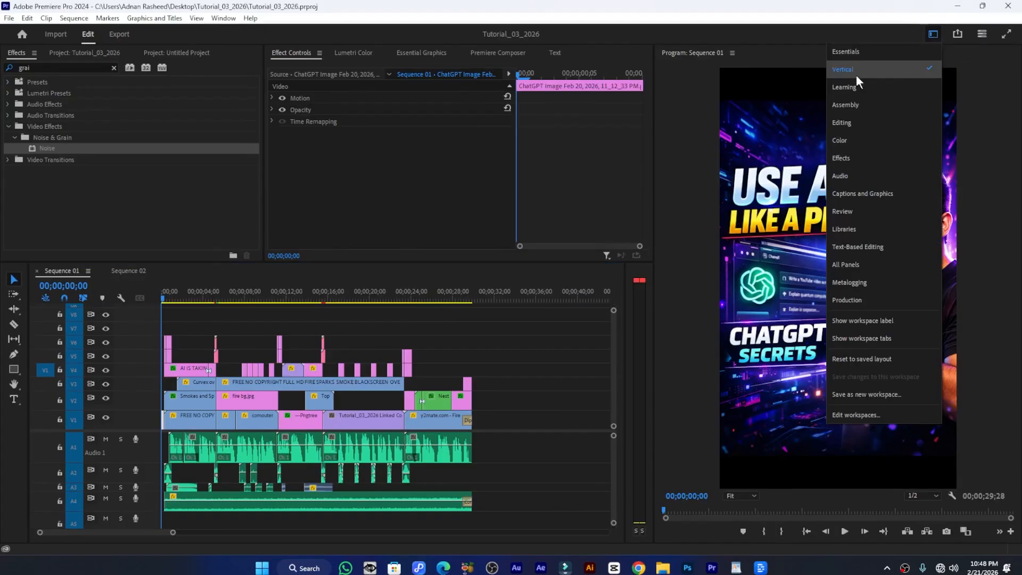
Apply the Vertical workspace and widen the area showing the Tutorial_03_2026 project items
{"action": "left_click", "coordinate": [844, 73]}
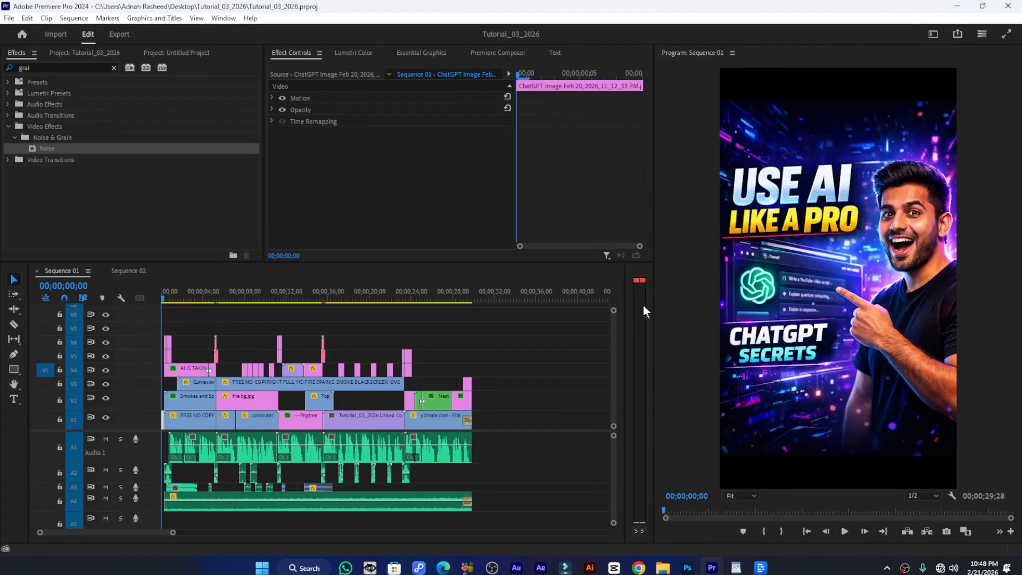
{"action": "left_click", "coordinate": [360, 298]}
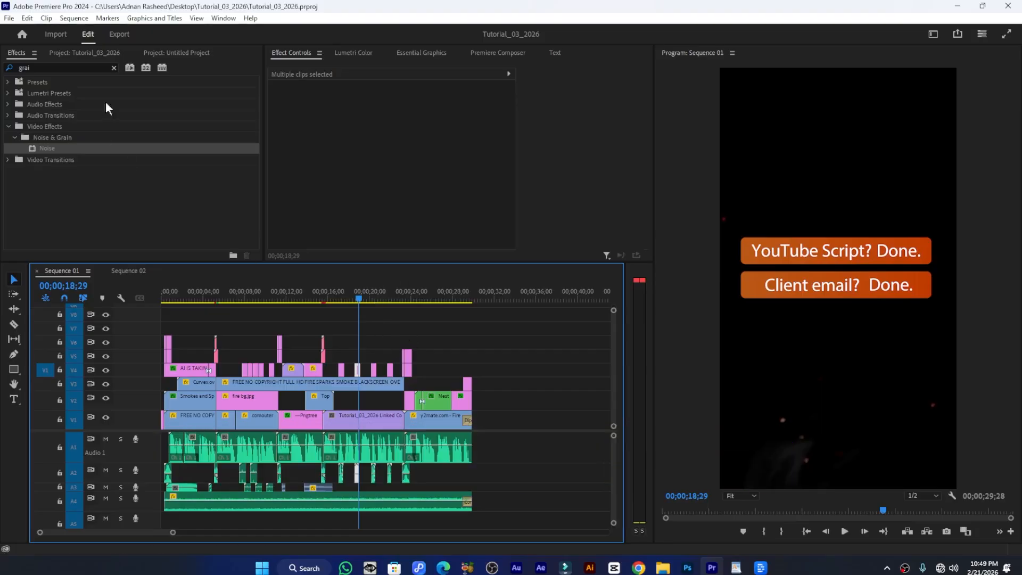
{"action": "left_click", "coordinate": [74, 54]}
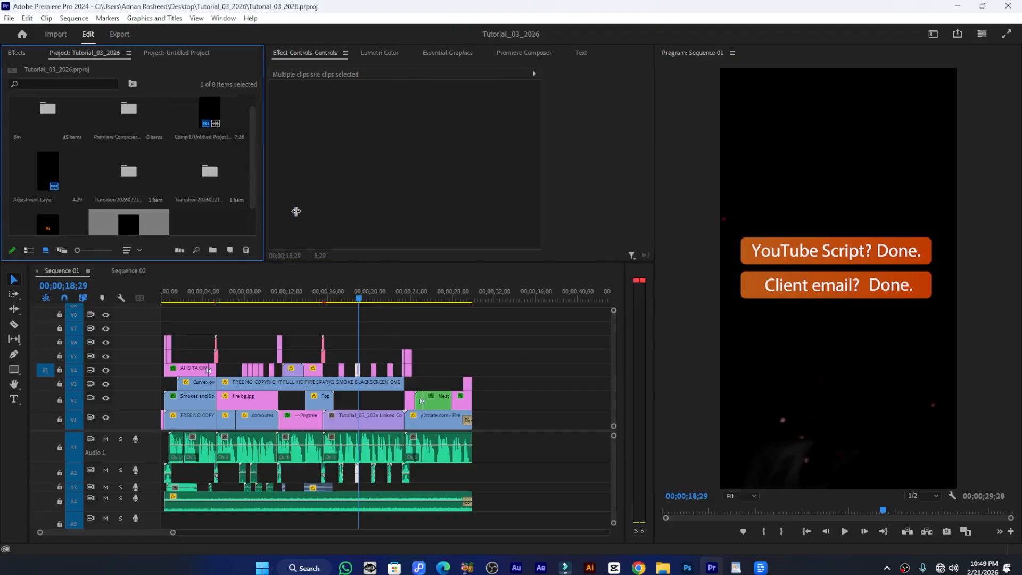
{"action": "left_click_drag", "start_coordinate": [264, 213], "coordinate": [322, 211]}
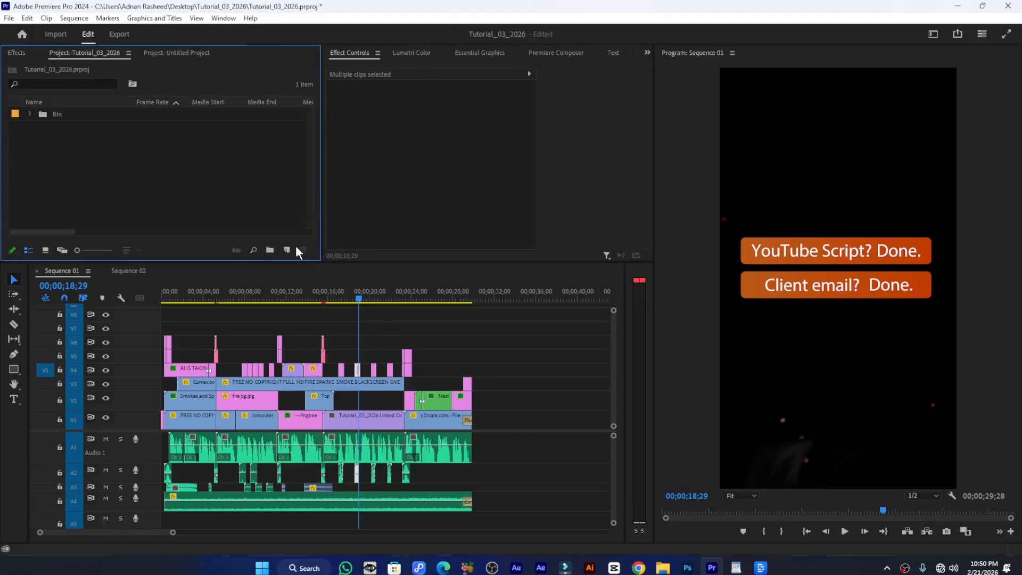
Begin a new sequence and set its frame size to 1080 horizontal by 1920 vertical
{"action": "left_click", "coordinate": [287, 249]}
{"action": "left_click", "coordinate": [303, 264]}
{"action": "left_click_drag", "start_coordinate": [462, 37], "coordinate": [423, 44]}
{"action": "left_click", "coordinate": [368, 74]}
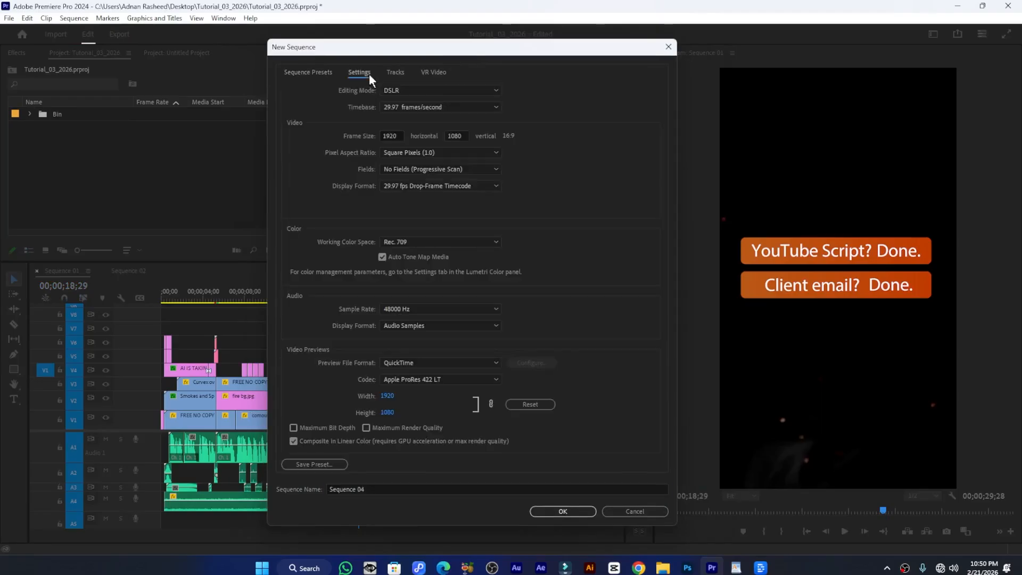
{"action": "left_click", "coordinate": [397, 138]}
{"action": "type", "text": "10"}
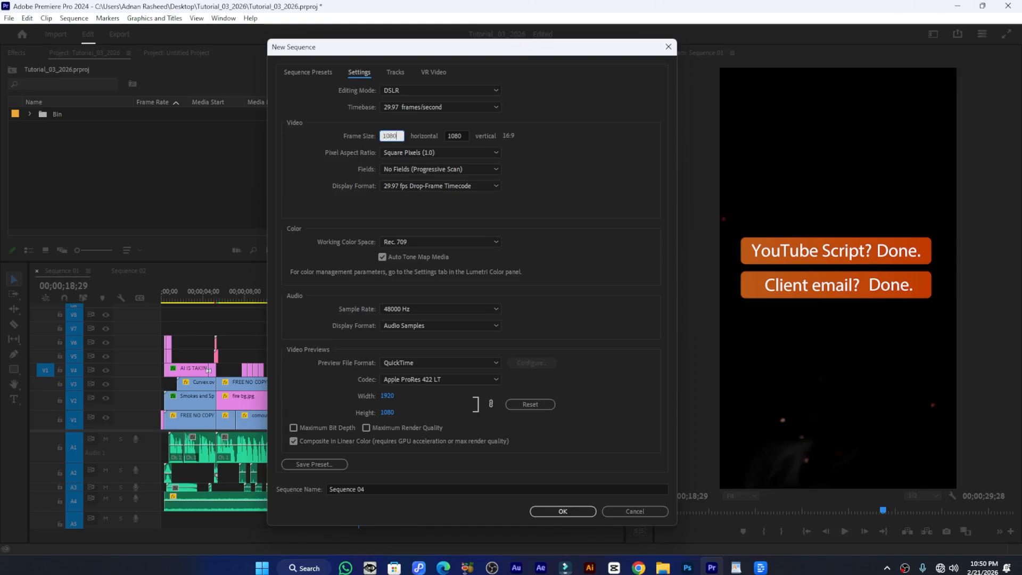
{"action": "key", "text": "Tab"}
{"action": "type", "text": "1"}
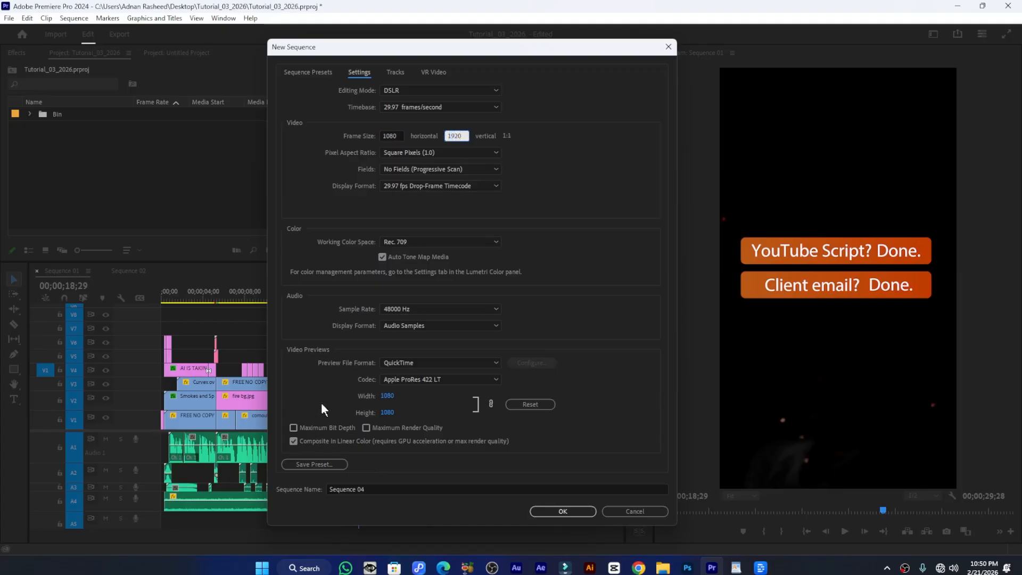
Name the new sequence Tutorial_4 and create it
{"action": "left_click", "coordinate": [380, 489]}
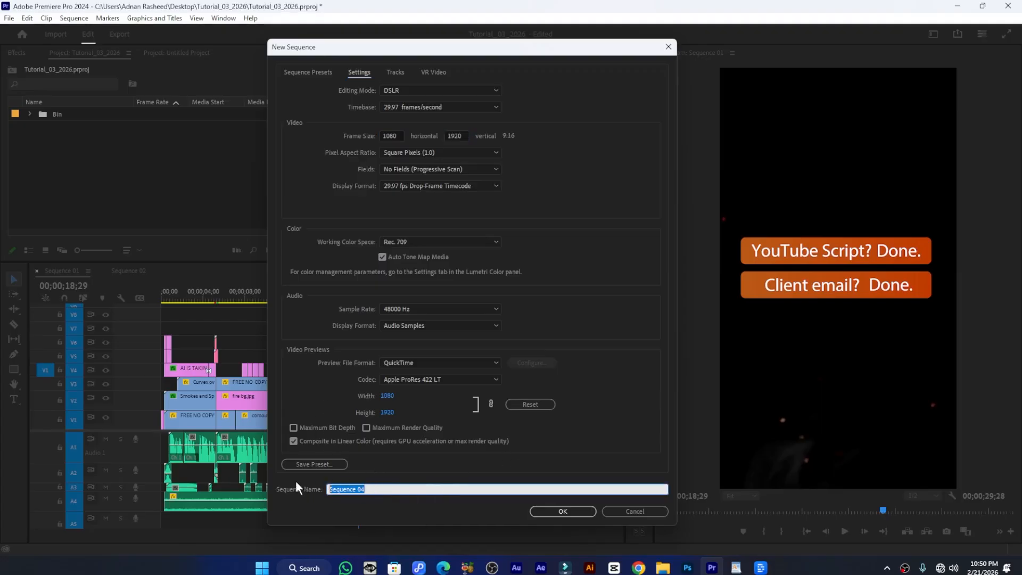
{"action": "type", "text": "Tutorial_4"}
{"action": "key", "text": "Return"}
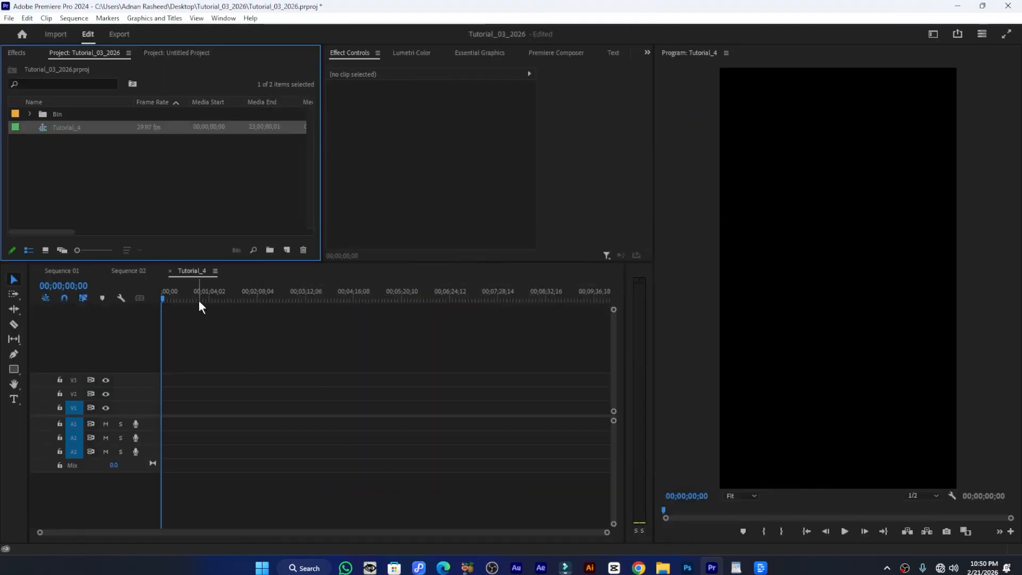
Copy all voice-over clips from track A1 of Sequence 02 to the start of track A1 in Tutorial_4
{"action": "left_click_drag", "start_coordinate": [167, 297], "coordinate": [130, 292]}
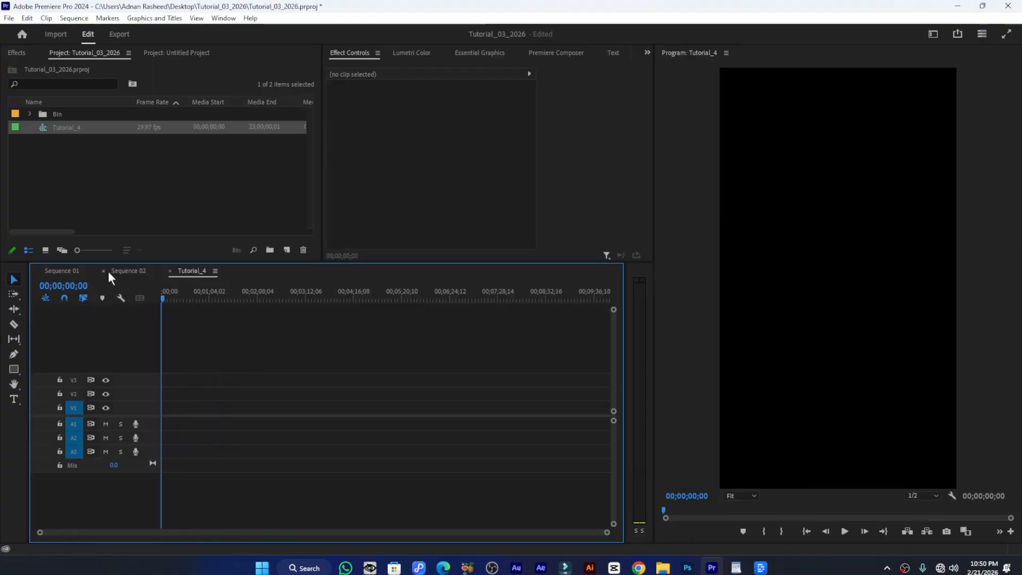
{"action": "left_click", "coordinate": [128, 271]}
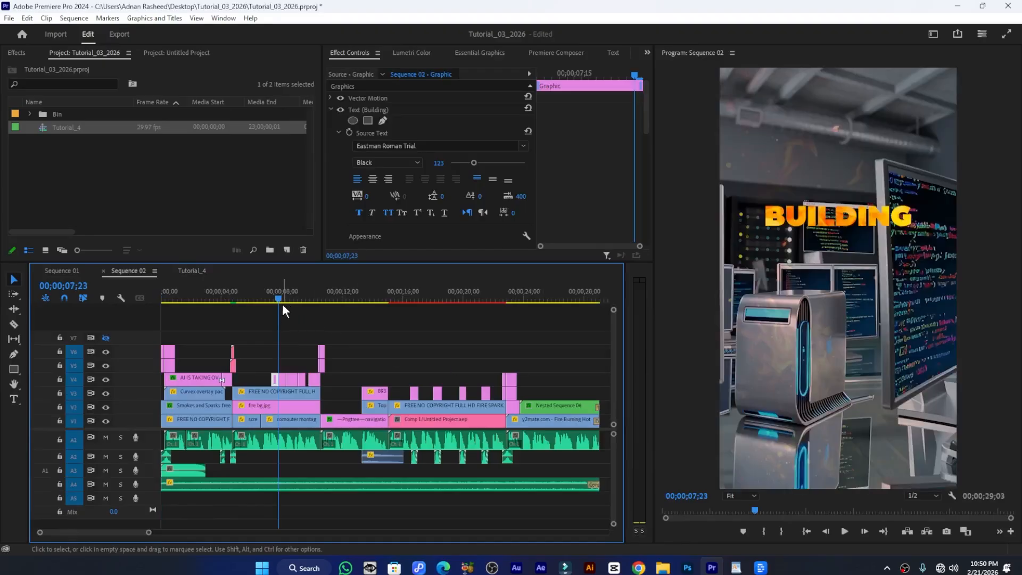
{"action": "scroll", "coordinate": [342, 417], "scroll_direction": "down", "scroll_amount": 4}
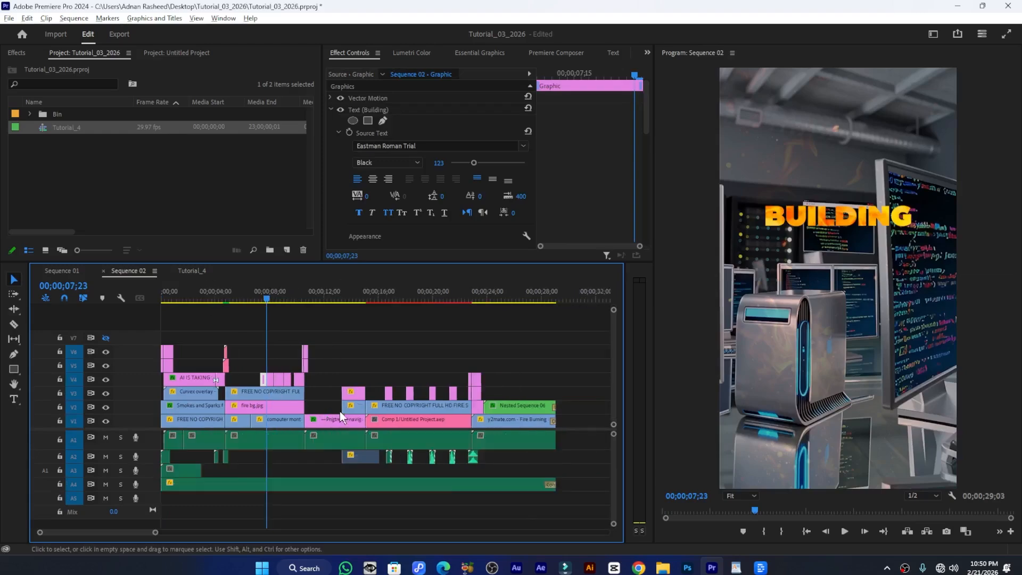
{"action": "left_click_drag", "start_coordinate": [463, 440], "coordinate": [143, 439]}
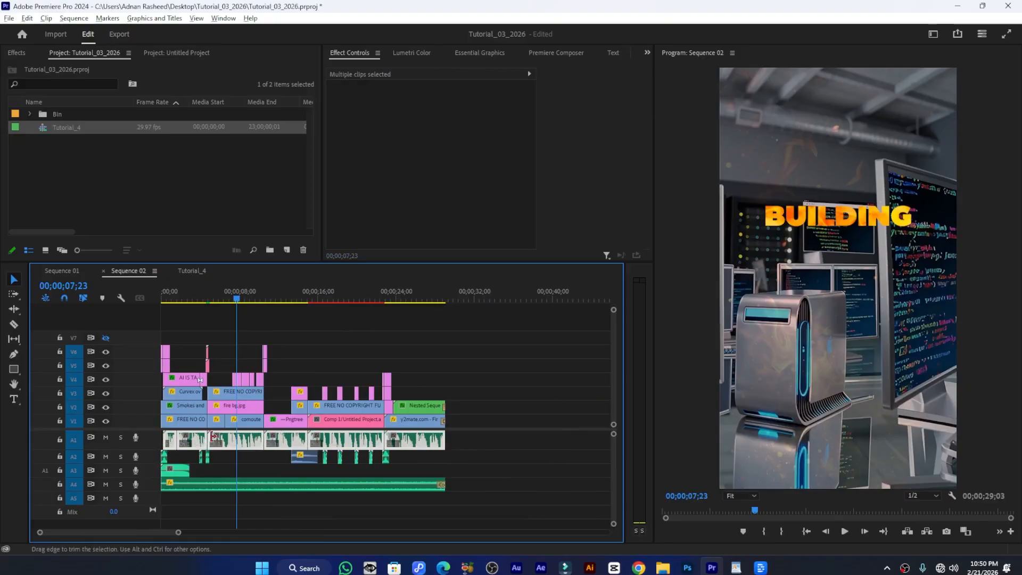
{"action": "left_click_drag", "start_coordinate": [250, 443], "coordinate": [158, 429]}
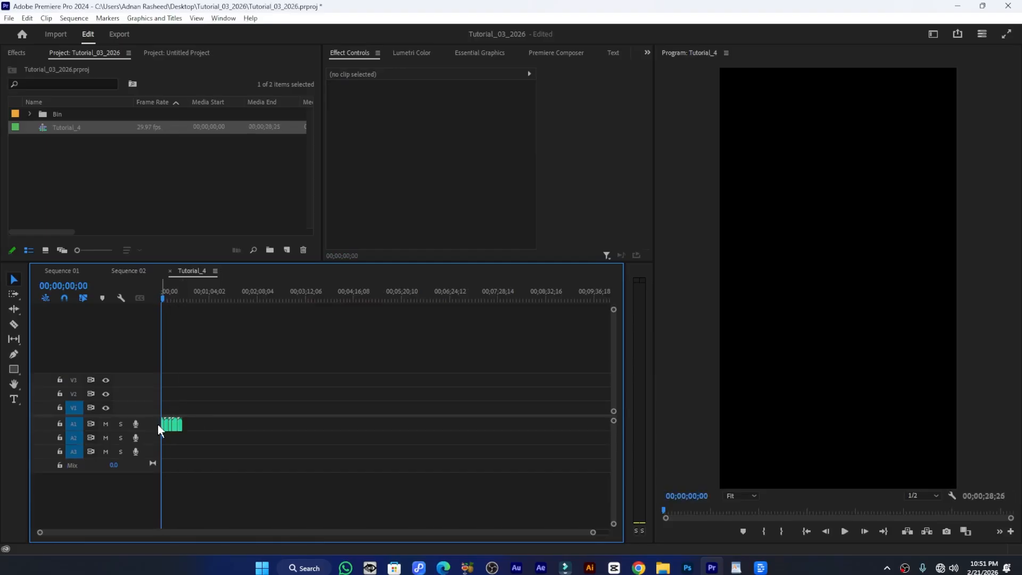
{"action": "key", "text": "backslash"}
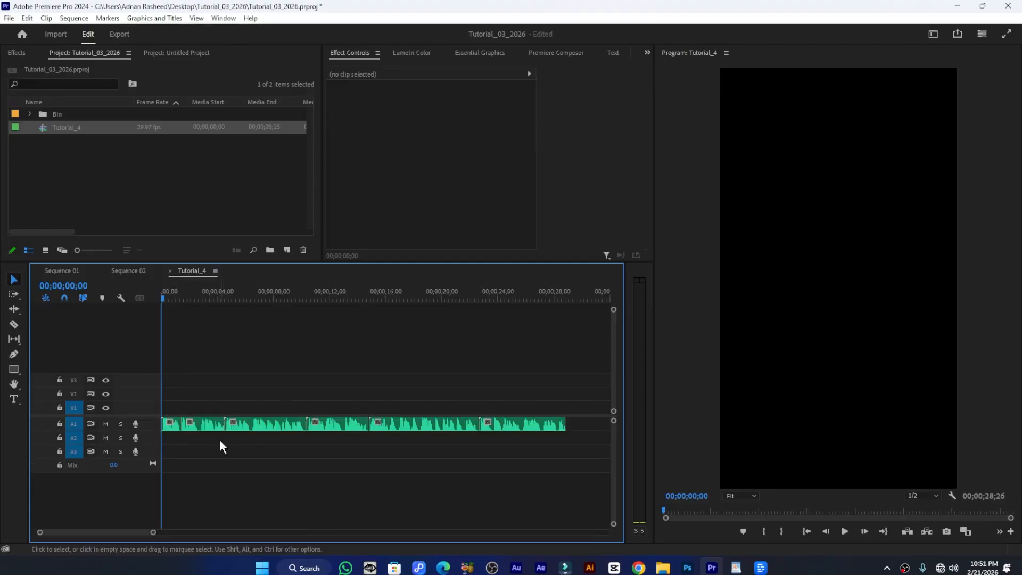
Copy the long audio clip on track A4 of Sequence 01 to the start of track A4 in Tutorial_4
{"action": "left_click", "coordinate": [61, 272]}
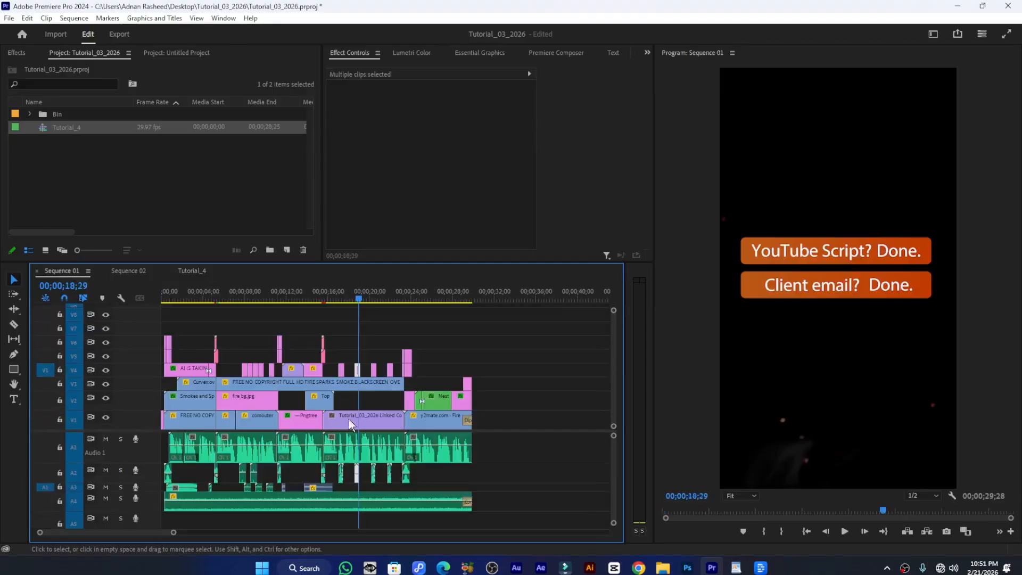
{"action": "mouse_move", "coordinate": [389, 506]}
{"action": "left_mouse_down"}
{"action": "mouse_move", "coordinate": [235, 304]}
{"action": "mouse_move", "coordinate": [196, 269]}
{"action": "mouse_move", "coordinate": [297, 436]}
{"action": "mouse_move", "coordinate": [250, 472]}
{"action": "mouse_move", "coordinate": [250, 496]}
{"action": "mouse_move", "coordinate": [250, 486]}
{"action": "left_mouse_up"}
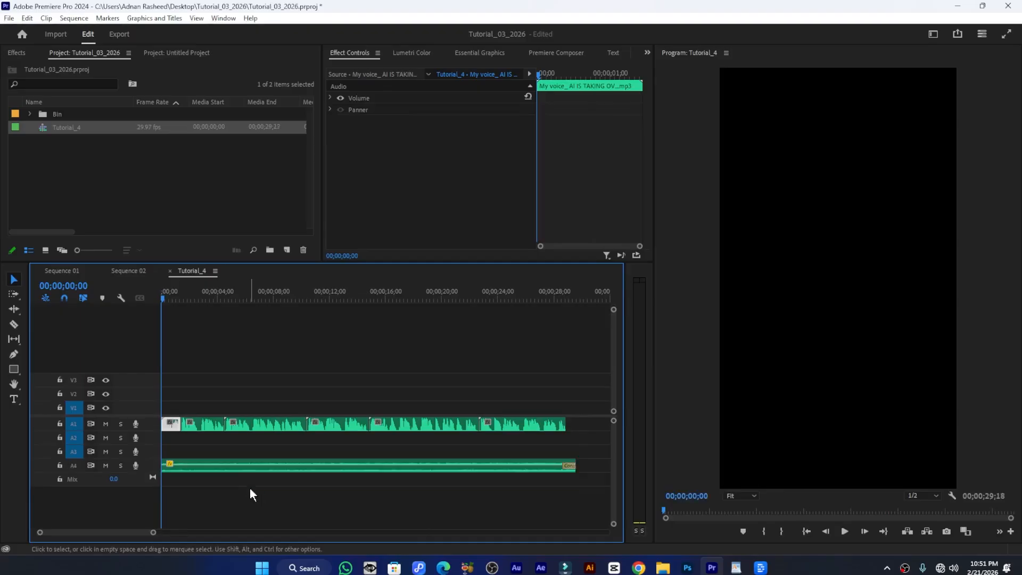
Add one video track and one audio track to Tutorial_4, and move the long audio clip down to track A5
{"action": "right_click", "coordinate": [148, 465]}
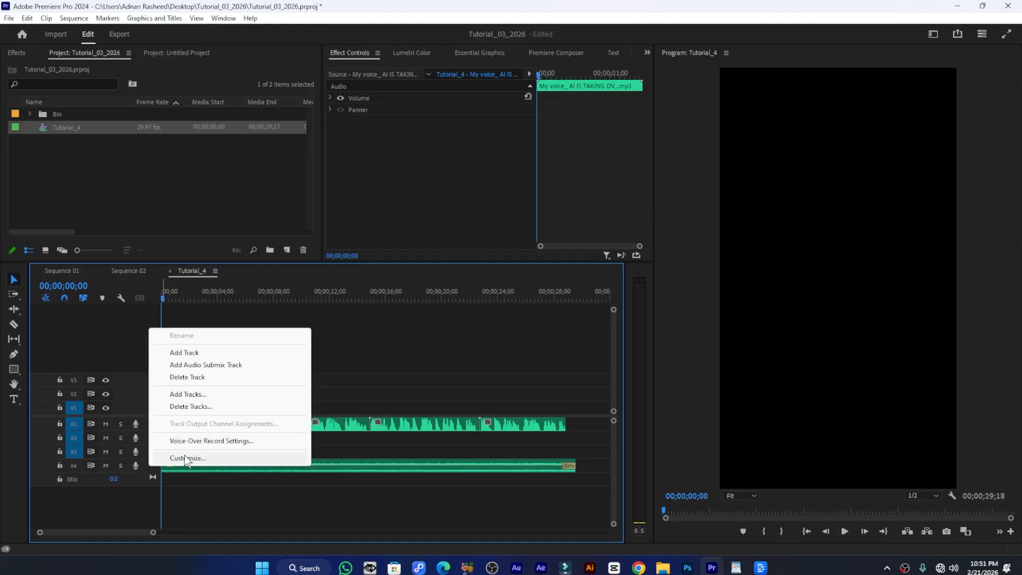
{"action": "left_click", "coordinate": [198, 395]}
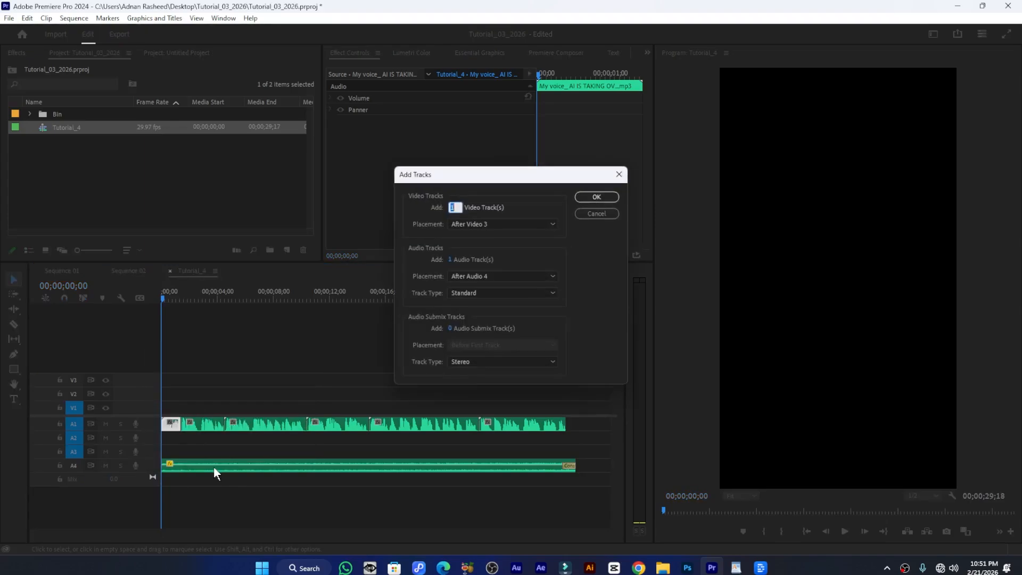
{"action": "left_click", "coordinate": [597, 197]}
{"action": "left_click_drag", "start_coordinate": [206, 467], "coordinate": [202, 498]}
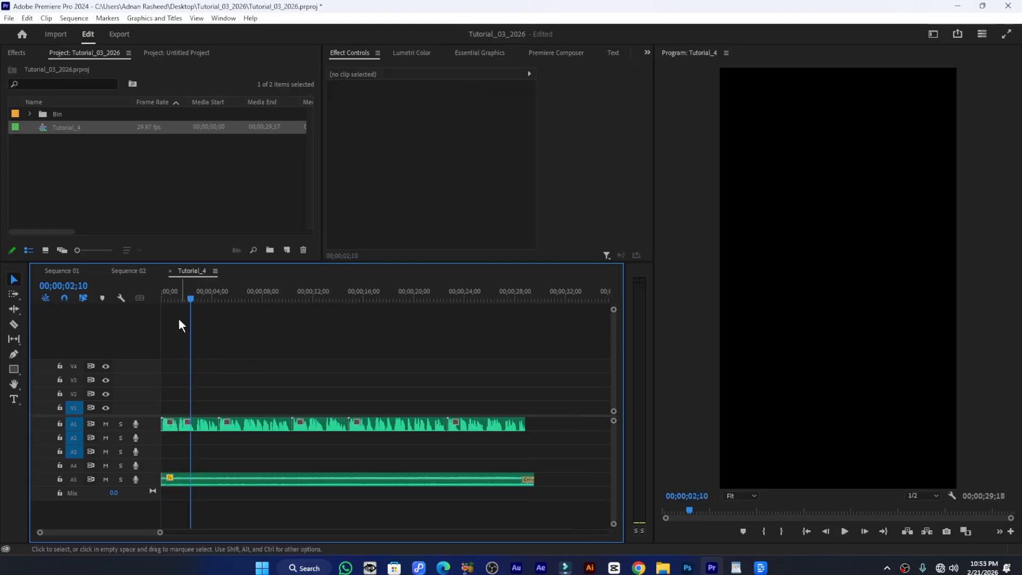
Reveal the source of Sequence 02's first fire sparks smoke overlay clip on track V1 in the project
{"action": "left_click", "coordinate": [128, 271]}
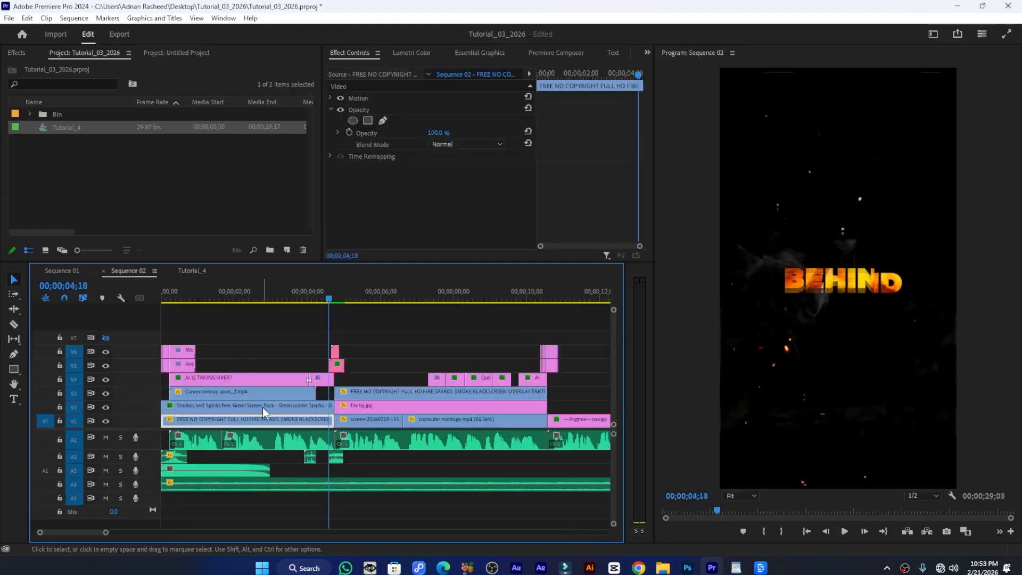
{"action": "left_click", "coordinate": [237, 298]}
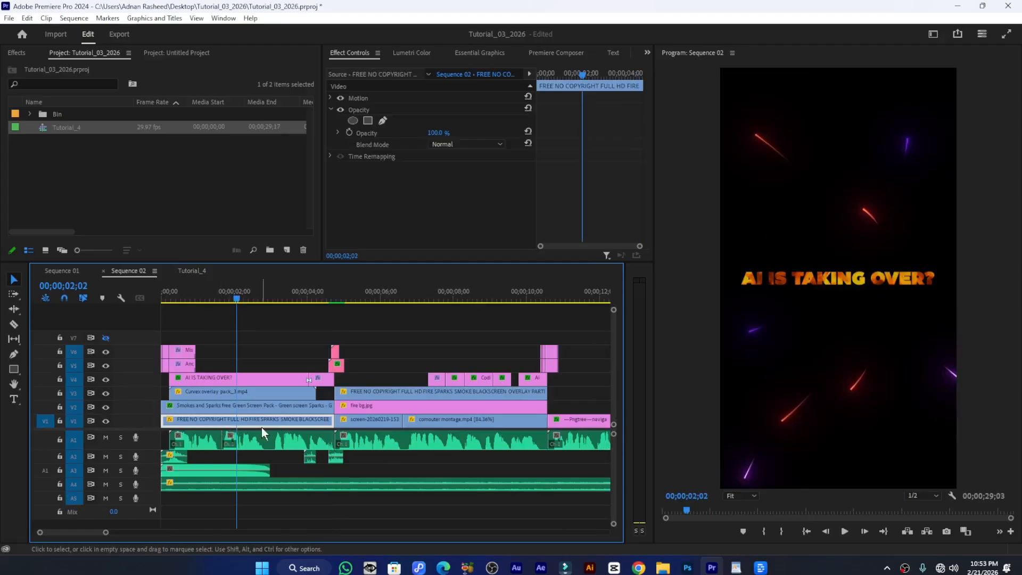
{"action": "right_click", "coordinate": [252, 424]}
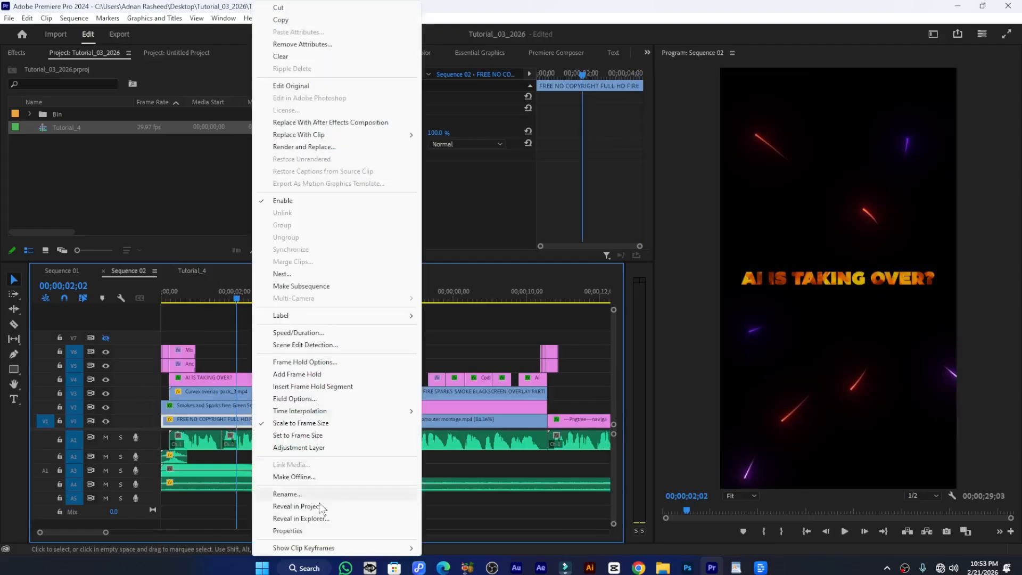
{"action": "left_click", "coordinate": [296, 506]}
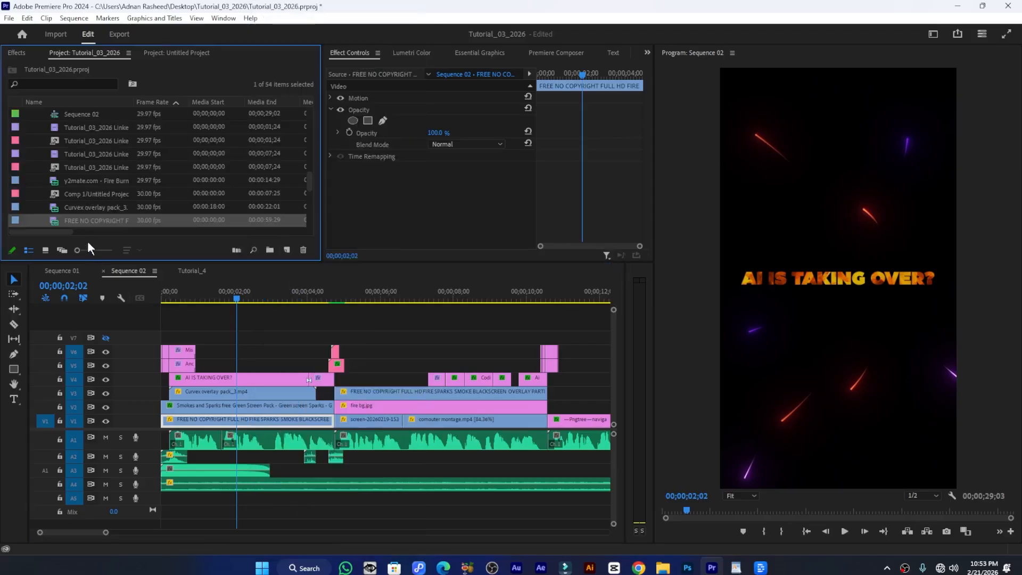
{"action": "scroll", "coordinate": [101, 221], "scroll_direction": "down", "scroll_amount": 1}
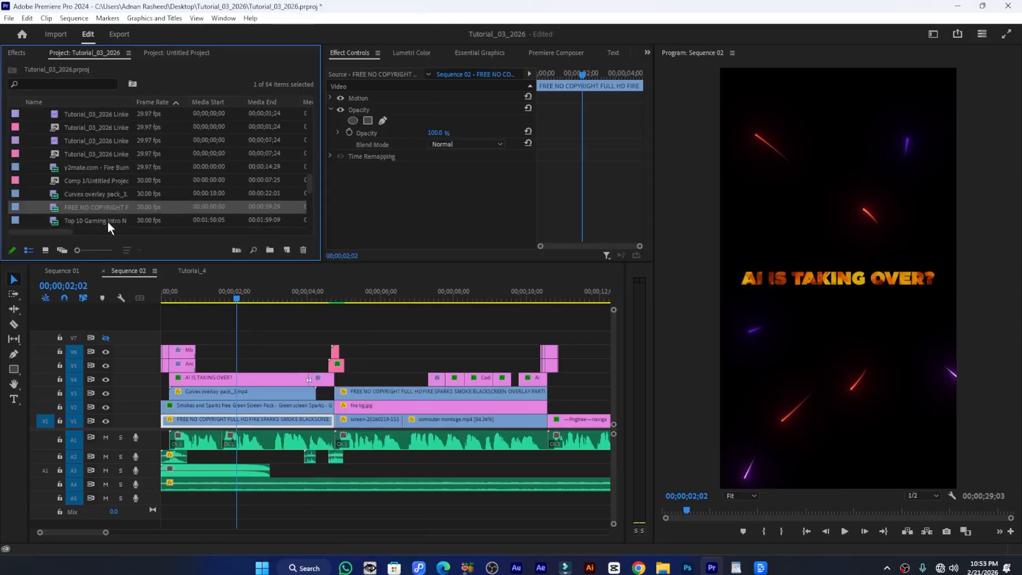
Place the revealed fire sparks smoke overlay clip at the start of track V1 in Tutorial_4
{"action": "left_click", "coordinate": [191, 271]}
{"action": "left_click_drag", "start_coordinate": [84, 209], "coordinate": [160, 416]}
{"action": "key", "text": "equal"}
{"action": "key", "text": "equal"}
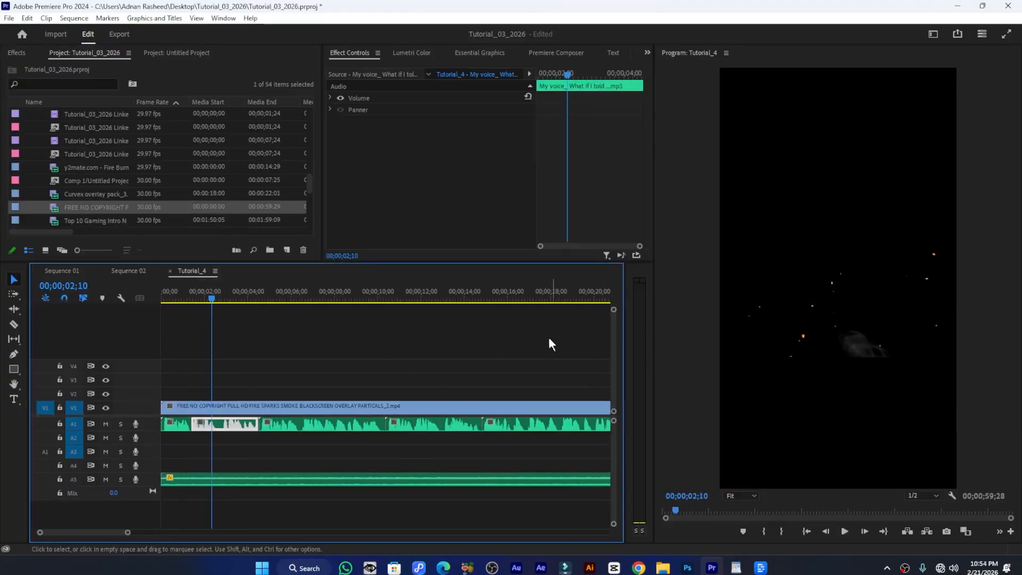
Set the rotation of the fire sparks overlay clip on V1 to 90°
{"action": "left_click", "coordinate": [185, 404]}
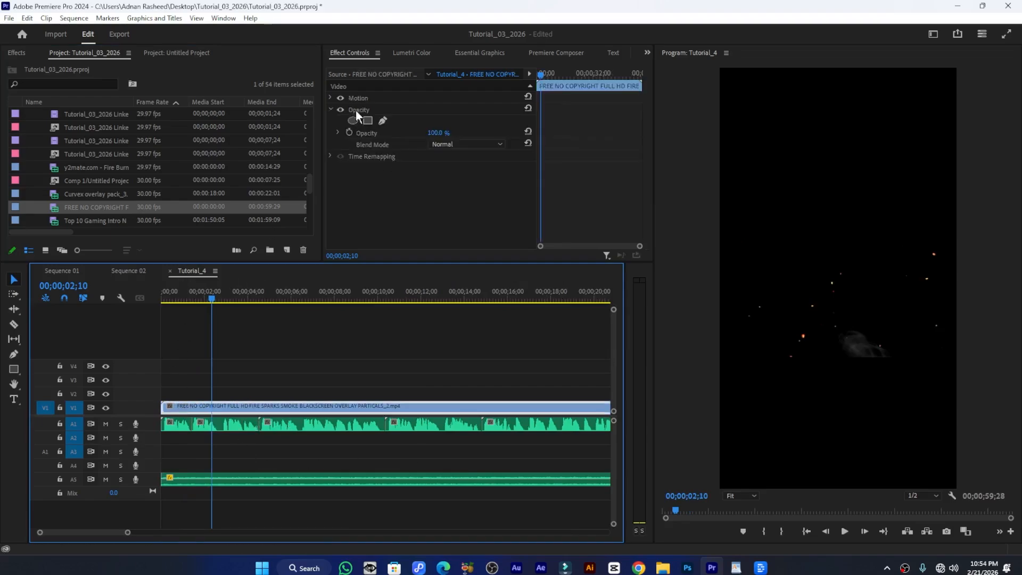
{"action": "left_click", "coordinate": [374, 84]}
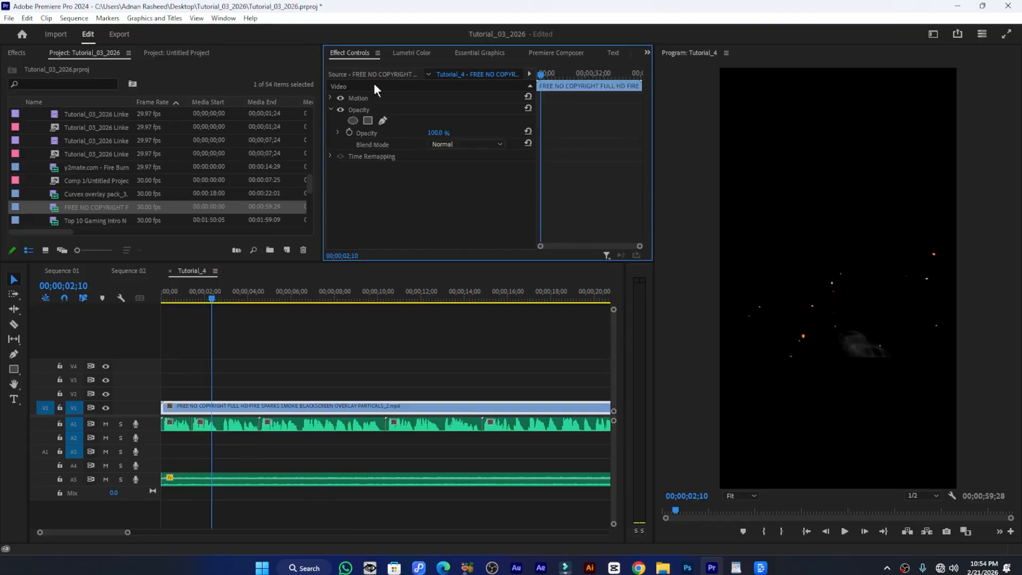
{"action": "left_click", "coordinate": [329, 97]}
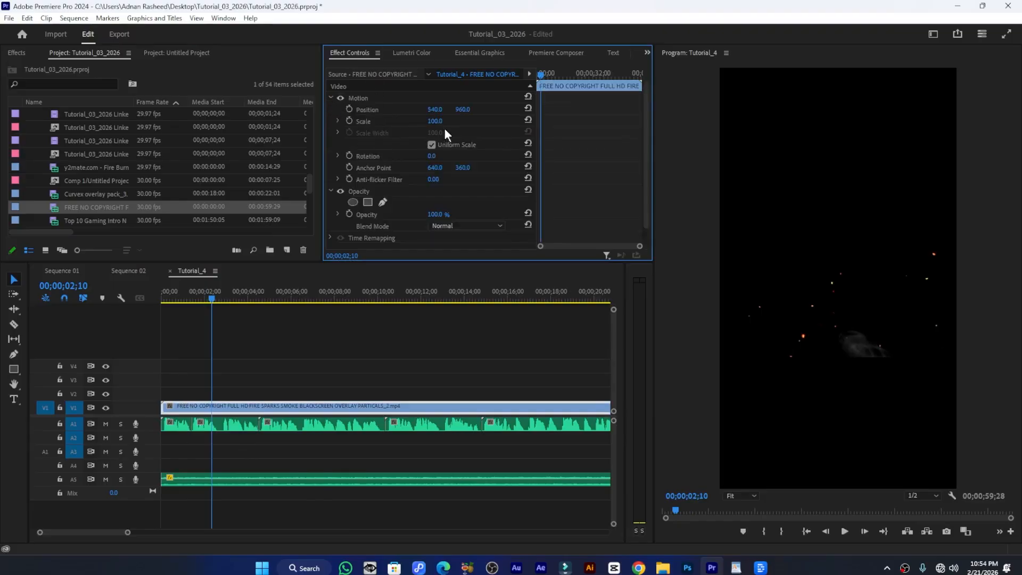
{"action": "left_click", "coordinate": [438, 155]}
{"action": "type", "text": "90"}
{"action": "key", "text": "Return"}
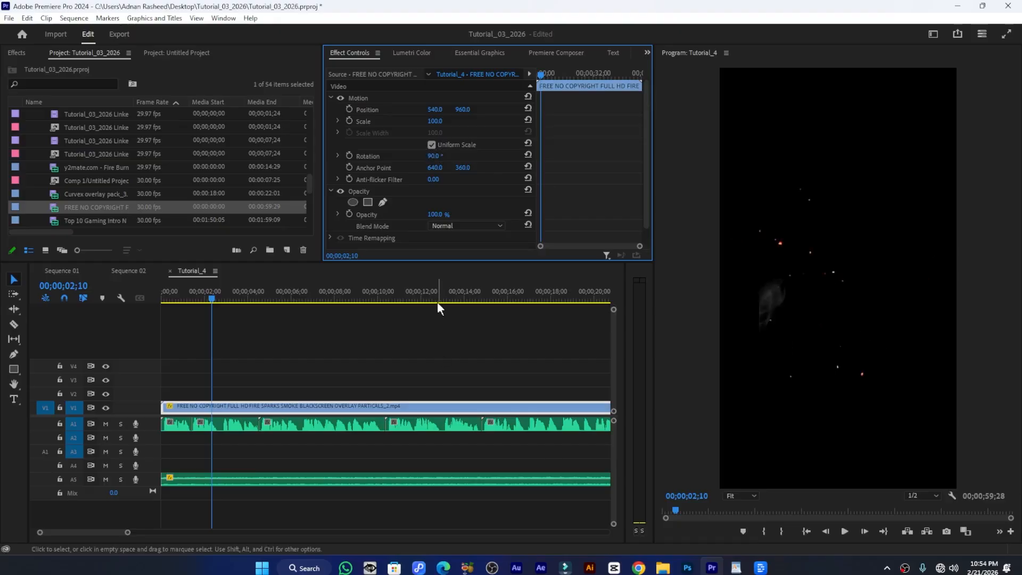
Apply Set to Frame Size to the fire sparks overlay clip and enlarge its scale to about 158
{"action": "right_click", "coordinate": [250, 408]}
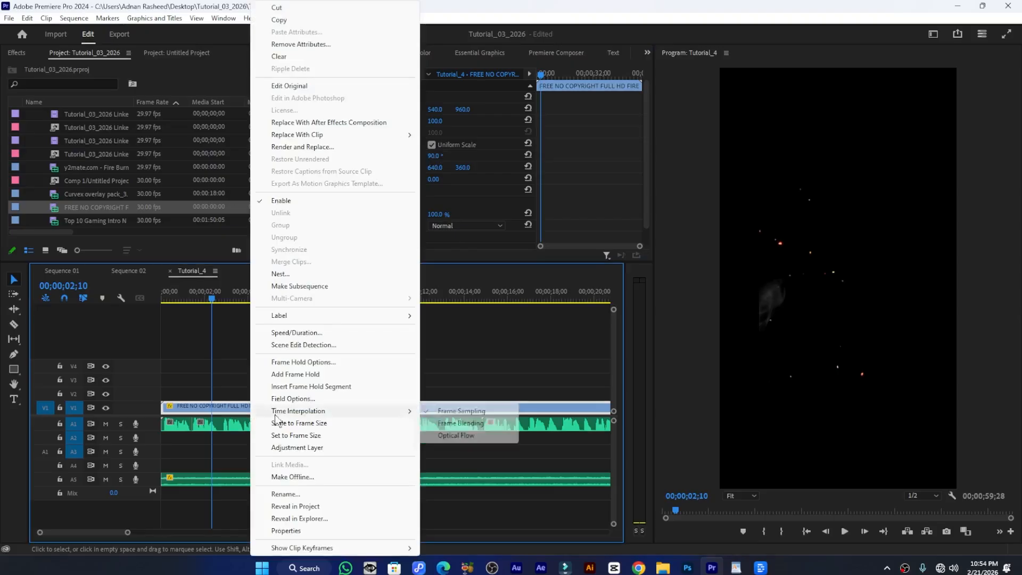
{"action": "left_click", "coordinate": [298, 423]}
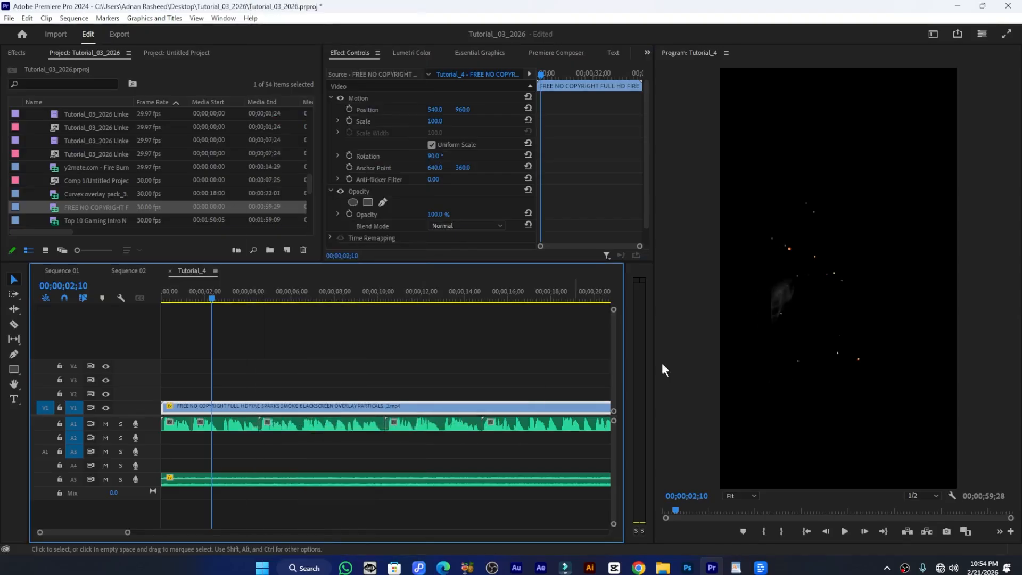
{"action": "right_click", "coordinate": [234, 408]}
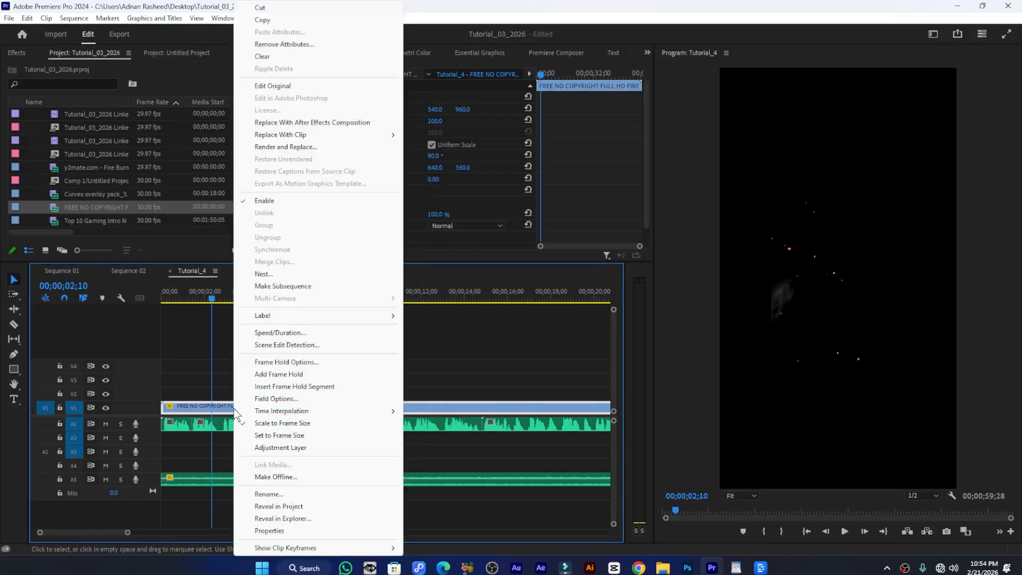
{"action": "left_click", "coordinate": [277, 435]}
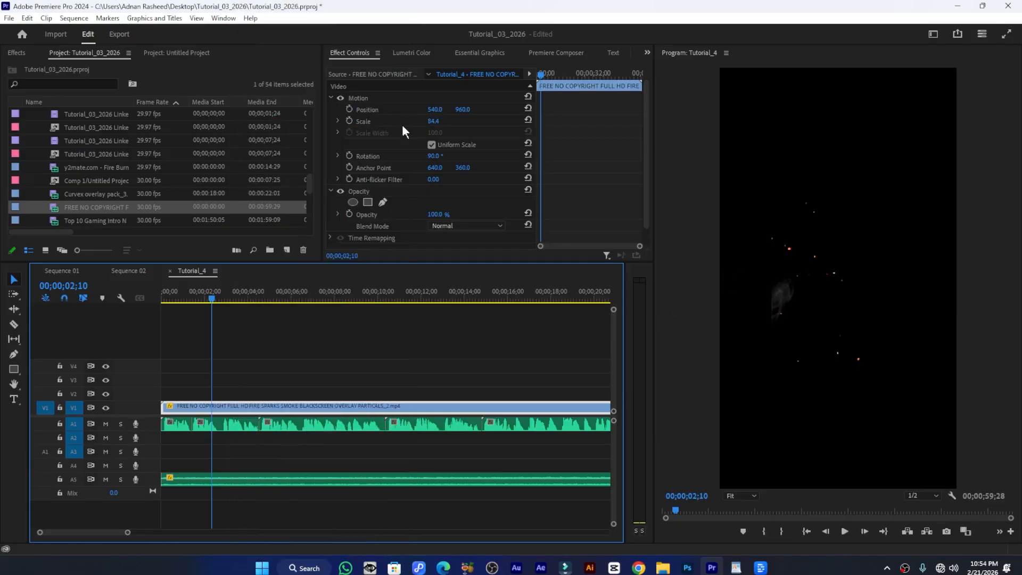
{"action": "mouse_move", "coordinate": [433, 121]}
{"action": "left_mouse_down"}
{"action": "mouse_move", "coordinate": [463, 122]}
{"action": "mouse_move", "coordinate": [445, 123]}
{"action": "left_mouse_up"}
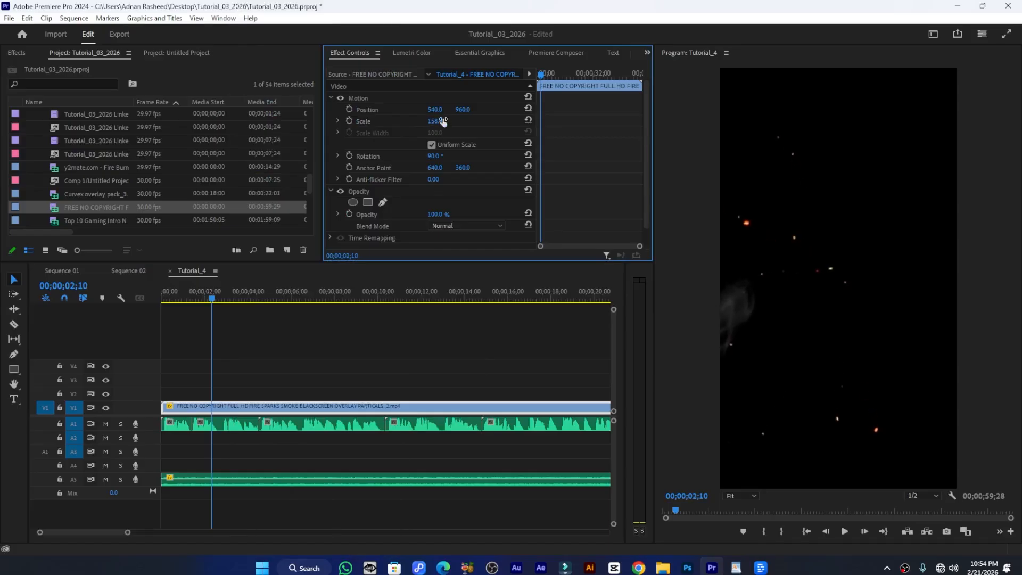
Preview the first second of Tutorial_4 with the fire sparks overlay and mute the voice-over on track A1
{"action": "left_click_drag", "start_coordinate": [219, 298], "coordinate": [149, 303]}
{"action": "key", "text": "space"}
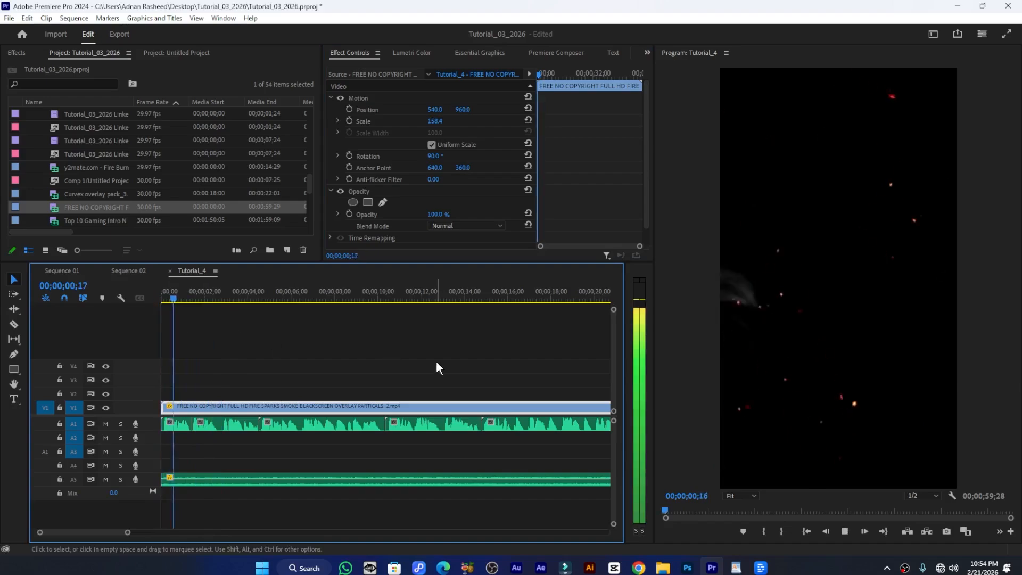
{"action": "key", "text": "space"}
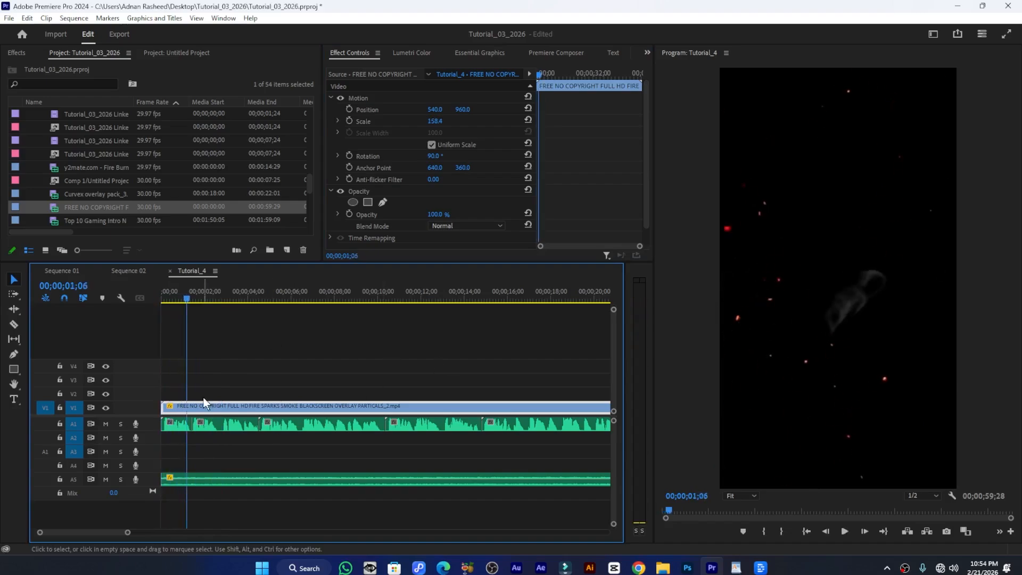
{"action": "left_click", "coordinate": [106, 423]}
Reveal the source of Sequence 02's Smokes and Sparks green screen clip on track V2 in the project
{"action": "left_click", "coordinate": [118, 270]}
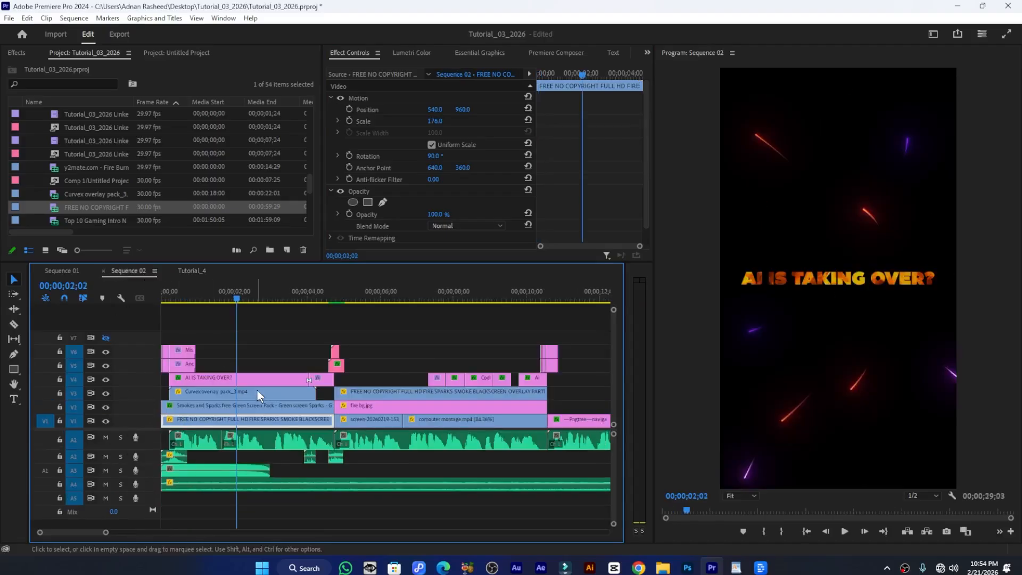
{"action": "left_click", "coordinate": [197, 406]}
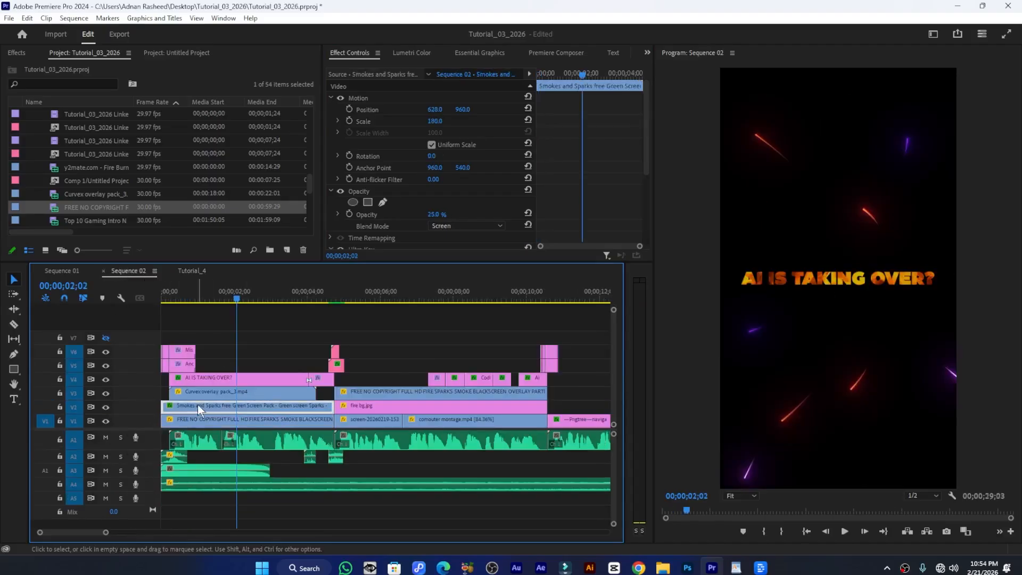
{"action": "right_click", "coordinate": [206, 402]}
{"action": "mouse_move", "coordinate": [214, 409]}
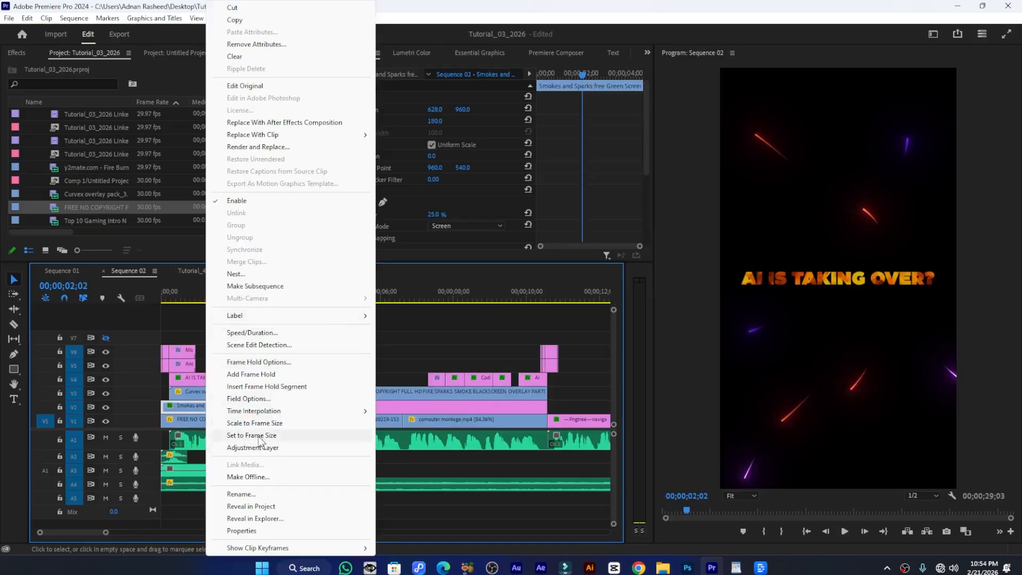
{"action": "left_click", "coordinate": [184, 410]}
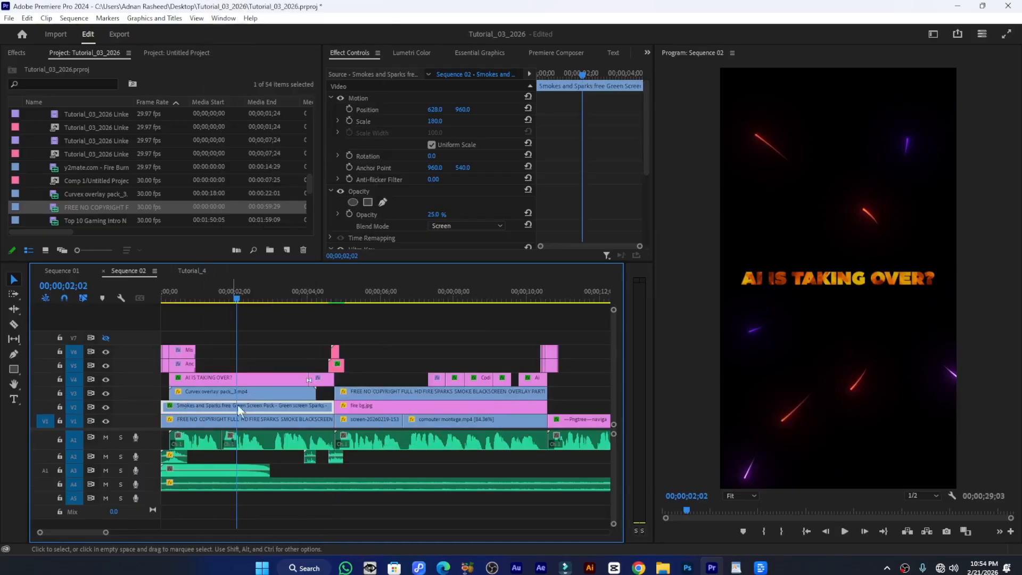
{"action": "right_click", "coordinate": [205, 405]}
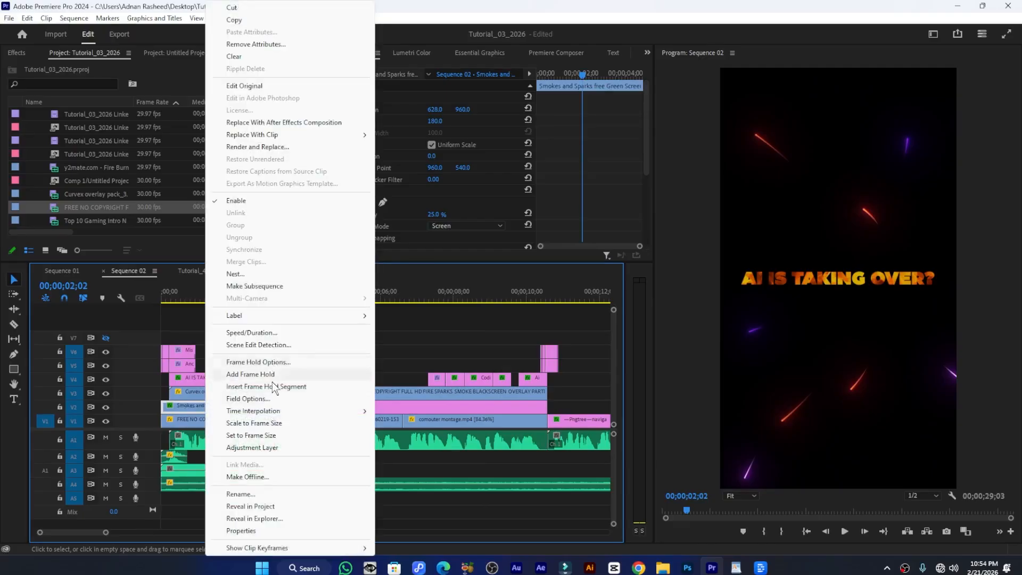
{"action": "left_click", "coordinate": [257, 506]}
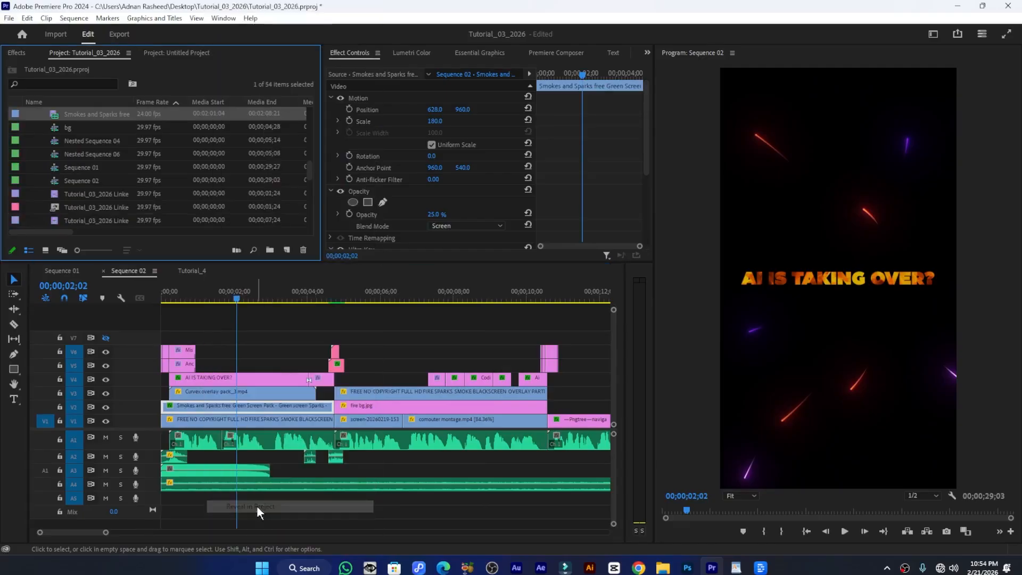
Place the revealed Smokes and Sparks clip at the start of track V2 in Tutorial_4 and apply the Ultra Key effect to it
{"action": "left_click", "coordinate": [190, 270]}
{"action": "left_click_drag", "start_coordinate": [73, 115], "coordinate": [152, 397]}
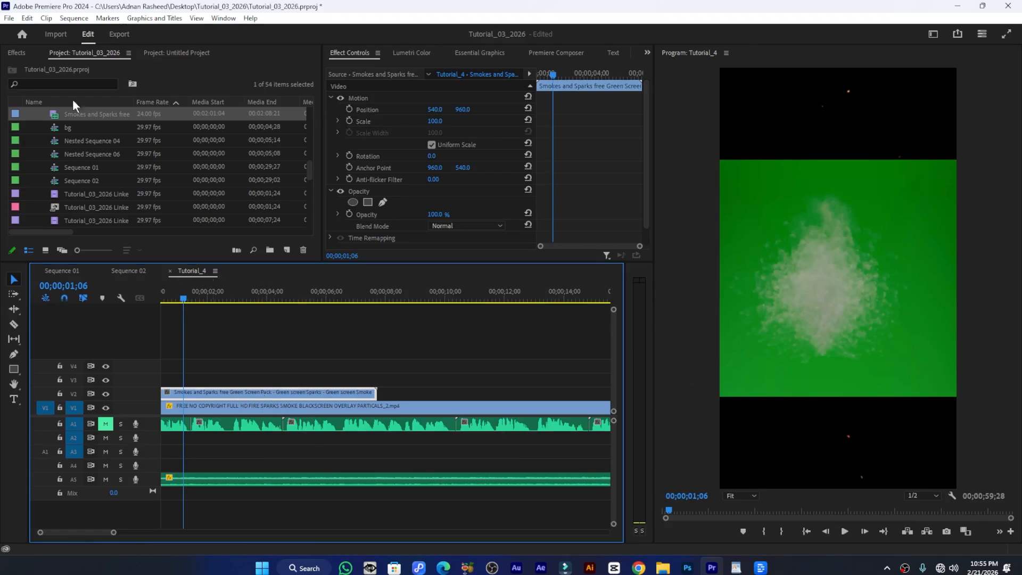
{"action": "left_click", "coordinate": [18, 51]}
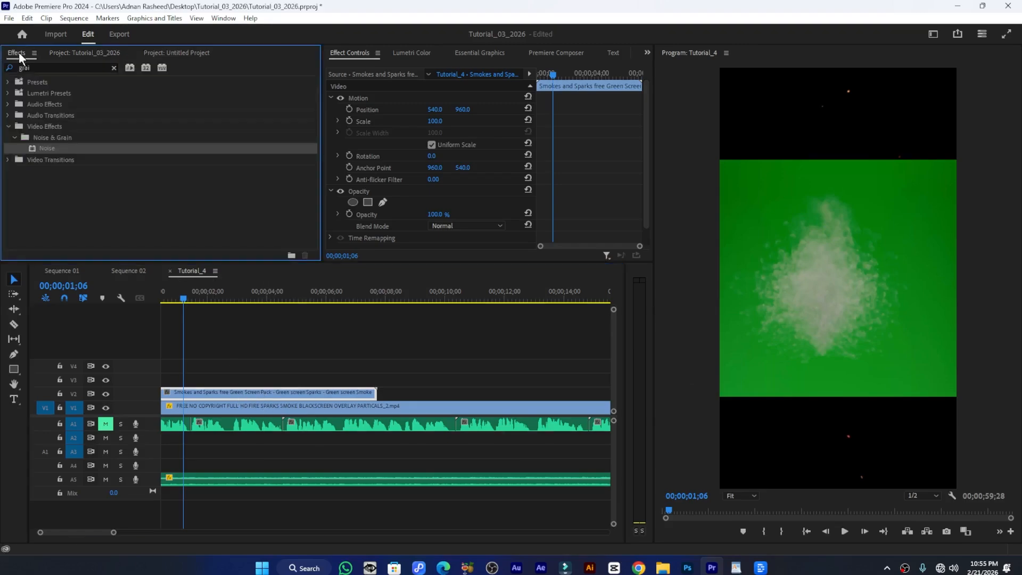
{"action": "left_click", "coordinate": [114, 68]}
{"action": "type", "text": "ultr"}
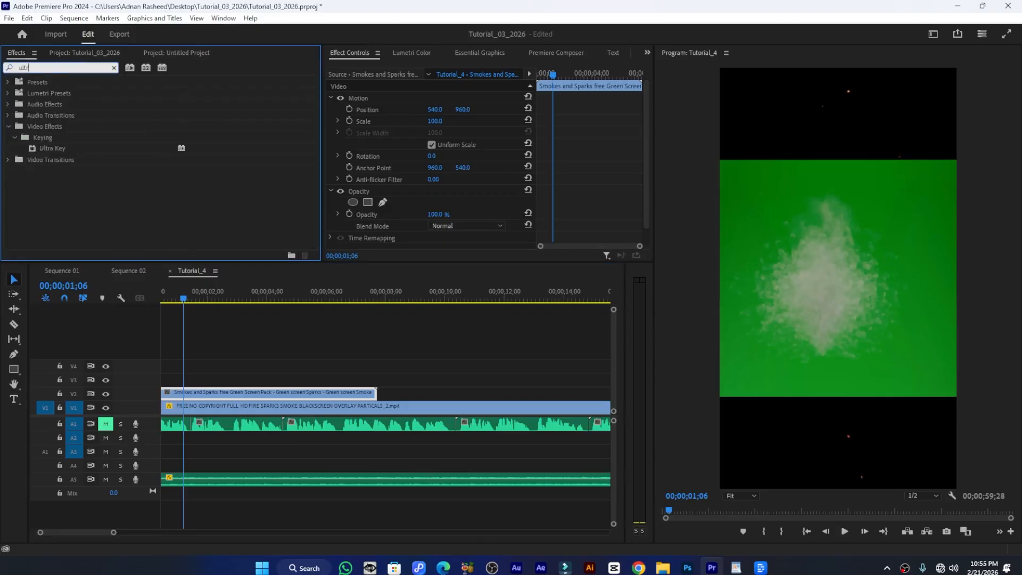
{"action": "left_click_drag", "start_coordinate": [47, 150], "coordinate": [245, 395]}
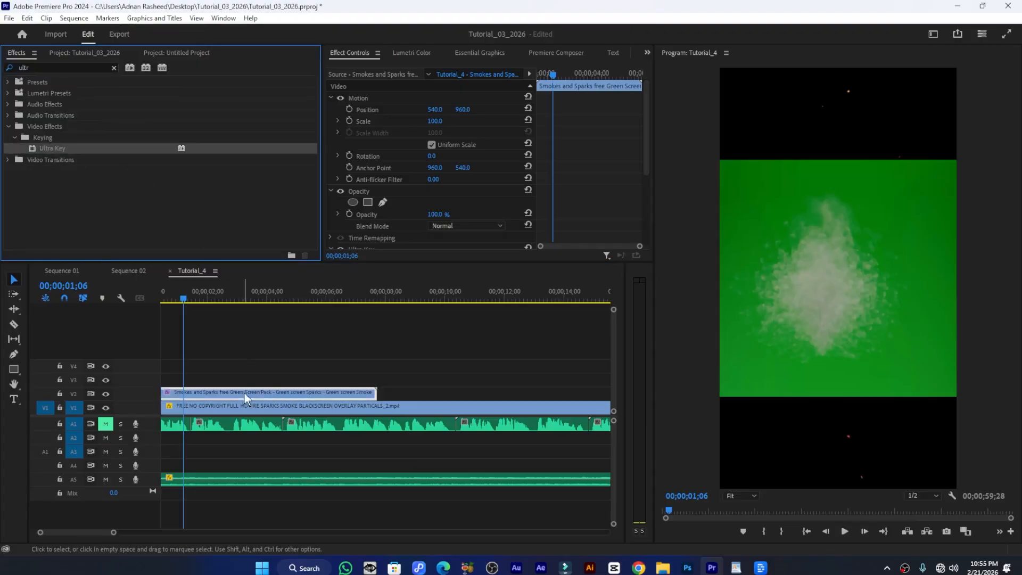
Try keying out the smoke clip's green background by sampling it as the Ultra Key color before enlarging the clip
{"action": "scroll", "coordinate": [412, 217], "scroll_direction": "down", "scroll_amount": 2}
{"action": "scroll", "coordinate": [400, 220], "scroll_direction": "down", "scroll_amount": 3}
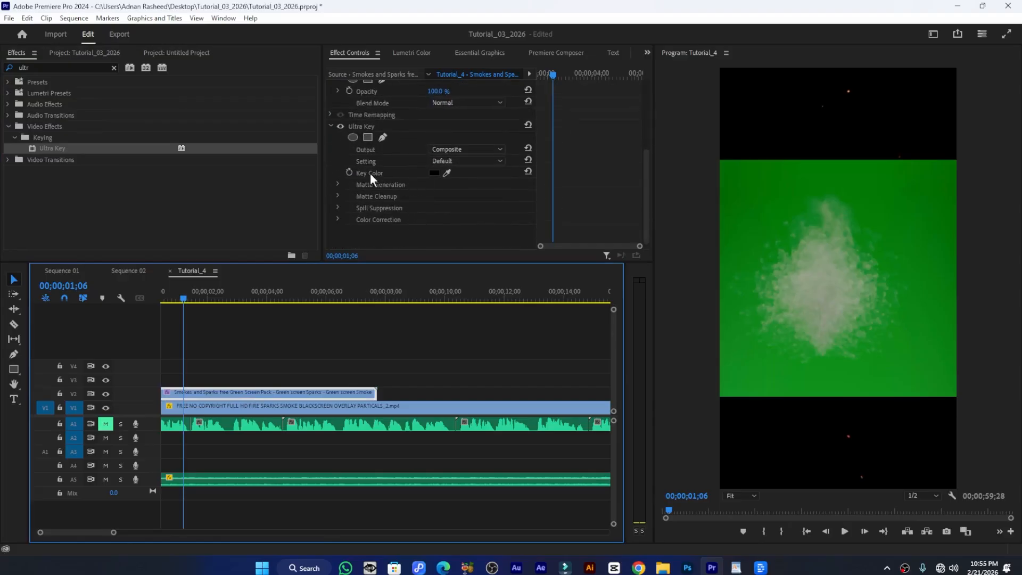
{"action": "left_click", "coordinate": [447, 172]}
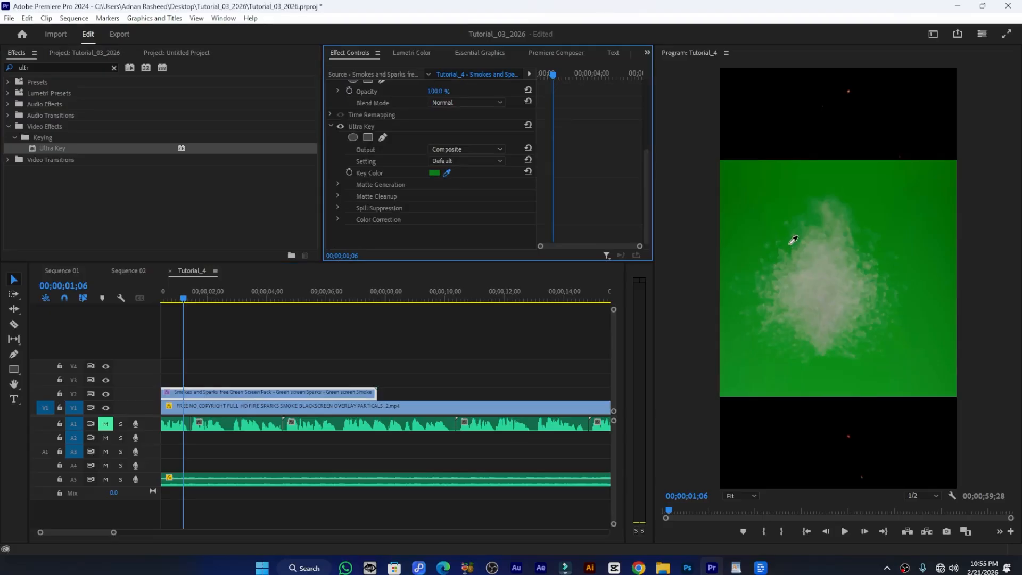
{"action": "left_click", "coordinate": [790, 243]}
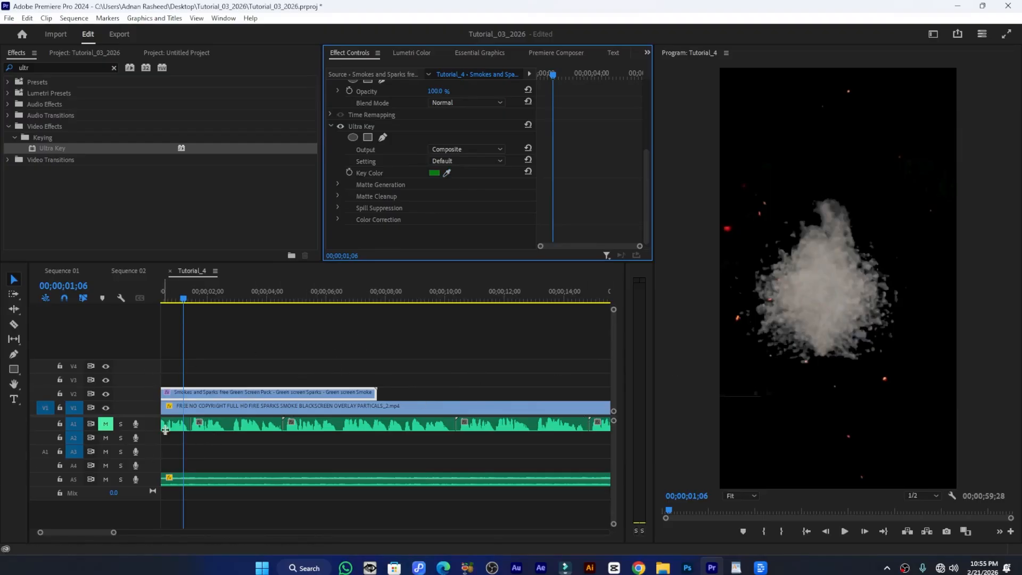
{"action": "left_click", "coordinate": [232, 429]}
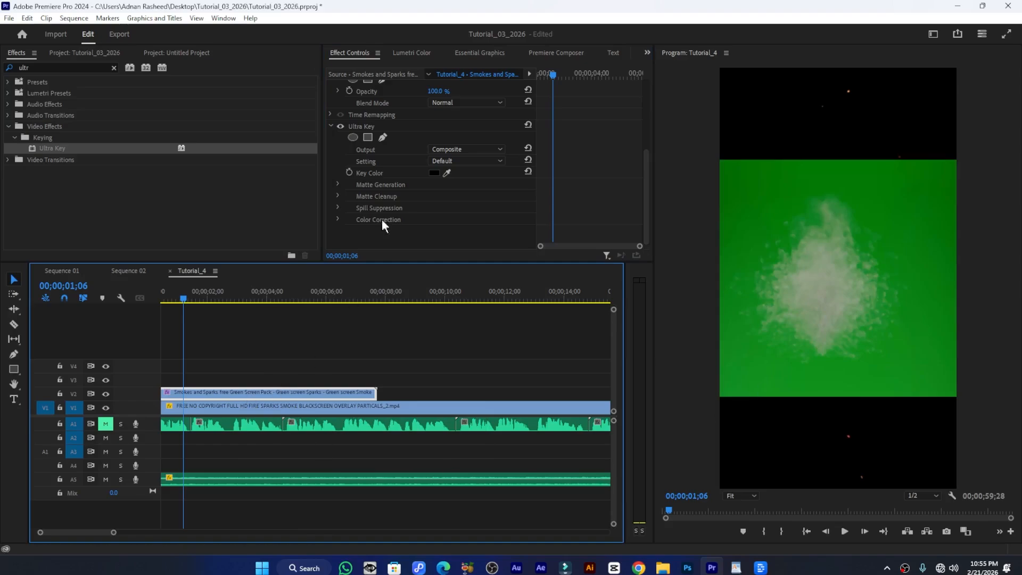
Enlarge the scale of the smoke clip on V2 until its green background fills the whole vertical frame
{"action": "scroll", "coordinate": [416, 145], "scroll_direction": "up", "scroll_amount": 4}
{"action": "scroll", "coordinate": [407, 146], "scroll_direction": "up", "scroll_amount": 2}
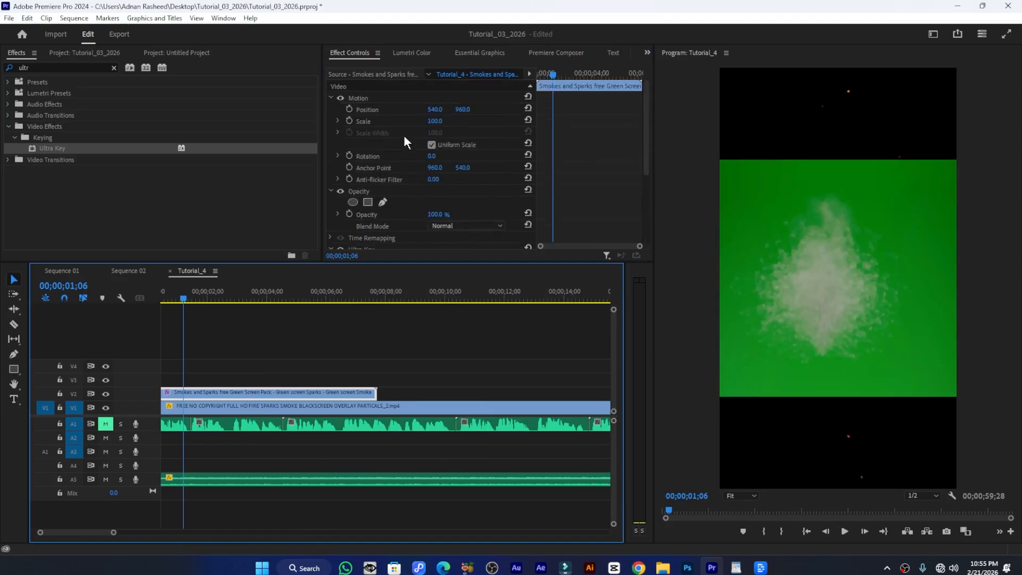
{"action": "left_click_drag", "start_coordinate": [434, 121], "coordinate": [477, 122]}
Sample the smoke clip's green background as the Ultra Key color to key it out, and save the project
{"action": "scroll", "coordinate": [396, 209], "scroll_direction": "down", "scroll_amount": 5}
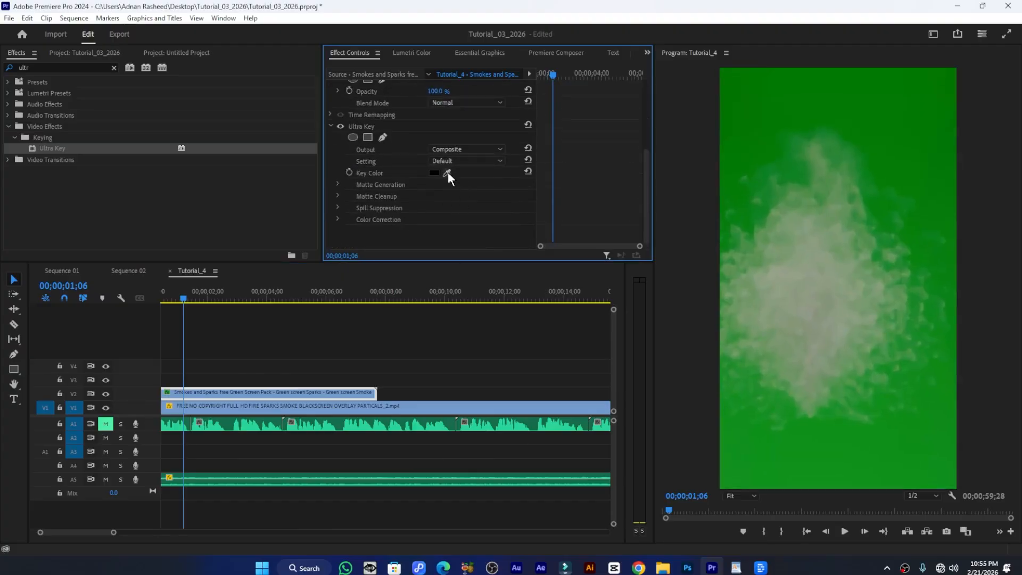
{"action": "left_click", "coordinate": [447, 172]}
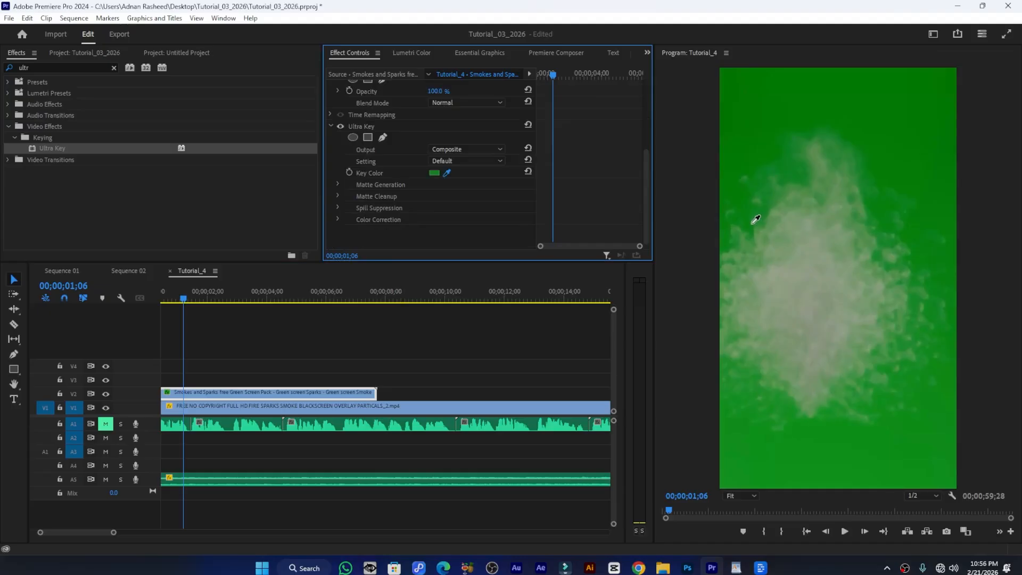
{"action": "left_click", "coordinate": [753, 222]}
{"action": "key", "text": "ctrl+s"}
Set the smoke clip's opacity to 25% and its blend mode to Screen, and save the project
{"action": "left_click", "coordinate": [237, 393]}
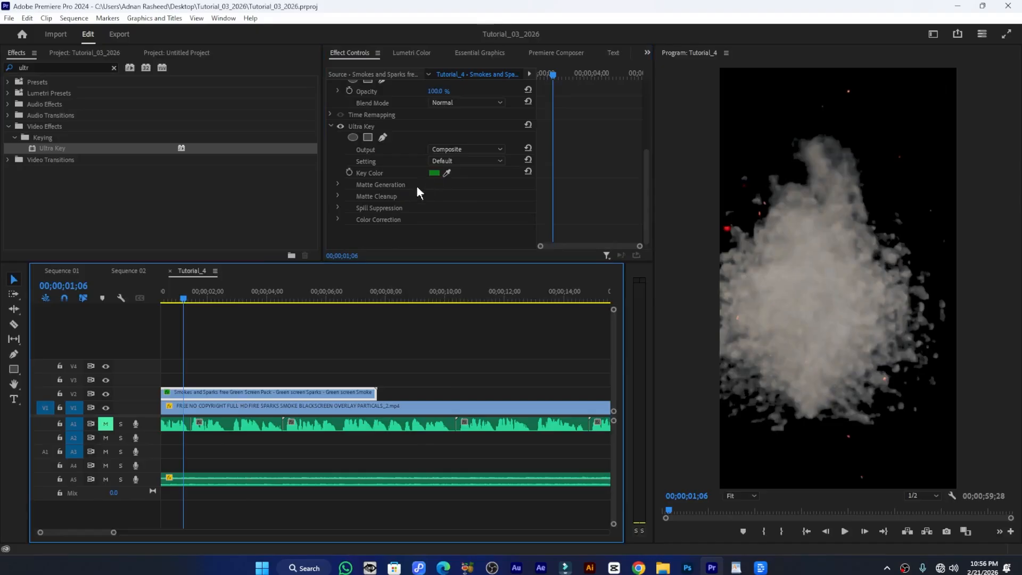
{"action": "scroll", "coordinate": [406, 203], "scroll_direction": "up", "scroll_amount": 5}
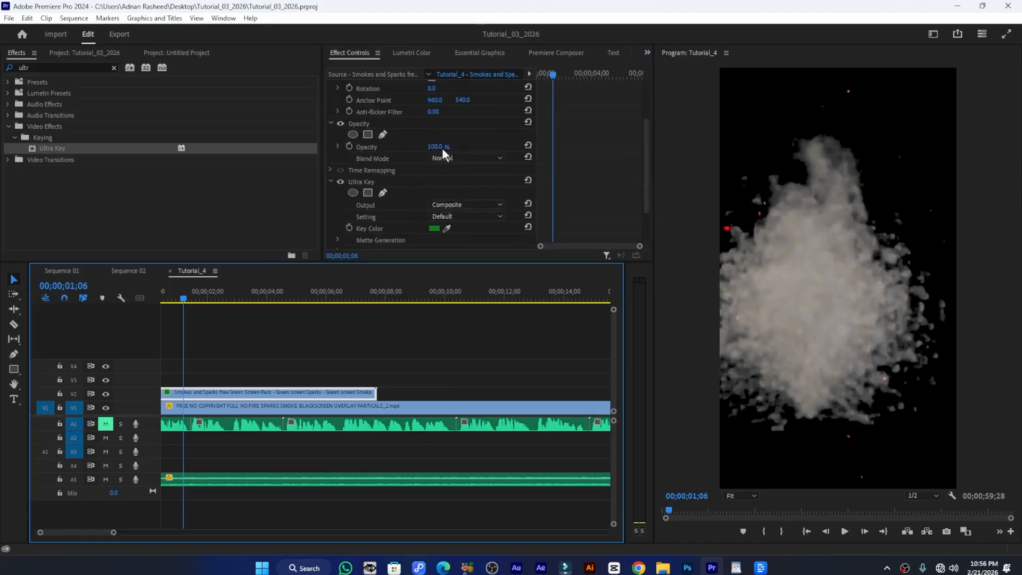
{"action": "left_click", "coordinate": [438, 146]}
{"action": "type", "text": "2"}
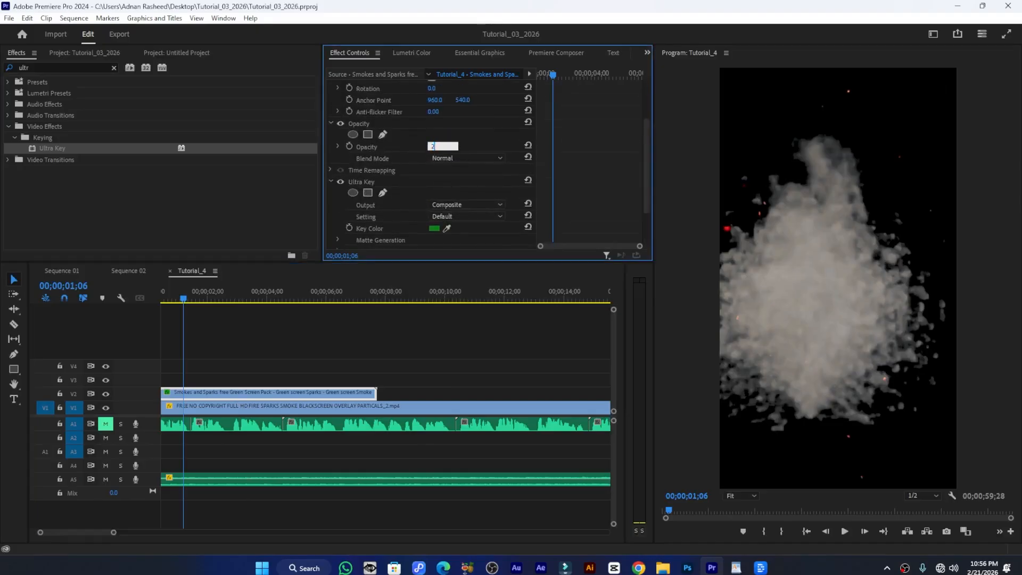
{"action": "type", "text": "5"}
{"action": "key", "text": "Return"}
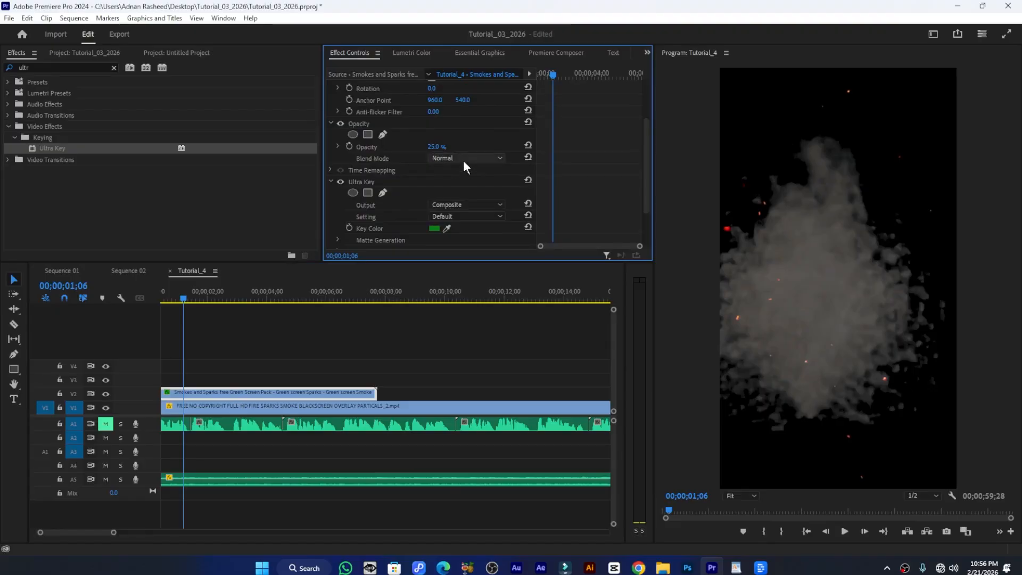
{"action": "left_click", "coordinate": [462, 158]}
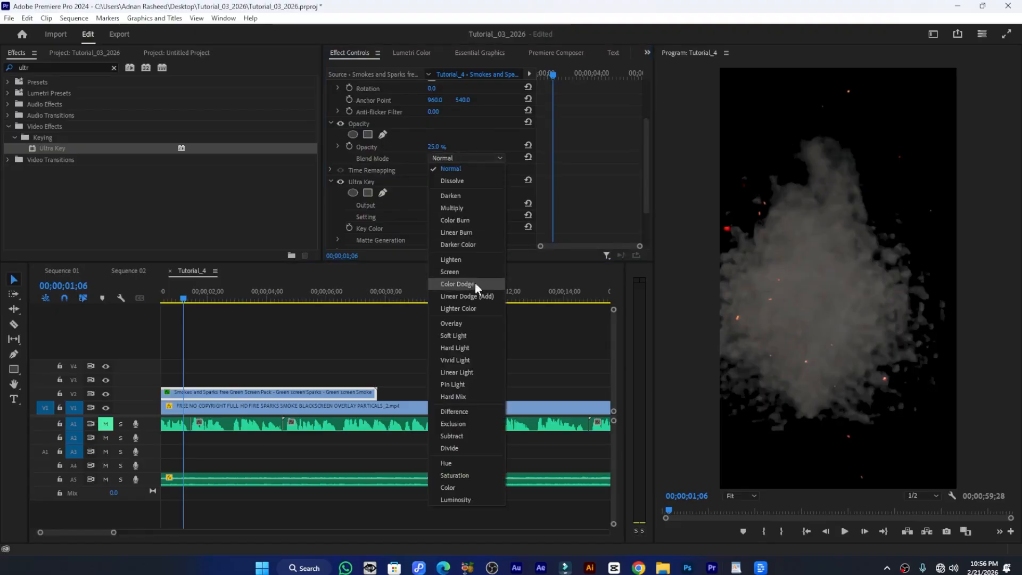
{"action": "left_click", "coordinate": [465, 272]}
{"action": "key", "text": "ctrl+s"}
Trim the end of the smoke clip on V2 to 00;00;04;16
{"action": "scroll", "coordinate": [237, 422], "scroll_direction": "down", "scroll_amount": 2}
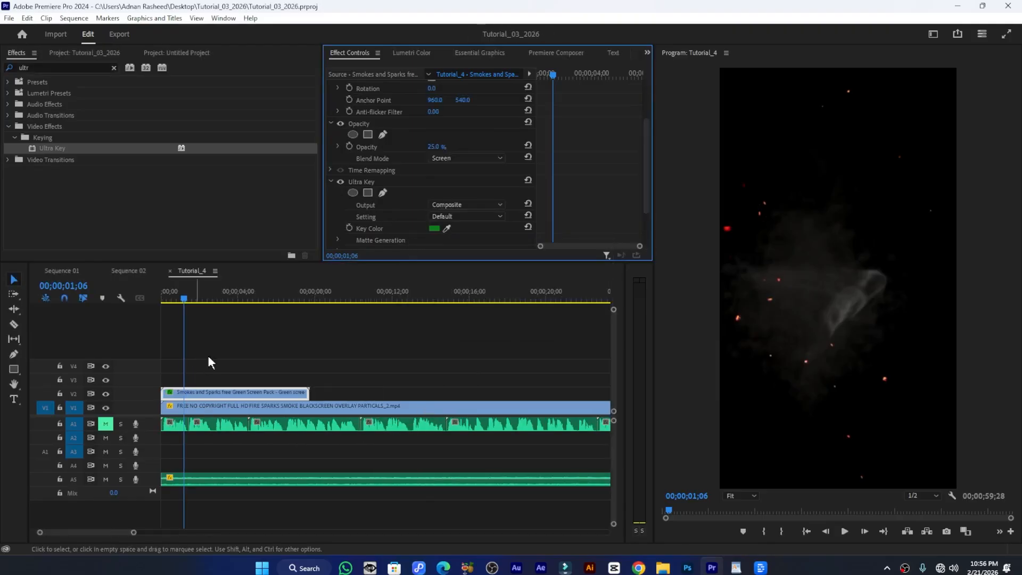
{"action": "left_click_drag", "start_coordinate": [182, 293], "coordinate": [250, 311]}
{"action": "left_click_drag", "start_coordinate": [309, 393], "coordinate": [247, 391]}
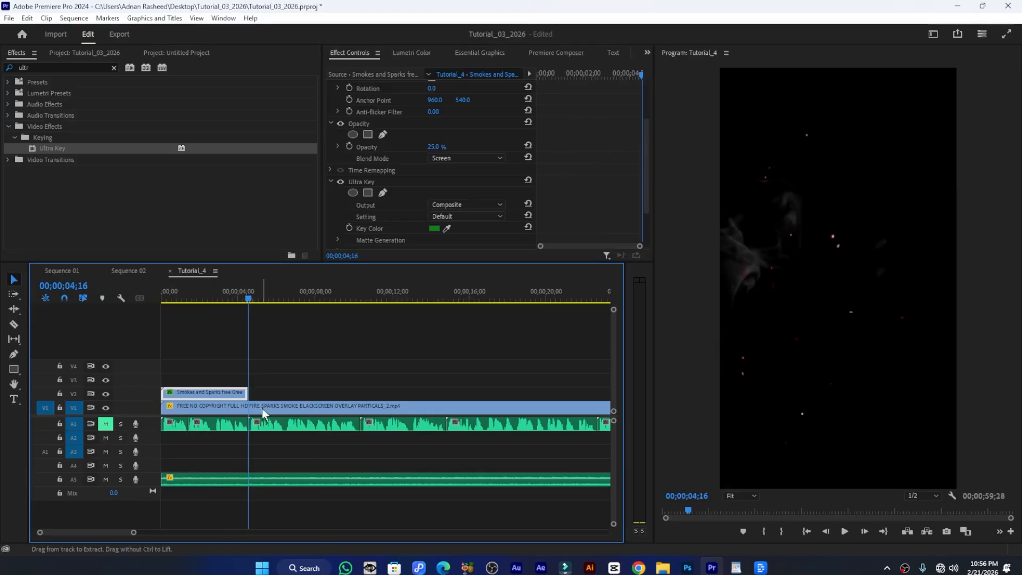
Copy the Curvex overlay pack_3.mp4 clip from track V3 of Sequence 02 to the start of track V3 in Tutorial_4
{"action": "left_click", "coordinate": [123, 272]}
{"action": "left_click", "coordinate": [213, 393]}
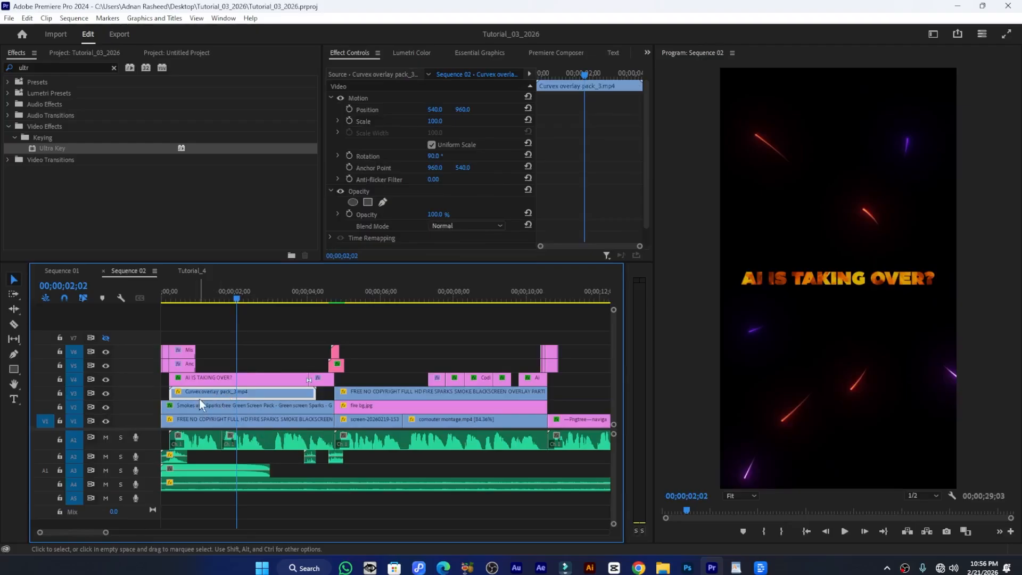
{"action": "left_click_drag", "start_coordinate": [235, 403], "coordinate": [177, 381]}
Set the Curvex overlay clip's blend mode to Screen and preview the layered overlays from the opening
{"action": "left_click_drag", "start_coordinate": [214, 298], "coordinate": [144, 301]}
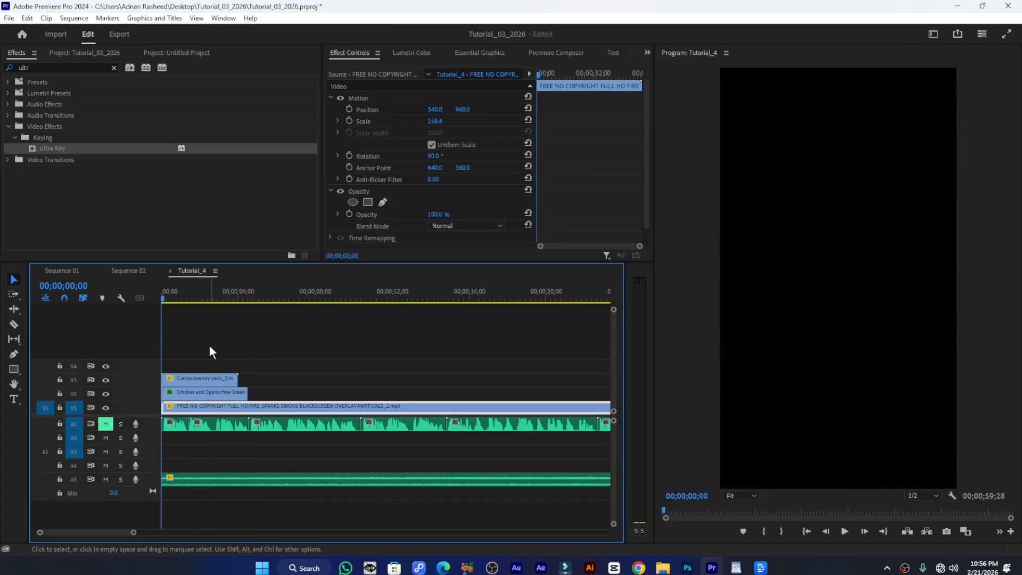
{"action": "left_click", "coordinate": [190, 378]}
{"action": "key", "text": "space"}
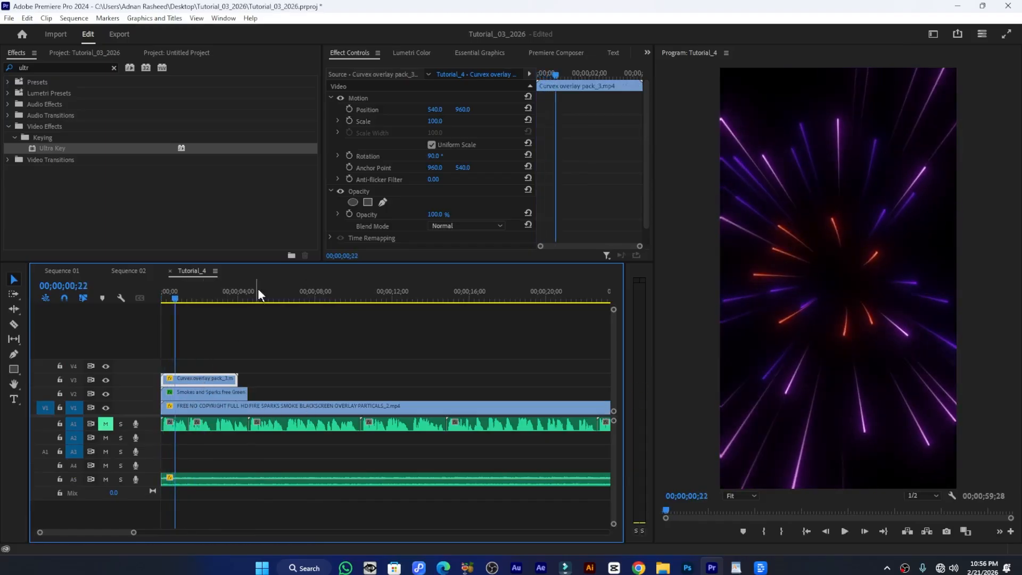
{"action": "left_click", "coordinate": [448, 226]}
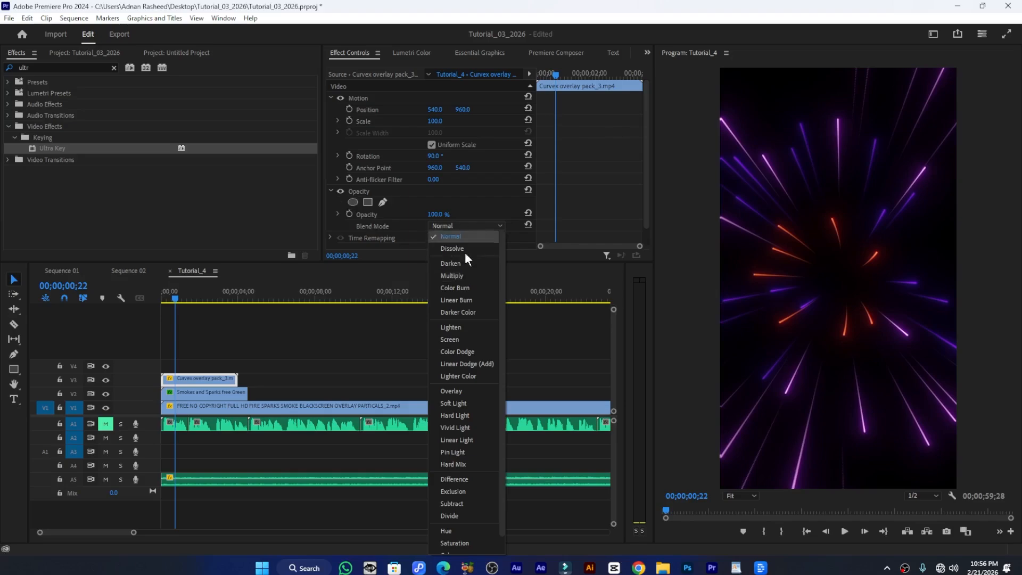
{"action": "left_click", "coordinate": [465, 339]}
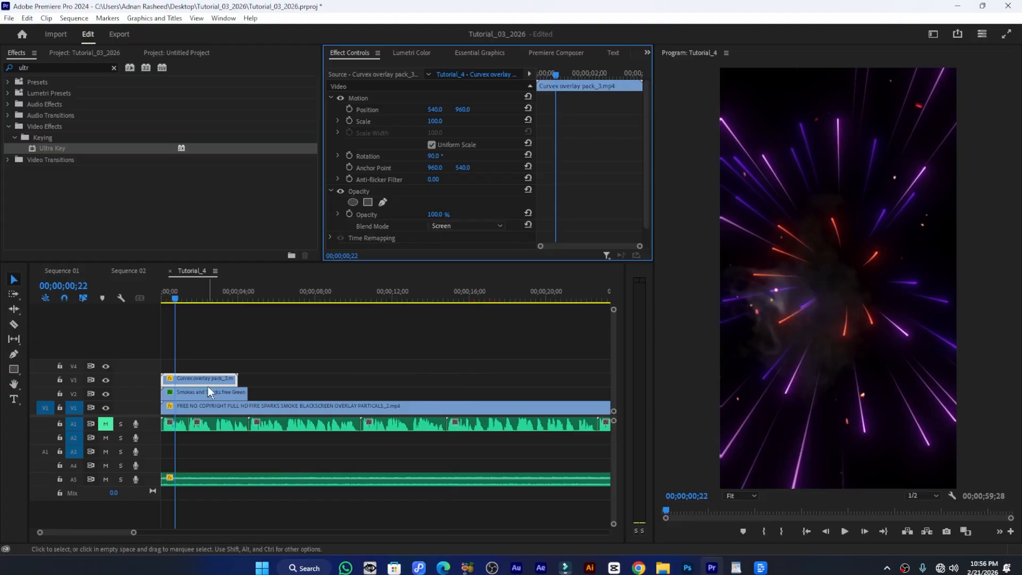
{"action": "key", "text": "space"}
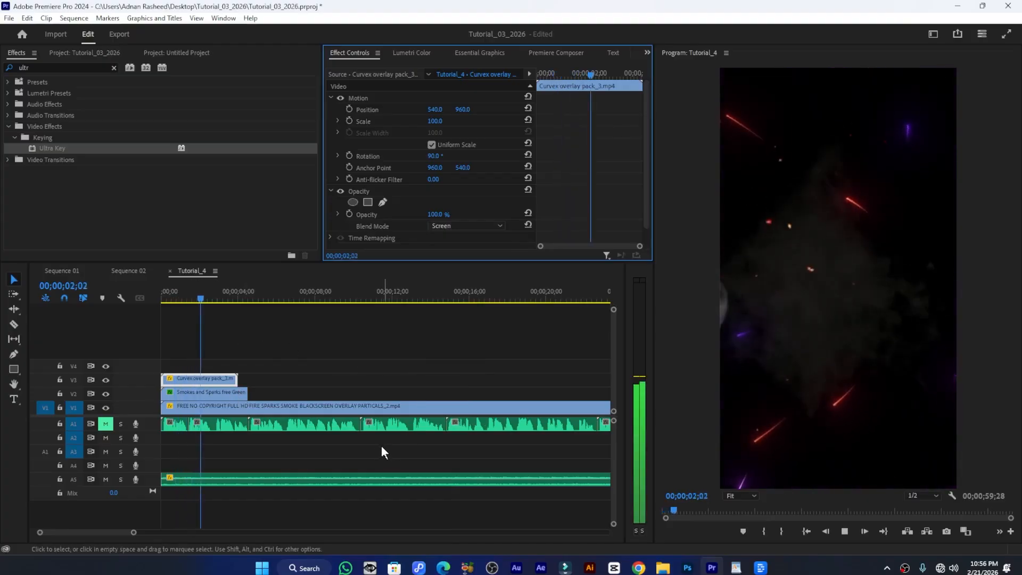
{"action": "key", "text": "space"}
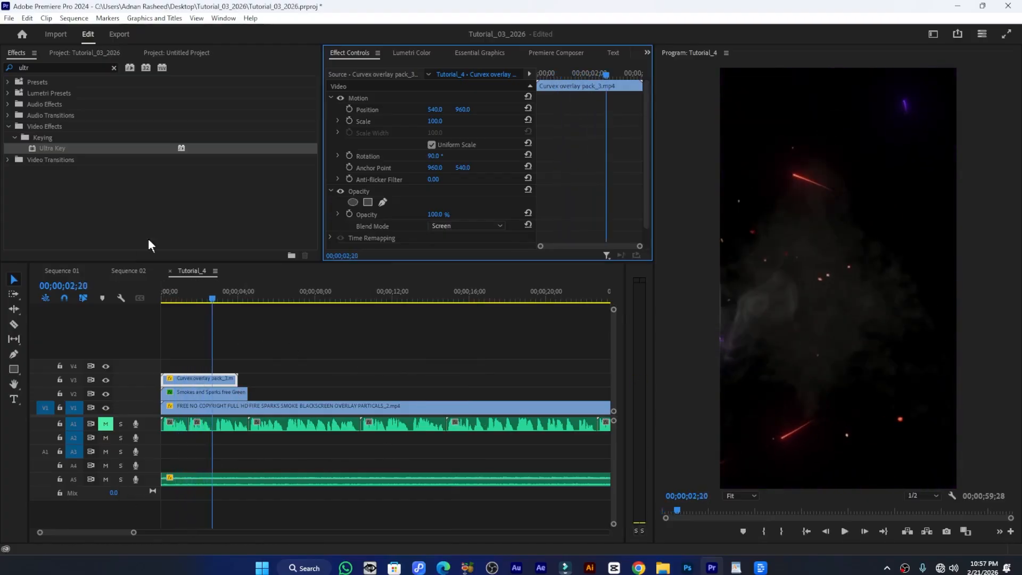
Copy the text "AI IS TAKING OVER?" from the title graphic on track V4 of Sequence 02
{"action": "left_click", "coordinate": [128, 271]}
{"action": "left_click", "coordinate": [205, 379]}
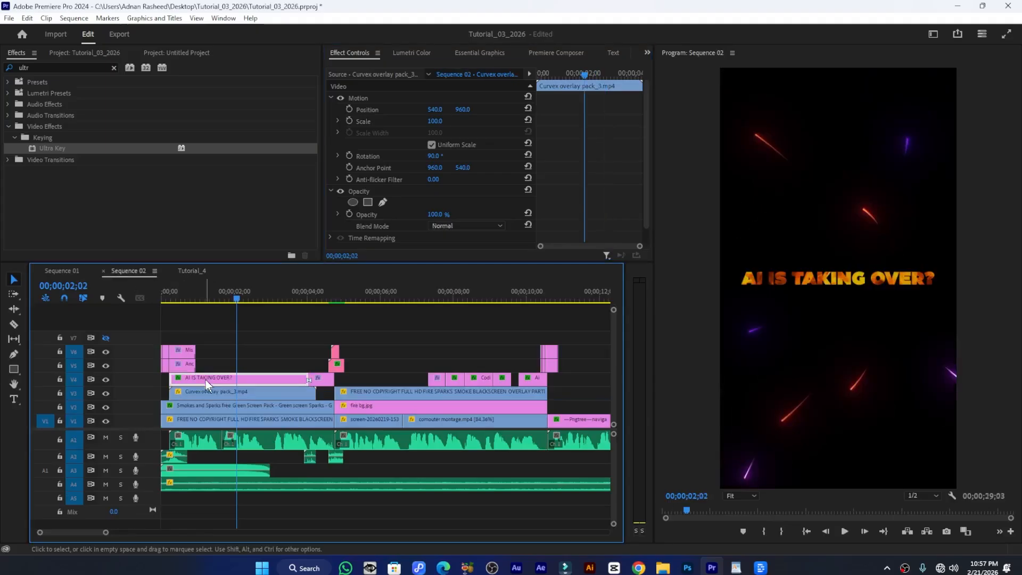
{"action": "left_click_drag", "start_coordinate": [232, 301], "coordinate": [271, 308]}
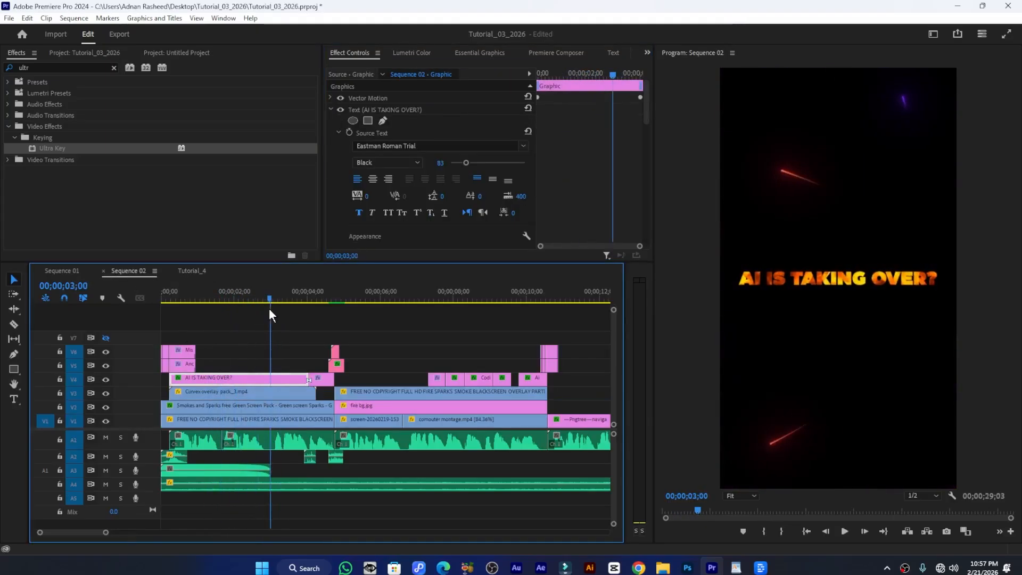
{"action": "double_click", "coordinate": [228, 381]}
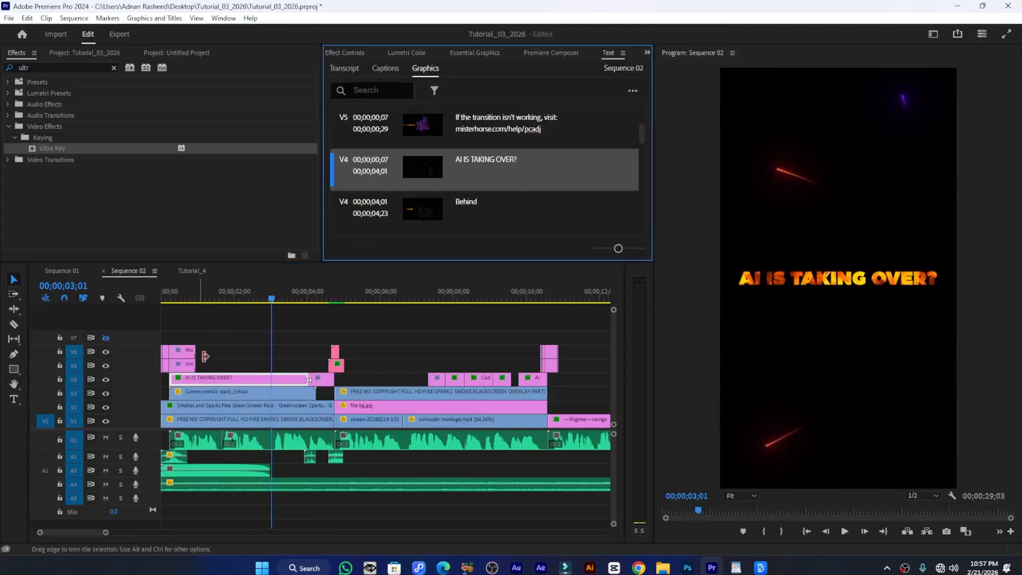
{"action": "double_click", "coordinate": [500, 159]}
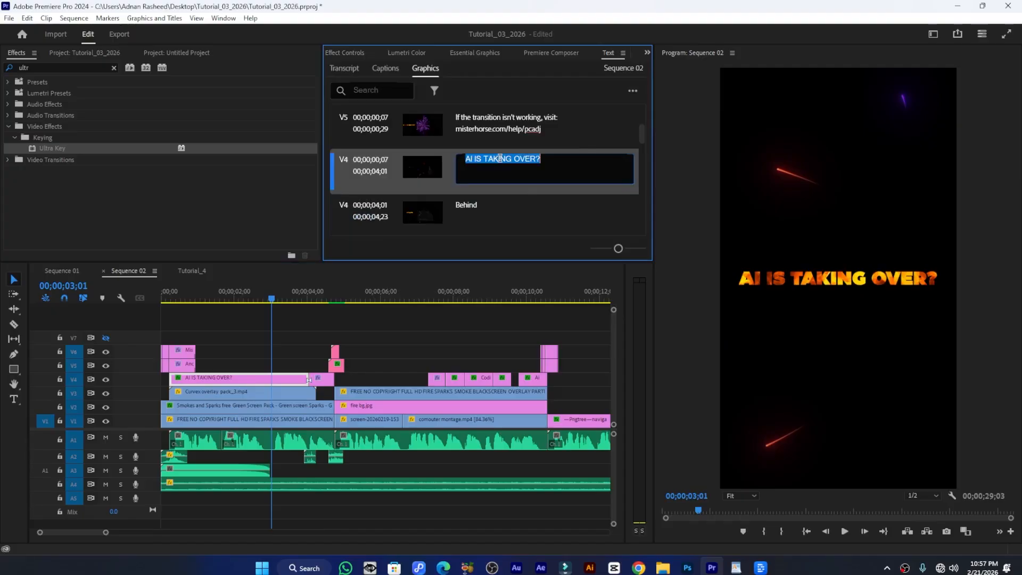
{"action": "left_click", "coordinate": [533, 158]}
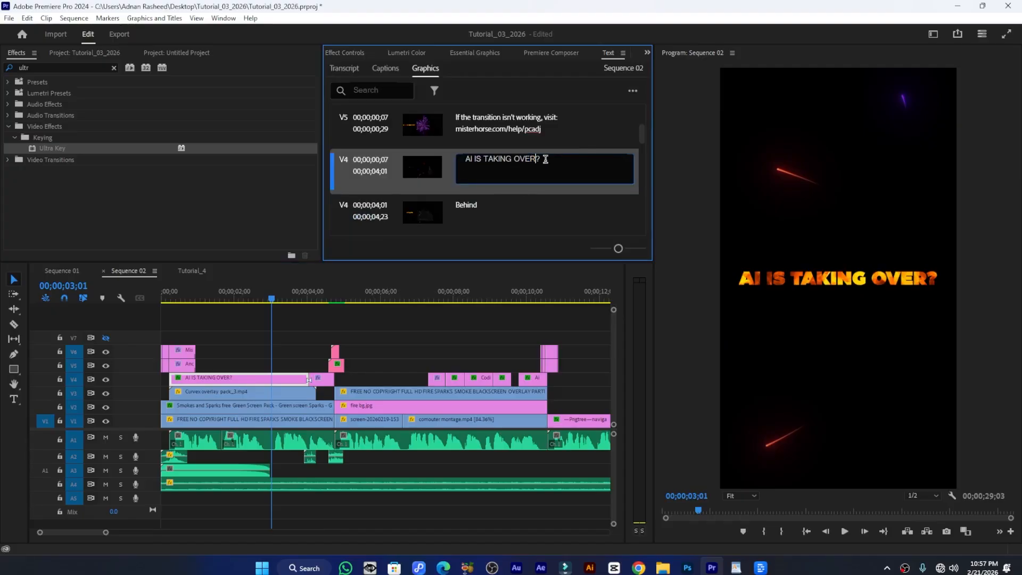
{"action": "left_click_drag", "start_coordinate": [545, 159], "coordinate": [445, 160]}
{"action": "right_click", "coordinate": [494, 159]}
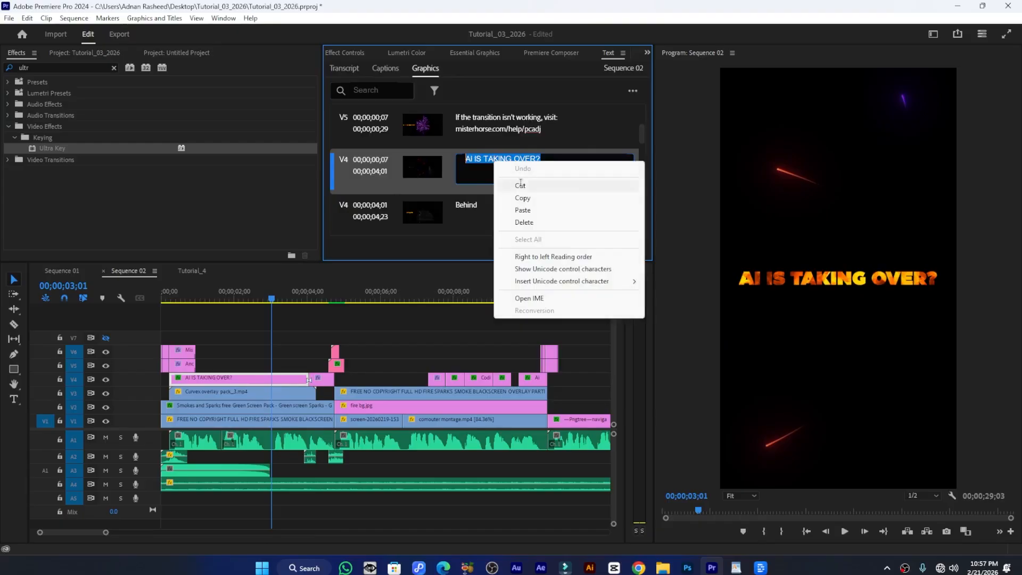
{"action": "left_click", "coordinate": [529, 197]}
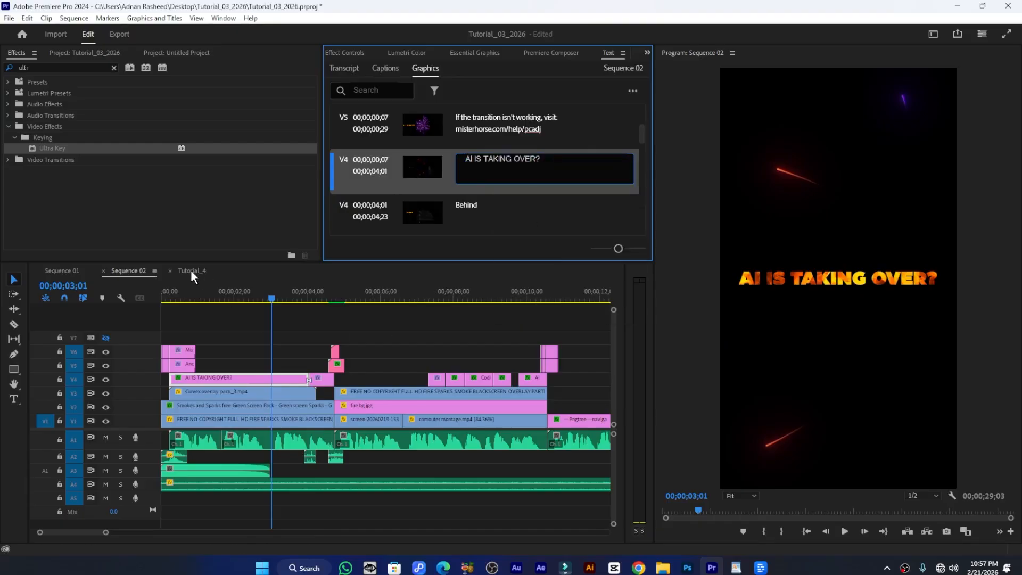
Add a text layer reading "AI IS TAKING OVER?" to Tutorial_4 at 00;00;02;20 by pasting the copied title
{"action": "left_click", "coordinate": [191, 270]}
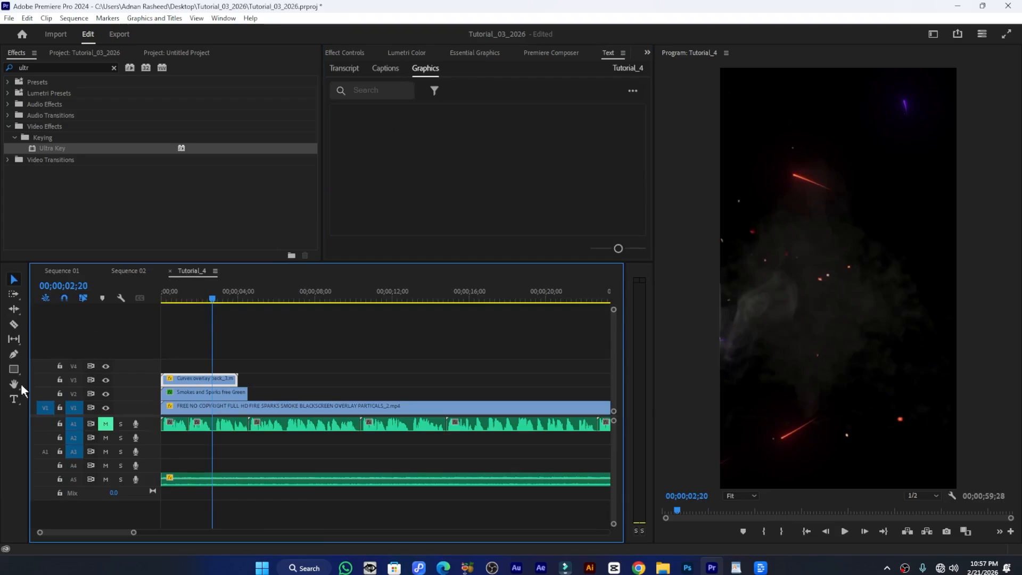
{"action": "left_click", "coordinate": [14, 399]}
{"action": "left_click", "coordinate": [812, 257]}
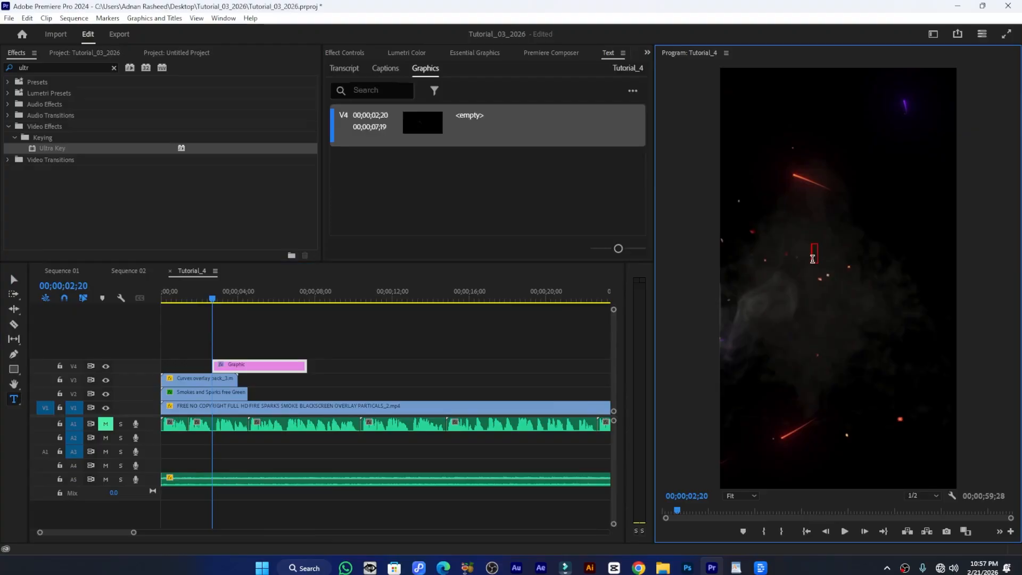
{"action": "key", "text": "ctrl+v"}
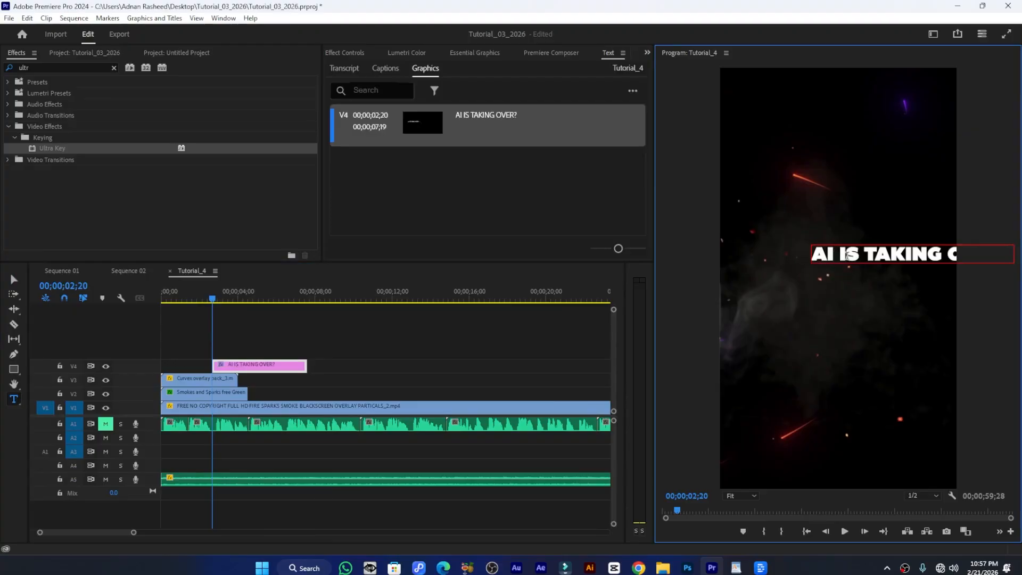
Center the "AI IS TAKING OVER?" title horizontally and vertically in the frame, and save the project
{"action": "left_click", "coordinate": [475, 53]}
{"action": "scroll", "coordinate": [435, 177], "scroll_direction": "down", "scroll_amount": 2}
{"action": "scroll", "coordinate": [473, 162], "scroll_direction": "up", "scroll_amount": 2}
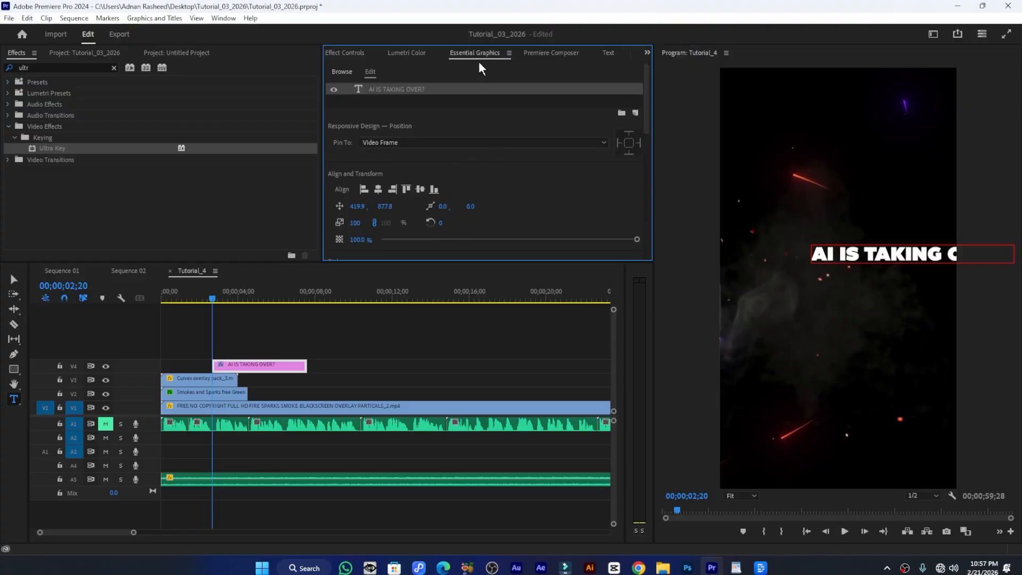
{"action": "left_click", "coordinate": [223, 18]}
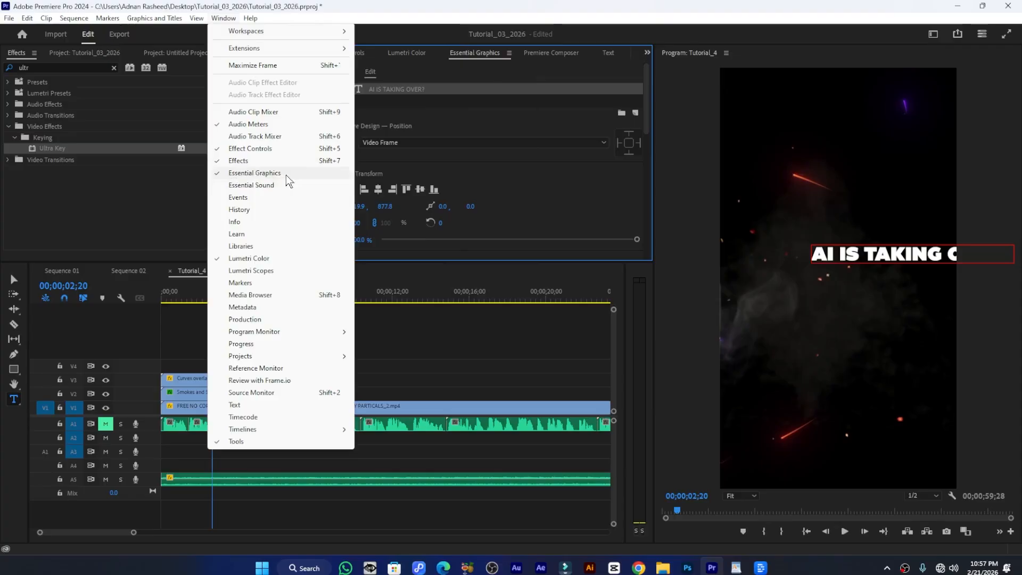
{"action": "left_click", "coordinate": [495, 61]}
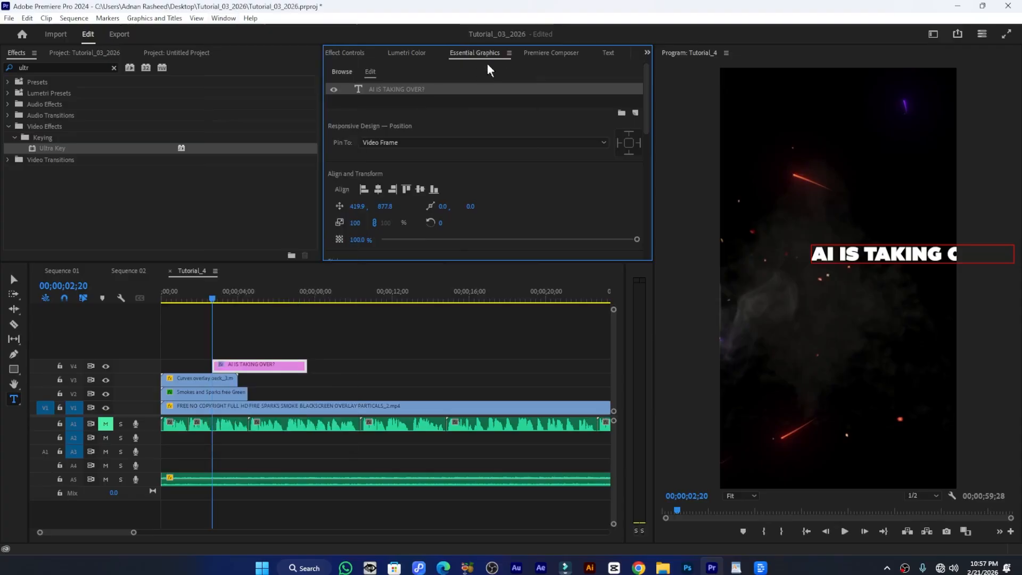
{"action": "left_click", "coordinate": [377, 190]}
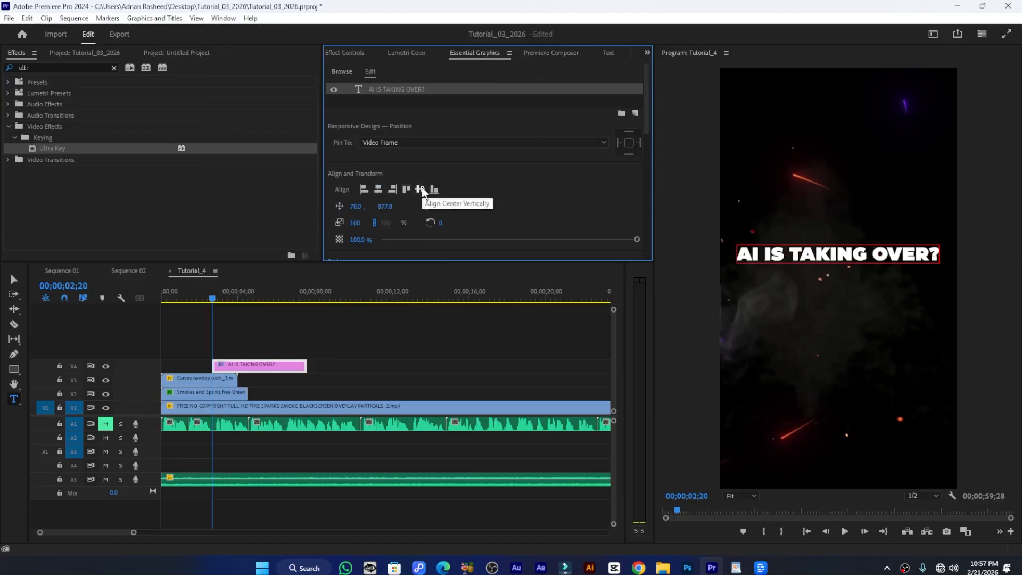
{"action": "left_click", "coordinate": [420, 190]}
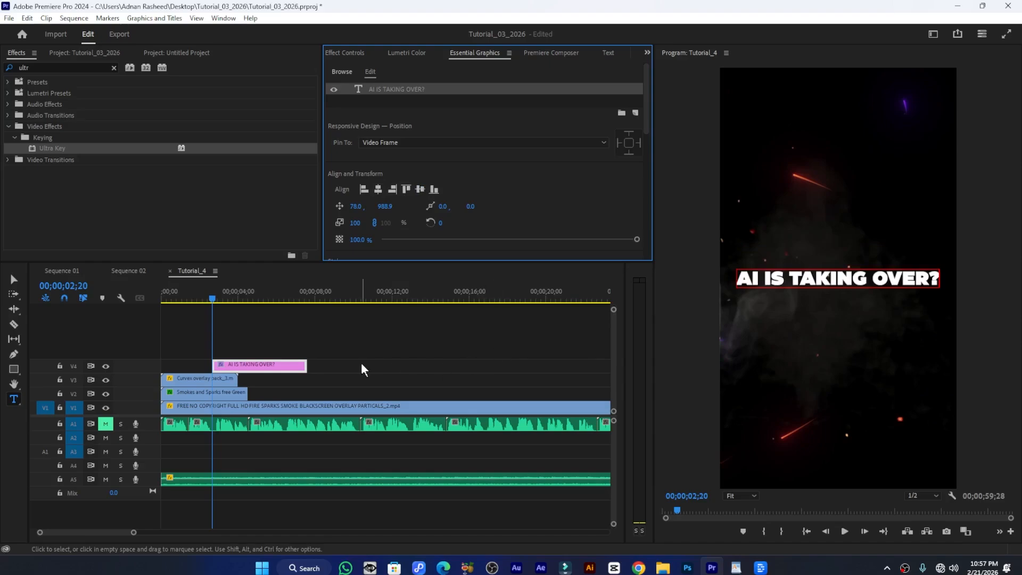
{"action": "key", "text": "ctrl+s"}
Move the title clip to the start of track V4 and trim its end to 00;00;04;16, checking the frame at 00;00;01;10
{"action": "left_click_drag", "start_coordinate": [243, 371], "coordinate": [192, 367]}
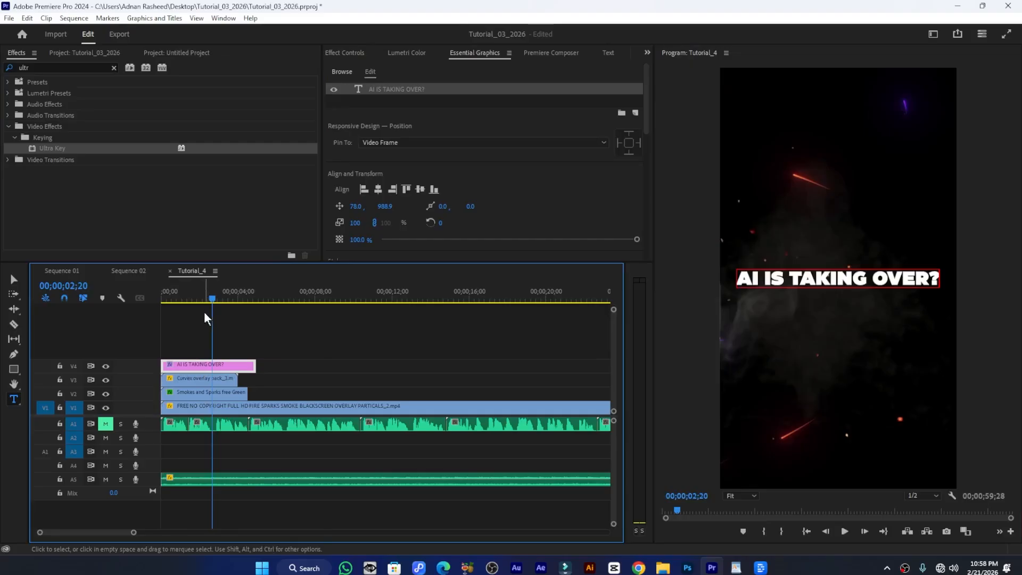
{"action": "left_click_drag", "start_coordinate": [211, 299], "coordinate": [248, 300]}
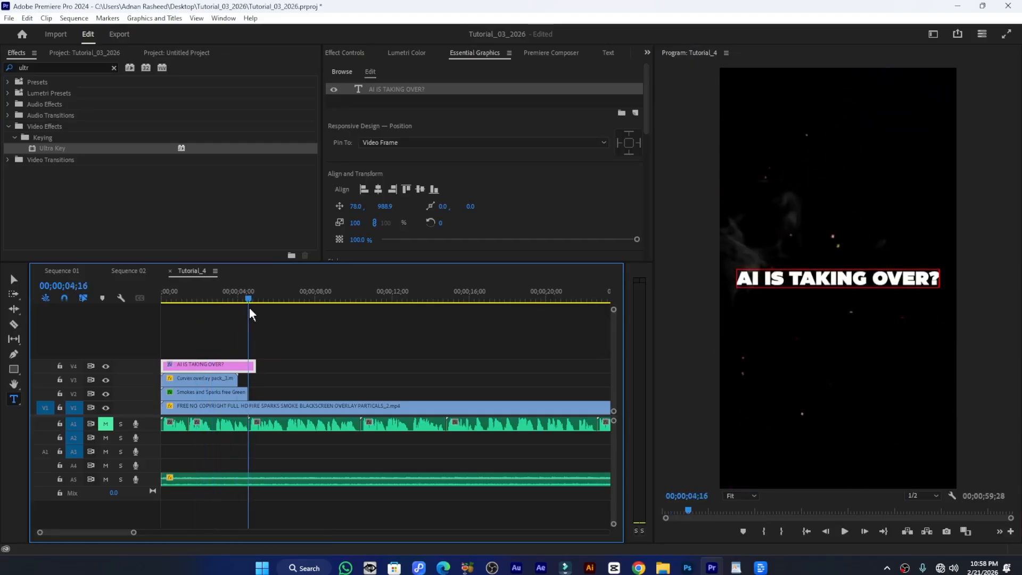
{"action": "scroll", "coordinate": [231, 367], "scroll_direction": "up", "scroll_amount": 3}
{"action": "left_click_drag", "start_coordinate": [284, 365], "coordinate": [266, 365]}
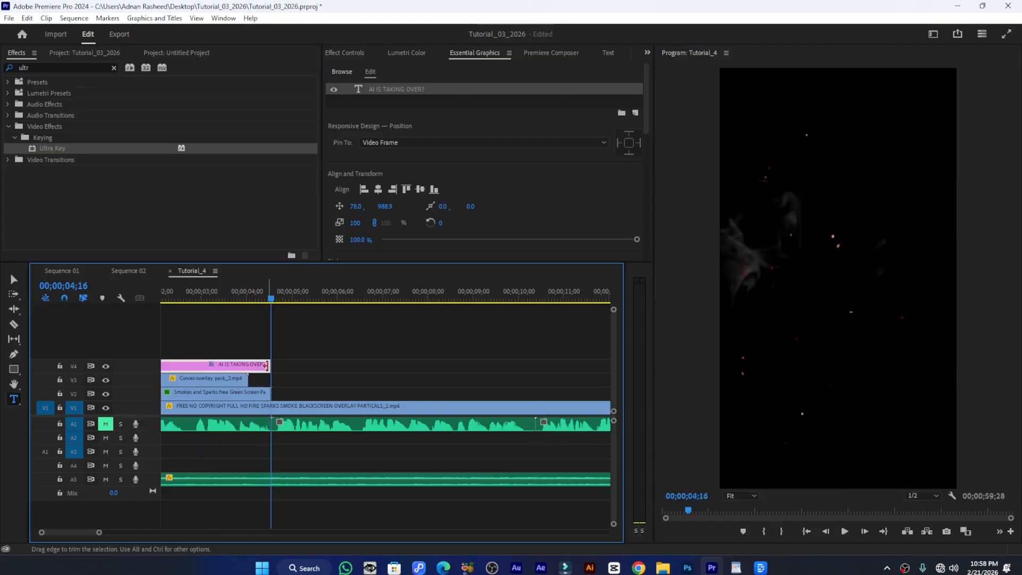
{"action": "scroll", "coordinate": [271, 399], "scroll_direction": "up", "scroll_amount": 3}
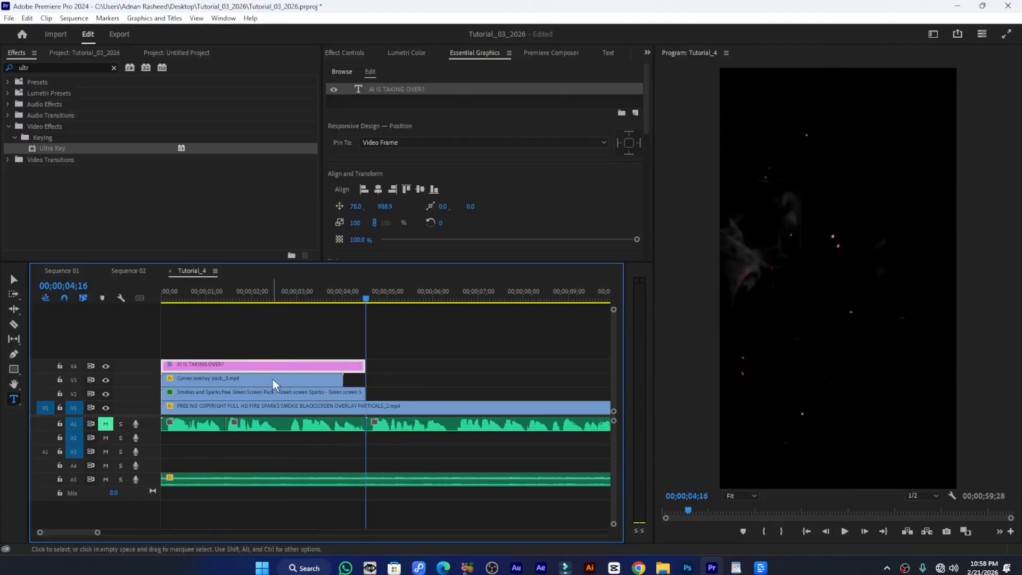
{"action": "left_click", "coordinate": [215, 299]}
{"action": "left_click", "coordinate": [220, 306]}
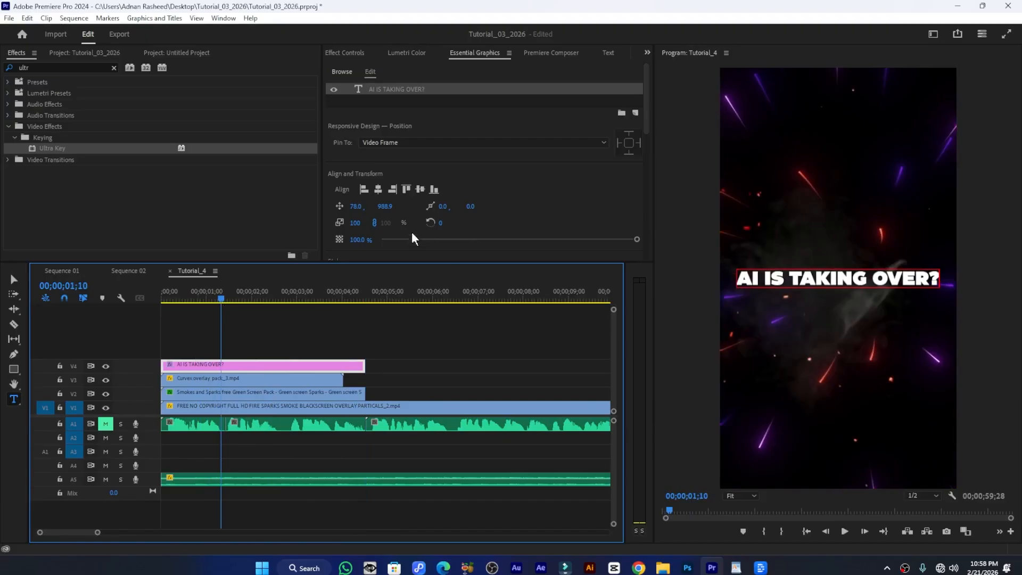
Check the title's layers in Sequence 02 and locate the flame-background-blazing-orange-fire image in the project's Bin using icon view
{"action": "left_click", "coordinate": [128, 271]}
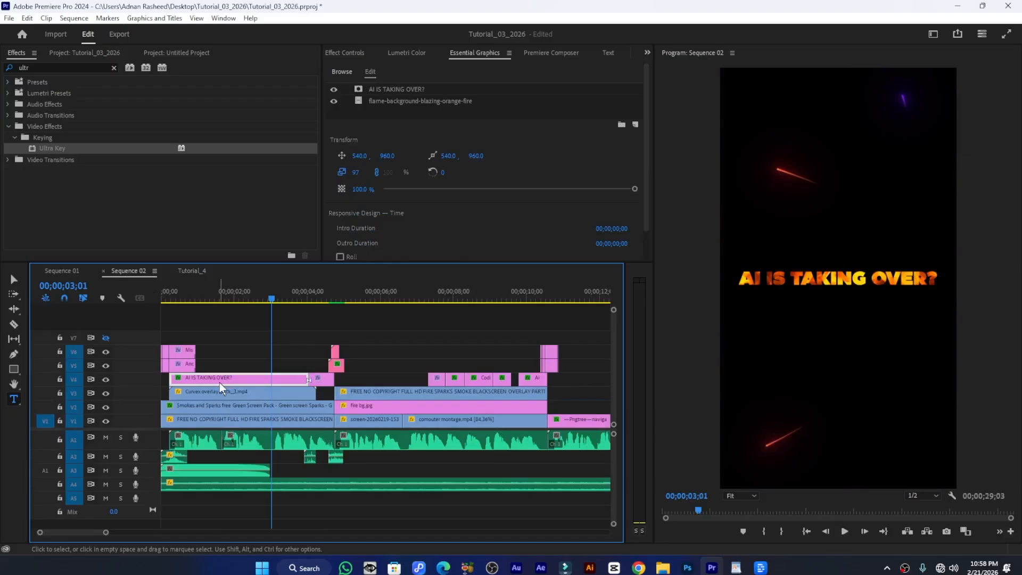
{"action": "key", "text": "shift+5"}
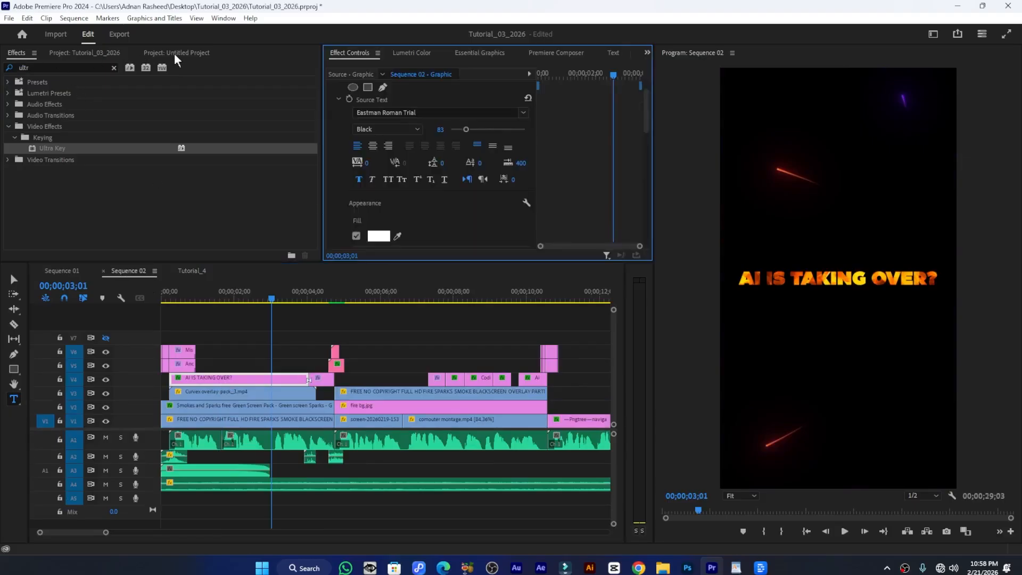
{"action": "left_click", "coordinate": [80, 53]}
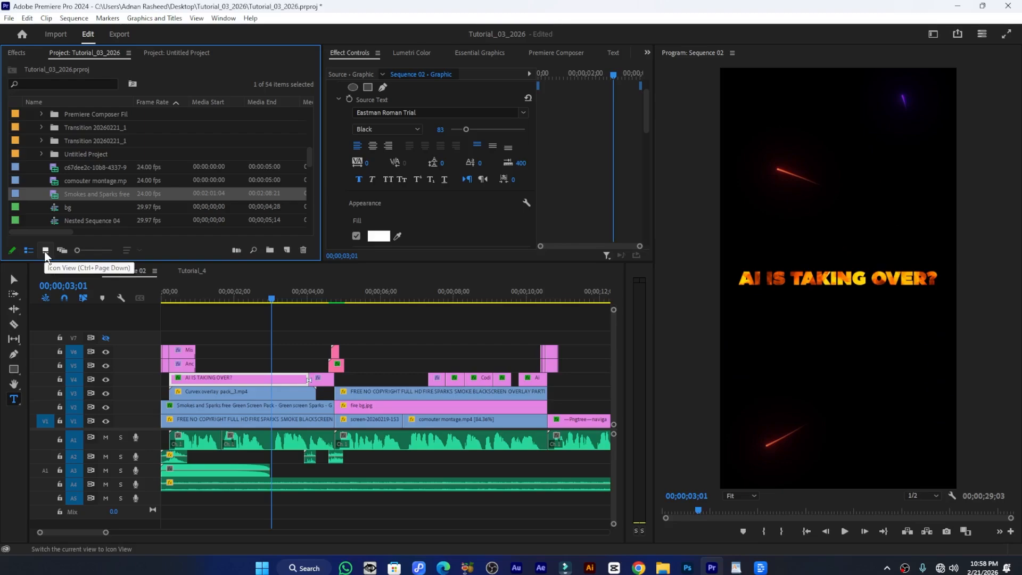
{"action": "left_click", "coordinate": [46, 249]}
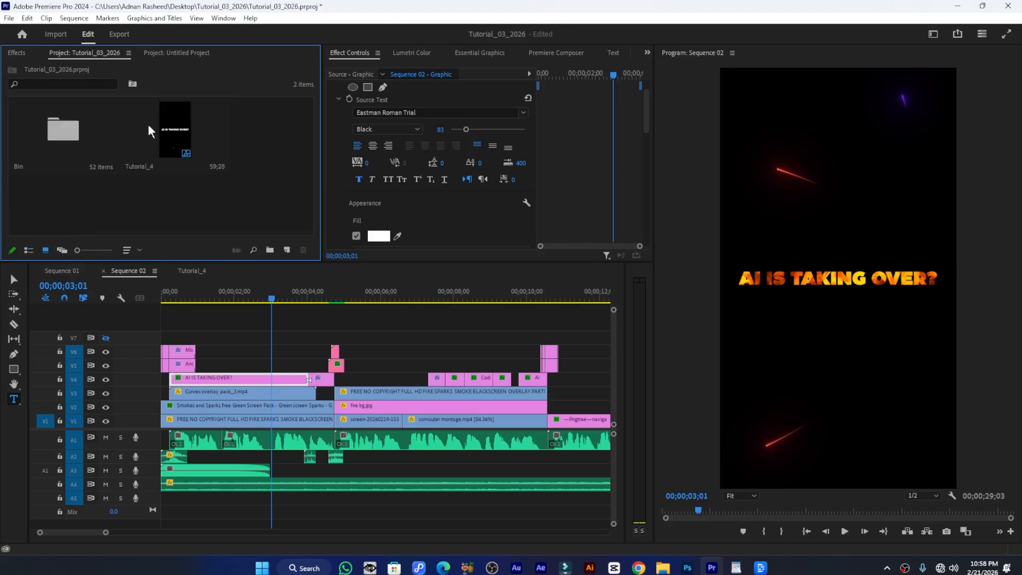
{"action": "double_click", "coordinate": [67, 147]}
{"action": "scroll", "coordinate": [216, 169], "scroll_direction": "down", "scroll_amount": 4}
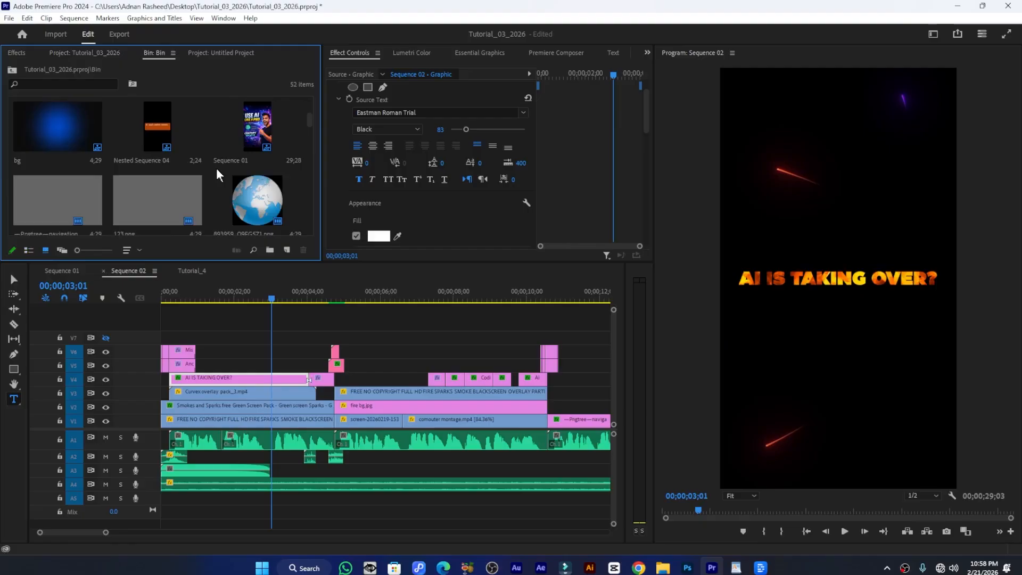
{"action": "scroll", "coordinate": [216, 171], "scroll_direction": "down", "scroll_amount": 4}
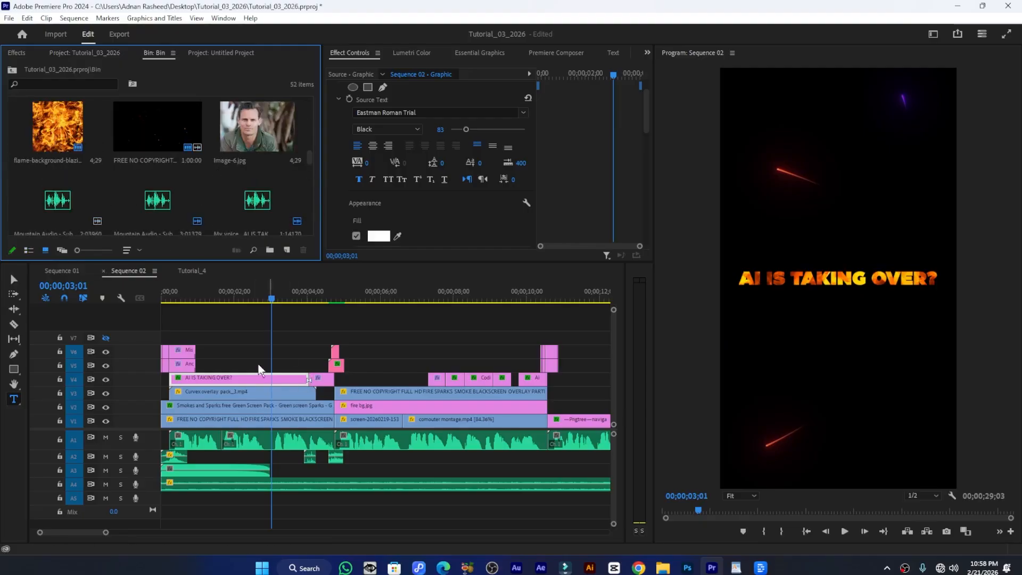
{"action": "left_click", "coordinate": [192, 270]}
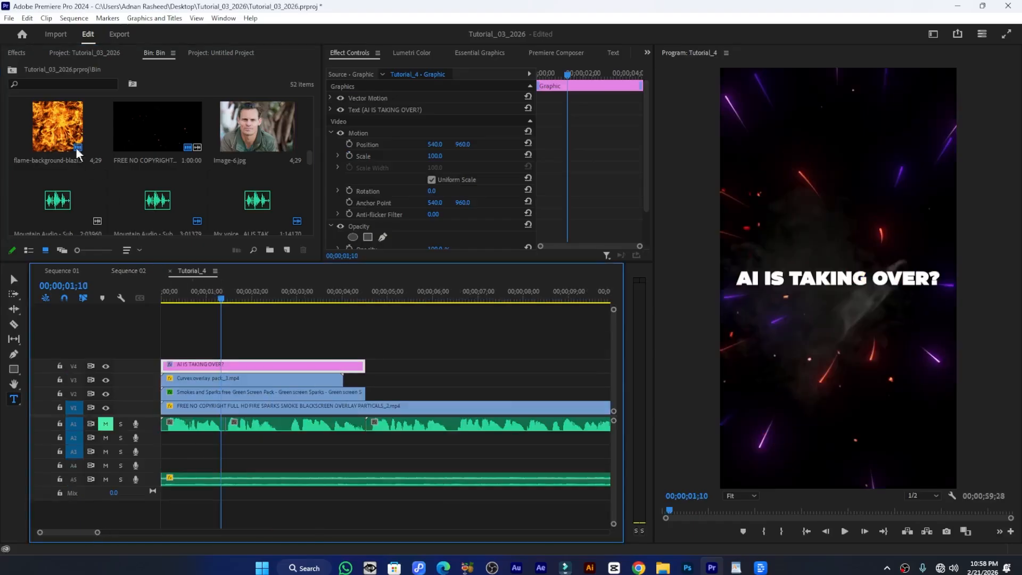
{"action": "left_click_drag", "start_coordinate": [68, 139], "coordinate": [162, 349]}
{"action": "left_click", "coordinate": [244, 354]}
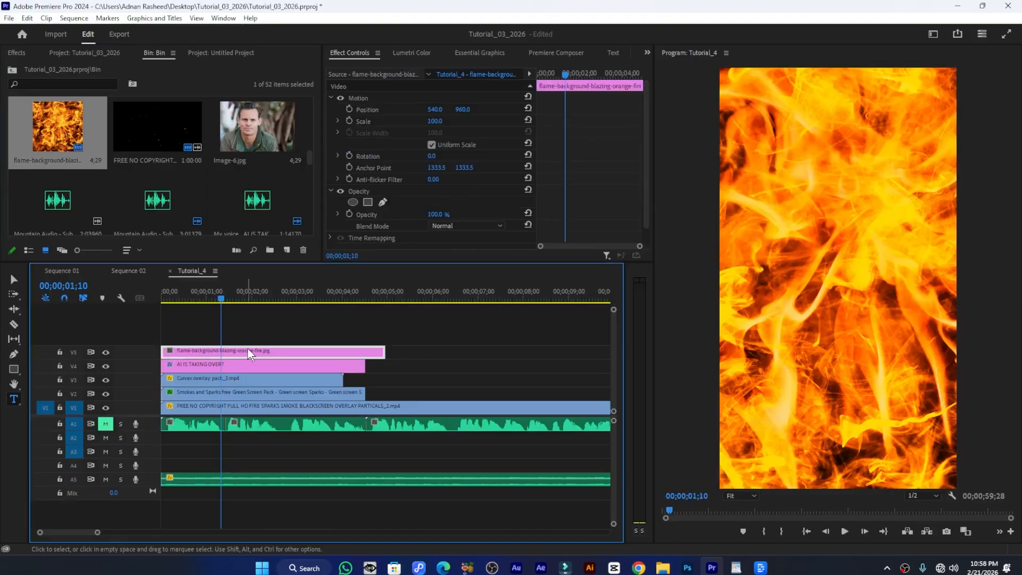
{"action": "key", "text": "Delete"}
Add the flame-background-blazing-orange-fire image as a layer beneath the text inside Tutorial_4's V4 title graphic
{"action": "left_click", "coordinate": [240, 366]}
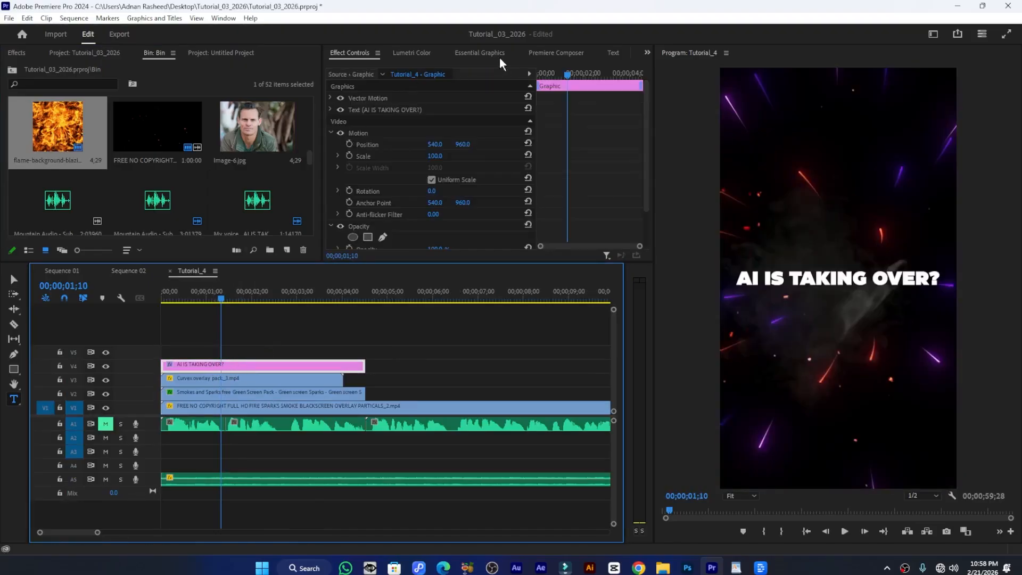
{"action": "left_click", "coordinate": [481, 53]}
{"action": "left_click", "coordinate": [38, 146]}
{"action": "left_click_drag", "start_coordinate": [387, 109], "coordinate": [379, 106]}
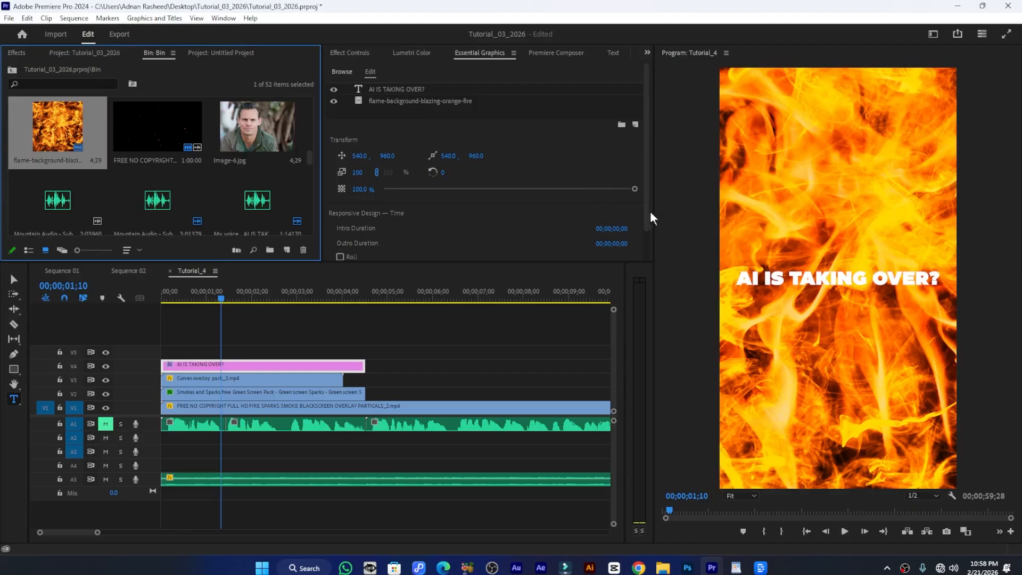
Enable Mask with Text on the "AI IS TAKING OVER?" text layer so the flames fill the letters, and save the project
{"action": "left_click", "coordinate": [384, 92]}
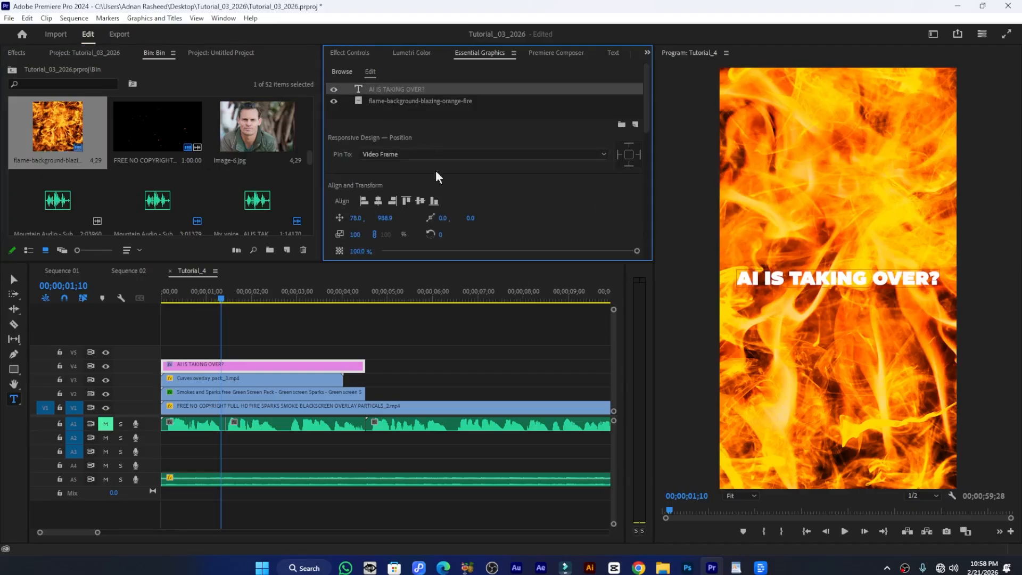
{"action": "scroll", "coordinate": [531, 206], "scroll_direction": "down", "scroll_amount": 7}
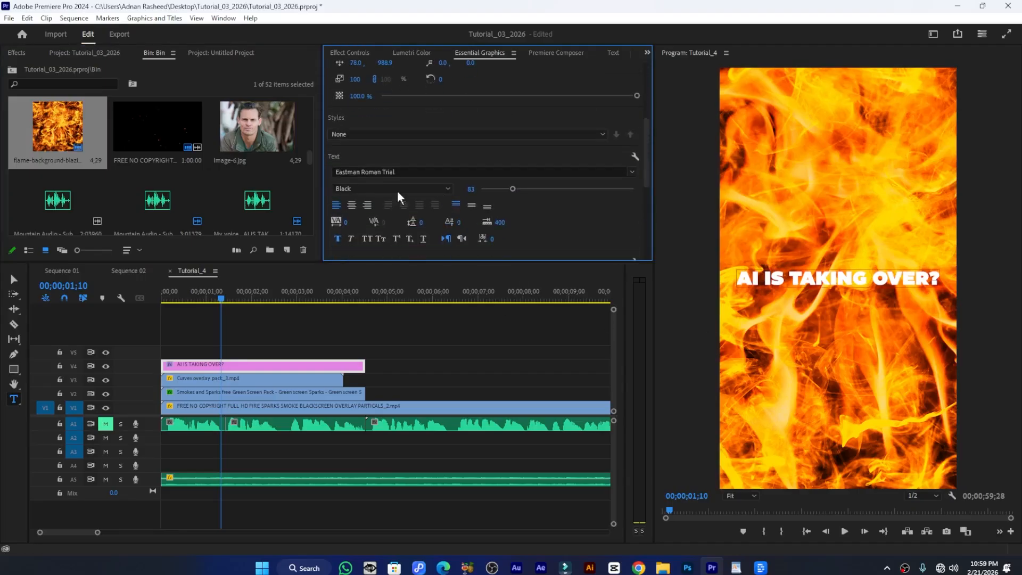
{"action": "scroll", "coordinate": [384, 204], "scroll_direction": "down", "scroll_amount": 5}
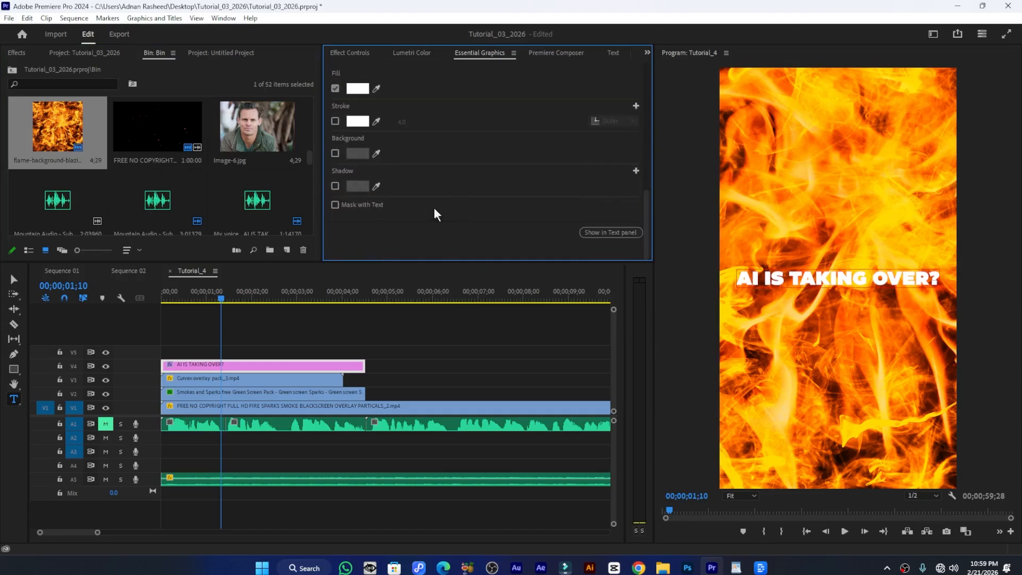
{"action": "left_click", "coordinate": [335, 205]}
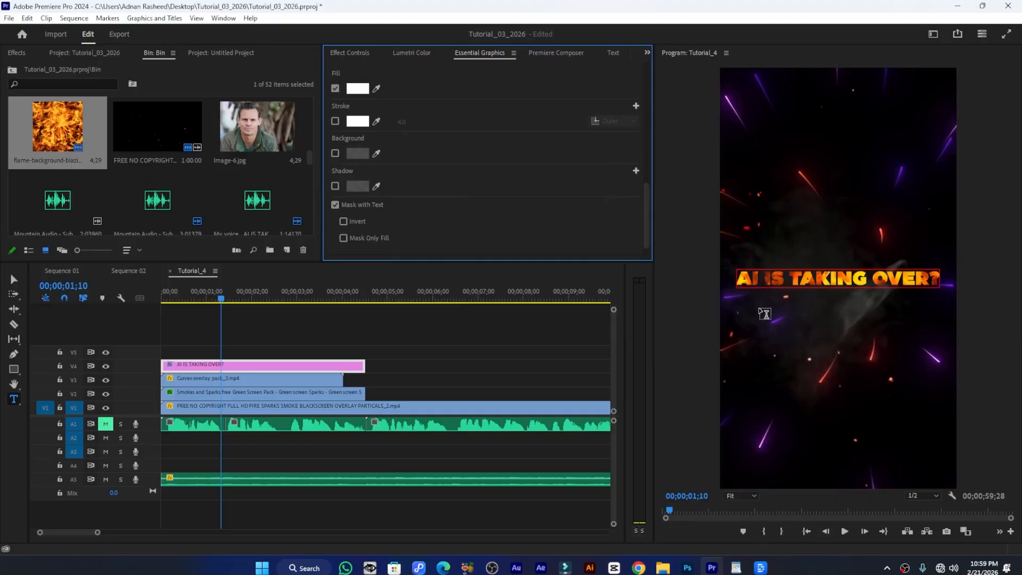
{"action": "key", "text": "ctrl+s"}
{"action": "scroll", "coordinate": [479, 212], "scroll_direction": "up", "scroll_amount": 5}
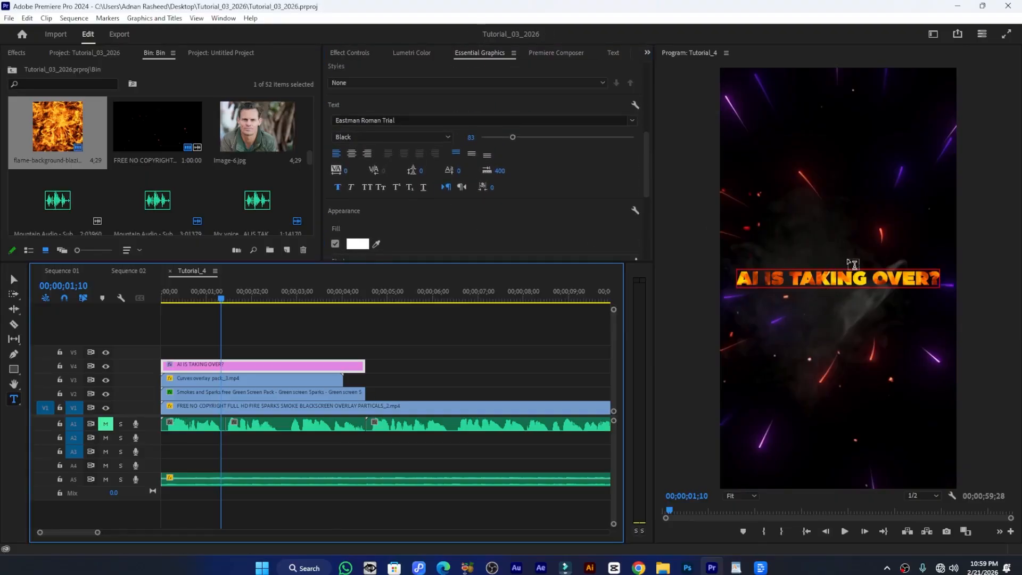
Reposition the flame-background-blazing-orange-fire layer inside the V4 title graphic to about 545.1, 944.8
{"action": "left_click", "coordinate": [802, 277]}
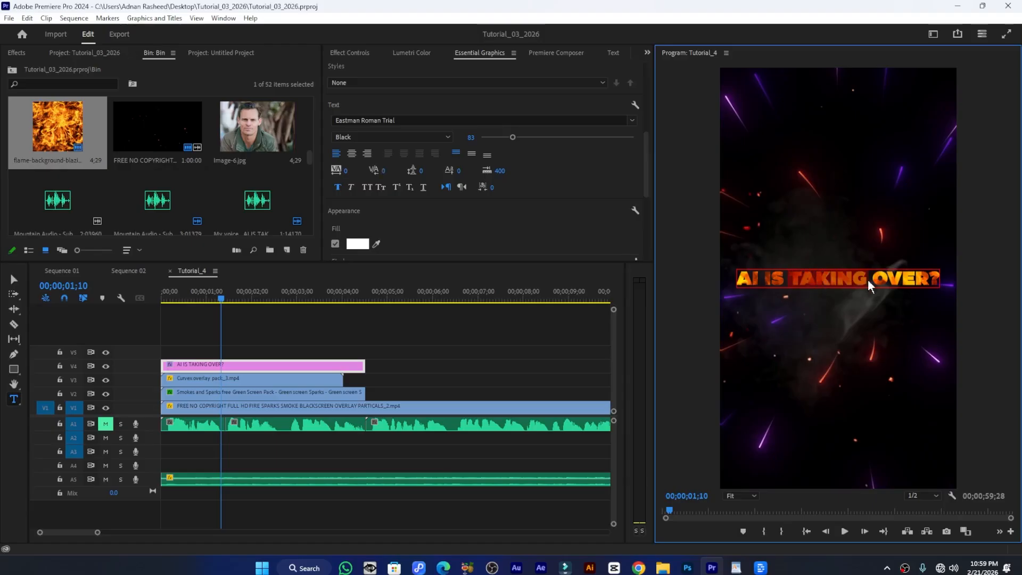
{"action": "double_click", "coordinate": [828, 278]}
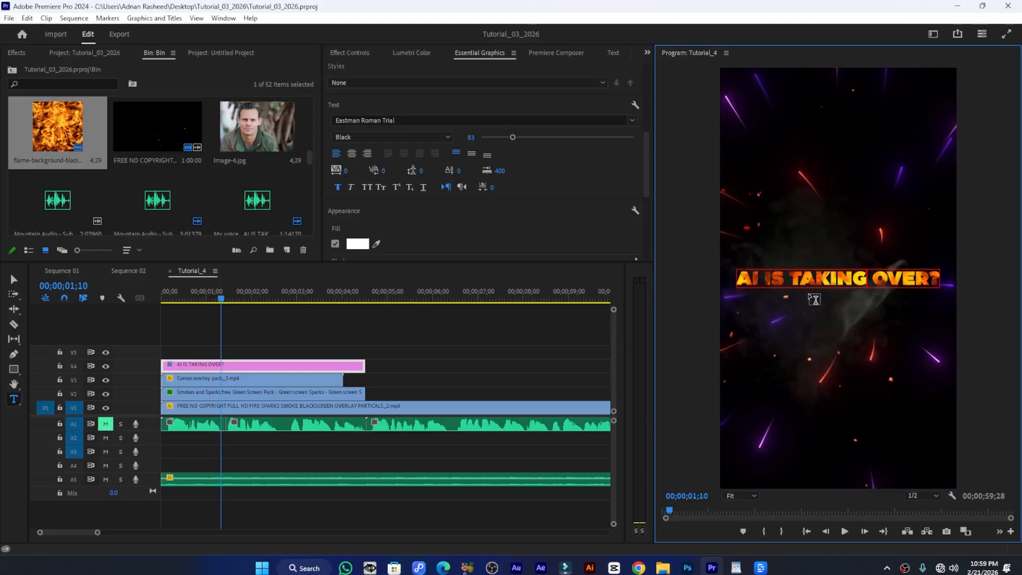
{"action": "key", "text": "Left"}
{"action": "scroll", "coordinate": [445, 194], "scroll_direction": "up", "scroll_amount": 3}
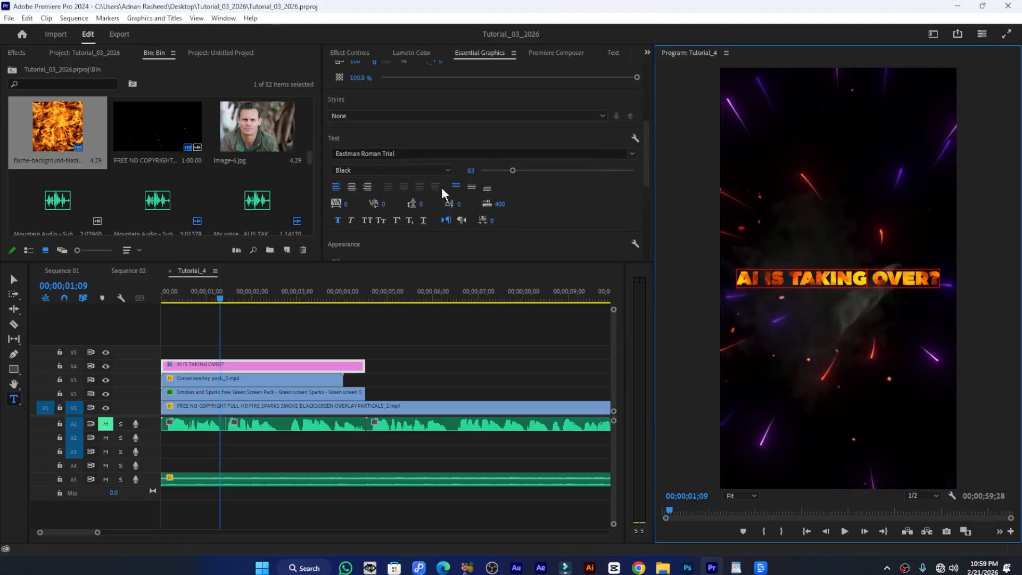
{"action": "scroll", "coordinate": [396, 168], "scroll_direction": "up", "scroll_amount": 5}
{"action": "left_click", "coordinate": [386, 103]}
{"action": "scroll", "coordinate": [386, 110], "scroll_direction": "down", "scroll_amount": 1}
{"action": "key", "text": "v"}
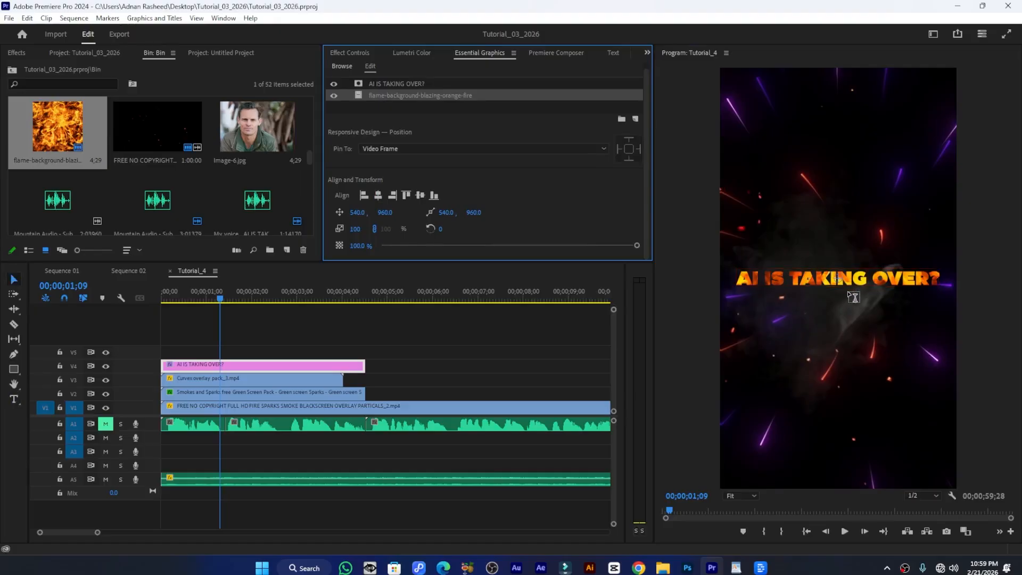
{"action": "left_click_drag", "start_coordinate": [819, 279], "coordinate": [784, 301]}
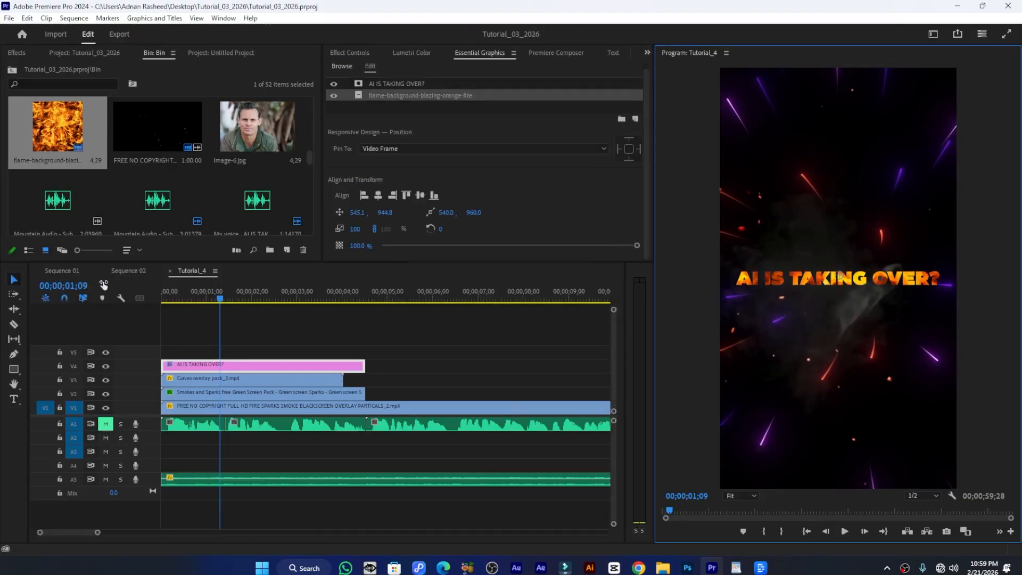
Check the opening transition over the title at 00;00;00;16 in Sequence 02 and return to Tutorial_4
{"action": "left_click", "coordinate": [123, 271]}
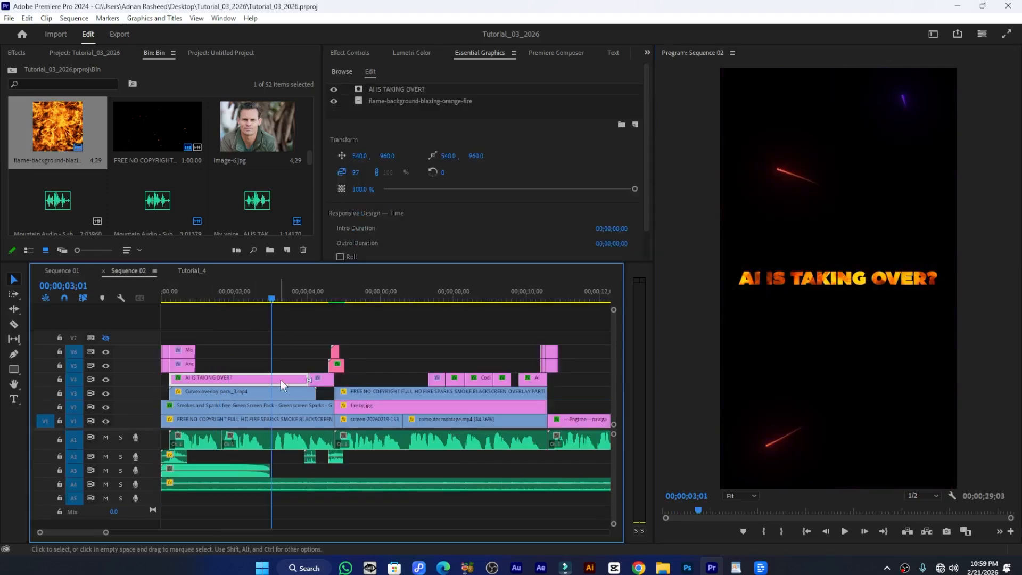
{"action": "left_click_drag", "start_coordinate": [268, 298], "coordinate": [180, 308]}
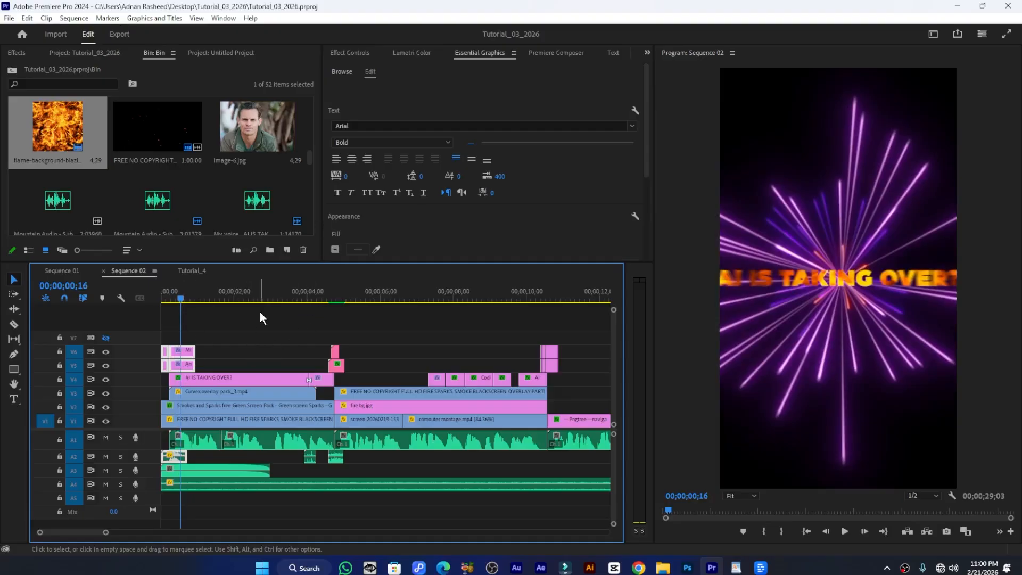
{"action": "left_click", "coordinate": [192, 272]}
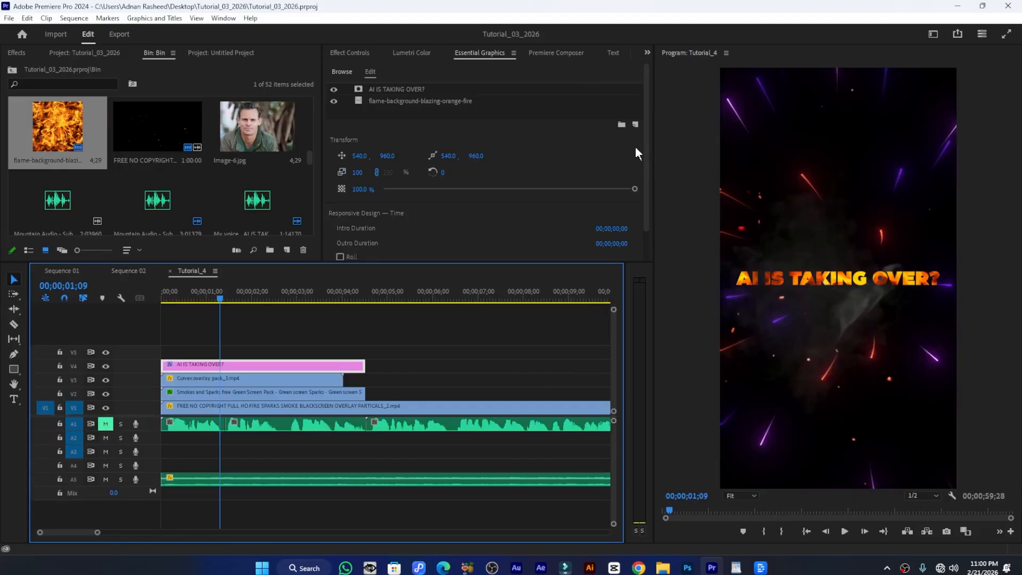
Close and reopen the blank Premiere Composer extension so its content library loads, with more height for the upper panels
{"action": "left_click", "coordinate": [557, 53]}
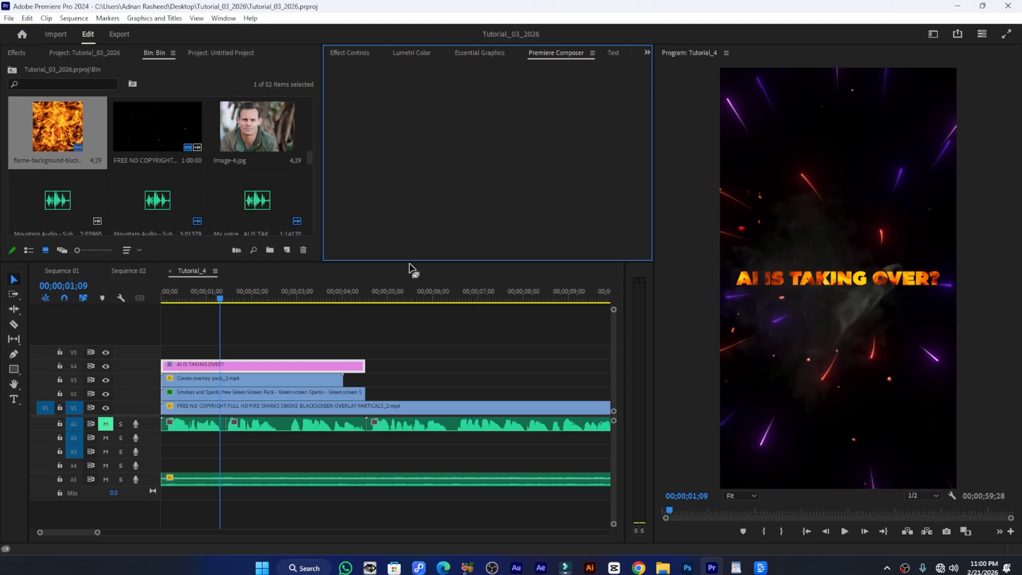
{"action": "left_click_drag", "start_coordinate": [410, 260], "coordinate": [420, 280]}
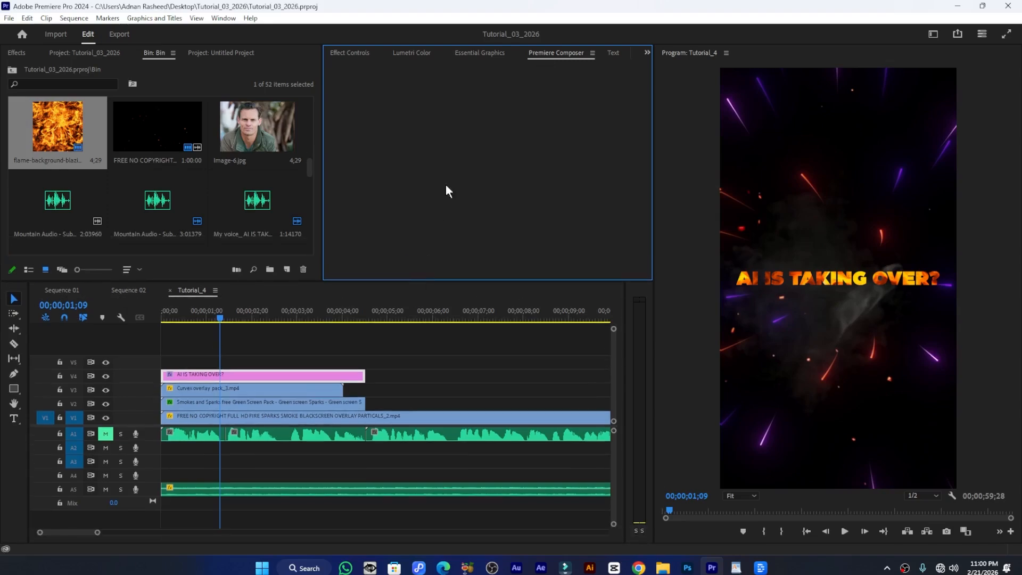
{"action": "left_click", "coordinate": [218, 19]}
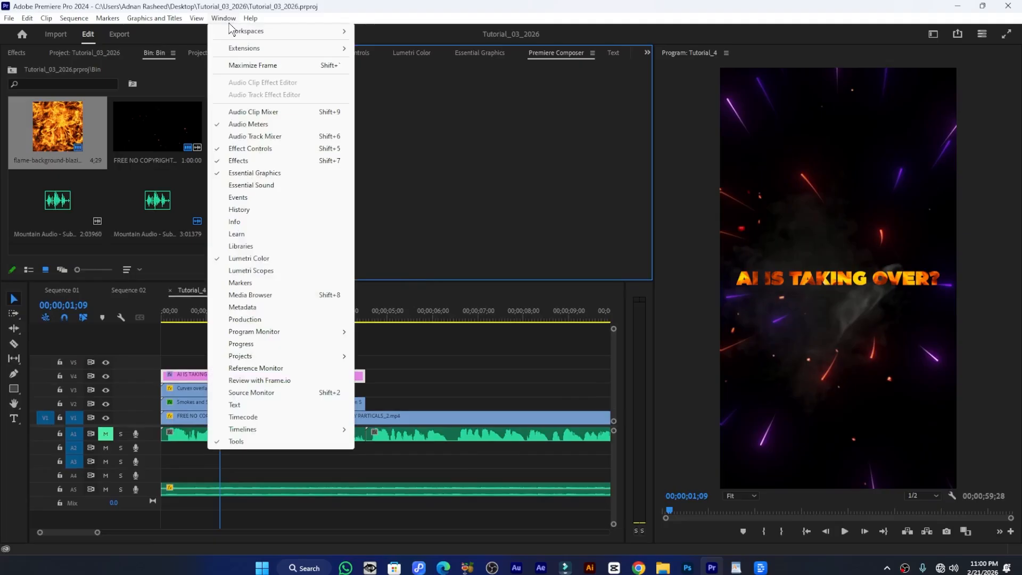
{"action": "mouse_move", "coordinate": [248, 53]}
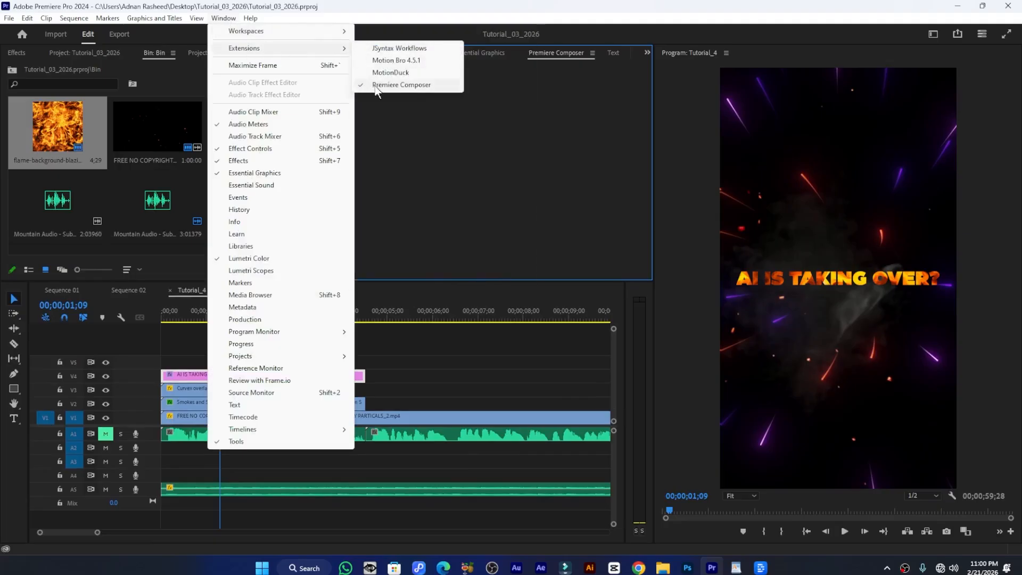
{"action": "left_click", "coordinate": [418, 86]}
{"action": "left_click", "coordinate": [223, 19]}
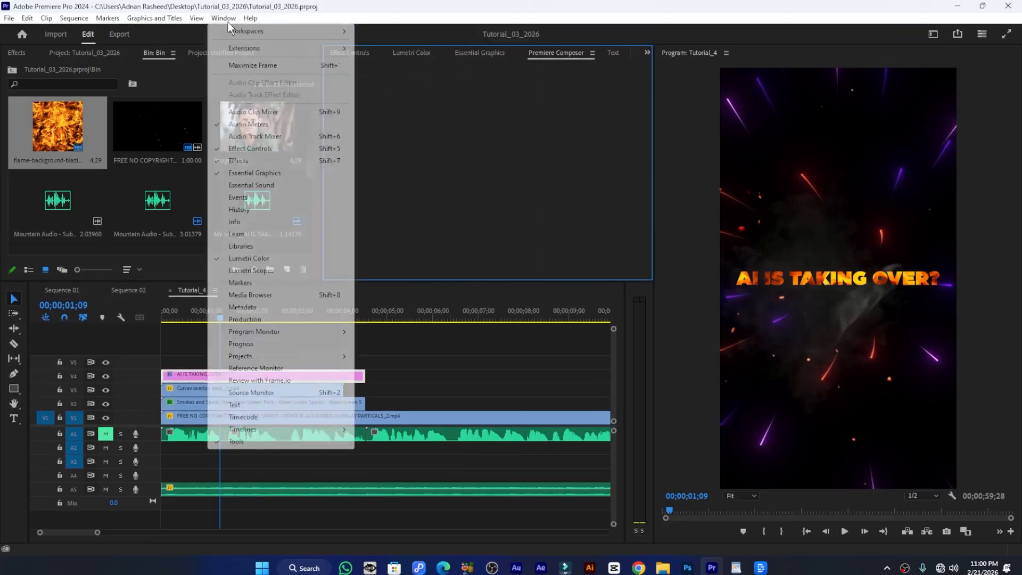
{"action": "mouse_move", "coordinate": [250, 48]}
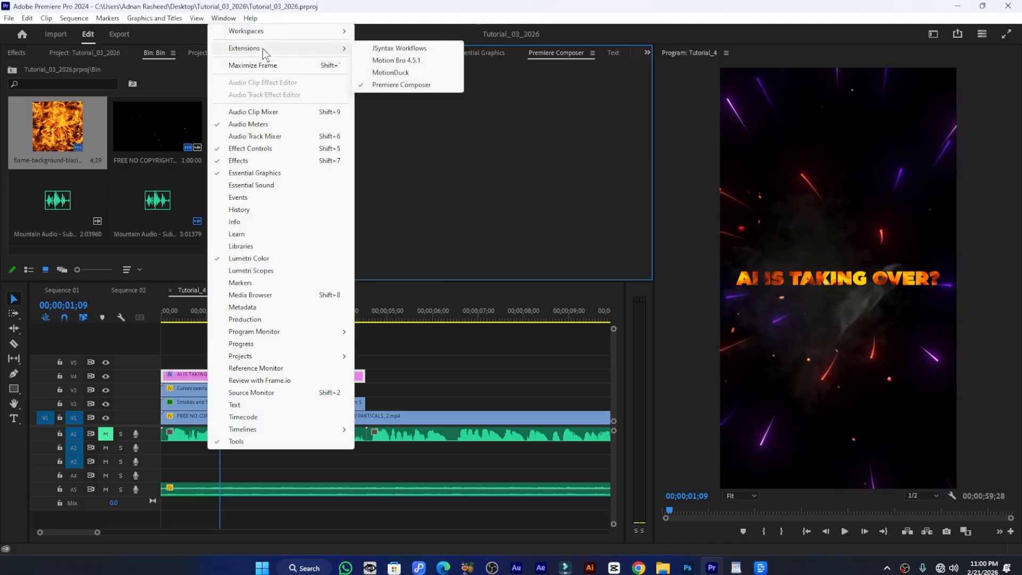
{"action": "left_click", "coordinate": [416, 84]}
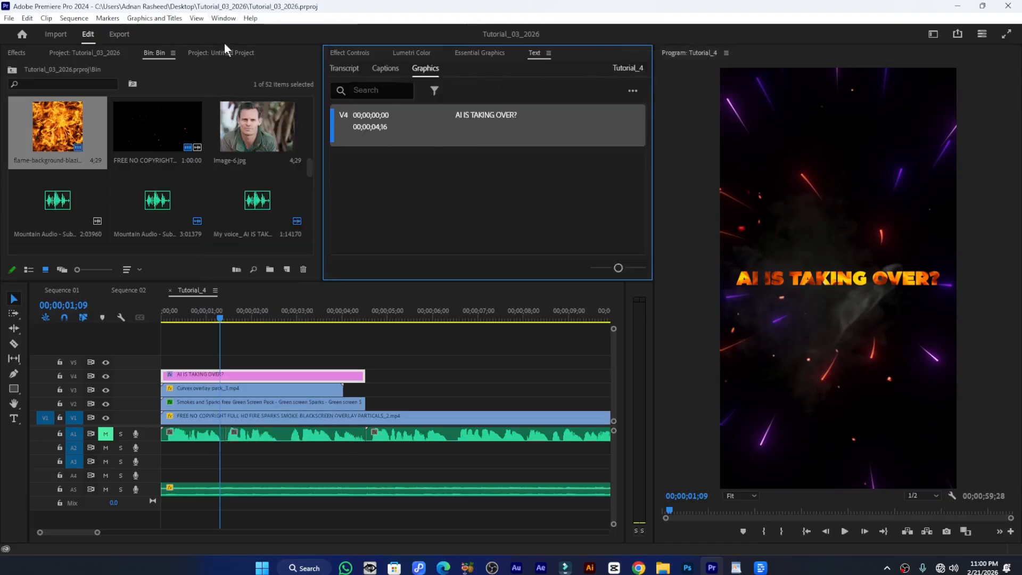
{"action": "left_click", "coordinate": [224, 19]}
{"action": "mouse_move", "coordinate": [339, 51]}
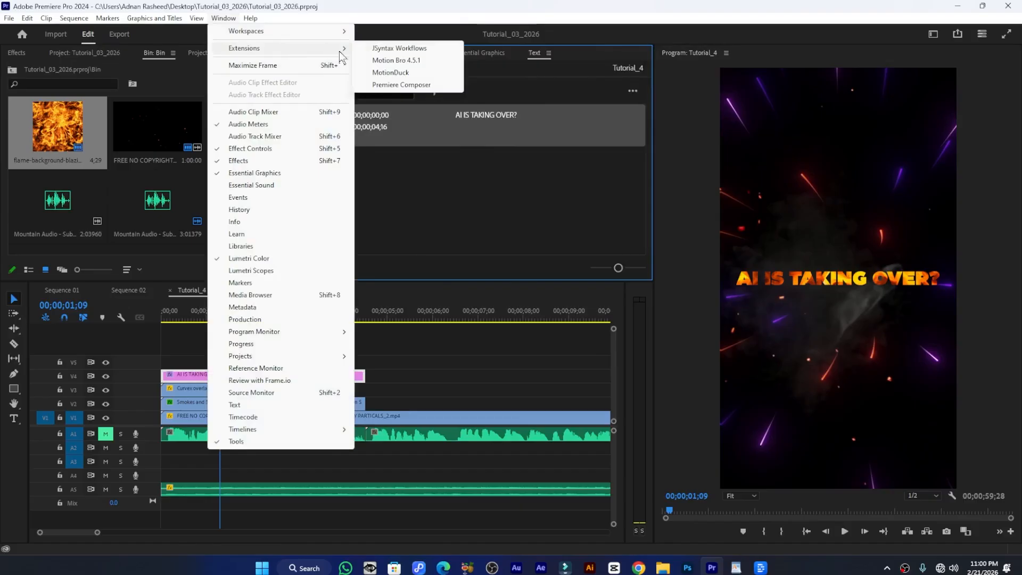
{"action": "left_click", "coordinate": [410, 85]}
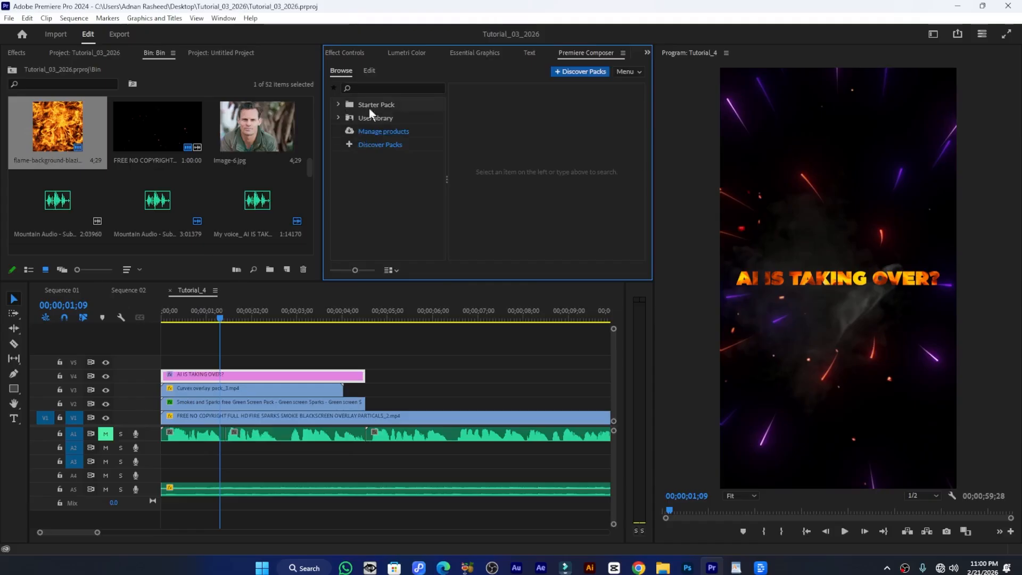
Locate the Zoom Out transition in Premiere Composer's Starter Pack
{"action": "left_click", "coordinate": [339, 105]}
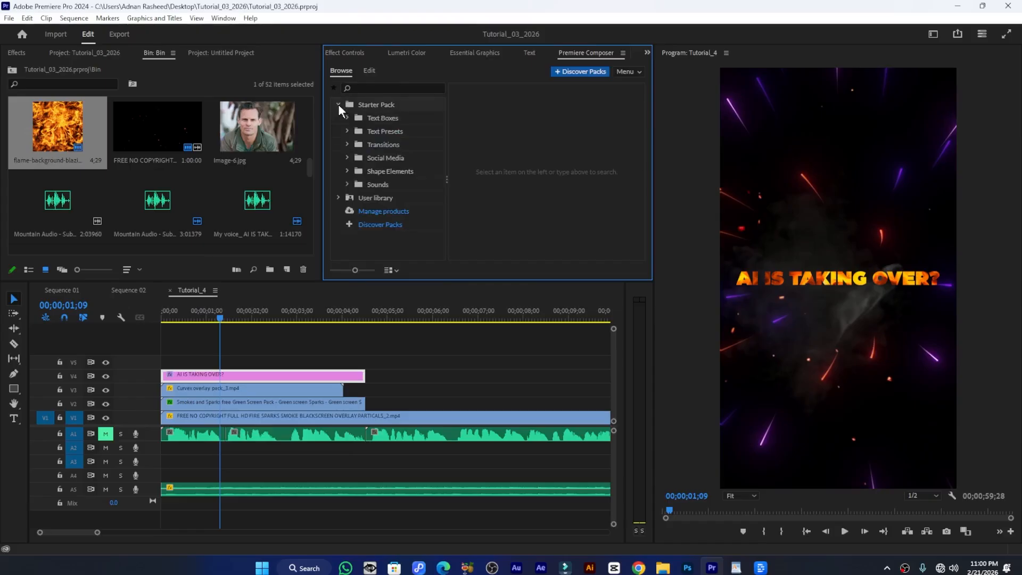
{"action": "left_click", "coordinate": [375, 144]}
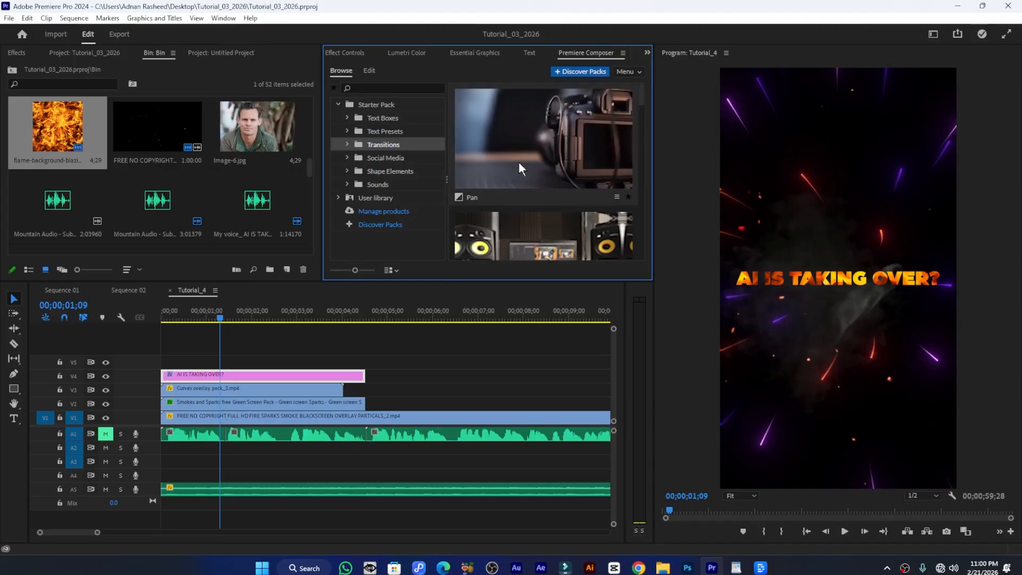
{"action": "scroll", "coordinate": [516, 165], "scroll_direction": "down", "scroll_amount": 3}
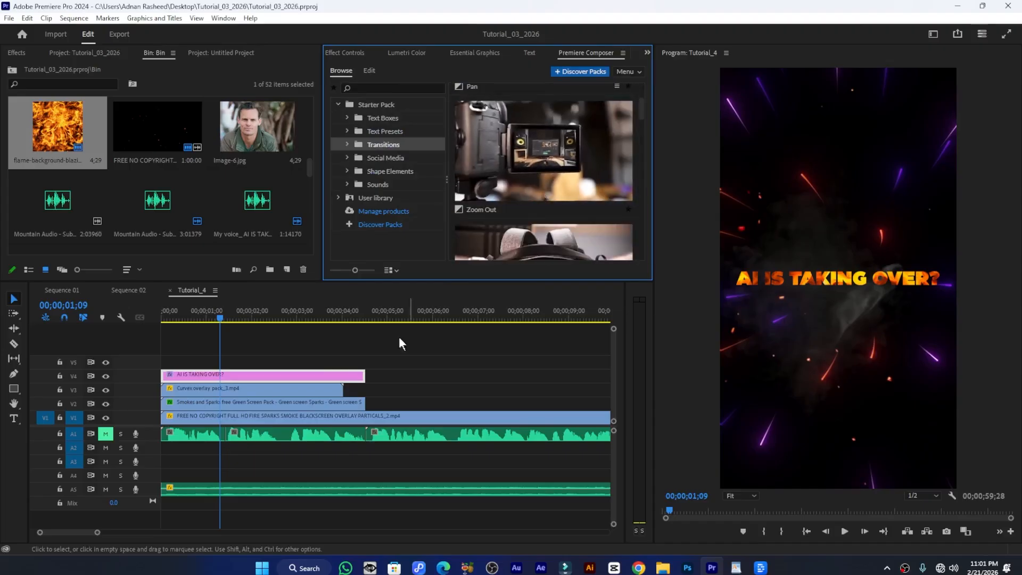
Examine how the opening transition clips line up with the title and overlay clips in Sequence 02
{"action": "left_click", "coordinate": [131, 292]}
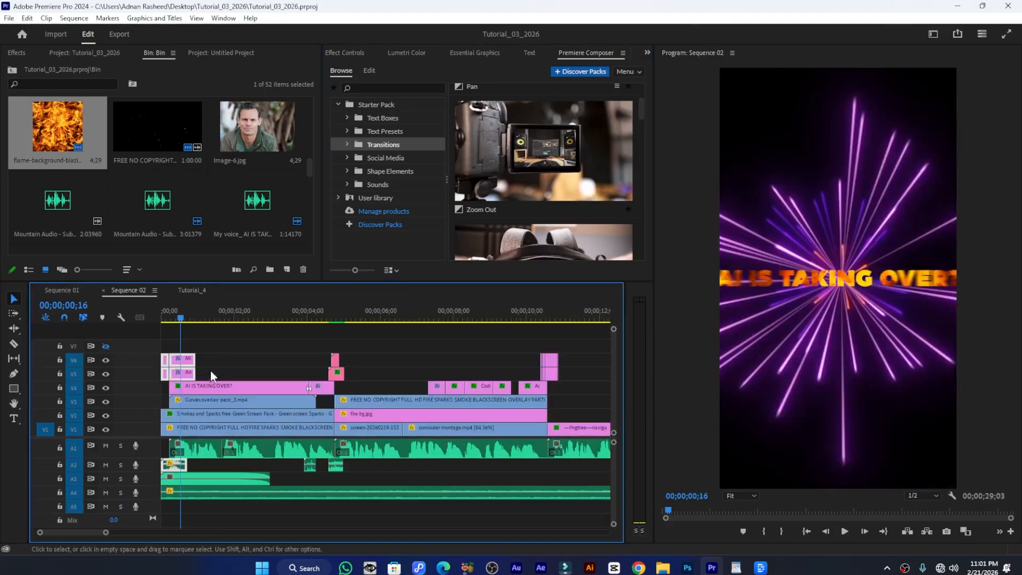
{"action": "scroll", "coordinate": [166, 401], "scroll_direction": "up", "scroll_amount": 5}
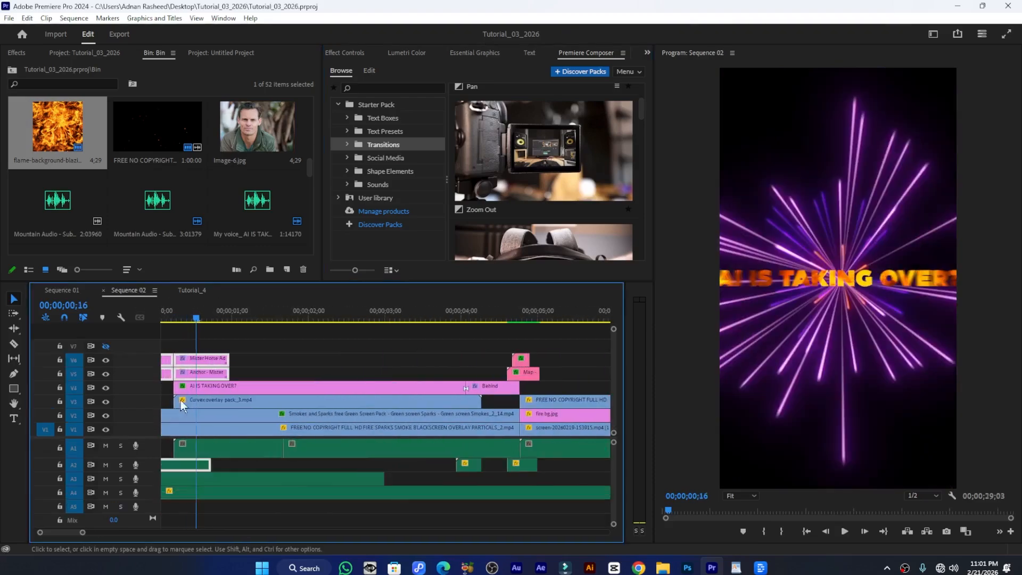
{"action": "scroll", "coordinate": [194, 400], "scroll_direction": "down", "scroll_amount": 2}
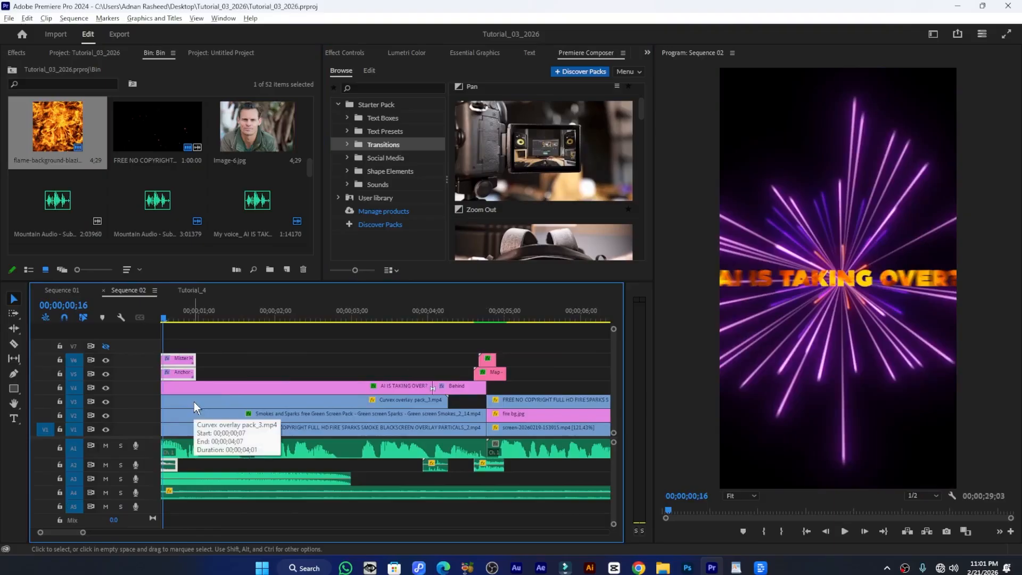
{"action": "left_click", "coordinate": [232, 416]}
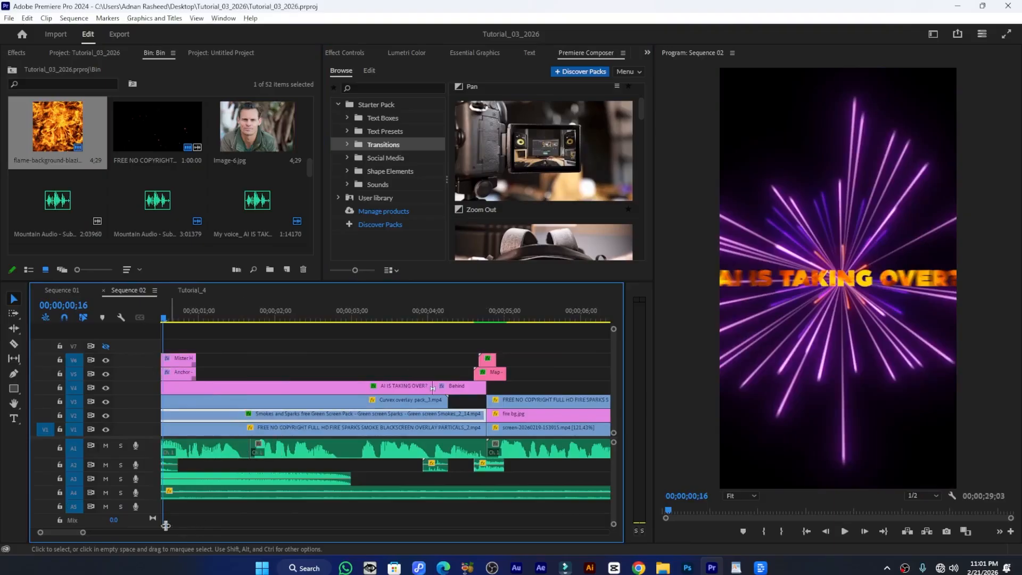
{"action": "scroll", "coordinate": [61, 535], "scroll_direction": "up", "scroll_amount": 2}
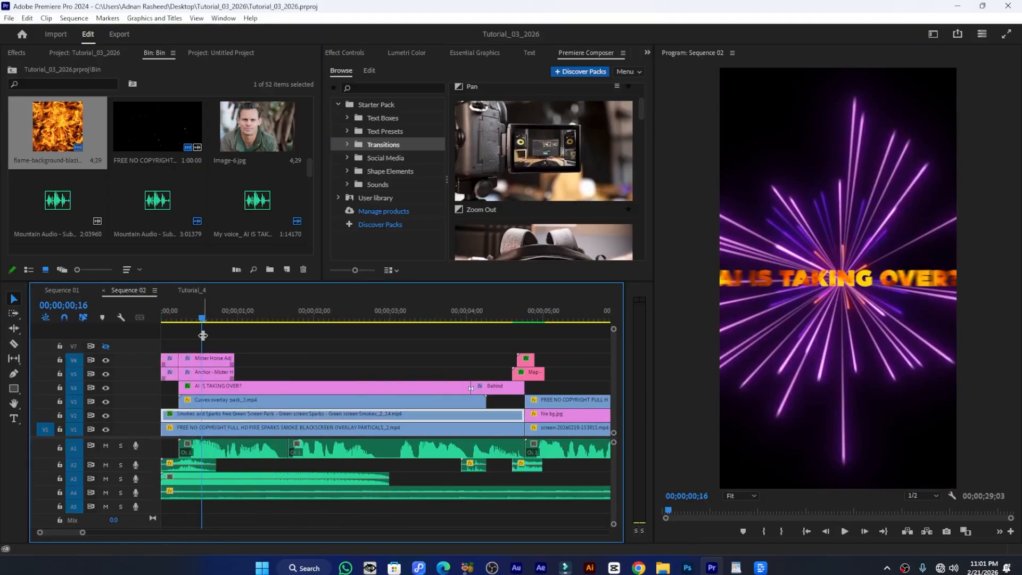
Shift the V1 to V4 clips in Tutorial_4 later and place the playhead at their new start, 00;00;00;10
{"action": "left_click", "coordinate": [190, 289]}
{"action": "mouse_move", "coordinate": [267, 353]}
{"action": "left_mouse_down"}
{"action": "mouse_move", "coordinate": [245, 415]}
{"action": "mouse_move", "coordinate": [255, 424]}
{"action": "left_mouse_up"}
{"action": "left_click_drag", "start_coordinate": [205, 318], "coordinate": [177, 321]}
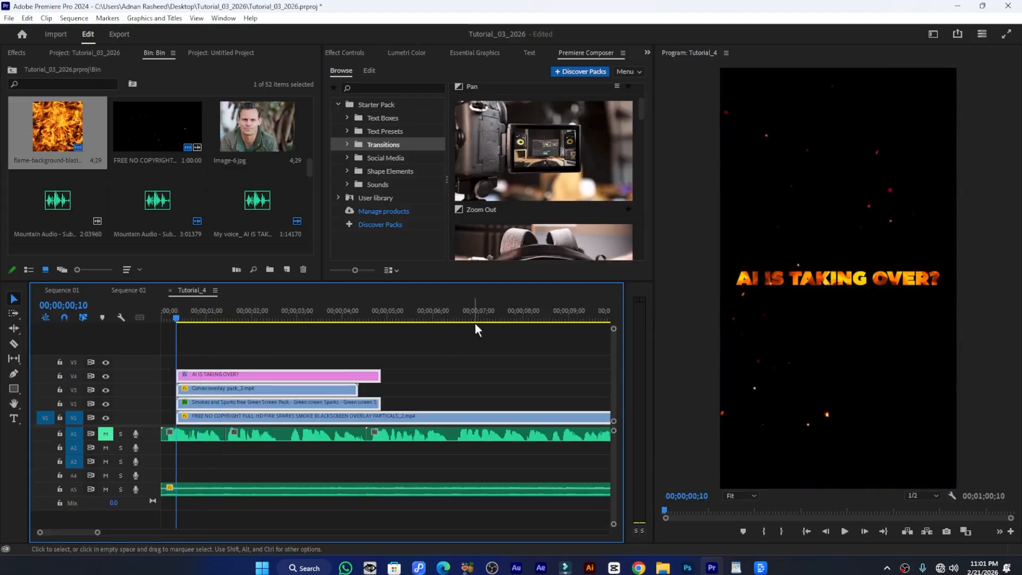
Add the Zoom Out transition with its sound at 00;00;00;10 in Tutorial_4
{"action": "mouse_move", "coordinate": [540, 193]}
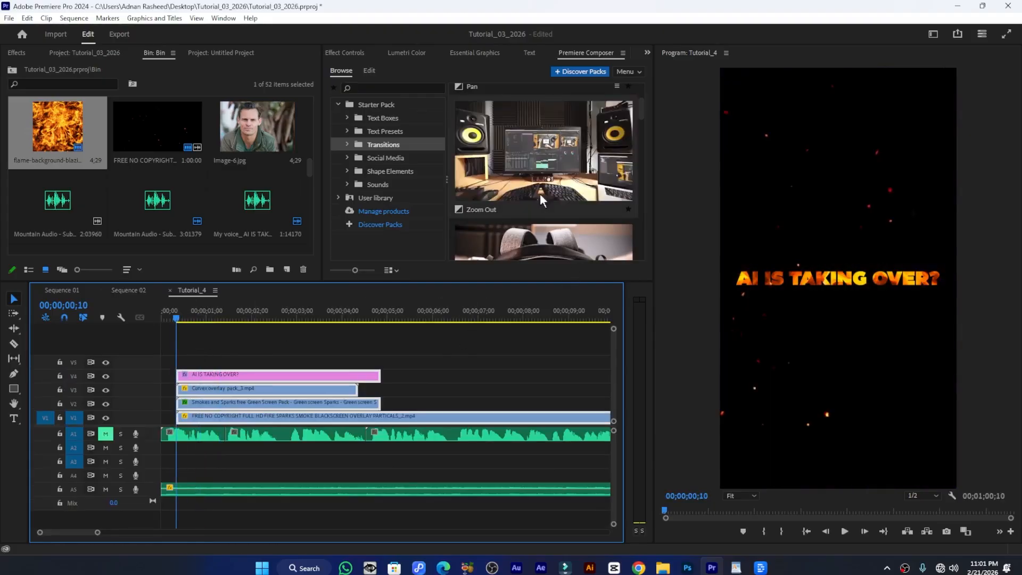
{"action": "left_click", "coordinate": [583, 180]}
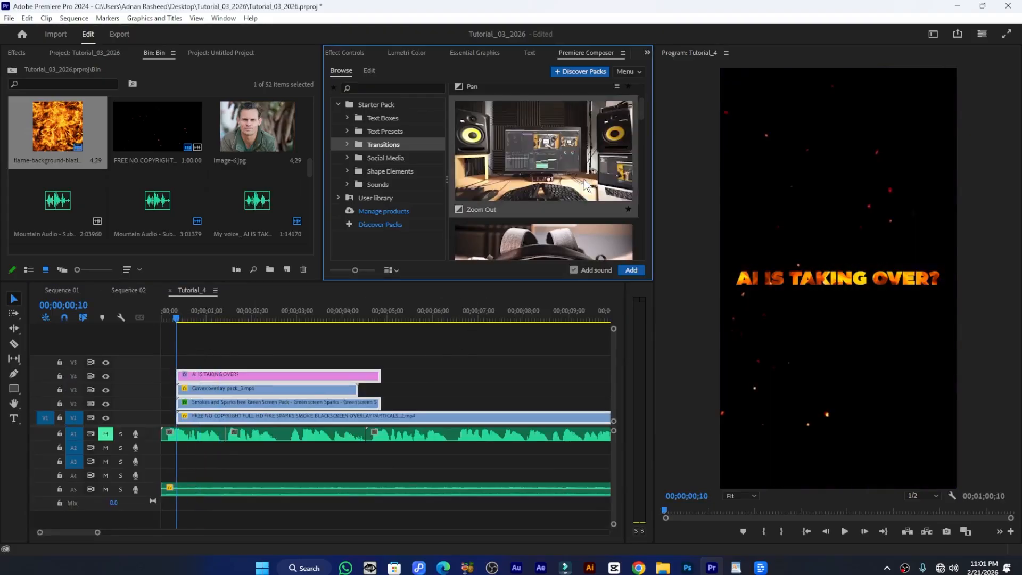
{"action": "left_click", "coordinate": [631, 270]}
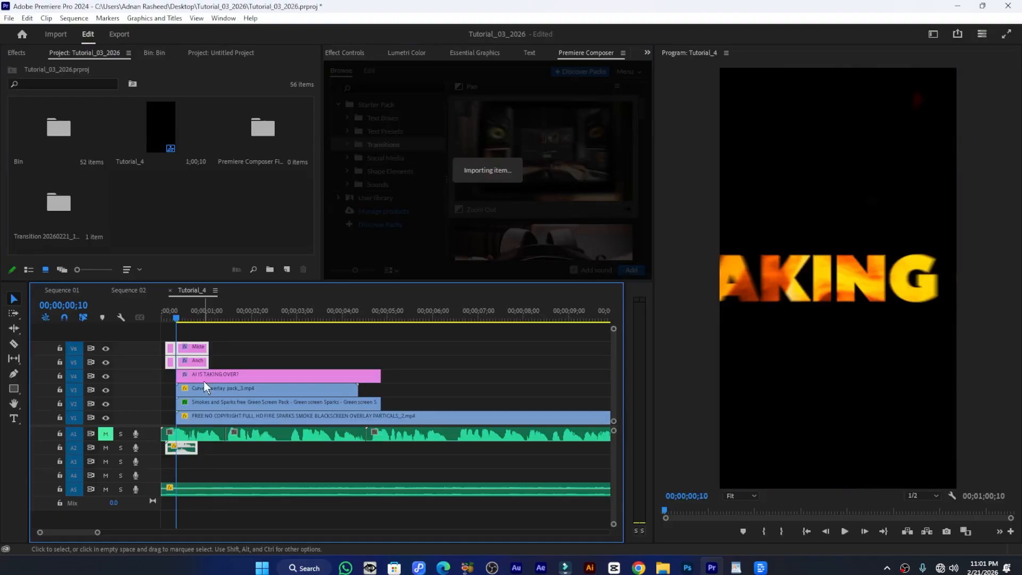
Move the transition, its sound and the V1 to V4 clips earlier together so the transition starts the sequence, and save
{"action": "left_click_drag", "start_coordinate": [221, 334], "coordinate": [186, 422]}
{"action": "key", "text": "ctrl+s"}
Unmute audio track A1 and play Tutorial_4 from the start to review the opening transition
{"action": "left_click", "coordinate": [106, 434]}
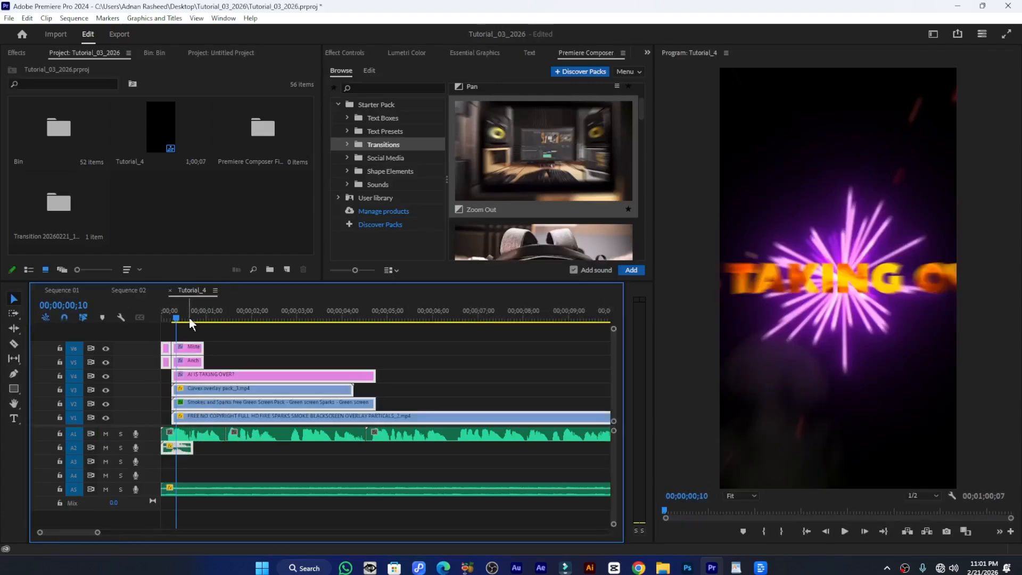
{"action": "left_click_drag", "start_coordinate": [189, 318], "coordinate": [156, 321]}
{"action": "key", "text": "space"}
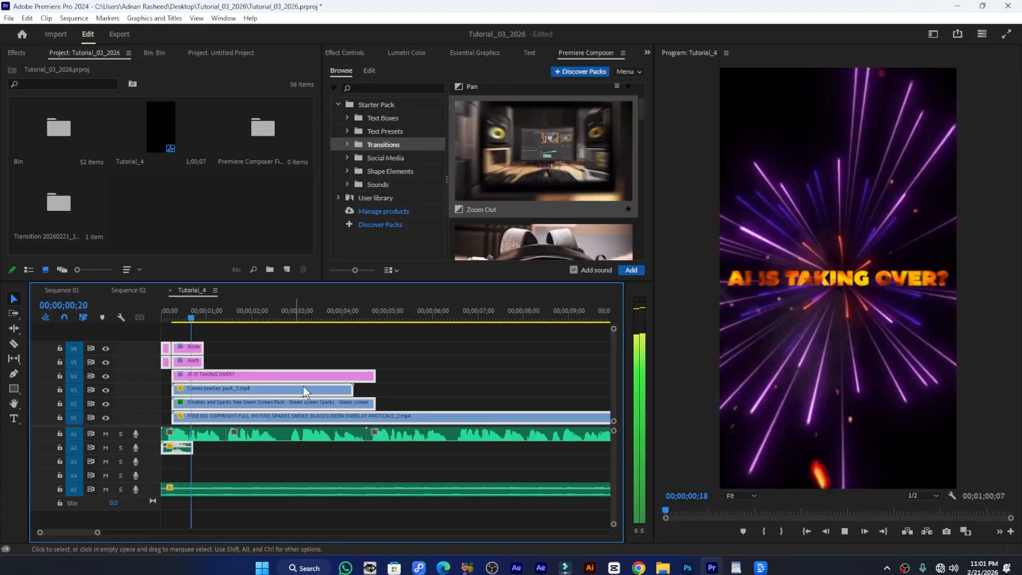
{"action": "key", "text": "space"}
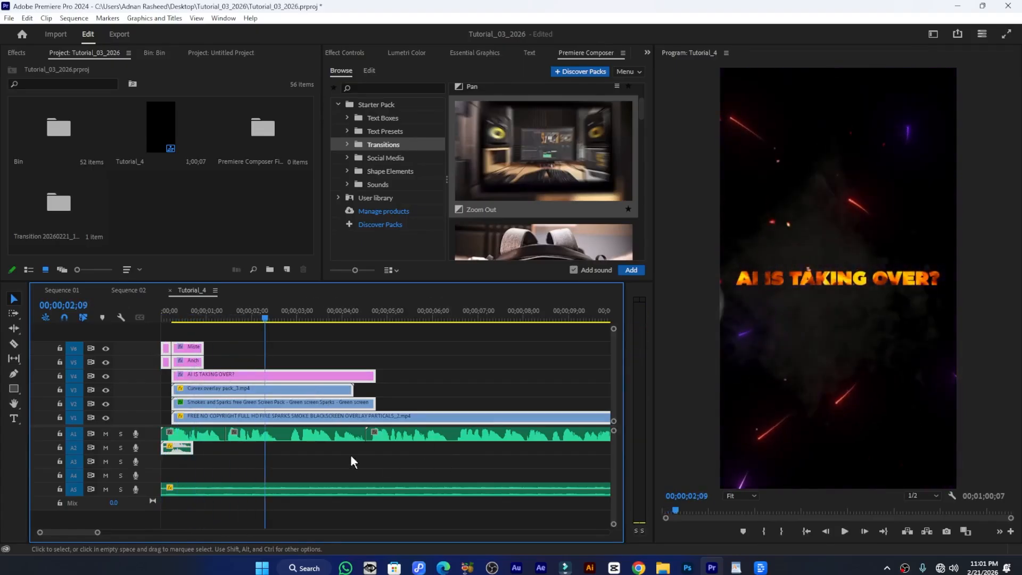
Examine the text opacity keyframes of the AI IS TAKING OVER? title in Sequence 02 and their effect around the flicker
{"action": "left_click", "coordinate": [137, 290]}
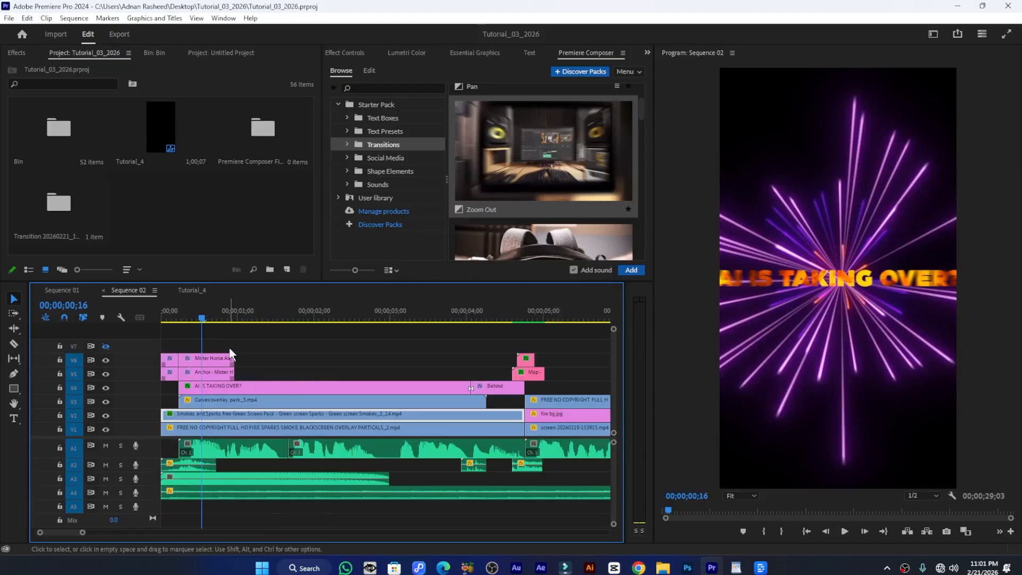
{"action": "left_click_drag", "start_coordinate": [201, 319], "coordinate": [316, 325]}
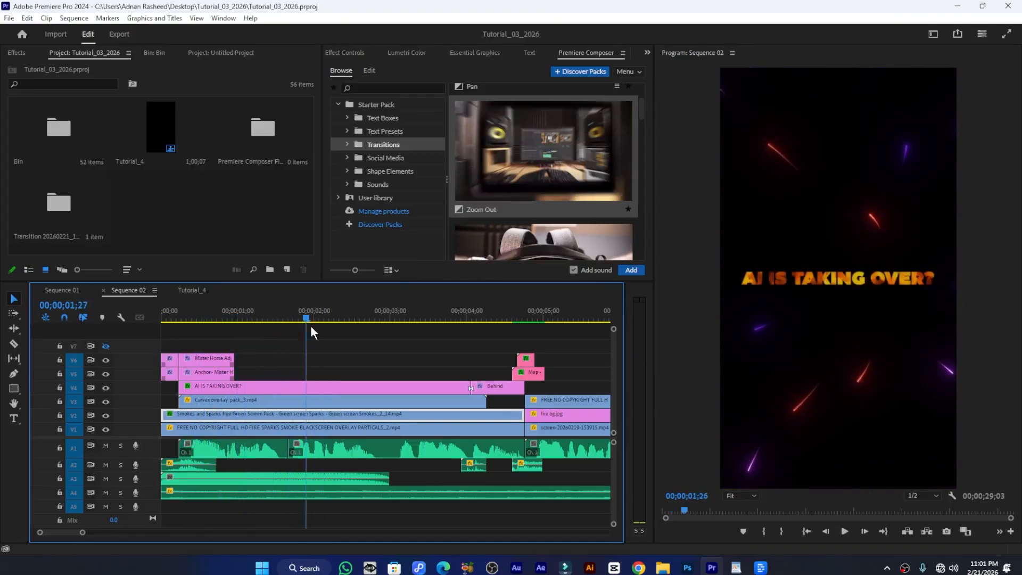
{"action": "left_click", "coordinate": [329, 325]}
{"action": "left_click", "coordinate": [321, 388]}
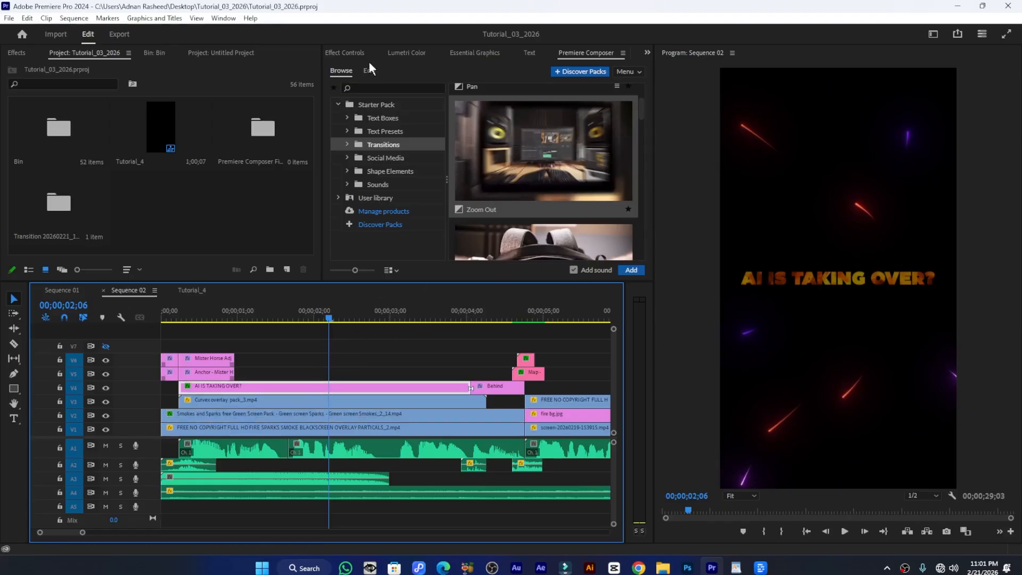
{"action": "left_click", "coordinate": [351, 53]}
{"action": "scroll", "coordinate": [599, 222], "scroll_direction": "down", "scroll_amount": 8}
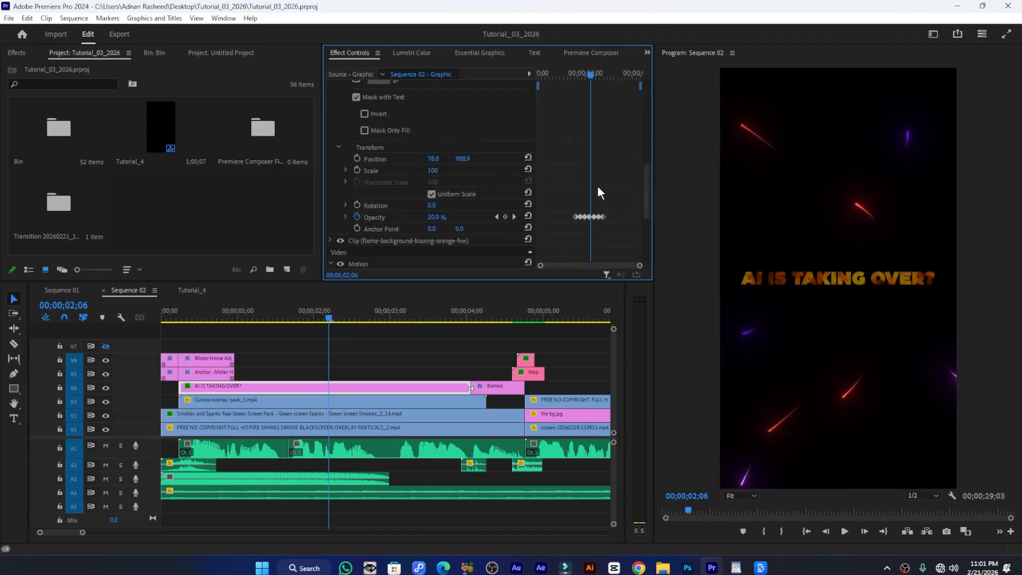
{"action": "scroll", "coordinate": [597, 189], "scroll_direction": "down", "scroll_amount": 1}
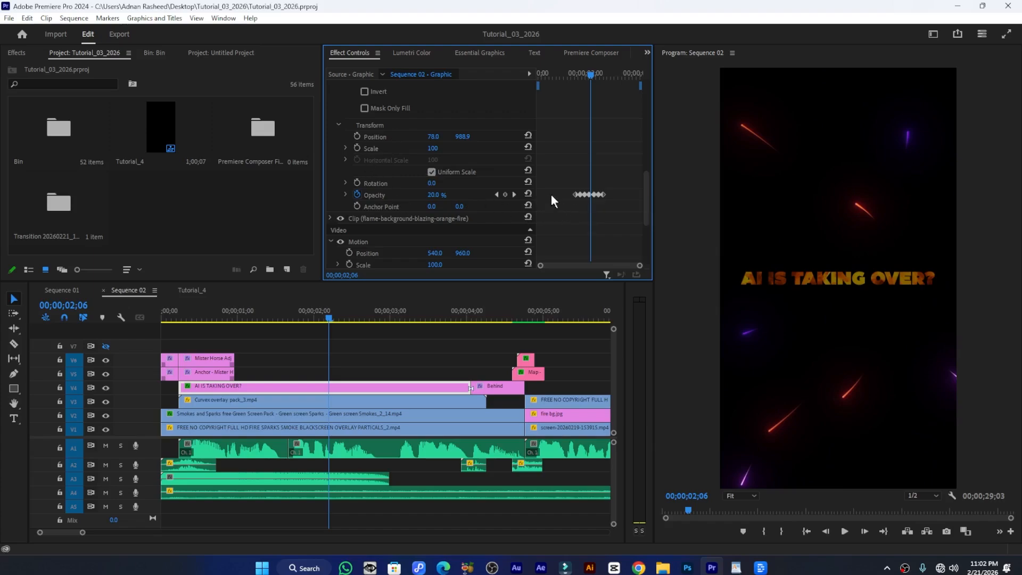
{"action": "left_click_drag", "start_coordinate": [328, 318], "coordinate": [300, 319]}
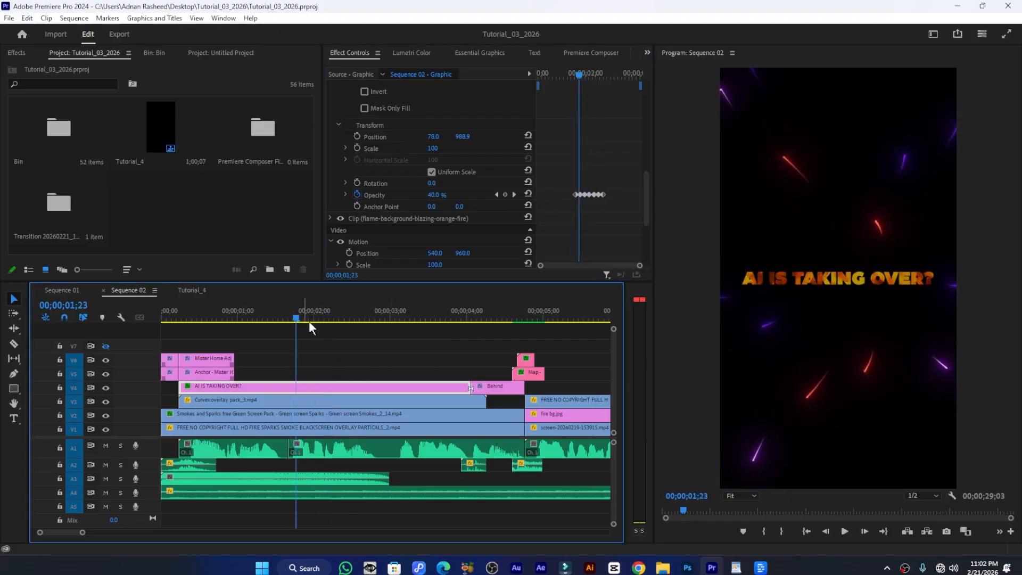
Start keyframing the text layer's Transform opacity on the AI IS TAKING OVER? title in Tutorial_4 at 00;00;01;12
{"action": "left_click", "coordinate": [190, 289]}
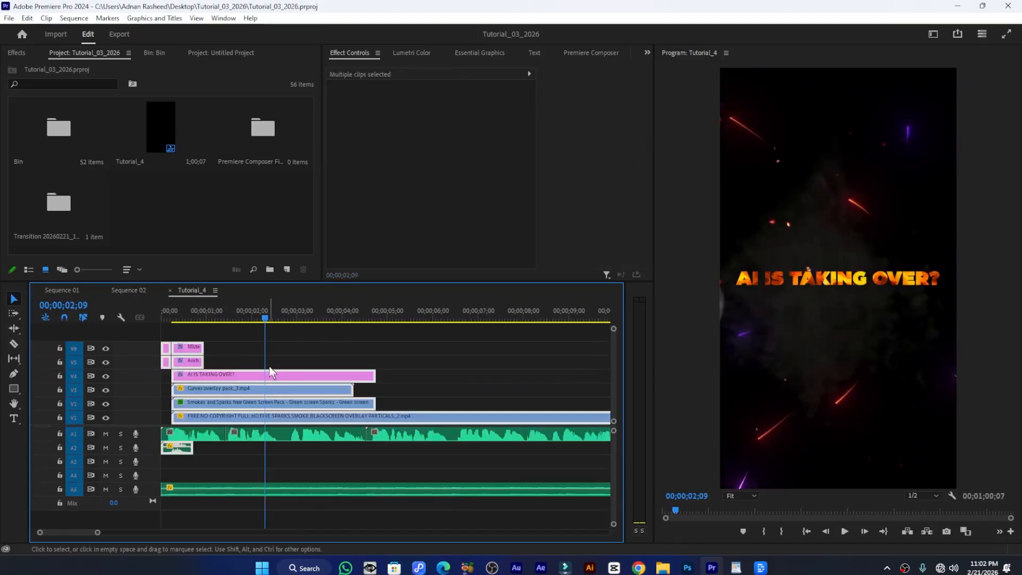
{"action": "left_click_drag", "start_coordinate": [251, 315], "coordinate": [226, 319]}
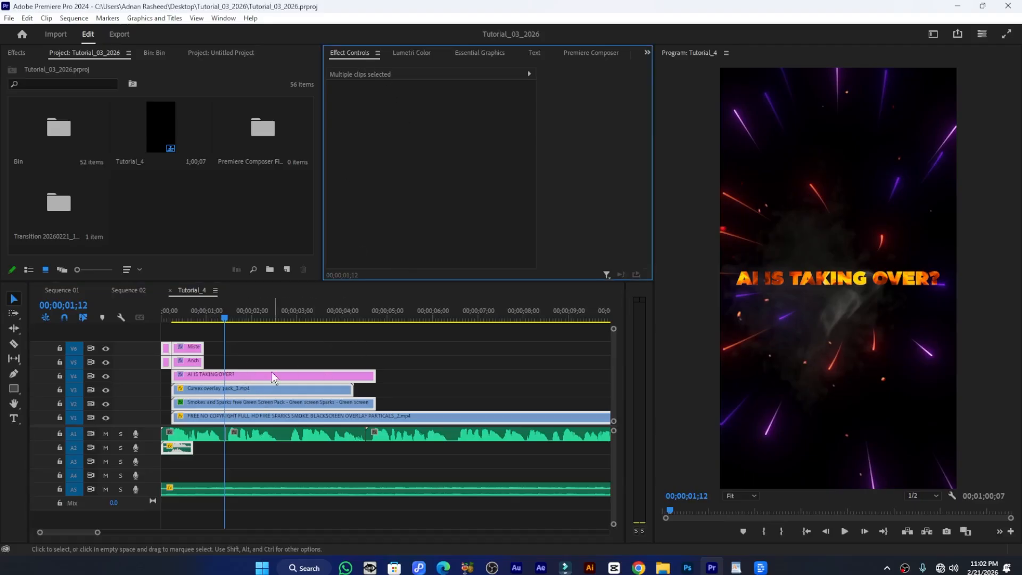
{"action": "left_click", "coordinate": [408, 366]}
{"action": "left_click", "coordinate": [325, 377]}
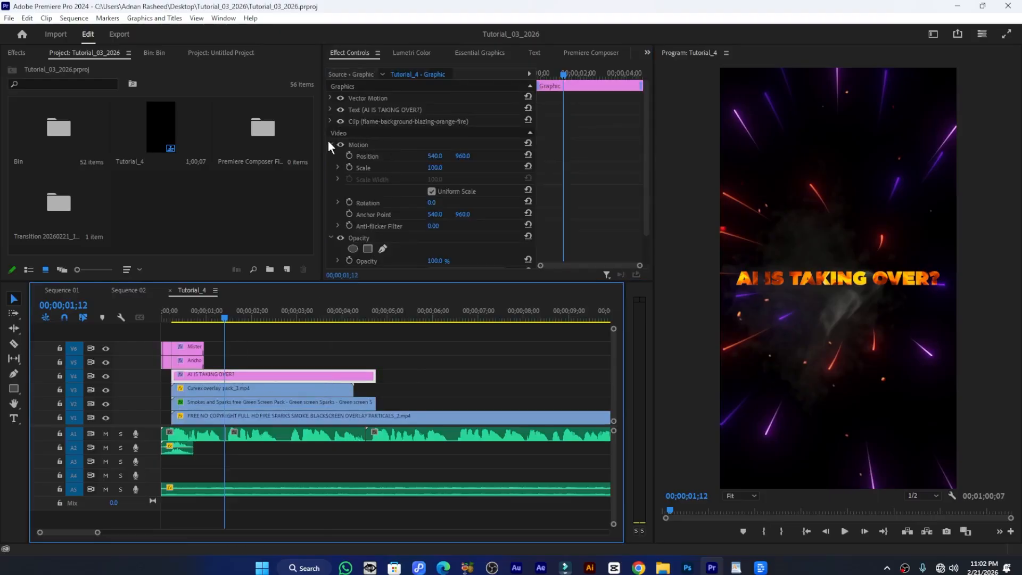
{"action": "left_click", "coordinate": [331, 144]}
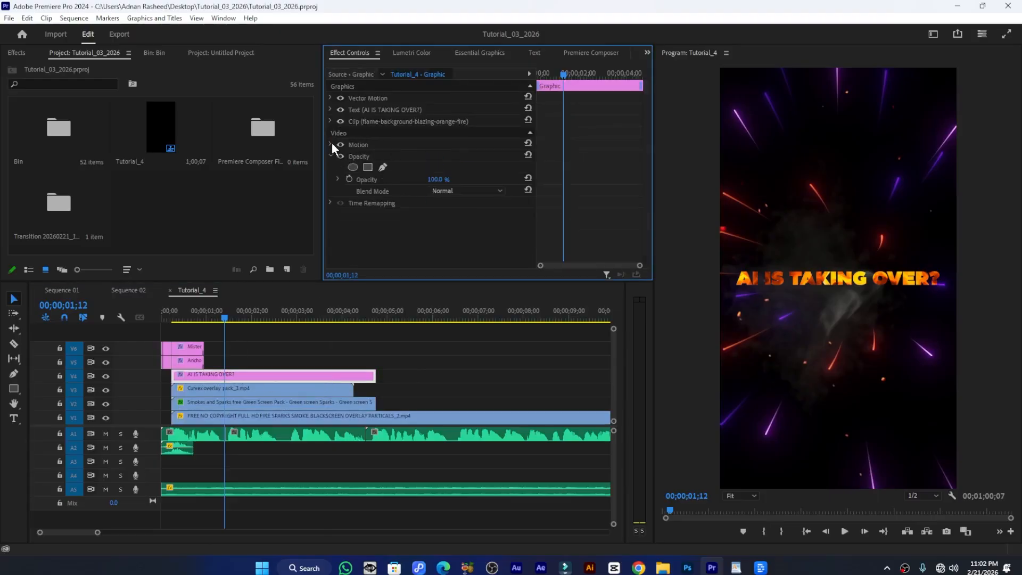
{"action": "left_click", "coordinate": [329, 97]}
{"action": "scroll", "coordinate": [330, 167], "scroll_direction": "down", "scroll_amount": 1}
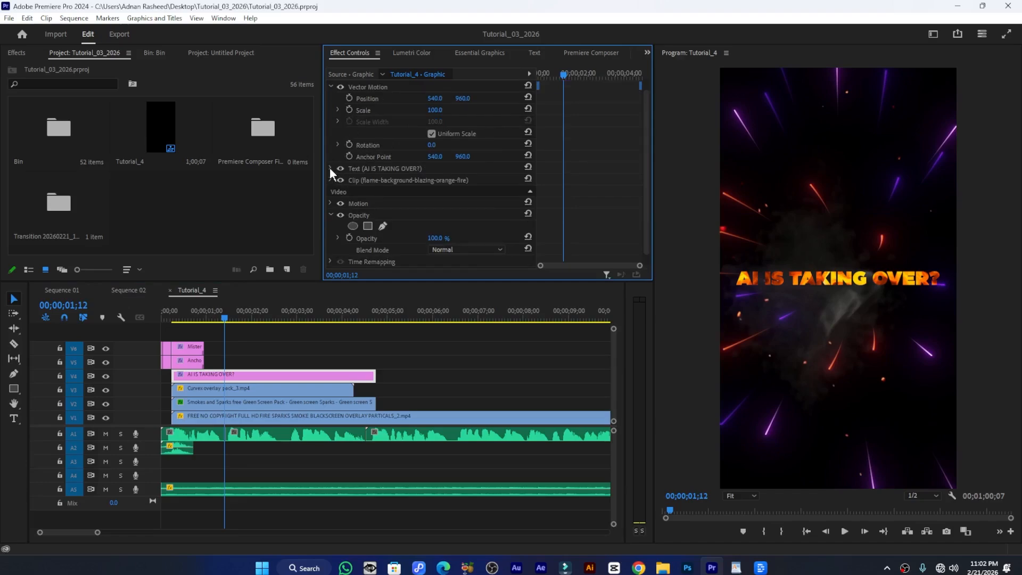
{"action": "left_click", "coordinate": [330, 168]}
{"action": "scroll", "coordinate": [358, 182], "scroll_direction": "down", "scroll_amount": 8}
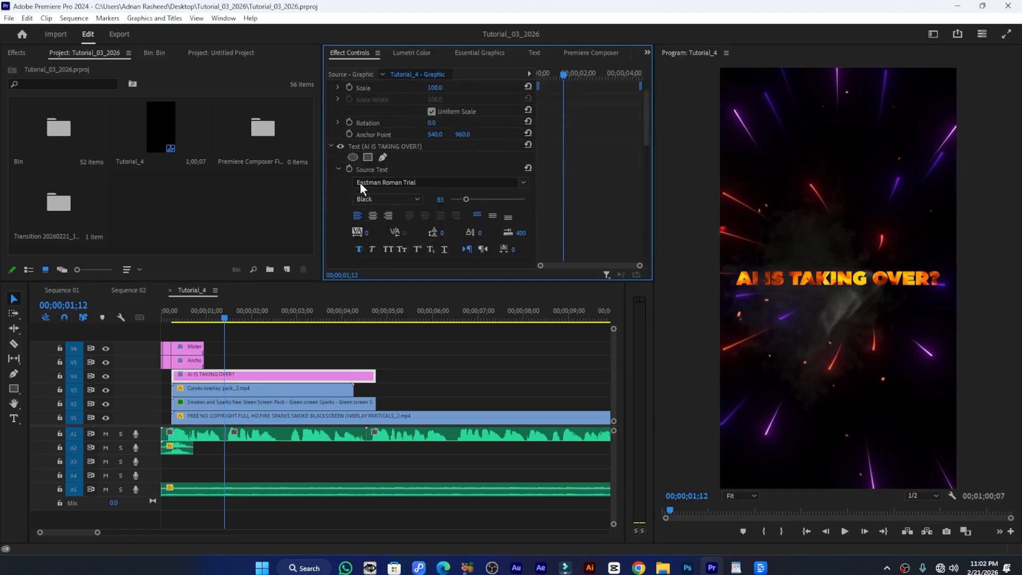
{"action": "scroll", "coordinate": [477, 204], "scroll_direction": "down", "scroll_amount": 5}
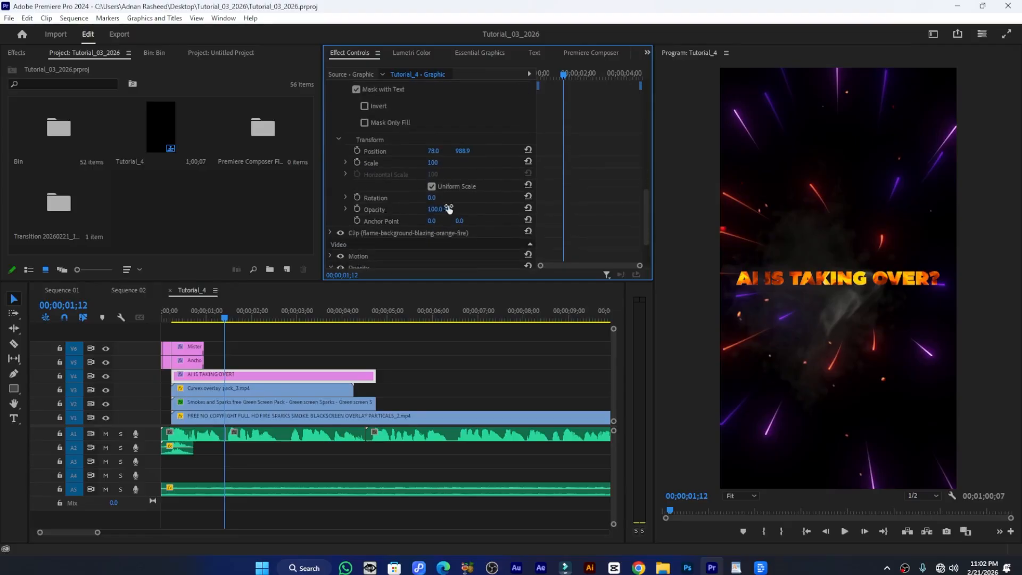
{"action": "left_click", "coordinate": [357, 209]}
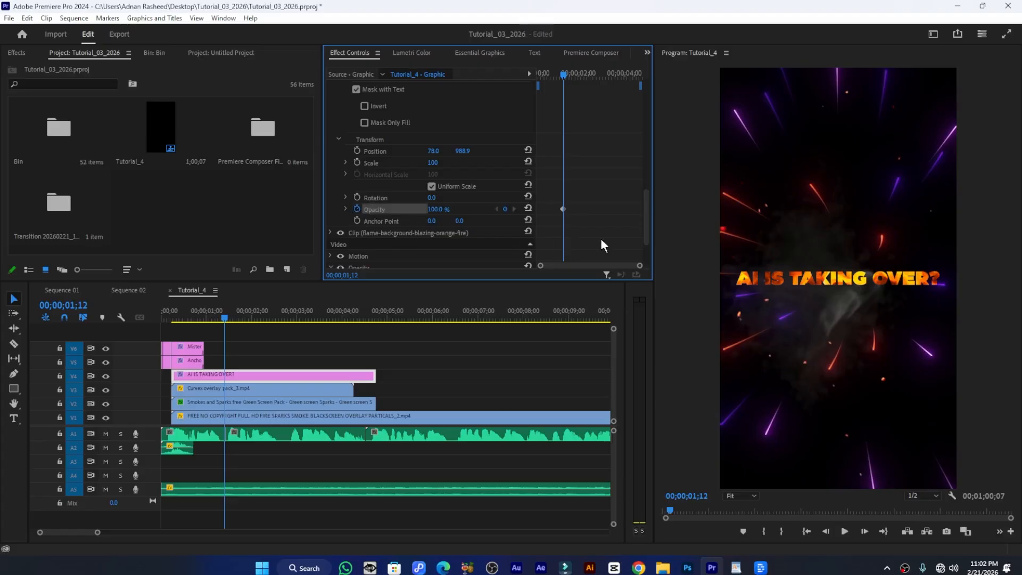
Keyframe the title text's opacity to 0% at 00;00;01;13 and reset it to 100% at 00;00;01;14
{"action": "key", "text": "Right"}
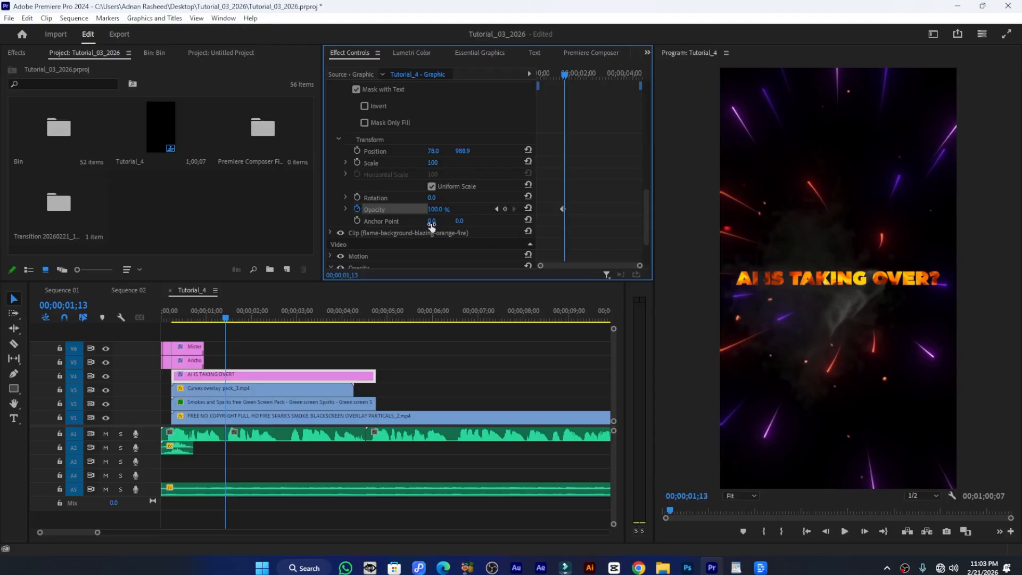
{"action": "left_click", "coordinate": [442, 209]}
{"action": "type", "text": "0"}
{"action": "key", "text": "Return"}
{"action": "key", "text": "Right"}
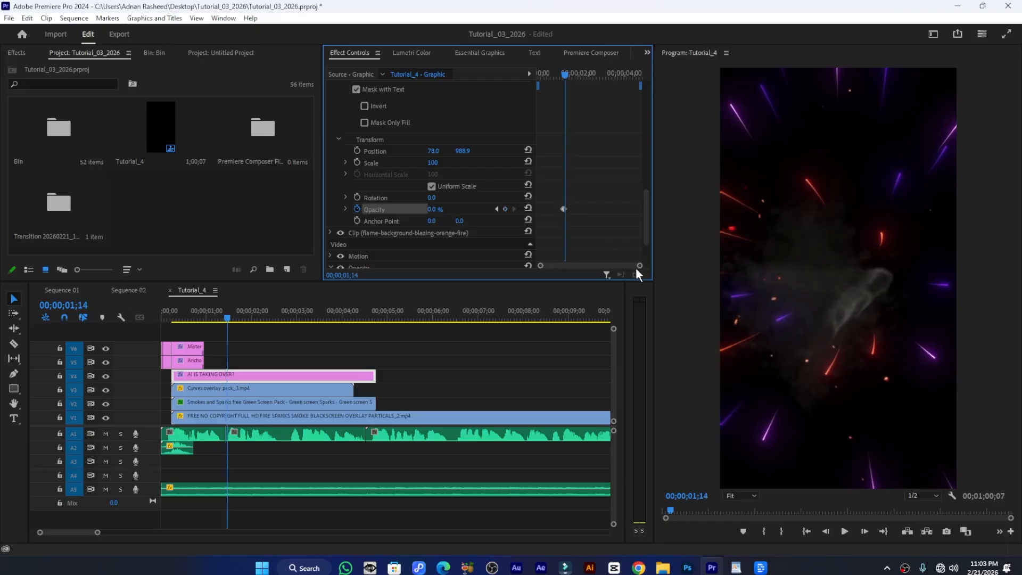
{"action": "left_click_drag", "start_coordinate": [639, 265], "coordinate": [604, 268]}
{"action": "left_click", "coordinate": [527, 207]}
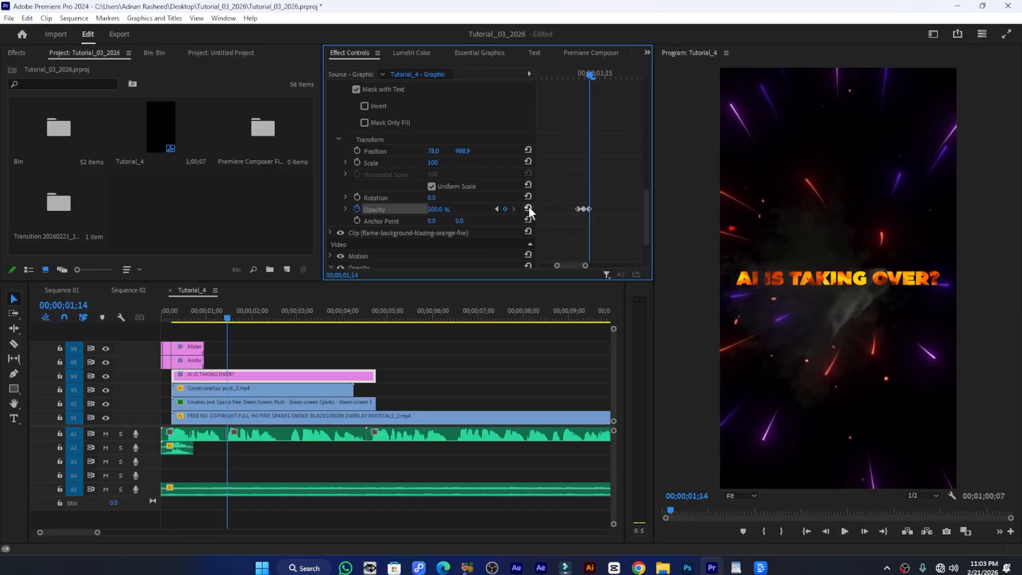
Keyframe the title text's opacity to 0% at 00;00;01;15 and reset it to 100% at 00;00;01;16
{"action": "key", "text": "Right"}
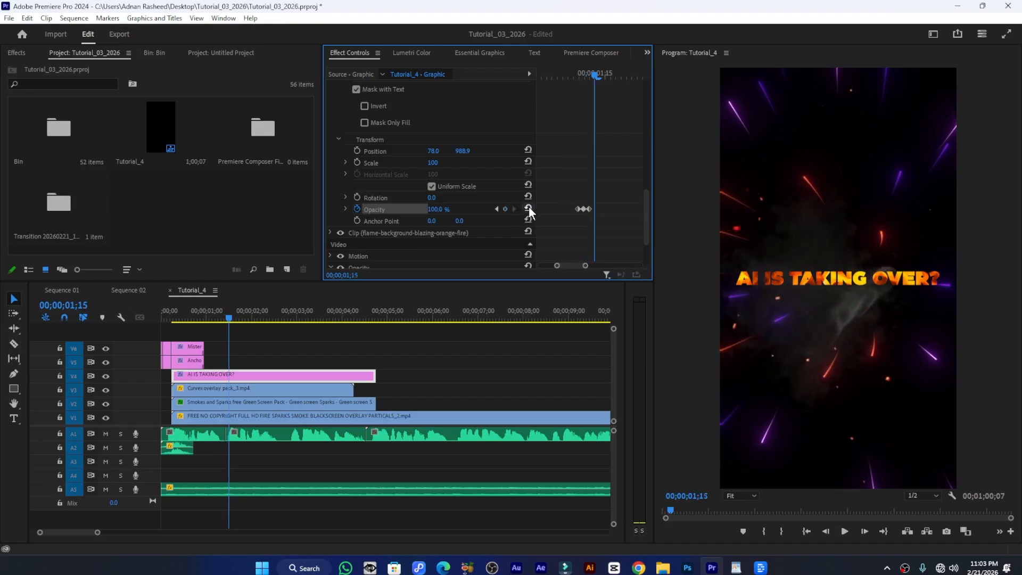
{"action": "left_click", "coordinate": [442, 207]}
{"action": "type", "text": "0"}
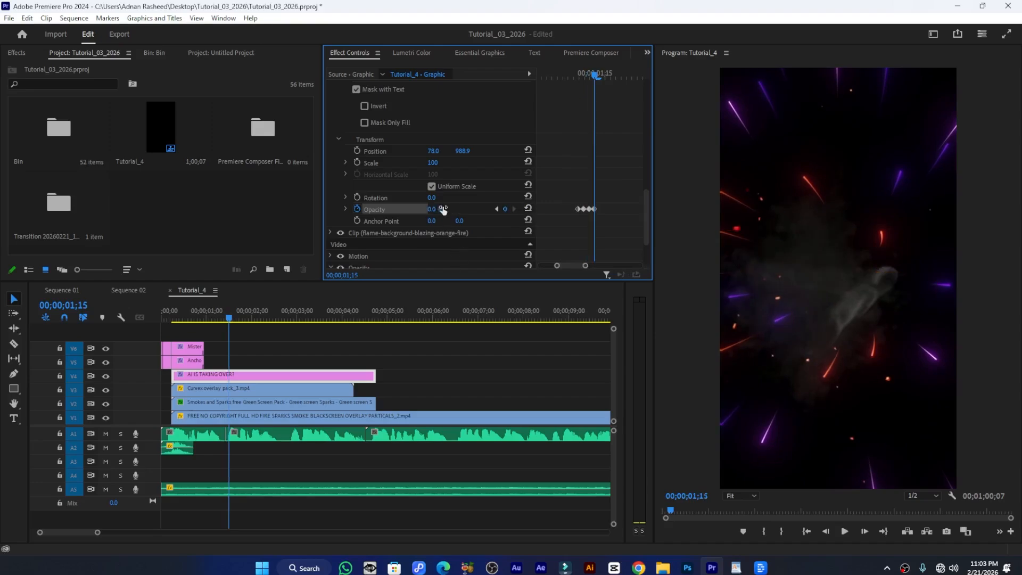
{"action": "key", "text": "Right"}
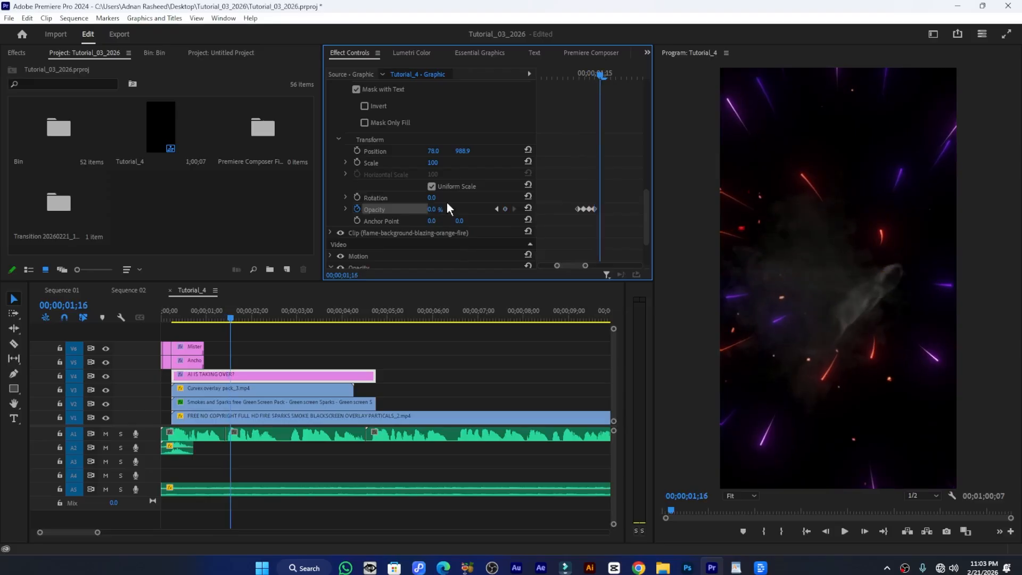
{"action": "left_click", "coordinate": [528, 207]}
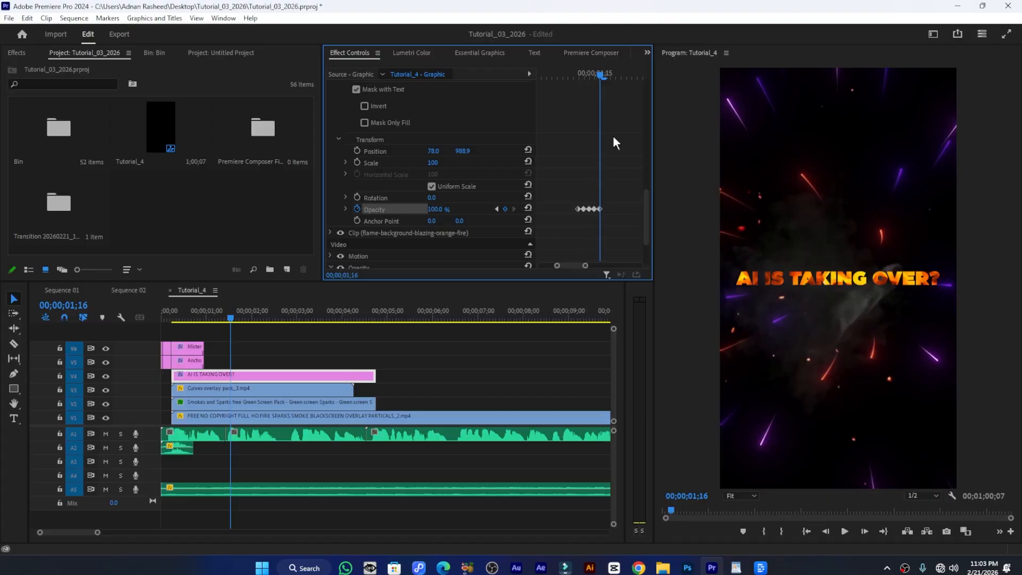
Play the title's opacity flicker in Tutorial_4 several times from just before its first keyframe, and save the project
{"action": "left_click_drag", "start_coordinate": [602, 74], "coordinate": [578, 80]}
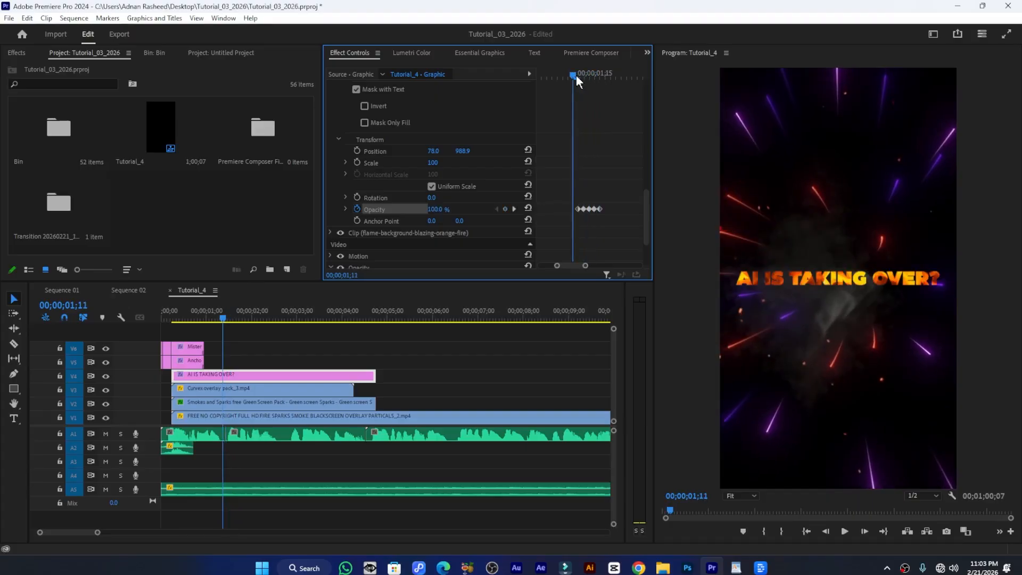
{"action": "key", "text": "space"}
{"action": "key", "text": "space"}
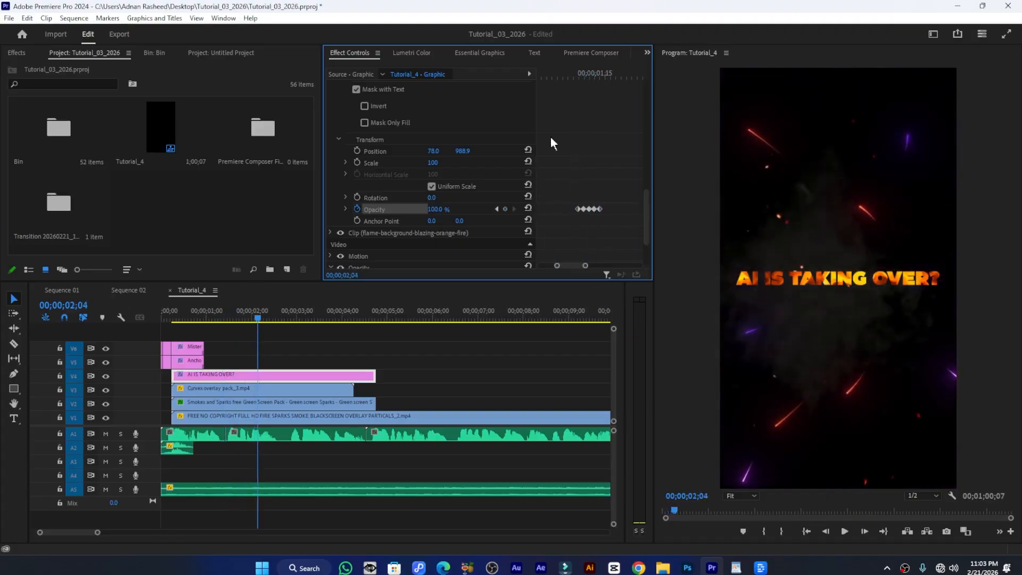
{"action": "left_click", "coordinate": [567, 75]}
{"action": "key", "text": "space"}
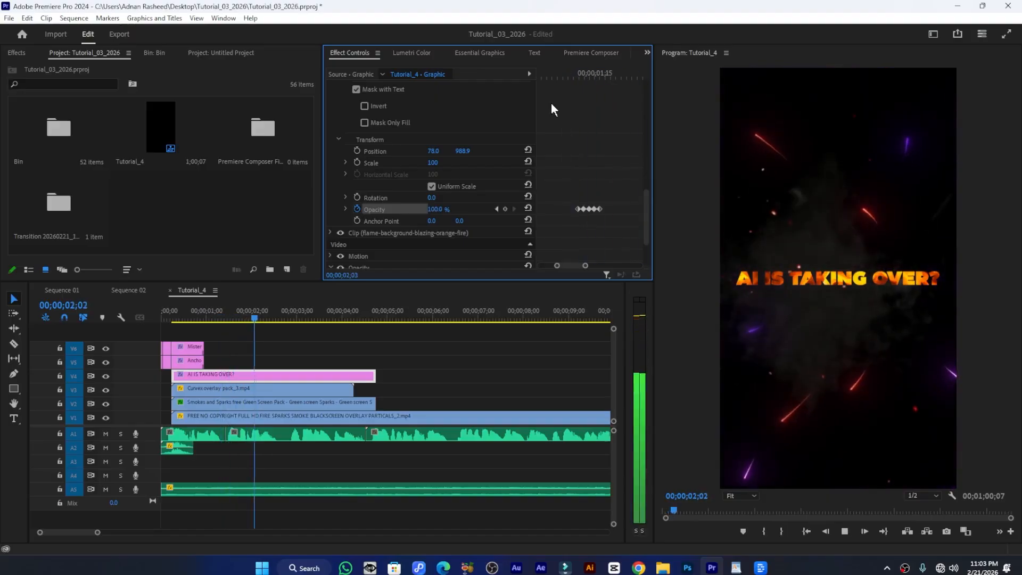
{"action": "key", "text": "space"}
{"action": "left_click", "coordinate": [564, 64]}
{"action": "key", "text": "space"}
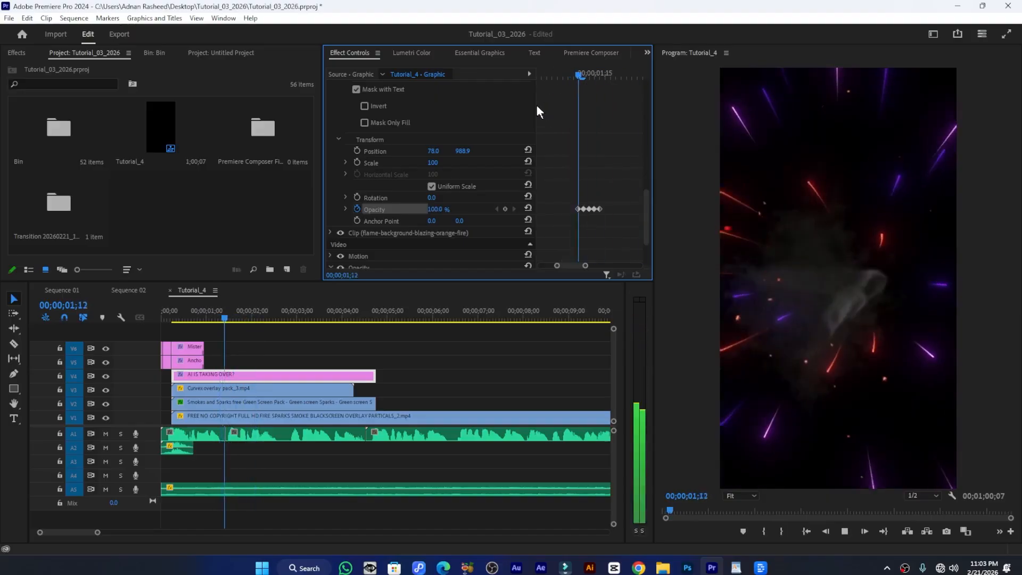
{"action": "key", "text": "space"}
{"action": "key", "text": "ctrl+s"}
Play the AI IS TAKING OVER? title in Sequence 02 to examine its Vector Motion scale animation
{"action": "left_click", "coordinate": [142, 292]}
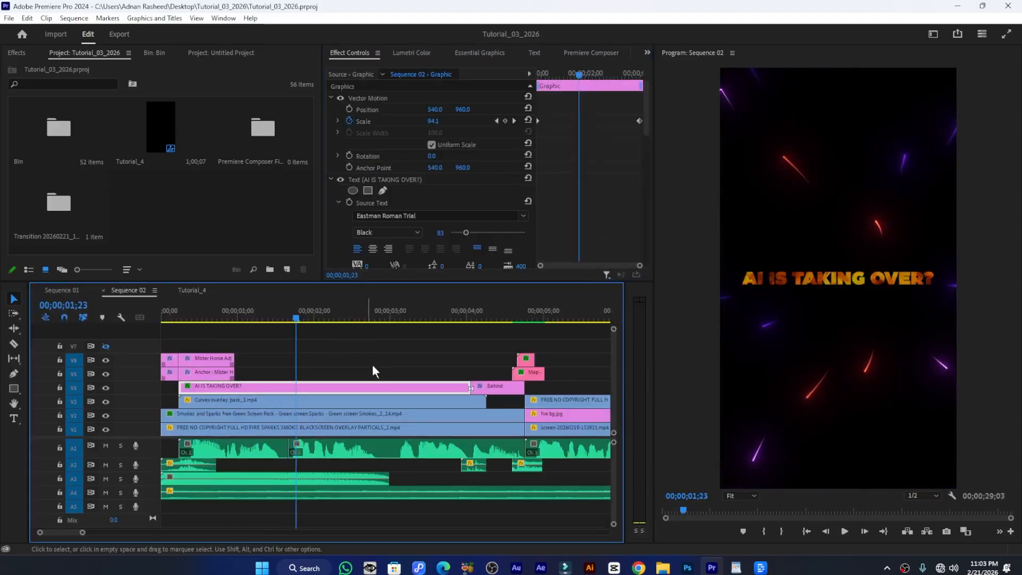
{"action": "left_click_drag", "start_coordinate": [255, 323], "coordinate": [346, 336]}
{"action": "left_click", "coordinate": [384, 319]}
{"action": "key", "text": "space"}
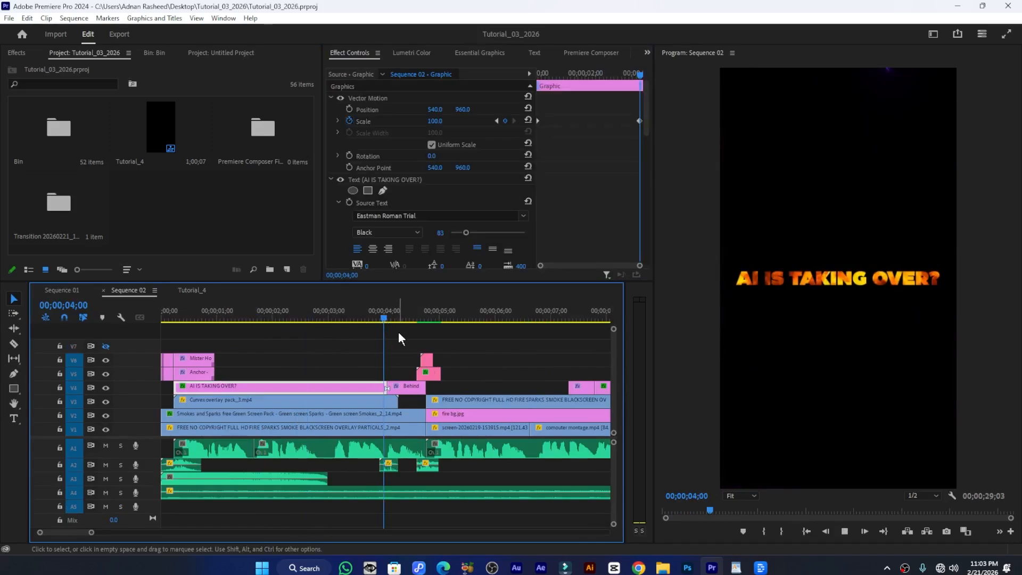
{"action": "key", "text": "space"}
{"action": "left_click_drag", "start_coordinate": [391, 312], "coordinate": [230, 322]}
{"action": "key", "text": "space"}
{"action": "key", "text": "space"}
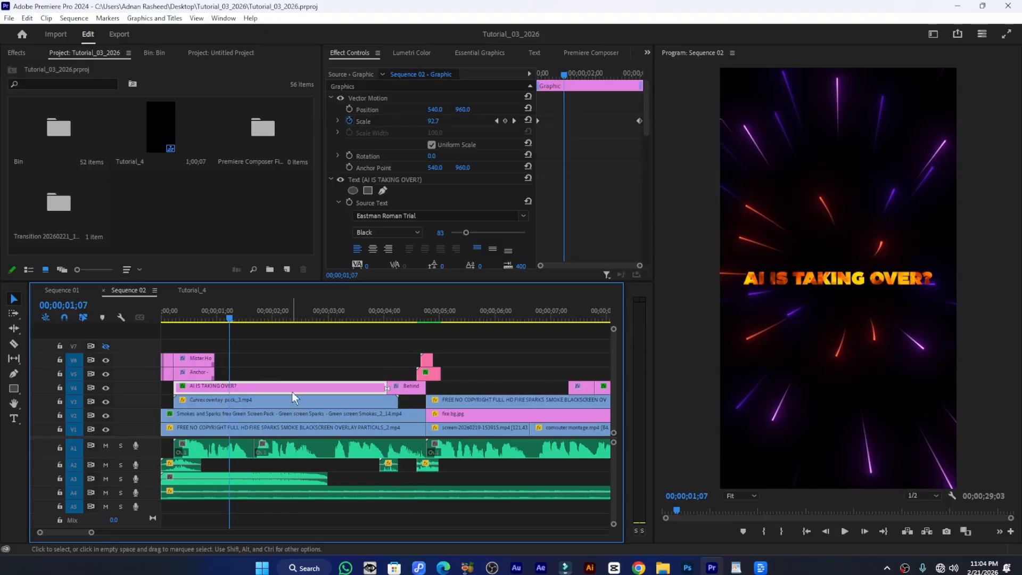
{"action": "key", "text": "space"}
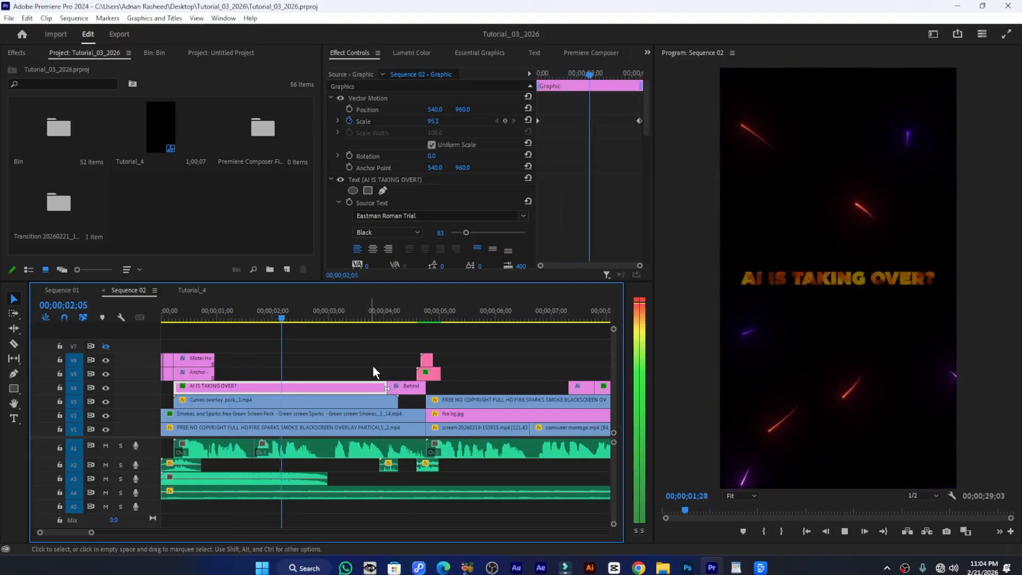
{"action": "key", "text": "space"}
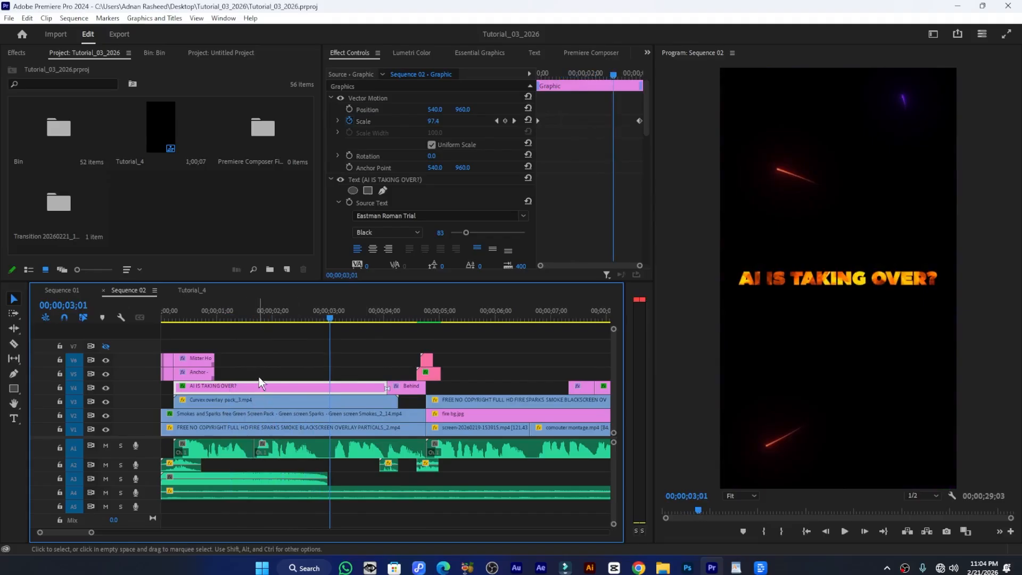
In Tutorial_4, keyframe the AI IS TAKING OVER? title's Vector Motion Scale from 100 at 00;00;00;08 to 108 at 00;00;04;23
{"action": "left_click", "coordinate": [190, 290]}
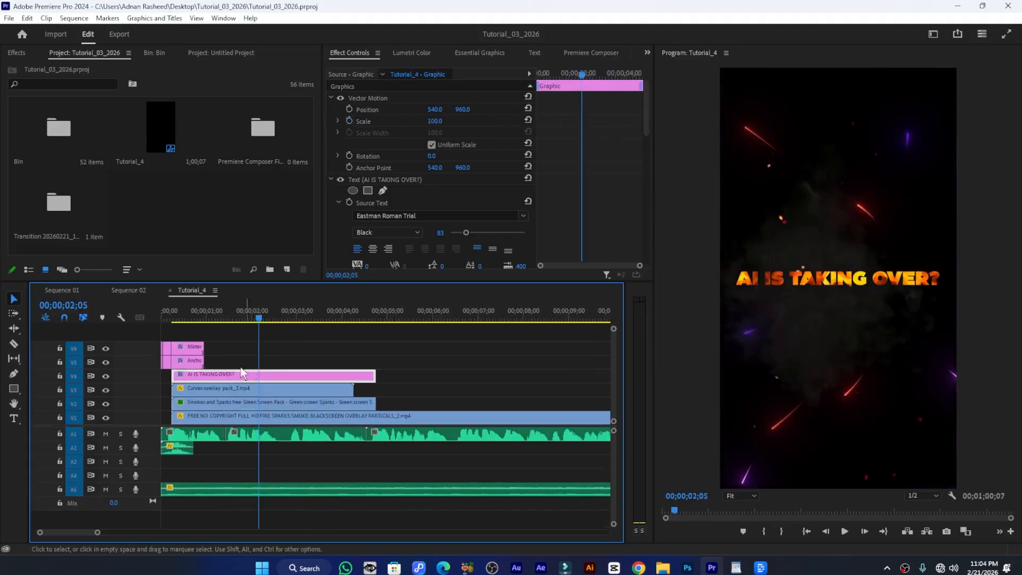
{"action": "left_click_drag", "start_coordinate": [238, 315], "coordinate": [173, 314]}
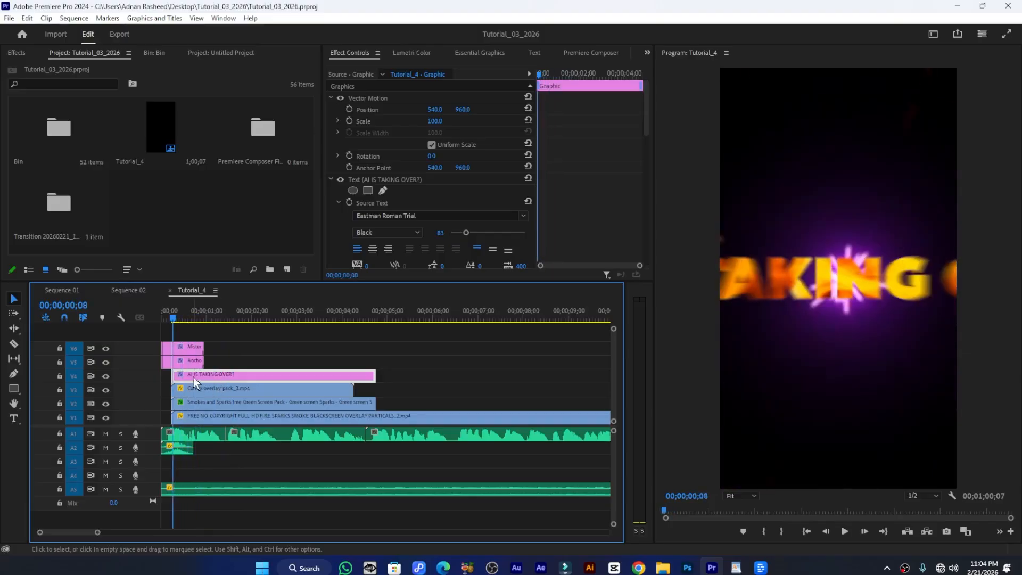
{"action": "left_click", "coordinate": [349, 121]}
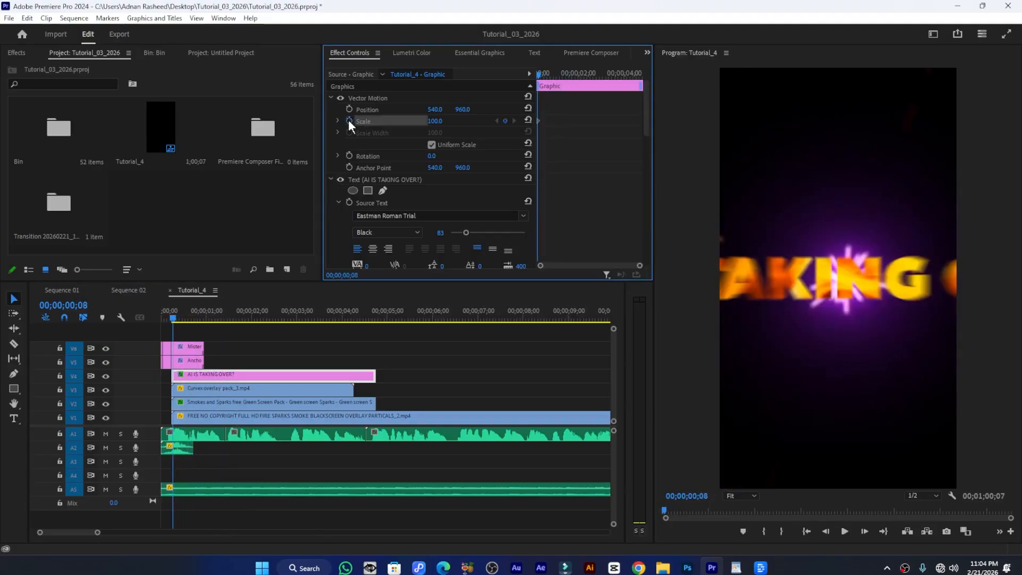
{"action": "left_click_drag", "start_coordinate": [538, 73], "coordinate": [643, 91]}
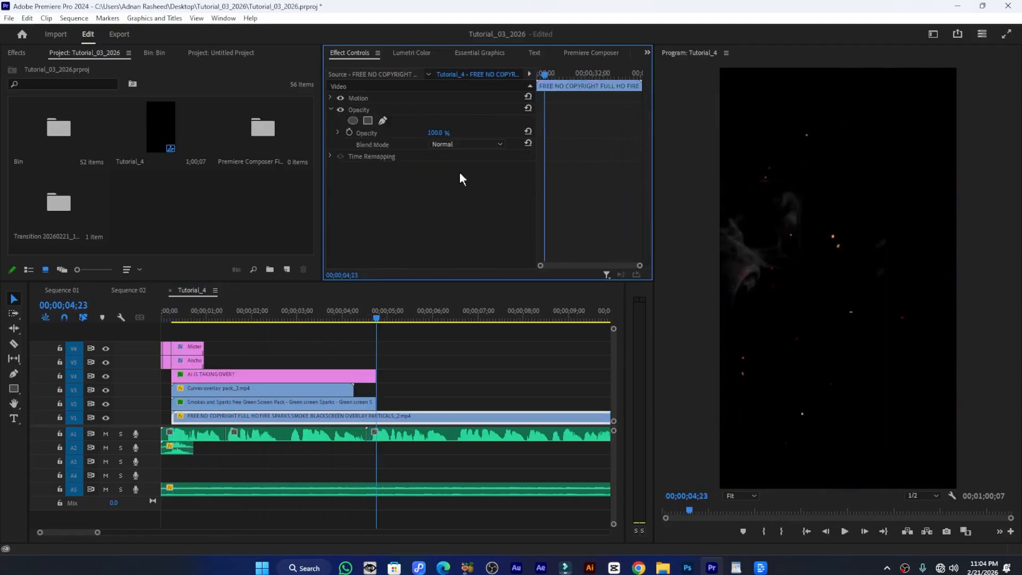
{"action": "left_click", "coordinate": [362, 376]}
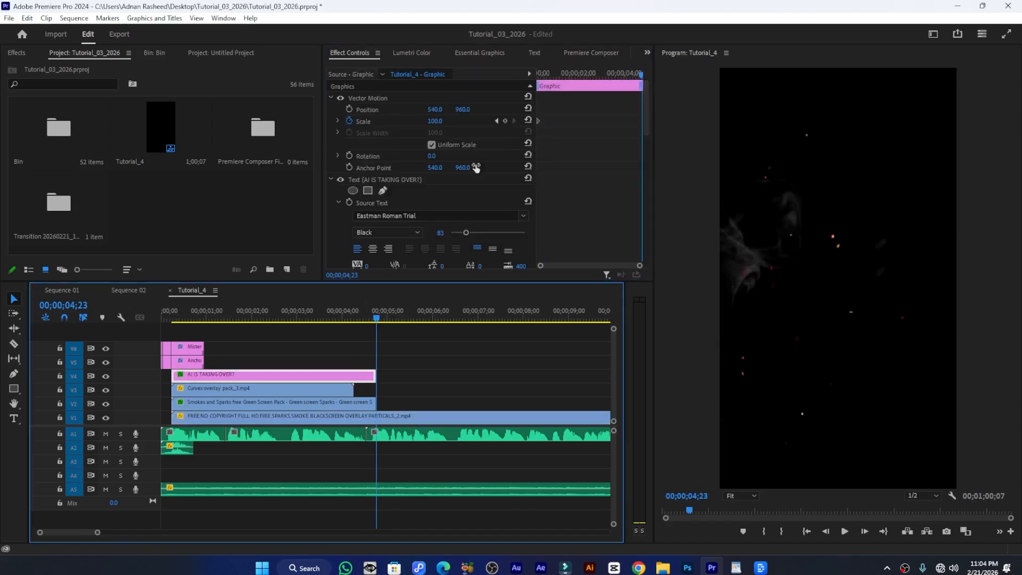
{"action": "left_click", "coordinate": [432, 123]}
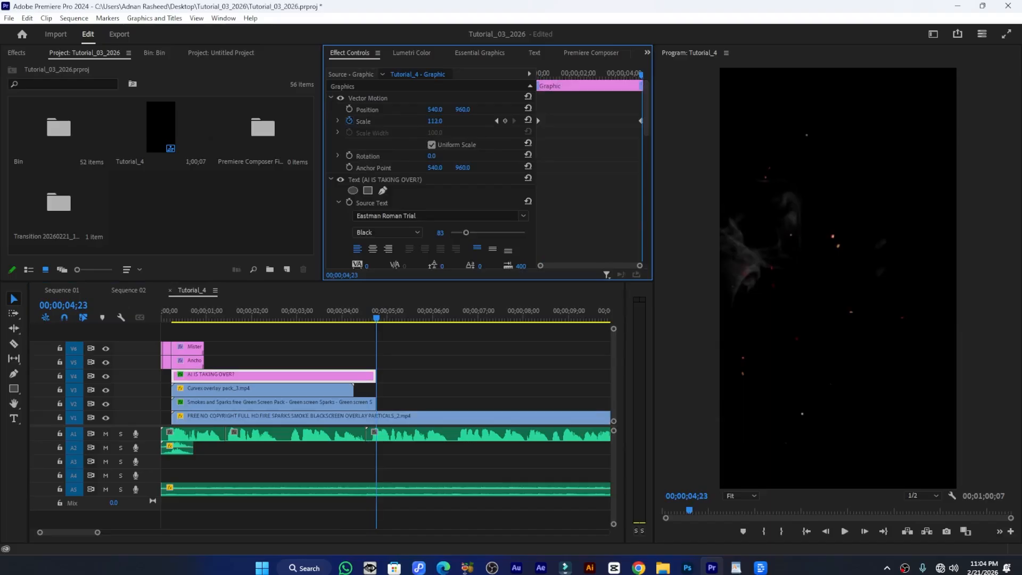
Play the title's scale animation, move its end Scale keyframe to 00;00;03;24, and save the project
{"action": "mouse_move", "coordinate": [274, 314]}
{"action": "left_mouse_down"}
{"action": "mouse_move", "coordinate": [341, 318]}
{"action": "mouse_move", "coordinate": [292, 318]}
{"action": "left_mouse_up"}
{"action": "key", "text": "space"}
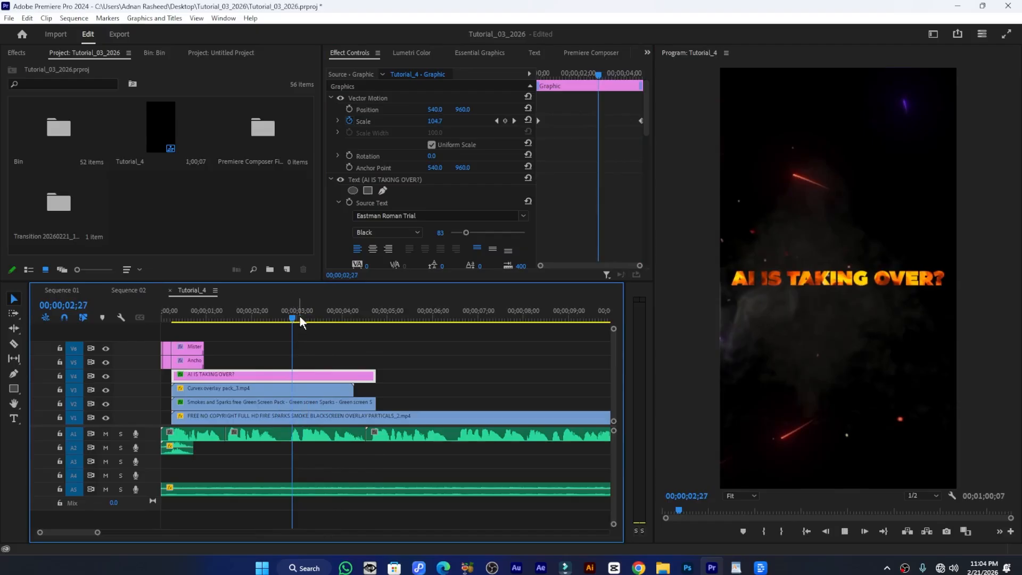
{"action": "left_click", "coordinate": [351, 319]}
{"action": "left_click_drag", "start_coordinate": [352, 319], "coordinate": [333, 320]}
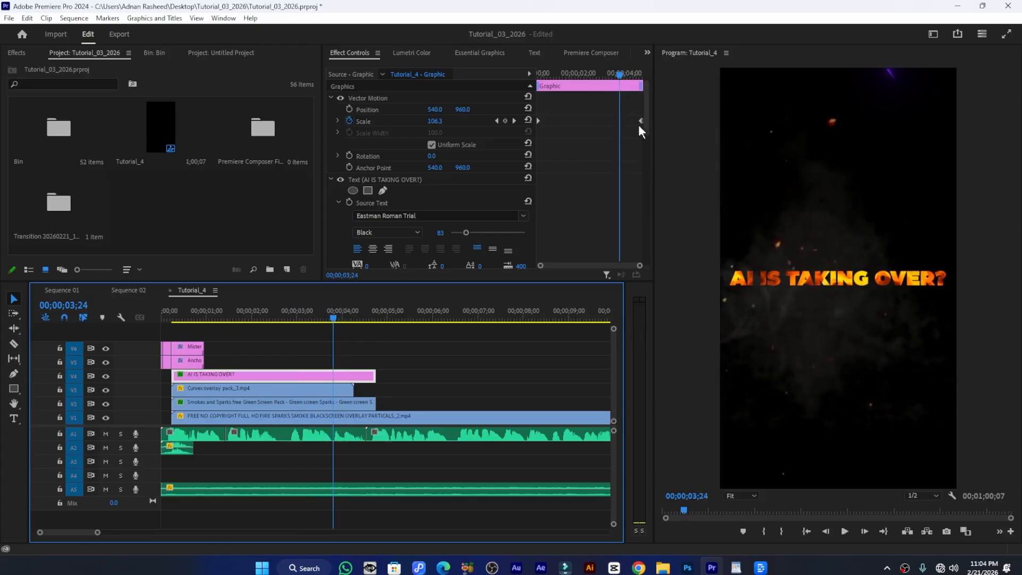
{"action": "left_click_drag", "start_coordinate": [641, 123], "coordinate": [617, 126]}
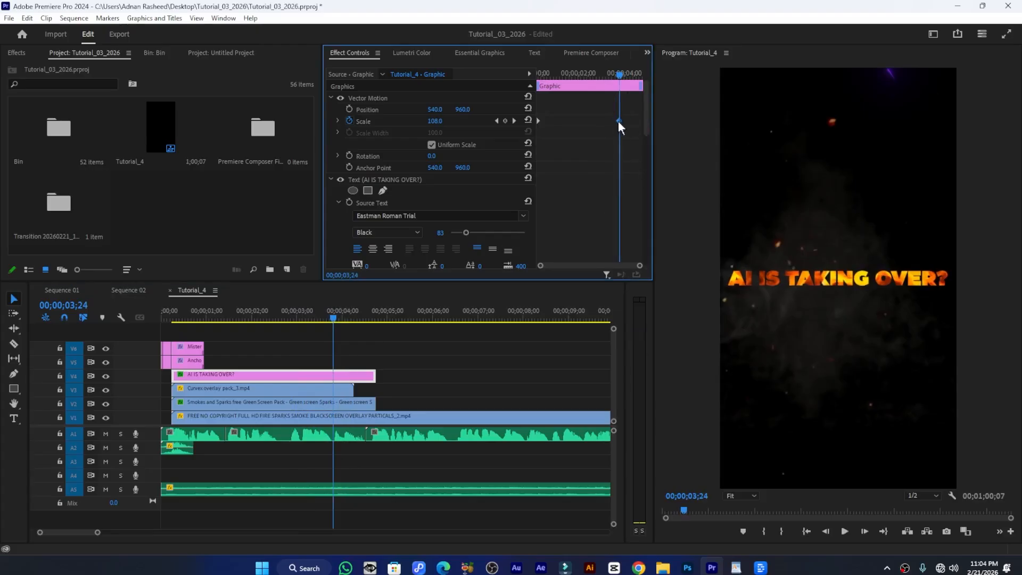
{"action": "key", "text": "ctrl+s"}
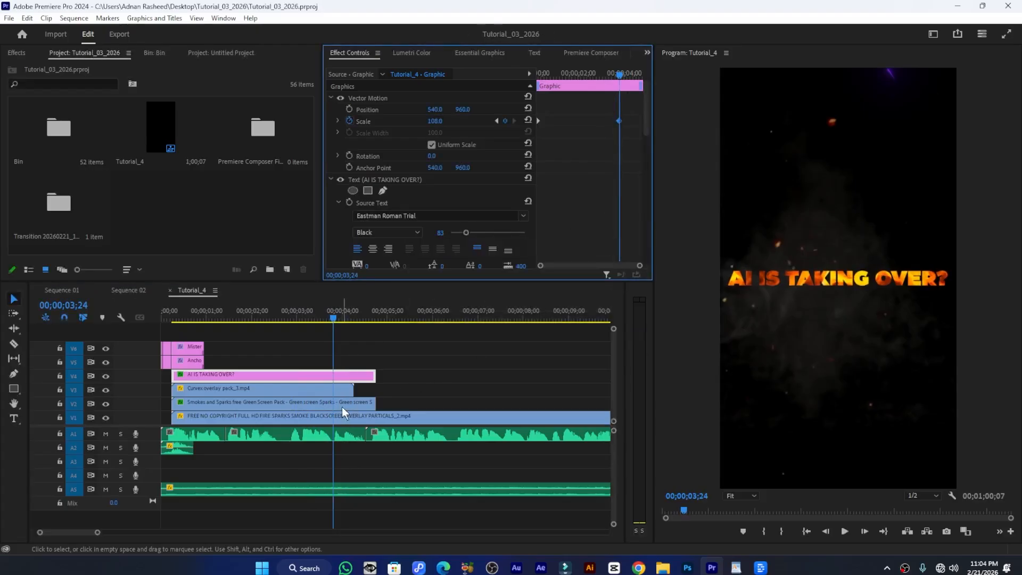
Split the AI IS TAKING OVER? title clip on V4 at 00;00;03;25
{"action": "scroll", "coordinate": [339, 409], "scroll_direction": "up", "scroll_amount": 3}
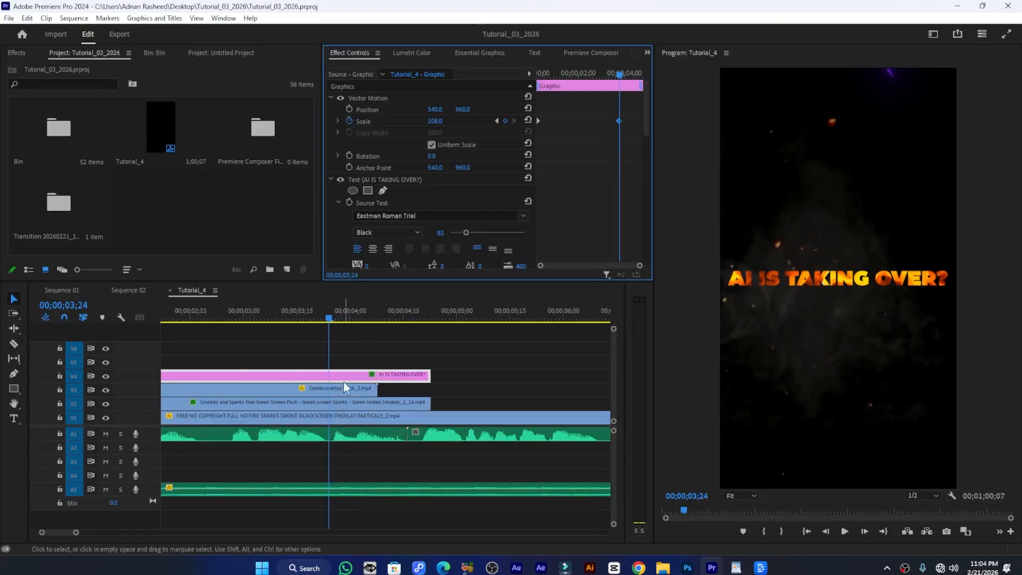
{"action": "left_click", "coordinate": [331, 319]}
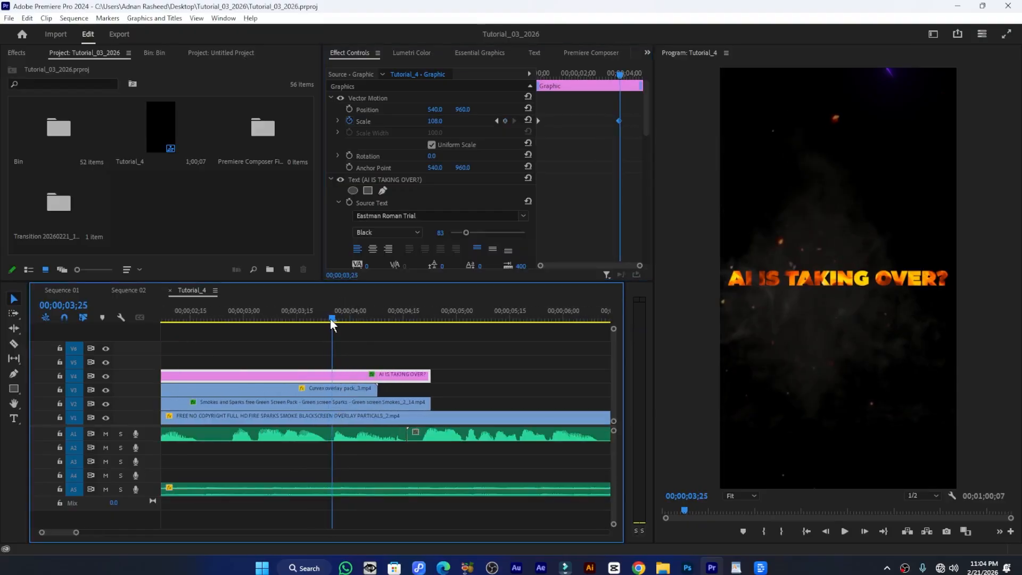
{"action": "key", "text": "c"}
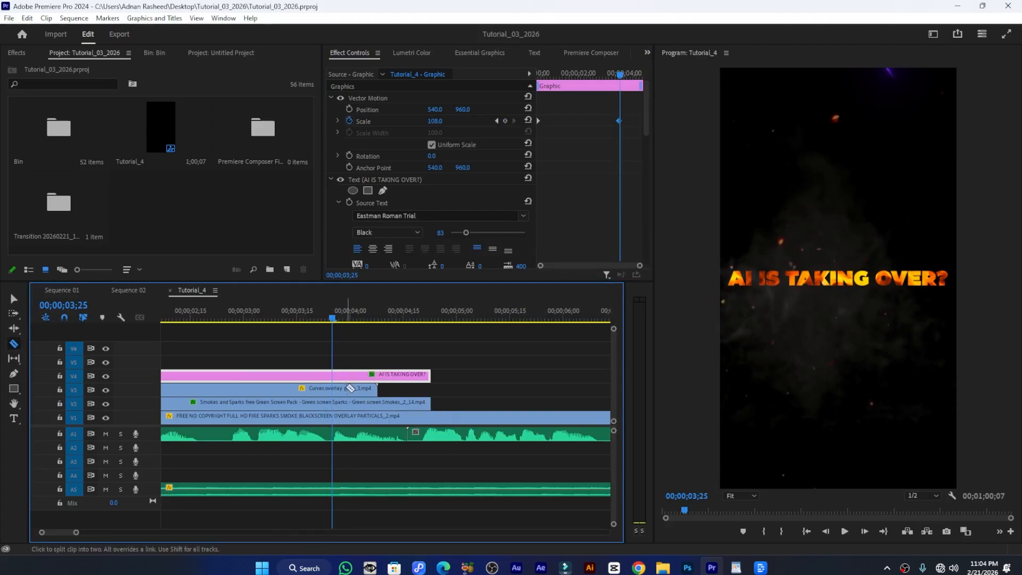
{"action": "left_click", "coordinate": [335, 376]}
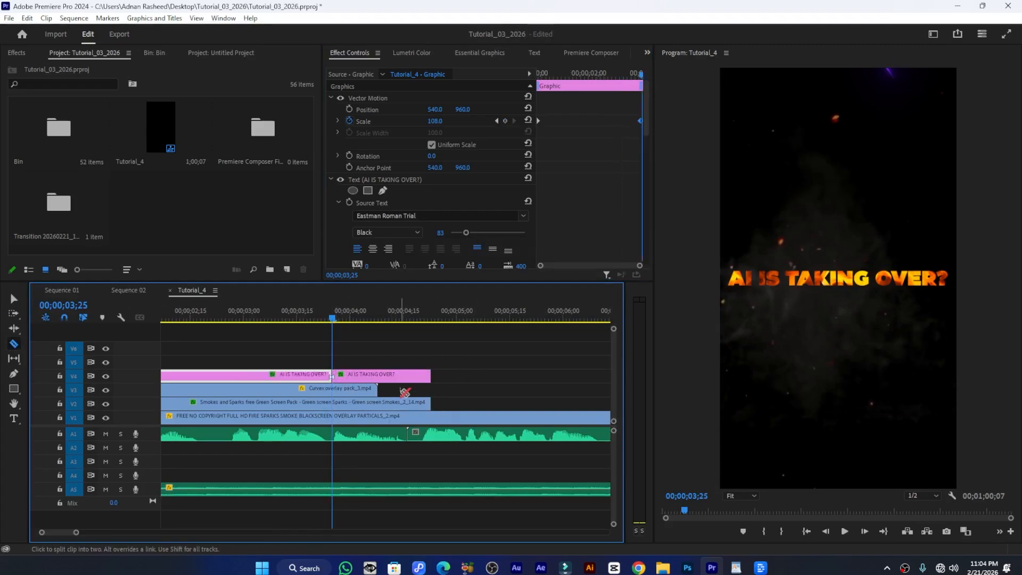
{"action": "key", "text": "v"}
Replace the text of the second title piece, after the cut, with "behind"
{"action": "left_click", "coordinate": [358, 318]}
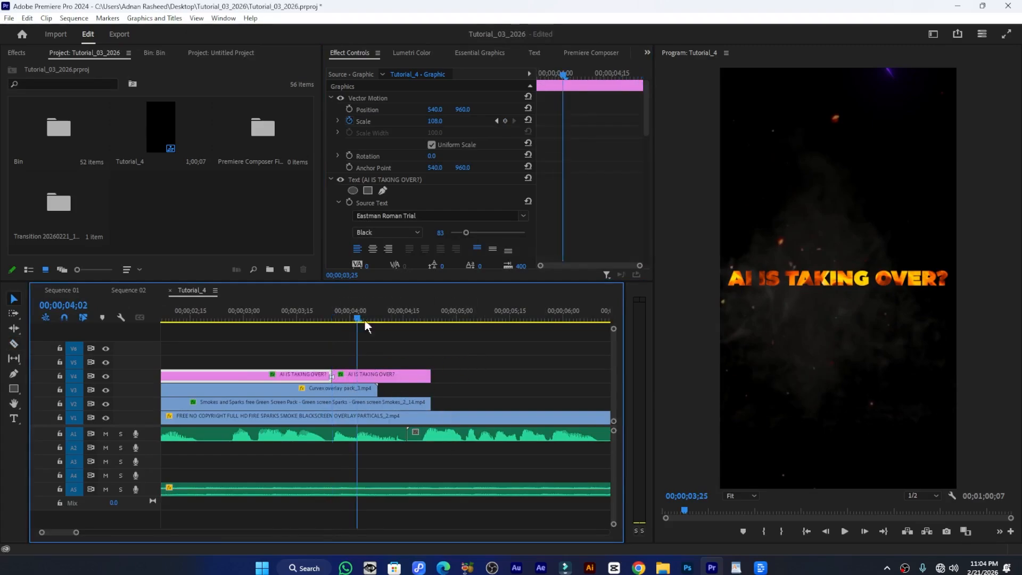
{"action": "left_click", "coordinate": [376, 375]}
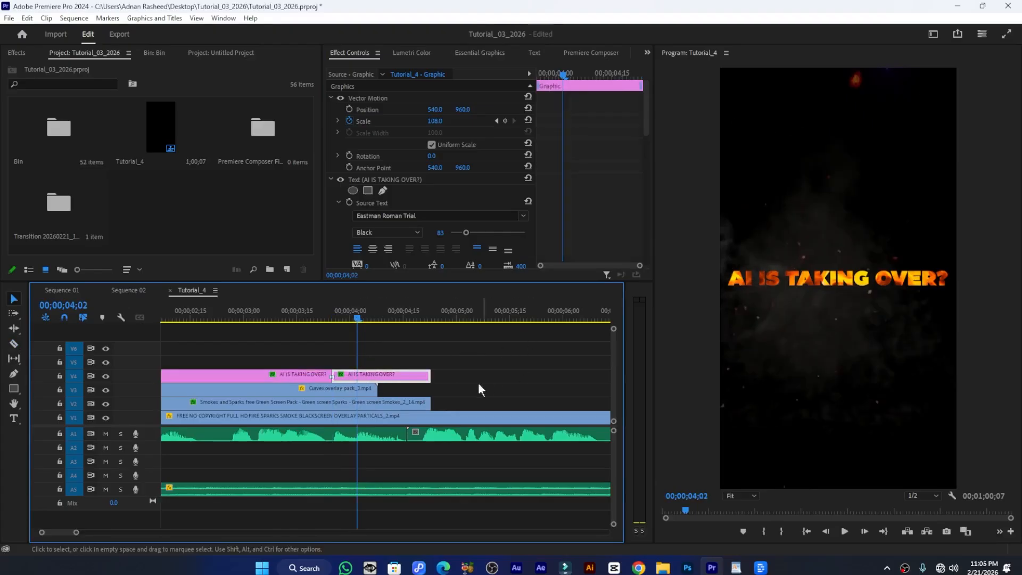
{"action": "left_click", "coordinate": [820, 279]}
{"action": "double_click", "coordinate": [820, 279]}
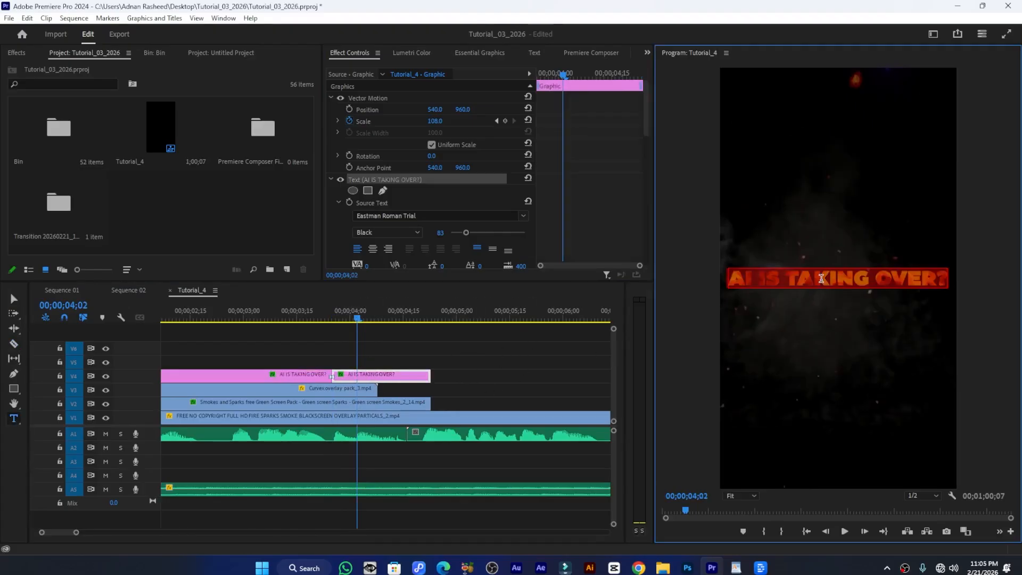
{"action": "type", "text": "b"}
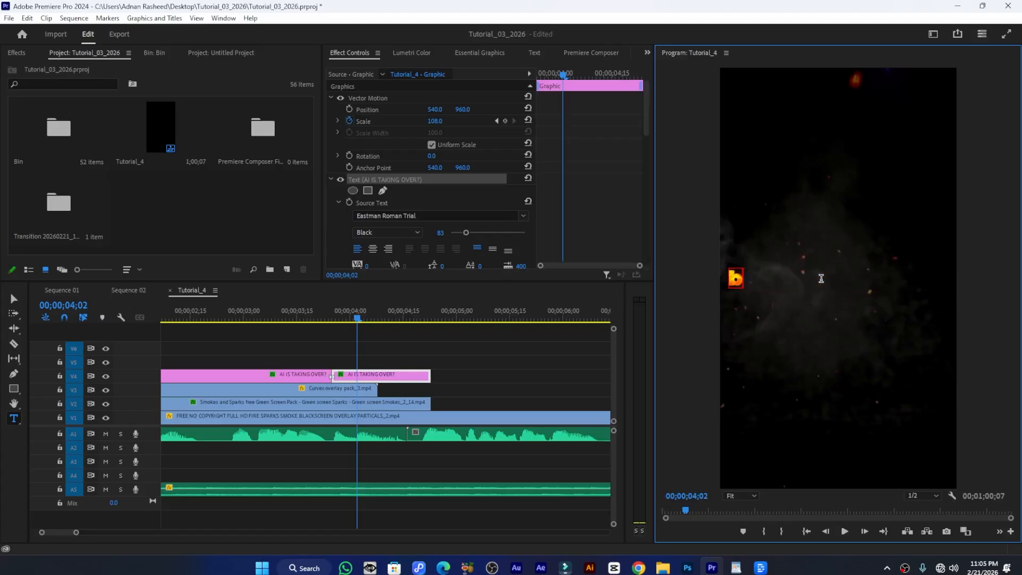
{"action": "type", "text": "ehind"}
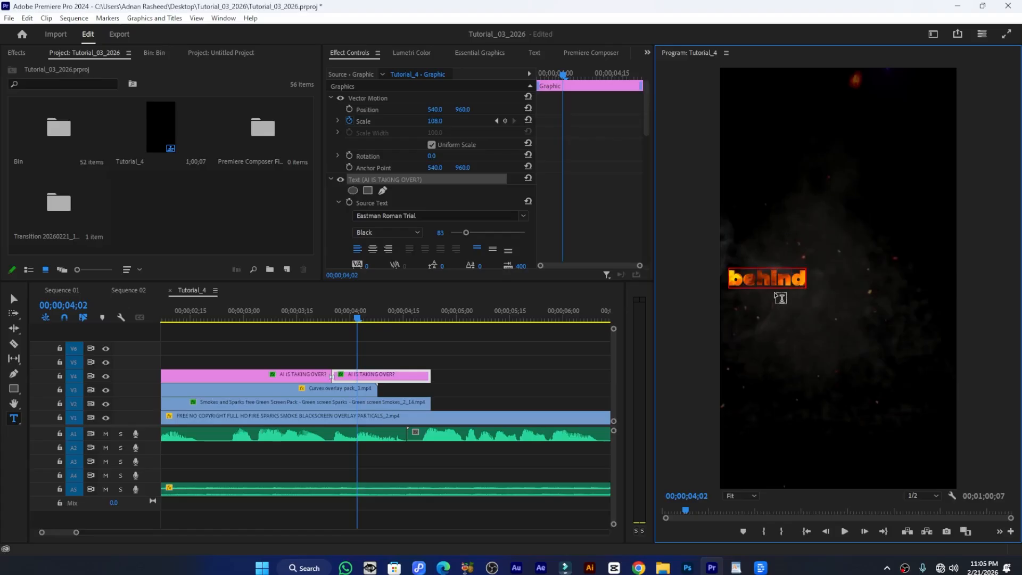
Set the "behind" text to All Caps and enlarge its font size to 161
{"action": "double_click", "coordinate": [782, 275]}
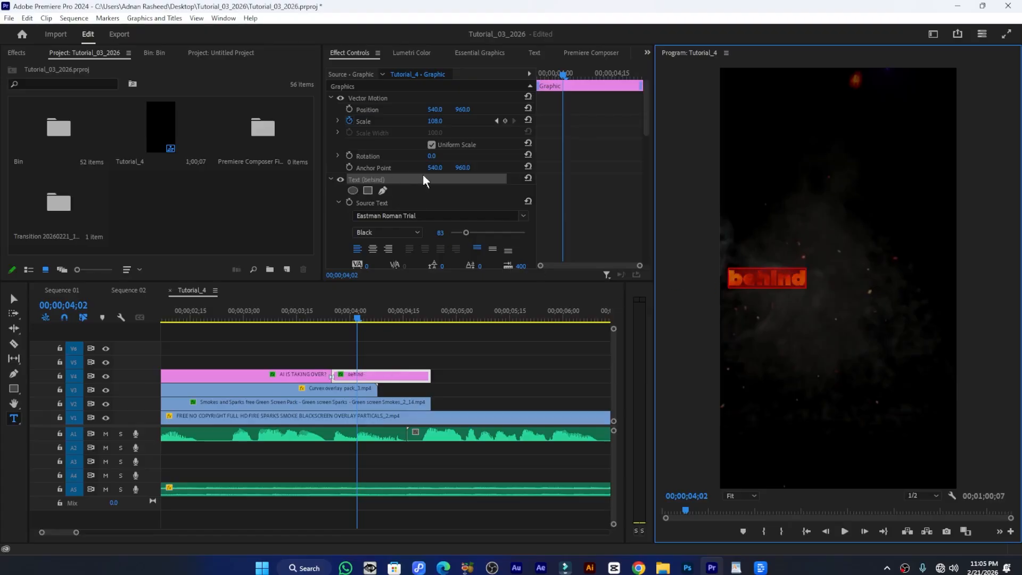
{"action": "scroll", "coordinate": [424, 172], "scroll_direction": "down", "scroll_amount": 2}
{"action": "scroll", "coordinate": [362, 209], "scroll_direction": "down", "scroll_amount": 1}
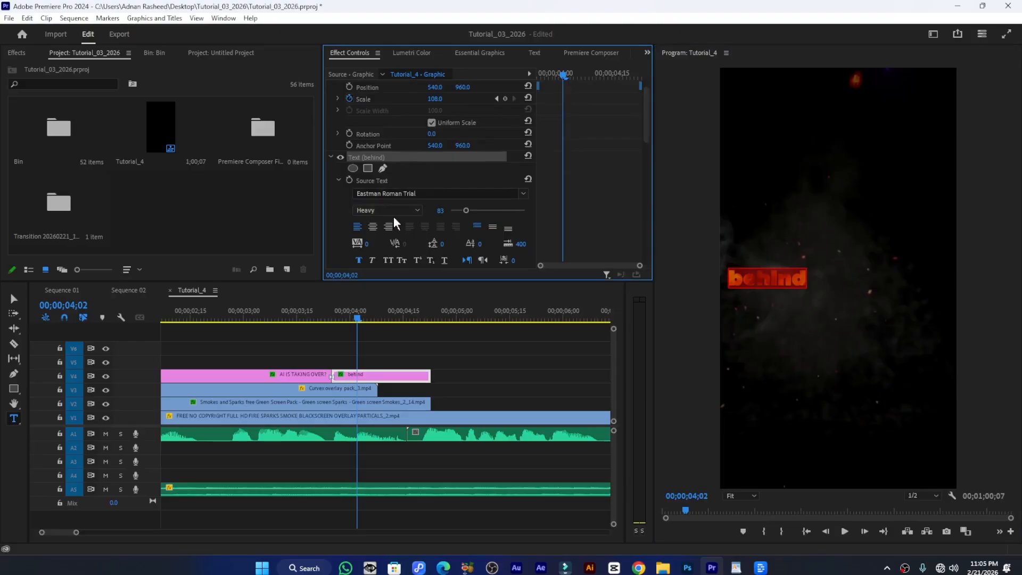
{"action": "key", "text": "ctrl+z"}
{"action": "scroll", "coordinate": [436, 194], "scroll_direction": "down", "scroll_amount": 1}
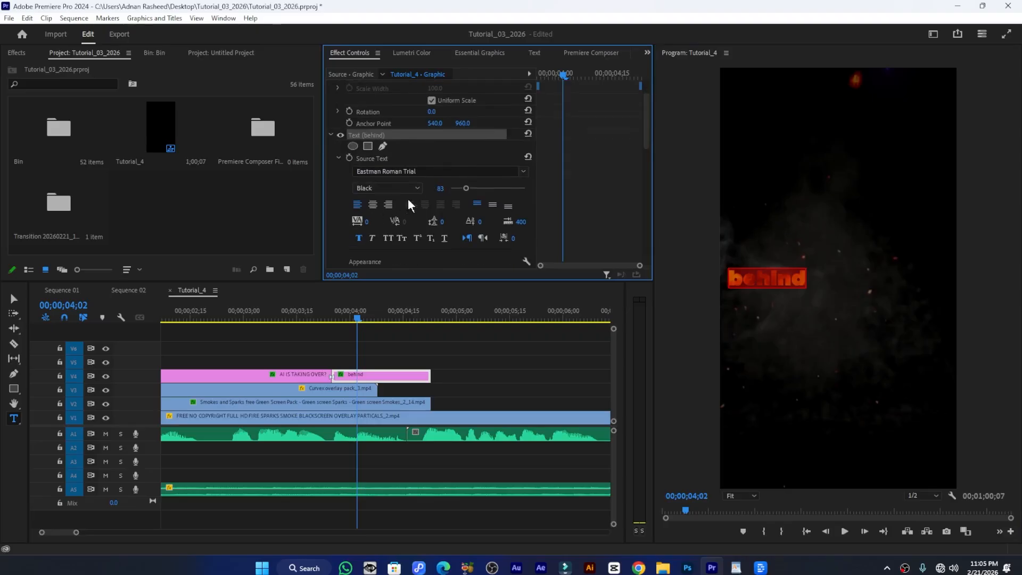
{"action": "scroll", "coordinate": [413, 250], "scroll_direction": "down", "scroll_amount": 1}
{"action": "left_click", "coordinate": [390, 216]}
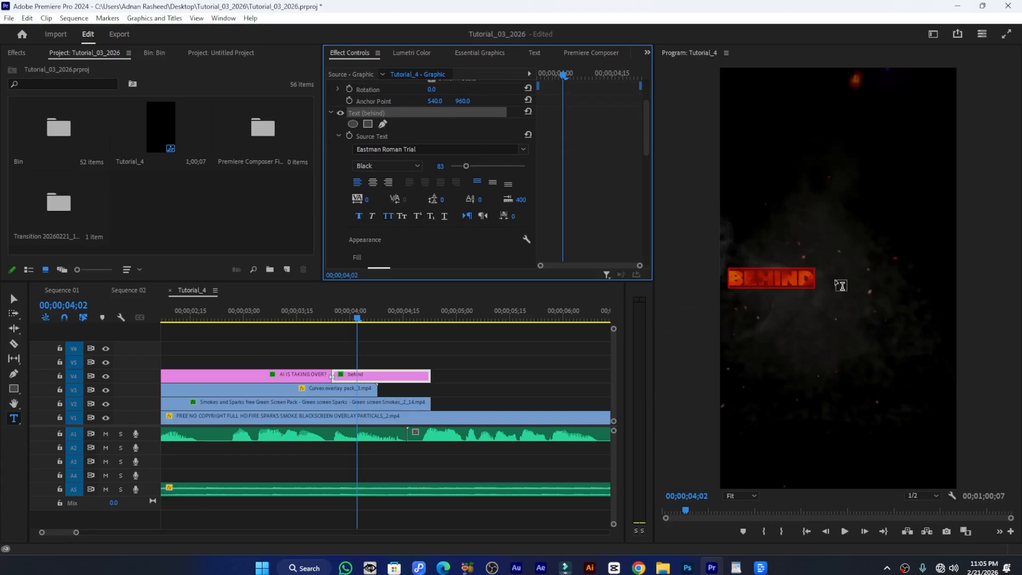
{"action": "left_click_drag", "start_coordinate": [465, 165], "coordinate": [478, 167]}
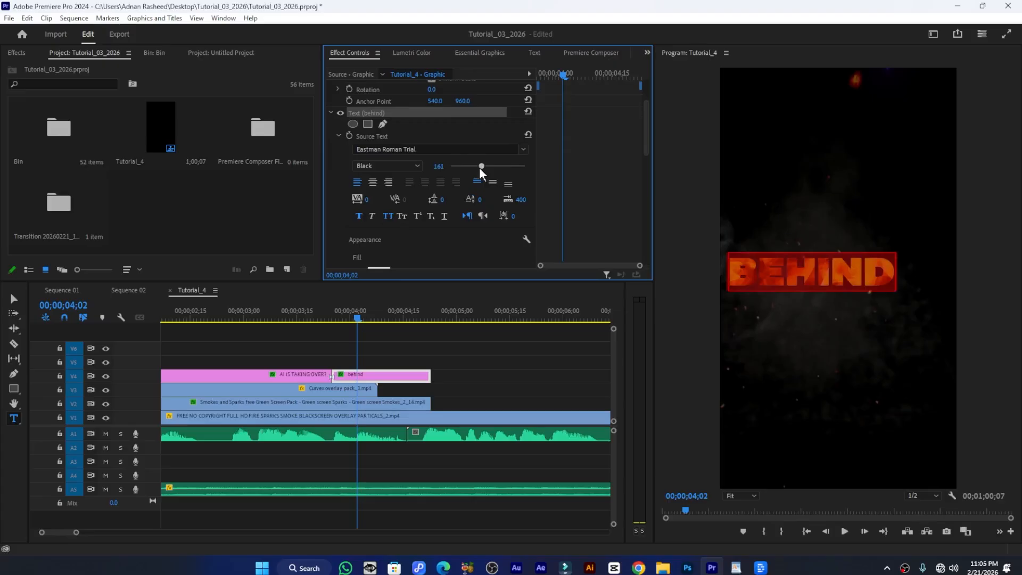
Centre the BEHIND text horizontally and vertically in the video frame, and save the project
{"action": "left_click", "coordinate": [471, 53]}
{"action": "scroll", "coordinate": [487, 203], "scroll_direction": "down", "scroll_amount": 2}
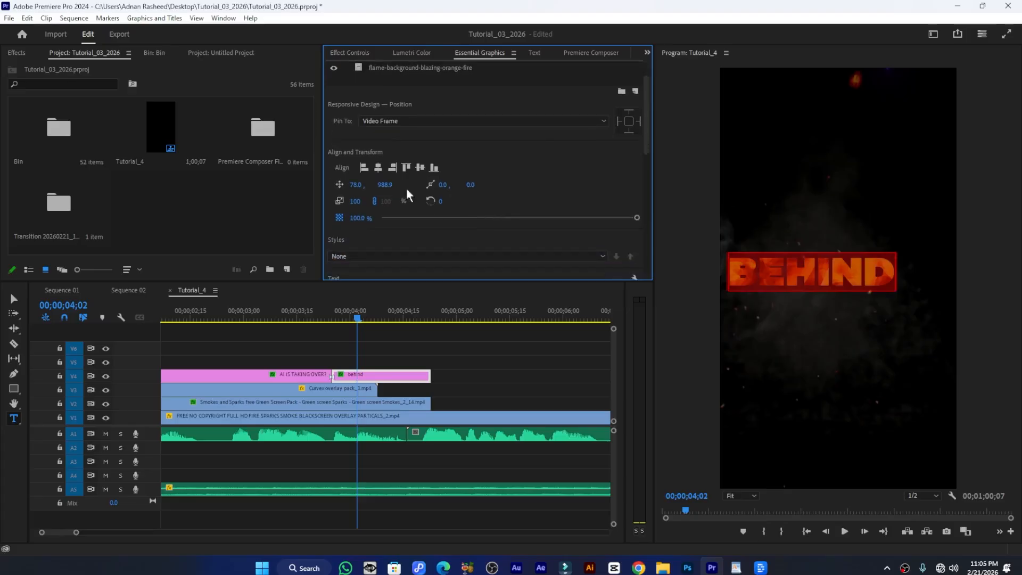
{"action": "left_click", "coordinate": [377, 168]}
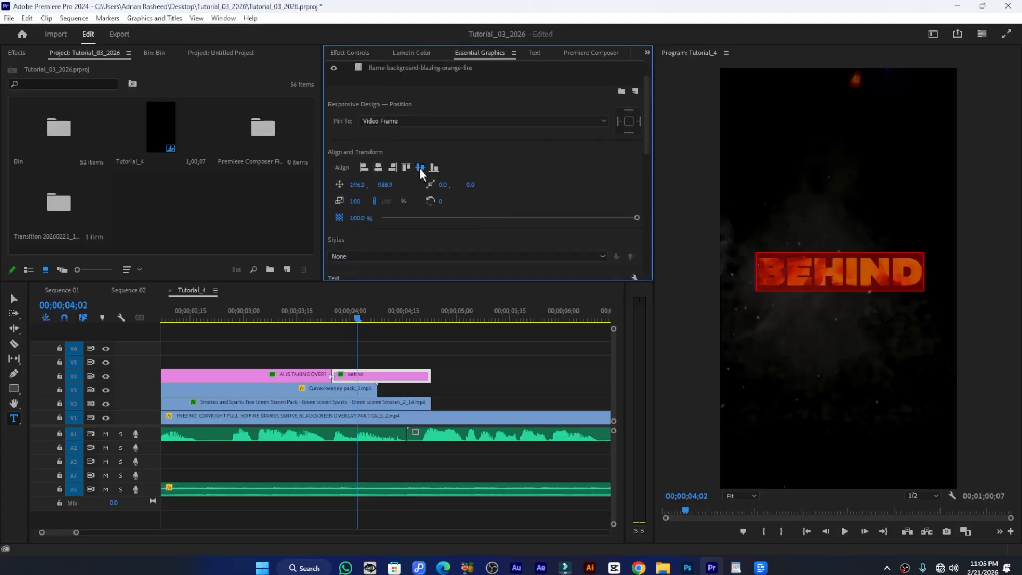
{"action": "left_click", "coordinate": [420, 167]}
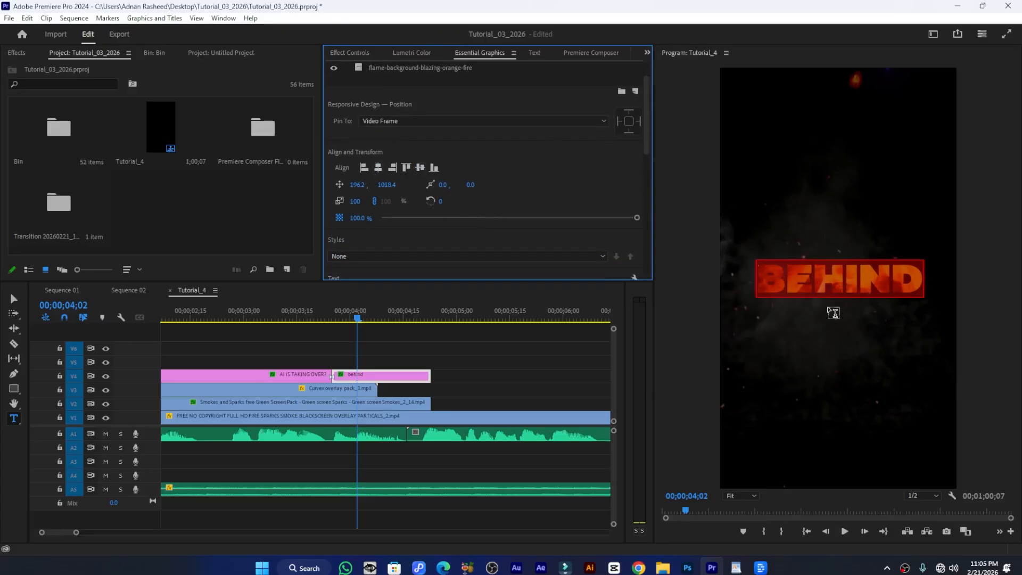
{"action": "key", "text": "ctrl+s"}
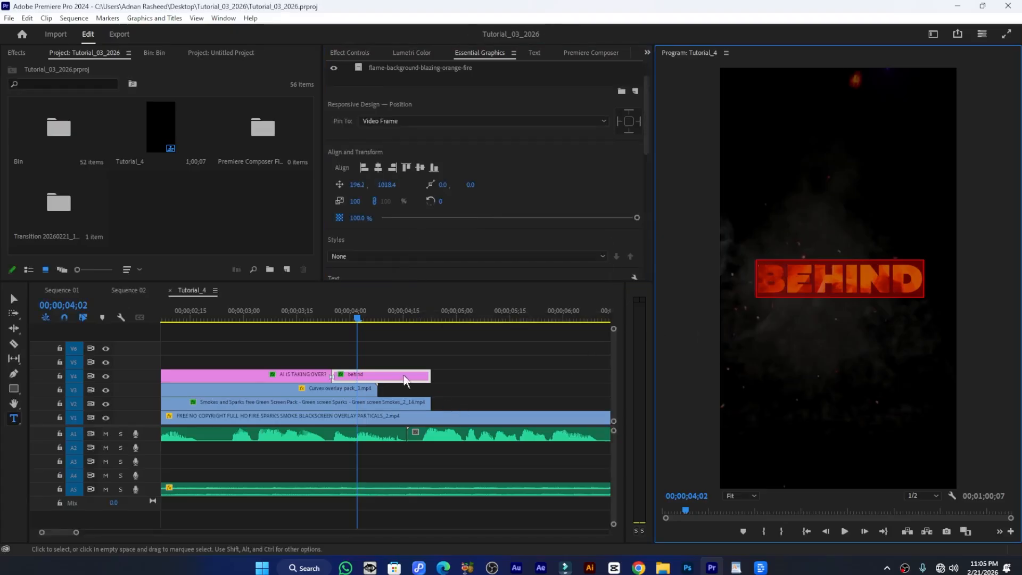
Play Tutorial_4 across the cut from AI IS TAKING OVER? to BEHIND, and return to the start of the BEHIND clip
{"action": "left_click_drag", "start_coordinate": [355, 317], "coordinate": [331, 318]}
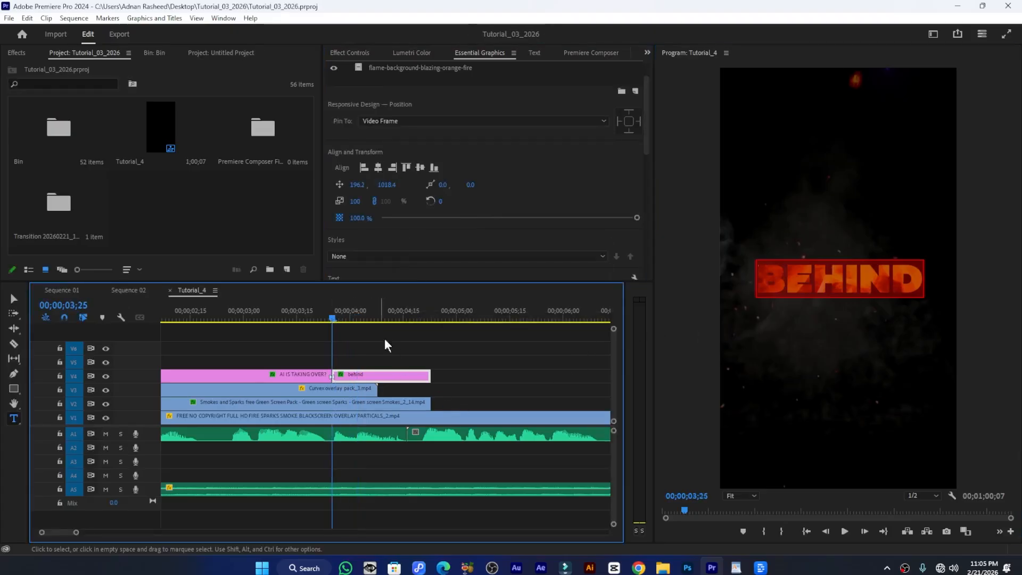
{"action": "left_click", "coordinate": [328, 316]}
{"action": "left_click", "coordinate": [308, 317]}
{"action": "key", "text": "space"}
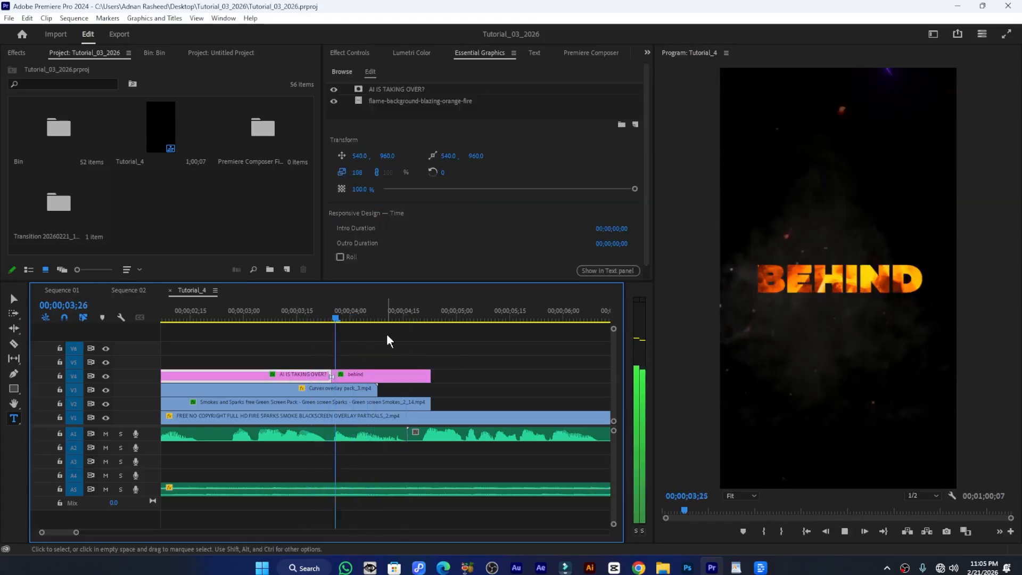
{"action": "key", "text": "space"}
{"action": "left_click_drag", "start_coordinate": [384, 311], "coordinate": [333, 310]}
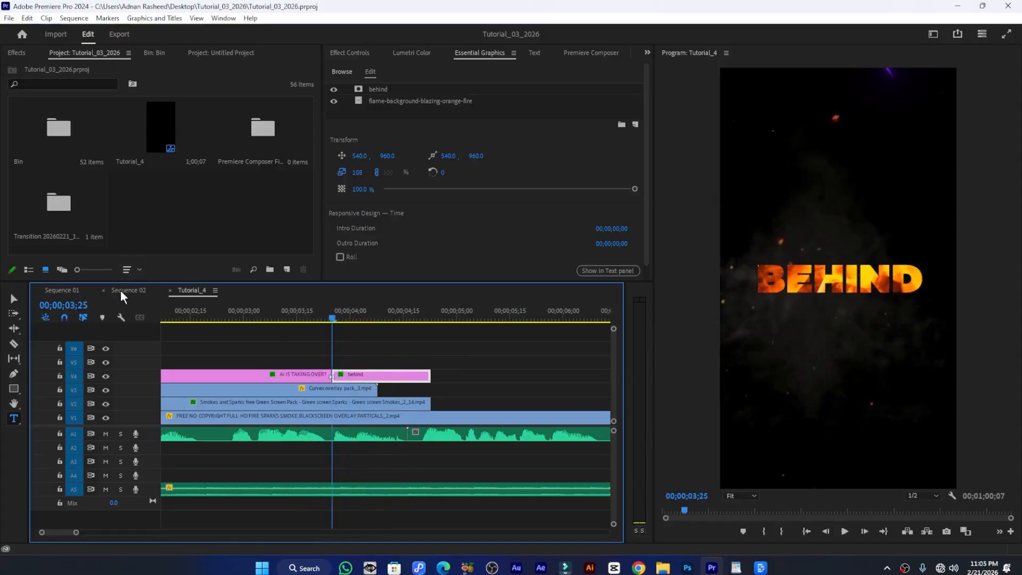
Examine the text Transform Scale keyframes at the start of the BEHIND title in Sequence 02
{"action": "left_click_drag", "start_coordinate": [389, 317], "coordinate": [390, 314]}
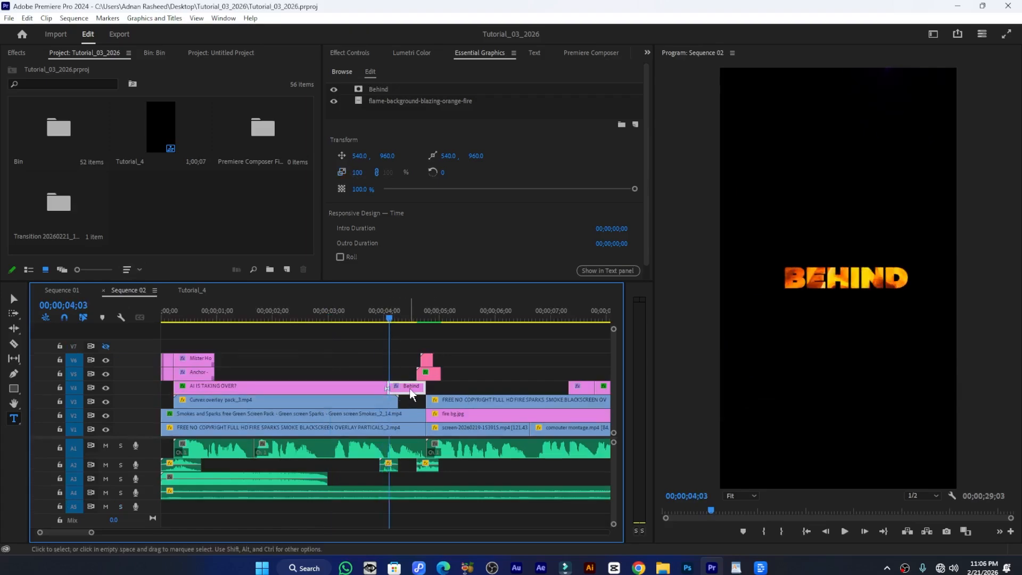
{"action": "left_click", "coordinate": [360, 54]}
{"action": "scroll", "coordinate": [568, 185], "scroll_direction": "down", "scroll_amount": 10}
{"action": "scroll", "coordinate": [616, 216], "scroll_direction": "down", "scroll_amount": 8}
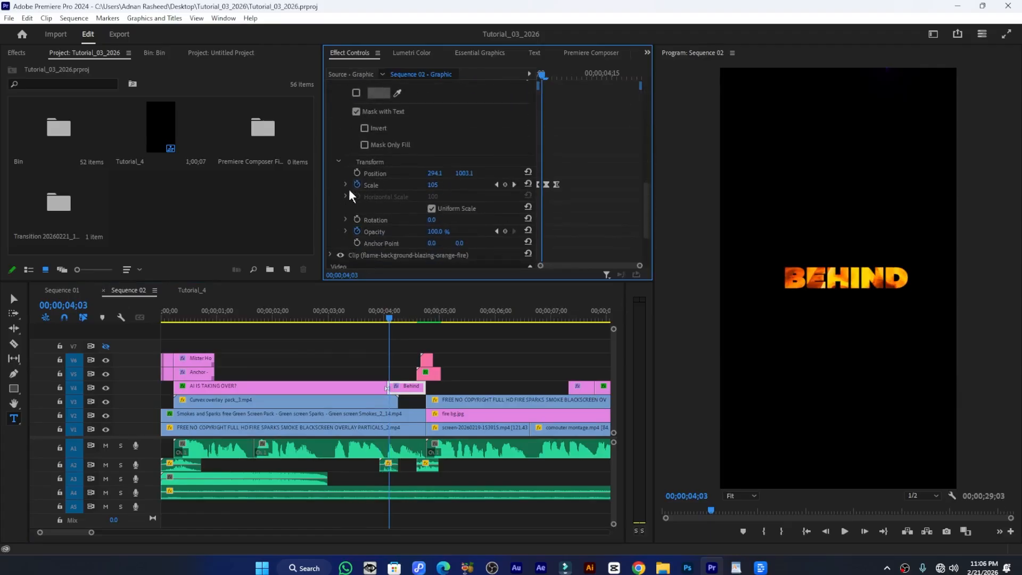
{"action": "left_click_drag", "start_coordinate": [322, 190], "coordinate": [264, 190]}
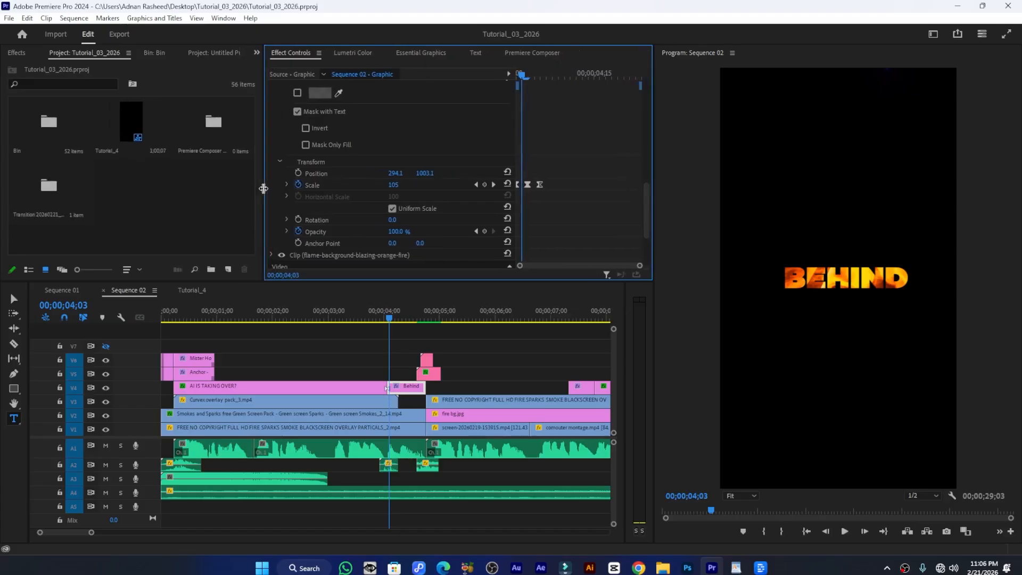
{"action": "mouse_move", "coordinate": [521, 72]}
{"action": "left_mouse_down"}
{"action": "mouse_move", "coordinate": [537, 76]}
{"action": "mouse_move", "coordinate": [518, 76]}
{"action": "left_mouse_up"}
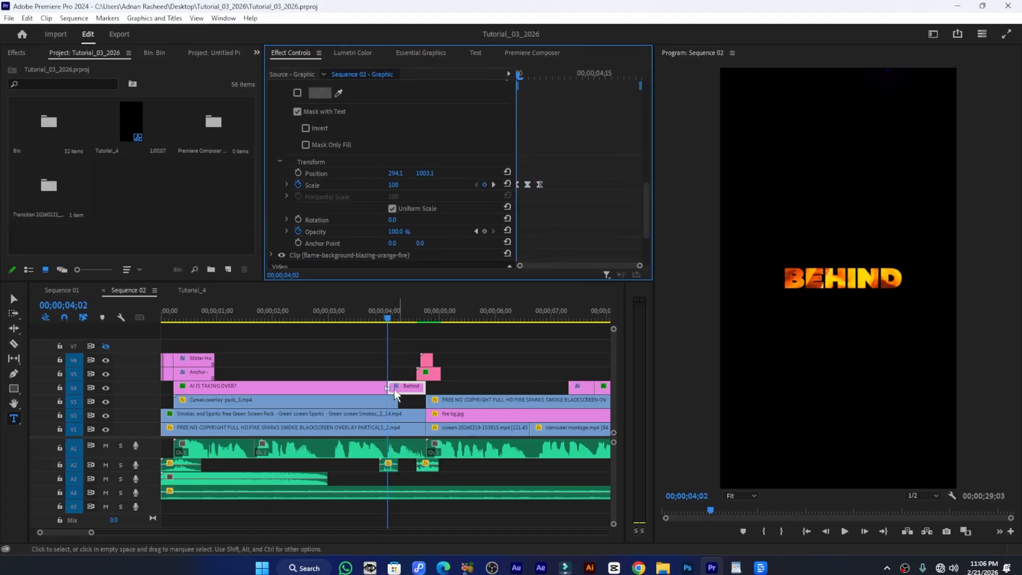
Turn on keyframing for the text Transform Scale at 100 at the start of the BEHIND title in Tutorial_4
{"action": "left_click", "coordinate": [188, 290]}
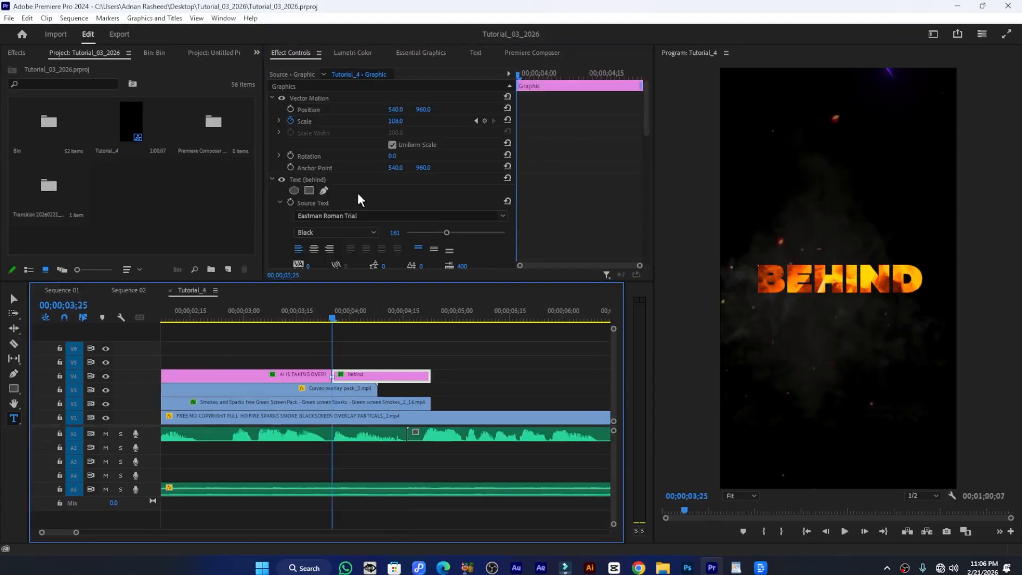
{"action": "scroll", "coordinate": [357, 192], "scroll_direction": "down", "scroll_amount": 5}
{"action": "scroll", "coordinate": [361, 218], "scroll_direction": "down", "scroll_amount": 5}
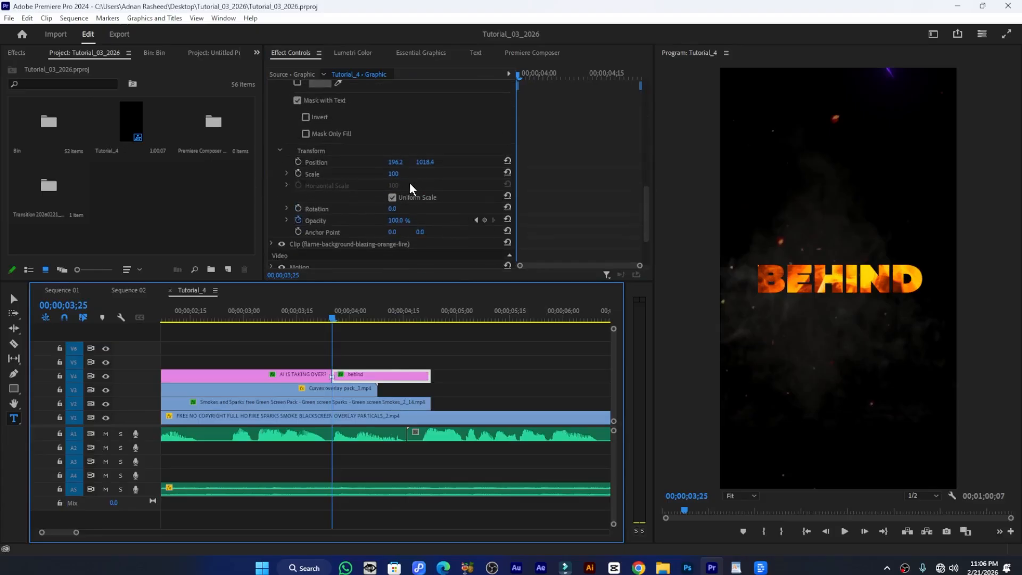
{"action": "left_click", "coordinate": [298, 173]}
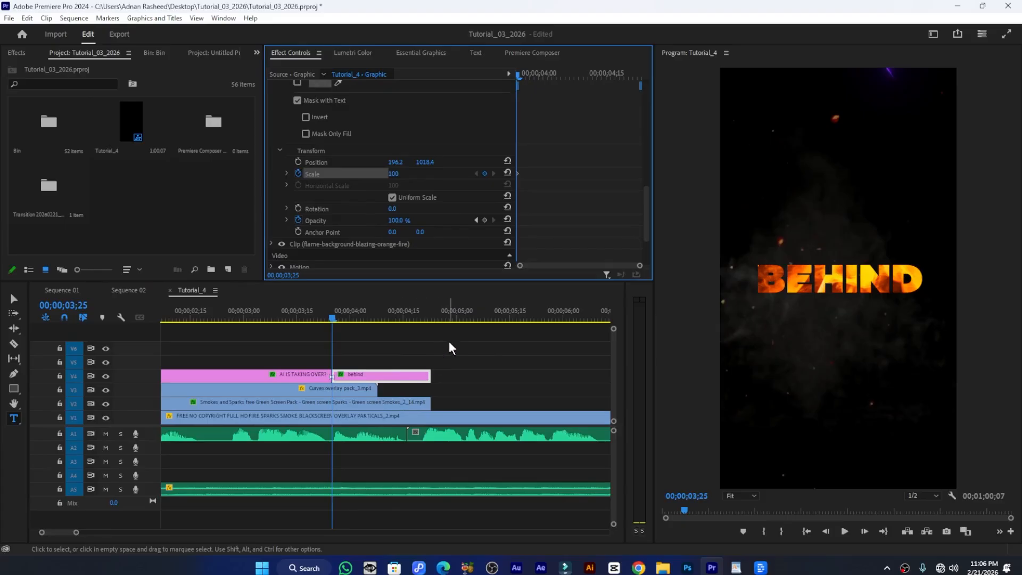
Keyframe the BEHIND text's Transform Scale to 110 two frames in, and back to 100 two frames after that
{"action": "key", "text": "Right"}
{"action": "key", "text": "Right"}
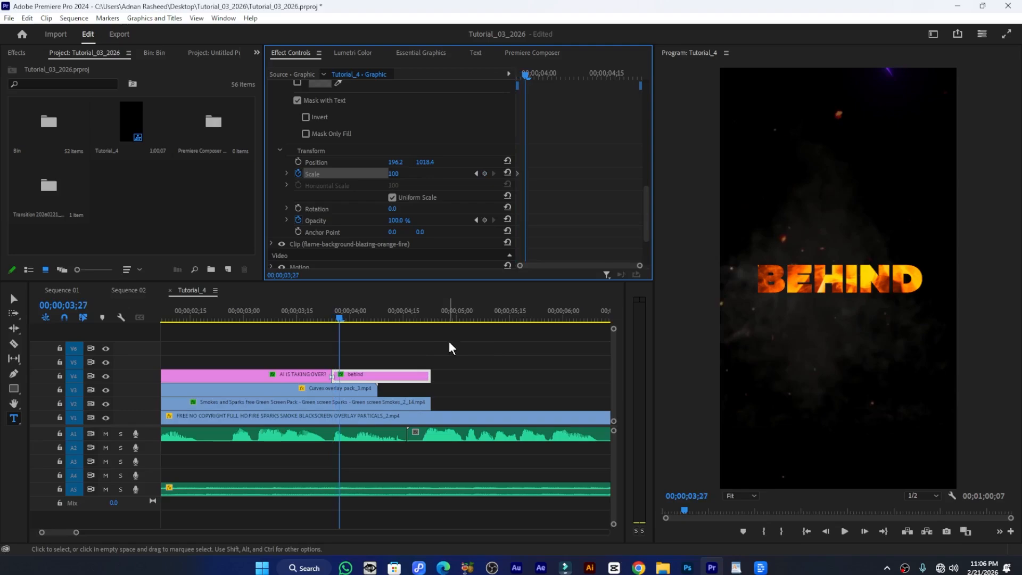
{"action": "left_click", "coordinate": [403, 171]}
{"action": "type", "text": "1"}
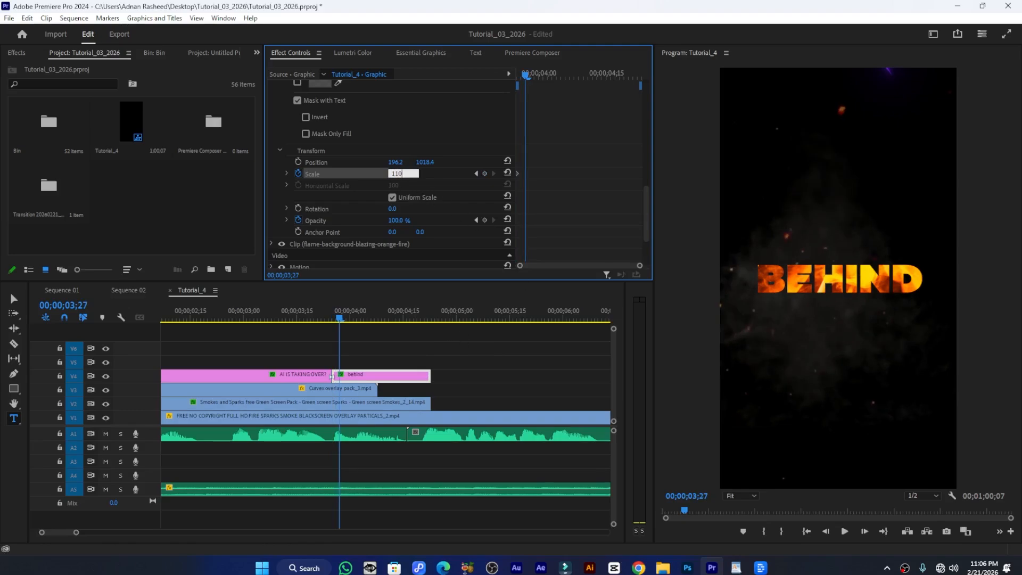
{"action": "key", "text": "Return"}
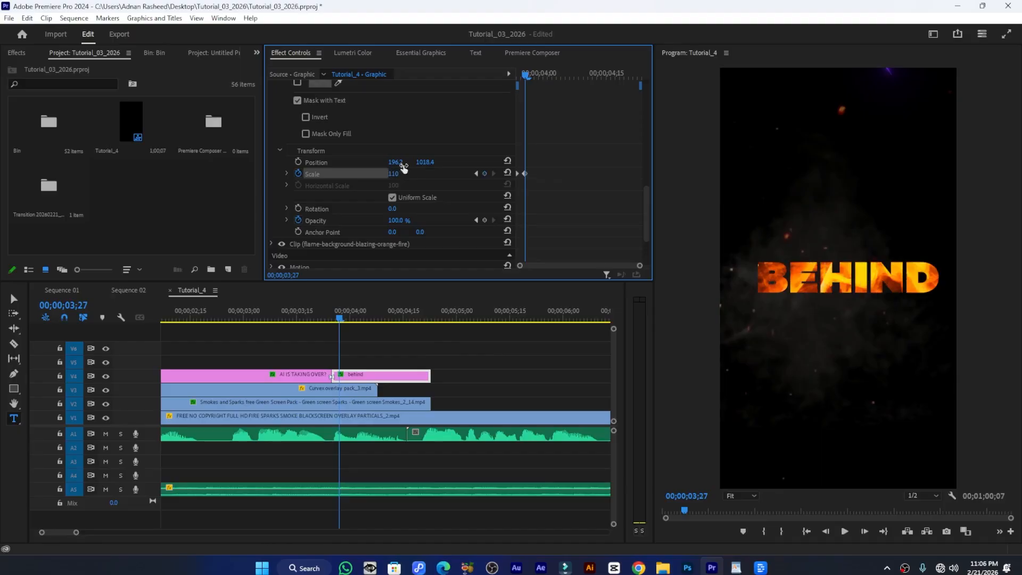
{"action": "key", "text": "Right"}
{"action": "key", "text": "Right"}
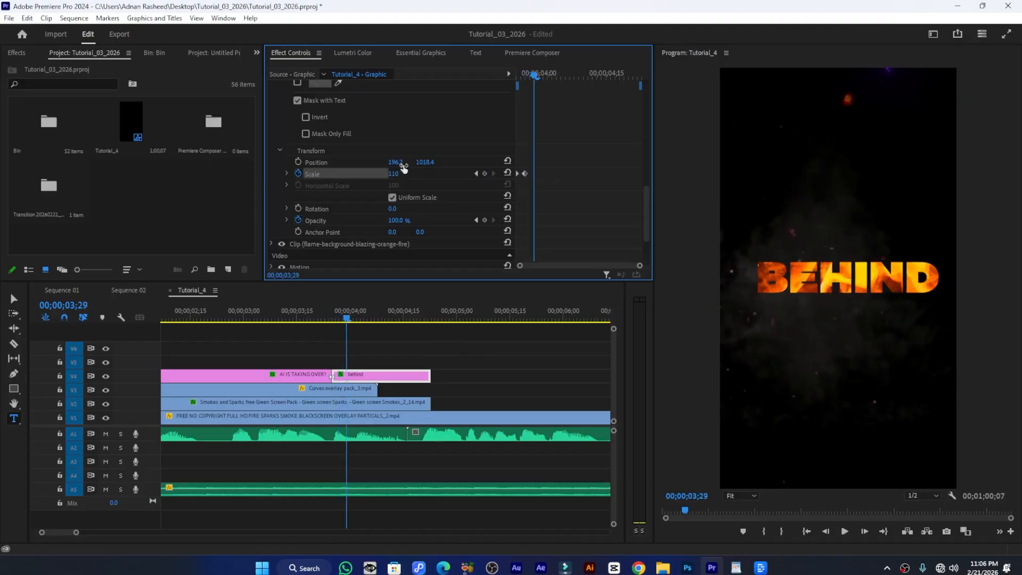
{"action": "left_click", "coordinate": [507, 172]}
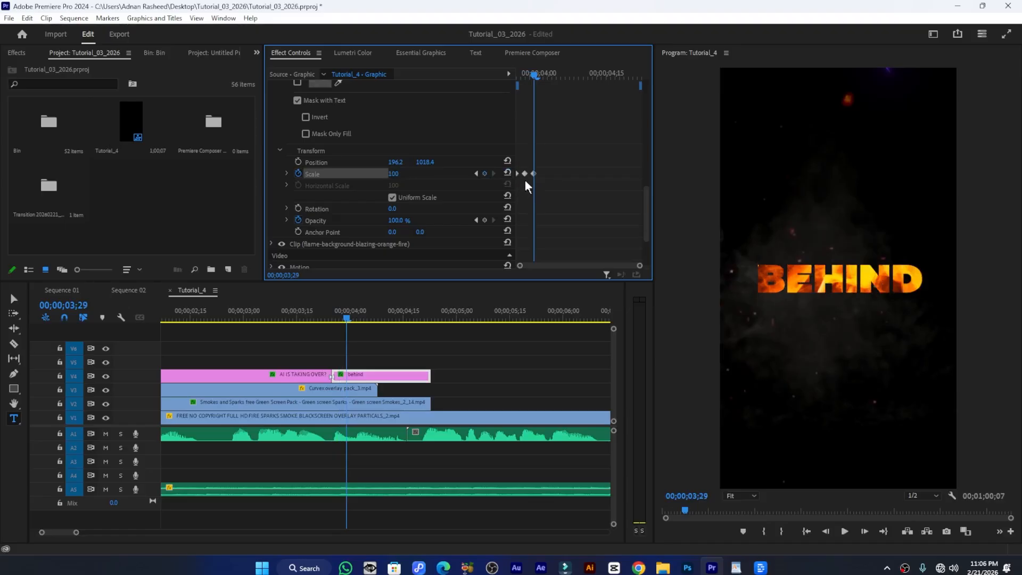
Apply Ease In and Ease Out to all three Transform Scale keyframes of the BEHIND text
{"action": "left_click_drag", "start_coordinate": [540, 169], "coordinate": [487, 200]}
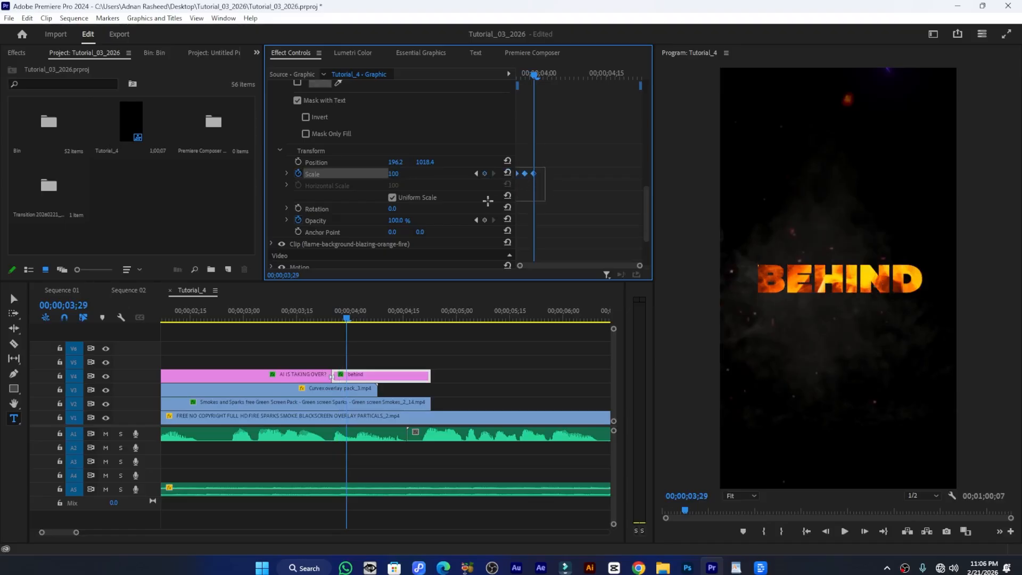
{"action": "right_click", "coordinate": [533, 172]}
{"action": "left_click", "coordinate": [576, 335]}
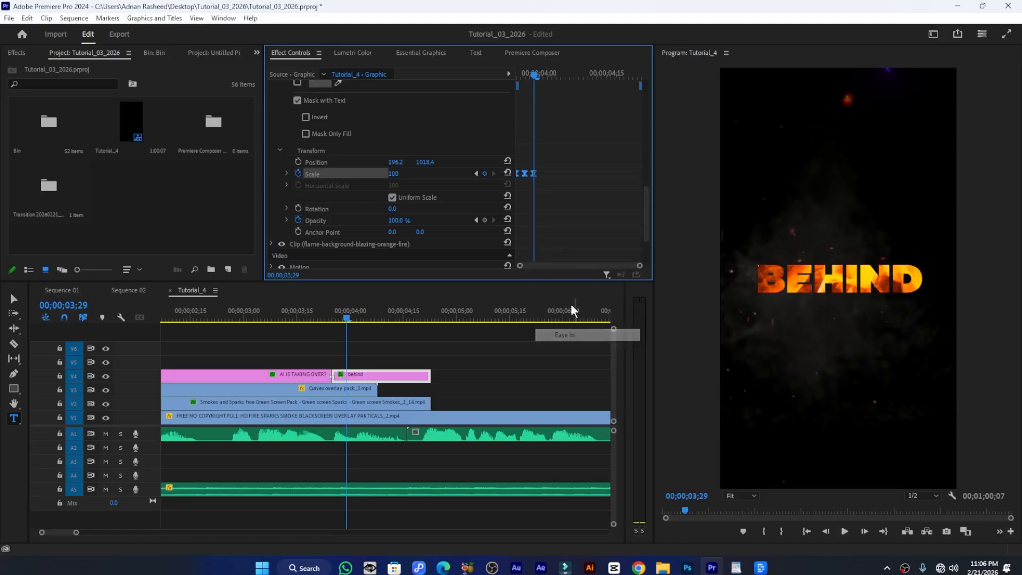
{"action": "right_click", "coordinate": [534, 173]}
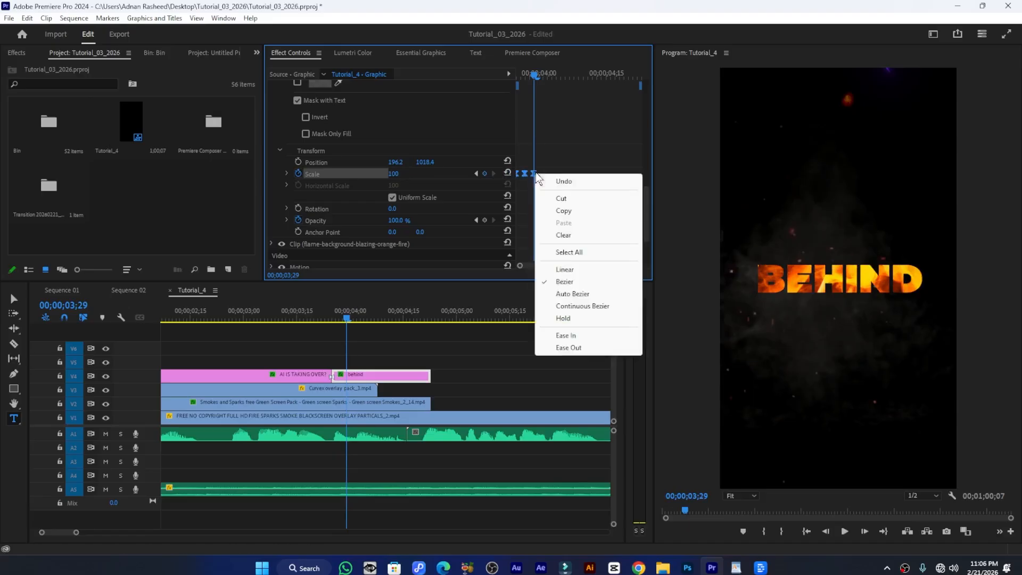
{"action": "left_click", "coordinate": [583, 347]}
Play Tutorial_4 across the cut into BEHIND to check the scale pop, and save the project
{"action": "left_click_drag", "start_coordinate": [532, 68], "coordinate": [504, 74]}
{"action": "left_click_drag", "start_coordinate": [335, 319], "coordinate": [311, 314]}
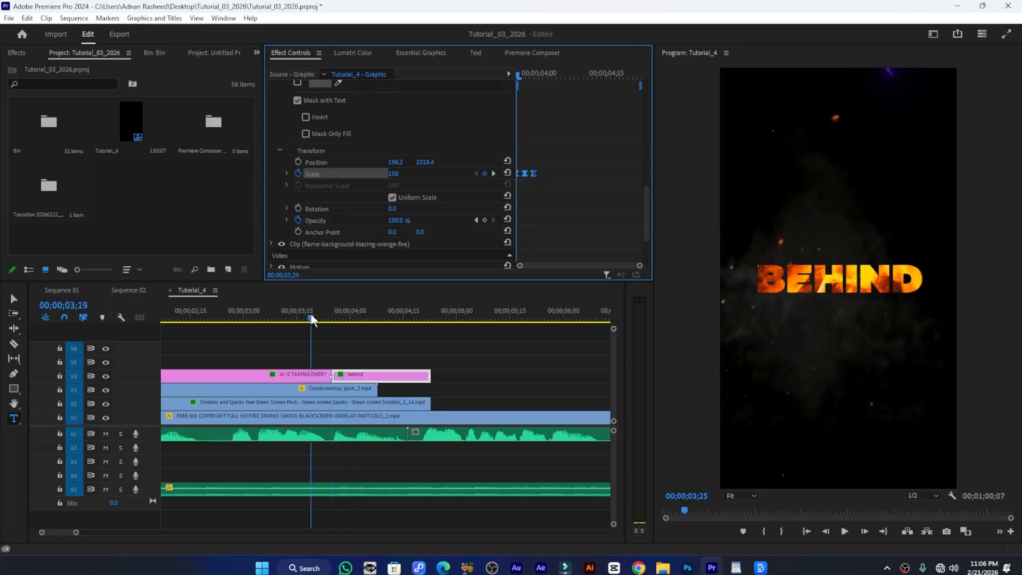
{"action": "key", "text": "space"}
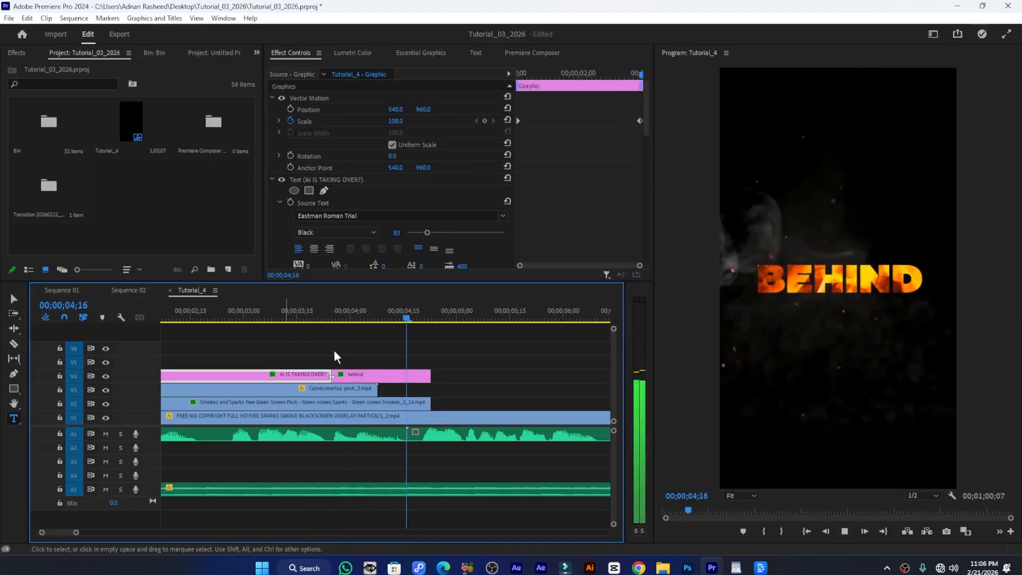
{"action": "key", "text": "space"}
{"action": "key", "text": "ctrl+s"}
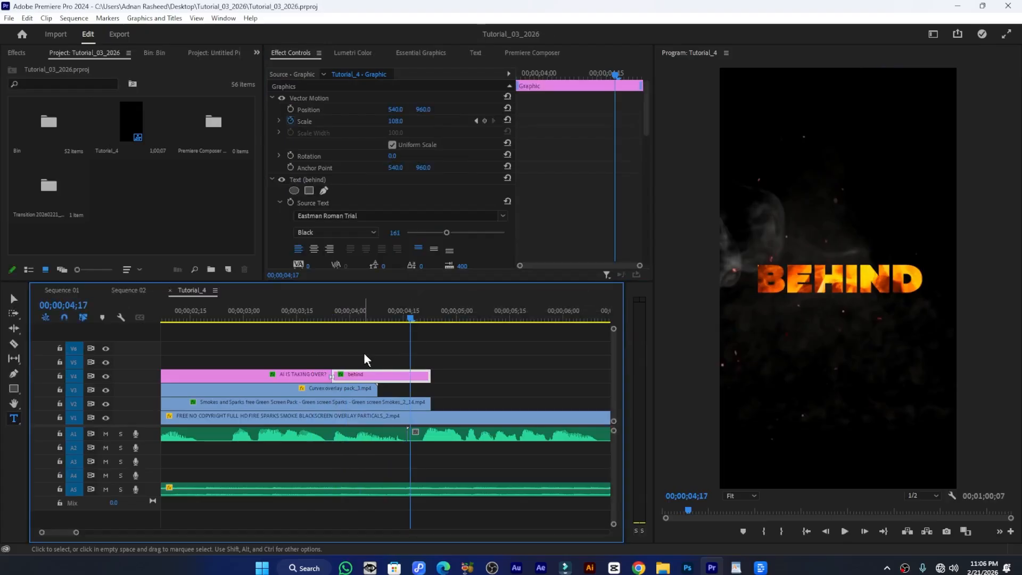
Play Tutorial_4 from the beginning through the BEHIND title
{"action": "key", "text": "minus"}
{"action": "key", "text": "minus"}
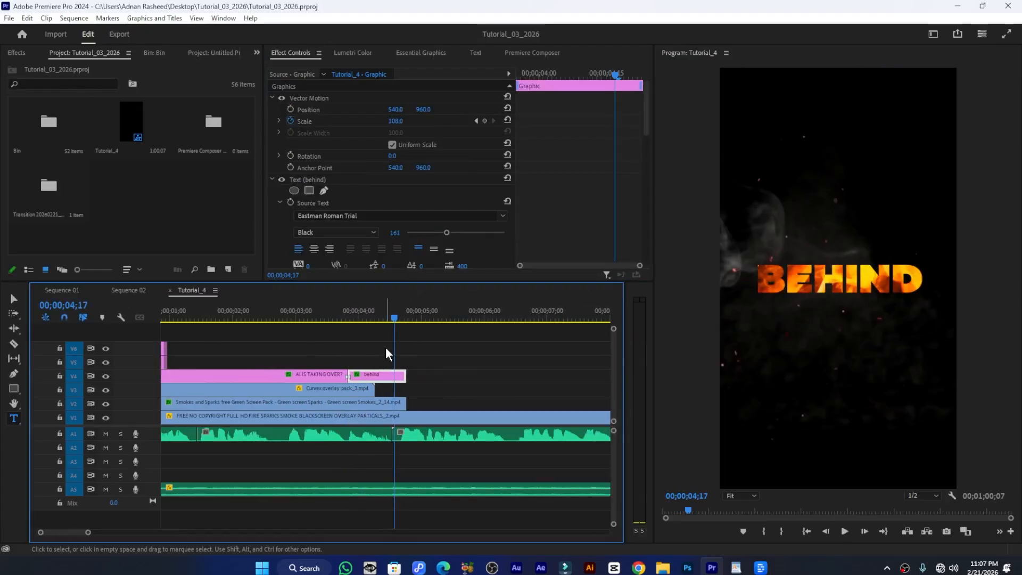
{"action": "scroll", "coordinate": [411, 345], "scroll_direction": "down", "scroll_amount": 4}
{"action": "left_click_drag", "start_coordinate": [330, 316], "coordinate": [275, 318]}
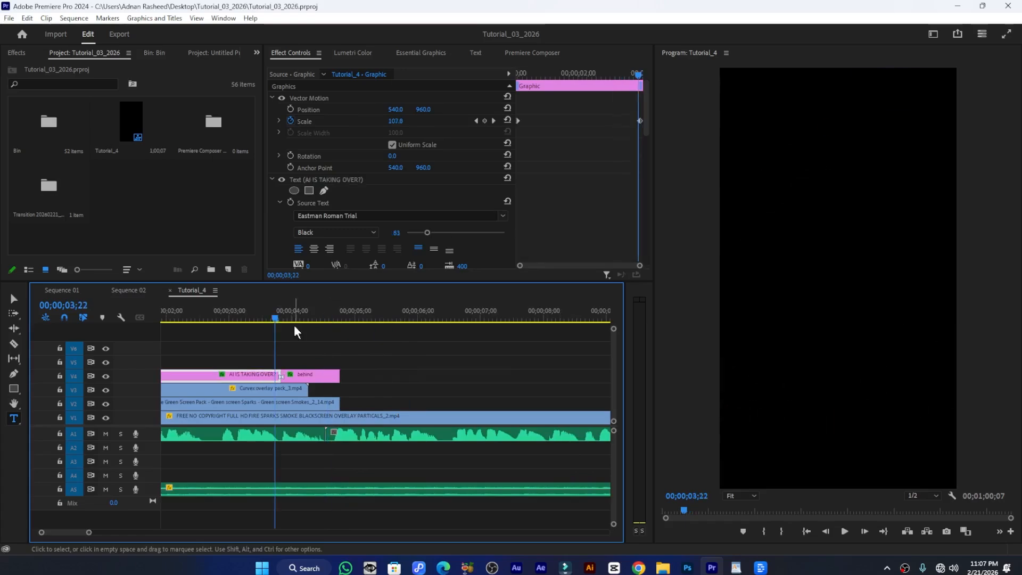
{"action": "key", "text": "ctrl+a"}
{"action": "key", "text": "Home"}
{"action": "key", "text": "space"}
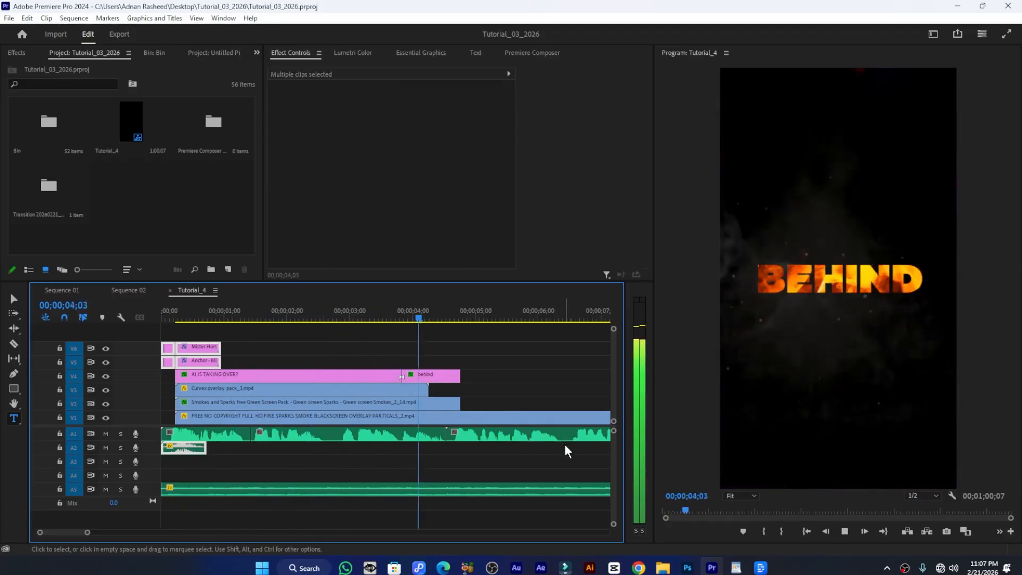
{"action": "key", "text": "space"}
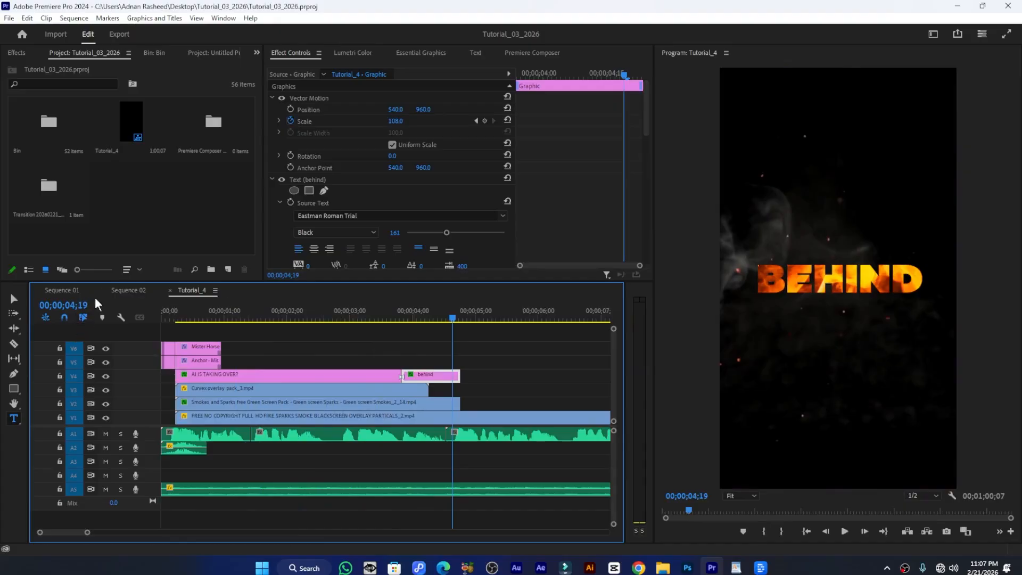
Play the opening of Sequence 01 to review the sound effects under the AI IS TAKING OVER? title
{"action": "left_click", "coordinate": [125, 291]}
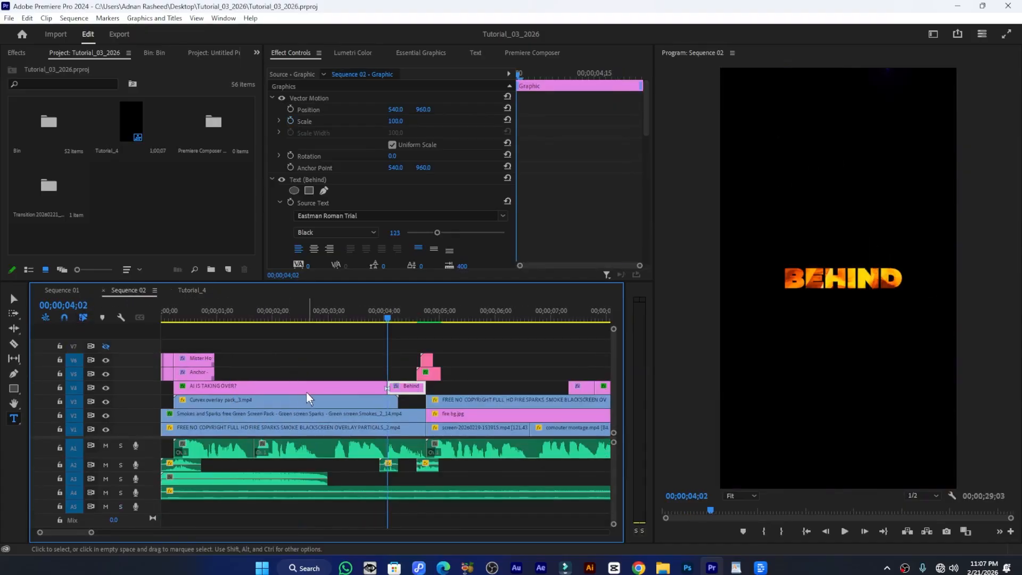
{"action": "left_click", "coordinate": [59, 290]}
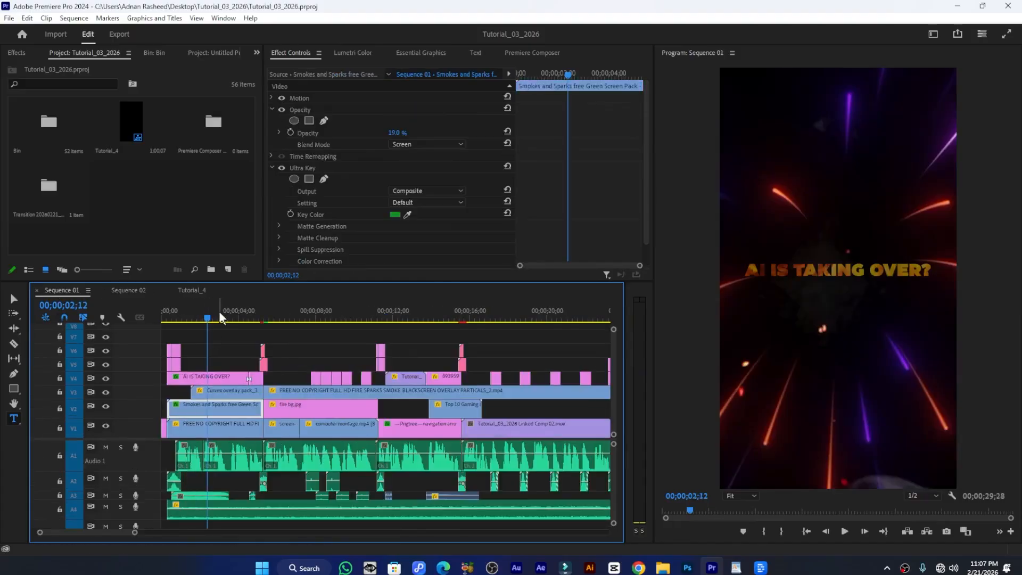
{"action": "left_click_drag", "start_coordinate": [204, 317], "coordinate": [171, 322]}
{"action": "key", "text": "space"}
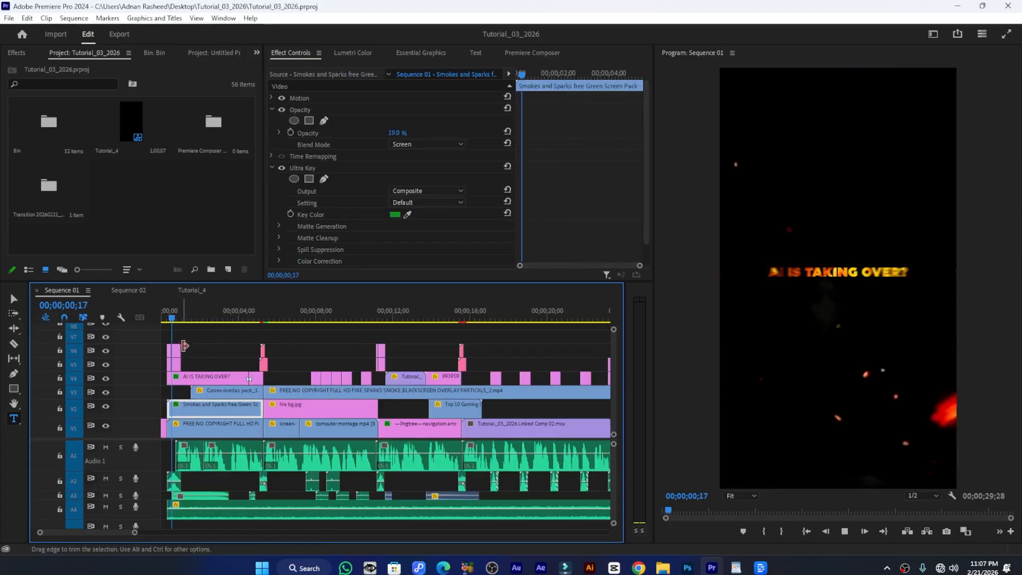
{"action": "key", "text": "space"}
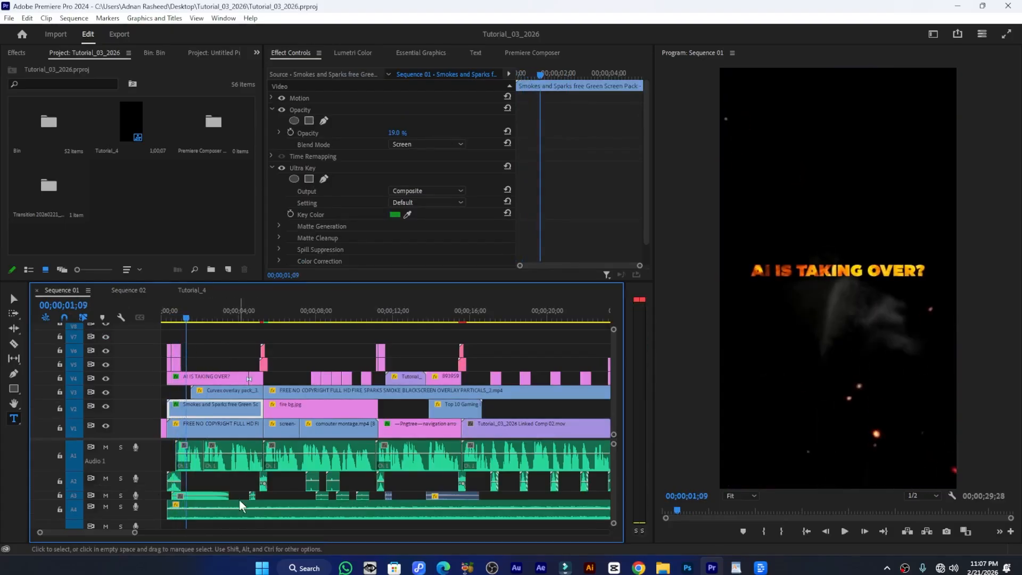
Copy the Sub Bass Drop sound from Sequence 01 to A3 in Tutorial_4, aligned with the start of AI IS TAKING OVER?, and save
{"action": "left_click", "coordinate": [206, 496]}
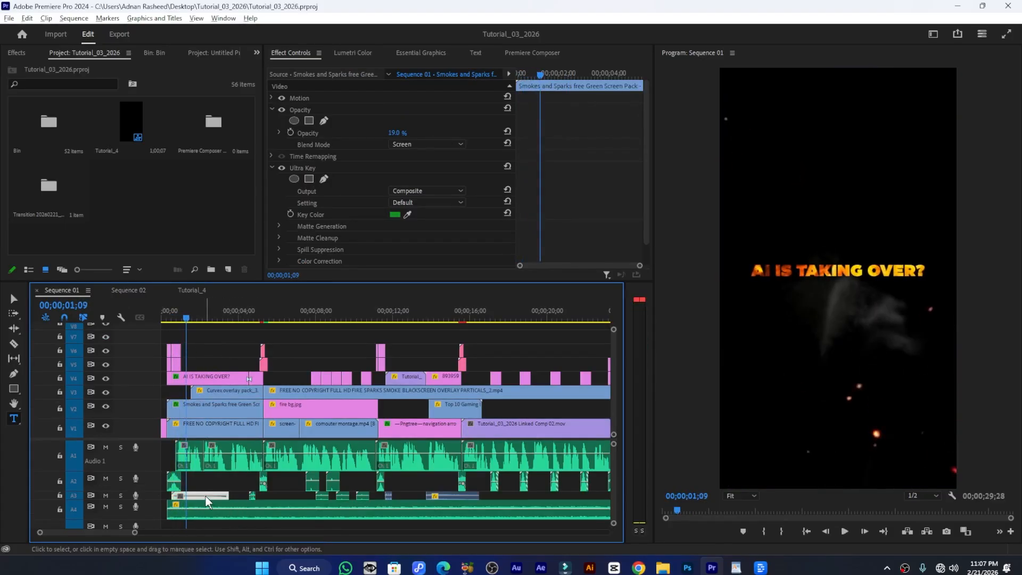
{"action": "left_click_drag", "start_coordinate": [202, 301], "coordinate": [254, 465]}
{"action": "mouse_move", "coordinate": [180, 465]}
{"action": "left_mouse_down"}
{"action": "mouse_move", "coordinate": [223, 462]}
{"action": "mouse_move", "coordinate": [194, 462]}
{"action": "left_mouse_up"}
{"action": "scroll", "coordinate": [169, 463], "scroll_direction": "up", "scroll_amount": 2}
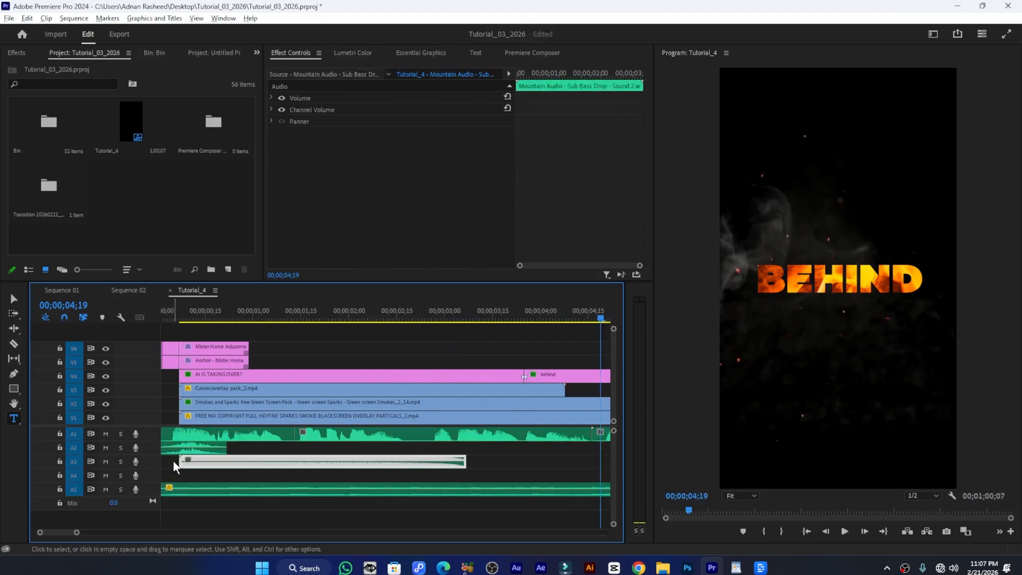
{"action": "scroll", "coordinate": [174, 462], "scroll_direction": "up", "scroll_amount": 2}
{"action": "scroll", "coordinate": [150, 465], "scroll_direction": "up", "scroll_amount": 1}
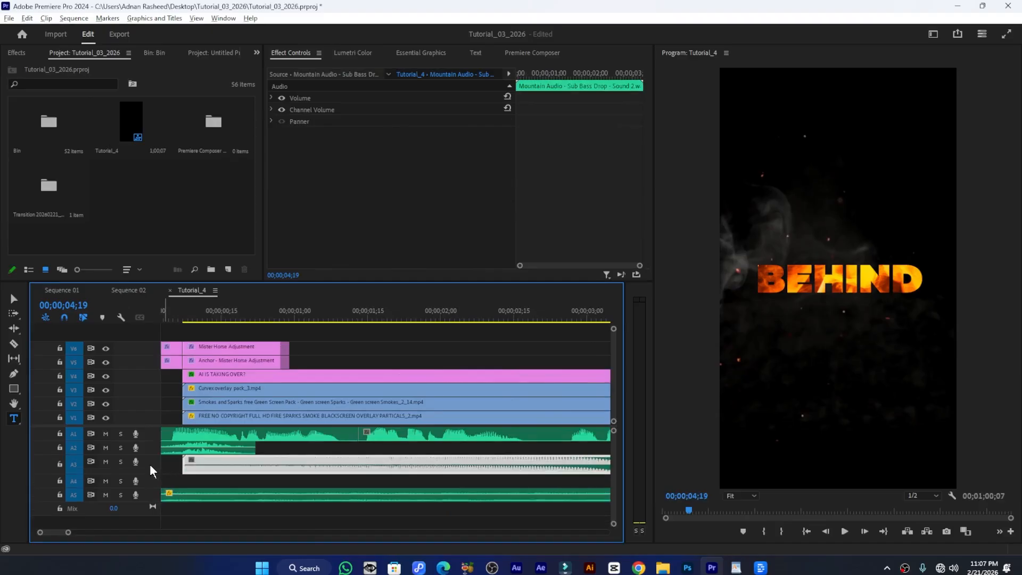
{"action": "scroll", "coordinate": [149, 464], "scroll_direction": "up", "scroll_amount": 1}
{"action": "key", "text": "ctrl+s"}
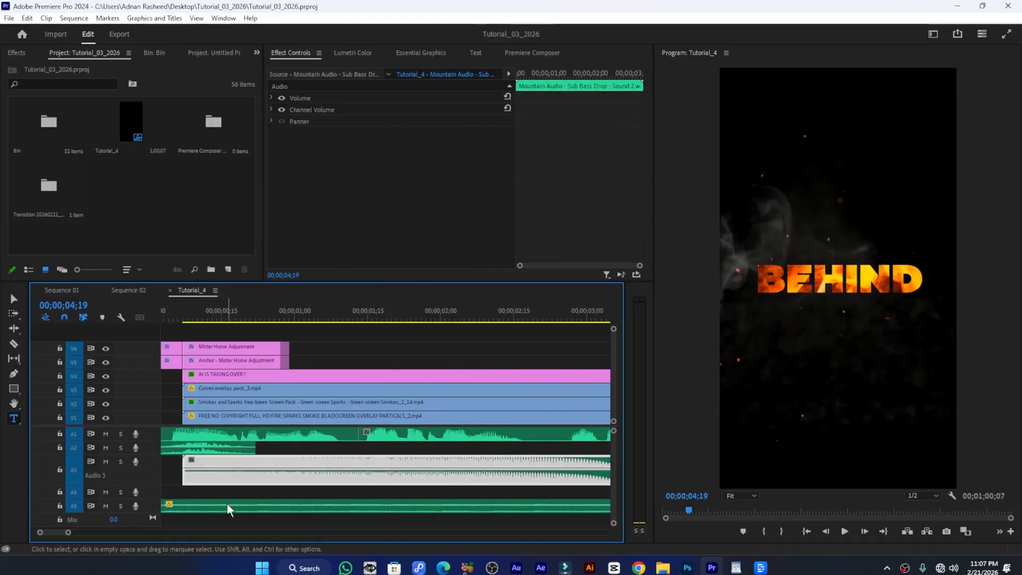
{"action": "scroll", "coordinate": [218, 472], "scroll_direction": "down", "scroll_amount": 1}
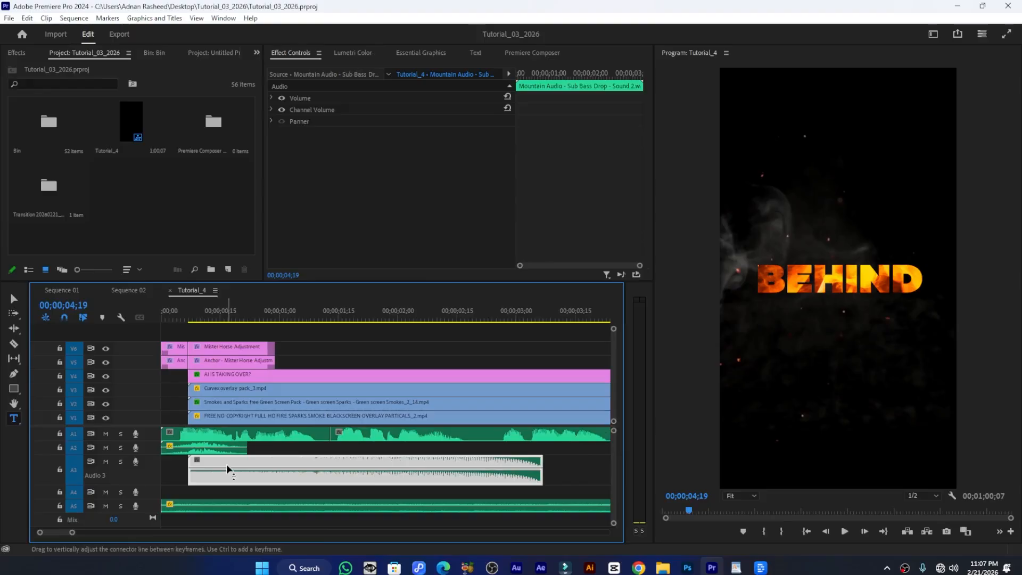
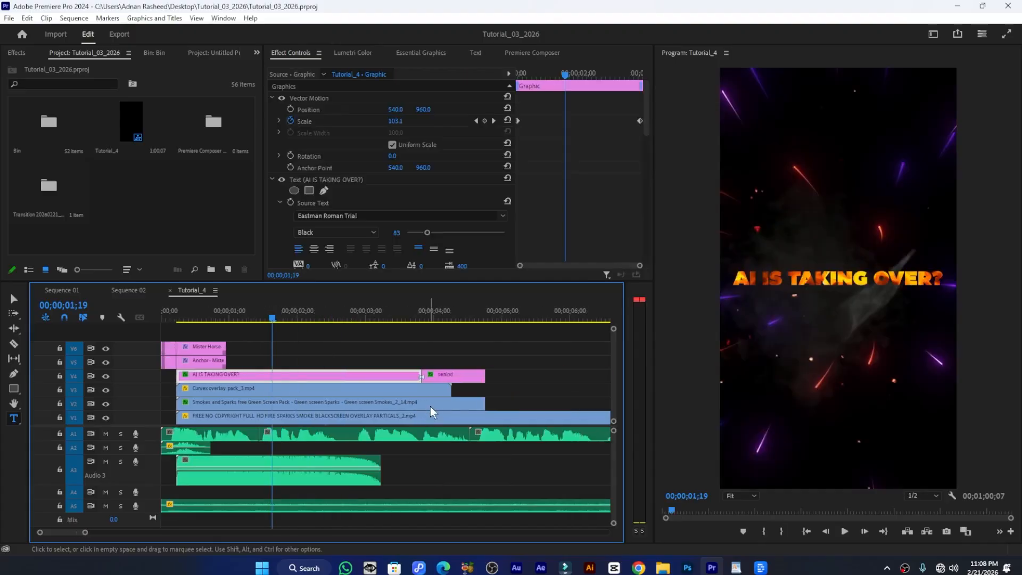
Play Sequence 02 across the cut from AI IS TAKING OVER? to BEHIND, and select the camera-shutter sound on A2
{"action": "scroll", "coordinate": [430, 407], "scroll_direction": "right", "scroll_amount": 3}
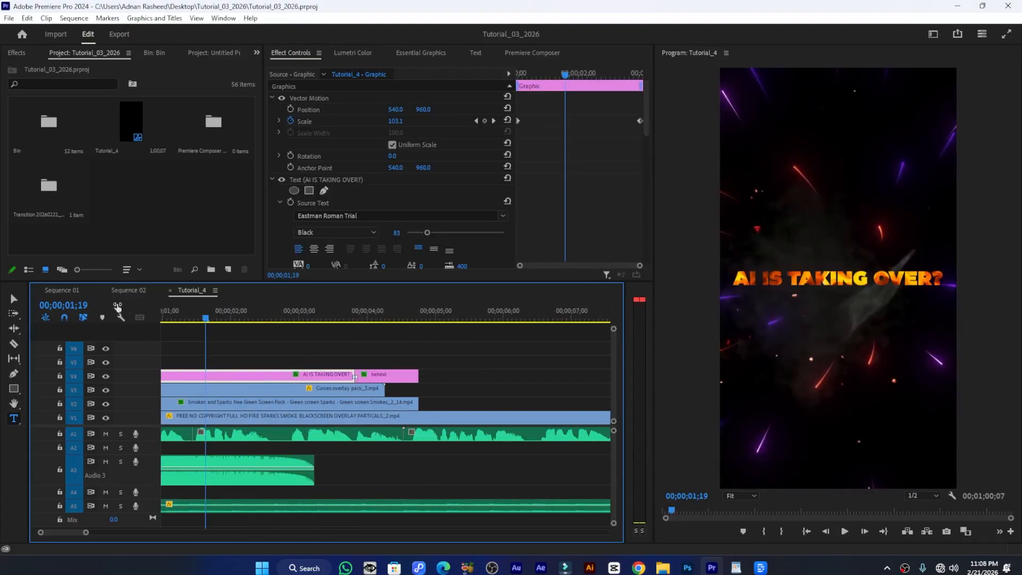
{"action": "left_click", "coordinate": [132, 289]}
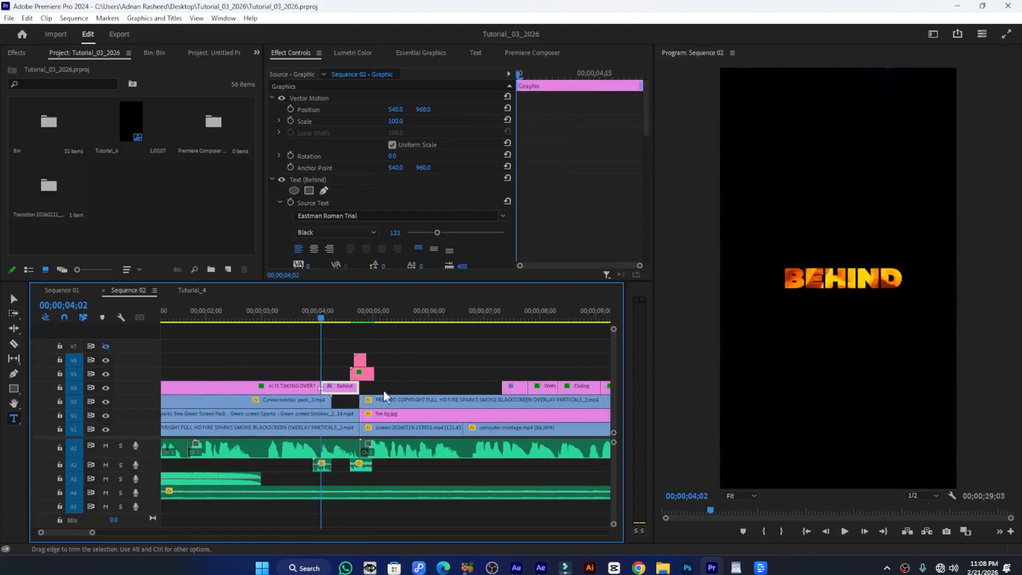
{"action": "scroll", "coordinate": [321, 431], "scroll_direction": "up", "scroll_amount": 4}
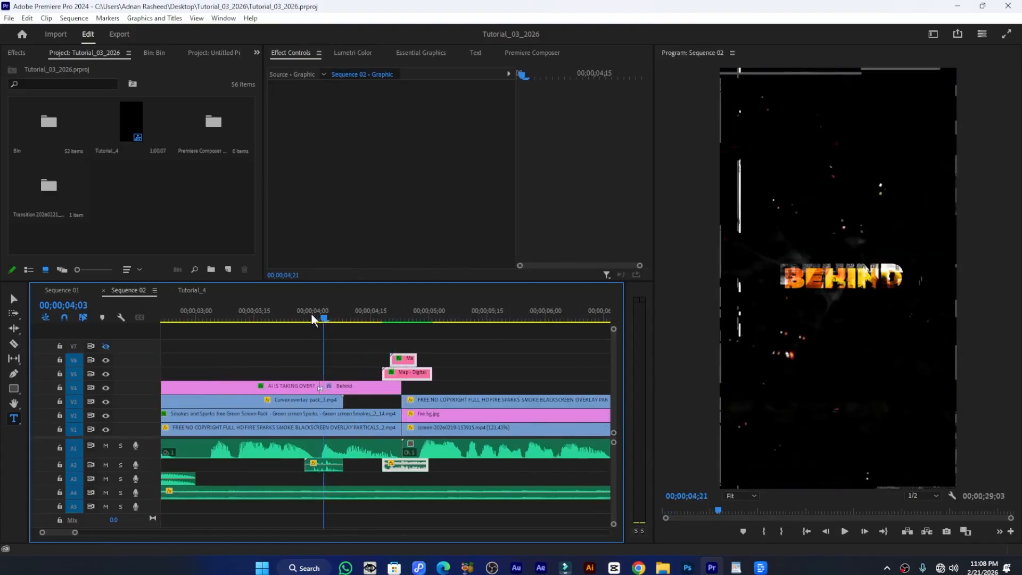
{"action": "left_click", "coordinate": [302, 314]}
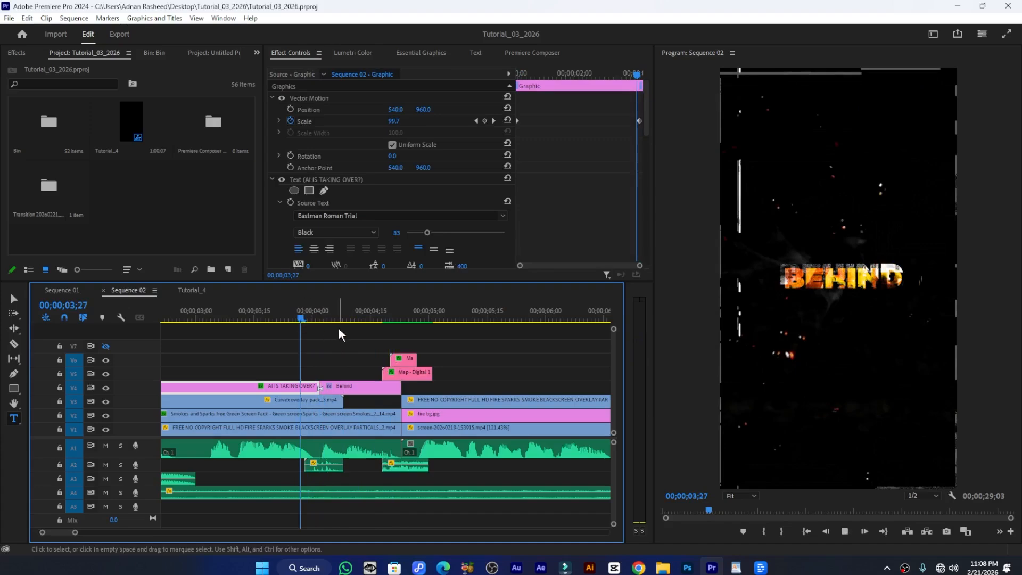
{"action": "key", "text": "space"}
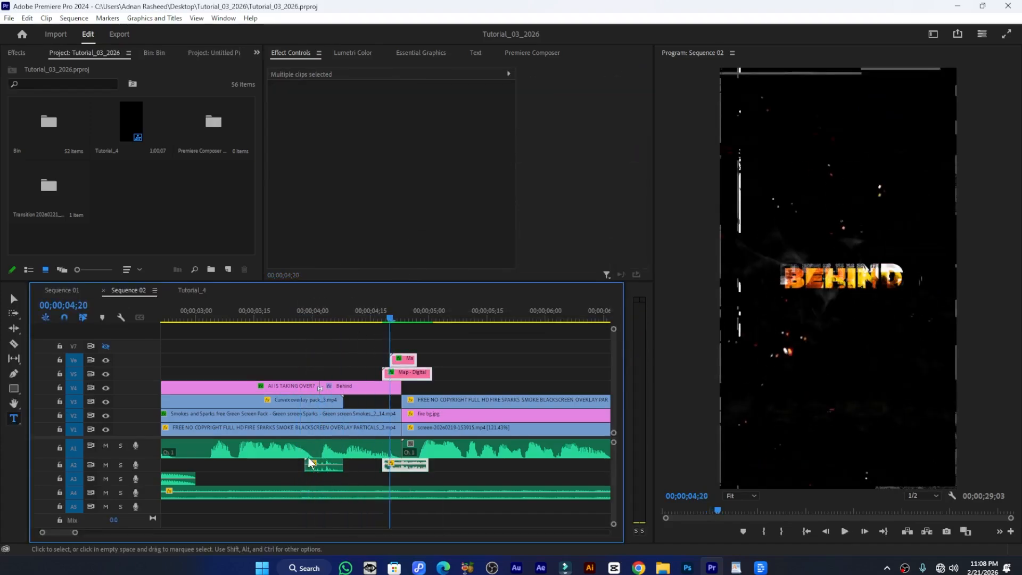
{"action": "left_click", "coordinate": [302, 314]}
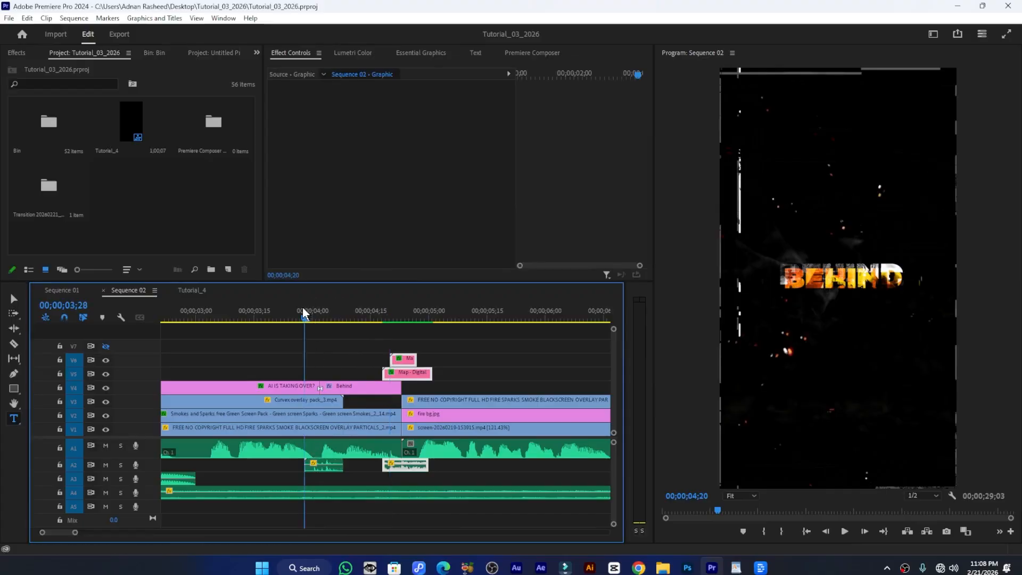
{"action": "left_click", "coordinate": [329, 466]}
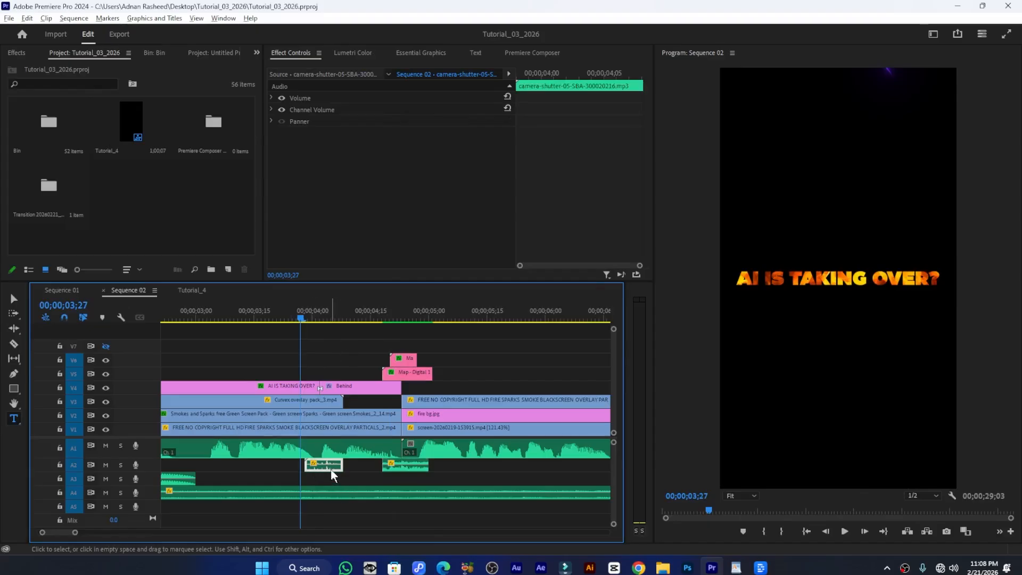
Copy the camera-shutter sound from Sequence 02 to A2 in Tutorial_4 at the start of the BEHIND title, and play it back
{"action": "left_click_drag", "start_coordinate": [331, 468], "coordinate": [362, 456]}
{"action": "left_click", "coordinate": [341, 312]}
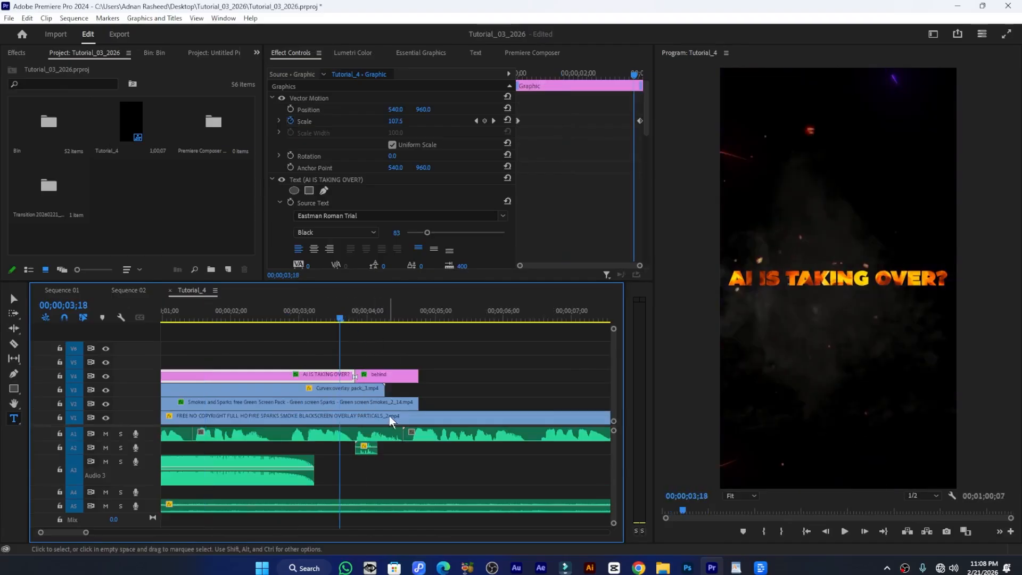
{"action": "key", "text": "space"}
{"action": "key", "text": "space"}
{"action": "left_click", "coordinate": [322, 313]}
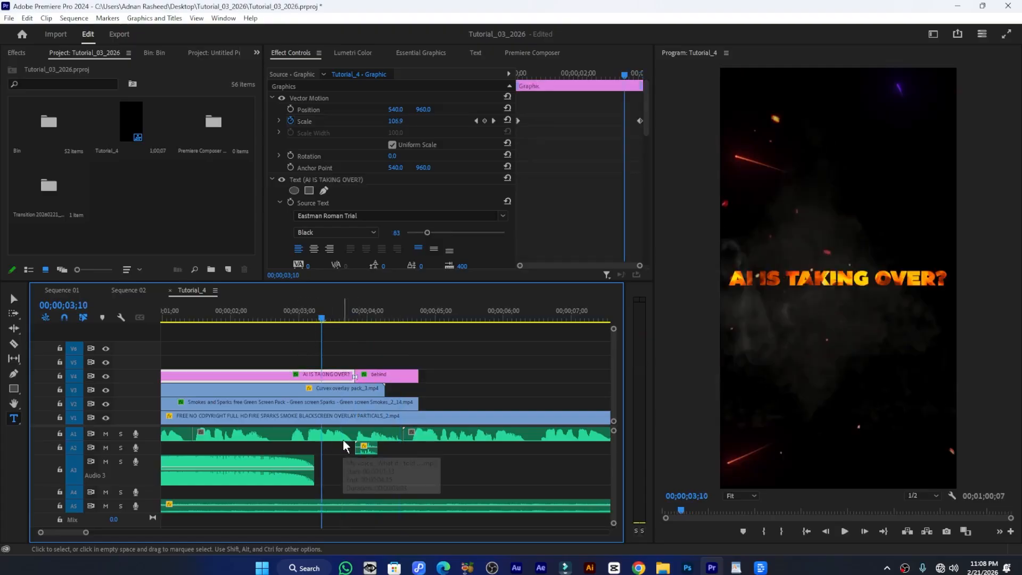
{"action": "scroll", "coordinate": [383, 416], "scroll_direction": "up", "scroll_amount": 5}
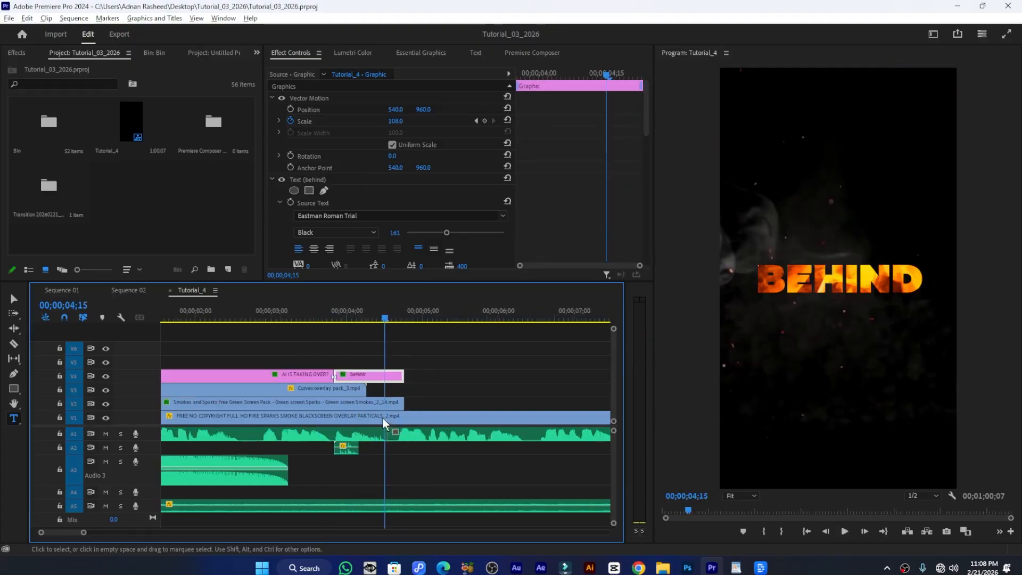
Trim the ends of the BEHIND title and the smoke overlay to 00;00;04;16, and save the project
{"action": "left_click", "coordinate": [390, 317]}
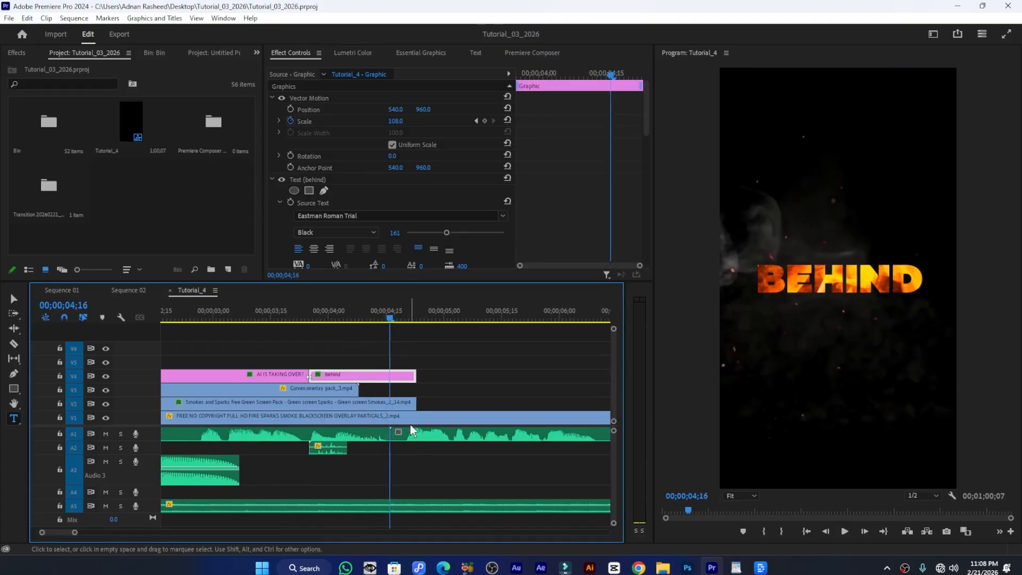
{"action": "left_click_drag", "start_coordinate": [416, 403], "coordinate": [390, 377]}
{"action": "key", "text": "minus"}
{"action": "key", "text": "ctrl+s"}
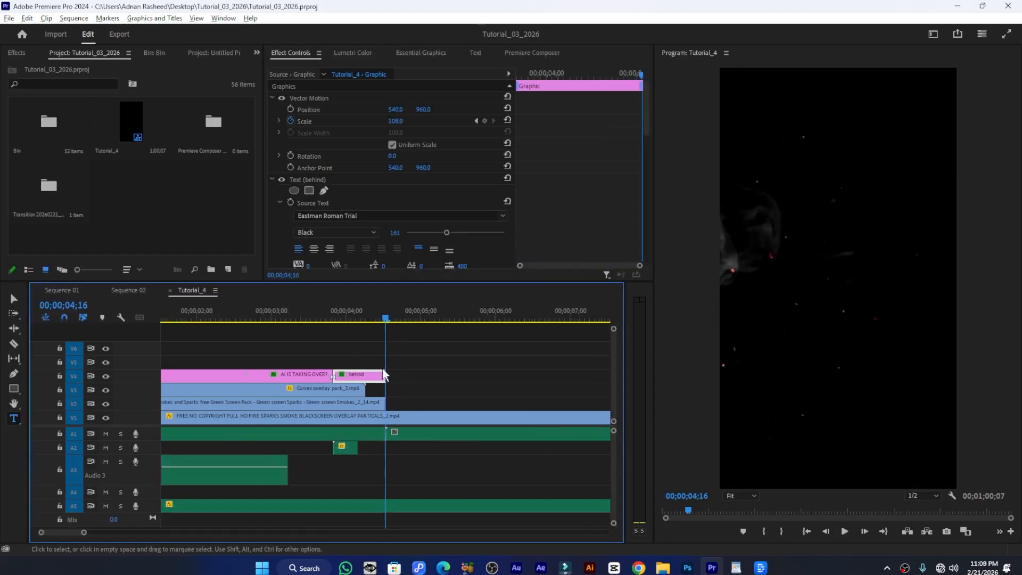
{"action": "key", "text": "minus"}
{"action": "key", "text": "minus"}
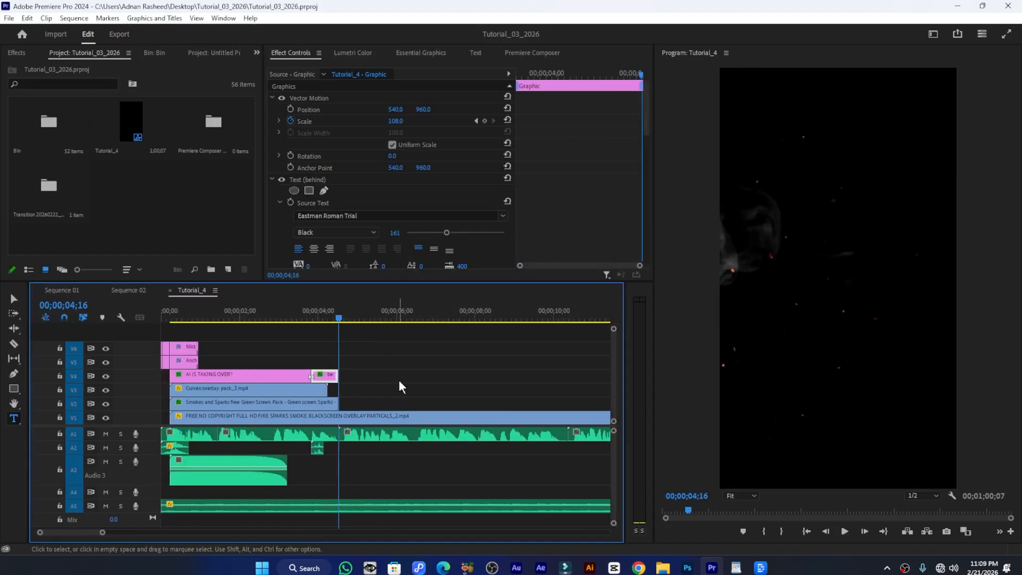
Play Tutorial_4 from the end of the BEHIND title to about 00;00;06;11
{"action": "scroll", "coordinate": [398, 379], "scroll_direction": "down", "scroll_amount": 2}
{"action": "key", "text": "space"}
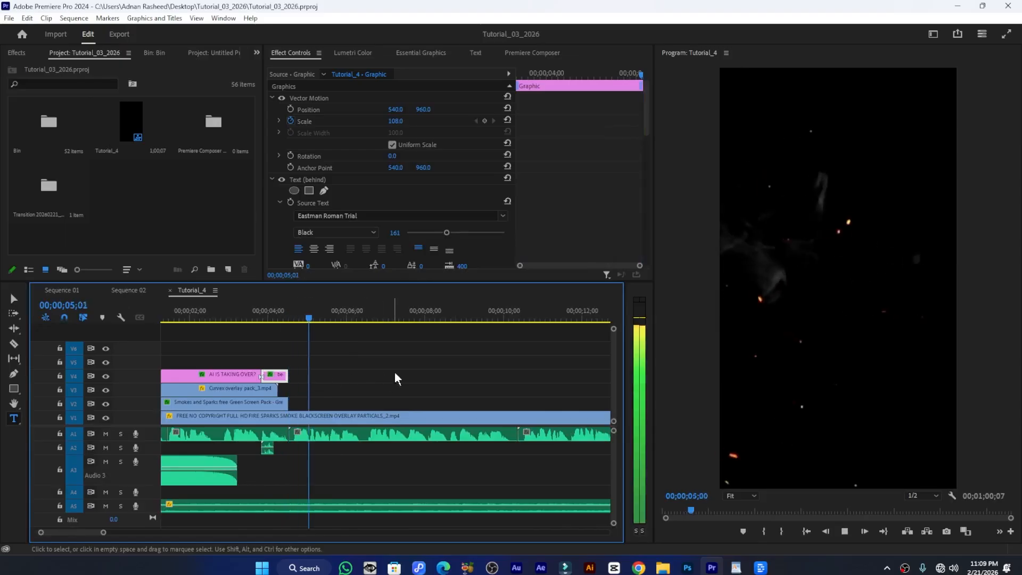
{"action": "left_click", "coordinate": [377, 416]}
{"action": "key", "text": "space"}
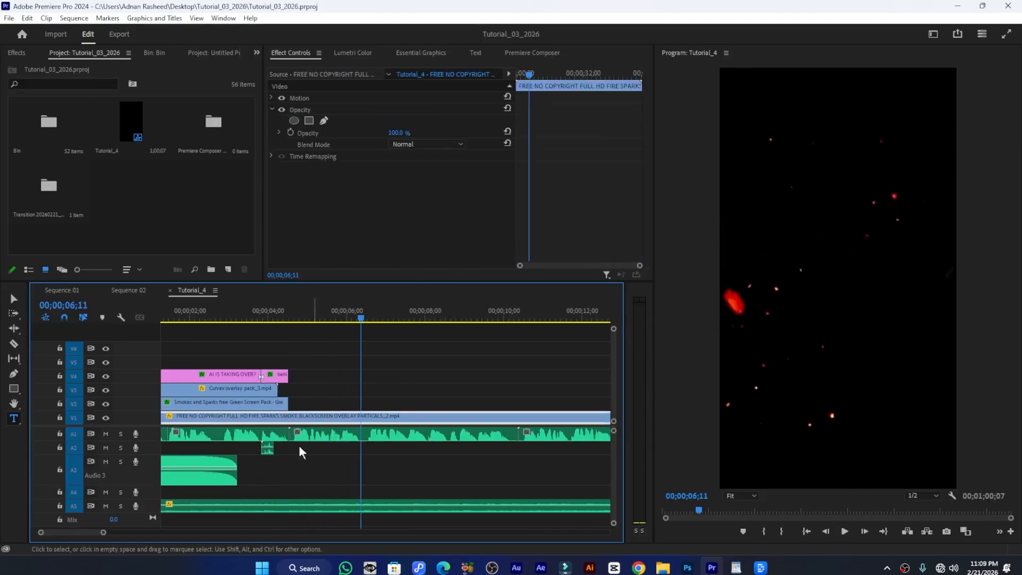
Play Sequence 02 after the BEHIND title to review its screen recording, fire bg.jpg and sparks overlay layers
{"action": "left_click", "coordinate": [120, 289]}
{"action": "scroll", "coordinate": [406, 410], "scroll_direction": "down", "scroll_amount": 3}
{"action": "scroll", "coordinate": [404, 412], "scroll_direction": "down", "scroll_amount": 2}
{"action": "left_click", "coordinate": [229, 374]}
{"action": "left_click_drag", "start_coordinate": [239, 313], "coordinate": [312, 323]}
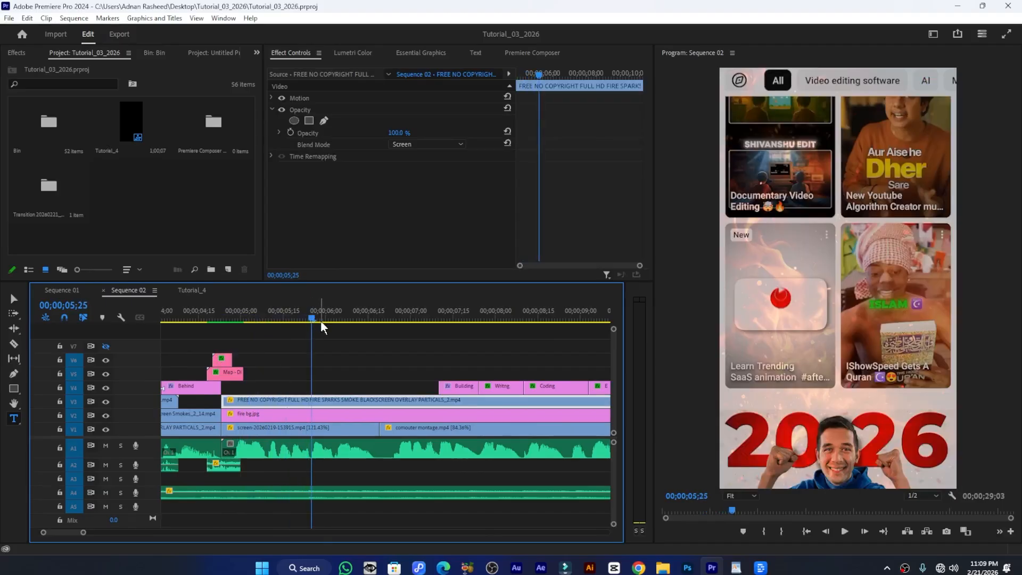
{"action": "left_click_drag", "start_coordinate": [310, 318], "coordinate": [237, 318]}
{"action": "key", "text": "space"}
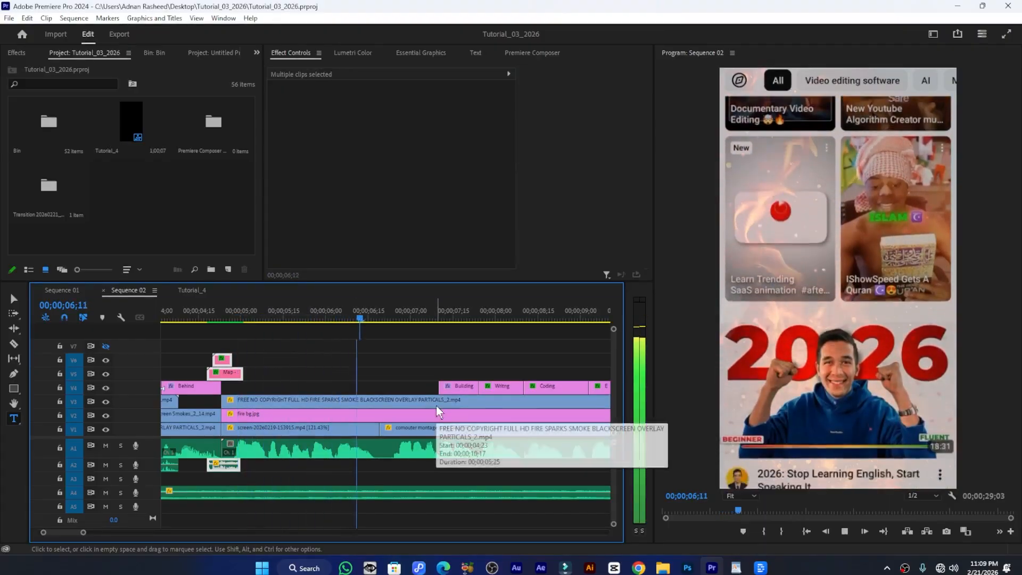
{"action": "left_click", "coordinate": [435, 405]}
{"action": "left_click", "coordinate": [307, 313]}
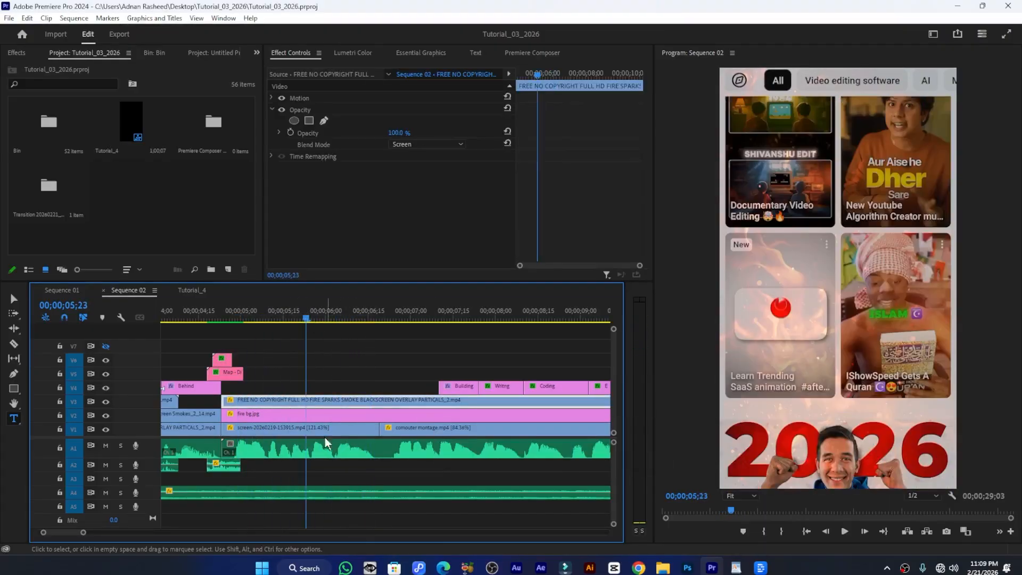
Copy the screen recording and fire bg.jpg from Sequence 02 to V2 and V3 in Tutorial_4, starting where the BEHIND title ends
{"action": "left_click", "coordinate": [324, 426]}
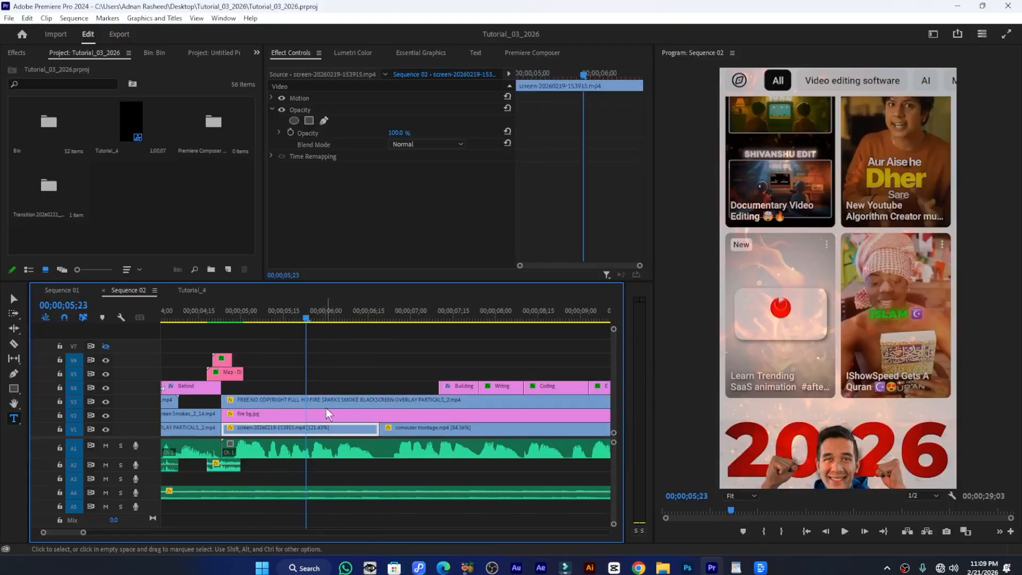
{"action": "left_click_drag", "start_coordinate": [293, 428], "coordinate": [324, 402]}
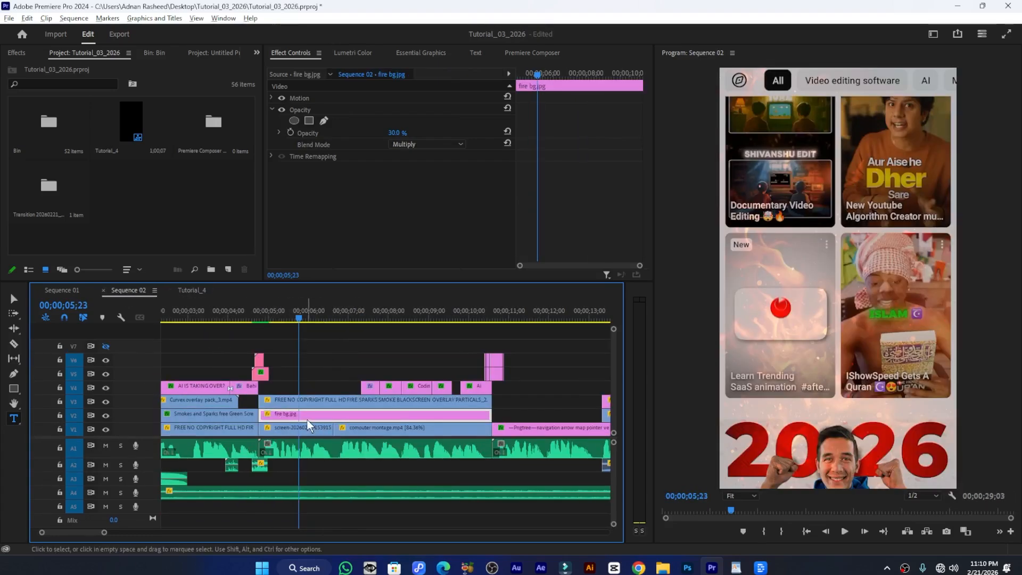
{"action": "left_click_drag", "start_coordinate": [313, 413], "coordinate": [343, 392]}
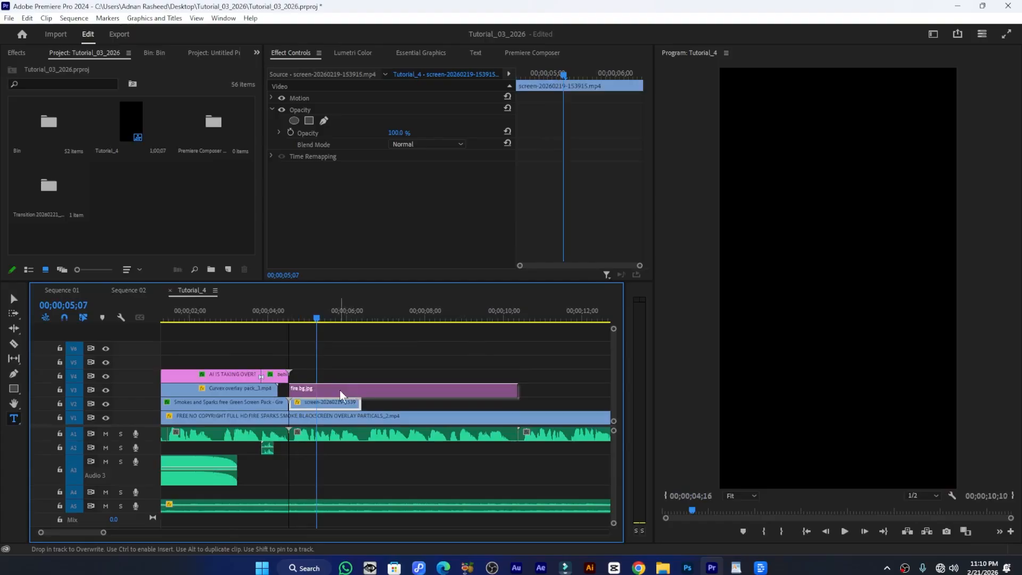
{"action": "left_click", "coordinate": [343, 389]}
{"action": "left_click", "coordinate": [343, 404]}
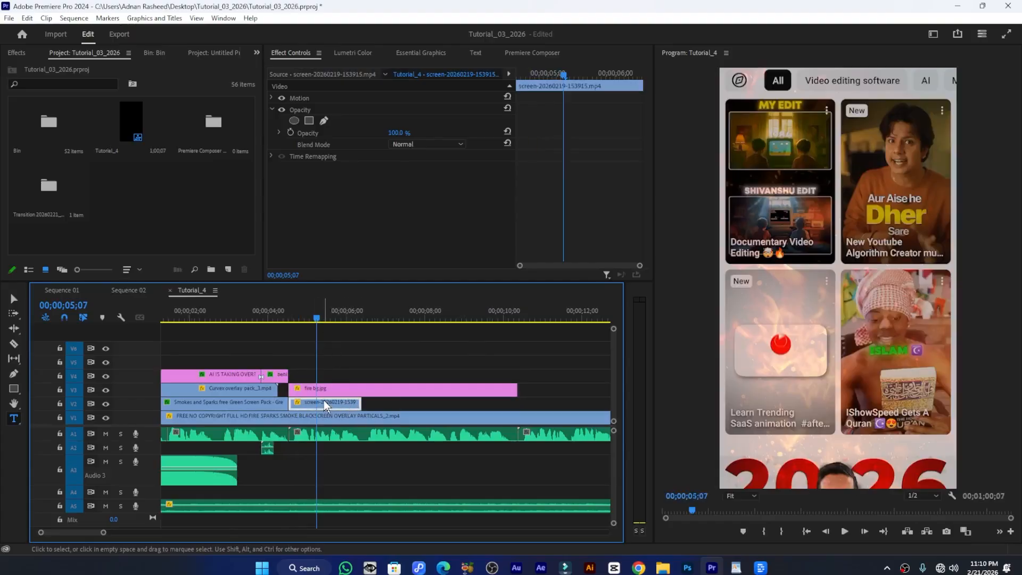
Disable the screen recording clip on V2 and set fire bg.jpg to Normal blend mode at 100% opacity
{"action": "key", "text": "shift+e"}
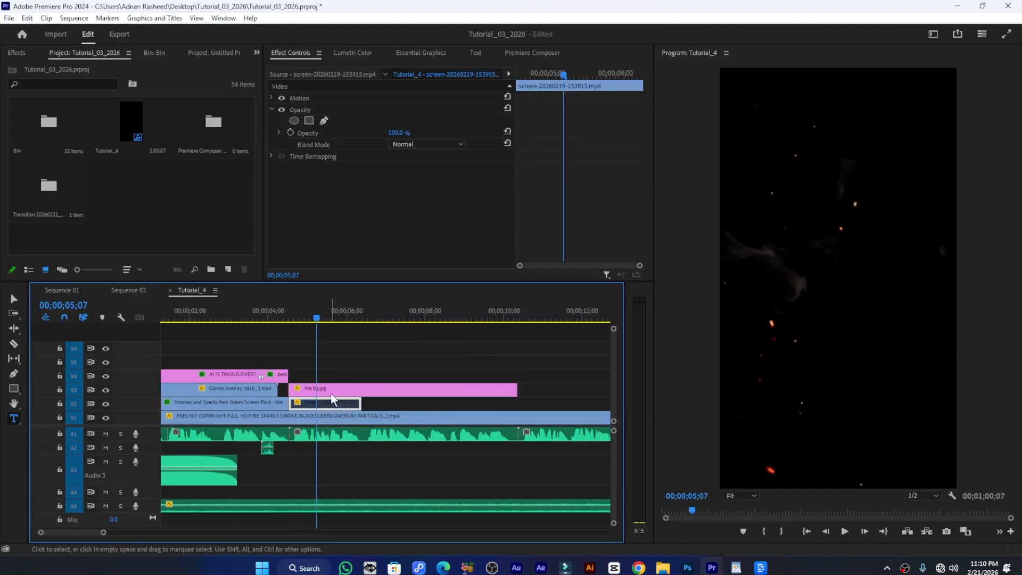
{"action": "left_click", "coordinate": [330, 392]}
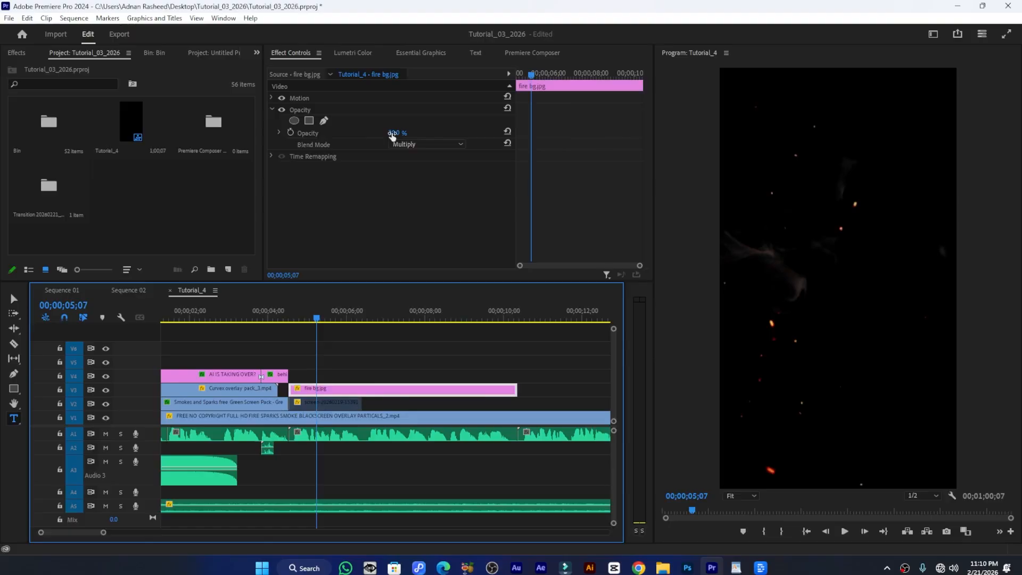
{"action": "left_click", "coordinate": [420, 143]}
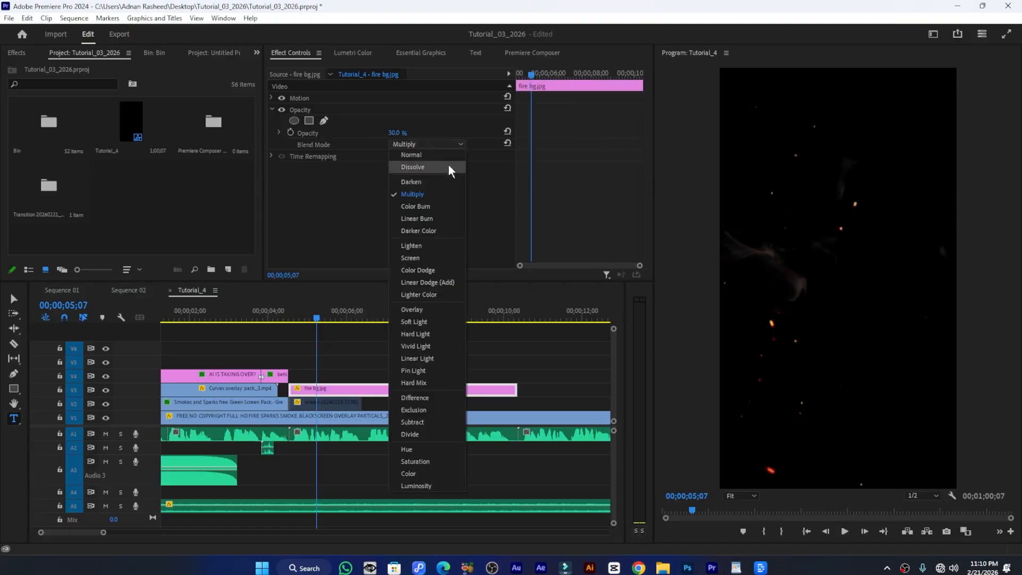
{"action": "left_click", "coordinate": [420, 154]}
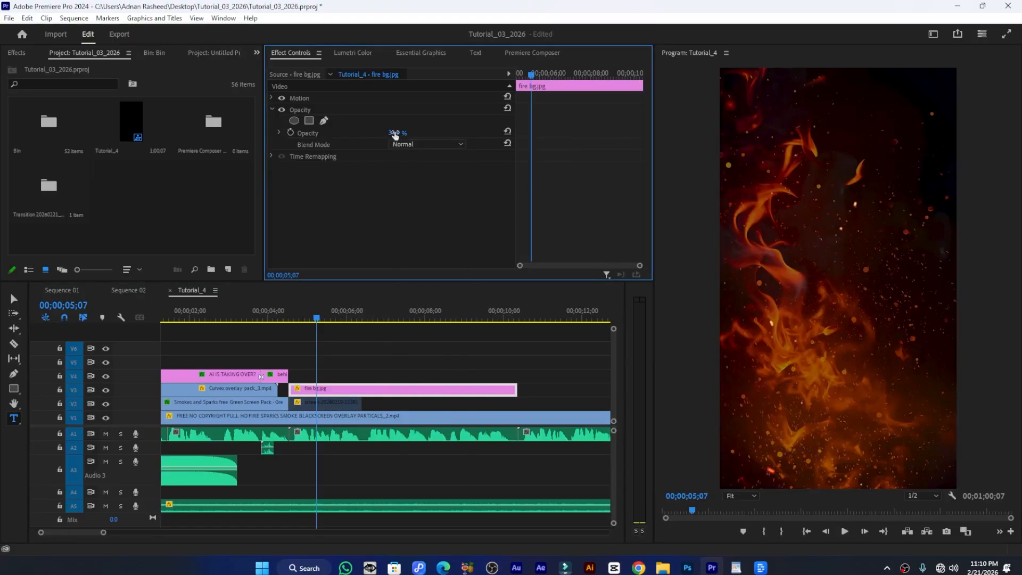
{"action": "left_click_drag", "start_coordinate": [391, 134], "coordinate": [419, 138]}
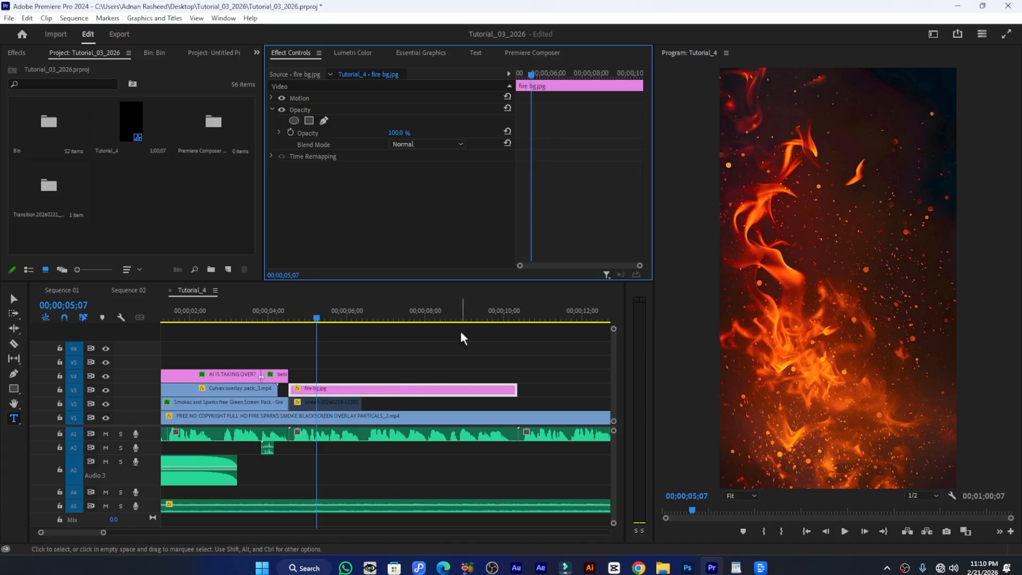
Set fire bg.jpg to Multiply blend mode with 25% opacity, and save the project
{"action": "left_click", "coordinate": [417, 145]}
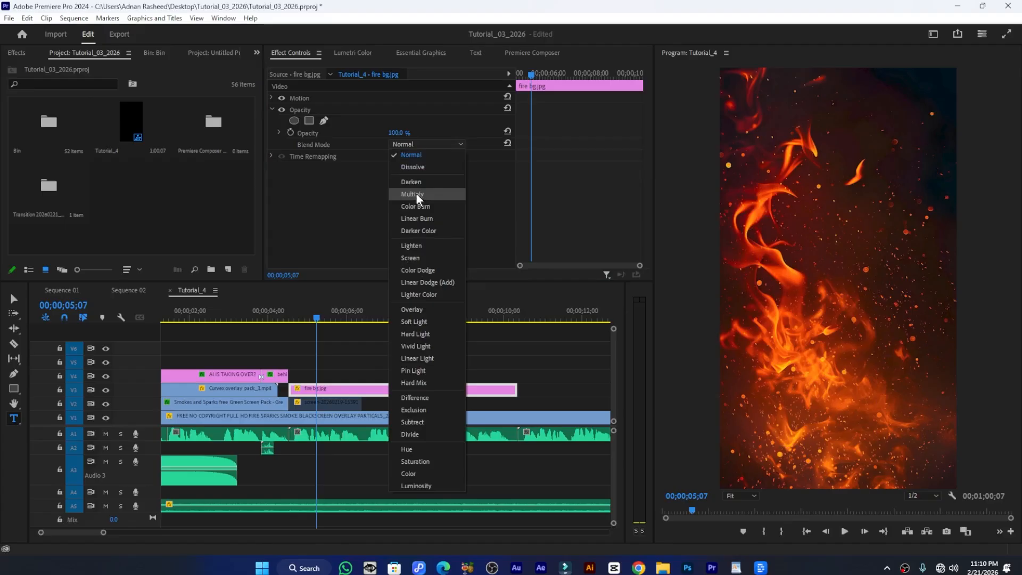
{"action": "left_click", "coordinate": [416, 193]}
{"action": "left_click", "coordinate": [403, 132]}
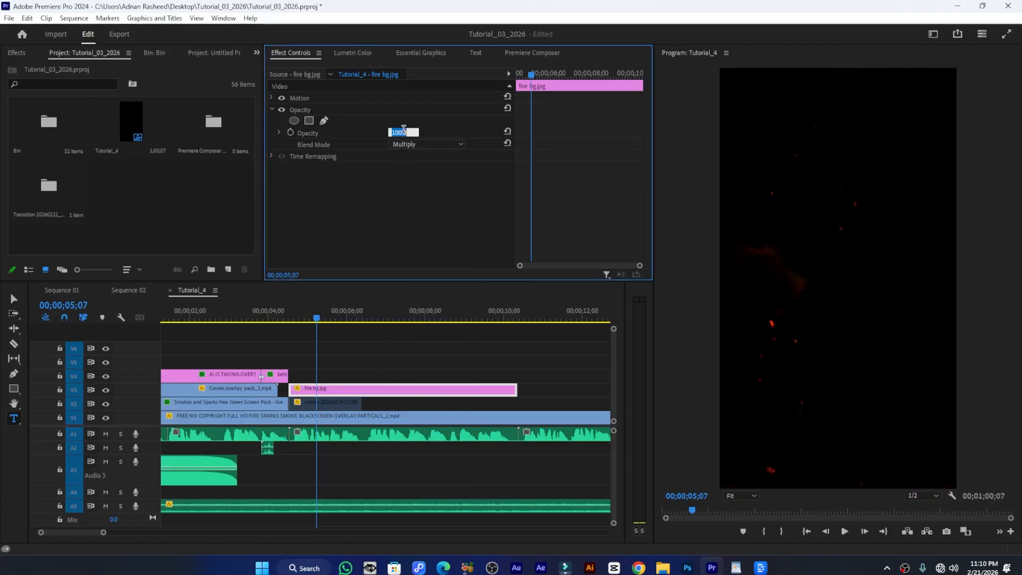
{"action": "type", "text": "25"}
{"action": "key", "text": "Return"}
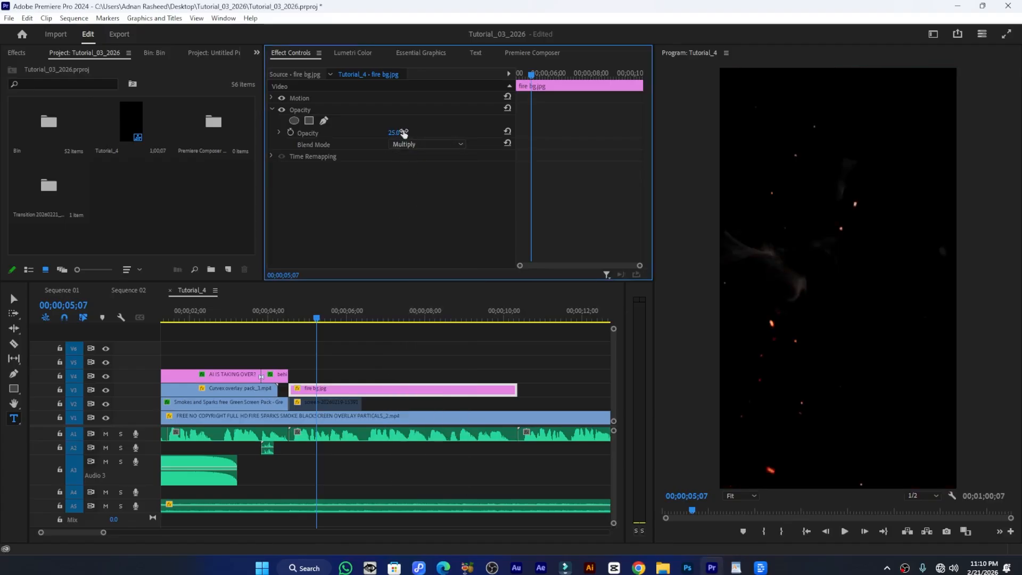
{"action": "key", "text": "ctrl+s"}
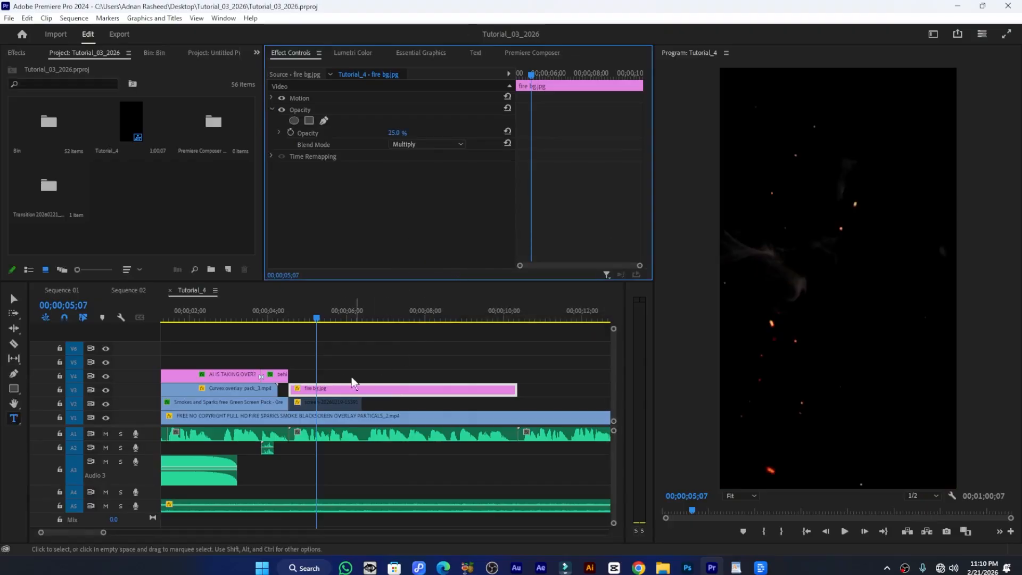
Enable the screen recording clip on V2 again and save the project
{"action": "left_click", "coordinate": [343, 403]}
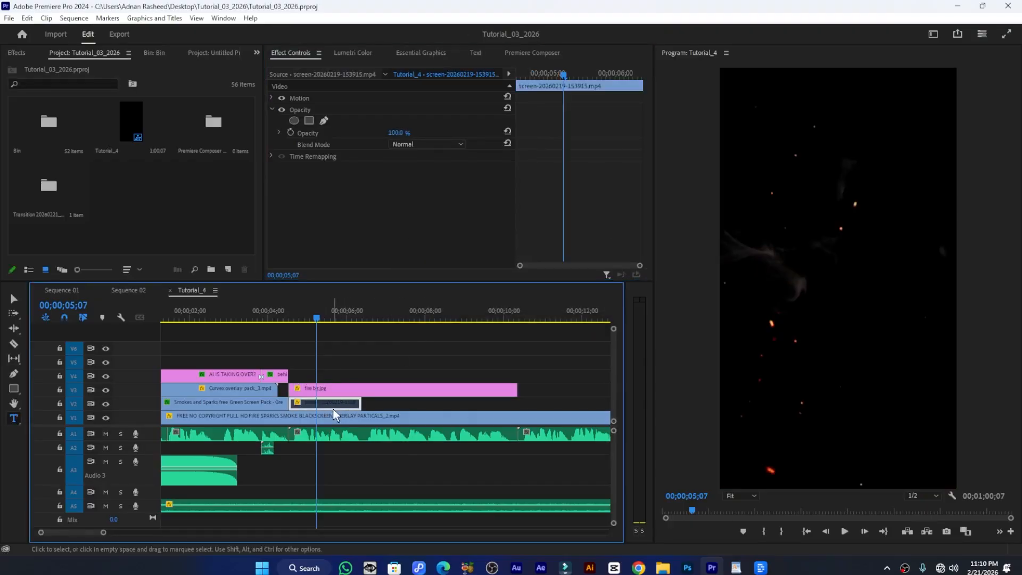
{"action": "key", "text": "shift+e"}
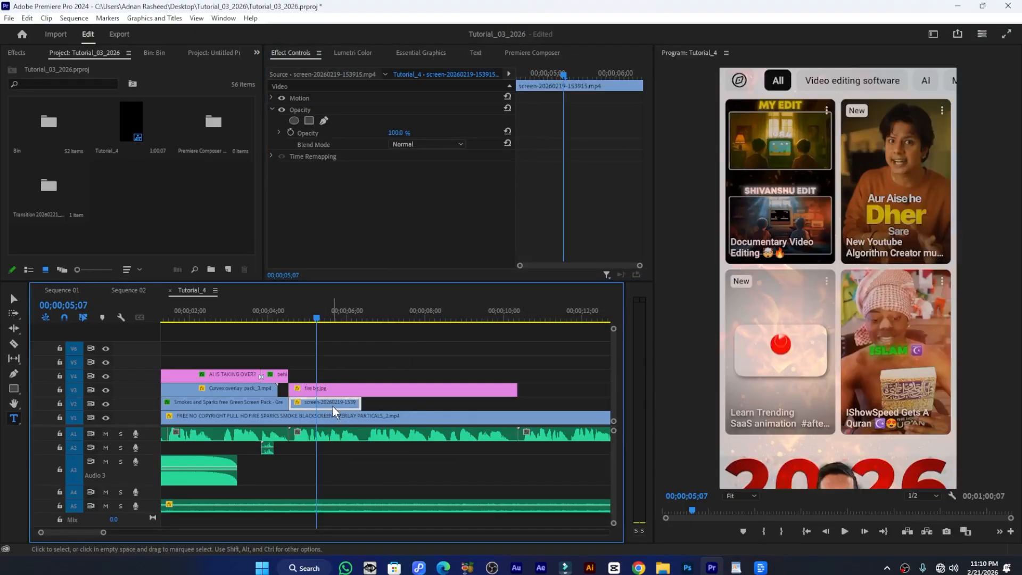
{"action": "right_click", "coordinate": [333, 406]}
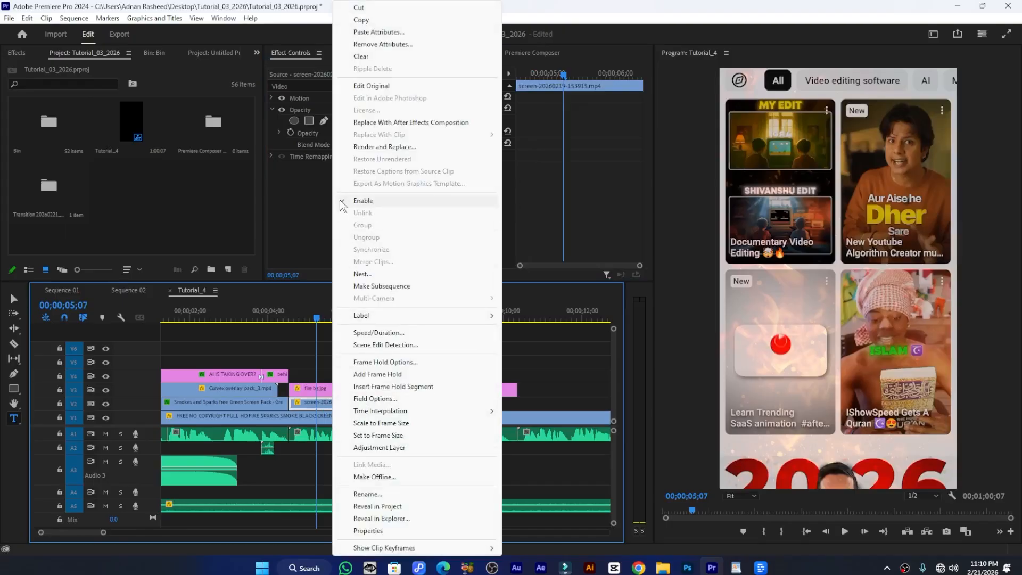
{"action": "left_click", "coordinate": [293, 302]}
{"action": "key", "text": "ctrl+s"}
Copy the fire sparks overlay from Sequence 02 to V4 in Tutorial_4 above fire bg.jpg, save, and play the layered section
{"action": "left_click", "coordinate": [128, 291]}
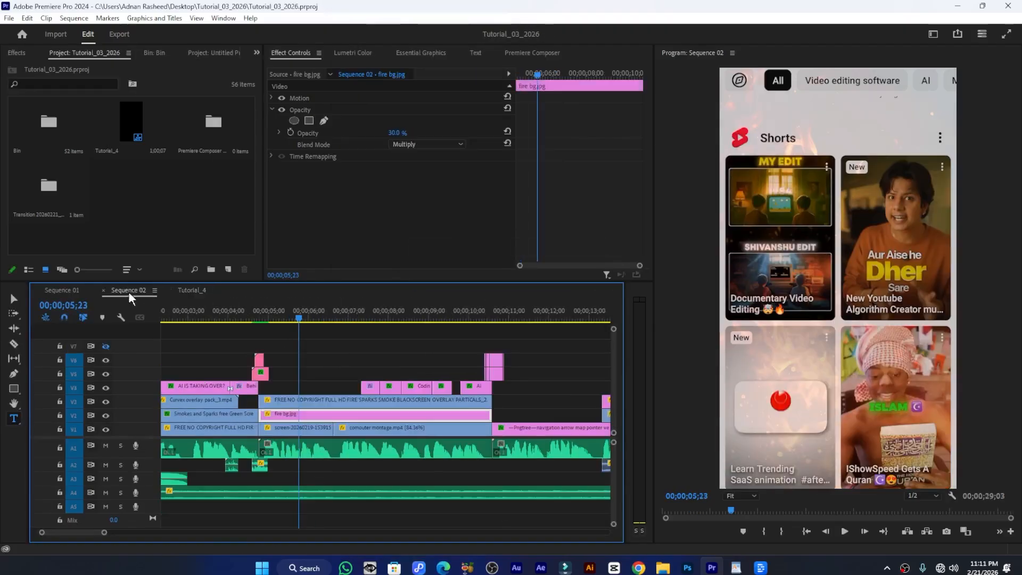
{"action": "left_click", "coordinate": [294, 403]}
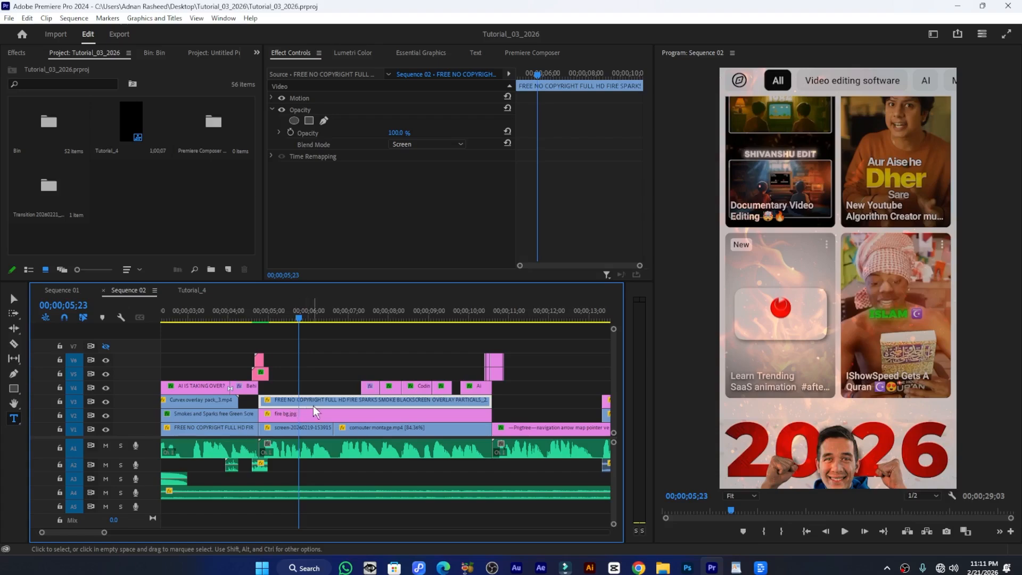
{"action": "left_click_drag", "start_coordinate": [309, 403], "coordinate": [337, 375]}
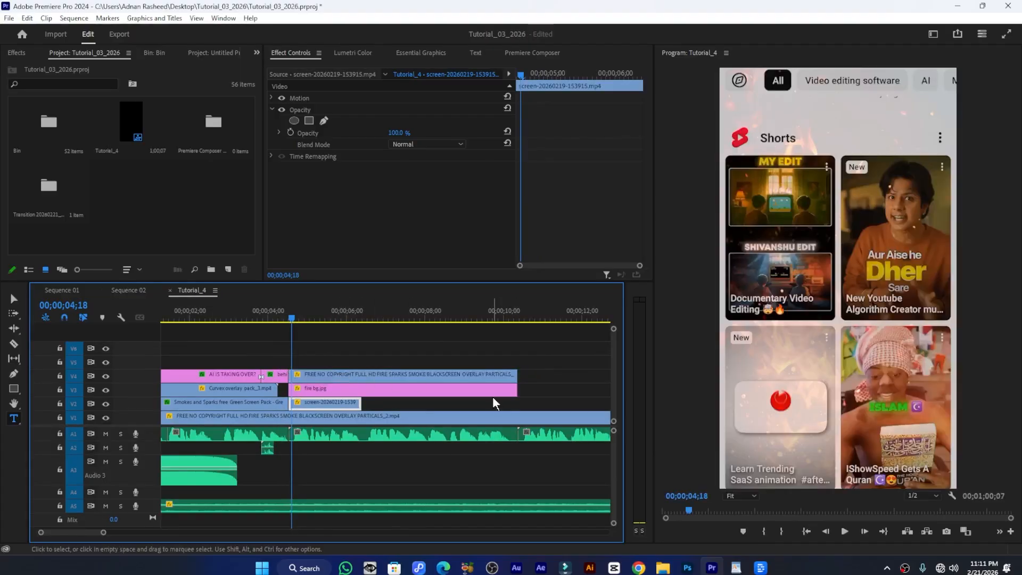
{"action": "key", "text": "ctrl+s"}
{"action": "left_click", "coordinate": [356, 375]}
{"action": "key", "text": "space"}
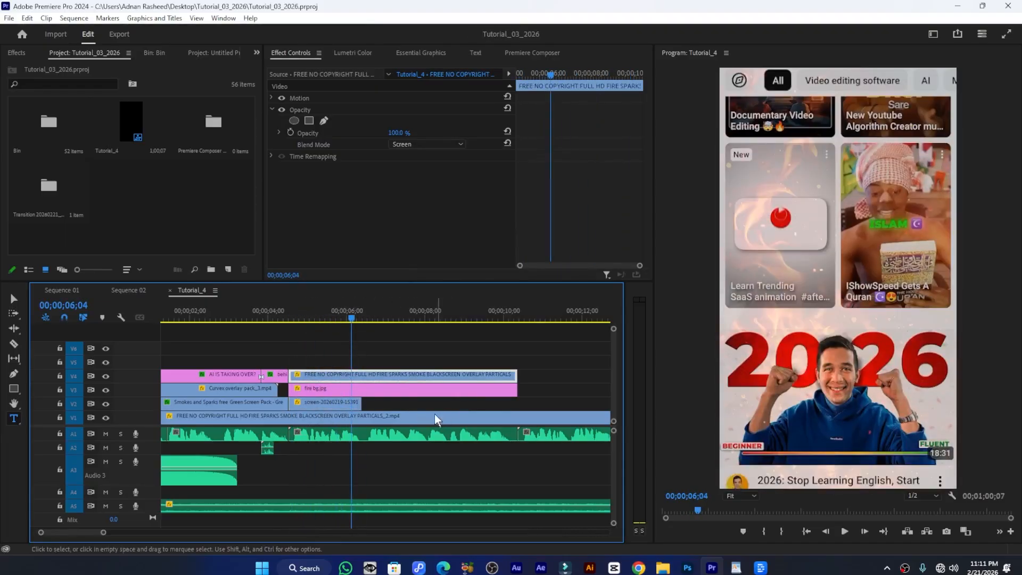
Disable the fire bg.jpg and screen recording clips to preview the V4 sparks overlay, and choose Screen as the overlay's blend mode
{"action": "key", "text": "v"}
{"action": "left_click_drag", "start_coordinate": [384, 403], "coordinate": [326, 394]}
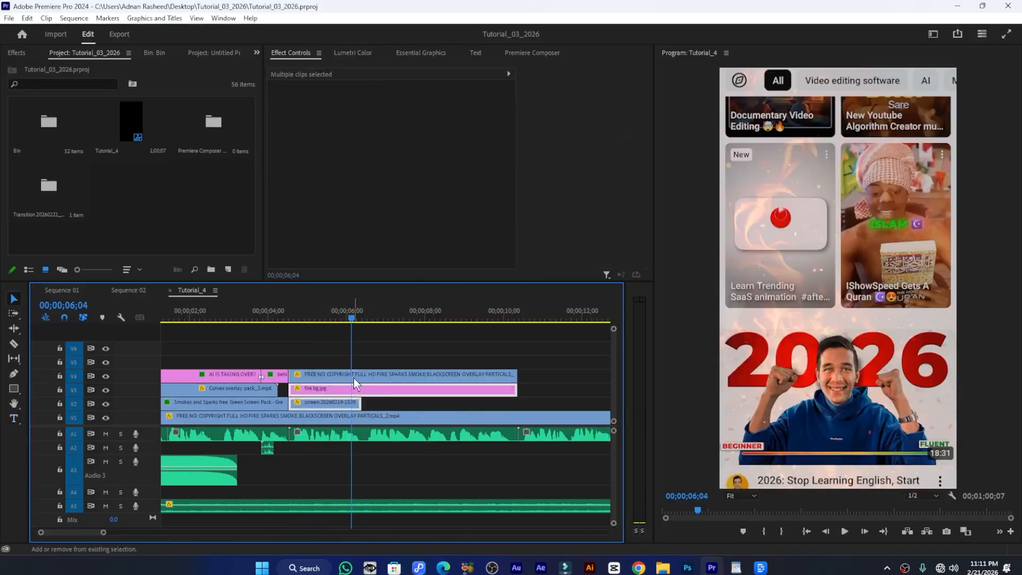
{"action": "key", "text": "shift+e"}
{"action": "key", "text": "space"}
{"action": "left_click", "coordinate": [368, 377]}
{"action": "mouse_move", "coordinate": [408, 349]}
{"action": "left_mouse_down"}
{"action": "mouse_move", "coordinate": [443, 350]}
{"action": "mouse_move", "coordinate": [365, 350]}
{"action": "mouse_move", "coordinate": [397, 351]}
{"action": "left_mouse_up"}
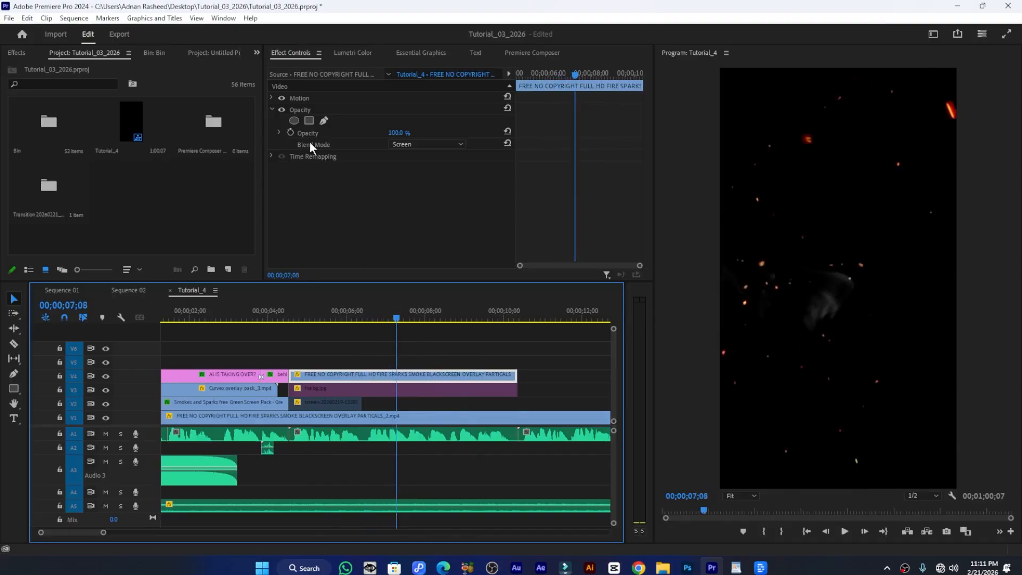
{"action": "left_click", "coordinate": [413, 145]}
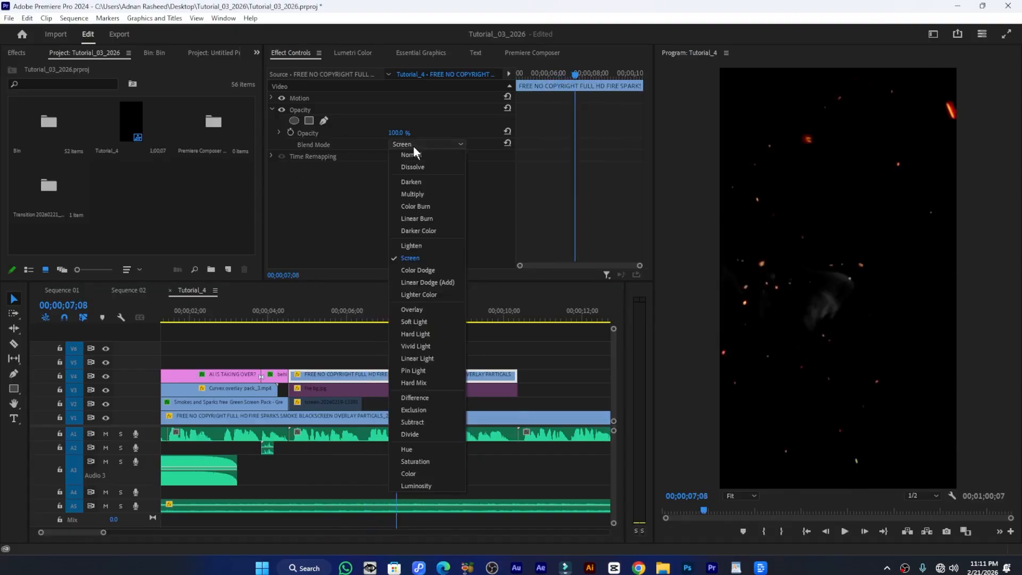
{"action": "left_click", "coordinate": [409, 257]}
Enable the fire bg.jpg and screen recording clips again and return the playhead to their start at 00;00;04;16
{"action": "left_click", "coordinate": [372, 402]}
{"action": "left_click_drag", "start_coordinate": [373, 402], "coordinate": [319, 389]}
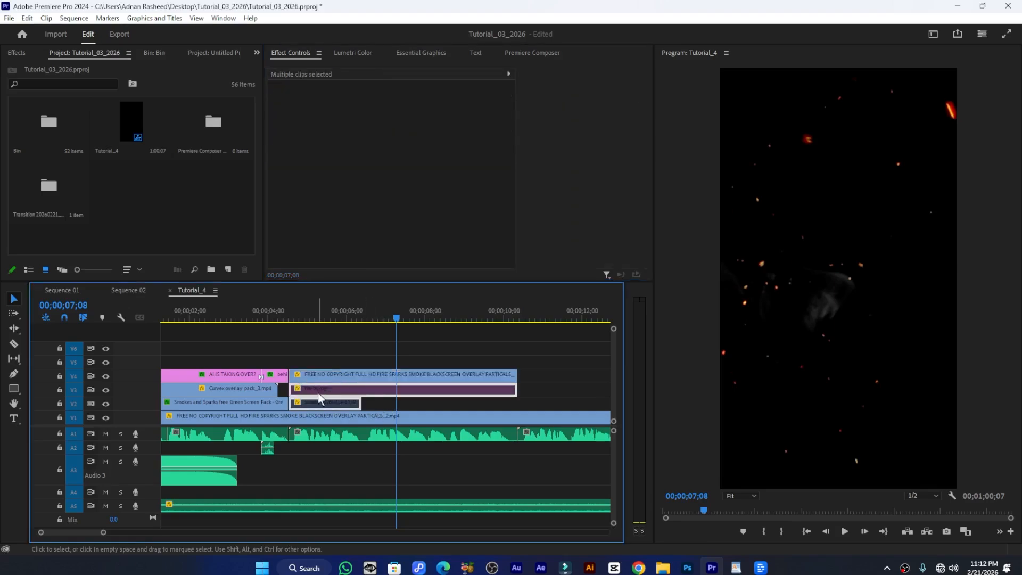
{"action": "key", "text": "shift+e"}
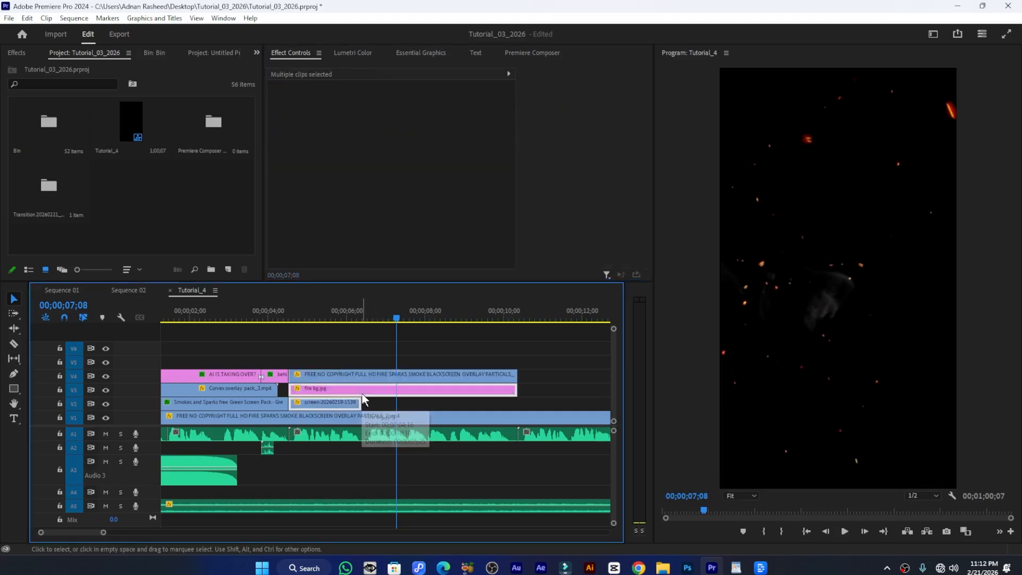
{"action": "left_click_drag", "start_coordinate": [370, 315], "coordinate": [291, 318]}
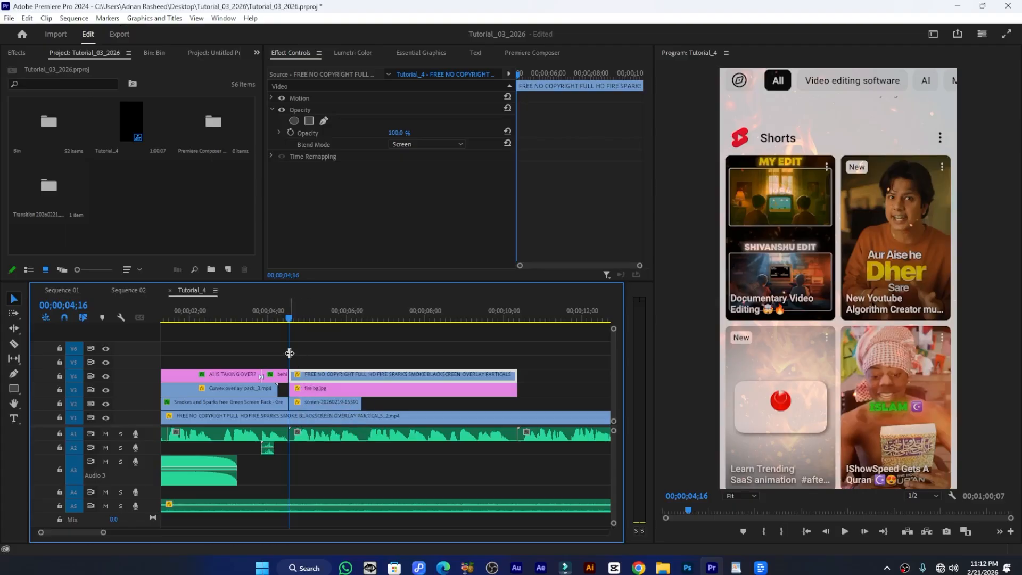
Check the transition after the BEHIND title in Sequence 02, and add Premiere Composer's Digital Glitch transition with sound at 00;00;04;16 in Tutorial_4
{"action": "left_click", "coordinate": [132, 292]}
{"action": "left_click", "coordinate": [250, 318]}
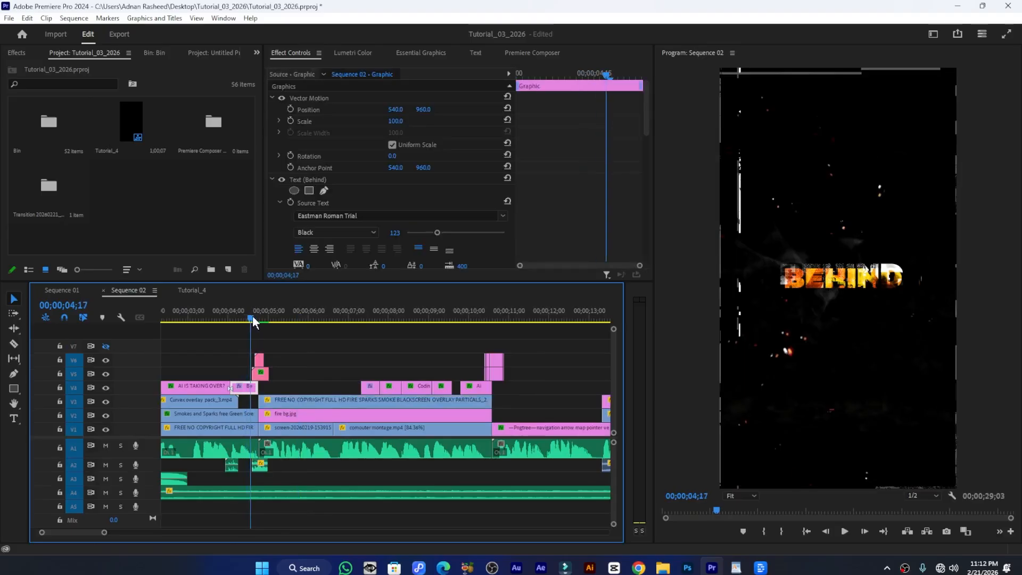
{"action": "key", "text": "space"}
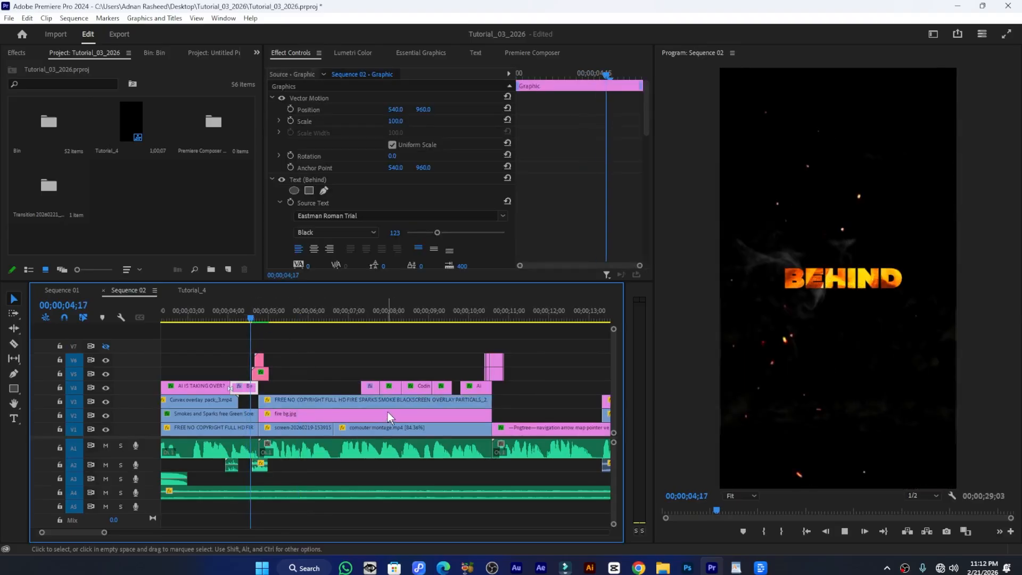
{"action": "left_click", "coordinate": [283, 308]}
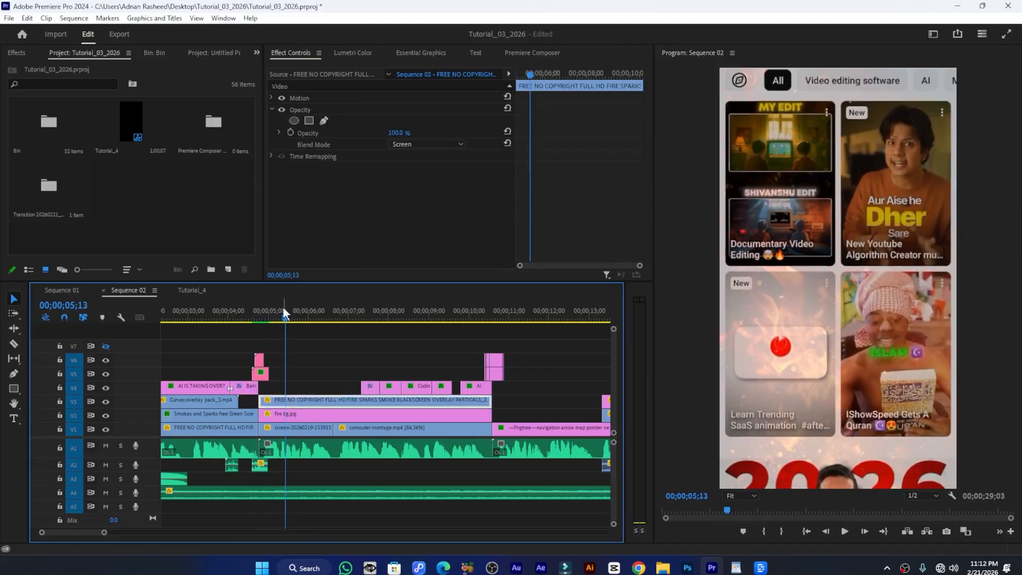
{"action": "left_click", "coordinate": [259, 316]}
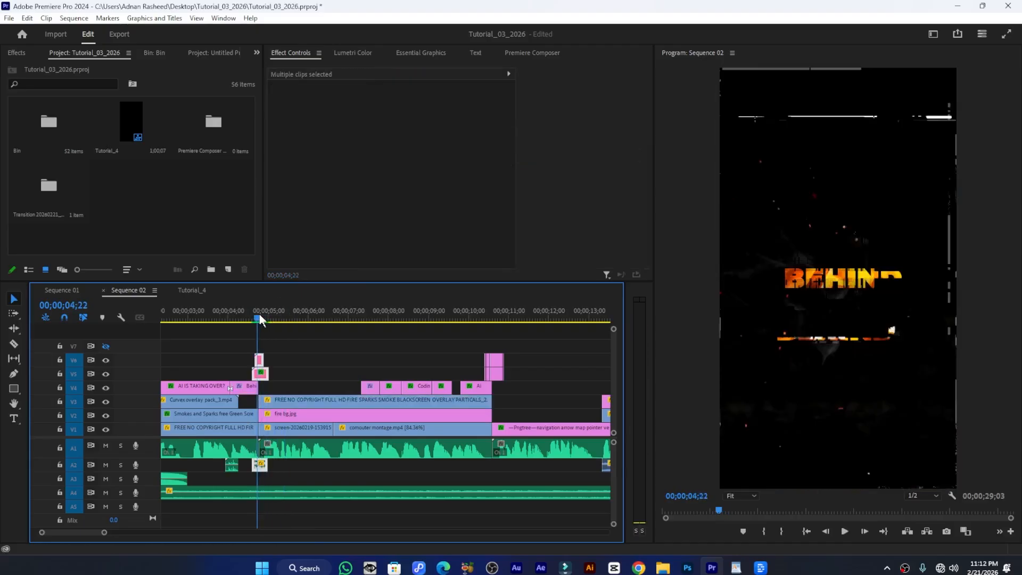
{"action": "left_click", "coordinate": [190, 290]}
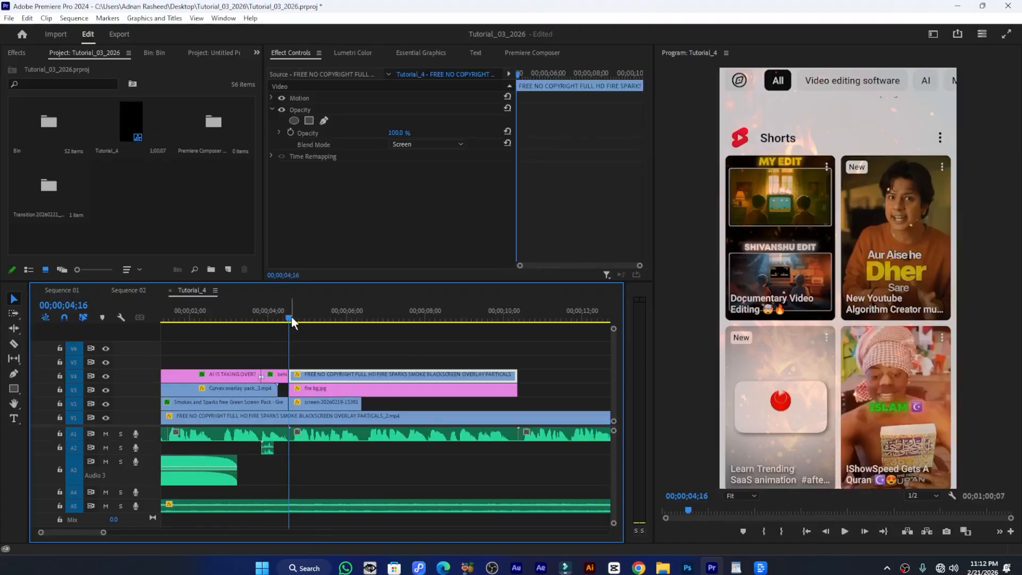
{"action": "left_click", "coordinate": [544, 55]}
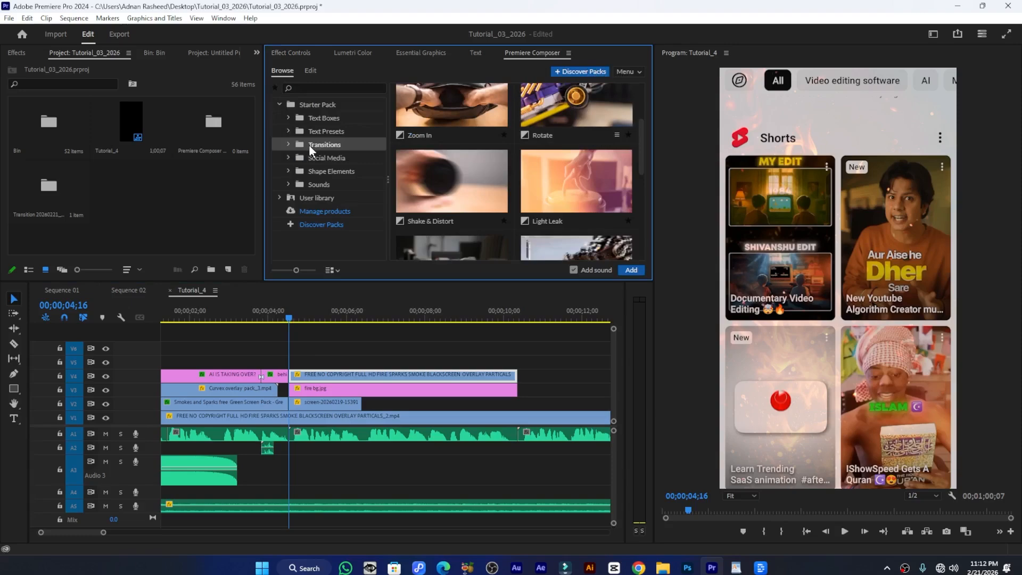
{"action": "scroll", "coordinate": [535, 179], "scroll_direction": "down", "scroll_amount": 2}
{"action": "scroll", "coordinate": [535, 179], "scroll_direction": "down", "scroll_amount": 1}
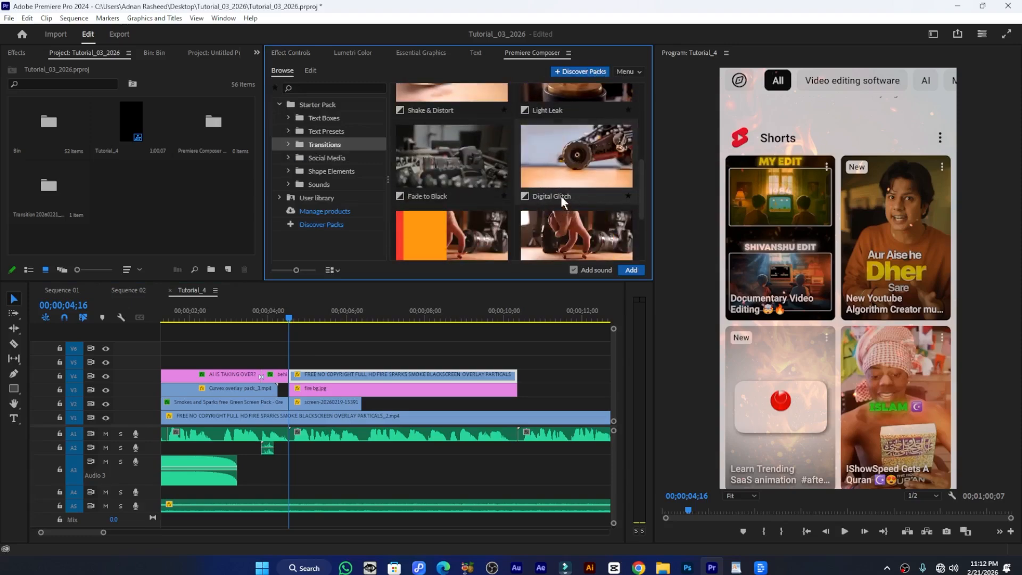
{"action": "double_click", "coordinate": [551, 170]}
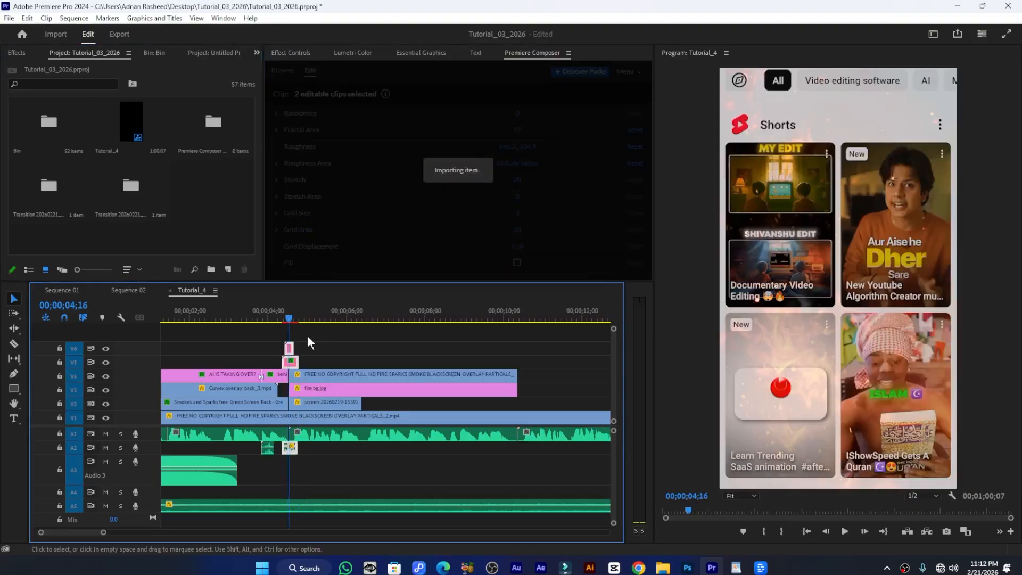
Play Tutorial_4 from the opening title through the glitch transition into the screen recording, and save the project
{"action": "left_click", "coordinate": [277, 319]}
{"action": "left_click_drag", "start_coordinate": [276, 316], "coordinate": [272, 318]}
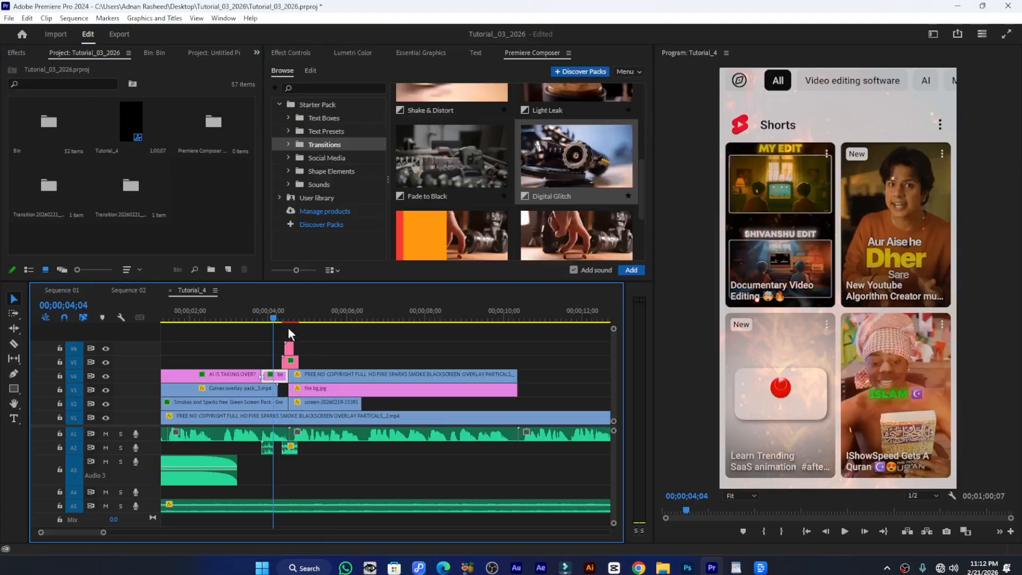
{"action": "scroll", "coordinate": [312, 358], "scroll_direction": "down", "scroll_amount": 4}
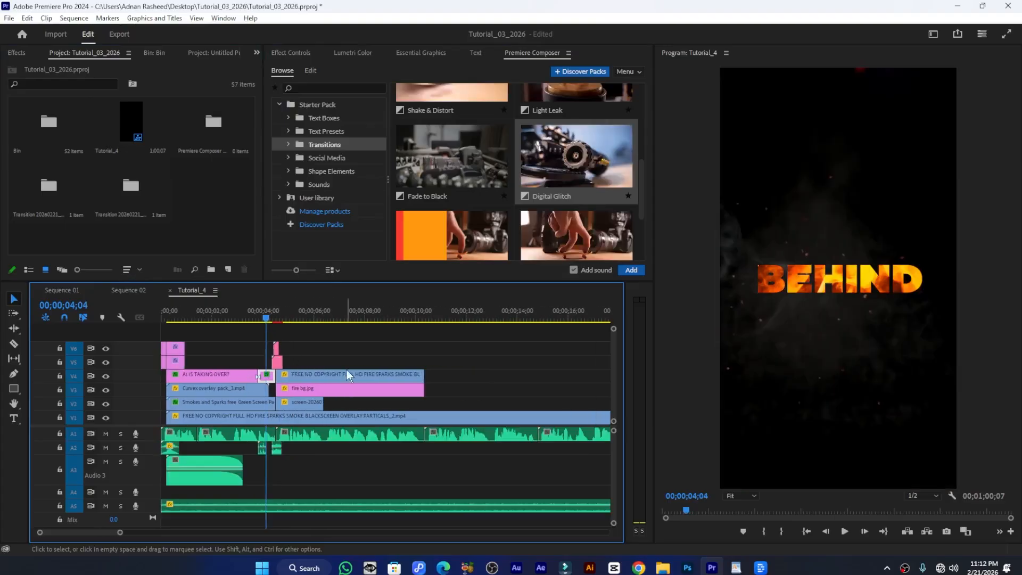
{"action": "key", "text": "shift+Left"}
{"action": "key", "text": "shift+Left"}
{"action": "key", "text": "shift+Left"}
{"action": "key", "text": "space"}
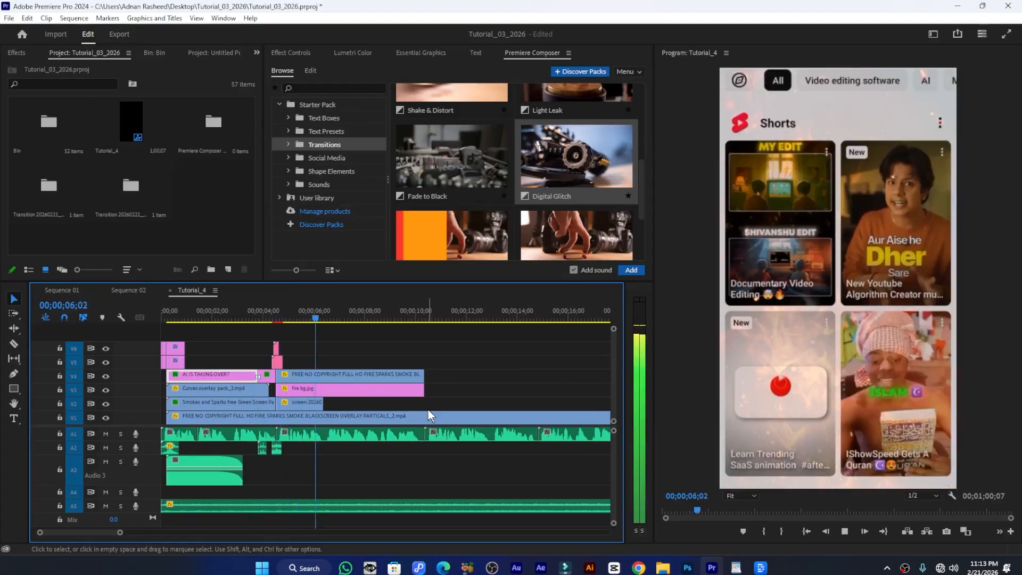
{"action": "key", "text": "ctrl+s"}
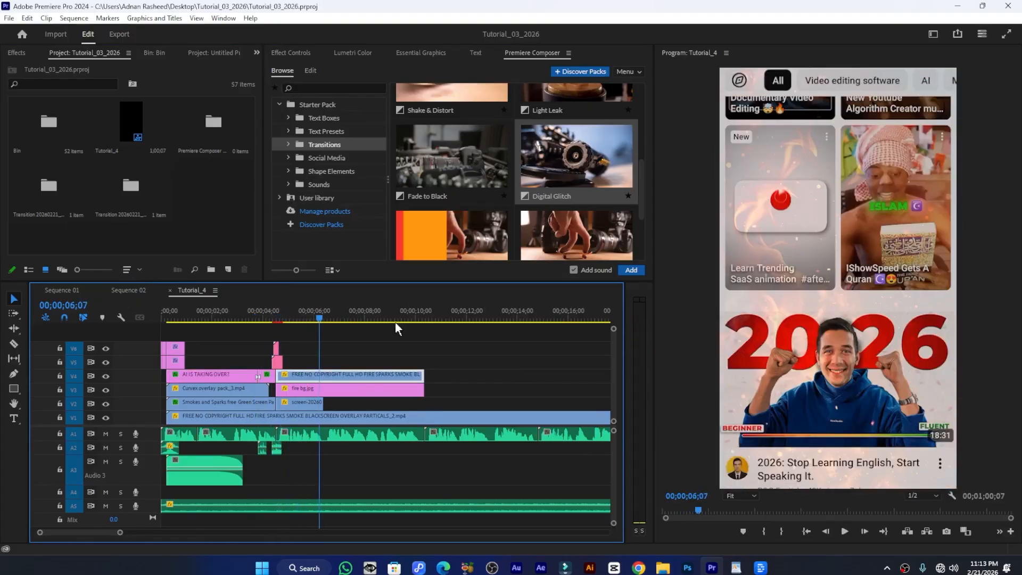
Review comouter montage.mp4 in Sequence 02 and copy it to V2 in Tutorial_4, directly after the screen recording clip
{"action": "left_click", "coordinate": [127, 290]}
{"action": "left_click_drag", "start_coordinate": [269, 317], "coordinate": [367, 331]}
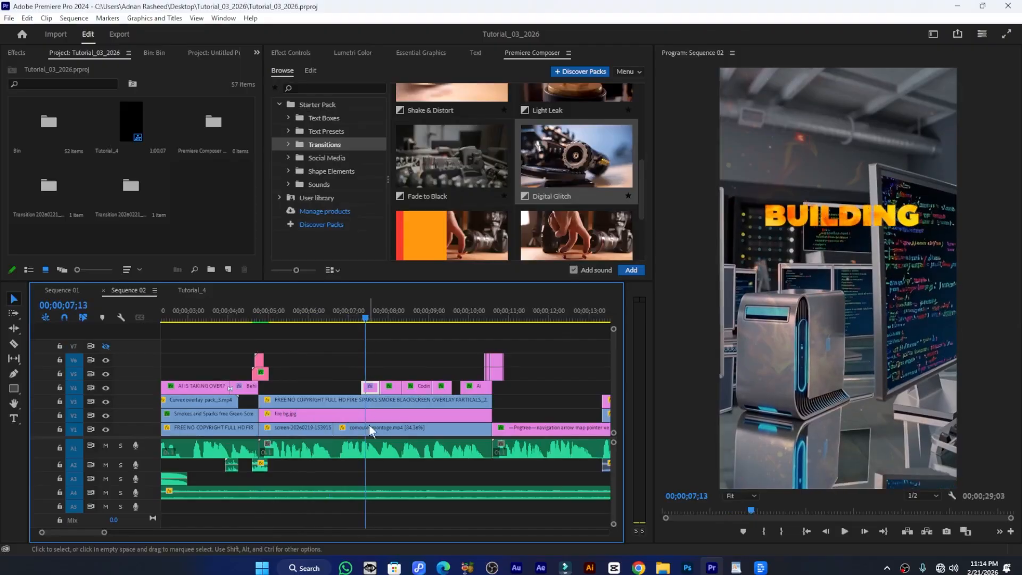
{"action": "left_click", "coordinate": [382, 427]}
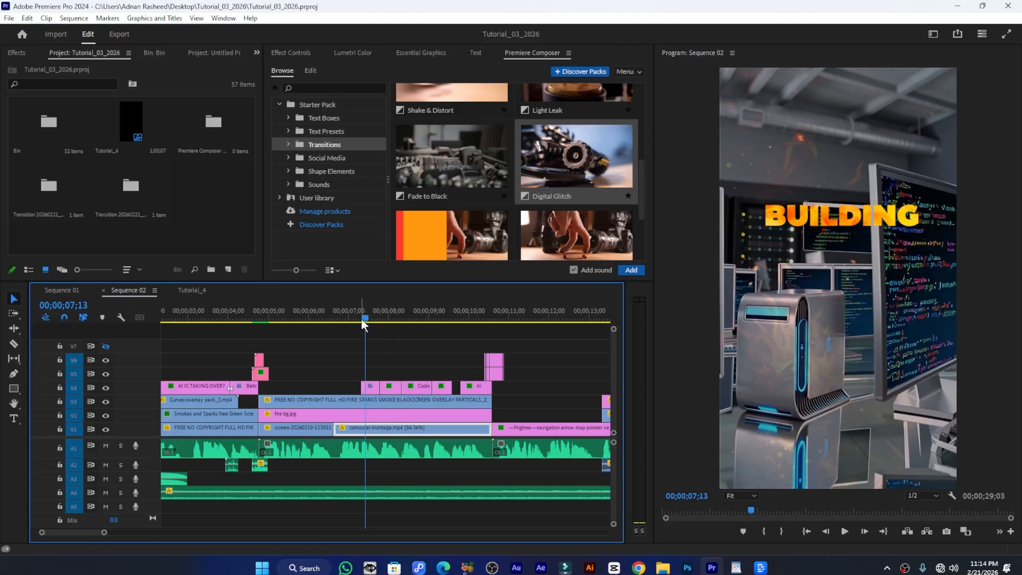
{"action": "key", "text": "space"}
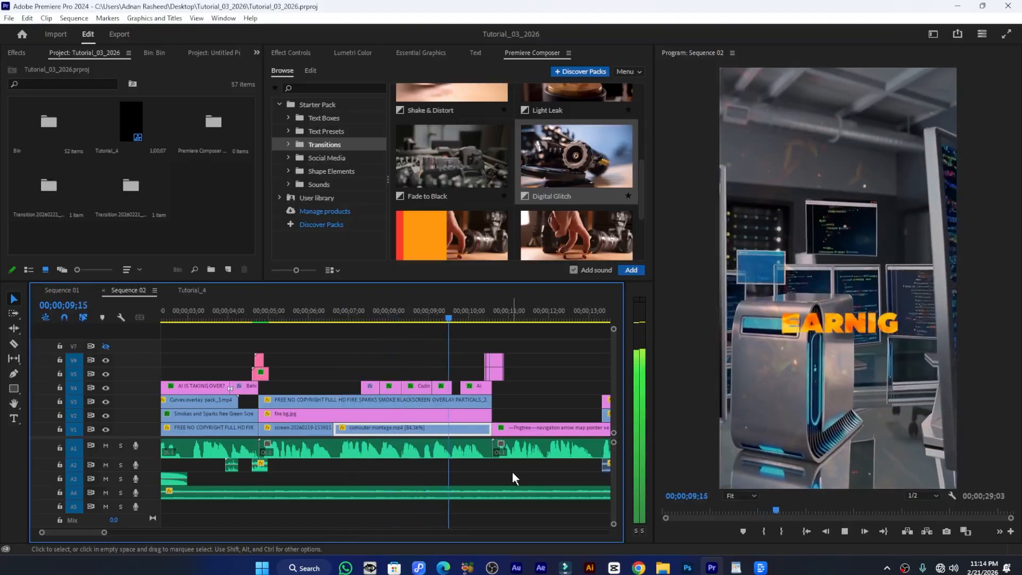
{"action": "left_click_drag", "start_coordinate": [367, 314], "coordinate": [341, 313]}
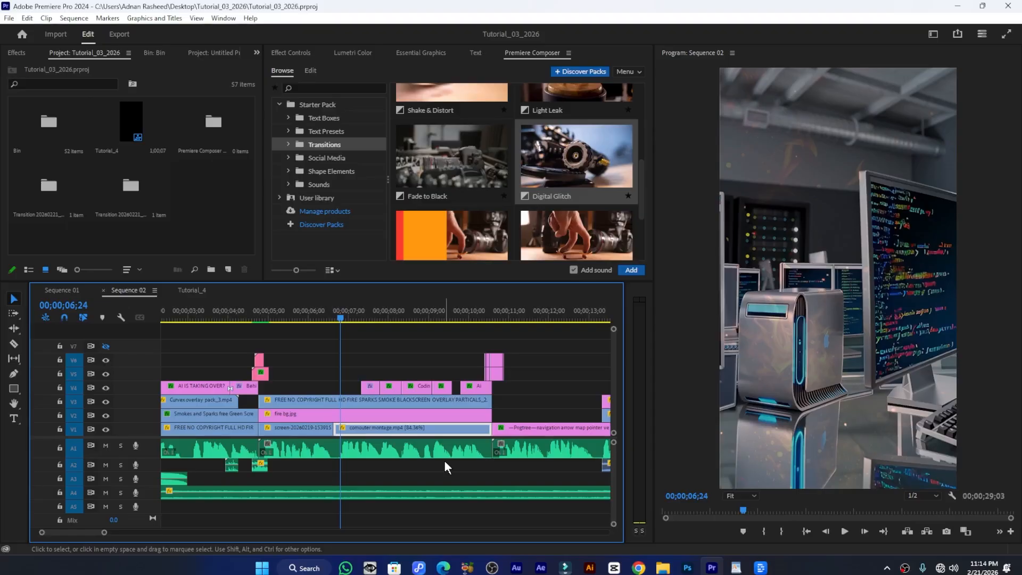
{"action": "key", "text": "space"}
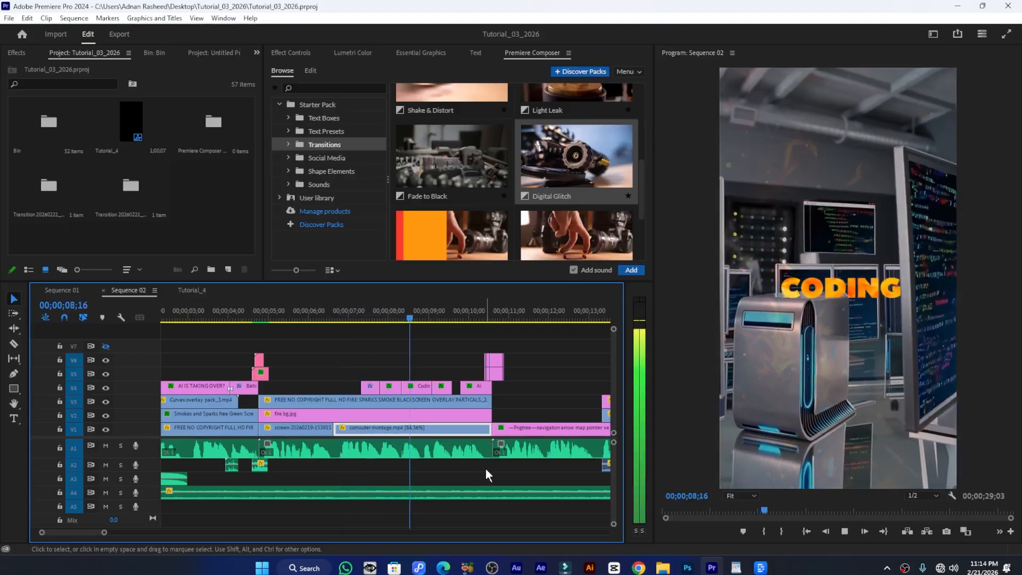
{"action": "key", "text": "space"}
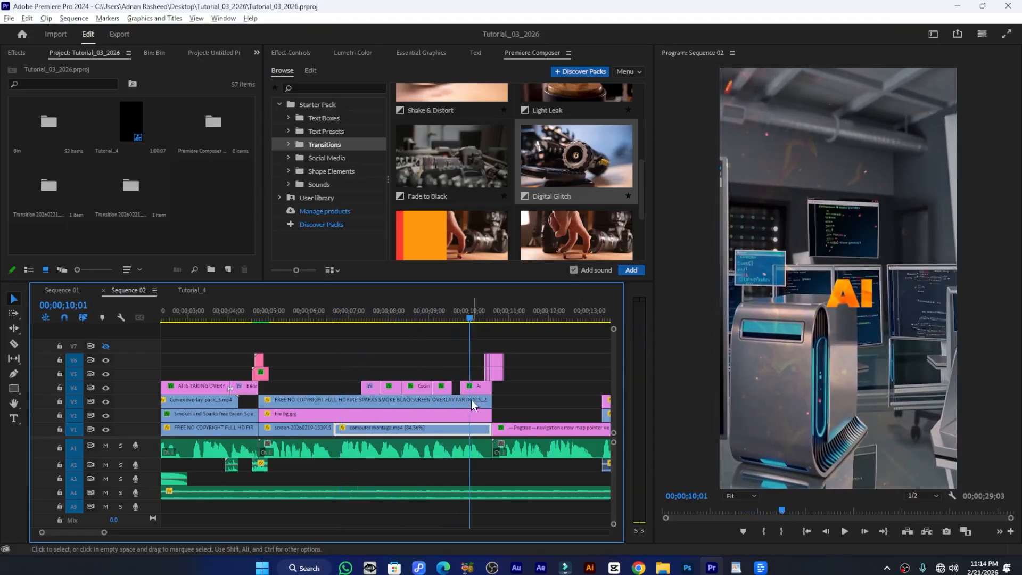
{"action": "left_click_drag", "start_coordinate": [407, 436], "coordinate": [374, 408]}
{"action": "left_click", "coordinate": [364, 317]}
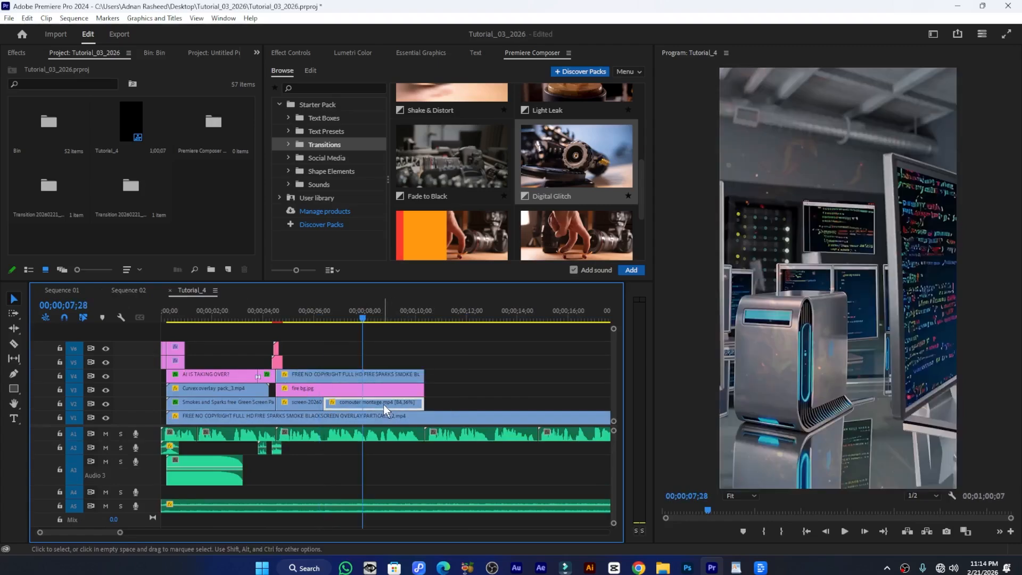
Try the Normal and Multiply blend modes on comouter montage.mp4 in Tutorial_4
{"action": "key", "text": "shift+5"}
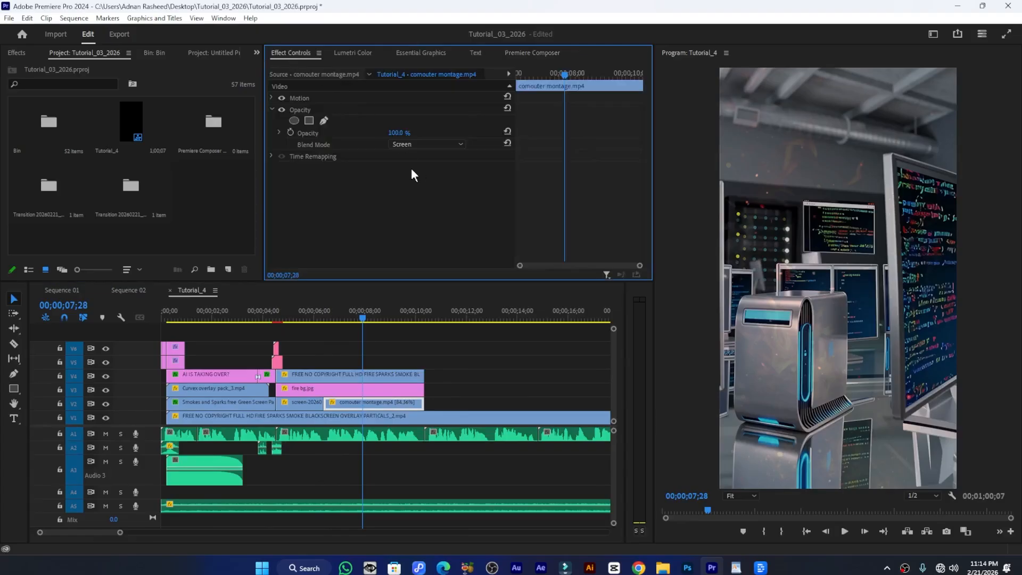
{"action": "left_click", "coordinate": [413, 144]}
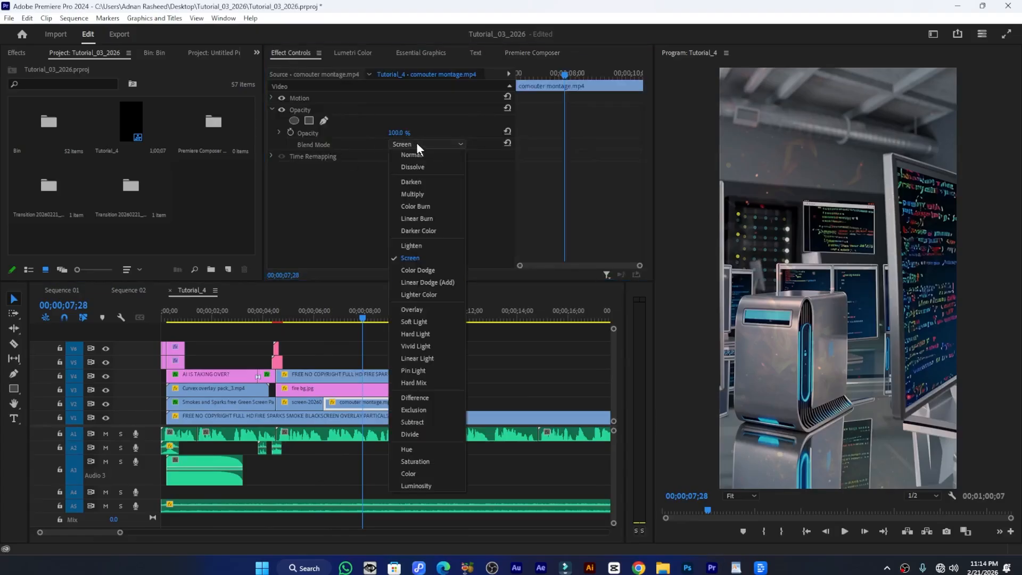
{"action": "left_click", "coordinate": [423, 154]}
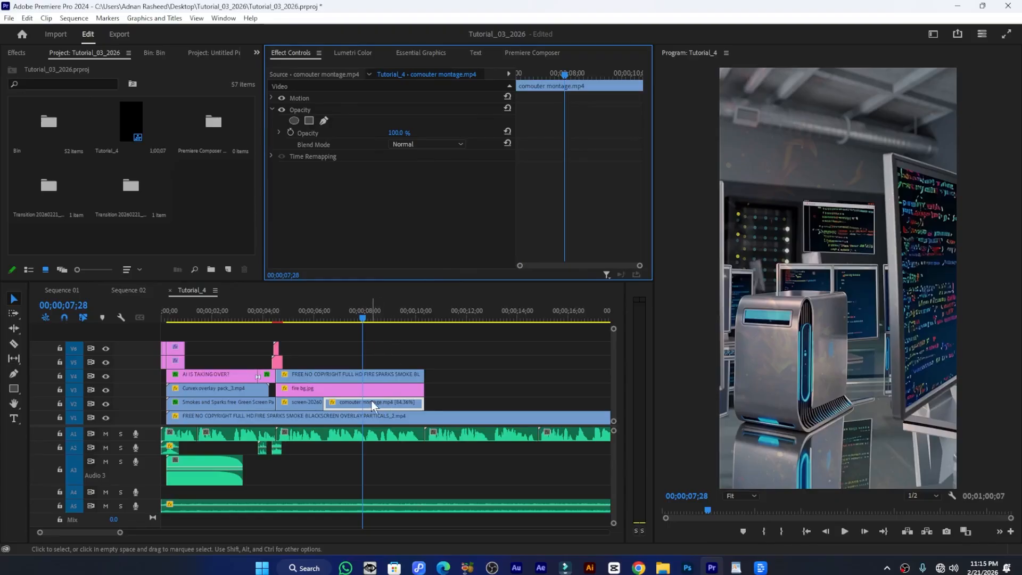
{"action": "left_click", "coordinate": [409, 143]}
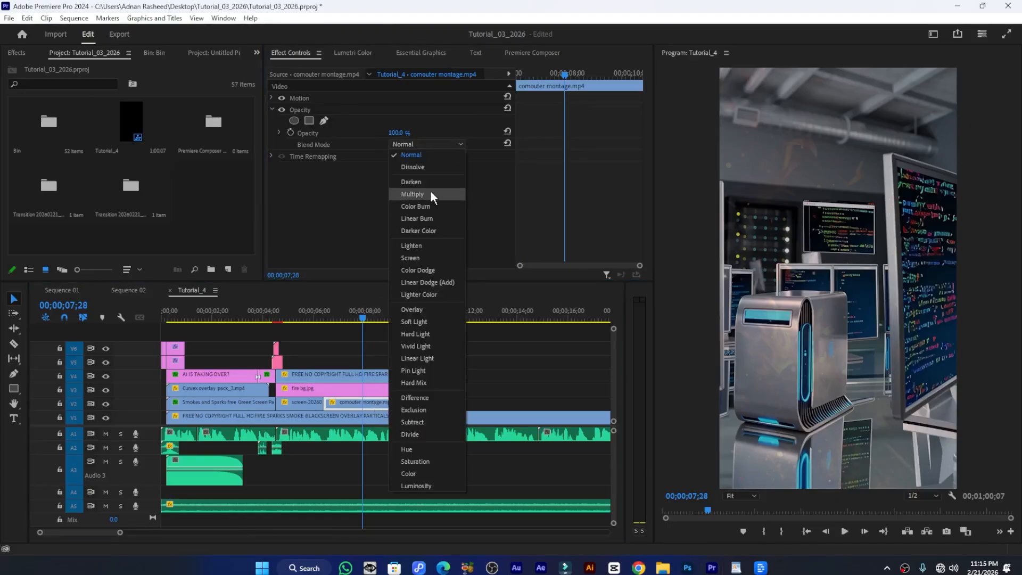
{"action": "left_click", "coordinate": [430, 193]}
Set the blend mode of comouter montage.mp4 to Screen and save the project
{"action": "left_click", "coordinate": [419, 143]}
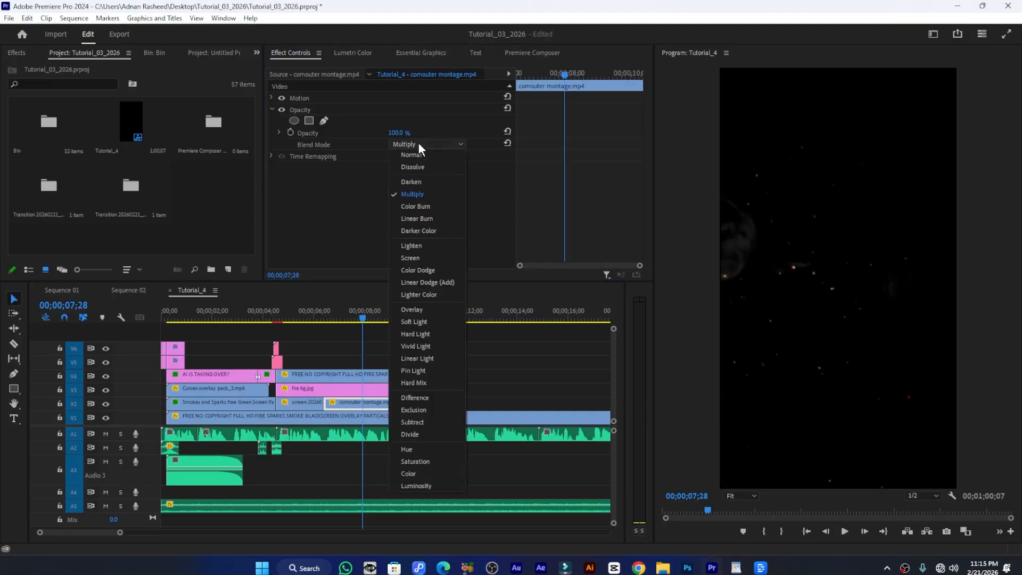
{"action": "left_click", "coordinate": [417, 258]}
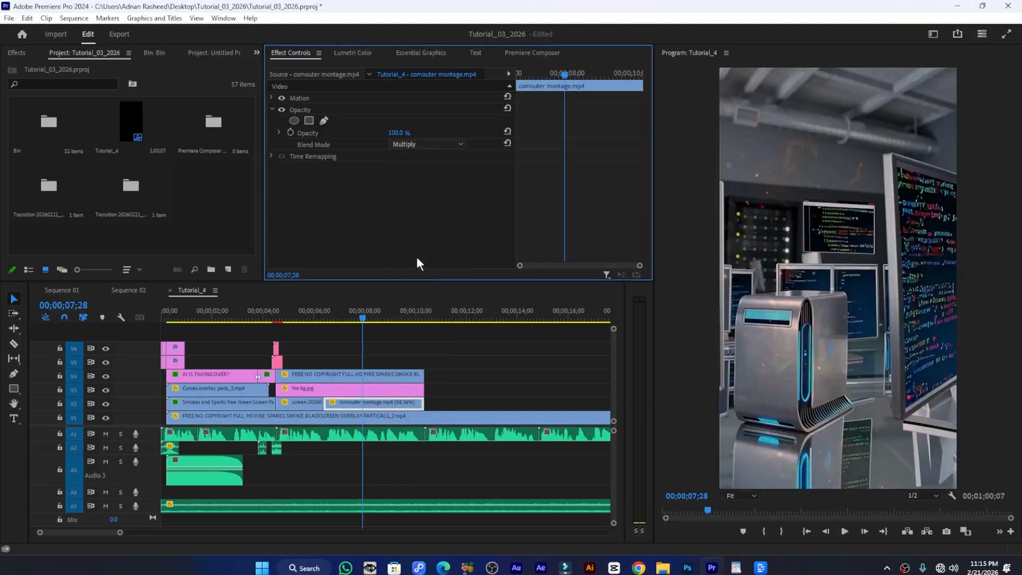
{"action": "key", "text": "ctrl+s"}
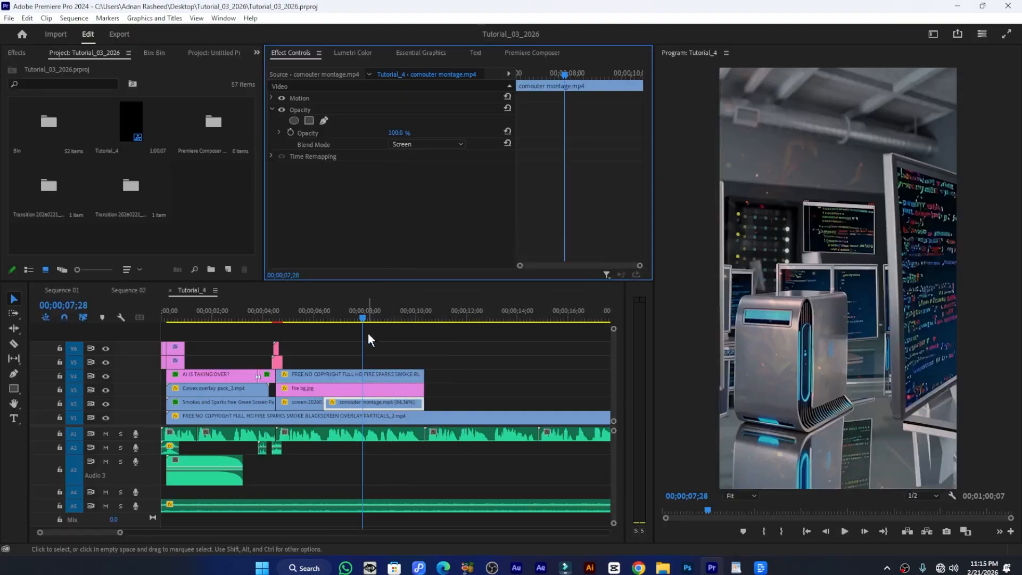
Play the computer montage section of Sequence 02 to examine the timing and placement of the fire-filled word titles on V4
{"action": "left_click", "coordinate": [133, 289]}
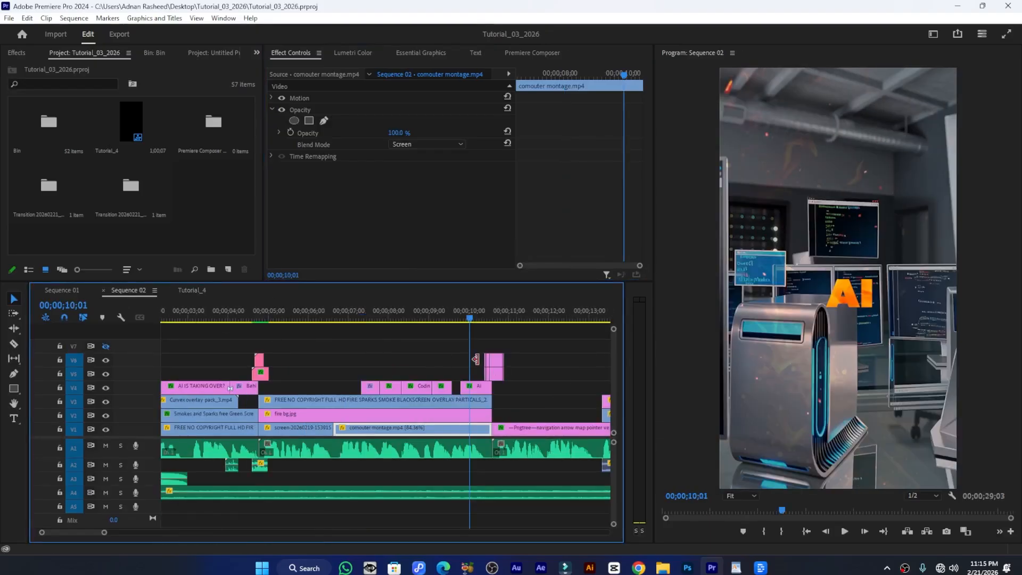
{"action": "scroll", "coordinate": [431, 373], "scroll_direction": "down", "scroll_amount": 1}
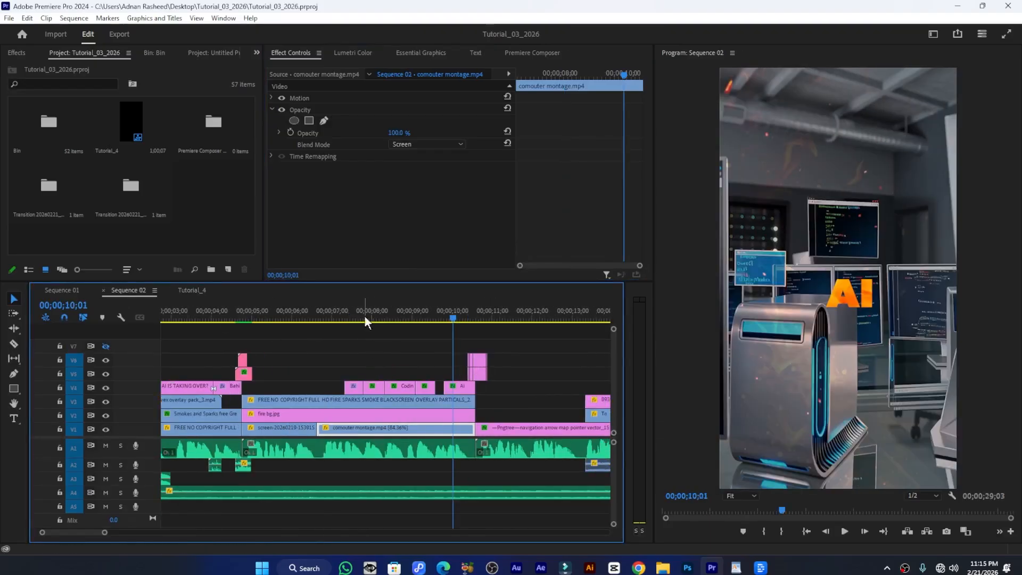
{"action": "left_click", "coordinate": [340, 308]}
{"action": "key", "text": "space"}
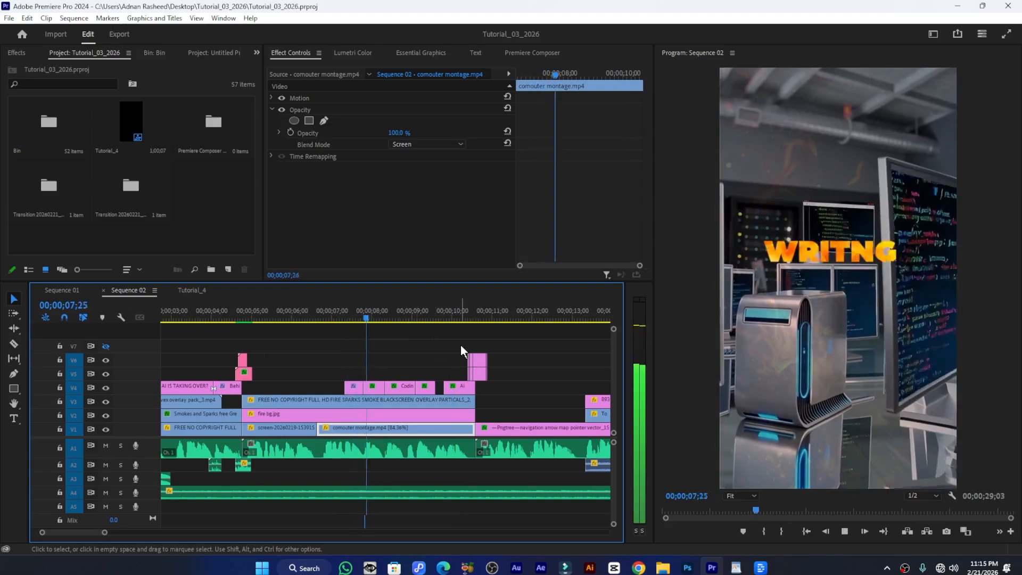
{"action": "key", "text": "space"}
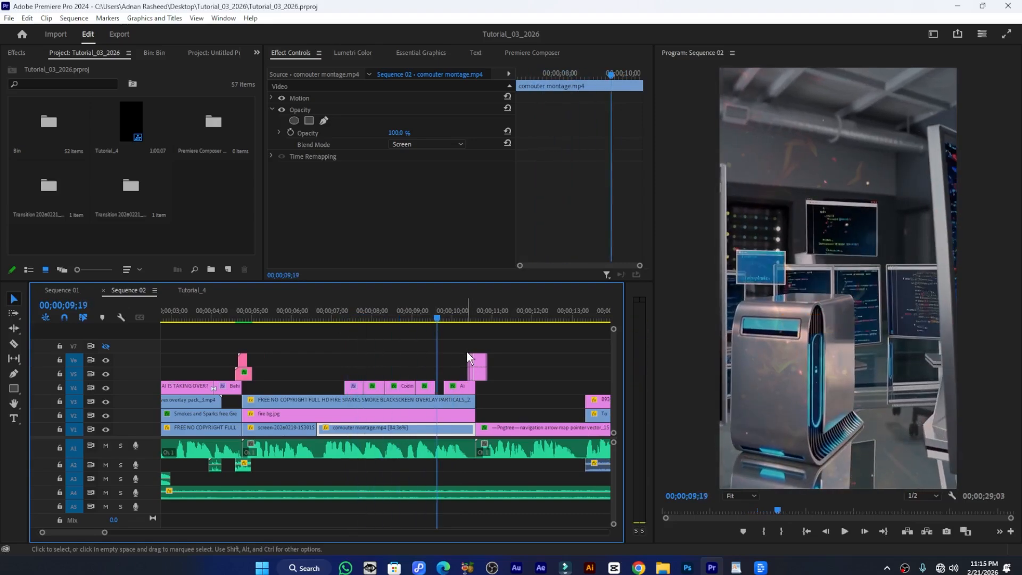
{"action": "key", "text": "space"}
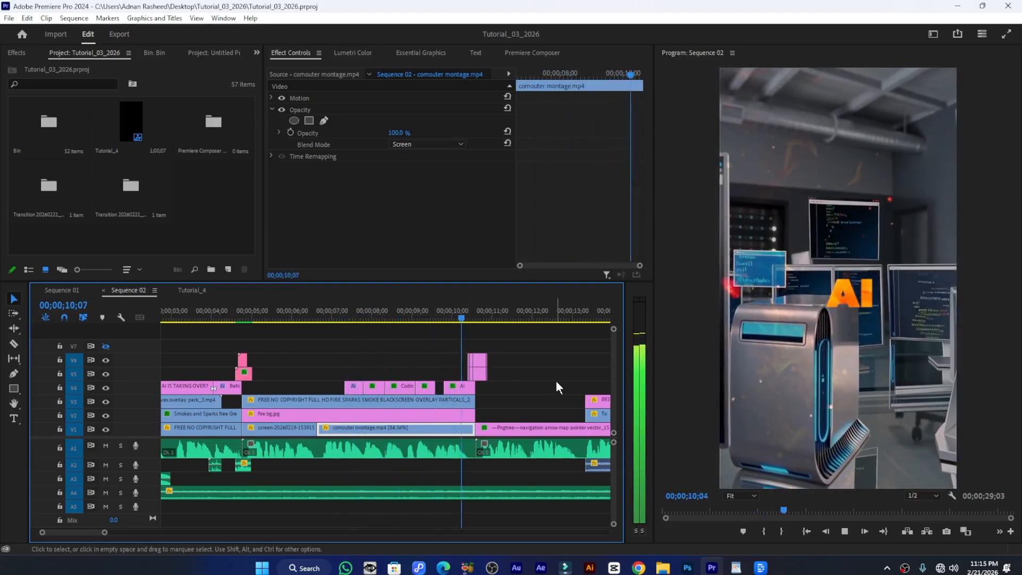
{"action": "key", "text": "space"}
{"action": "left_click_drag", "start_coordinate": [427, 308], "coordinate": [388, 319]}
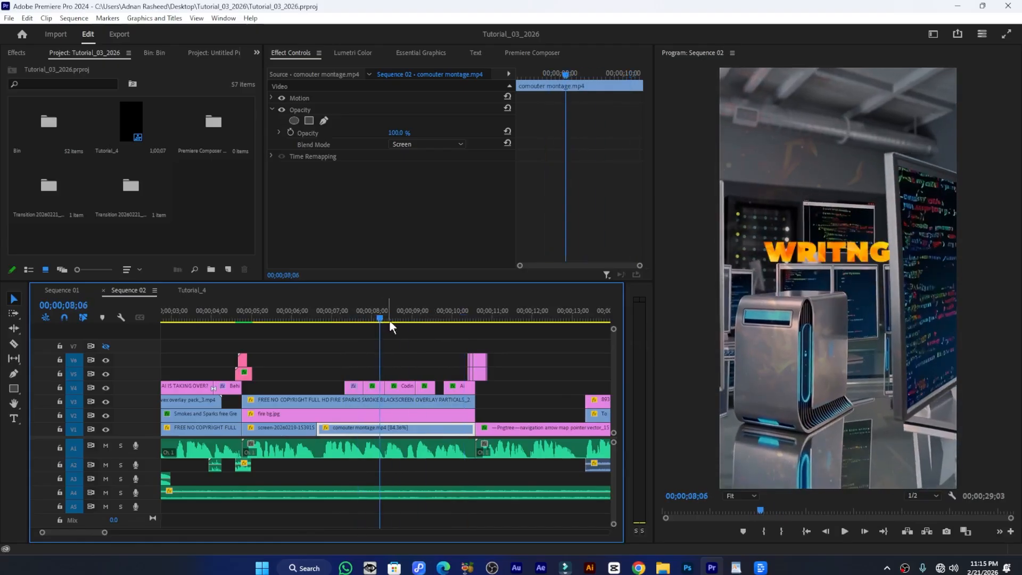
In Tutorial_4, duplicate the "behind" title onto V5 above comouter montage.mp4, starting at about 00;00;07;01
{"action": "left_click", "coordinate": [200, 294]}
{"action": "left_click", "coordinate": [243, 316]}
{"action": "left_click_drag", "start_coordinate": [243, 318], "coordinate": [257, 317]}
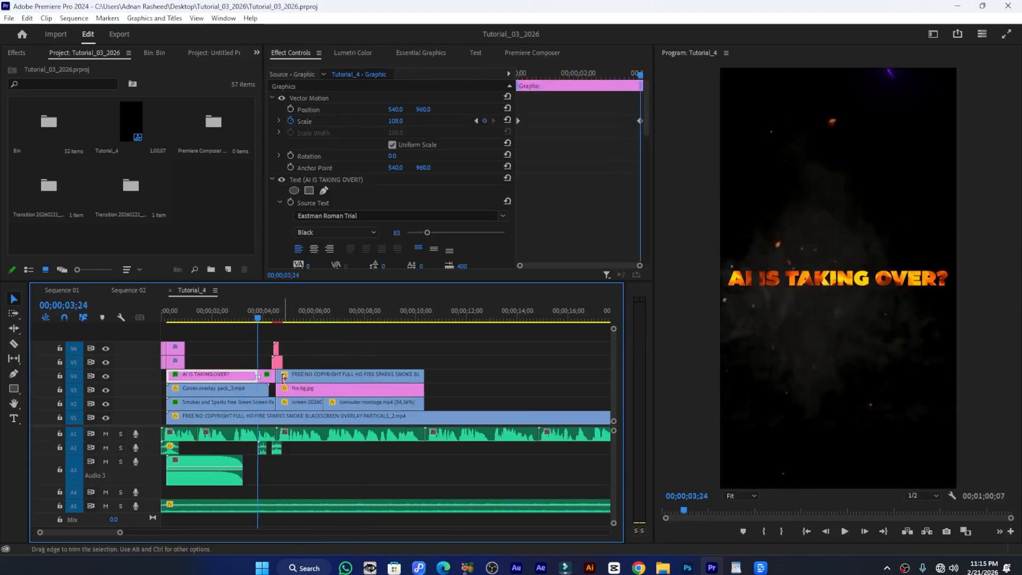
{"action": "left_click_drag", "start_coordinate": [268, 376], "coordinate": [345, 373]}
{"action": "scroll", "coordinate": [343, 379], "scroll_direction": "up", "scroll_amount": 2}
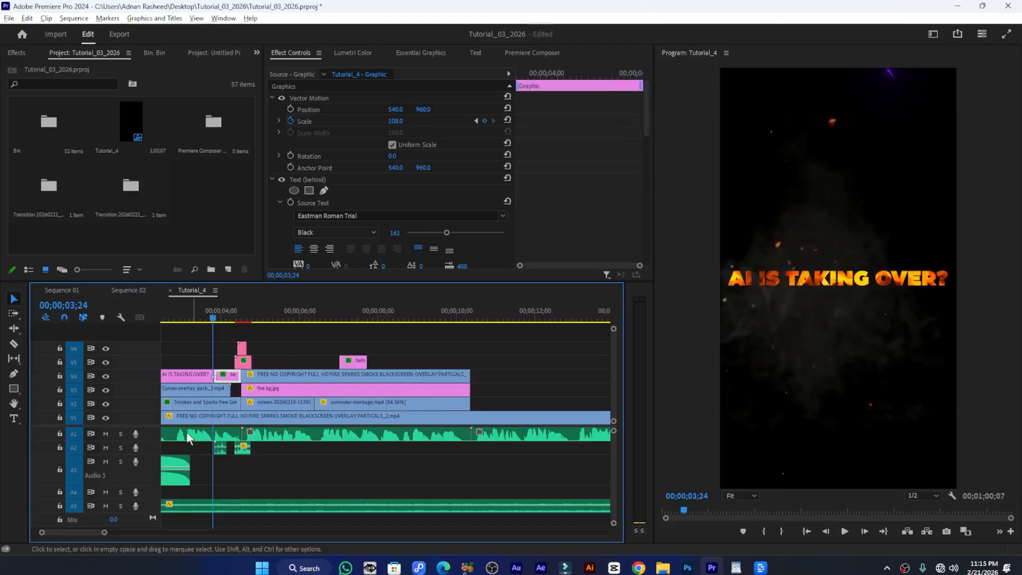
Enlarge the Audio 1 waveform and play the voice-over from 00;00;06;17 to examine the timing for the copied title
{"action": "scroll", "coordinate": [150, 433], "scroll_direction": "up", "scroll_amount": 3}
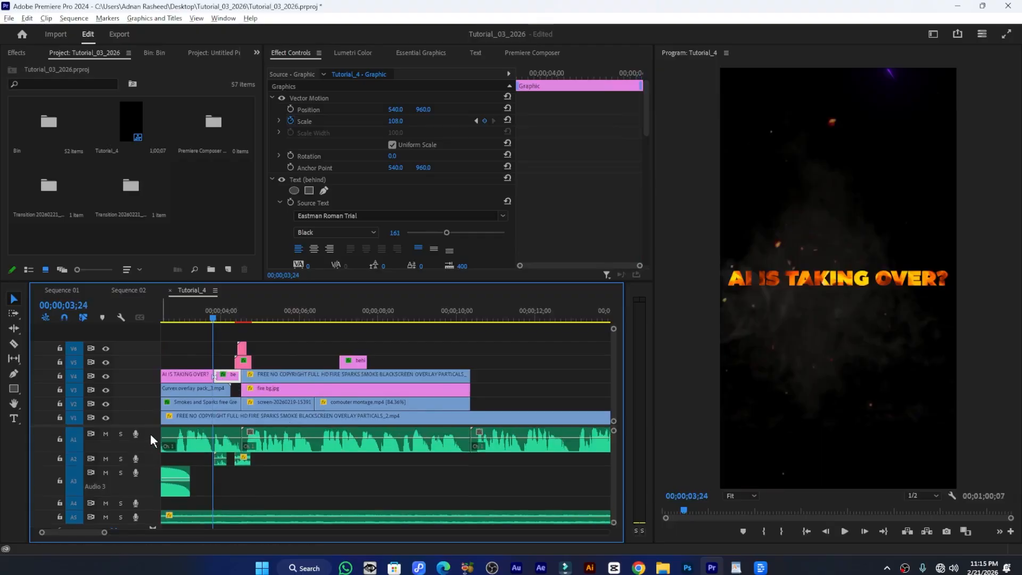
{"action": "scroll", "coordinate": [148, 443], "scroll_direction": "up", "scroll_amount": 1}
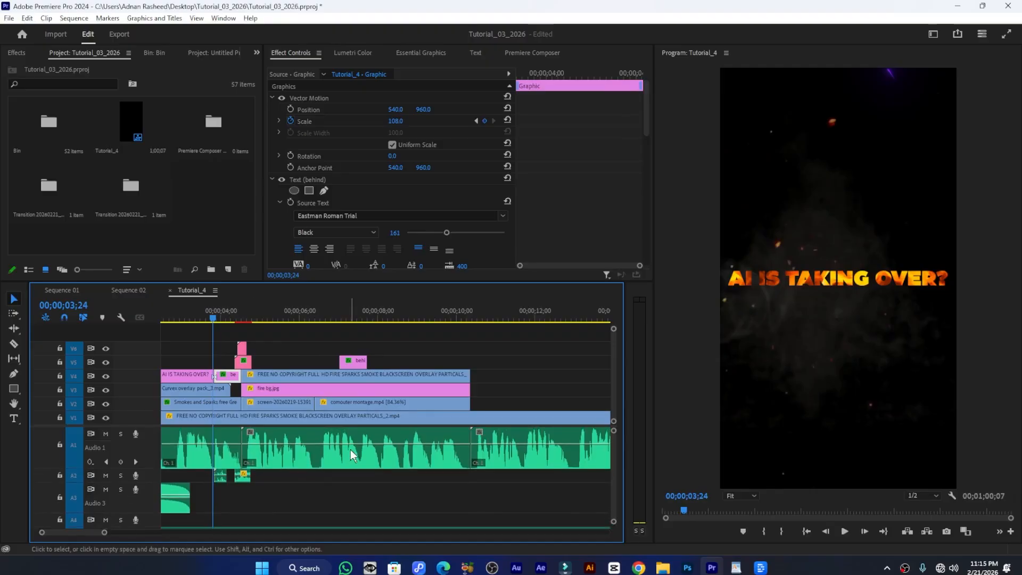
{"action": "scroll", "coordinate": [350, 449], "scroll_direction": "up", "scroll_amount": 1}
{"action": "scroll", "coordinate": [350, 449], "scroll_direction": "up", "scroll_amount": 1}
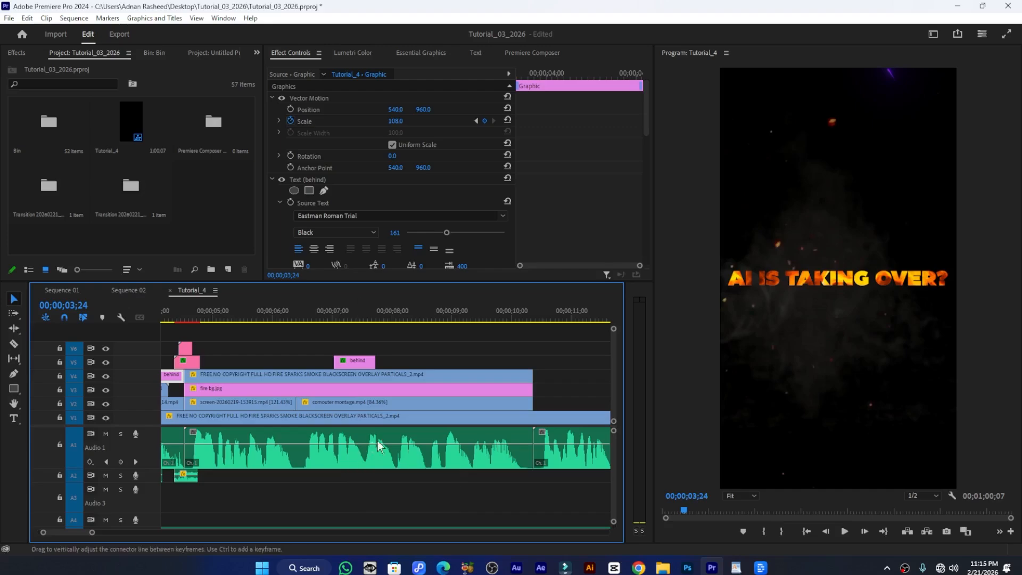
{"action": "left_click", "coordinate": [308, 313]}
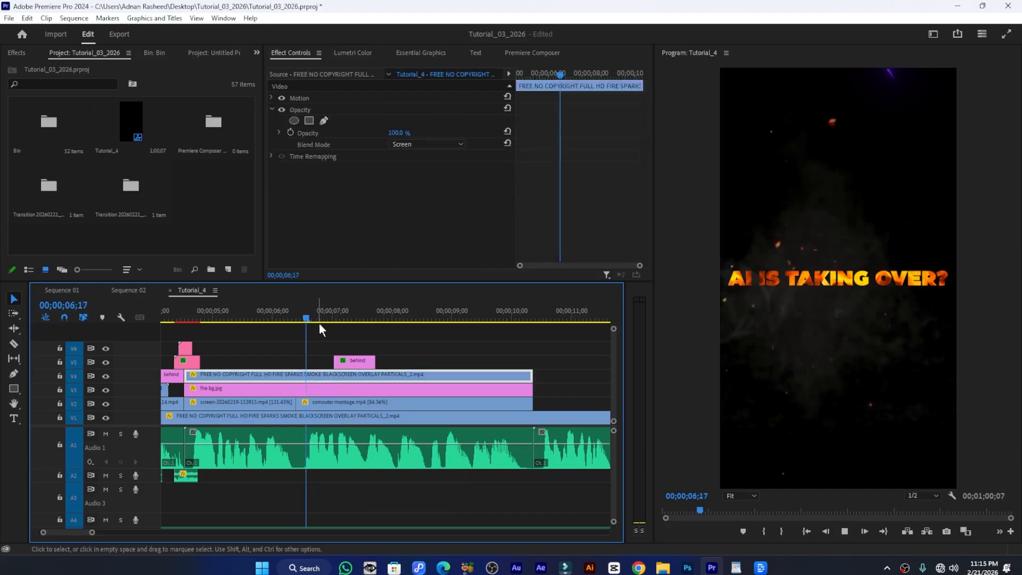
{"action": "key", "text": "space"}
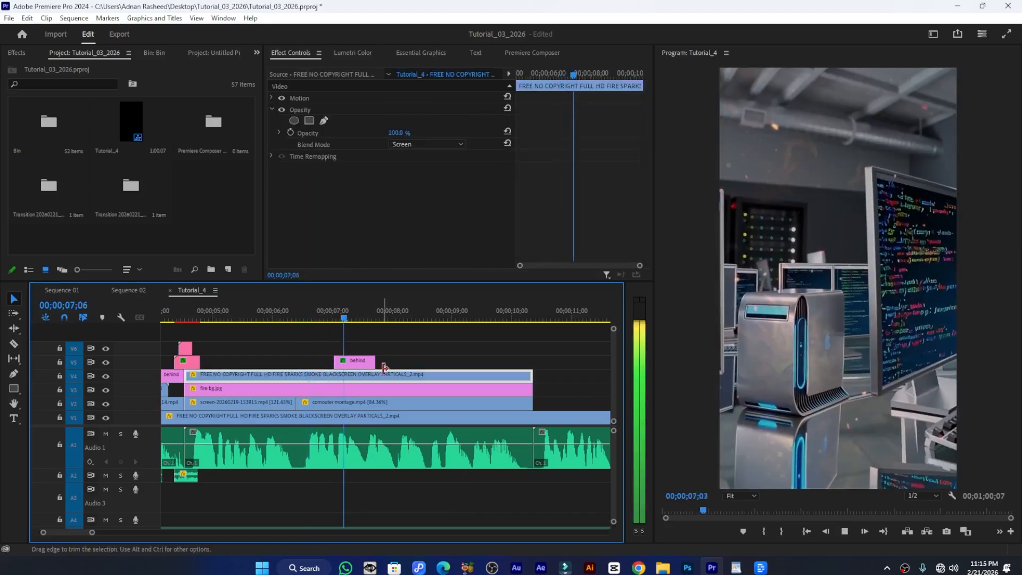
Trim the copied title on V5 to run from 00;00;07;03 to about 00;00;07;17, matching the voice-over, and save the project
{"action": "left_click_drag", "start_coordinate": [343, 311], "coordinate": [335, 313]}
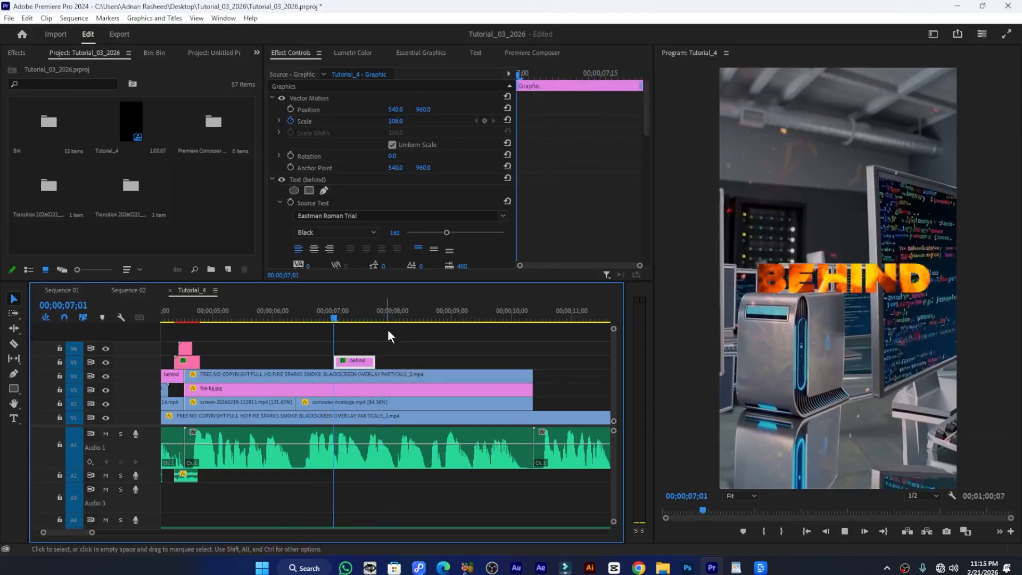
{"action": "key", "text": "space"}
{"action": "scroll", "coordinate": [394, 416], "scroll_direction": "up", "scroll_amount": 2}
{"action": "scroll", "coordinate": [392, 420], "scroll_direction": "up", "scroll_amount": 1}
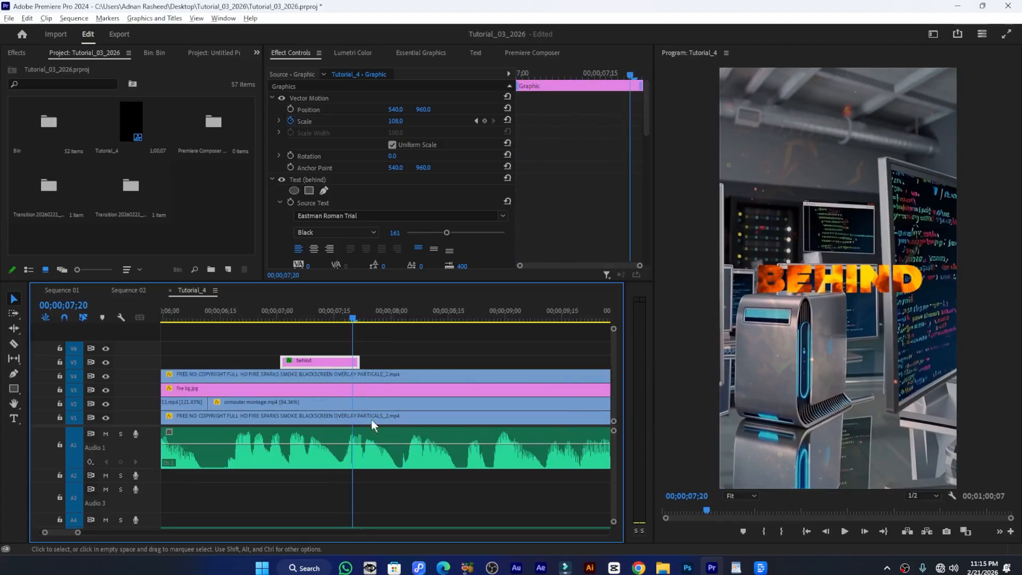
{"action": "left_click", "coordinate": [289, 310]}
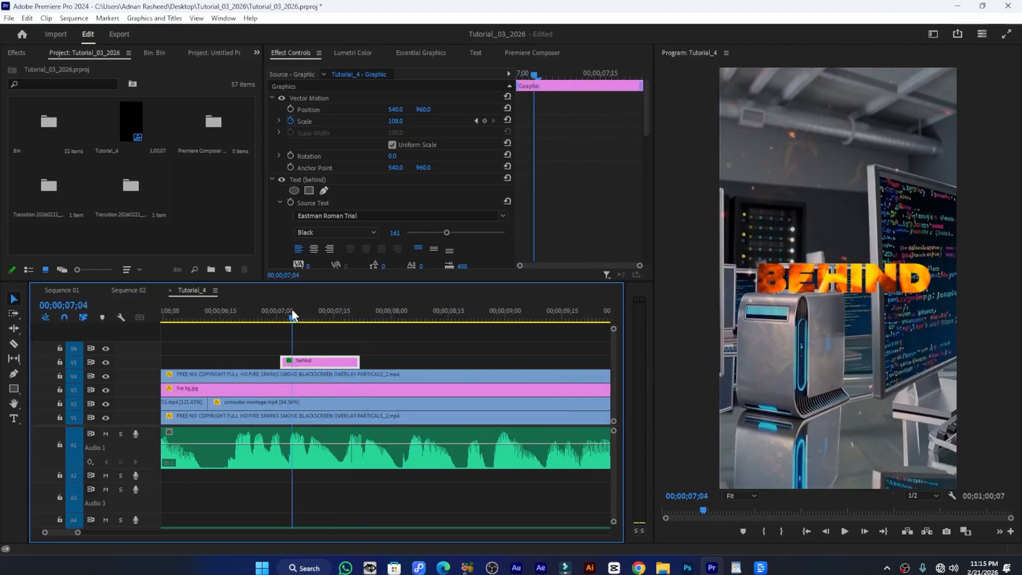
{"action": "left_click_drag", "start_coordinate": [297, 363], "coordinate": [340, 359]}
{"action": "key", "text": "ctrl+s"}
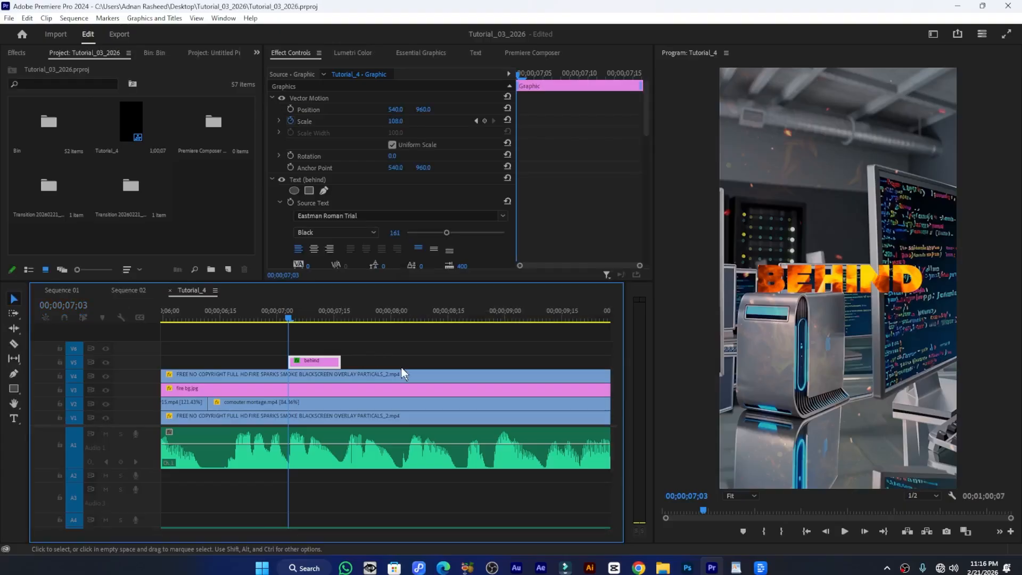
Replace the text of the copied title on V5 with "Building"
{"action": "left_click", "coordinate": [304, 317]}
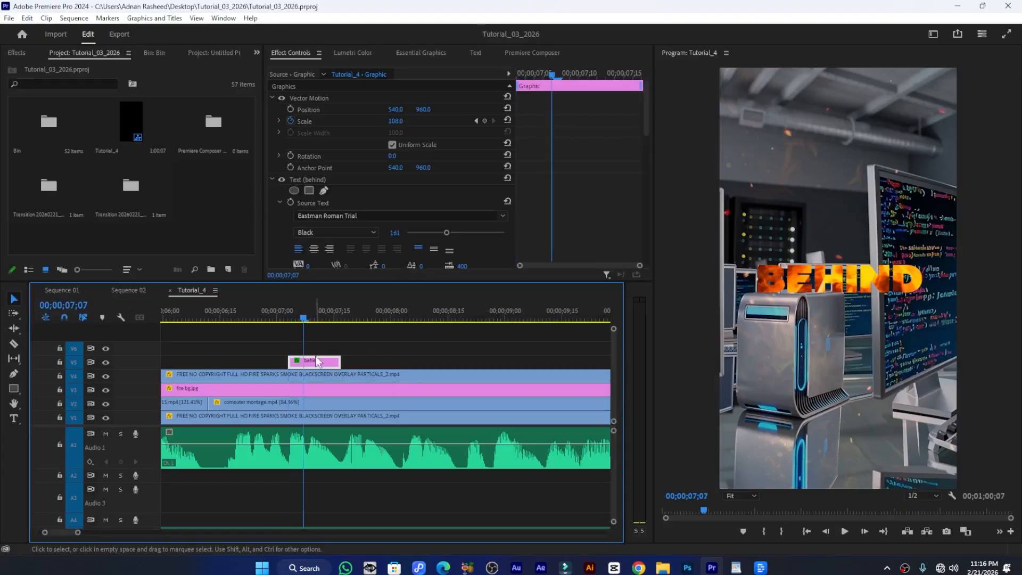
{"action": "double_click", "coordinate": [855, 277]}
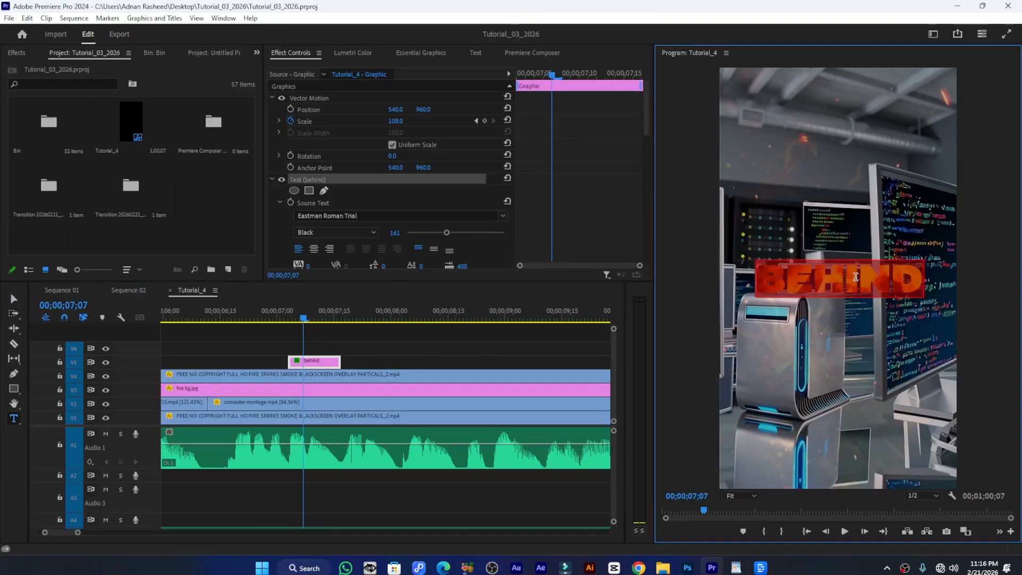
{"action": "type", "text": "BUILD"}
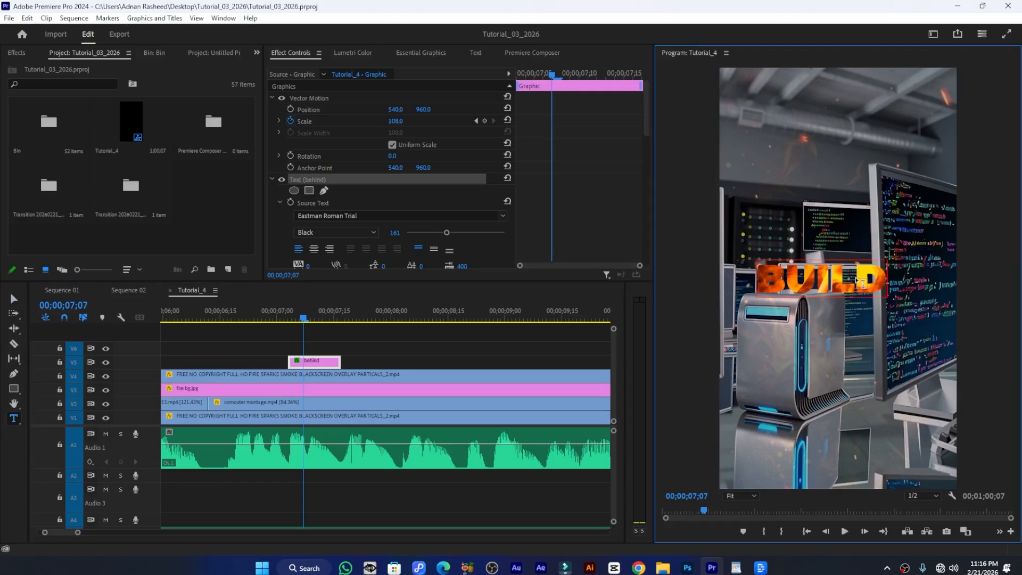
{"action": "type", "text": "!NG"}
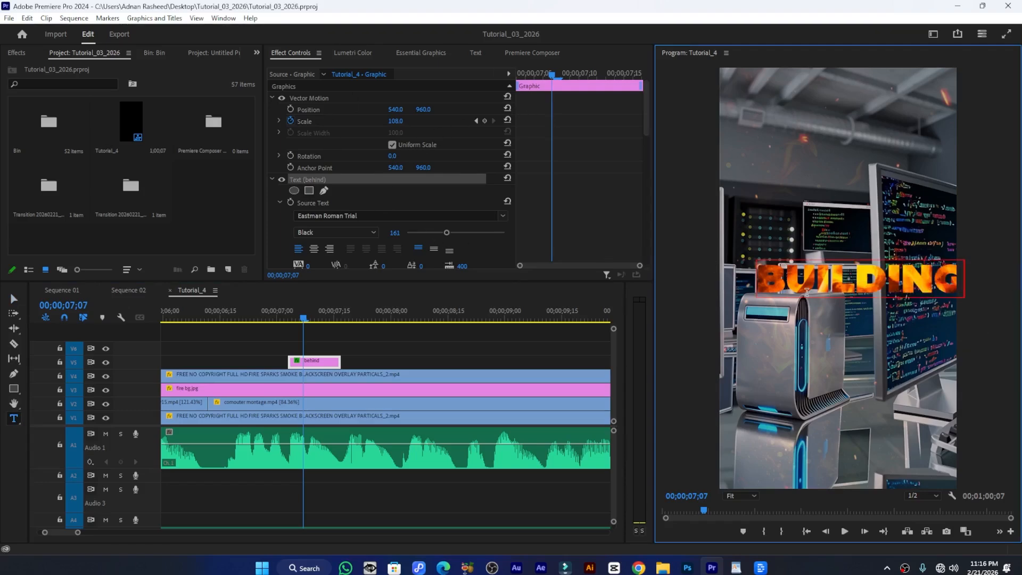
Reduce the Building text's font size to 127 and centre it horizontally and vertically in the frame
{"action": "double_click", "coordinate": [832, 291]}
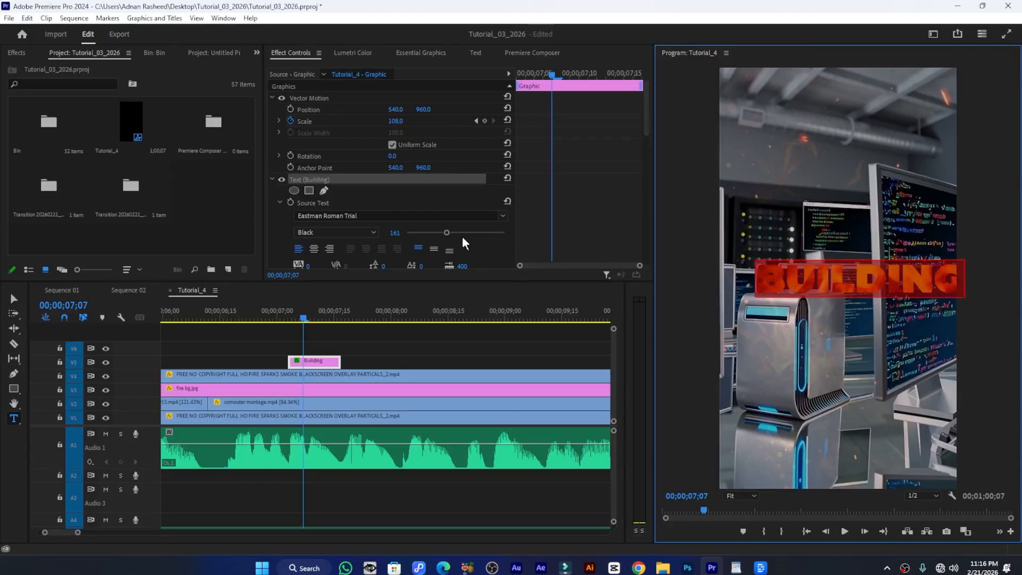
{"action": "left_click_drag", "start_coordinate": [446, 233], "coordinate": [437, 233]}
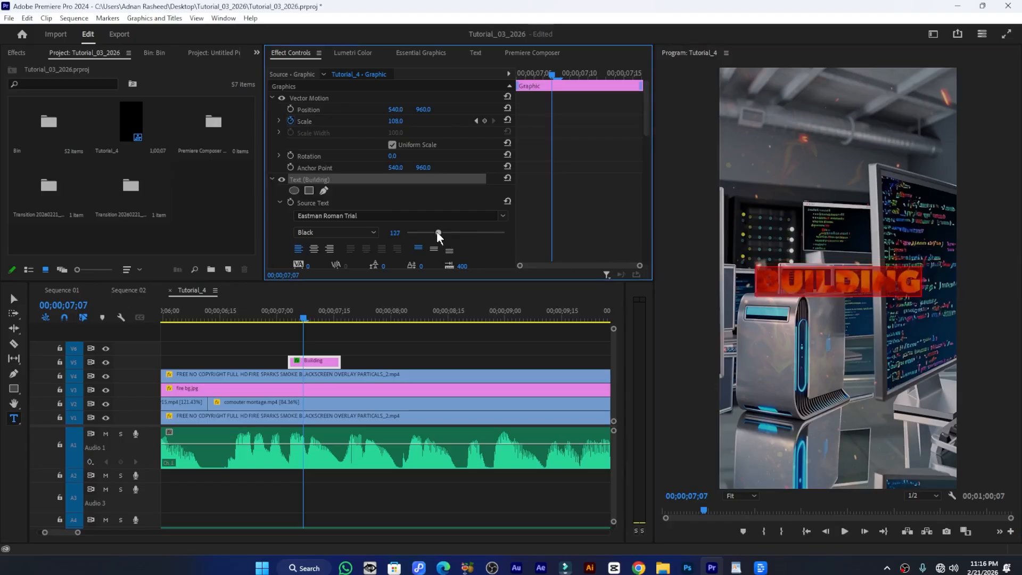
{"action": "left_click", "coordinate": [407, 53]}
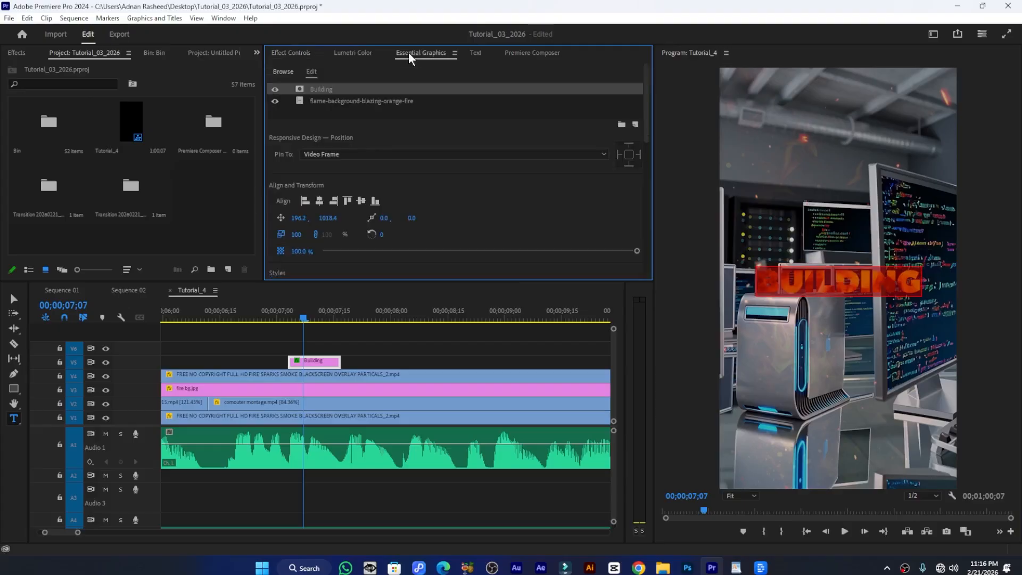
{"action": "left_click", "coordinate": [319, 201]}
{"action": "left_click", "coordinate": [360, 201]}
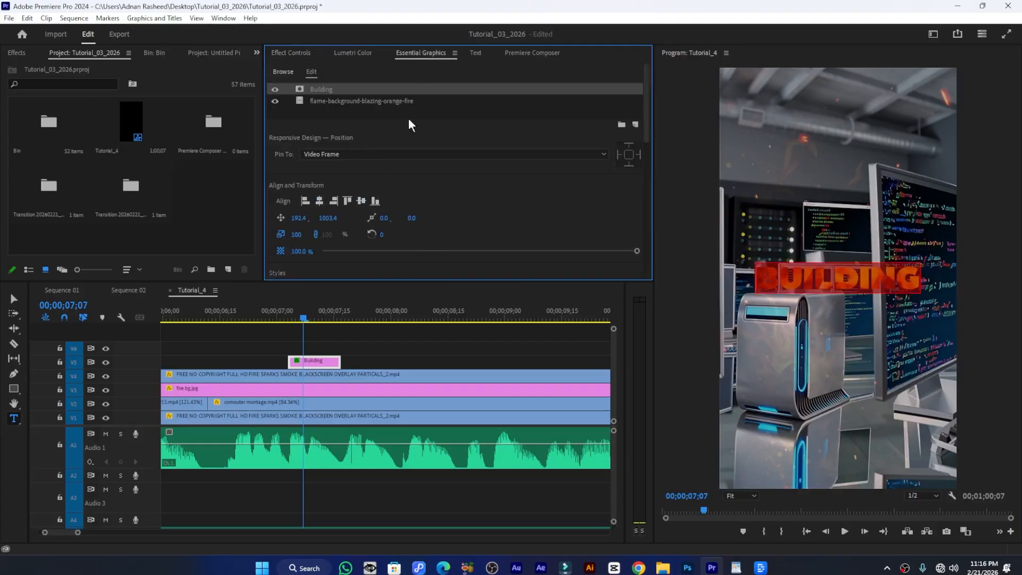
Move the Building text up above the computer tower to position 188.3, 789.4, and play the section to check it
{"action": "left_click_drag", "start_coordinate": [325, 218], "coordinate": [231, 218]}
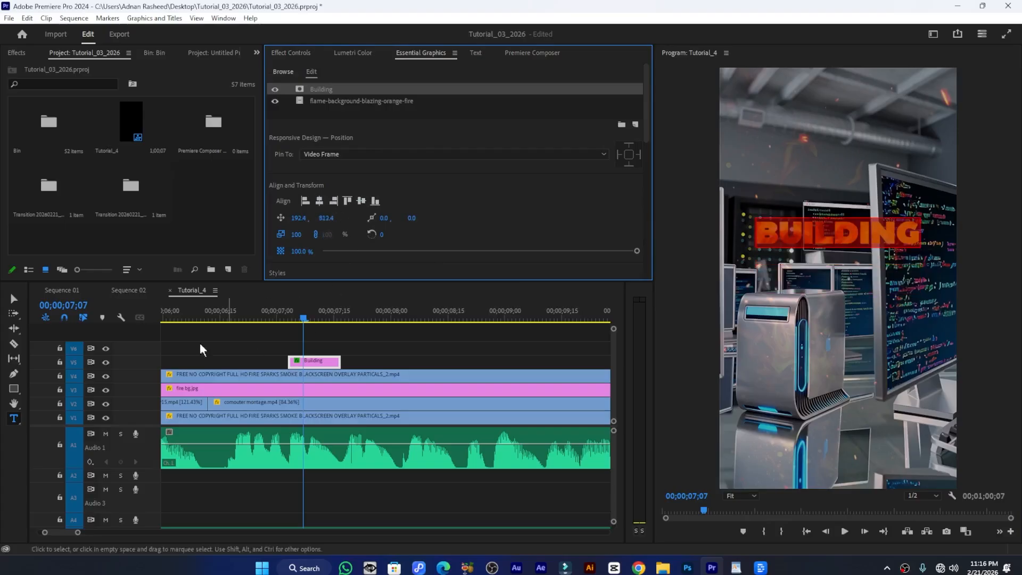
{"action": "left_click", "coordinate": [14, 298]}
{"action": "mouse_move", "coordinate": [821, 249]}
{"action": "left_mouse_down"}
{"action": "mouse_move", "coordinate": [824, 221]}
{"action": "mouse_move", "coordinate": [812, 225]}
{"action": "mouse_move", "coordinate": [819, 232]}
{"action": "left_mouse_up"}
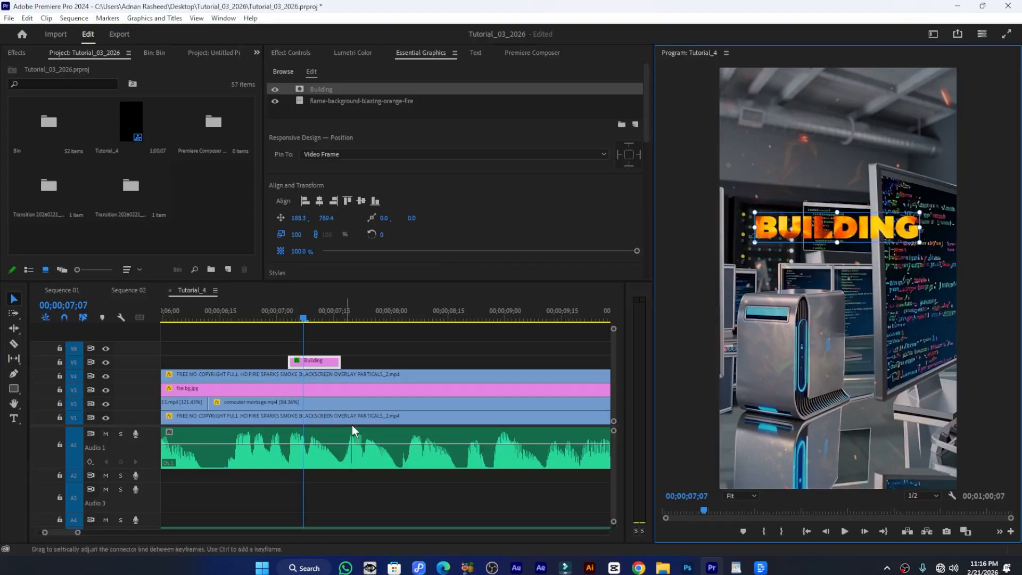
{"action": "key", "text": "space"}
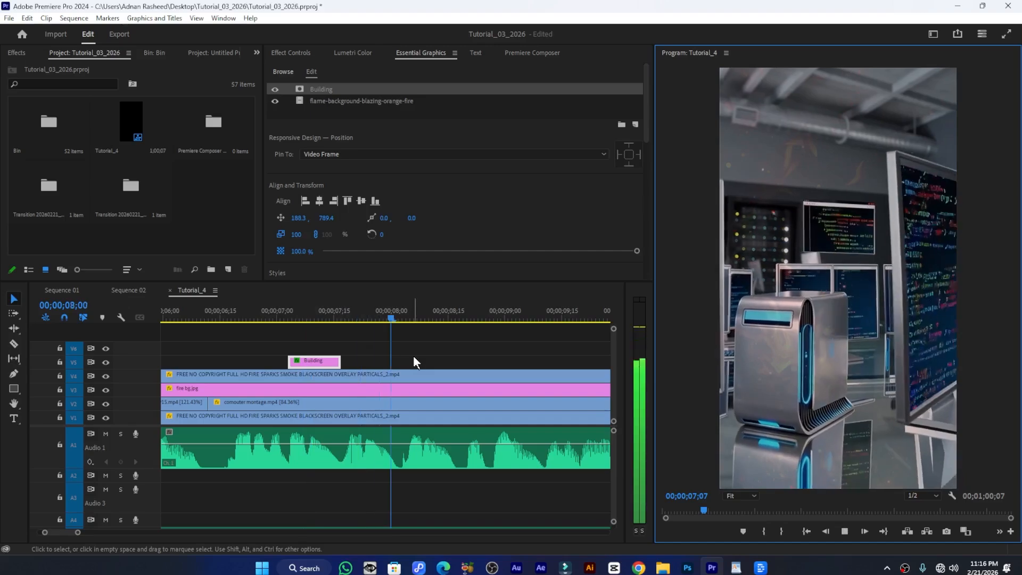
Duplicate the Building title clip on V5 so the copy starts at 00;00;07;17, directly after the original
{"action": "left_click", "coordinate": [343, 313]}
{"action": "key", "text": "space"}
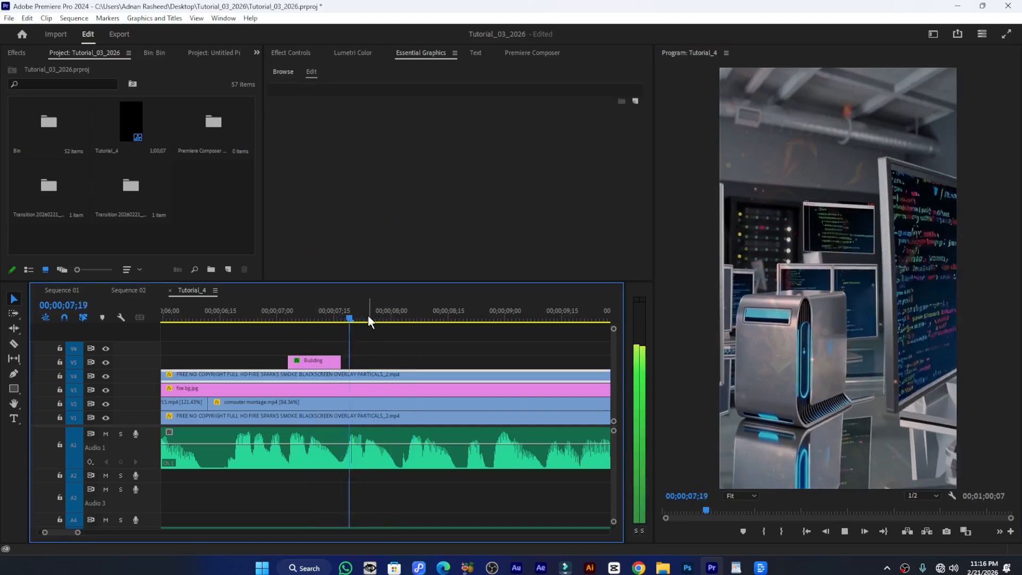
{"action": "left_click_drag", "start_coordinate": [356, 315], "coordinate": [342, 315]}
{"action": "left_click", "coordinate": [341, 316]}
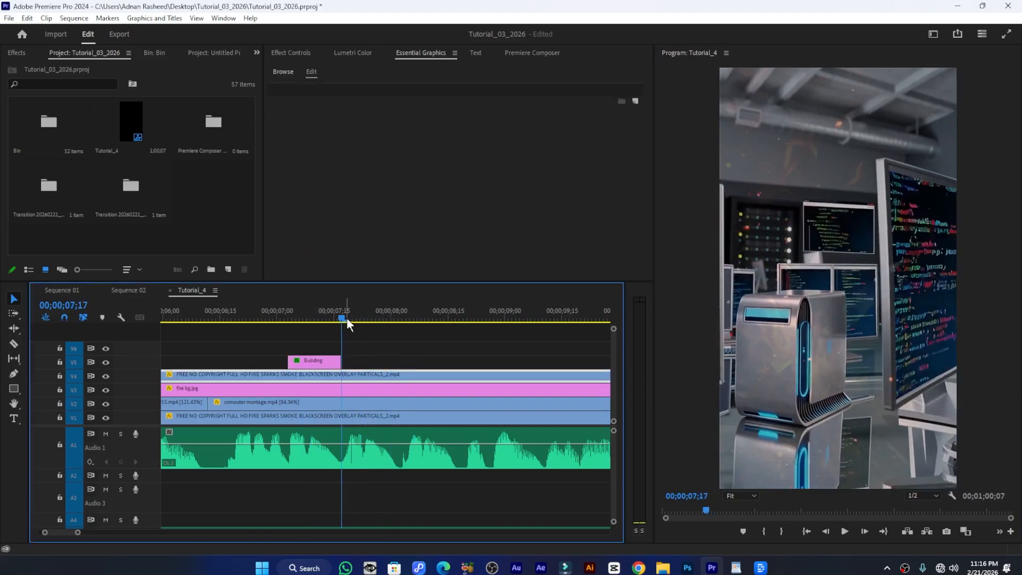
{"action": "left_click_drag", "start_coordinate": [300, 363], "coordinate": [360, 366]}
Lower the duplicated Building title by setting its Vector Motion vertical position to 1111
{"action": "left_click", "coordinate": [360, 314]}
{"action": "left_click", "coordinate": [379, 365]}
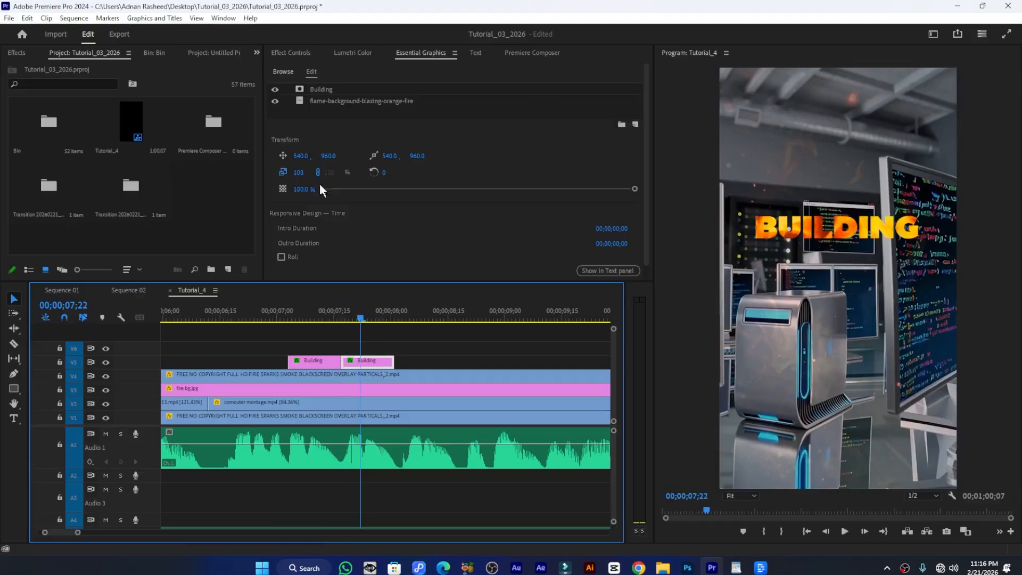
{"action": "left_click", "coordinate": [295, 53]}
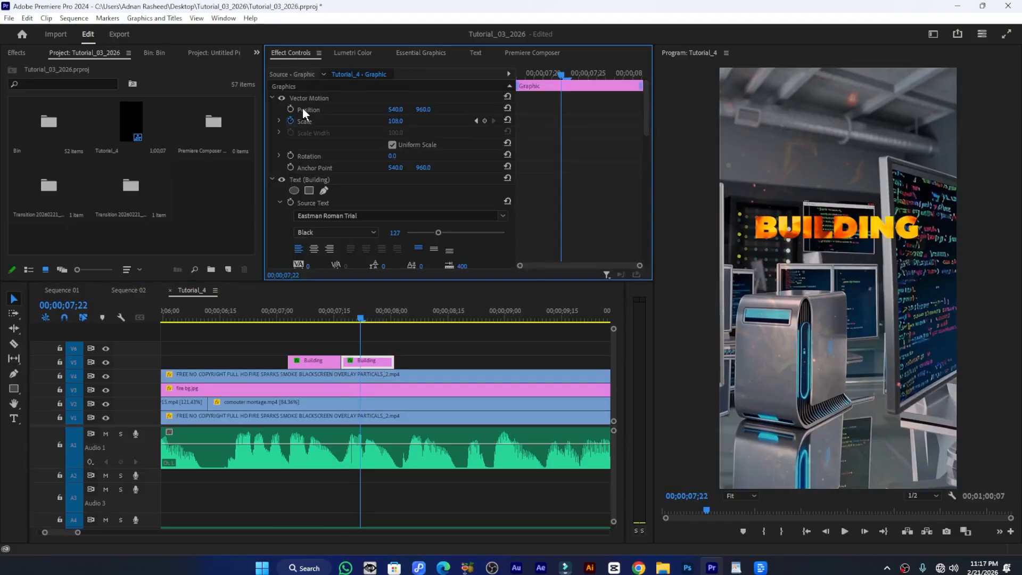
{"action": "left_click_drag", "start_coordinate": [433, 110], "coordinate": [510, 110]}
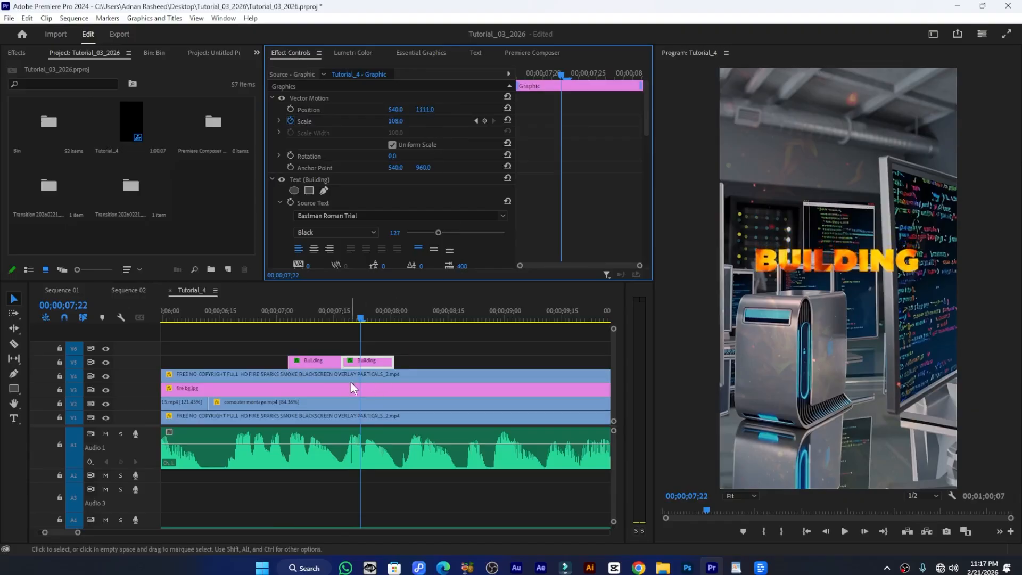
Replace the duplicated title's text with "writing"
{"action": "left_click", "coordinate": [345, 319]}
{"action": "key", "text": "space"}
{"action": "left_click_drag", "start_coordinate": [360, 311], "coordinate": [357, 310]}
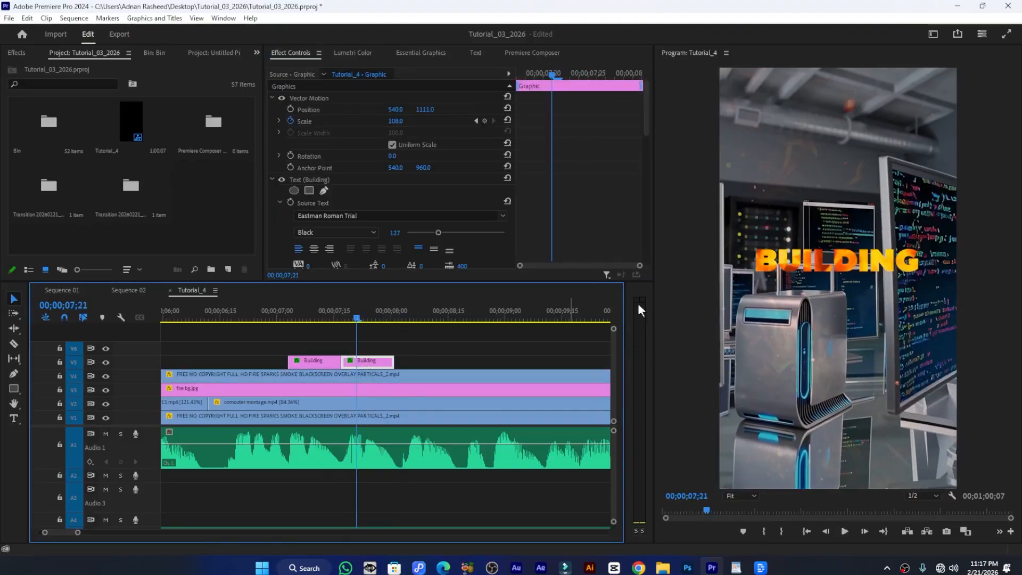
{"action": "double_click", "coordinate": [828, 261]}
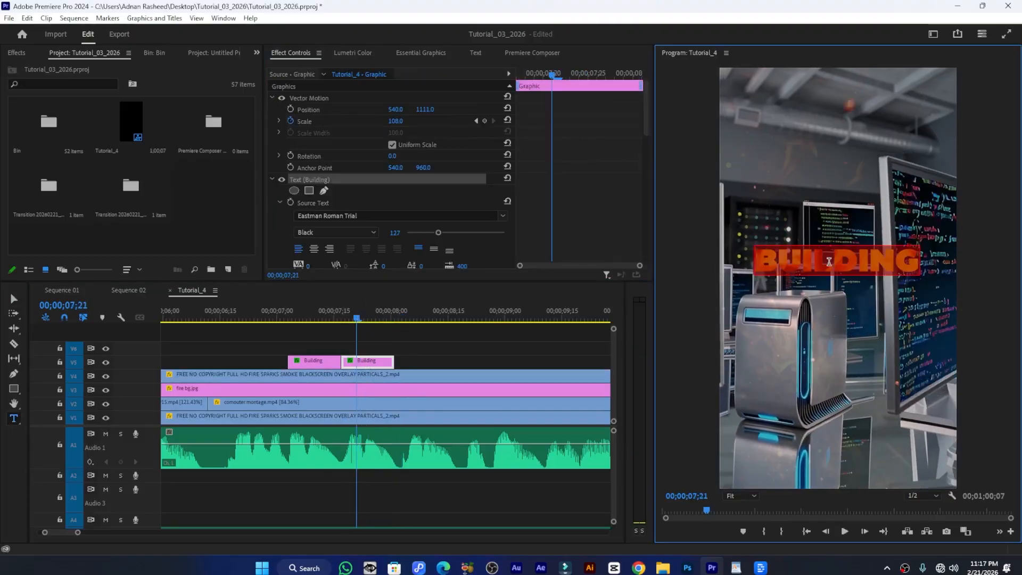
{"action": "type", "text": "WRIT"}
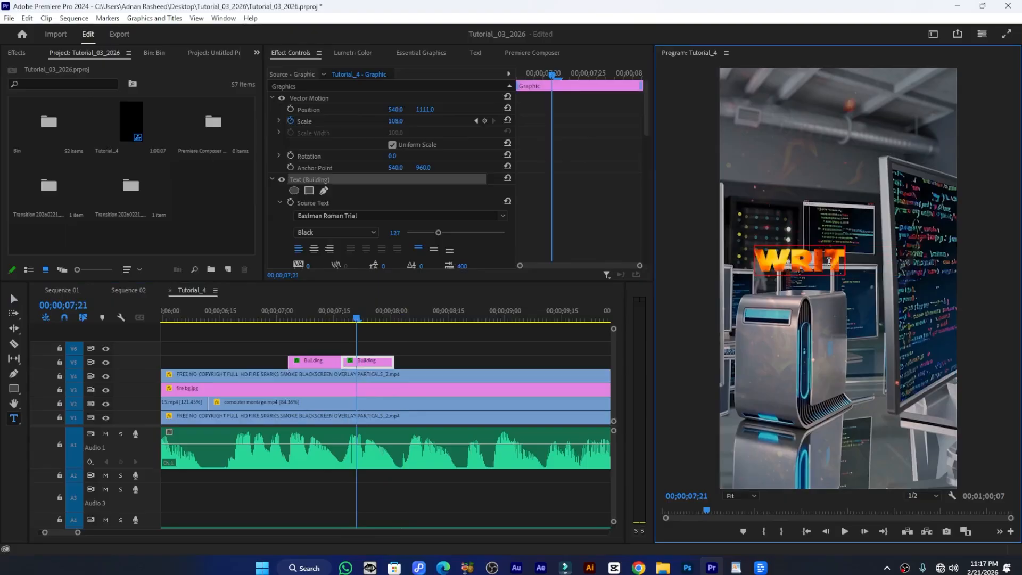
{"action": "type", "text": "ING"}
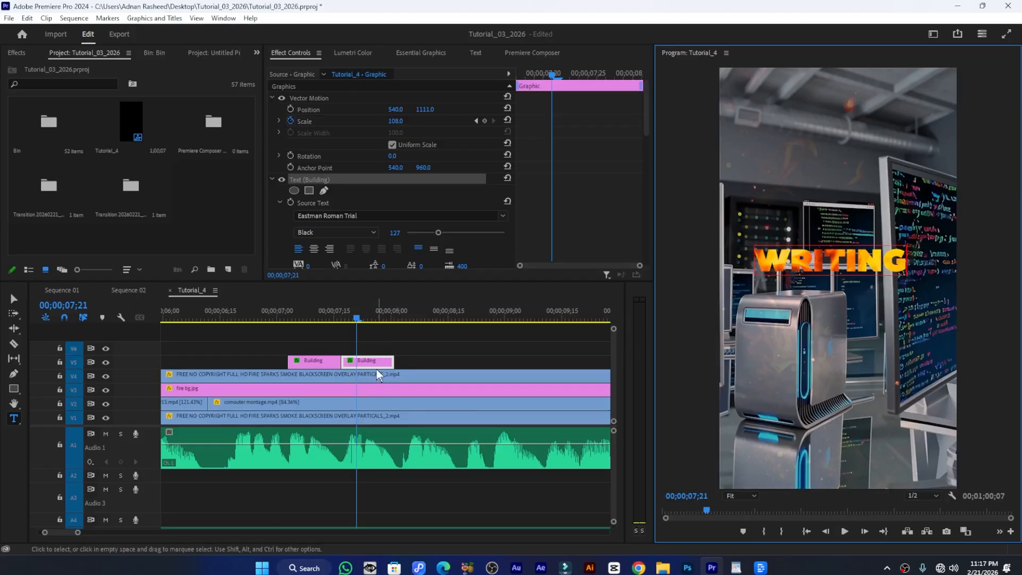
Find the next spoken word in the audio and place a copy of the writing title on V5 at 00;00;08;03
{"action": "scroll", "coordinate": [383, 371], "scroll_direction": "down", "scroll_amount": 2}
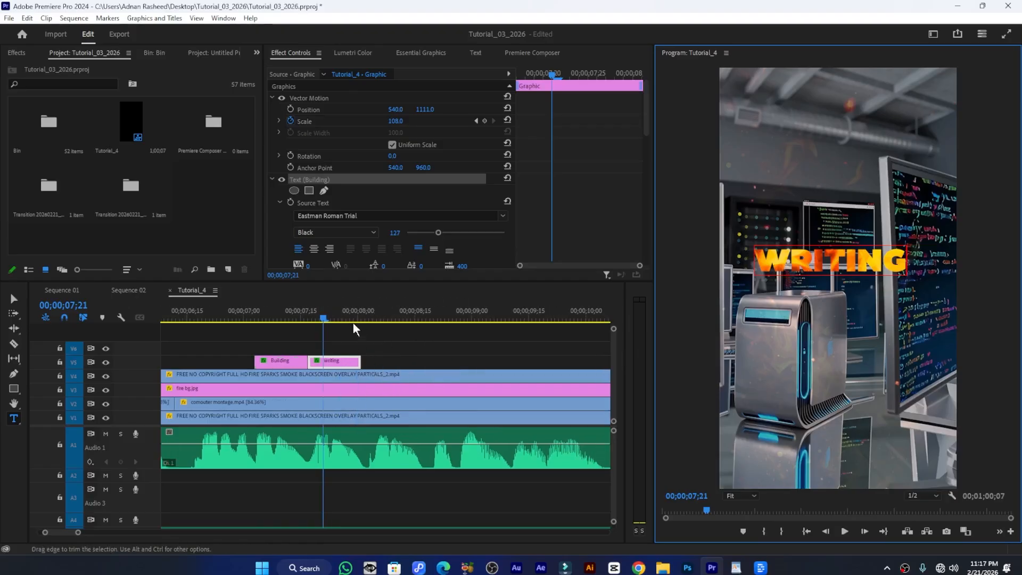
{"action": "left_click", "coordinate": [375, 318]}
{"action": "left_click", "coordinate": [448, 318]}
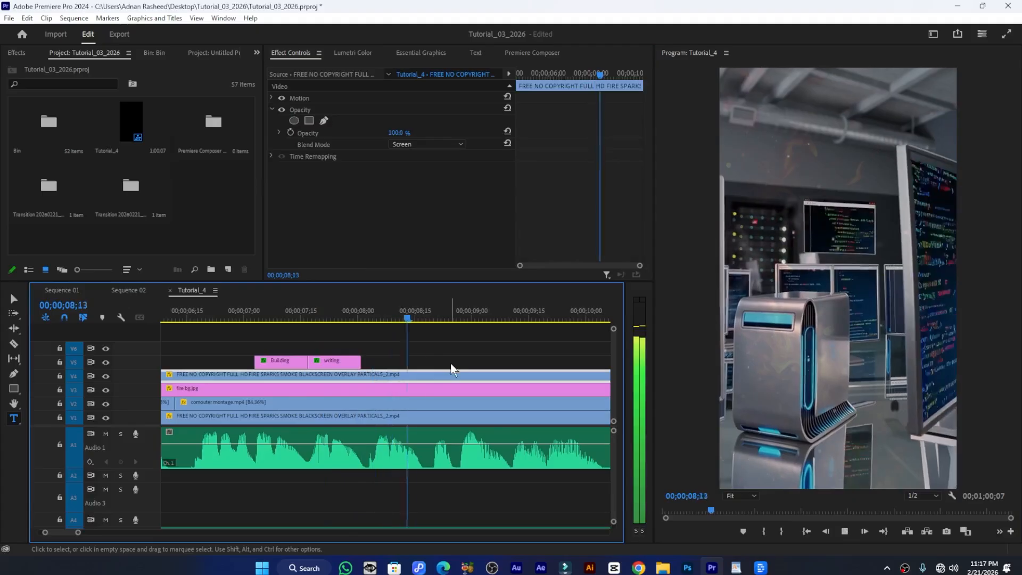
{"action": "left_click_drag", "start_coordinate": [390, 310], "coordinate": [368, 308]}
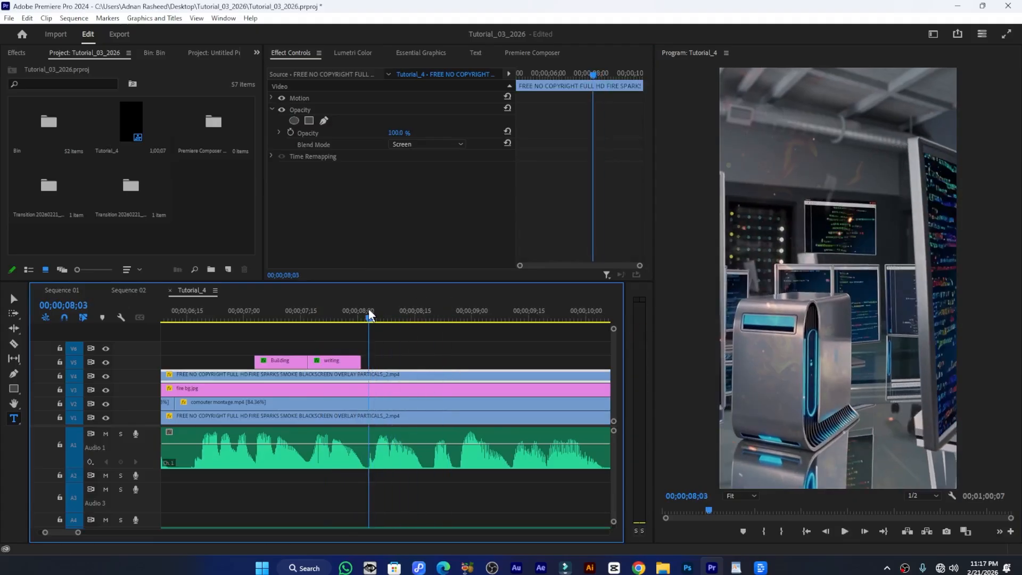
{"action": "left_click_drag", "start_coordinate": [327, 360], "coordinate": [386, 363]}
Listen to the audio under the title copy at 00;00;08;03 and replace its text with "coding"
{"action": "scroll", "coordinate": [432, 378], "scroll_direction": "down", "scroll_amount": 3}
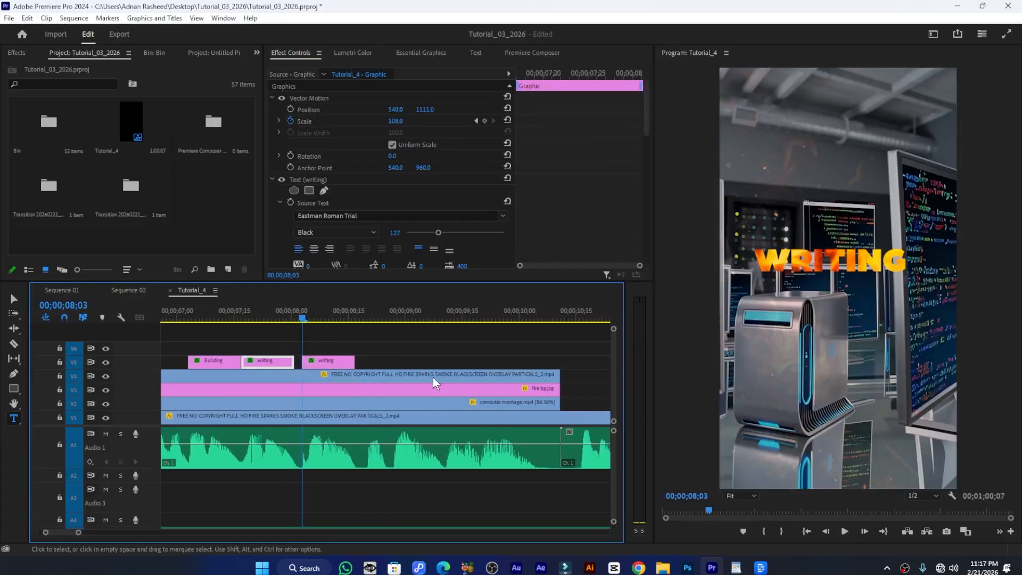
{"action": "left_click", "coordinate": [318, 316]}
{"action": "left_click", "coordinate": [332, 360]}
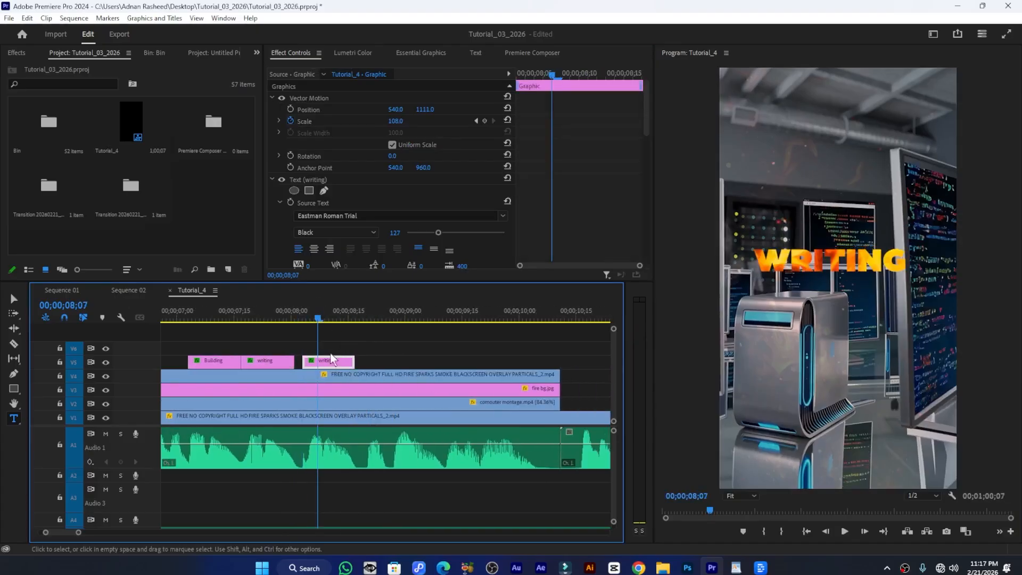
{"action": "left_click", "coordinate": [298, 317]}
{"action": "left_click_drag", "start_coordinate": [297, 315], "coordinate": [296, 315]}
{"action": "key", "text": "space"}
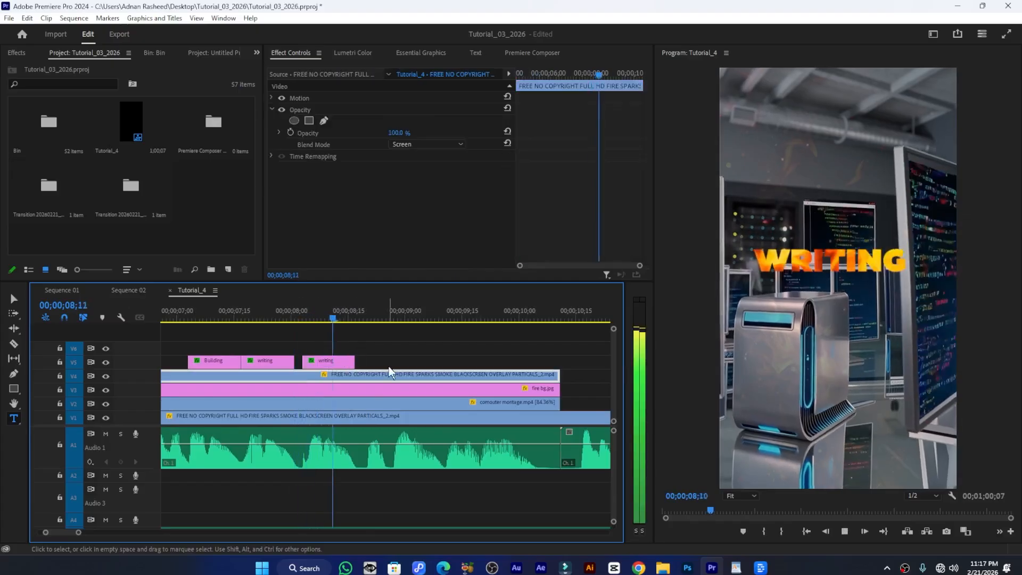
{"action": "key", "text": "space"}
{"action": "left_click", "coordinate": [321, 315]}
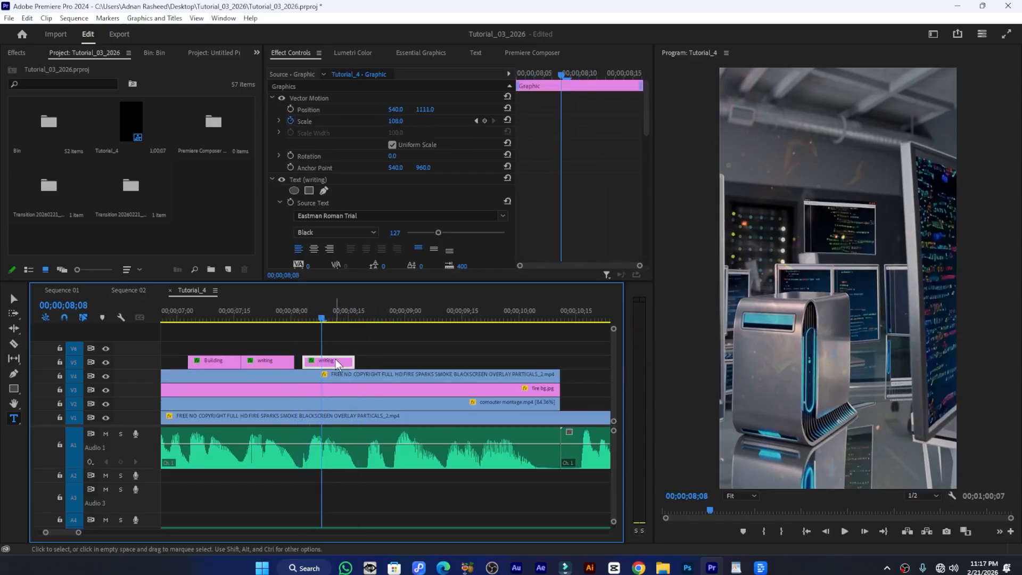
{"action": "left_click", "coordinate": [839, 261]}
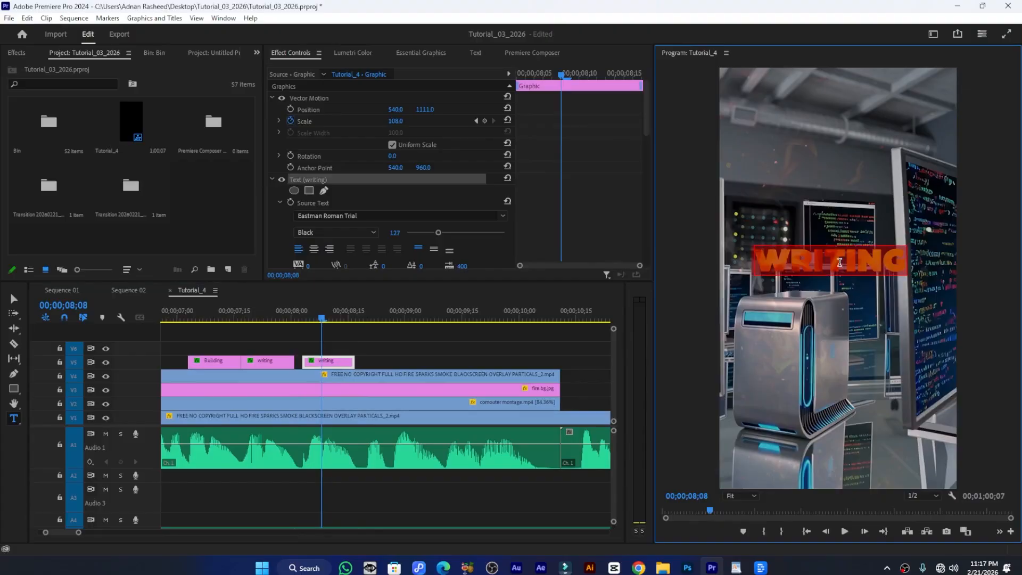
{"action": "type", "text": "CODING"}
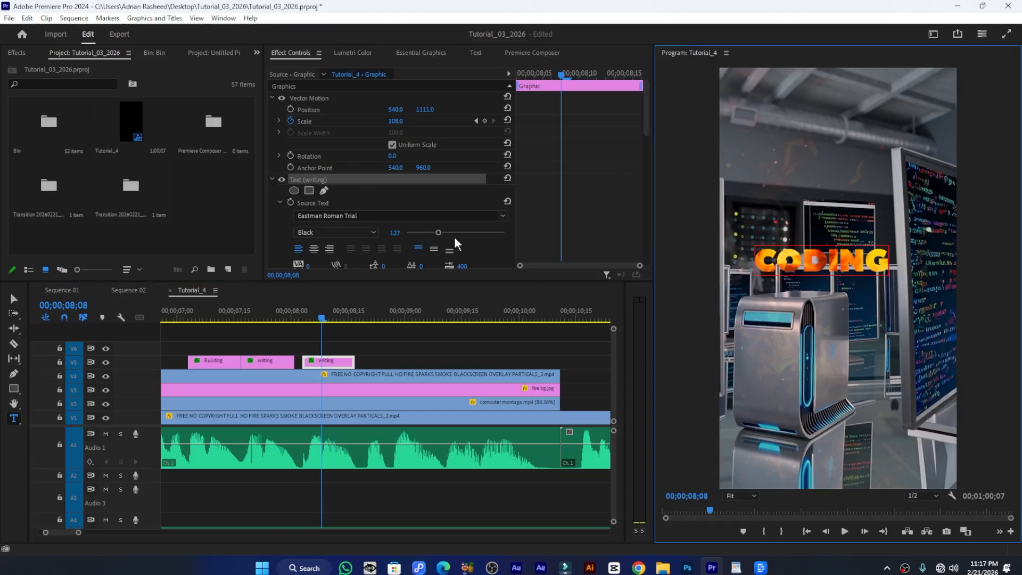
Enlarge the coding text to font size 154 and center it horizontally and vertically in the frame
{"action": "key", "text": "ctrl+a"}
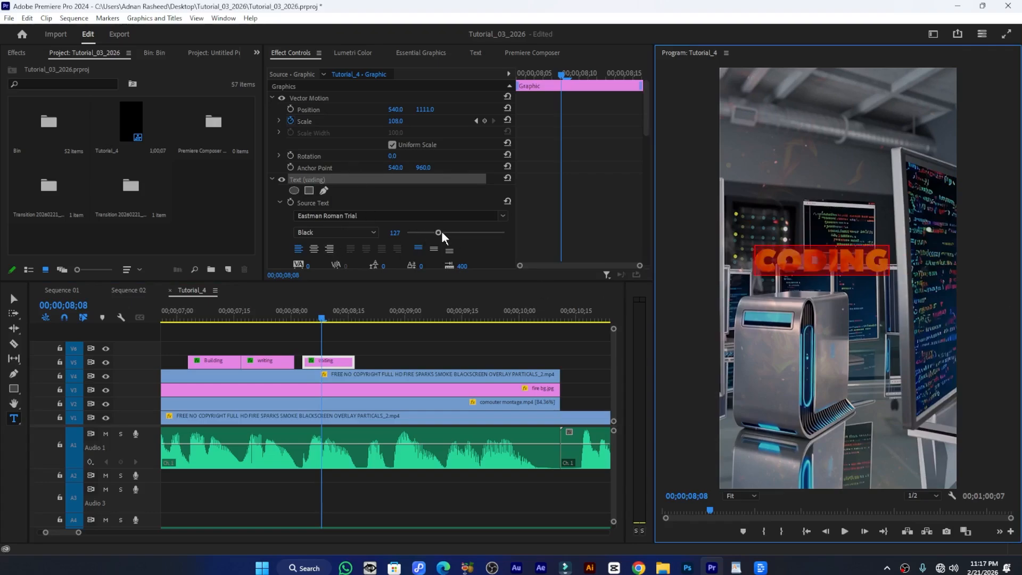
{"action": "left_click_drag", "start_coordinate": [438, 233], "coordinate": [444, 233]}
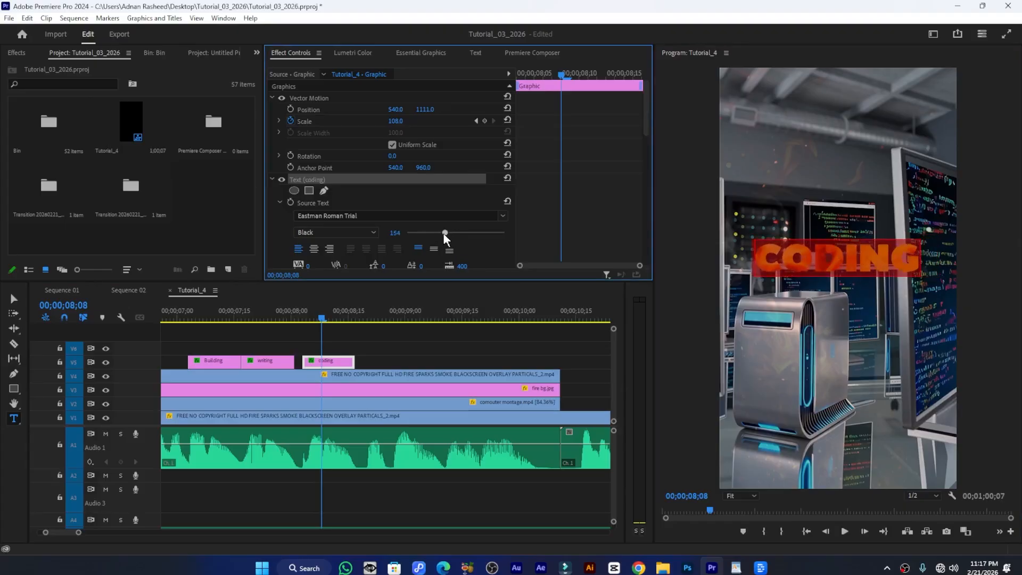
{"action": "left_click", "coordinate": [421, 53]}
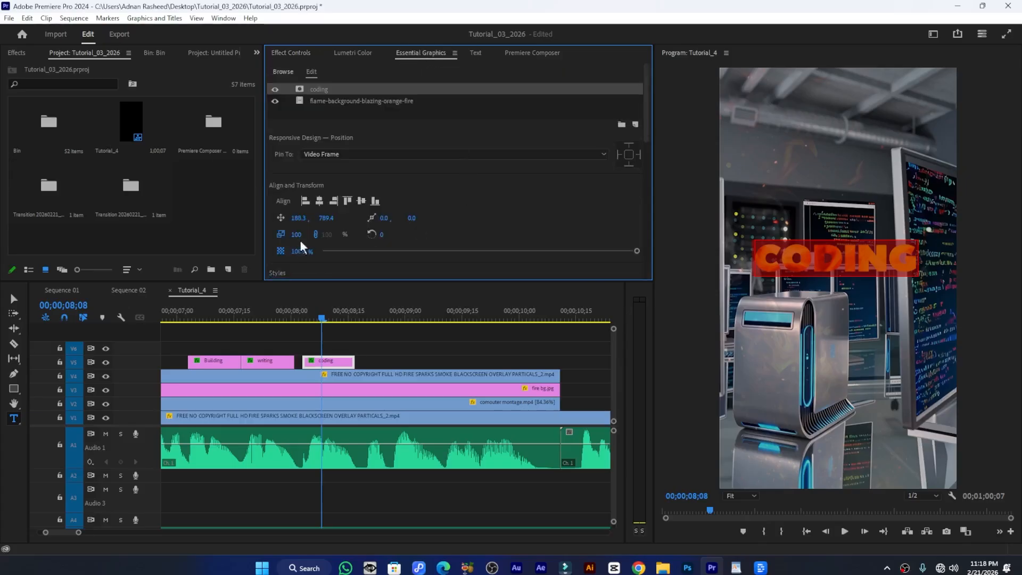
{"action": "left_click", "coordinate": [318, 203]}
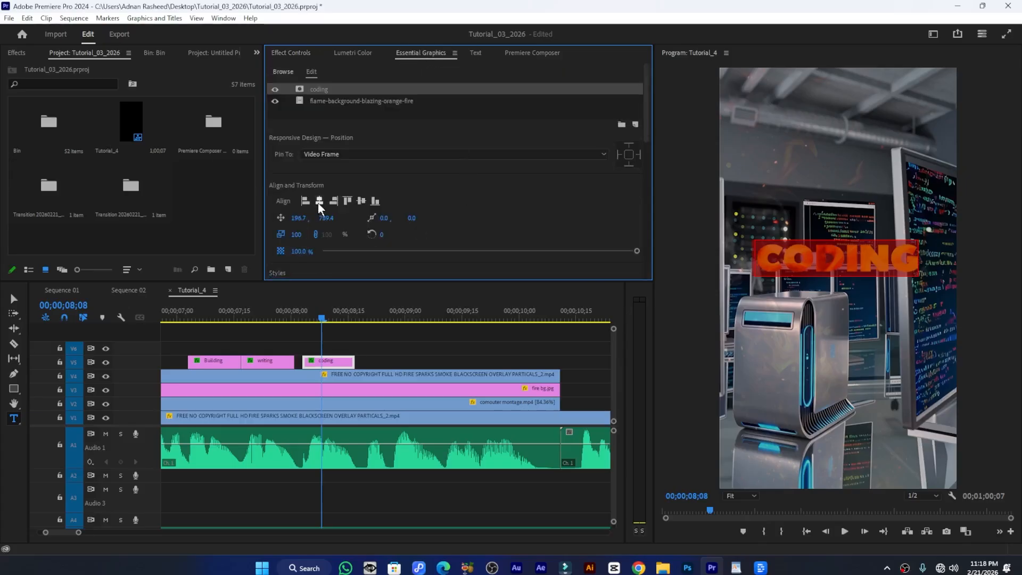
{"action": "left_click", "coordinate": [362, 201]}
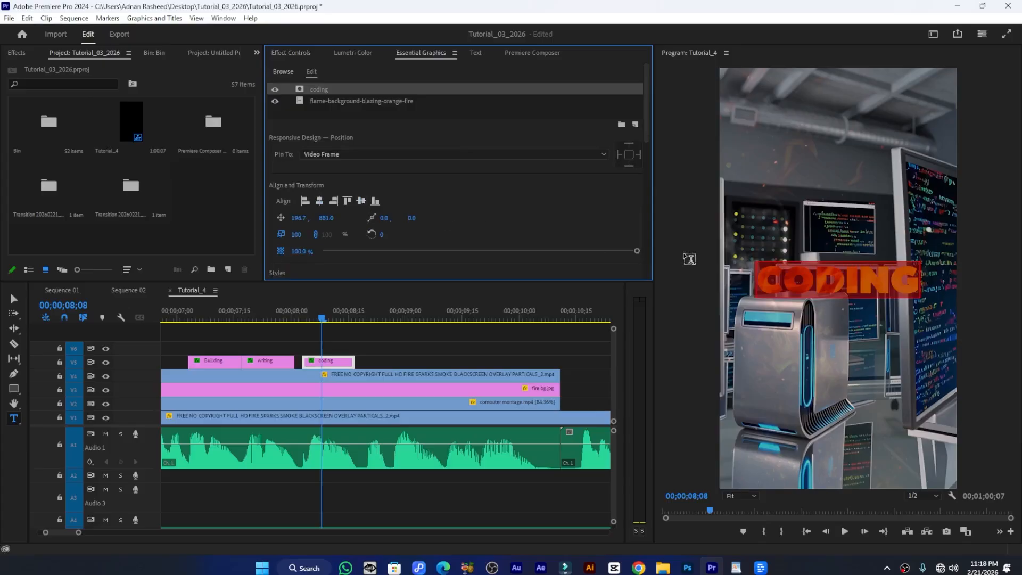
Check the coding title at its start on the timeline and save the project
{"action": "left_click", "coordinate": [339, 367]}
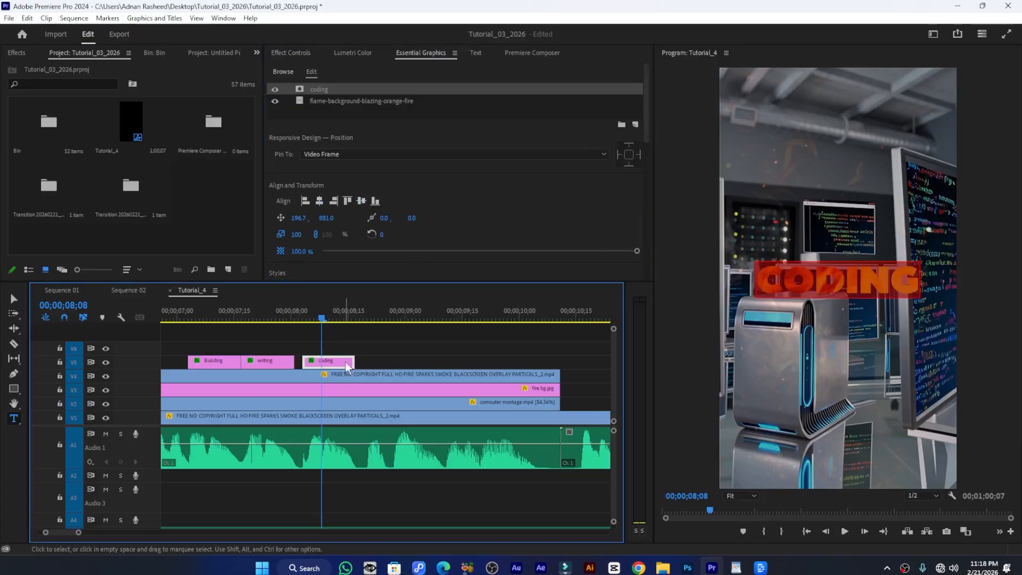
{"action": "mouse_move", "coordinate": [299, 318]}
{"action": "left_mouse_down"}
{"action": "mouse_move", "coordinate": [280, 315]}
{"action": "mouse_move", "coordinate": [311, 318]}
{"action": "left_mouse_up"}
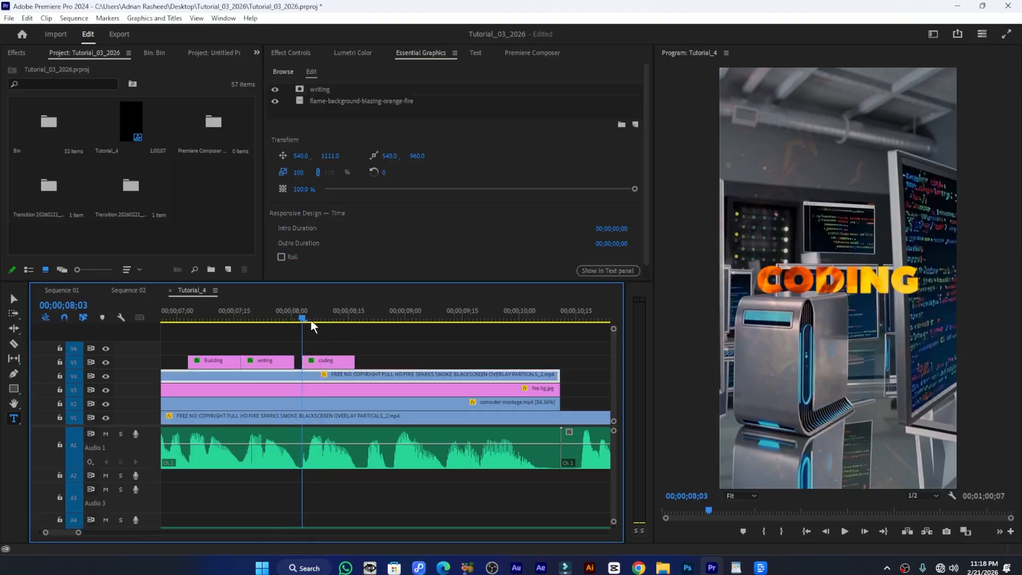
{"action": "key", "text": "ctrl+s"}
Place a copy of the coding title on V5 at 00;00;08;26
{"action": "mouse_move", "coordinate": [375, 319]}
{"action": "left_mouse_down"}
{"action": "mouse_move", "coordinate": [363, 314]}
{"action": "mouse_move", "coordinate": [390, 314]}
{"action": "left_mouse_up"}
{"action": "key", "text": "space"}
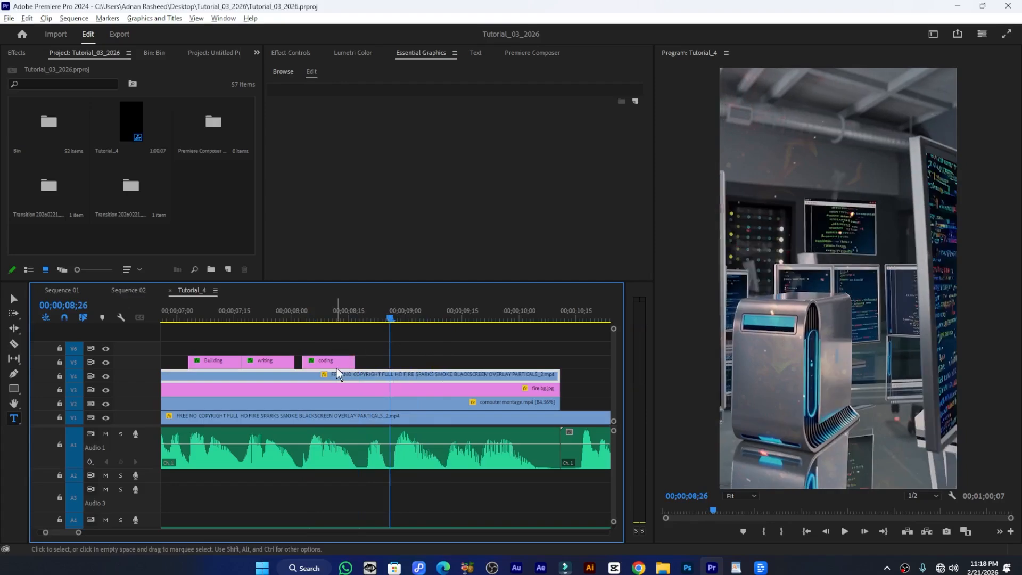
{"action": "left_click_drag", "start_coordinate": [325, 362], "coordinate": [410, 362]}
Replace the text of the title copy at 00;00;08;26 with "earning"
{"action": "left_click", "coordinate": [405, 311]}
{"action": "left_click", "coordinate": [420, 362]}
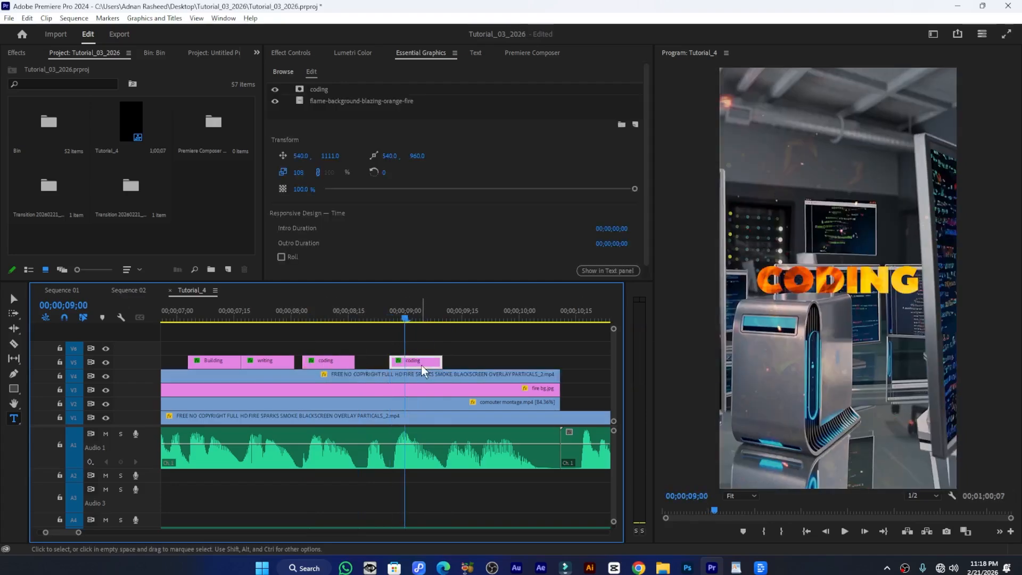
{"action": "left_click", "coordinate": [828, 280]}
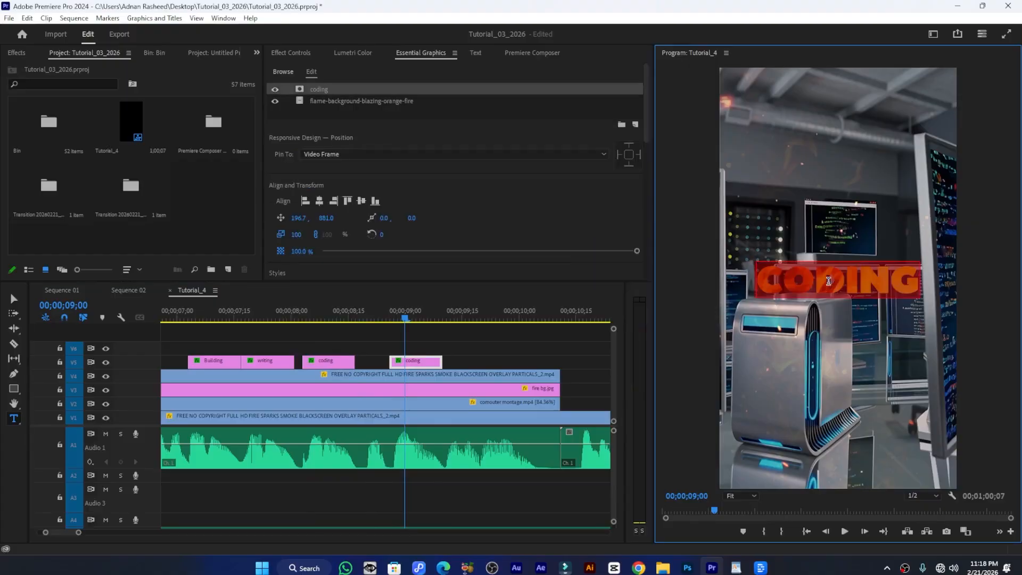
{"action": "type", "text": "earning"}
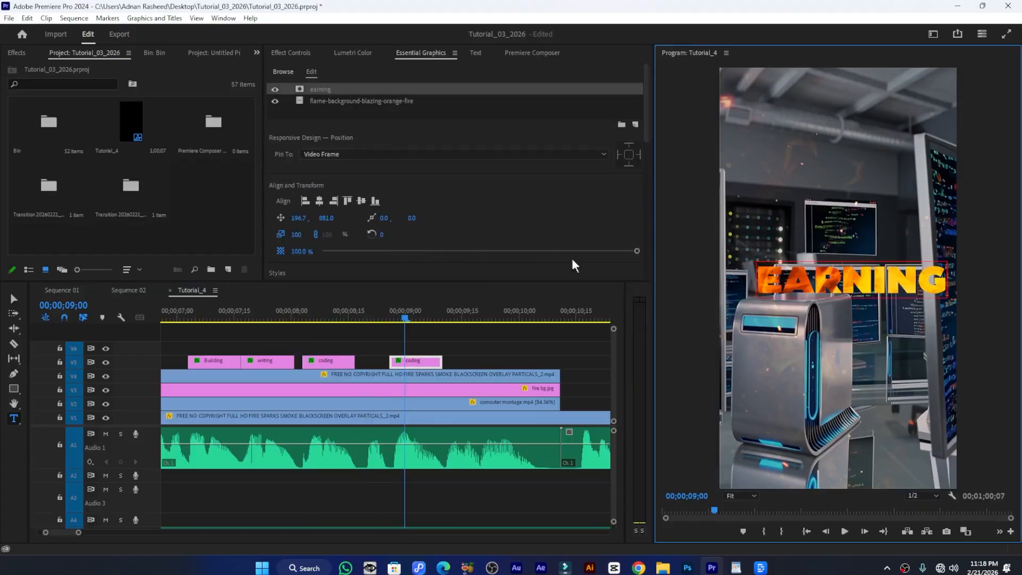
Set the earning text's font size to 145 and the title's vertical position to 1231, and save the project
{"action": "key", "text": "ctrl+a"}
{"action": "left_click", "coordinate": [298, 53]}
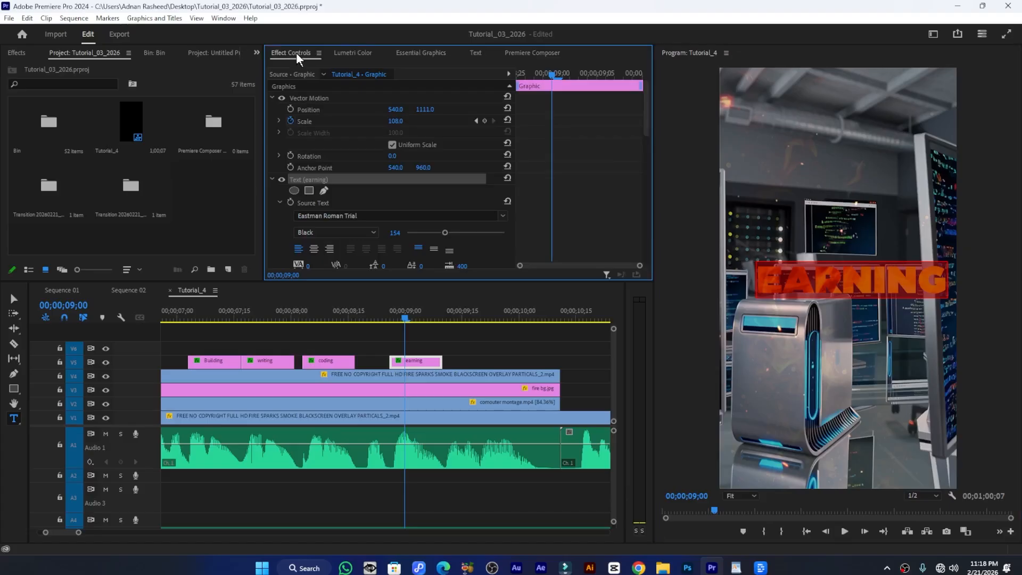
{"action": "left_click_drag", "start_coordinate": [445, 233], "coordinate": [440, 232]}
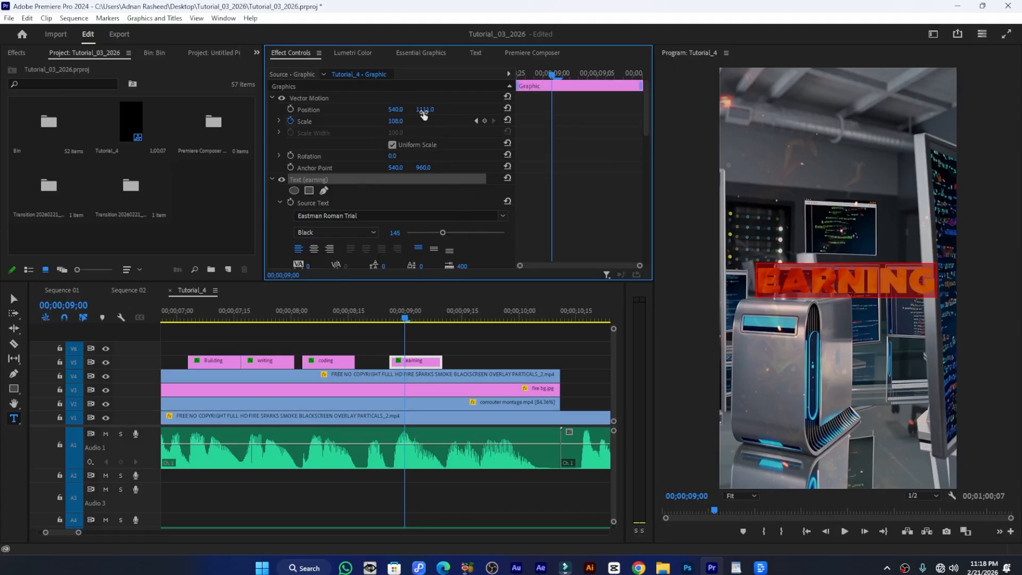
{"action": "left_click_drag", "start_coordinate": [428, 113], "coordinate": [470, 114]}
{"action": "key", "text": "ctrl+s"}
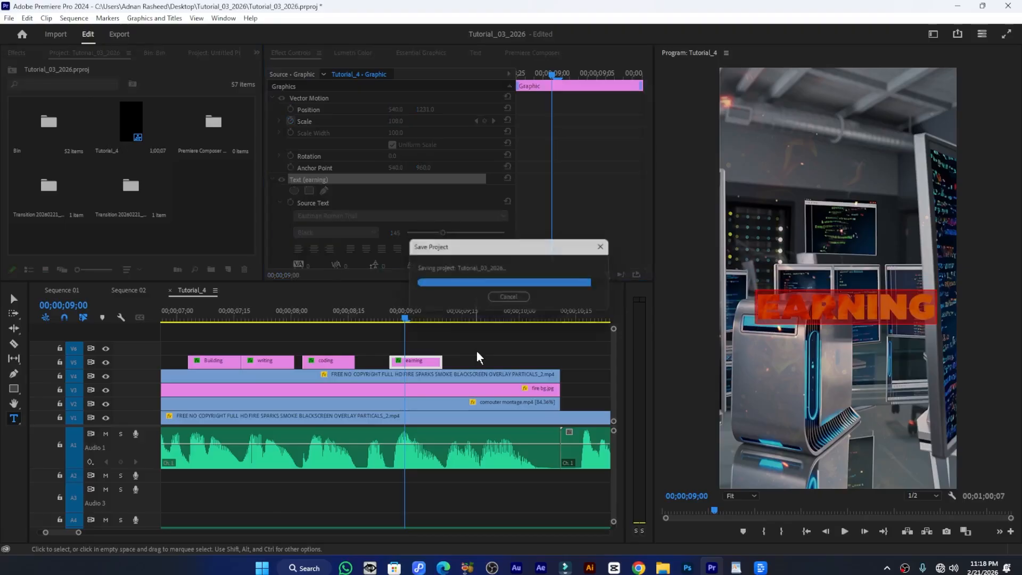
Play the sequence from before the earning title past its end and place the playhead at 00;00;09;20
{"action": "scroll", "coordinate": [477, 397], "scroll_direction": "right", "scroll_amount": 3}
{"action": "left_click", "coordinate": [297, 317]}
{"action": "key", "text": "space"}
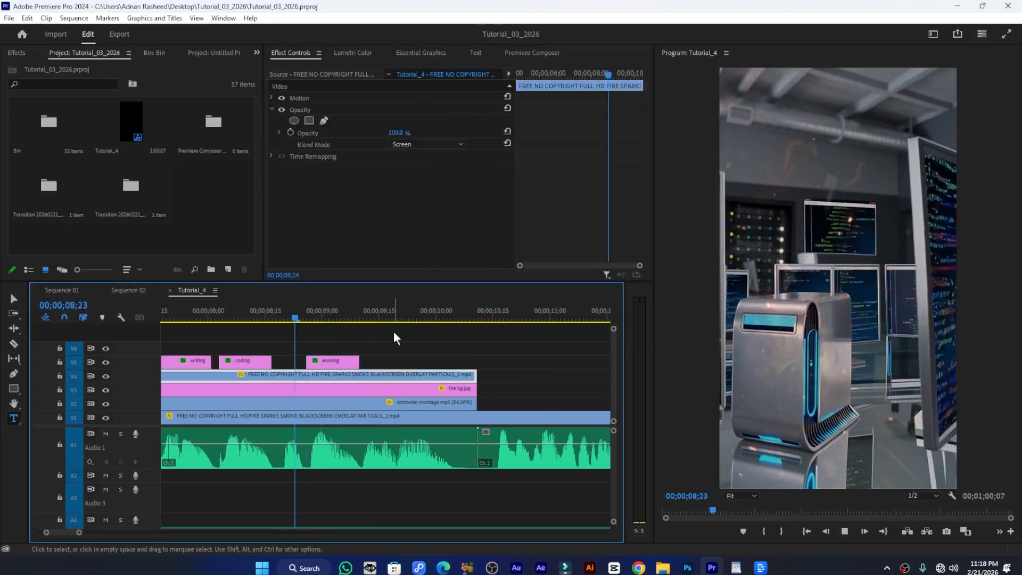
{"action": "key", "text": "space"}
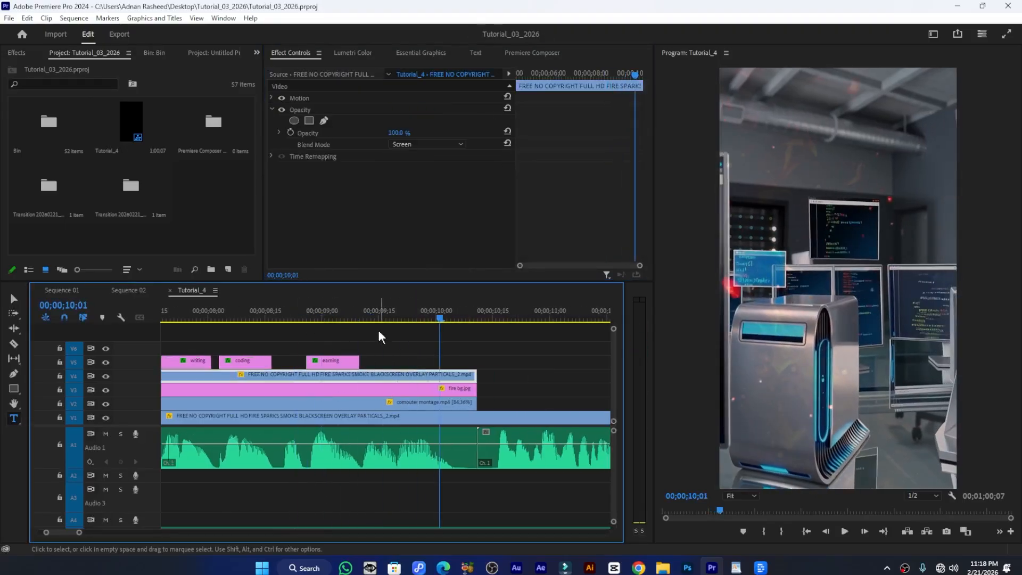
{"action": "left_click", "coordinate": [399, 310]}
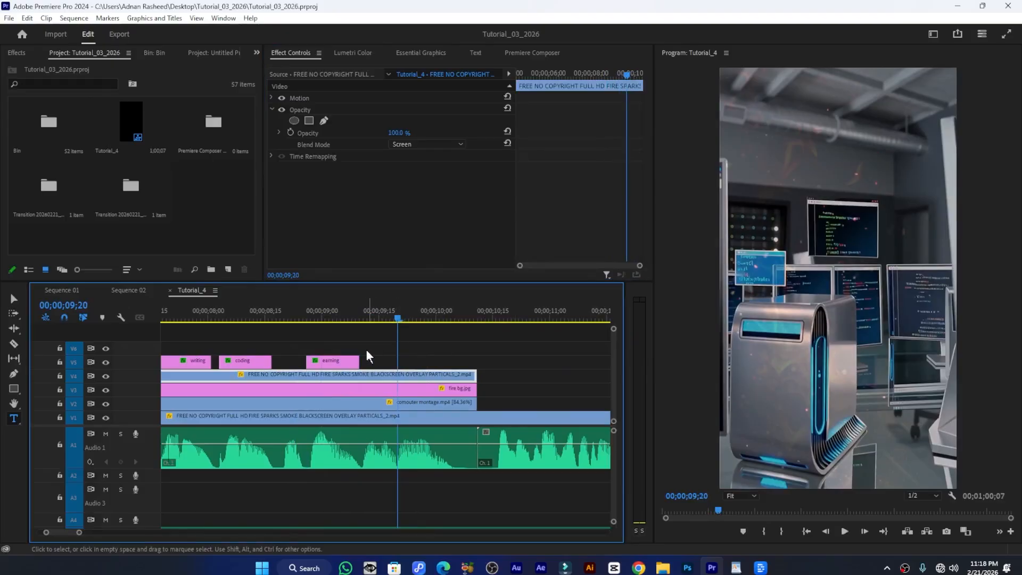
Place a copy of the earning title on V5 at 00;00;09;20 and replace its text with "ai"
{"action": "left_click_drag", "start_coordinate": [329, 361], "coordinate": [423, 365]}
{"action": "left_click", "coordinate": [412, 310]}
{"action": "left_click", "coordinate": [423, 366]}
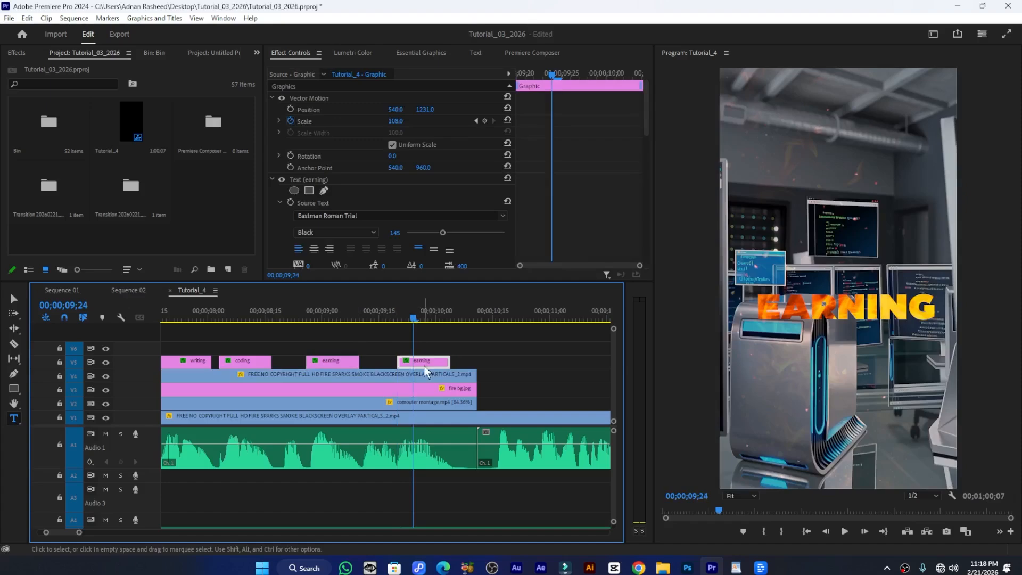
{"action": "left_click", "coordinate": [847, 311]}
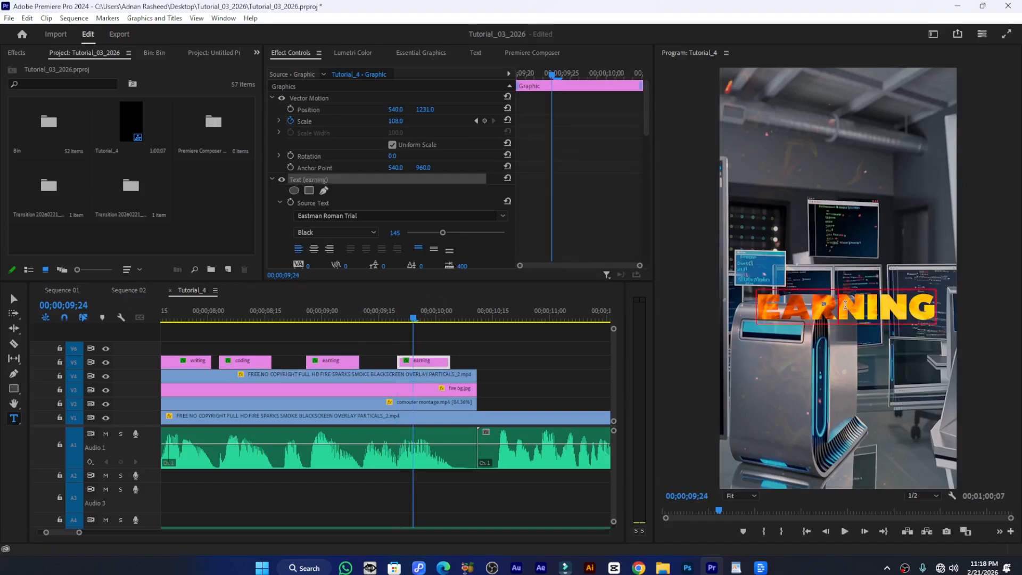
{"action": "key", "text": "ctrl+a"}
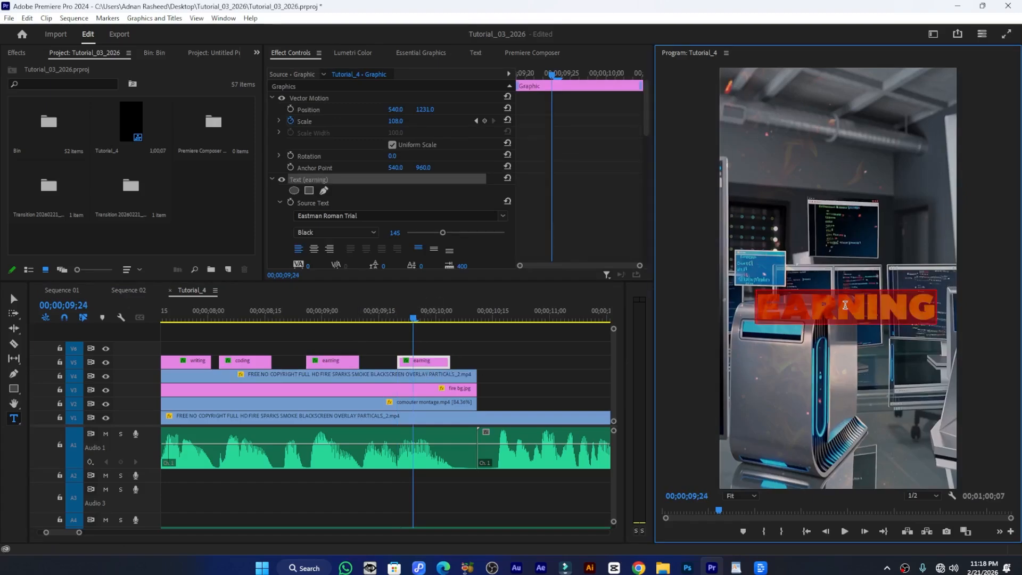
{"action": "type", "text": "AI"}
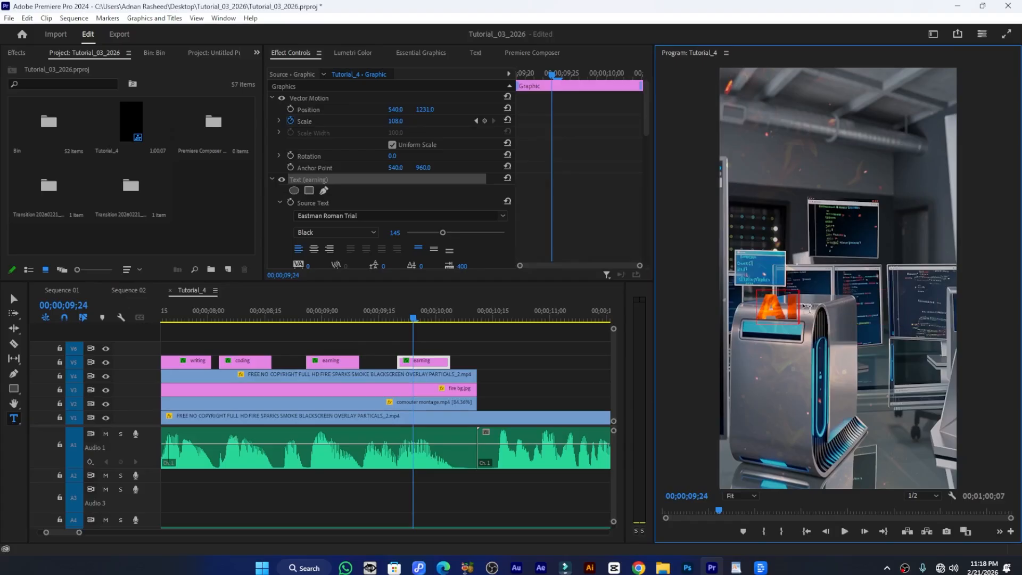
Set the ai text's font size to 215, centre it horizontally and vertically in the frame, and save the project
{"action": "key", "text": "ctrl+a"}
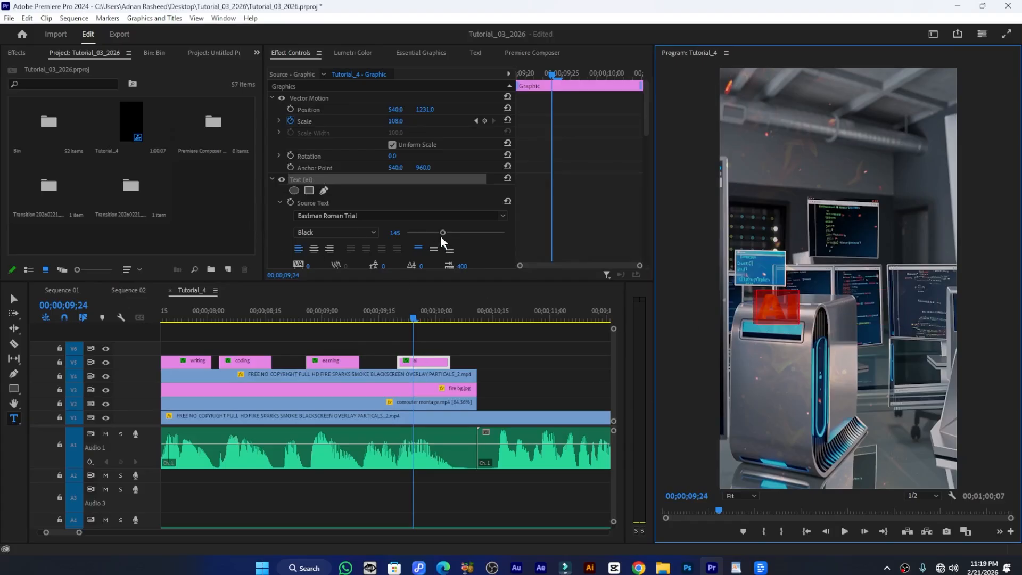
{"action": "left_click_drag", "start_coordinate": [443, 232], "coordinate": [458, 231]}
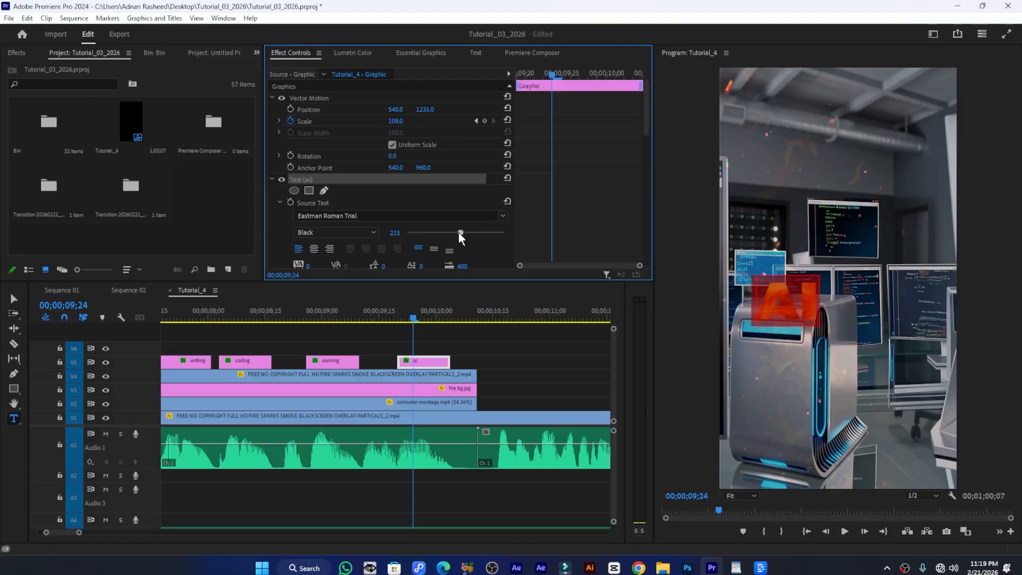
{"action": "left_click", "coordinate": [418, 54]}
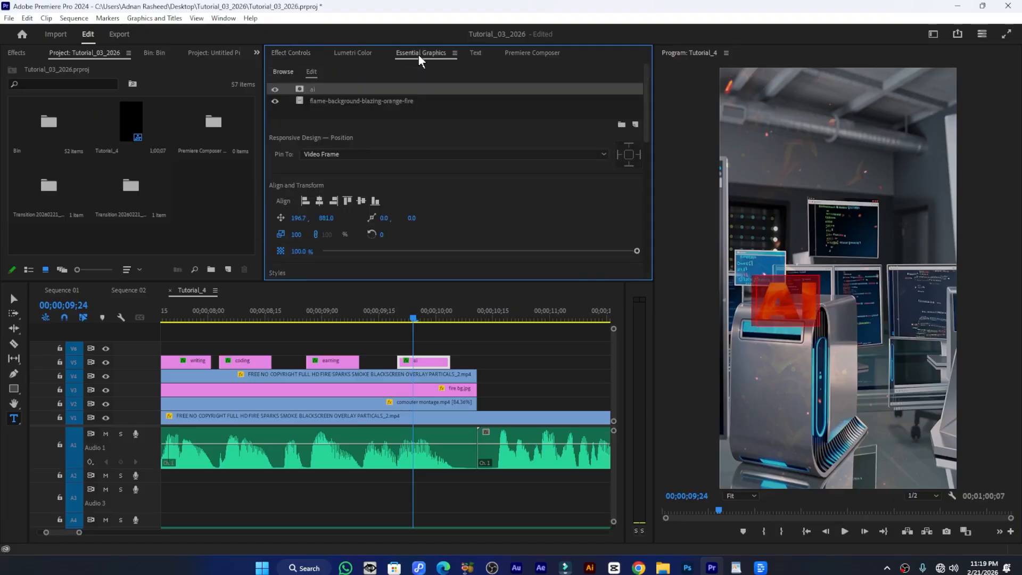
{"action": "left_click", "coordinate": [320, 201]}
{"action": "left_click", "coordinate": [362, 200]}
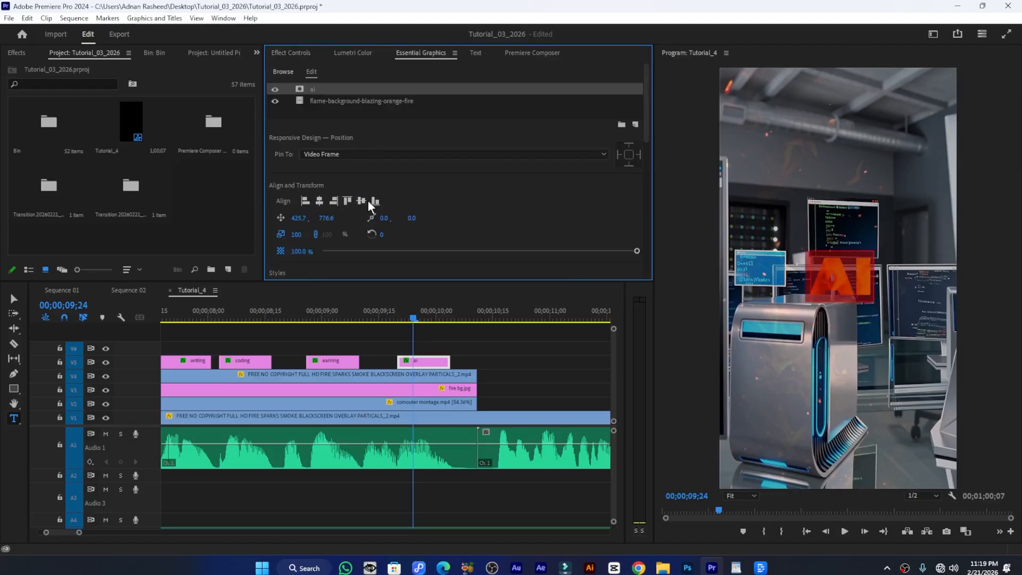
{"action": "key", "text": "ctrl+s"}
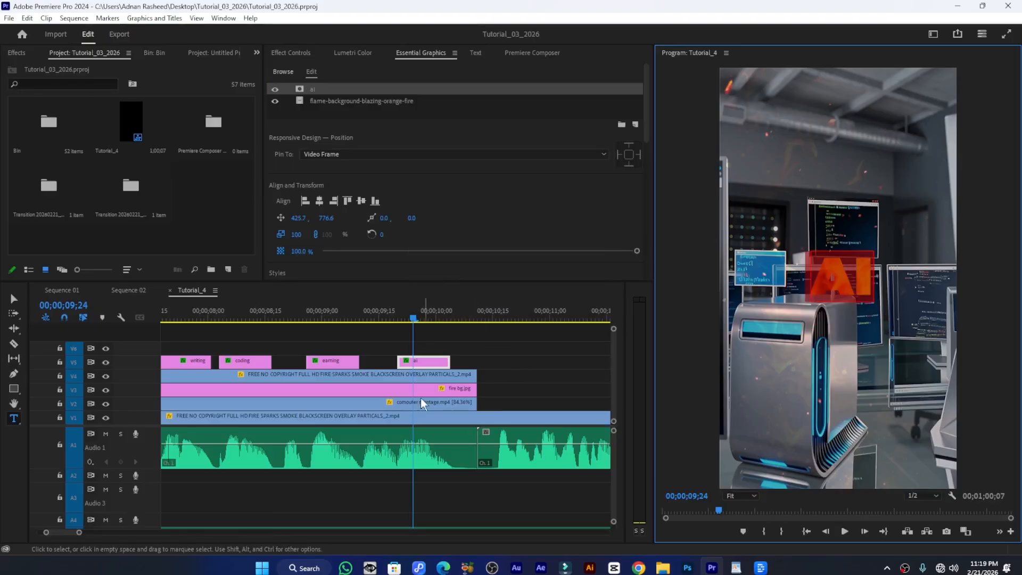
Place the Tutorial_4 playhead at 00;00;04;13, near the end of the behind title
{"action": "mouse_move", "coordinate": [411, 317]}
{"action": "left_mouse_down"}
{"action": "mouse_move", "coordinate": [398, 316]}
{"action": "mouse_move", "coordinate": [411, 318]}
{"action": "left_mouse_up"}
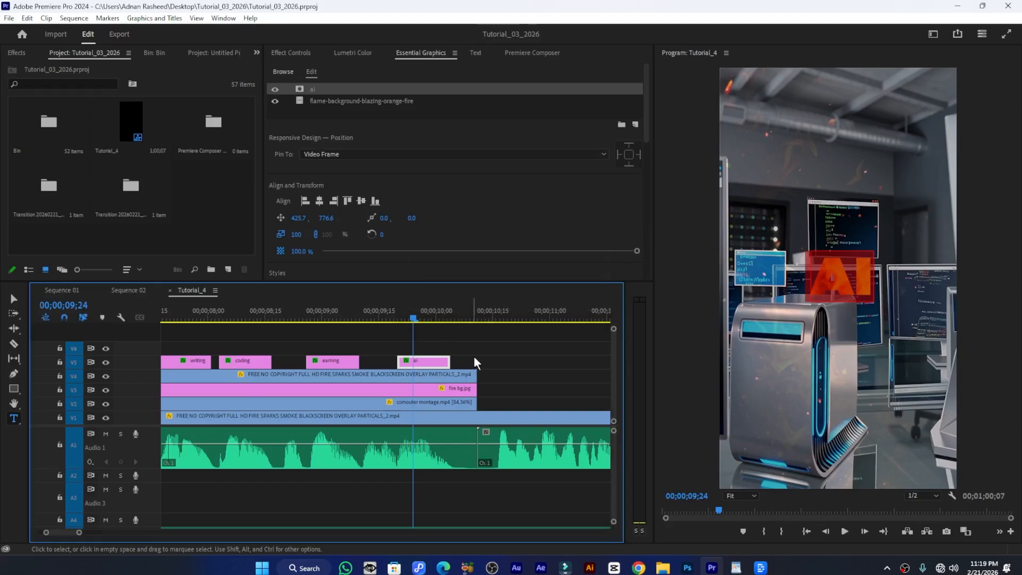
{"action": "key", "text": "minus"}
{"action": "key", "text": "minus"}
{"action": "key", "text": "minus"}
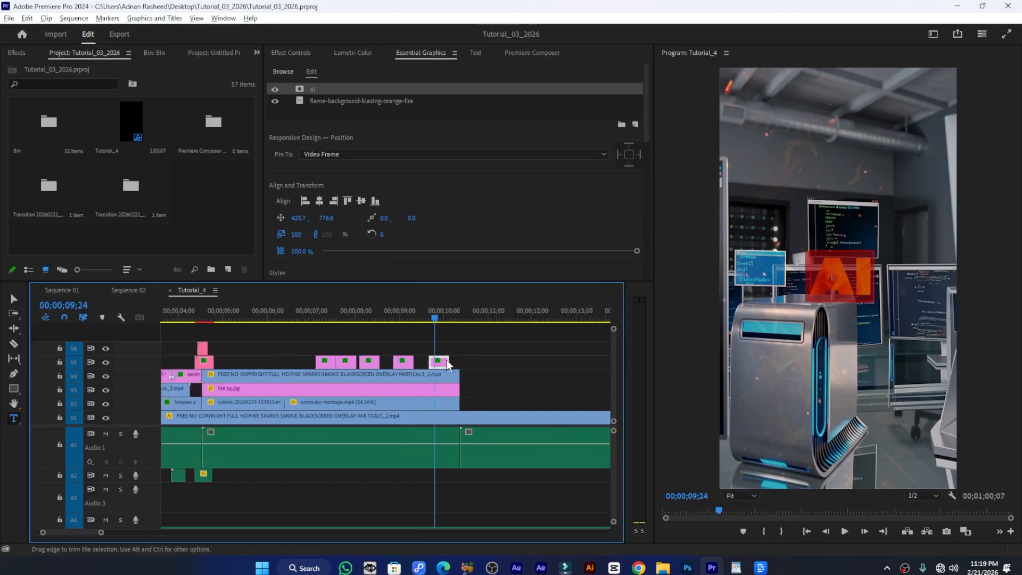
{"action": "scroll", "coordinate": [372, 346], "scroll_direction": "up", "scroll_amount": 2}
{"action": "left_click", "coordinate": [290, 319]}
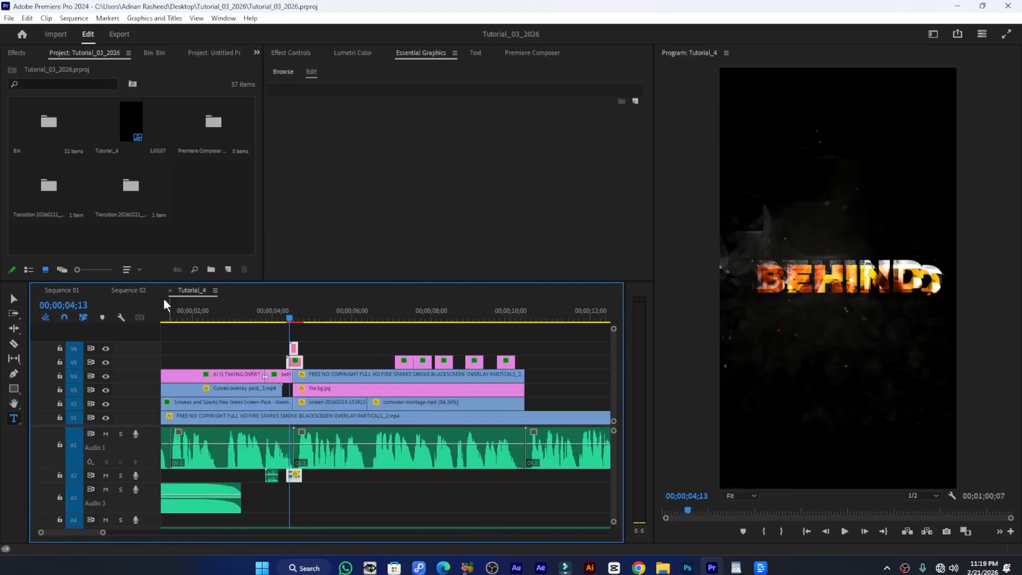
Copy the five sound effects beneath the word titles in Sequence 01 to A2 and A3 of Tutorial_4, aligned with its titles, and save
{"action": "left_click", "coordinate": [142, 291]}
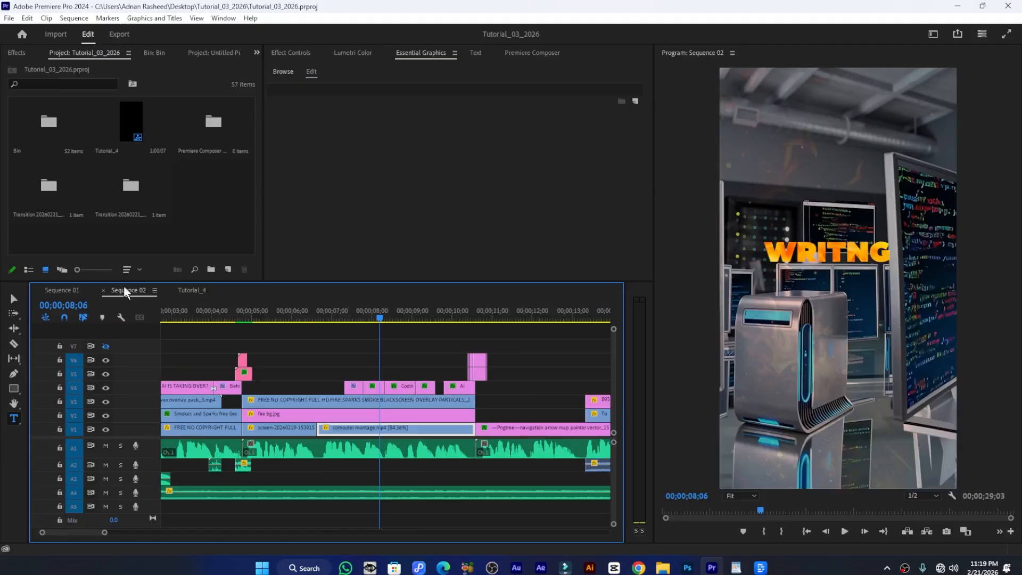
{"action": "left_click", "coordinate": [61, 289]}
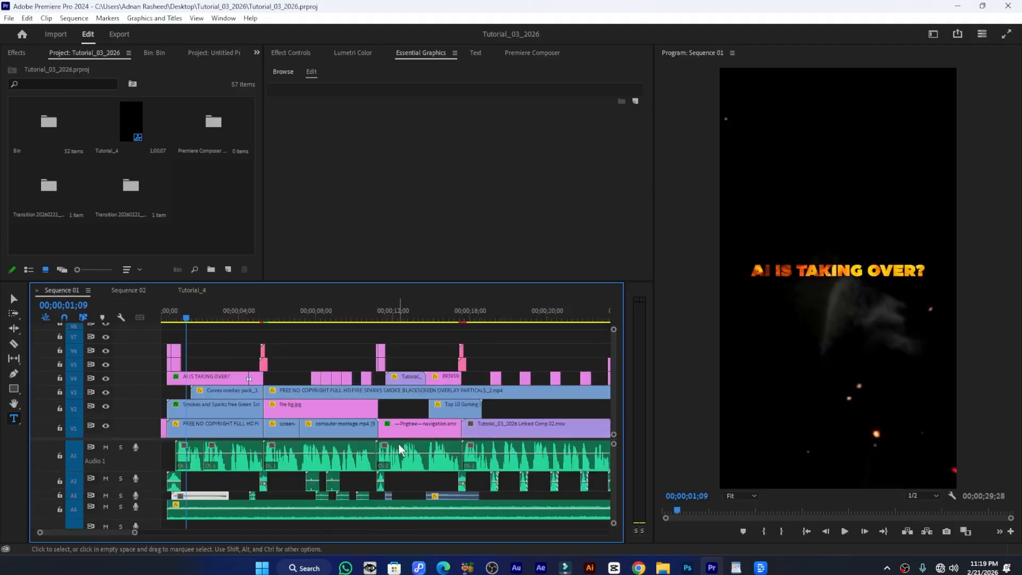
{"action": "scroll", "coordinate": [281, 454], "scroll_direction": "up", "scroll_amount": 4}
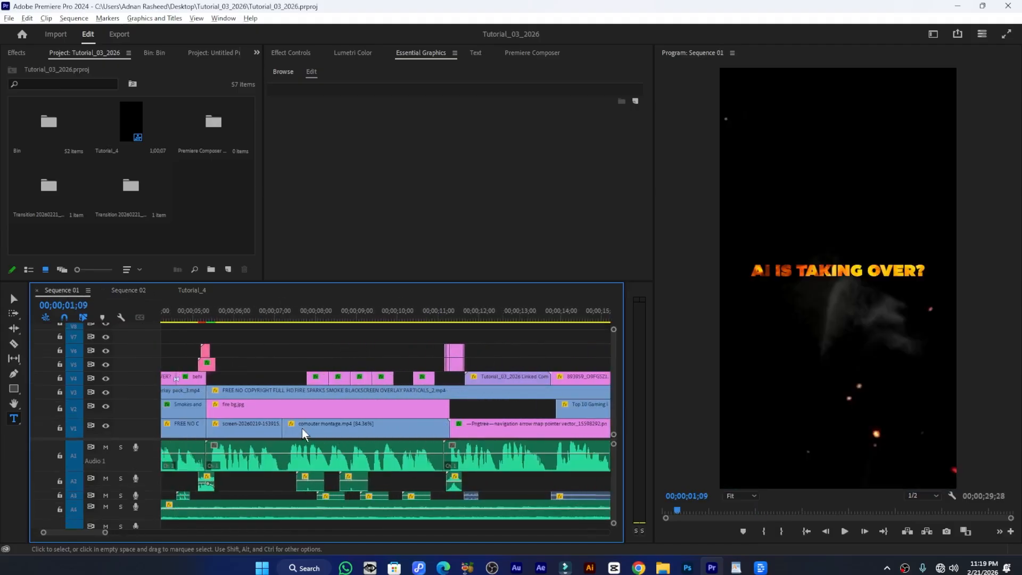
{"action": "left_click", "coordinate": [307, 314]}
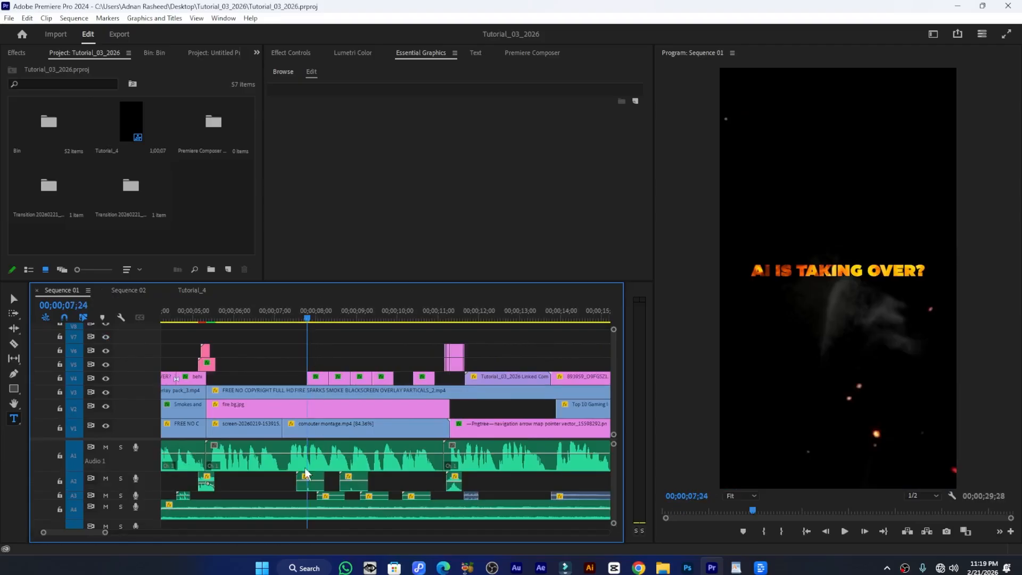
{"action": "left_click_drag", "start_coordinate": [277, 478], "coordinate": [437, 495]}
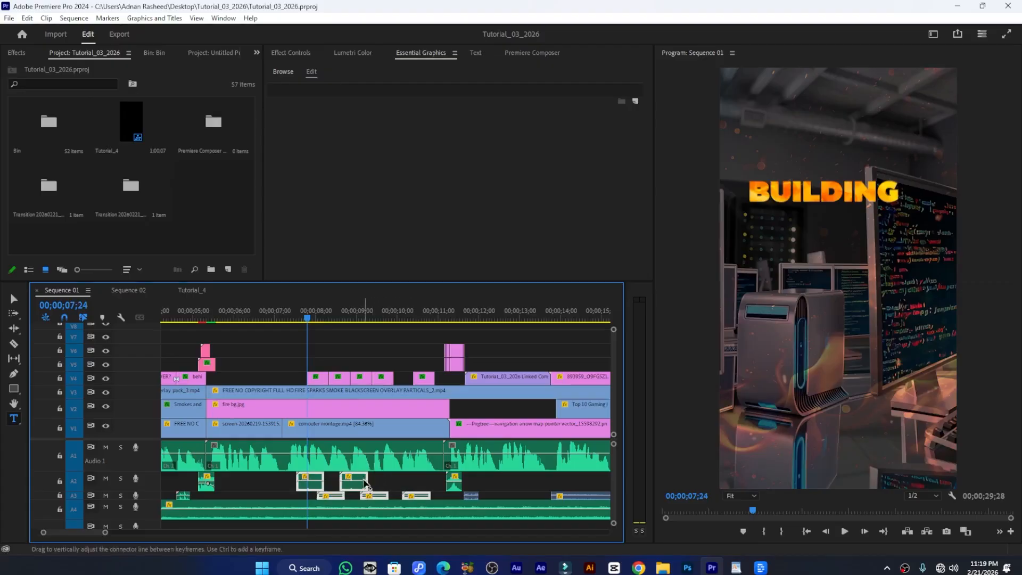
{"action": "left_click_drag", "start_coordinate": [357, 488], "coordinate": [446, 480]}
{"action": "scroll", "coordinate": [411, 475], "scroll_direction": "up", "scroll_amount": 3}
{"action": "left_click_drag", "start_coordinate": [358, 475], "coordinate": [574, 532]}
{"action": "left_click_drag", "start_coordinate": [389, 471], "coordinate": [394, 469]}
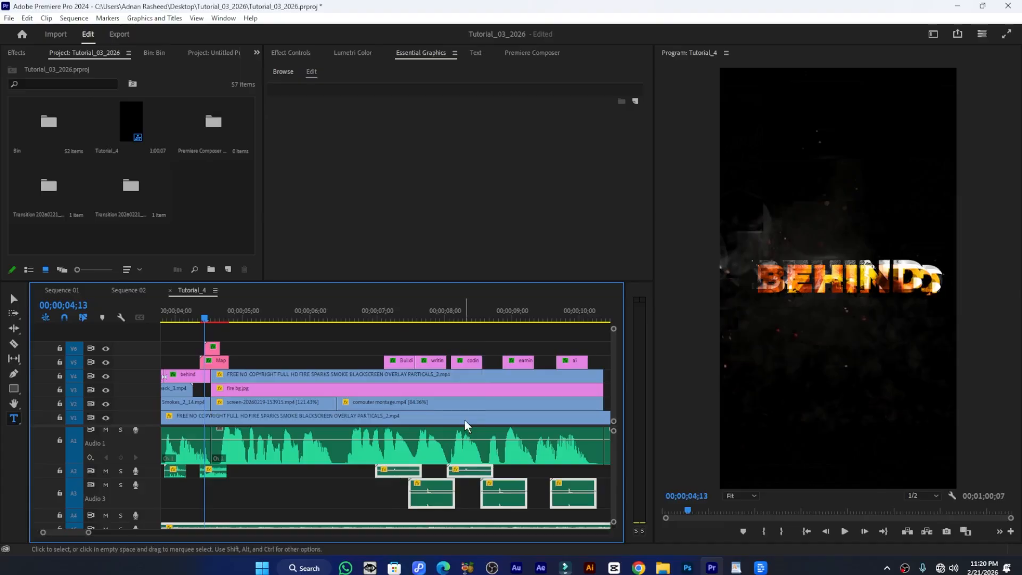
{"action": "key", "text": "ctrl+s"}
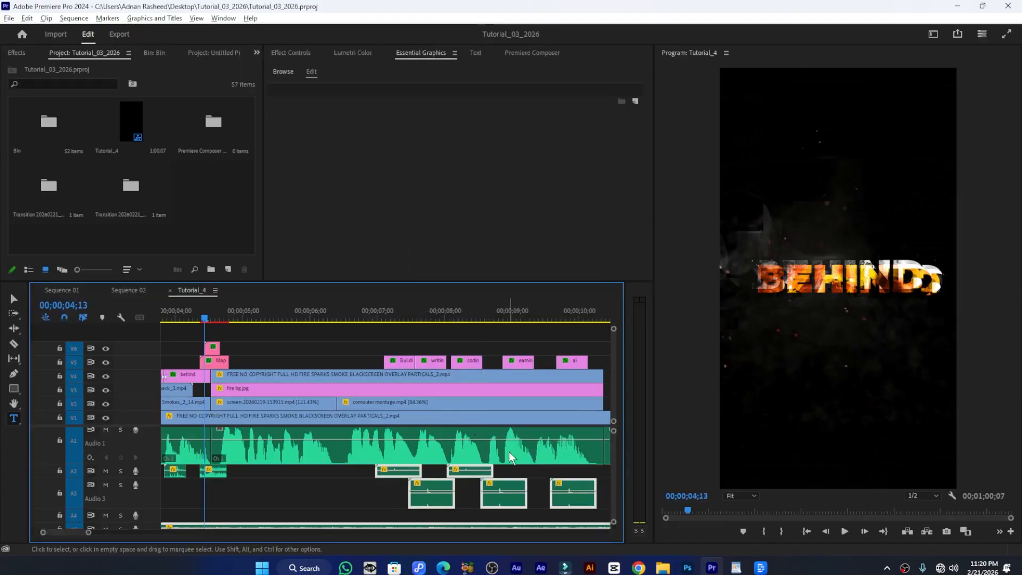
Play Tutorial_4 from the start of the Building title to check the sound effects against the word titles
{"action": "scroll", "coordinate": [513, 454], "scroll_direction": "down", "scroll_amount": 3}
{"action": "scroll", "coordinate": [502, 446], "scroll_direction": "up", "scroll_amount": 2}
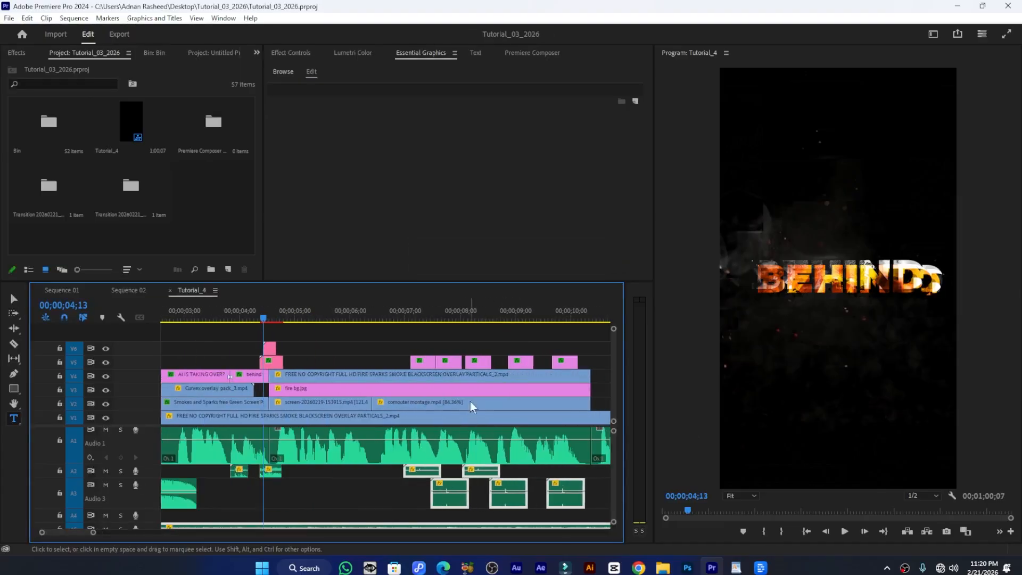
{"action": "left_click", "coordinate": [410, 318]}
{"action": "key", "text": "space"}
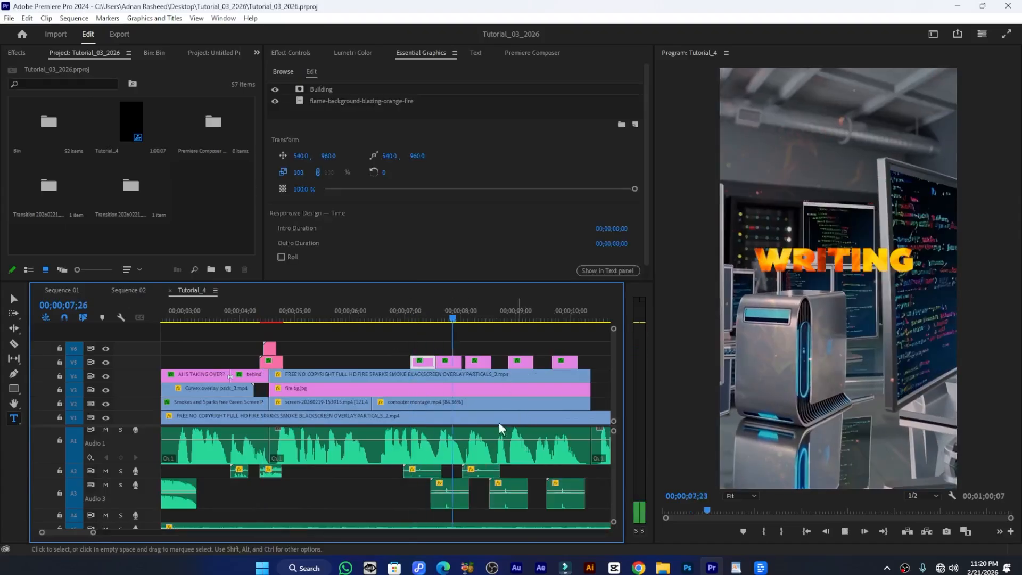
{"action": "key", "text": "space"}
Play Tutorial_4 from the behind title through to the ai title at 00;00;10;03 and save the project
{"action": "scroll", "coordinate": [462, 427], "scroll_direction": "down", "scroll_amount": 2}
{"action": "left_click", "coordinate": [280, 318]}
{"action": "key", "text": "space"}
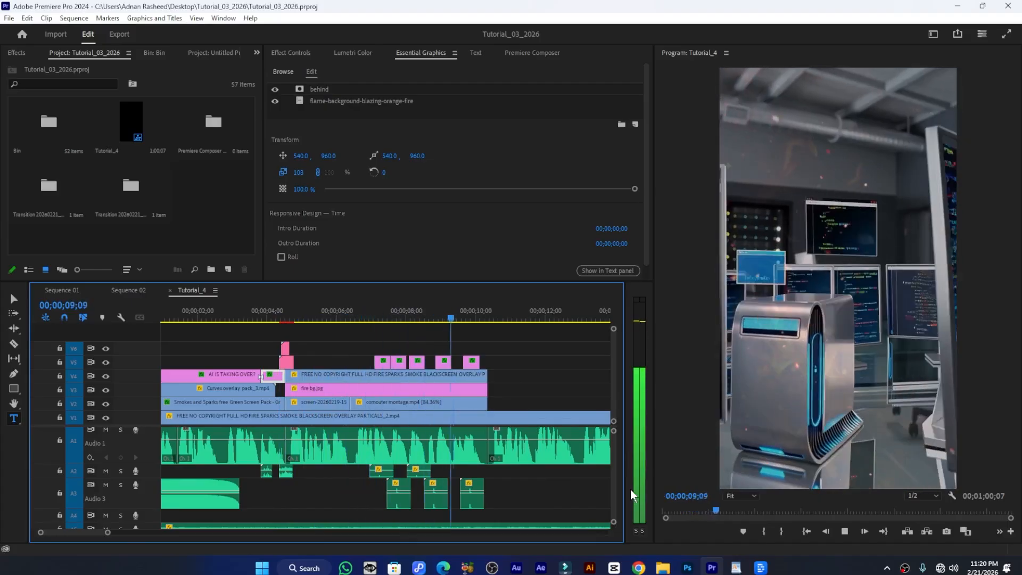
{"action": "key", "text": "ctrl+s"}
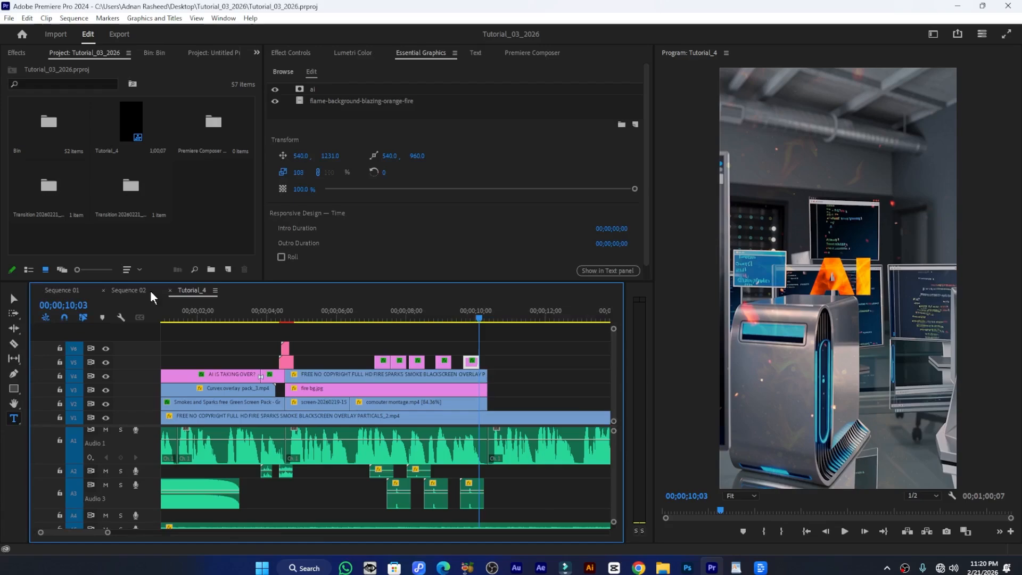
Close Sequence 02 and review Tutorial_4 by playing it from before the behind title through to the ai title
{"action": "left_click", "coordinate": [103, 289]}
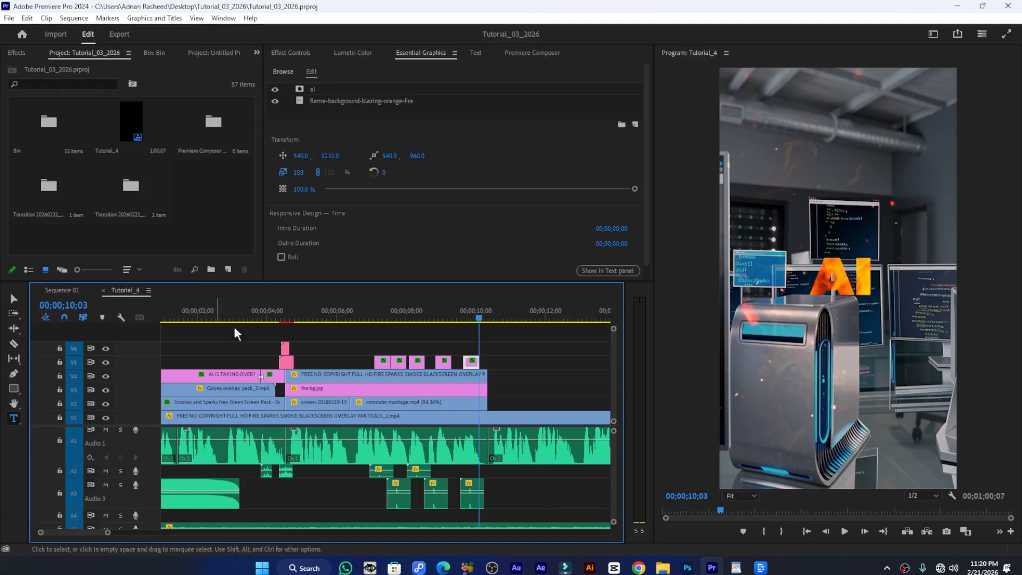
{"action": "left_click", "coordinate": [295, 318]}
{"action": "left_click_drag", "start_coordinate": [273, 311], "coordinate": [274, 314]}
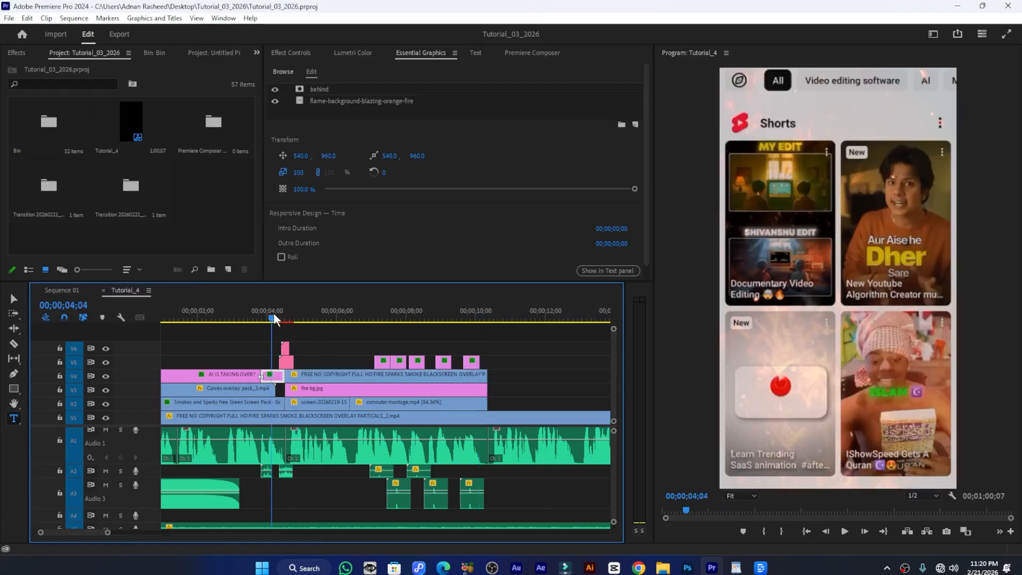
{"action": "key", "text": "space"}
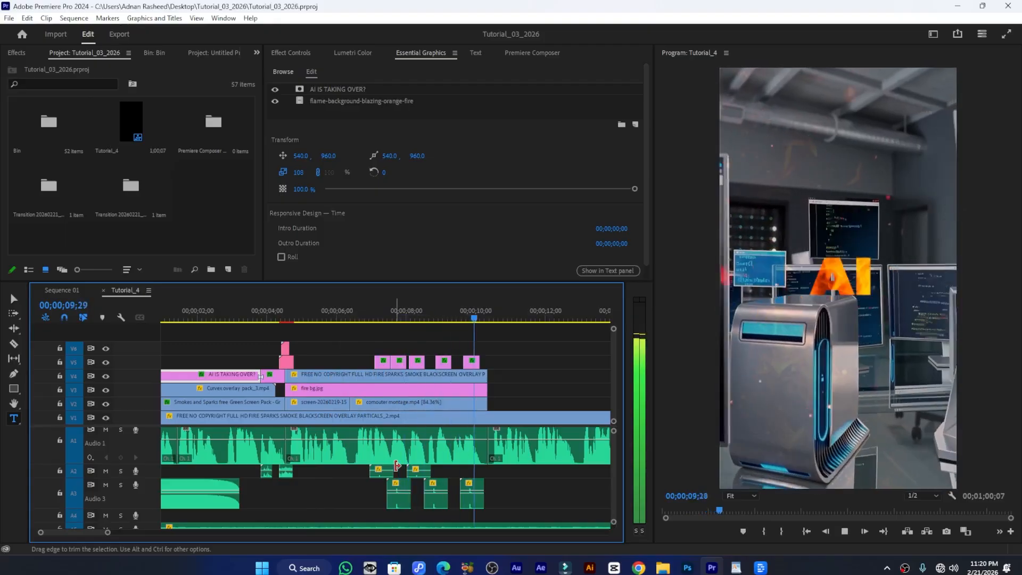
{"action": "key", "text": "space"}
{"action": "left_click", "coordinate": [391, 376]}
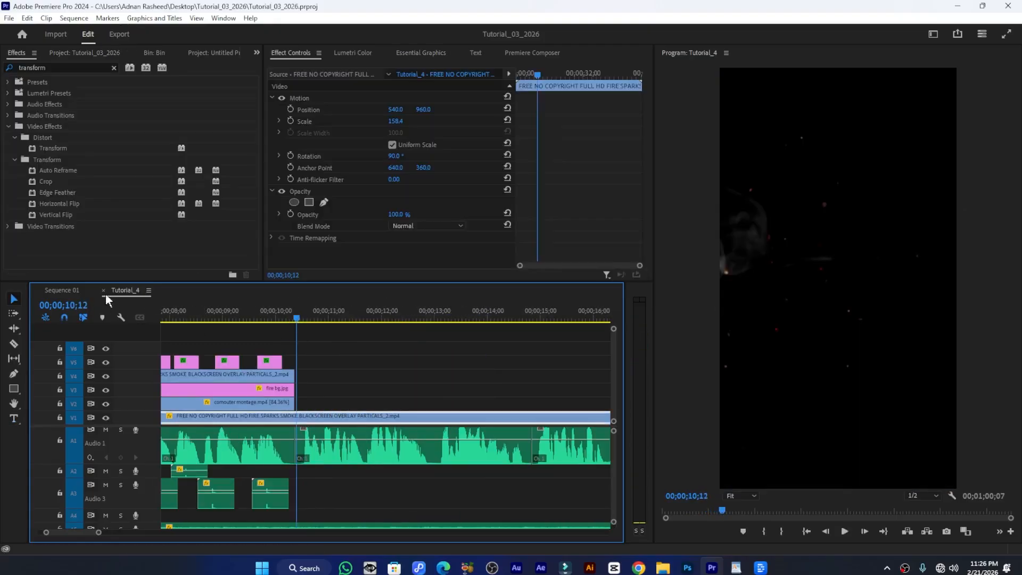
Copy the Pngtree navigation arrow map pointer clip from Sequence 01 into Tutorial_4, starting at 00;00;10;11 after the fire background
{"action": "left_click", "coordinate": [75, 292]}
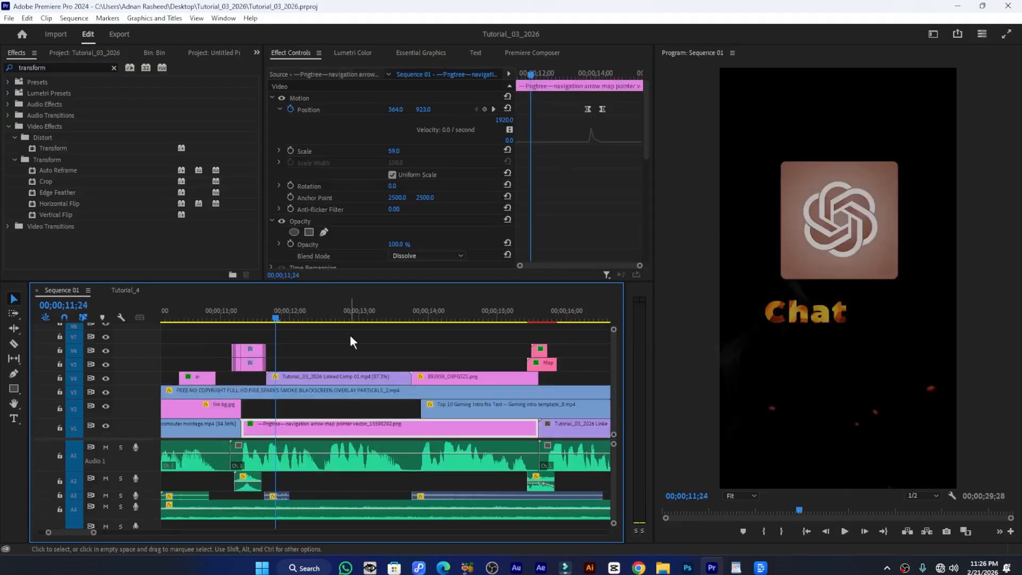
{"action": "left_click_drag", "start_coordinate": [276, 316], "coordinate": [308, 341]}
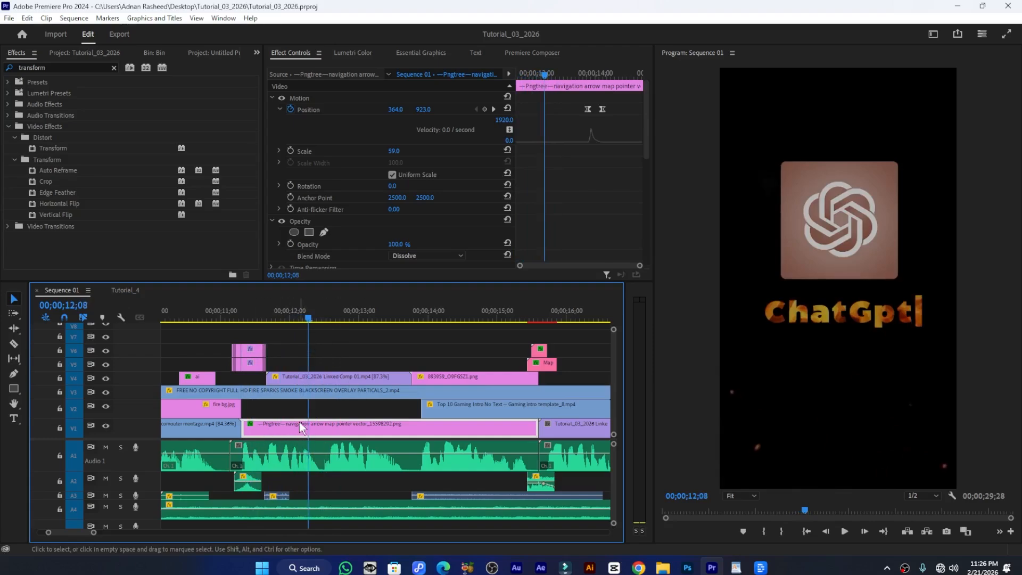
{"action": "left_click_drag", "start_coordinate": [302, 427], "coordinate": [339, 407]}
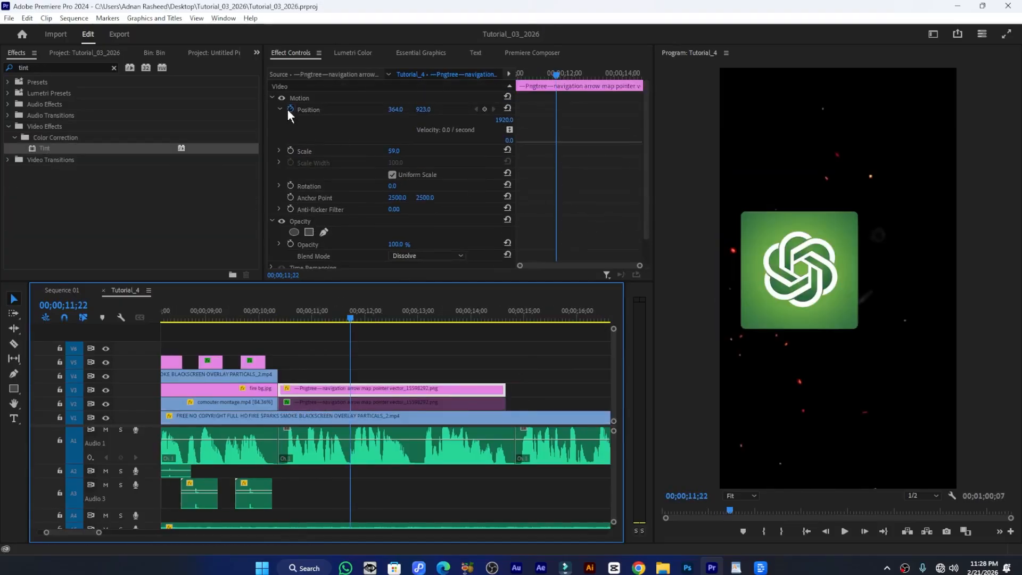
Remove the Position keyframes from the logo clip on V3, set its horizontal position to 539, and save with the playhead at 00;00;10;11
{"action": "left_click", "coordinate": [289, 109]}
{"action": "mouse_move", "coordinate": [396, 109]}
{"action": "left_mouse_down"}
{"action": "mouse_move", "coordinate": [518, 109]}
{"action": "mouse_move", "coordinate": [400, 109]}
{"action": "left_mouse_up"}
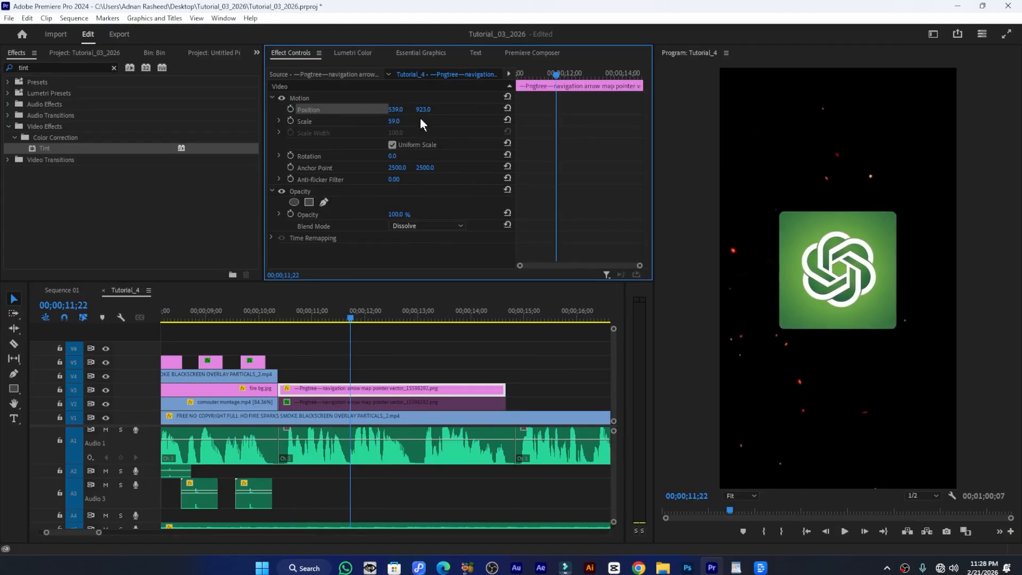
{"action": "left_click_drag", "start_coordinate": [323, 313], "coordinate": [278, 312]}
{"action": "key", "text": "ctrl+s"}
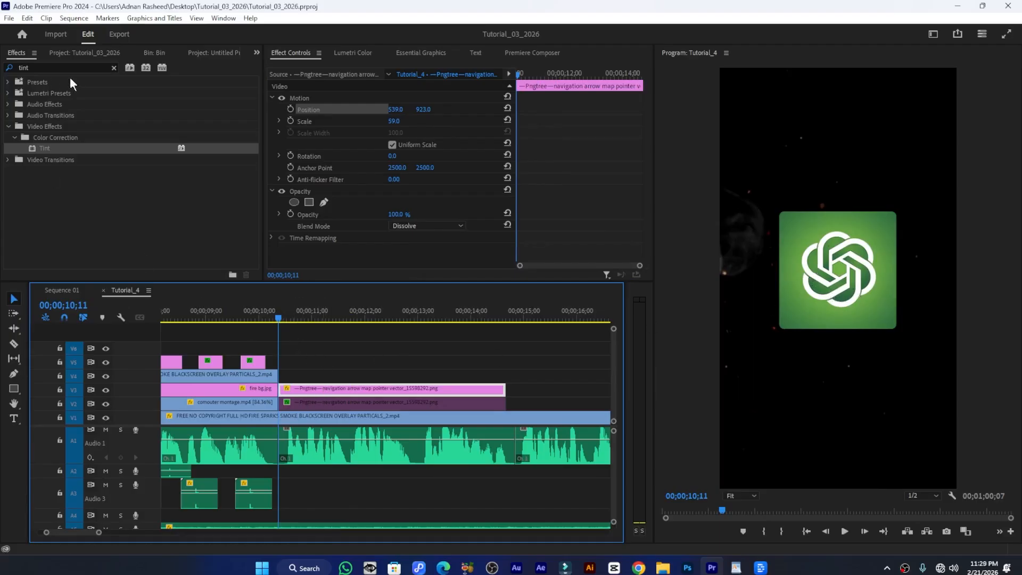
Apply the Tint effect to the logo clip on V3 and show its tint settings
{"action": "left_click", "coordinate": [38, 67]}
{"action": "left_click_drag", "start_coordinate": [38, 69], "coordinate": [4, 69]}
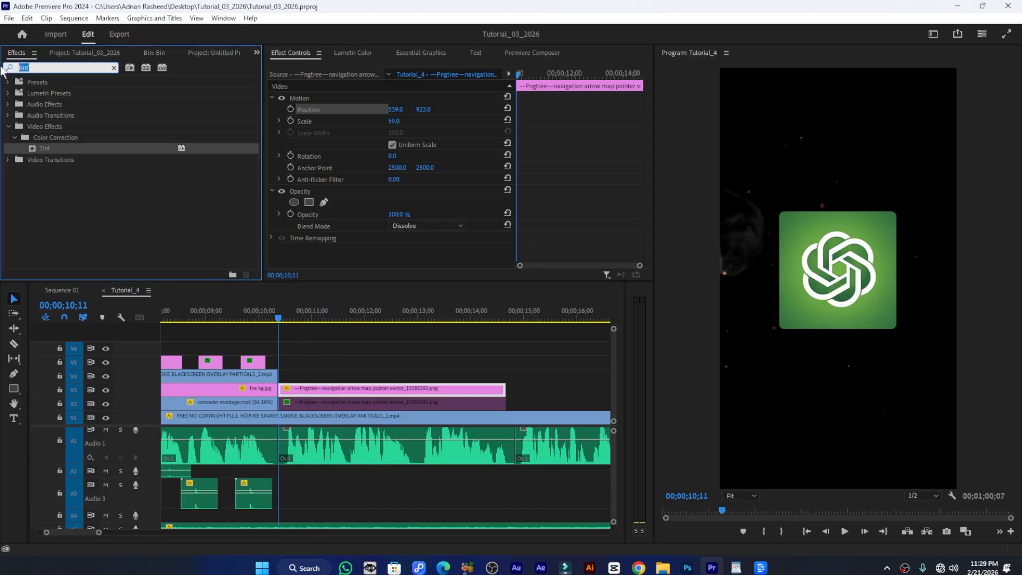
{"action": "left_click_drag", "start_coordinate": [42, 150], "coordinate": [311, 384]}
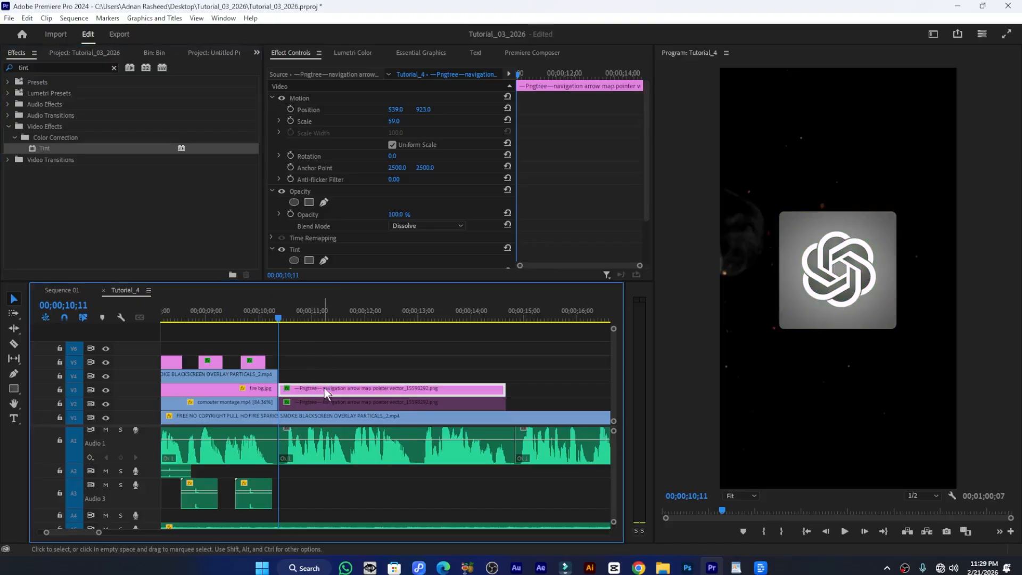
{"action": "scroll", "coordinate": [341, 246], "scroll_direction": "down", "scroll_amount": 3}
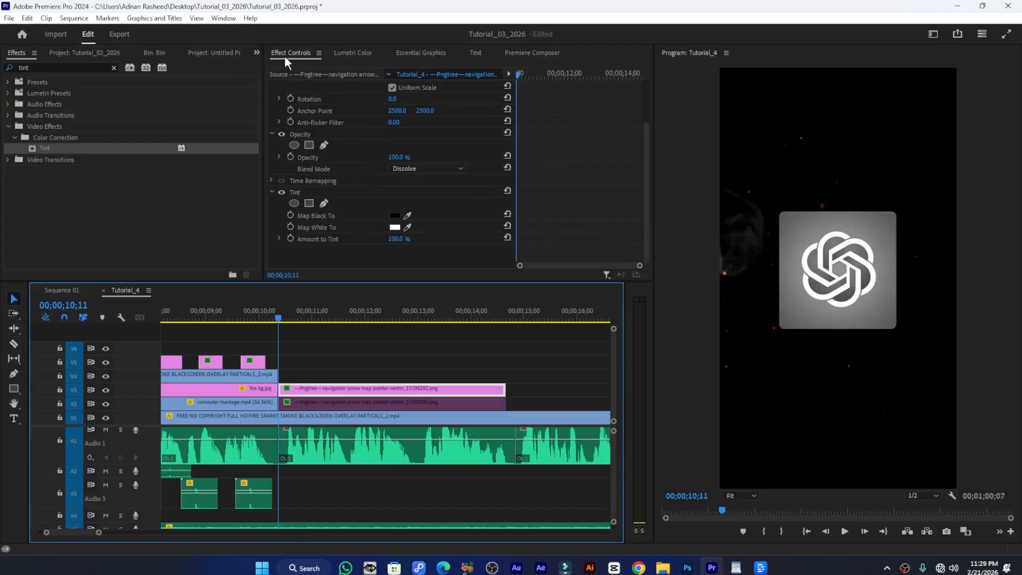
Set the Map Black To colour of the logo clip's Tint effect to a dark orange-brown
{"action": "left_click", "coordinate": [222, 18]}
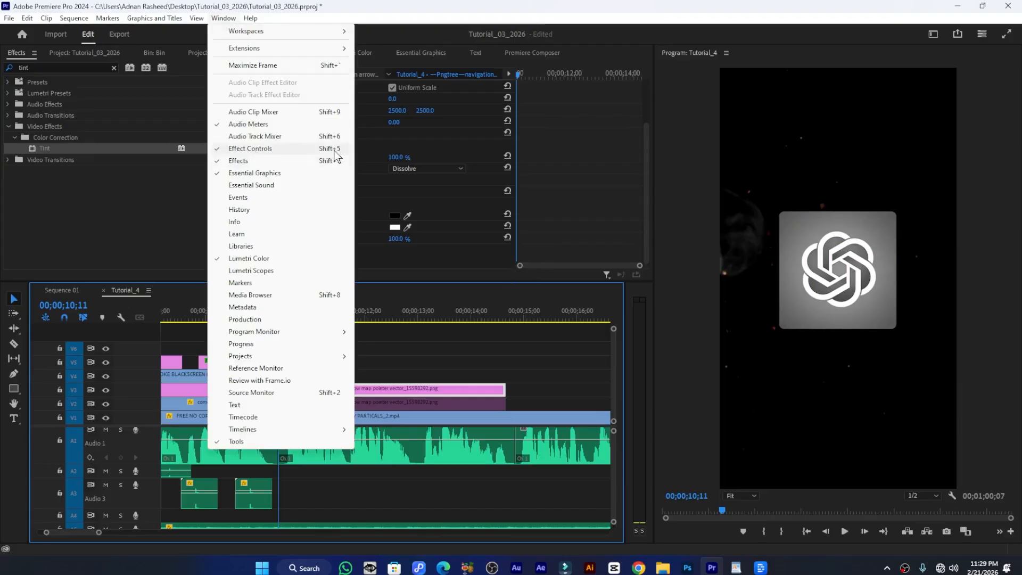
{"action": "left_click", "coordinate": [373, 180]}
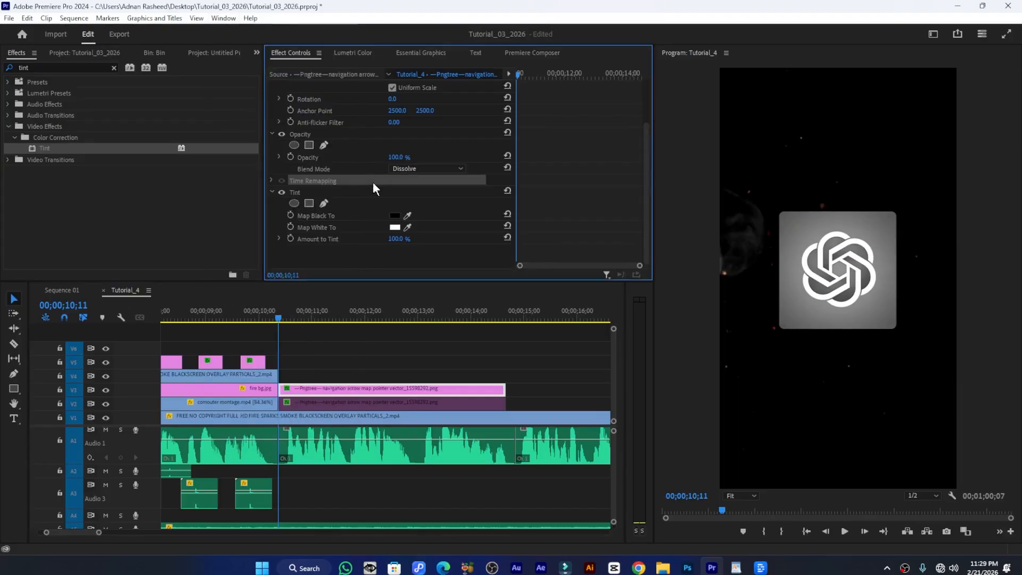
{"action": "left_click", "coordinate": [394, 216]}
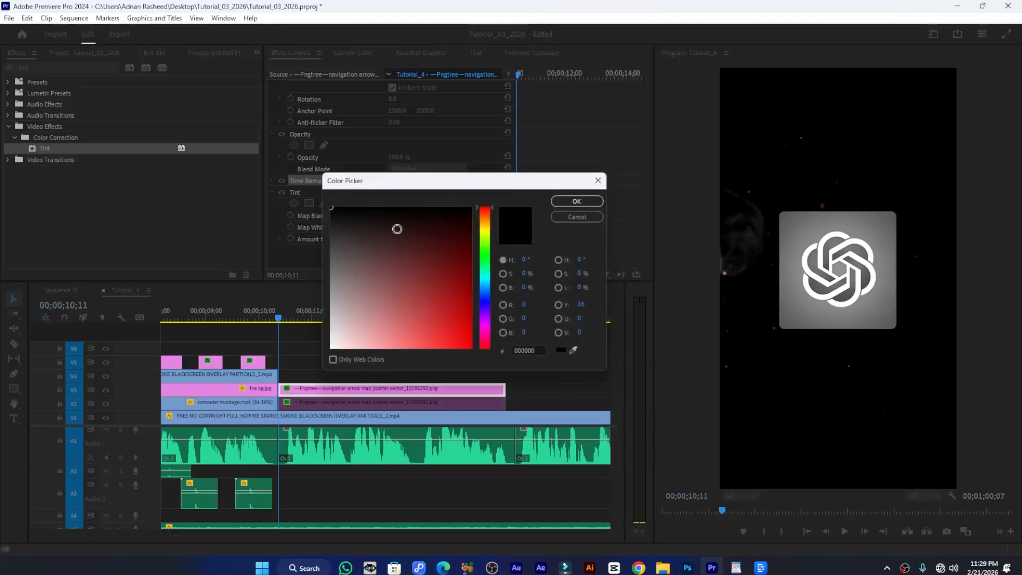
{"action": "left_click", "coordinate": [484, 214]}
{"action": "left_click", "coordinate": [462, 287]}
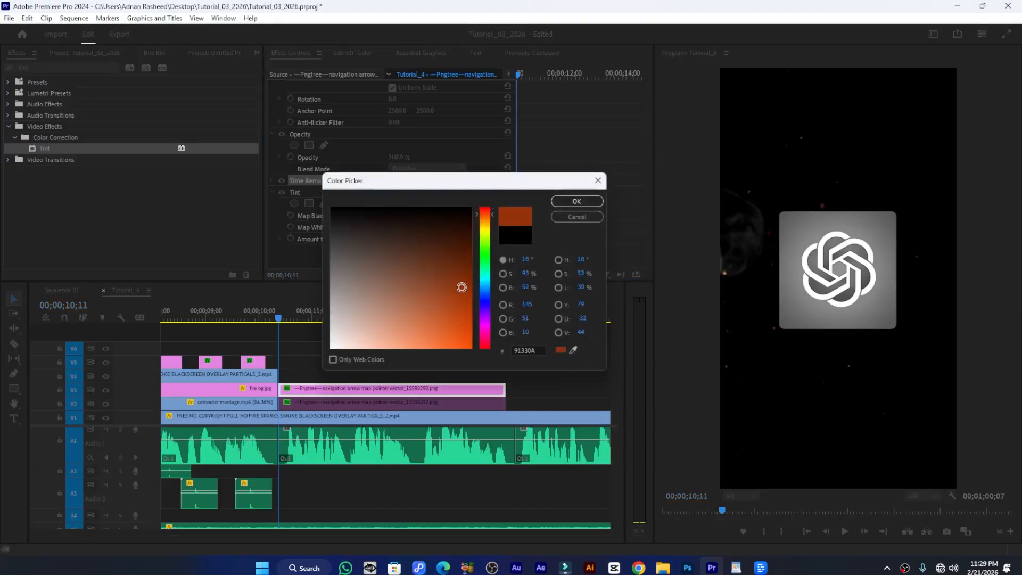
{"action": "left_click_drag", "start_coordinate": [463, 286], "coordinate": [465, 299]}
{"action": "left_click", "coordinate": [575, 203]}
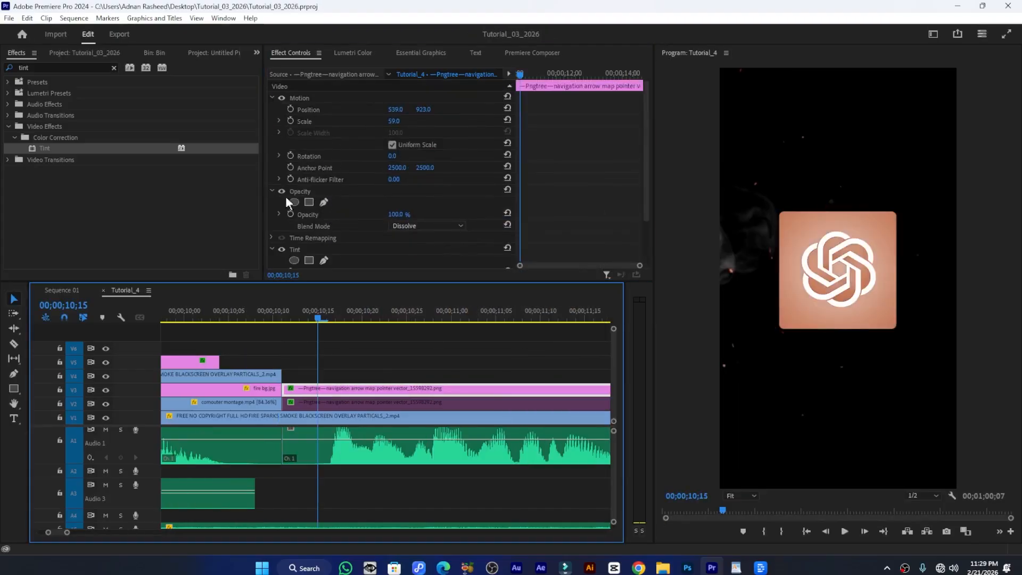
{"action": "scroll", "coordinate": [349, 197], "scroll_direction": "down", "scroll_amount": 3}
{"action": "scroll", "coordinate": [329, 184], "scroll_direction": "up", "scroll_amount": 3}
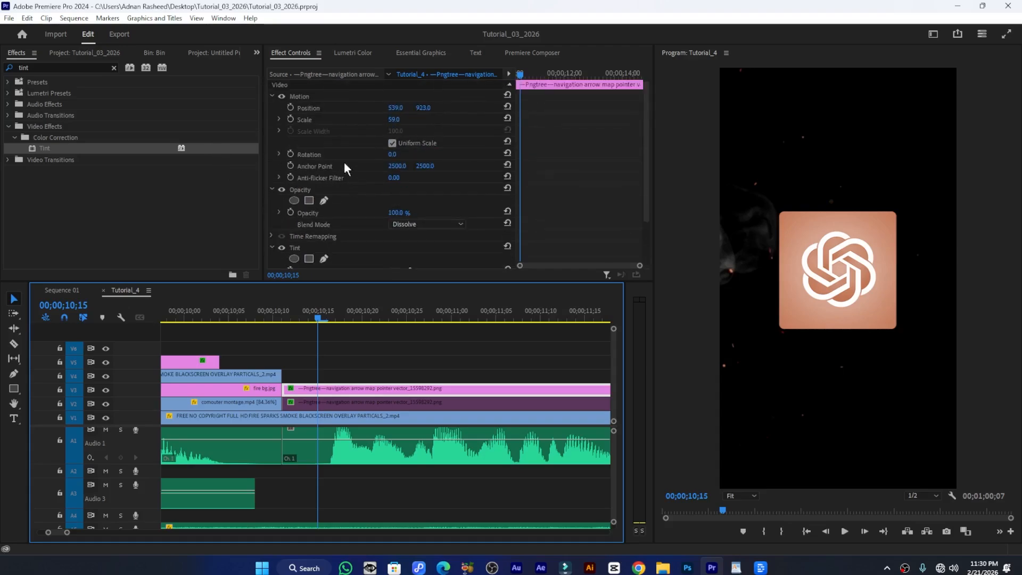
Apply the Transform effect to the logo clip on V3 and start keyframing its Scale at 00;00;10;15
{"action": "left_click", "coordinate": [113, 68]}
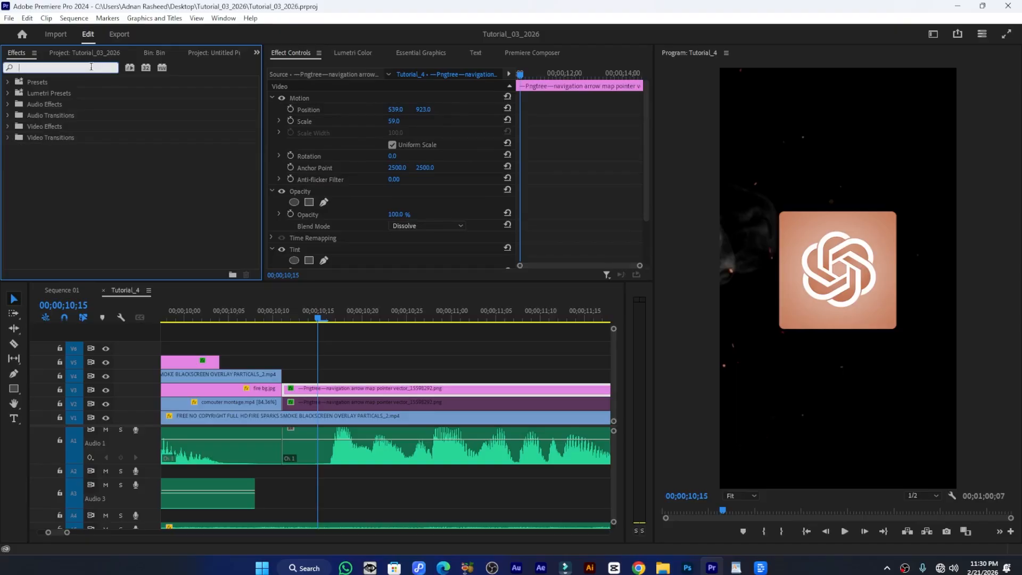
{"action": "type", "text": "trans"}
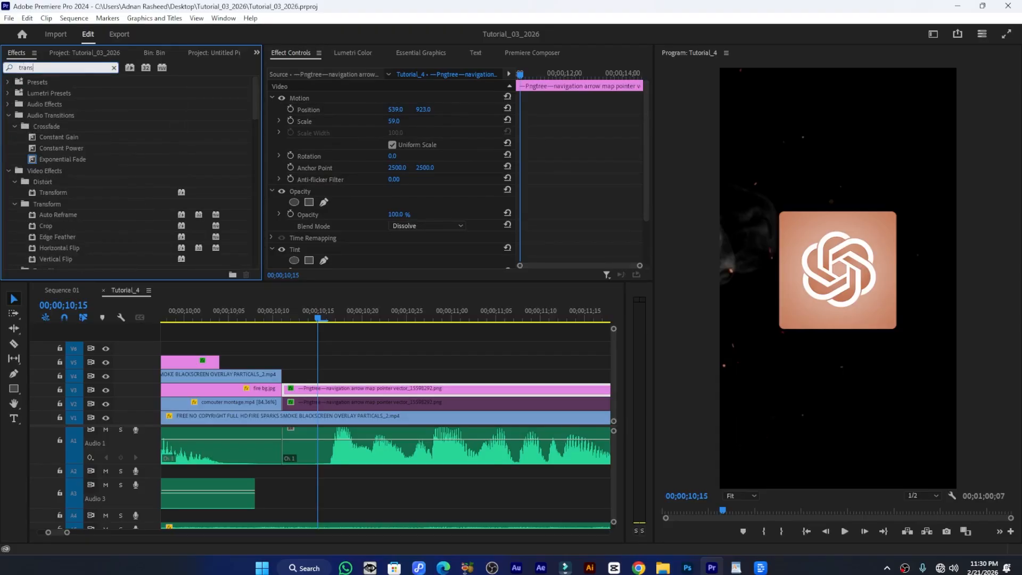
{"action": "type", "text": "f"}
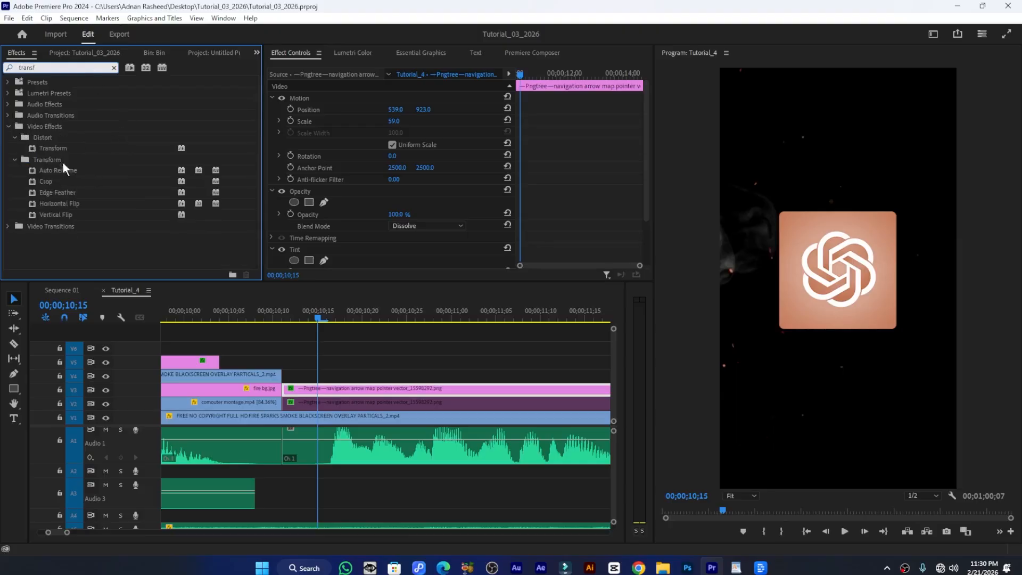
{"action": "left_click_drag", "start_coordinate": [52, 149], "coordinate": [352, 388]}
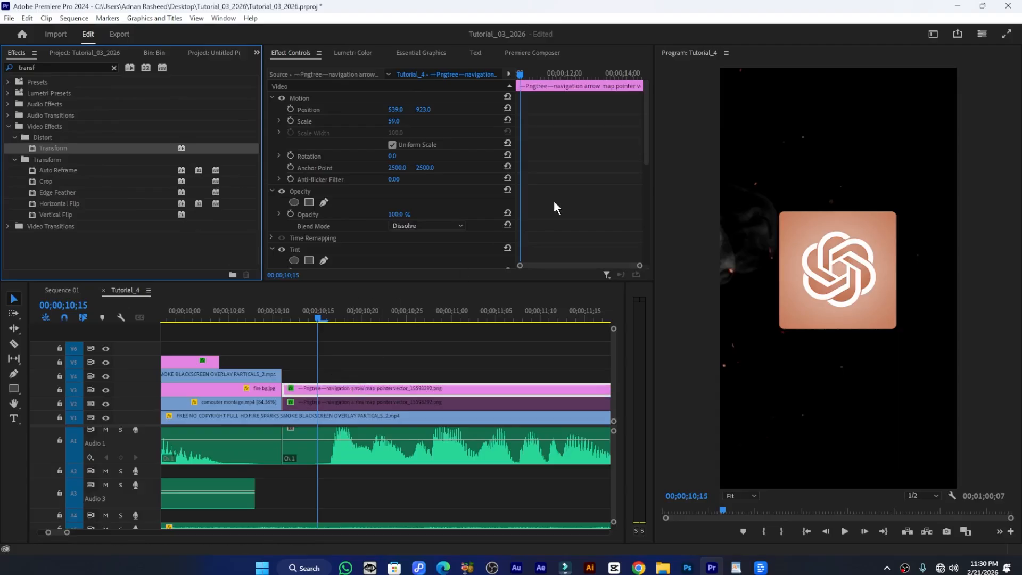
{"action": "scroll", "coordinate": [325, 224], "scroll_direction": "down", "scroll_amount": 5}
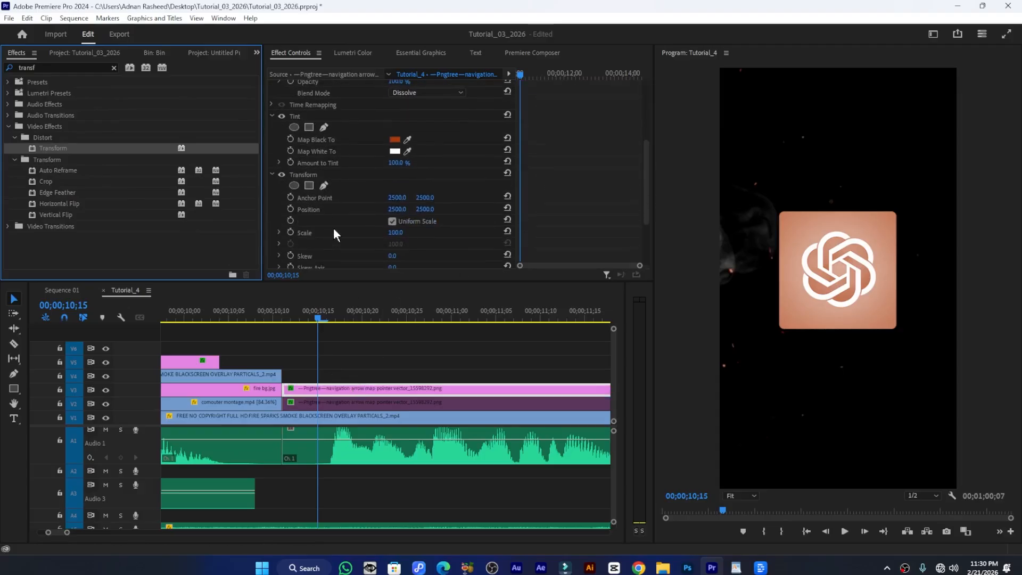
{"action": "scroll", "coordinate": [321, 216], "scroll_direction": "down", "scroll_amount": 1}
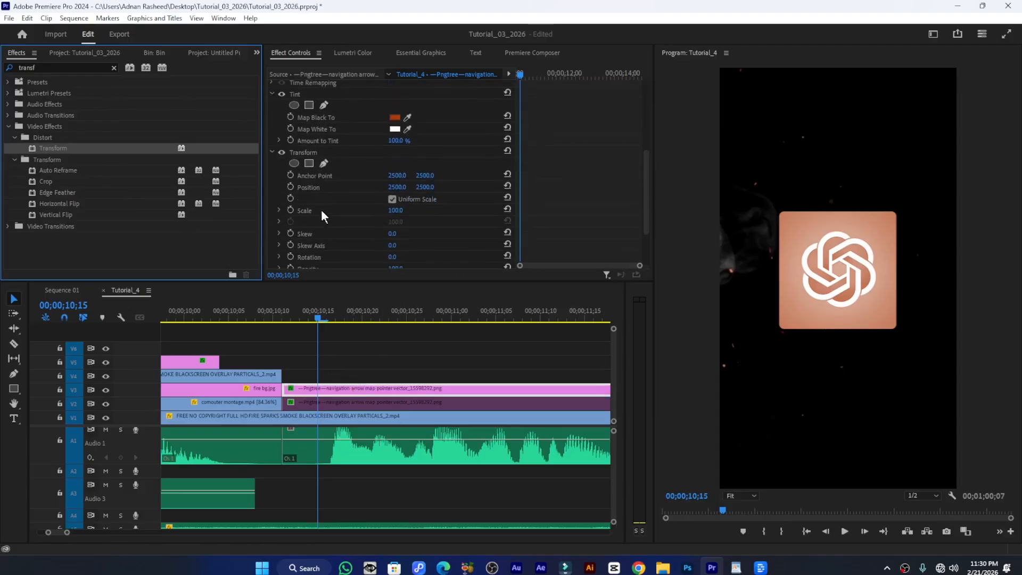
{"action": "left_click", "coordinate": [290, 211]}
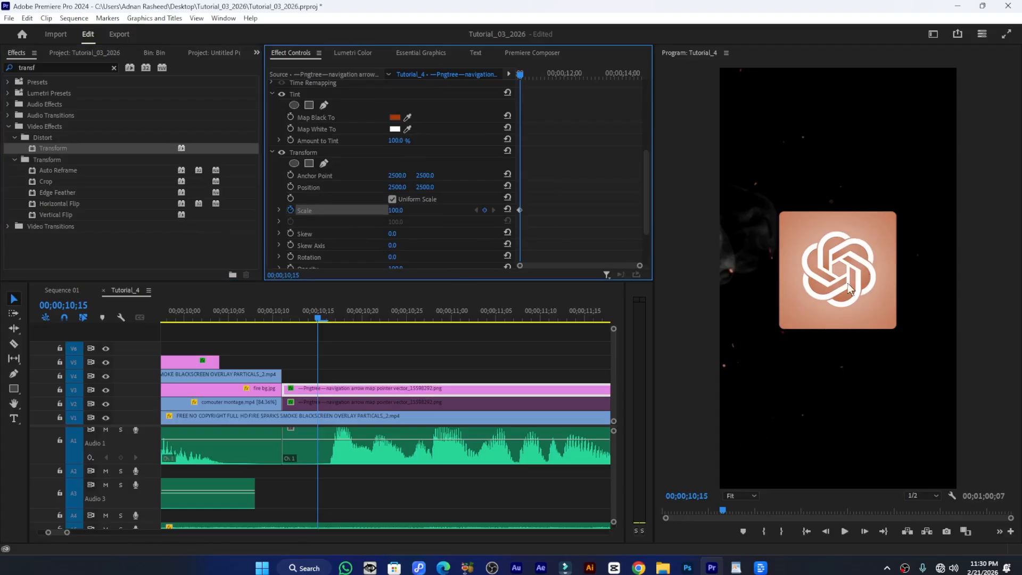
{"action": "left_click", "coordinate": [318, 176]}
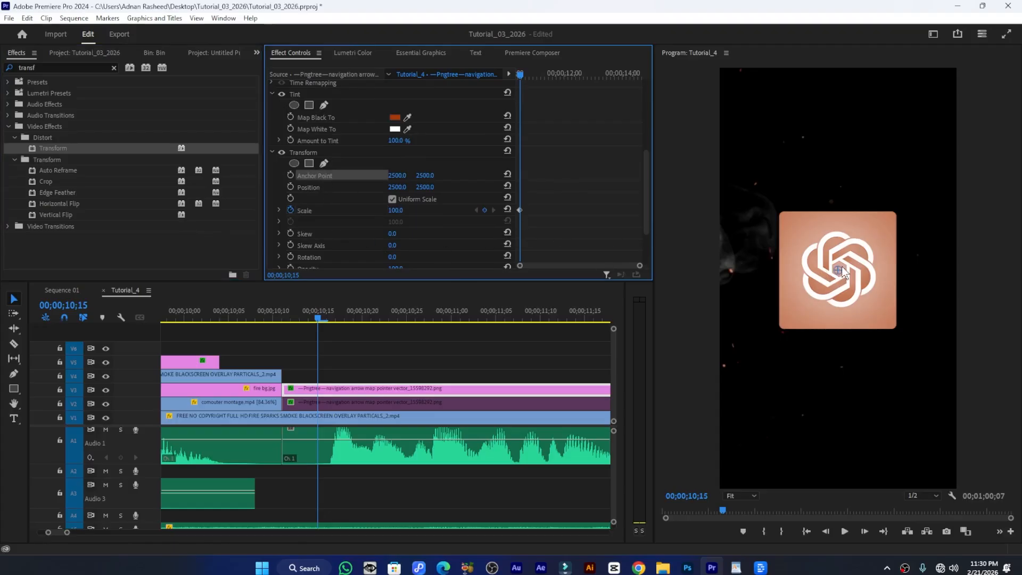
{"action": "left_click_drag", "start_coordinate": [838, 270], "coordinate": [787, 316]}
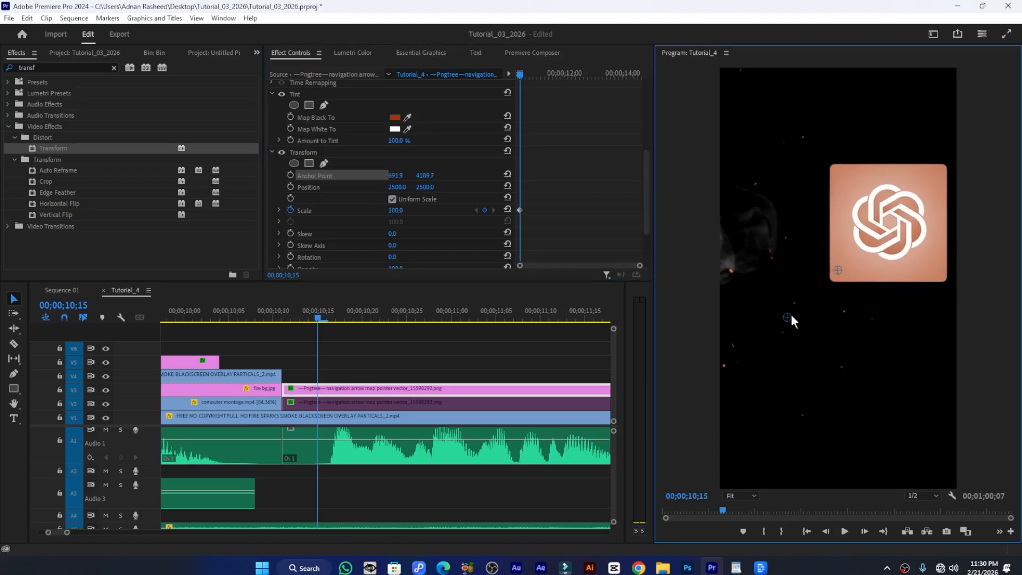
{"action": "key", "text": "ctrl+z"}
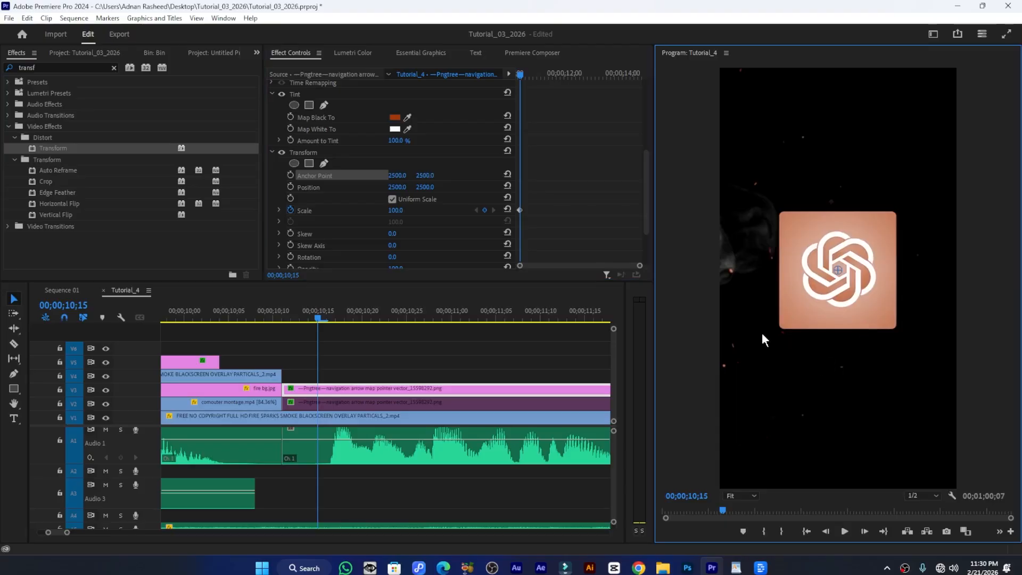
Show rulers and, using temporary guides, set Transform anchor point 464.7, 4550.4 and position 464.7, 4469.9 at the logo's lower-left corner
{"action": "key", "text": "ctrl+shift+r"}
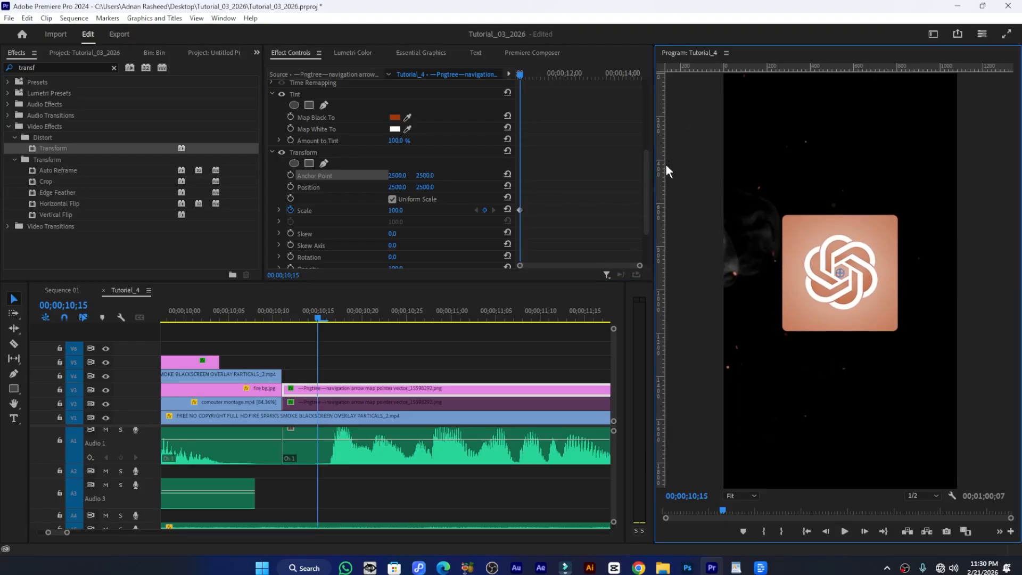
{"action": "left_click_drag", "start_coordinate": [663, 167], "coordinate": [781, 185]}
{"action": "left_click_drag", "start_coordinate": [803, 67], "coordinate": [833, 335]}
{"action": "left_click_drag", "start_coordinate": [839, 282], "coordinate": [784, 328]}
{"action": "left_click_drag", "start_coordinate": [842, 272], "coordinate": [617, 363]}
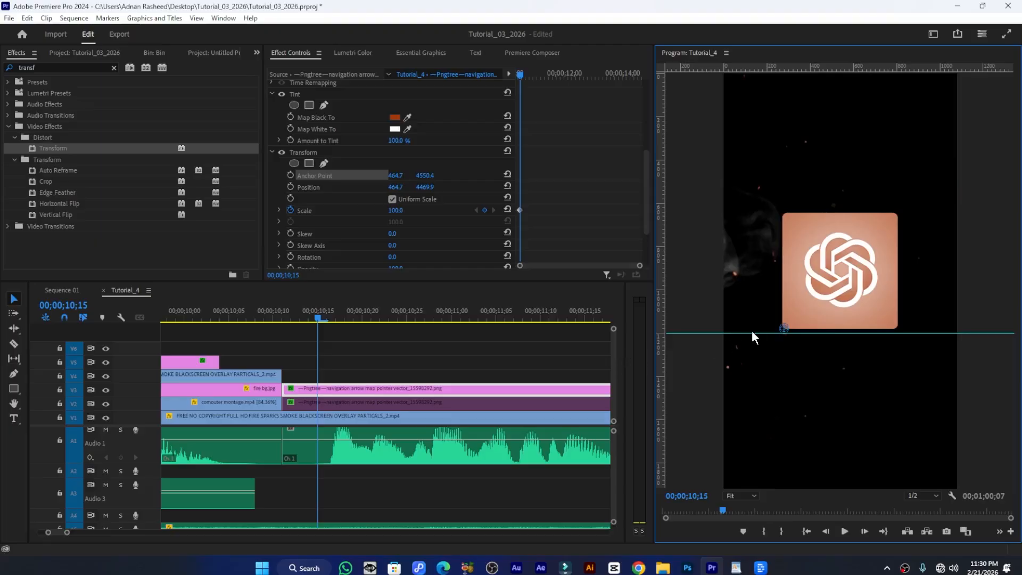
{"action": "left_click_drag", "start_coordinate": [752, 333], "coordinate": [747, 61]}
Keyframe the logo's Transform Scale at 0 on 00;00;10;15 and at 100 on 00;00;10;25
{"action": "scroll", "coordinate": [325, 219], "scroll_direction": "down", "scroll_amount": 1}
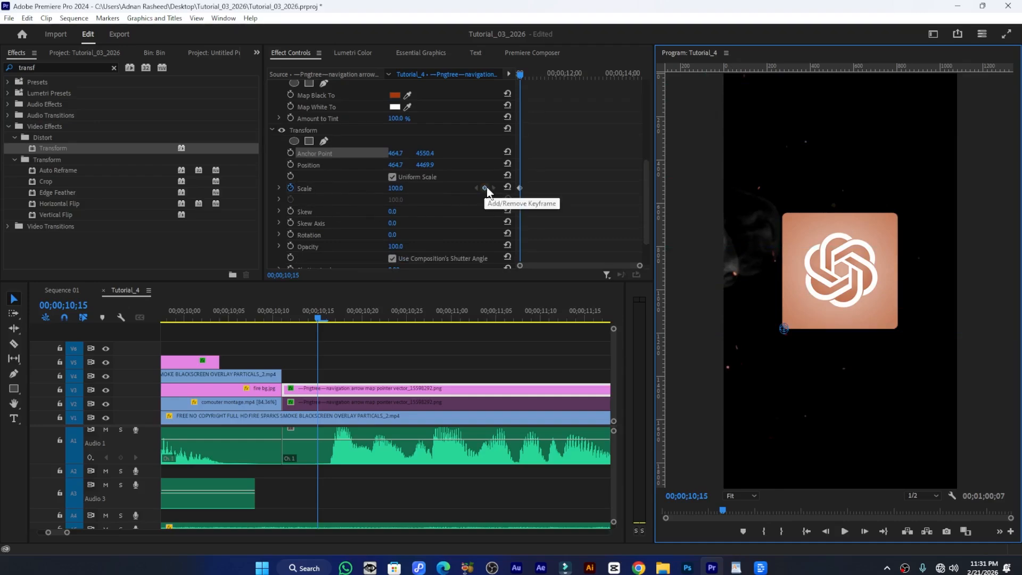
{"action": "left_click", "coordinate": [403, 187]}
{"action": "type", "text": "0"}
{"action": "key", "text": "Return"}
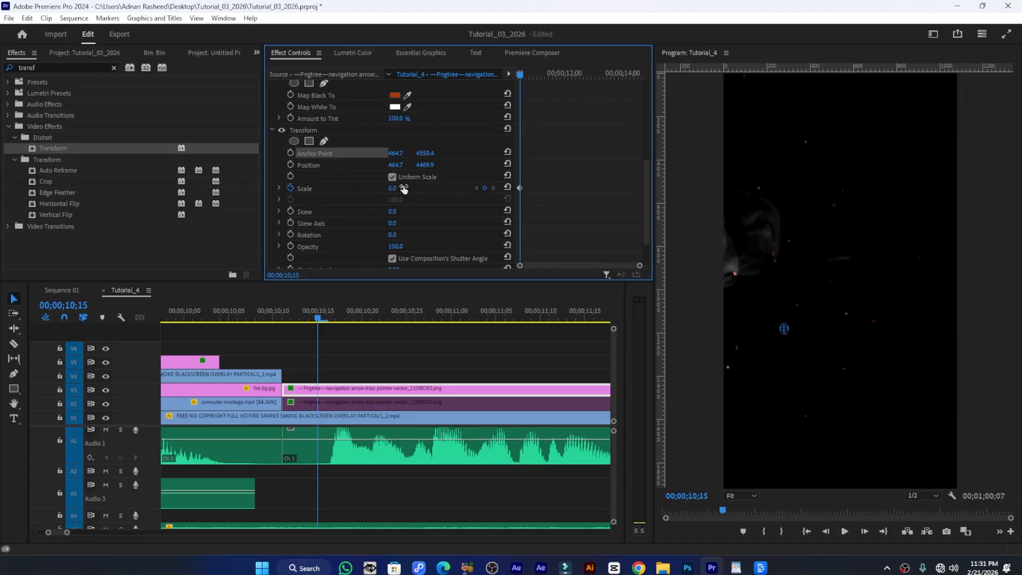
{"action": "key", "text": "shift+Right"}
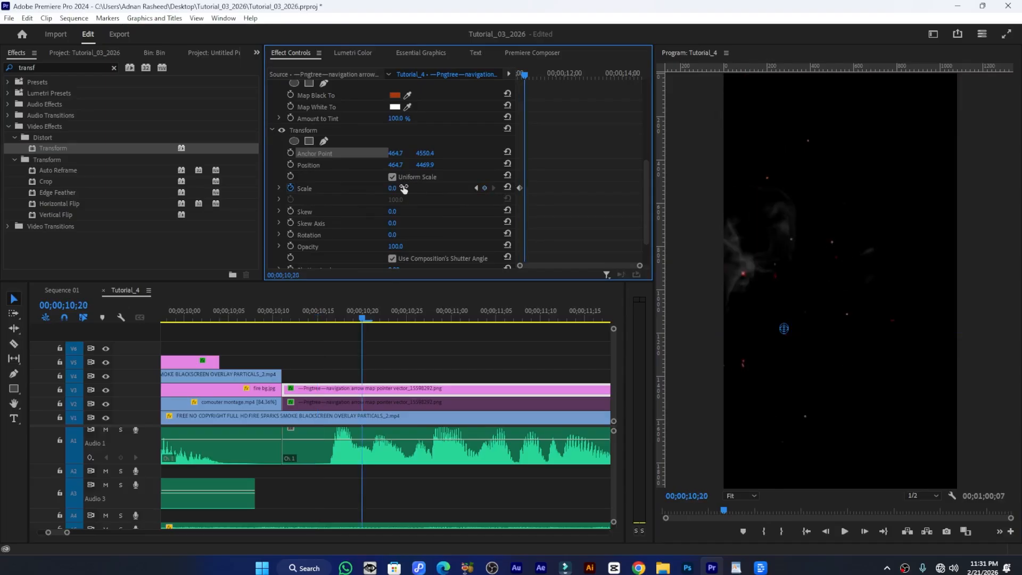
{"action": "key", "text": "shift+Right"}
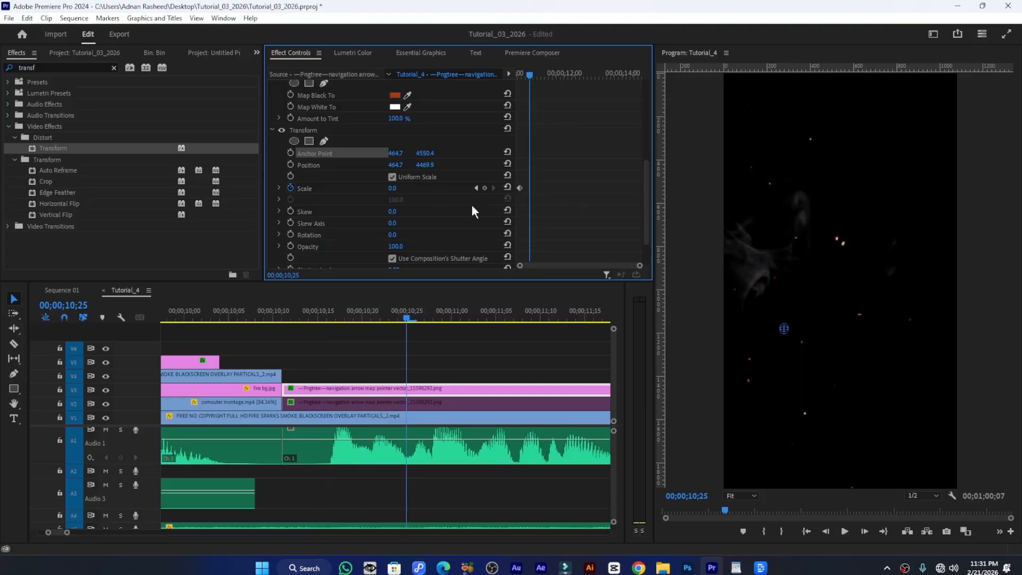
{"action": "left_click", "coordinate": [507, 188]}
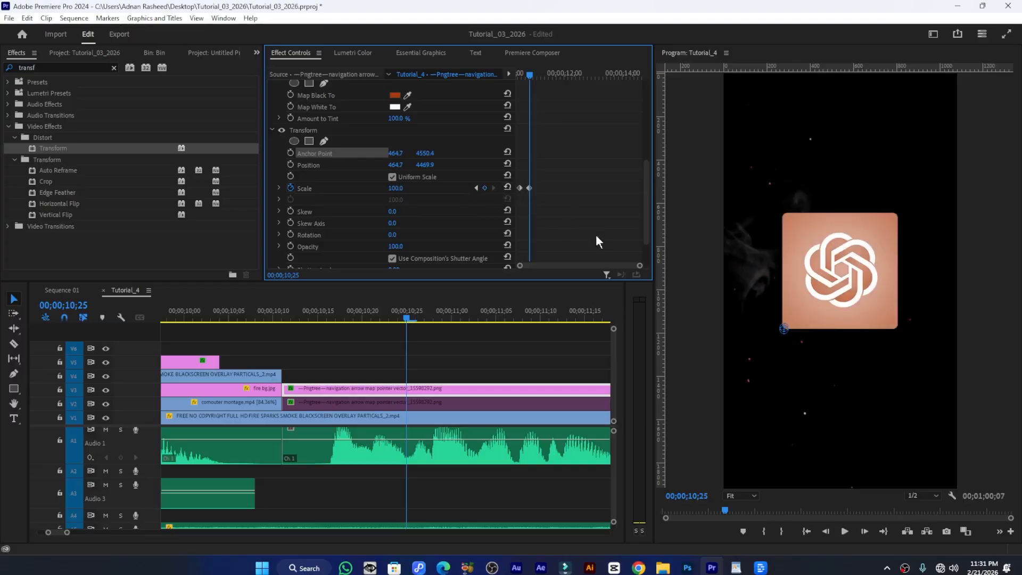
Apply Ease In and Ease Out to both Transform Scale keyframes of the logo clip
{"action": "right_click", "coordinate": [529, 187]}
{"action": "left_click", "coordinate": [561, 351]}
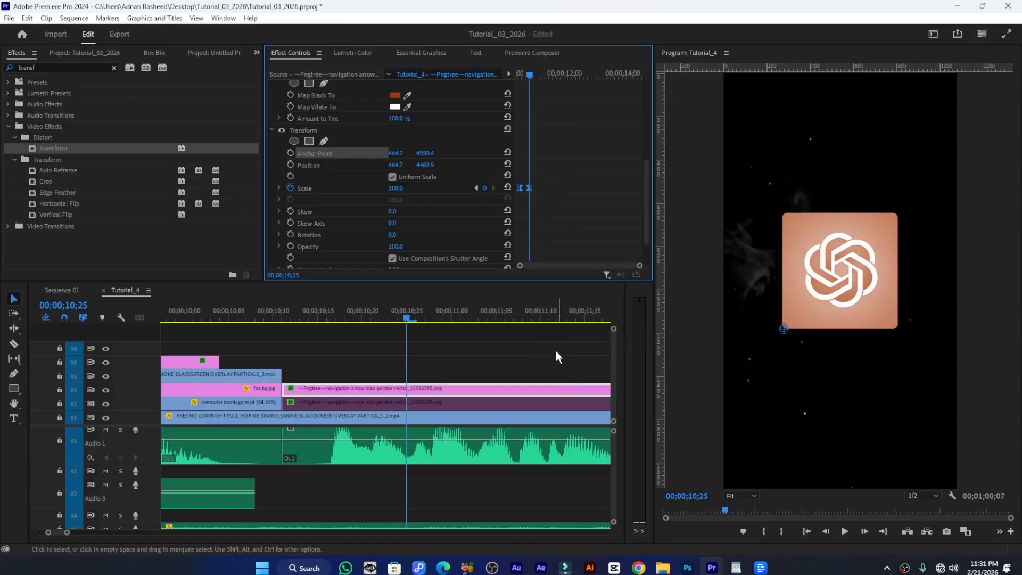
{"action": "right_click", "coordinate": [528, 187]}
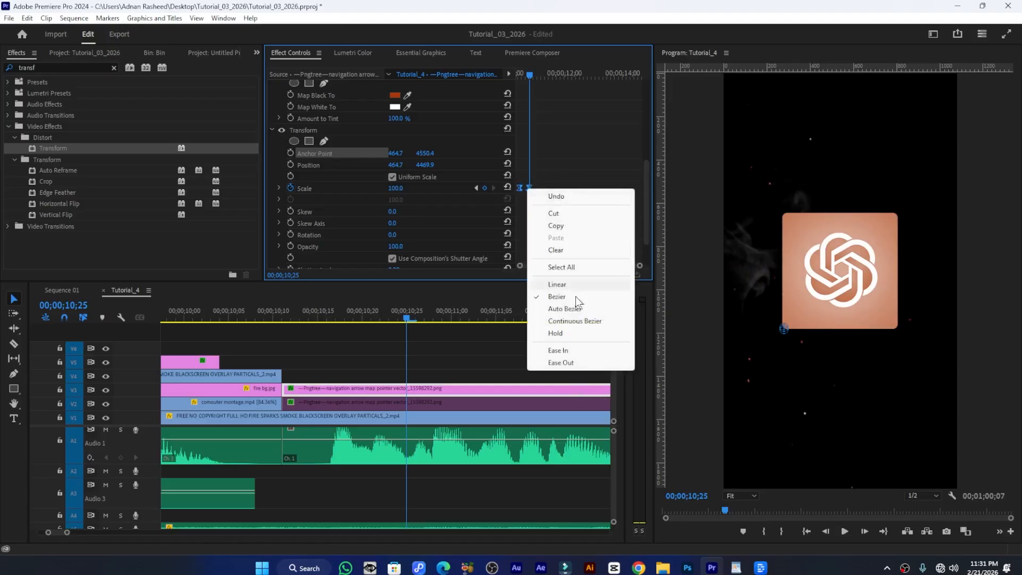
{"action": "left_click", "coordinate": [569, 362]}
Turn off Use Composition's Shutter Angle in the logo's Transform effect and set its Shutter Angle to 360
{"action": "left_click_drag", "start_coordinate": [532, 73], "coordinate": [518, 74]}
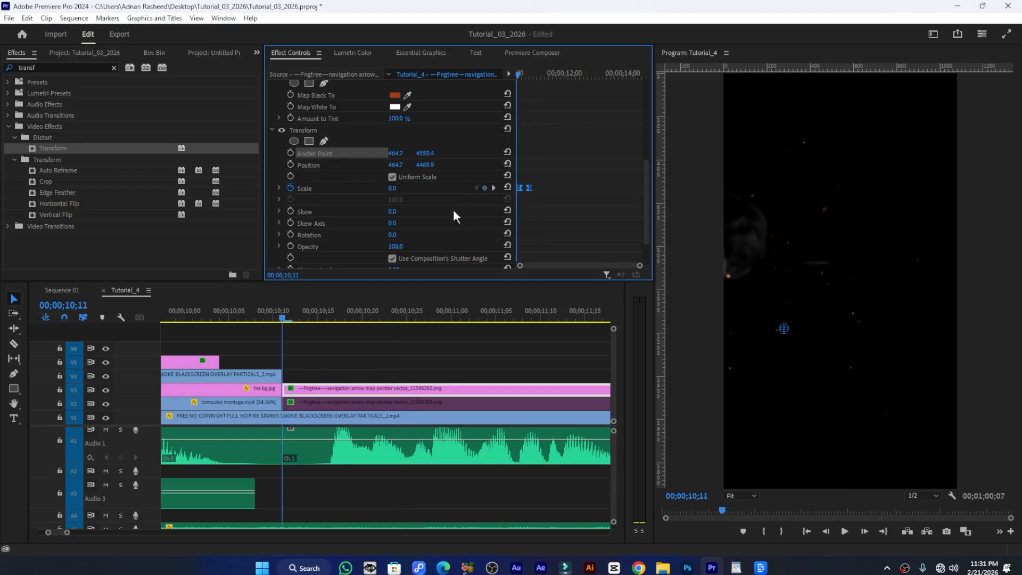
{"action": "scroll", "coordinate": [442, 225], "scroll_direction": "down", "scroll_amount": 1}
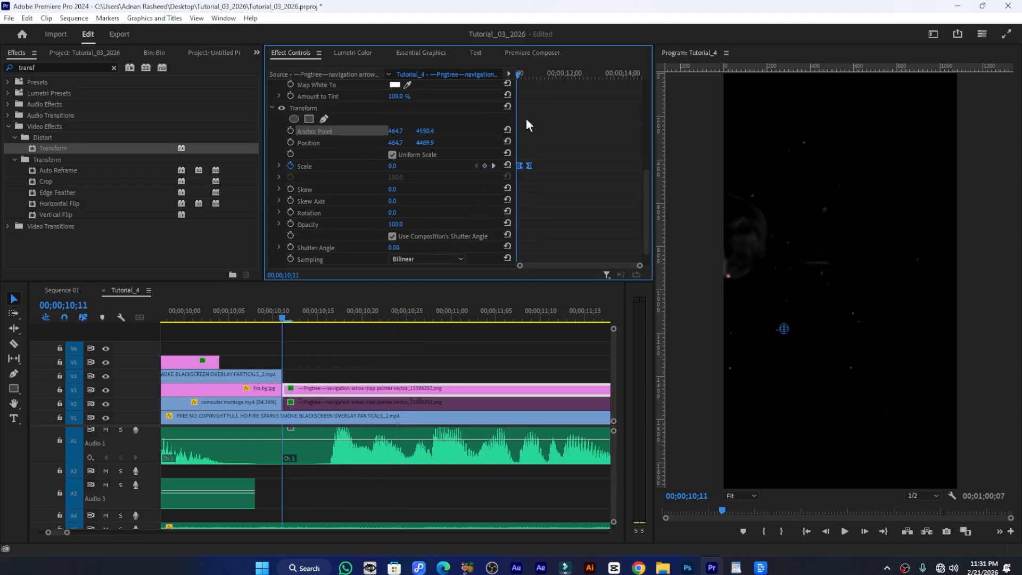
{"action": "left_click_drag", "start_coordinate": [516, 75], "coordinate": [525, 78]}
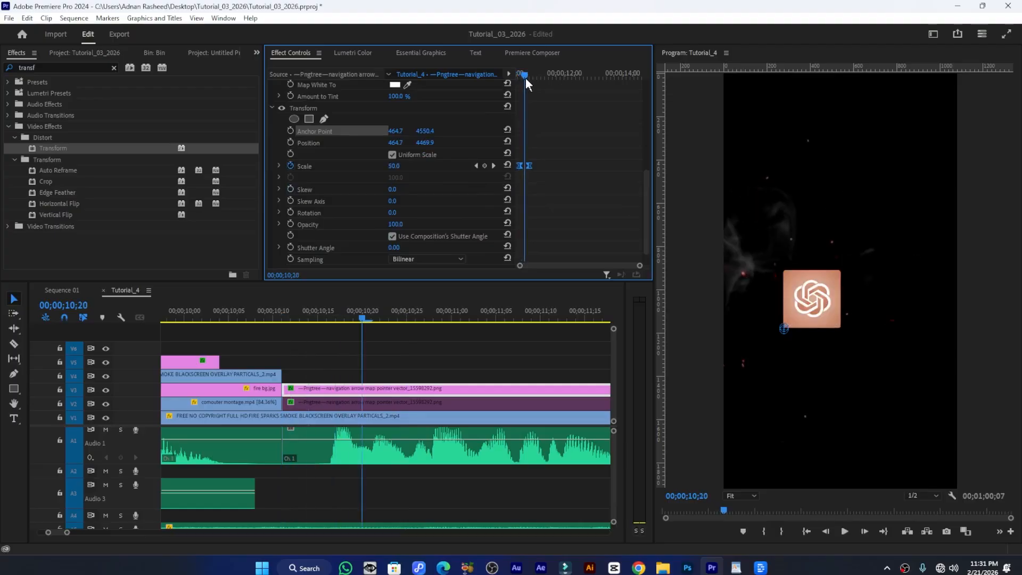
{"action": "scroll", "coordinate": [390, 228], "scroll_direction": "down", "scroll_amount": 1}
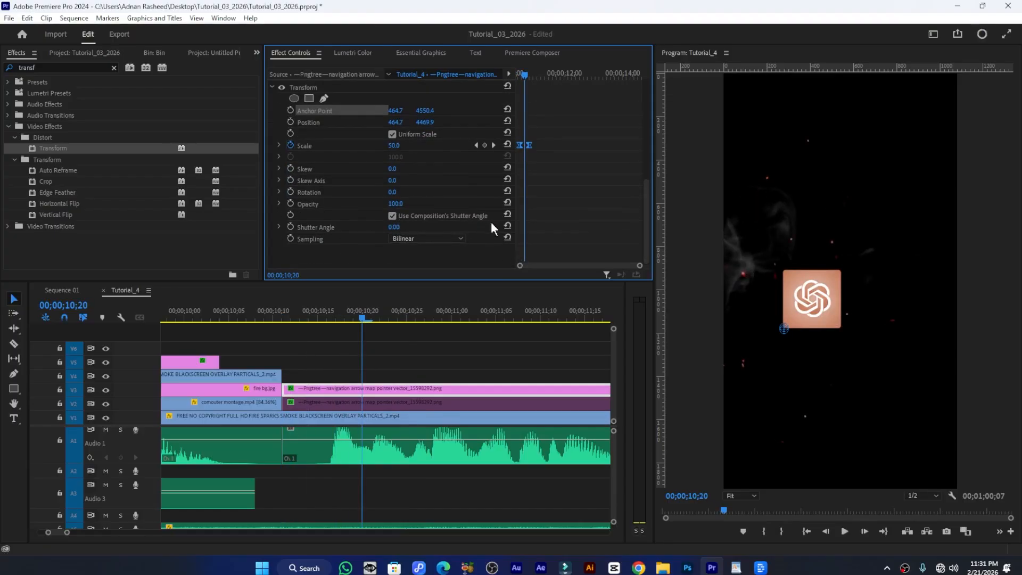
{"action": "left_click", "coordinate": [393, 216]}
{"action": "left_click", "coordinate": [395, 227]}
{"action": "type", "text": "360"}
{"action": "key", "text": "Return"}
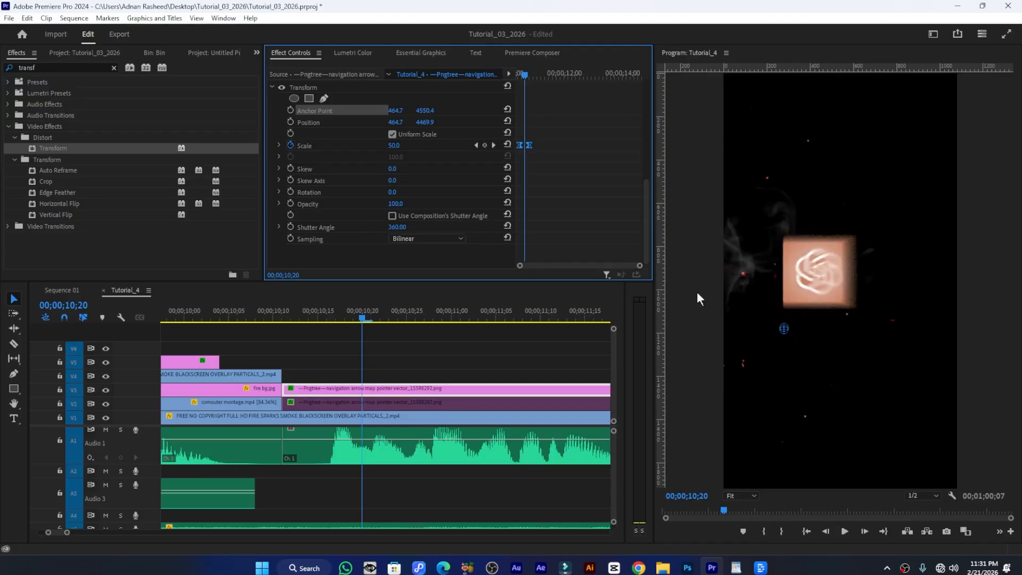
Play back the logo's scale-in from 00;00;10;11, return the playhead to 00;00;10;12, and view more of the timeline
{"action": "left_click_drag", "start_coordinate": [524, 75], "coordinate": [513, 75]}
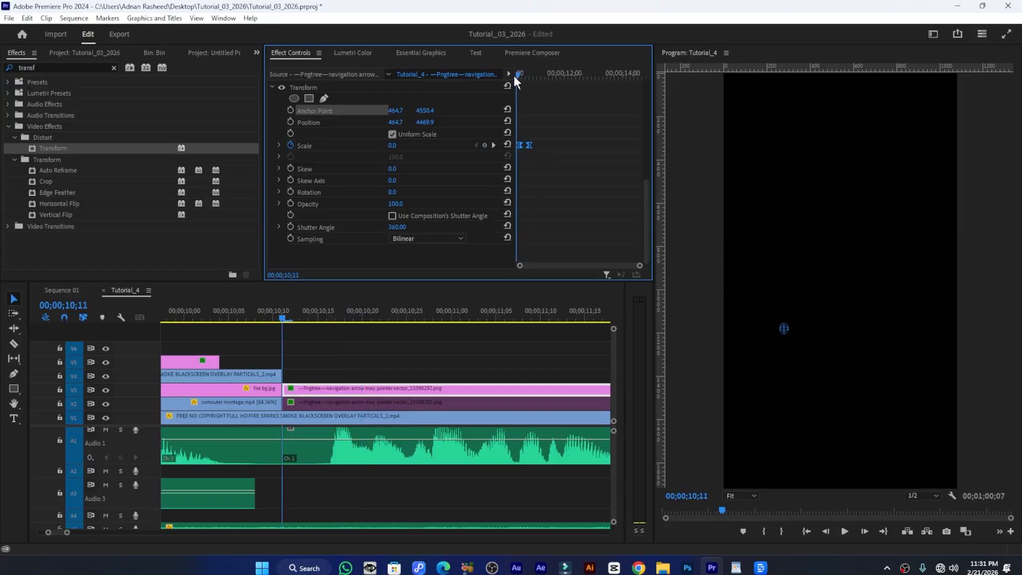
{"action": "key", "text": "space"}
{"action": "key", "text": "space"}
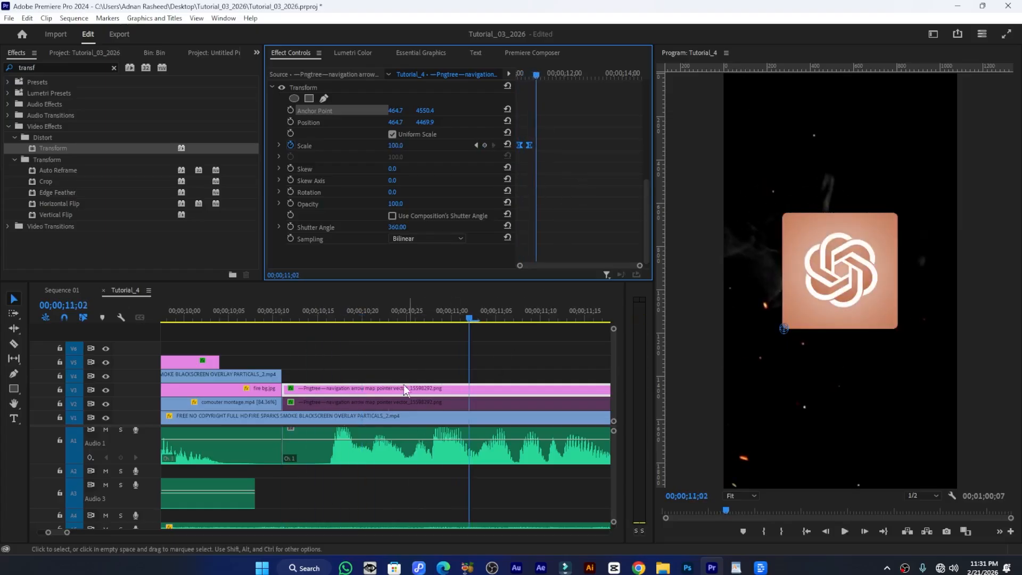
{"action": "left_click", "coordinate": [300, 317]}
{"action": "left_click_drag", "start_coordinate": [299, 317], "coordinate": [293, 317]}
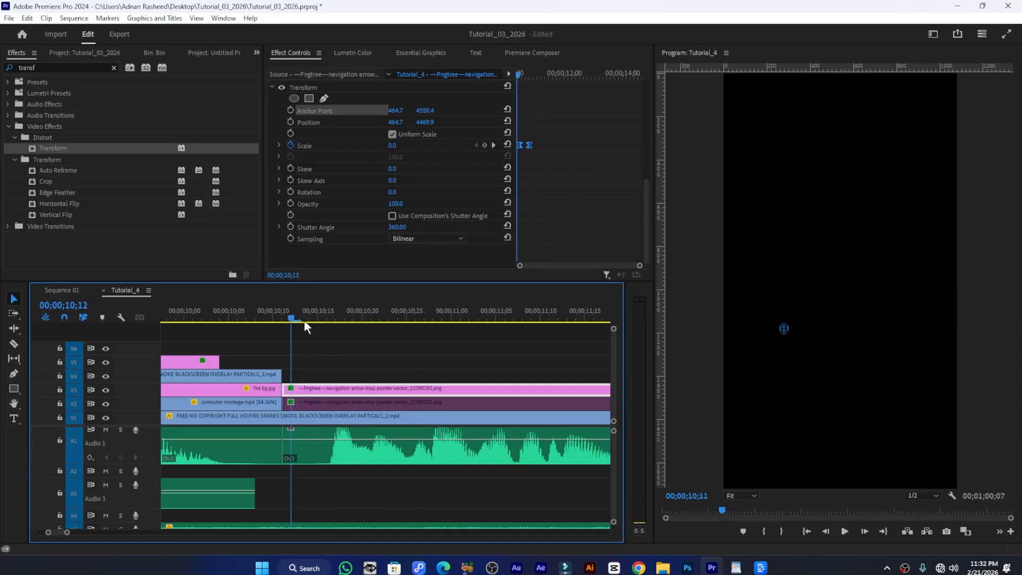
{"action": "scroll", "coordinate": [393, 384], "scroll_direction": "down", "scroll_amount": 3}
{"action": "scroll", "coordinate": [512, 379], "scroll_direction": "down", "scroll_amount": 5}
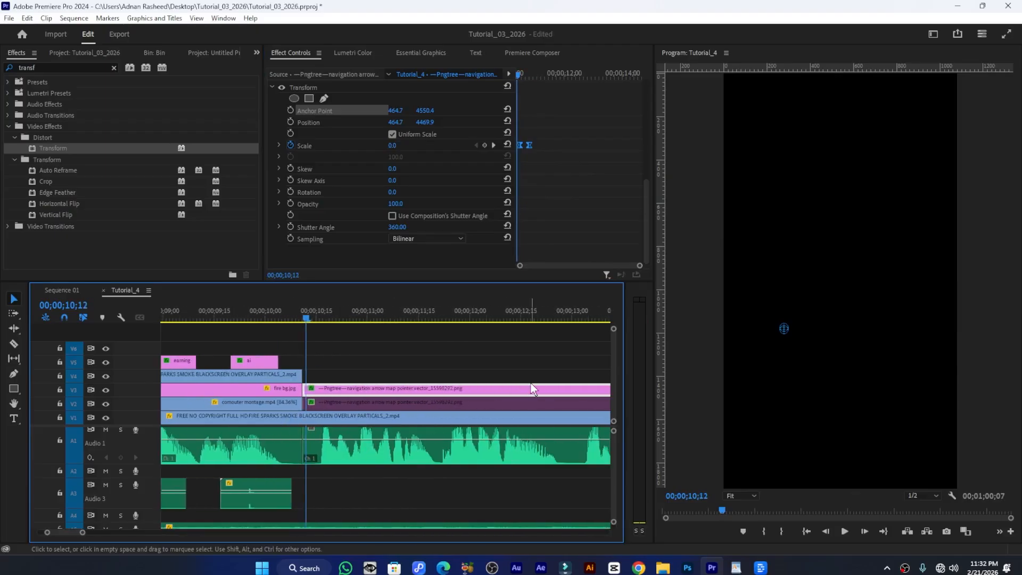
{"action": "scroll", "coordinate": [511, 372], "scroll_direction": "down", "scroll_amount": 2}
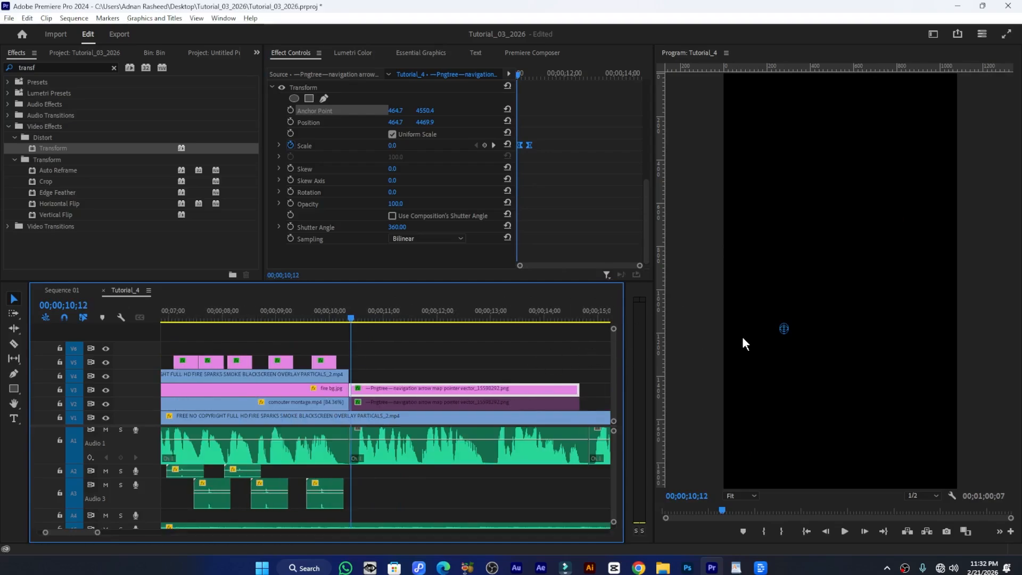
Save the project, and review the ChatGPT logo and title scene in Sequence 01 up to 00;00;13;22
{"action": "key", "text": "ctrl+s"}
{"action": "left_click", "coordinate": [66, 294]}
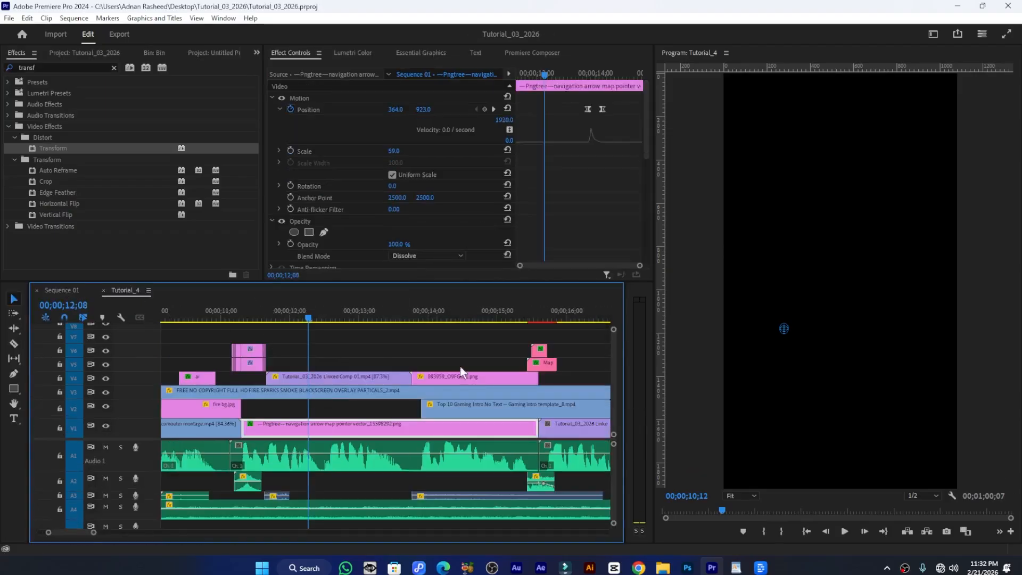
{"action": "key", "text": "minus"}
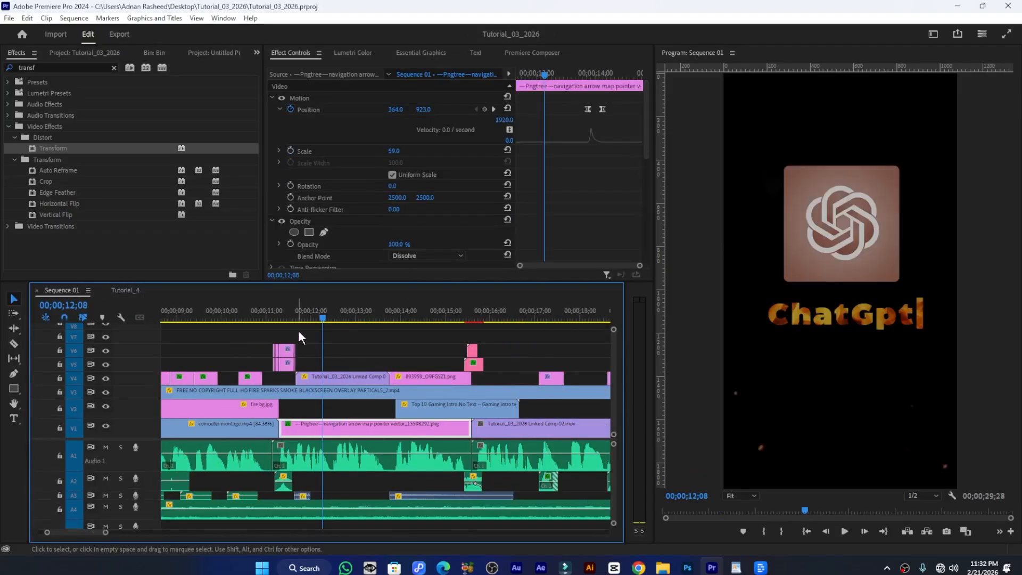
{"action": "left_click_drag", "start_coordinate": [326, 318], "coordinate": [349, 318]}
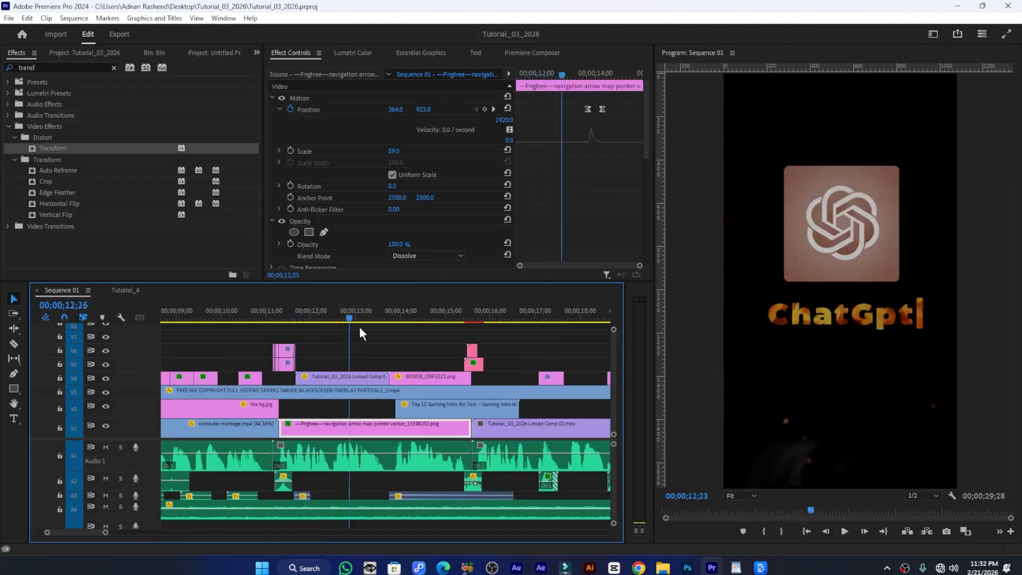
{"action": "left_click", "coordinate": [387, 332]}
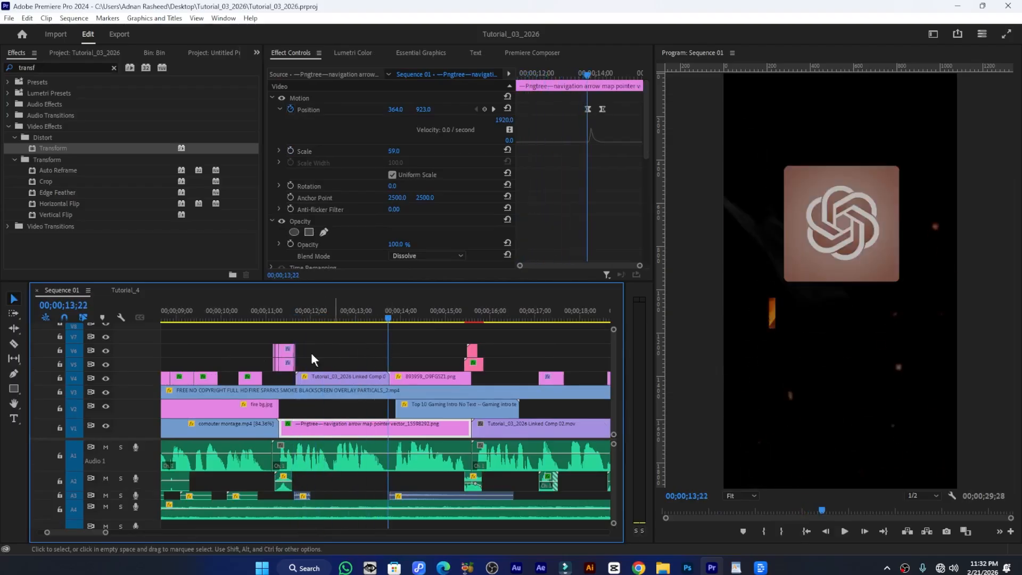
Add a text graphic reading "Chatgpt" over the logo scene in Tutorial_4 at 00;00;10;12
{"action": "left_click", "coordinate": [125, 290]}
{"action": "left_click", "coordinate": [14, 419]}
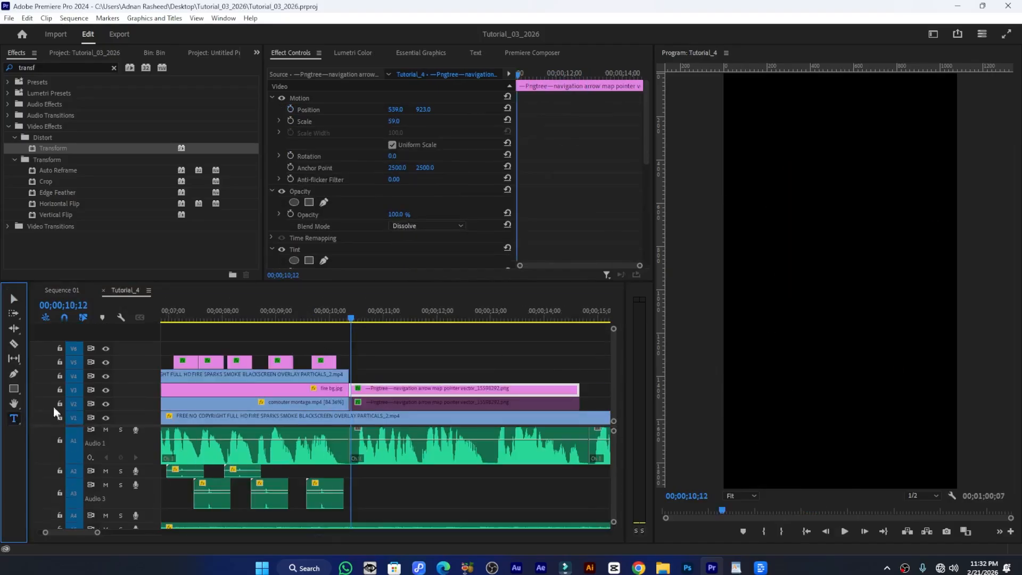
{"action": "left_click", "coordinate": [828, 266]}
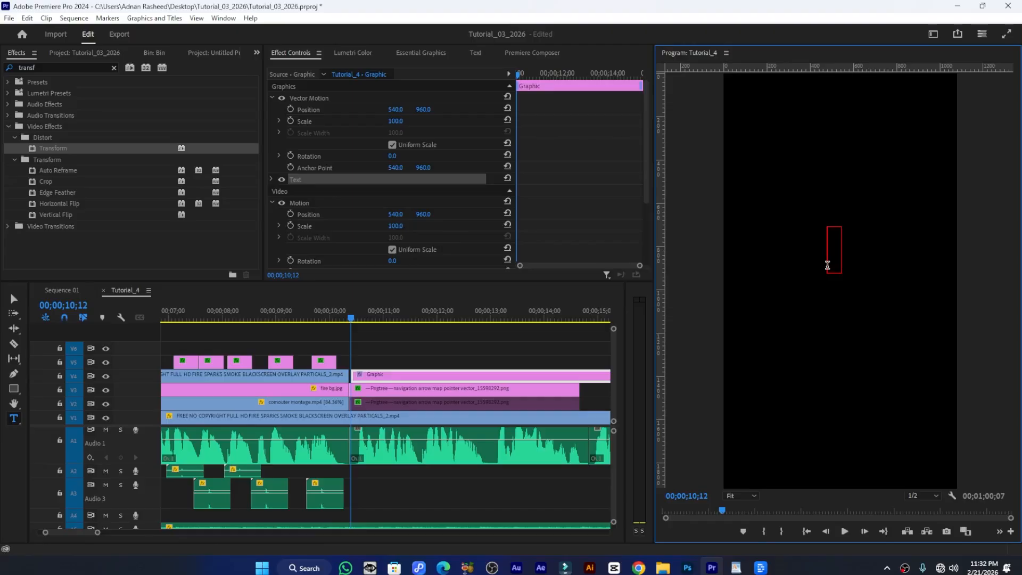
{"action": "type", "text": "Direction"}
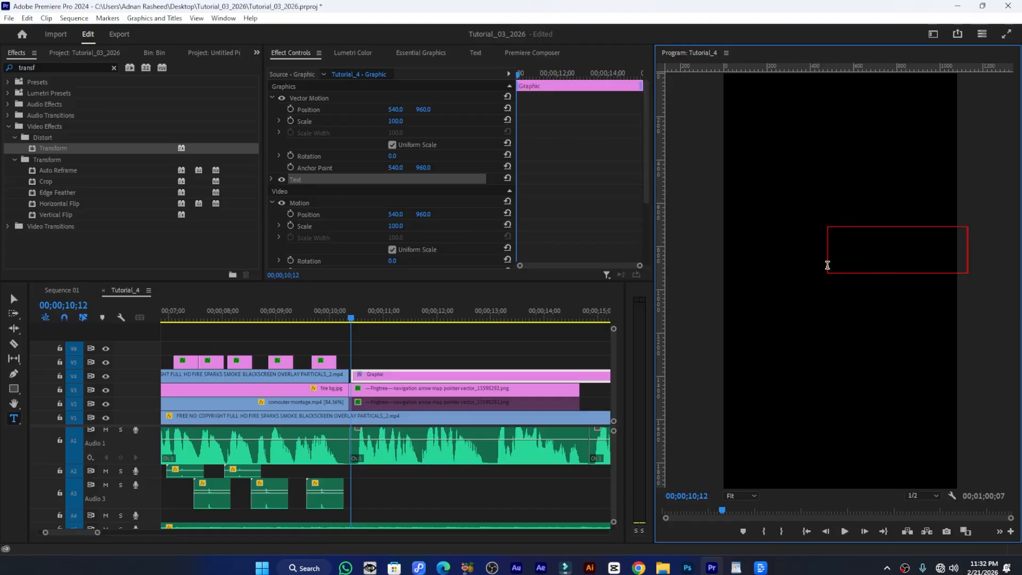
{"action": "type", "text": "pt"}
Choose the Black font style for the Chatgpt text at 00;00;10;28 and trim its clip to end with the logo clip
{"action": "left_click", "coordinate": [395, 404]}
{"action": "scroll", "coordinate": [395, 404], "scroll_direction": "down", "scroll_amount": 2}
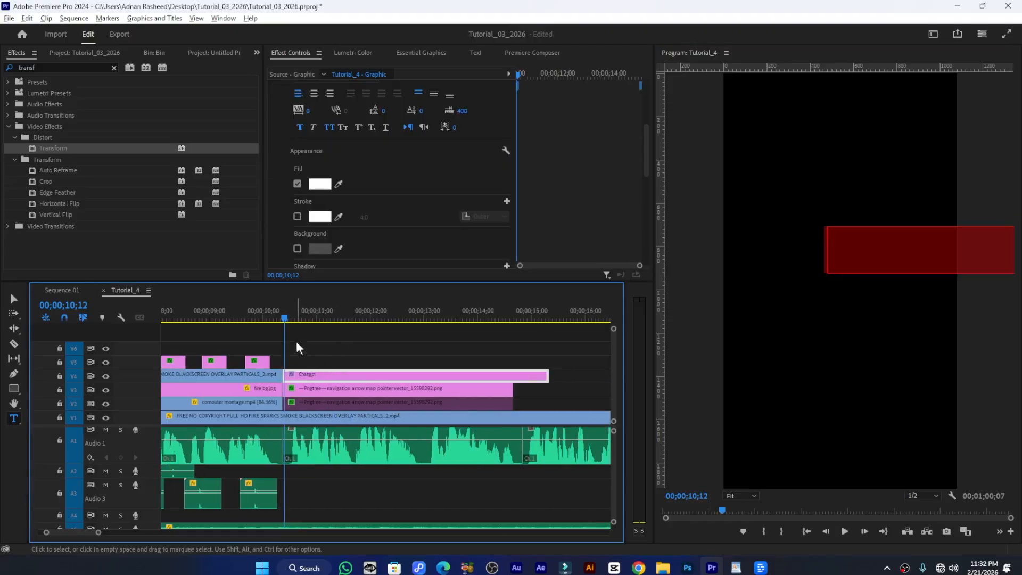
{"action": "left_click", "coordinate": [314, 320]}
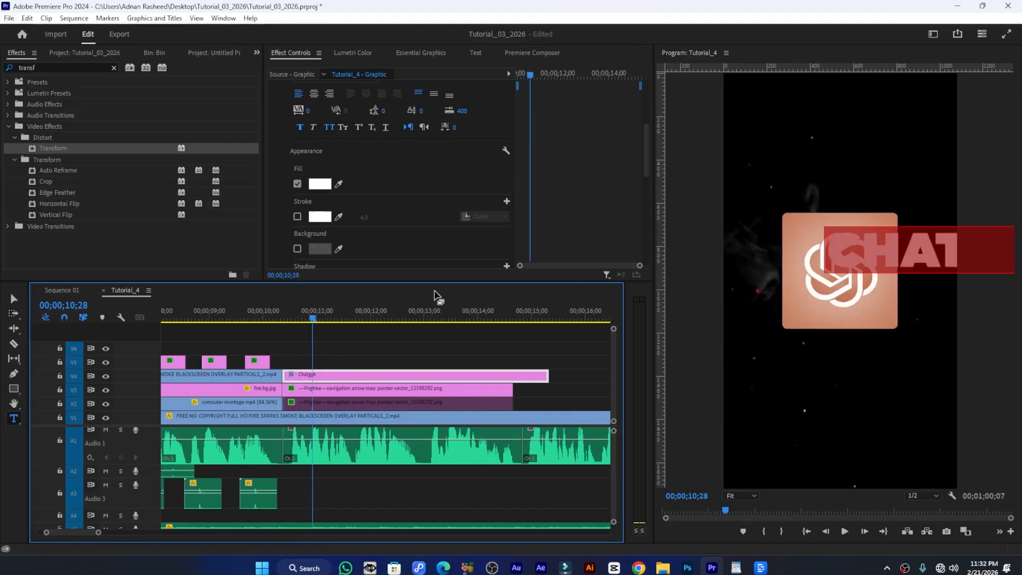
{"action": "scroll", "coordinate": [385, 159], "scroll_direction": "up", "scroll_amount": 3}
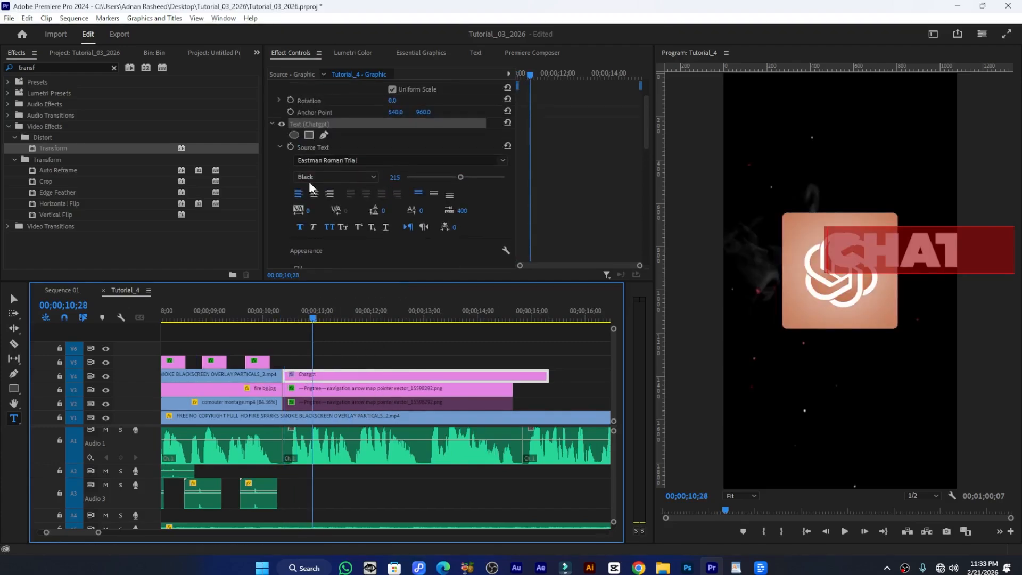
{"action": "left_click", "coordinate": [342, 180]}
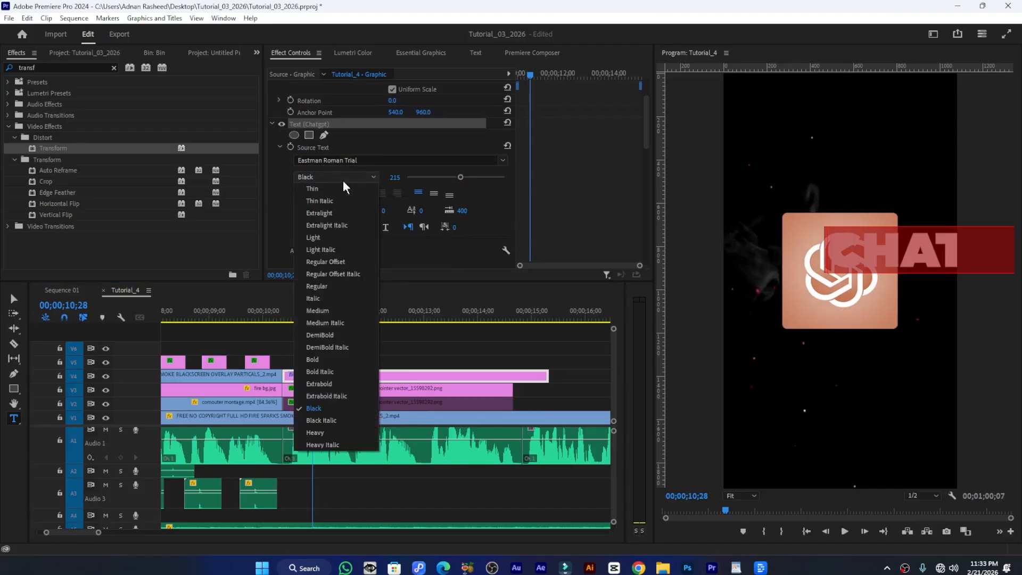
{"action": "left_click", "coordinate": [322, 406]}
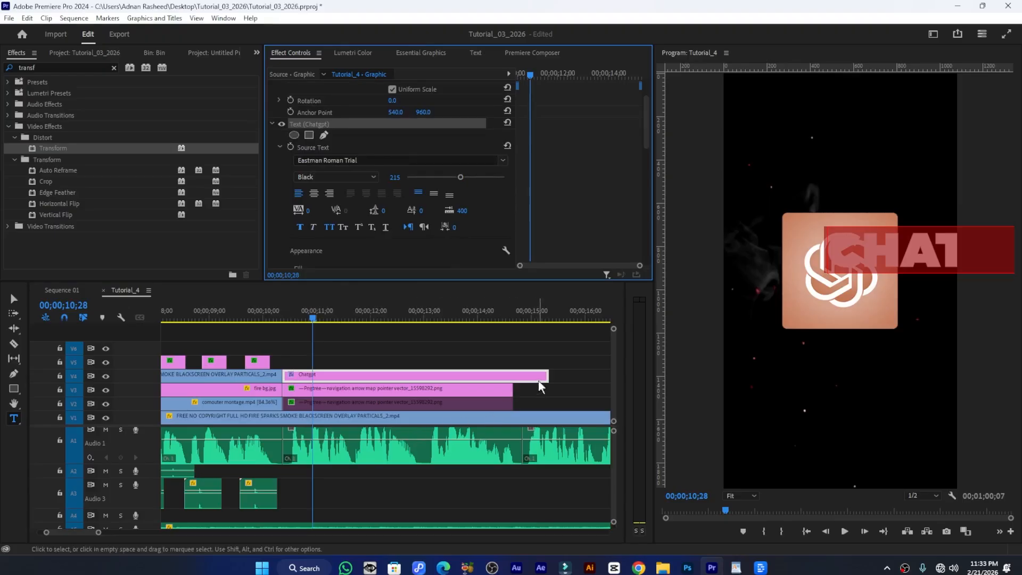
{"action": "left_click_drag", "start_coordinate": [547, 375], "coordinate": [512, 374]}
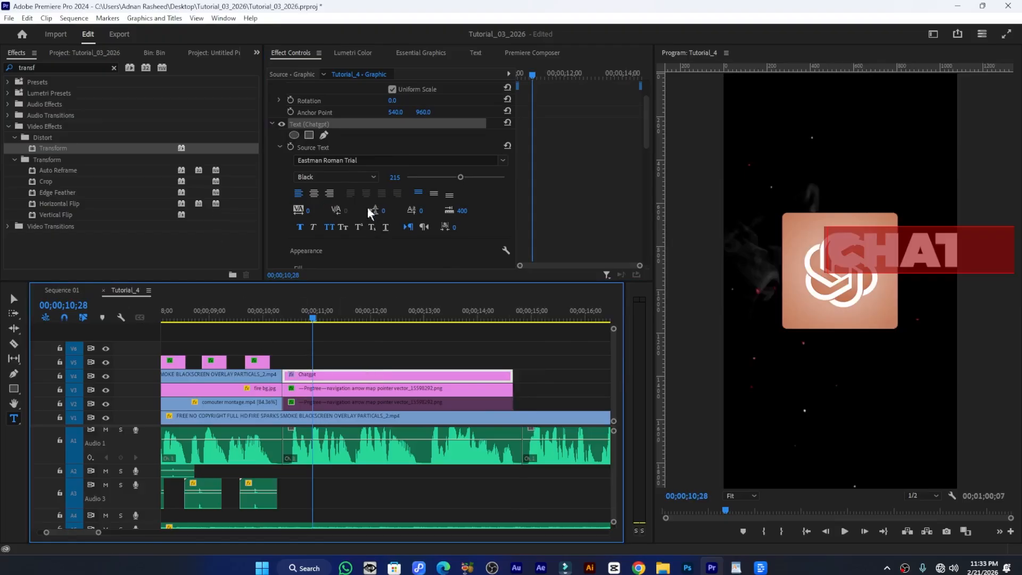
Reduce the Chatgpt text's font size to 143 and center it horizontally and vertically in the frame
{"action": "left_click", "coordinate": [419, 53]}
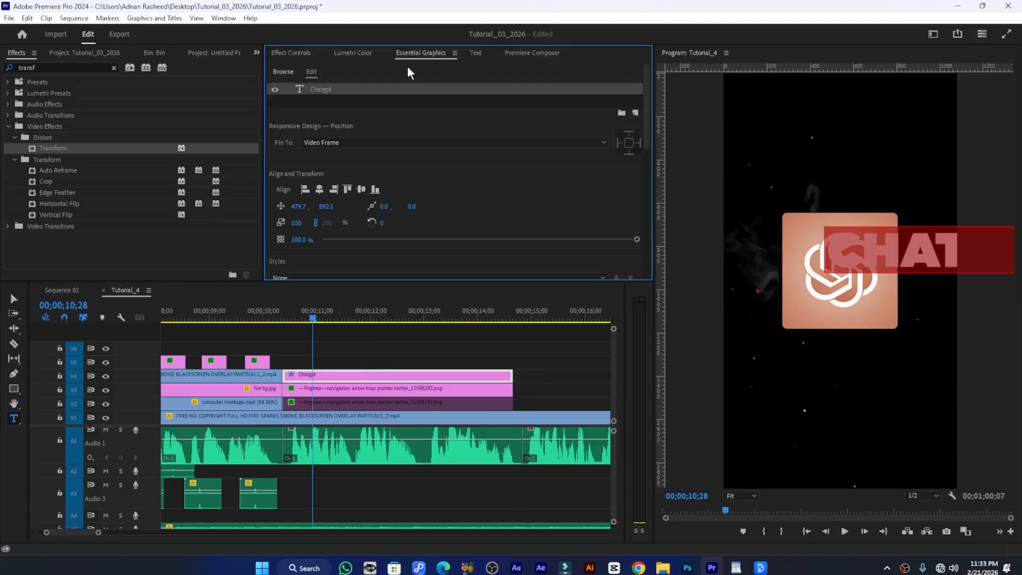
{"action": "left_click", "coordinate": [320, 189]}
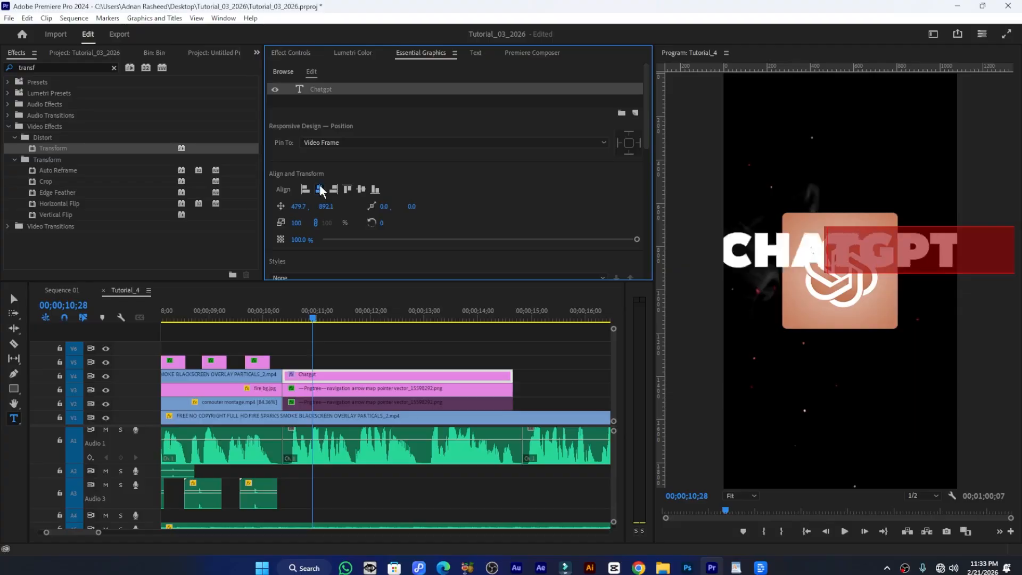
{"action": "left_click", "coordinate": [362, 189]}
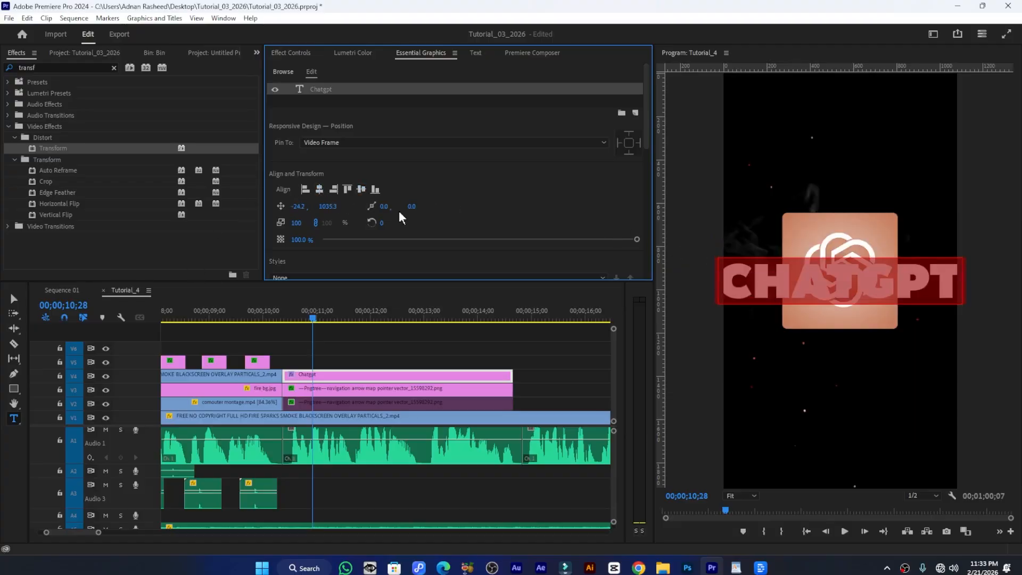
{"action": "left_click", "coordinate": [290, 54]}
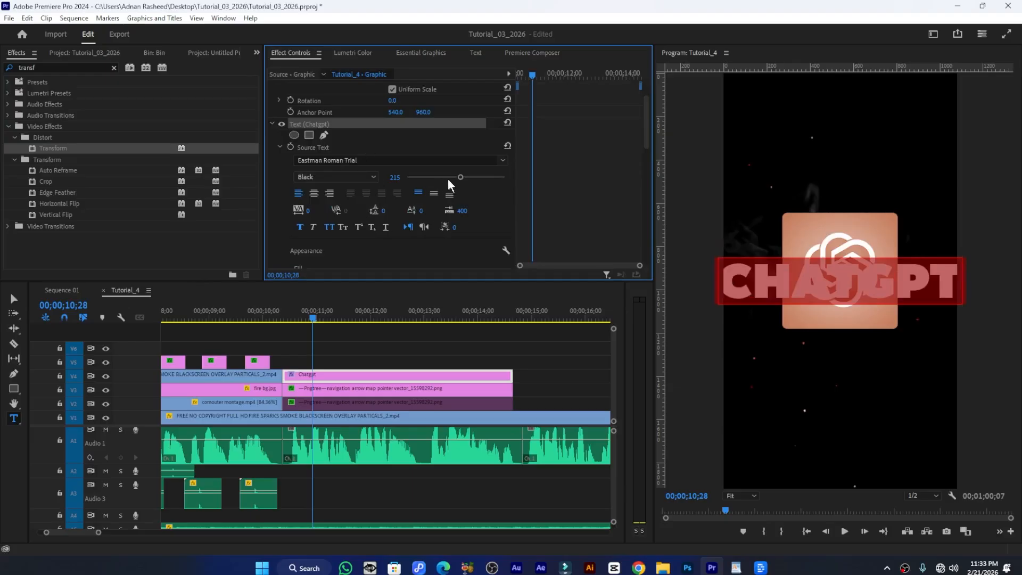
{"action": "left_click_drag", "start_coordinate": [458, 176], "coordinate": [441, 178]}
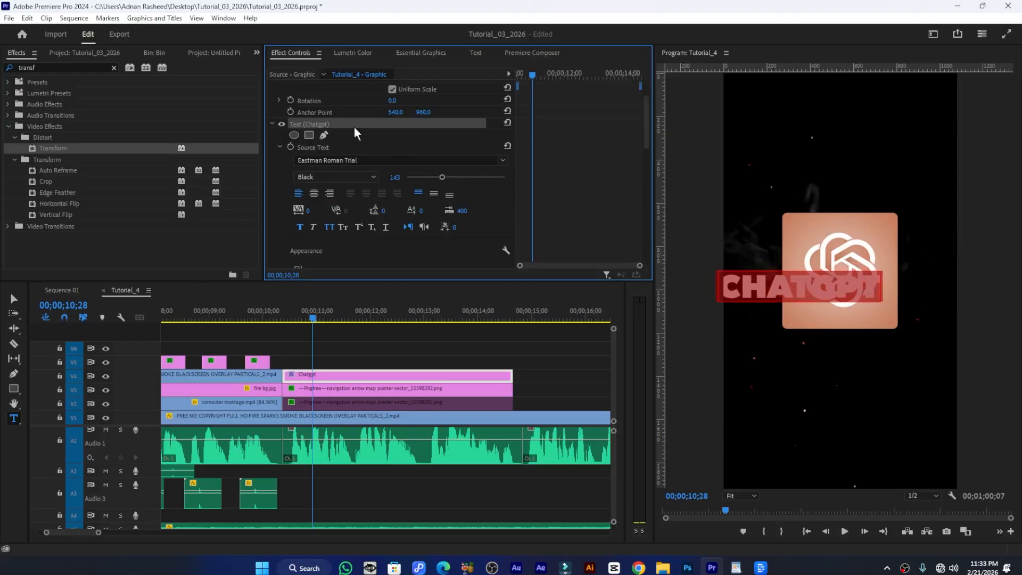
{"action": "left_click", "coordinate": [425, 52]}
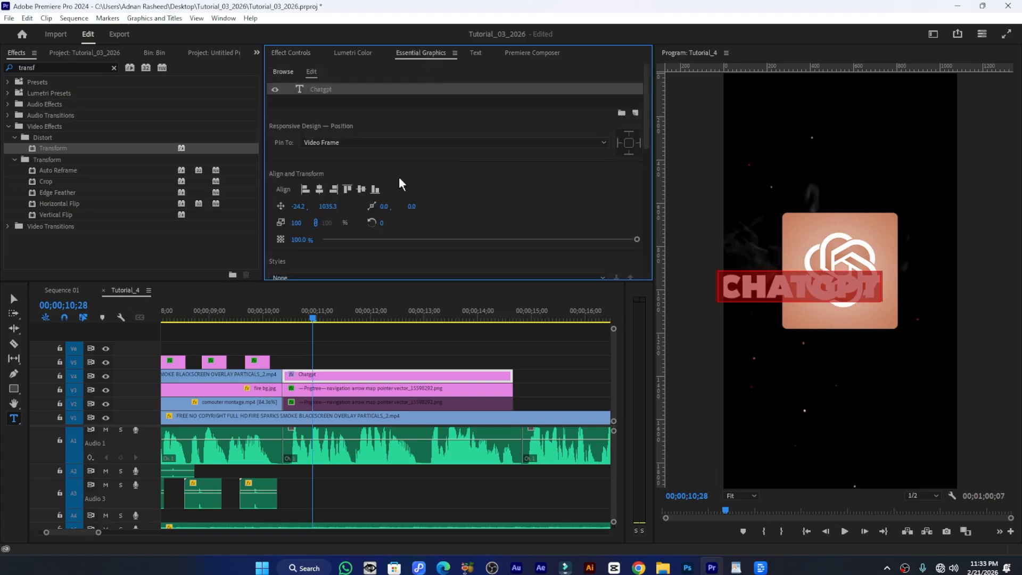
{"action": "left_click", "coordinate": [319, 189]}
{"action": "left_click", "coordinate": [362, 189]}
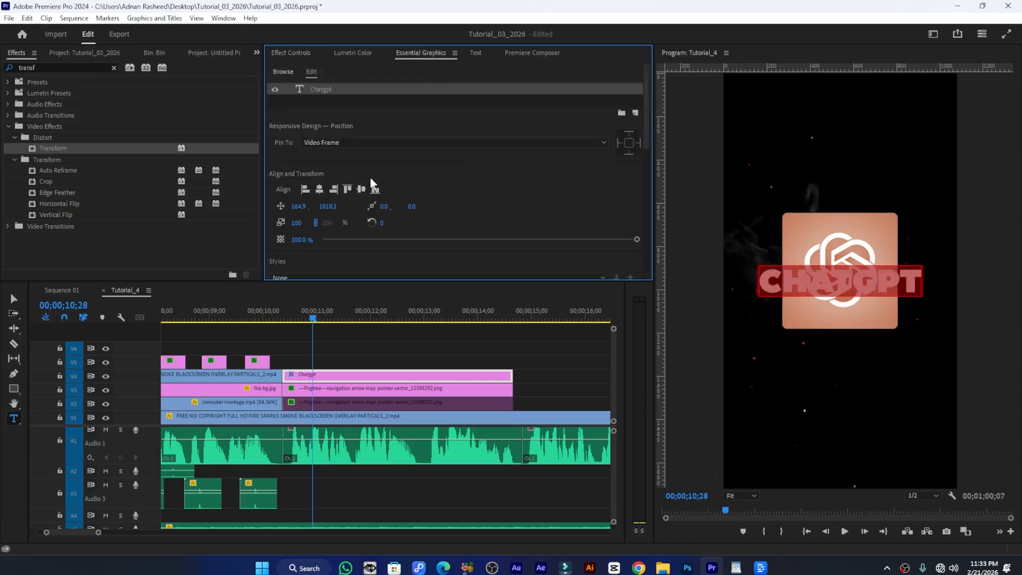
Lower the Chatgpt graphic beneath the logo with Vector Motion Position 540, 1295, and save the project
{"action": "left_click", "coordinate": [293, 53]}
{"action": "scroll", "coordinate": [416, 113], "scroll_direction": "up", "scroll_amount": 2}
{"action": "left_click_drag", "start_coordinate": [420, 107], "coordinate": [612, 107]}
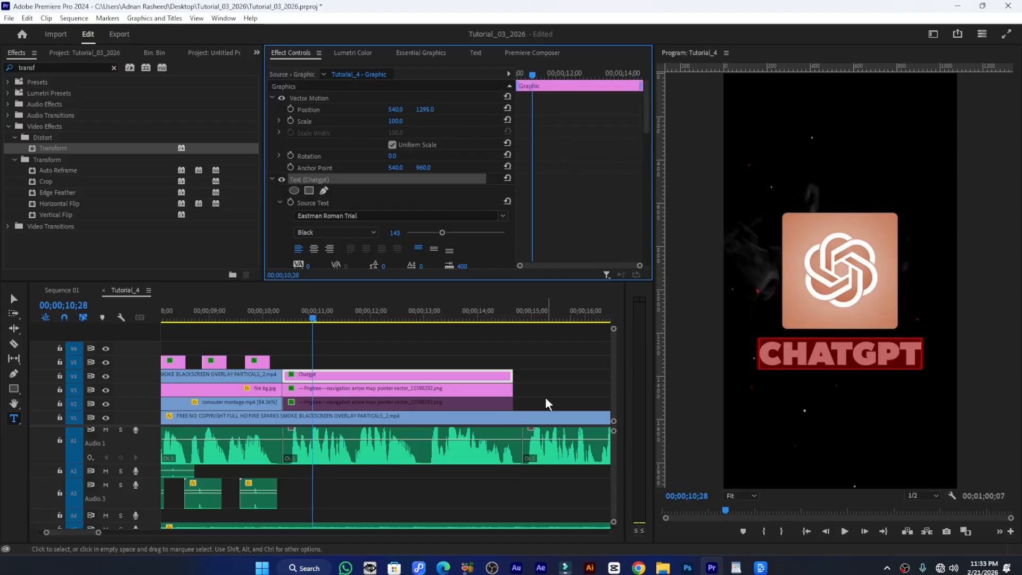
{"action": "key", "text": "ctrl+s"}
Add the flame-background image from the bin as a layer inside the Chatgpt graphic
{"action": "left_click", "coordinate": [356, 379]}
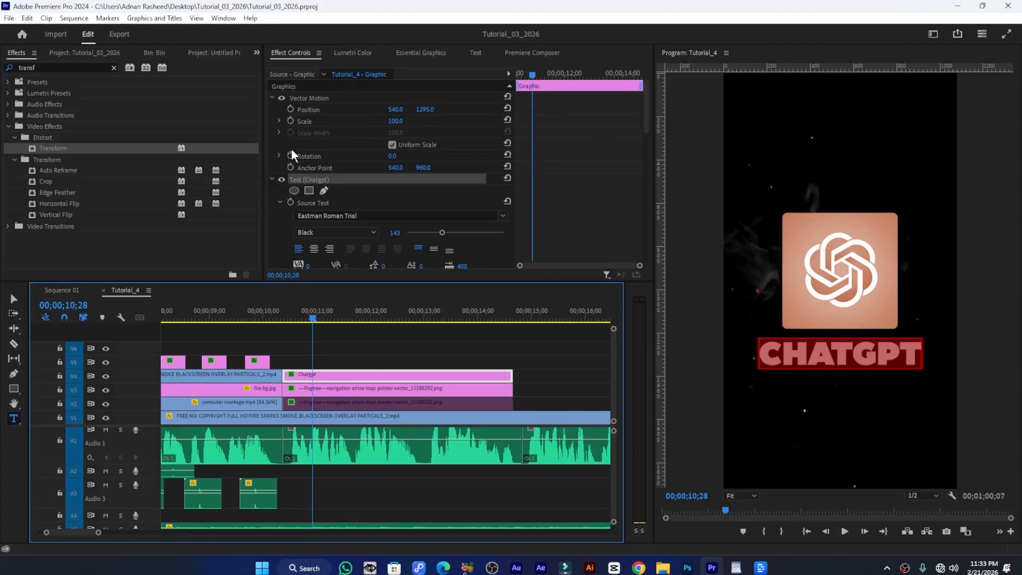
{"action": "left_click", "coordinate": [432, 56]}
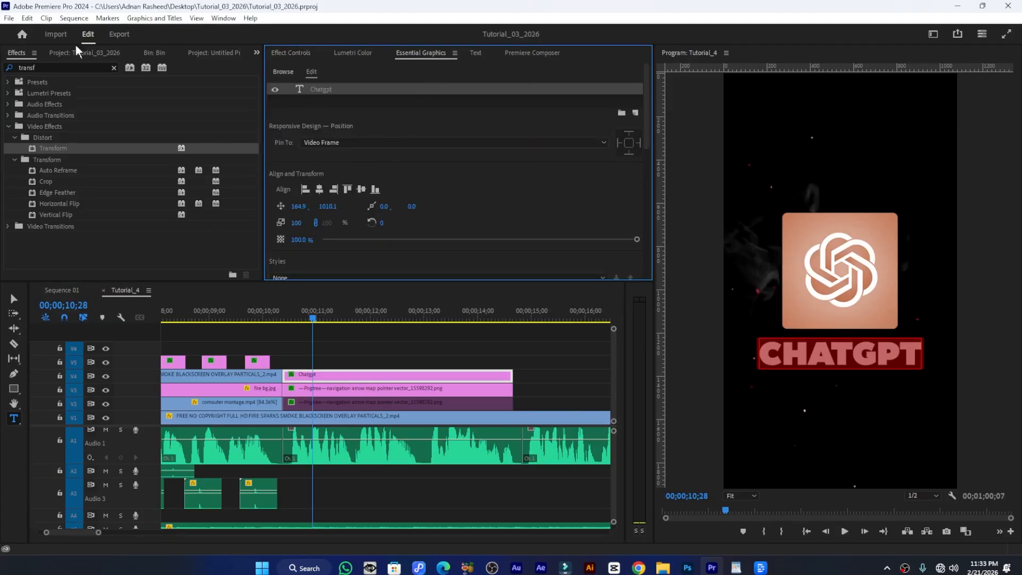
{"action": "left_click", "coordinate": [94, 53]}
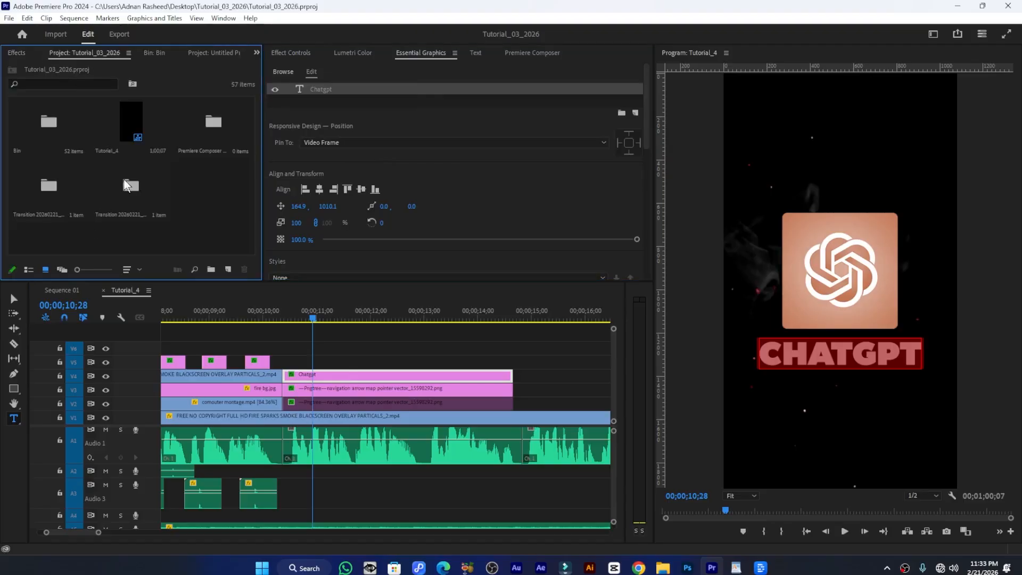
{"action": "left_click", "coordinate": [154, 53]}
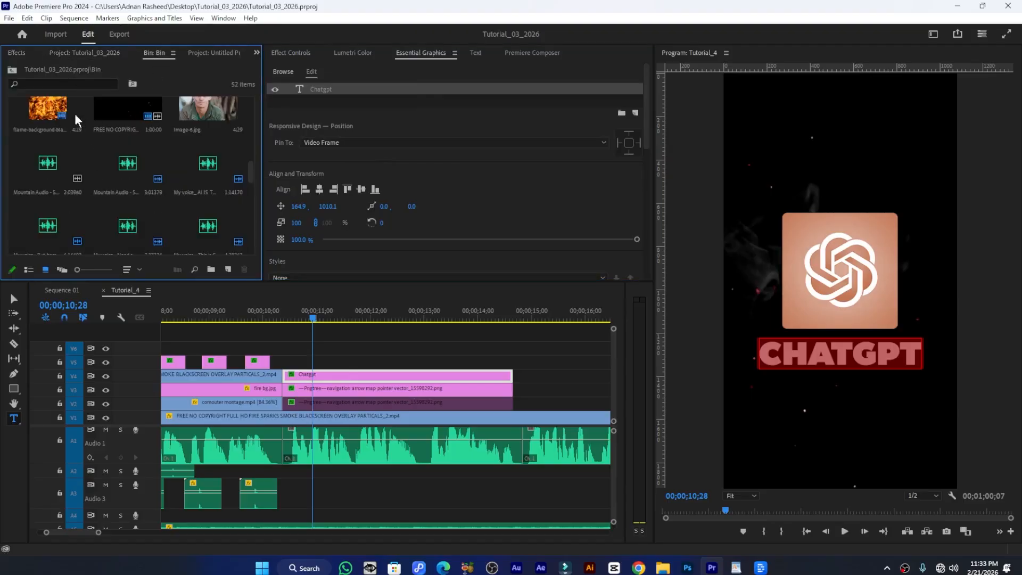
{"action": "left_click_drag", "start_coordinate": [50, 113], "coordinate": [309, 97]}
{"action": "scroll", "coordinate": [340, 107], "scroll_direction": "down", "scroll_amount": 2}
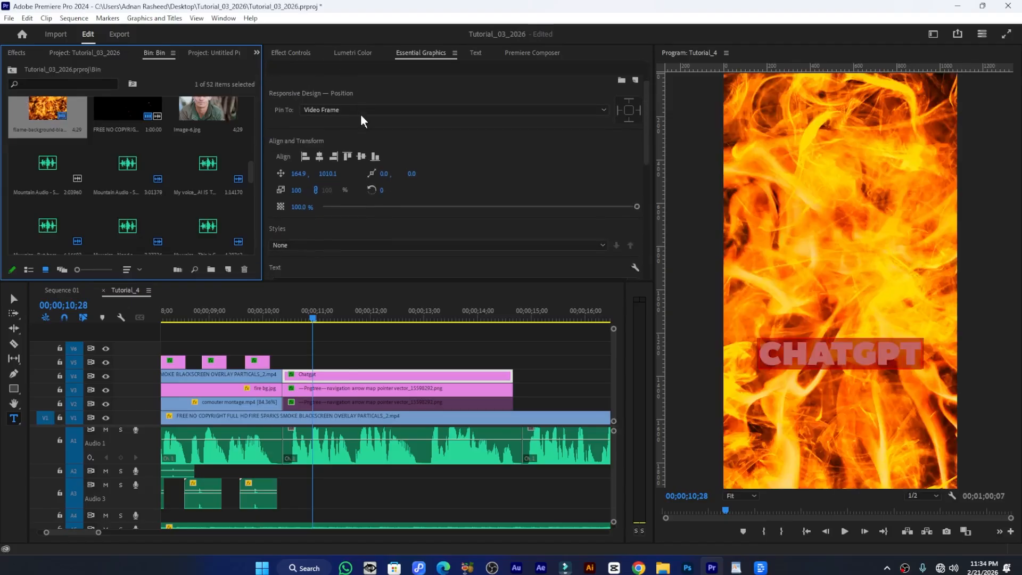
Turn on Mask with Text for the Chatgpt text so the flames fill the letters, and save the project
{"action": "scroll", "coordinate": [372, 180], "scroll_direction": "down", "scroll_amount": 5}
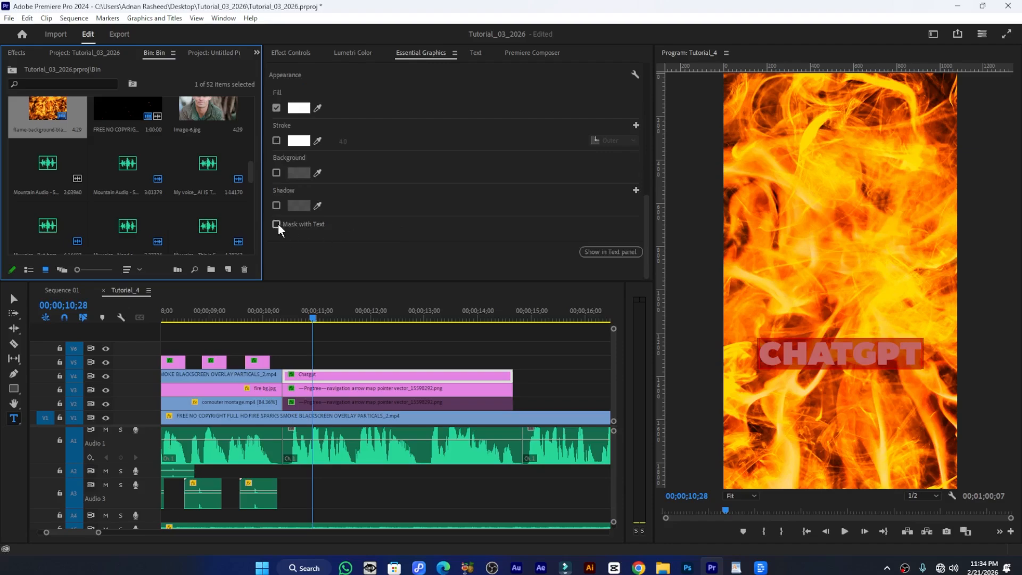
{"action": "left_click", "coordinate": [276, 224]}
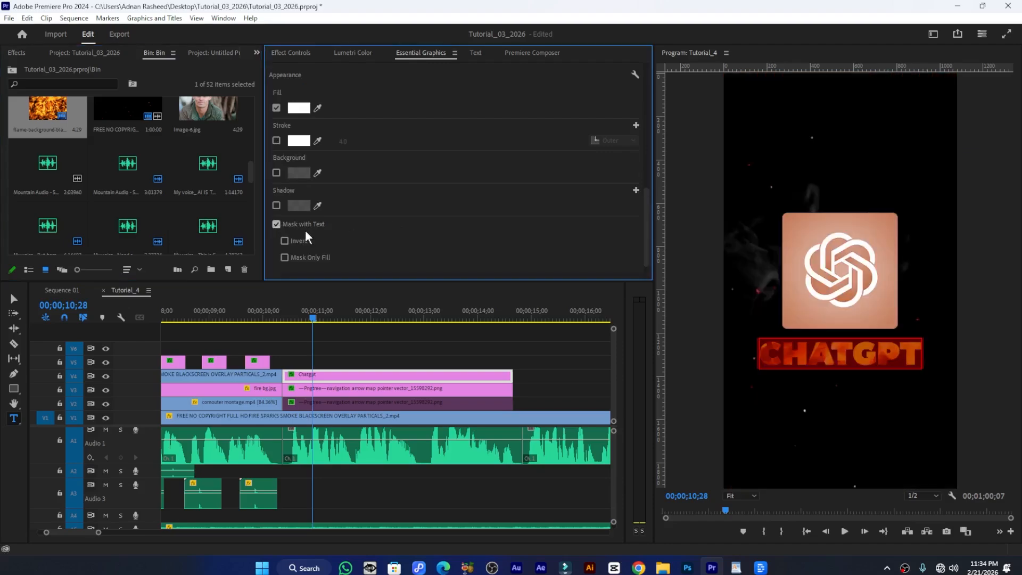
{"action": "left_click", "coordinate": [821, 360]}
{"action": "key", "text": "ctrl+s"}
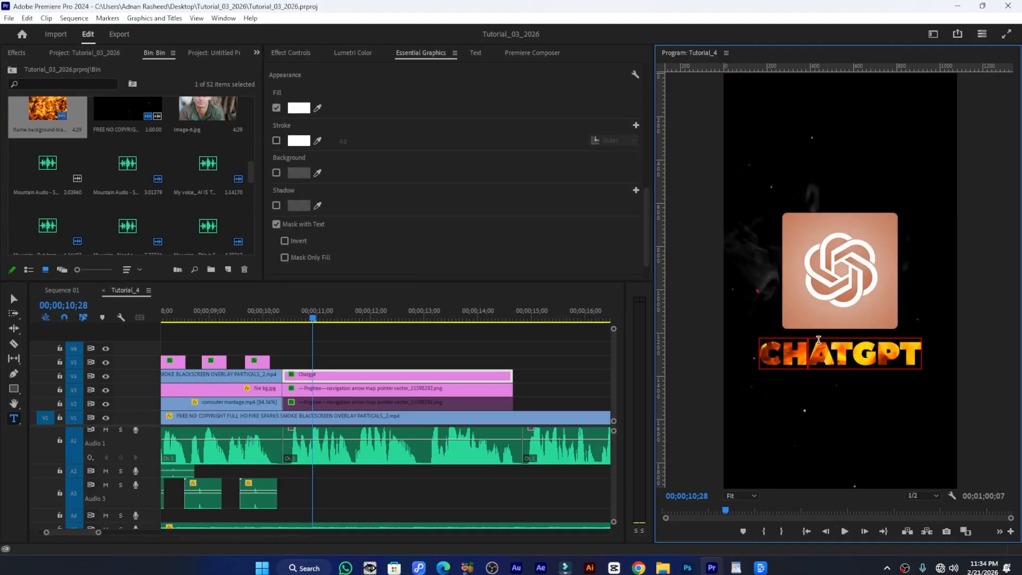
Replace the Chatgpt graphic clip with a linked After Effects composition
{"action": "left_click_drag", "start_coordinate": [780, 356], "coordinate": [725, 355]}
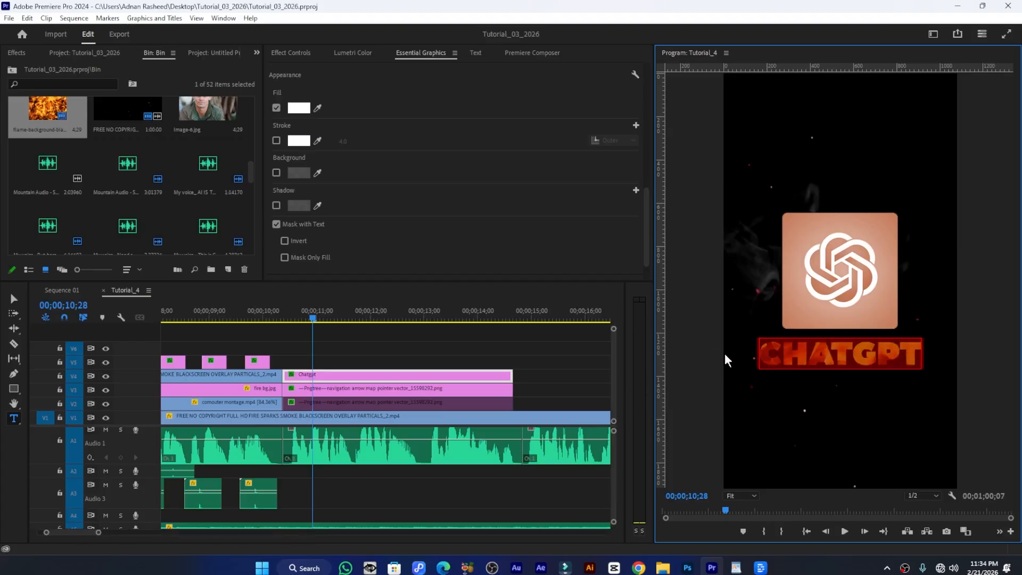
{"action": "right_click", "coordinate": [366, 379]}
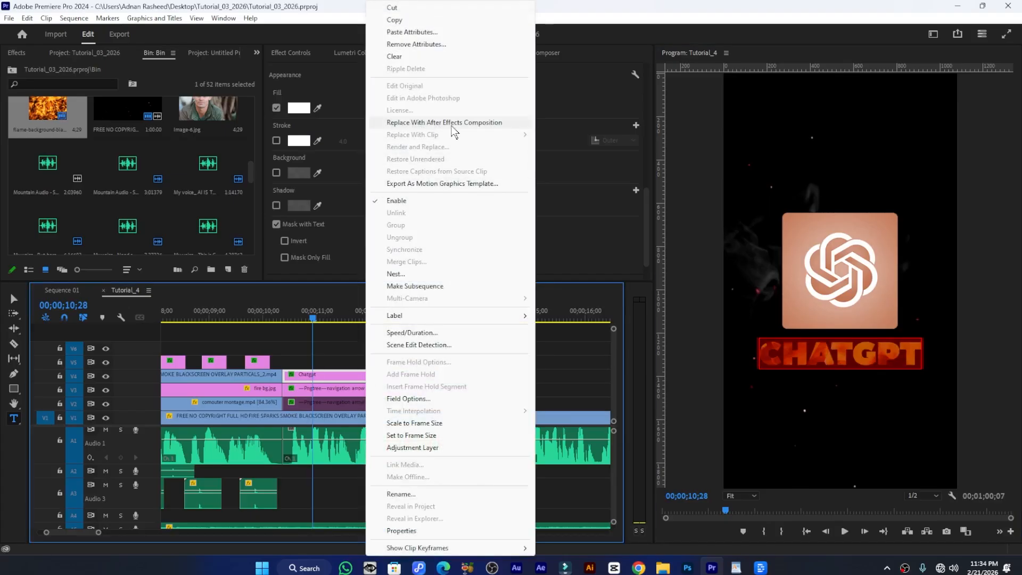
{"action": "left_click", "coordinate": [452, 126]}
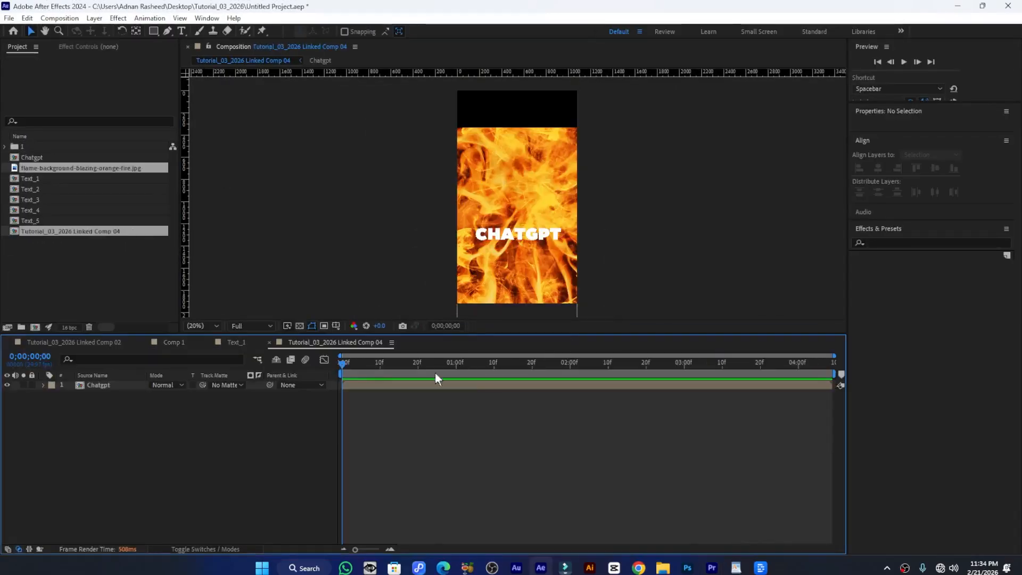
In After Effects, inspect the text and flame layers inside the Chatgpt composition, and return to Tutorial_03_2026 Linked Comp 04
{"action": "left_click_drag", "start_coordinate": [349, 365], "coordinate": [558, 375]}
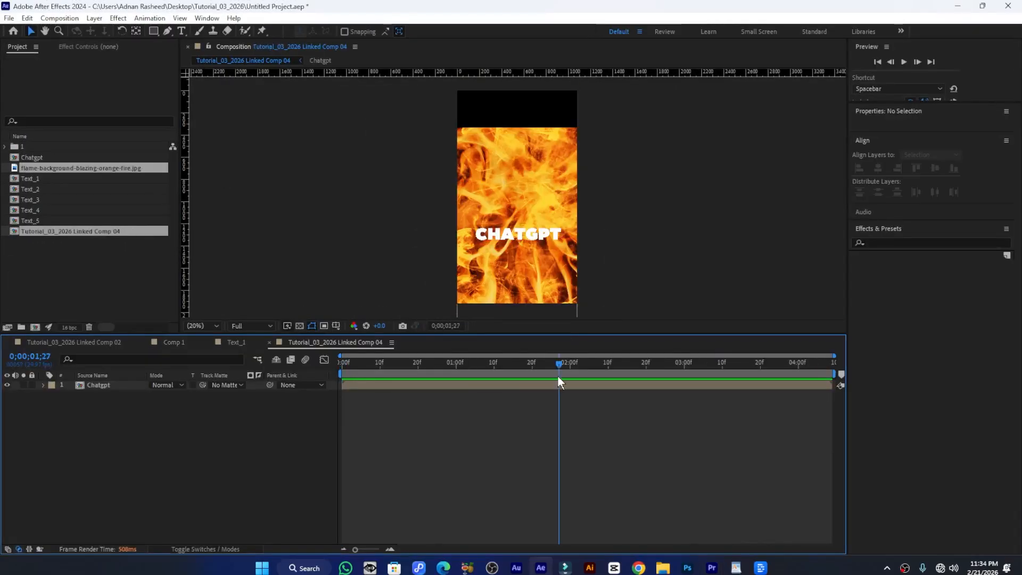
{"action": "left_click", "coordinate": [106, 383]}
{"action": "double_click", "coordinate": [106, 383]}
{"action": "left_click_drag", "start_coordinate": [462, 371], "coordinate": [337, 399]}
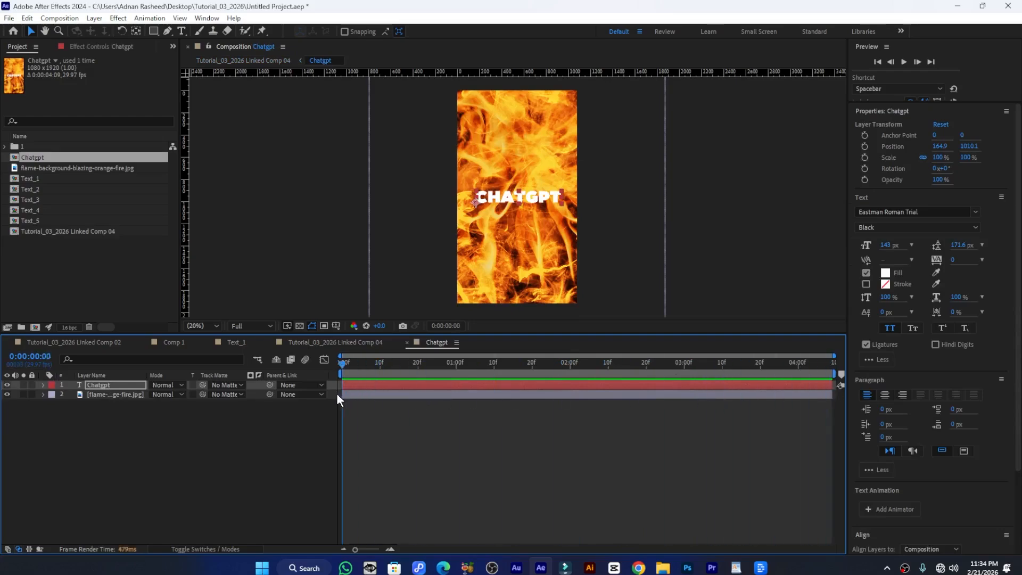
{"action": "left_click", "coordinate": [309, 343]}
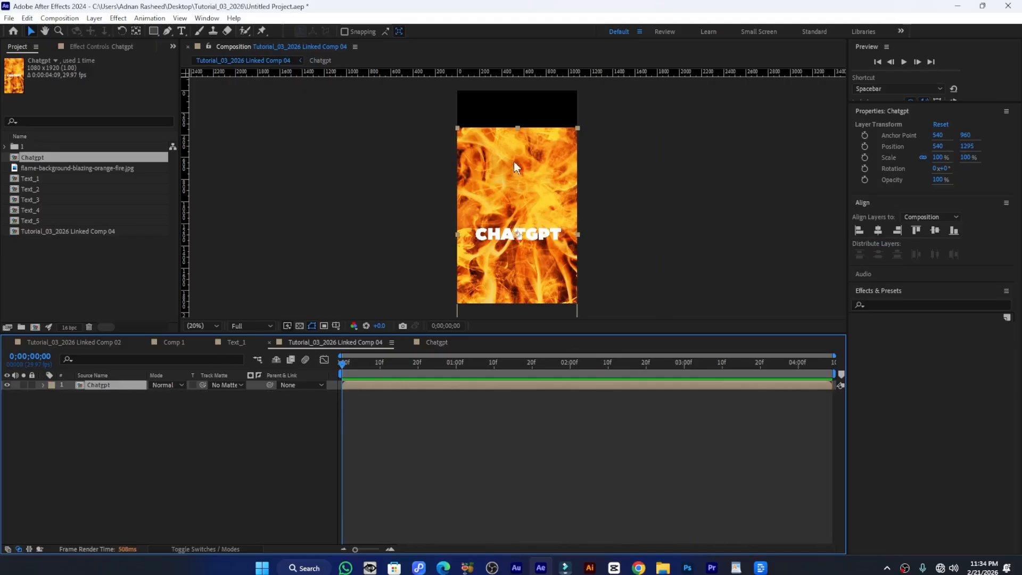
Open the nested Chatgpt composition and rename its flame image layer to mask
{"action": "double_click", "coordinate": [410, 385]}
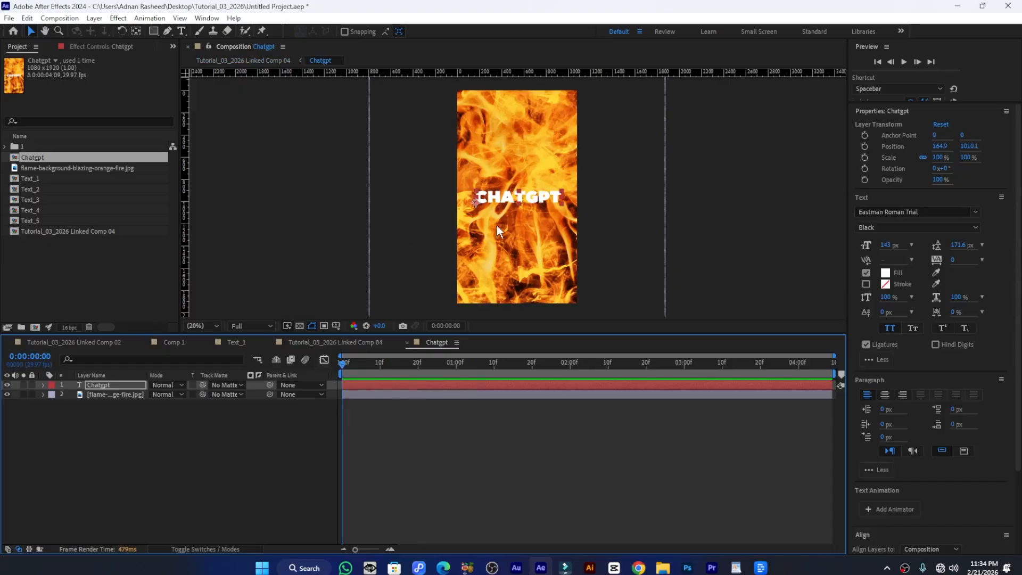
{"action": "left_click", "coordinate": [110, 394]}
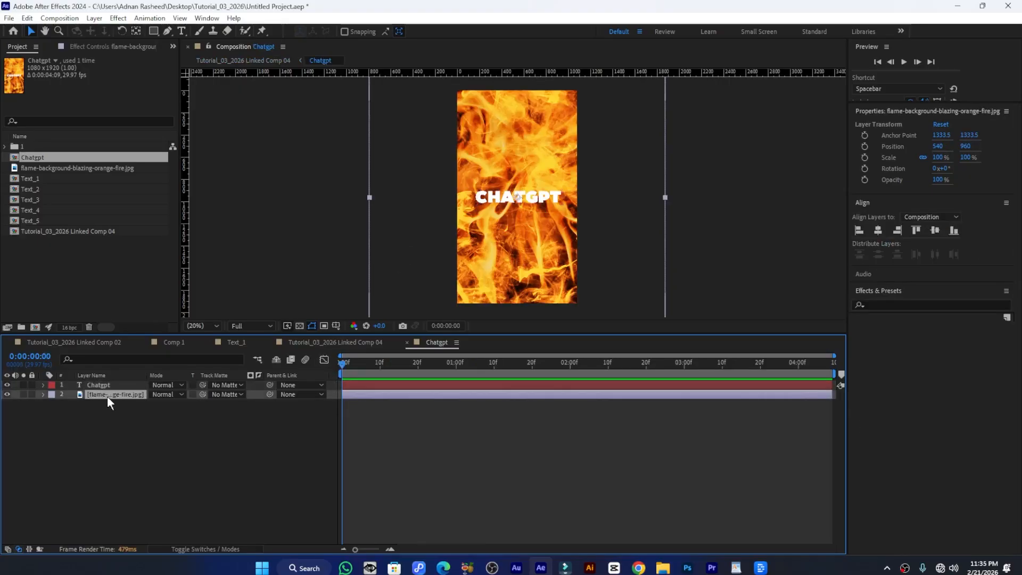
{"action": "key", "text": "Return"}
{"action": "type", "text": "mask"}
{"action": "key", "text": "Return"}
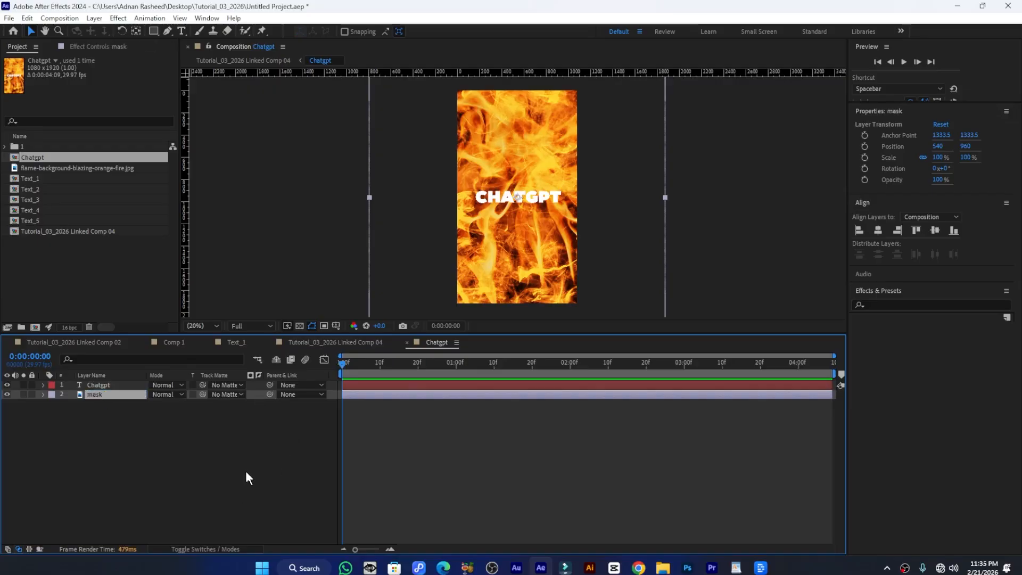
Show the track matte settings and assign the mask layer as the track matte of the Chatgpt text layer
{"action": "key", "text": "F4"}
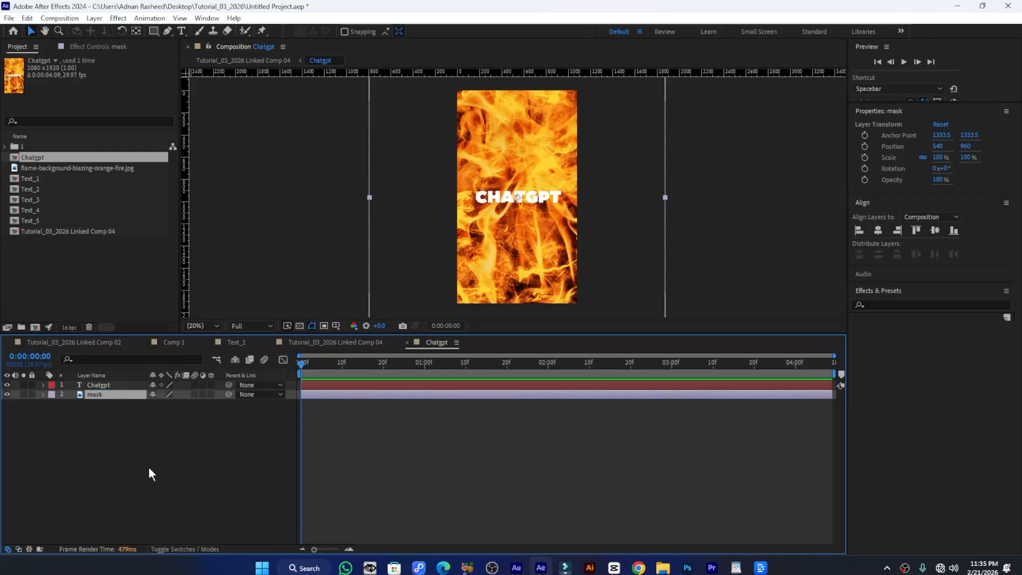
{"action": "left_click", "coordinate": [186, 548]}
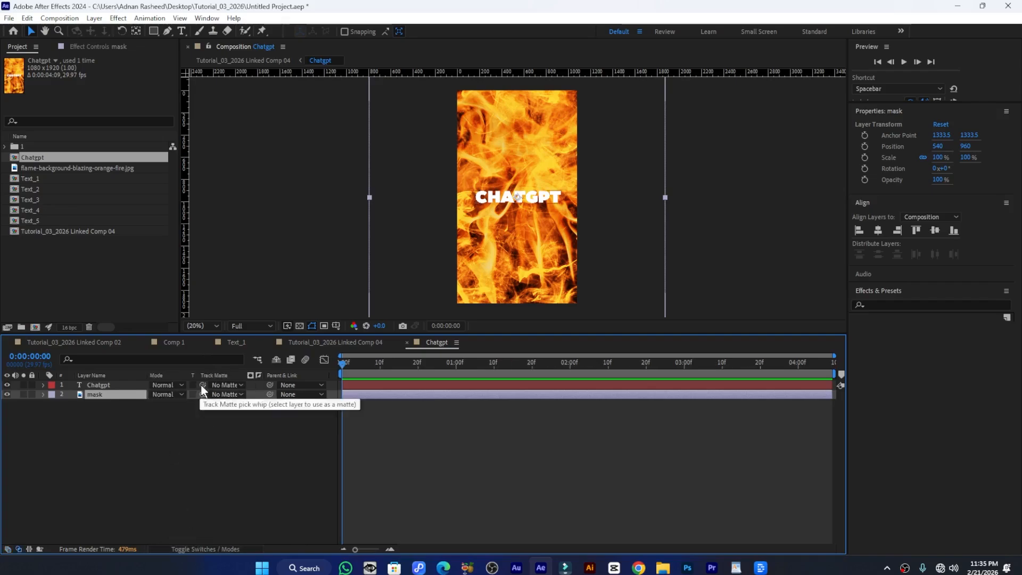
{"action": "left_click", "coordinate": [106, 384]}
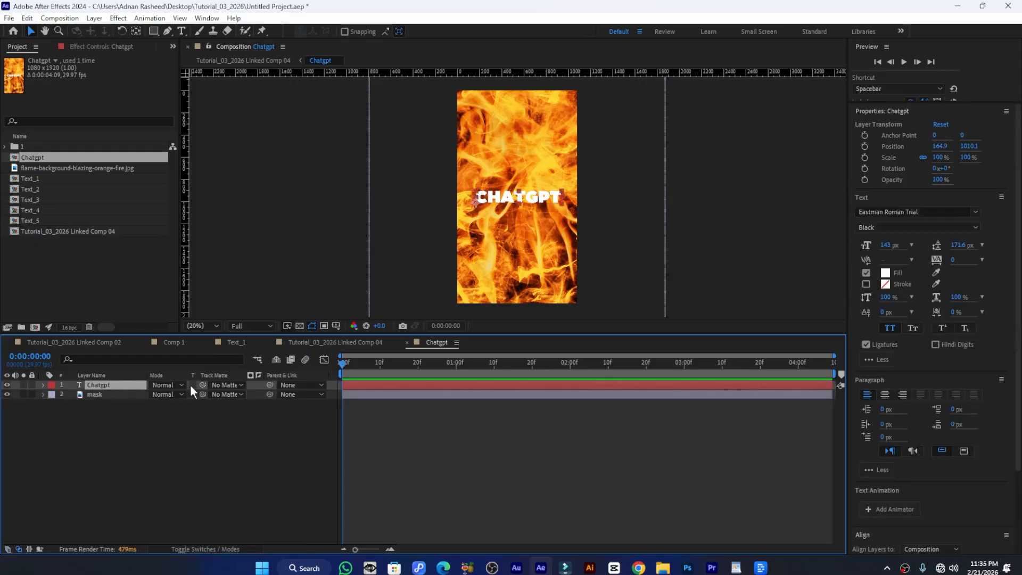
{"action": "left_click_drag", "start_coordinate": [202, 384], "coordinate": [104, 396]}
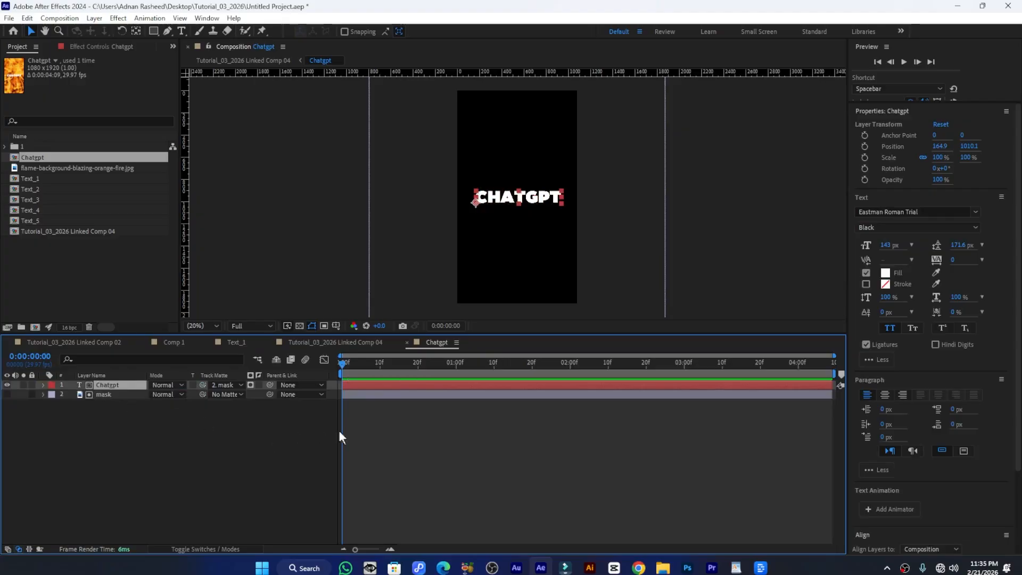
Turn both layers visible, assign the Chatgpt text as the mask layer's track matte, and preview from the start
{"action": "left_click", "coordinate": [113, 394]}
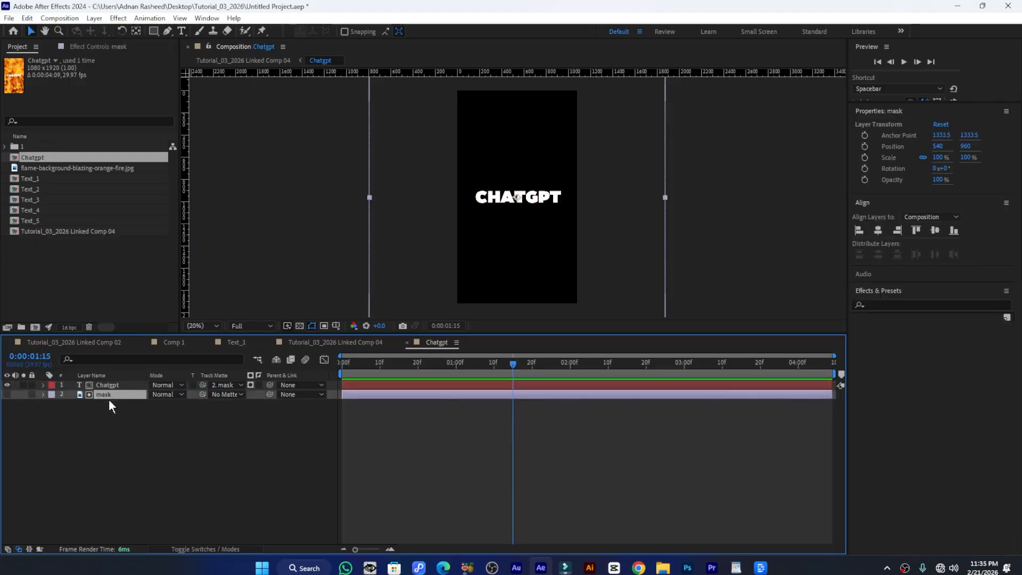
{"action": "left_click", "coordinate": [8, 394]}
{"action": "left_click", "coordinate": [6, 384]}
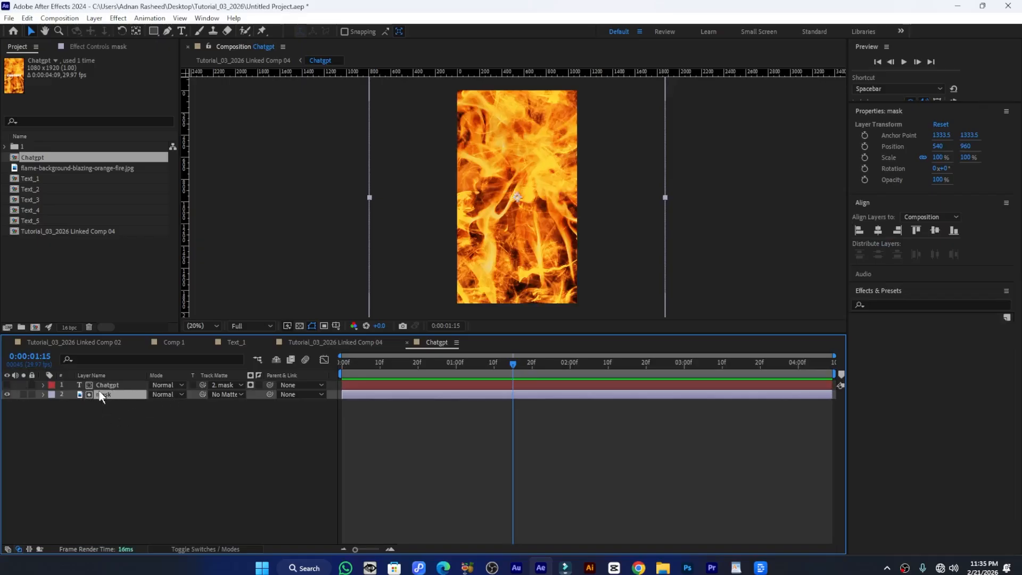
{"action": "left_click", "coordinate": [7, 384]}
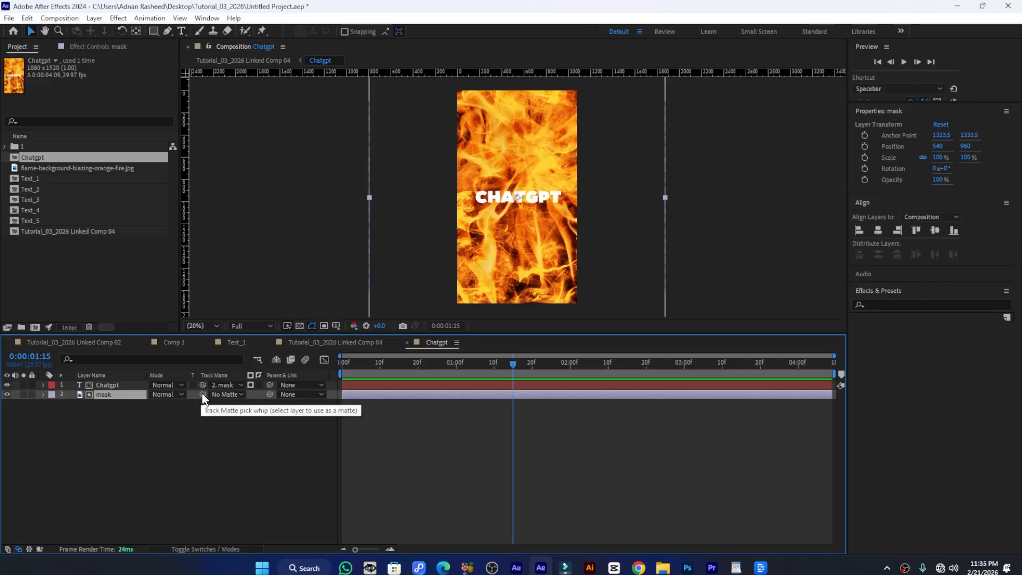
{"action": "left_click_drag", "start_coordinate": [104, 384], "coordinate": [102, 383]}
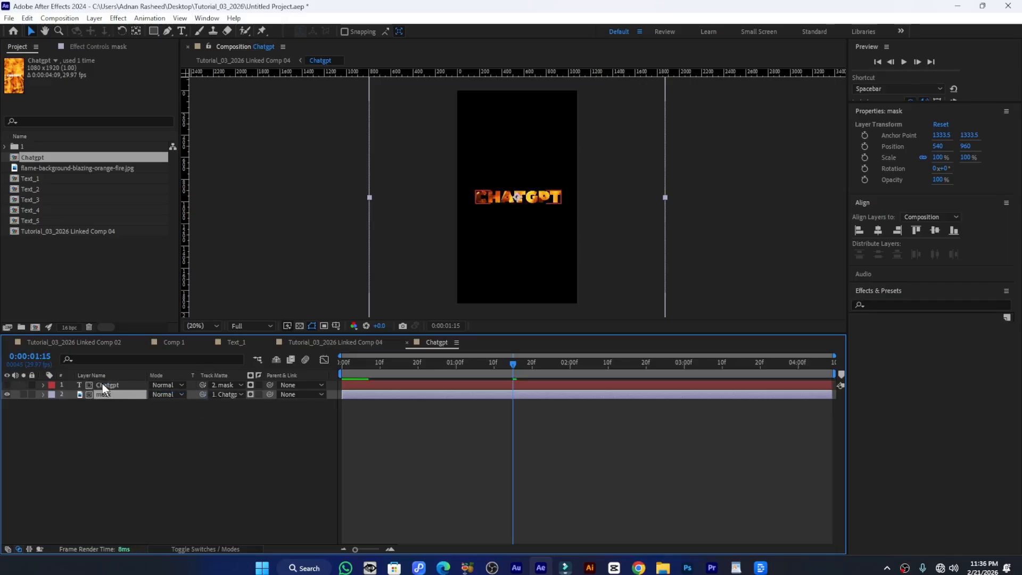
{"action": "left_click_drag", "start_coordinate": [404, 368], "coordinate": [343, 369]}
{"action": "key", "text": "space"}
With the Chatgpt text layer selected, open the MoBar extension and narrow and reposition its floating window
{"action": "left_click", "coordinate": [108, 395]}
{"action": "left_click", "coordinate": [106, 385]}
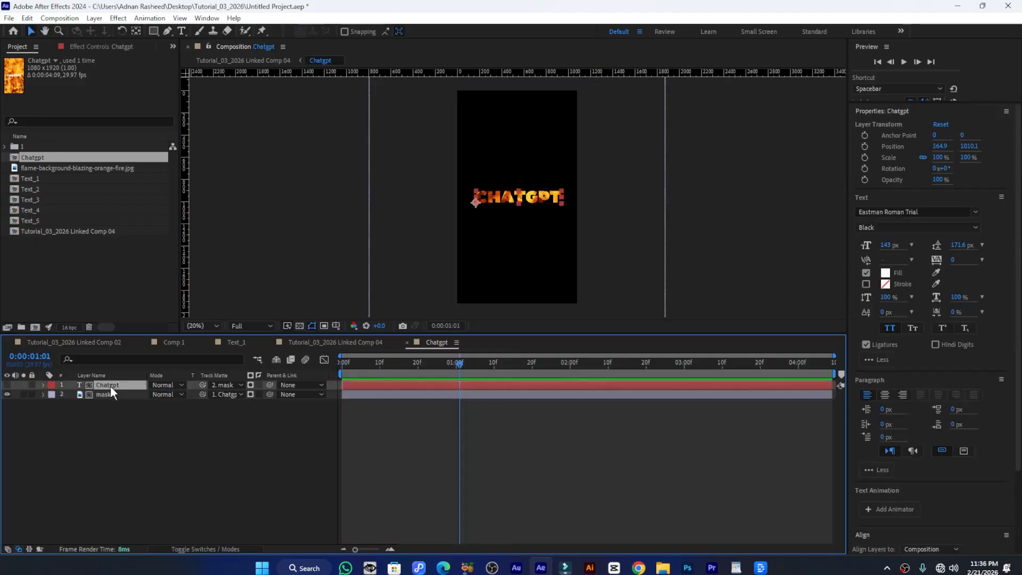
{"action": "left_click", "coordinate": [205, 19]}
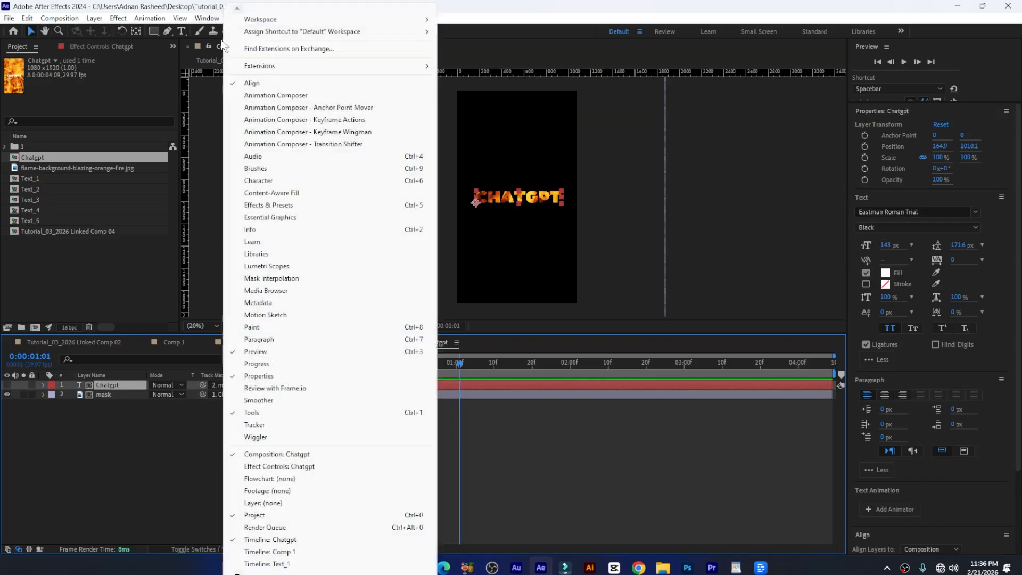
{"action": "mouse_move", "coordinate": [283, 67]}
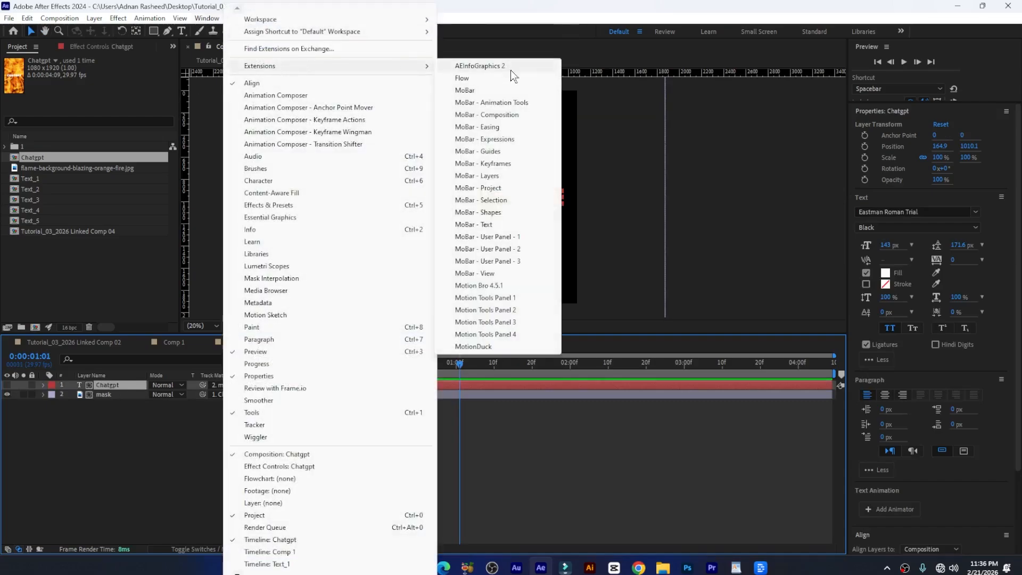
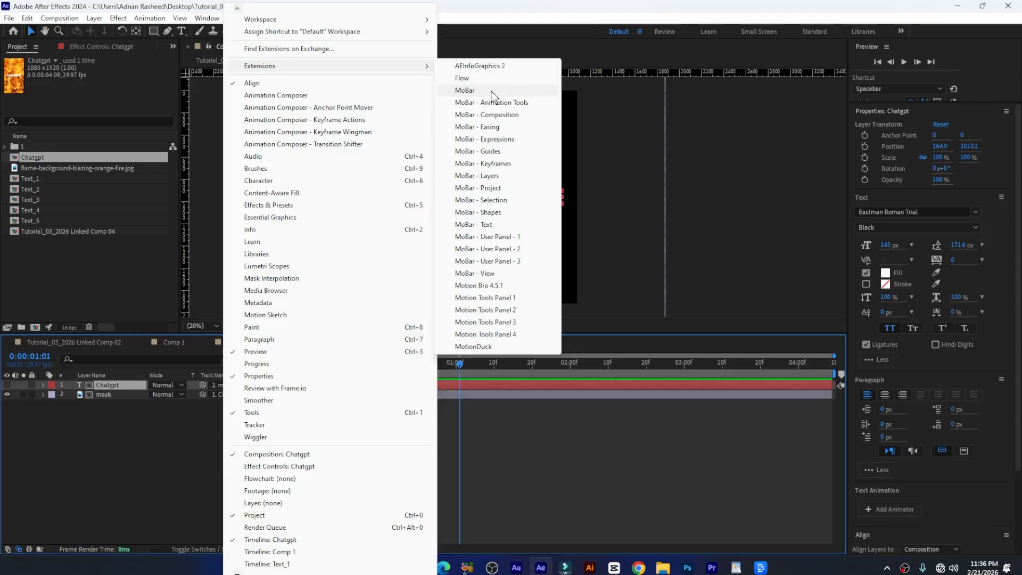
{"action": "left_click", "coordinate": [491, 91]}
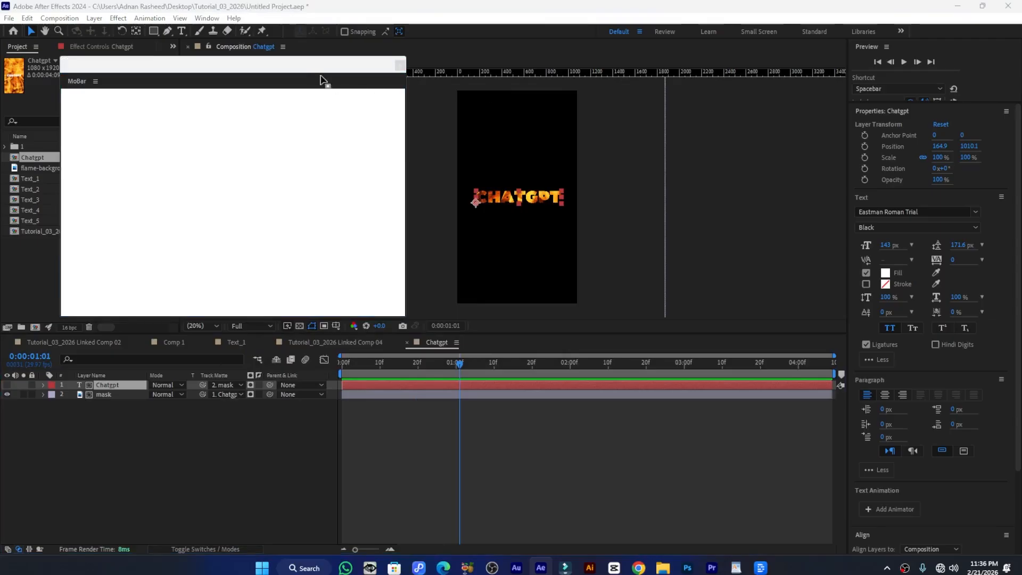
{"action": "left_click_drag", "start_coordinate": [306, 72], "coordinate": [444, 98]}
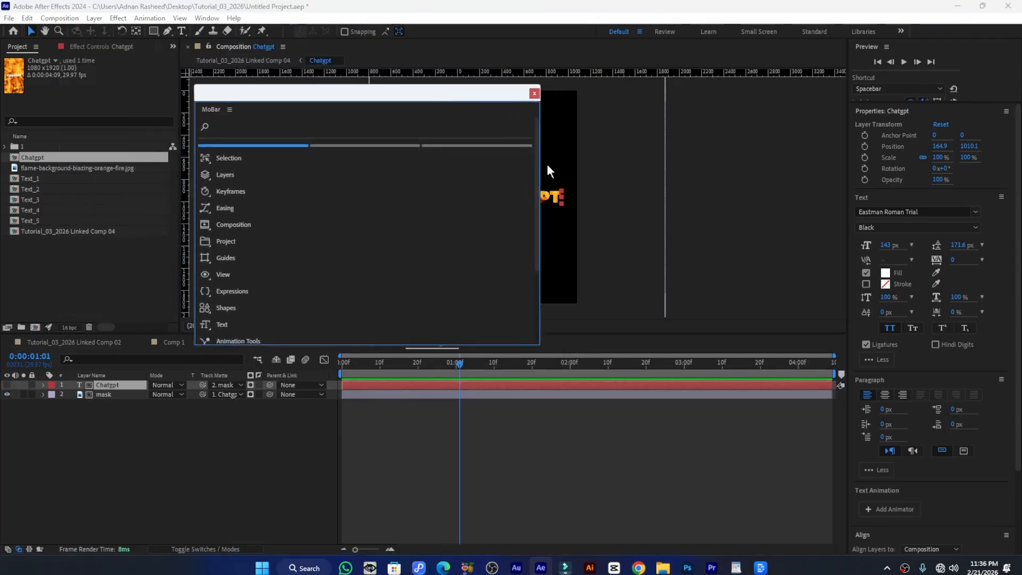
{"action": "left_click_drag", "start_coordinate": [542, 162], "coordinate": [323, 165]}
{"action": "left_click_drag", "start_coordinate": [288, 94], "coordinate": [289, 60]}
Apply MoBar's Typewriter text animation to the Chatgpt layer at 0:00 and preview it from the start
{"action": "scroll", "coordinate": [301, 194], "scroll_direction": "down", "scroll_amount": 2}
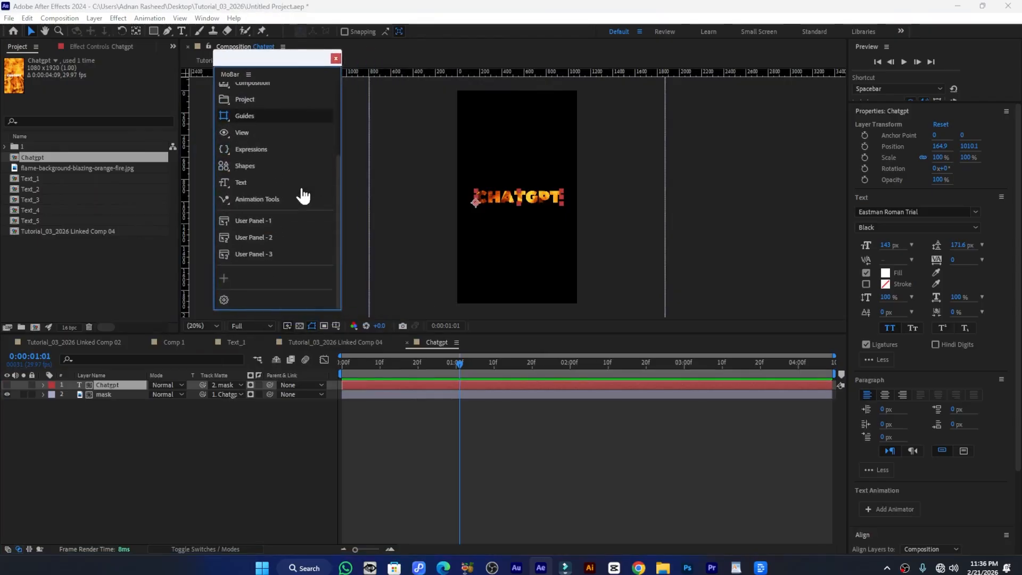
{"action": "scroll", "coordinate": [292, 189], "scroll_direction": "up", "scroll_amount": 2}
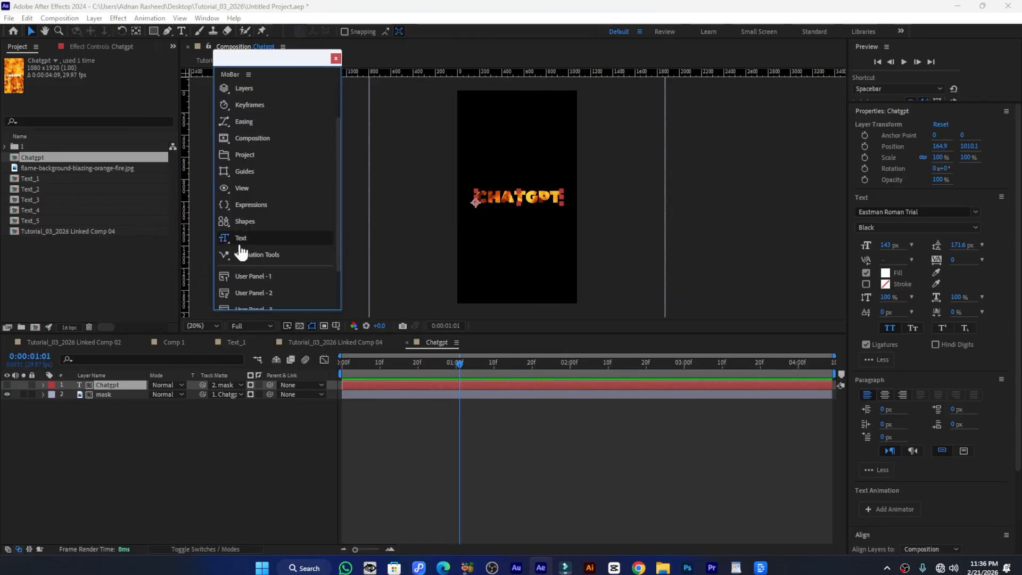
{"action": "left_click_drag", "start_coordinate": [379, 362], "coordinate": [330, 365]}
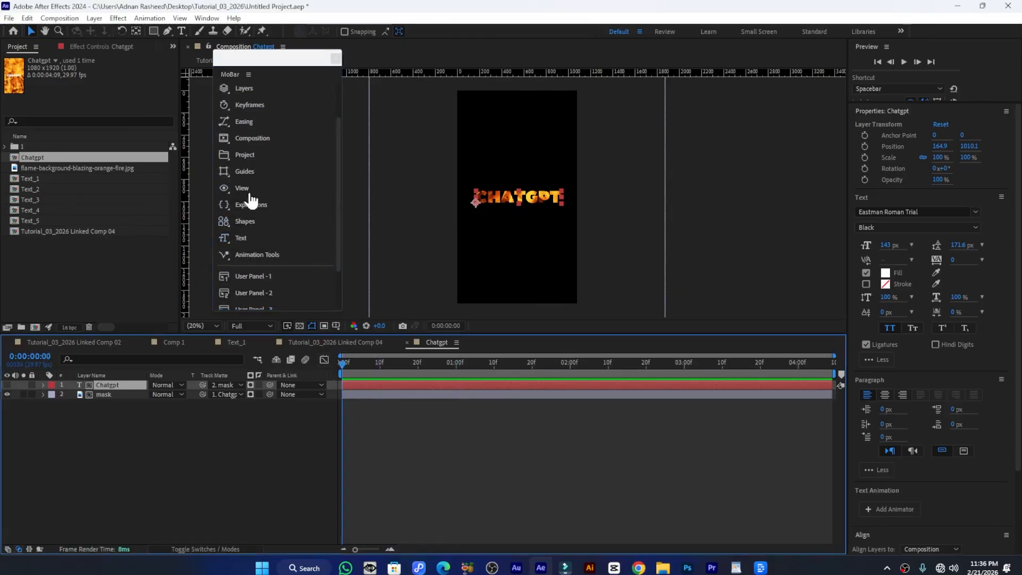
{"action": "scroll", "coordinate": [242, 149], "scroll_direction": "up", "scroll_amount": 2}
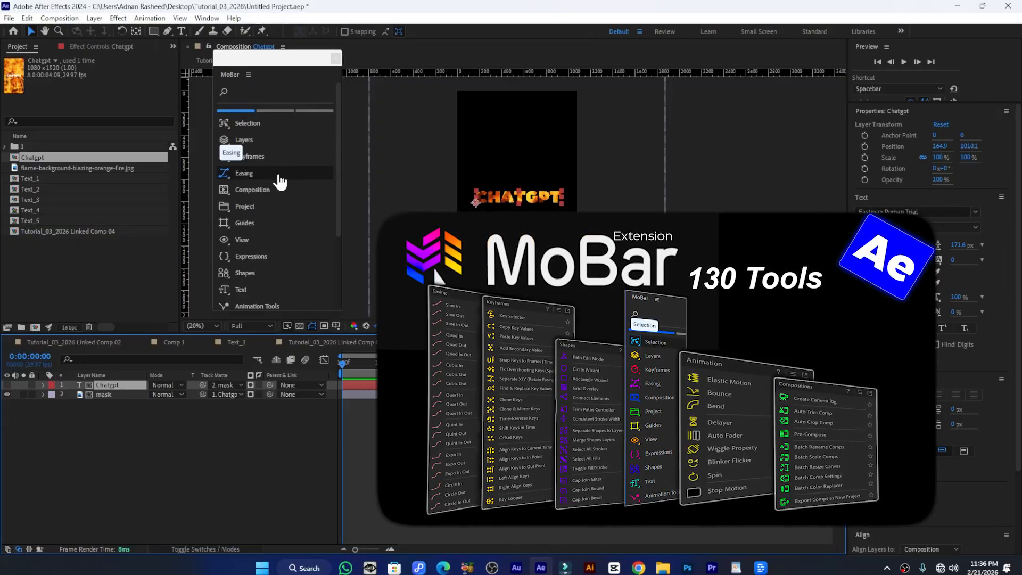
{"action": "scroll", "coordinate": [284, 181], "scroll_direction": "down", "scroll_amount": 3}
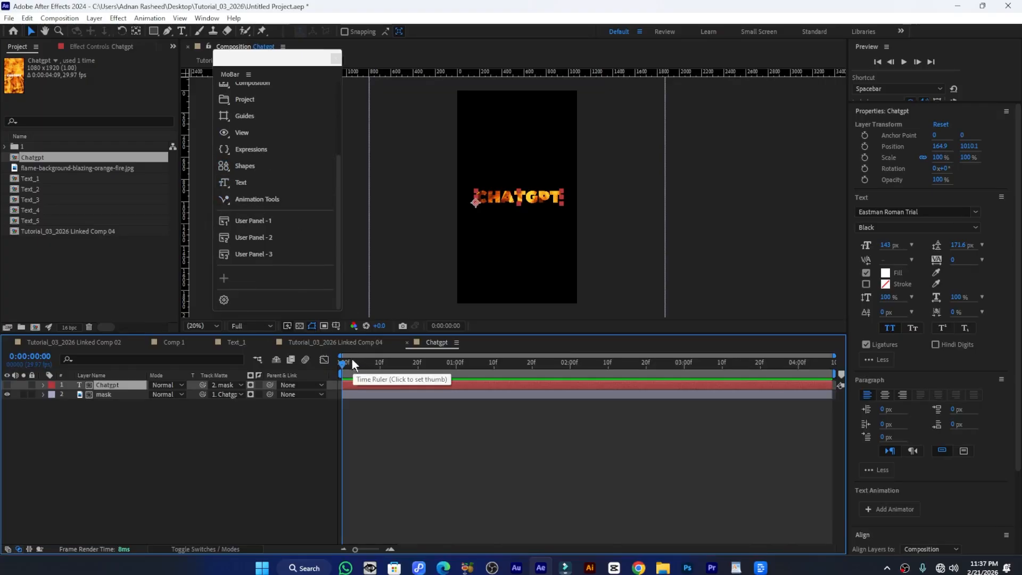
{"action": "left_click", "coordinate": [221, 184]}
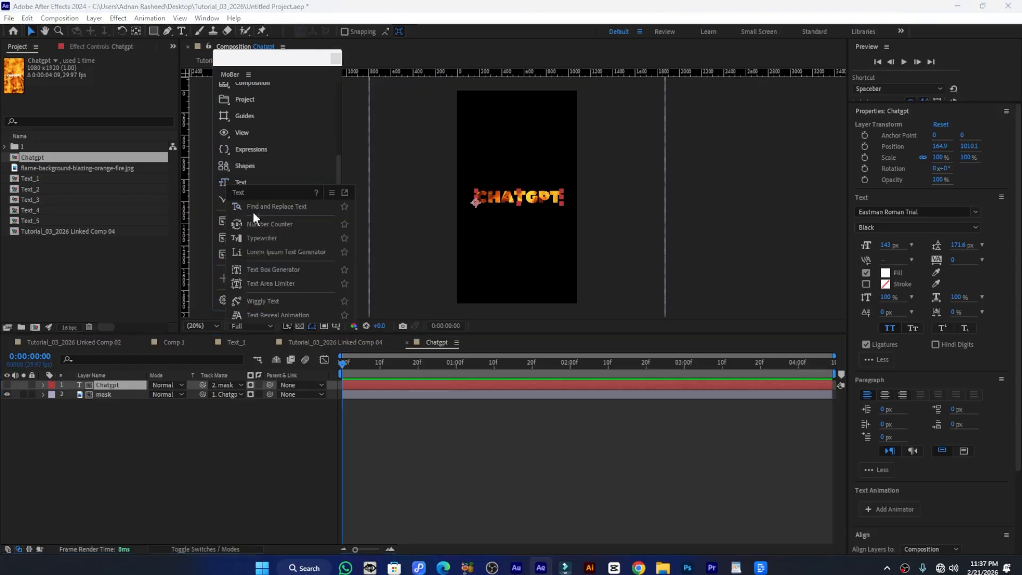
{"action": "left_click", "coordinate": [276, 236]}
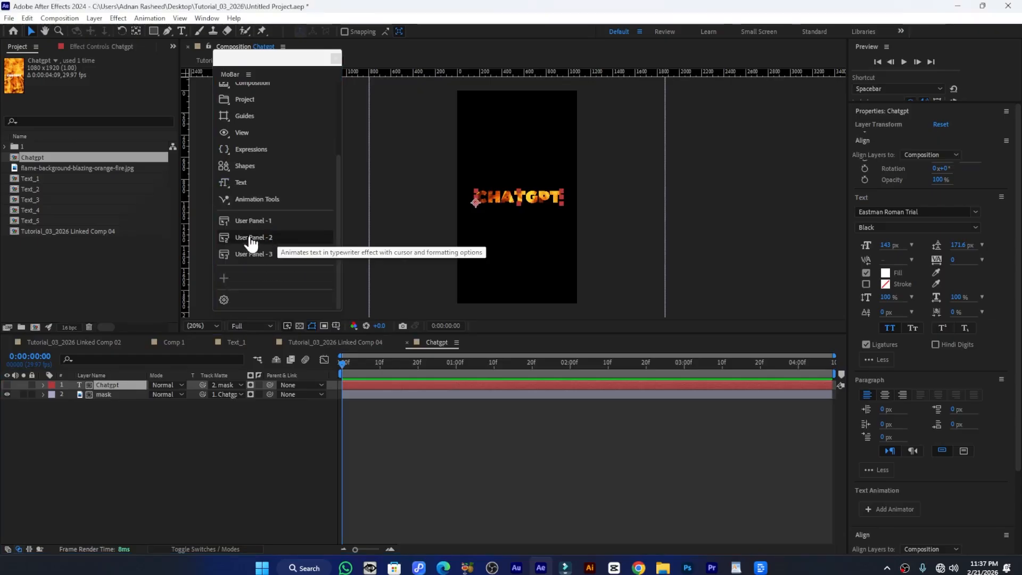
{"action": "key", "text": "space"}
{"action": "key", "text": "space"}
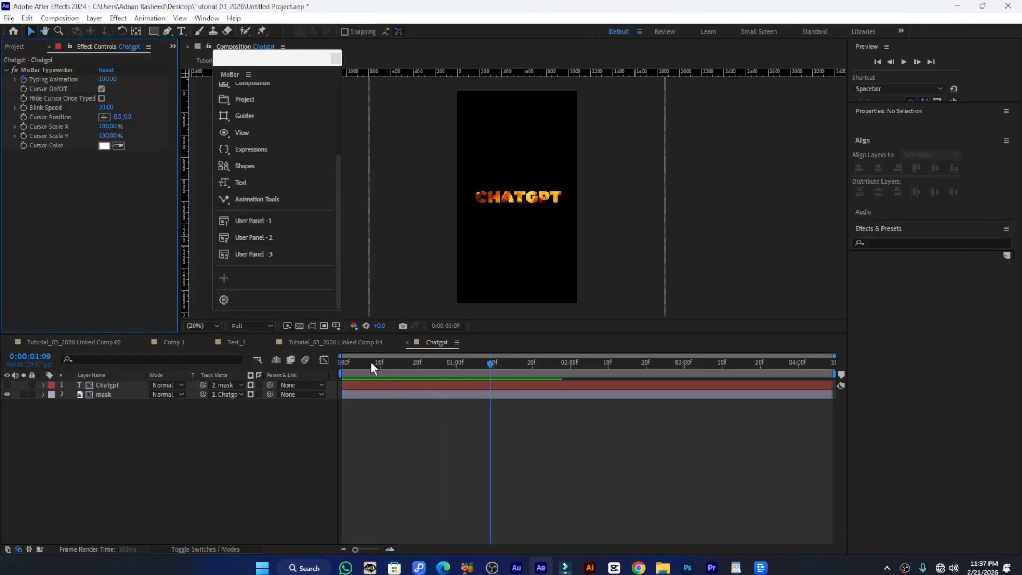
{"action": "left_click_drag", "start_coordinate": [370, 362], "coordinate": [336, 363]}
{"action": "key", "text": "space"}
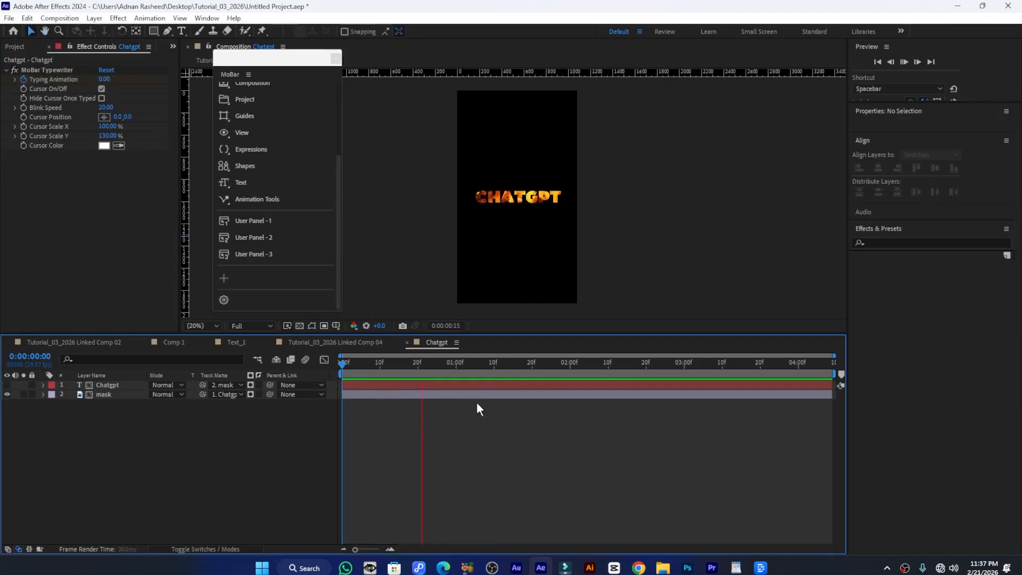
Reveal the Chatgpt layer's Typing Animation keyframes and play the typewriter effect from the start
{"action": "left_click", "coordinate": [463, 396]}
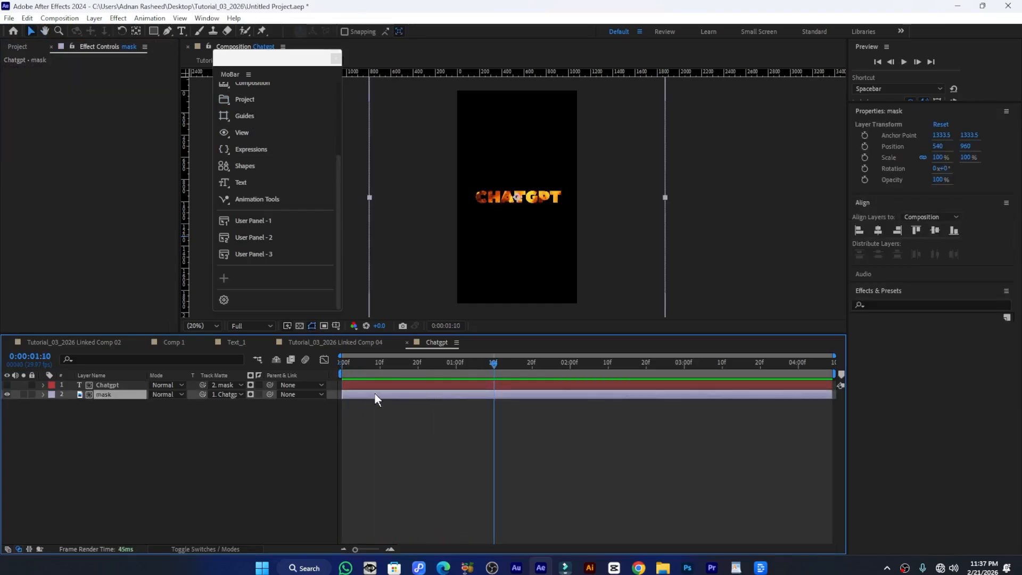
{"action": "left_click", "coordinate": [429, 385]}
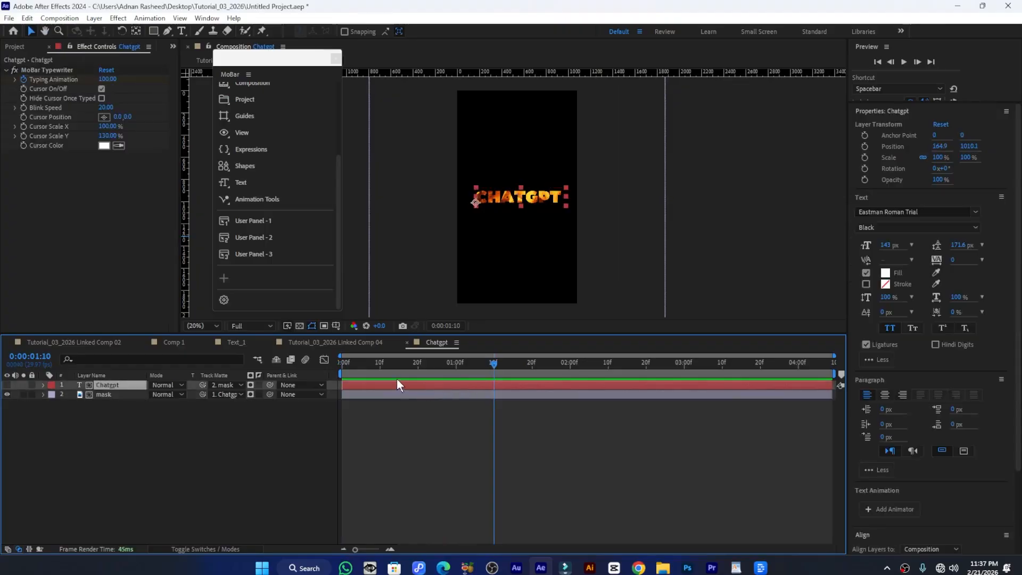
{"action": "key", "text": "u"}
{"action": "left_click_drag", "start_coordinate": [413, 378], "coordinate": [327, 383]}
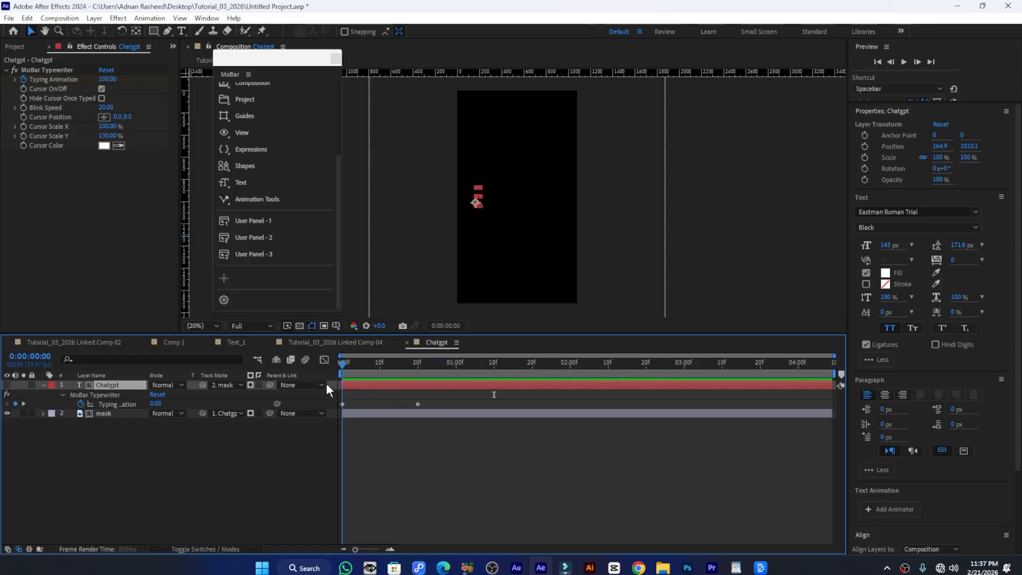
{"action": "key", "text": "space"}
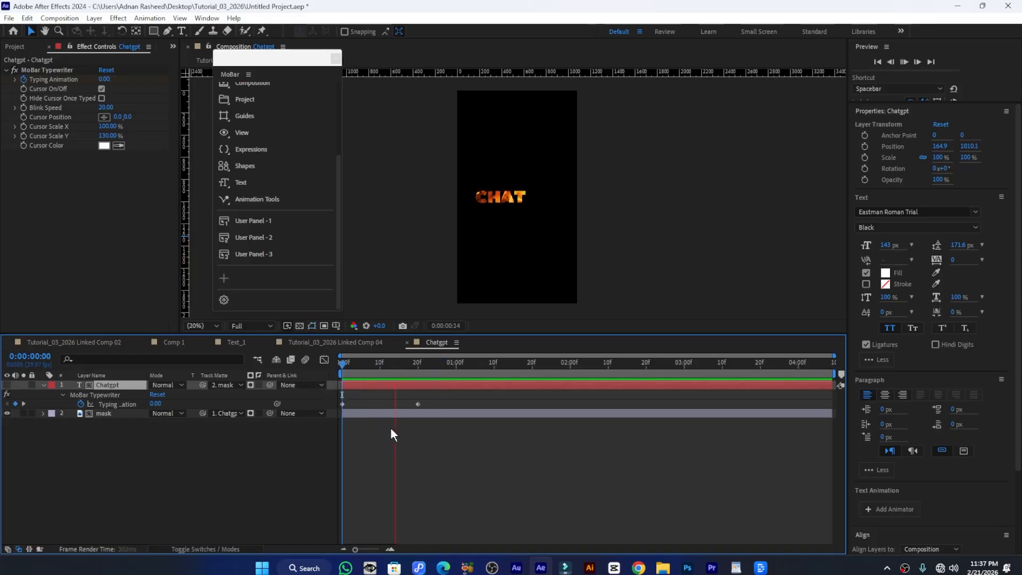
{"action": "key", "text": "space"}
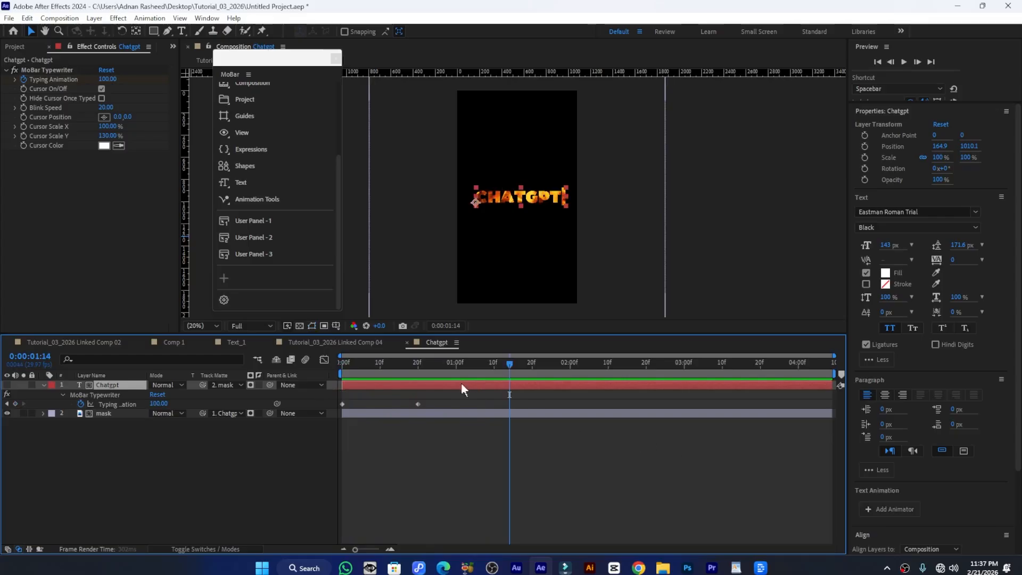
Move the ending Typing Animation keyframe earlier, to about frame 12, and preview the faster typing from the start
{"action": "left_click_drag", "start_coordinate": [418, 404], "coordinate": [388, 400]}
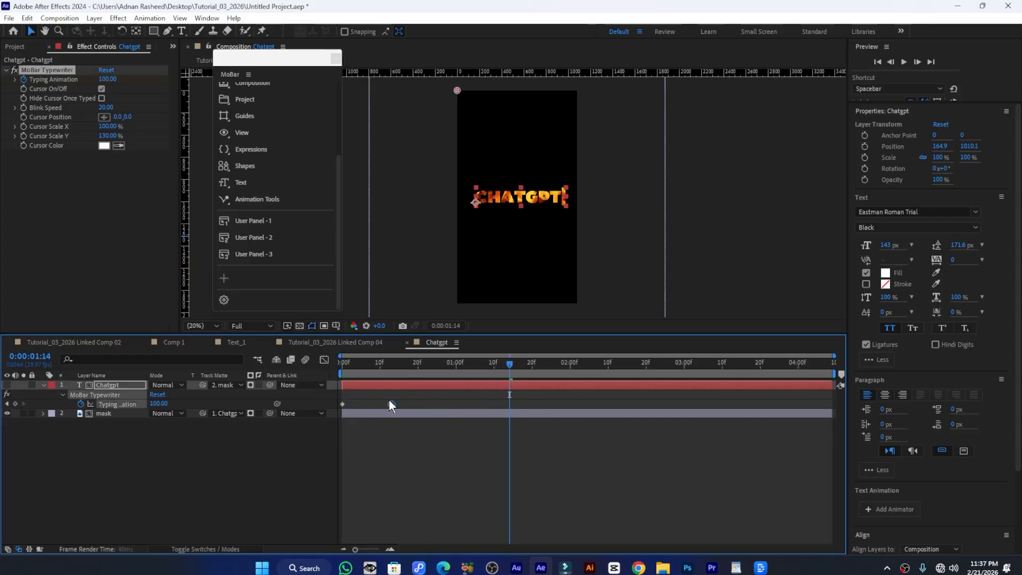
{"action": "left_click_drag", "start_coordinate": [378, 359], "coordinate": [327, 364]}
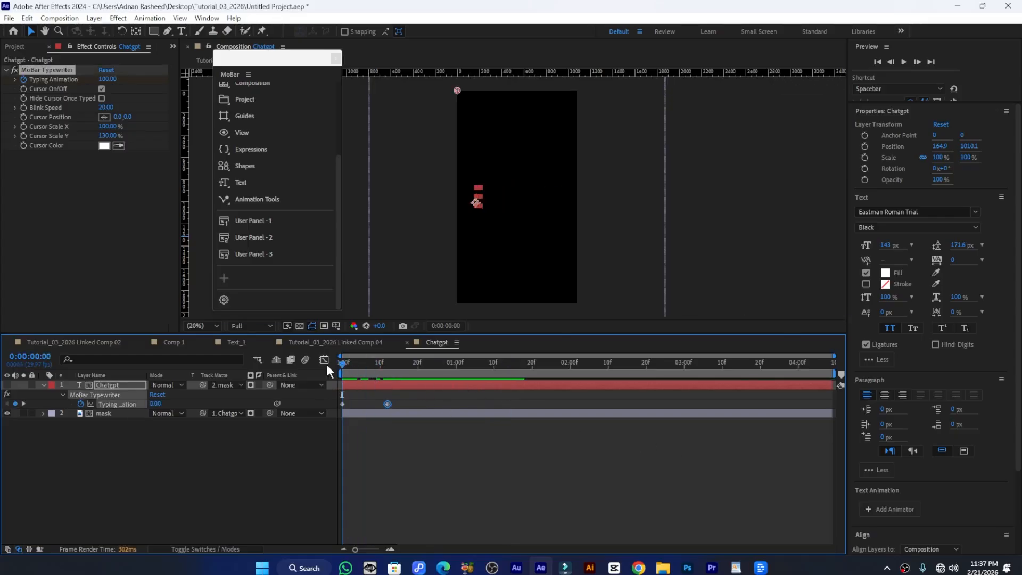
{"action": "key", "text": "space"}
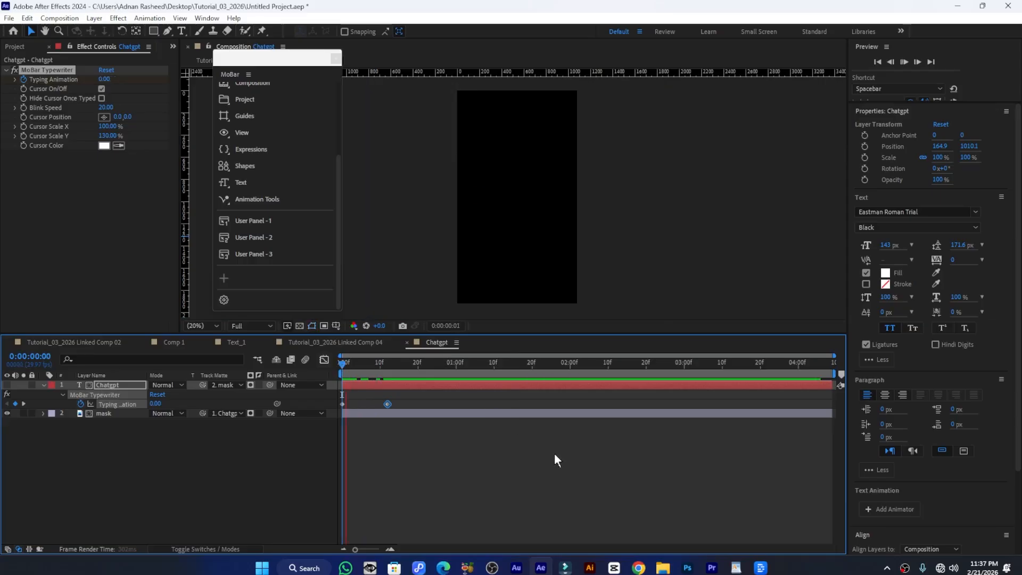
{"action": "key", "text": "space"}
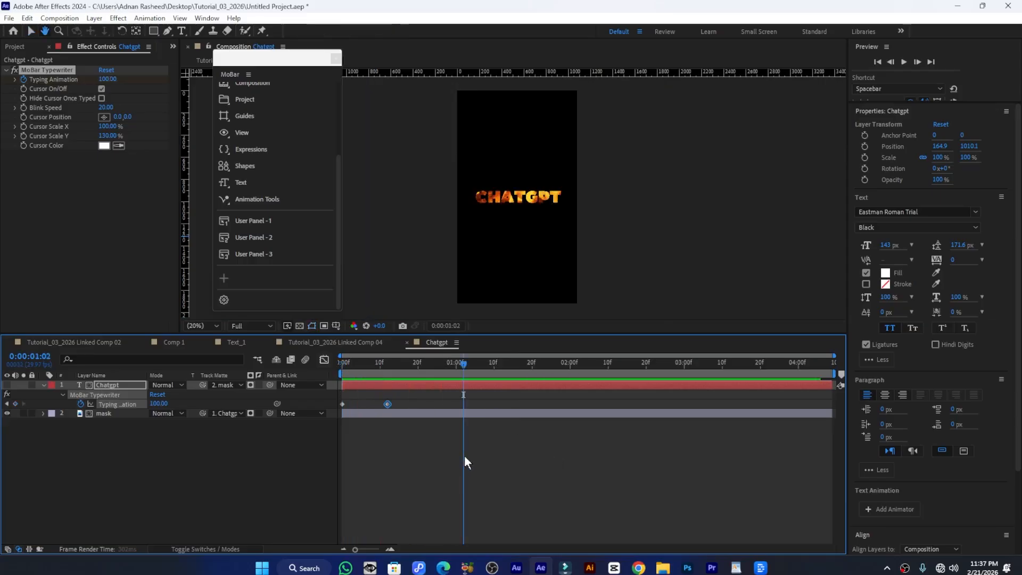
Examine the typewriter effect's cursor visibility and cursor color options on the Chatgpt layer at frames 3 and 27
{"action": "left_click_drag", "start_coordinate": [353, 366], "coordinate": [353, 367]}
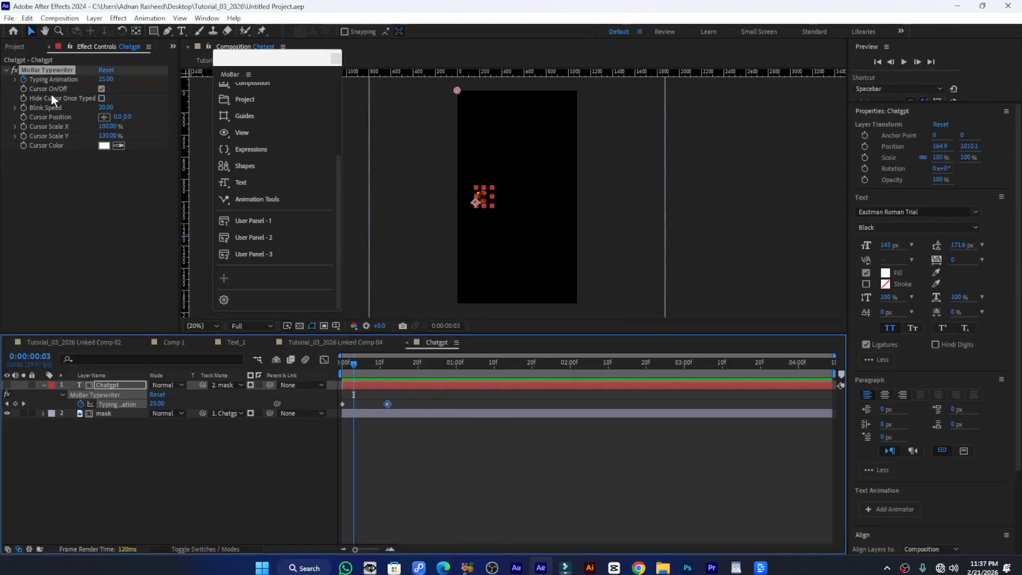
{"action": "left_click", "coordinate": [102, 90]}
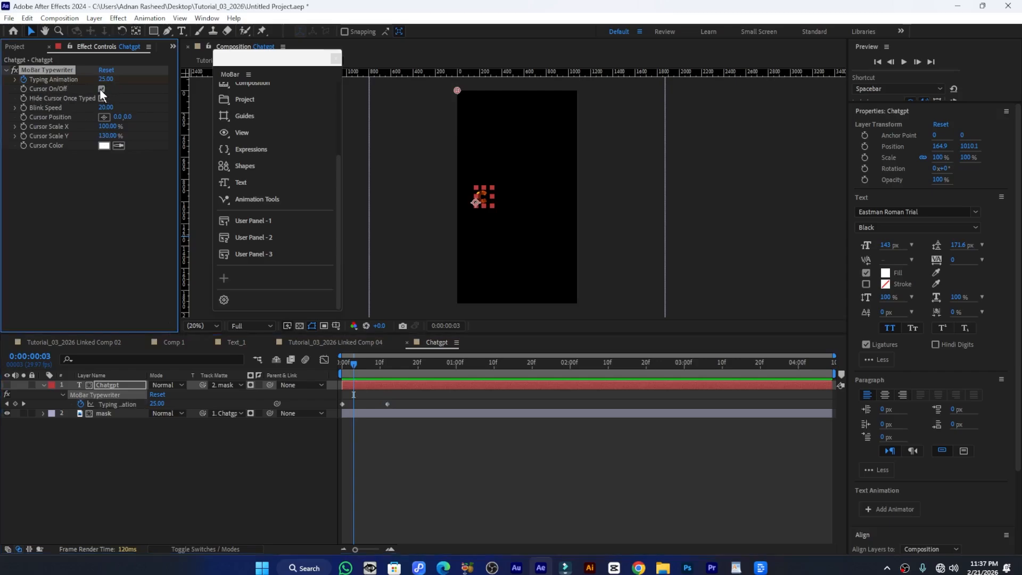
{"action": "left_click_drag", "start_coordinate": [388, 365], "coordinate": [445, 376]}
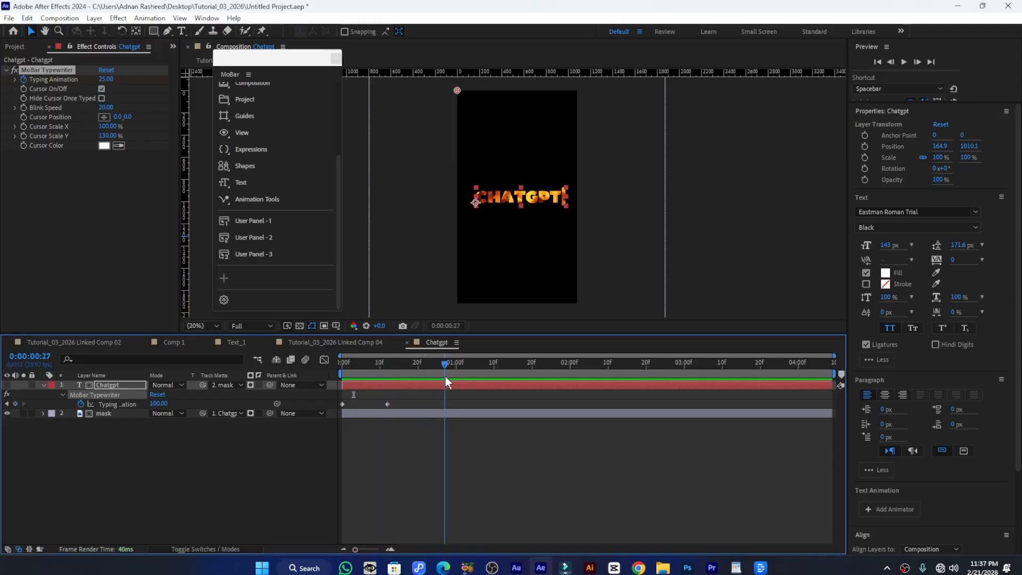
{"action": "left_click", "coordinate": [110, 191]}
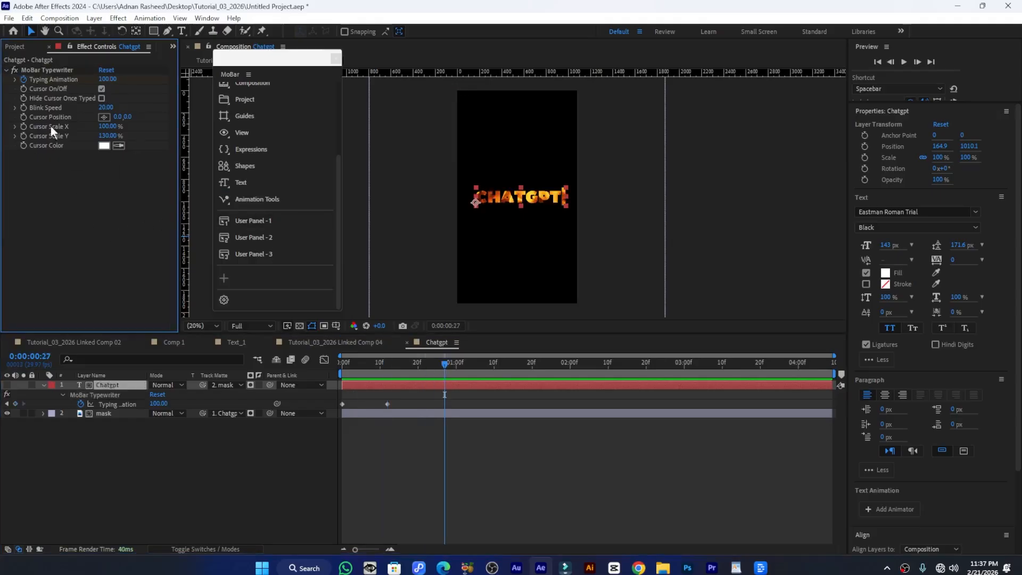
{"action": "left_click", "coordinate": [101, 89]}
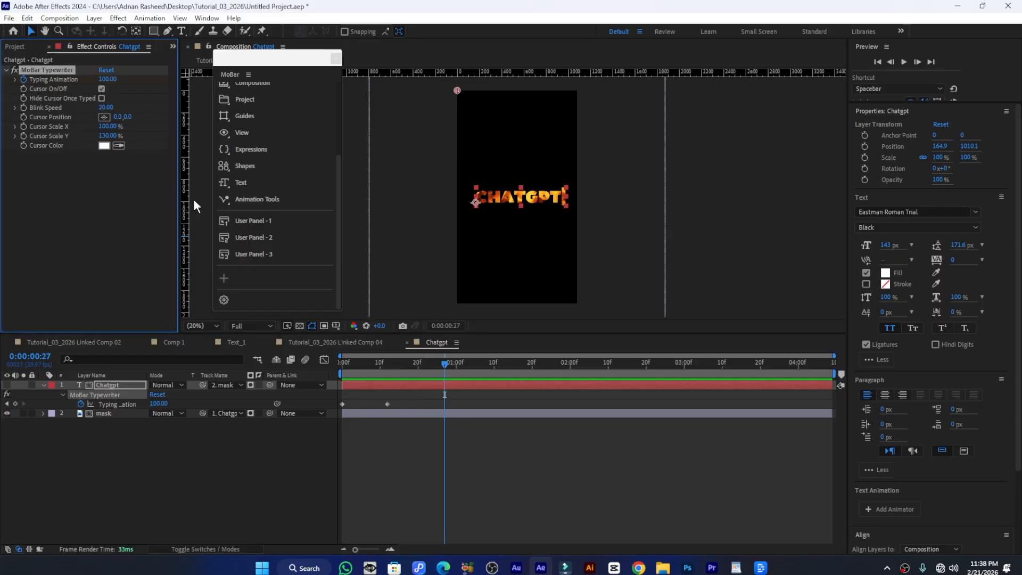
{"action": "left_click", "coordinate": [104, 146]}
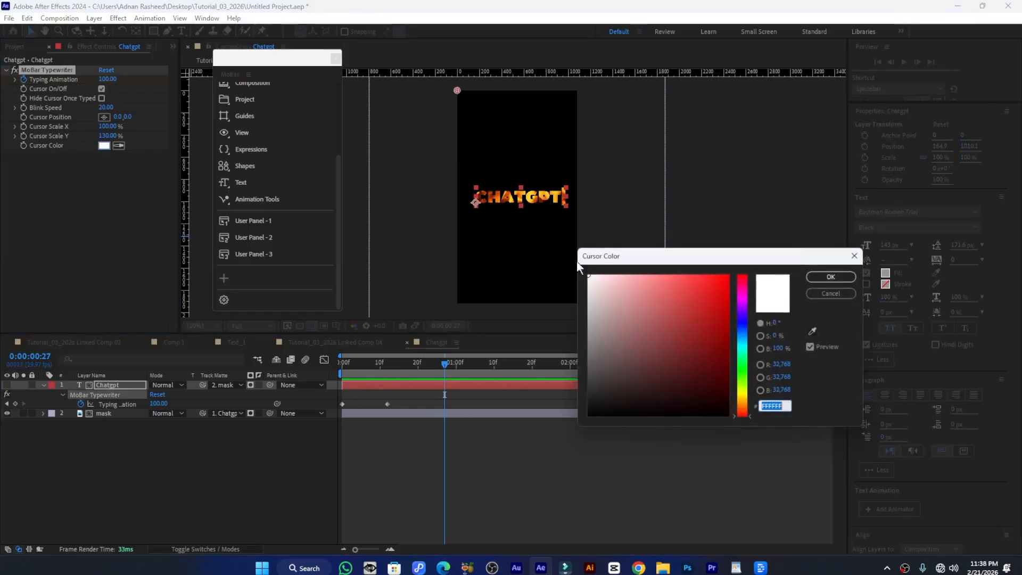
{"action": "left_click", "coordinate": [831, 293]}
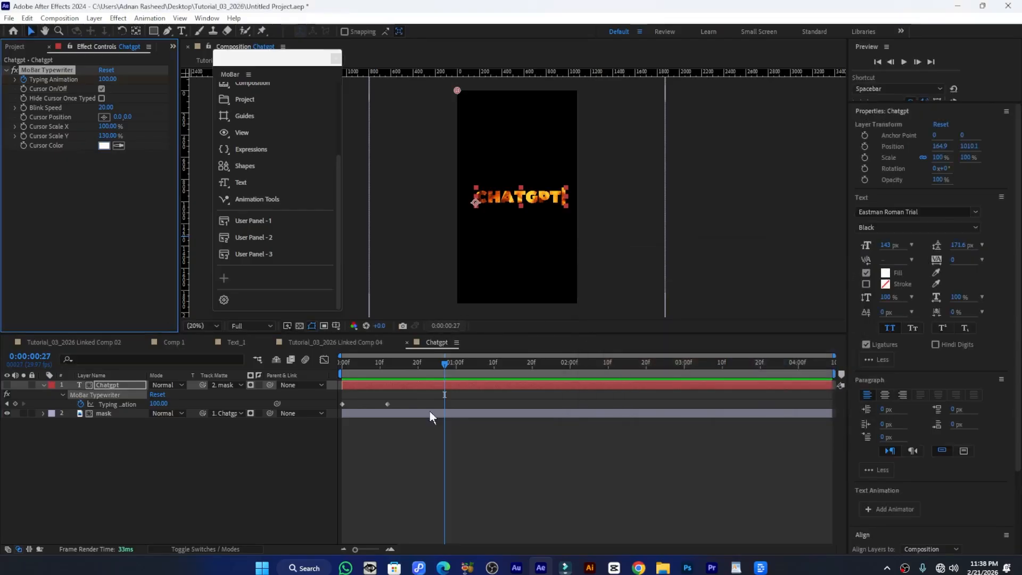
Save the After Effects project, then switch to Premiere Pro, preview the typed ChatGPT title from 00;00;10;09 and save that project too
{"action": "key", "text": "ctrl+s"}
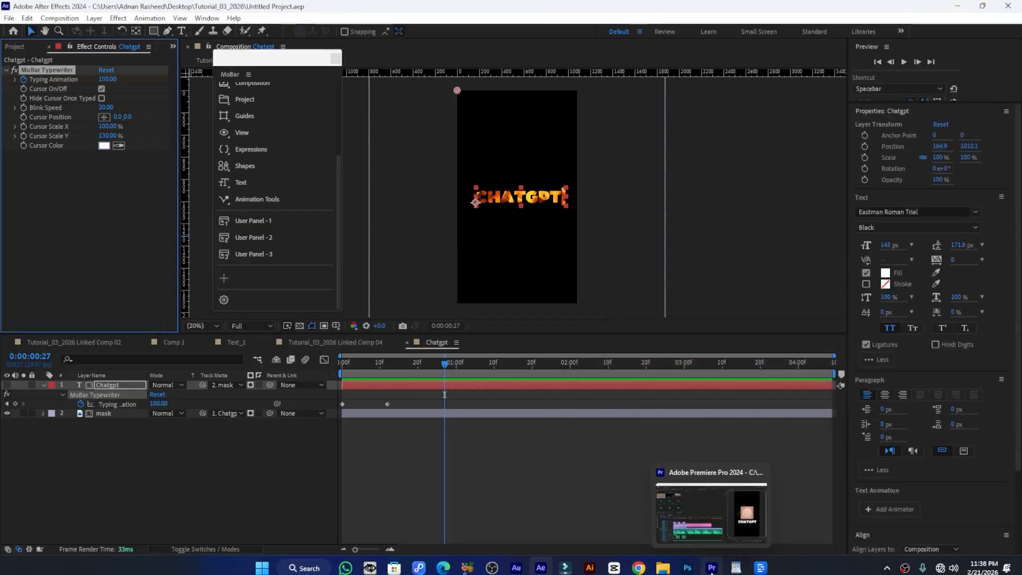
{"action": "left_click", "coordinate": [710, 568]}
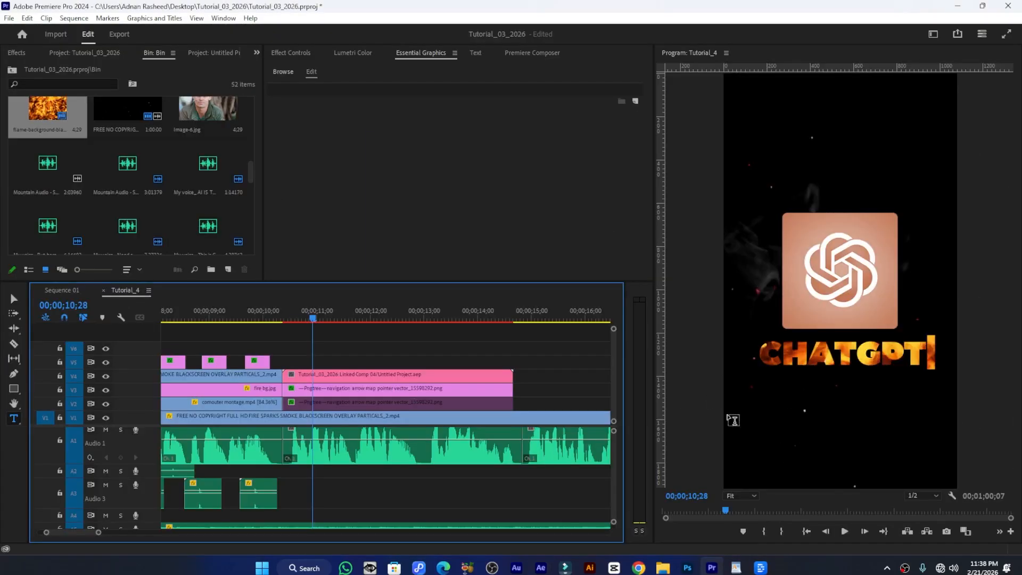
{"action": "left_click_drag", "start_coordinate": [312, 319], "coordinate": [277, 316]}
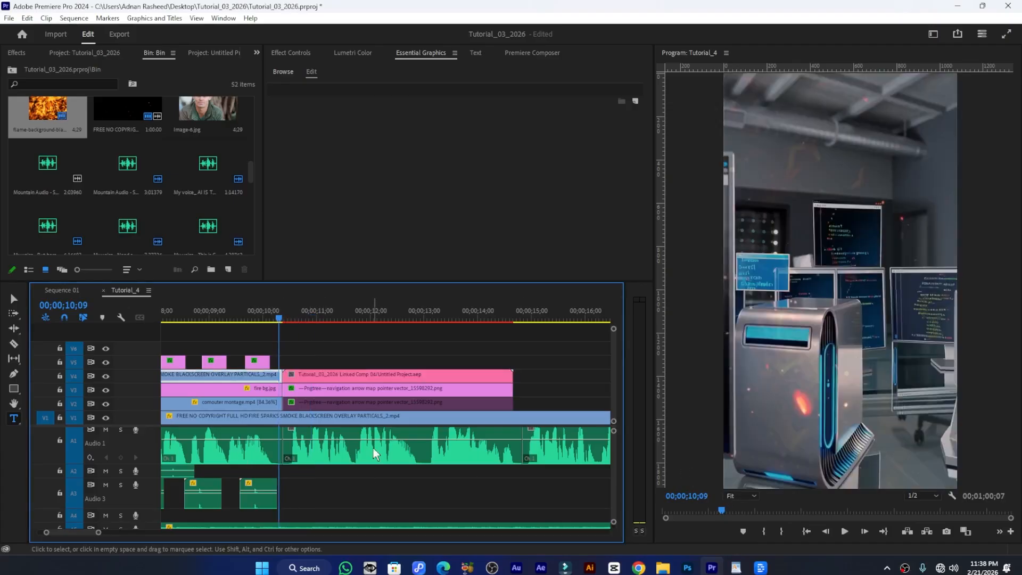
{"action": "key", "text": "space"}
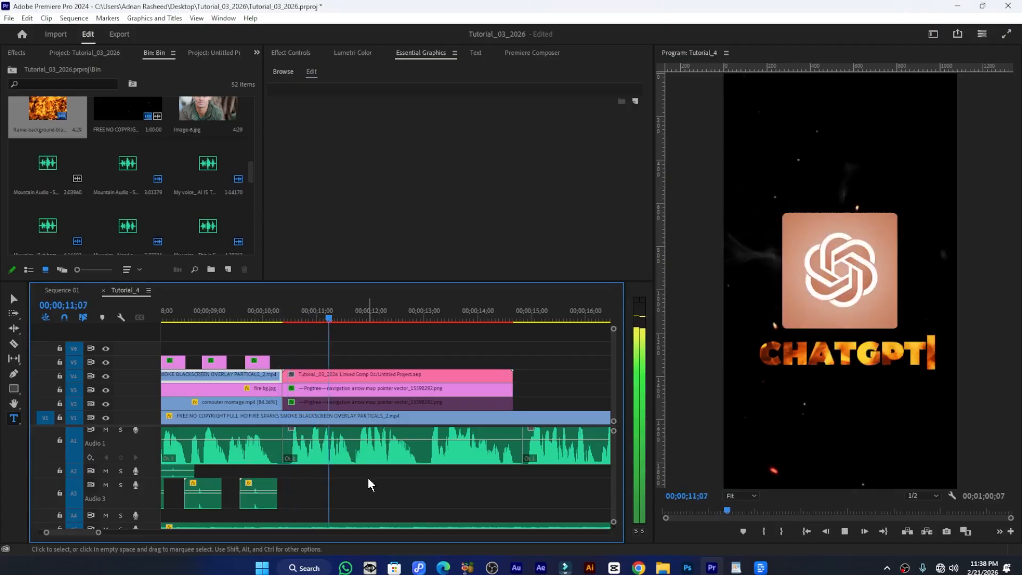
{"action": "left_click_drag", "start_coordinate": [312, 320], "coordinate": [280, 317]}
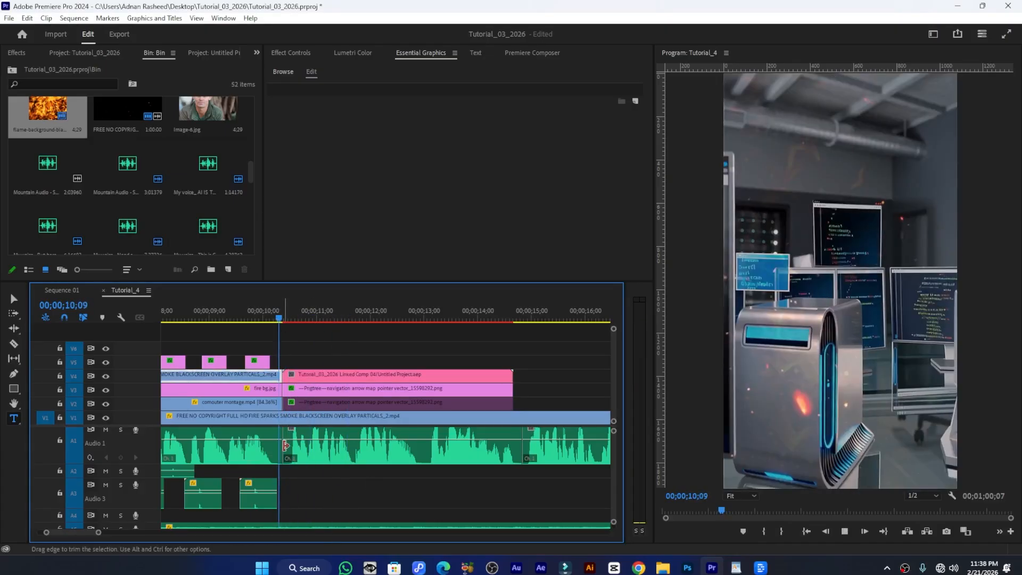
{"action": "key", "text": "space"}
{"action": "key", "text": "space"}
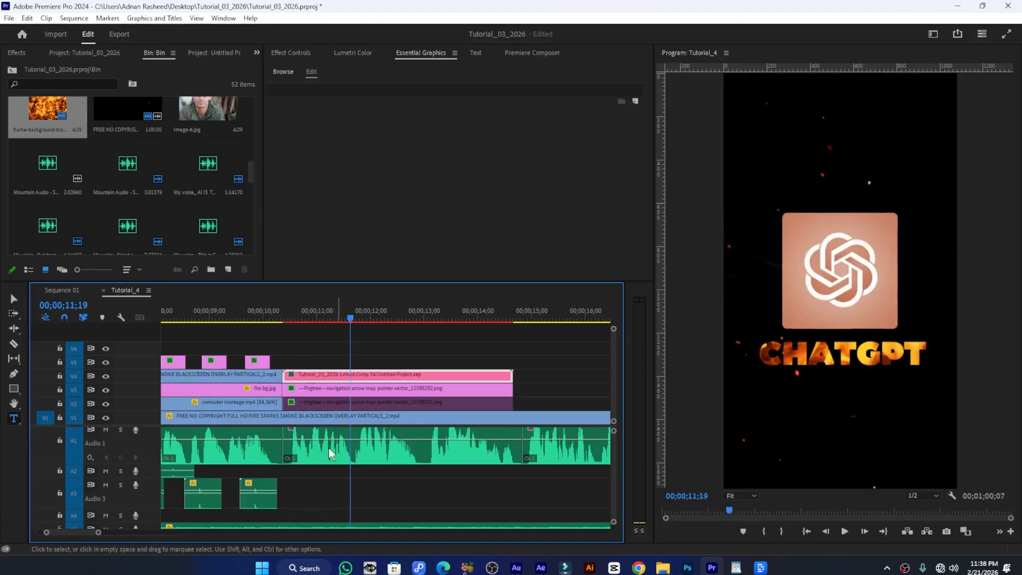
{"action": "left_click", "coordinate": [277, 314]}
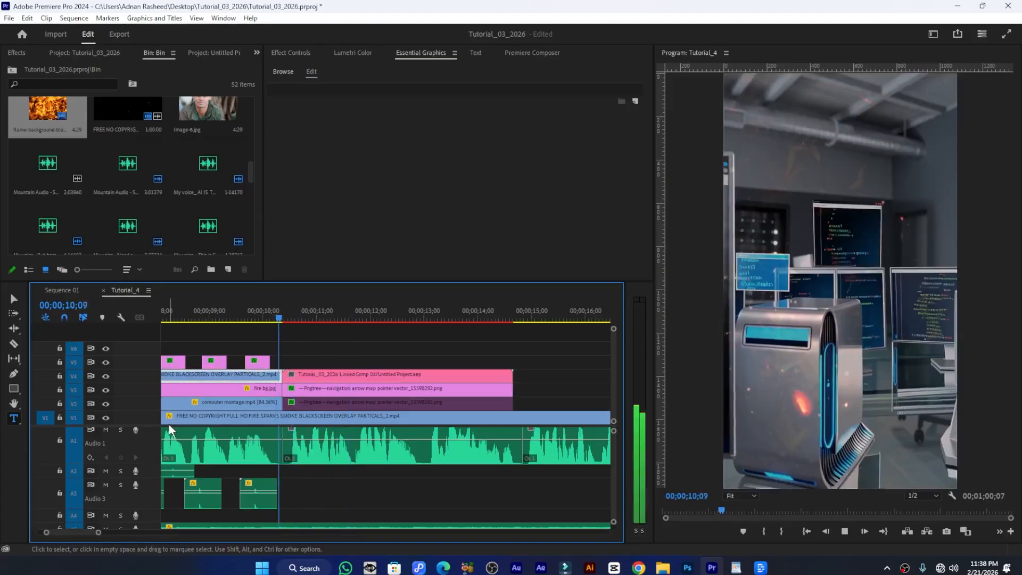
{"action": "key", "text": "space"}
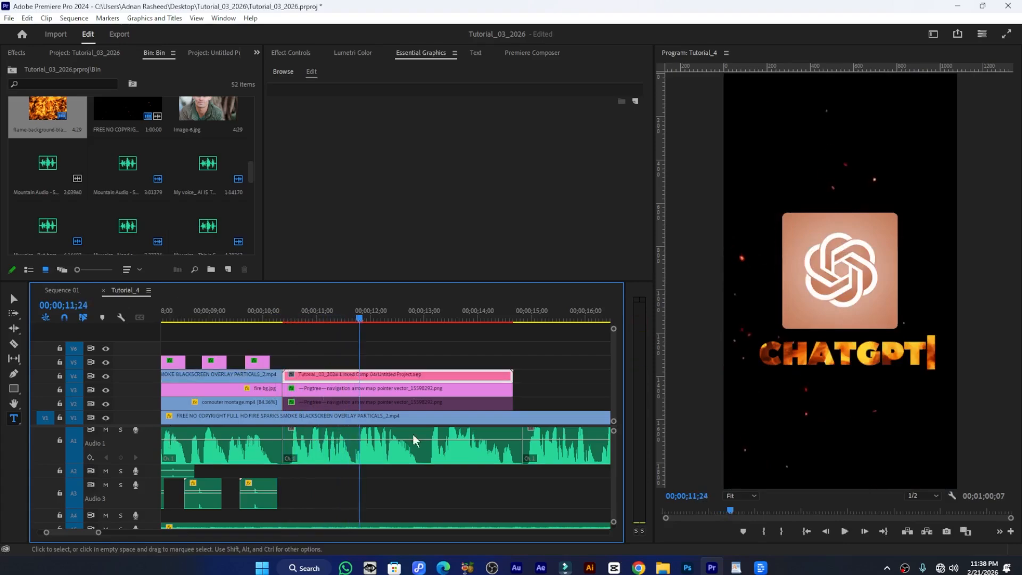
{"action": "key", "text": "ctrl+s"}
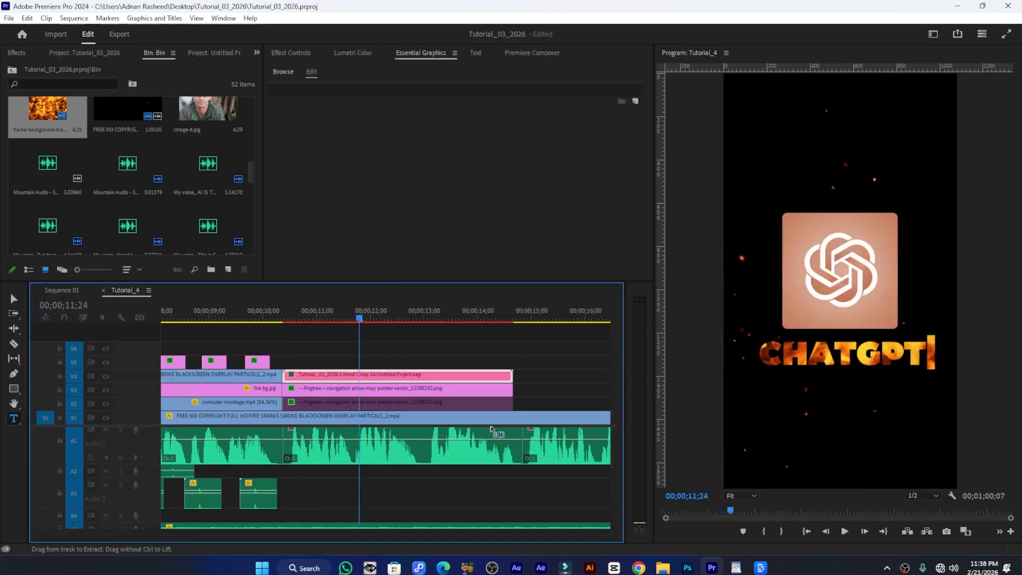
Play further through the ChatGPT scene in Tutorial_4 and set the playhead at 00;00;12;28
{"action": "scroll", "coordinate": [490, 431], "scroll_direction": "down", "scroll_amount": 1}
{"action": "scroll", "coordinate": [400, 390], "scroll_direction": "down", "scroll_amount": 1}
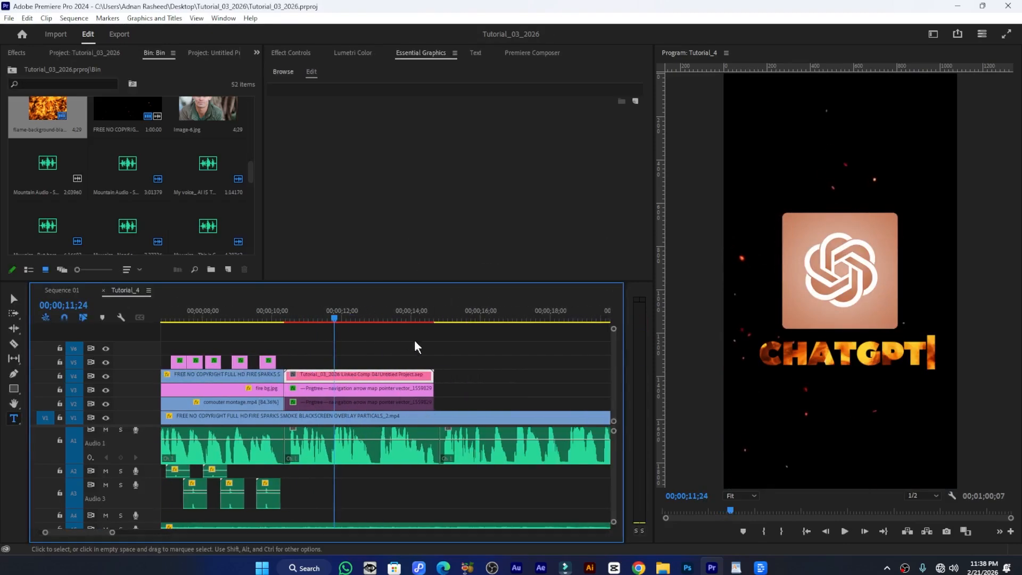
{"action": "key", "text": "space"}
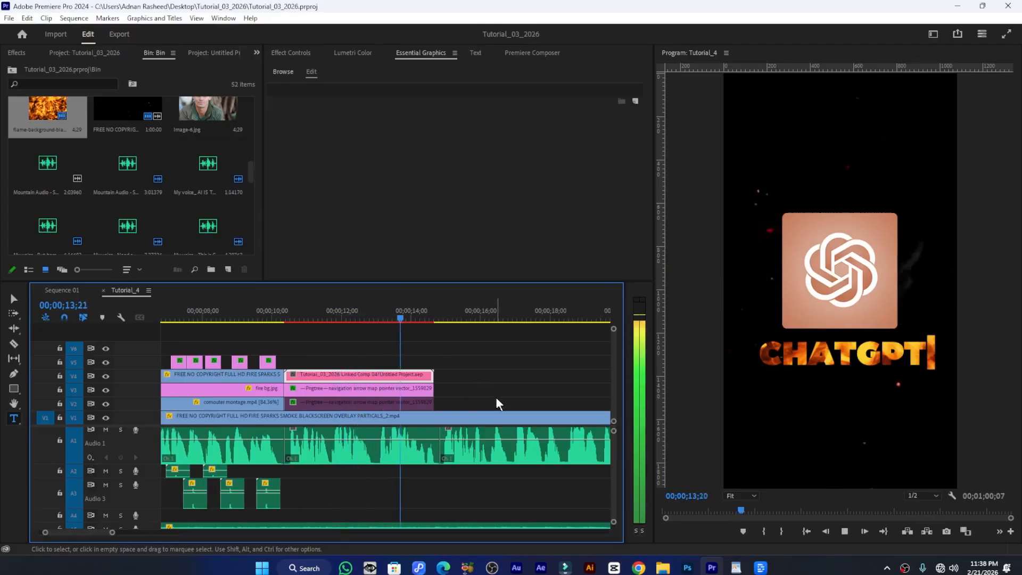
{"action": "mouse_move", "coordinate": [379, 312]}
{"action": "left_mouse_down"}
{"action": "mouse_move", "coordinate": [335, 312]}
{"action": "mouse_move", "coordinate": [374, 319]}
{"action": "left_mouse_up"}
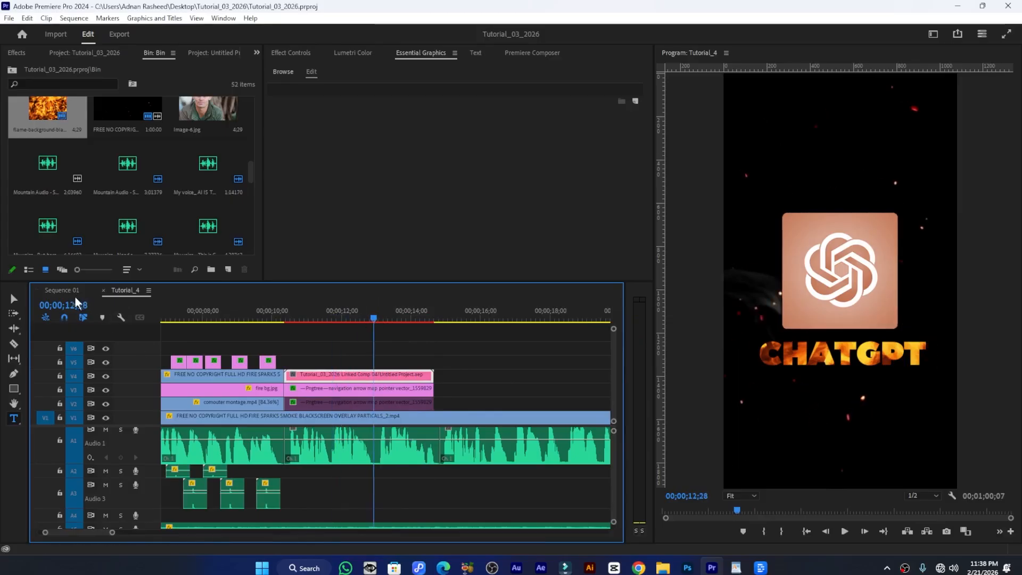
Review the logo and globe scene in Sequence 01 from 00;00;13;06 and stop at 00;00;14;11
{"action": "left_click", "coordinate": [61, 290]}
{"action": "scroll", "coordinate": [326, 347], "scroll_direction": "down", "scroll_amount": 2}
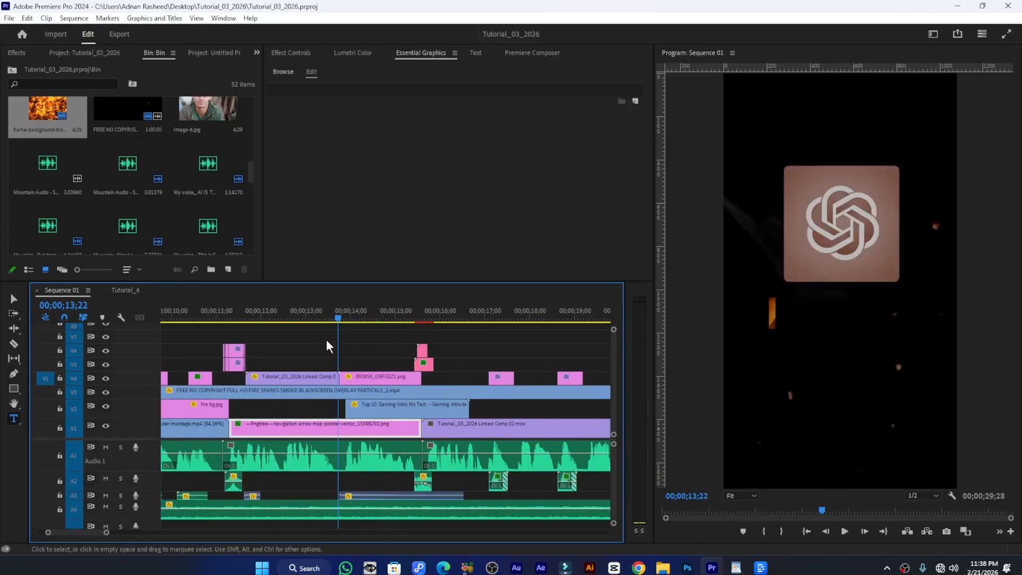
{"action": "left_click_drag", "start_coordinate": [339, 322], "coordinate": [314, 319]}
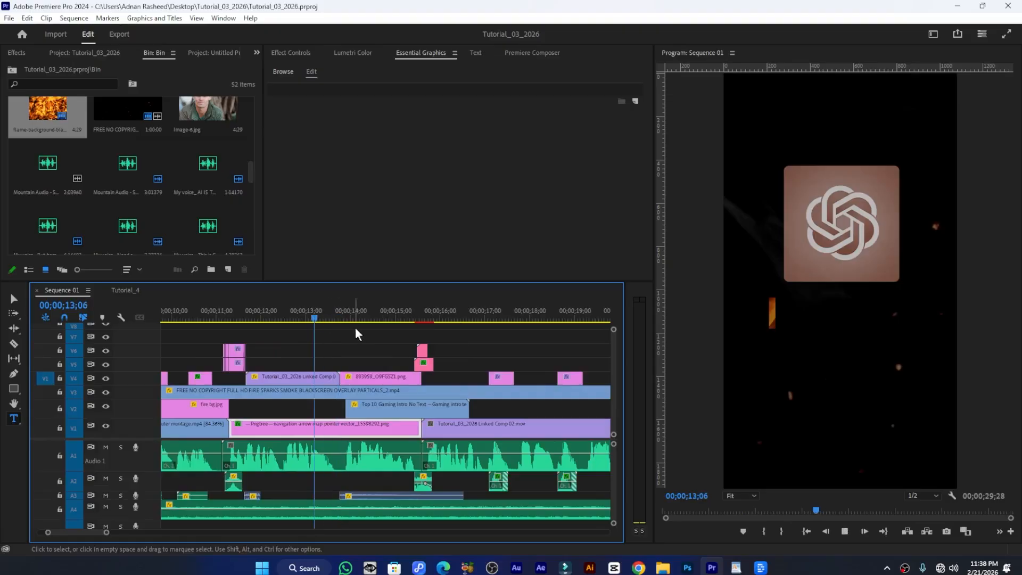
{"action": "key", "text": "space"}
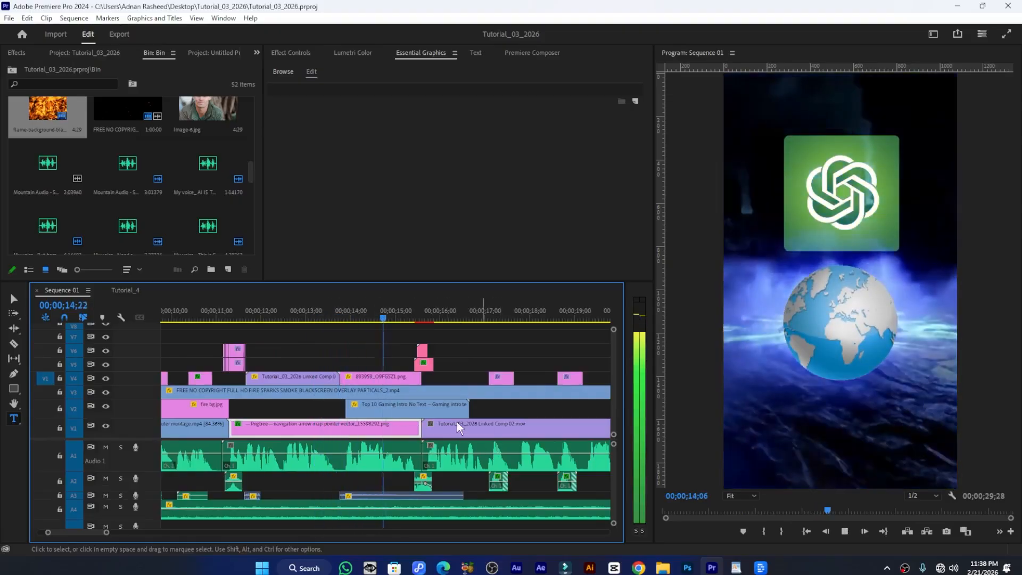
{"action": "left_click_drag", "start_coordinate": [373, 315], "coordinate": [343, 308]}
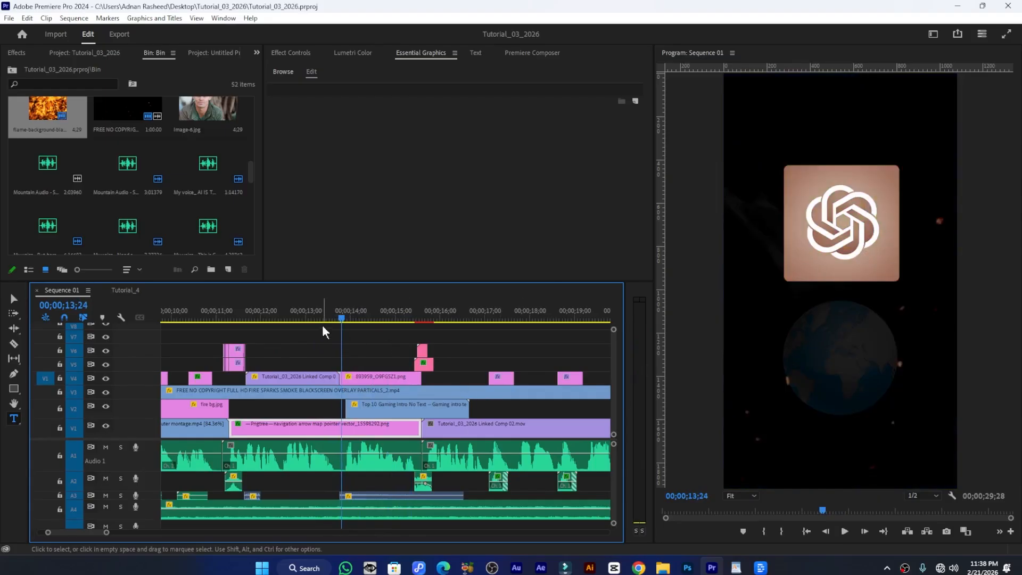
{"action": "left_click", "coordinate": [367, 317]}
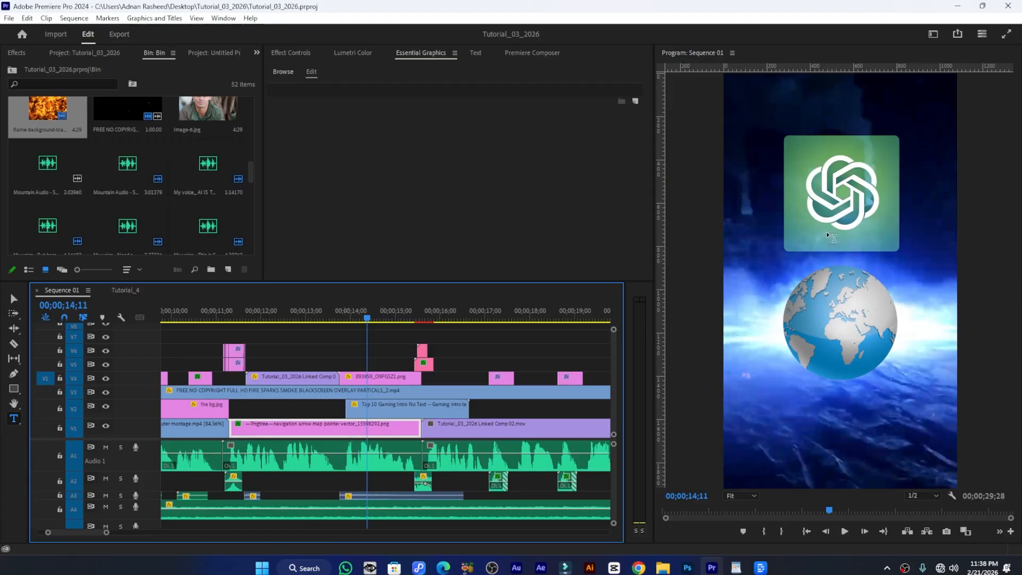
Disable and re-enable the Top 10 Gaming Intro clip in Sequence 01 to compare the scene with and without its background
{"action": "key", "text": "v"}
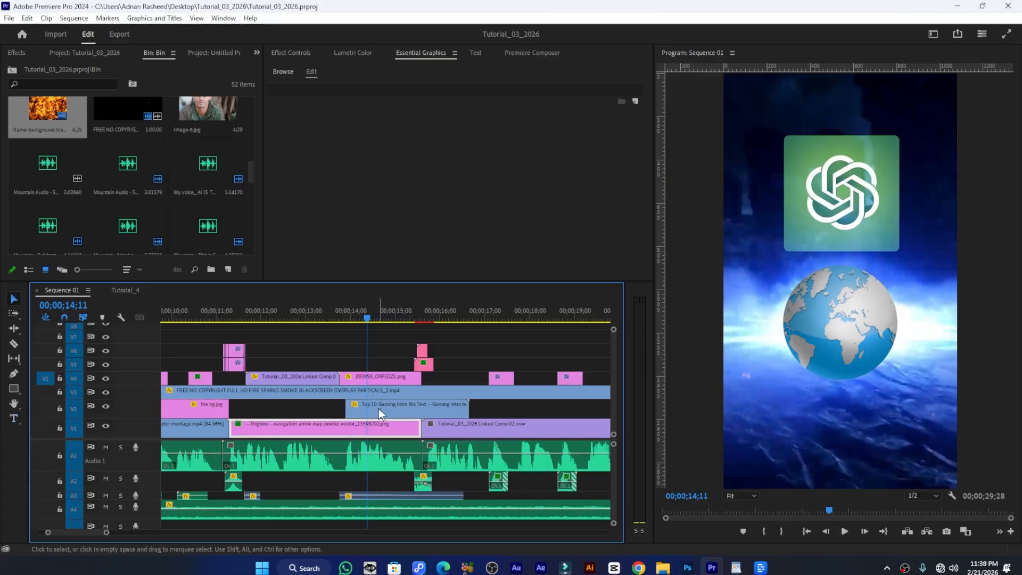
{"action": "left_click", "coordinate": [381, 413]}
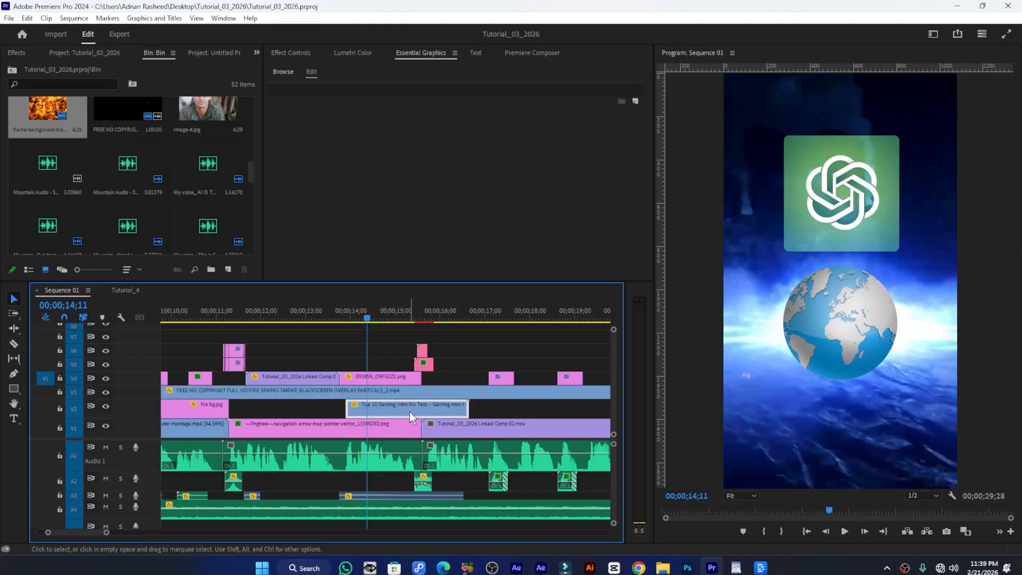
{"action": "key", "text": "shift+e"}
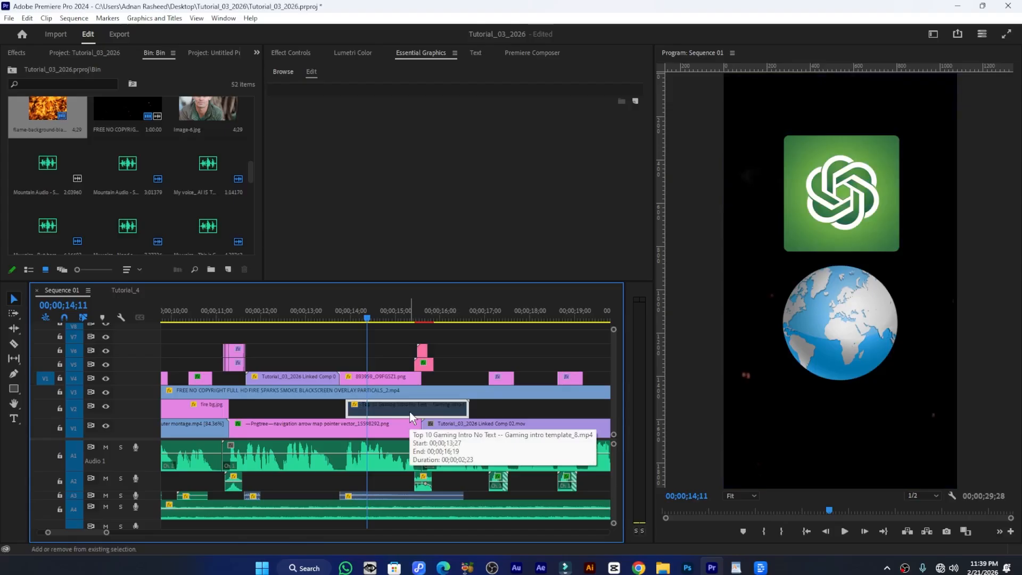
{"action": "key", "text": "shift+e"}
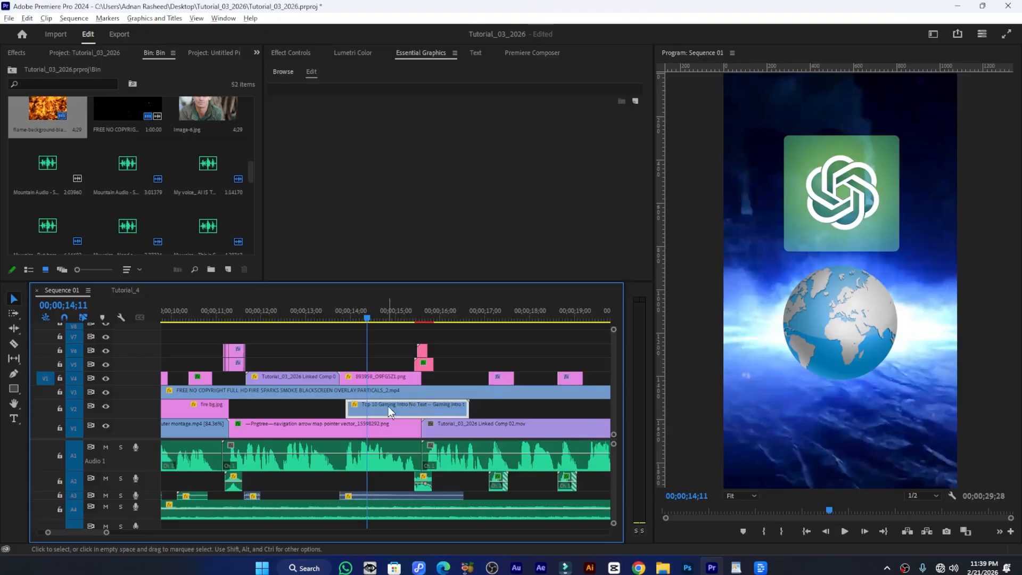
Copy the Top 10 Gaming Intro clip into Tutorial_4 on V5 at 00;00;12;28, and trim the ChatGPT title clip's end to that point
{"action": "left_click_drag", "start_coordinate": [394, 407], "coordinate": [415, 365]}
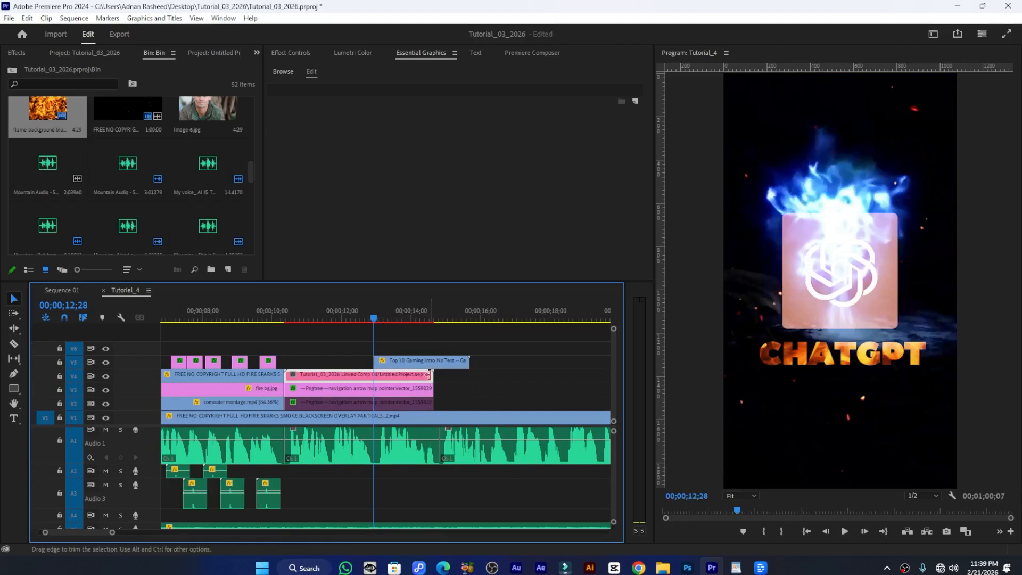
{"action": "left_click_drag", "start_coordinate": [429, 377], "coordinate": [372, 374]}
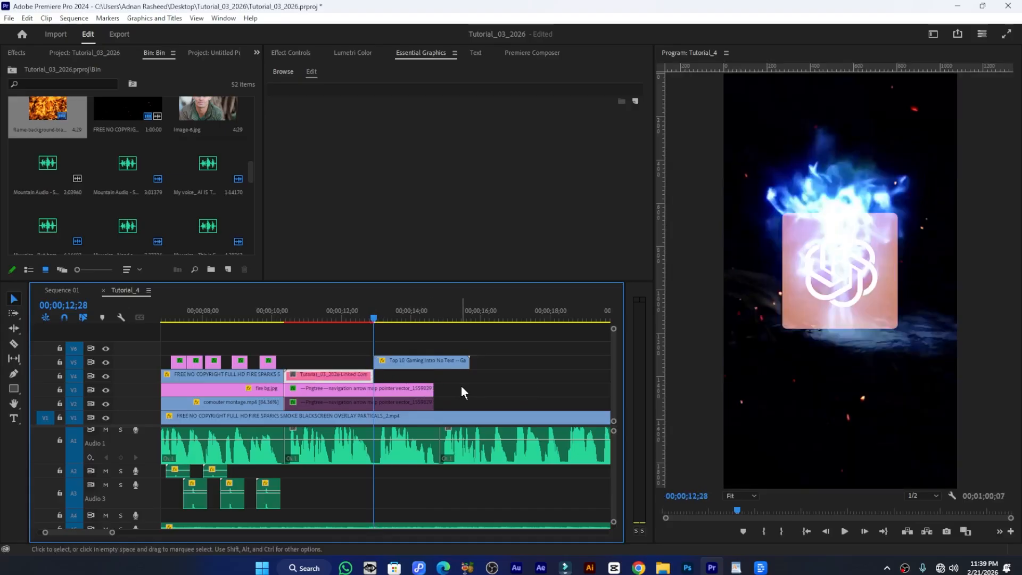
{"action": "key", "text": "ctrl+s"}
Move the Top 10 Gaming Intro clip down to V4, directly after the ChatGPT title clip, and save the project
{"action": "left_click", "coordinate": [394, 362]}
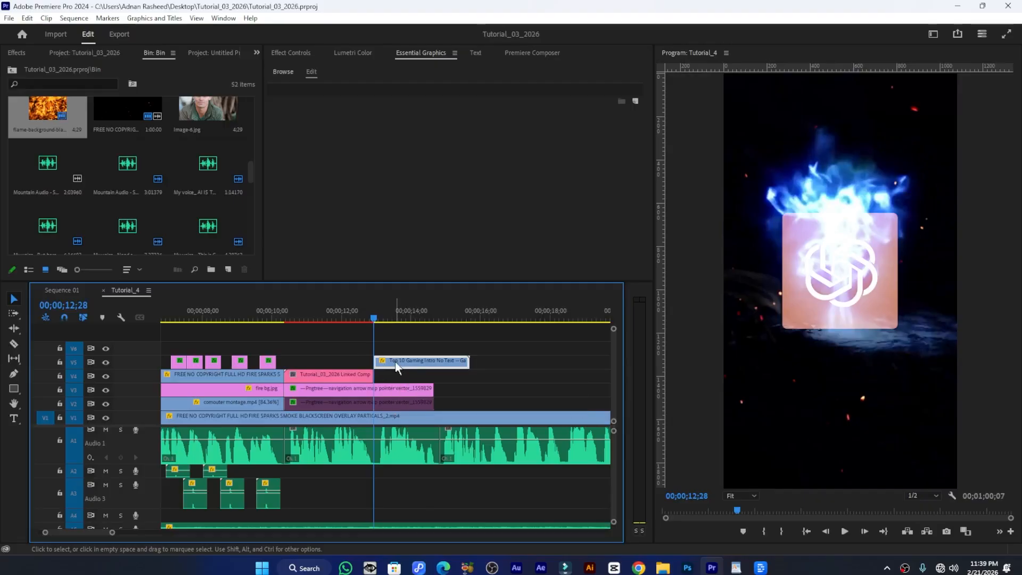
{"action": "left_click_drag", "start_coordinate": [395, 359], "coordinate": [395, 374]}
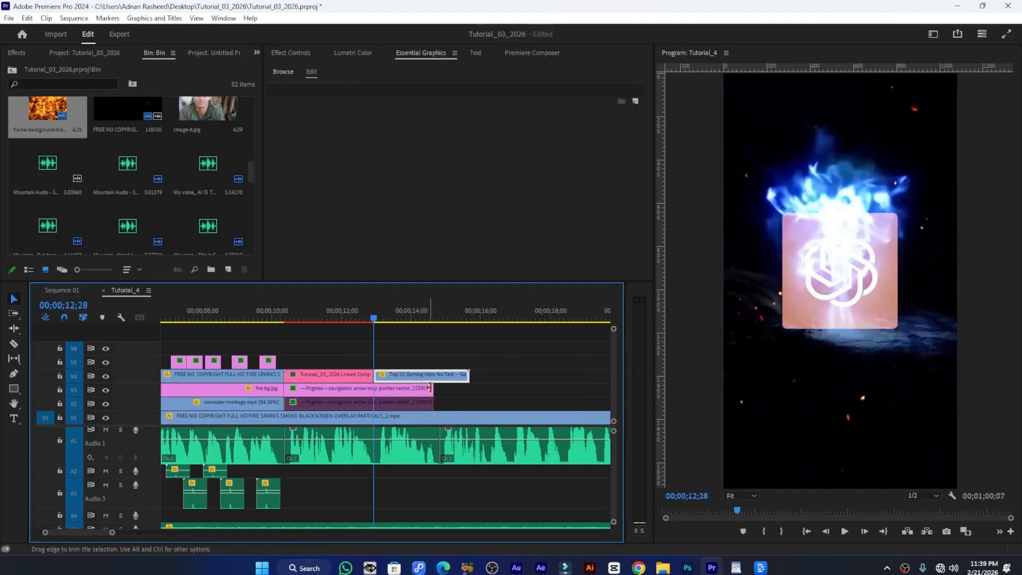
{"action": "key", "text": "ctrl+s"}
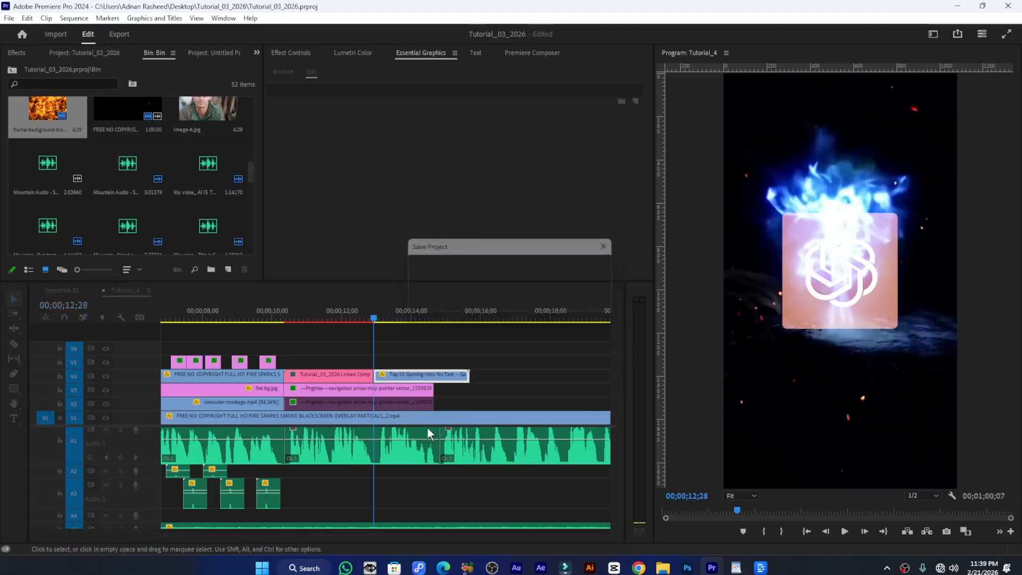
Return to Sequence 01 and open its Top 10 Gaming Intro background clip in the source monitor
{"action": "left_click", "coordinate": [76, 293]}
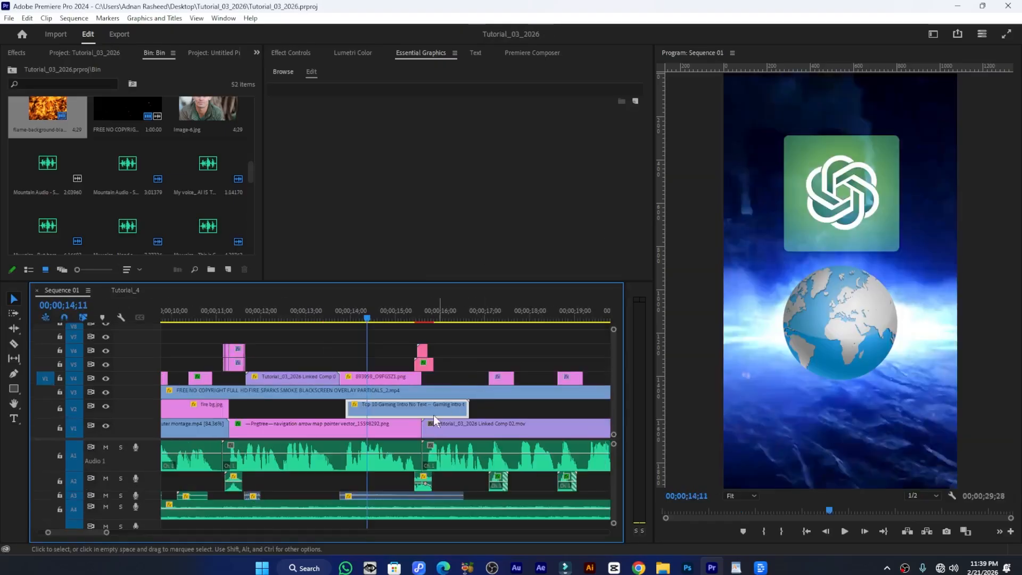
{"action": "double_click", "coordinate": [383, 411]}
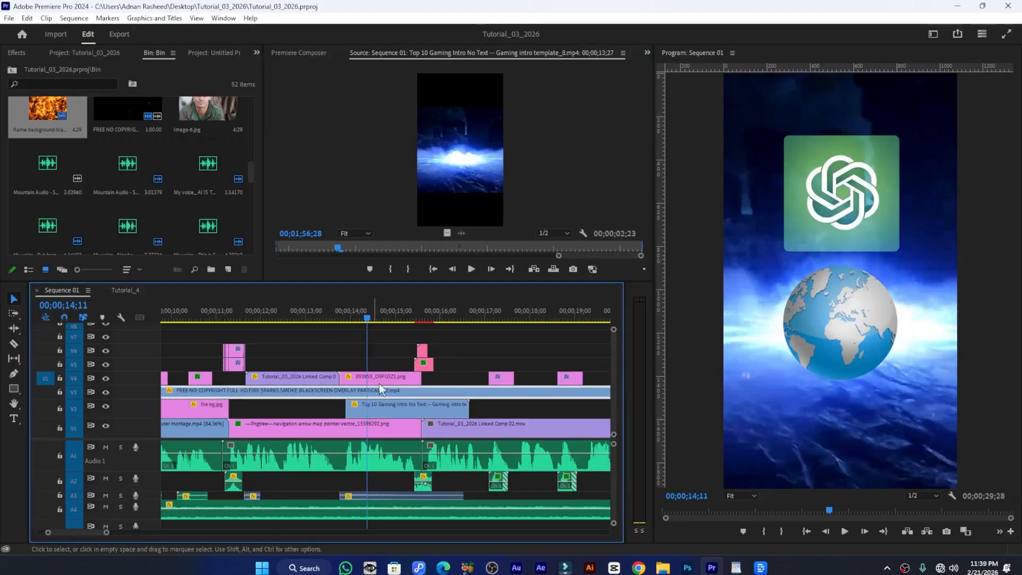
Duplicate the fire-sparks smoke overlay clip in Tutorial_4 onto V5, starting where the ChatGPT title clip starts and extending over the Top 10 Gaming Intro clip
{"action": "left_click", "coordinate": [404, 320]}
{"action": "left_click_drag", "start_coordinate": [405, 325], "coordinate": [383, 331]}
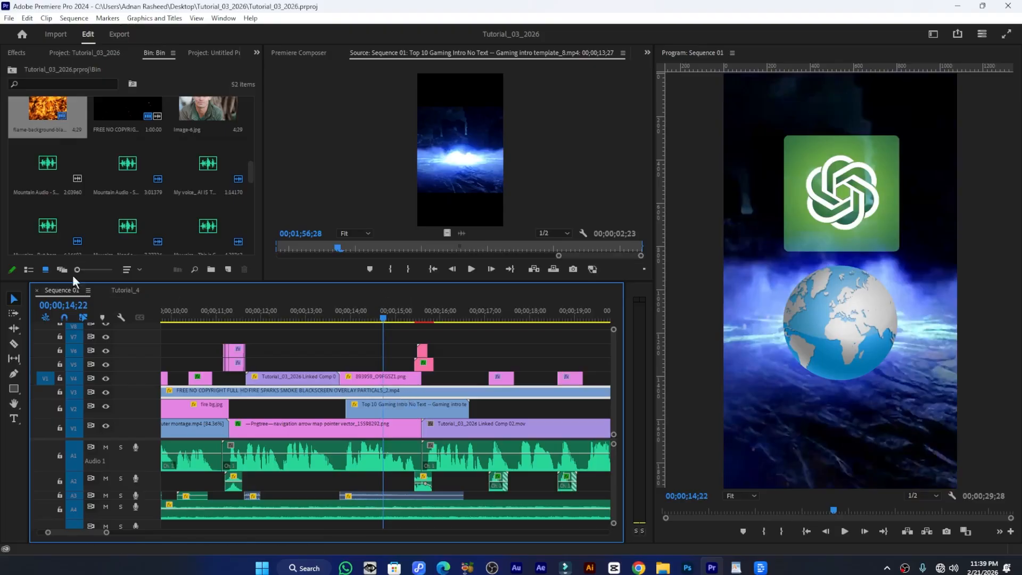
{"action": "left_click", "coordinate": [128, 292]}
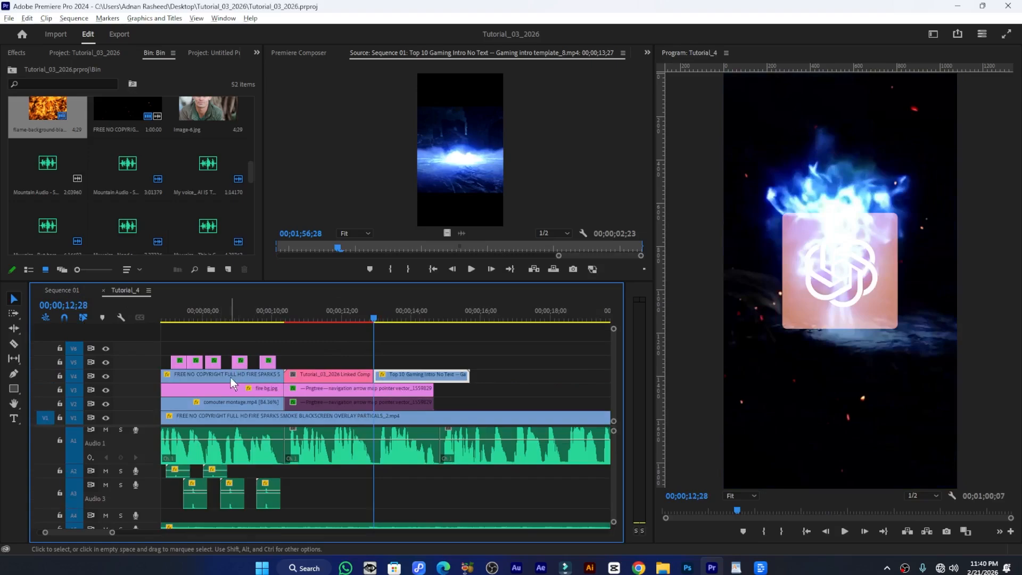
{"action": "left_click_drag", "start_coordinate": [231, 378], "coordinate": [435, 361]}
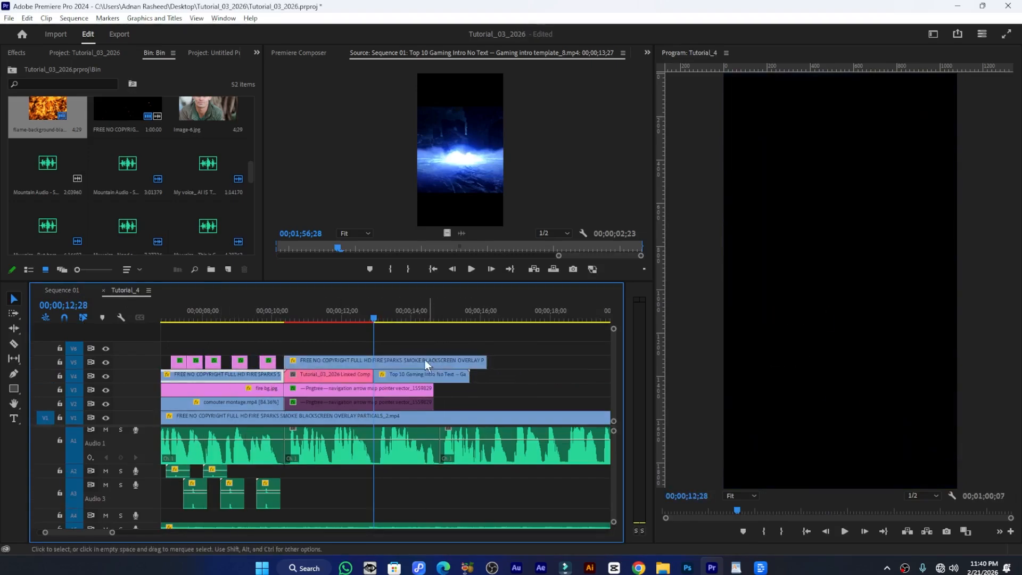
{"action": "left_click", "coordinate": [374, 318]}
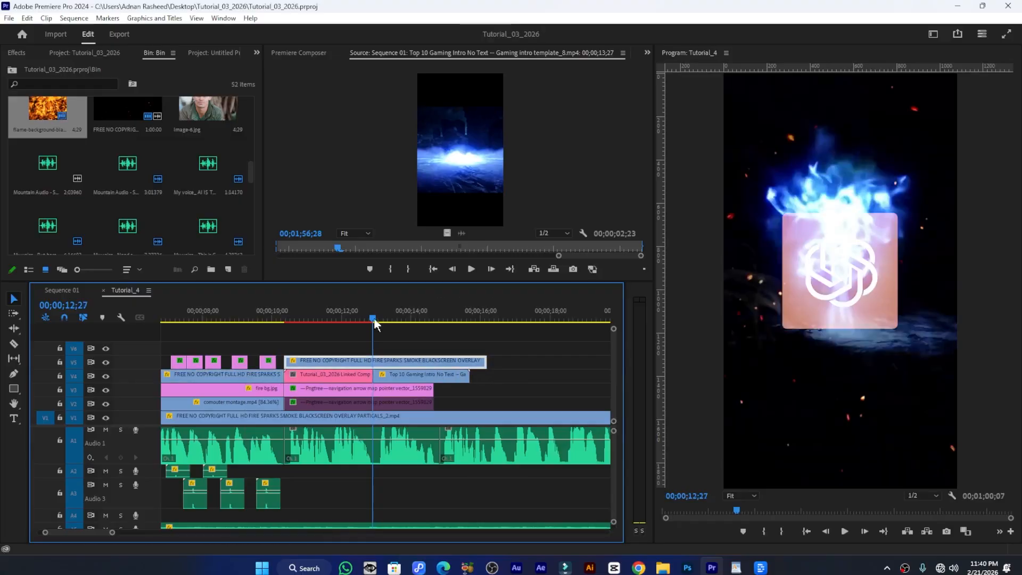
{"action": "left_click", "coordinate": [394, 376]}
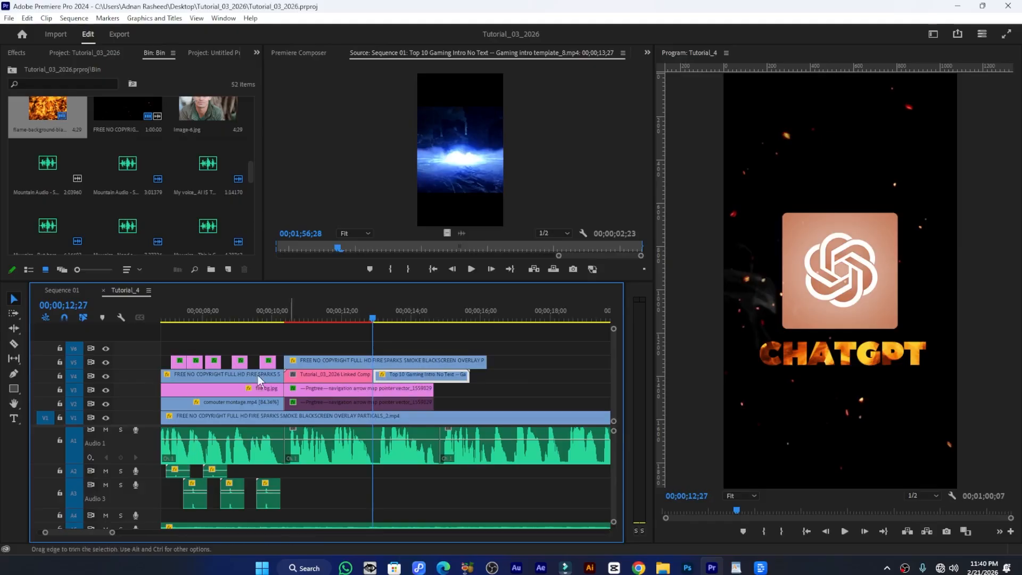
Copy the sound effect accompanying the Top 10 Gaming Intro clip from Sequence 01 into Tutorial_4 on A2, aligned with that clip's start
{"action": "left_click", "coordinate": [71, 289]}
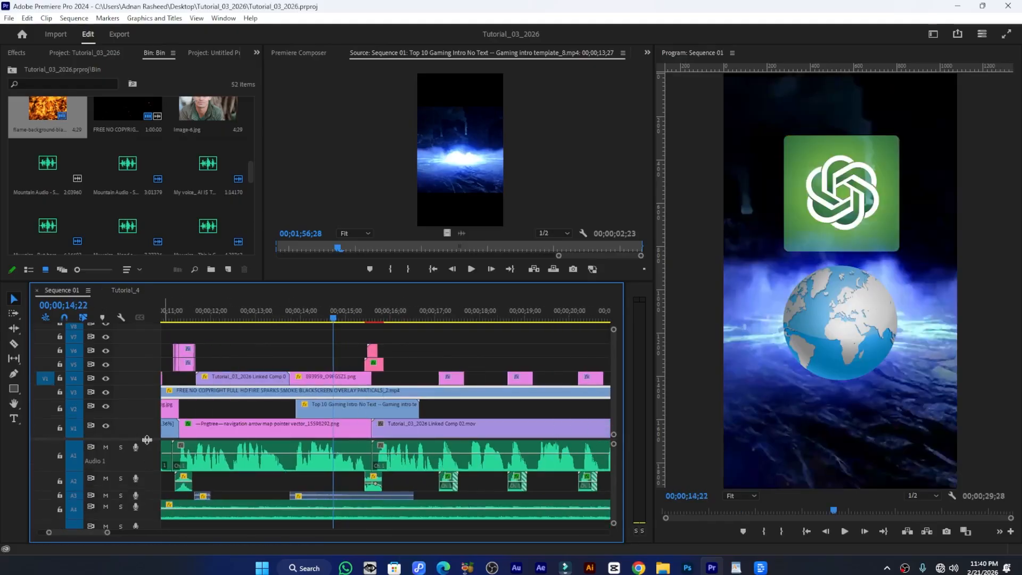
{"action": "left_click_drag", "start_coordinate": [147, 439], "coordinate": [147, 413]}
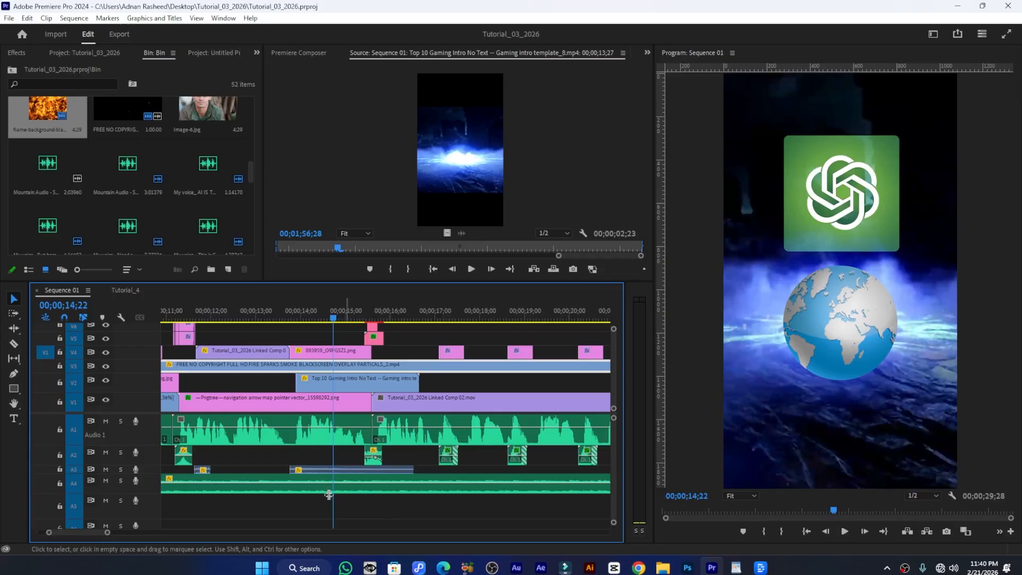
{"action": "double_click", "coordinate": [146, 469]}
{"action": "left_click_drag", "start_coordinate": [305, 483], "coordinate": [386, 477]}
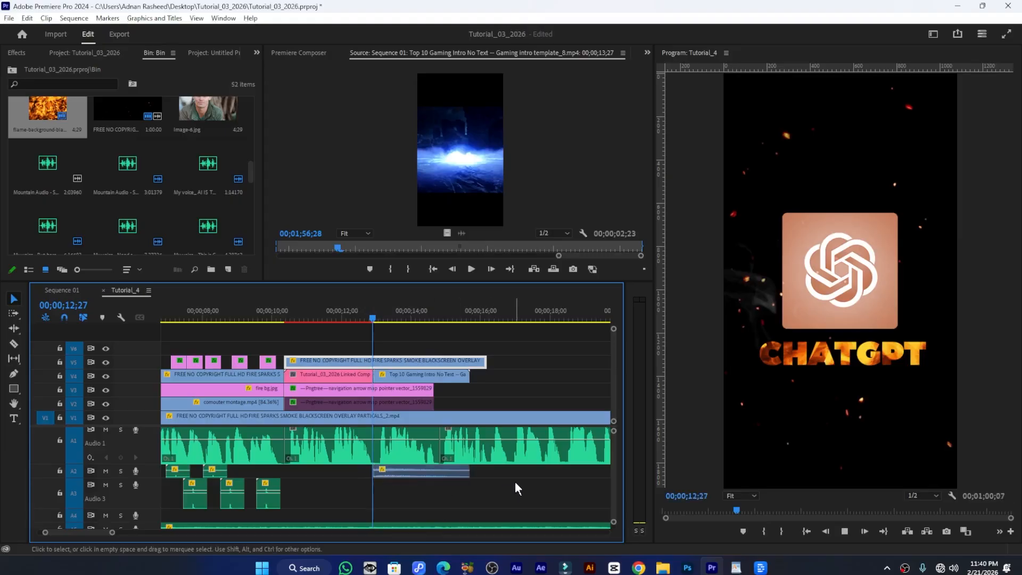
Play back the start of the Top 10 Gaming Intro scene in Tutorial_4 to check the background with its sound effect
{"action": "key", "text": "space"}
{"action": "key", "text": "space"}
{"action": "left_click", "coordinate": [374, 314]}
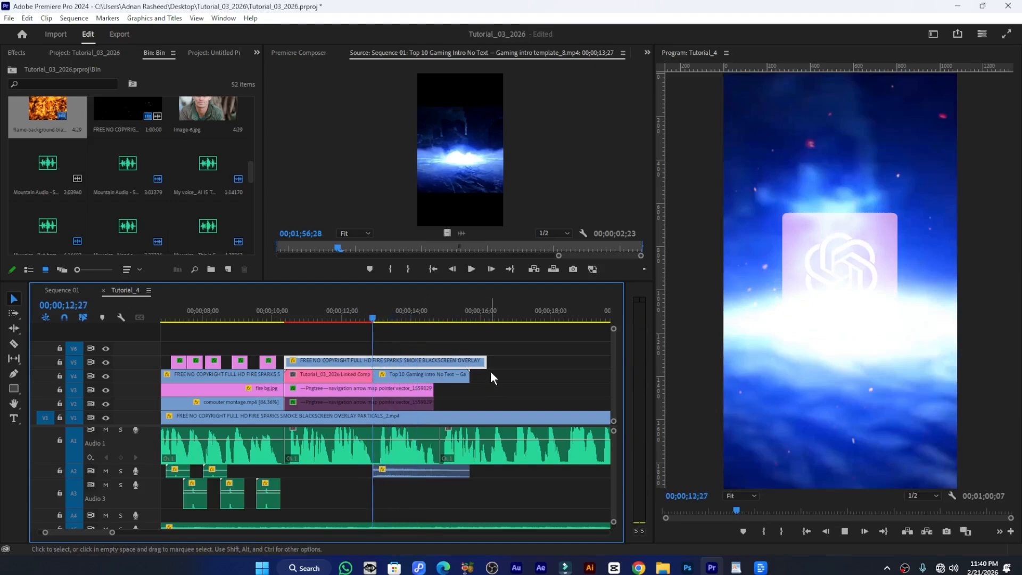
{"action": "key", "text": "space"}
{"action": "key", "text": "space"}
{"action": "left_click_drag", "start_coordinate": [403, 313], "coordinate": [371, 311]}
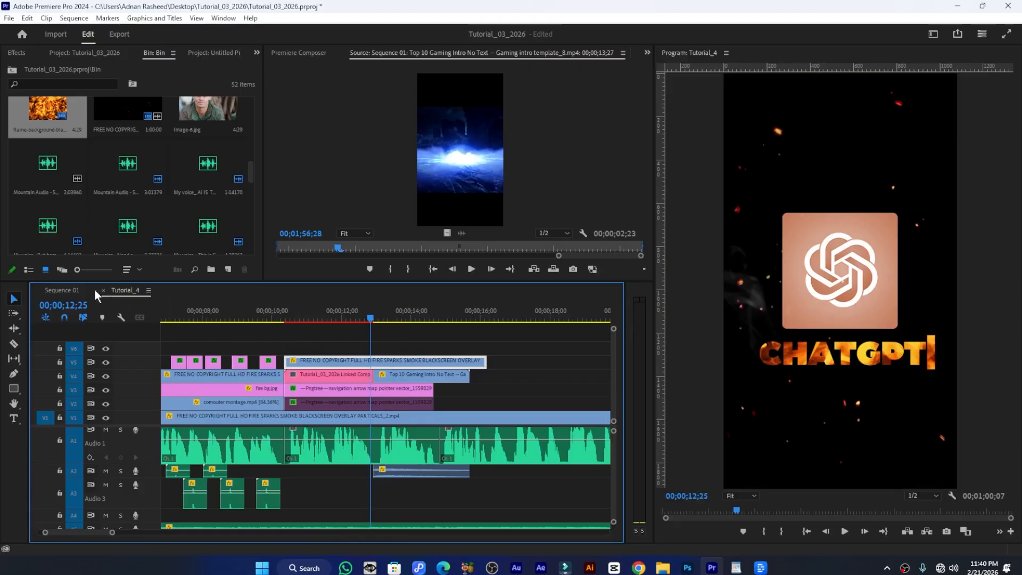
Add Sequence 01's globe image to Tutorial_4 on V6 at 00;00;12;28, trim it, the overlay and the background to the logo clip's end, and save
{"action": "left_click", "coordinate": [69, 289]}
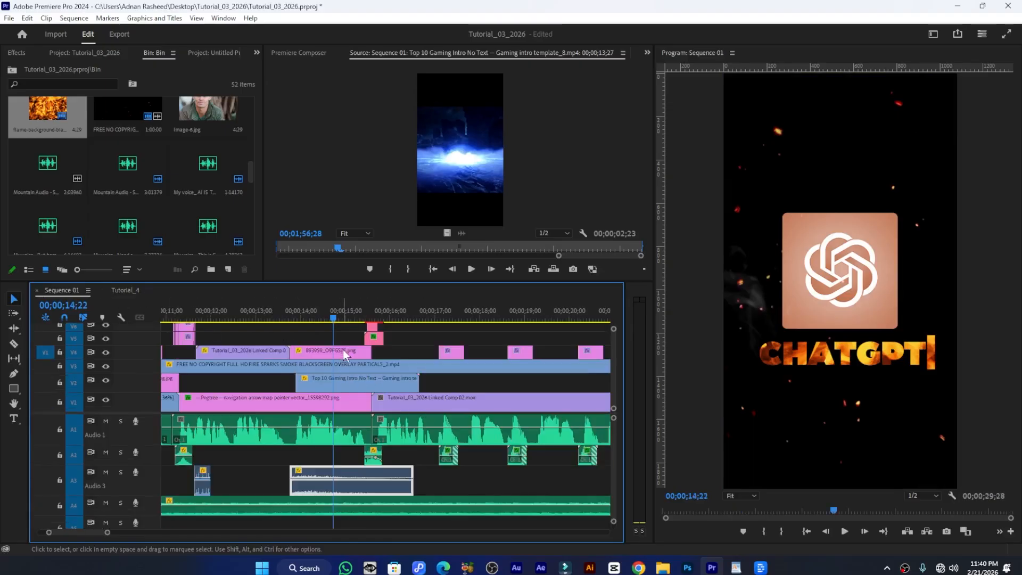
{"action": "right_click", "coordinate": [324, 350]}
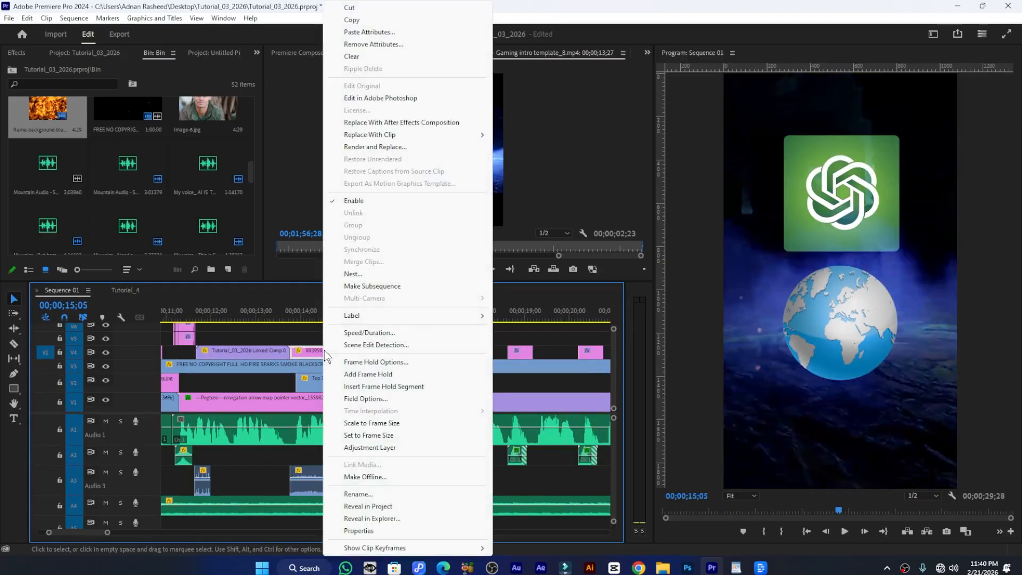
{"action": "left_click", "coordinate": [377, 507]}
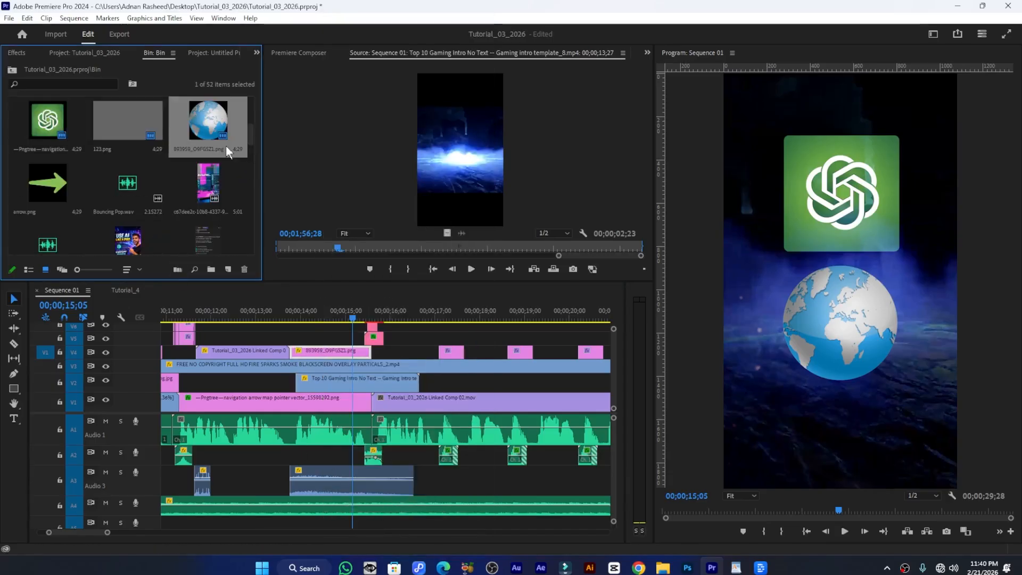
{"action": "left_click", "coordinate": [124, 294]}
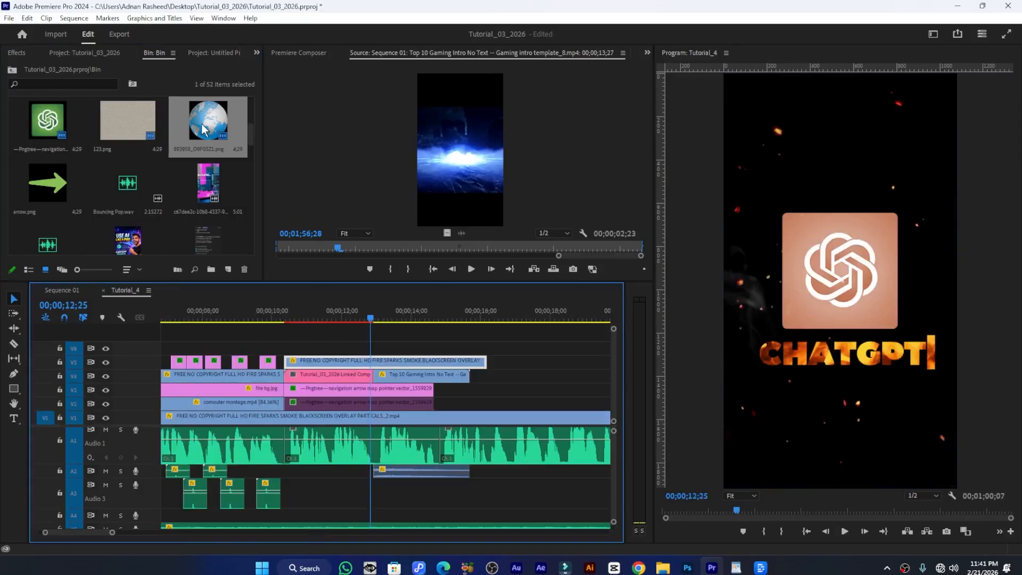
{"action": "left_click_drag", "start_coordinate": [203, 129], "coordinate": [378, 350]}
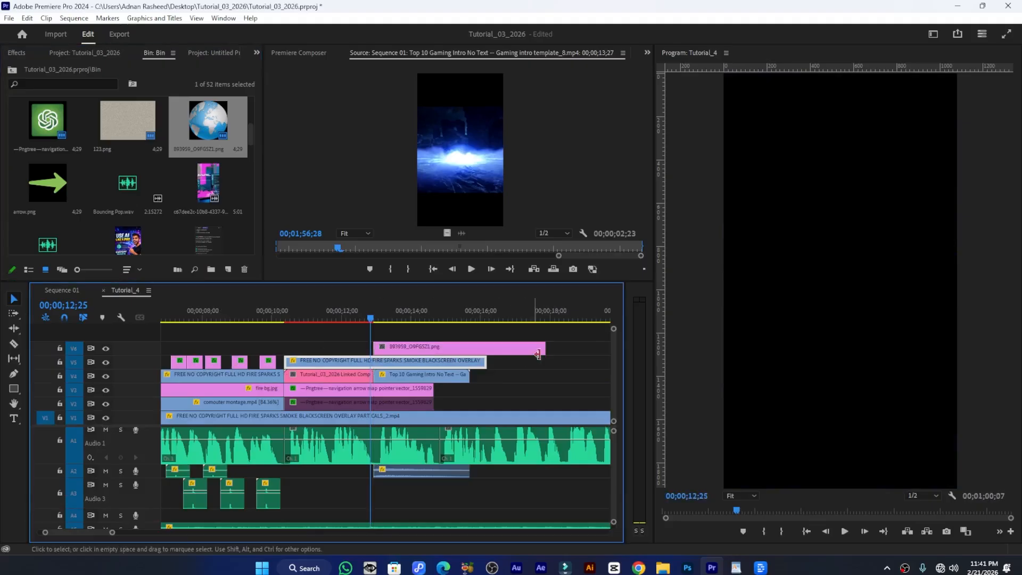
{"action": "left_click_drag", "start_coordinate": [548, 349], "coordinate": [434, 378]}
{"action": "key", "text": "ctrl+s"}
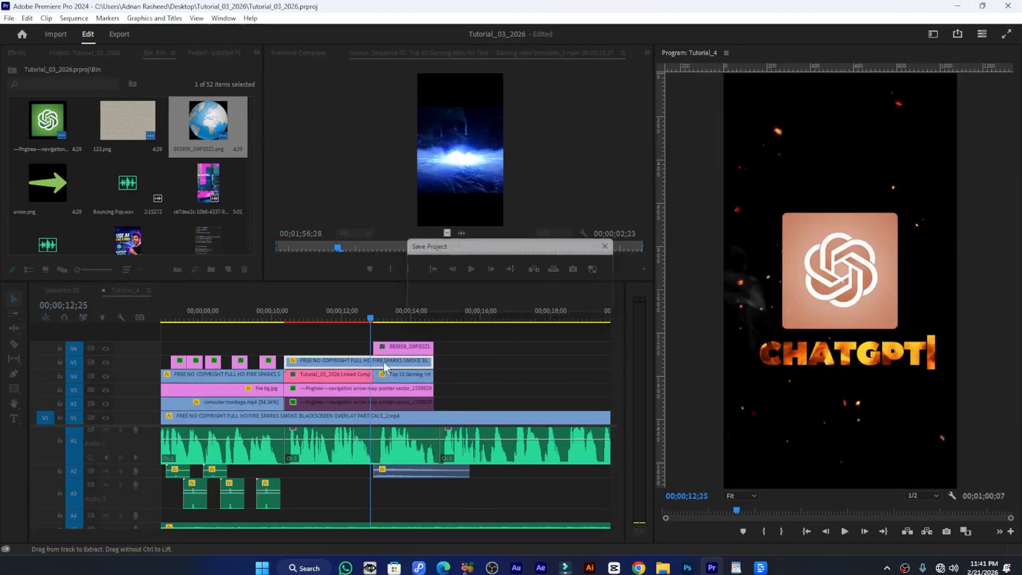
Set the globe clip's Motion scale to 72 in Effect Controls
{"action": "left_click_drag", "start_coordinate": [372, 325], "coordinate": [383, 321]}
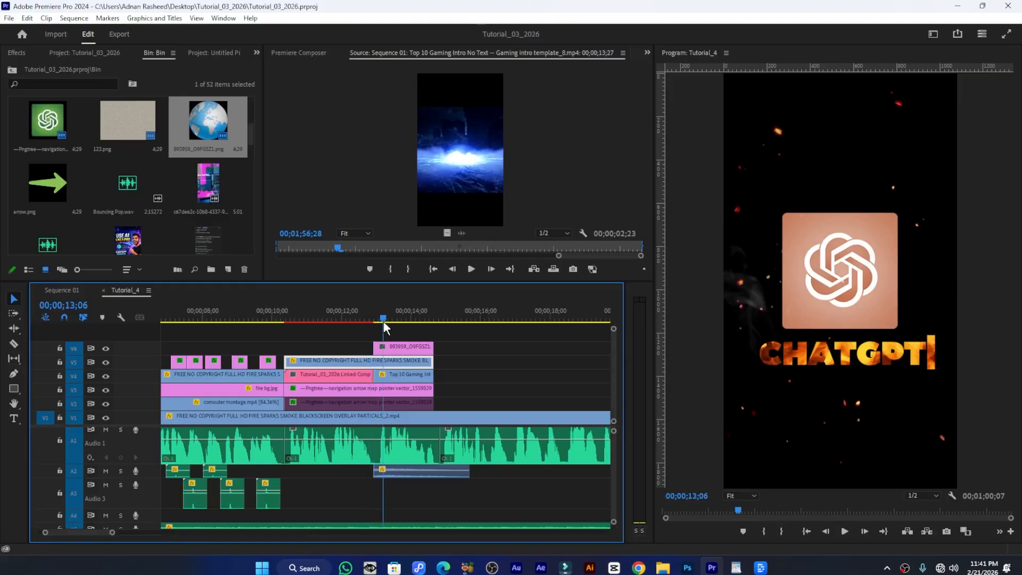
{"action": "left_click", "coordinate": [405, 348]}
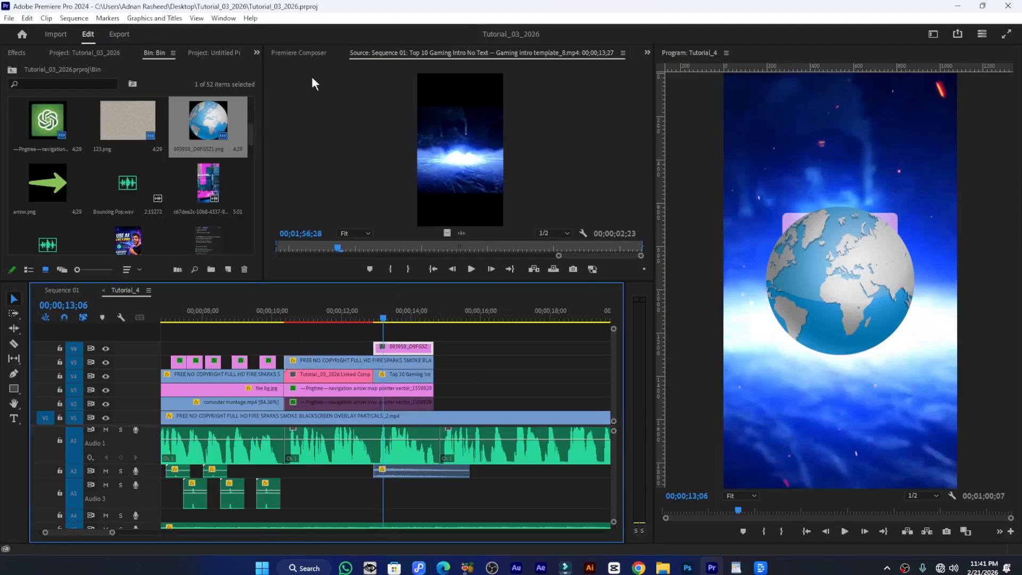
{"action": "left_click", "coordinate": [647, 52]}
{"action": "left_click", "coordinate": [668, 72]}
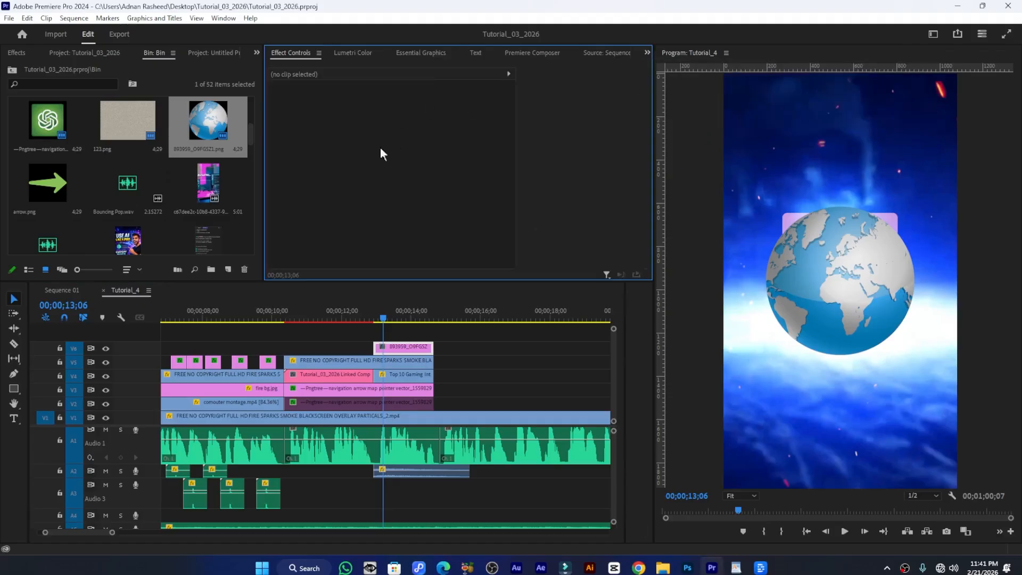
{"action": "left_click", "coordinate": [455, 362]}
{"action": "left_click", "coordinate": [417, 349]}
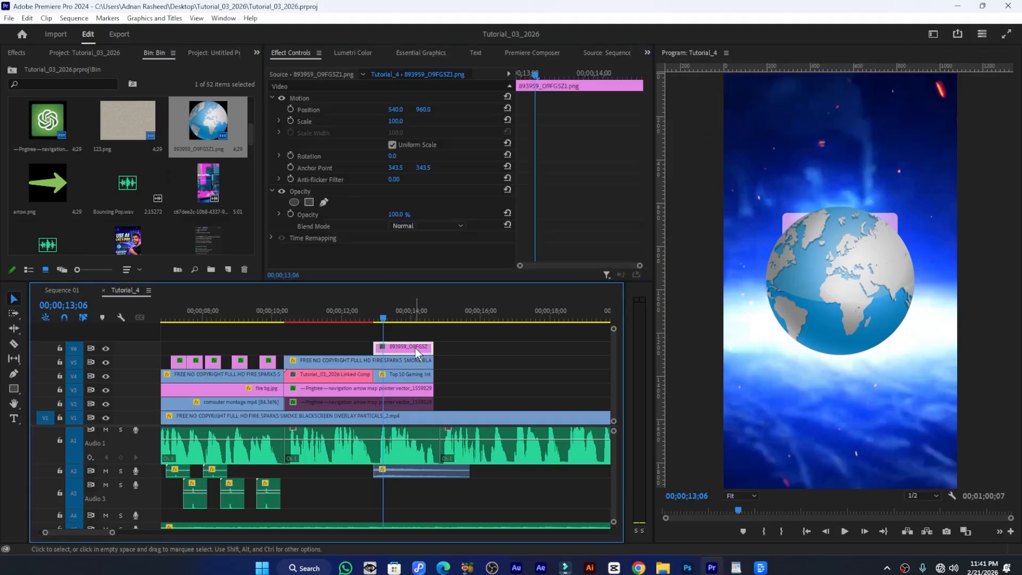
{"action": "left_click", "coordinate": [397, 122]}
{"action": "left_click_drag", "start_coordinate": [396, 121], "coordinate": [382, 122]}
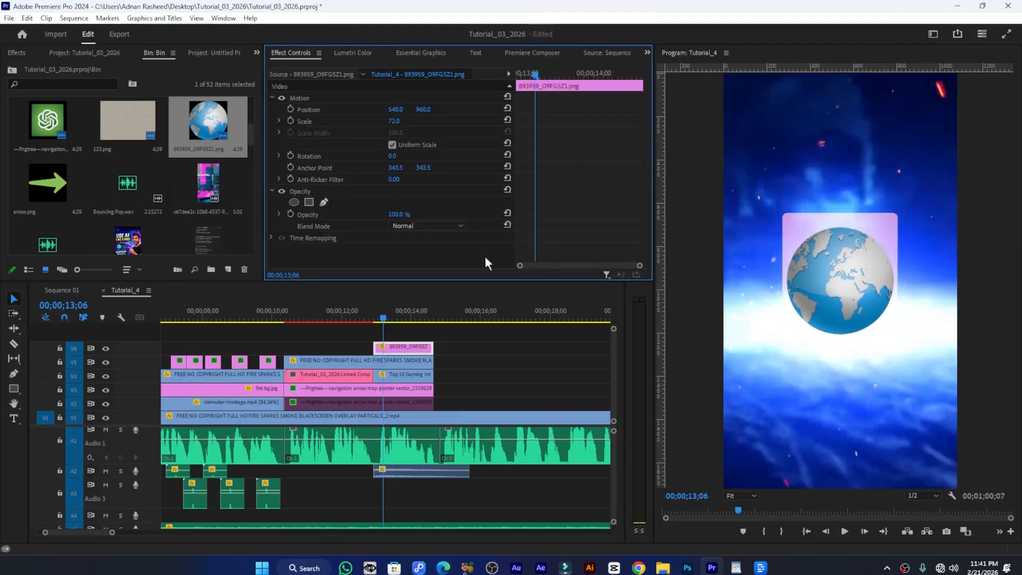
Move the playhead to 00;00;12;28 and apply the Distort Transform effect to the globe clip
{"action": "left_click", "coordinate": [366, 389]}
{"action": "key", "text": "Up"}
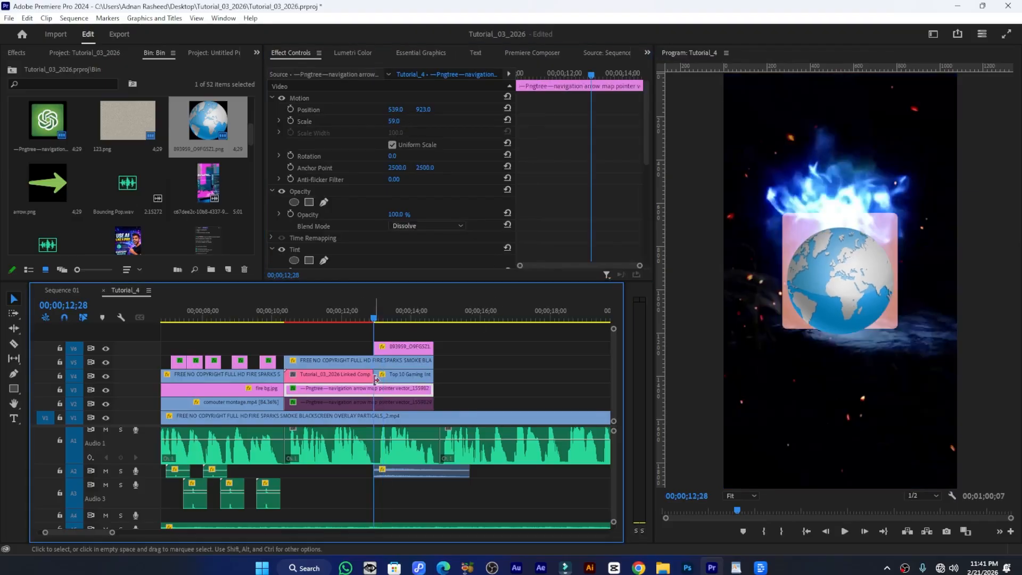
{"action": "left_click", "coordinate": [392, 352]}
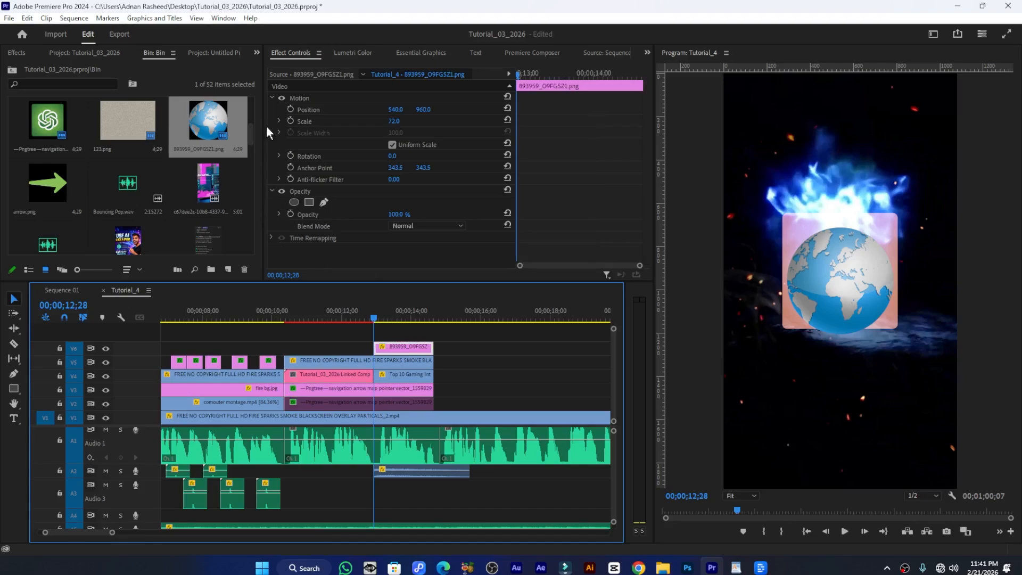
{"action": "left_click", "coordinate": [273, 97]}
{"action": "left_click", "coordinate": [271, 109]}
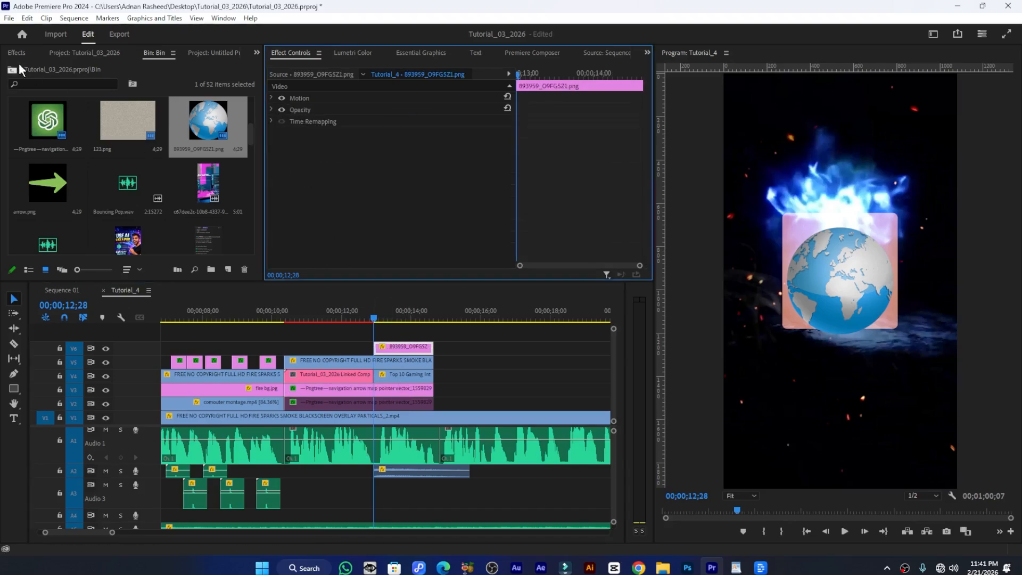
{"action": "left_click", "coordinate": [18, 53]}
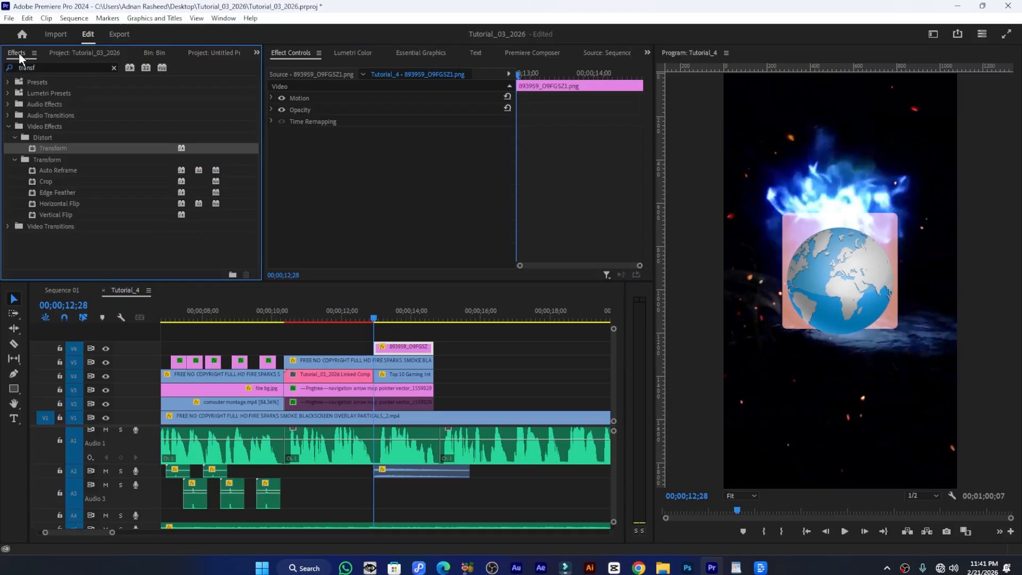
{"action": "left_click", "coordinate": [113, 68]}
{"action": "left_click", "coordinate": [80, 66]}
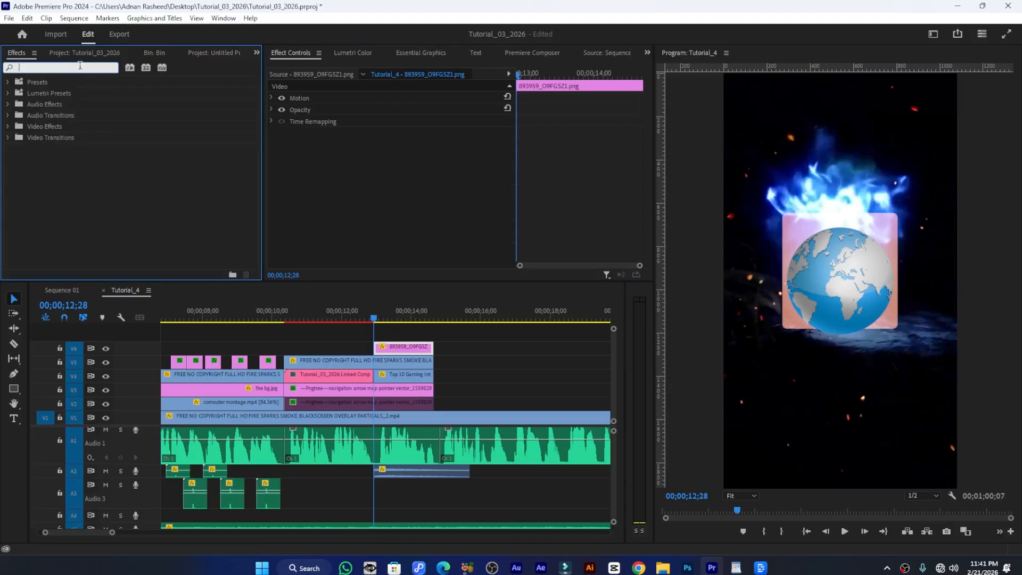
{"action": "type", "text": "trans"}
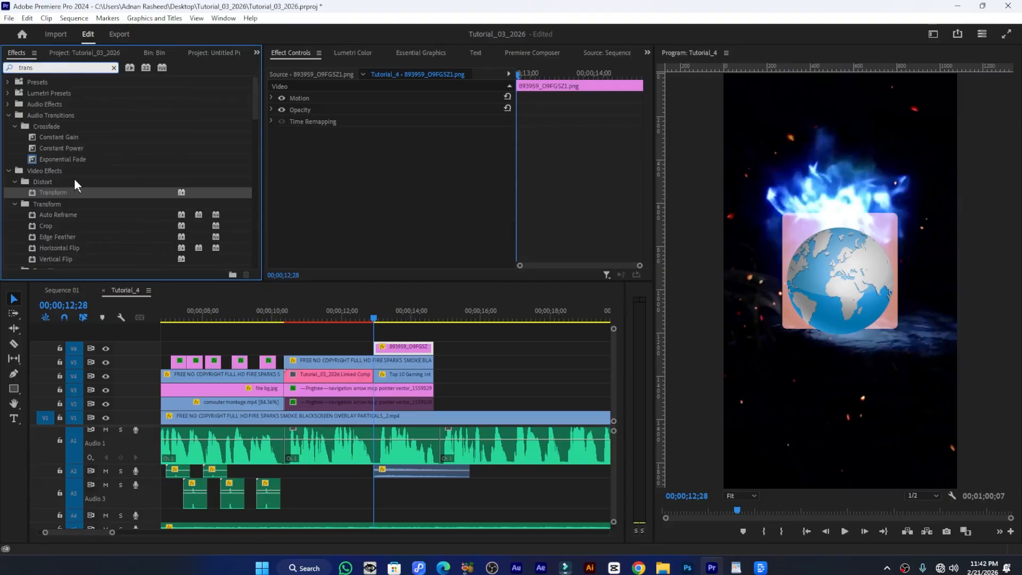
{"action": "left_click_drag", "start_coordinate": [53, 192], "coordinate": [396, 347]}
Enable keyframing of the Transform effect's Position at 00;00;12;28 on both the V3 ChatGPT logo clip and the globe clip
{"action": "left_click", "coordinate": [392, 389]}
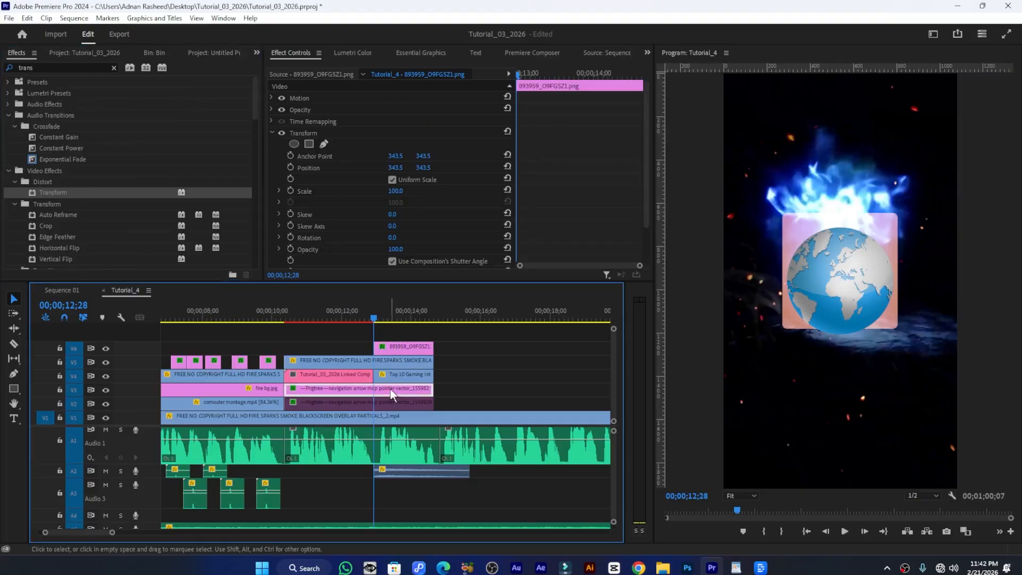
{"action": "scroll", "coordinate": [319, 235], "scroll_direction": "down", "scroll_amount": 1}
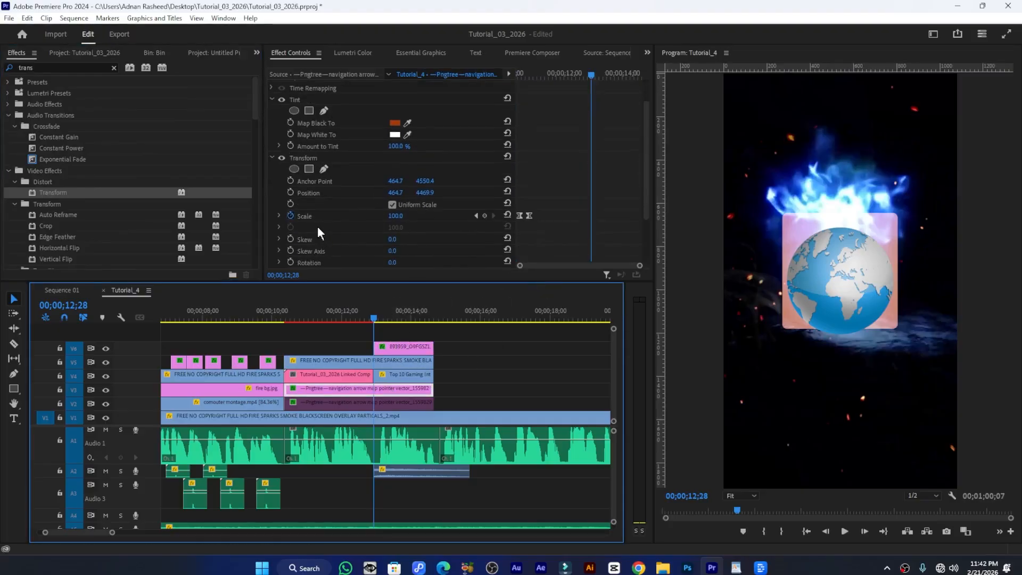
{"action": "scroll", "coordinate": [341, 174], "scroll_direction": "up", "scroll_amount": 1}
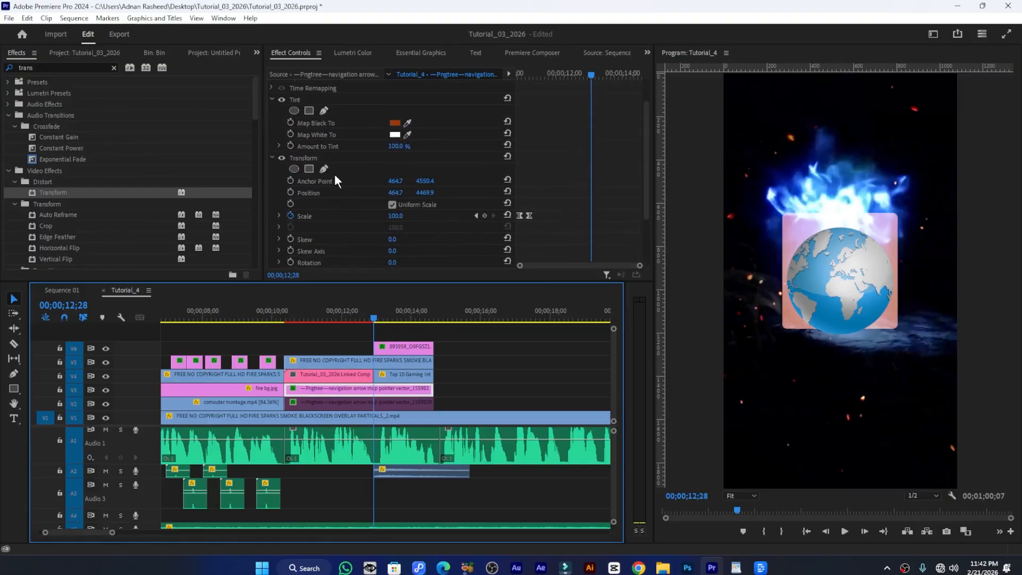
{"action": "scroll", "coordinate": [335, 184], "scroll_direction": "down", "scroll_amount": 1}
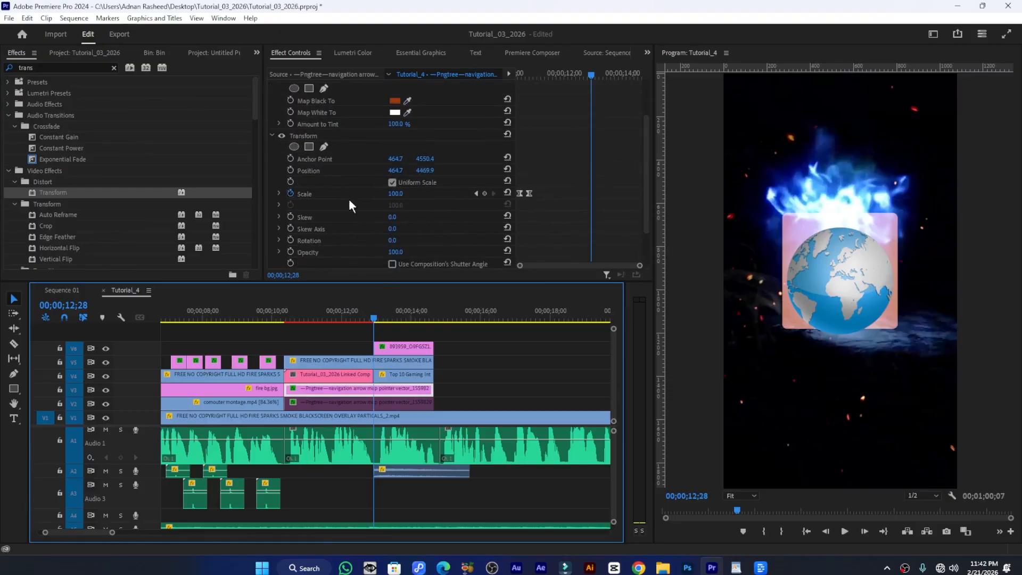
{"action": "scroll", "coordinate": [487, 214], "scroll_direction": "up", "scroll_amount": 1}
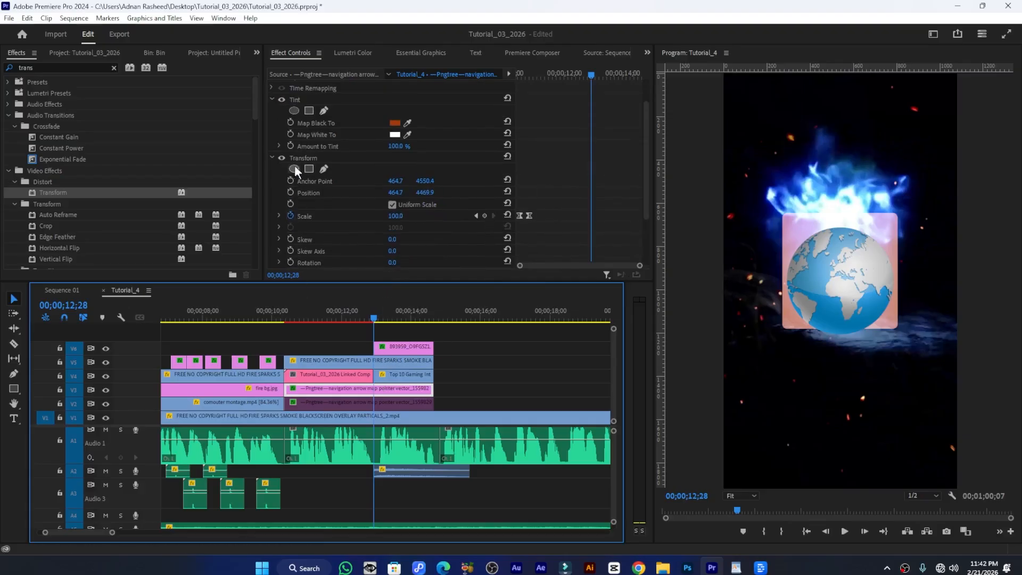
{"action": "left_click", "coordinate": [290, 193]}
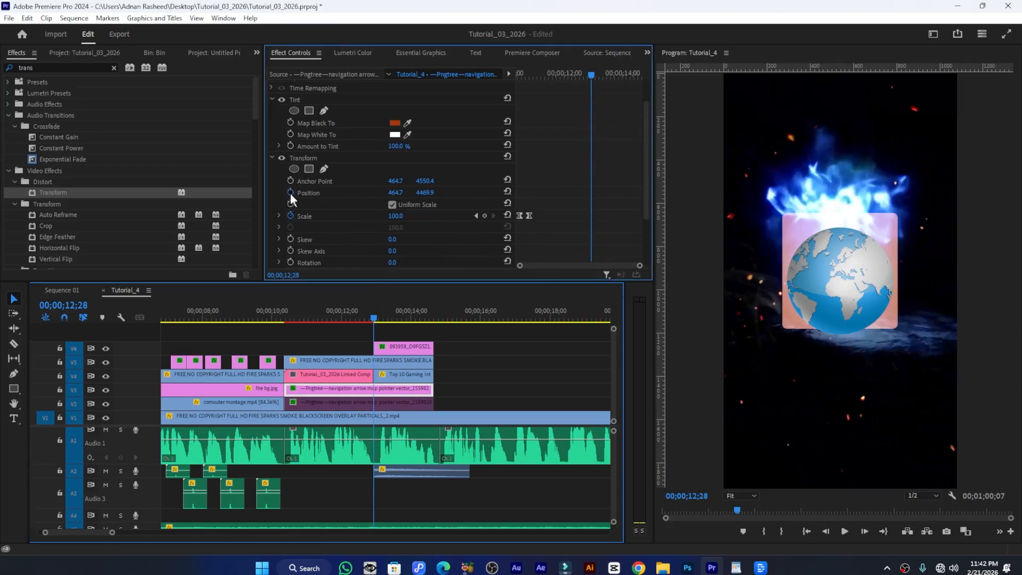
{"action": "left_click", "coordinate": [399, 350]}
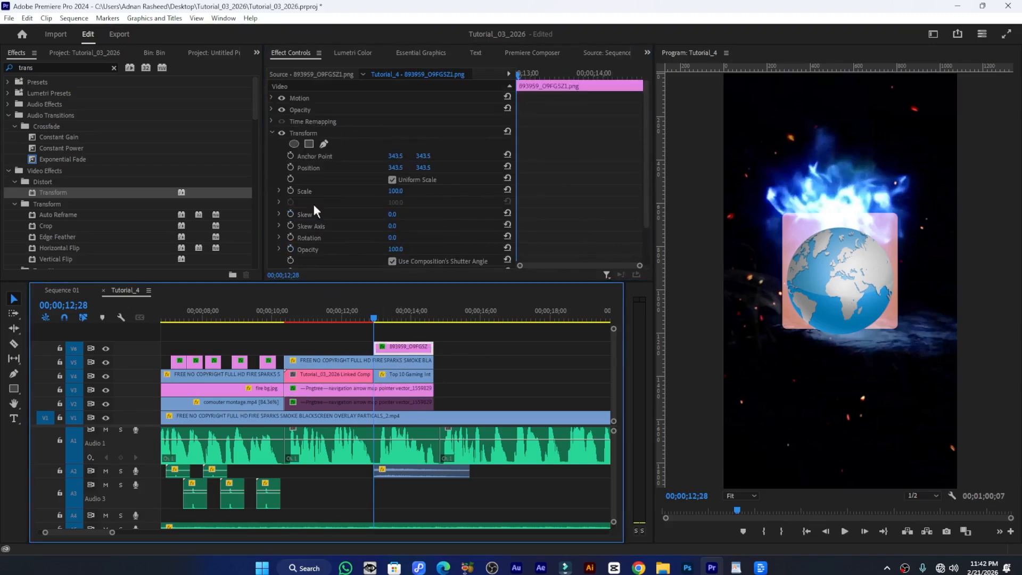
{"action": "left_click", "coordinate": [291, 168]}
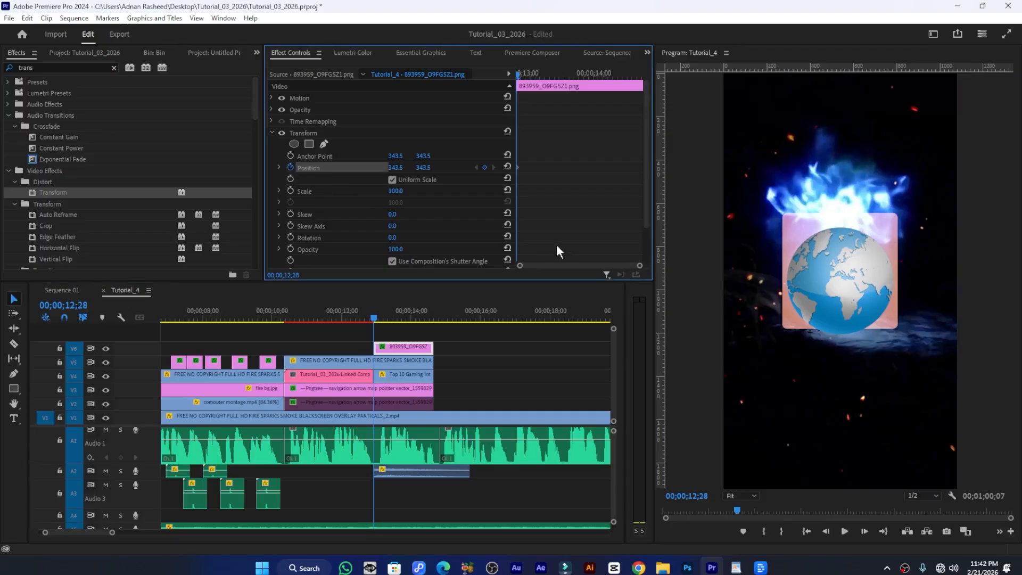
Add a horizontal guide across the program monitor near the vertical middle of the frame
{"action": "left_click", "coordinate": [796, 390]}
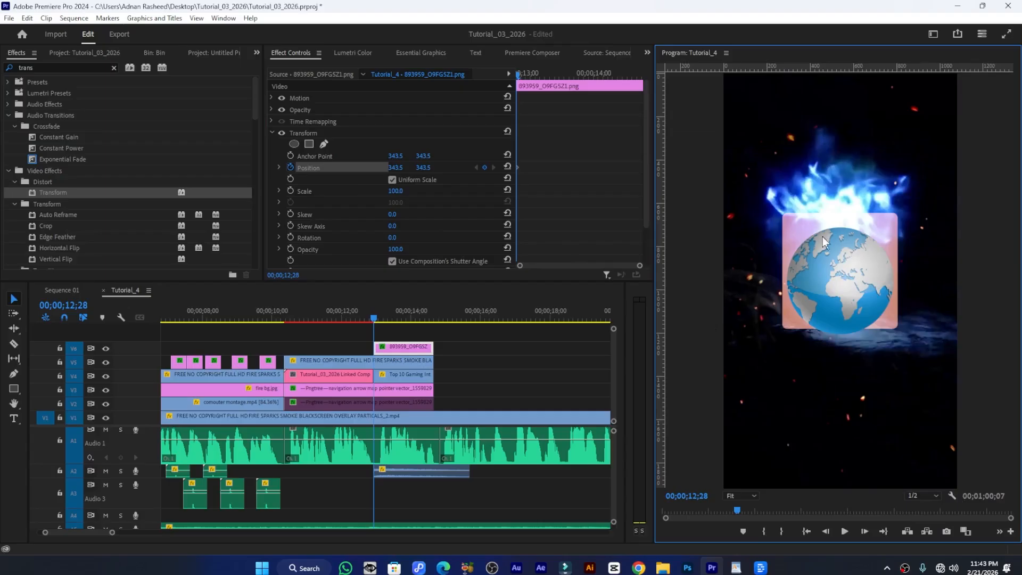
{"action": "left_click", "coordinate": [956, 495]}
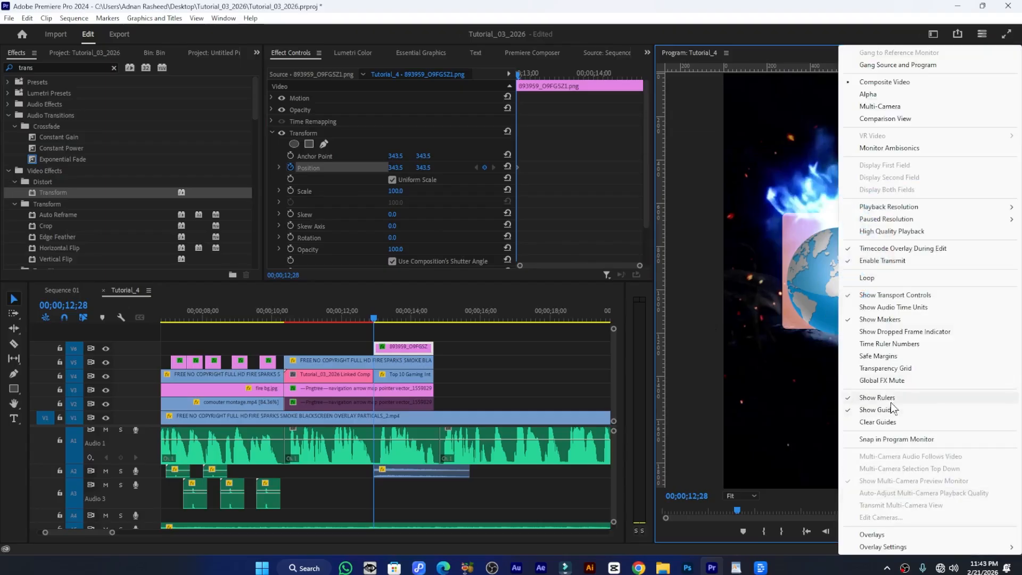
{"action": "left_click", "coordinate": [793, 388]}
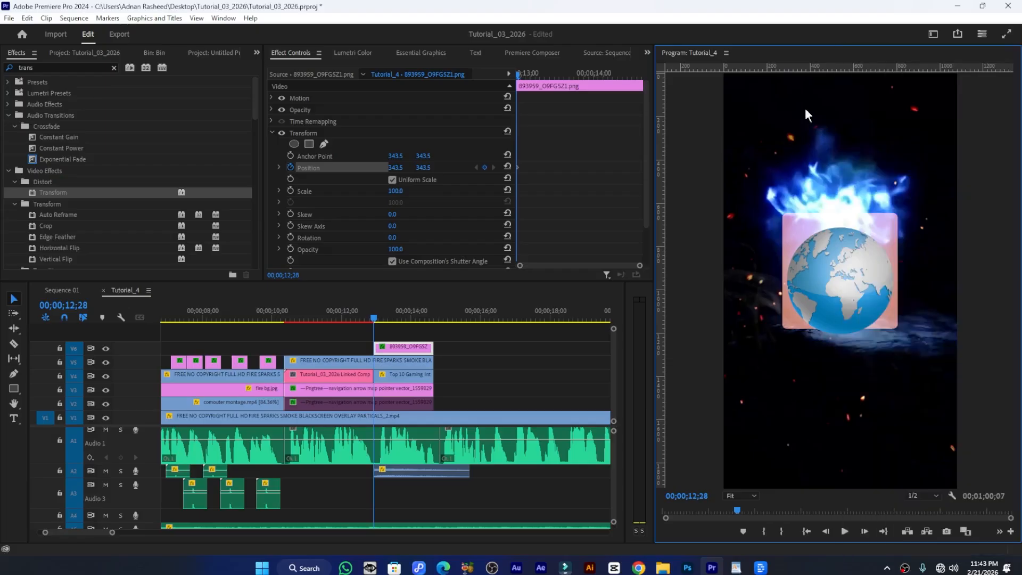
{"action": "left_click_drag", "start_coordinate": [804, 71], "coordinate": [843, 275]}
At 00;00;12;28, set the globe clip's Transform Position Y to 709.5 and keyframe its Transform Opacity at 0
{"action": "left_click", "coordinate": [395, 351]}
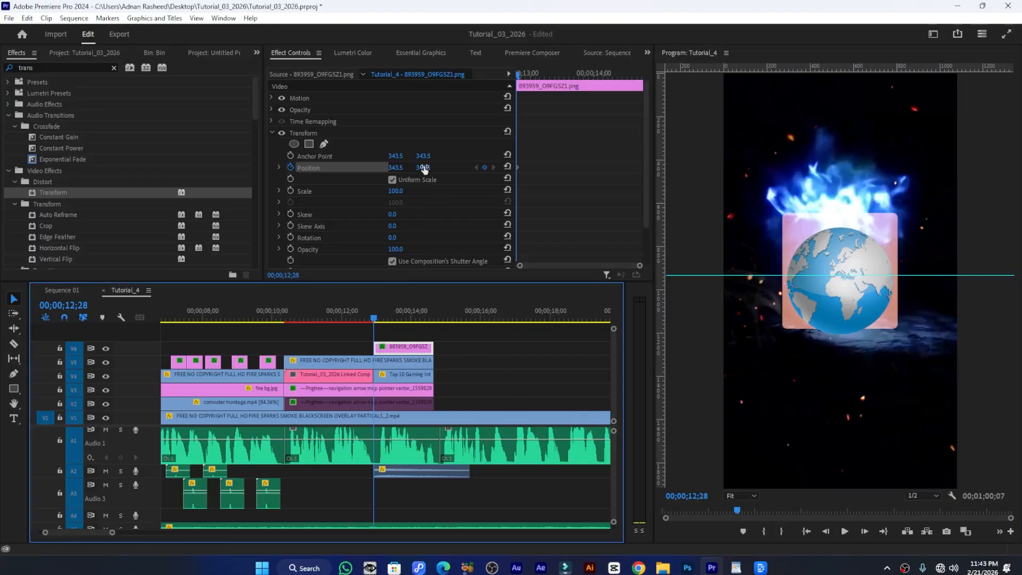
{"action": "left_click_drag", "start_coordinate": [424, 169], "coordinate": [546, 168]}
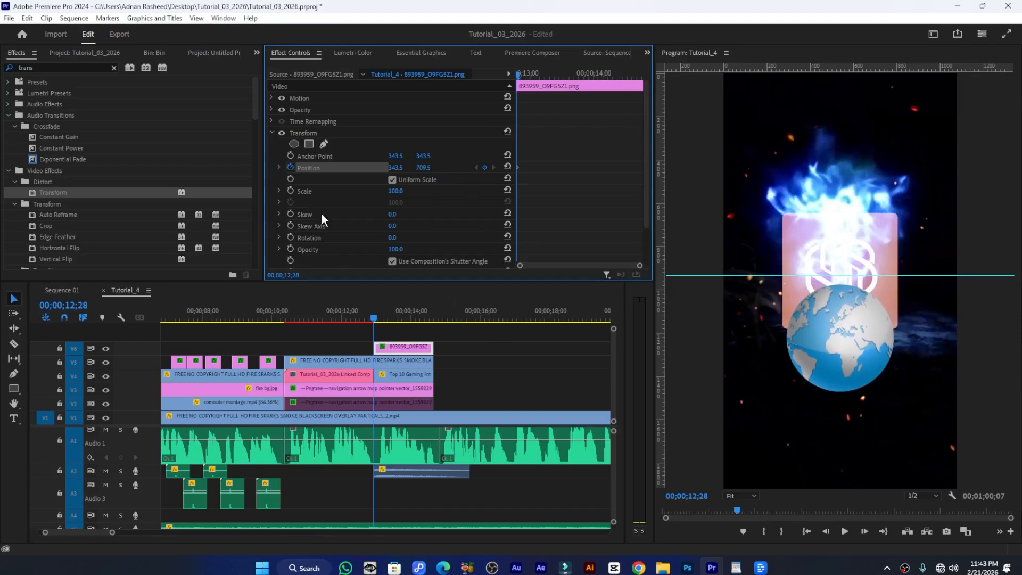
{"action": "scroll", "coordinate": [321, 212], "scroll_direction": "down", "scroll_amount": 2}
{"action": "left_click", "coordinate": [291, 205]}
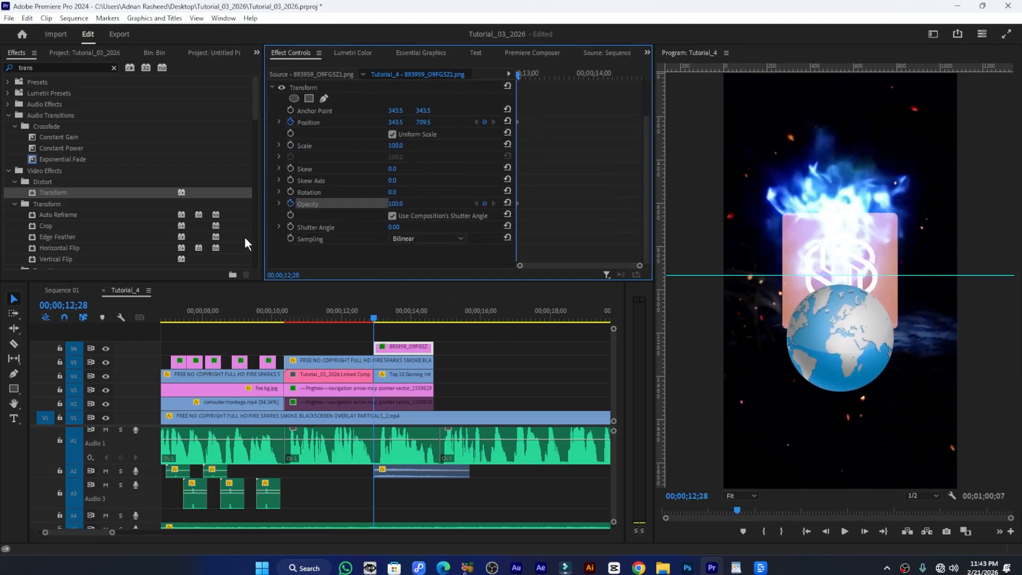
{"action": "left_click", "coordinate": [403, 203]}
{"action": "type", "text": "0"}
{"action": "key", "text": "Return"}
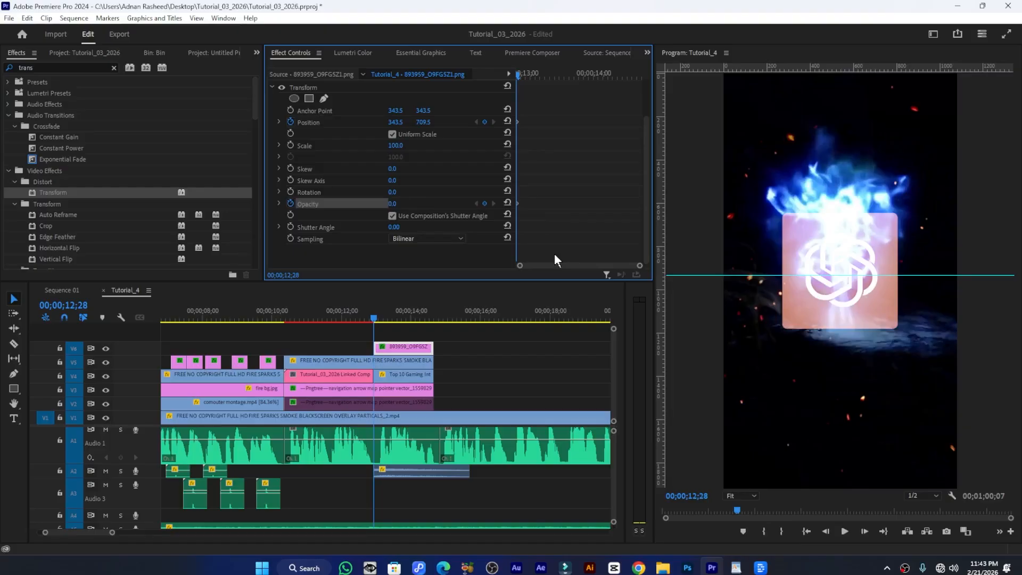
At 00;00;13;03, set the globe's Transform Opacity to 100 and reset its Transform Position to the default
{"action": "key", "text": "shift+Right"}
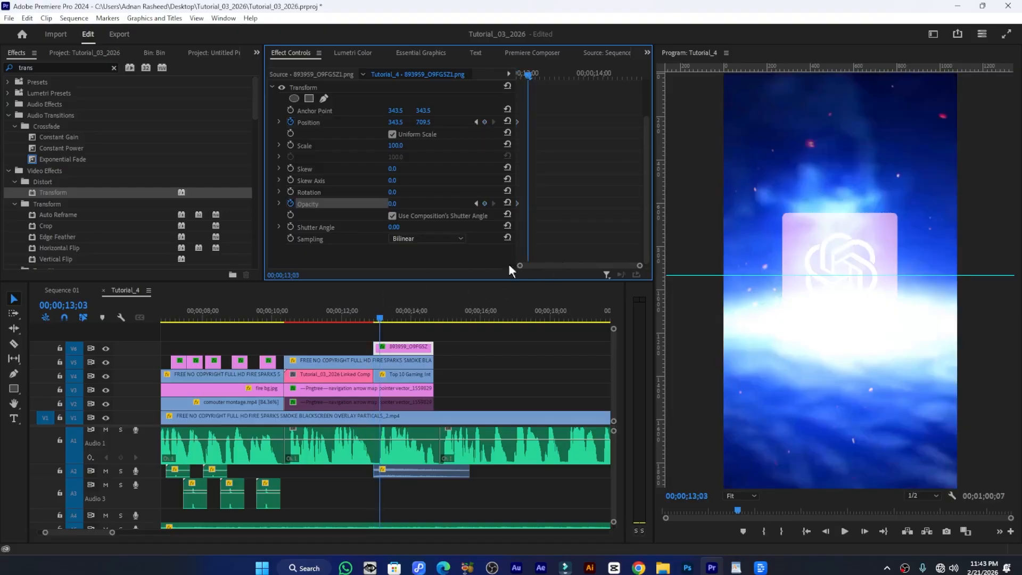
{"action": "left_click", "coordinate": [403, 202]}
{"action": "type", "text": "100"}
{"action": "key", "text": "Return"}
{"action": "scroll", "coordinate": [439, 156], "scroll_direction": "up", "scroll_amount": 2}
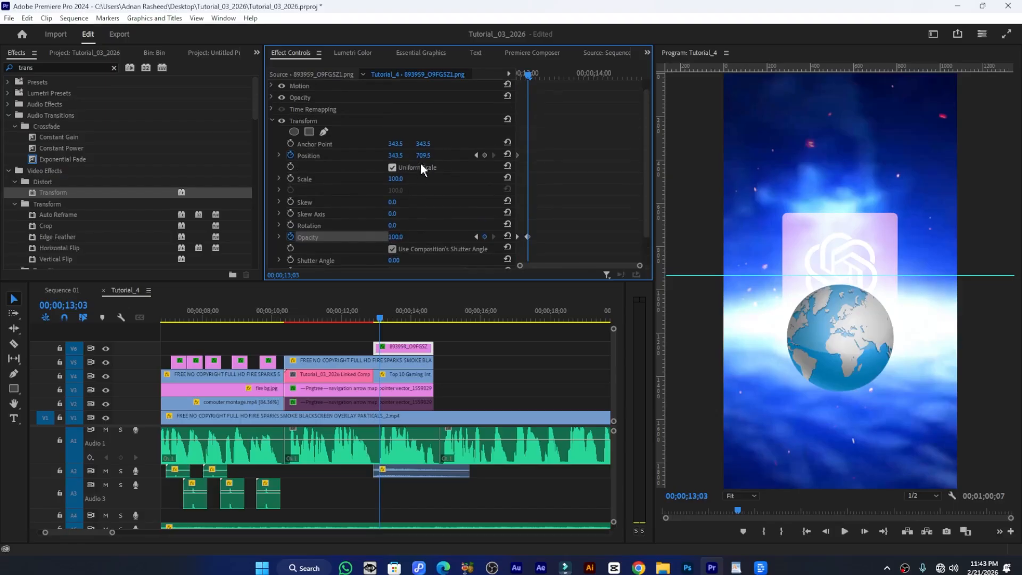
{"action": "left_click", "coordinate": [508, 154]}
Keyframe the V3 ChatGPT logo clip's Transform Position at 00;00;13;03 with a Y value of 1524.9
{"action": "left_click", "coordinate": [386, 391]}
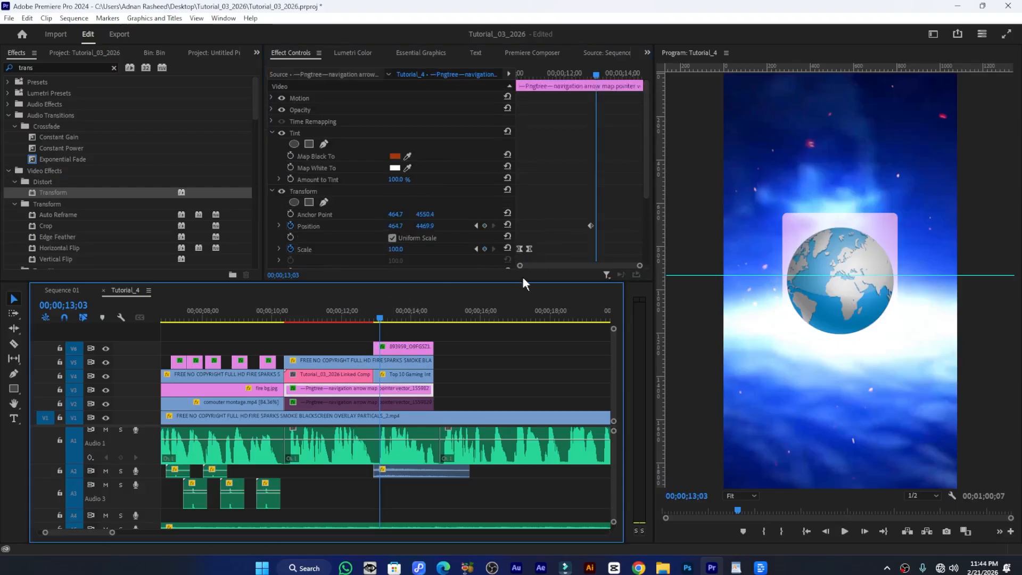
{"action": "scroll", "coordinate": [471, 237], "scroll_direction": "down", "scroll_amount": 3}
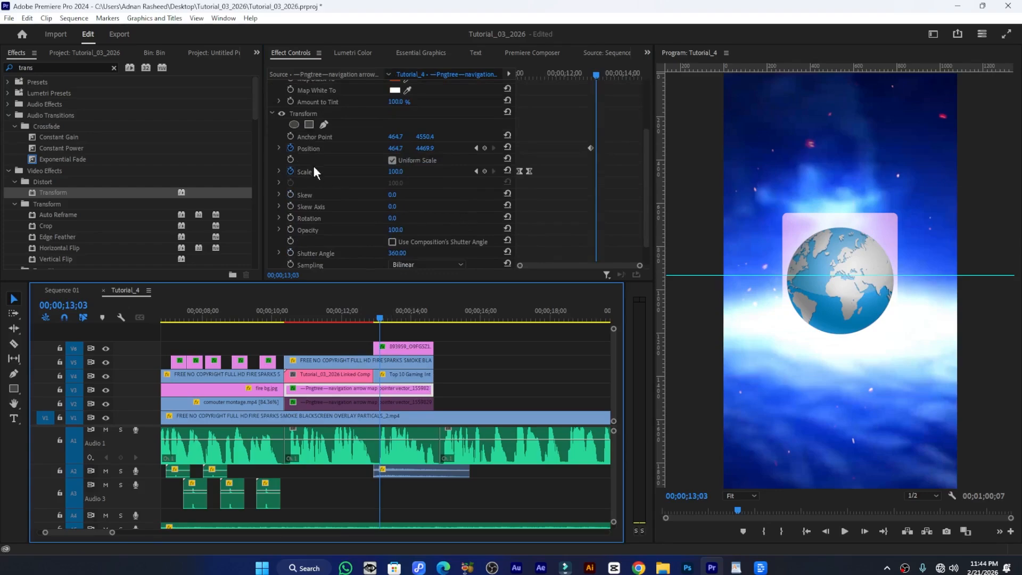
{"action": "left_click", "coordinate": [484, 147]}
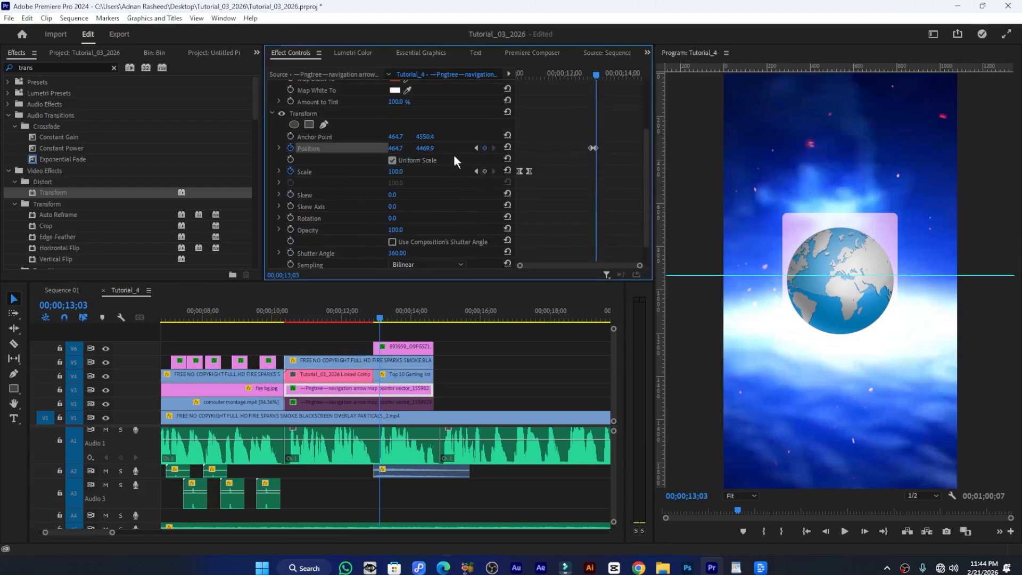
{"action": "left_click_drag", "start_coordinate": [424, 148], "coordinate": [444, 145]}
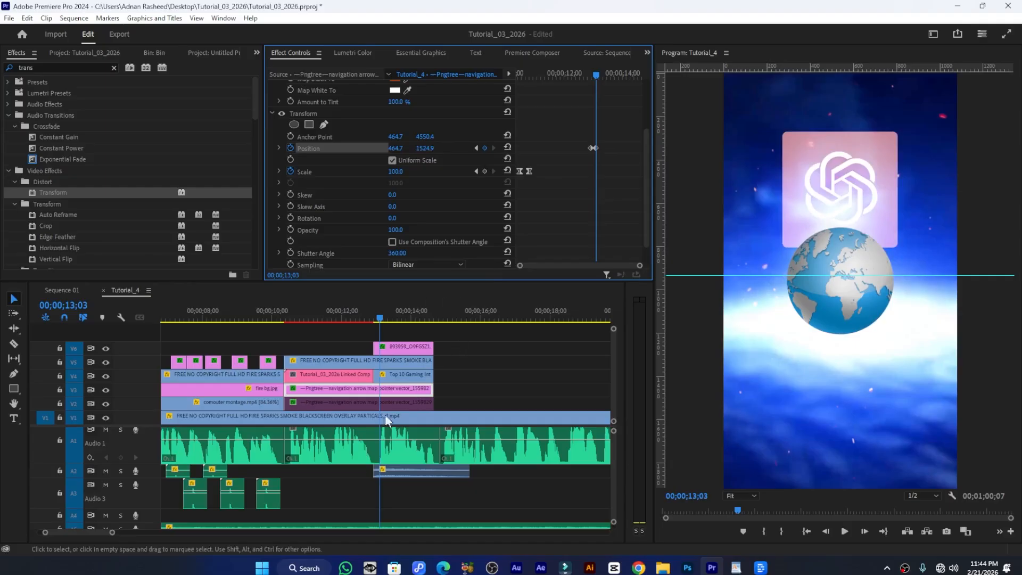
Lower the globe below the logo by setting its Transform Position Y to 471.5 at 00;00;13;03
{"action": "left_click", "coordinate": [404, 347]}
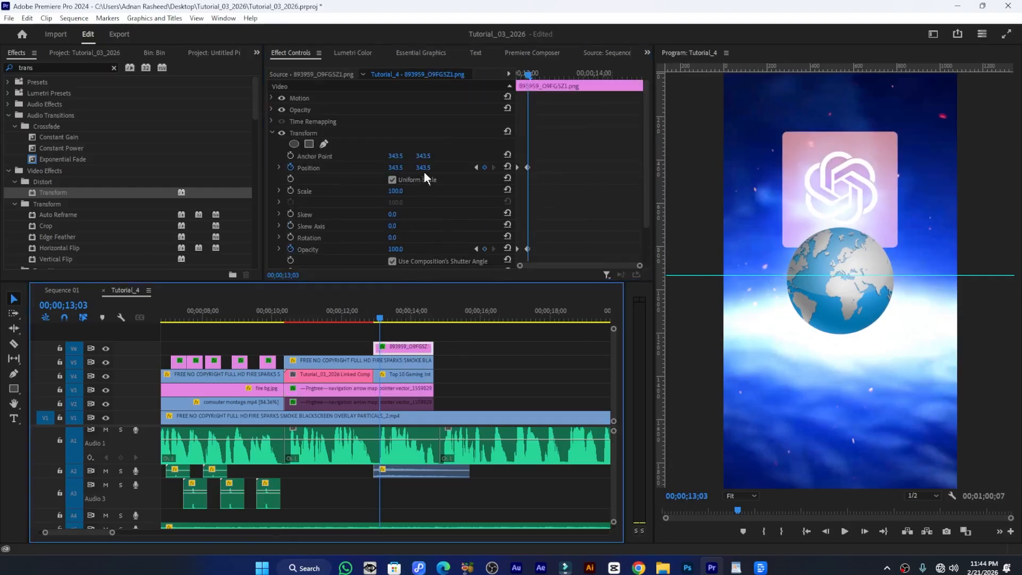
{"action": "left_click_drag", "start_coordinate": [423, 169], "coordinate": [459, 169]}
{"action": "scroll", "coordinate": [426, 171], "scroll_direction": "down", "scroll_amount": 1}
Apply Ease In and Ease Out to all of the globe clip's Transform Position and Opacity keyframes
{"action": "left_click", "coordinate": [413, 351]}
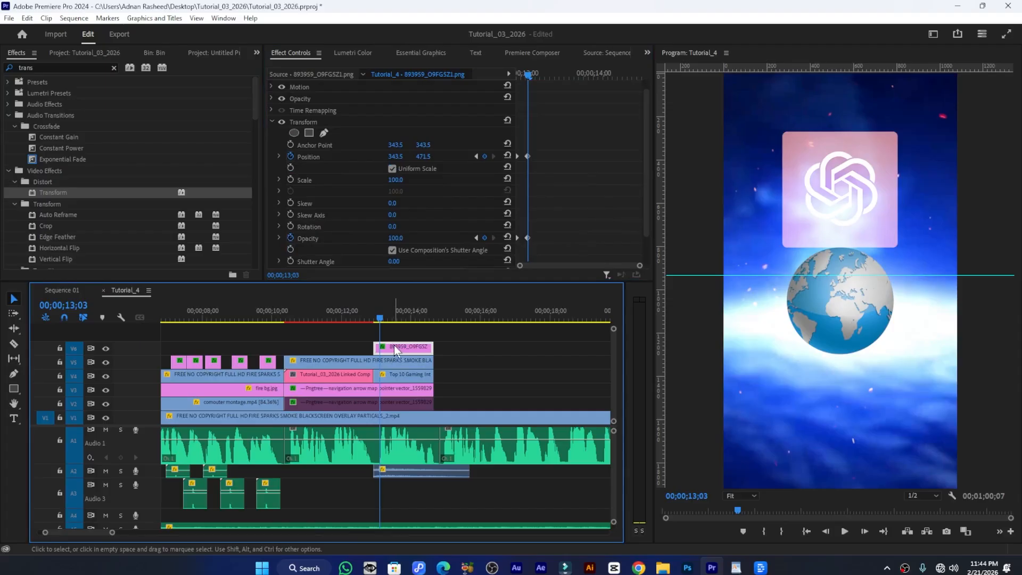
{"action": "left_click_drag", "start_coordinate": [560, 137], "coordinate": [509, 254]}
{"action": "right_click", "coordinate": [526, 237]}
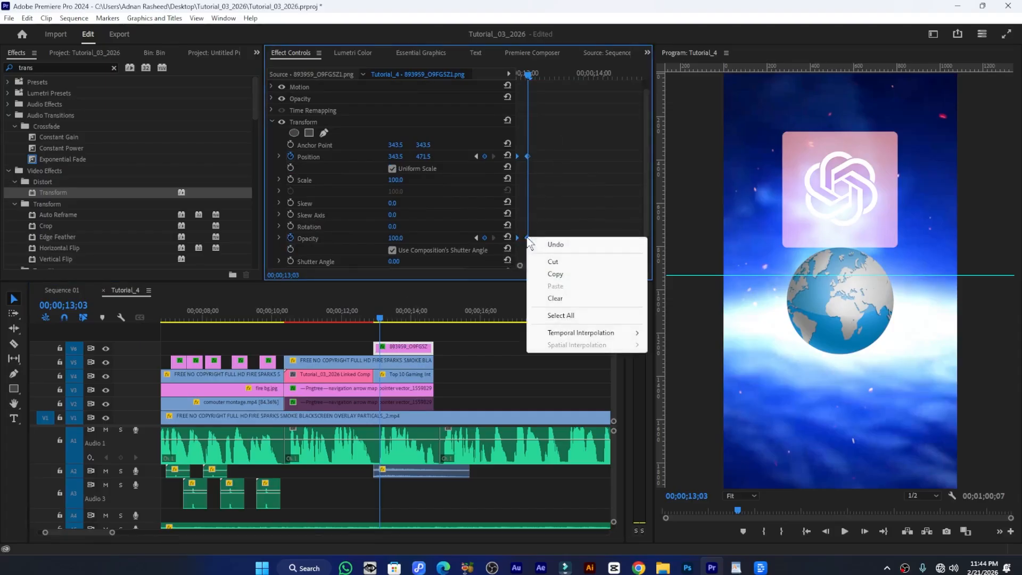
{"action": "mouse_move", "coordinate": [580, 334]}
{"action": "left_click", "coordinate": [680, 411]}
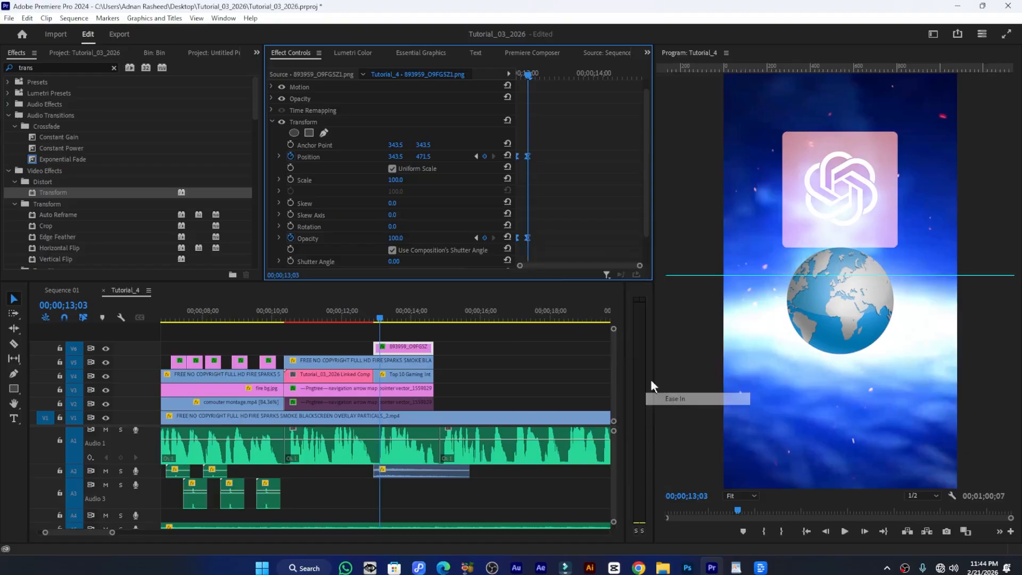
{"action": "right_click", "coordinate": [526, 236]}
{"action": "mouse_move", "coordinate": [623, 334]}
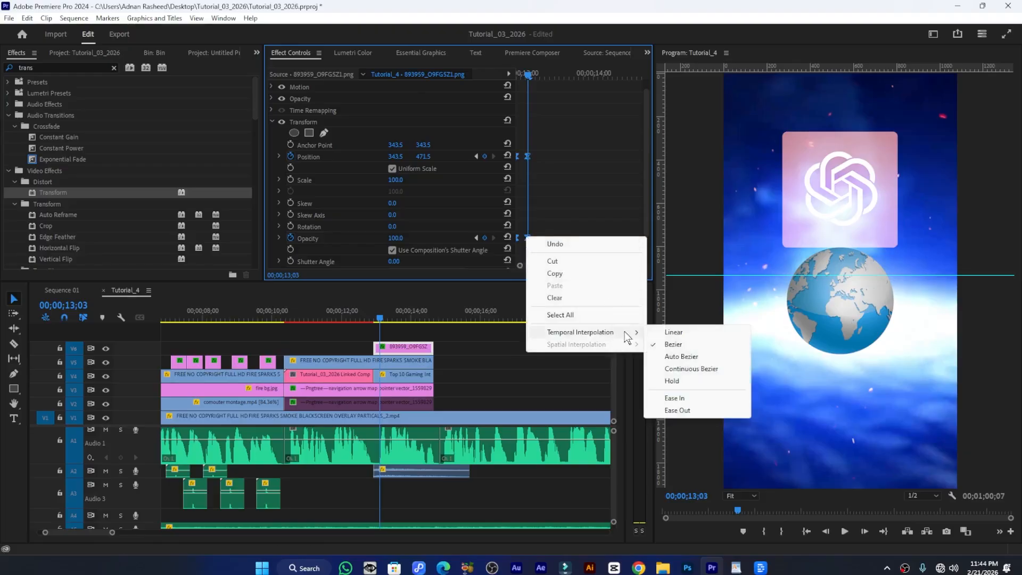
{"action": "left_click", "coordinate": [692, 410]}
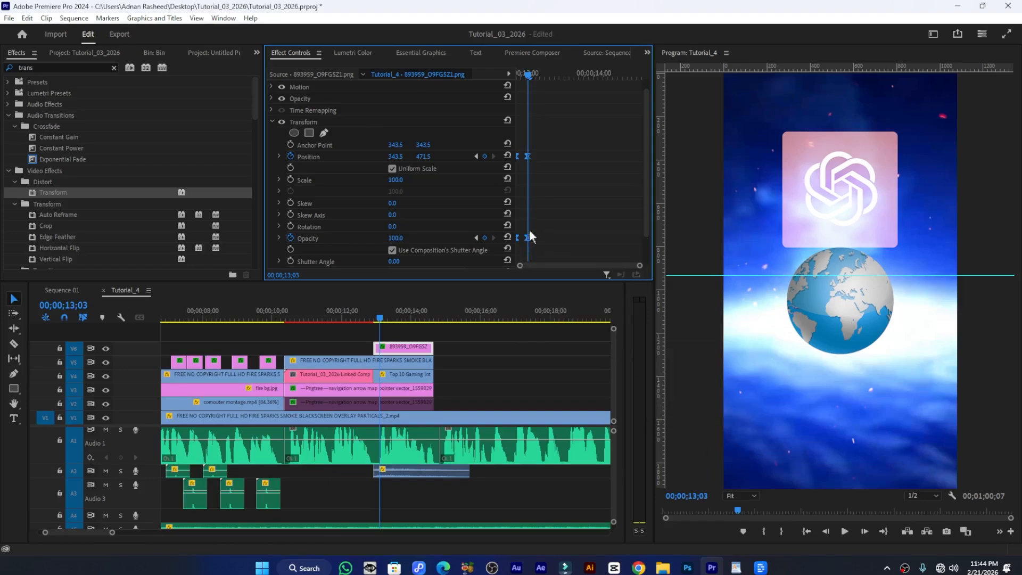
Reshape the globe's Transform Position velocity curve so it peaks just after the first keyframe and slows gradually into the second
{"action": "left_click", "coordinate": [277, 156]}
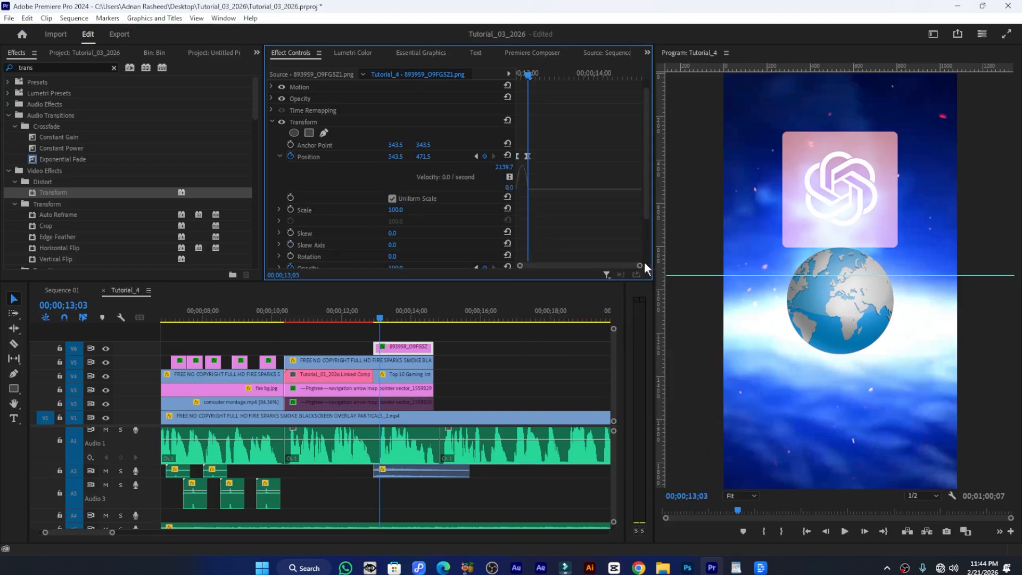
{"action": "left_click_drag", "start_coordinate": [640, 265], "coordinate": [590, 265]}
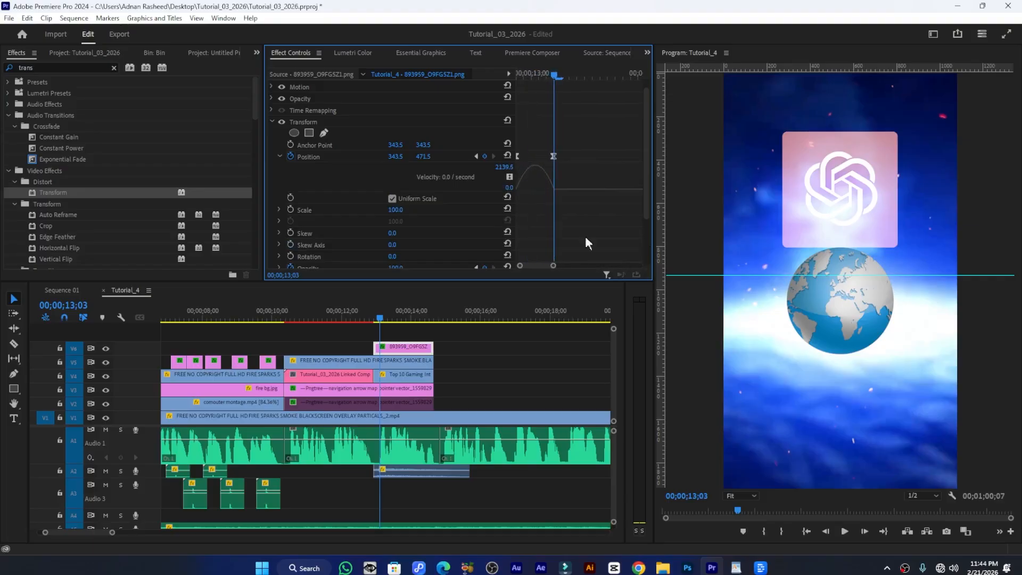
{"action": "left_click_drag", "start_coordinate": [577, 146], "coordinate": [520, 195]}
{"action": "scroll", "coordinate": [560, 186], "scroll_direction": "down", "scroll_amount": 3}
{"action": "left_click_drag", "start_coordinate": [581, 185], "coordinate": [504, 220]}
Stretch the second keyframe's ease on the globe's Transform Opacity velocity curve back toward the first keyframe
{"action": "left_click", "coordinate": [279, 204]}
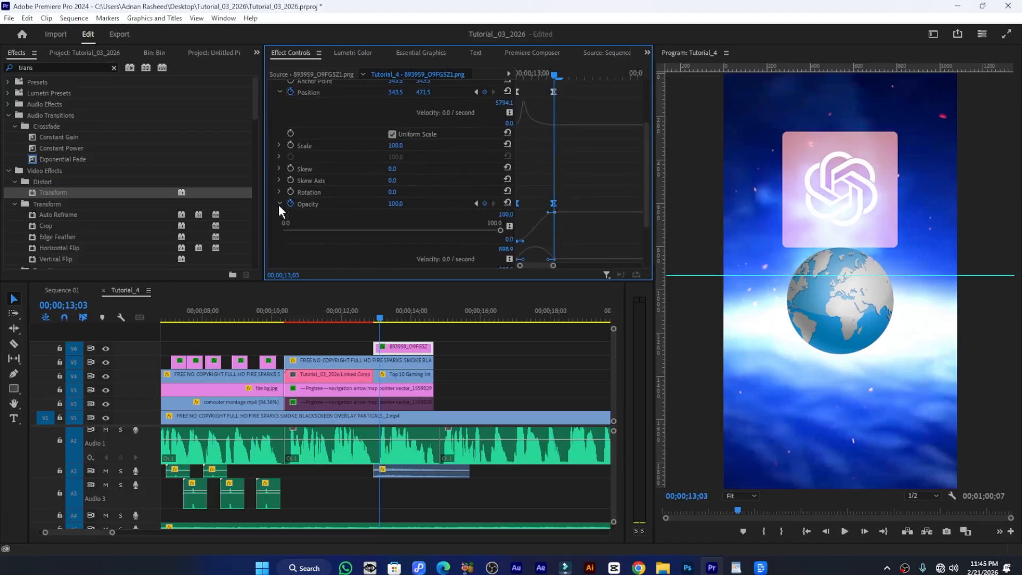
{"action": "scroll", "coordinate": [387, 235], "scroll_direction": "down", "scroll_amount": 2}
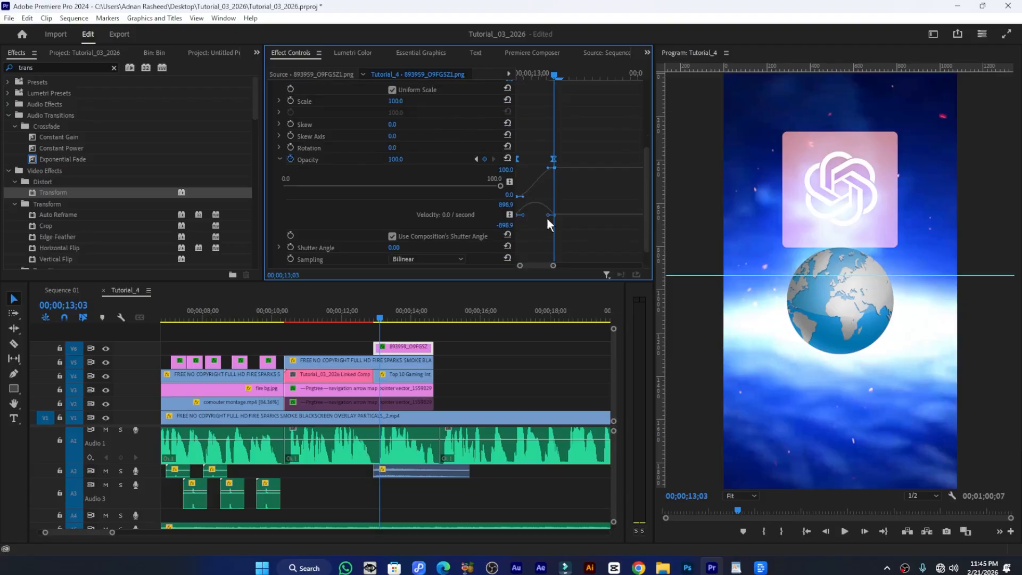
{"action": "left_click_drag", "start_coordinate": [548, 215], "coordinate": [512, 217]}
Apply Ease In and Ease Out to both Transform Position keyframes of the V3 ChatGPT logo clip
{"action": "left_click", "coordinate": [400, 389]}
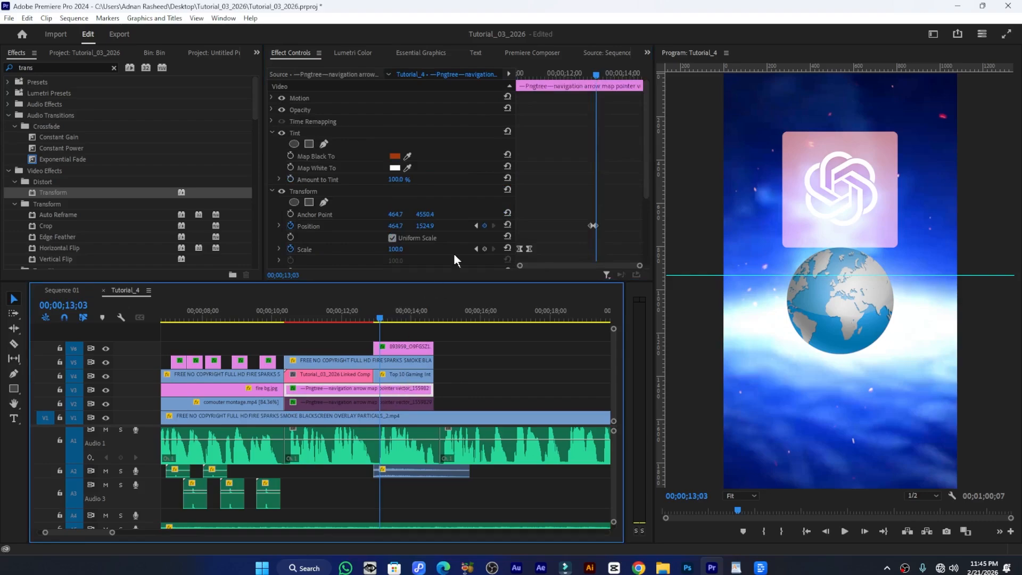
{"action": "scroll", "coordinate": [481, 203], "scroll_direction": "down", "scroll_amount": 4}
{"action": "scroll", "coordinate": [557, 151], "scroll_direction": "up", "scroll_amount": 1}
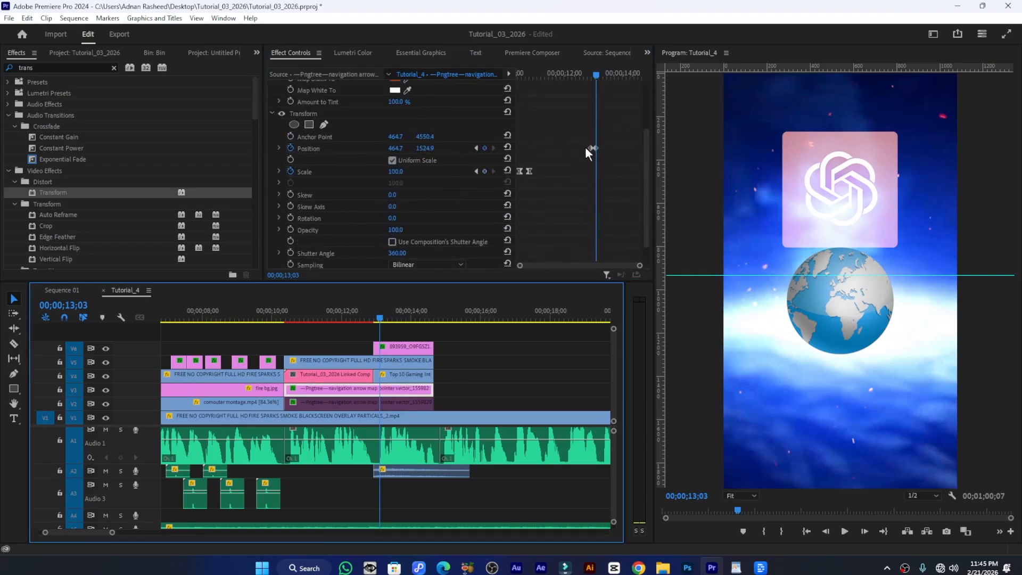
{"action": "left_click_drag", "start_coordinate": [563, 134], "coordinate": [610, 168]}
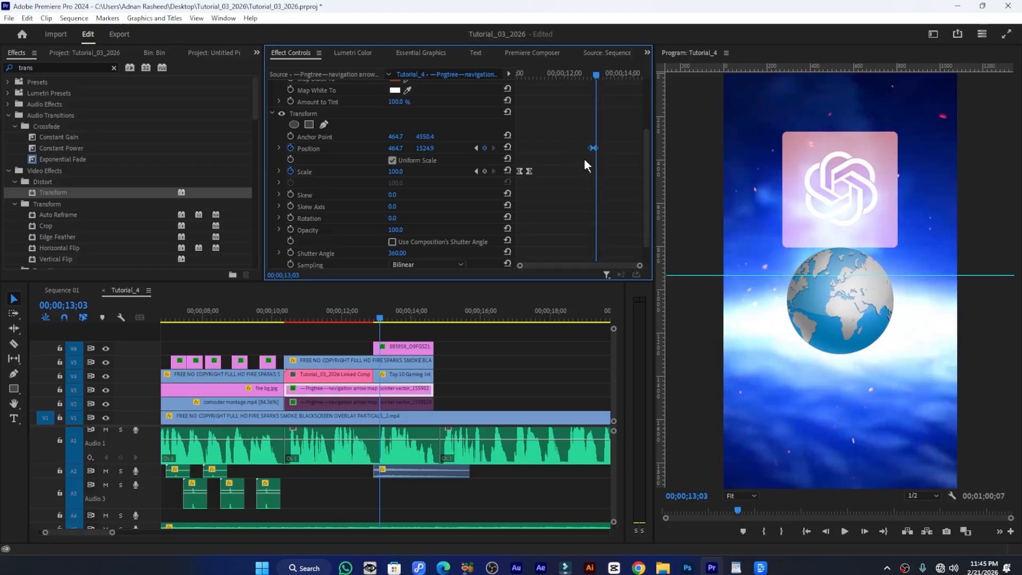
{"action": "left_click_drag", "start_coordinate": [606, 156], "coordinate": [626, 170]}
{"action": "left_click", "coordinate": [279, 148]}
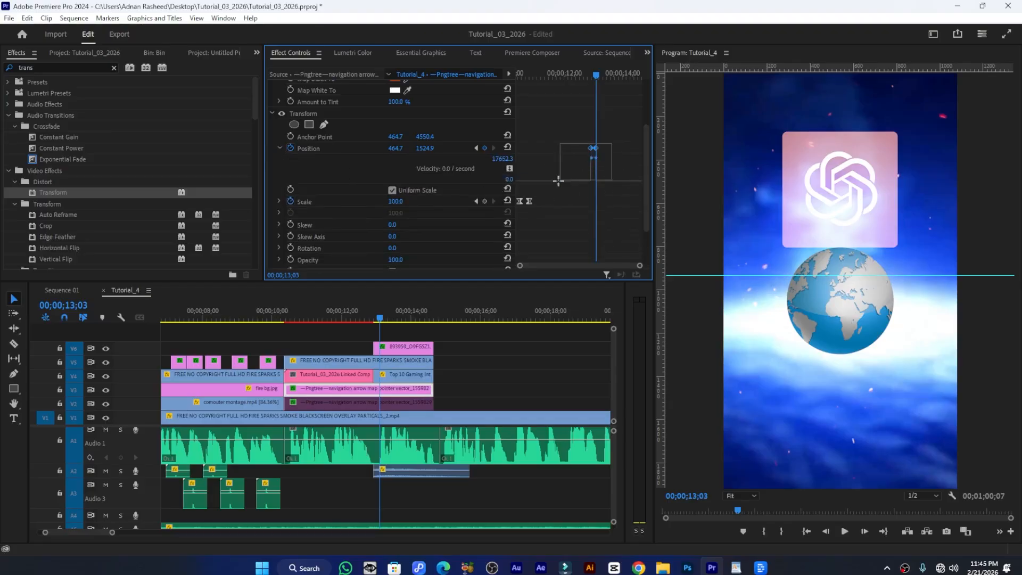
{"action": "right_click", "coordinate": [594, 147]}
{"action": "mouse_move", "coordinate": [650, 243]}
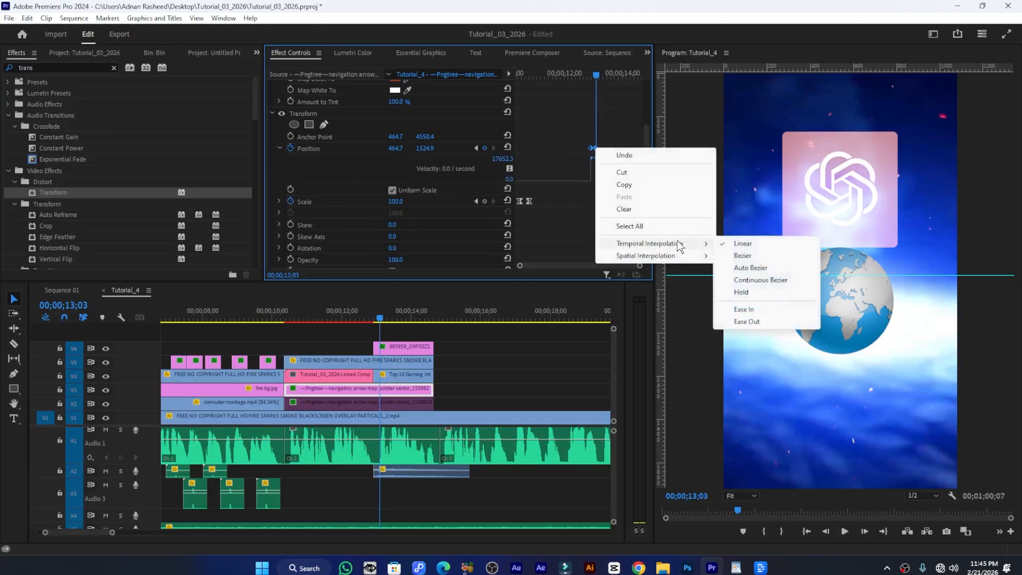
{"action": "left_click", "coordinate": [777, 319]}
{"action": "right_click", "coordinate": [595, 148]}
{"action": "mouse_move", "coordinate": [649, 243]}
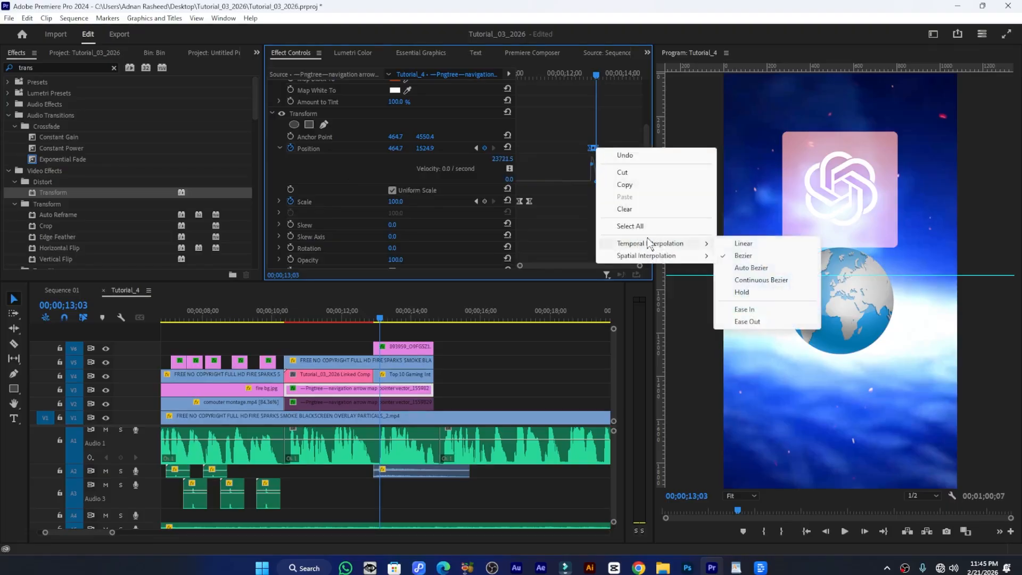
{"action": "left_click", "coordinate": [759, 322]}
Reshape the logo clip's Transform Position velocity curve to peak early and decelerate into the 00;00;13;03 keyframe
{"action": "left_click_drag", "start_coordinate": [638, 266], "coordinate": [611, 266]}
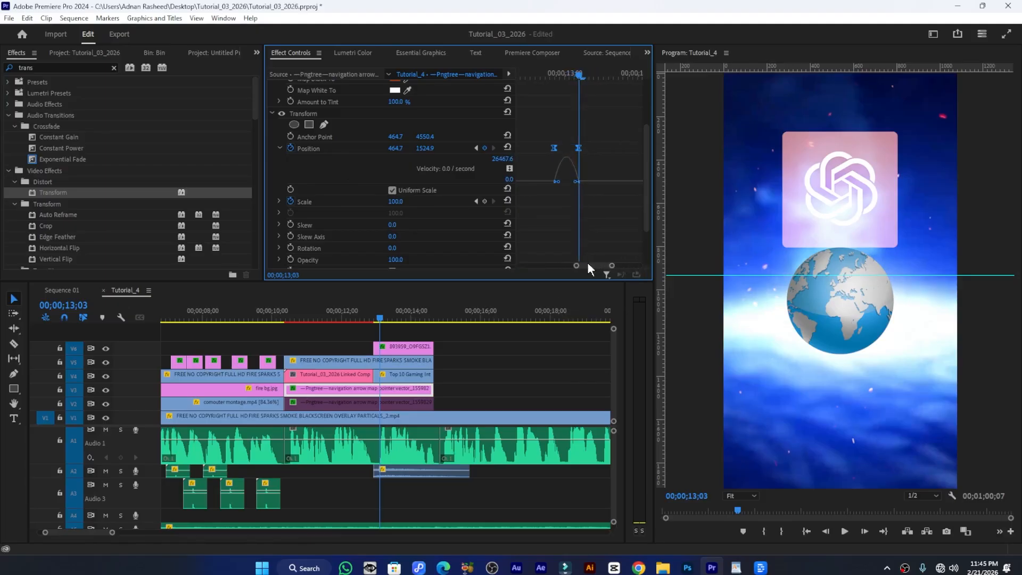
{"action": "left_click_drag", "start_coordinate": [574, 184], "coordinate": [552, 185]}
{"action": "scroll", "coordinate": [605, 259], "scroll_direction": "down", "scroll_amount": 2}
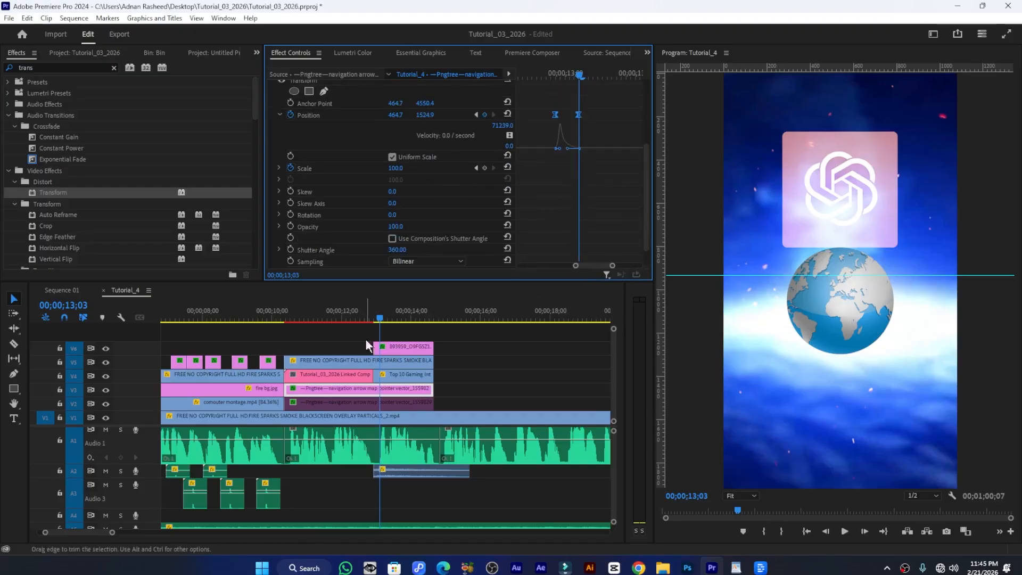
Park the Tutorial_4 playhead at the 00;00;10;10 cut and review the transition into the ChatGPT scene in Sequence 01
{"action": "left_click_drag", "start_coordinate": [378, 316], "coordinate": [358, 314]}
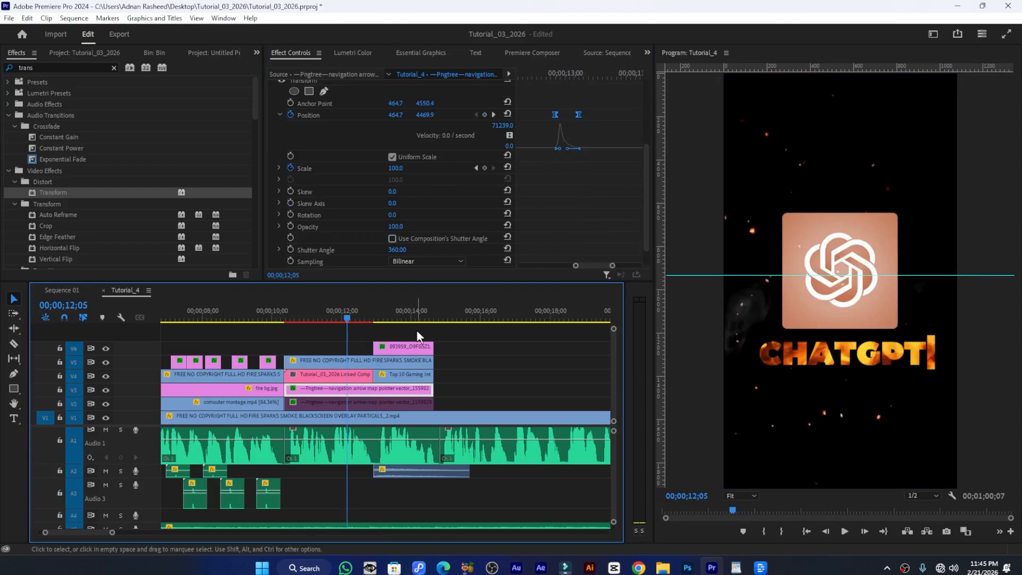
{"action": "left_click", "coordinate": [283, 318]}
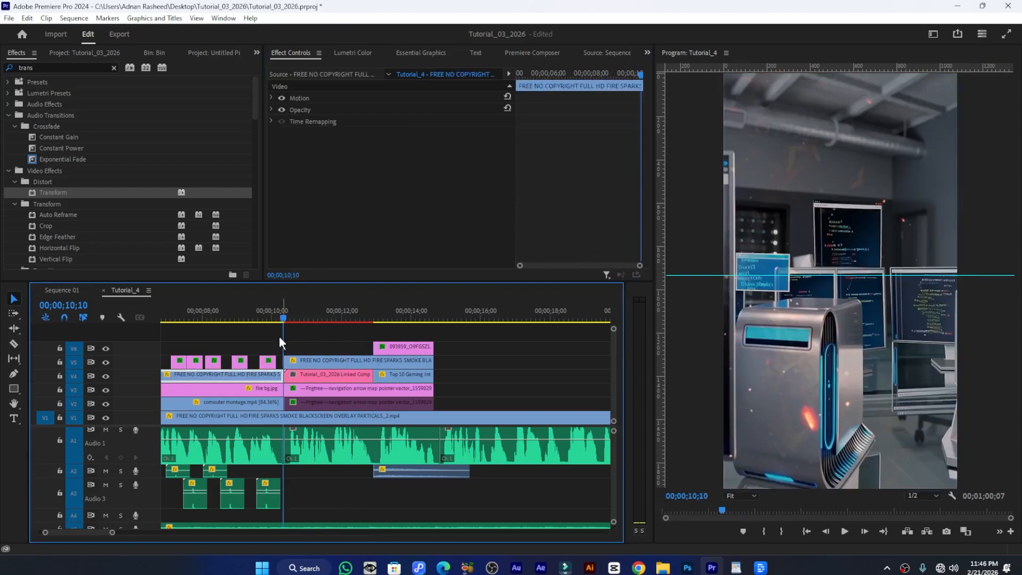
{"action": "left_click", "coordinate": [62, 290]}
{"action": "left_click_drag", "start_coordinate": [353, 319], "coordinate": [175, 320]}
{"action": "scroll", "coordinate": [222, 339], "scroll_direction": "up", "scroll_amount": 3}
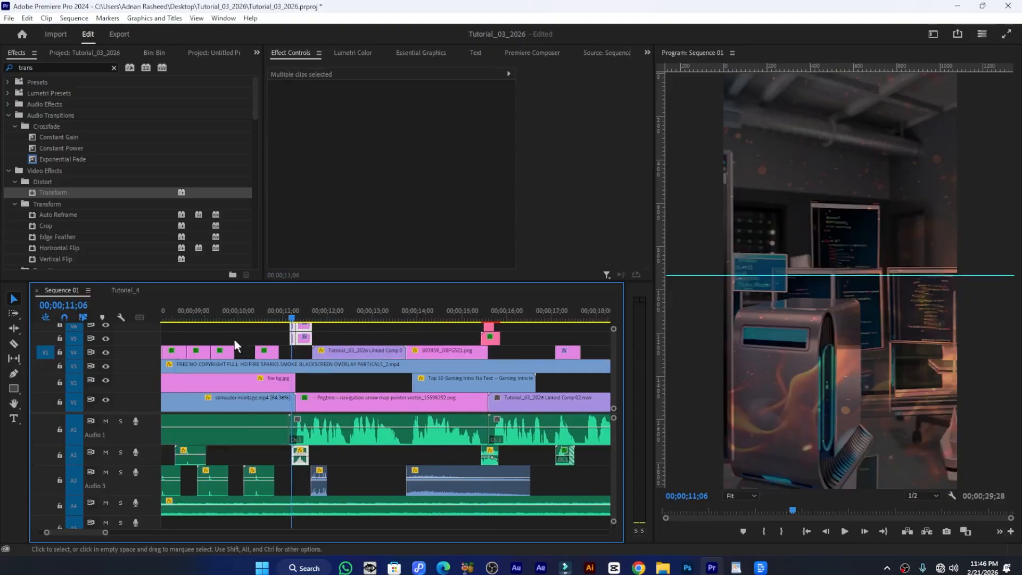
{"action": "left_click_drag", "start_coordinate": [289, 315], "coordinate": [285, 315]}
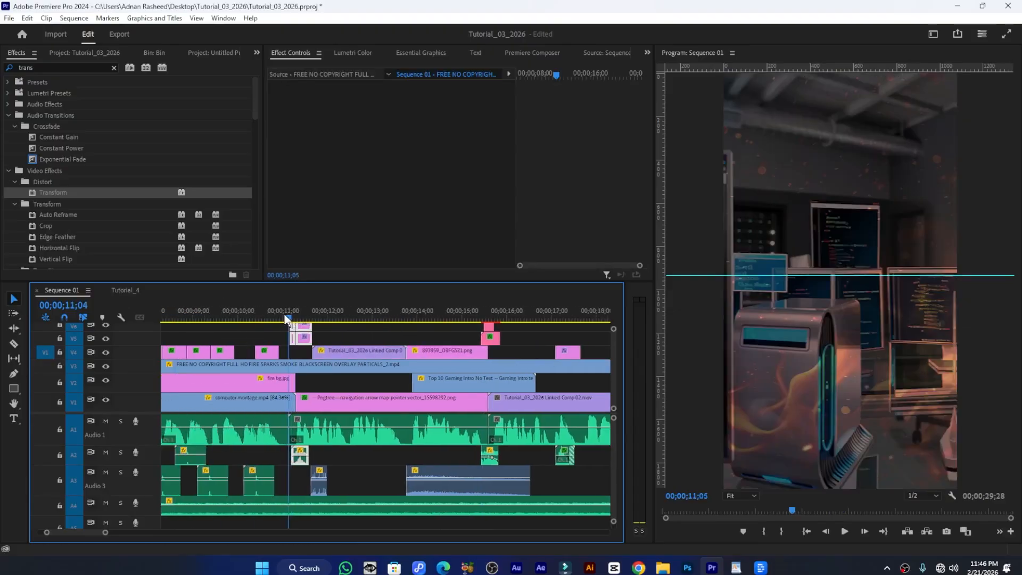
{"action": "key", "text": "space"}
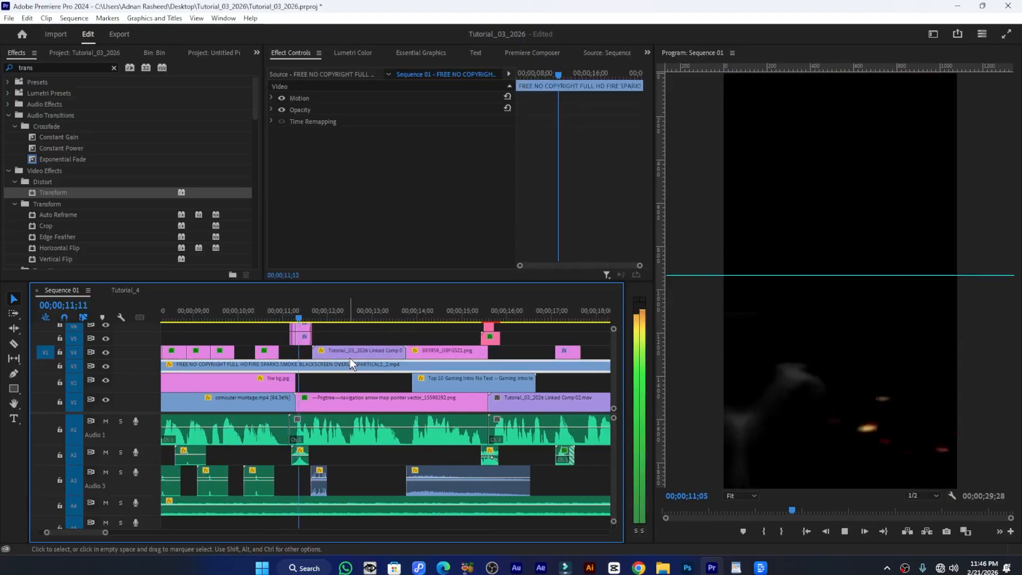
{"action": "left_click", "coordinate": [285, 317]}
{"action": "key", "text": "space"}
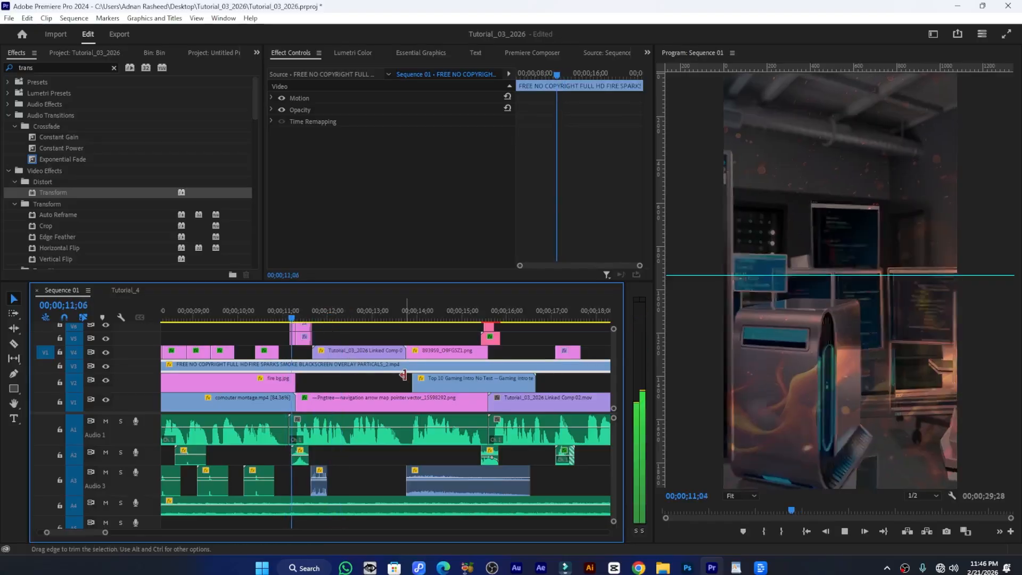
{"action": "left_click", "coordinate": [331, 317]}
{"action": "left_click_drag", "start_coordinate": [331, 318], "coordinate": [294, 318]}
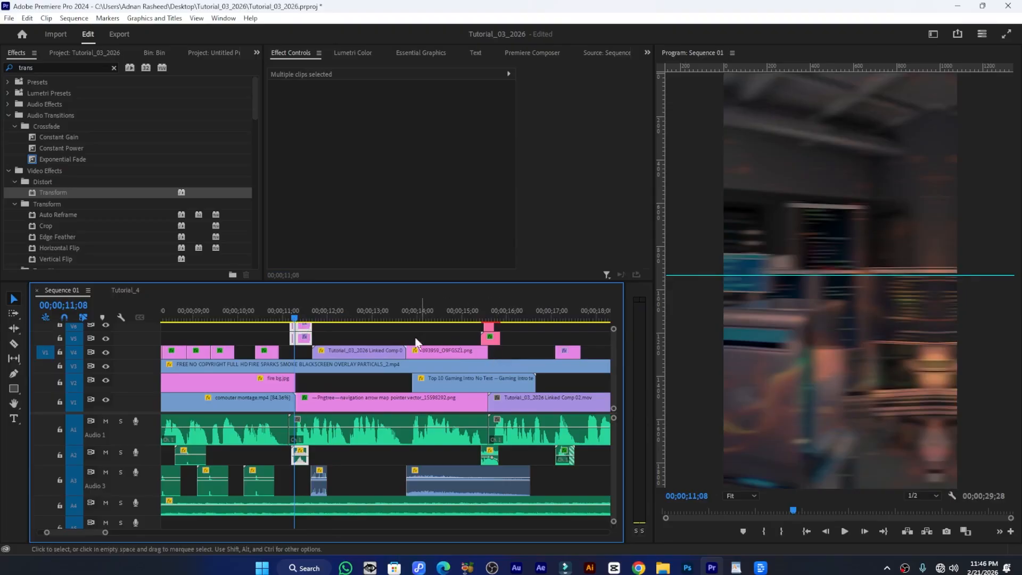
Add the Premiere Composer Pan Left transition with sound at the 00;00;10;10 cut in Tutorial_4
{"action": "left_click", "coordinate": [124, 290]}
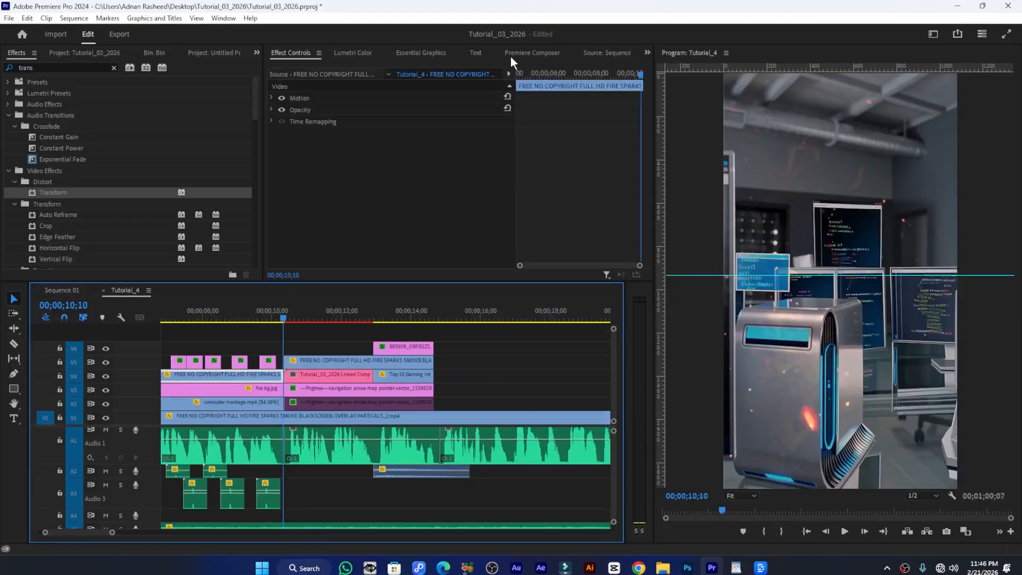
{"action": "left_click", "coordinate": [524, 54]}
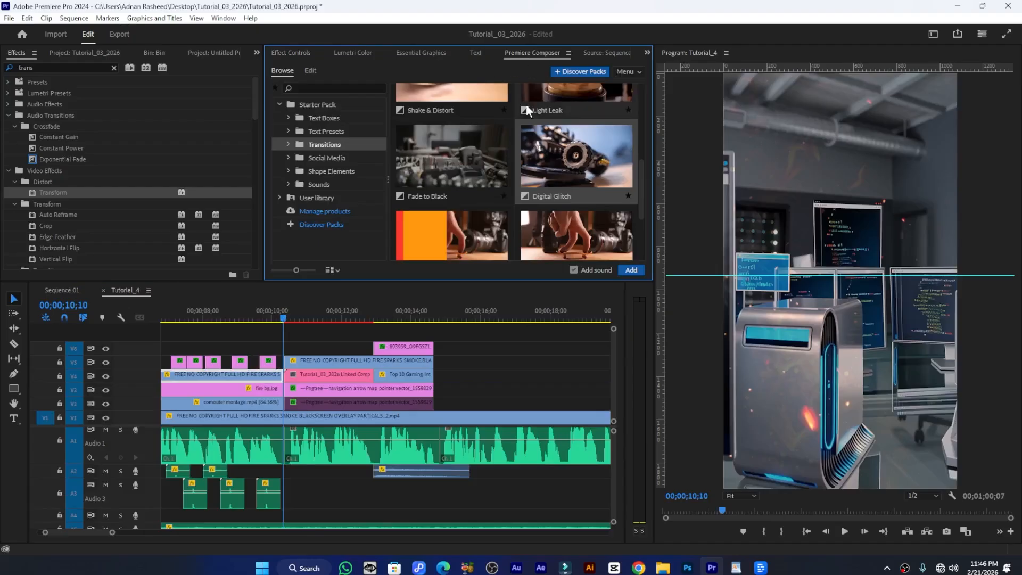
{"action": "scroll", "coordinate": [466, 144], "scroll_direction": "up", "scroll_amount": 5}
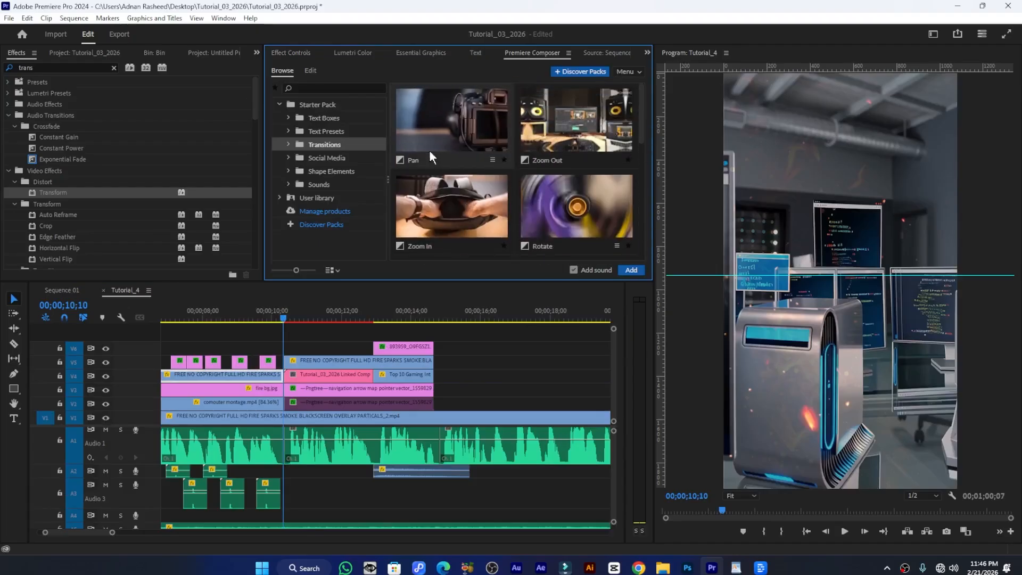
{"action": "left_click", "coordinate": [491, 160]}
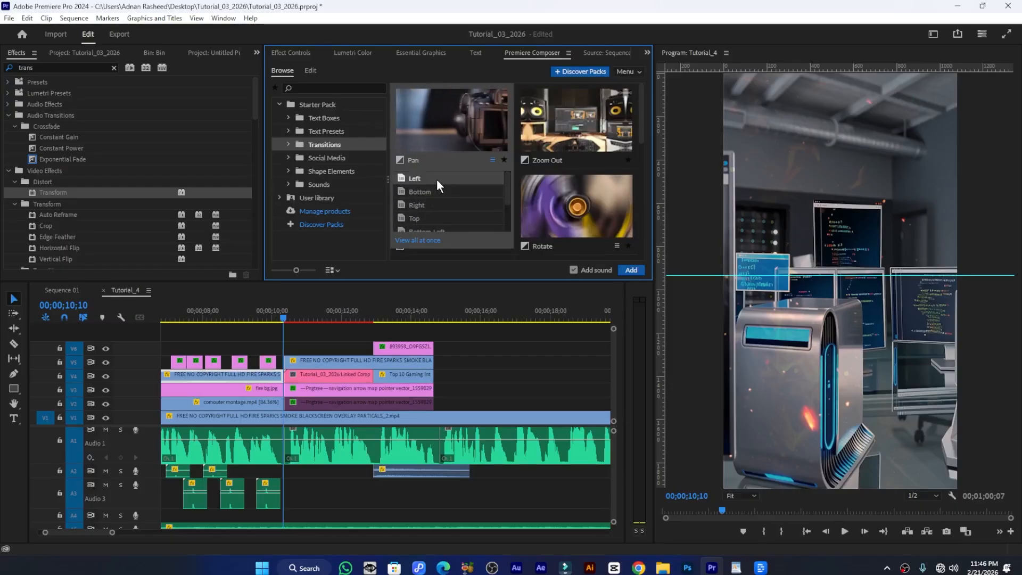
{"action": "left_click", "coordinate": [440, 120]}
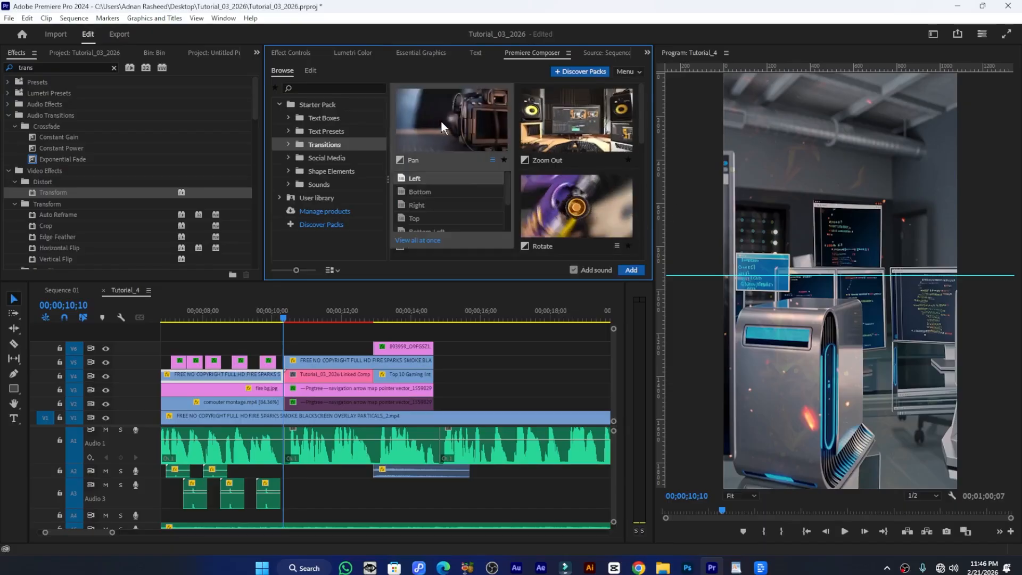
{"action": "left_click", "coordinate": [637, 270]}
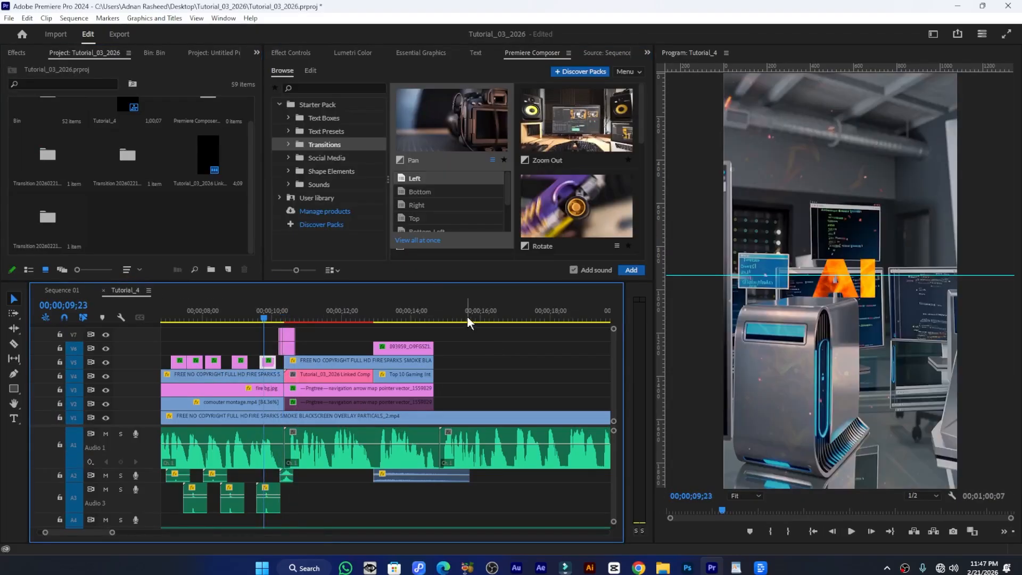
Copy the short A3 sound effect following the transition in Sequence 01 to A2 after Tutorial_4's transition sound, and preview the result
{"action": "left_click", "coordinate": [66, 292]}
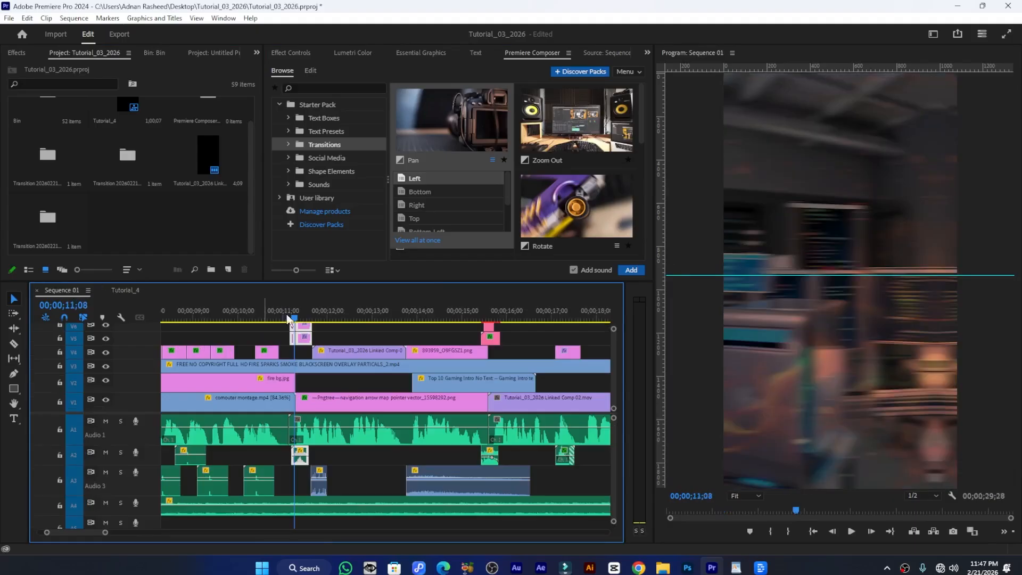
{"action": "scroll", "coordinate": [320, 459], "scroll_direction": "up", "scroll_amount": 3}
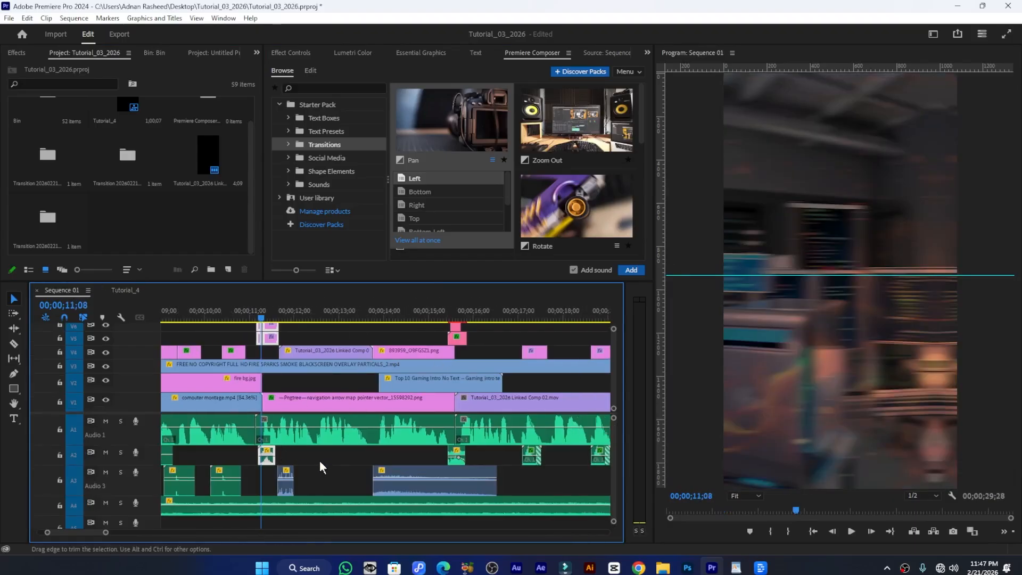
{"action": "left_click", "coordinate": [291, 482]}
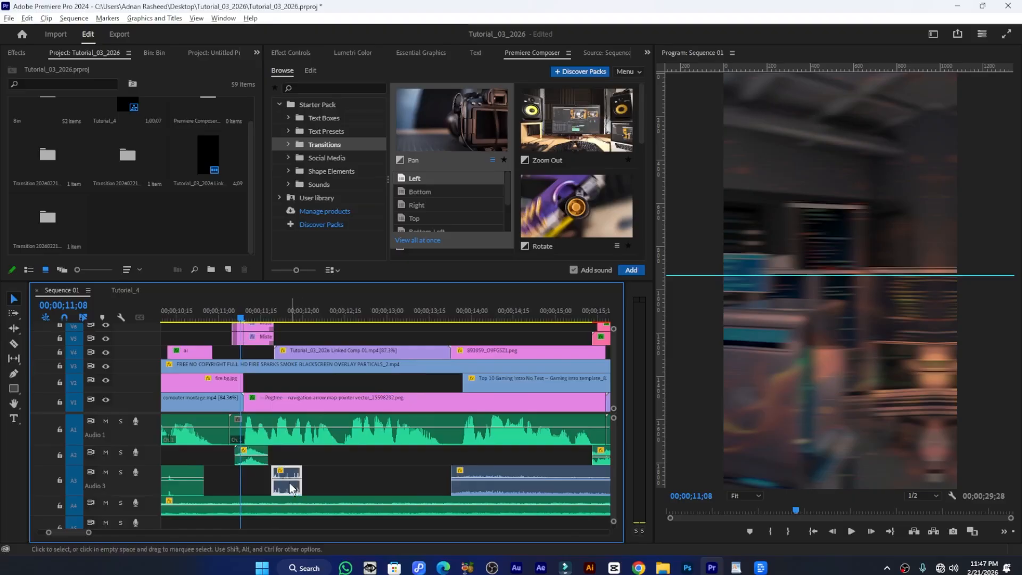
{"action": "left_click", "coordinate": [131, 296]}
{"action": "left_click_drag", "start_coordinate": [311, 483], "coordinate": [310, 482]}
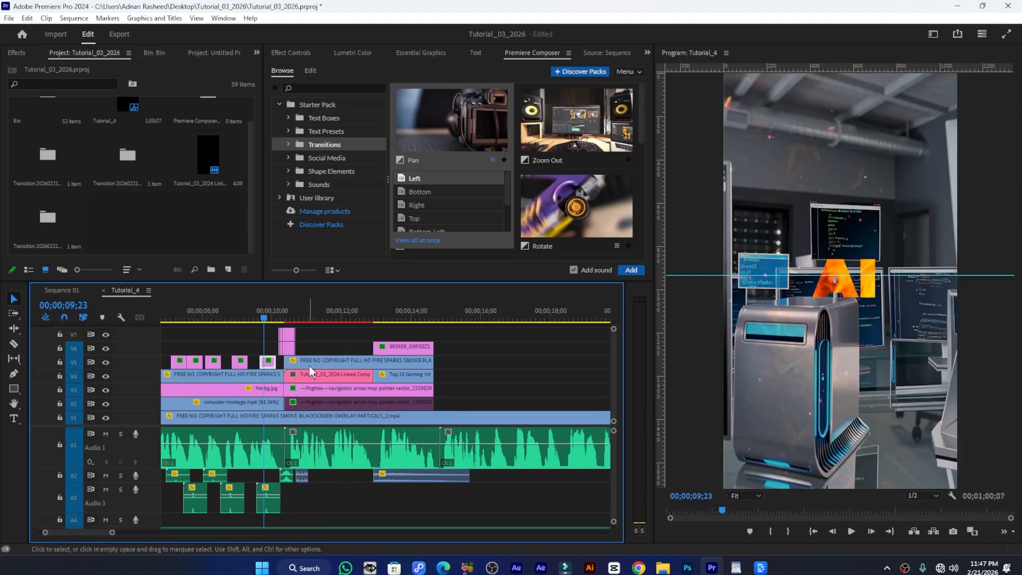
{"action": "left_click_drag", "start_coordinate": [291, 312], "coordinate": [278, 311]}
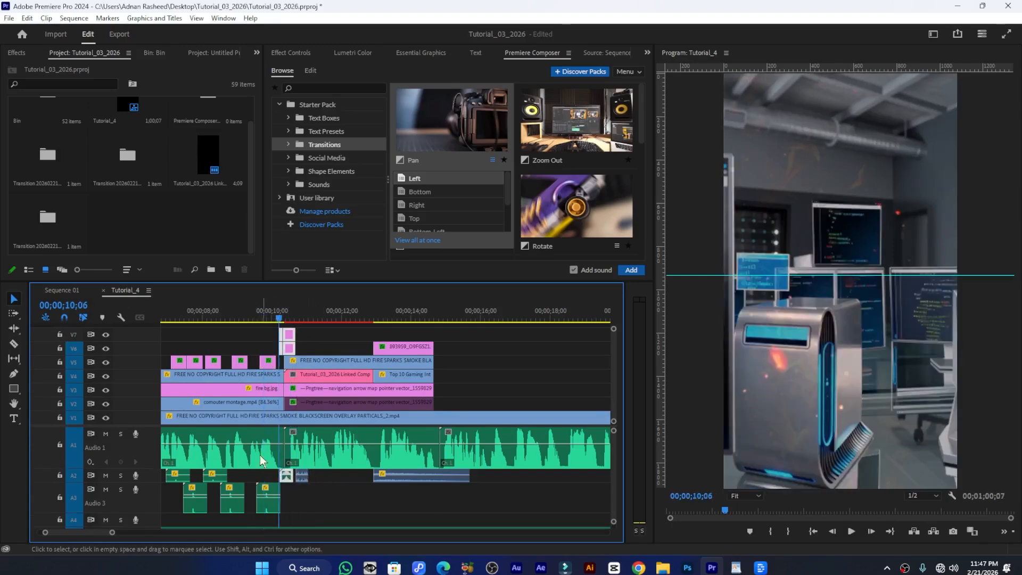
{"action": "key", "text": "space"}
{"action": "key", "text": "space"}
Trim the start of the V4 ChatGPT title comp to the end of the pan transition, keeping its end in place, and preview it
{"action": "key", "text": "equal"}
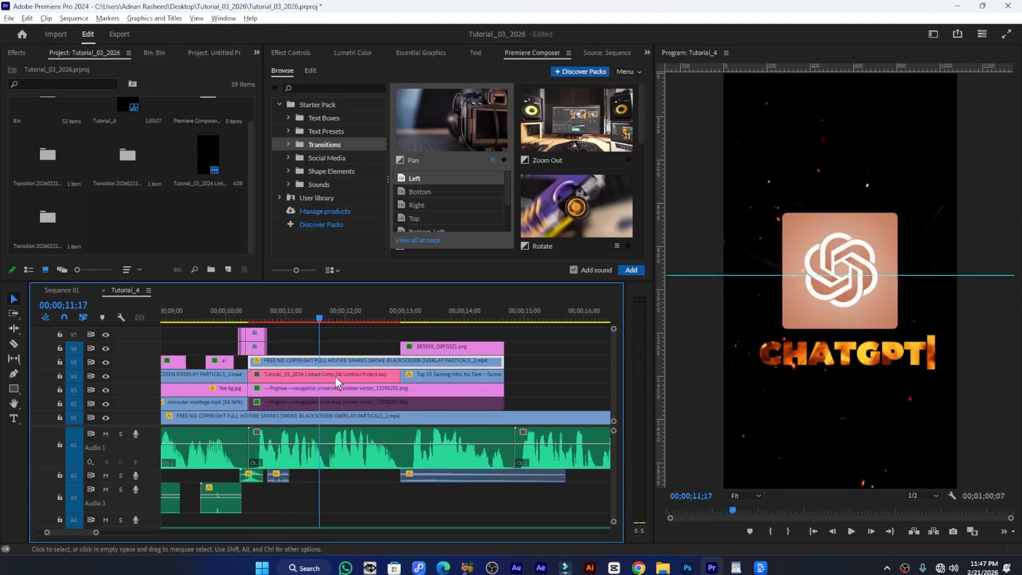
{"action": "key", "text": "equal"}
{"action": "mouse_move", "coordinate": [420, 377]}
{"action": "left_mouse_down"}
{"action": "mouse_move", "coordinate": [394, 378]}
{"action": "mouse_move", "coordinate": [403, 379]}
{"action": "left_mouse_up"}
{"action": "key", "text": "equal"}
{"action": "key", "text": "equal"}
{"action": "scroll", "coordinate": [247, 416], "scroll_direction": "down", "scroll_amount": 3}
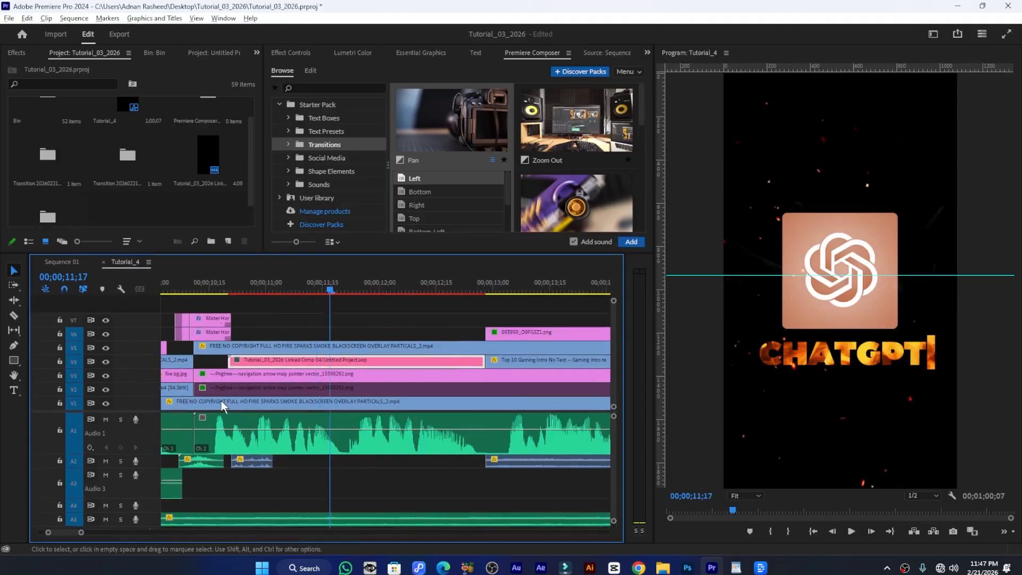
{"action": "scroll", "coordinate": [222, 401], "scroll_direction": "up", "scroll_amount": 2}
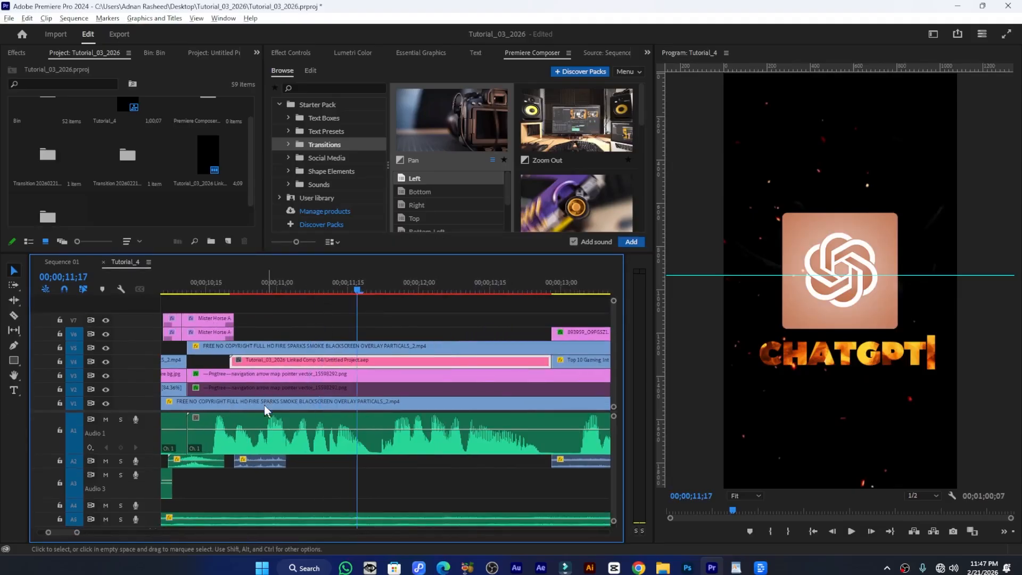
{"action": "left_click_drag", "start_coordinate": [234, 290], "coordinate": [185, 287]}
{"action": "key", "text": "space"}
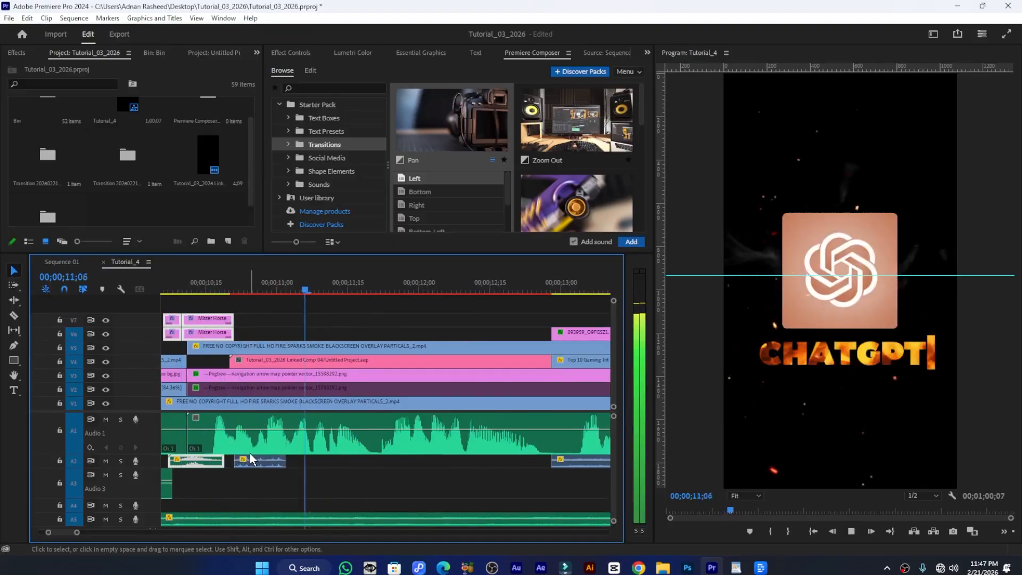
{"action": "key", "text": "space"}
Split the V3 ChatGPT logo clip where the V6 globe begins, and trim its first part to start with the V4 title comp
{"action": "scroll", "coordinate": [312, 413], "scroll_direction": "down", "scroll_amount": 4}
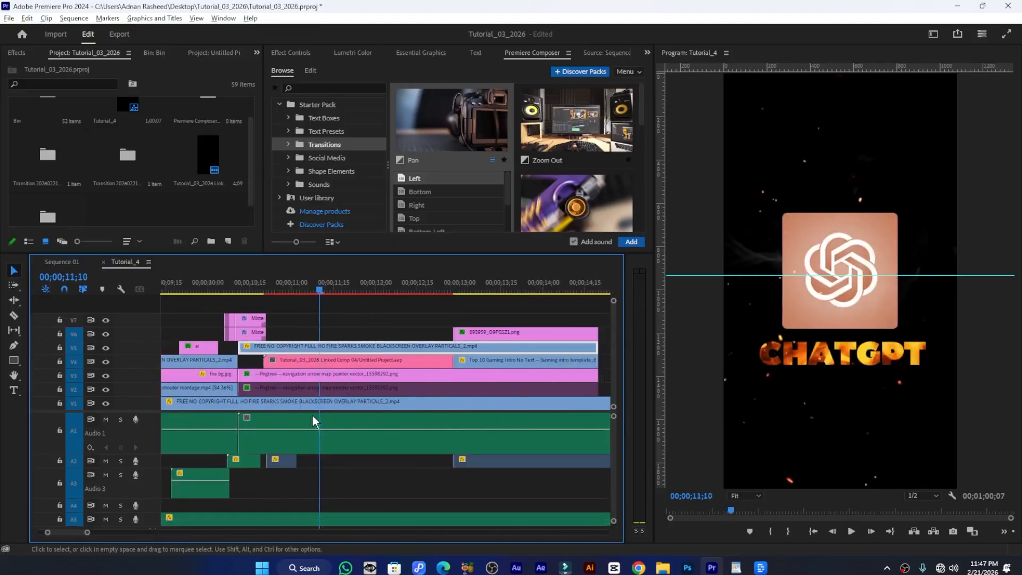
{"action": "left_click", "coordinate": [425, 374]}
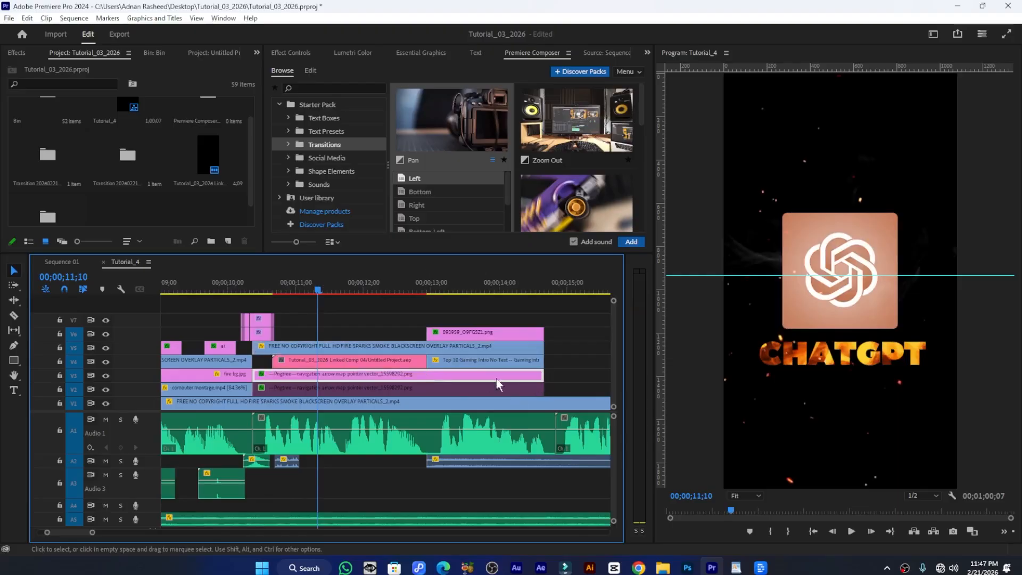
{"action": "scroll", "coordinate": [349, 369], "scroll_direction": "up", "scroll_amount": 3}
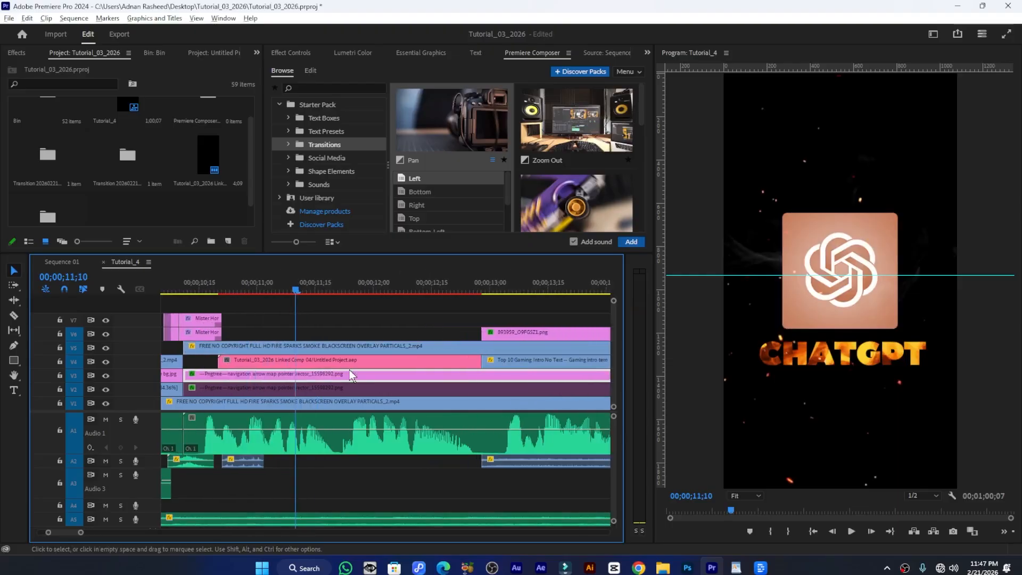
{"action": "key", "text": "c"}
{"action": "left_click", "coordinate": [481, 375]}
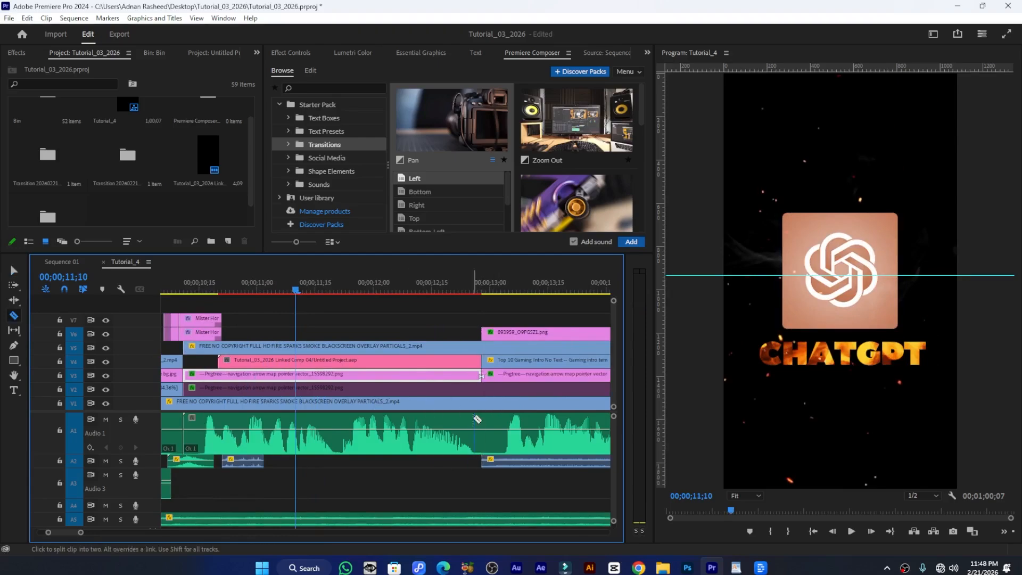
{"action": "key", "text": "v"}
{"action": "mouse_move", "coordinate": [477, 377]}
{"action": "left_mouse_down"}
{"action": "mouse_move", "coordinate": [410, 376]}
{"action": "mouse_move", "coordinate": [466, 377]}
{"action": "left_mouse_up"}
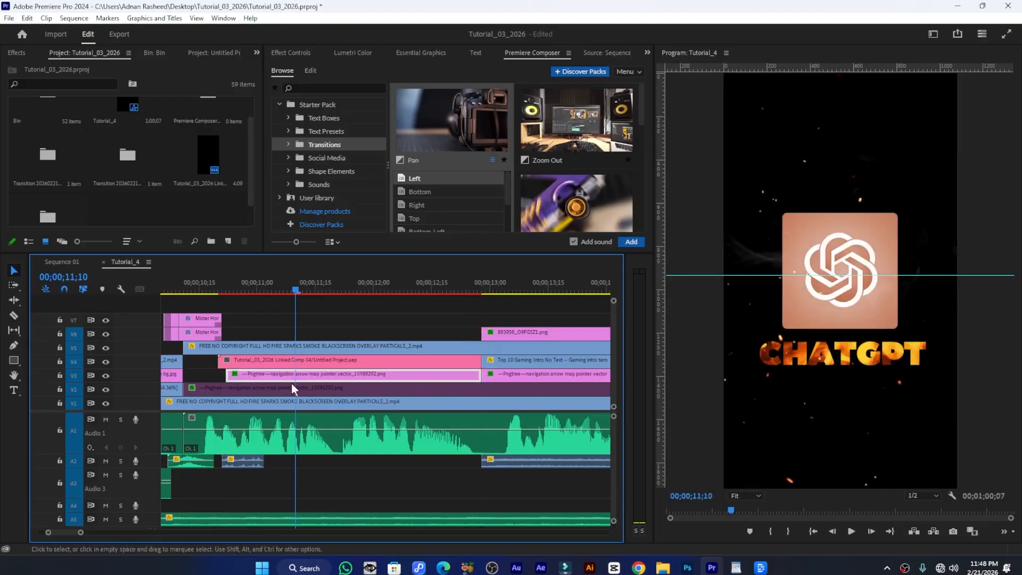
{"action": "left_click", "coordinate": [234, 375]}
{"action": "left_click_drag", "start_coordinate": [472, 376], "coordinate": [480, 376]}
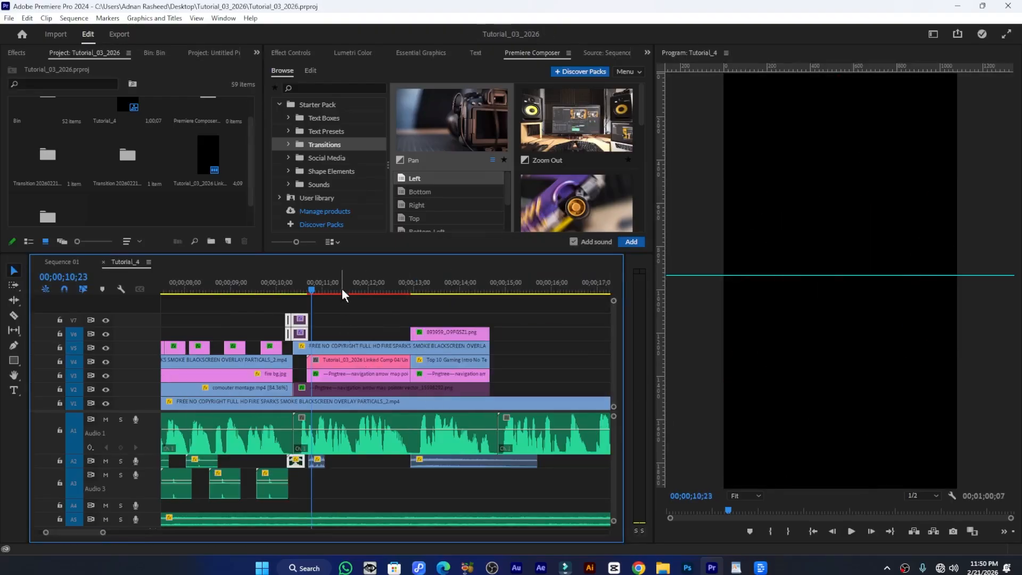
Switch to After Effects and add the Chatgpt title composition to the render queue
{"action": "left_click", "coordinate": [345, 287]}
{"action": "left_click", "coordinate": [367, 359]}
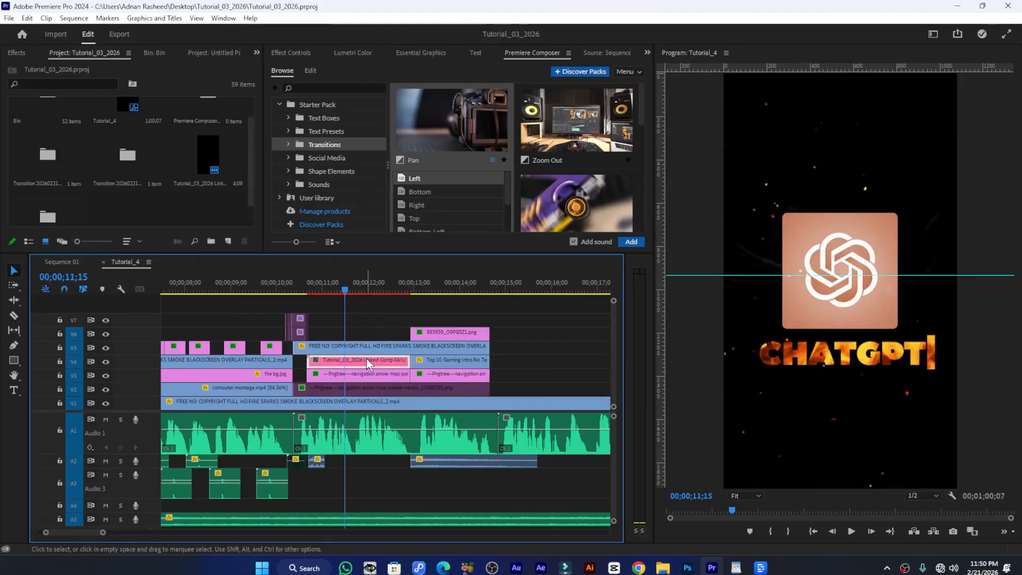
{"action": "left_click_drag", "start_coordinate": [349, 289], "coordinate": [351, 290]}
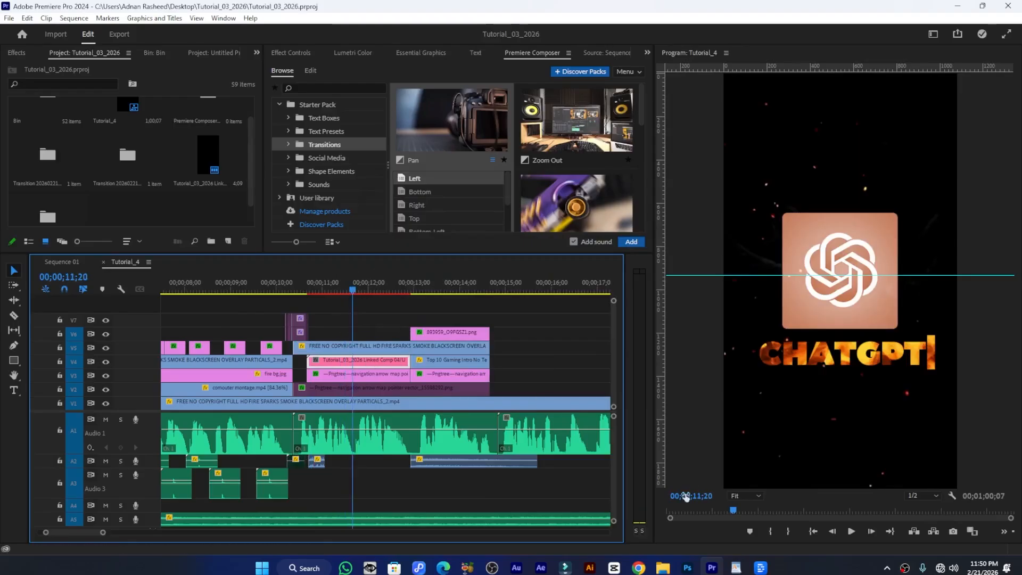
{"action": "left_click", "coordinate": [541, 568]}
{"action": "left_click_drag", "start_coordinate": [440, 361], "coordinate": [399, 363]}
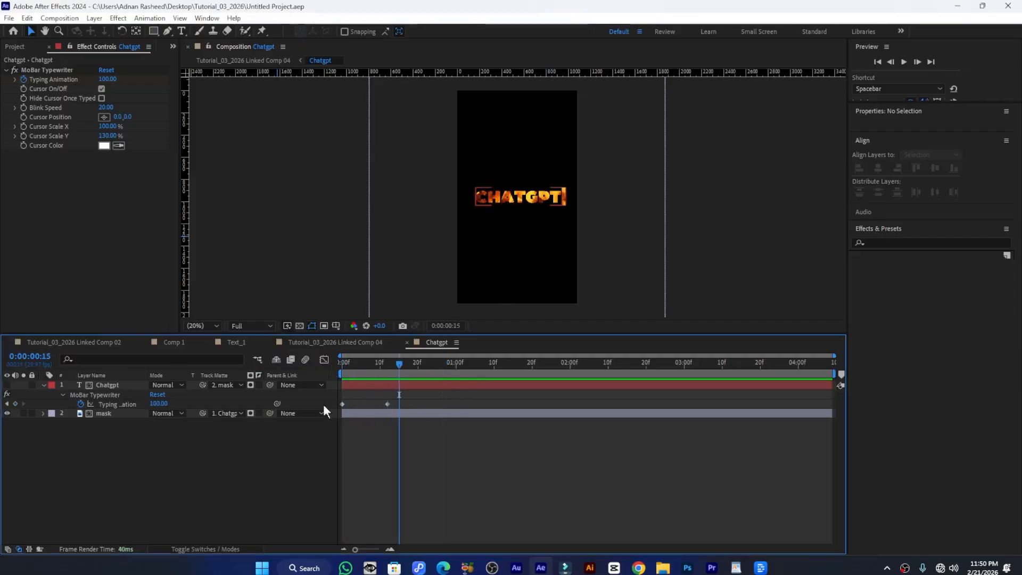
{"action": "left_click", "coordinate": [43, 385]}
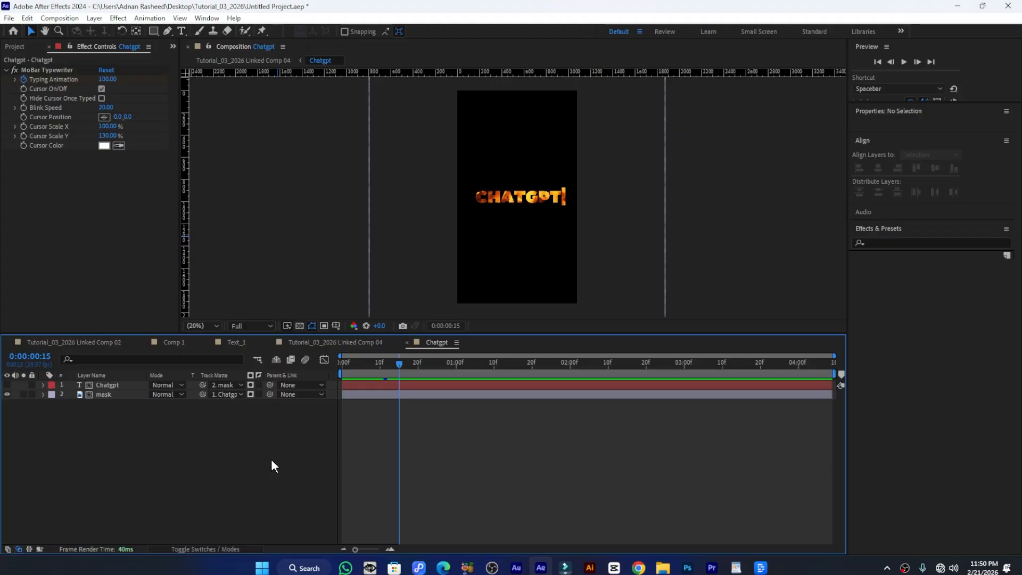
{"action": "key", "text": "ctrl+m"}
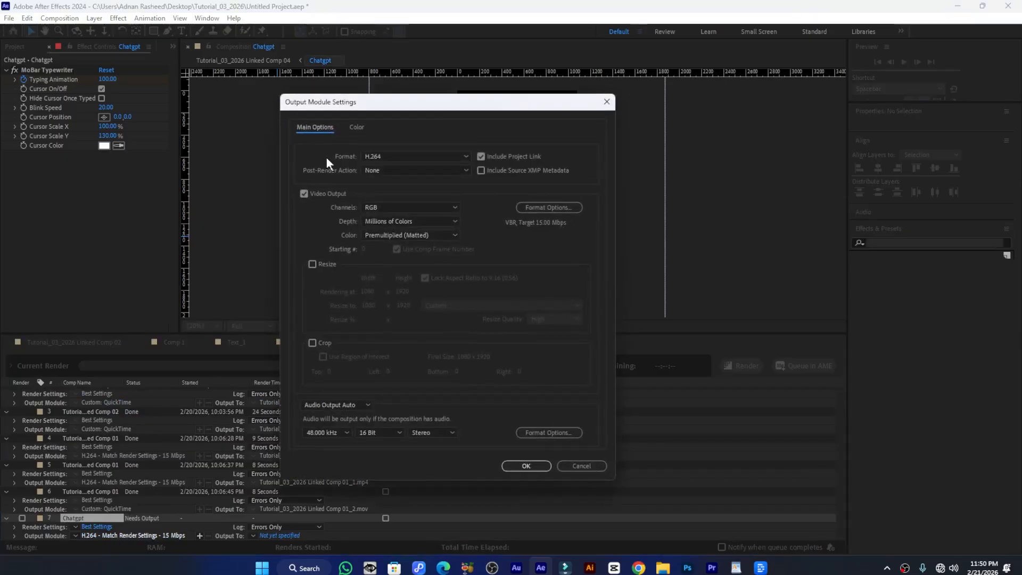
Set the Chatgpt render's output module to QuickTime format with RGB + Alpha channels
{"action": "left_click_drag", "start_coordinate": [432, 103], "coordinate": [374, 74]}
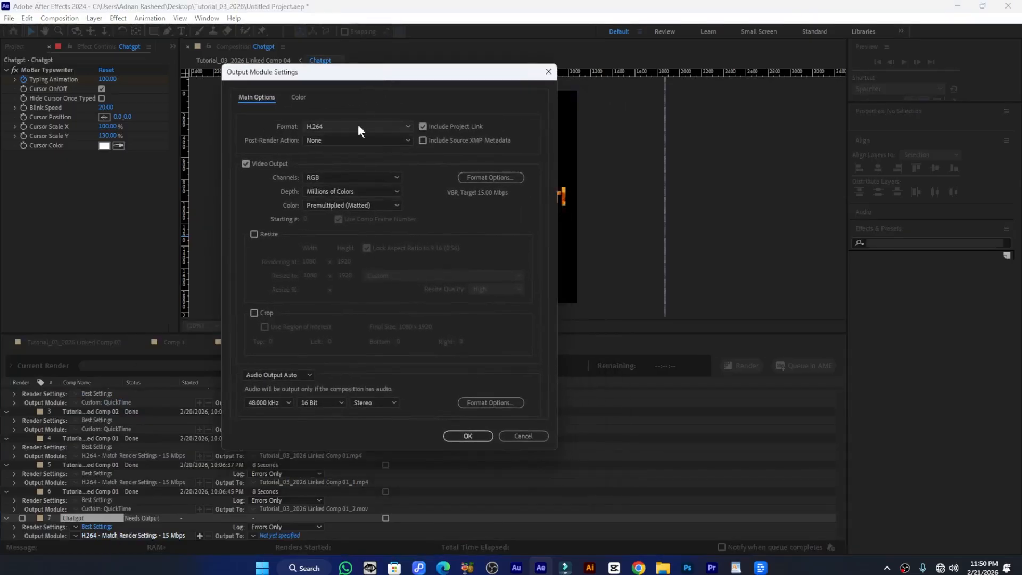
{"action": "left_click", "coordinate": [388, 125]}
{"action": "left_click", "coordinate": [343, 260]}
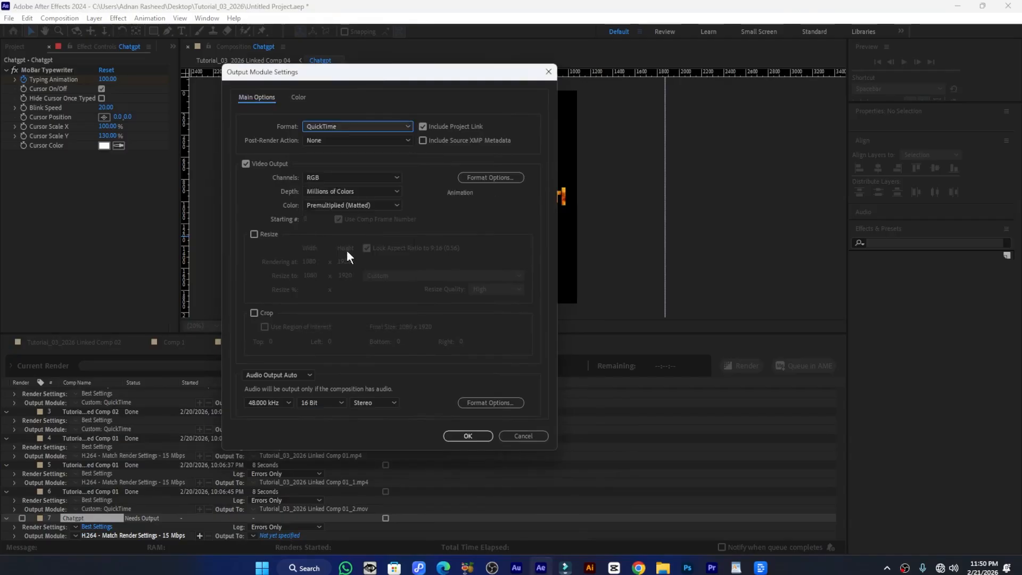
{"action": "left_click", "coordinate": [321, 177]}
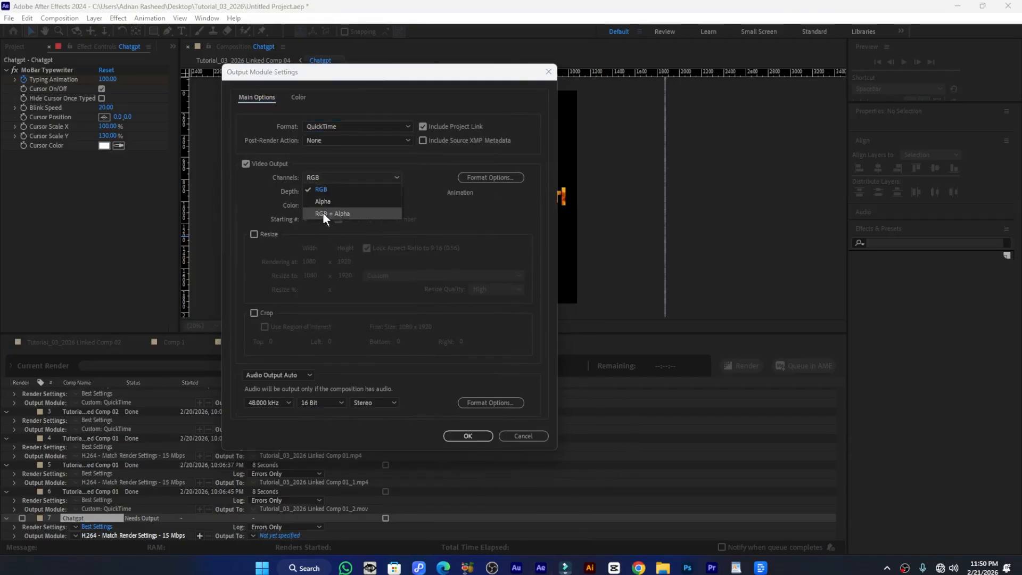
{"action": "left_click", "coordinate": [340, 212]}
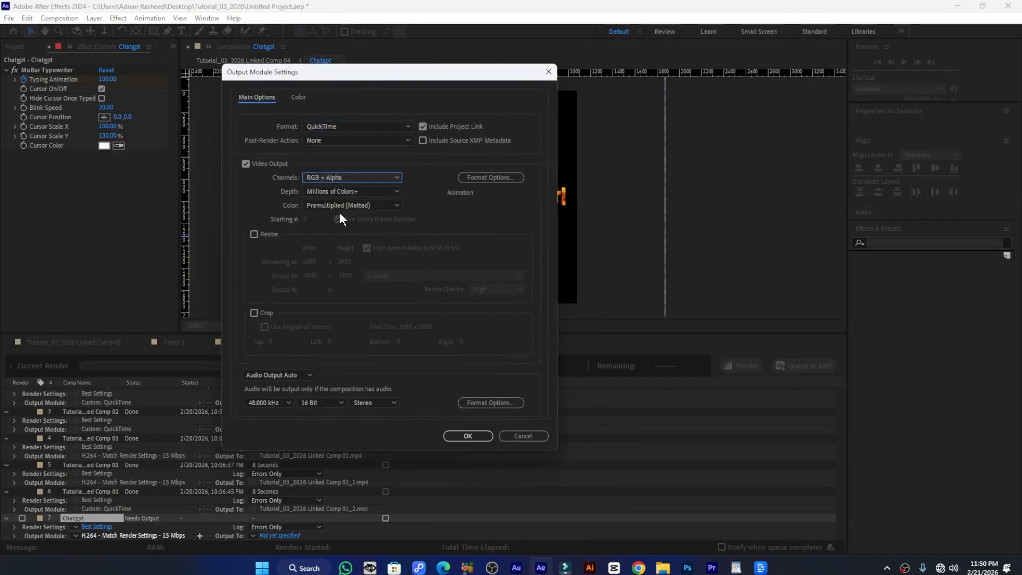
{"action": "left_click_drag", "start_coordinate": [421, 81], "coordinate": [366, 87]}
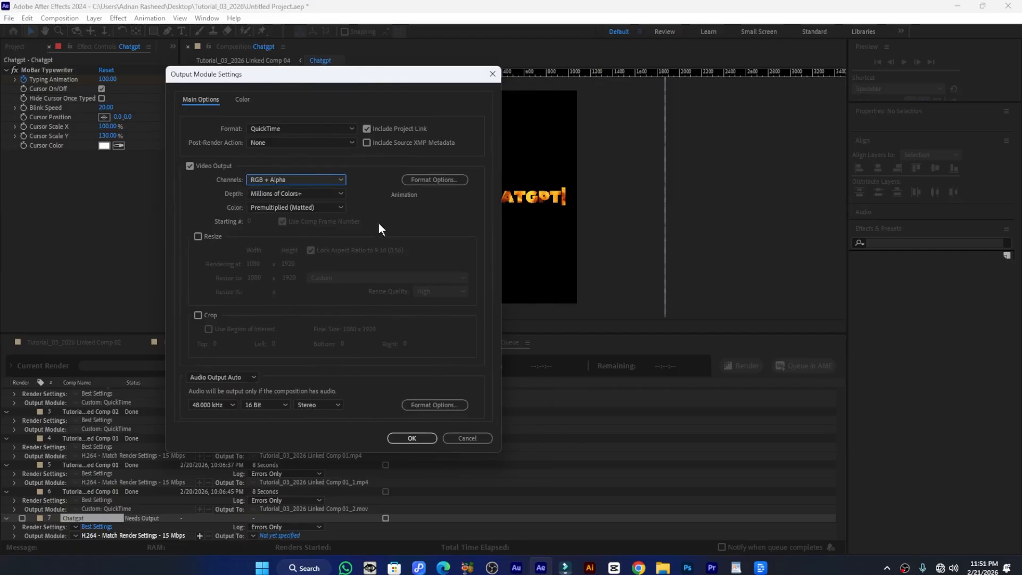
{"action": "left_click", "coordinate": [412, 438]}
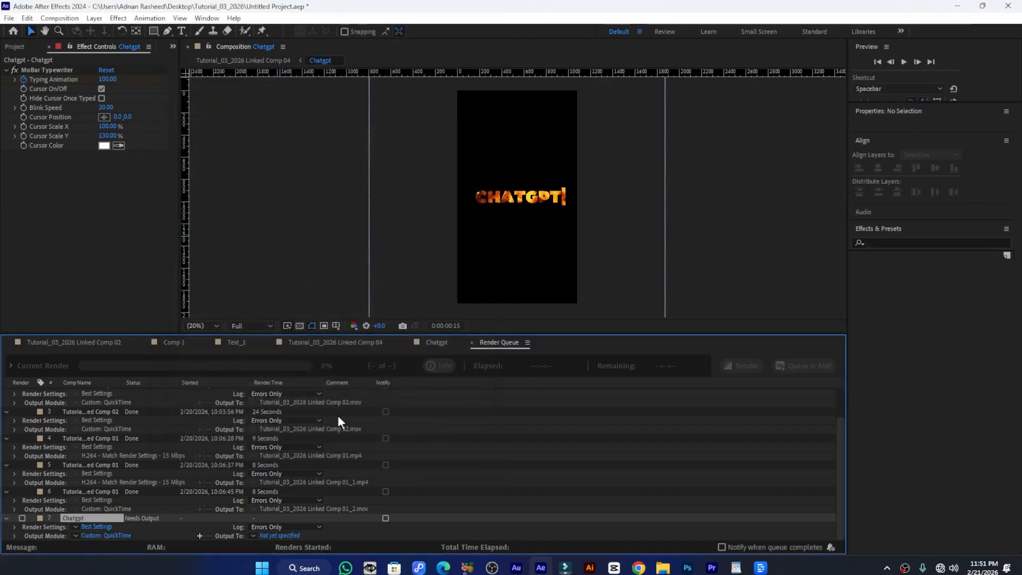
Set the render's output file to Chatgpt.mov on the Desktop and render the composition
{"action": "left_click", "coordinate": [280, 535]}
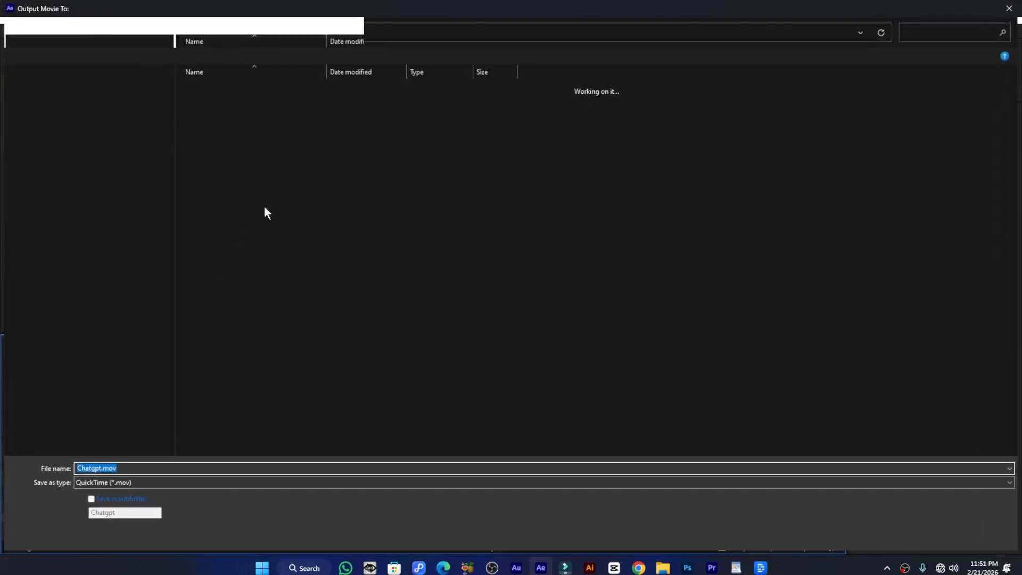
{"action": "left_click", "coordinate": [41, 128]}
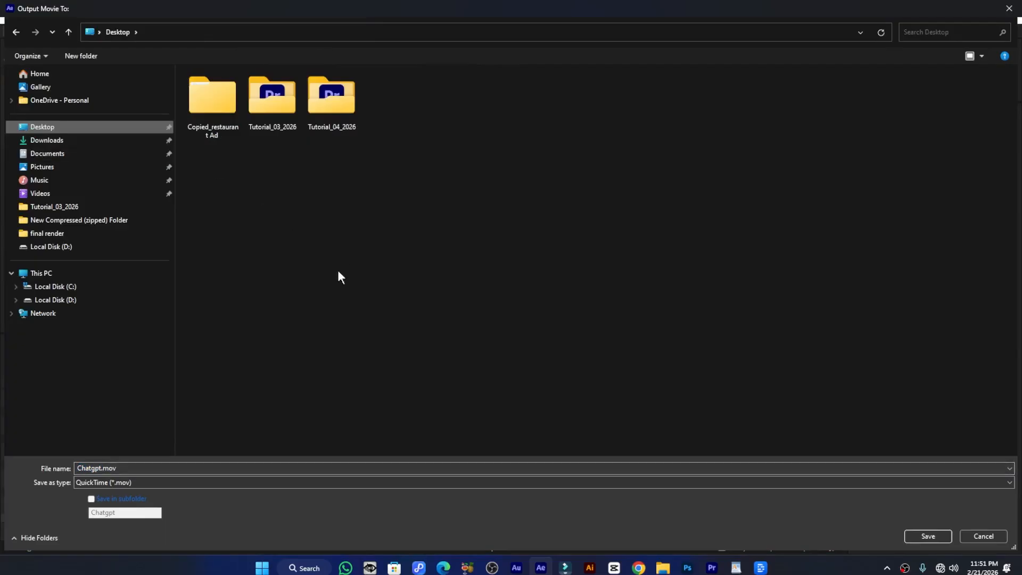
{"action": "left_click", "coordinate": [935, 535]}
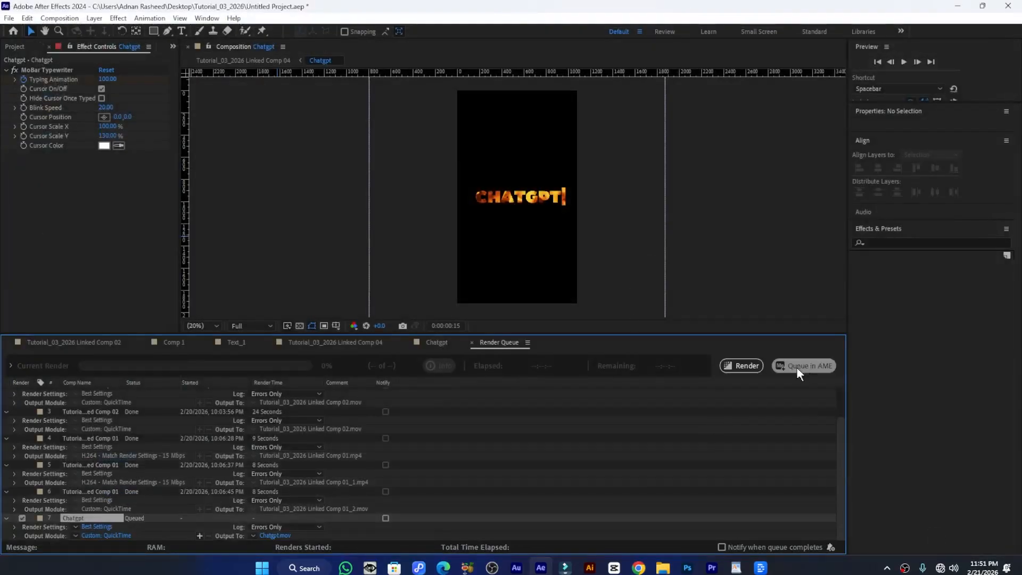
{"action": "left_click", "coordinate": [745, 365]}
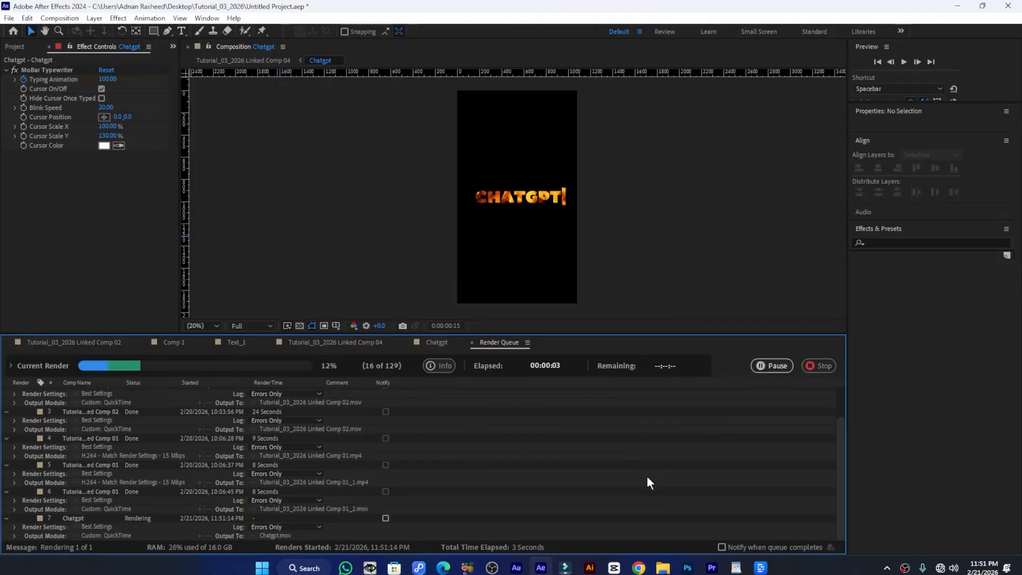
Switch to Premiere Pro, move the playhead to 00;00;11;00 in Tutorial_4, and import Chatgpt.mov from the Desktop
{"action": "left_click", "coordinate": [712, 568]}
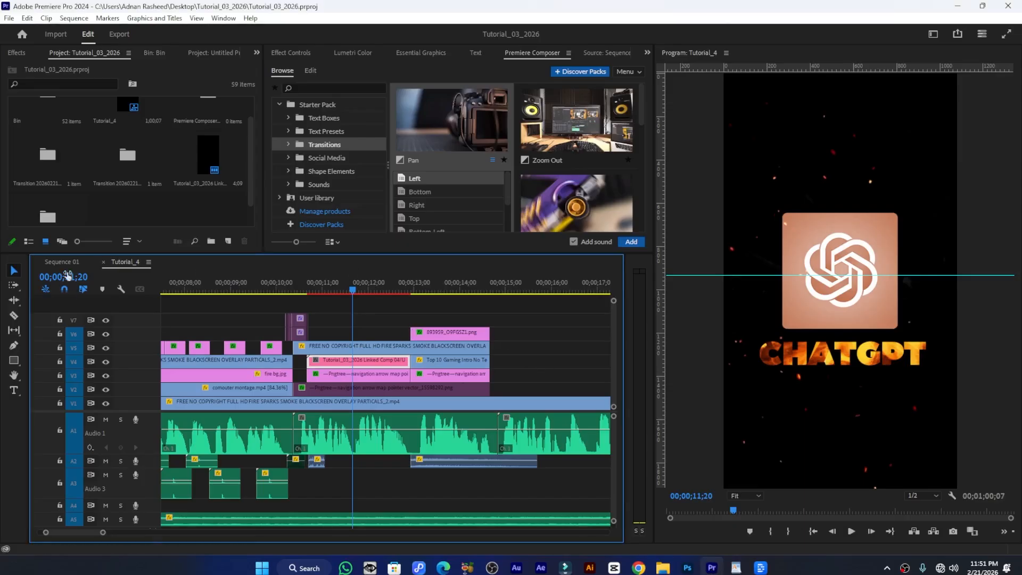
{"action": "left_click_drag", "start_coordinate": [69, 277], "coordinate": [59, 276]}
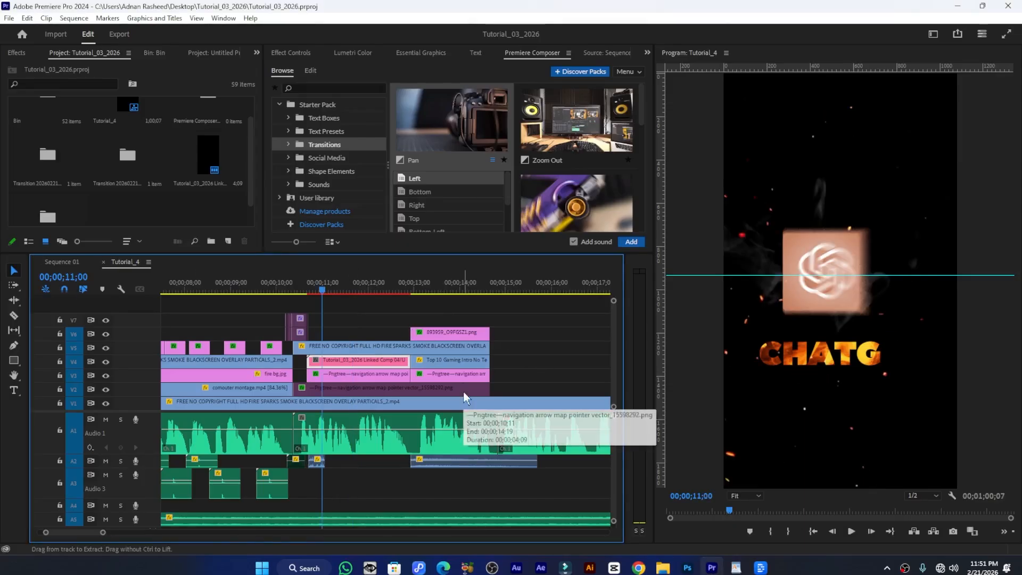
{"action": "key", "text": "ctrl+i"}
{"action": "left_click", "coordinate": [215, 213]}
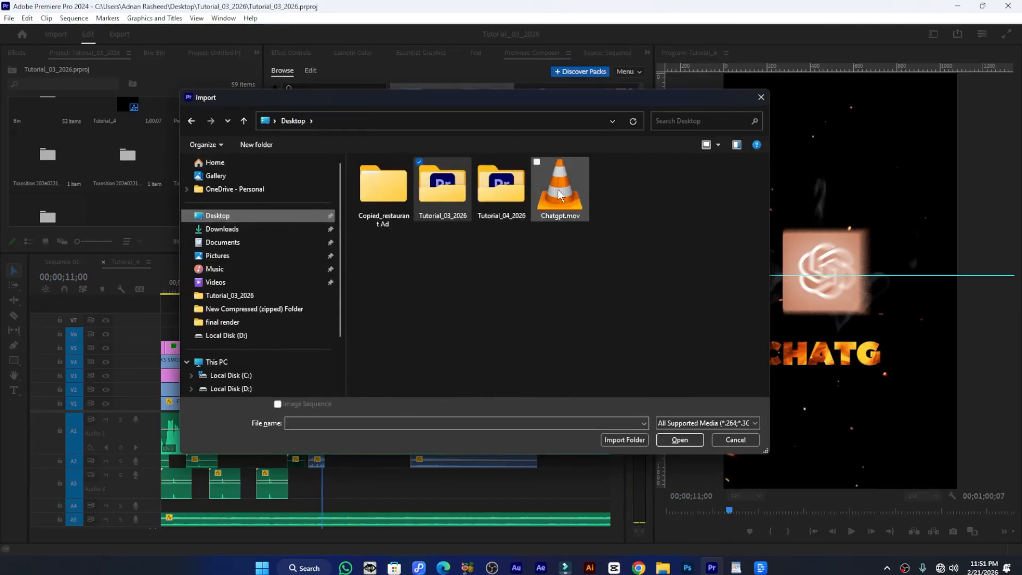
{"action": "double_click", "coordinate": [560, 192]}
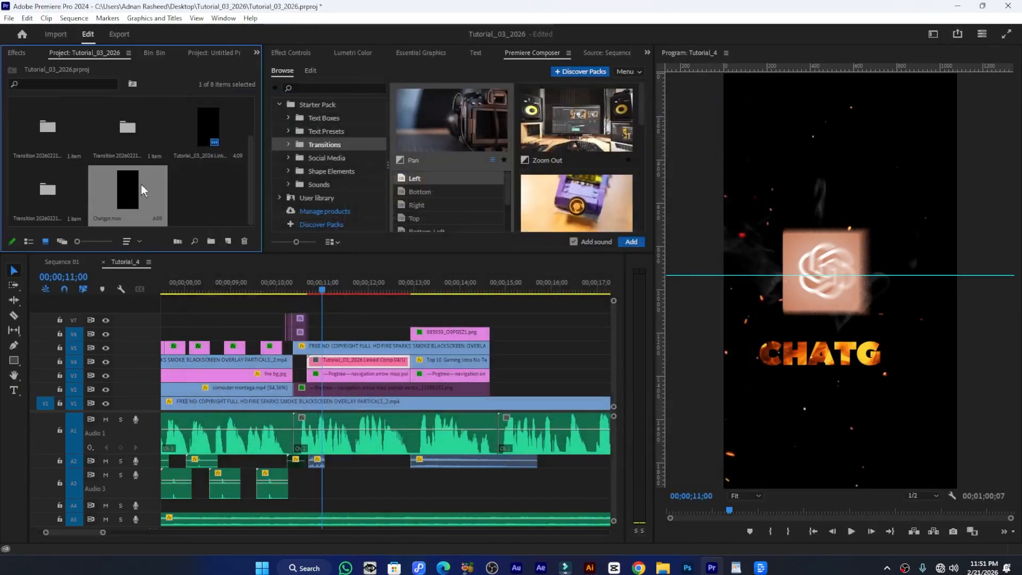
Overwrite the linked title comp on V4 with Chatgpt.mov, extend its end to the next V4 clip, and save the project
{"action": "left_click_drag", "start_coordinate": [106, 196], "coordinate": [356, 321]}
{"action": "left_click_drag", "start_coordinate": [550, 320], "coordinate": [261, 363]}
{"action": "scroll", "coordinate": [362, 325], "scroll_direction": "up", "scroll_amount": 3}
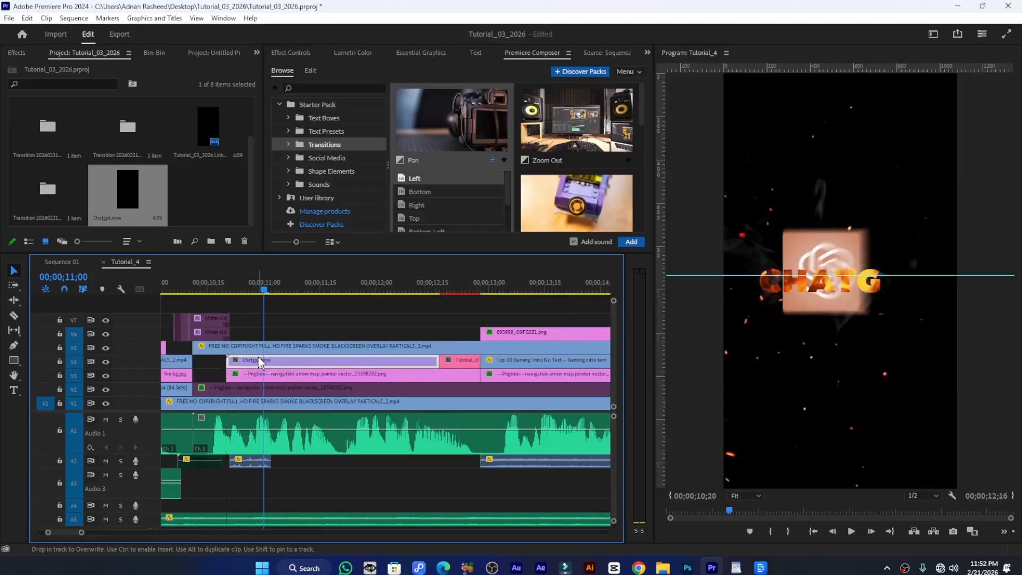
{"action": "left_click_drag", "start_coordinate": [443, 362], "coordinate": [471, 363]}
{"action": "key", "text": "ctrl+s"}
{"action": "scroll", "coordinate": [345, 360], "scroll_direction": "down", "scroll_amount": 2}
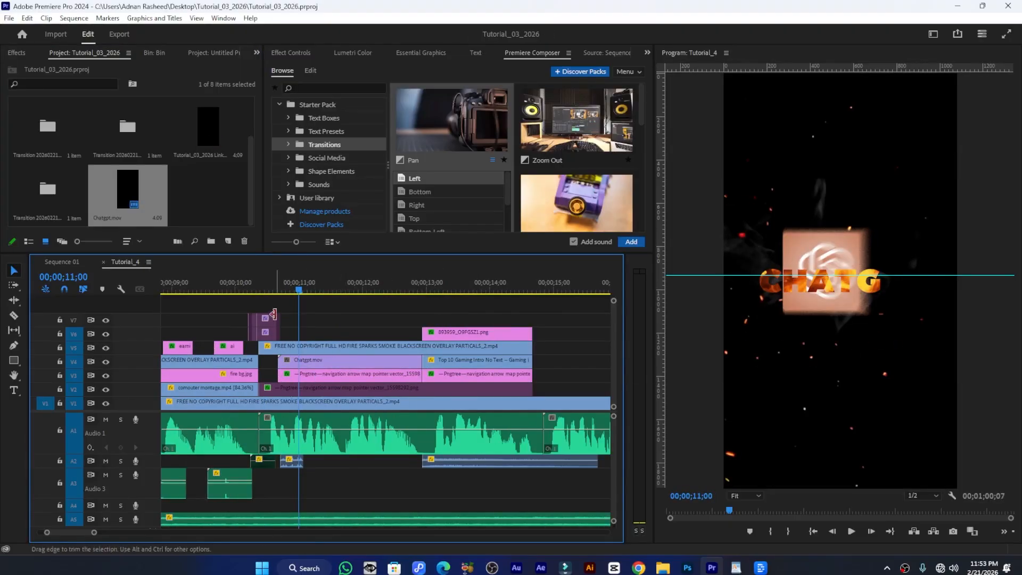
Enable the disabled transition adjustment clips on V6 and V7 and save the project
{"action": "left_click_drag", "start_coordinate": [316, 311], "coordinate": [235, 315]}
{"action": "right_click", "coordinate": [264, 336]}
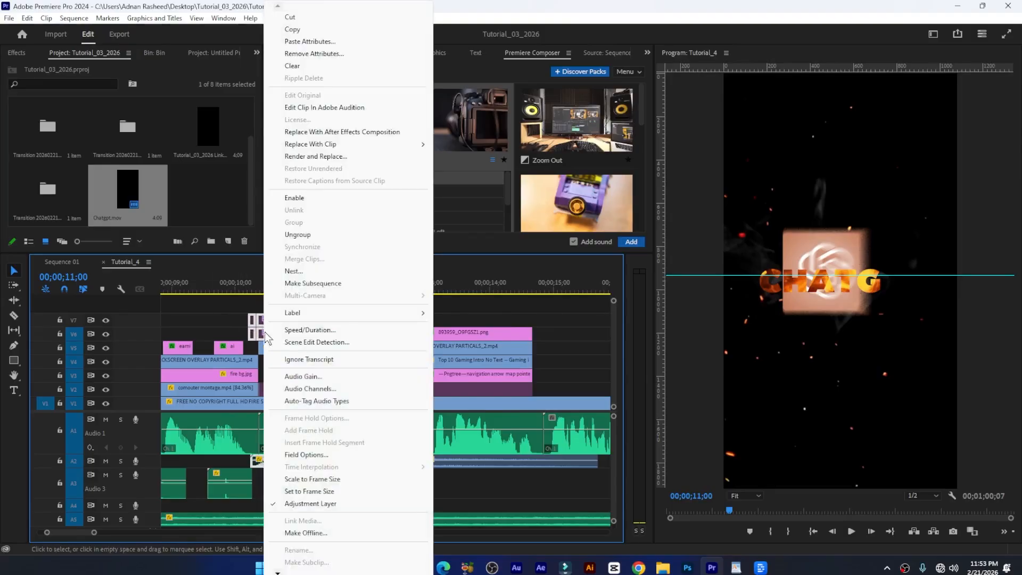
{"action": "left_click", "coordinate": [319, 198]}
{"action": "key", "text": "ctrl+s"}
Move the Chatgpt.mov title down beneath the logo by setting its vertical Position to about 1227, fine-tune it, and save the project
{"action": "left_click", "coordinate": [306, 364]}
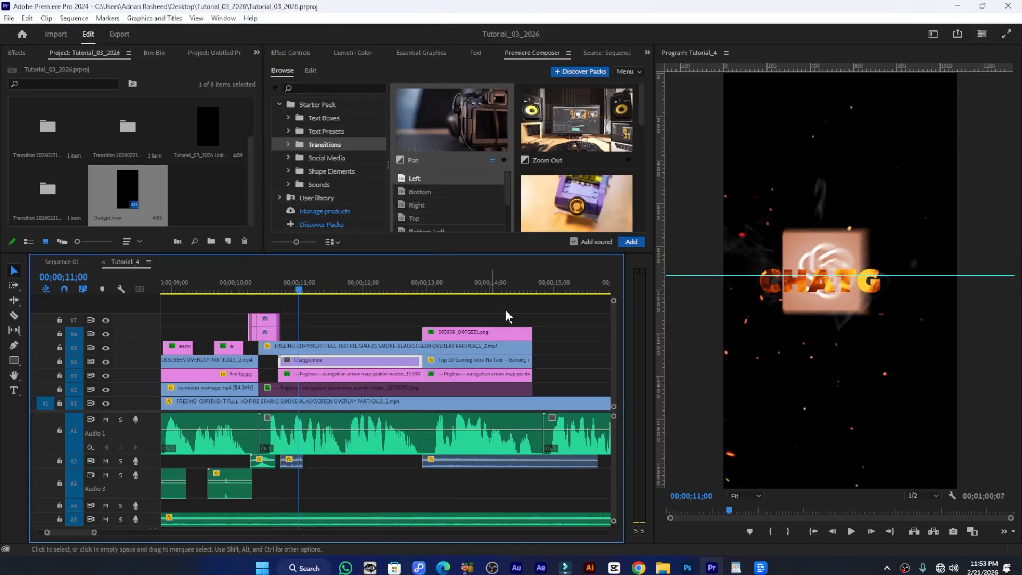
{"action": "left_click", "coordinate": [291, 53]}
{"action": "left_click", "coordinate": [272, 98]}
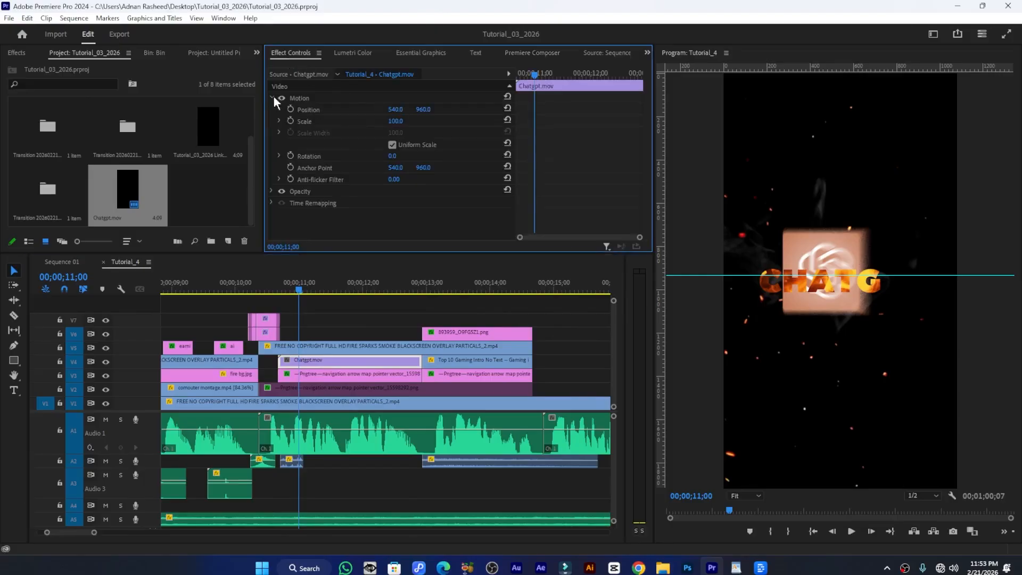
{"action": "left_click_drag", "start_coordinate": [424, 110], "coordinate": [565, 110]}
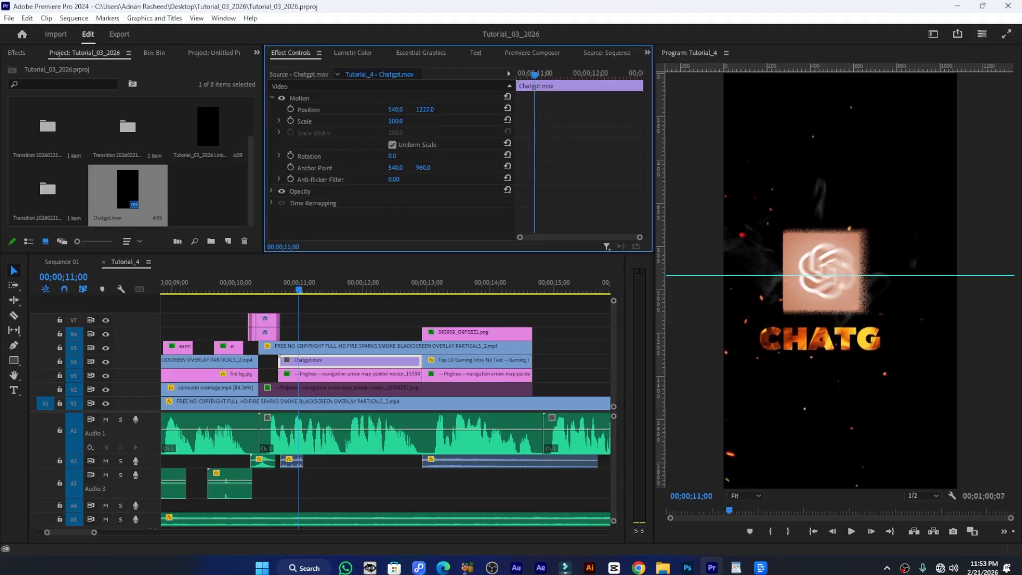
{"action": "left_click_drag", "start_coordinate": [298, 292], "coordinate": [344, 292]}
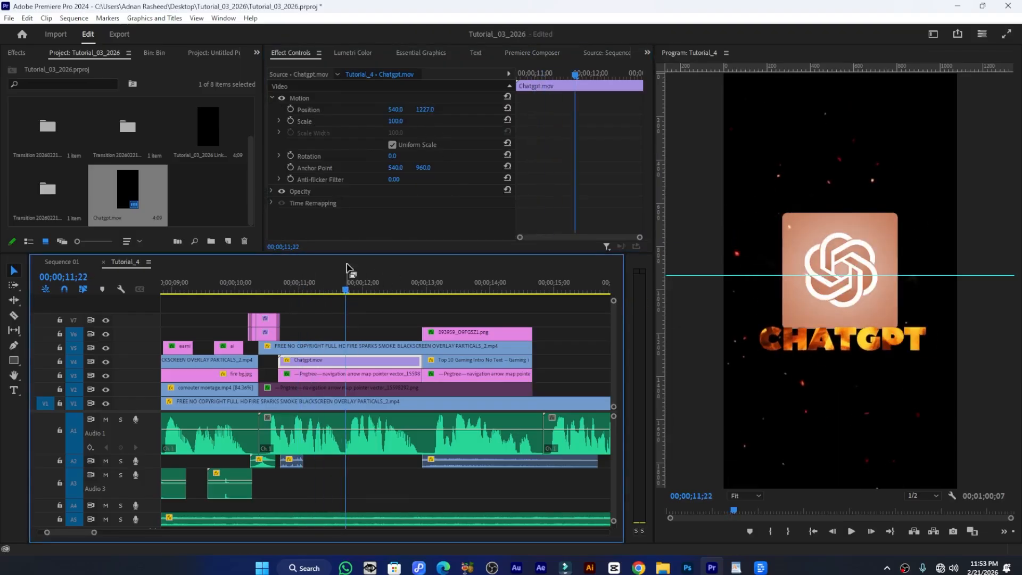
{"action": "left_click_drag", "start_coordinate": [429, 110], "coordinate": [458, 110]}
{"action": "key", "text": "ctrl+s"}
Play the sequence from about 00;00;10;02 to review the logo and title animation, and save the project
{"action": "left_click_drag", "start_coordinate": [345, 290], "coordinate": [242, 289]}
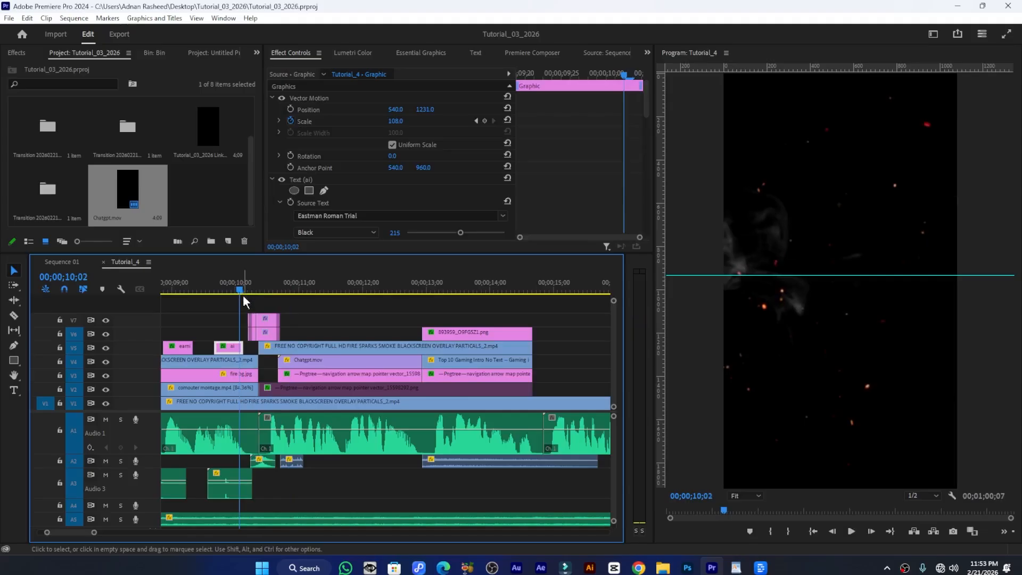
{"action": "key", "text": "space"}
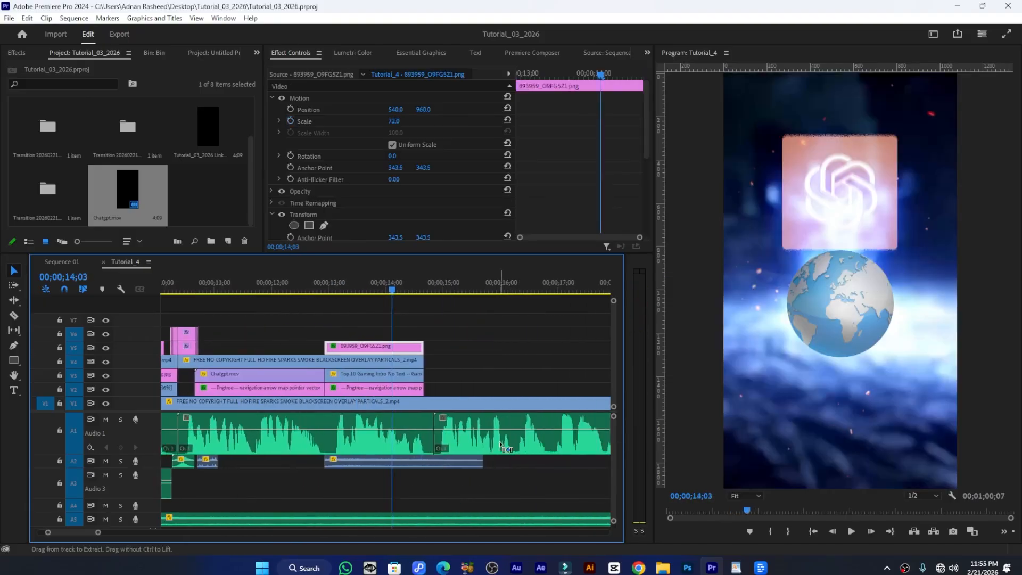
{"action": "key", "text": "ctrl+s"}
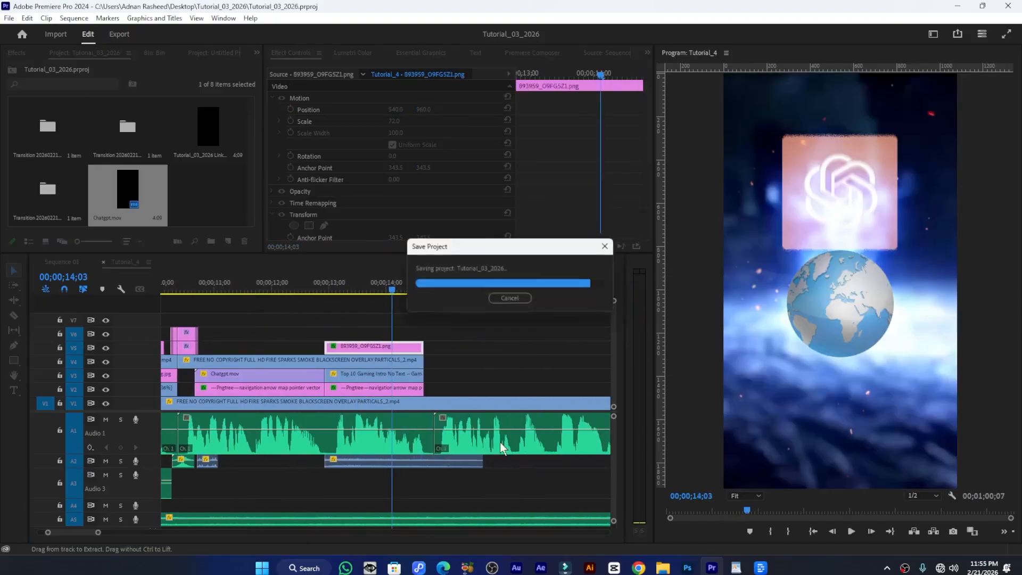
At the 00;00;13;03 keyframe, set the vertical Transform Position of the globe clip 893959_O9FGSZ1.png to about 494.5
{"action": "scroll", "coordinate": [499, 442], "scroll_direction": "down", "scroll_amount": 2}
{"action": "key", "text": "shift+Left"}
{"action": "scroll", "coordinate": [561, 197], "scroll_direction": "down", "scroll_amount": 5}
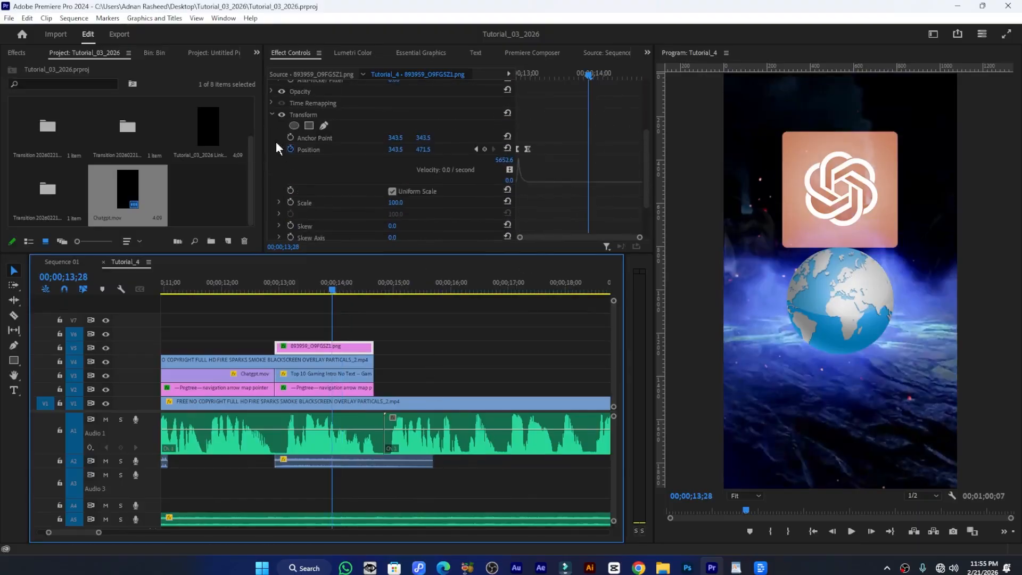
{"action": "left_click", "coordinate": [475, 150]}
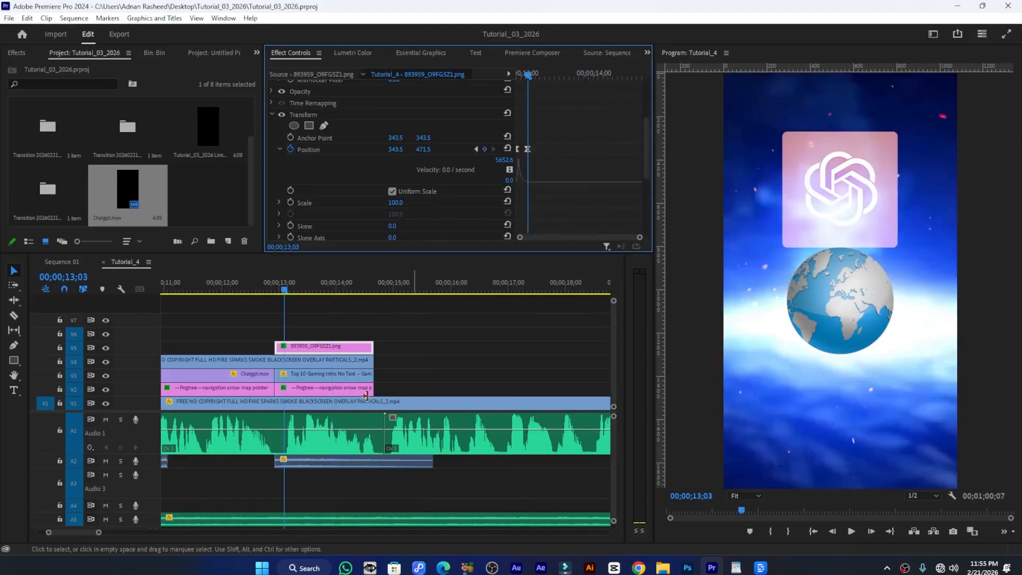
{"action": "left_click", "coordinate": [299, 352]}
{"action": "left_click_drag", "start_coordinate": [424, 153], "coordinate": [437, 153]}
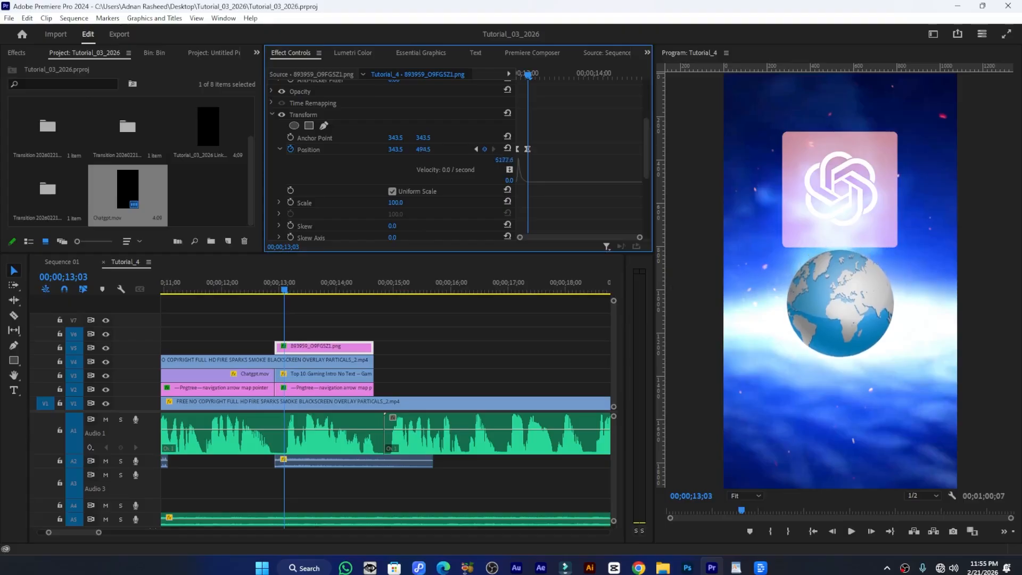
Set the vertical Transform Position of the second Pngtree navigation arrow clip on V2 to about 1491.9 at 00;00;13;03
{"action": "left_click", "coordinate": [314, 392]}
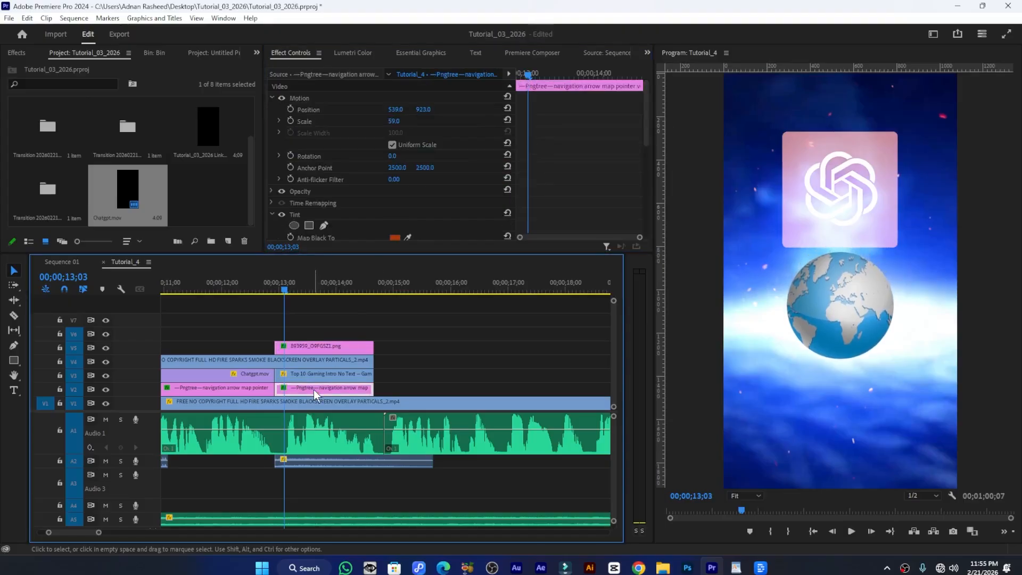
{"action": "scroll", "coordinate": [338, 178], "scroll_direction": "down", "scroll_amount": 5}
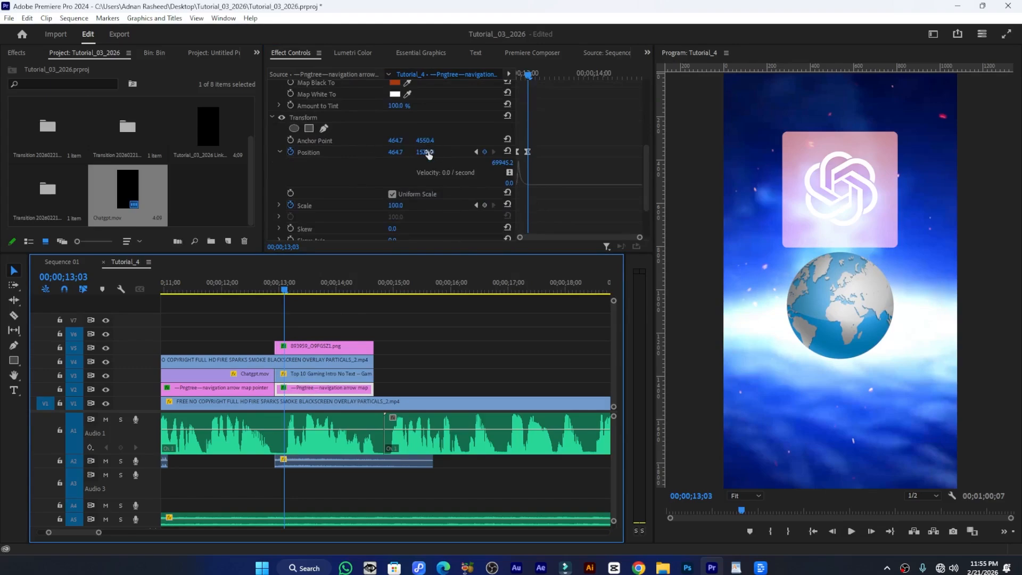
{"action": "left_click_drag", "start_coordinate": [430, 156], "coordinate": [422, 156]}
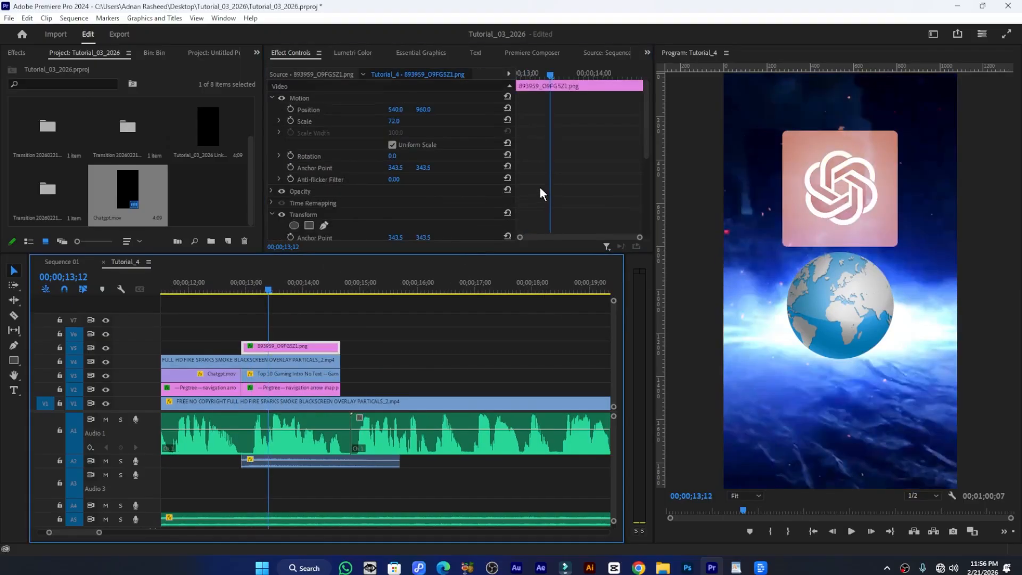
Check the logo's colouring above the globe in Sequence 01 and return to the Tutorial_4 sequence
{"action": "scroll", "coordinate": [541, 191], "scroll_direction": "down", "scroll_amount": 1}
{"action": "key", "text": "shift+3"}
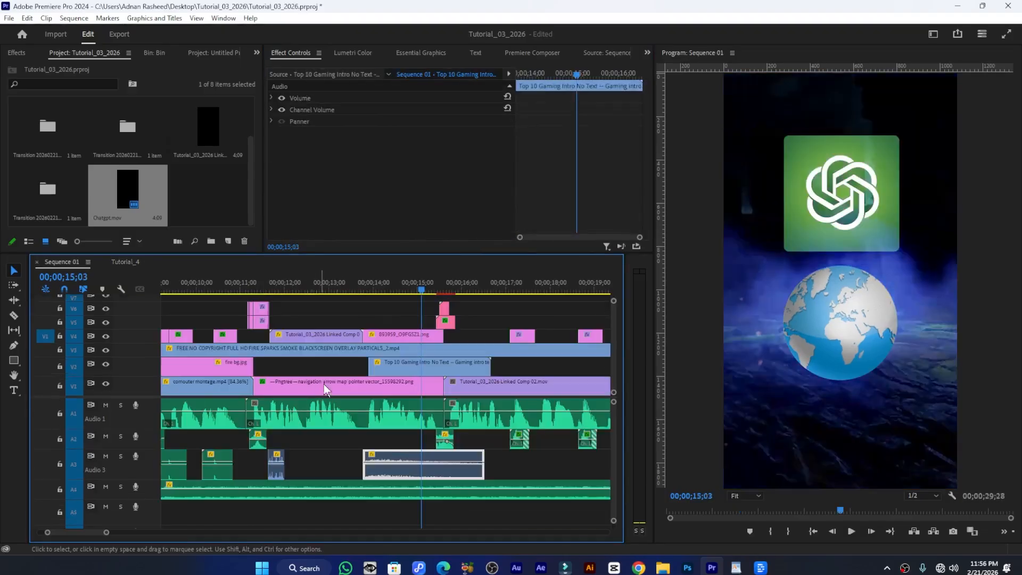
{"action": "left_click", "coordinate": [131, 262]}
Start keyframing Amount to Tint at 100% on the second Pngtree navigation arrow clip at its start, 00;00;12;28
{"action": "left_click", "coordinate": [308, 389]}
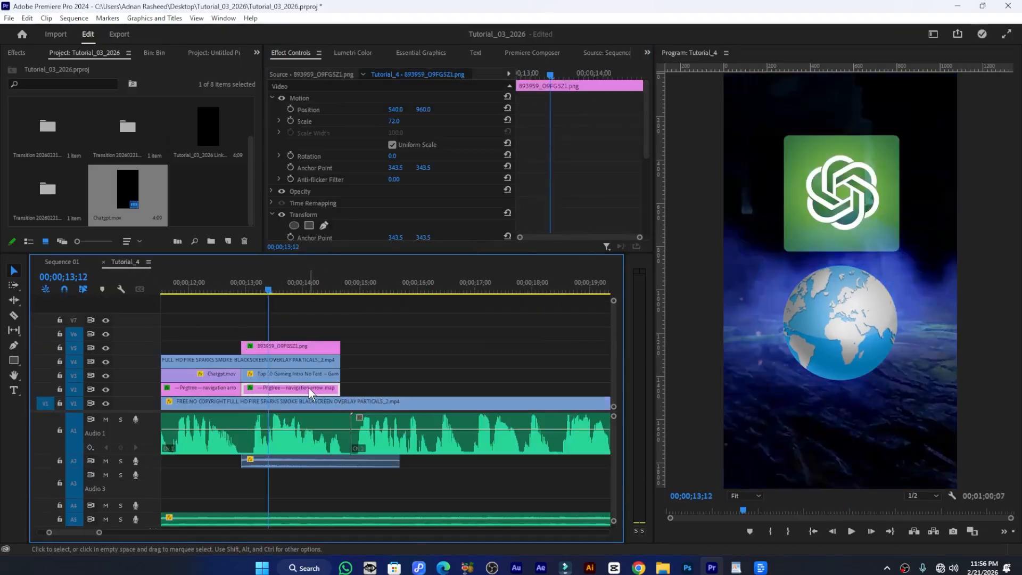
{"action": "scroll", "coordinate": [460, 202], "scroll_direction": "down", "scroll_amount": 2}
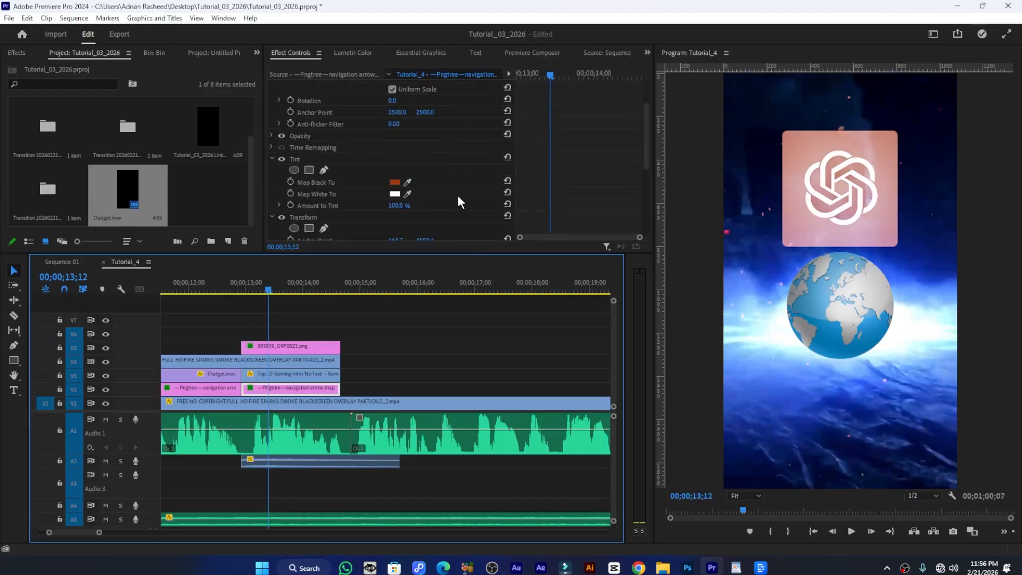
{"action": "scroll", "coordinate": [520, 176], "scroll_direction": "down", "scroll_amount": 1}
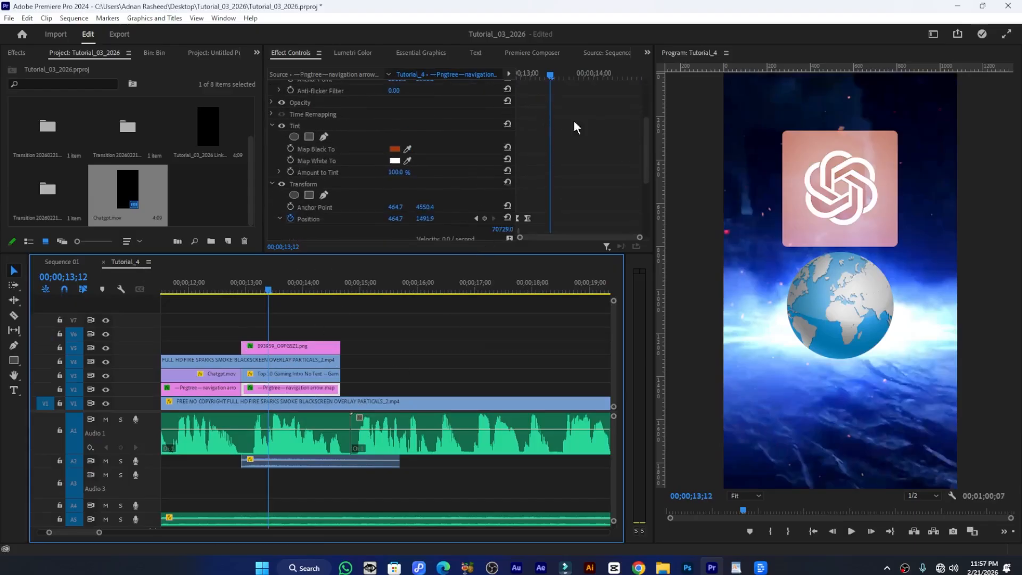
{"action": "left_click_drag", "start_coordinate": [551, 75], "coordinate": [518, 79]}
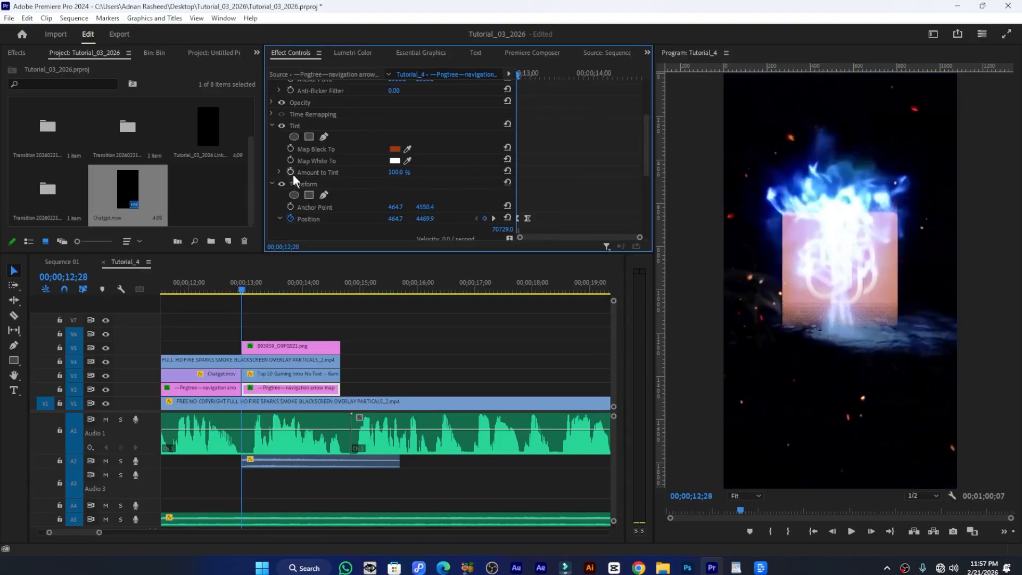
{"action": "left_click", "coordinate": [291, 172]}
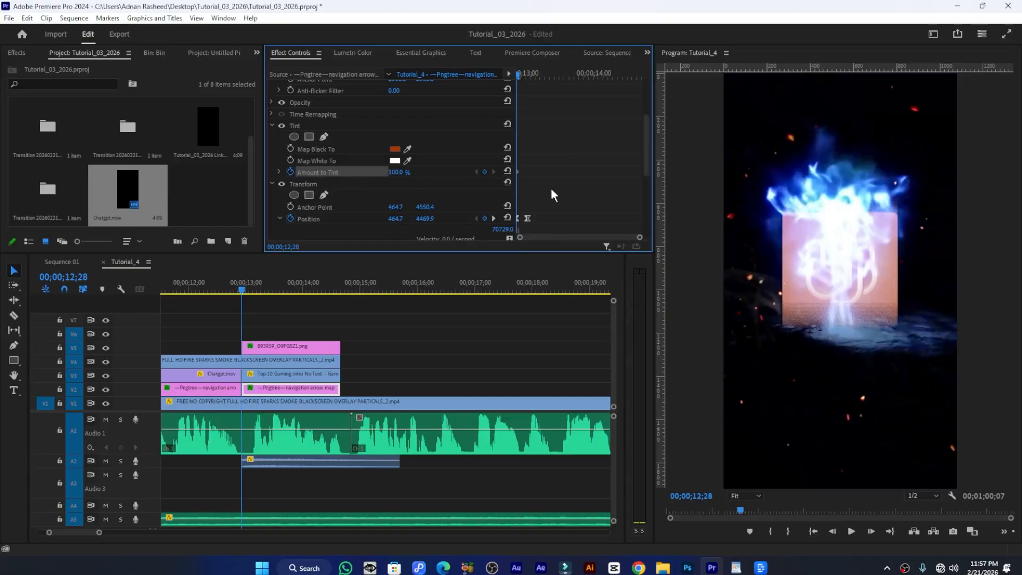
{"action": "left_click", "coordinate": [393, 174]}
Set Amount to Tint to 0% at the 00;00;13;03 keyframe, preview the change up to 00;00;14;04, and save the project
{"action": "left_click", "coordinate": [492, 219]}
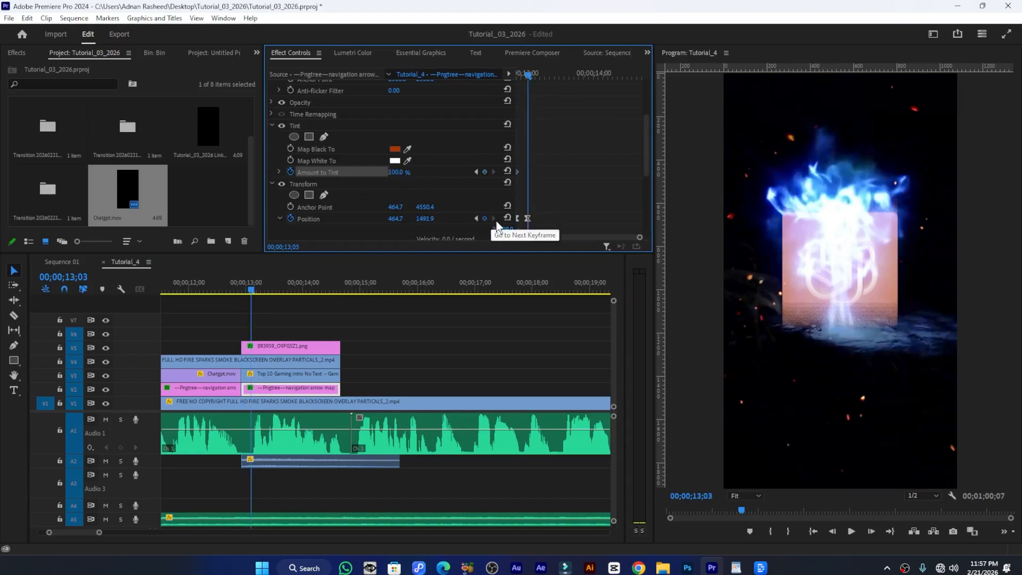
{"action": "left_click", "coordinate": [402, 171]}
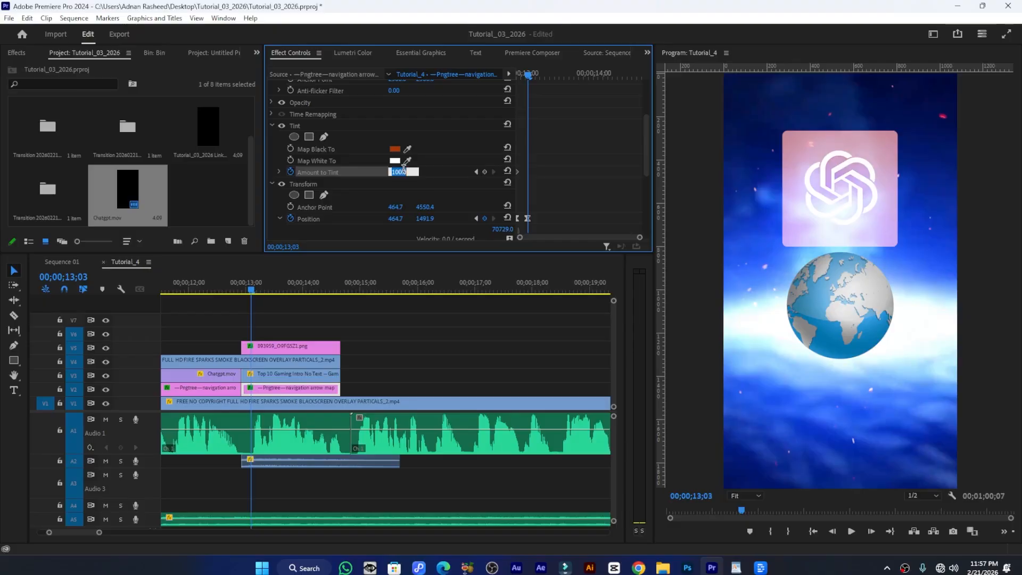
{"action": "type", "text": "0"}
{"action": "key", "text": "Return"}
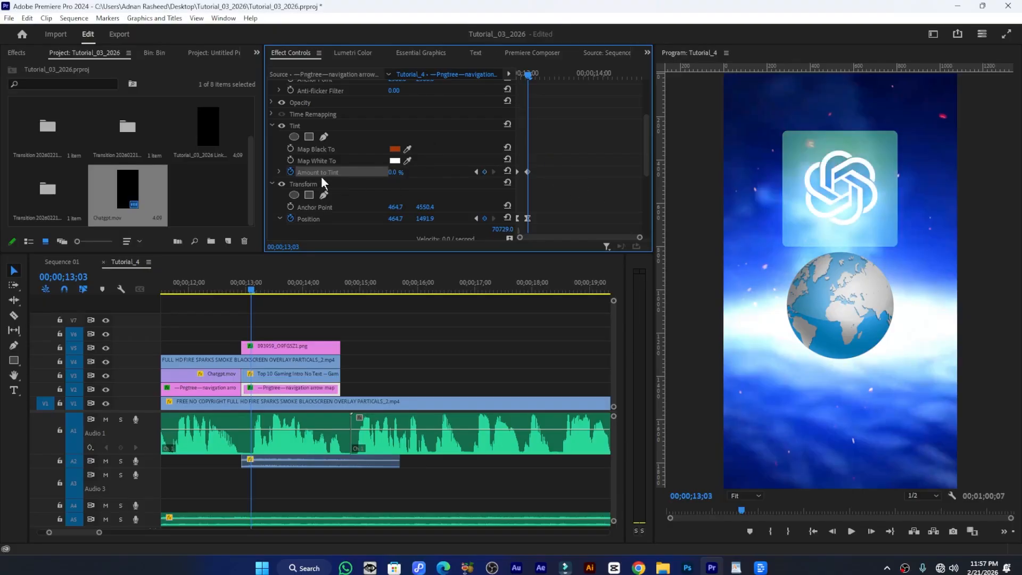
{"action": "scroll", "coordinate": [342, 180], "scroll_direction": "down", "scroll_amount": 1}
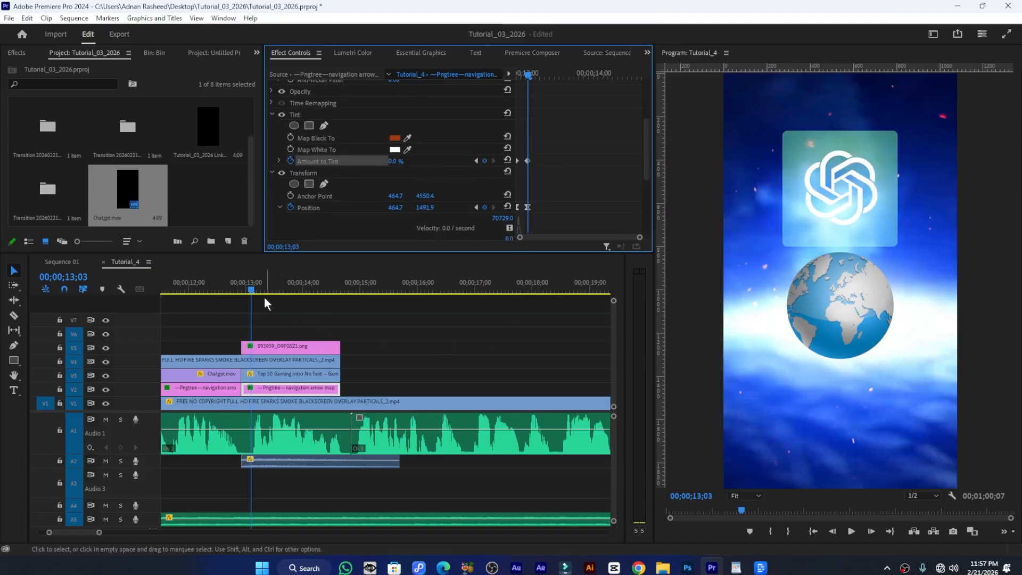
{"action": "left_click_drag", "start_coordinate": [251, 289], "coordinate": [311, 292]}
{"action": "key", "text": "ctrl+s"}
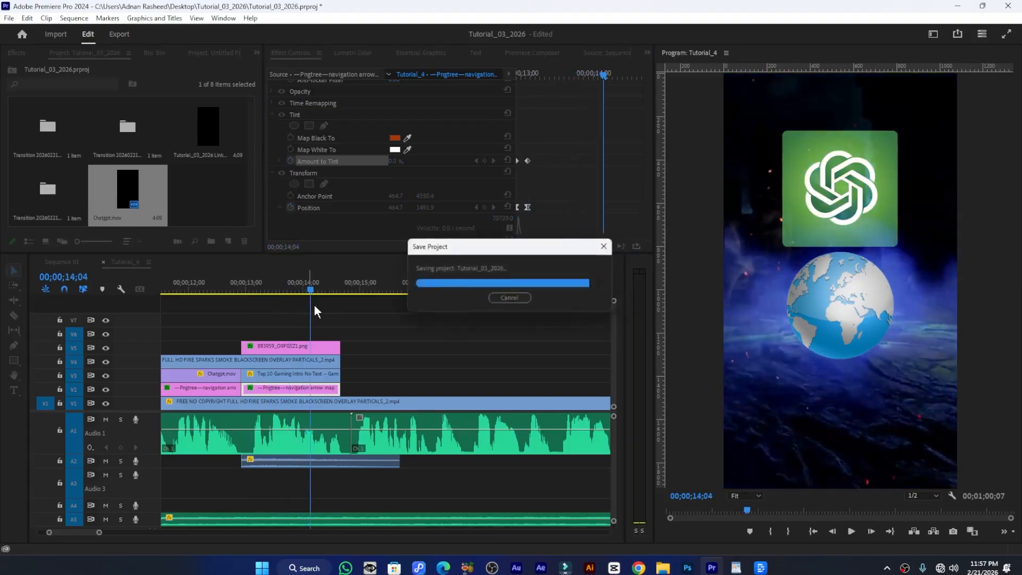
Examine Sequence 01 as reference, playing its text box section up to about 00;00;22;19
{"action": "scroll", "coordinate": [352, 333], "scroll_direction": "down", "scroll_amount": 2}
{"action": "left_click", "coordinate": [332, 346]}
{"action": "left_click", "coordinate": [335, 290]}
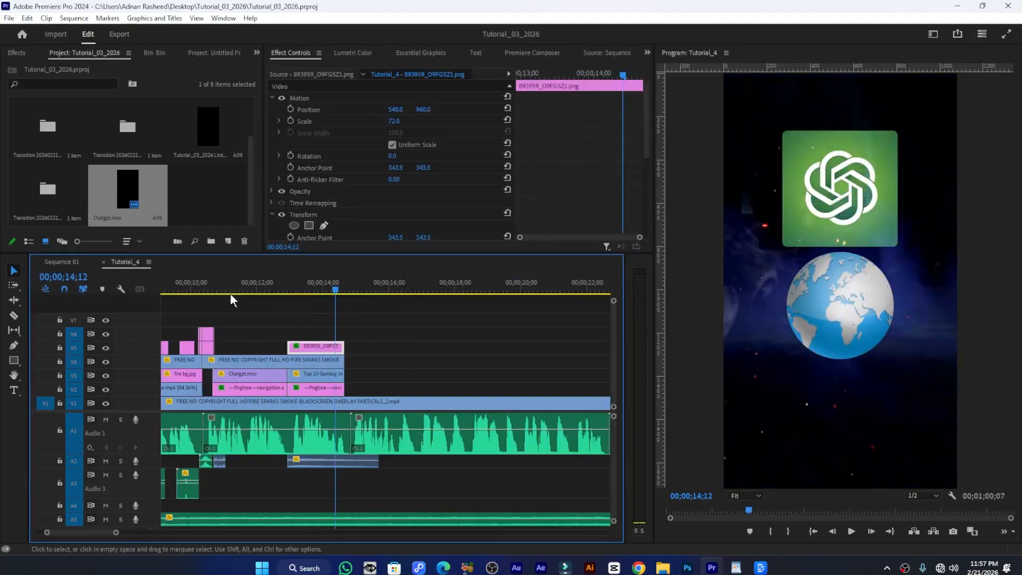
{"action": "left_click", "coordinate": [62, 262]}
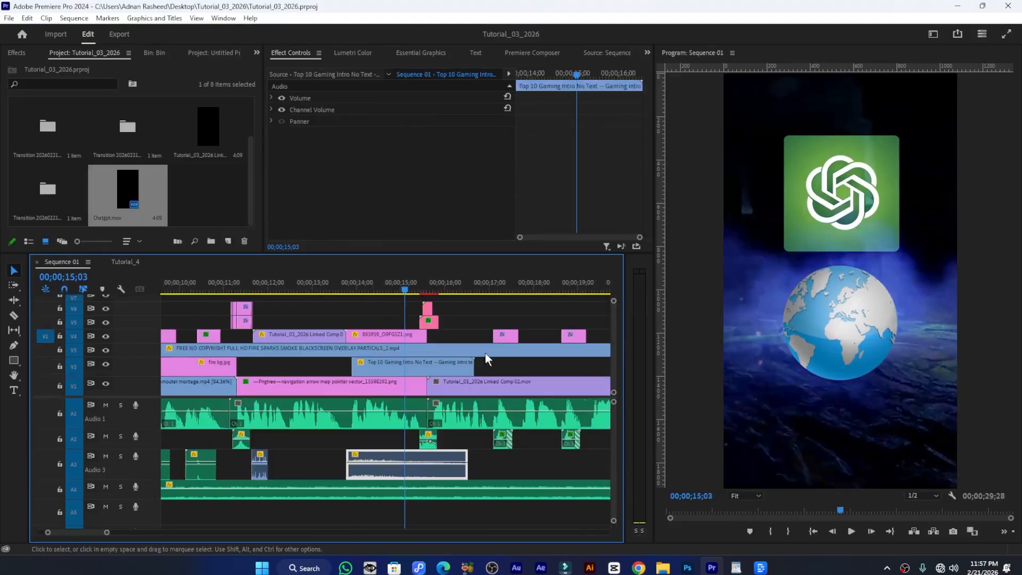
{"action": "scroll", "coordinate": [486, 350], "scroll_direction": "down", "scroll_amount": 3}
{"action": "left_click", "coordinate": [310, 287]}
{"action": "left_click_drag", "start_coordinate": [313, 285], "coordinate": [336, 283]}
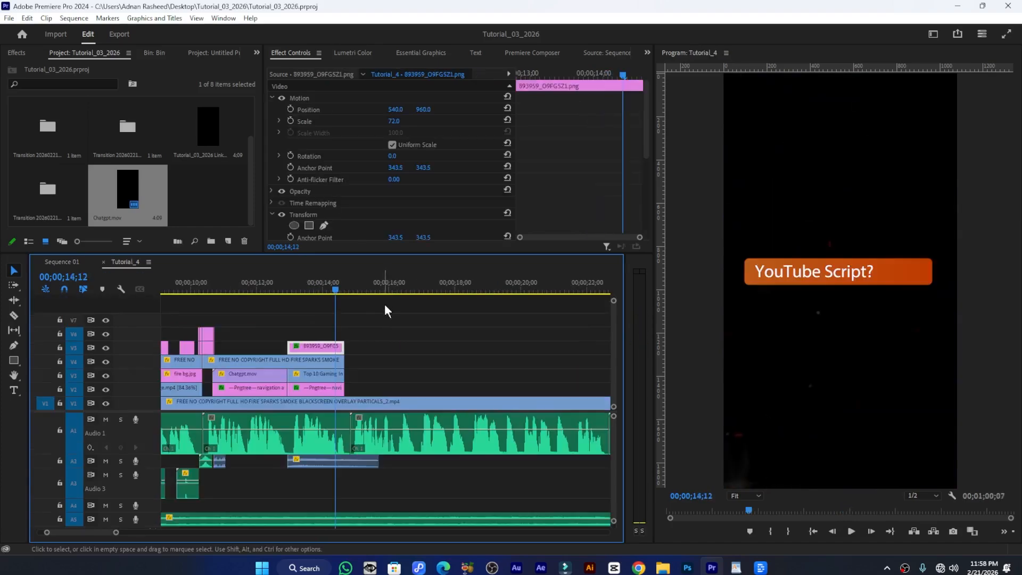
{"action": "left_click", "coordinate": [62, 263]}
{"action": "key", "text": "space"}
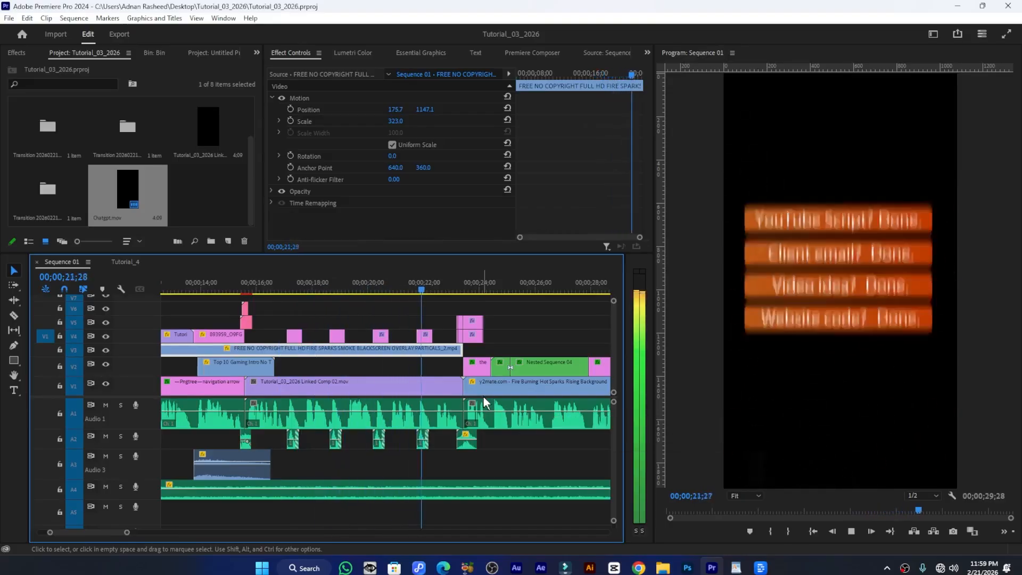
{"action": "key", "text": "space"}
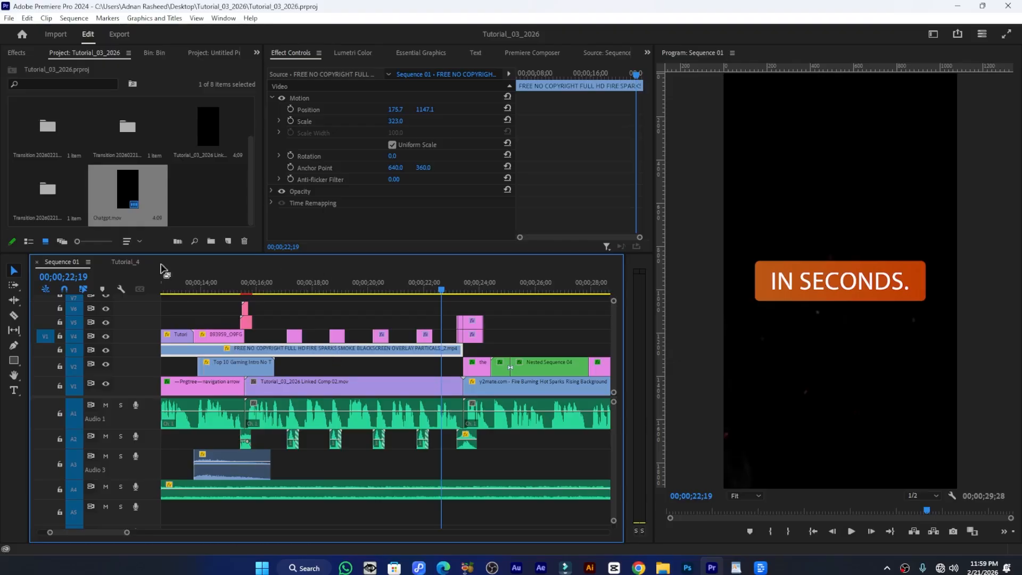
In Tutorial_4, split the V1 fire sparks overlay at the voice-over cut just after the globe scene
{"action": "left_click", "coordinate": [125, 261]}
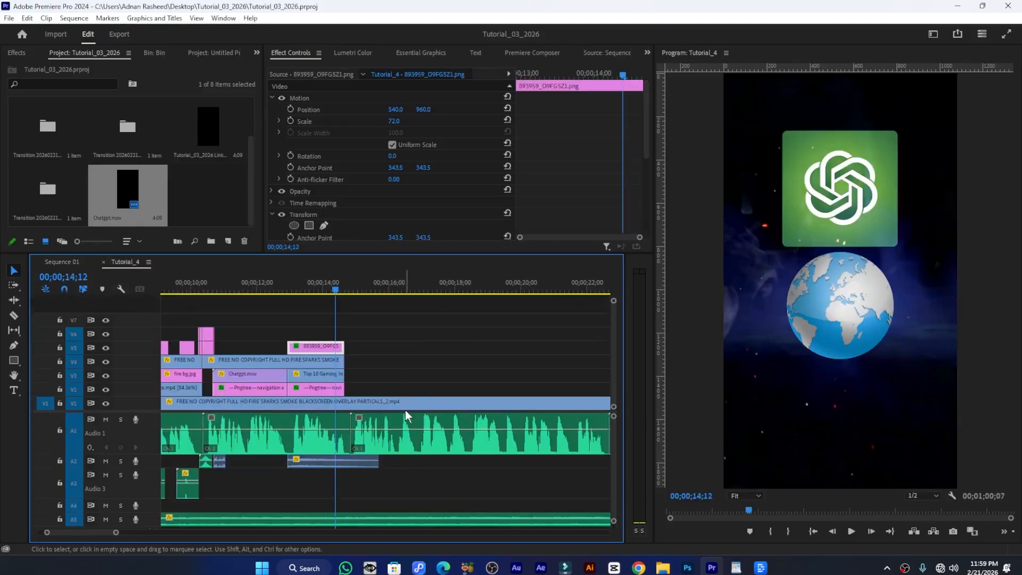
{"action": "key", "text": "c"}
{"action": "left_click", "coordinate": [246, 403]}
{"action": "scroll", "coordinate": [252, 404], "scroll_direction": "up", "scroll_amount": 4}
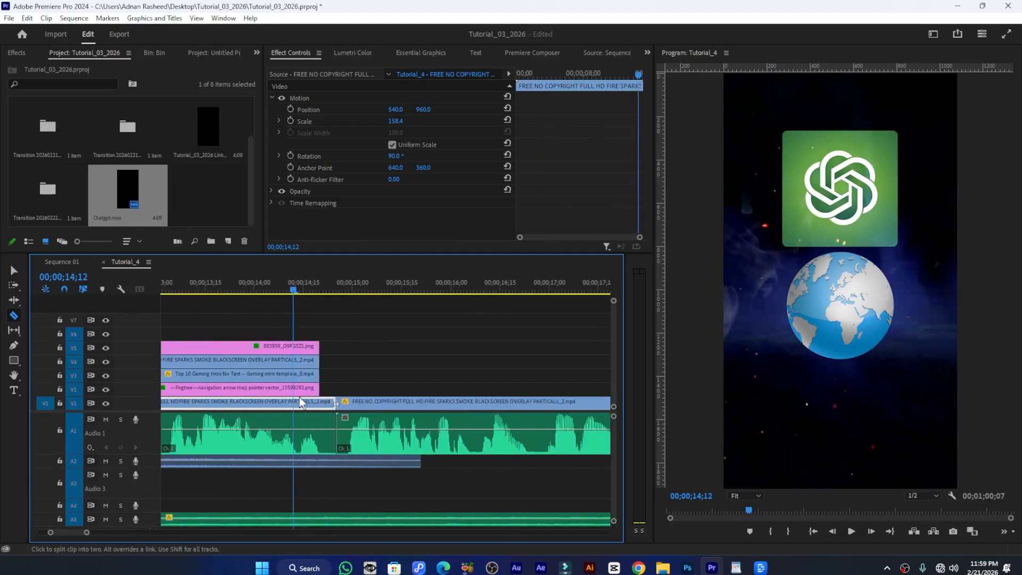
Extend the ends of the globe scene's clips on V2 to V5 to meet the V1 overlay cut, and save the project
{"action": "key", "text": "v"}
{"action": "left_click_drag", "start_coordinate": [333, 344], "coordinate": [302, 386]}
{"action": "left_click_drag", "start_coordinate": [319, 346], "coordinate": [331, 350]}
{"action": "scroll", "coordinate": [362, 401], "scroll_direction": "down", "scroll_amount": 1}
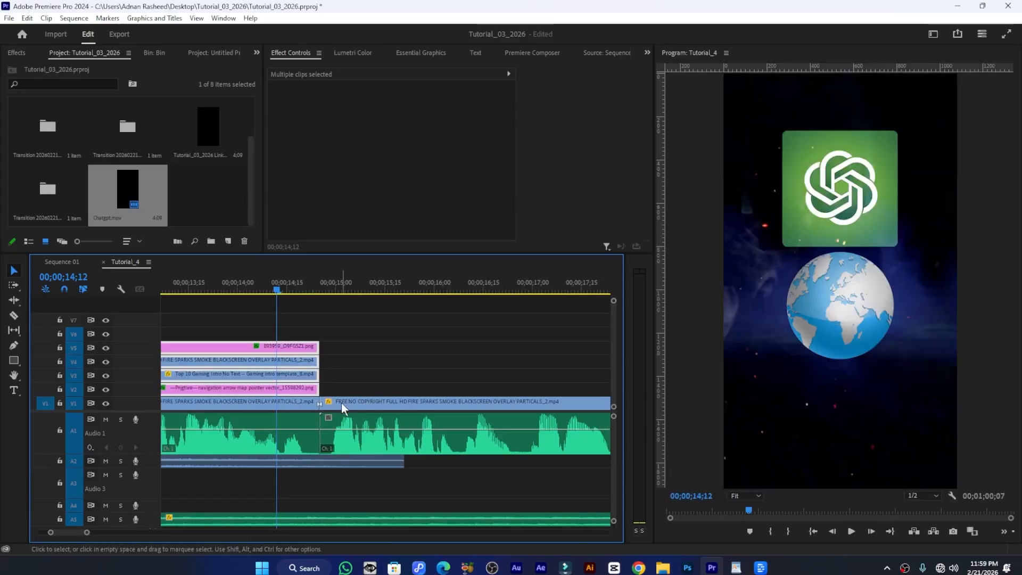
{"action": "key", "text": "ctrl+s"}
Split the V1 fire sparks overlay at the next voice-over cut, about 00;00;22;19
{"action": "scroll", "coordinate": [354, 424], "scroll_direction": "down", "scroll_amount": 5}
{"action": "scroll", "coordinate": [479, 433], "scroll_direction": "down", "scroll_amount": 4}
{"action": "scroll", "coordinate": [519, 435], "scroll_direction": "down", "scroll_amount": 3}
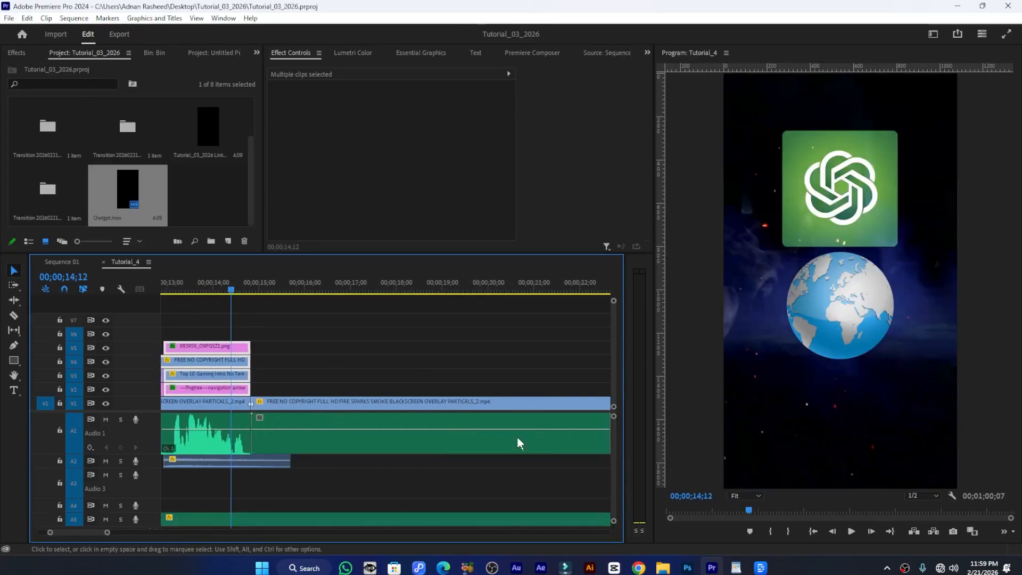
{"action": "scroll", "coordinate": [495, 435], "scroll_direction": "down", "scroll_amount": 2}
{"action": "key", "text": "c"}
{"action": "left_click", "coordinate": [469, 403]}
{"action": "key", "text": "v"}
Replace the V1 overlay segment after the globe scene and its A1 voice-over with a linked After Effects composition
{"action": "left_click_drag", "start_coordinate": [391, 359], "coordinate": [371, 462]}
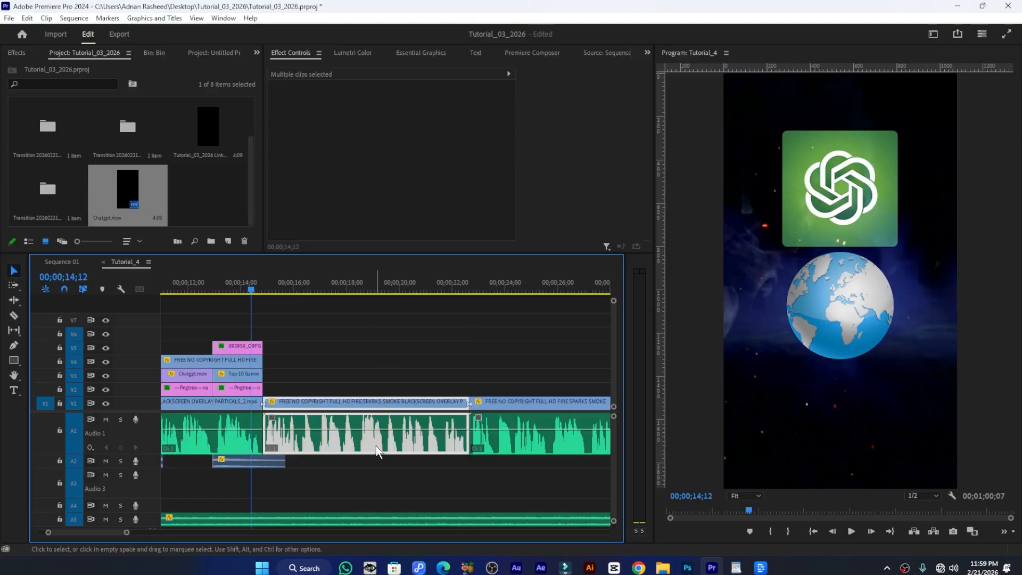
{"action": "right_click", "coordinate": [377, 451]}
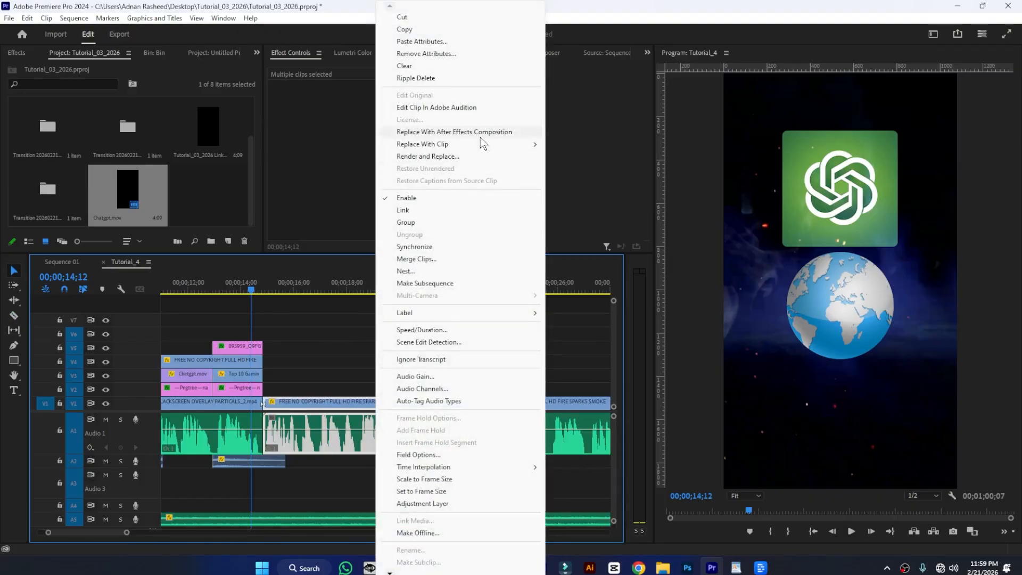
{"action": "left_click", "coordinate": [494, 140]}
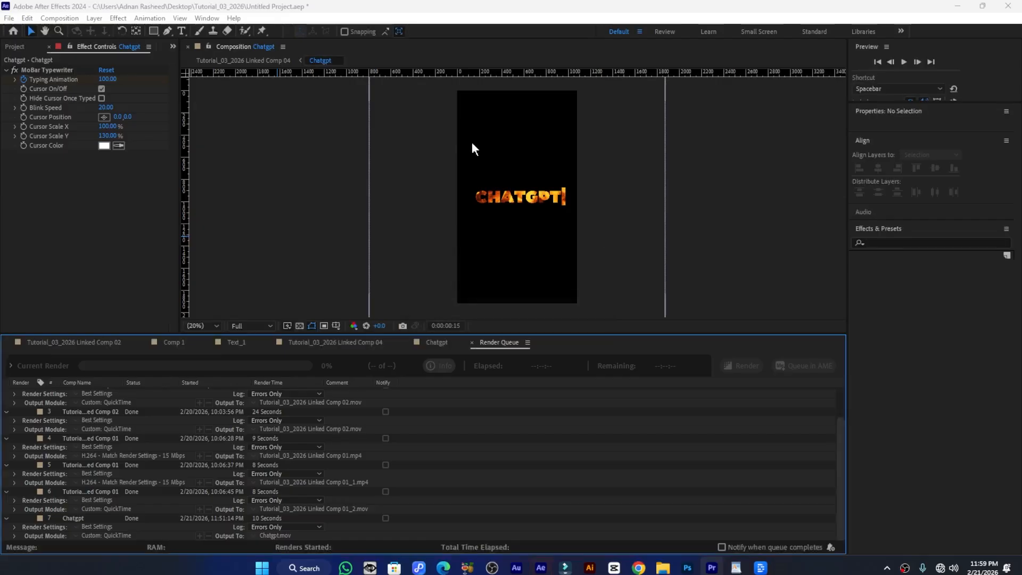
In After Effects, close the unneeded timelines and the render queue, keeping Tutorial_03_2026 Linked Comp 02 and Linked Comp 05
{"action": "left_click", "coordinate": [145, 342]}
{"action": "left_click", "coordinate": [142, 343]}
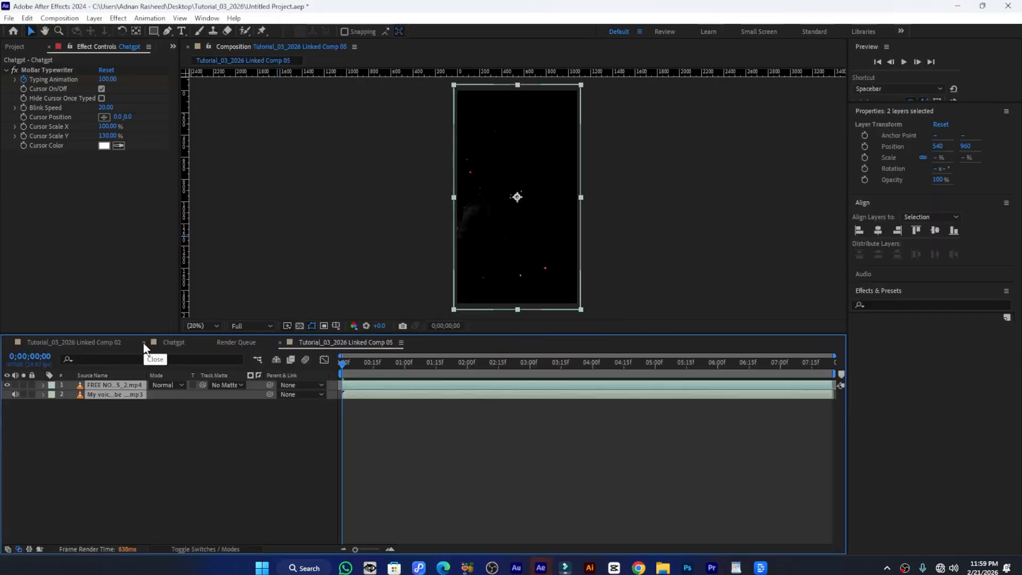
{"action": "left_click", "coordinate": [143, 342]}
{"action": "left_click", "coordinate": [143, 342]}
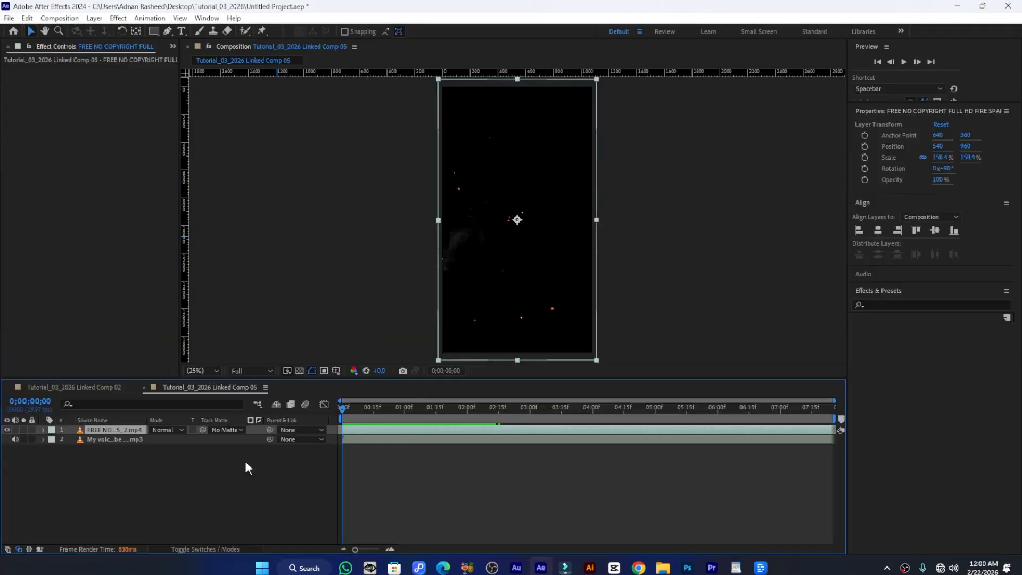
Reveal the voice-over layer's waveform in Linked Comp 05, play the opening, and place the current time at 0;00;02;01
{"action": "left_click", "coordinate": [116, 440]}
{"action": "key", "text": "l"}
{"action": "key", "text": "l"}
{"action": "key", "text": "l"}
{"action": "key", "text": "l"}
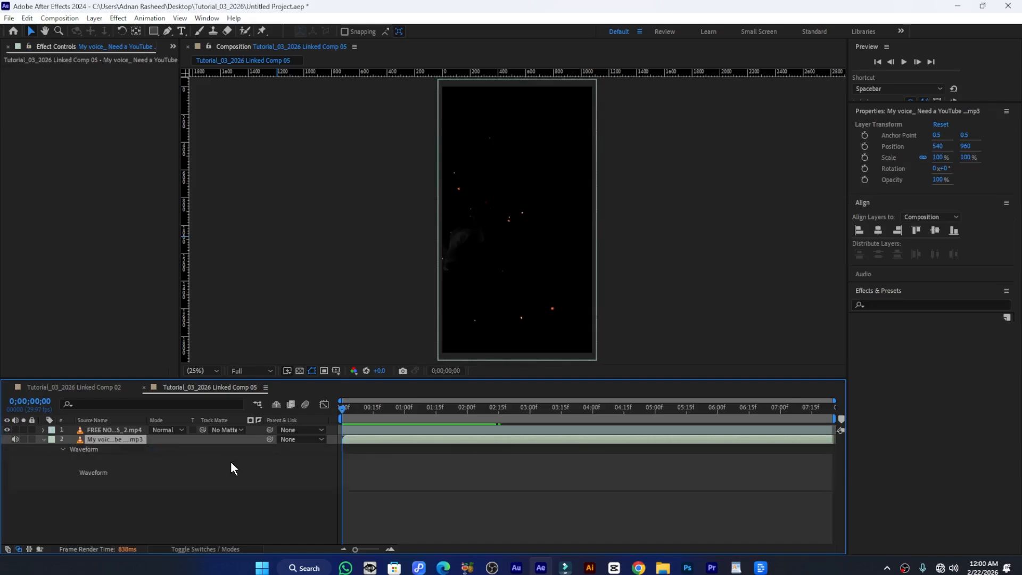
{"action": "key", "text": "space"}
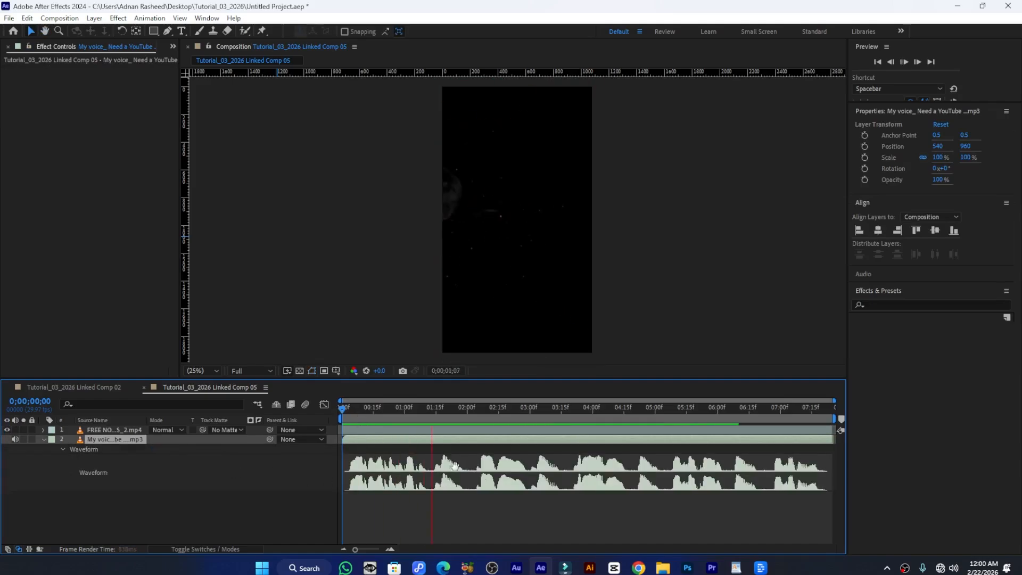
{"action": "left_click_drag", "start_coordinate": [439, 412], "coordinate": [468, 416]}
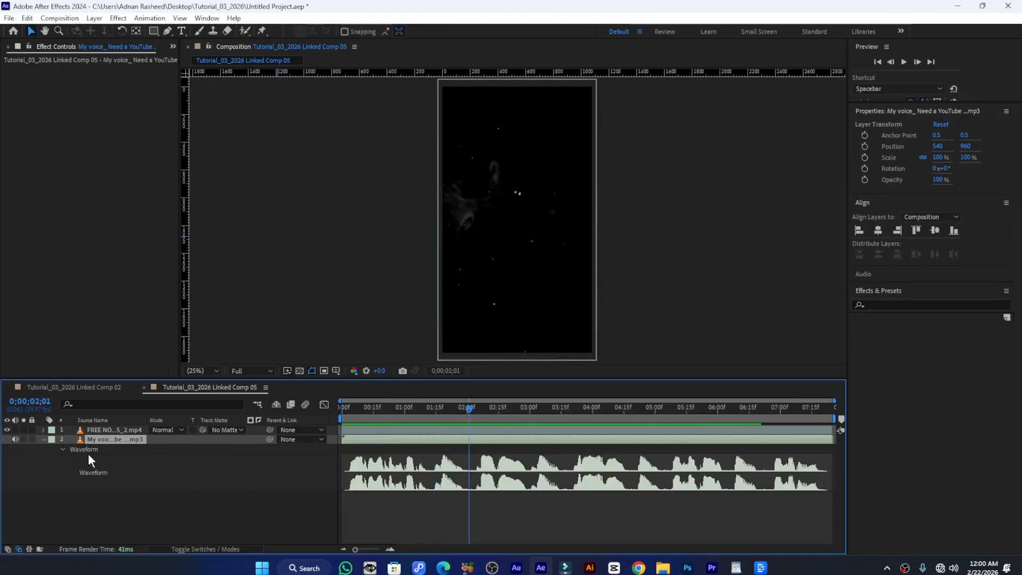
{"action": "left_click", "coordinate": [286, 511]}
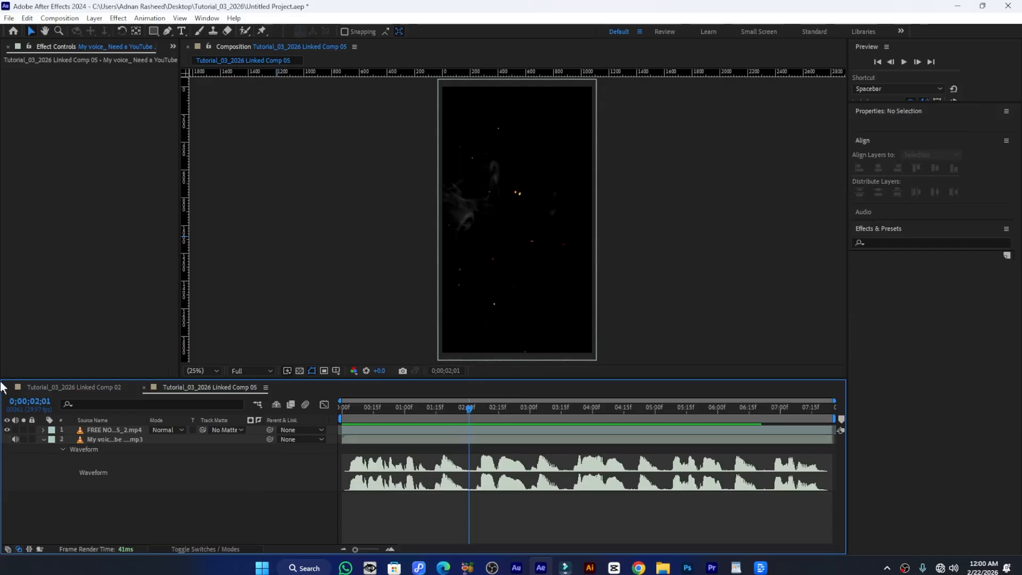
Examine the text box animation in Linked Comp 02 as reference, scrubbing through how the boxes appear
{"action": "left_click", "coordinate": [56, 391]}
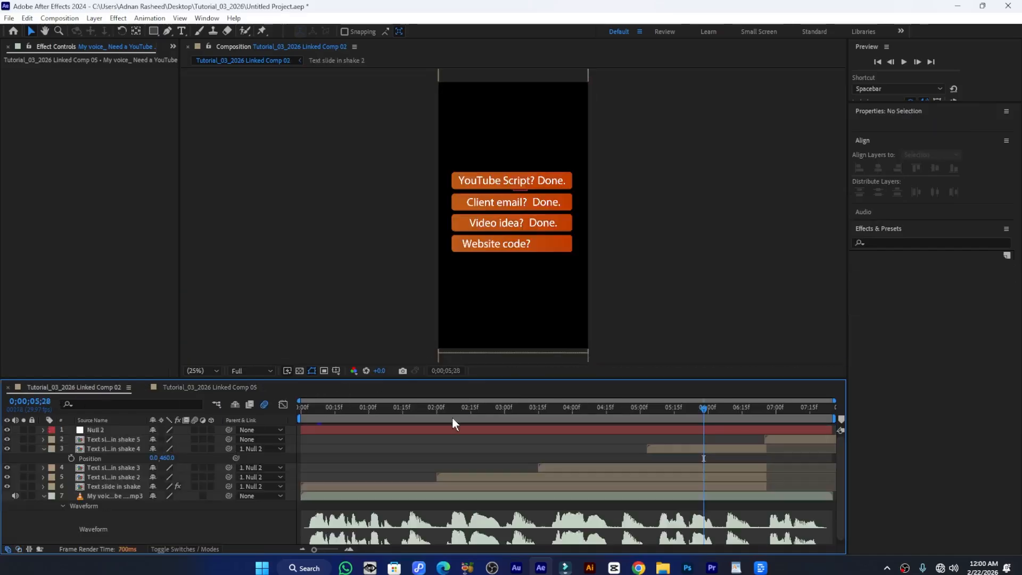
{"action": "left_click_drag", "start_coordinate": [493, 413], "coordinate": [525, 430]}
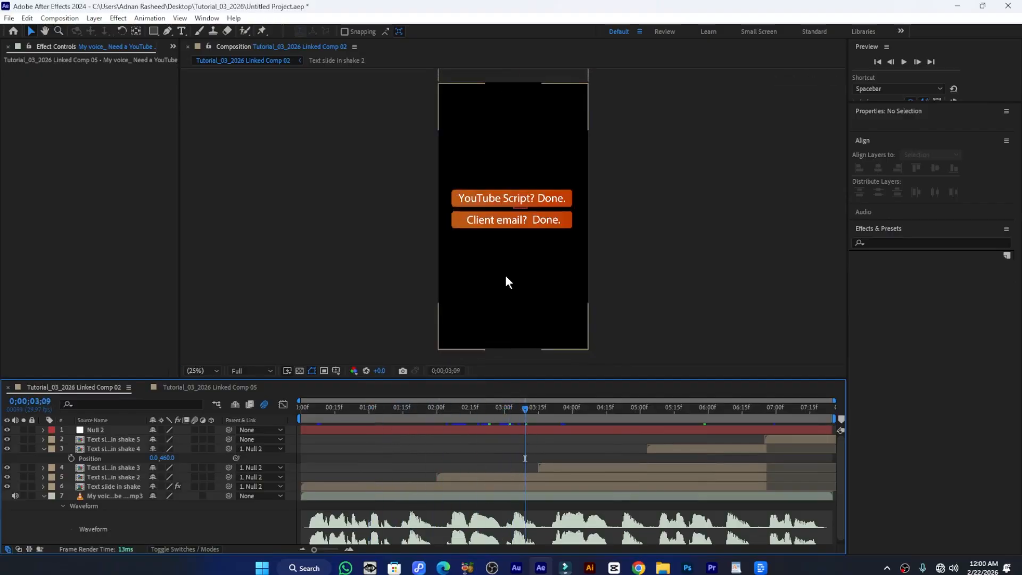
{"action": "left_click_drag", "start_coordinate": [360, 411], "coordinate": [315, 410]}
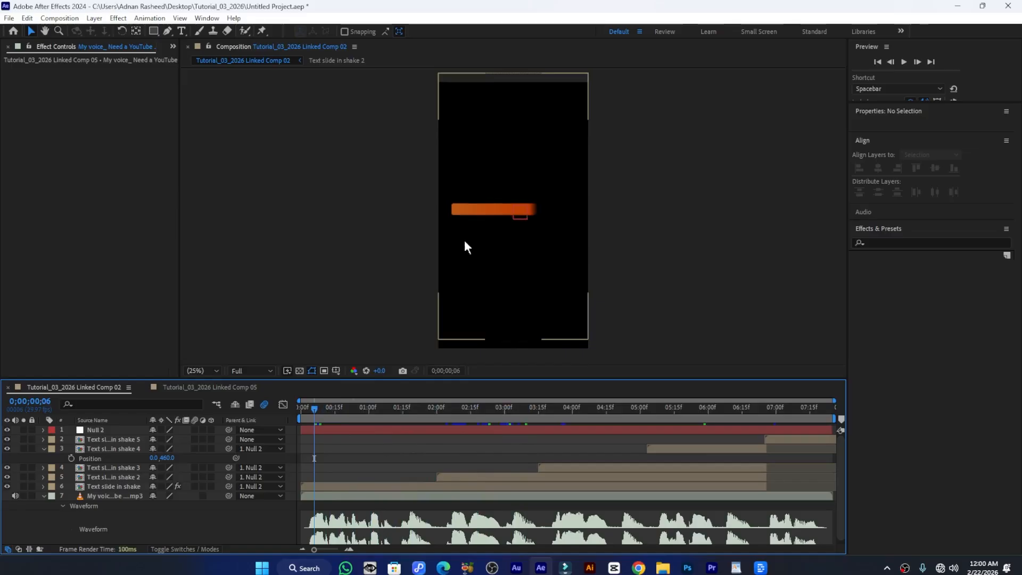
{"action": "left_click_drag", "start_coordinate": [307, 408], "coordinate": [408, 415]}
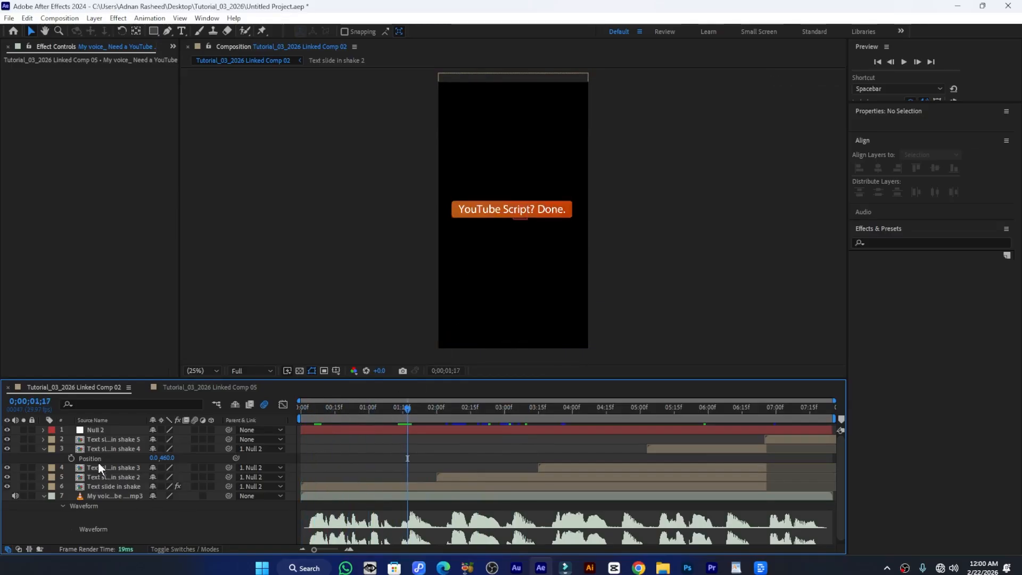
In Linked Comp 05, draw a rectangle shape of about 940 by 192 px and centre it in the composition
{"action": "left_click", "coordinate": [188, 390]}
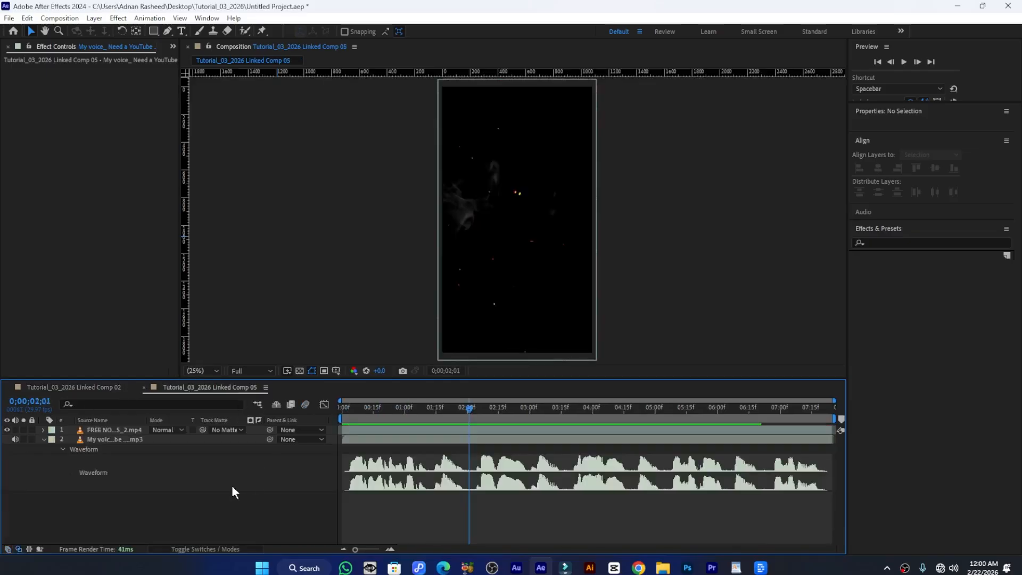
{"action": "mouse_move", "coordinate": [152, 33]}
{"action": "left_mouse_down"}
{"action": "mouse_move", "coordinate": [192, 42]}
{"action": "mouse_move", "coordinate": [180, 31]}
{"action": "left_mouse_up"}
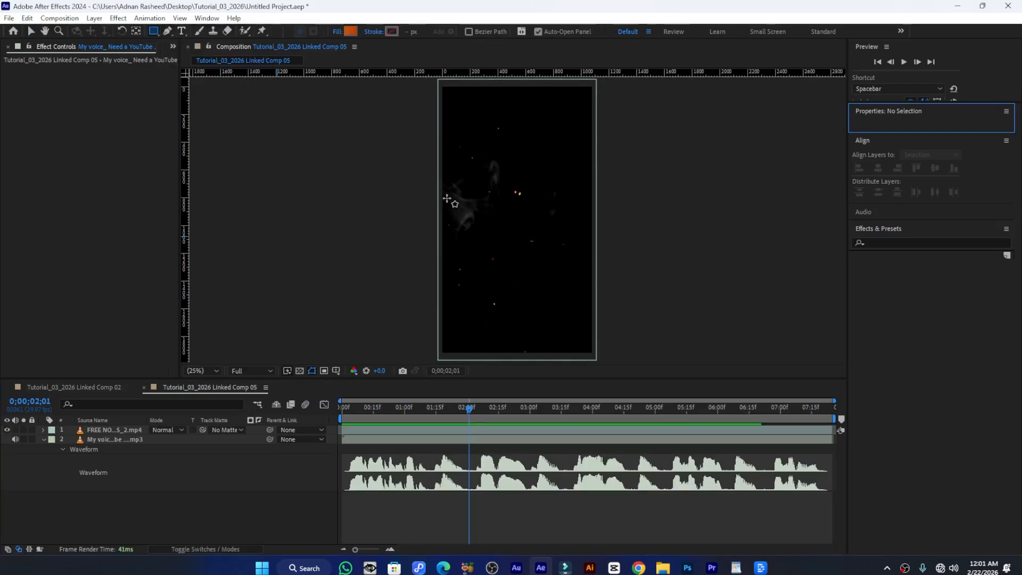
{"action": "left_click_drag", "start_coordinate": [452, 200], "coordinate": [582, 227]}
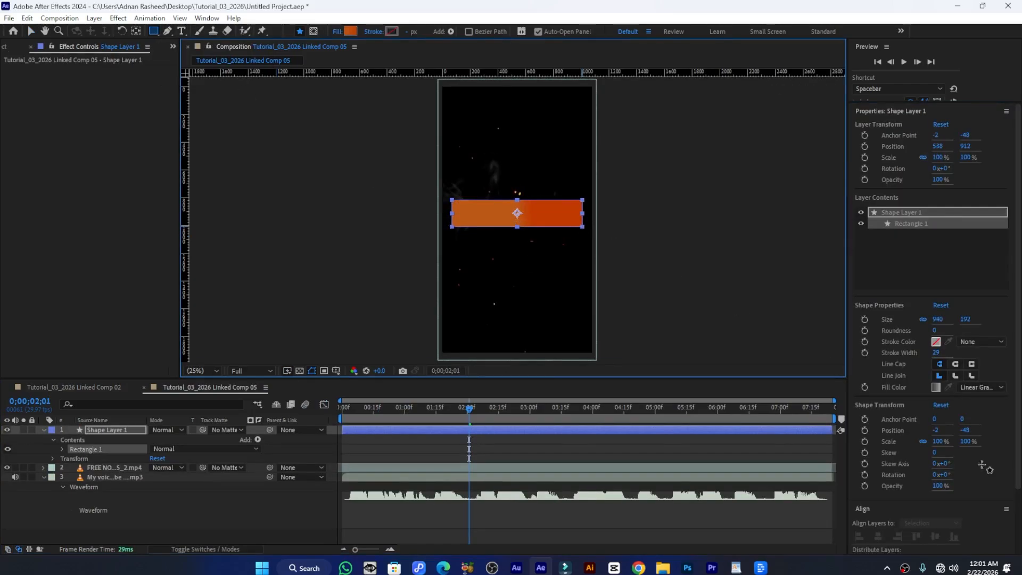
{"action": "scroll", "coordinate": [963, 490], "scroll_direction": "down", "scroll_amount": 3}
{"action": "left_click", "coordinate": [878, 461]}
{"action": "left_click", "coordinate": [936, 461]}
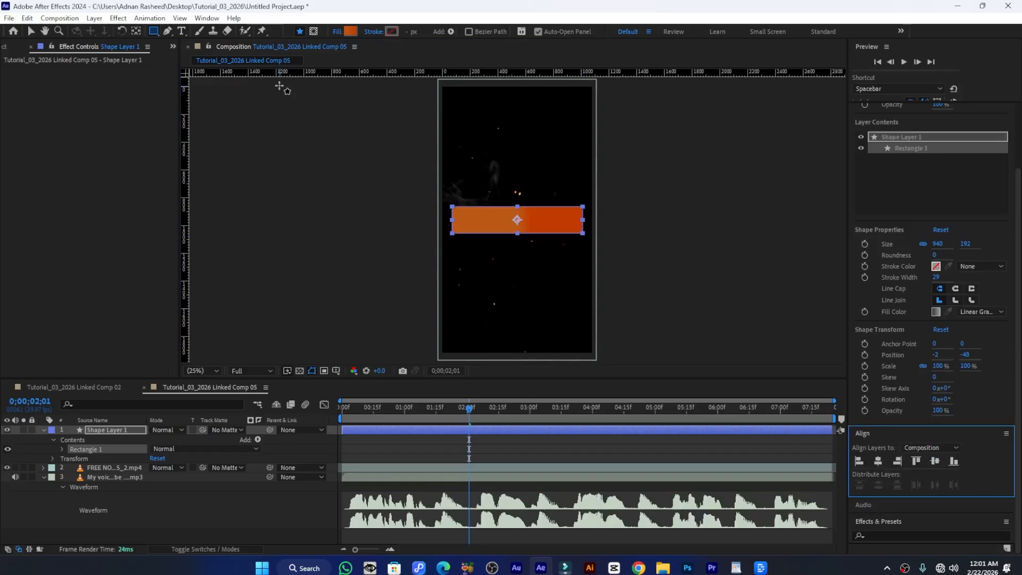
Reset the Default workspace to its saved layout and keep it as the active workspace
{"action": "left_click", "coordinate": [206, 18]}
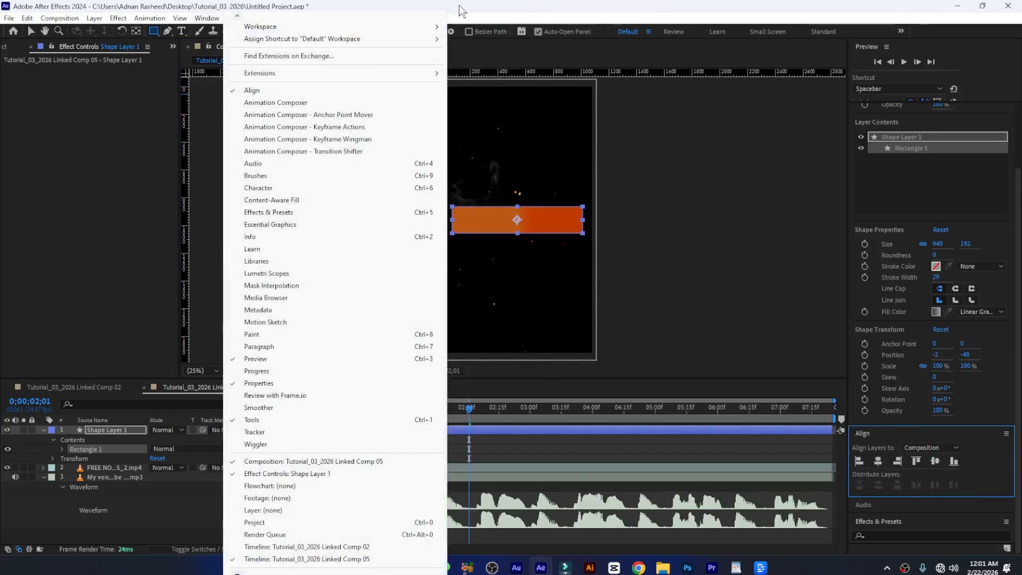
{"action": "left_click", "coordinate": [477, 10]}
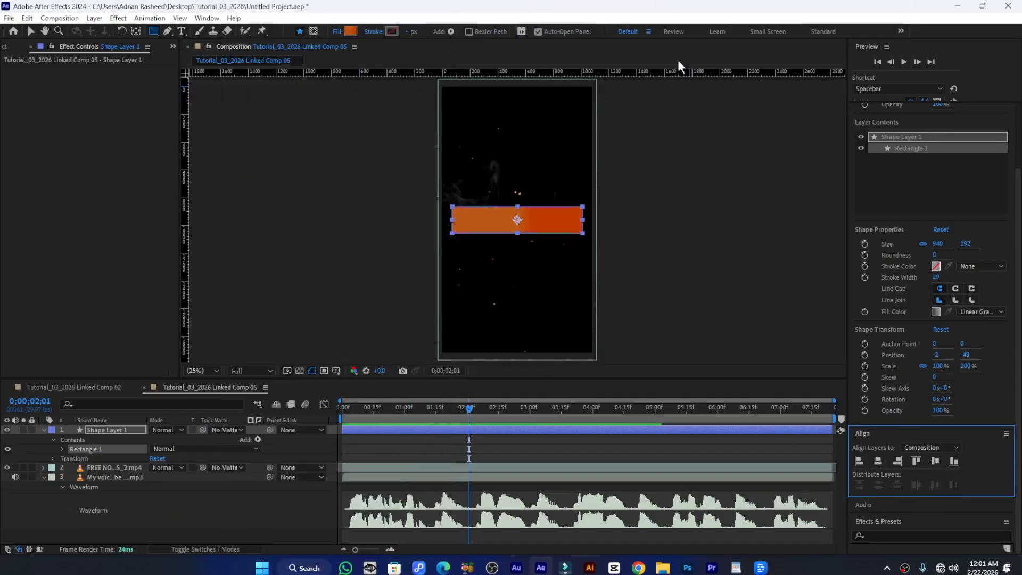
{"action": "left_click", "coordinate": [629, 30]}
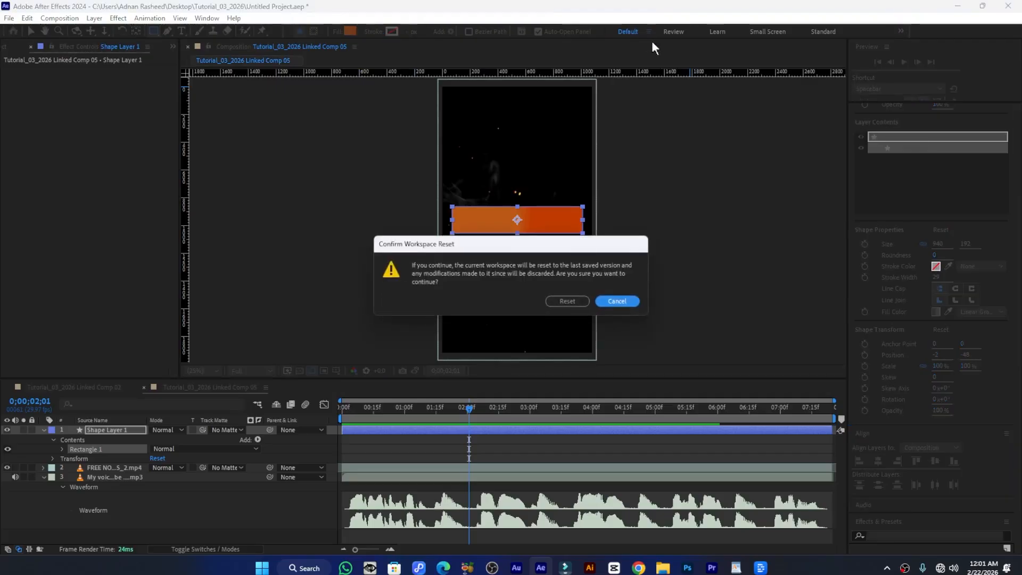
{"action": "left_click", "coordinate": [578, 303]}
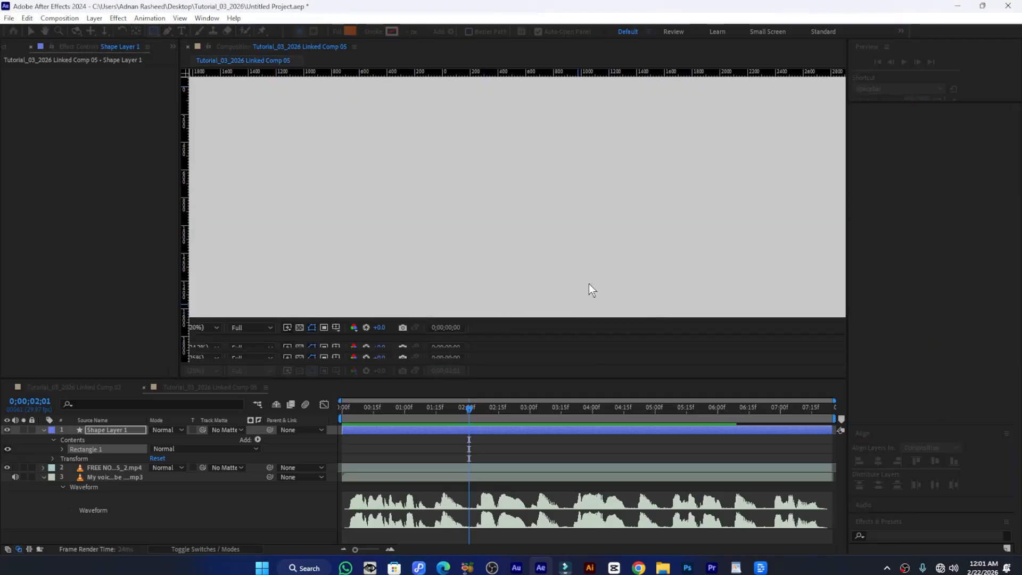
{"action": "left_click", "coordinate": [900, 30]}
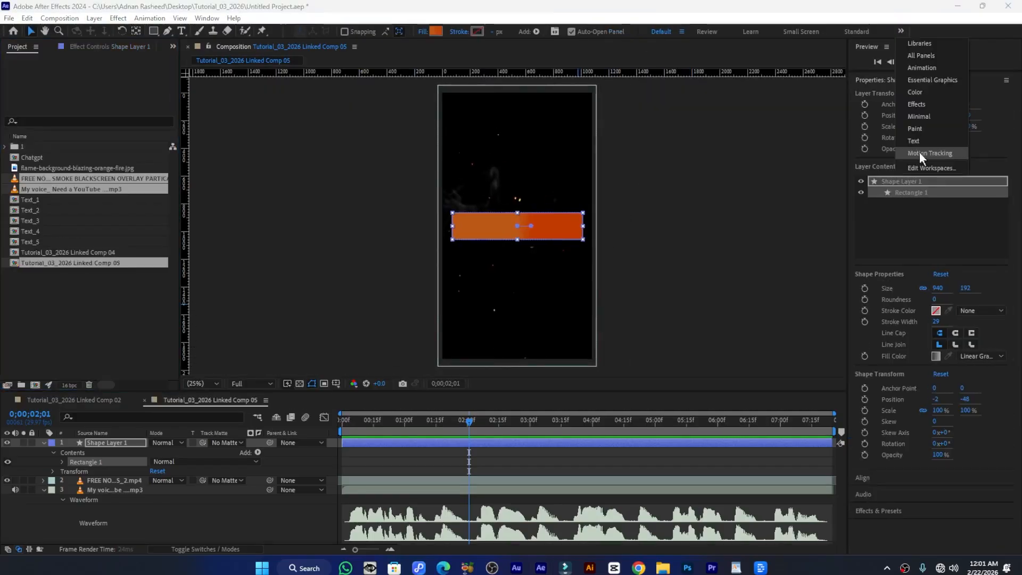
{"action": "left_click", "coordinate": [655, 31]}
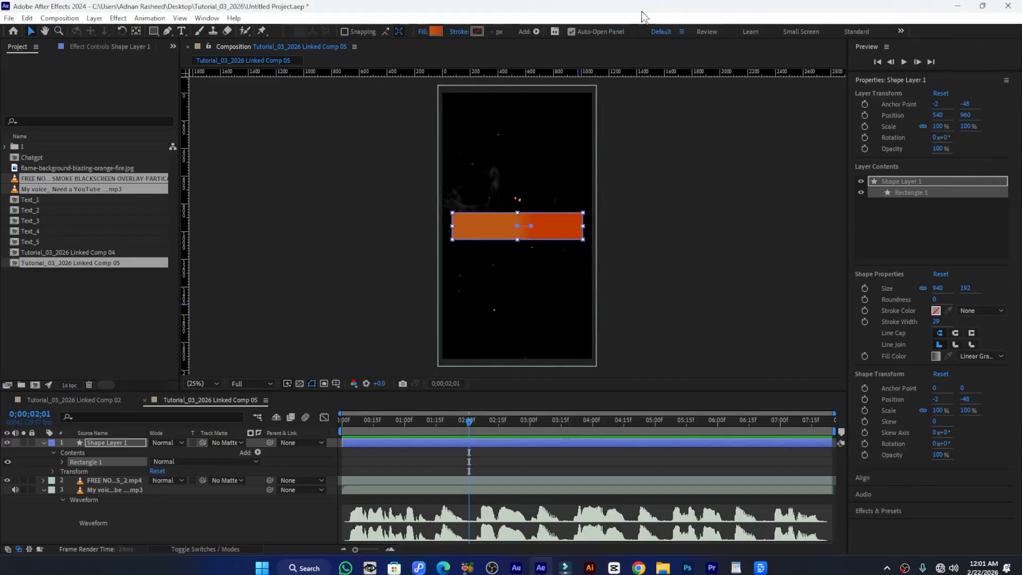
{"action": "left_click", "coordinate": [207, 17]}
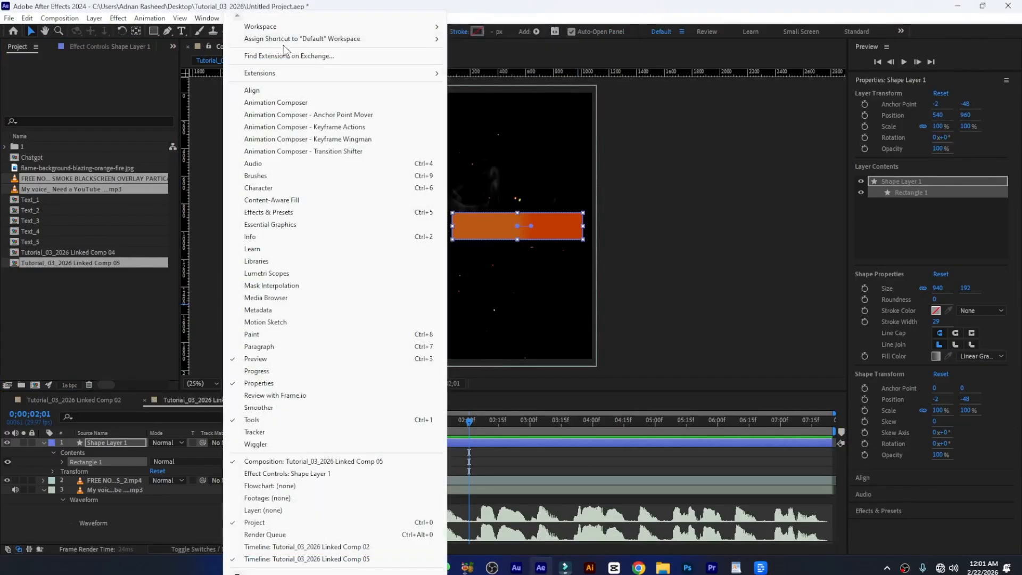
{"action": "mouse_move", "coordinate": [272, 27]}
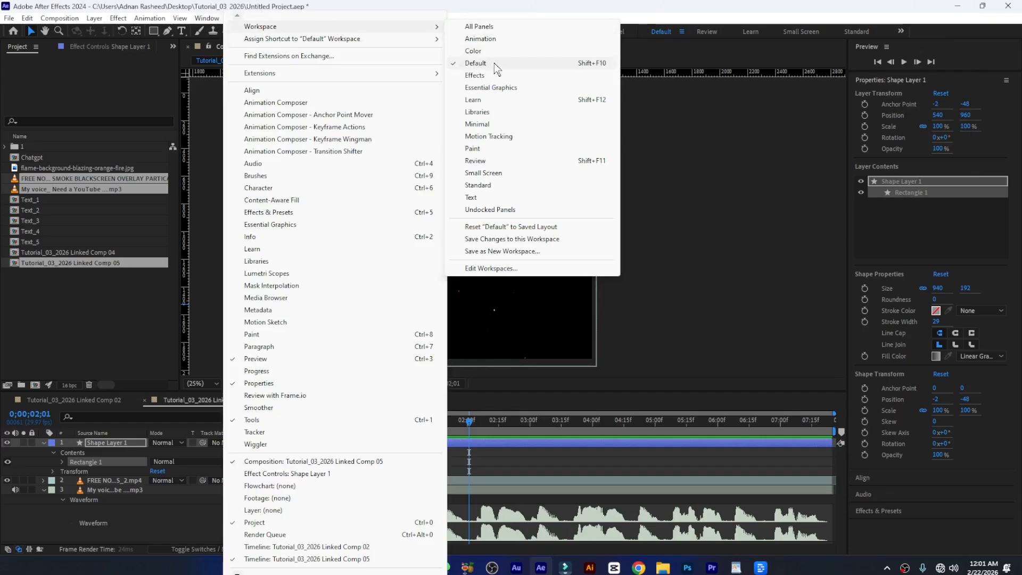
{"action": "left_click", "coordinate": [643, 17]}
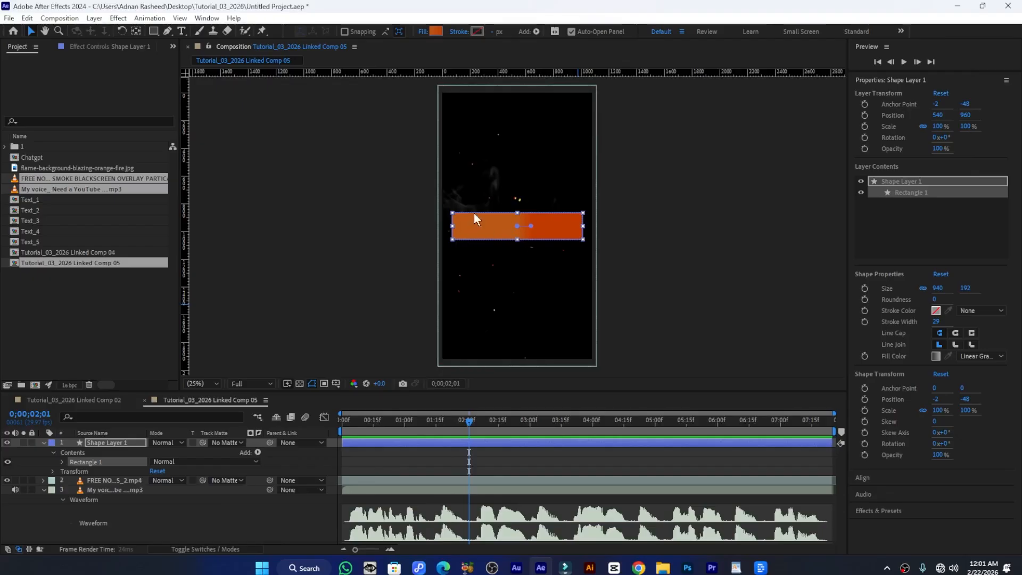
Set the rectangle's fill type to Linear Gradient
{"action": "left_click", "coordinate": [422, 33]}
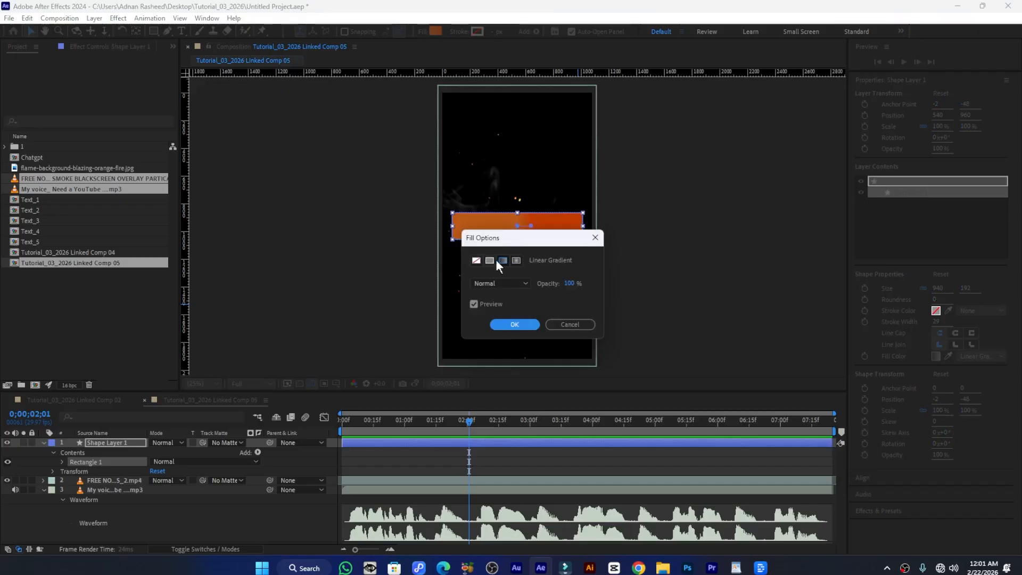
{"action": "left_click", "coordinate": [502, 261]}
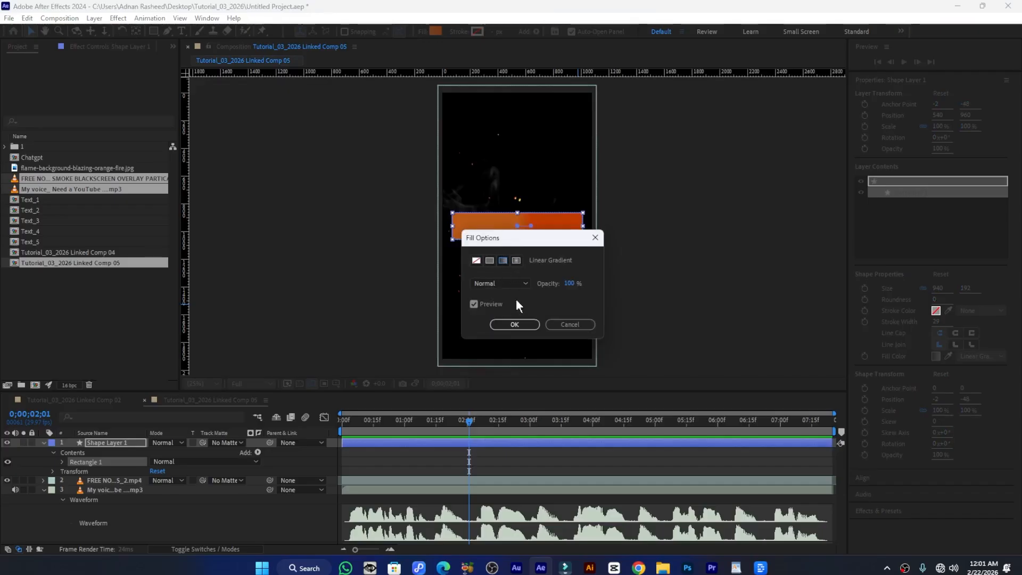
{"action": "left_click", "coordinate": [526, 325]}
{"action": "left_click", "coordinate": [526, 324]}
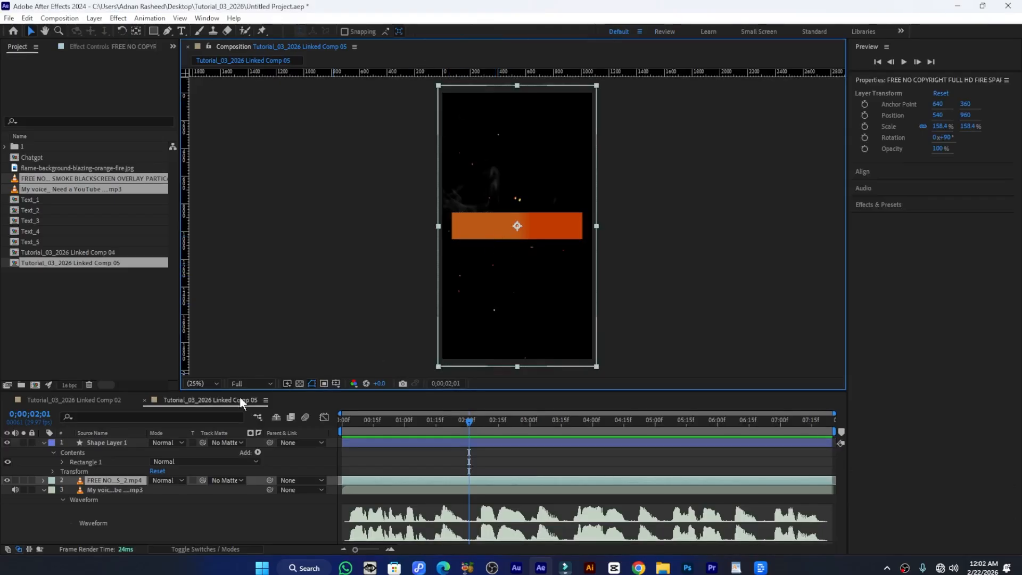
Set the stroke of Shape Layer 1 to None
{"action": "left_click", "coordinate": [113, 442]}
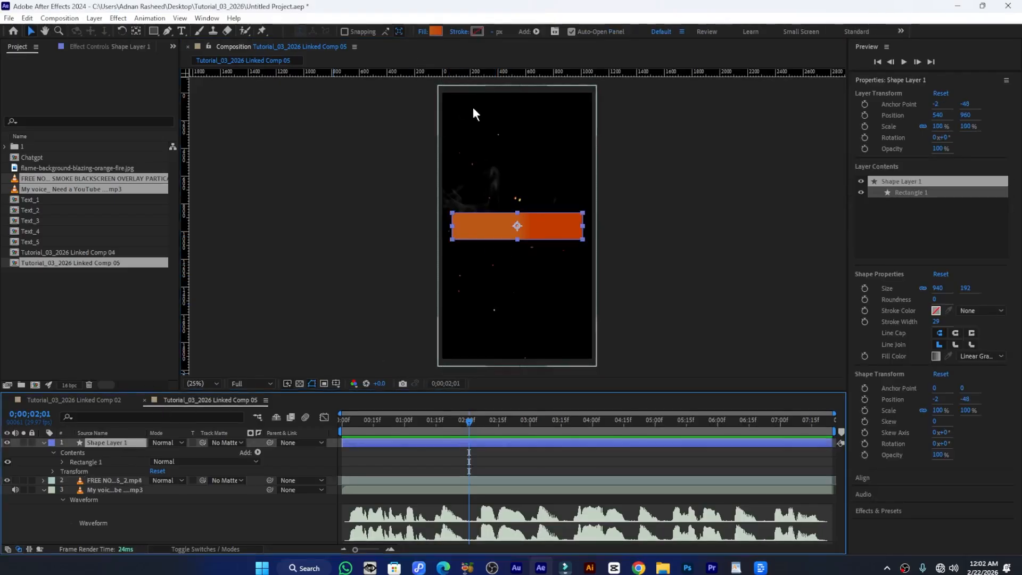
{"action": "left_click", "coordinate": [461, 32]}
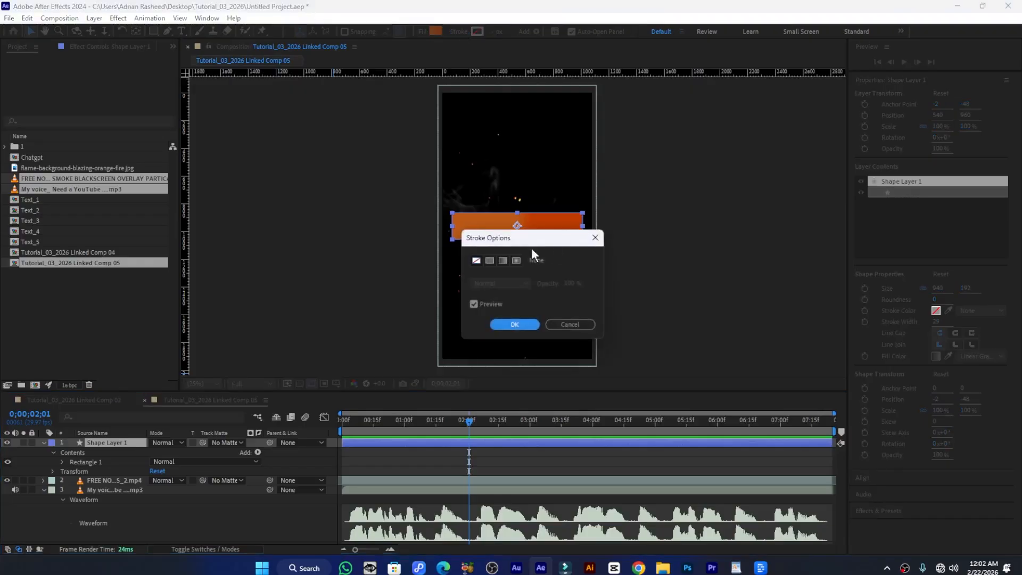
{"action": "left_click", "coordinate": [475, 262]}
{"action": "left_click", "coordinate": [514, 324]}
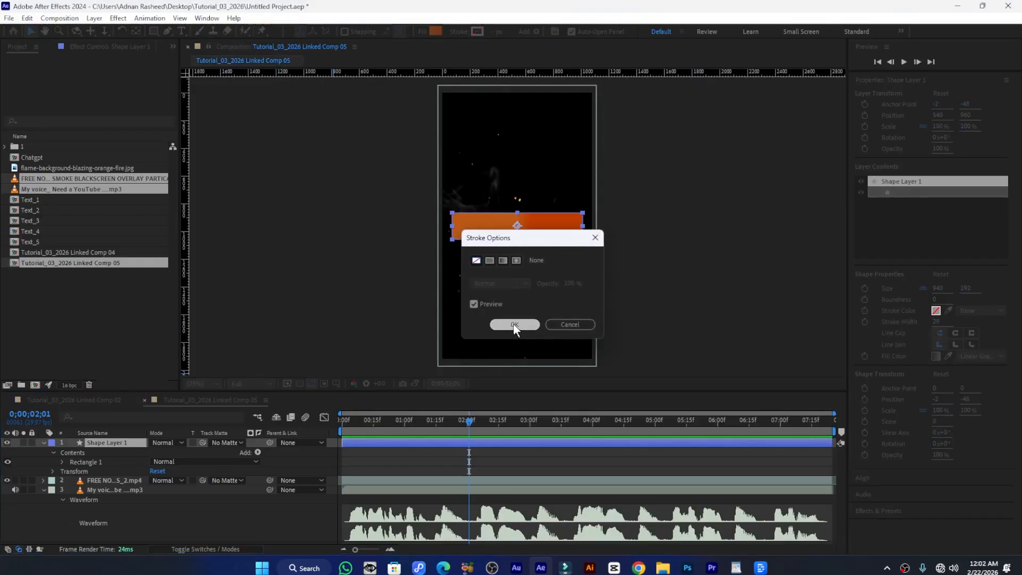
{"action": "left_click", "coordinate": [436, 32]}
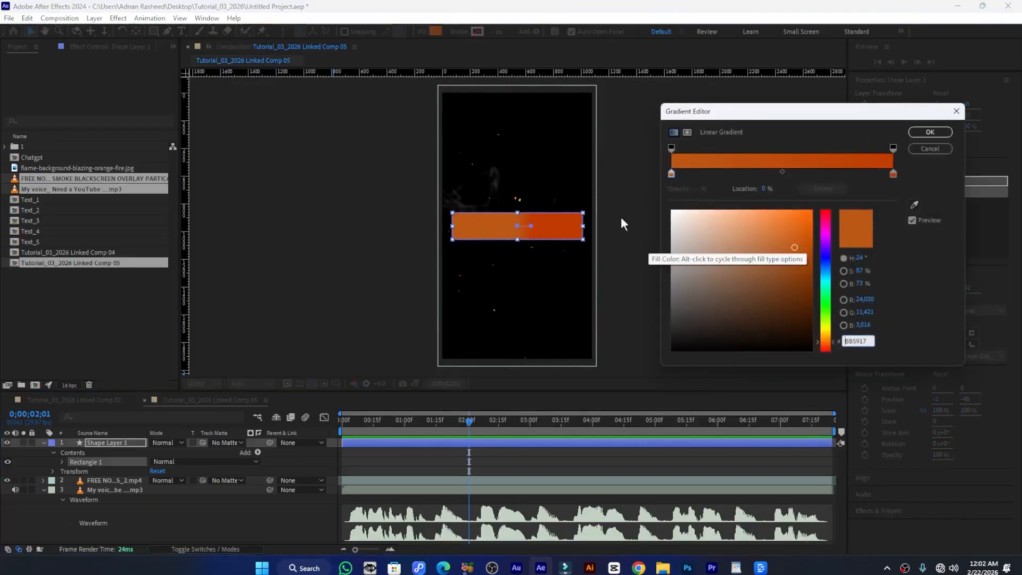
{"action": "left_click_drag", "start_coordinate": [724, 114], "coordinate": [706, 104]}
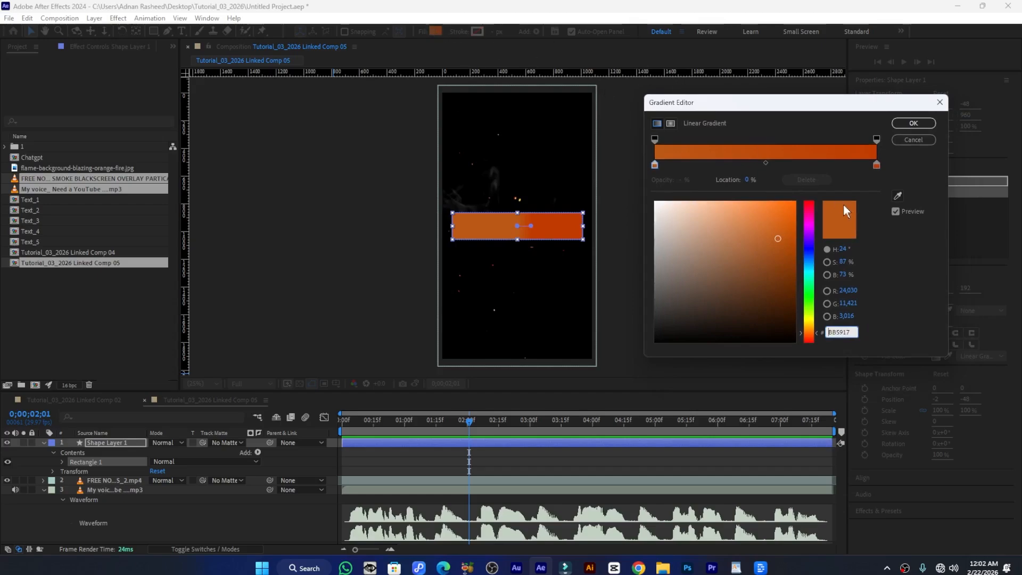
{"action": "left_click_drag", "start_coordinate": [749, 113], "coordinate": [742, 110]}
{"action": "left_click", "coordinate": [869, 161]}
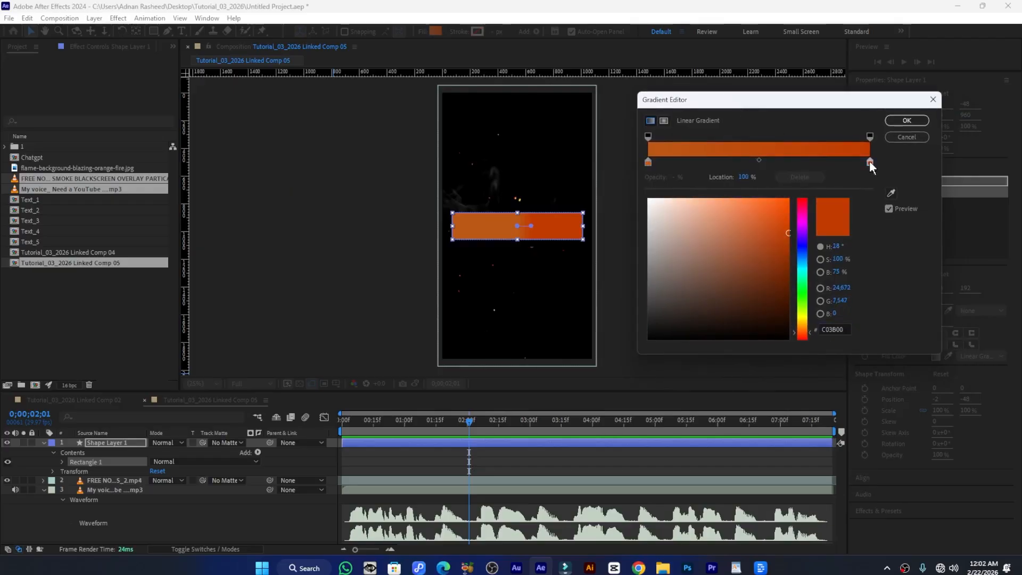
{"action": "left_click", "coordinate": [804, 335]}
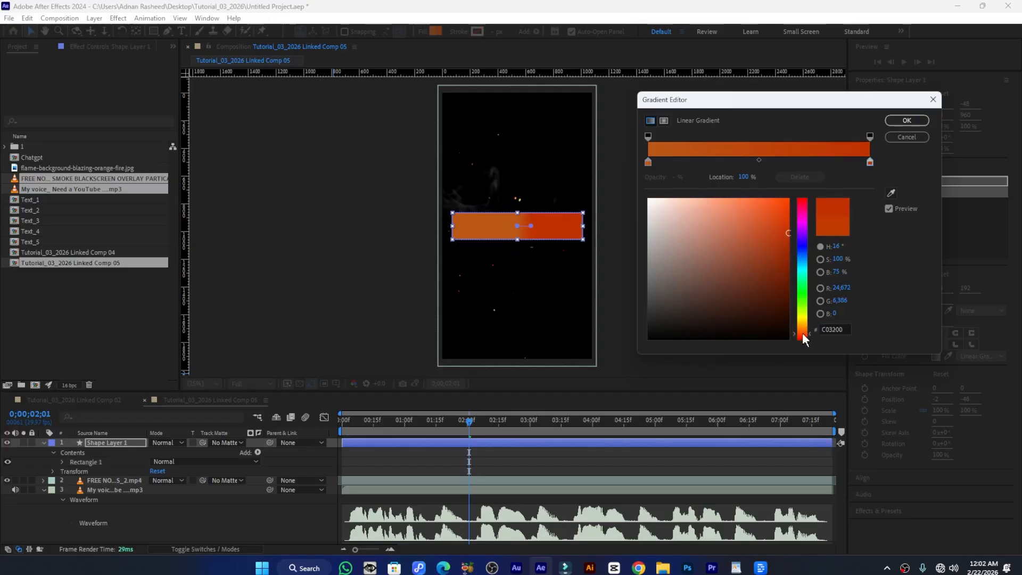
{"action": "left_click_drag", "start_coordinate": [785, 235], "coordinate": [782, 223]}
{"action": "left_click", "coordinate": [648, 160]}
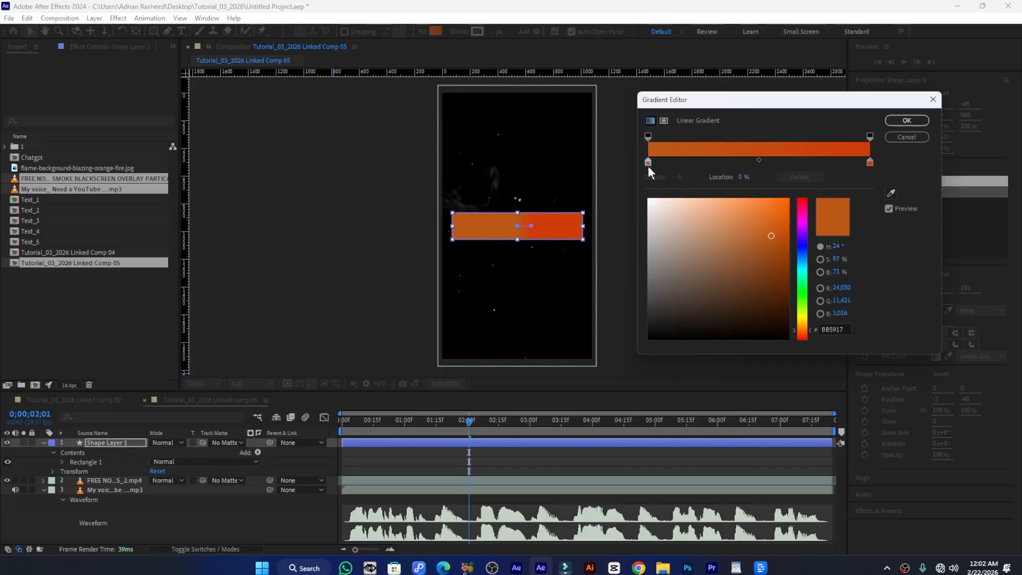
{"action": "left_click", "coordinate": [802, 328]}
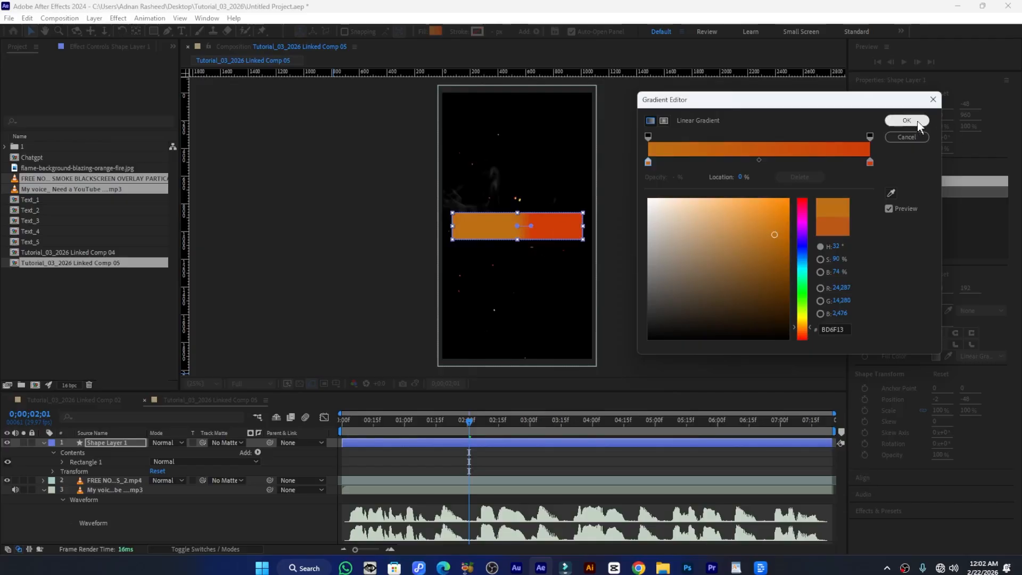
{"action": "left_click", "coordinate": [906, 137]}
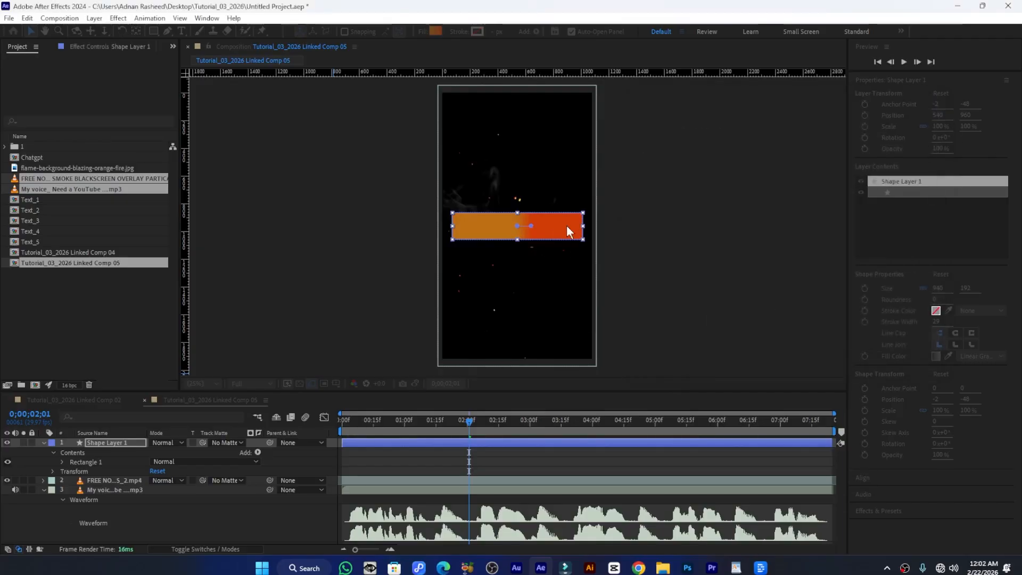
Stretch the linear gradient of Rectangle 1 diagonally, from the rectangle's upper-left corner to its lower-right corner
{"action": "scroll", "coordinate": [555, 233], "scroll_direction": "up", "scroll_amount": 4}
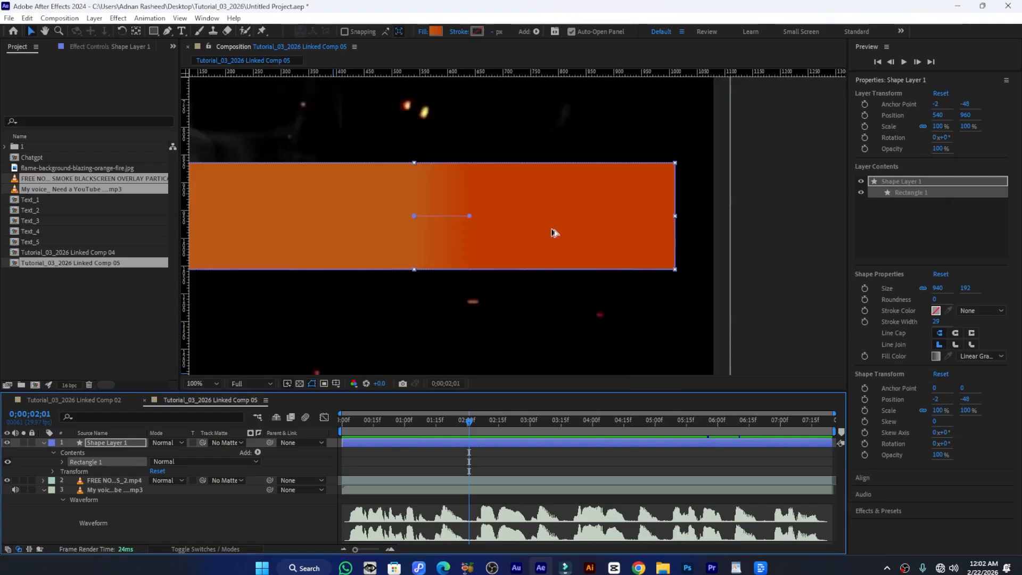
{"action": "scroll", "coordinate": [512, 233], "scroll_direction": "down", "scroll_amount": 4}
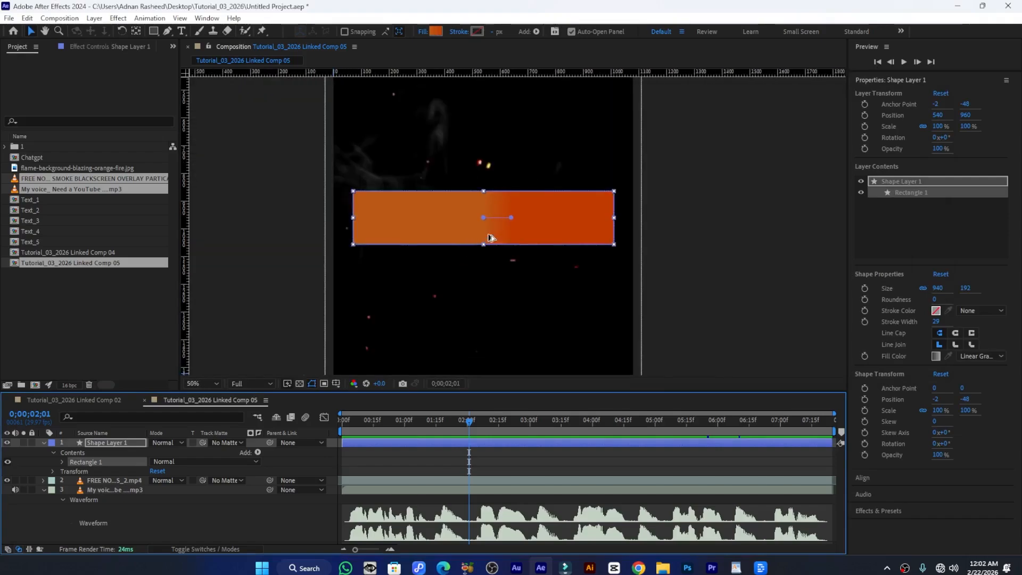
{"action": "left_click", "coordinate": [85, 450]}
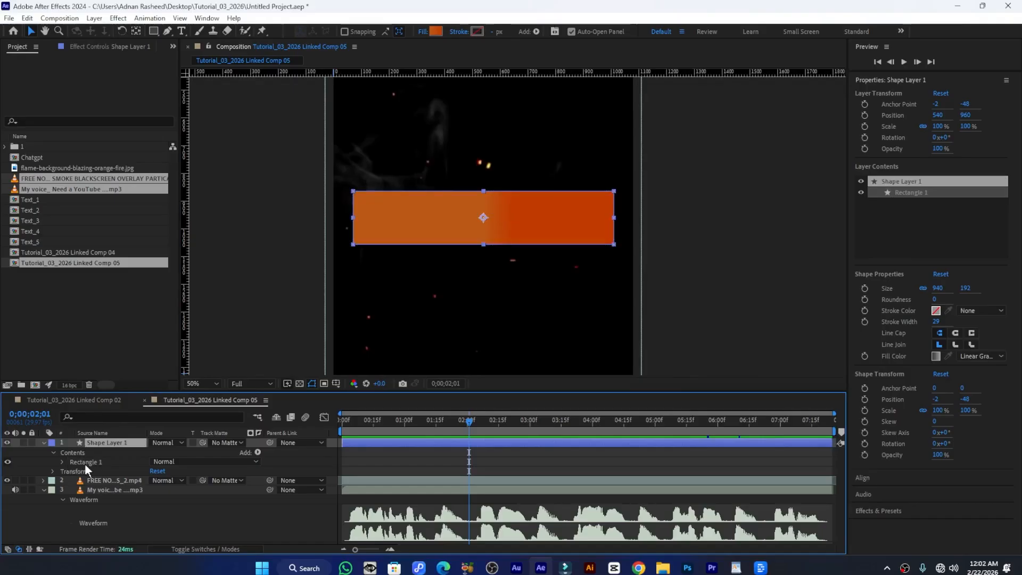
{"action": "left_click", "coordinate": [80, 462]}
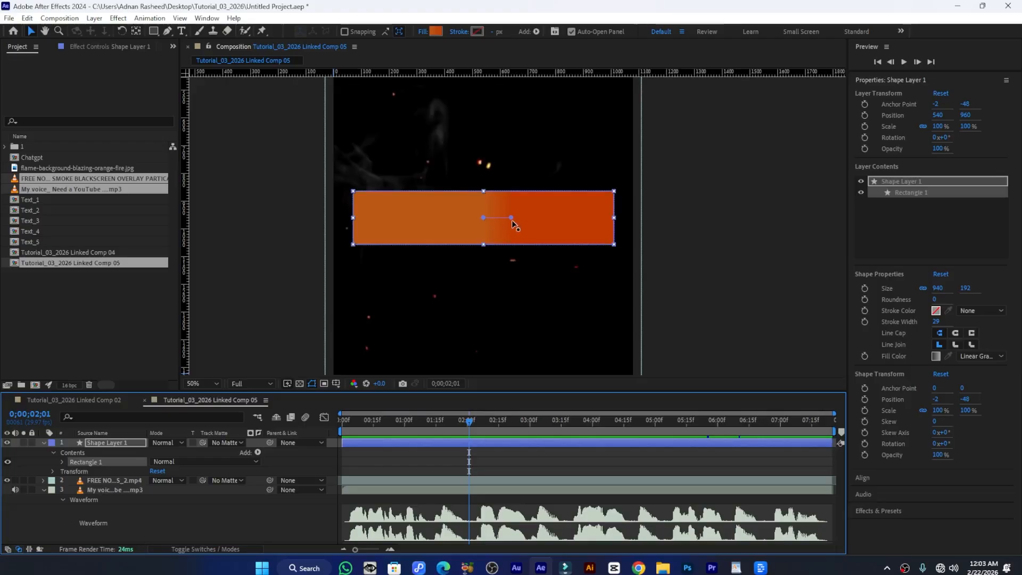
{"action": "left_click_drag", "start_coordinate": [514, 218], "coordinate": [610, 245]}
{"action": "left_click_drag", "start_coordinate": [483, 218], "coordinate": [353, 192]}
Set the corner roundness of the rectangle in Shape Layer 1 to 30
{"action": "left_click", "coordinate": [112, 442]}
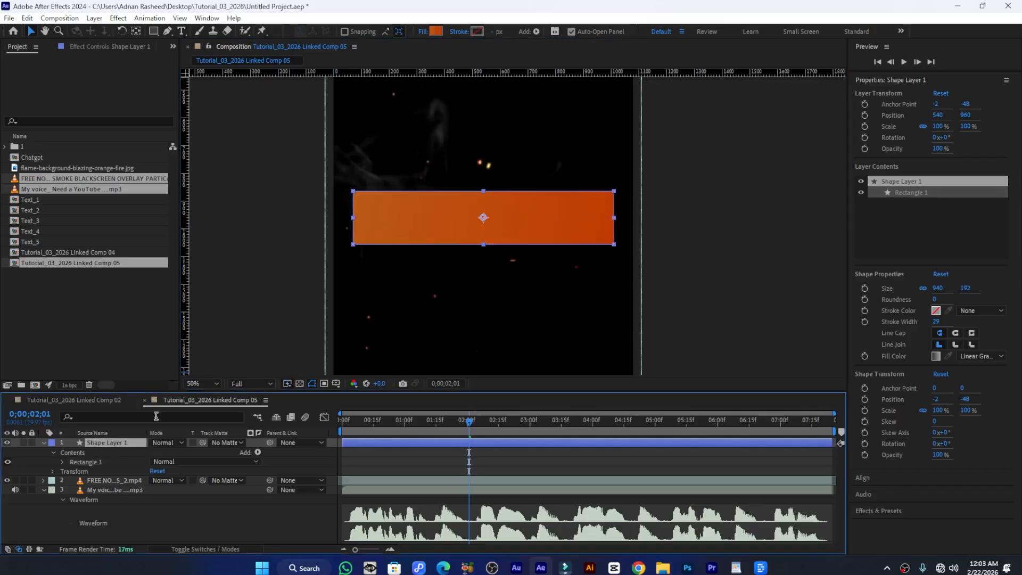
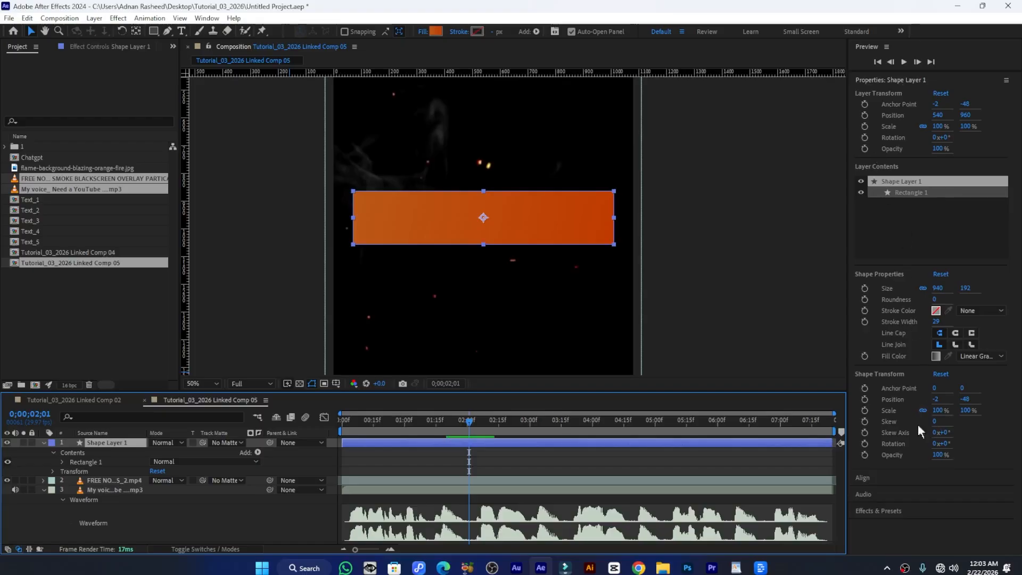
{"action": "left_click", "coordinate": [935, 299]}
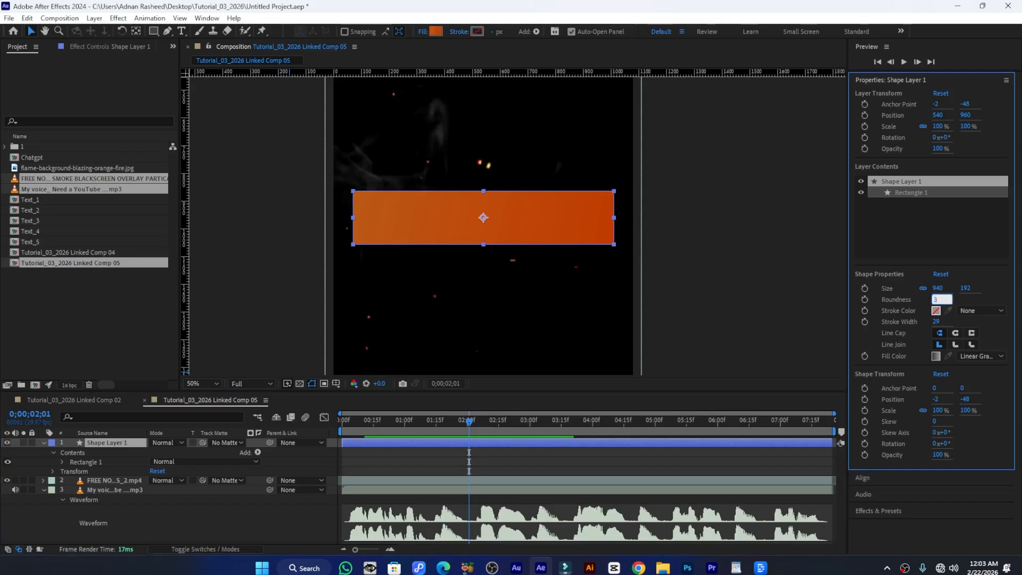
{"action": "key", "text": "Return"}
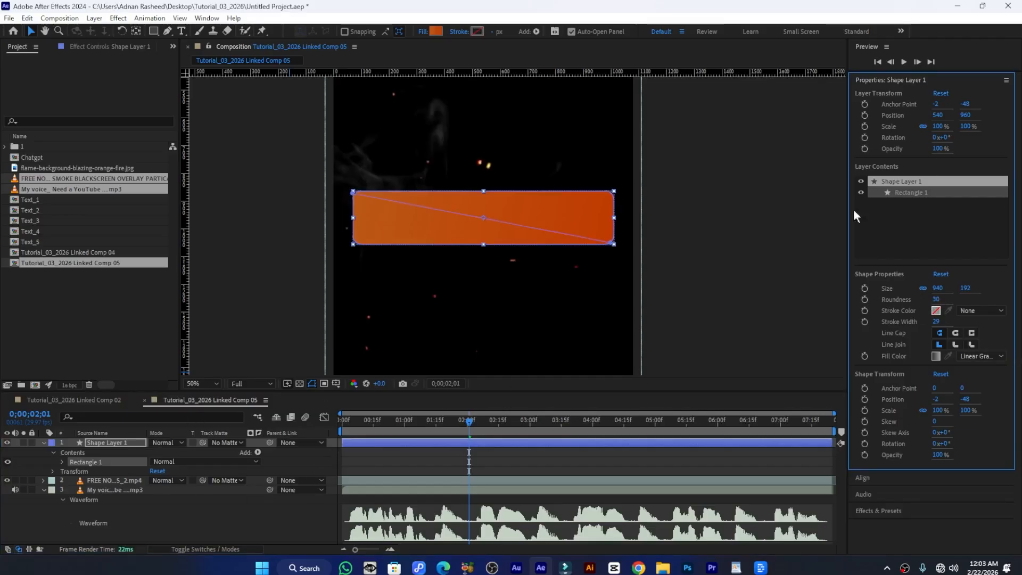
Filter the timeline for "roun" to examine the rectangle's Roundness property, and collapse Shape Layer 1
{"action": "left_click", "coordinate": [90, 417]}
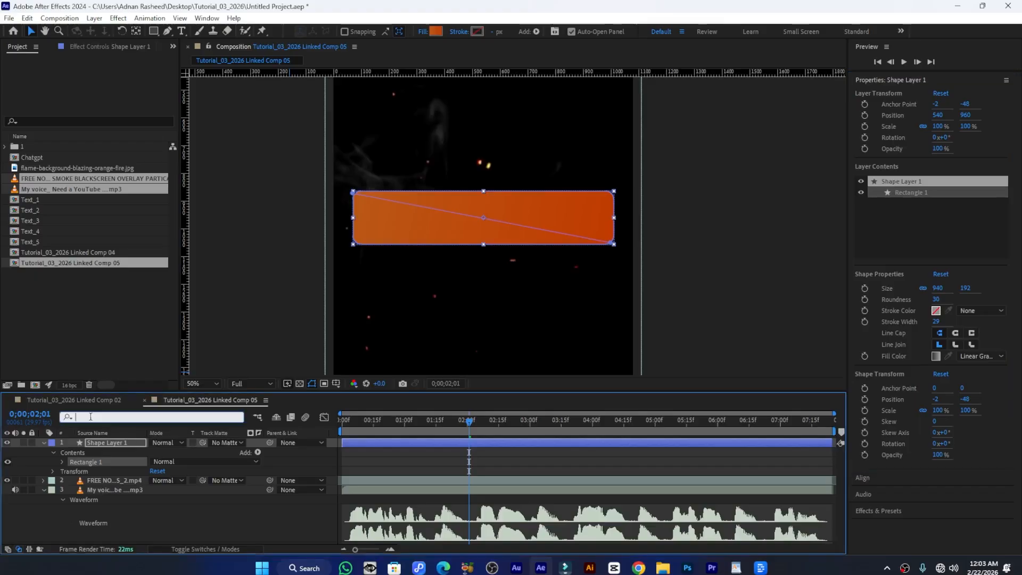
{"action": "type", "text": "roun"}
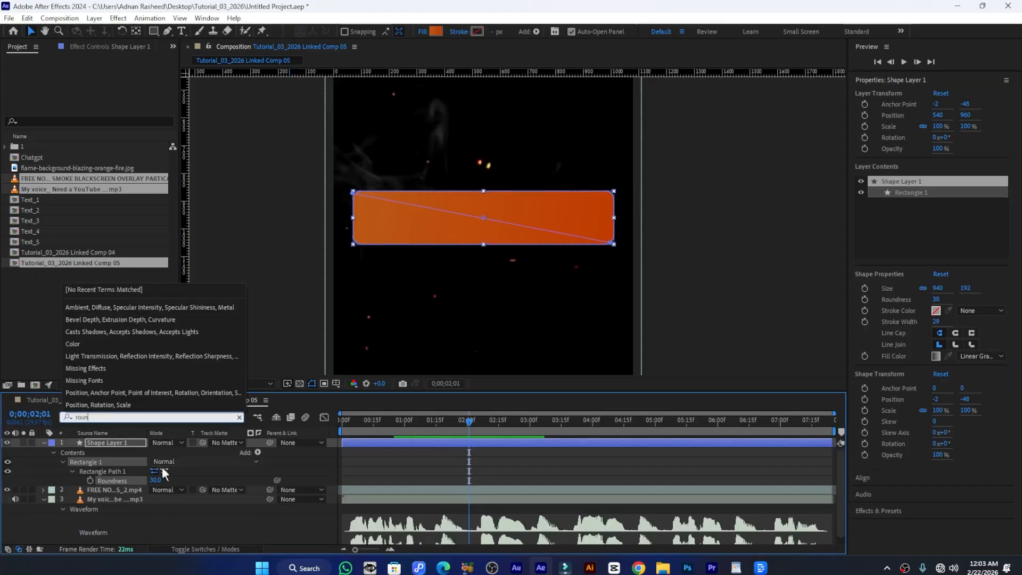
{"action": "left_click", "coordinate": [113, 482]}
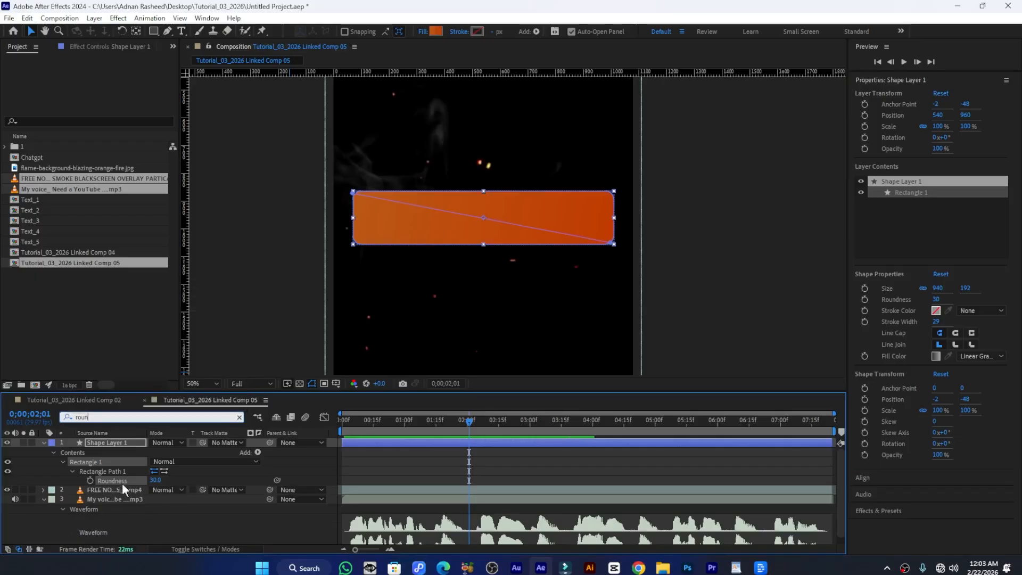
{"action": "left_click", "coordinate": [45, 444]}
{"action": "left_click", "coordinate": [178, 483]}
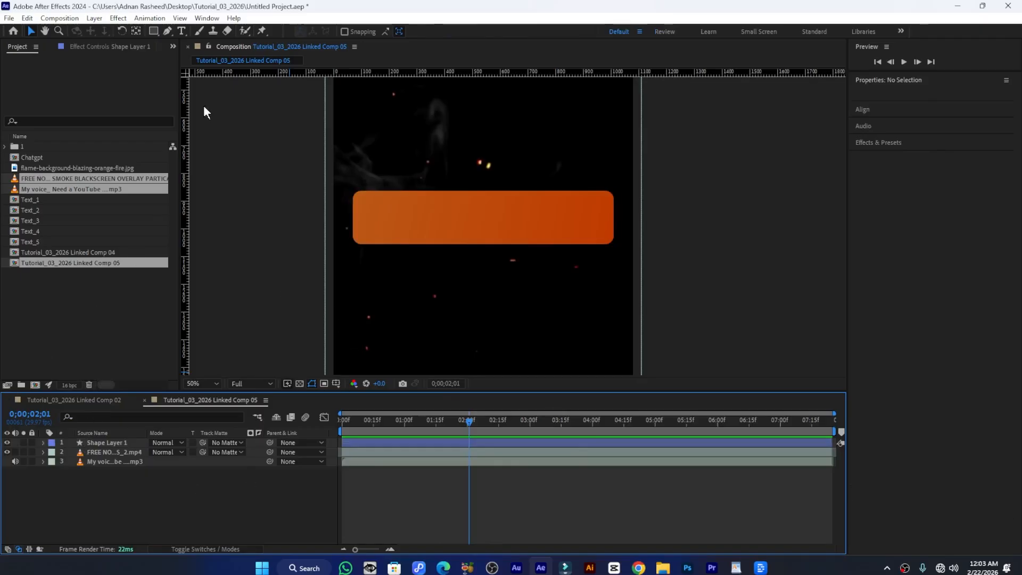
Open the Text slide in shake composition from Linked Comp 02 and copy its "YouTube Script?" text layer's text
{"action": "left_click", "coordinate": [183, 30]}
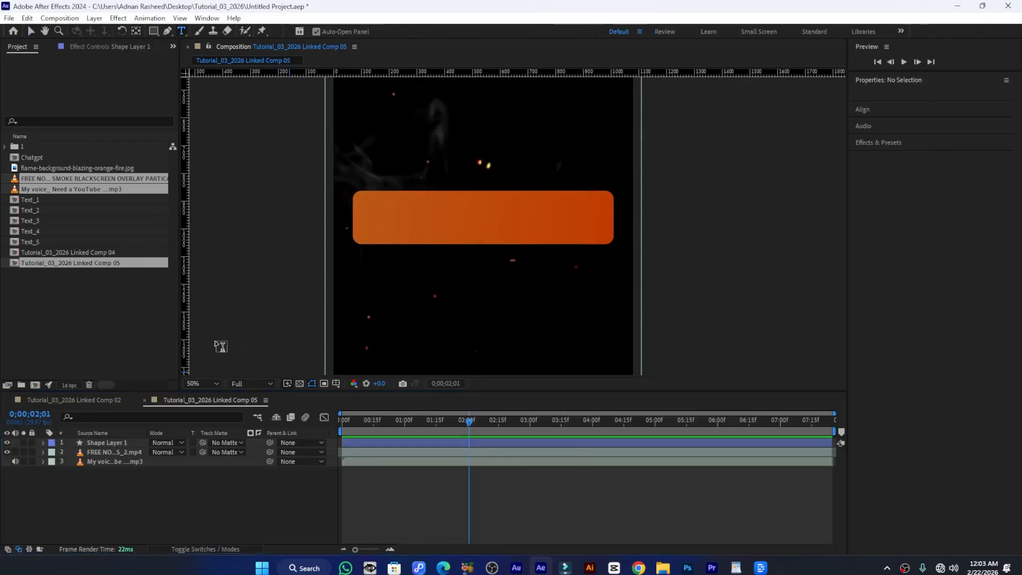
{"action": "left_click", "coordinate": [91, 400]}
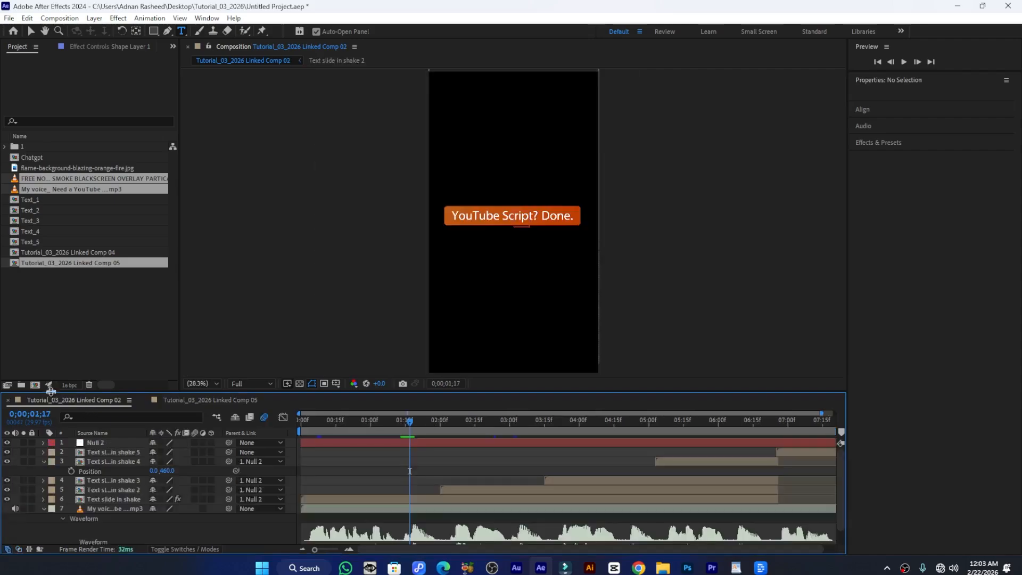
{"action": "left_click_drag", "start_coordinate": [409, 421], "coordinate": [387, 422]}
{"action": "double_click", "coordinate": [382, 497]}
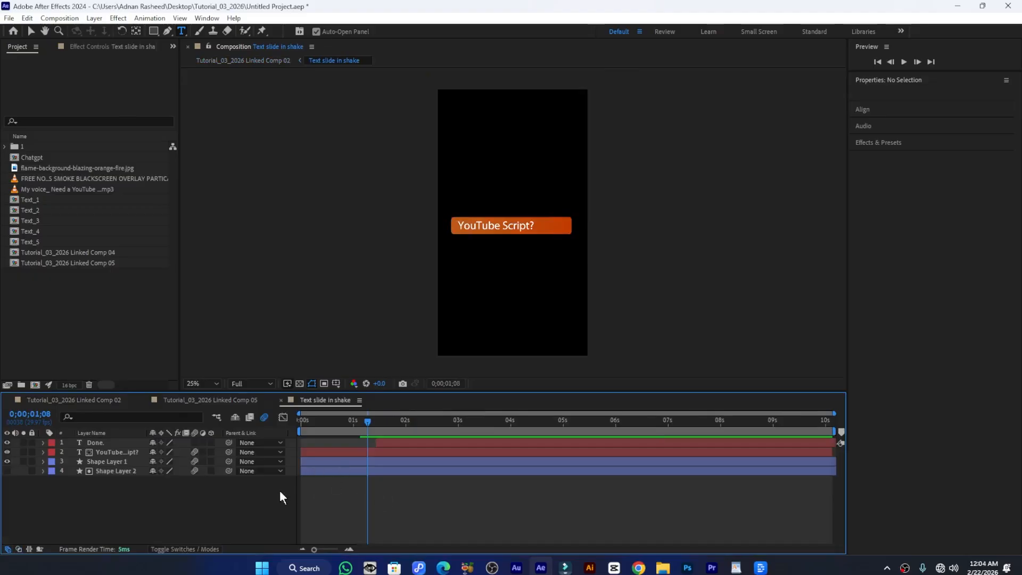
{"action": "left_click", "coordinate": [335, 451]}
{"action": "left_click", "coordinate": [523, 225]}
{"action": "right_click", "coordinate": [525, 224]}
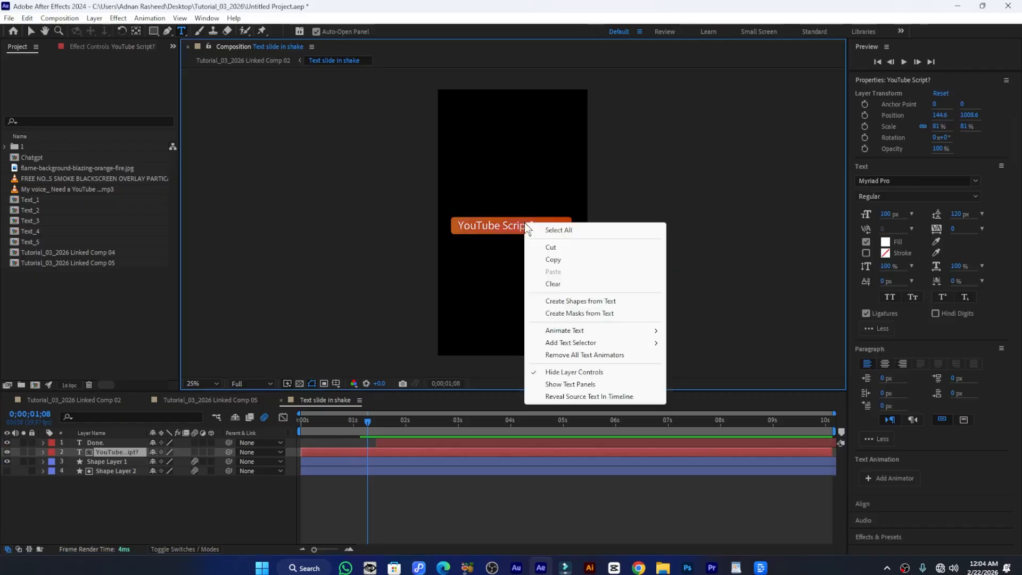
{"action": "left_click", "coordinate": [553, 260]}
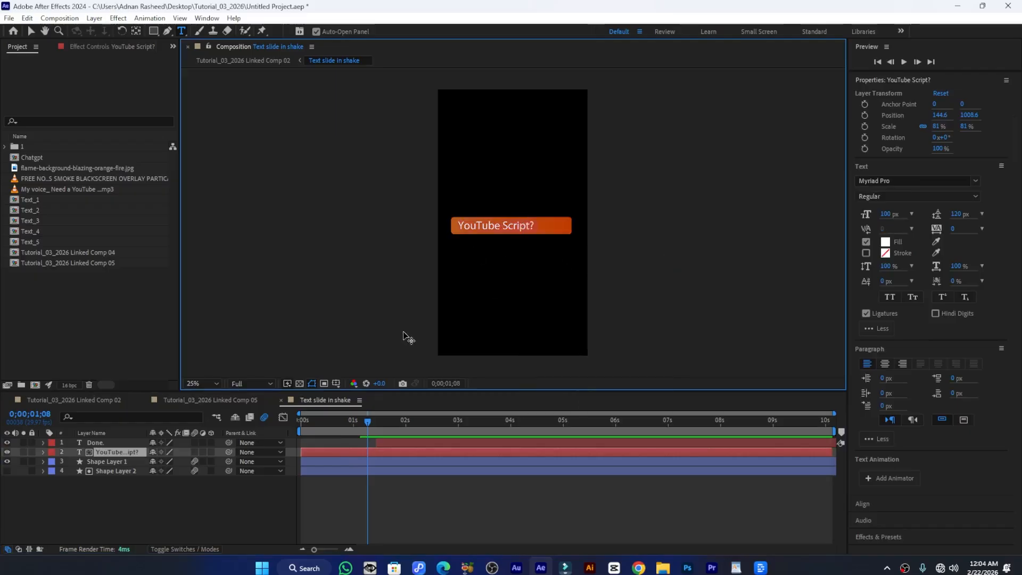
Paste the copied "YouTube Script?" text as a new text layer over the gradient box in Linked Comp 05, and save the project
{"action": "left_click", "coordinate": [223, 401]}
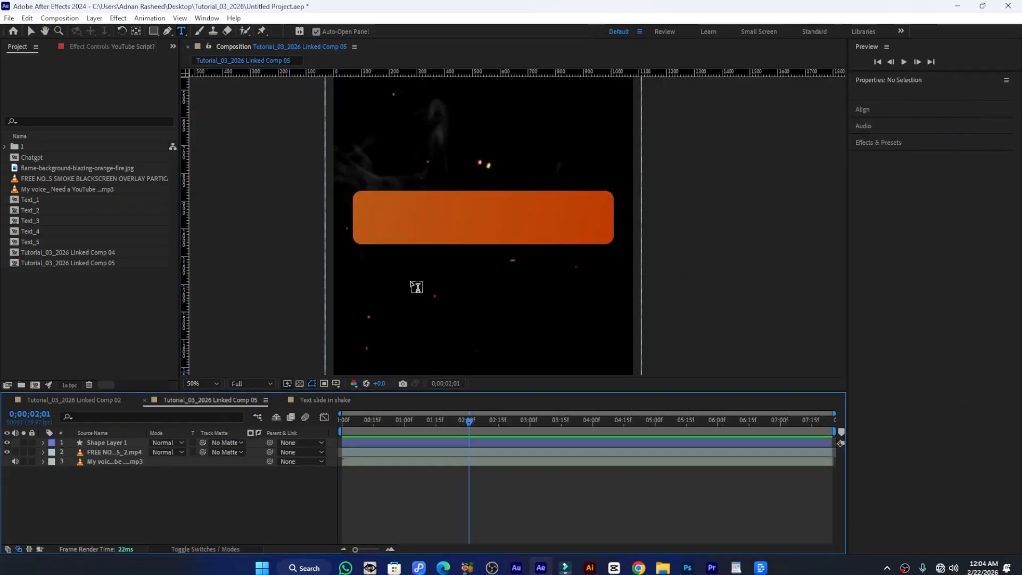
{"action": "left_click", "coordinate": [415, 226]}
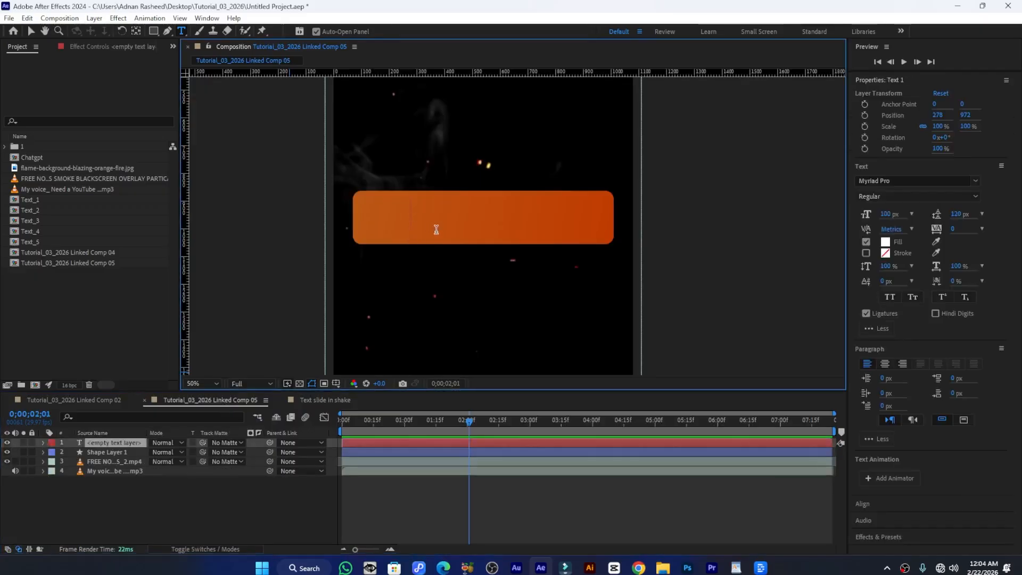
{"action": "key", "text": "ctrl+v"}
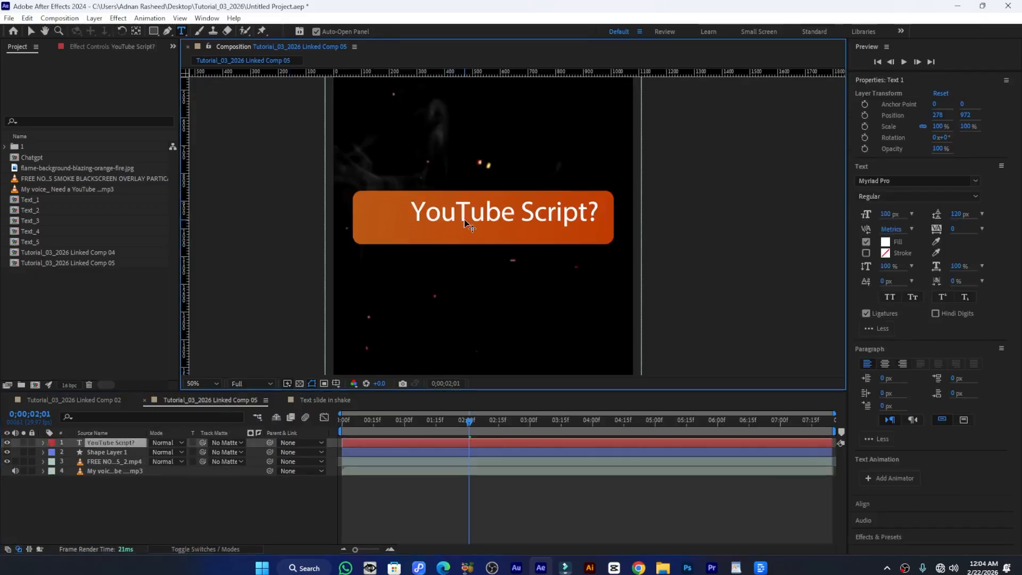
{"action": "key", "text": "ctrl+s"}
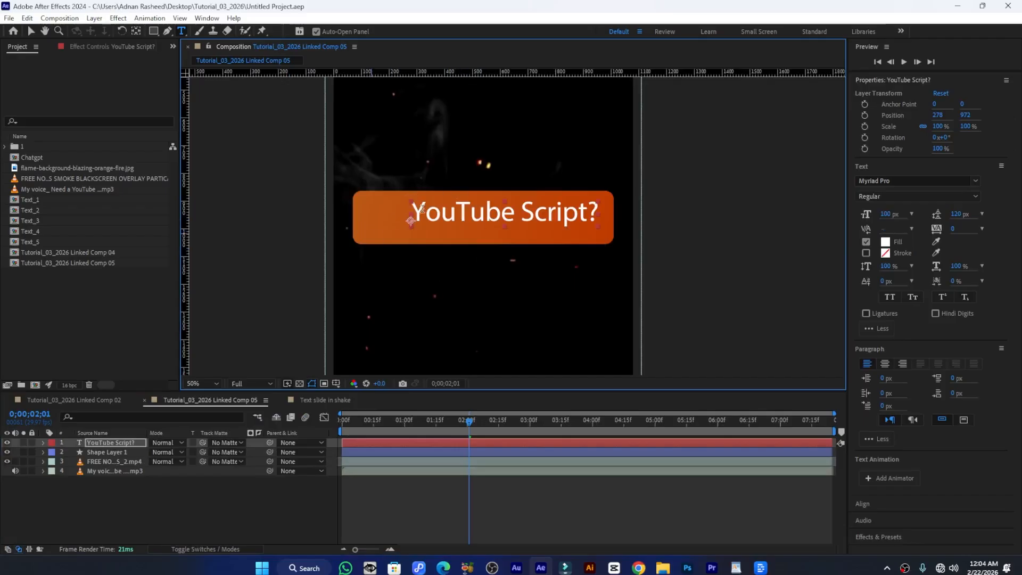
Move the "YouTube Script?" text to the left end of the gradient box, vertically centred, and duplicate its layer
{"action": "left_click", "coordinate": [382, 441]}
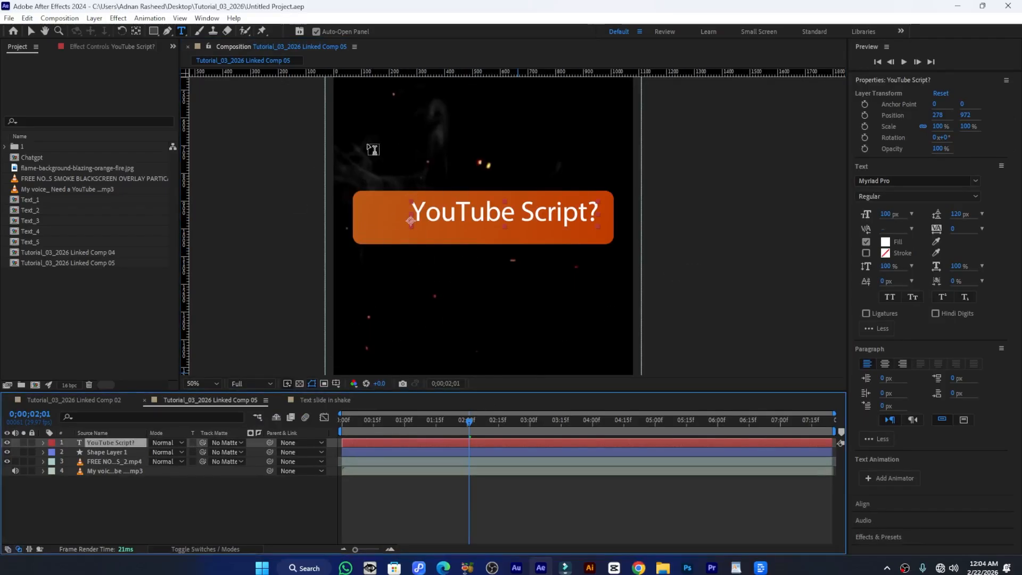
{"action": "left_click", "coordinate": [33, 30]}
{"action": "left_click_drag", "start_coordinate": [483, 219], "coordinate": [435, 222]}
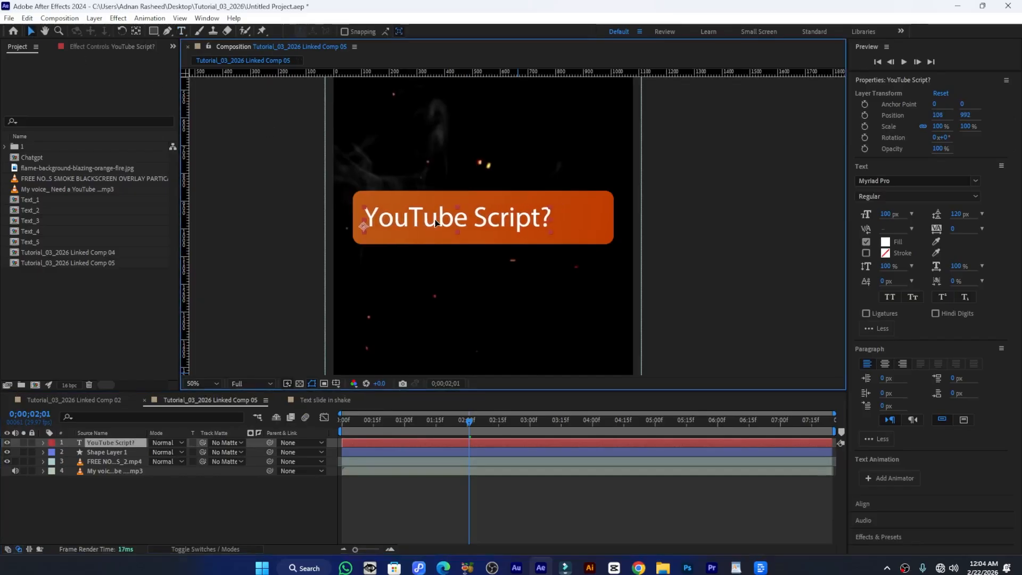
{"action": "left_click", "coordinate": [414, 443]}
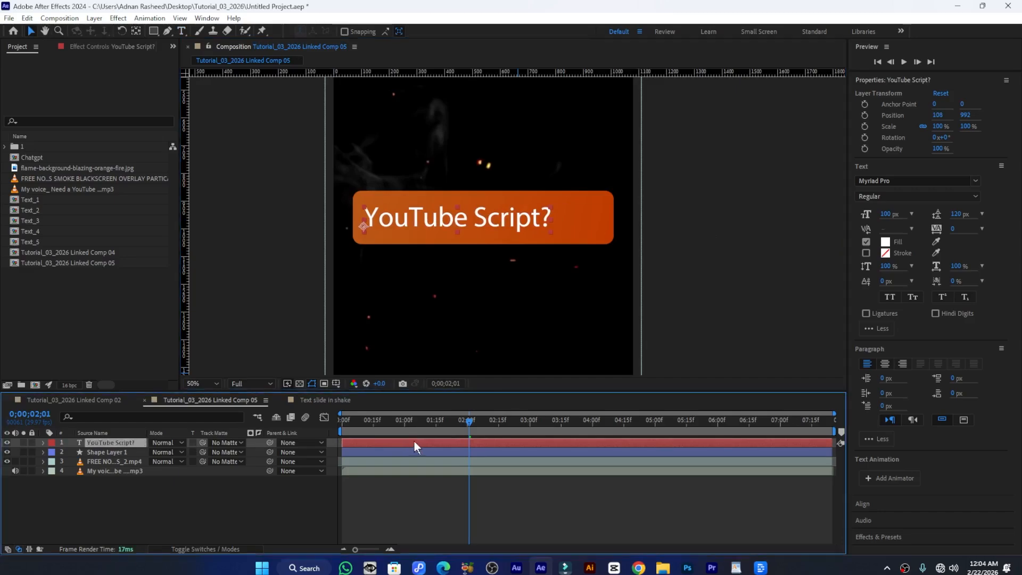
{"action": "key", "text": "ctrl+d"}
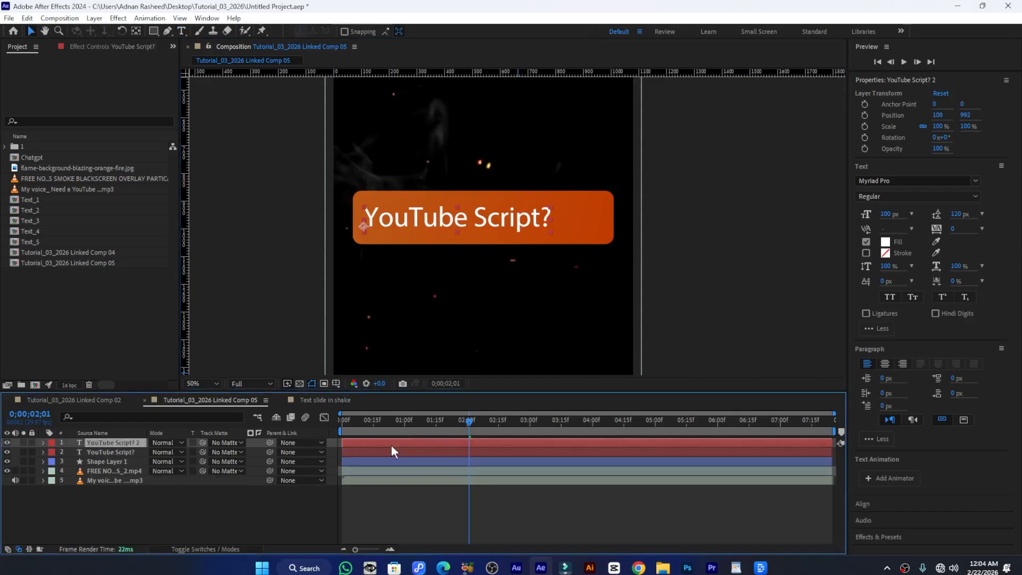
Show the voice-over layer's audio waveform and play the composition from just before the 01:15f mark
{"action": "left_click", "coordinate": [380, 481]}
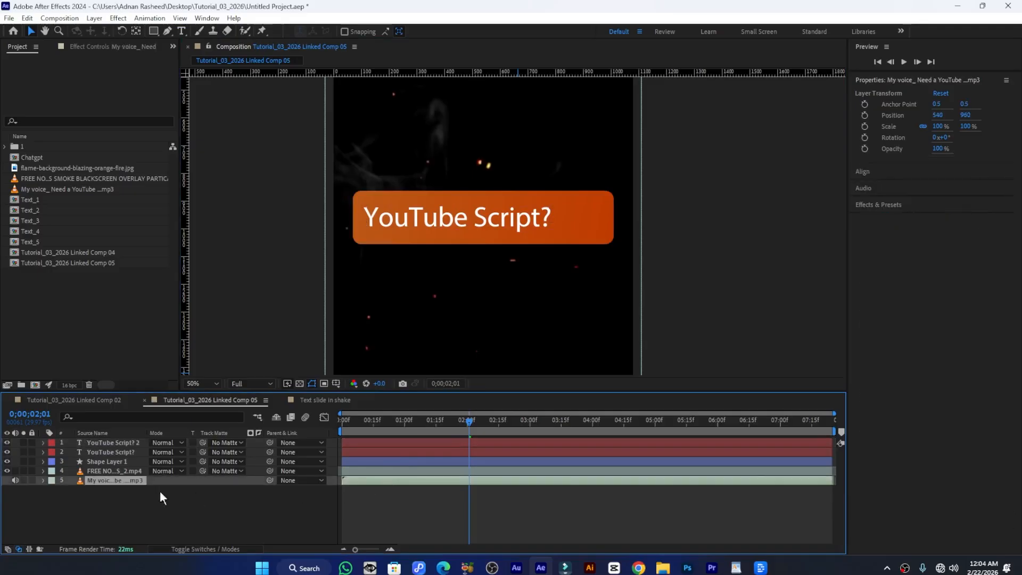
{"action": "key", "text": "l"}
{"action": "key", "text": "l"}
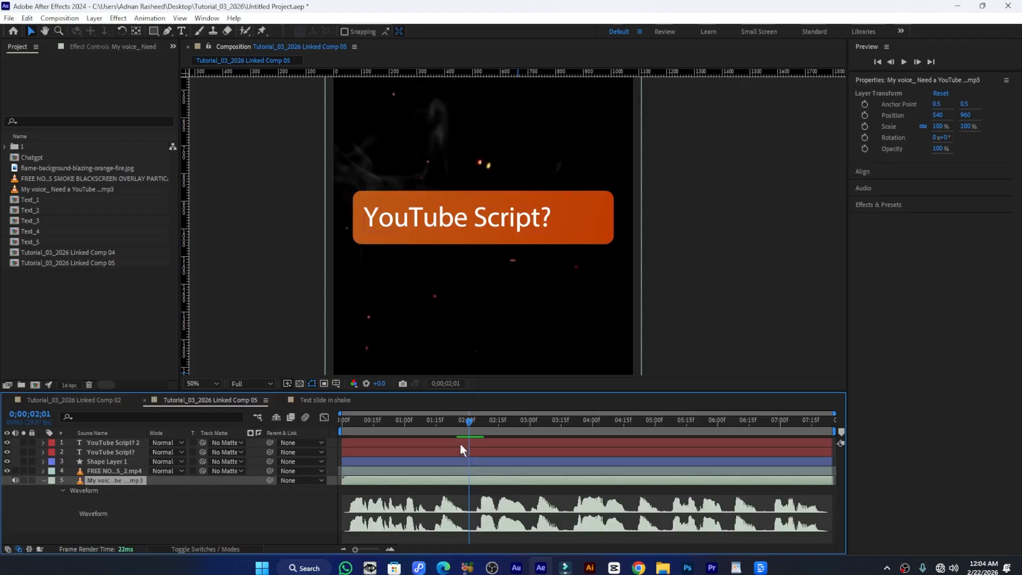
{"action": "left_click_drag", "start_coordinate": [454, 423], "coordinate": [431, 425]}
{"action": "key", "text": "space"}
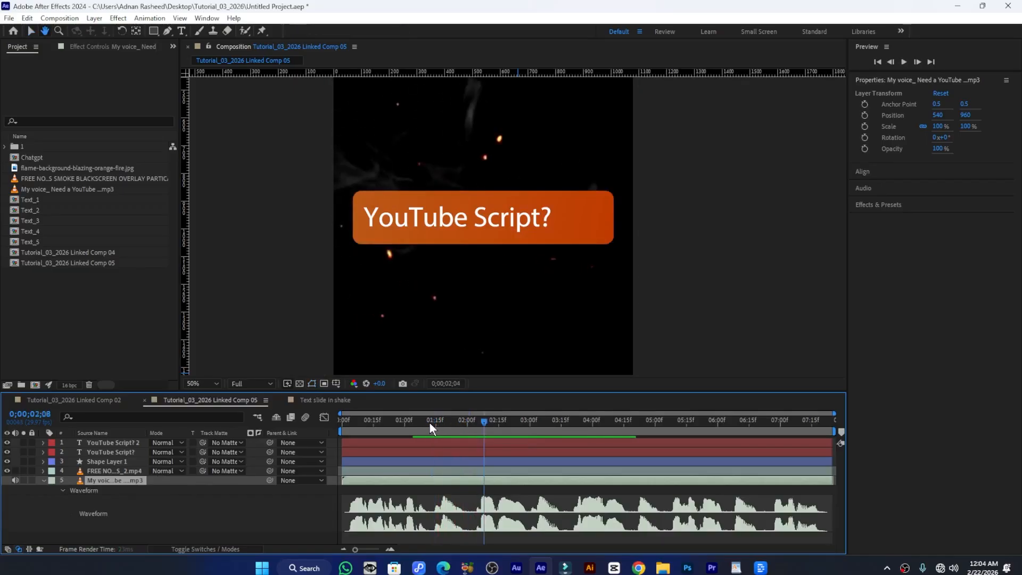
Trim the start of the duplicated "YouTube Script?" text layer to 0;00;01;14
{"action": "left_click_drag", "start_coordinate": [429, 422], "coordinate": [434, 422]}
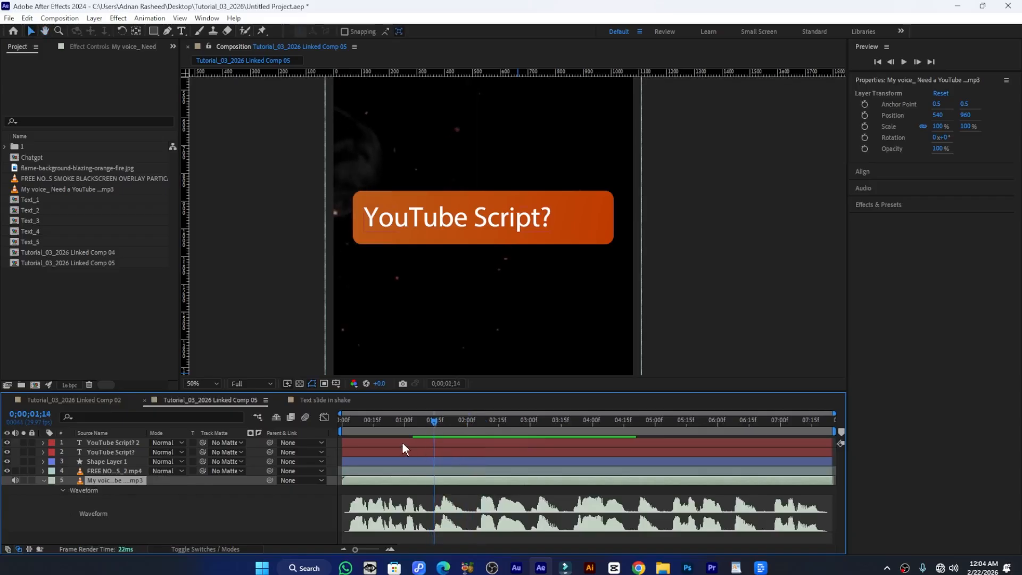
{"action": "left_click", "coordinate": [402, 442]}
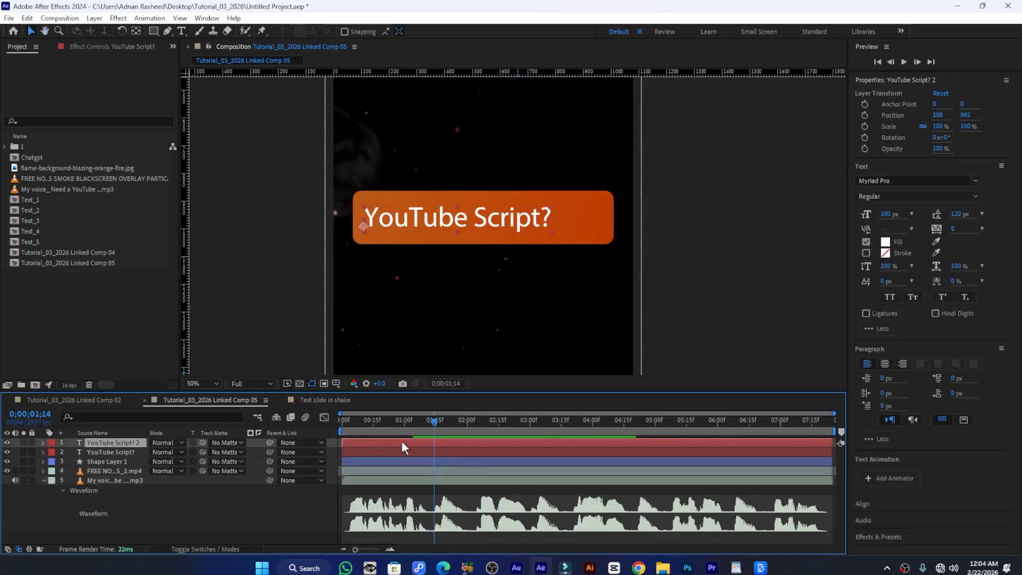
{"action": "key", "text": "alt+bracketleft"}
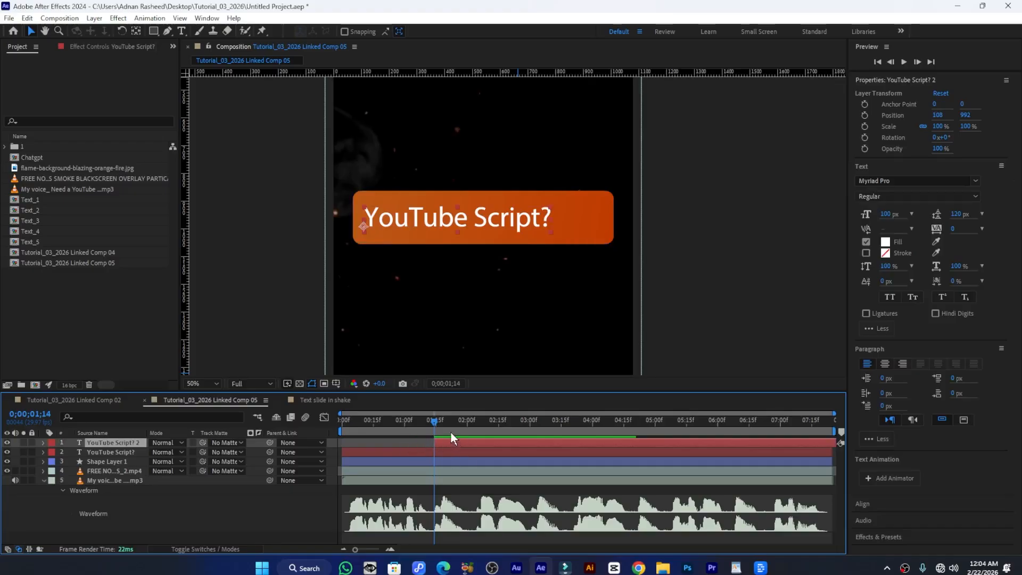
Hide the original "YouTube Script?" layer, change the duplicate's text to "Done", and move it to the right end of the gradient box
{"action": "left_click", "coordinate": [8, 453]}
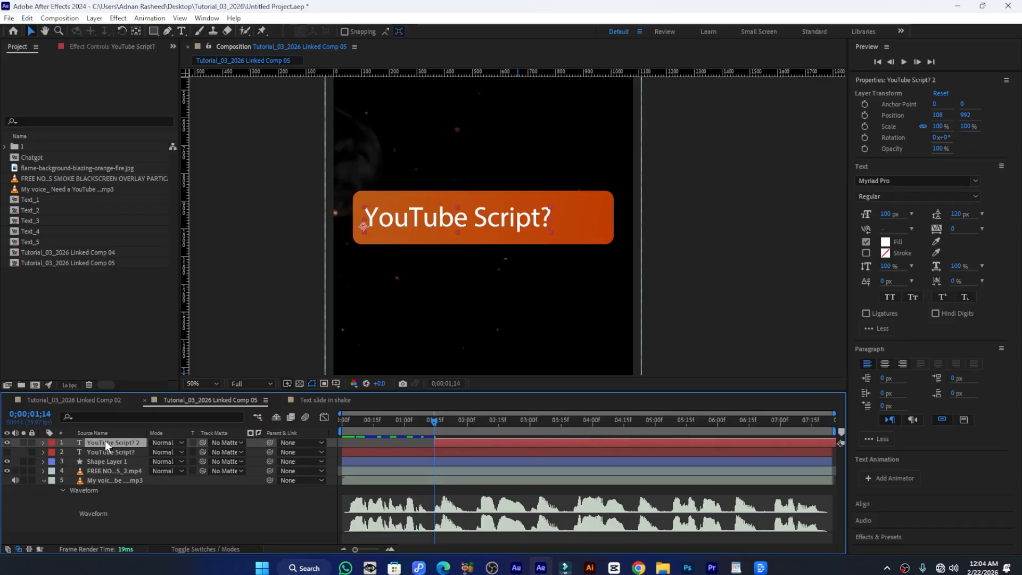
{"action": "double_click", "coordinate": [426, 223]}
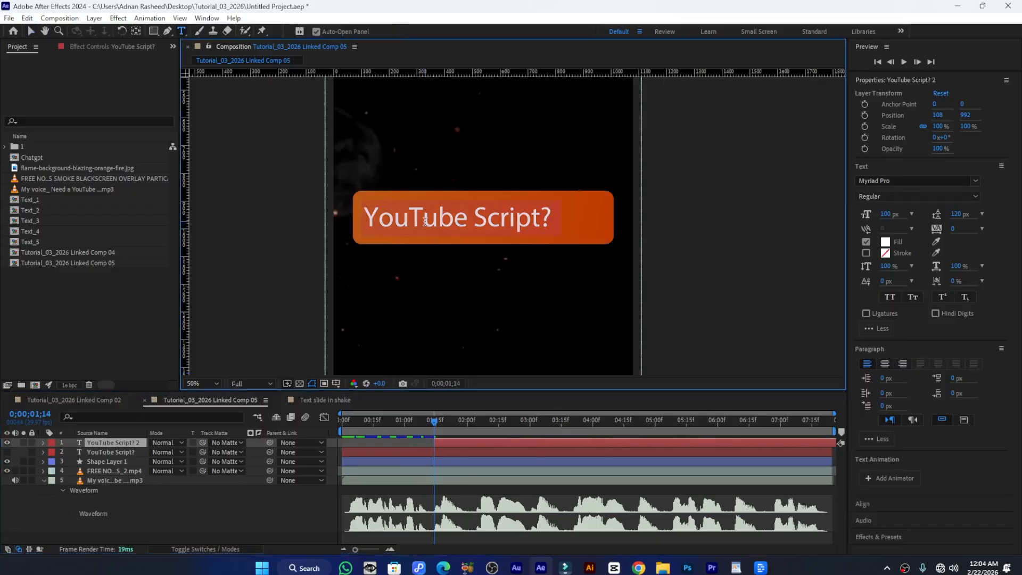
{"action": "type", "text": "Done"}
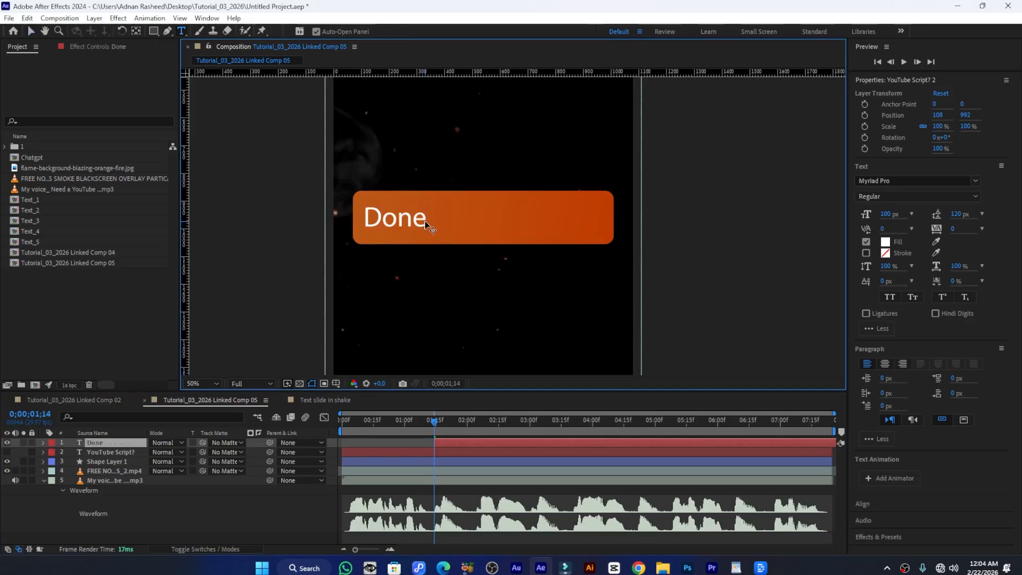
{"action": "left_click", "coordinate": [31, 31]}
{"action": "left_click_drag", "start_coordinate": [390, 223], "coordinate": [560, 225]}
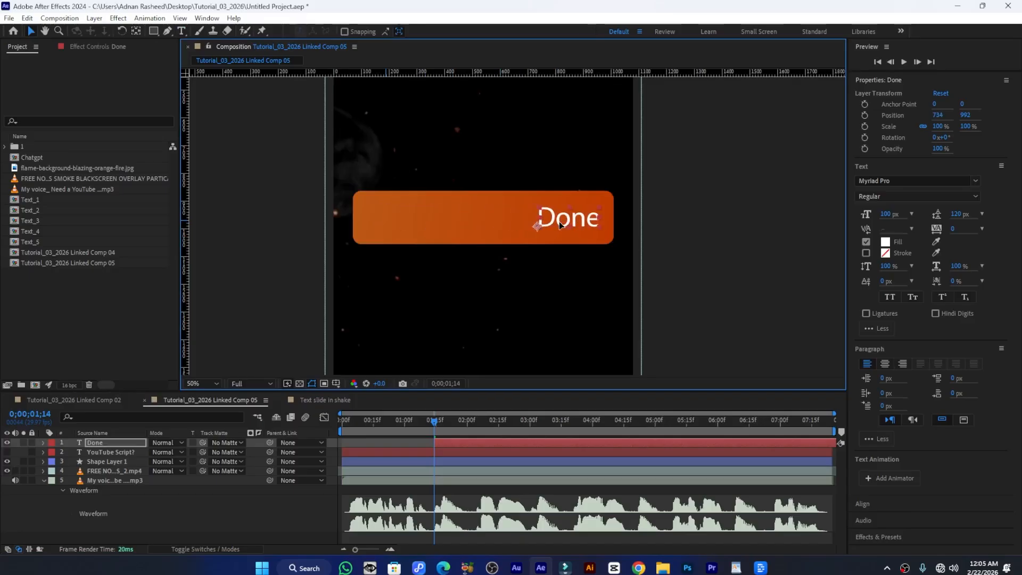
Make the original "YouTube Script?" layer visible again and set its font size to 90 px
{"action": "left_click", "coordinate": [7, 452]}
{"action": "left_click", "coordinate": [96, 453]}
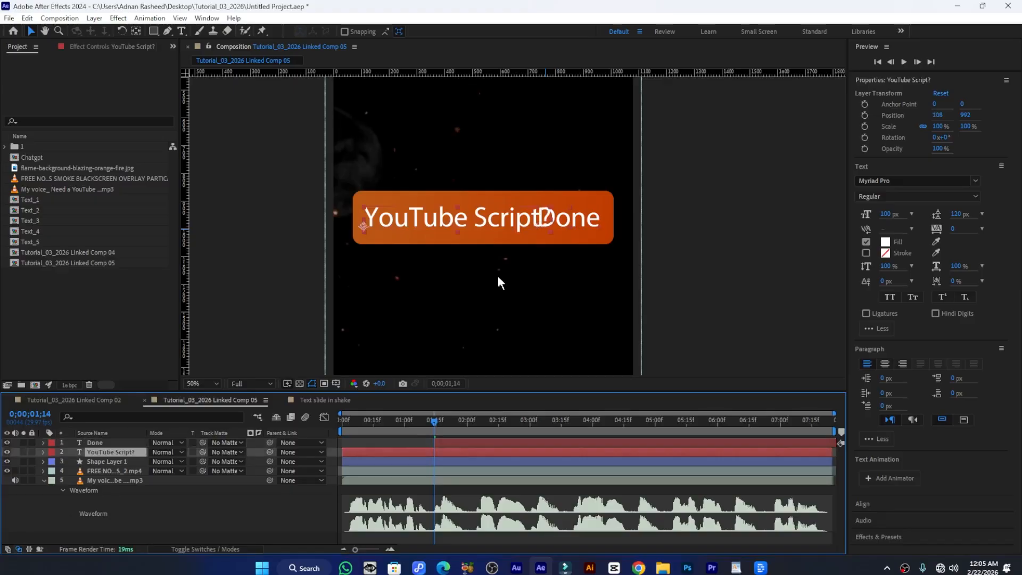
{"action": "double_click", "coordinate": [487, 219]}
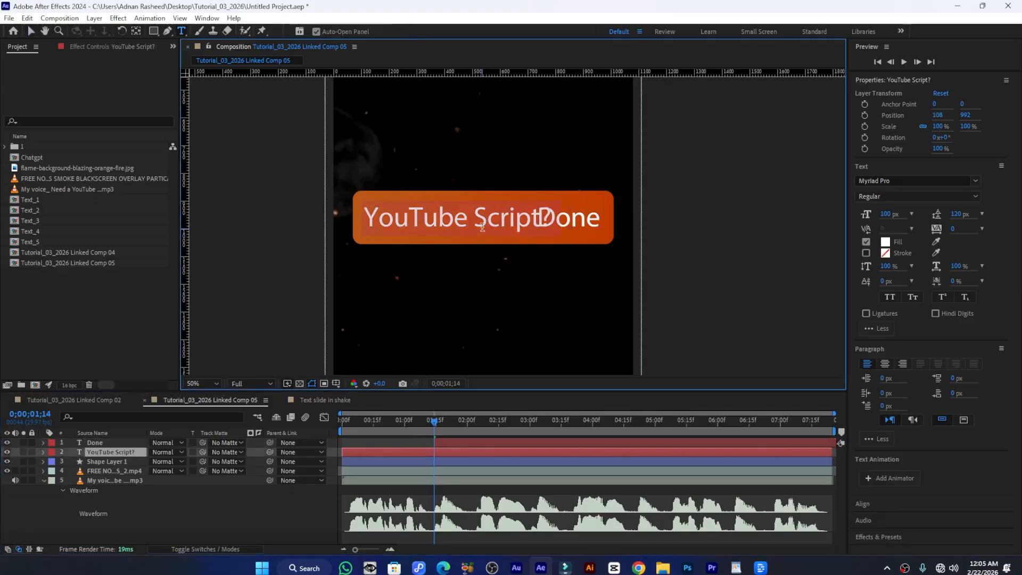
{"action": "left_click_drag", "start_coordinate": [889, 214], "coordinate": [878, 214]}
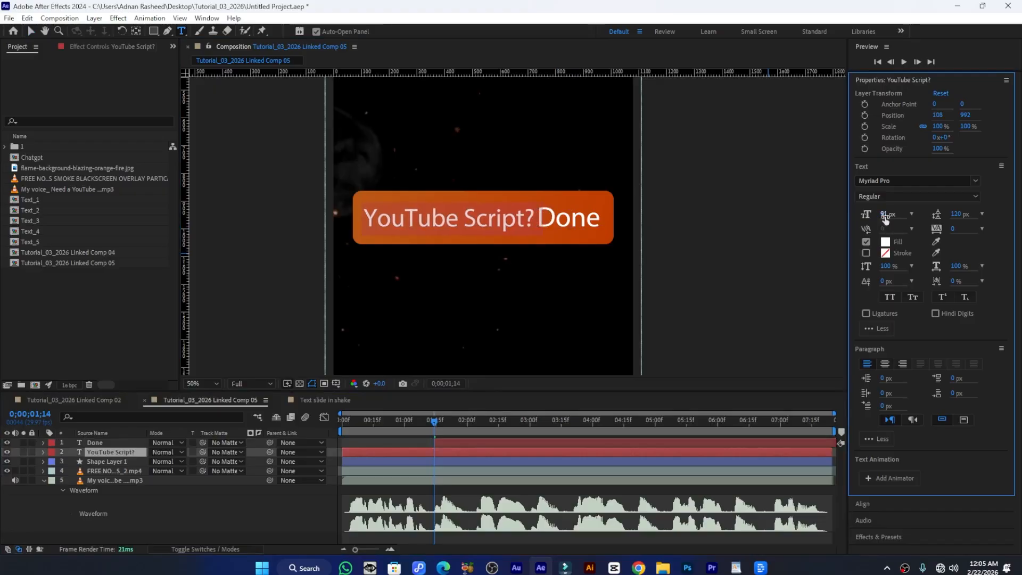
{"action": "left_click", "coordinate": [887, 213]}
{"action": "type", "text": "90"}
{"action": "key", "text": "Return"}
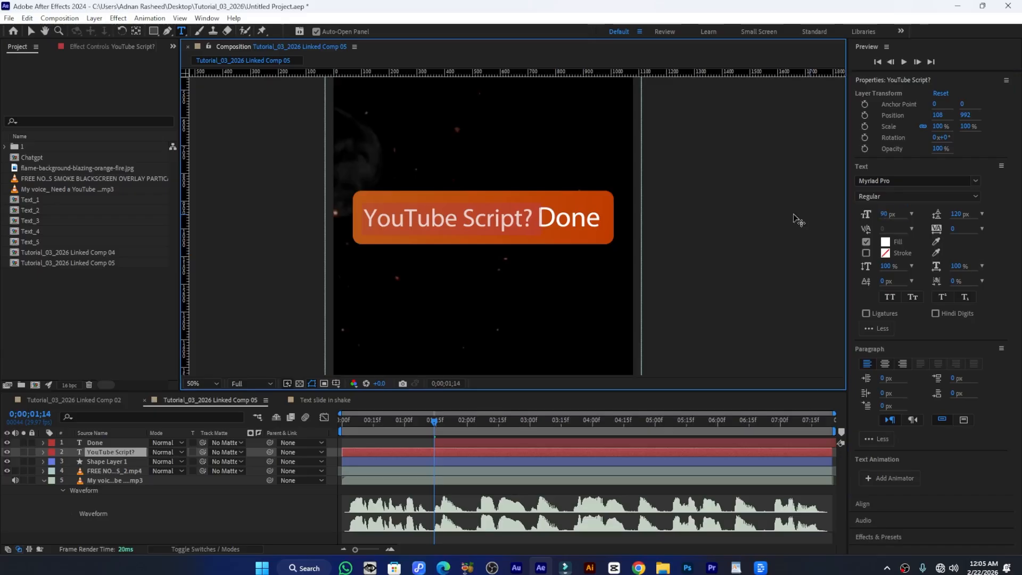
Set the "Done" text's font size to 90 px to match the neighbouring text
{"action": "left_click", "coordinate": [455, 440]}
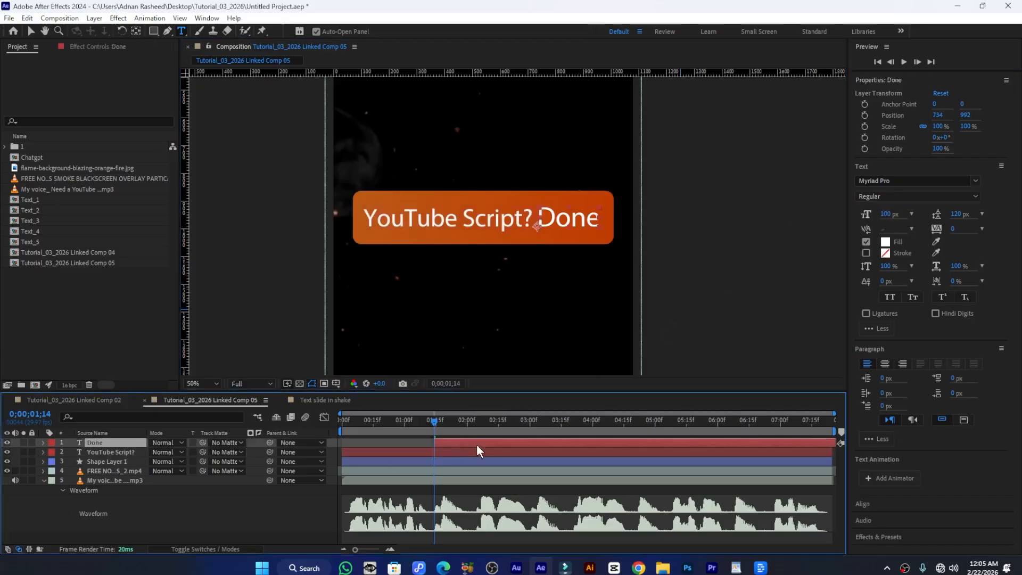
{"action": "left_click", "coordinate": [560, 221]}
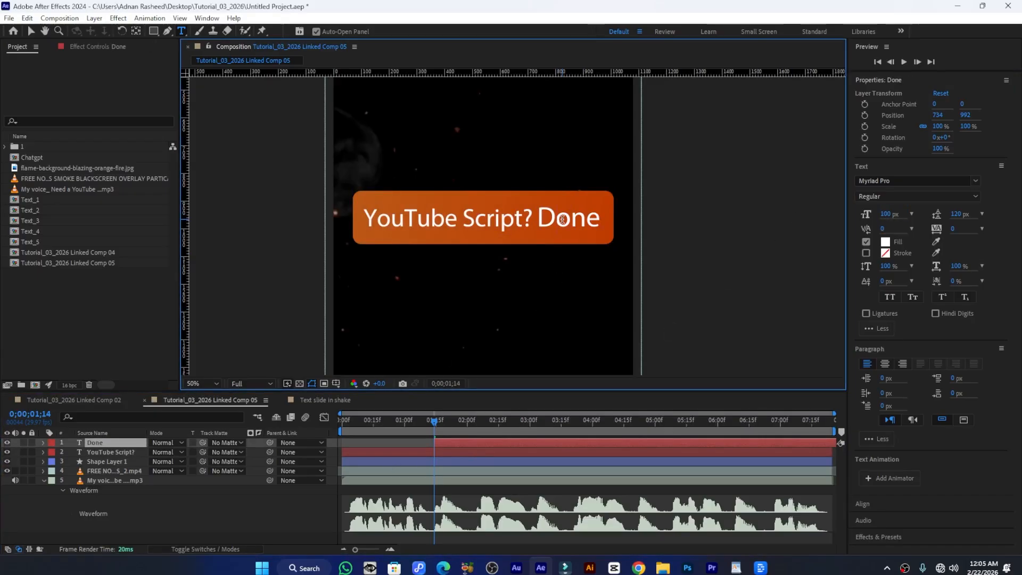
{"action": "double_click", "coordinate": [562, 219]}
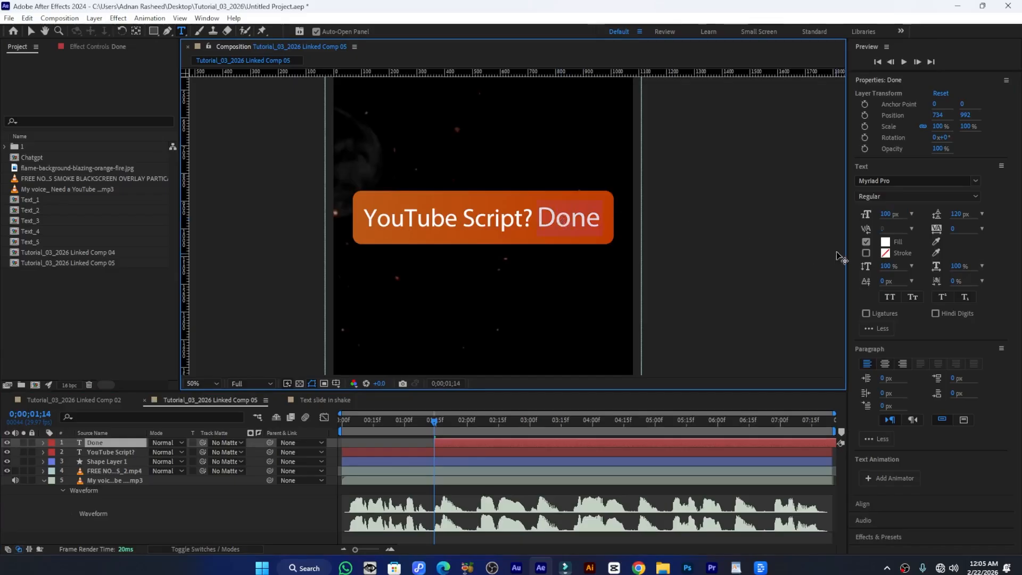
{"action": "left_click", "coordinate": [892, 213]}
{"action": "type", "text": "90"}
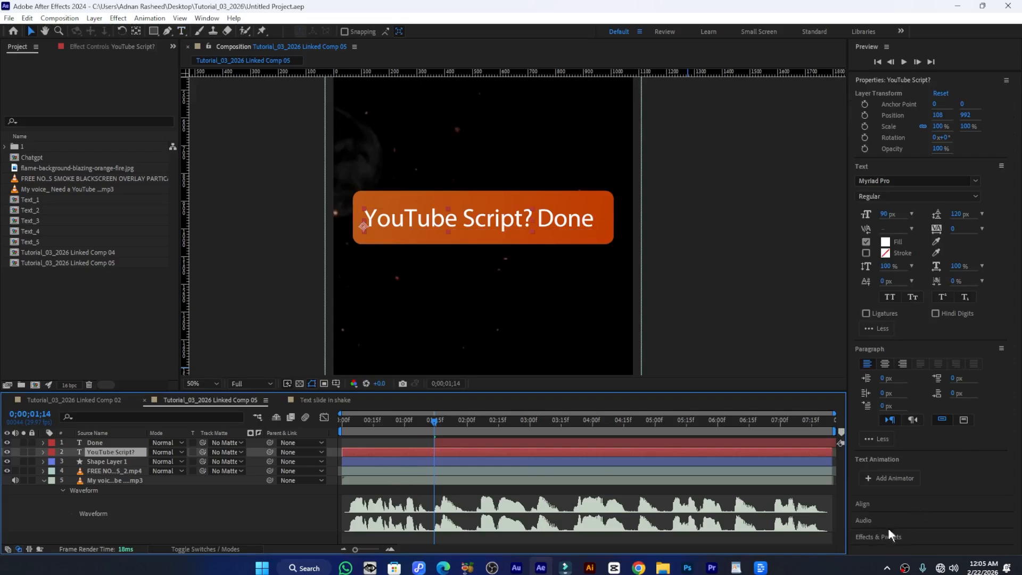
Centre the "YouTube Script?" and "Done" layers vertically in the composition, and collapse the voice-over layer's waveform
{"action": "left_click", "coordinate": [870, 505]}
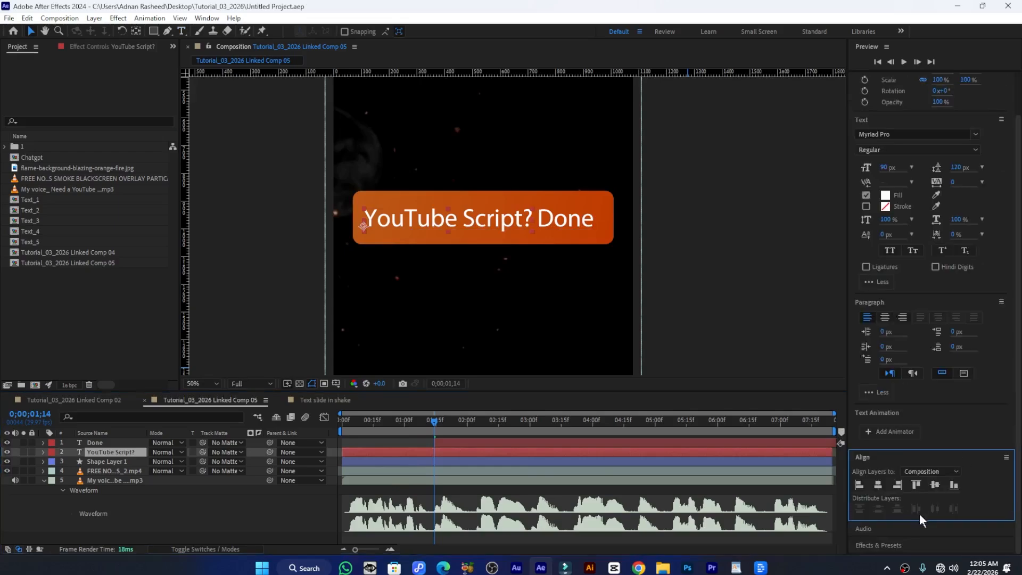
{"action": "left_click", "coordinate": [935, 486]}
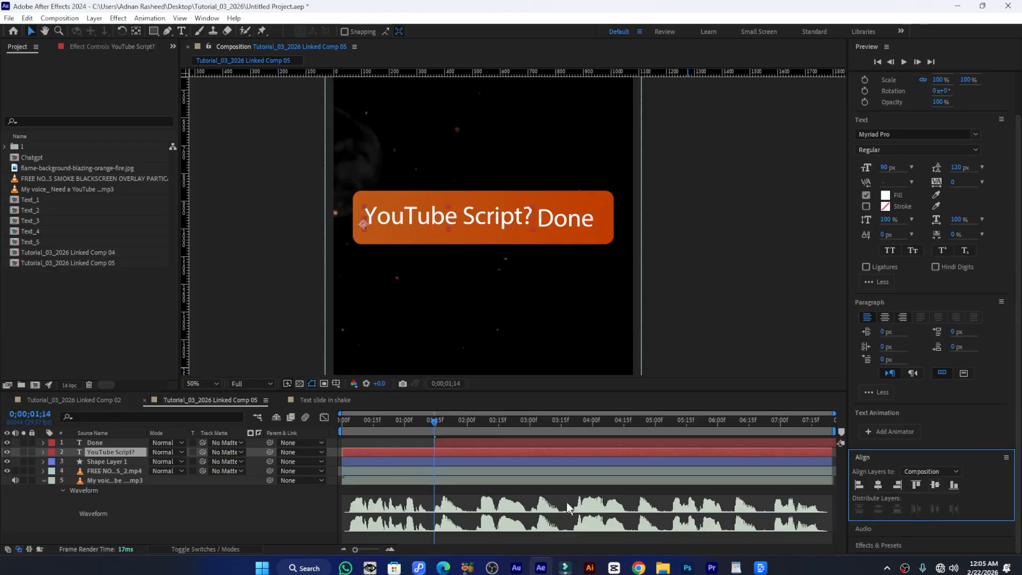
{"action": "left_click", "coordinate": [564, 223]}
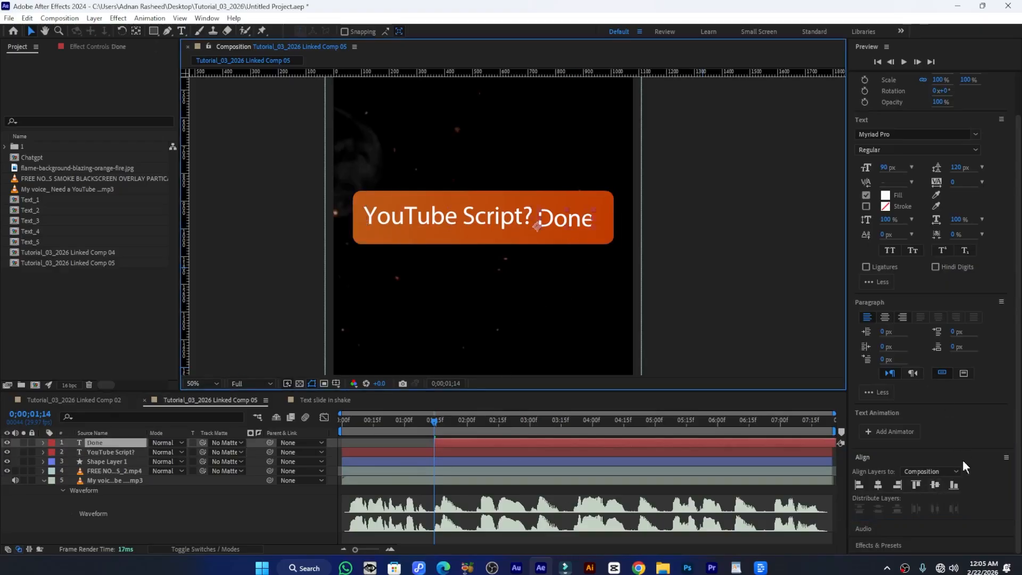
{"action": "left_click", "coordinate": [935, 486]}
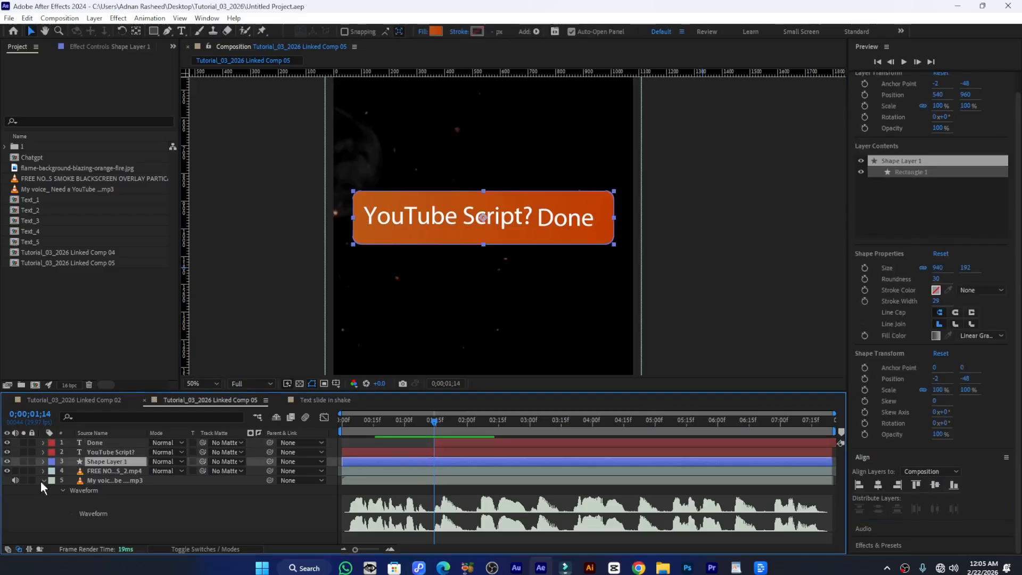
{"action": "left_click", "coordinate": [44, 480]}
{"action": "left_click", "coordinate": [103, 506]}
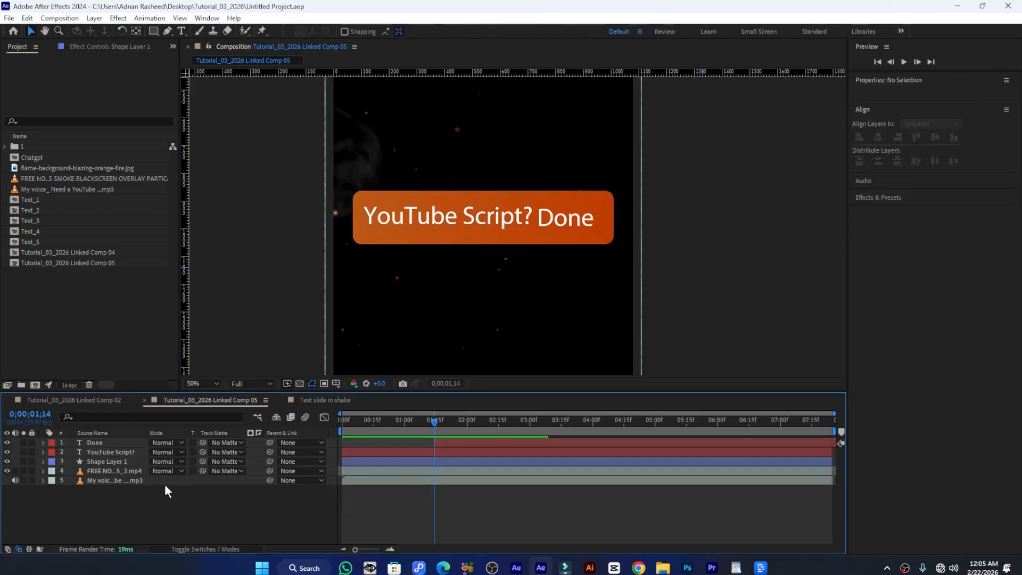
Return to the composition's first frame and move the gradient box's anchor point to its lower-left corner
{"action": "left_click_drag", "start_coordinate": [392, 422], "coordinate": [341, 430]}
{"action": "left_click", "coordinate": [356, 462]}
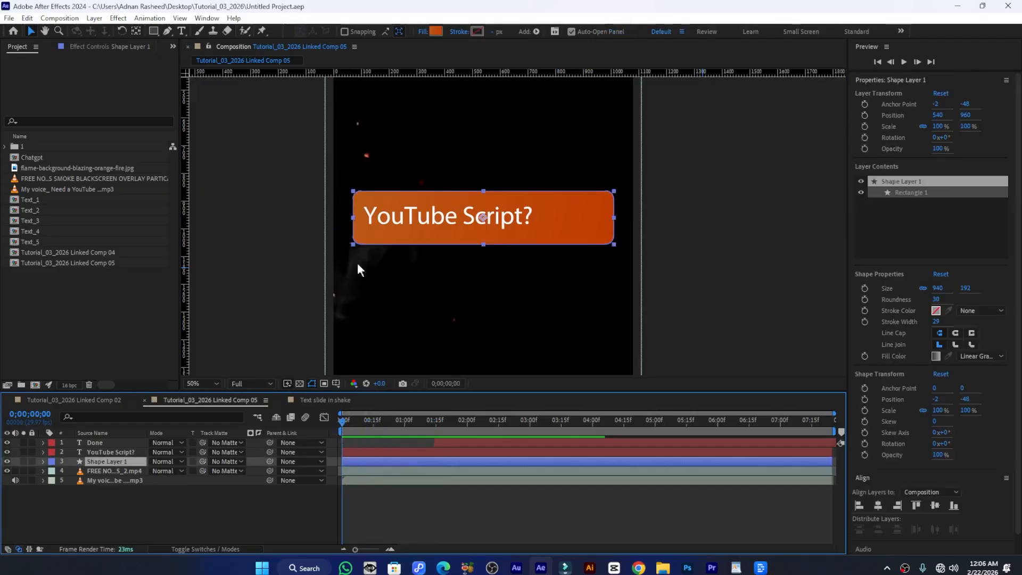
{"action": "left_click", "coordinate": [136, 30]}
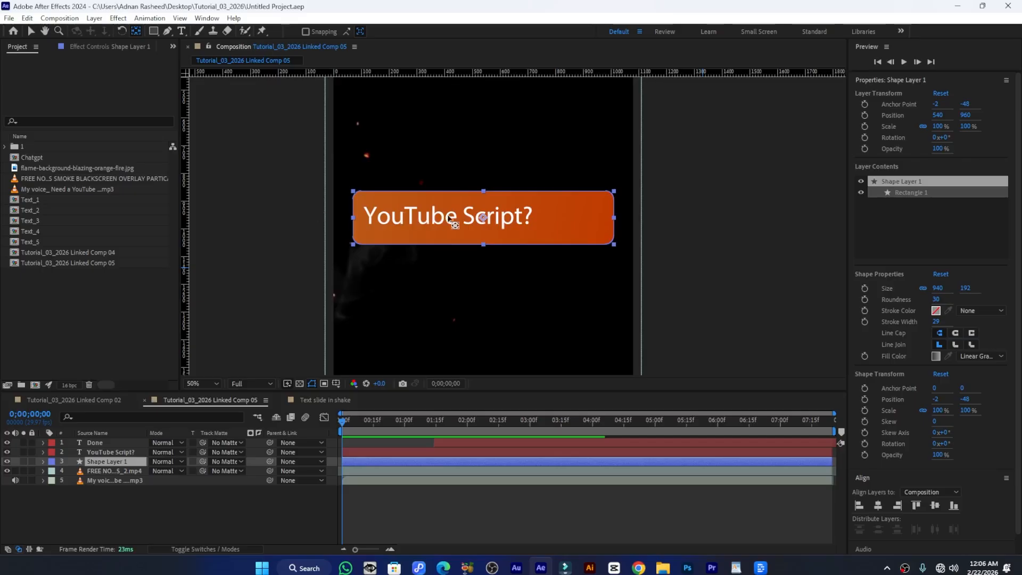
{"action": "left_click_drag", "start_coordinate": [484, 217], "coordinate": [354, 246]}
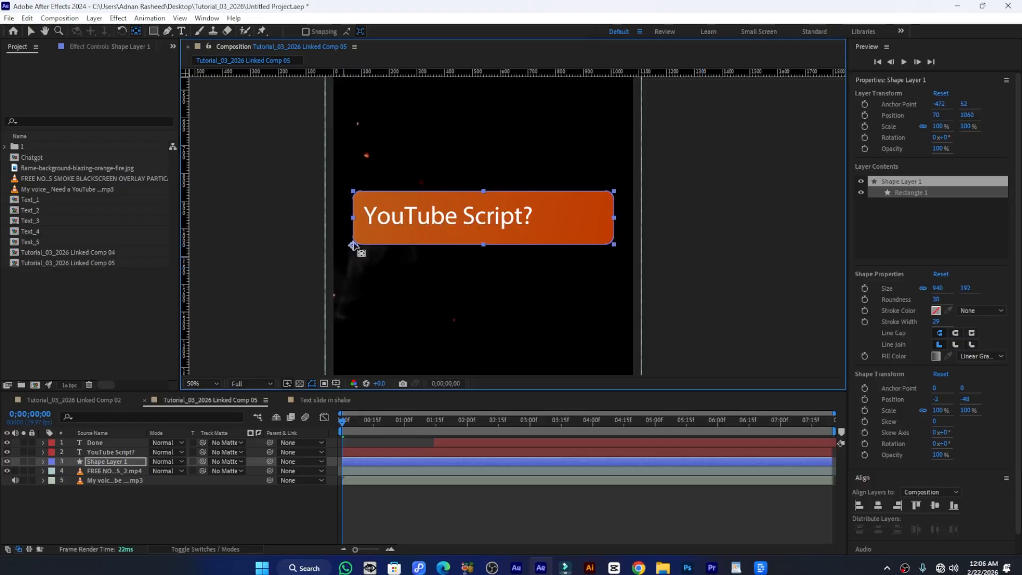
Review the text box's opening animation in Linked Comp 02 and return to Linked Comp 05
{"action": "left_click", "coordinate": [68, 401]}
{"action": "mouse_move", "coordinate": [389, 422]}
{"action": "left_mouse_down"}
{"action": "mouse_move", "coordinate": [303, 430]}
{"action": "mouse_move", "coordinate": [373, 432]}
{"action": "left_mouse_up"}
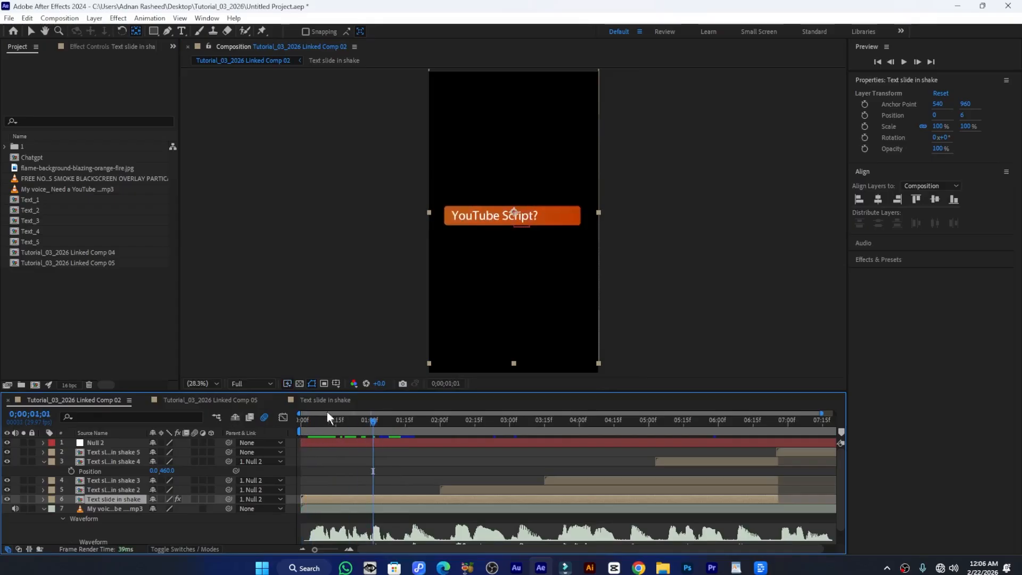
{"action": "left_click", "coordinate": [250, 399]}
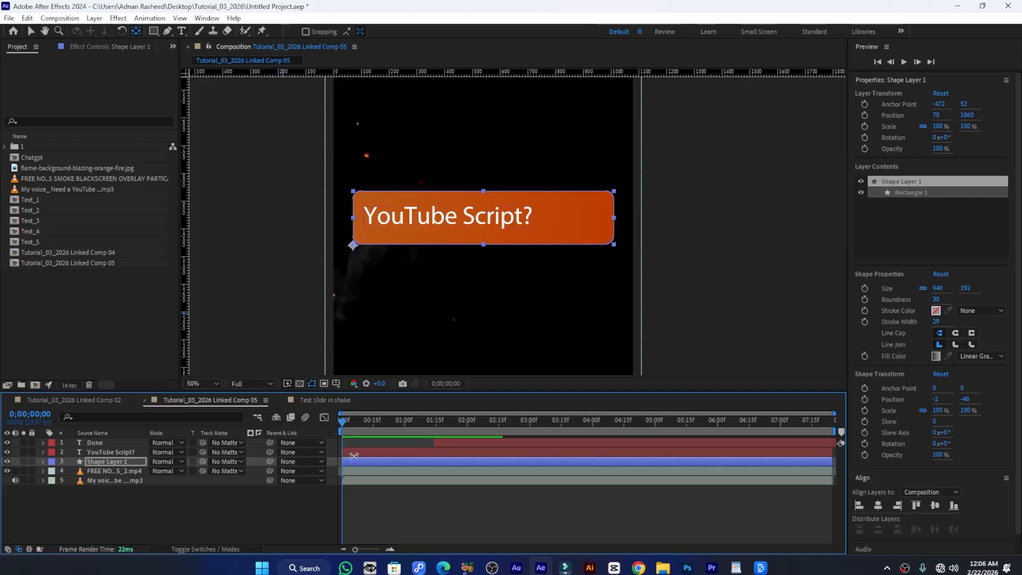
Keyframe the gradient box's scale from 0% at 0;00;00;00 to 100% at 0;00;00;10
{"action": "key", "text": "s"}
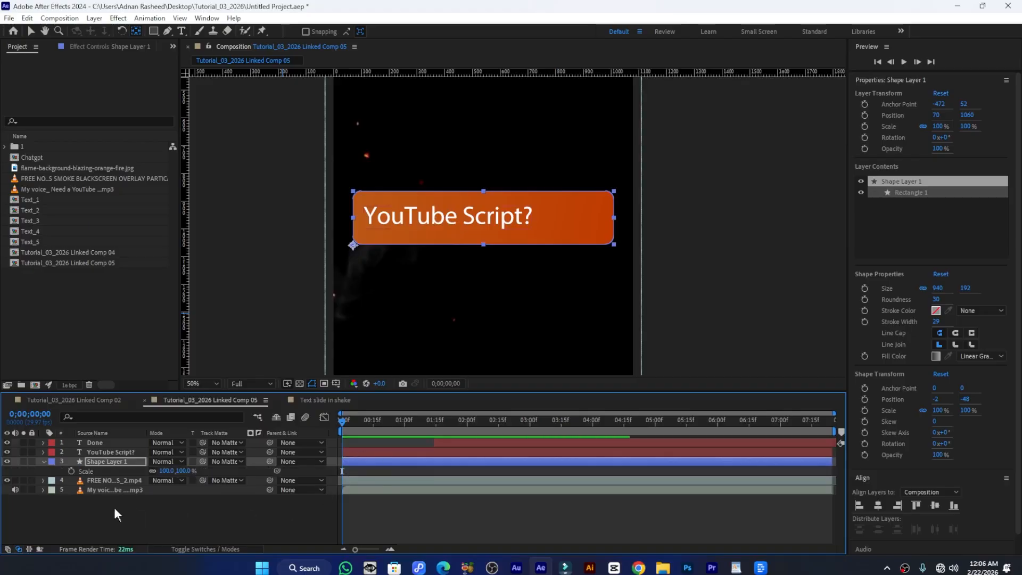
{"action": "left_click", "coordinate": [70, 471]}
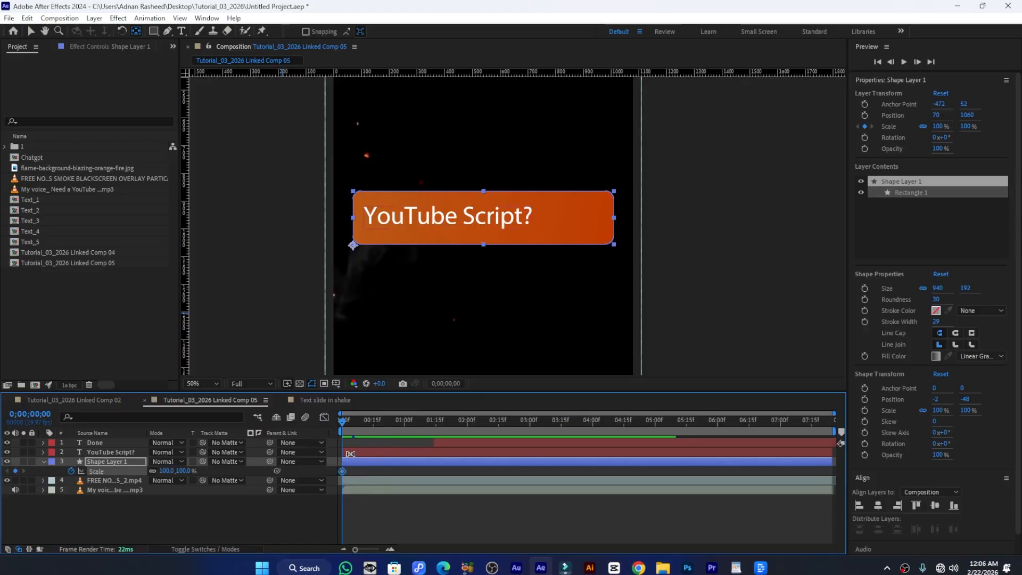
{"action": "key", "text": "shift+Page_Down"}
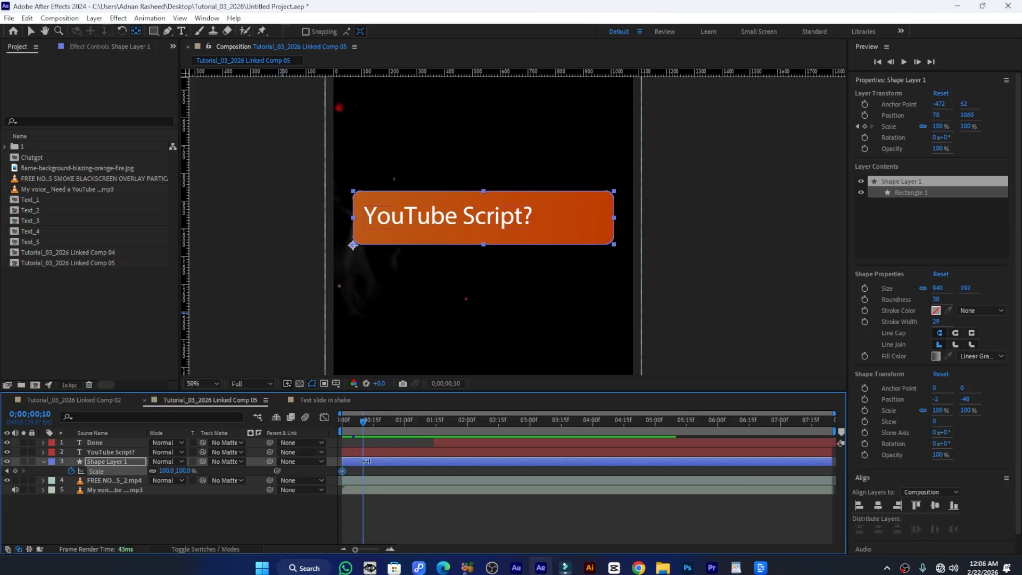
{"action": "left_click", "coordinate": [15, 471]}
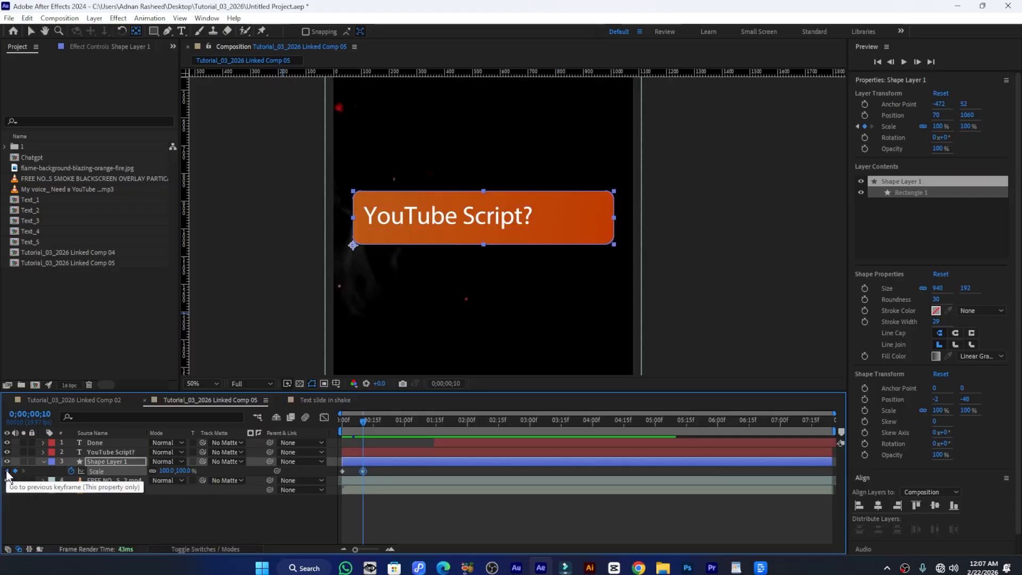
{"action": "left_click", "coordinate": [7, 471]}
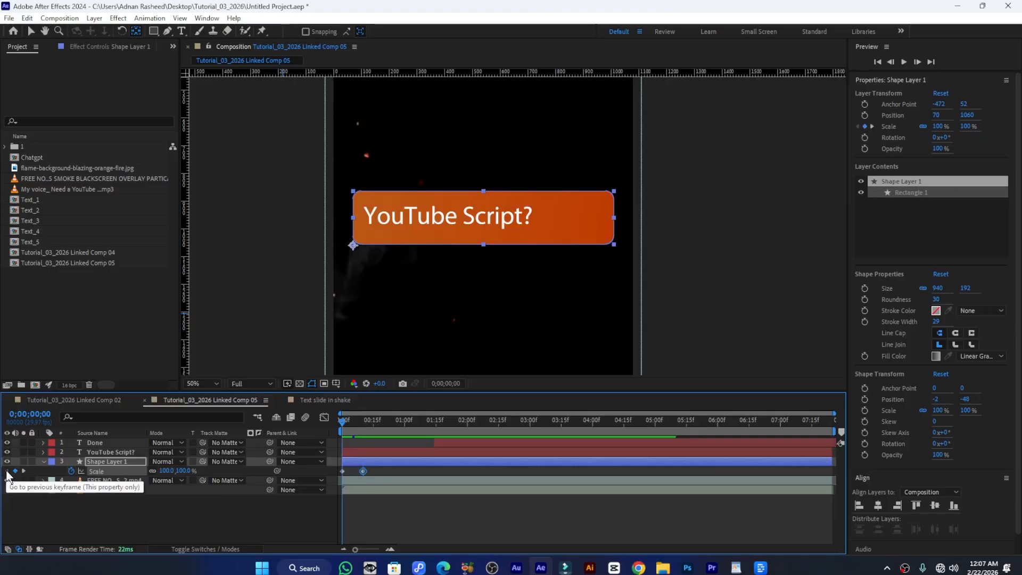
{"action": "left_click", "coordinate": [164, 471]}
{"action": "type", "text": "0"}
{"action": "key", "text": "Return"}
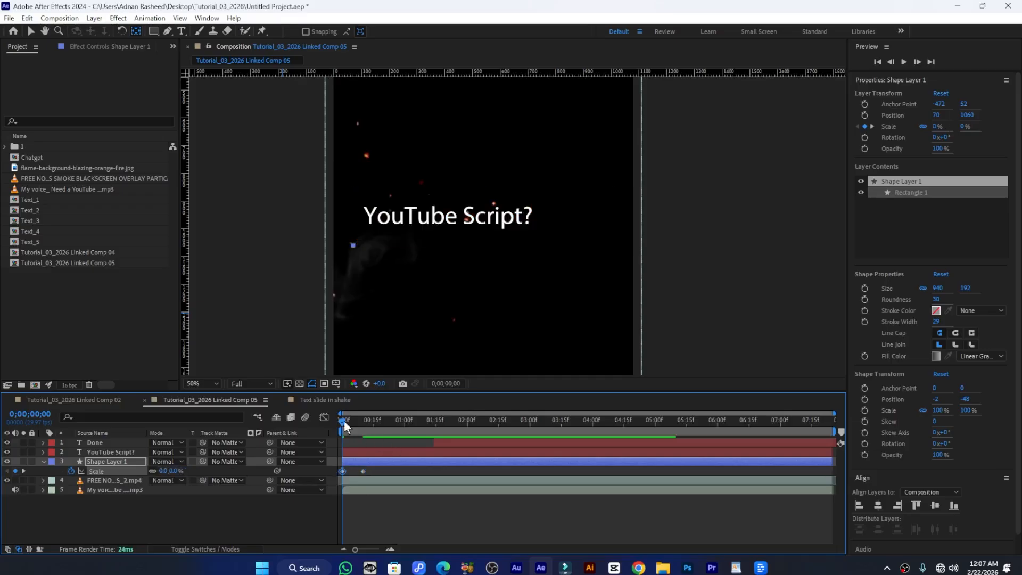
Apply Easy Ease to both scale keyframes of the gradient box
{"action": "left_click_drag", "start_coordinate": [344, 420], "coordinate": [375, 421]}
{"action": "left_click_drag", "start_coordinate": [373, 472], "coordinate": [336, 478]}
{"action": "right_click", "coordinate": [363, 472]}
{"action": "mouse_move", "coordinate": [426, 463]}
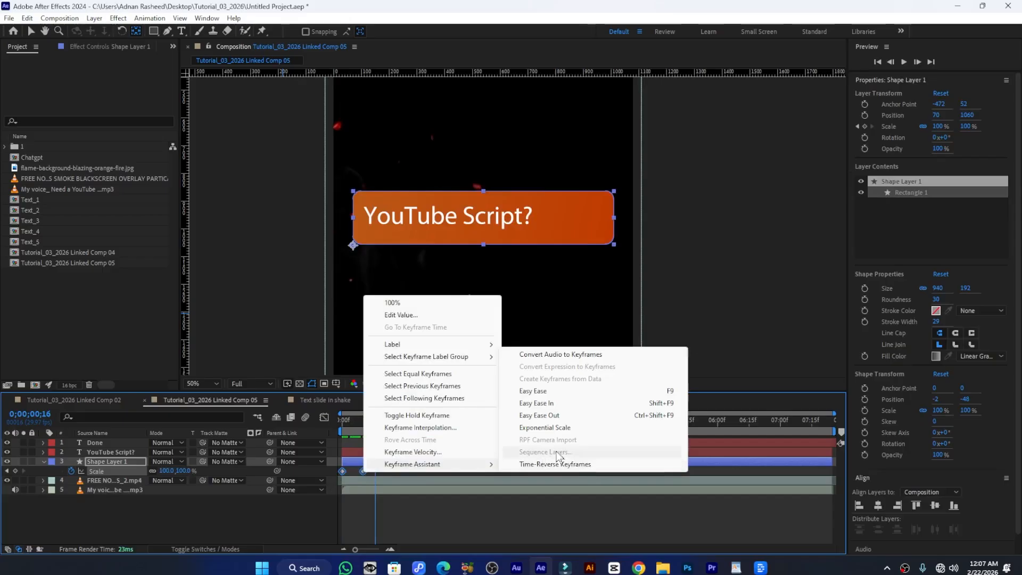
{"action": "left_click", "coordinate": [551, 392]}
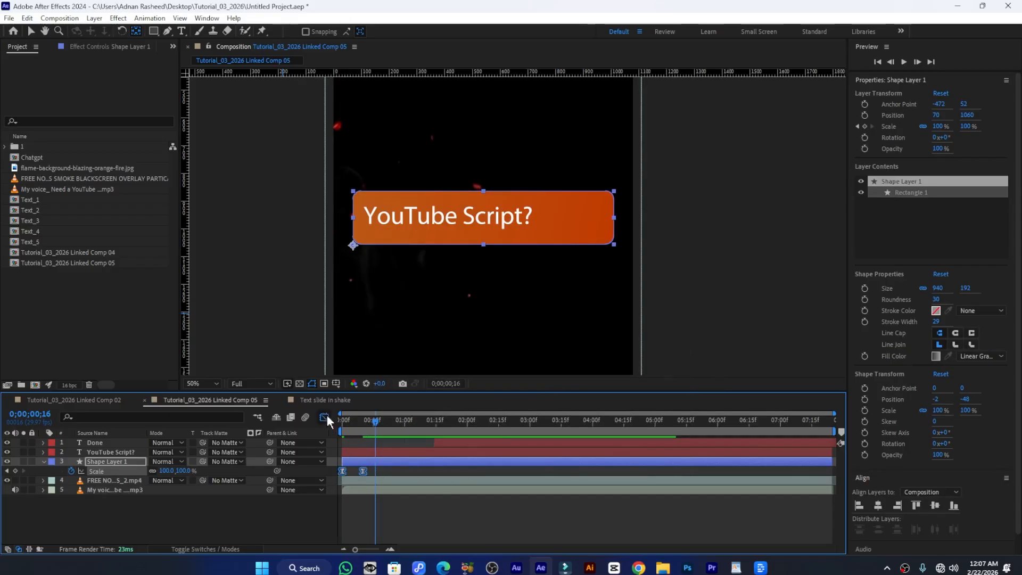
Lengthen the incoming influence of the gradient box's last scale keyframe in the speed graph to about 50%, giving a fast start and slow finish
{"action": "left_click", "coordinate": [325, 417]}
{"action": "left_click_drag", "start_coordinate": [406, 487], "coordinate": [325, 529]}
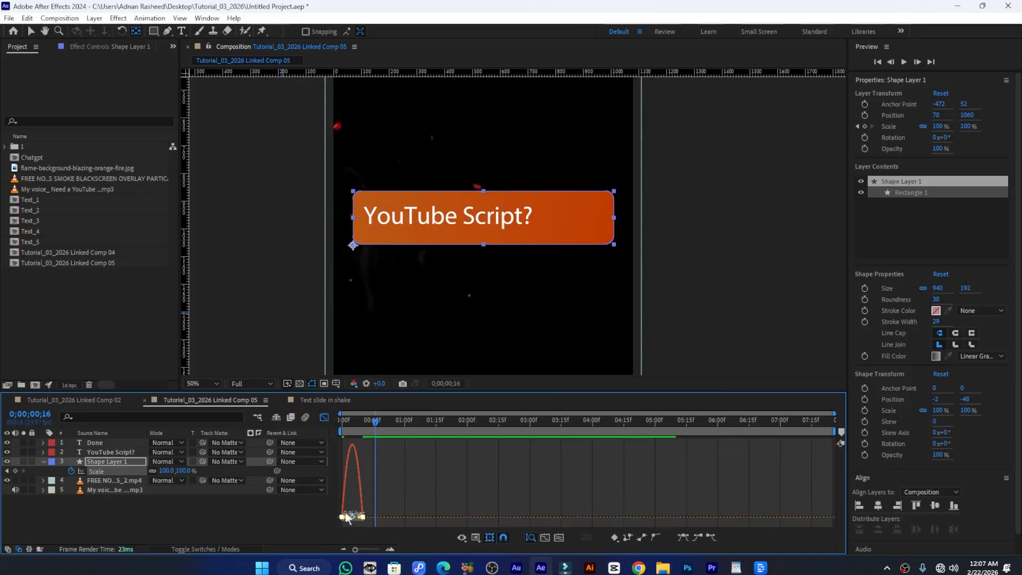
{"action": "left_click", "coordinate": [544, 537]}
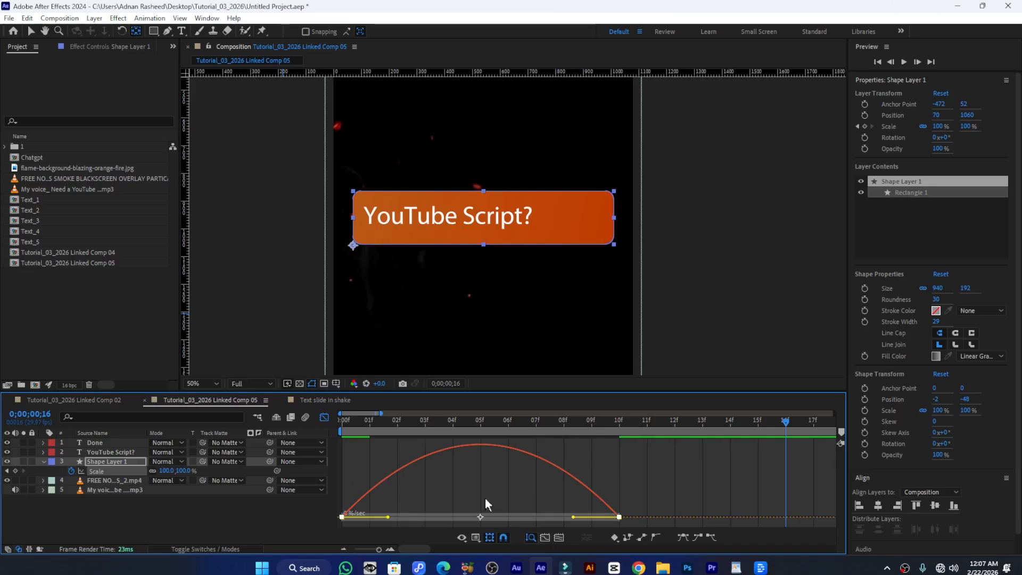
{"action": "left_click", "coordinate": [475, 537]}
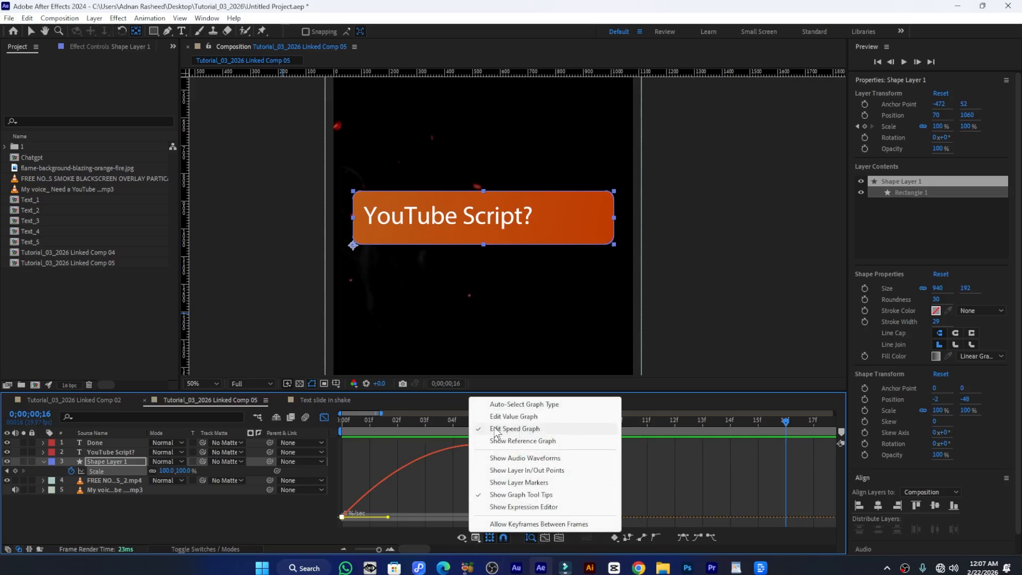
{"action": "left_click", "coordinate": [542, 431]}
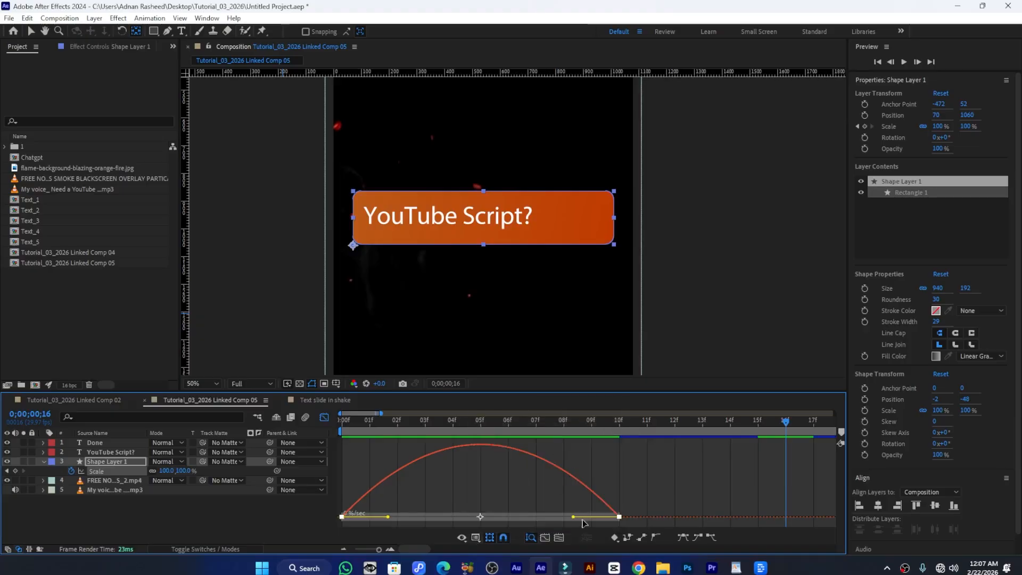
{"action": "left_click_drag", "start_coordinate": [572, 517], "coordinate": [479, 518]}
{"action": "mouse_move", "coordinate": [410, 416]}
{"action": "left_mouse_down"}
{"action": "mouse_move", "coordinate": [362, 424]}
{"action": "mouse_move", "coordinate": [427, 422]}
{"action": "left_mouse_up"}
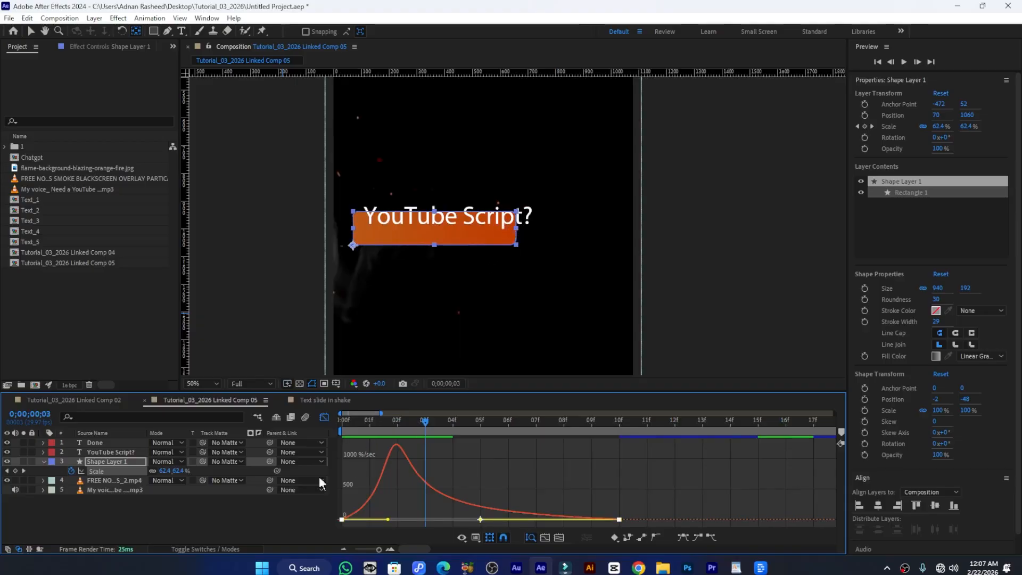
Enable motion blur on the gradient box's shape layer and return from the graph editor to the layer timeline
{"action": "left_click", "coordinate": [196, 547]}
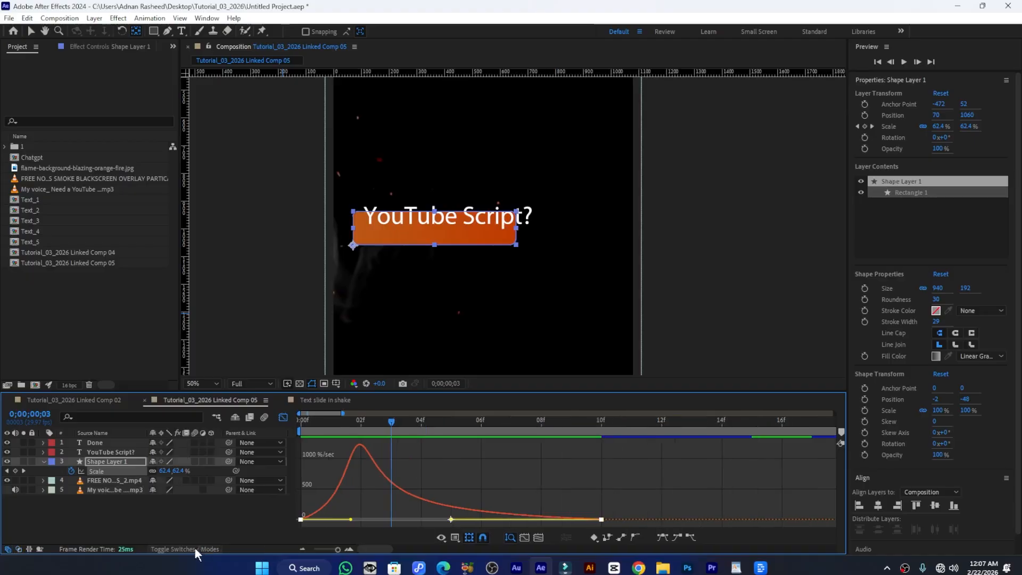
{"action": "left_click", "coordinate": [194, 461]}
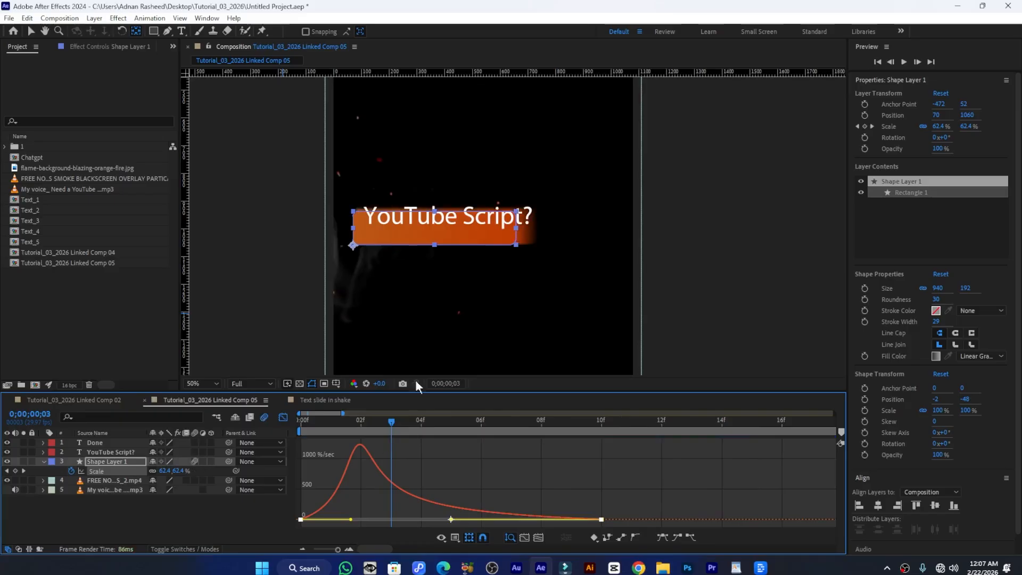
{"action": "mouse_move", "coordinate": [391, 422]}
{"action": "left_mouse_down"}
{"action": "mouse_move", "coordinate": [415, 422]}
{"action": "mouse_move", "coordinate": [352, 423]}
{"action": "mouse_move", "coordinate": [380, 423]}
{"action": "left_mouse_up"}
{"action": "left_click", "coordinate": [283, 417]}
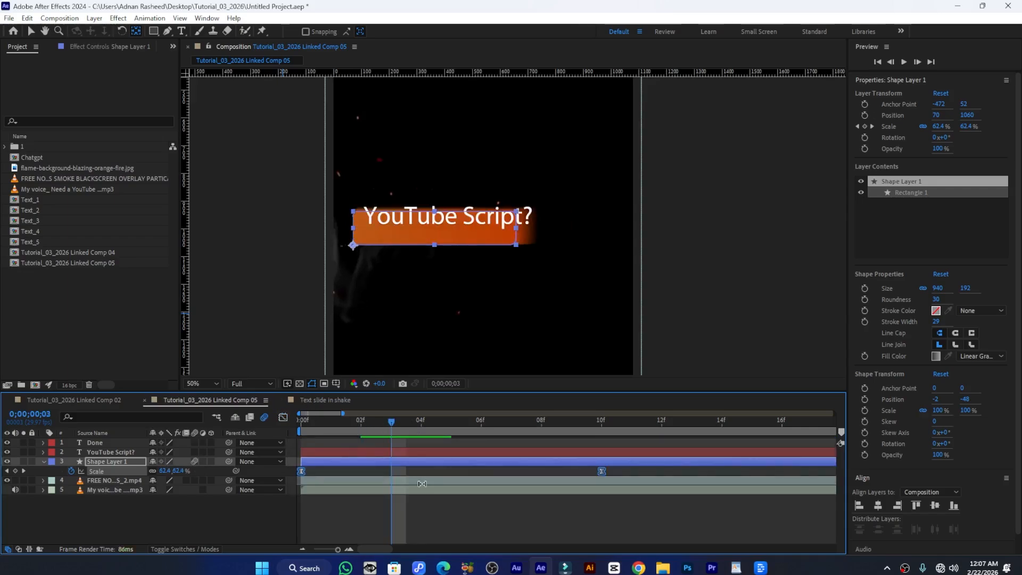
Save the project and play the gradient box's opening animation from the first frame
{"action": "scroll", "coordinate": [405, 470], "scroll_direction": "down", "scroll_amount": 6}
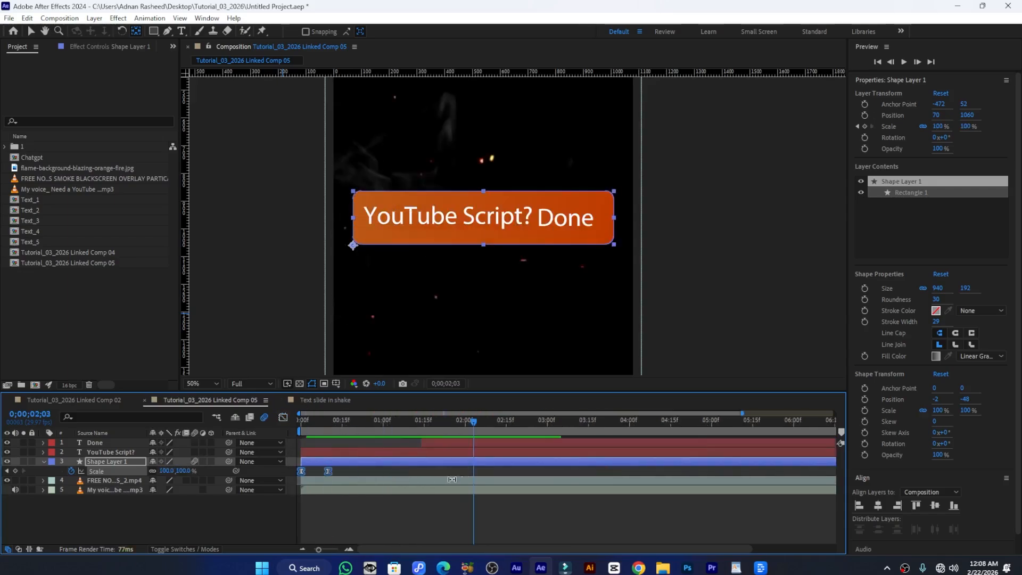
{"action": "key", "text": "ctrl+s"}
{"action": "left_click_drag", "start_coordinate": [367, 423], "coordinate": [282, 430]}
{"action": "key", "text": "space"}
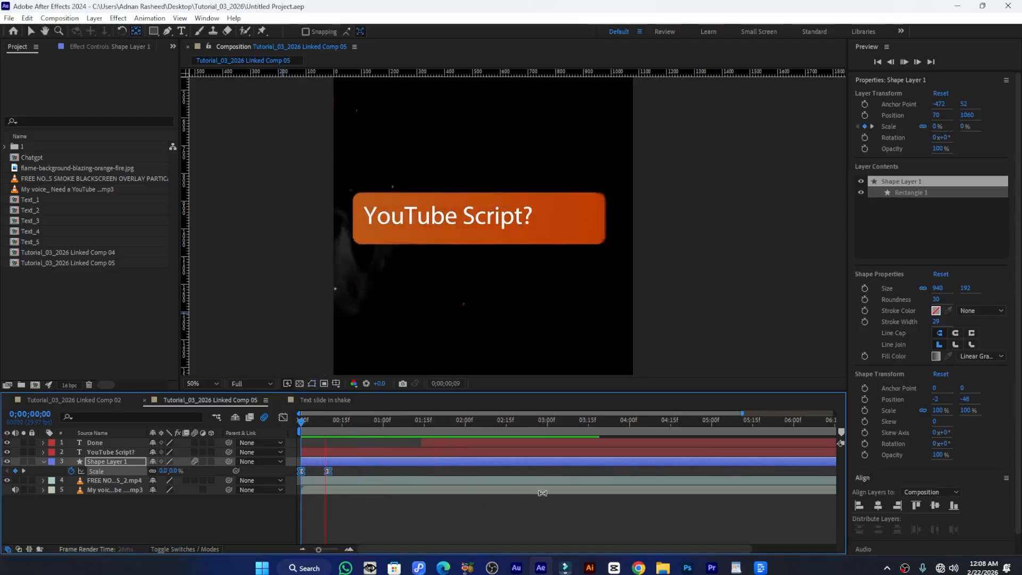
{"action": "key", "text": "space"}
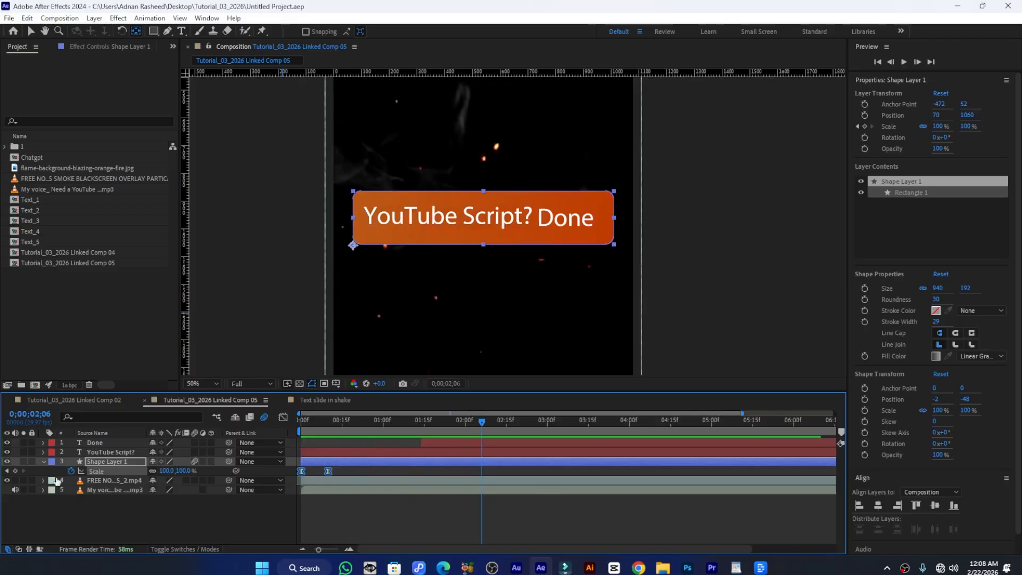
Apply the Slide Up By Word preset to the "YouTube Script?" text layer at 0;00;00;00
{"action": "left_click", "coordinate": [88, 453]}
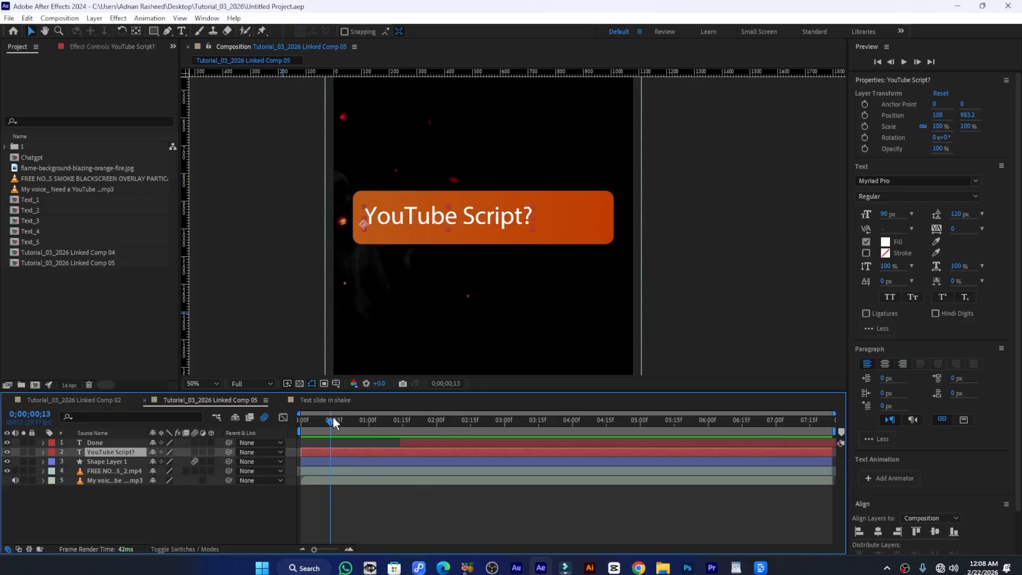
{"action": "left_click_drag", "start_coordinate": [332, 418], "coordinate": [298, 420]}
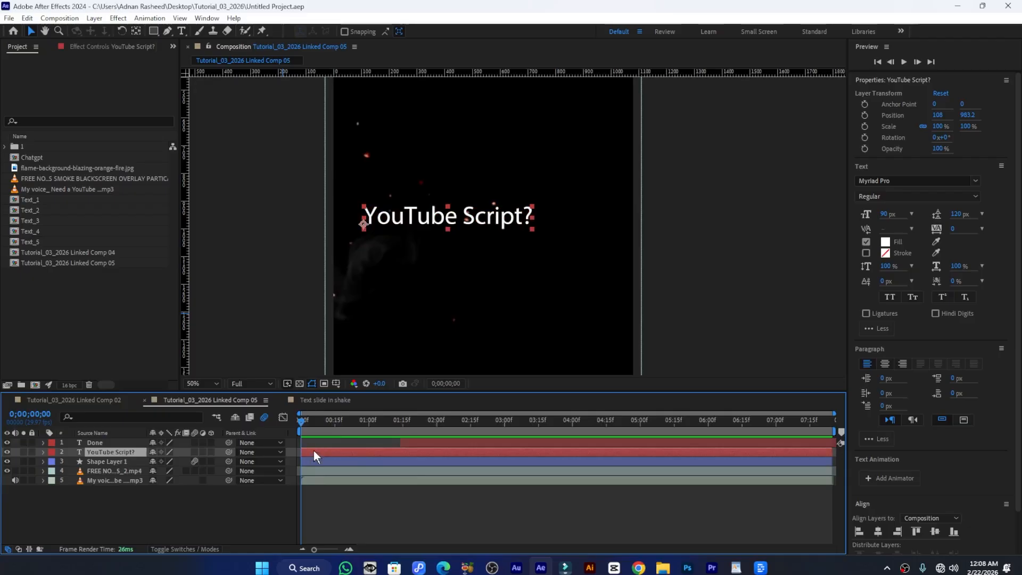
{"action": "key", "text": "ctrl+space"}
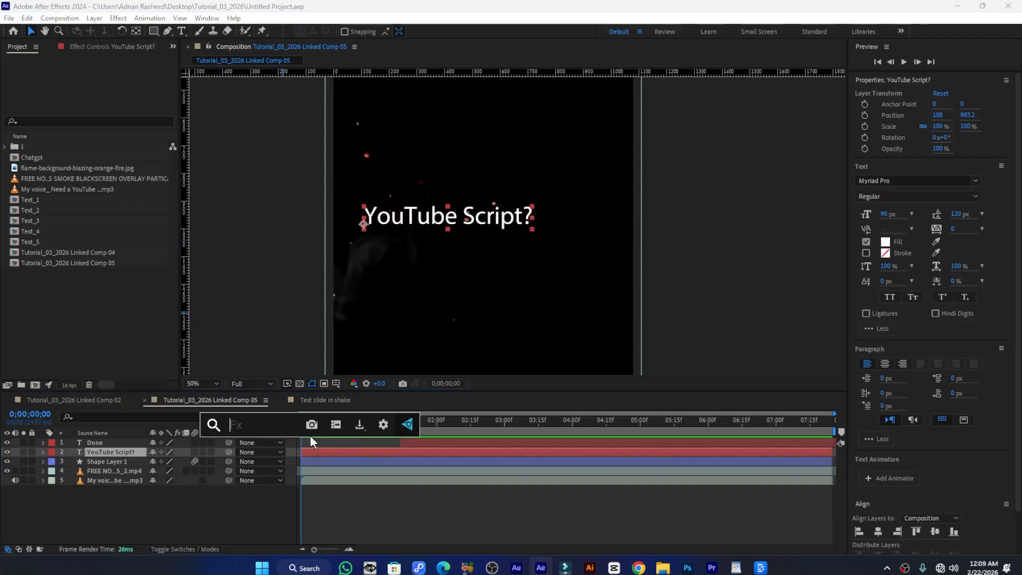
{"action": "type", "text": "slide"}
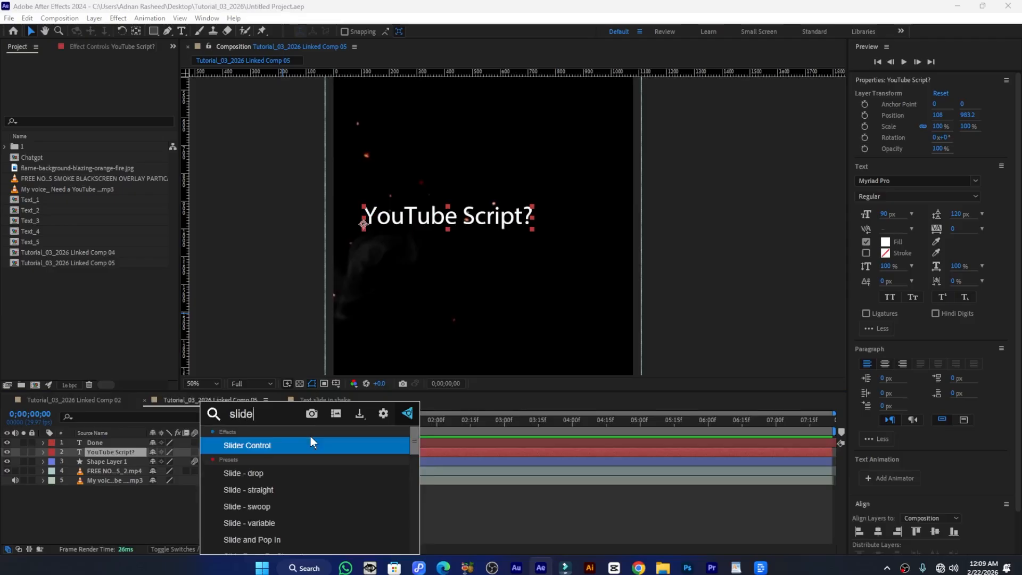
{"action": "type", "text": " u"}
{"action": "left_click", "coordinate": [267, 473]}
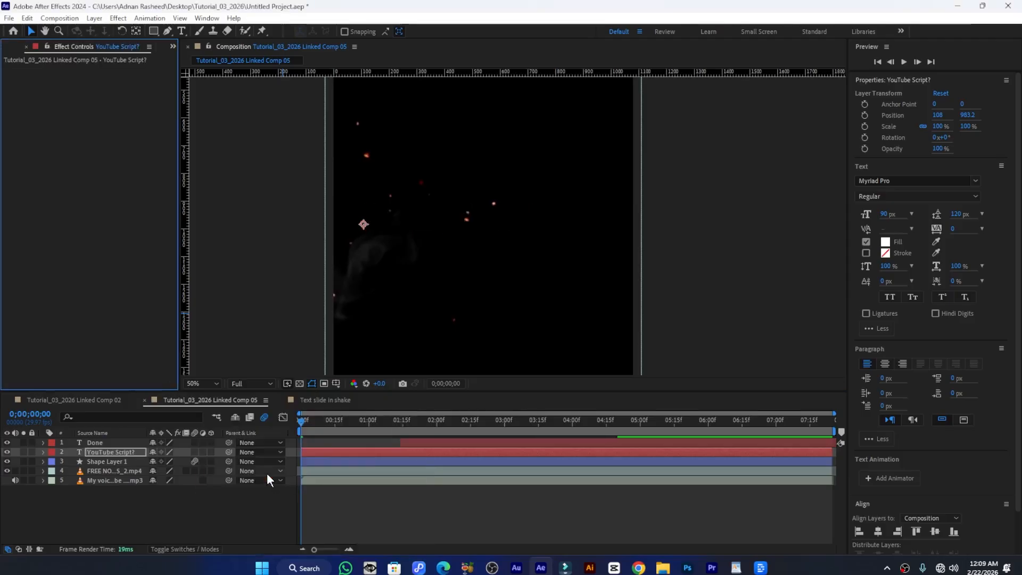
Reveal the "YouTube Script?" text's keyframes and move the last Offset keyframe to about 0;00;01;02
{"action": "left_click", "coordinate": [313, 452]}
{"action": "key", "text": "u"}
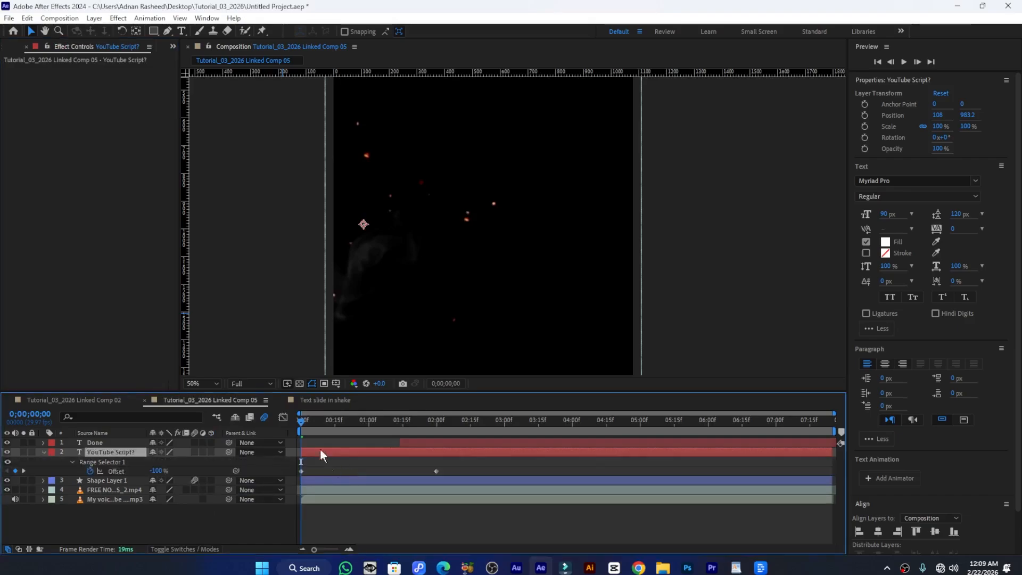
{"action": "left_click_drag", "start_coordinate": [302, 424], "coordinate": [374, 422]}
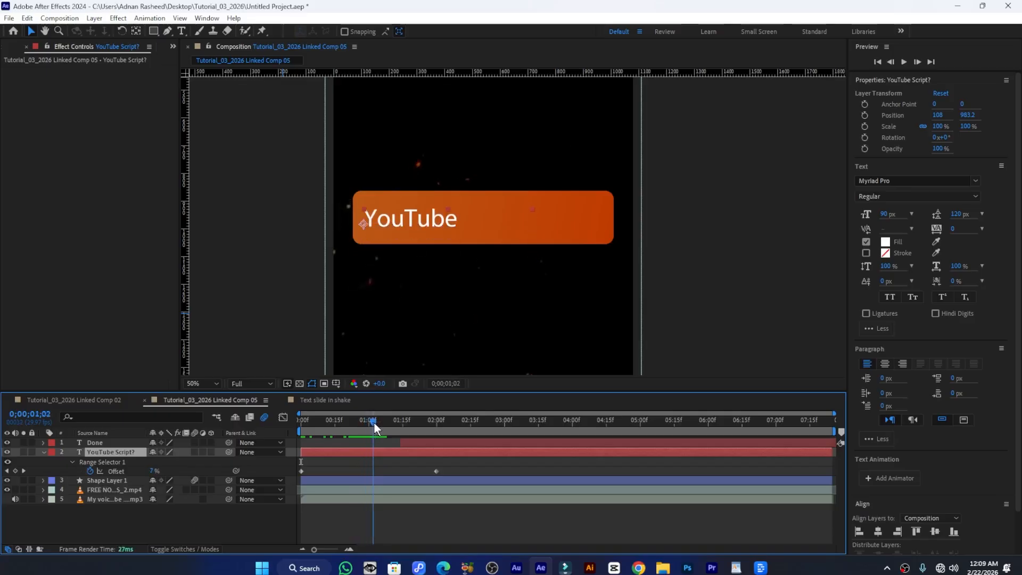
{"action": "left_click_drag", "start_coordinate": [435, 472], "coordinate": [375, 470]}
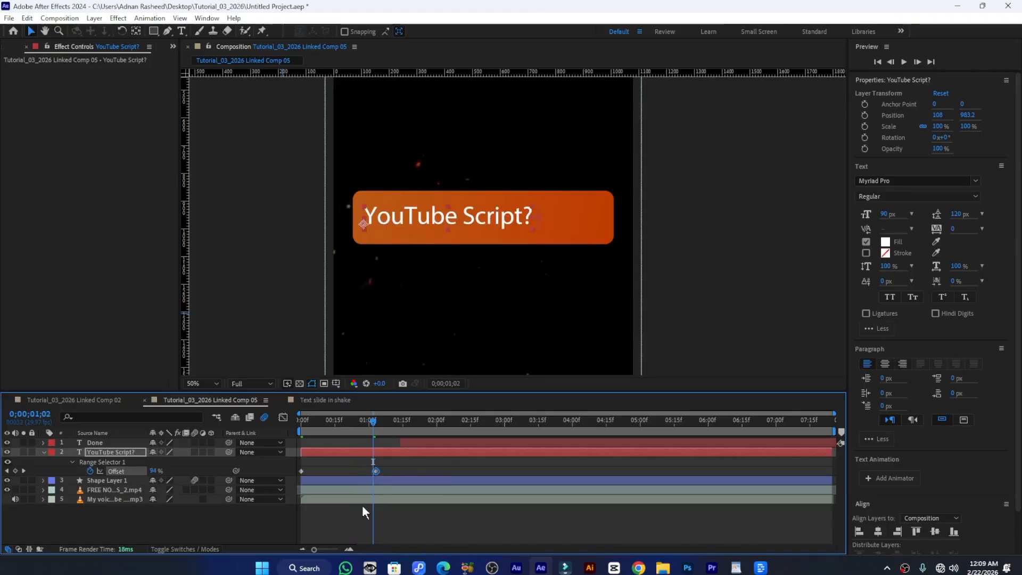
Display the voice-over's waveform and move the text's last Offset keyframe to about 0;00;01;10 to match the speech
{"action": "left_click", "coordinate": [119, 500]}
{"action": "key", "text": "l"}
{"action": "key", "text": "l"}
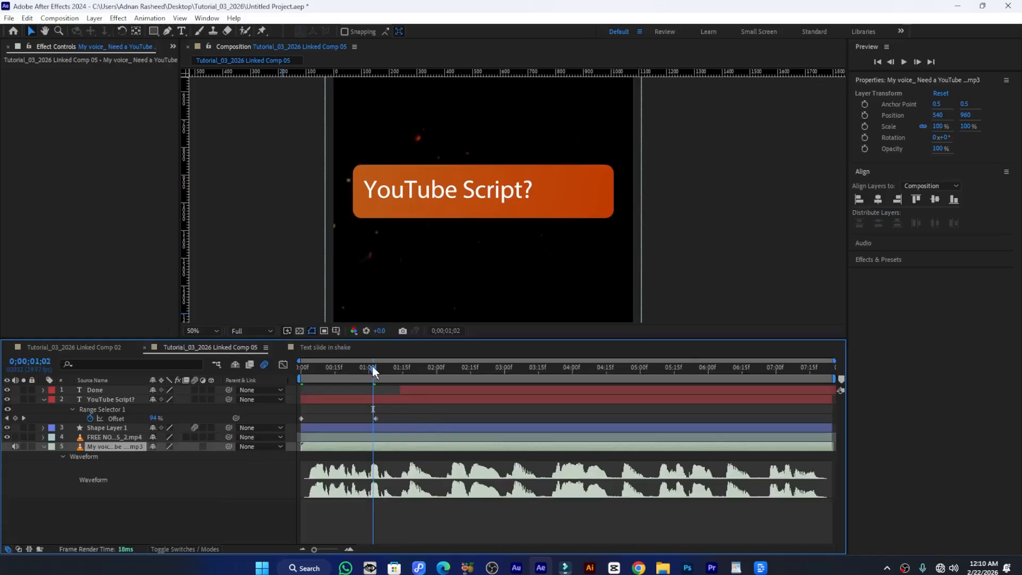
{"action": "left_click_drag", "start_coordinate": [373, 368], "coordinate": [392, 369]}
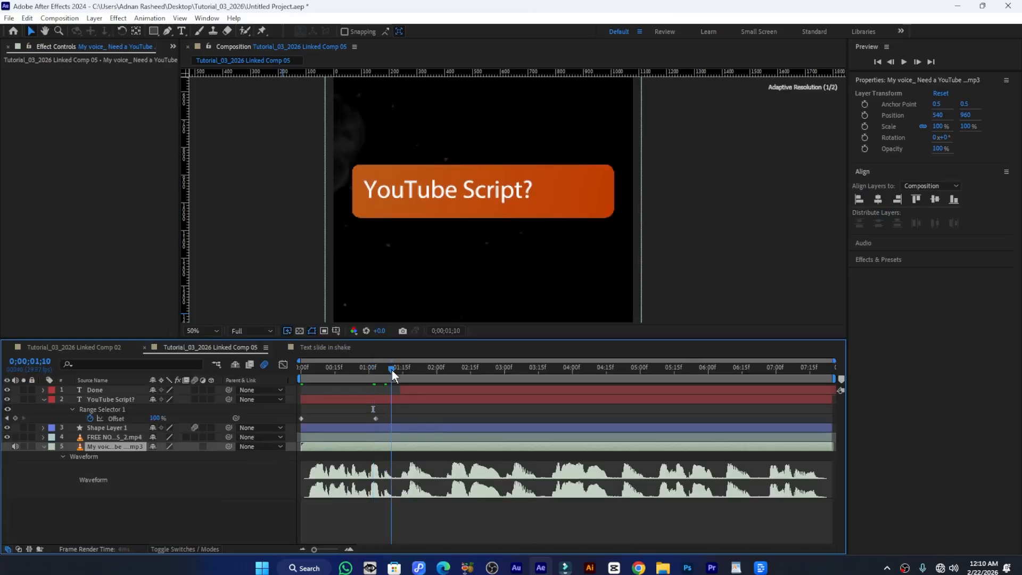
{"action": "left_click", "coordinate": [375, 419]}
{"action": "left_click_drag", "start_coordinate": [388, 419], "coordinate": [389, 420]}
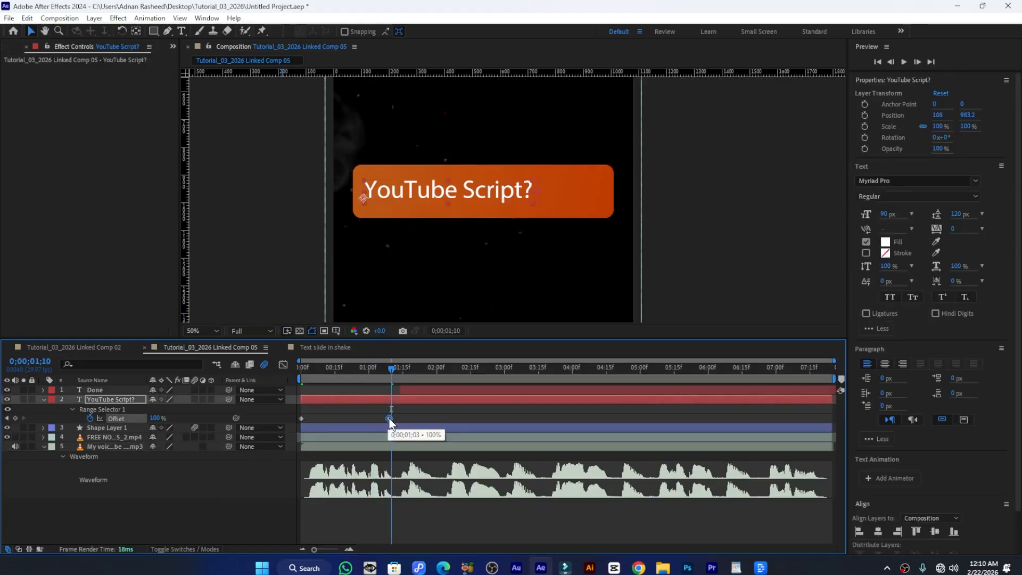
Check the text reveal around 0;00;00;18 and examine the advanced settings of its Range Selector 1
{"action": "left_click", "coordinate": [362, 399]}
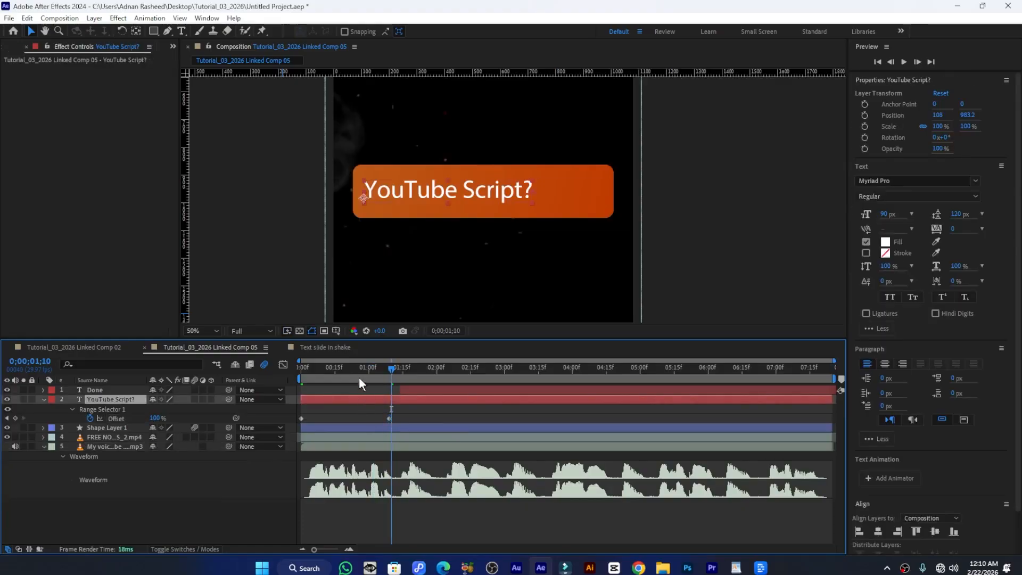
{"action": "left_click_drag", "start_coordinate": [334, 370], "coordinate": [341, 370]}
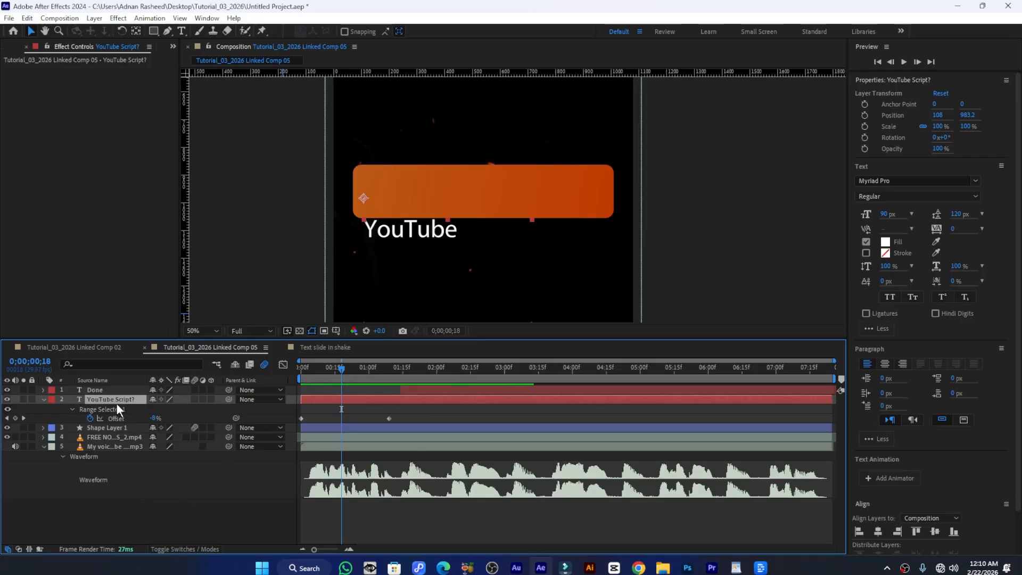
{"action": "left_click", "coordinate": [71, 409]}
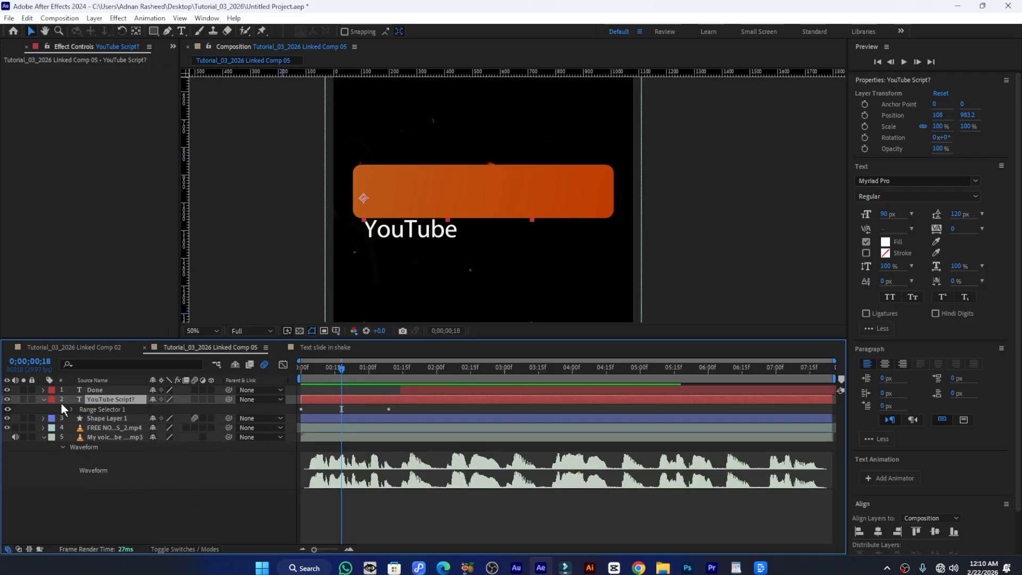
{"action": "left_click", "coordinate": [70, 410]}
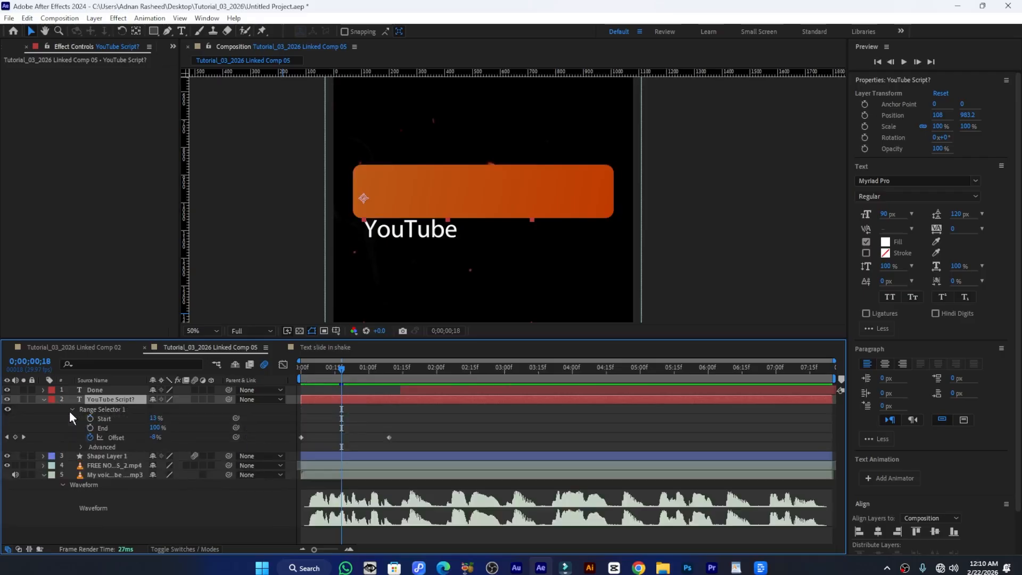
{"action": "left_click", "coordinate": [84, 445]}
{"action": "left_click", "coordinate": [81, 446]}
{"action": "scroll", "coordinate": [84, 462], "scroll_direction": "down", "scroll_amount": 2}
{"action": "scroll", "coordinate": [84, 461], "scroll_direction": "up", "scroll_amount": 2}
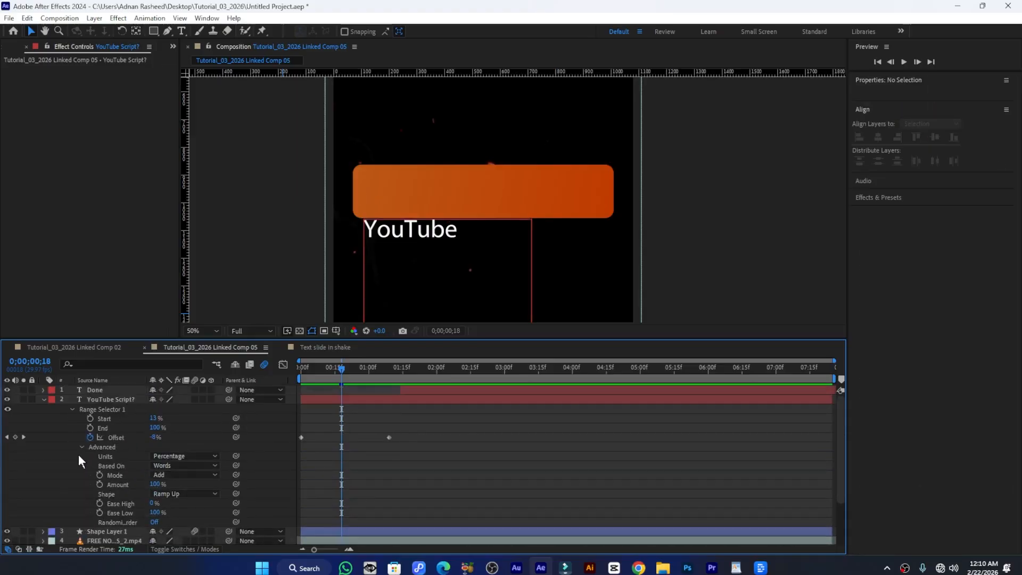
{"action": "left_click", "coordinate": [71, 409]}
{"action": "left_click", "coordinate": [71, 409]}
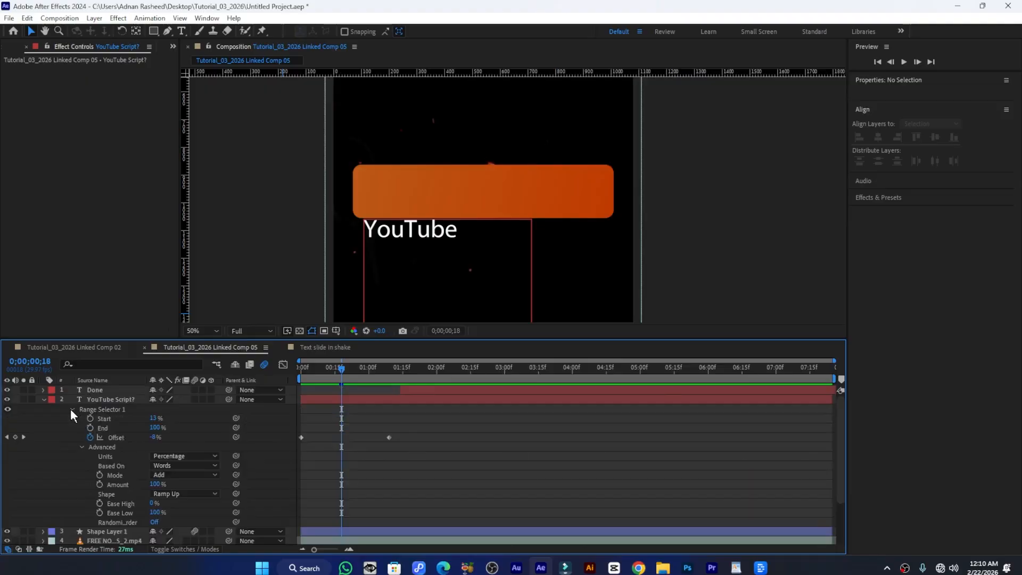
Expand the full "YouTube Script?" text properties and set the Slide Up By Word animator's vertical position to 150
{"action": "left_click", "coordinate": [43, 399]}
{"action": "left_click", "coordinate": [43, 399]}
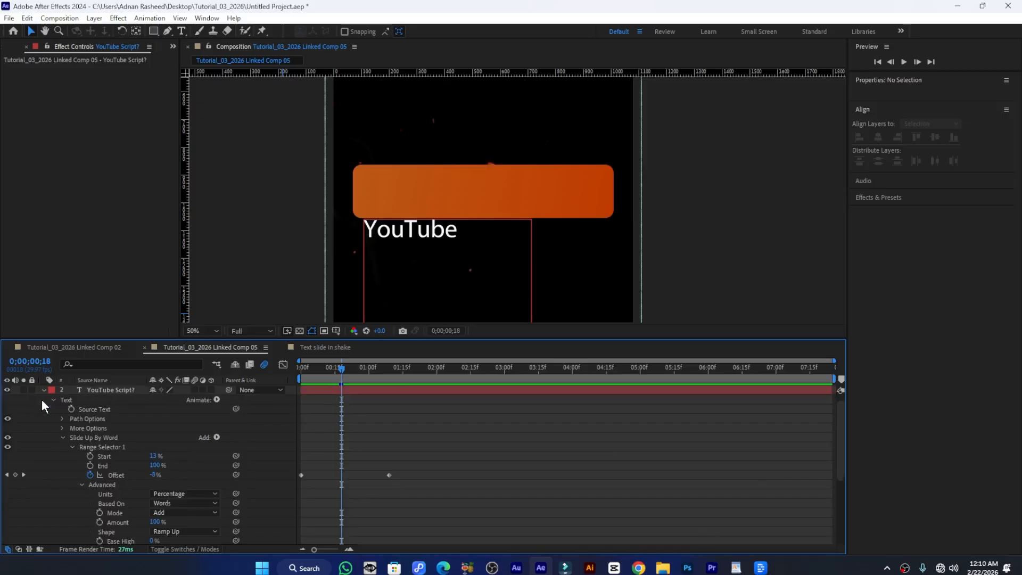
{"action": "scroll", "coordinate": [48, 416], "scroll_direction": "down", "scroll_amount": 4}
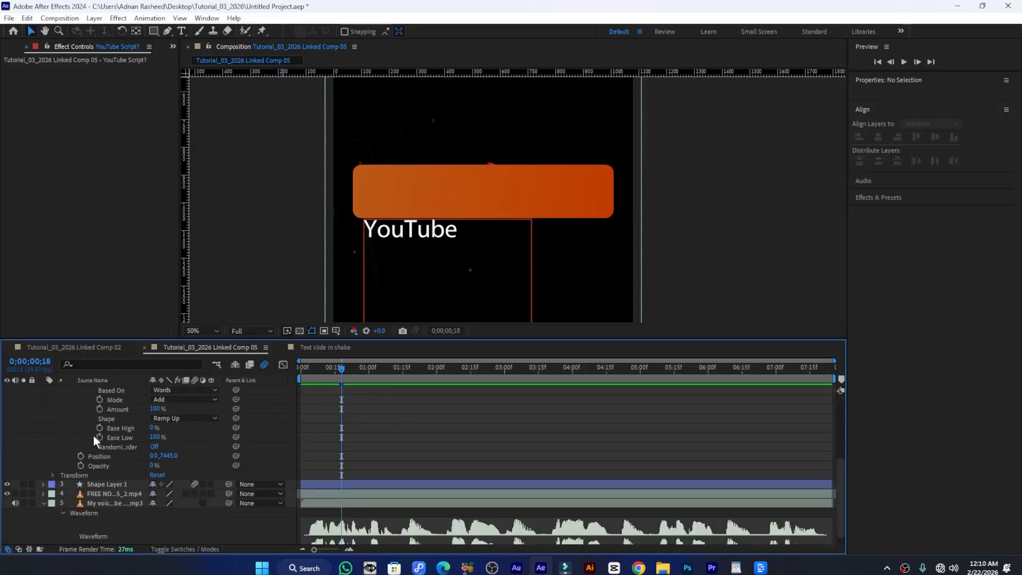
{"action": "scroll", "coordinate": [94, 435], "scroll_direction": "up", "scroll_amount": 1}
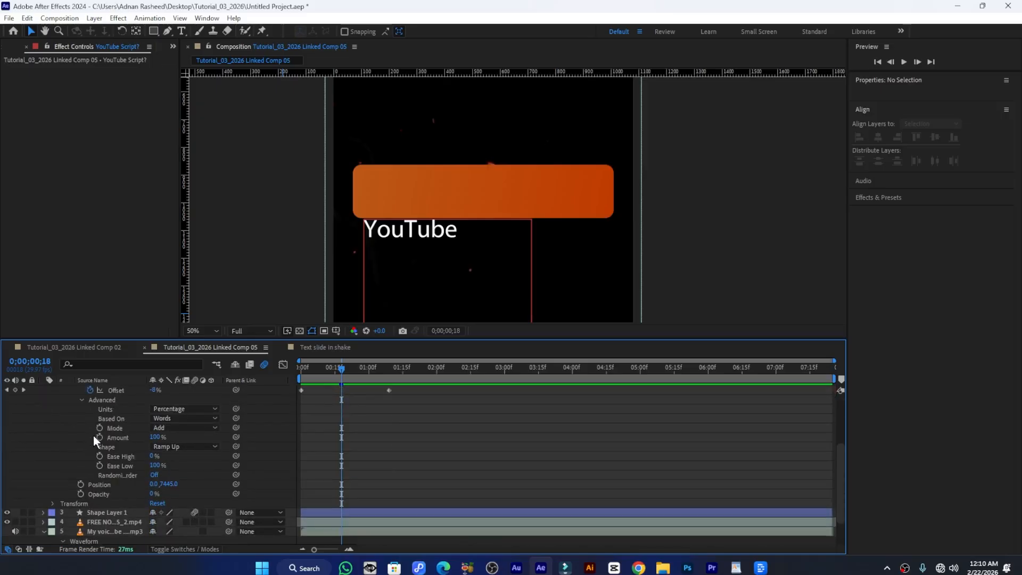
{"action": "left_click", "coordinate": [171, 484]}
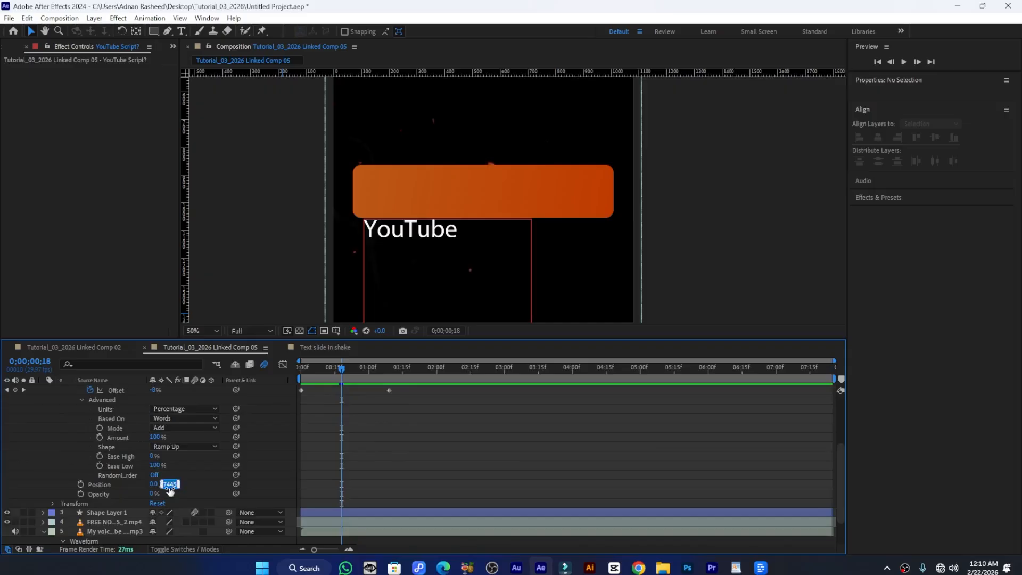
{"action": "type", "text": "150"}
{"action": "key", "text": "Return"}
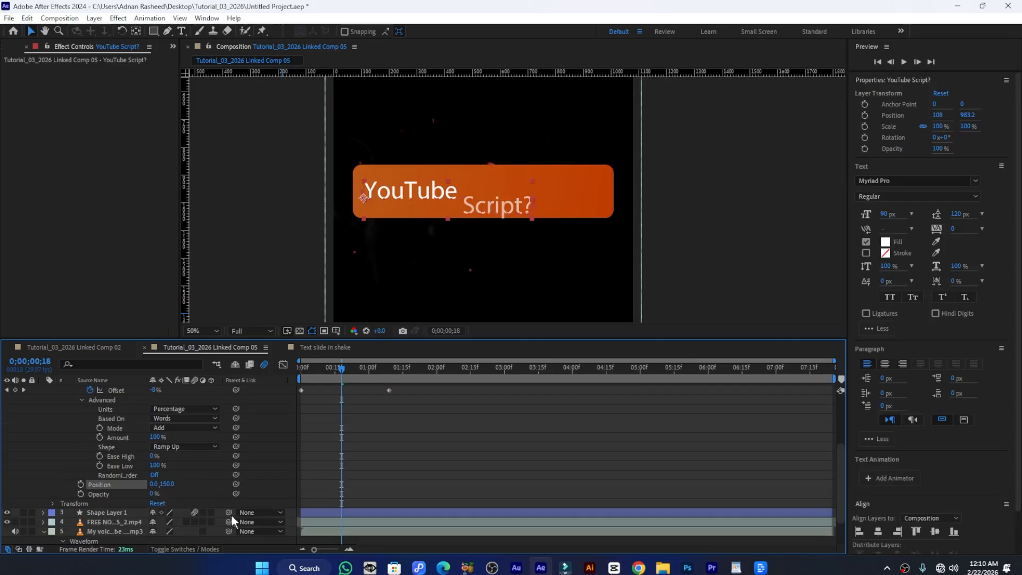
Base the "YouTube Script?" text's Range Selector 1 on Lines with the Ramp Up shape, and check the reveal at about 0;00;00;15
{"action": "key", "text": "space"}
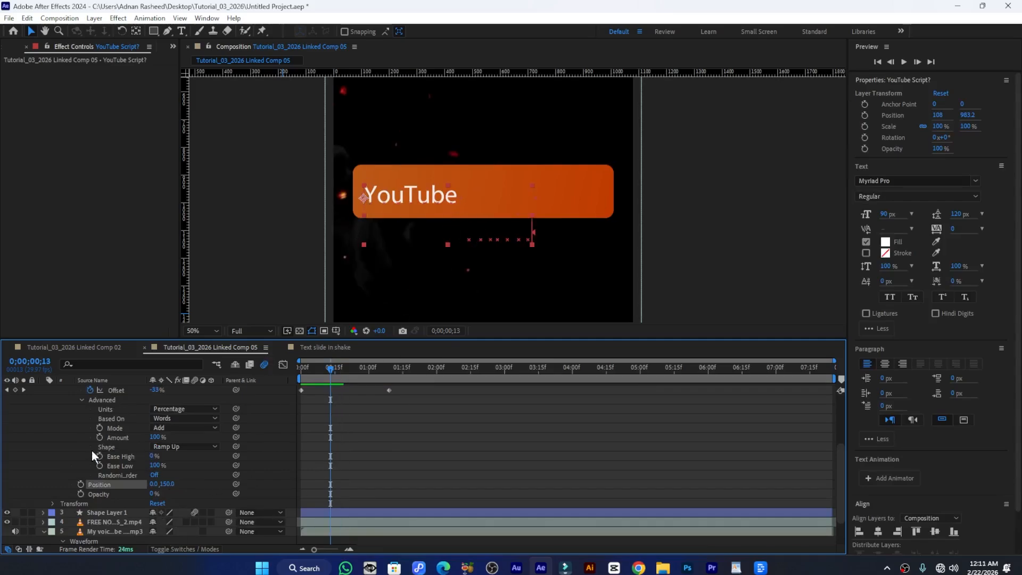
{"action": "left_click", "coordinate": [176, 448]}
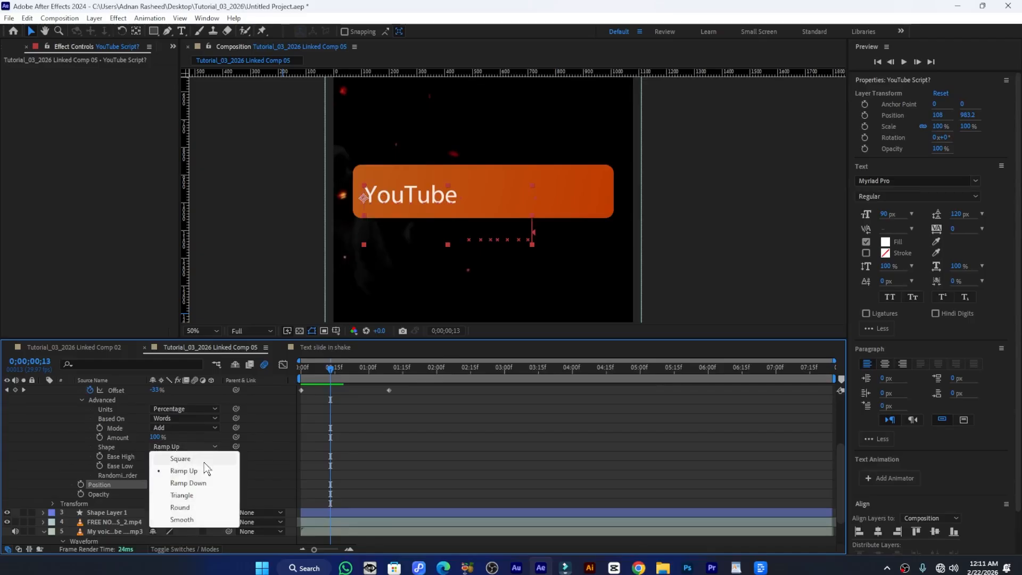
{"action": "left_click", "coordinate": [182, 471]}
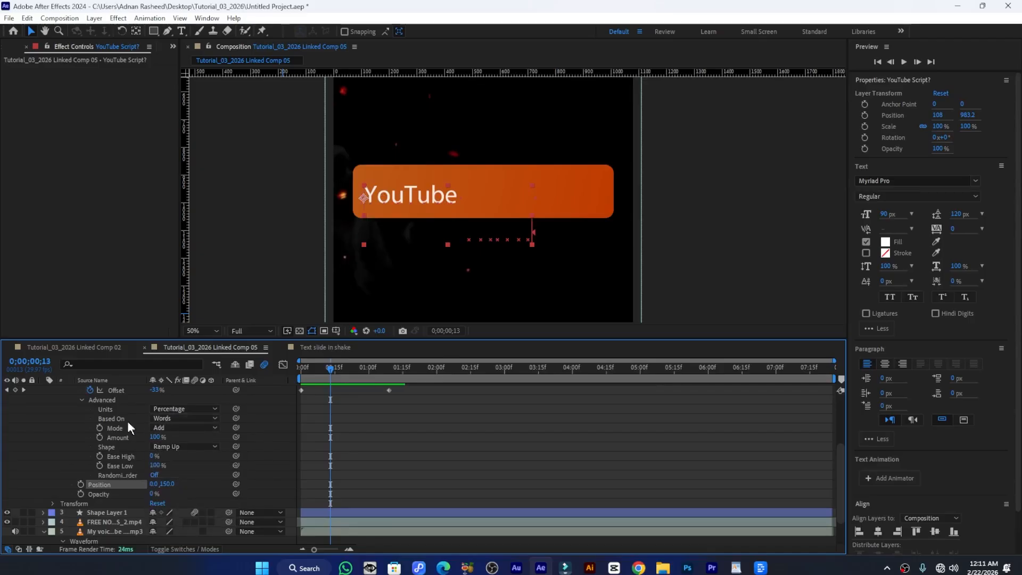
{"action": "left_click", "coordinate": [176, 418]}
{"action": "left_click", "coordinate": [177, 467]}
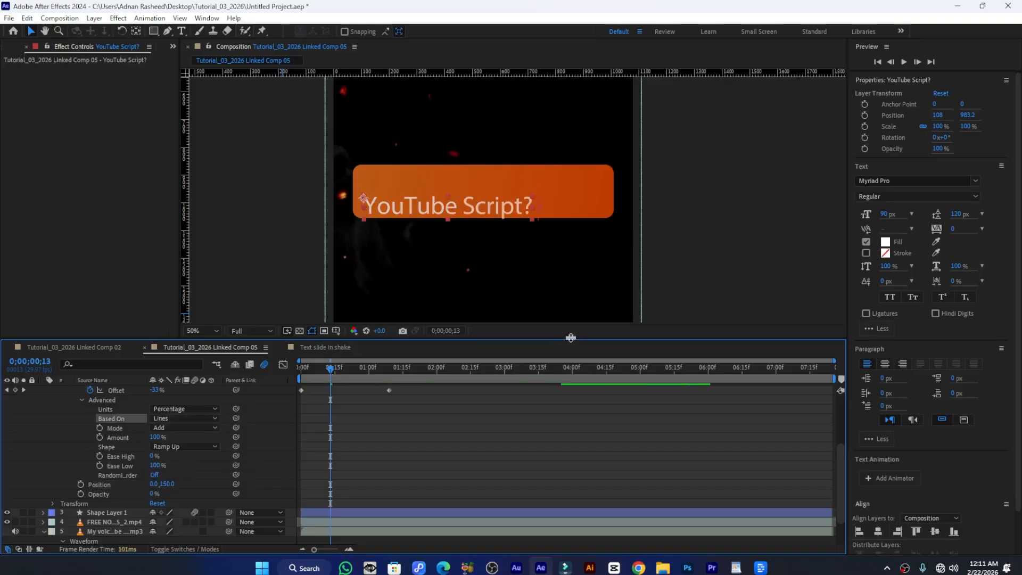
{"action": "mouse_move", "coordinate": [331, 368]}
{"action": "left_mouse_down"}
{"action": "mouse_move", "coordinate": [308, 368]}
{"action": "mouse_move", "coordinate": [366, 374]}
{"action": "mouse_move", "coordinate": [320, 371]}
{"action": "mouse_move", "coordinate": [334, 371]}
{"action": "left_mouse_up"}
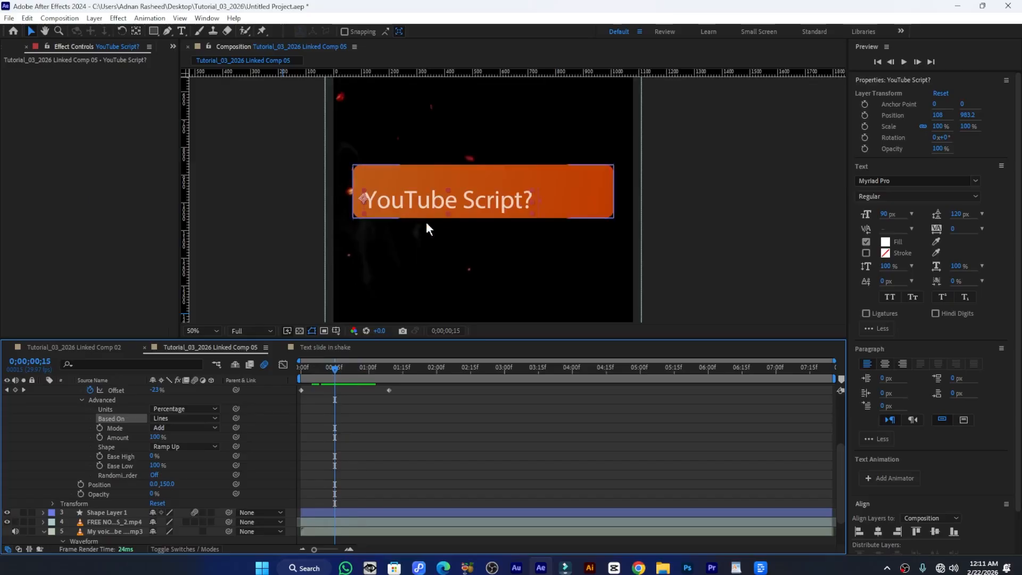
Draw a rectangular mask on the "YouTube Script?" text layer, enclosing the gradient box and ending just below its lower edge
{"action": "scroll", "coordinate": [190, 450], "scroll_direction": "up", "scroll_amount": 4}
{"action": "left_click", "coordinate": [44, 399]}
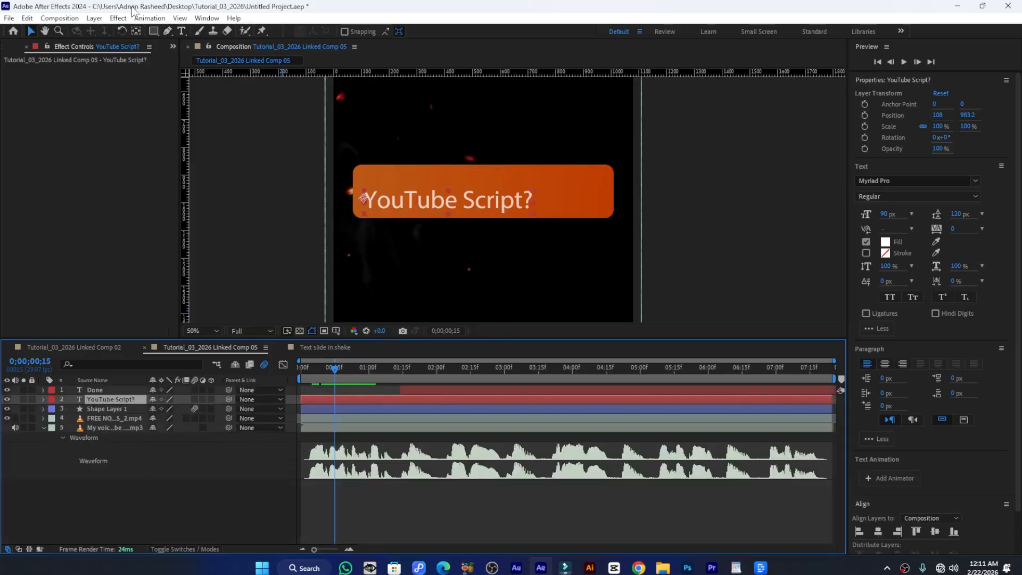
{"action": "left_click", "coordinate": [153, 31]}
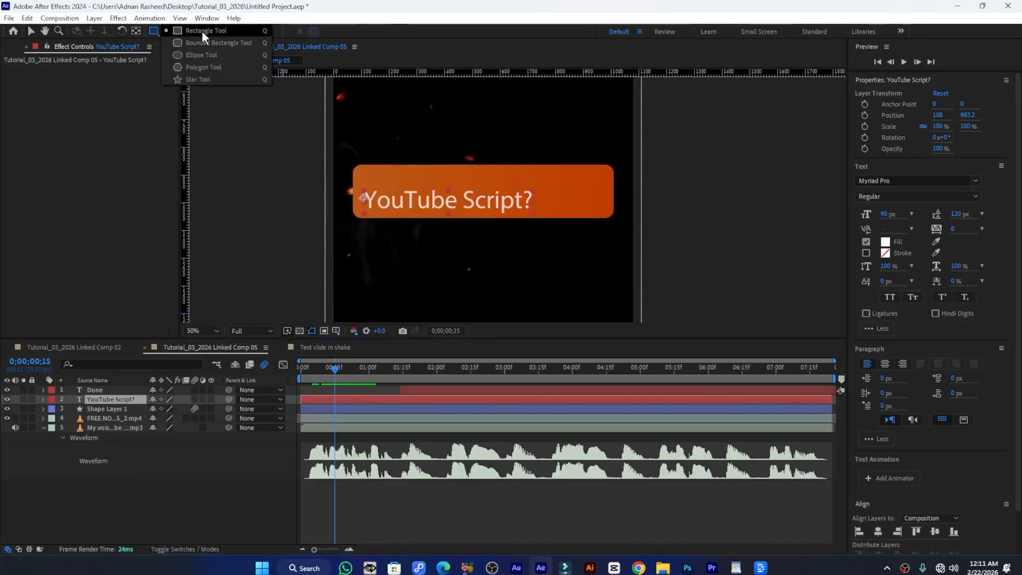
{"action": "left_click", "coordinate": [203, 31]}
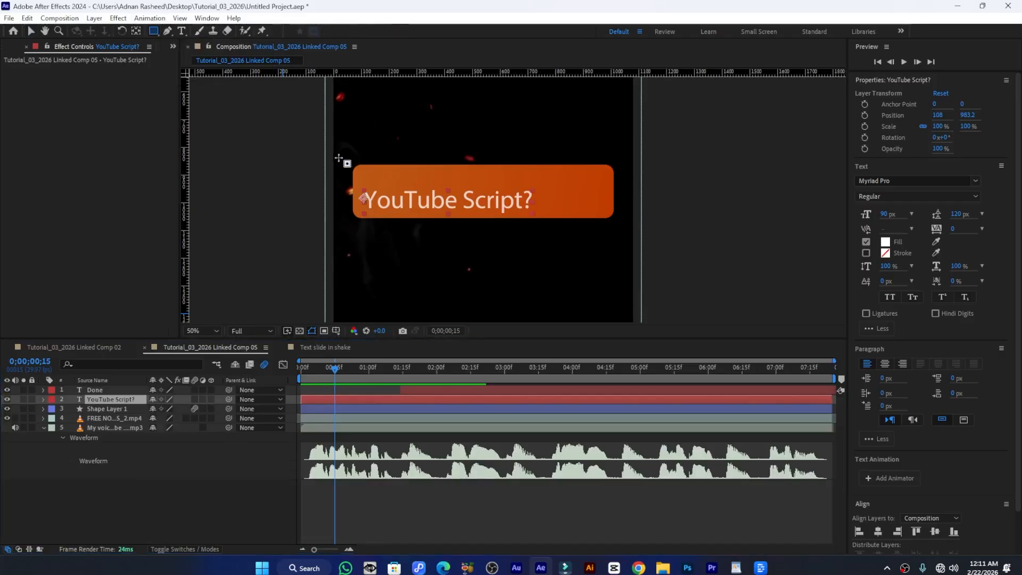
{"action": "left_click_drag", "start_coordinate": [337, 157], "coordinate": [617, 220]}
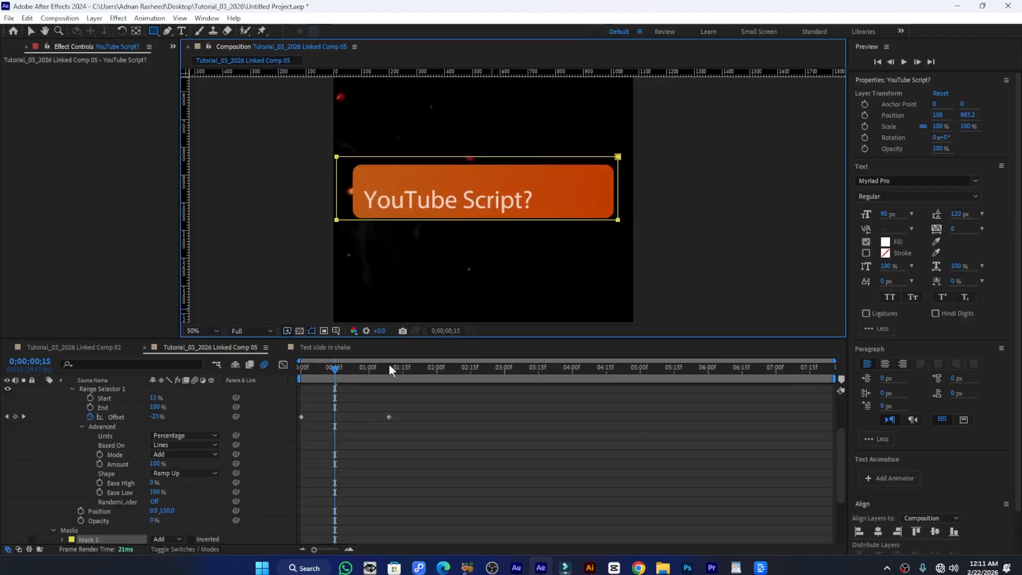
{"action": "scroll", "coordinate": [89, 379], "scroll_direction": "up", "scroll_amount": 3}
{"action": "left_click", "coordinate": [45, 398]}
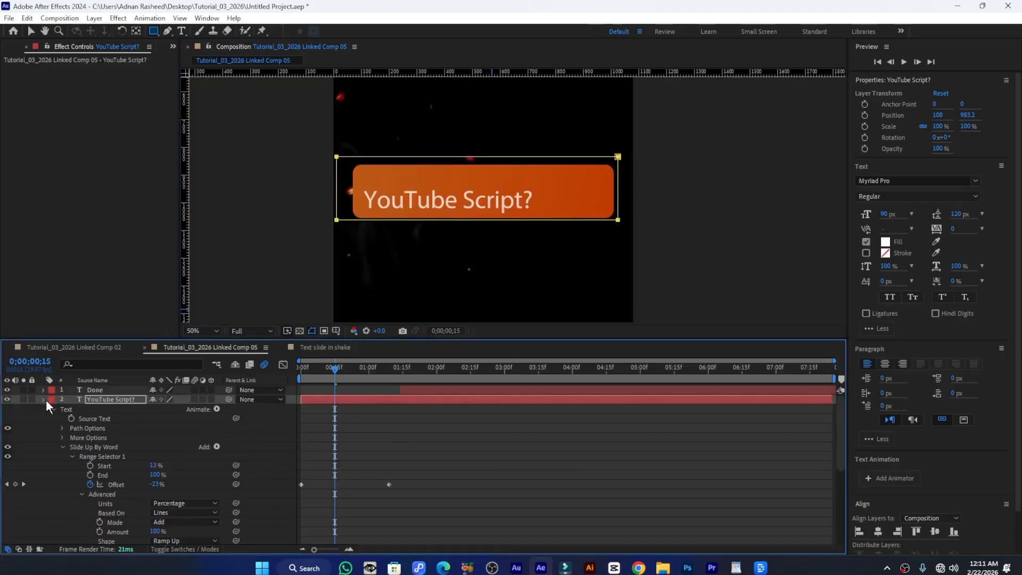
Preview the masked text reveal from the start of the composition and save the project
{"action": "left_click_drag", "start_coordinate": [335, 372], "coordinate": [317, 372]}
{"action": "left_click", "coordinate": [289, 371]}
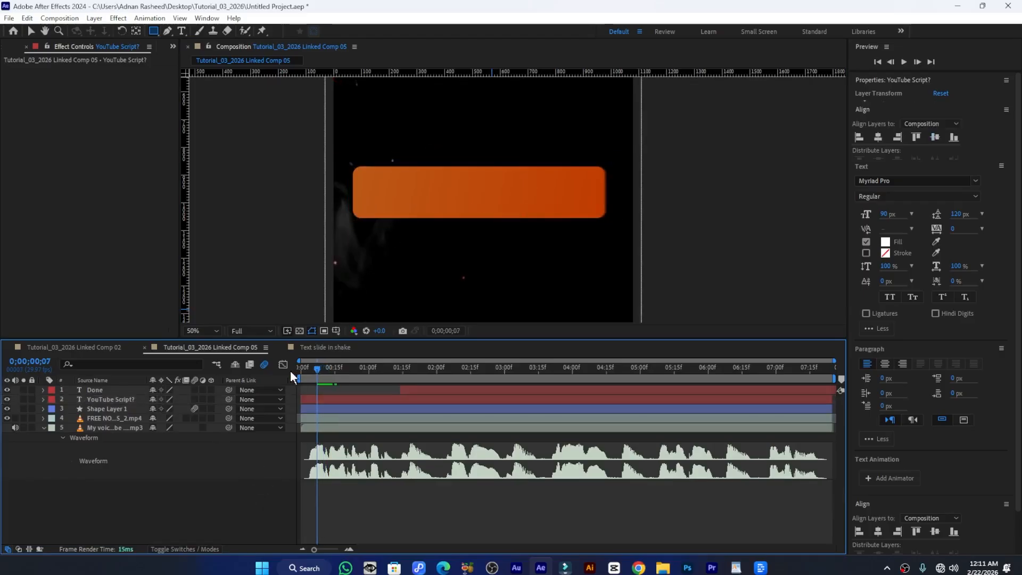
{"action": "left_click", "coordinate": [301, 372]}
{"action": "key", "text": "space"}
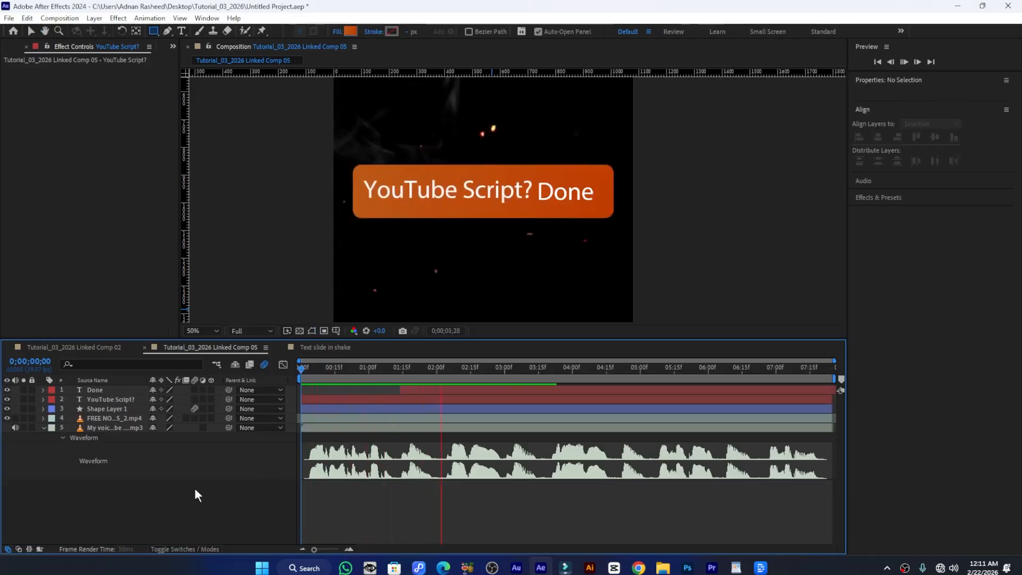
{"action": "key", "text": "ctrl+s"}
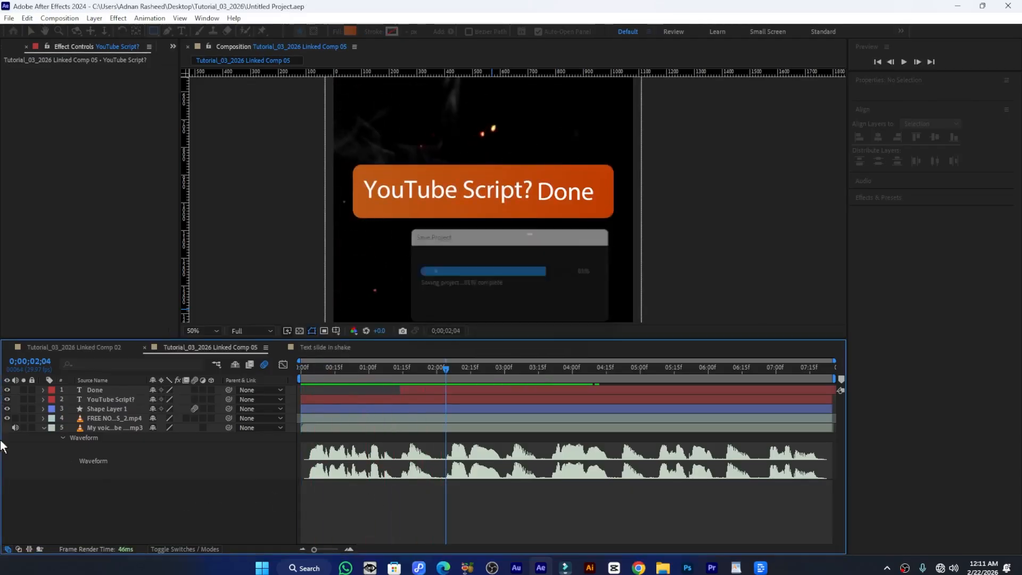
Hide the voice-over's waveform and pre-compose the Done, "YouTube Script?" and Shape Layer 1 layers into a composition named 01
{"action": "left_click", "coordinate": [43, 427]}
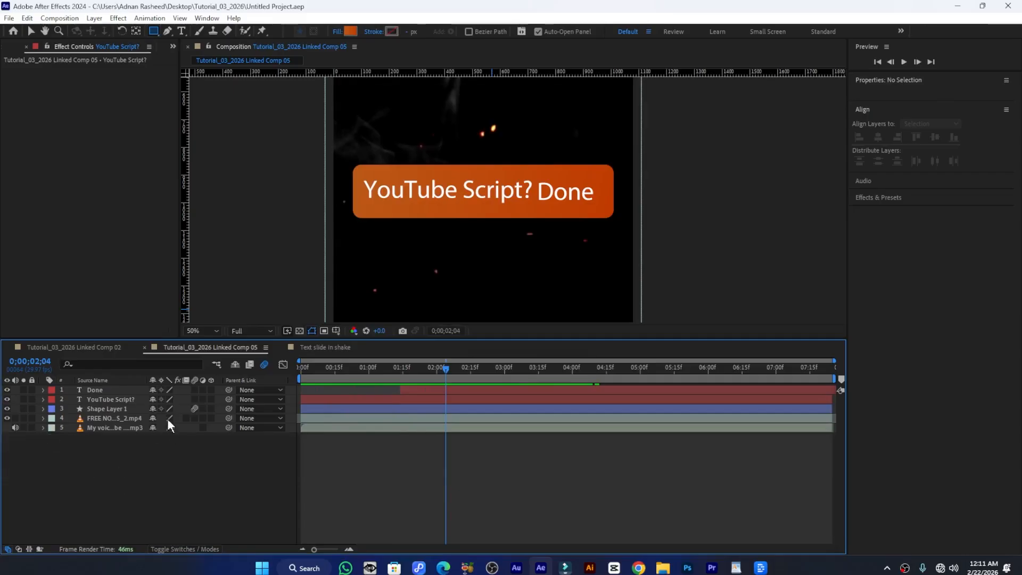
{"action": "left_click", "coordinate": [98, 388]}
{"action": "left_click", "coordinate": [113, 419], "text": "shift"}
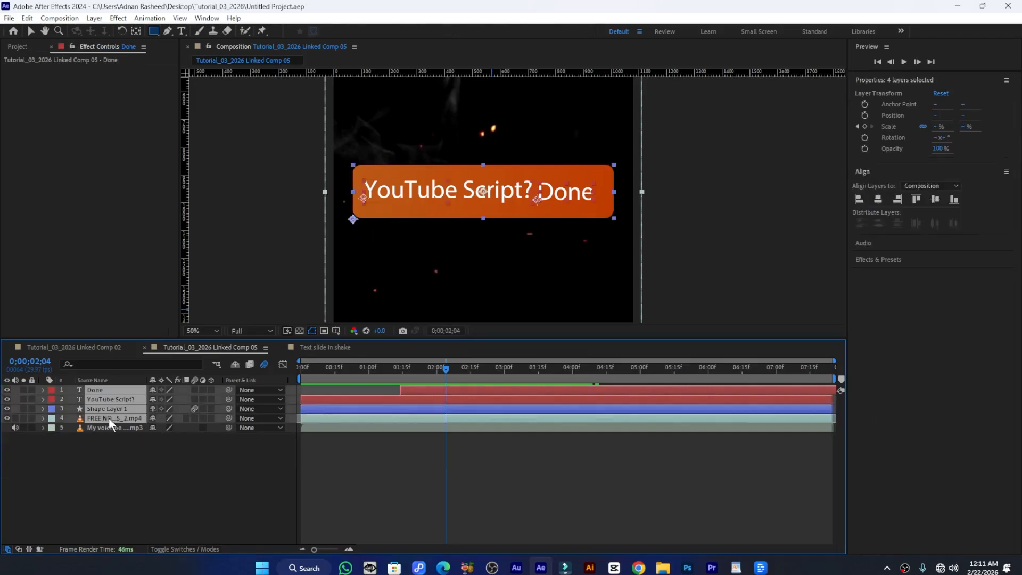
{"action": "left_click", "coordinate": [82, 452]}
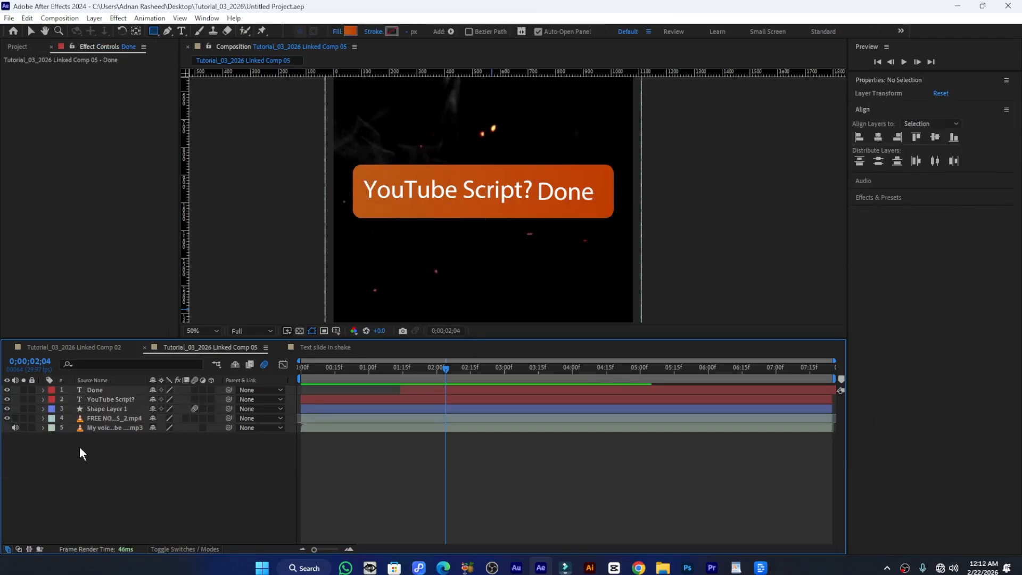
{"action": "left_click", "coordinate": [94, 418]}
{"action": "left_click", "coordinate": [91, 408]}
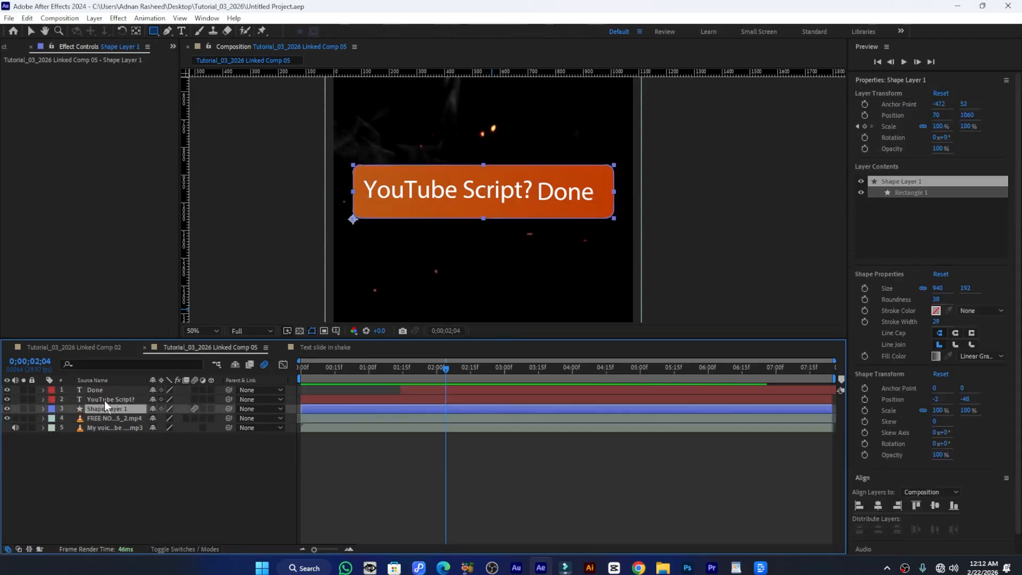
{"action": "left_click", "coordinate": [98, 389], "text": "shift"}
{"action": "right_click", "coordinate": [124, 391]}
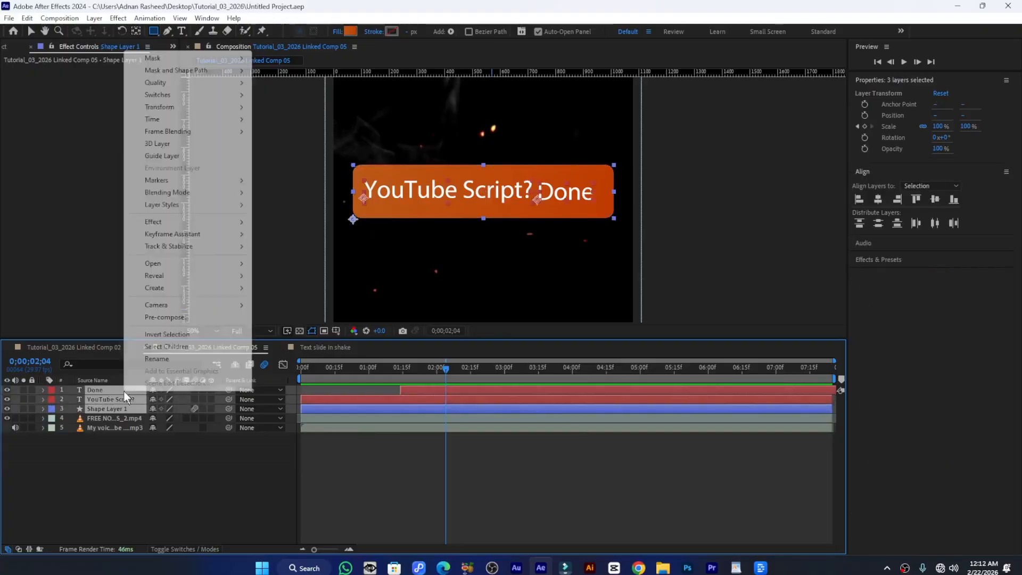
{"action": "left_click", "coordinate": [203, 317]}
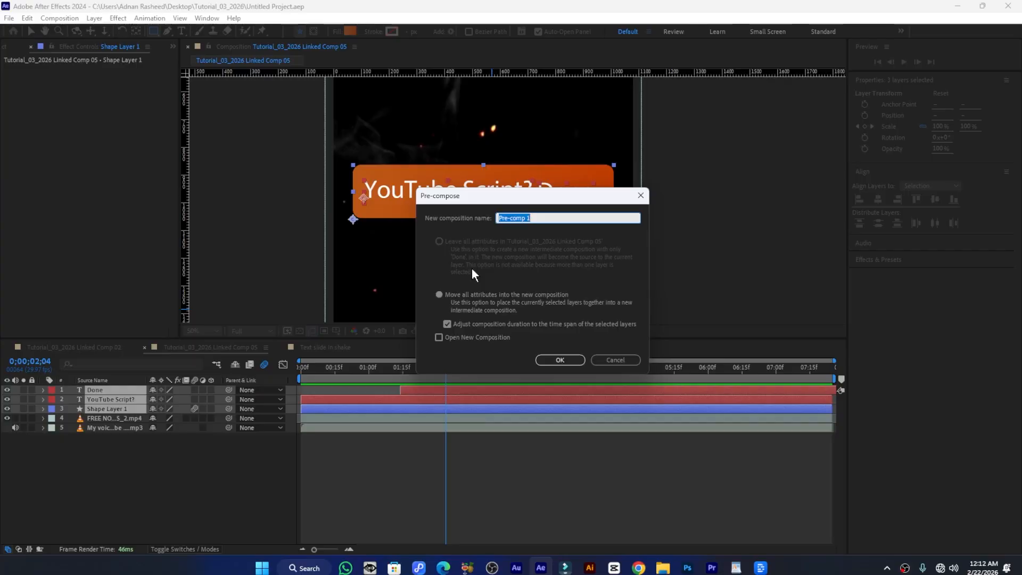
{"action": "type", "text": "01"}
{"action": "left_click", "coordinate": [582, 361]}
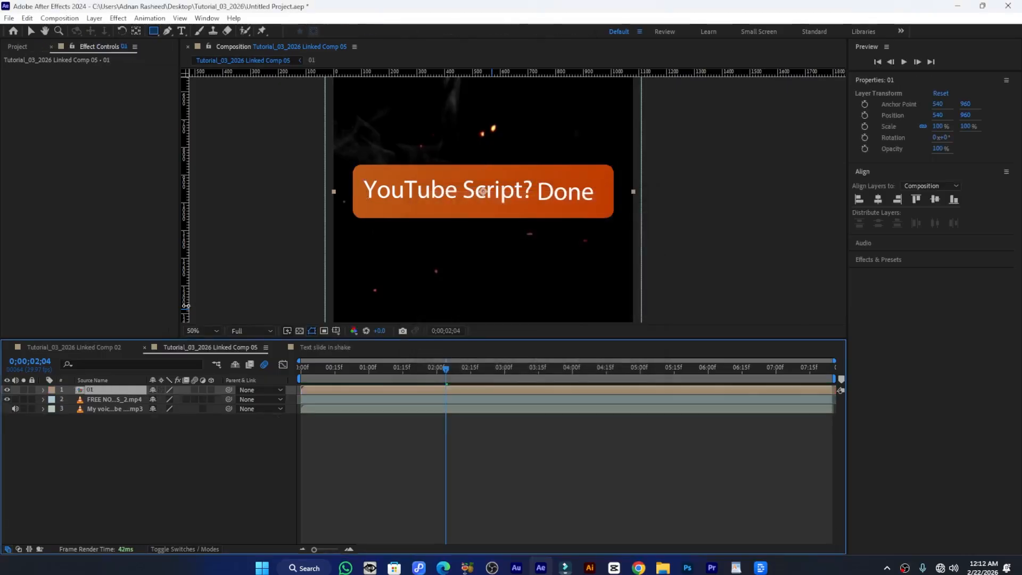
Move all loose project items except composition 01 into folder 1 and collapse the folder
{"action": "left_click", "coordinate": [17, 47]}
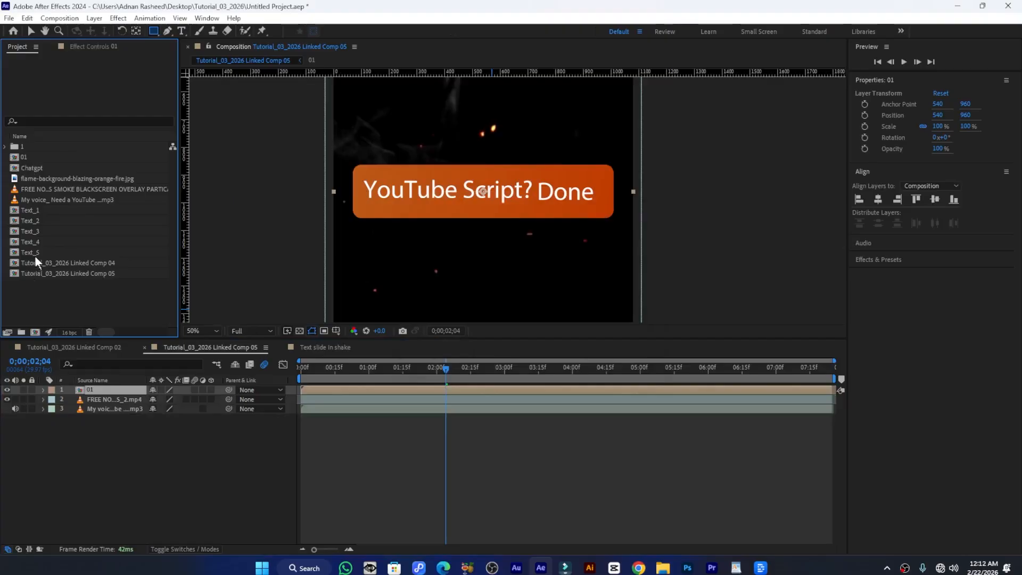
{"action": "left_click_drag", "start_coordinate": [44, 296], "coordinate": [15, 149]}
{"action": "left_click", "coordinate": [5, 146]}
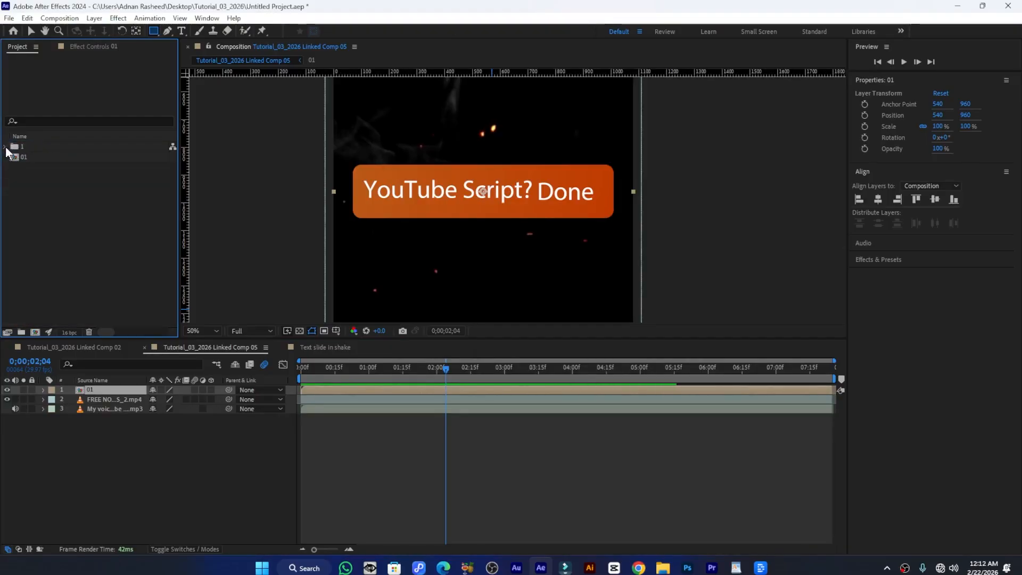
Open composition 01 and extend the "YouTube Script?" and Shape Layer 1 layers to the end of the composition
{"action": "left_click", "coordinate": [9, 158]}
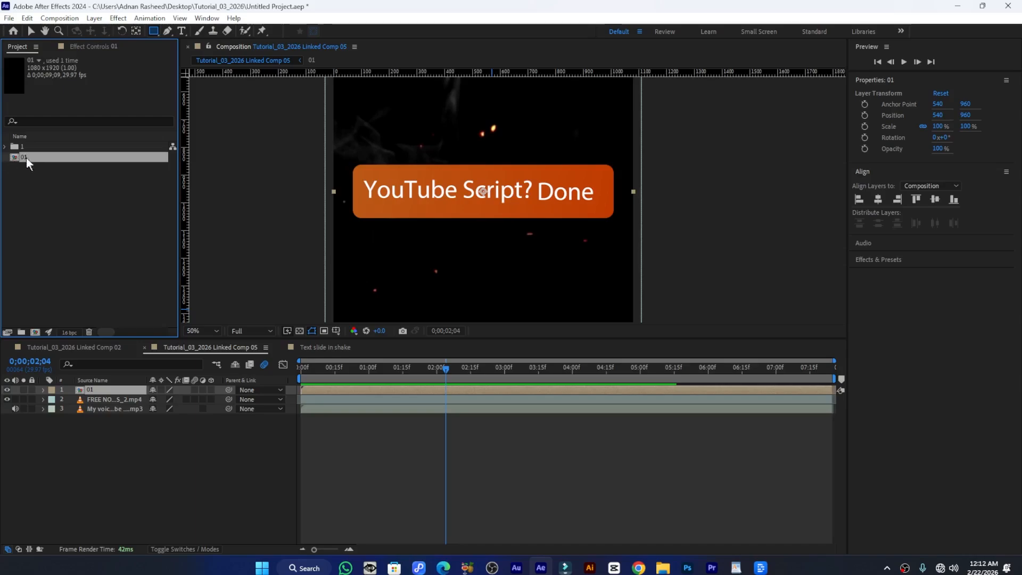
{"action": "double_click", "coordinate": [16, 156]}
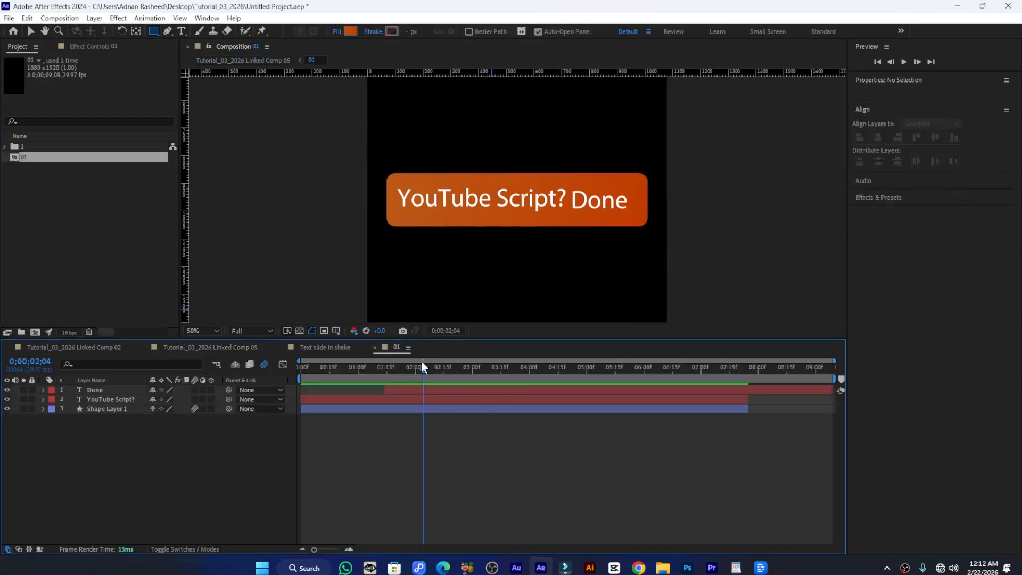
{"action": "left_click_drag", "start_coordinate": [423, 369], "coordinate": [498, 371]}
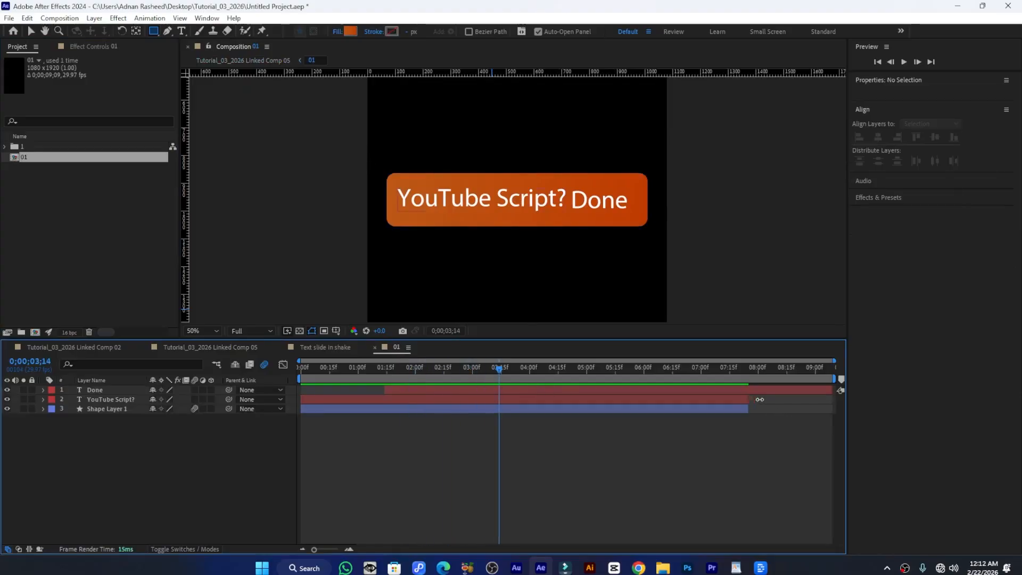
{"action": "left_click_drag", "start_coordinate": [759, 399], "coordinate": [834, 399]}
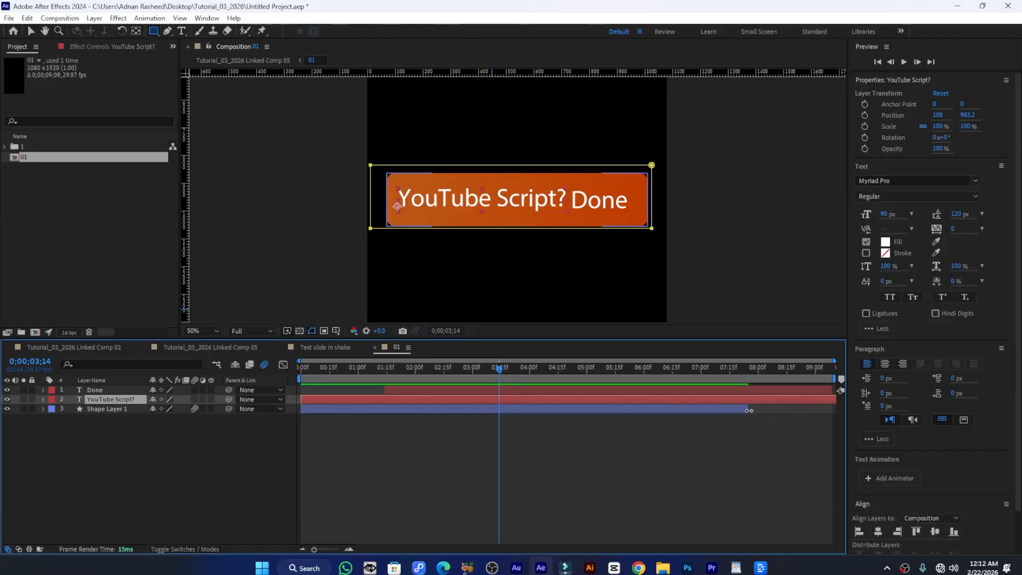
{"action": "left_click_drag", "start_coordinate": [748, 410], "coordinate": [835, 410]}
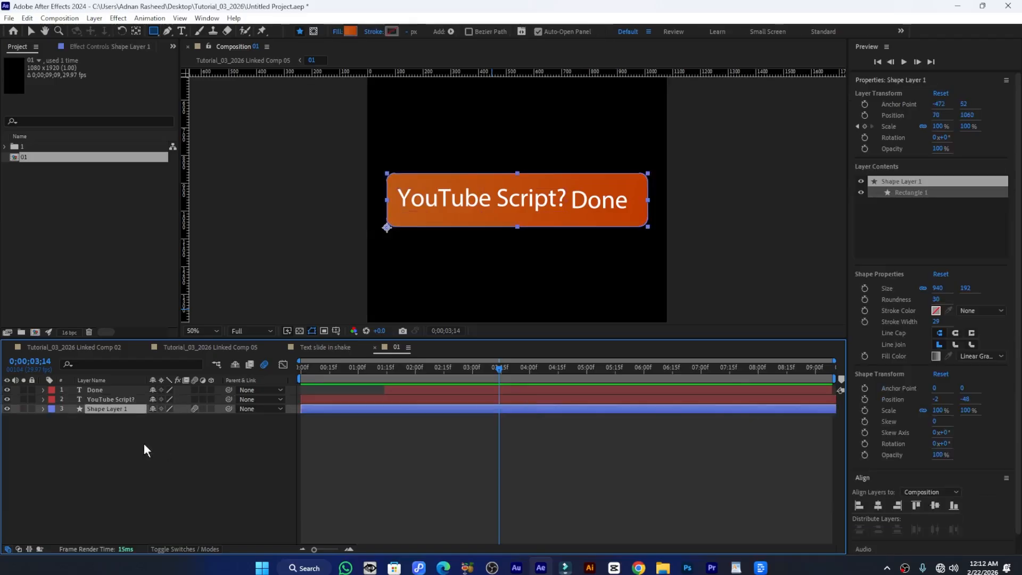
Duplicate composition 01 four times in the project and select it together with all its copies
{"action": "left_click", "coordinate": [15, 156]}
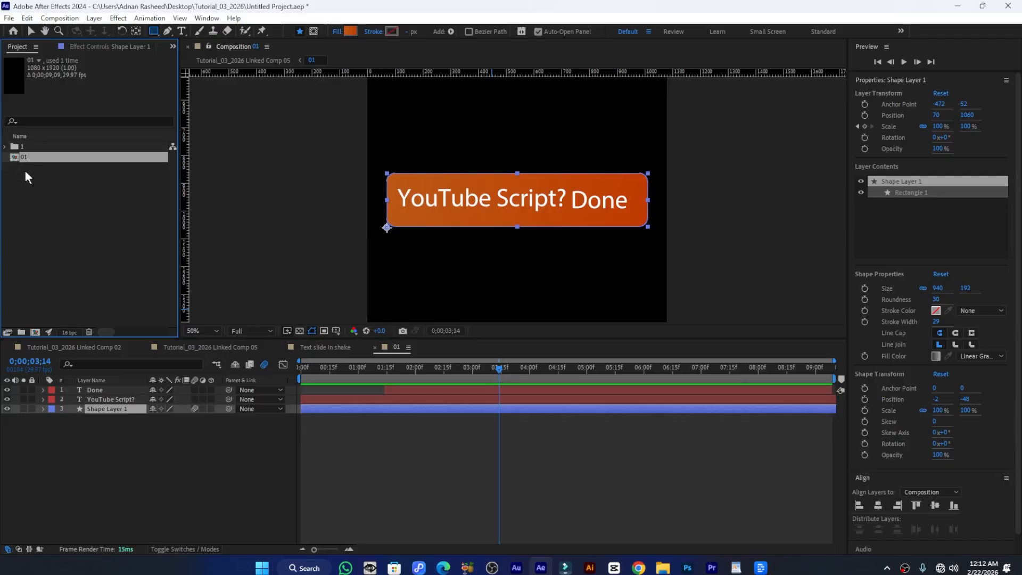
{"action": "key", "text": "ctrl+d"}
{"action": "key", "text": "ctrl+d"}
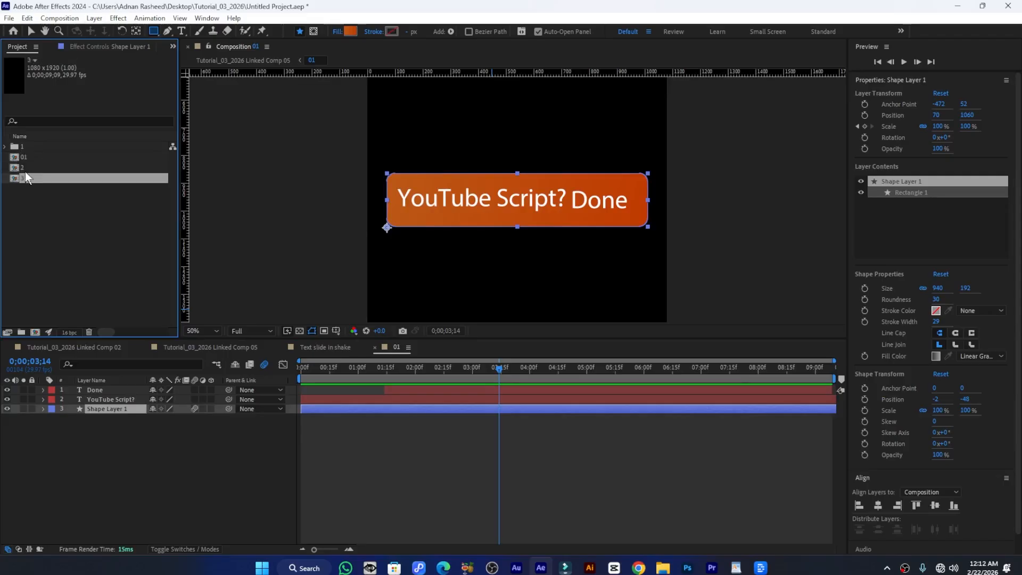
{"action": "key", "text": "ctrl+d"}
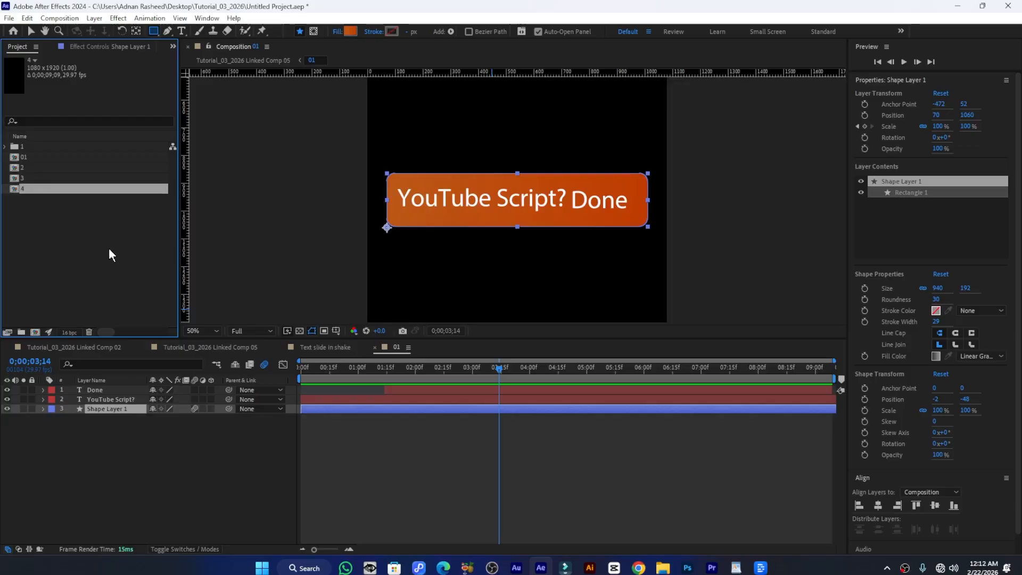
{"action": "key", "text": "ctrl+d"}
{"action": "left_click_drag", "start_coordinate": [26, 224], "coordinate": [23, 155]}
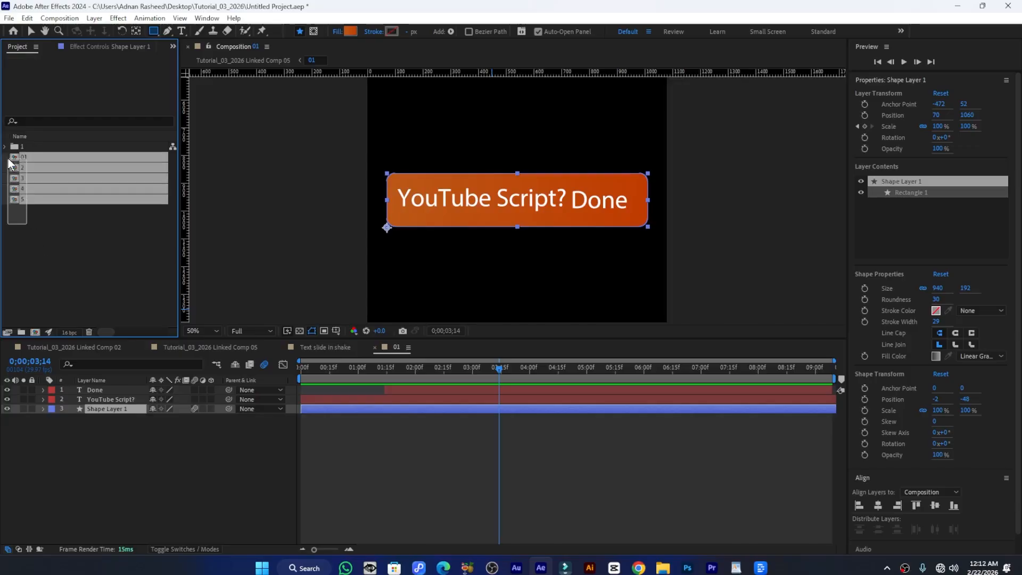
Review the Text slide in shake composition up to 0;00;04;26, and compare it with Linked Comp 05 at about 0;00;04;11
{"action": "left_click", "coordinate": [327, 346]}
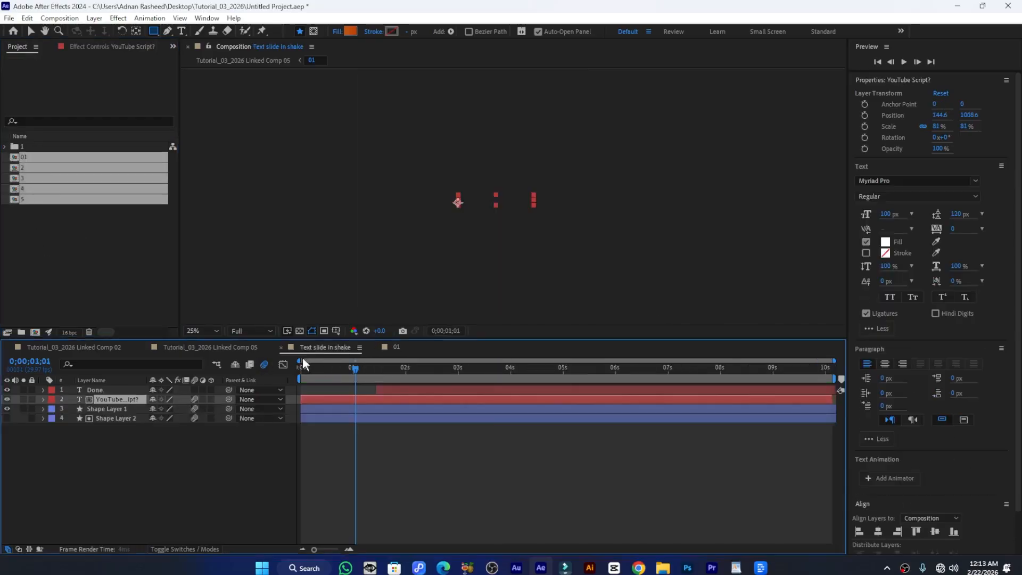
{"action": "left_click_drag", "start_coordinate": [351, 369], "coordinate": [556, 378]}
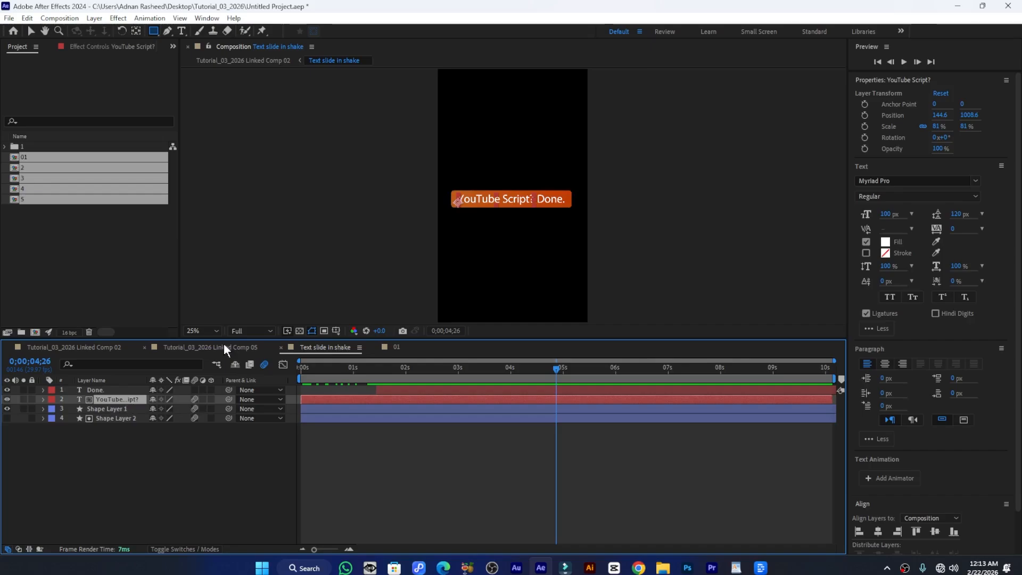
{"action": "left_click", "coordinate": [223, 346]}
{"action": "left_click_drag", "start_coordinate": [373, 372], "coordinate": [596, 387]}
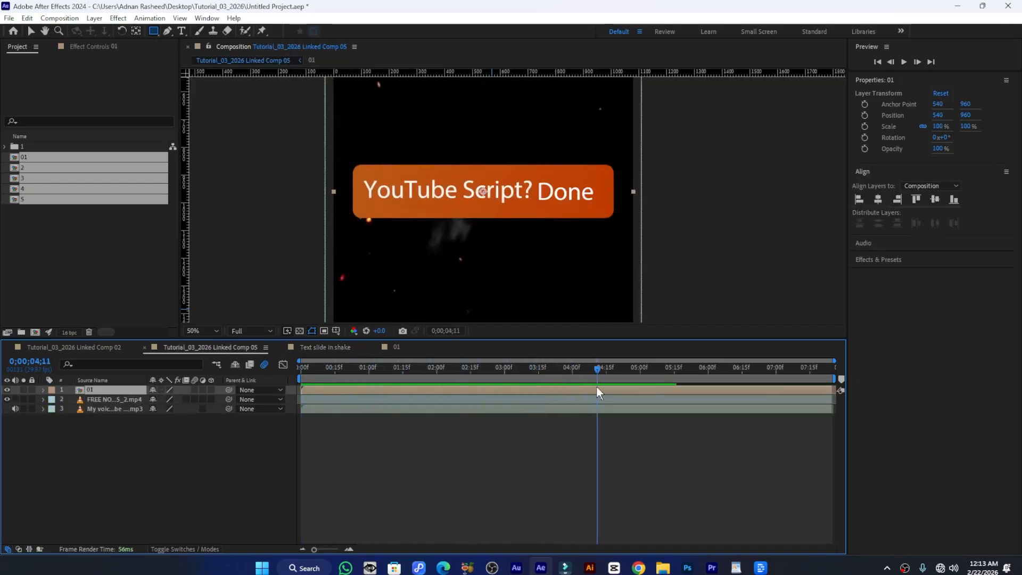
{"action": "scroll", "coordinate": [520, 259], "scroll_direction": "down", "scroll_amount": 1}
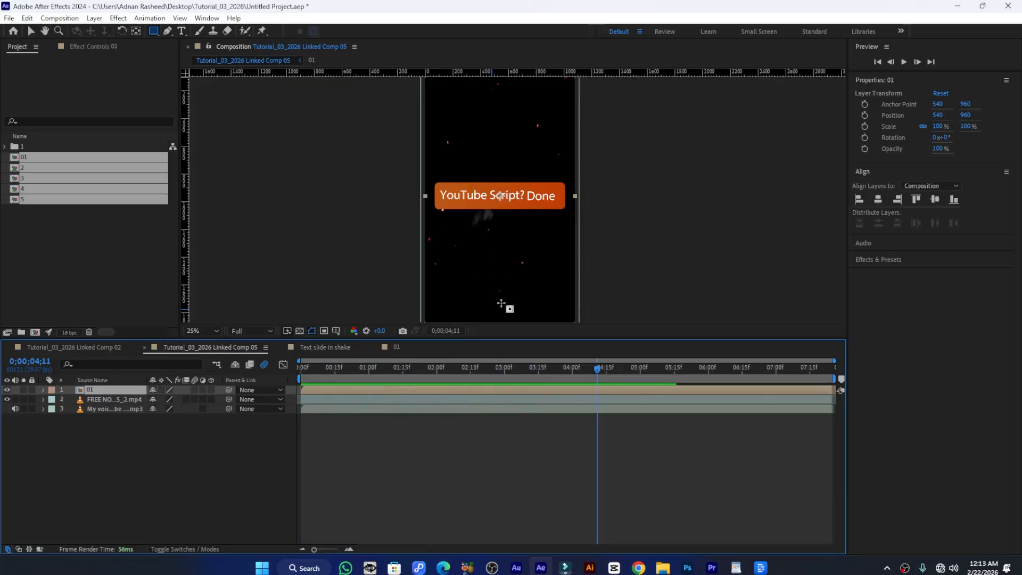
Reveal the audio waveform of the voice-over layer in Linked Comp 05
{"action": "key", "text": "v"}
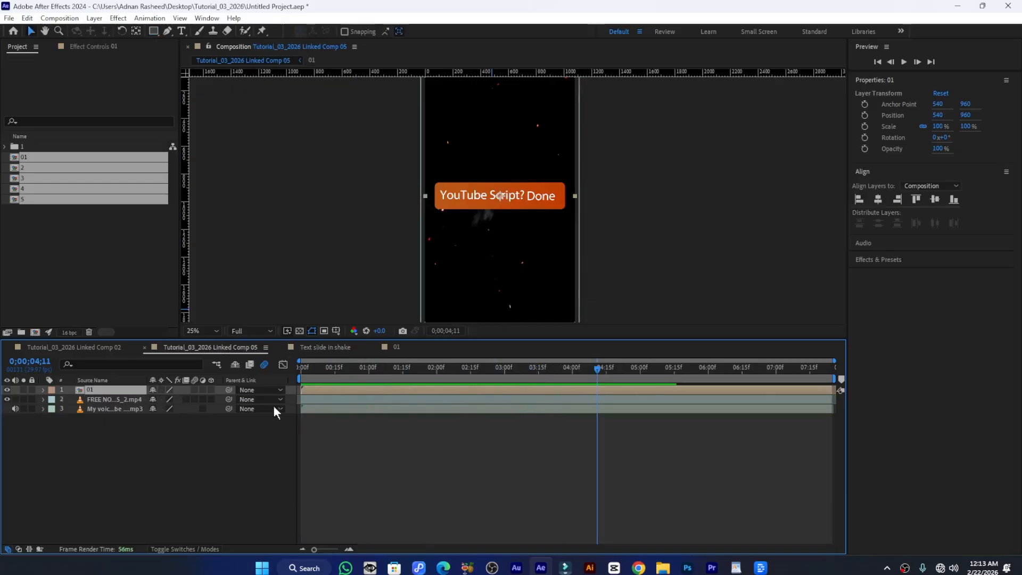
{"action": "left_click", "coordinate": [113, 409]}
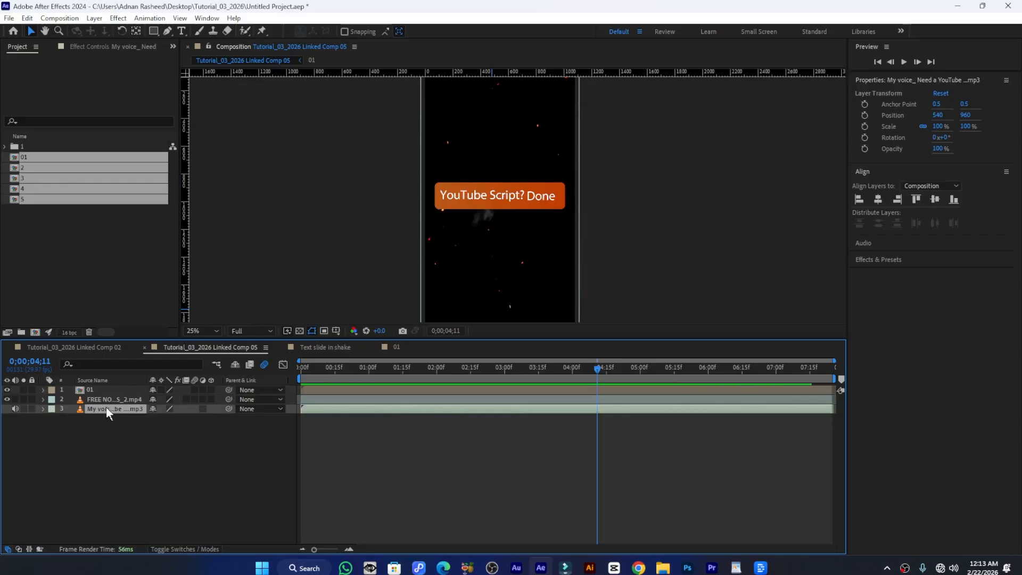
{"action": "key", "text": "l"}
{"action": "key", "text": "l"}
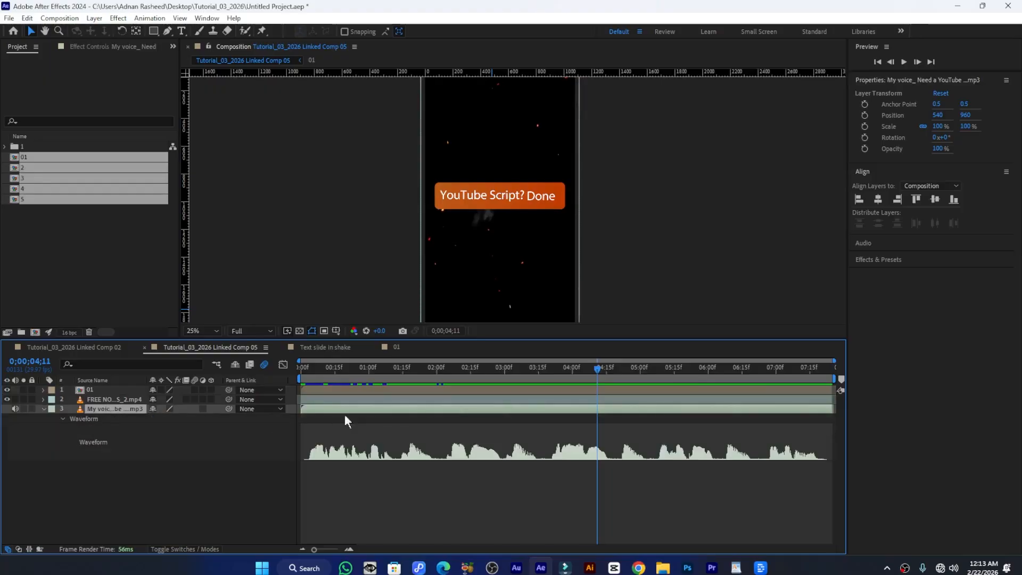
Add composition 2 to Linked Comp 05 starting at 0;00;02;00, place it above layer 01, and save the project
{"action": "left_click", "coordinate": [398, 367]}
{"action": "left_click_drag", "start_coordinate": [399, 367], "coordinate": [437, 375]}
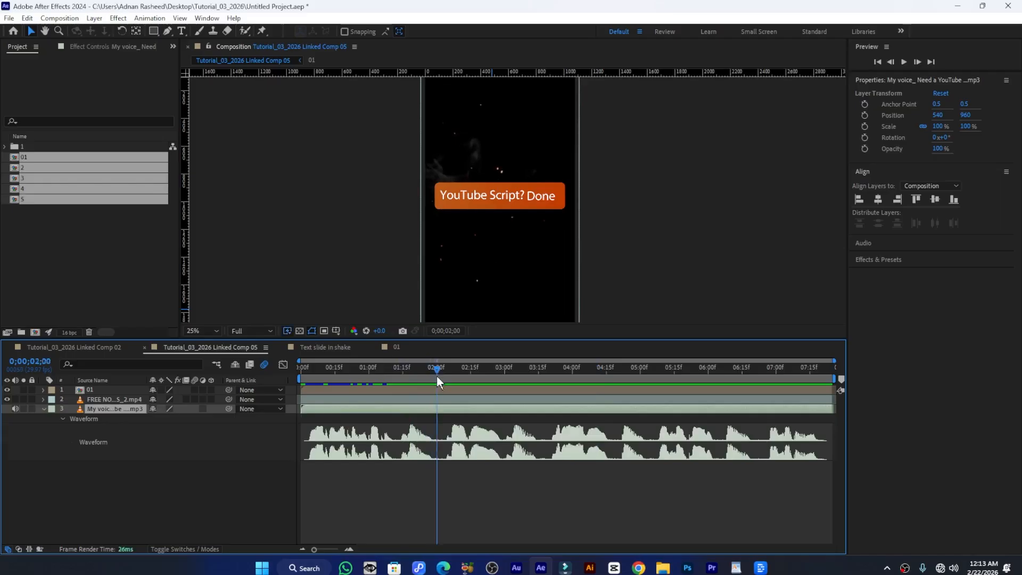
{"action": "left_click", "coordinate": [406, 389]}
{"action": "left_click", "coordinate": [226, 500]}
{"action": "left_click", "coordinate": [30, 252]}
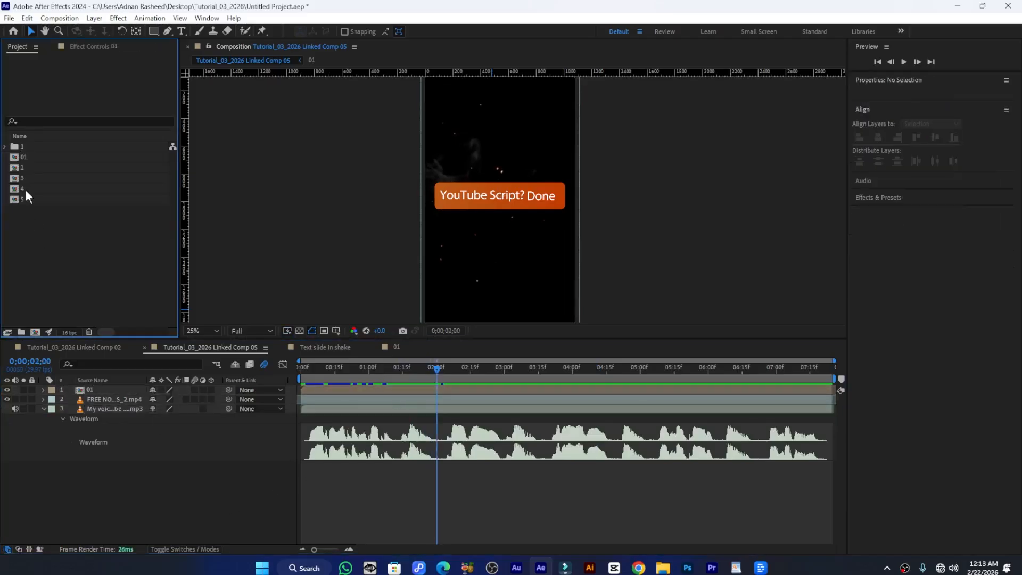
{"action": "left_click_drag", "start_coordinate": [14, 171], "coordinate": [436, 401]}
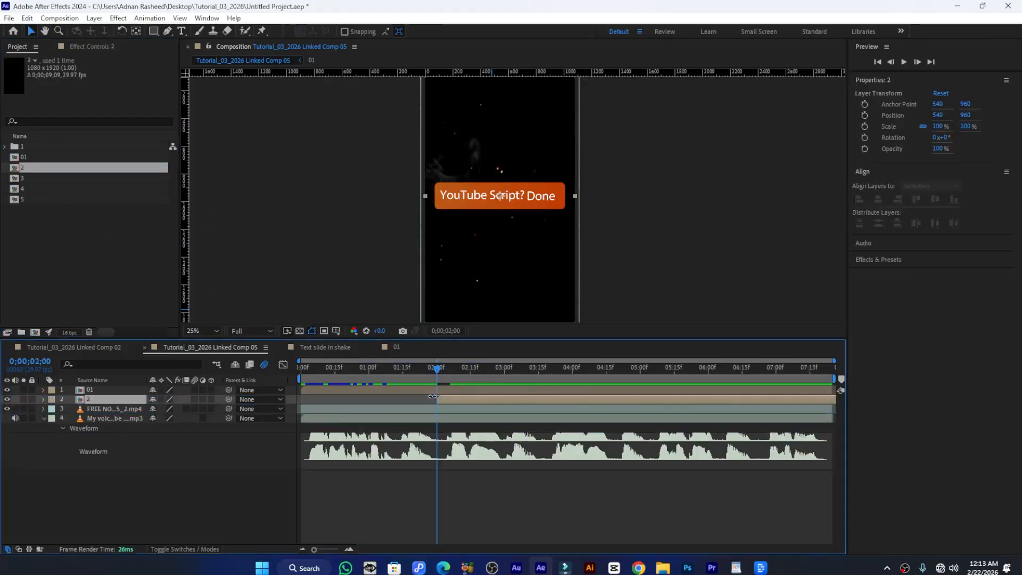
{"action": "left_click_drag", "start_coordinate": [105, 396], "coordinate": [102, 388]}
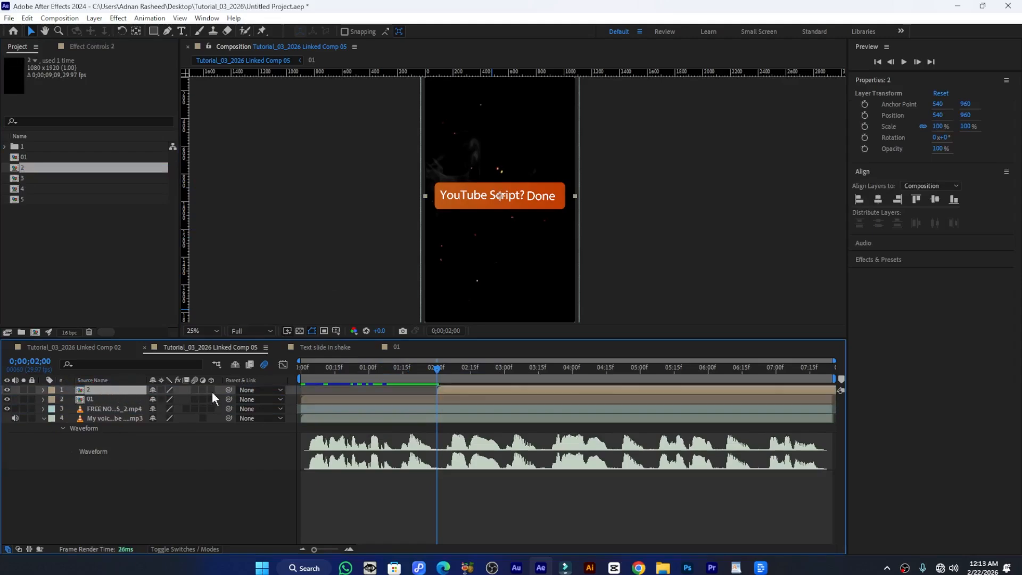
{"action": "key", "text": "ctrl+s"}
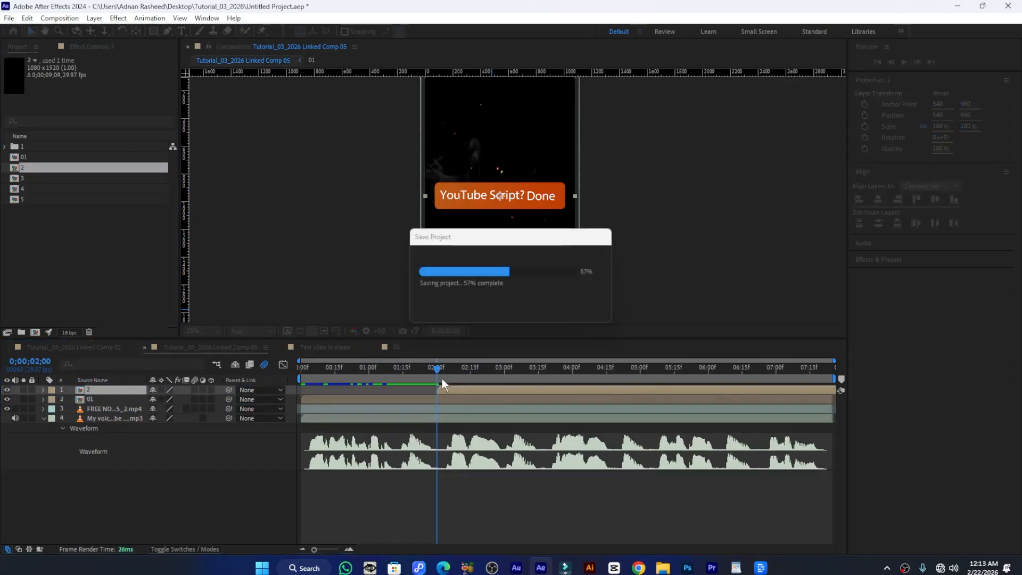
Set layer 2's vertical position to 1175 so its box sits just below the first one
{"action": "left_click_drag", "start_coordinate": [441, 376], "coordinate": [480, 379]}
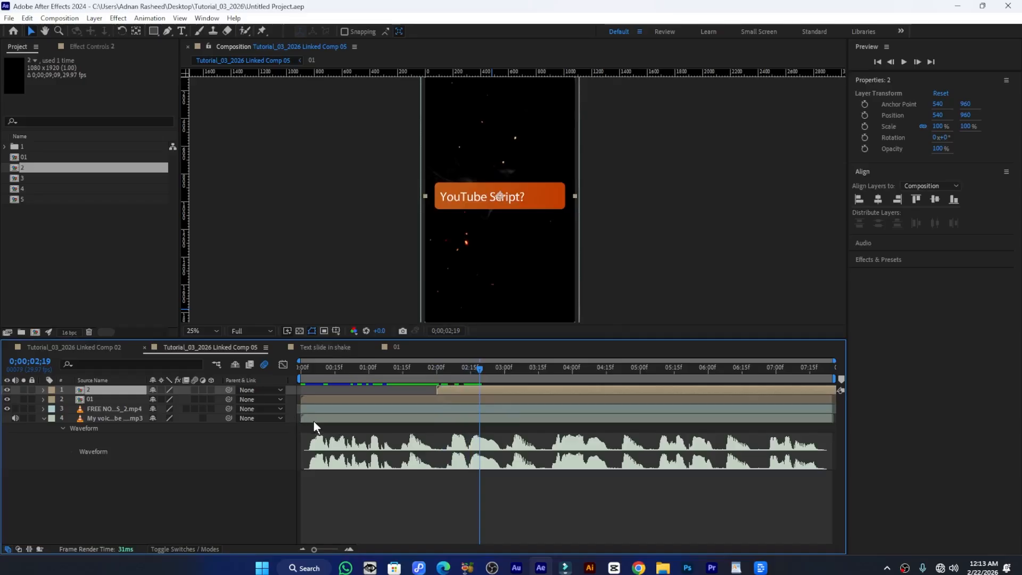
{"action": "key", "text": "p"}
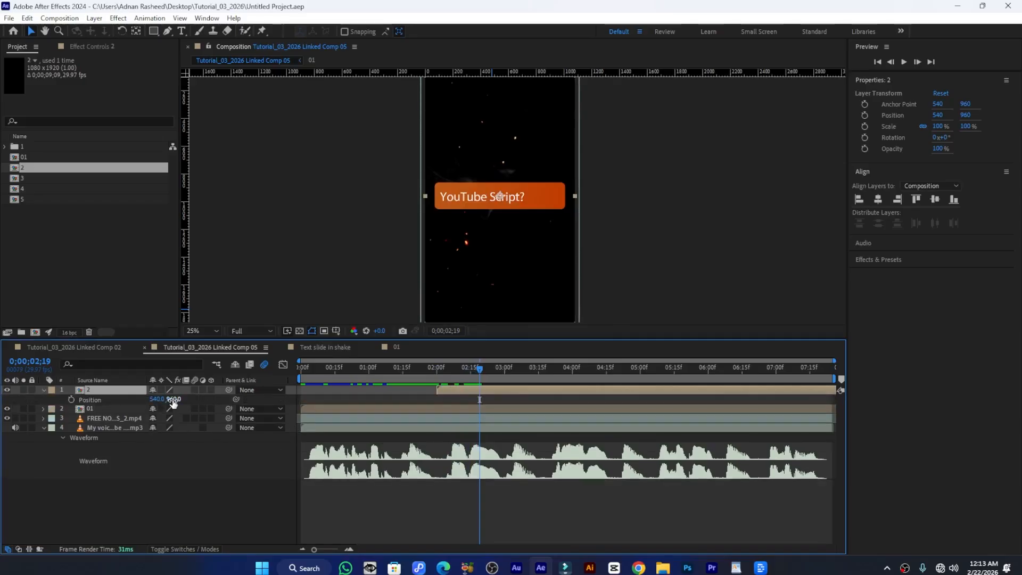
{"action": "left_click_drag", "start_coordinate": [172, 399], "coordinate": [278, 413]}
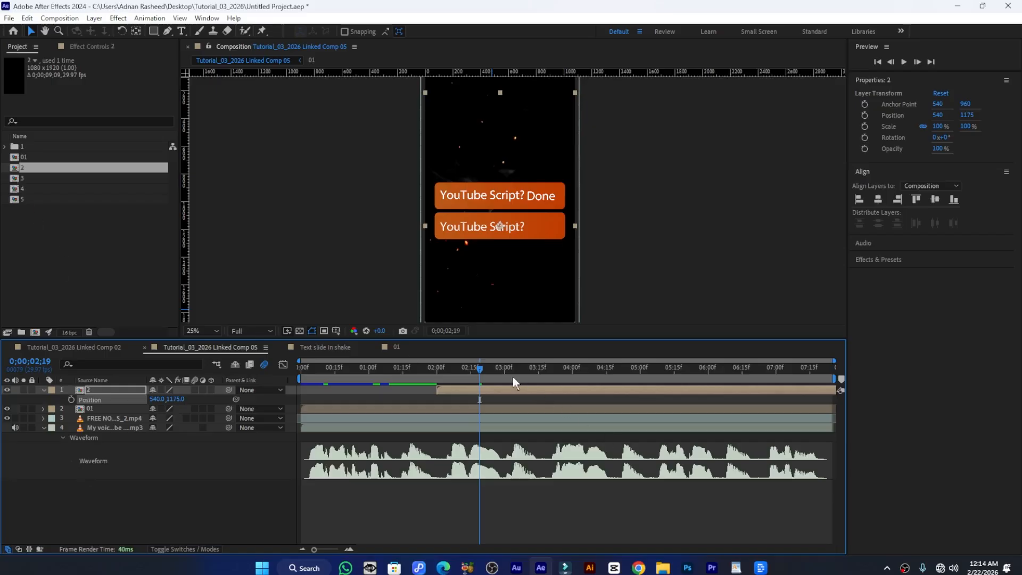
Add composition 3 starting at 0;00;03;15, place it above layer 2, and save the project
{"action": "left_click_drag", "start_coordinate": [483, 366], "coordinate": [537, 376]}
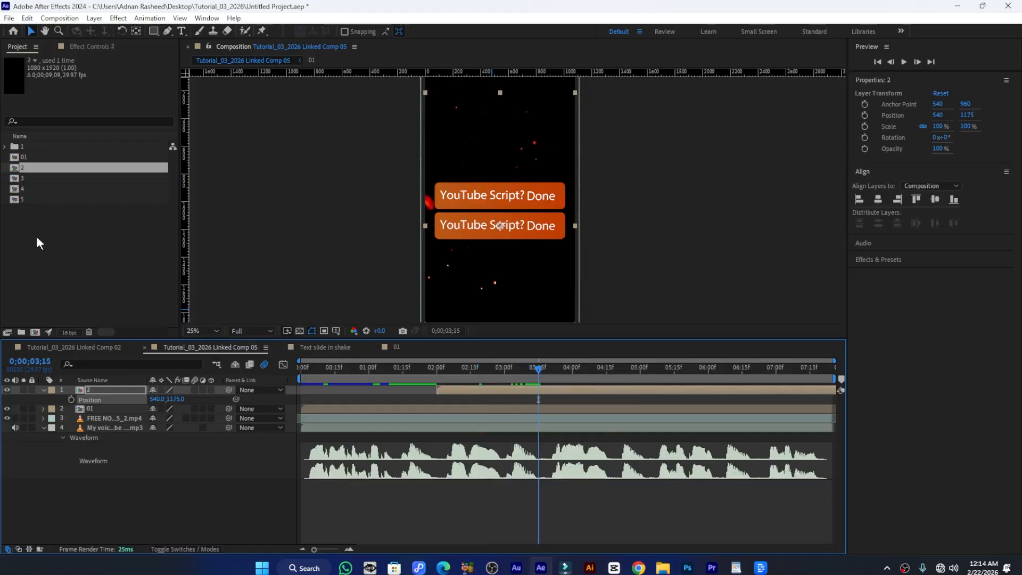
{"action": "left_click", "coordinate": [14, 179]}
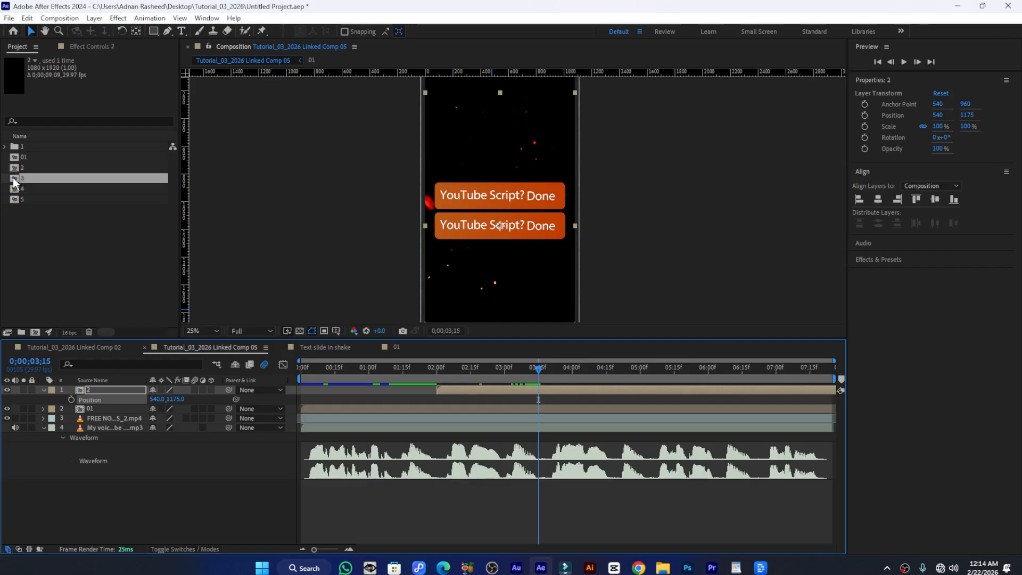
{"action": "left_click_drag", "start_coordinate": [14, 181], "coordinate": [537, 400]}
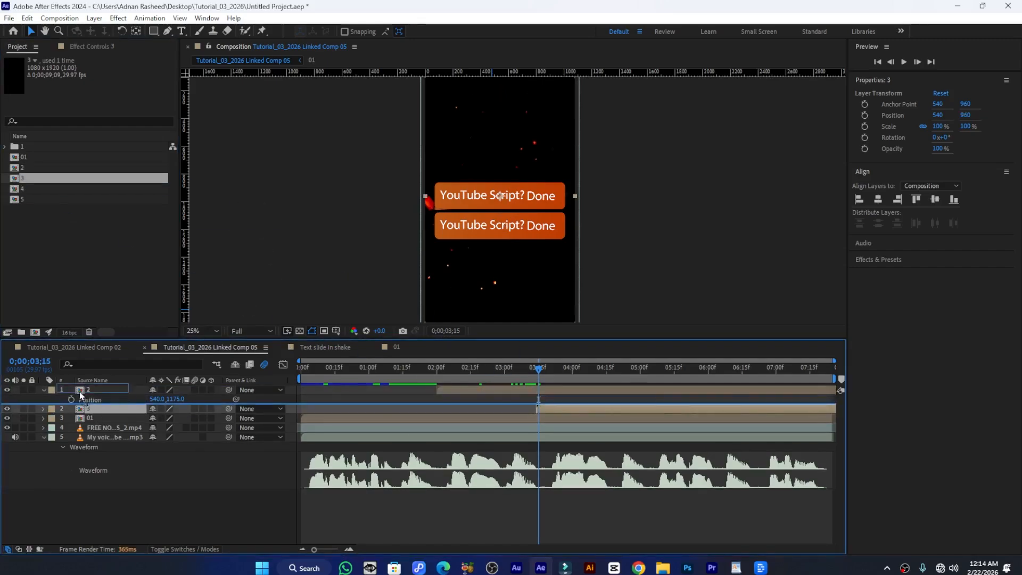
{"action": "key", "text": "ctrl+bracketright"}
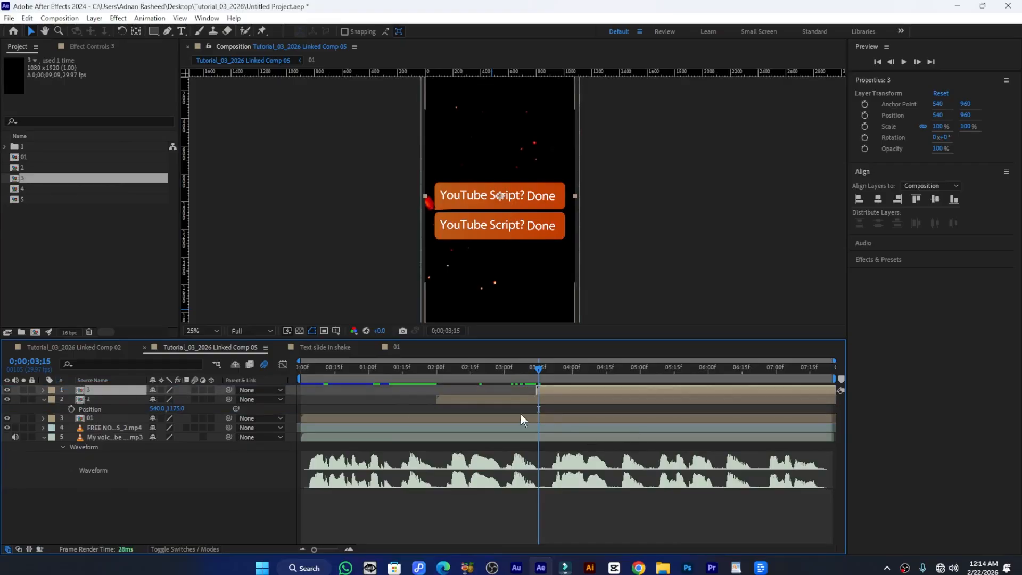
{"action": "key", "text": "ctrl+s"}
Set layer 3's vertical position to 1401, checking the box spacing at 0;00;04;09, and deselect the layer
{"action": "key", "text": "p"}
{"action": "left_click_drag", "start_coordinate": [174, 399], "coordinate": [439, 403]}
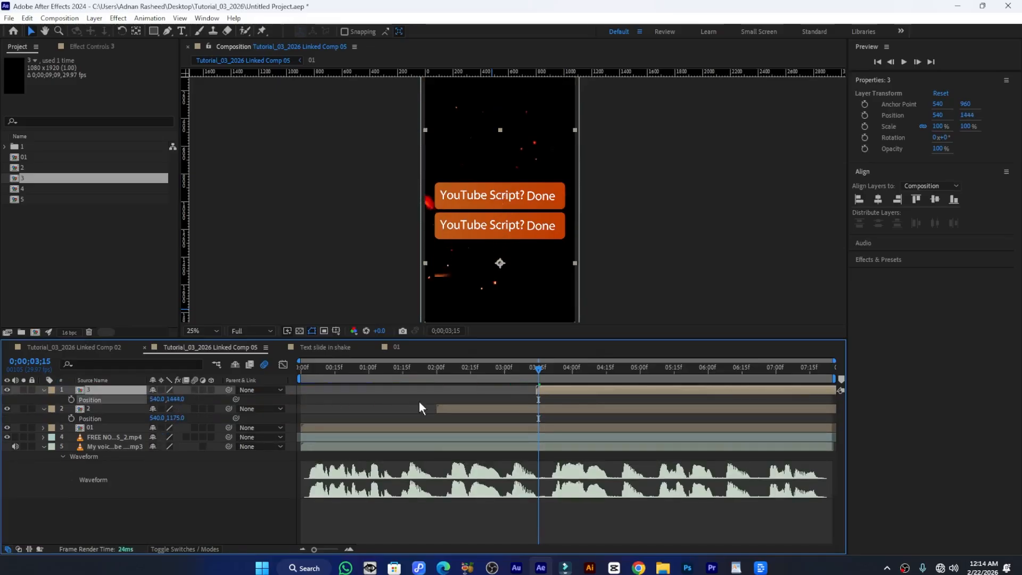
{"action": "left_click_drag", "start_coordinate": [538, 371], "coordinate": [593, 378]}
{"action": "left_click_drag", "start_coordinate": [172, 399], "coordinate": [157, 399]}
{"action": "left_click", "coordinate": [574, 512]}
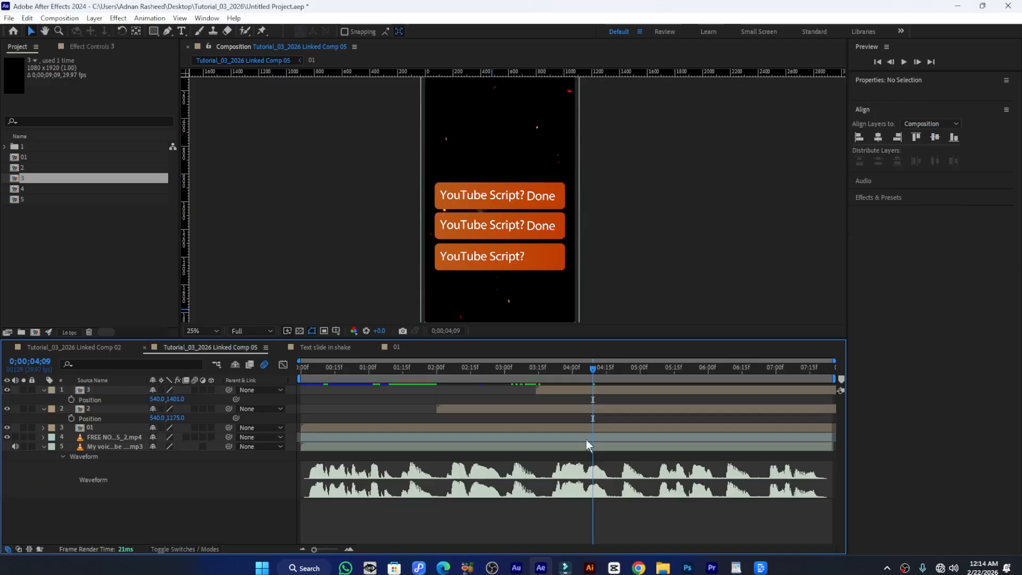
Add composition 4 as the topmost layer starting at 0;00;05;04, set its vertical position to 1625, and save the project
{"action": "left_click", "coordinate": [10, 190]}
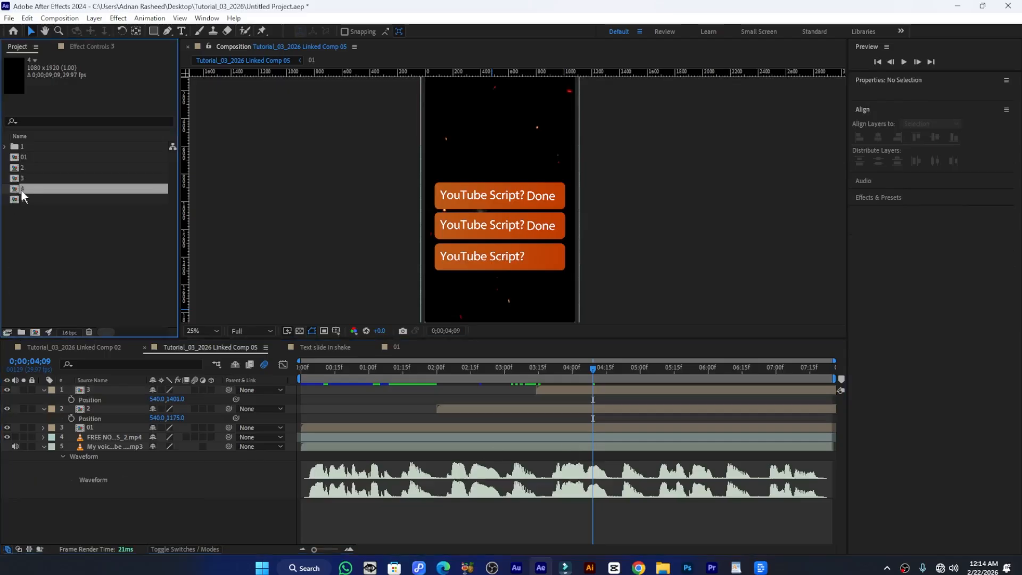
{"action": "mouse_move", "coordinate": [12, 192]}
{"action": "left_mouse_down"}
{"action": "mouse_move", "coordinate": [595, 358]}
{"action": "mouse_move", "coordinate": [663, 391]}
{"action": "mouse_move", "coordinate": [636, 390]}
{"action": "mouse_move", "coordinate": [651, 391]}
{"action": "left_mouse_up"}
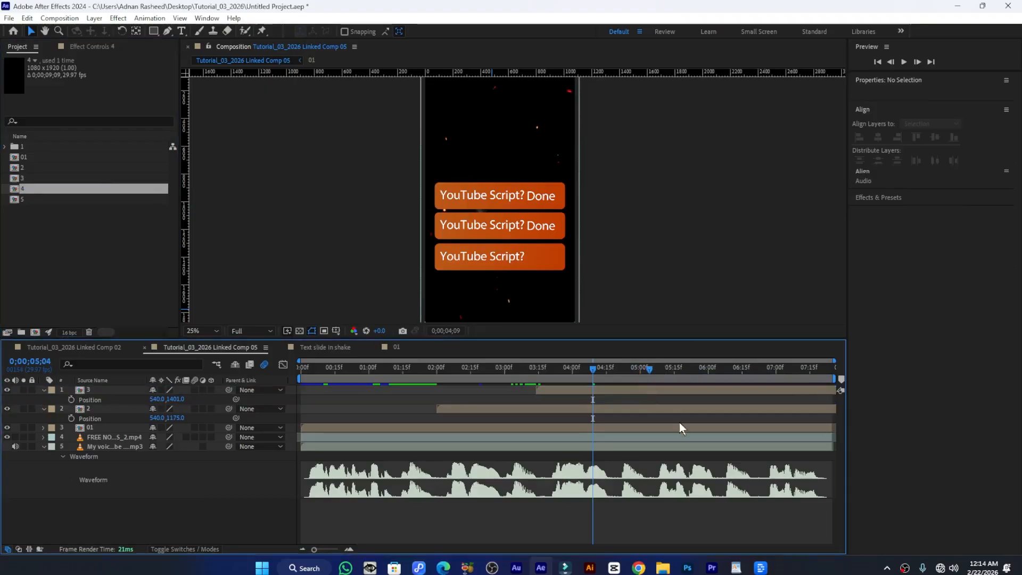
{"action": "left_click_drag", "start_coordinate": [631, 370], "coordinate": [698, 379]}
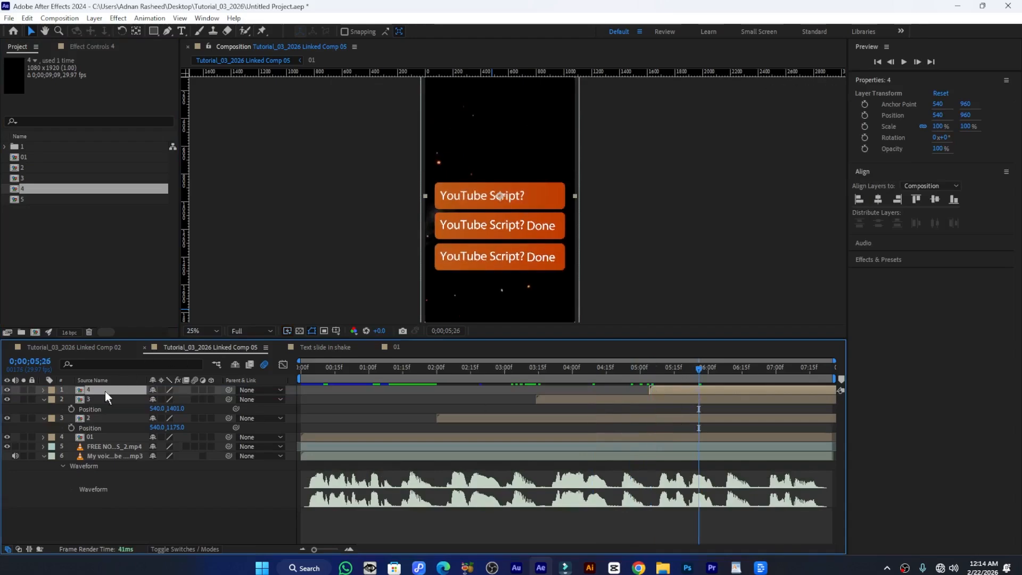
{"action": "key", "text": "p"}
{"action": "left_click_drag", "start_coordinate": [177, 400], "coordinate": [557, 407]}
{"action": "key", "text": "ctrl+s"}
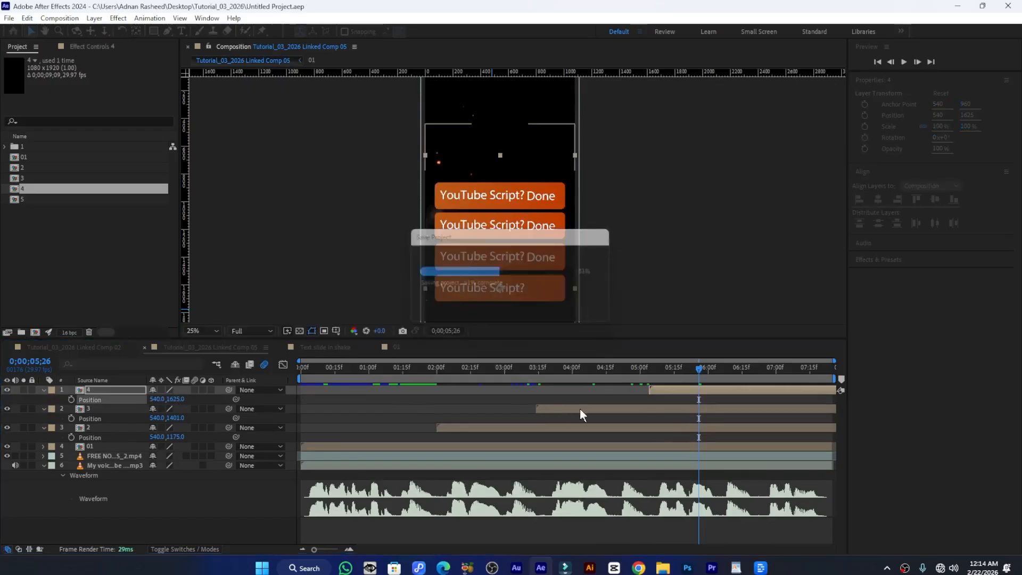
Review the stacked boxes in Linked Comp 05 at 0;00;07;00, from 0;00;00;13 in playback, and at 0;00;02;26
{"action": "left_click_drag", "start_coordinate": [711, 369], "coordinate": [775, 369]}
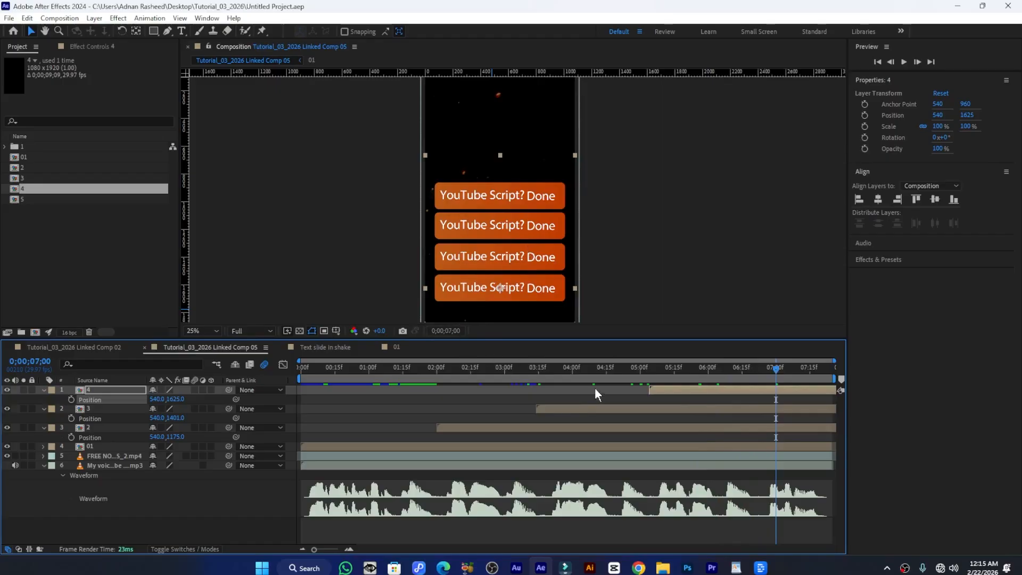
{"action": "left_click_drag", "start_coordinate": [439, 372], "coordinate": [328, 389]}
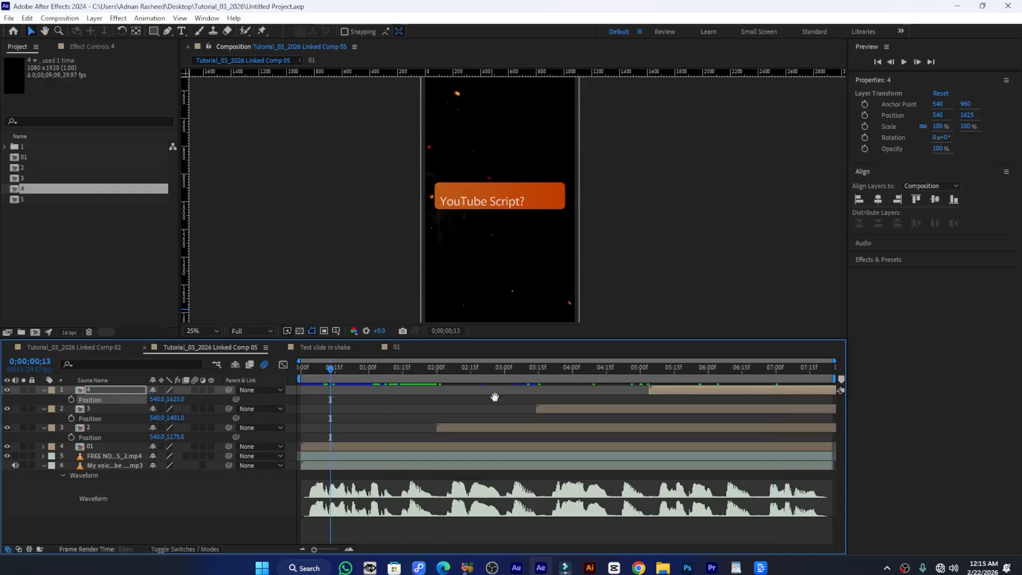
{"action": "key", "text": "space"}
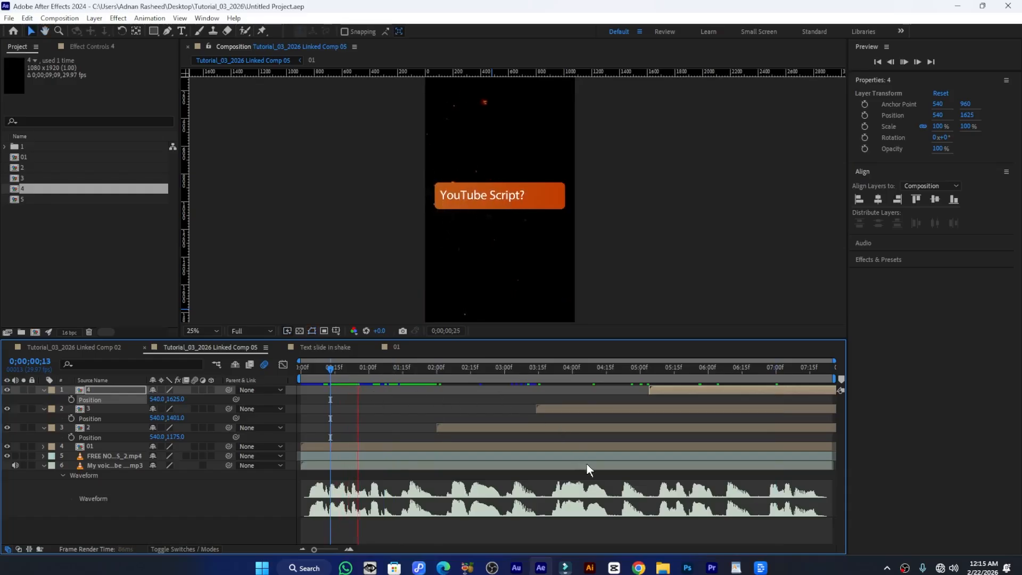
{"action": "key", "text": "space"}
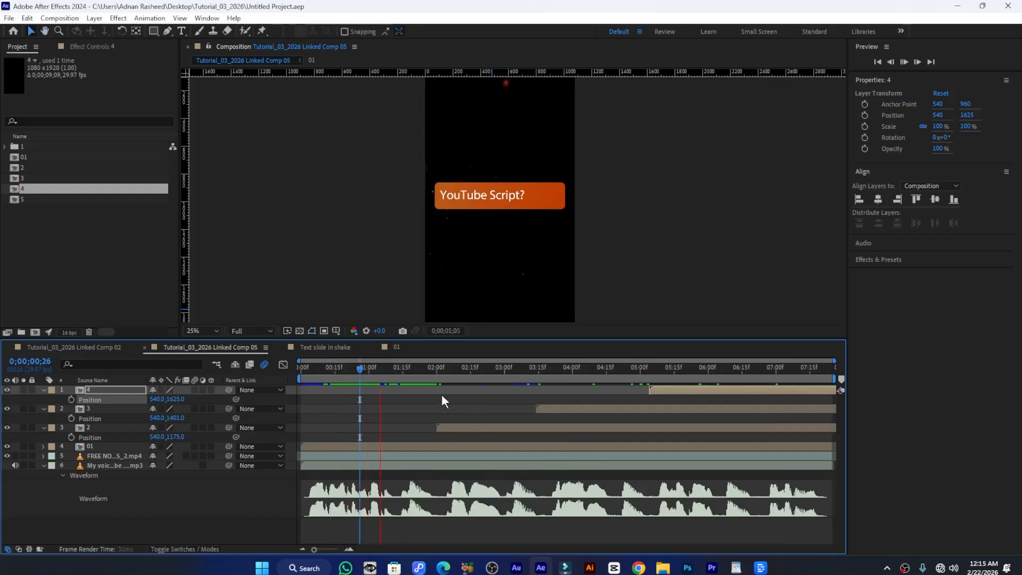
{"action": "left_click_drag", "start_coordinate": [472, 373], "coordinate": [495, 381]}
Open composition 2 from Linked Comp 05 and the Text slide in shake 2 composition from Linked Comp 02
{"action": "left_click", "coordinate": [512, 426]}
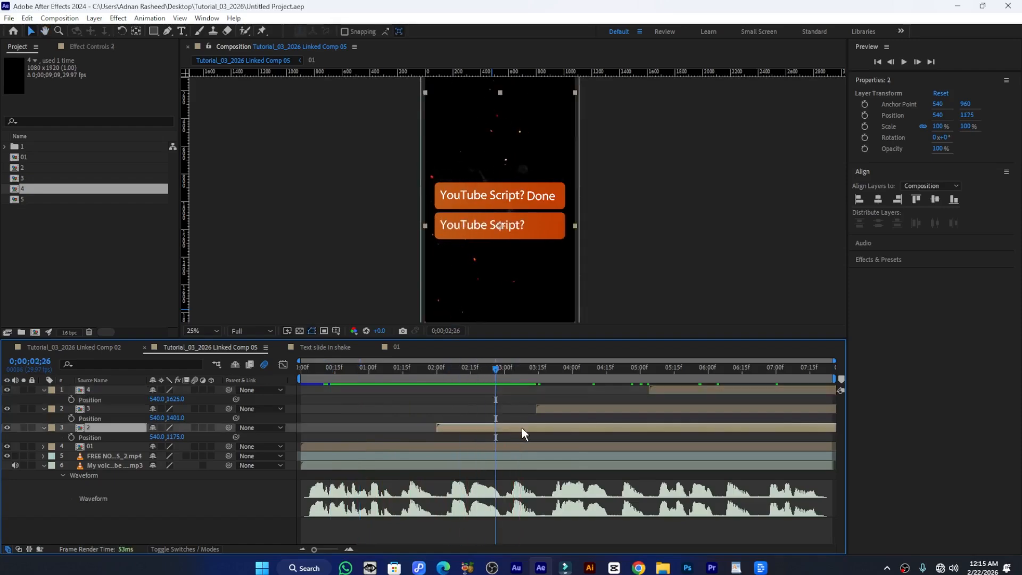
{"action": "double_click", "coordinate": [522, 428]}
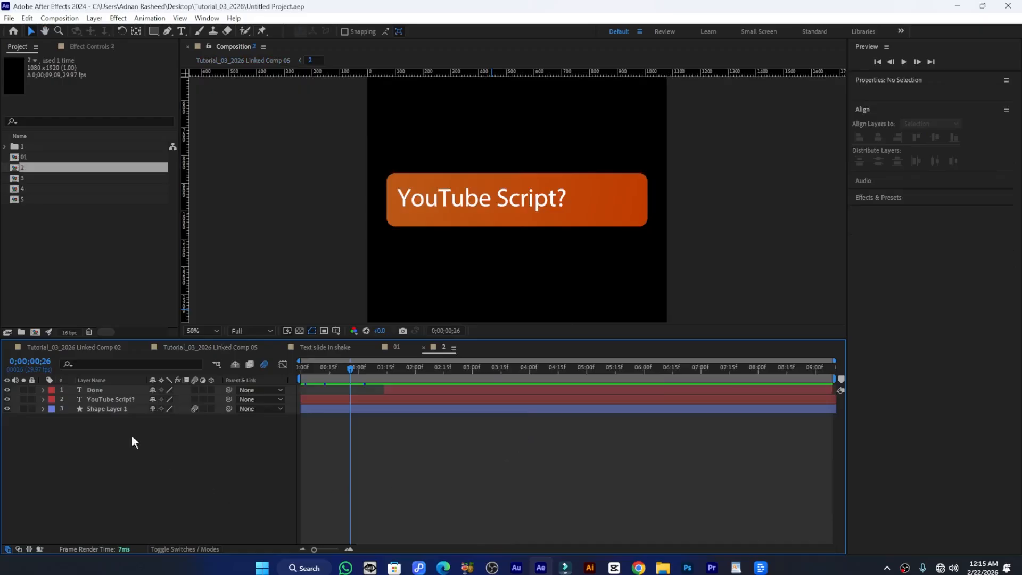
{"action": "left_click", "coordinate": [66, 350]}
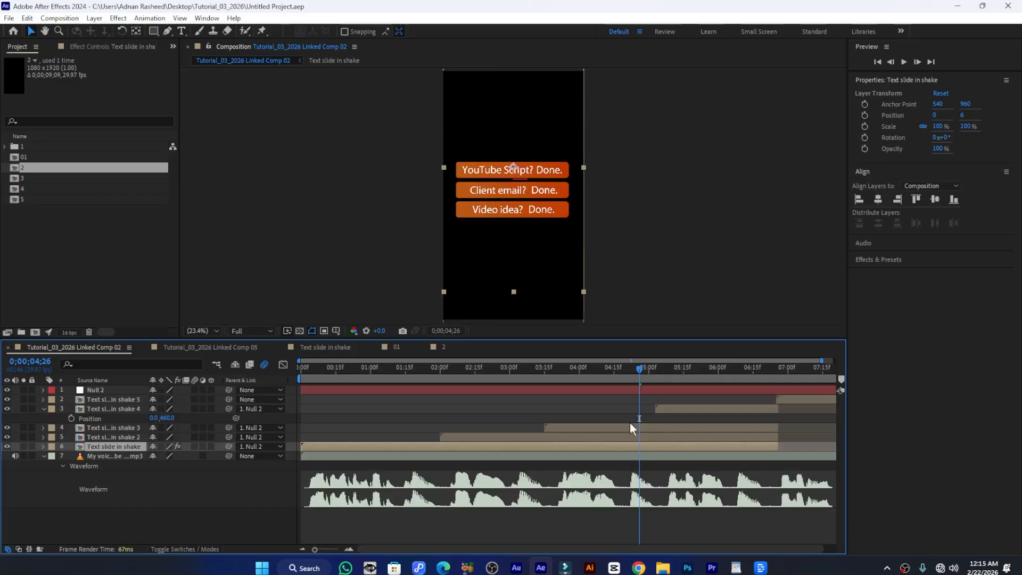
{"action": "left_click", "coordinate": [562, 437]}
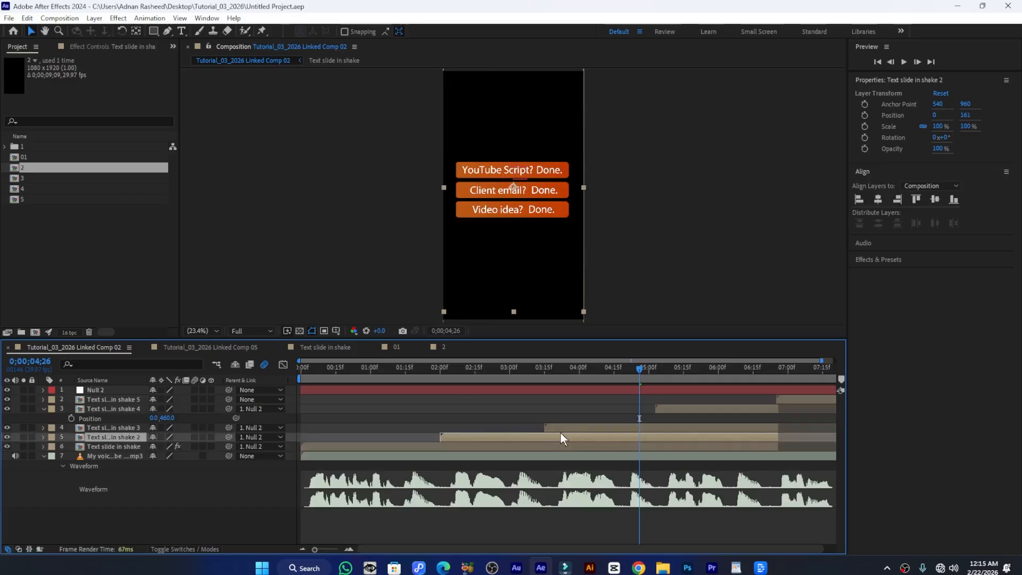
{"action": "double_click", "coordinate": [560, 433]}
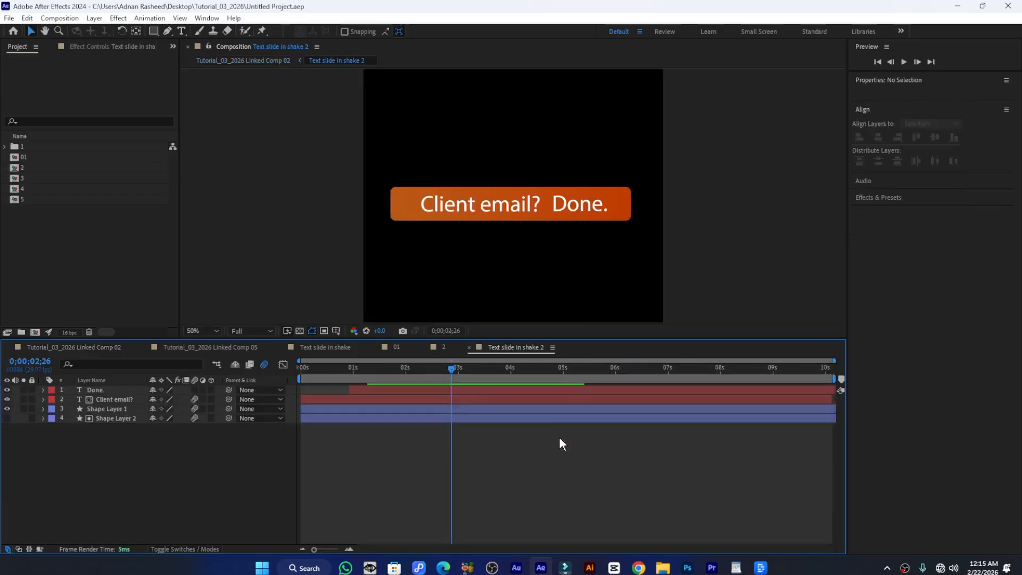
Select the whole "Client email?" text in Text slide in shake 2 and copy it
{"action": "double_click", "coordinate": [529, 202]}
{"action": "left_click", "coordinate": [549, 202]}
{"action": "left_click_drag", "start_coordinate": [548, 201], "coordinate": [397, 196]}
{"action": "right_click", "coordinate": [457, 207]}
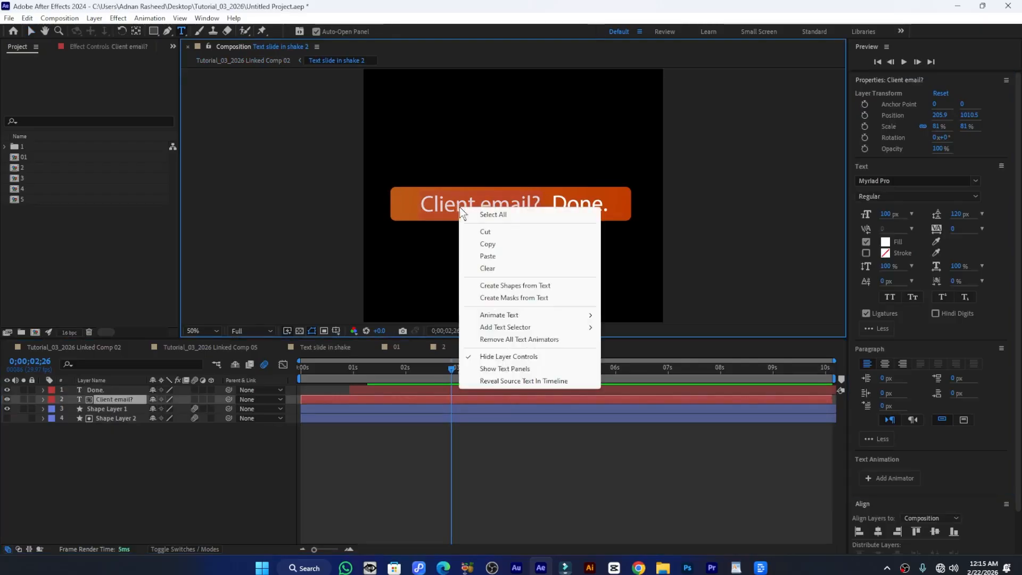
{"action": "left_click", "coordinate": [502, 244]}
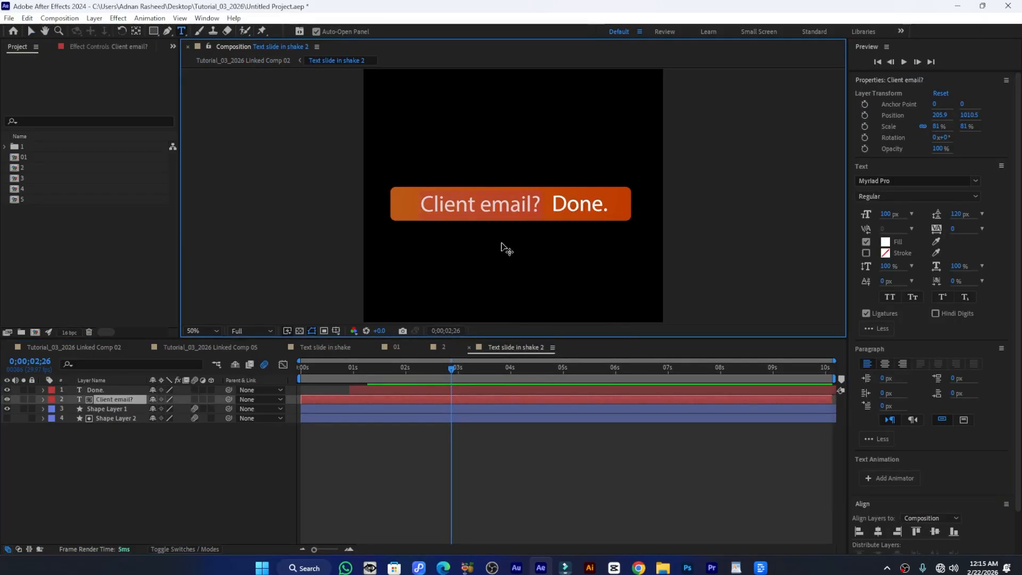
Compare compositions 2 and 01, and return to Linked Comp 05
{"action": "left_click", "coordinate": [442, 347]}
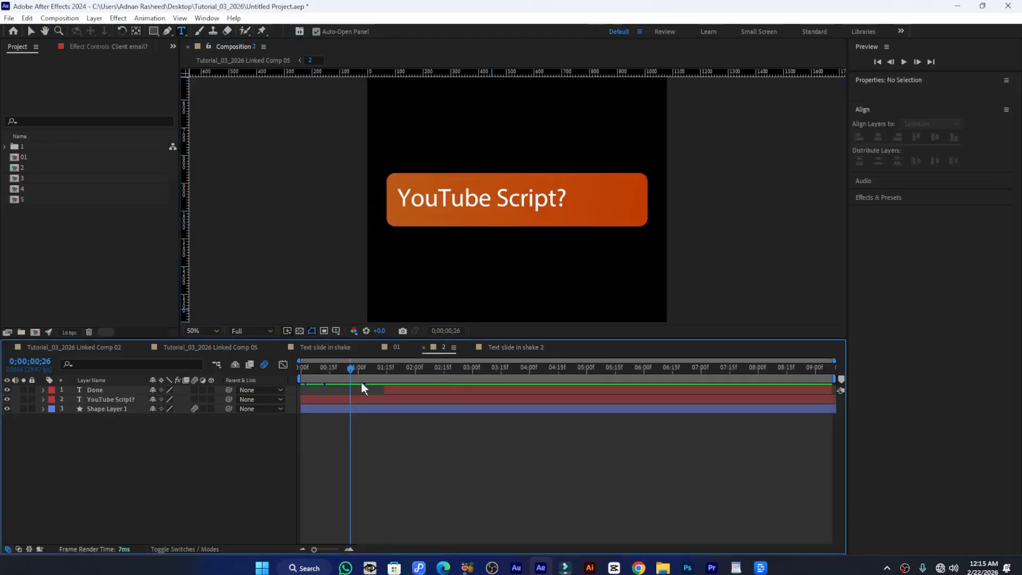
{"action": "left_click", "coordinate": [394, 349]}
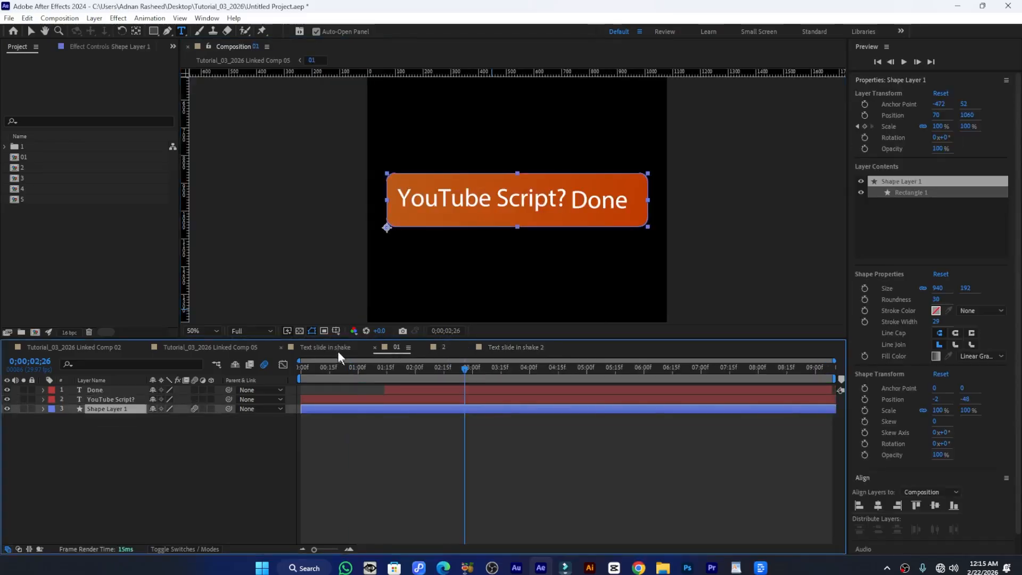
{"action": "left_click", "coordinate": [196, 347]}
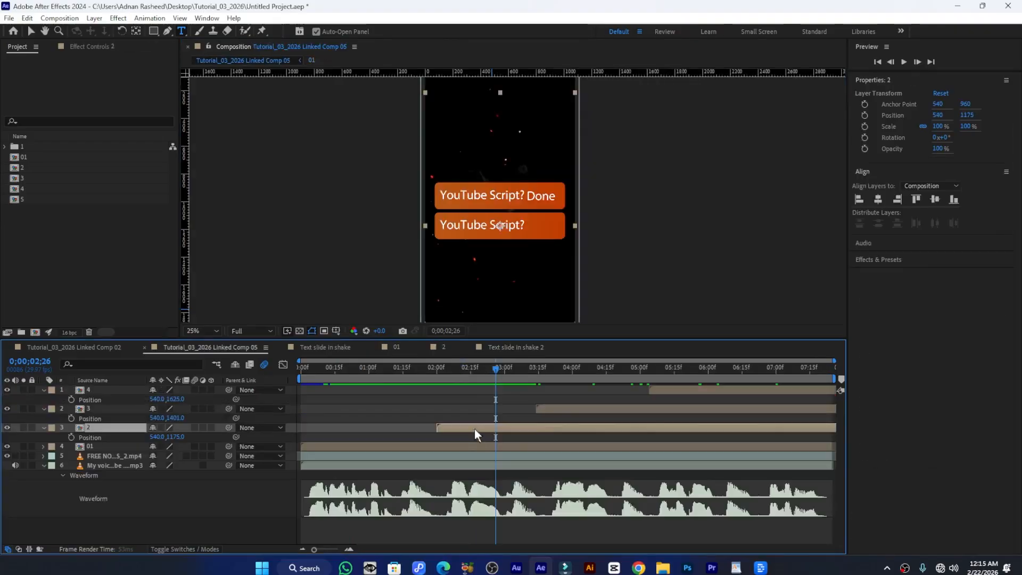
Open composition 2 from Linked Comp 05 and replace its "YouTube Script?" text with the copied "Client email?" text
{"action": "double_click", "coordinate": [529, 427]}
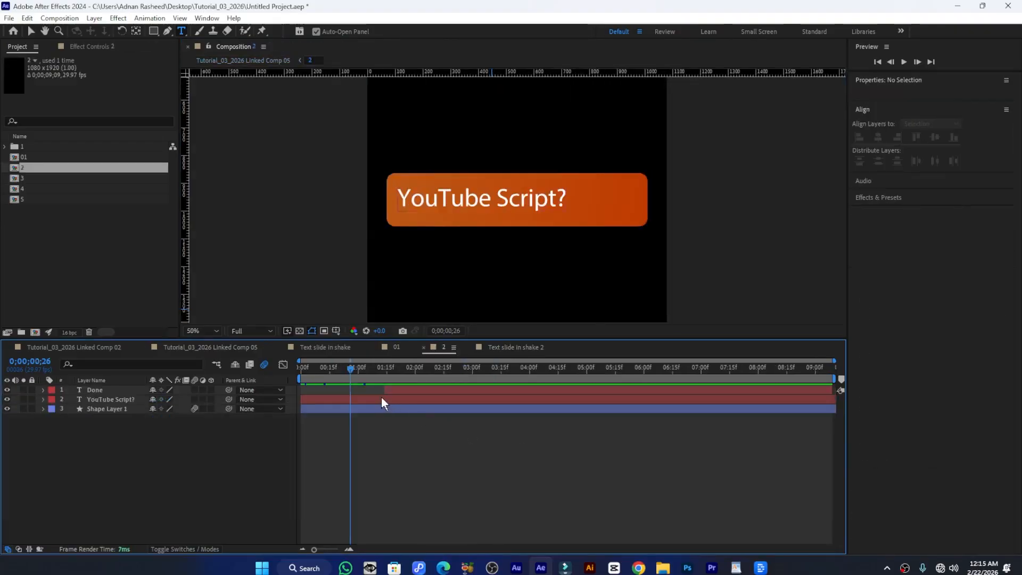
{"action": "left_click", "coordinate": [358, 398]}
{"action": "left_click", "coordinate": [508, 203]}
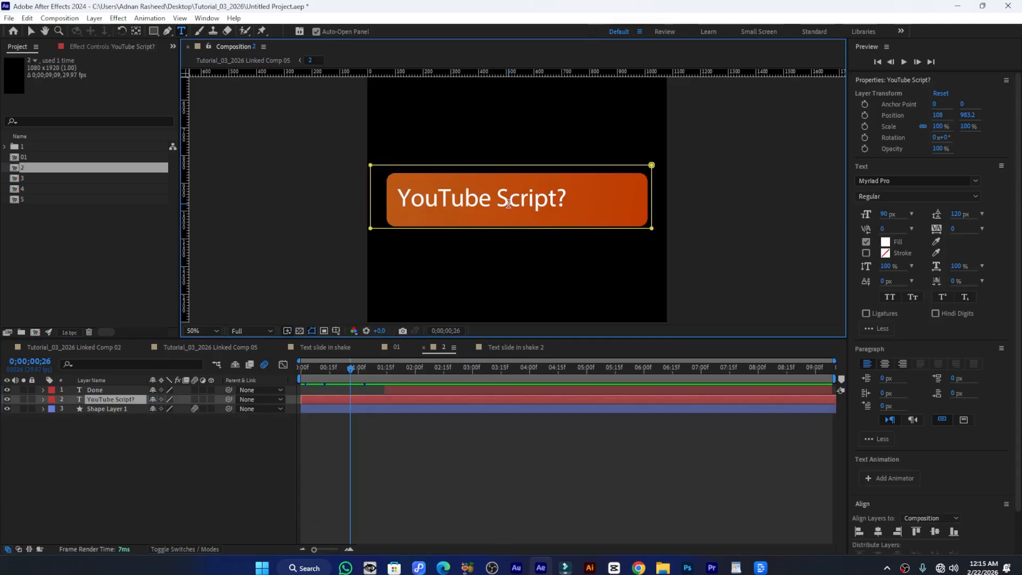
{"action": "double_click", "coordinate": [507, 203]}
{"action": "key", "text": "ctrl+v"}
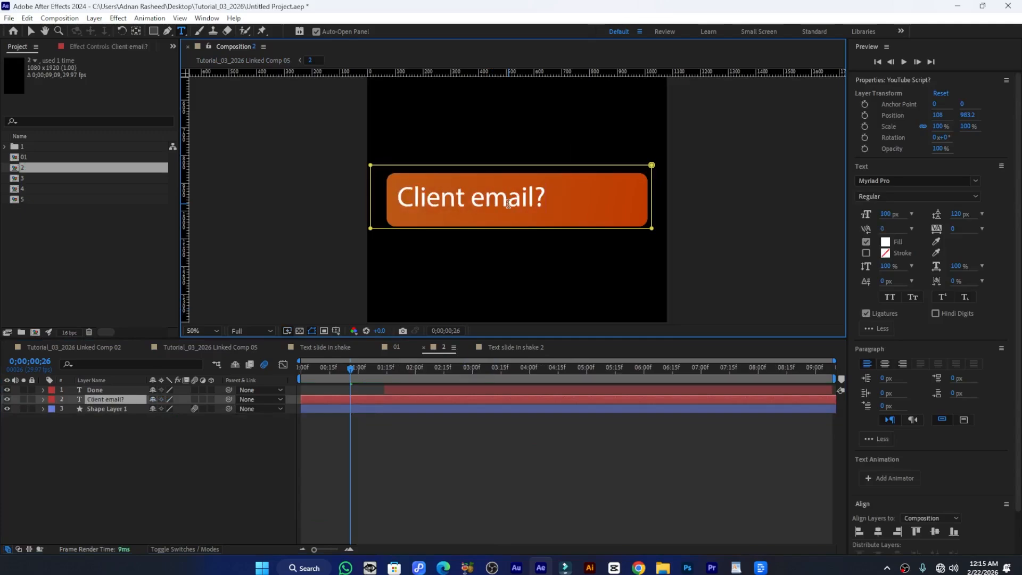
{"action": "left_click", "coordinate": [172, 474]}
Shift the "Client email?" layer in composition 2 horizontally to X position 134, judging its spacing at 0;00;03;23
{"action": "left_click_drag", "start_coordinate": [353, 367], "coordinate": [519, 372]}
{"action": "left_click", "coordinate": [469, 400]}
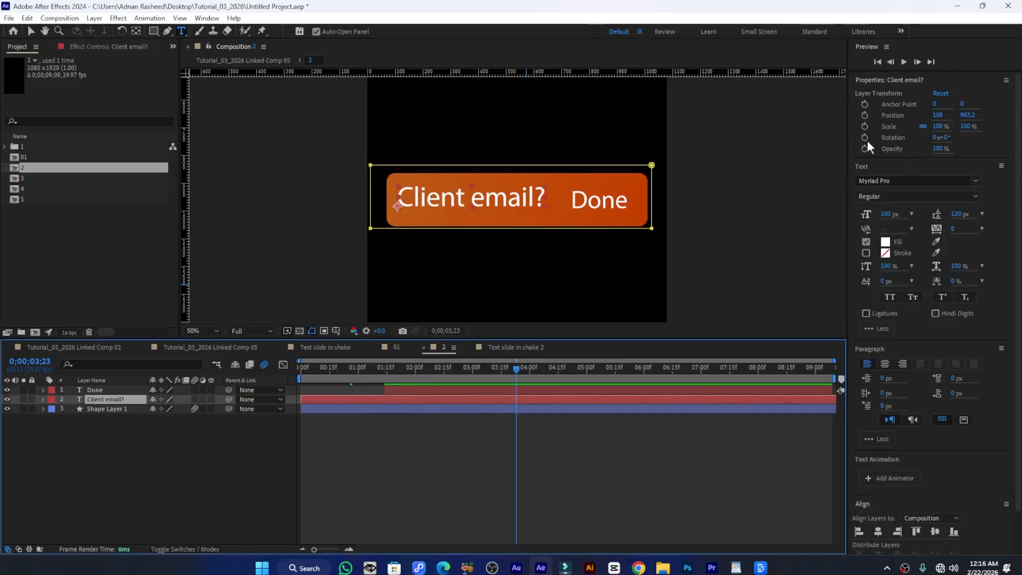
{"action": "mouse_move", "coordinate": [938, 115]}
{"action": "left_mouse_down"}
{"action": "mouse_move", "coordinate": [967, 116]}
{"action": "mouse_move", "coordinate": [956, 116]}
{"action": "left_mouse_up"}
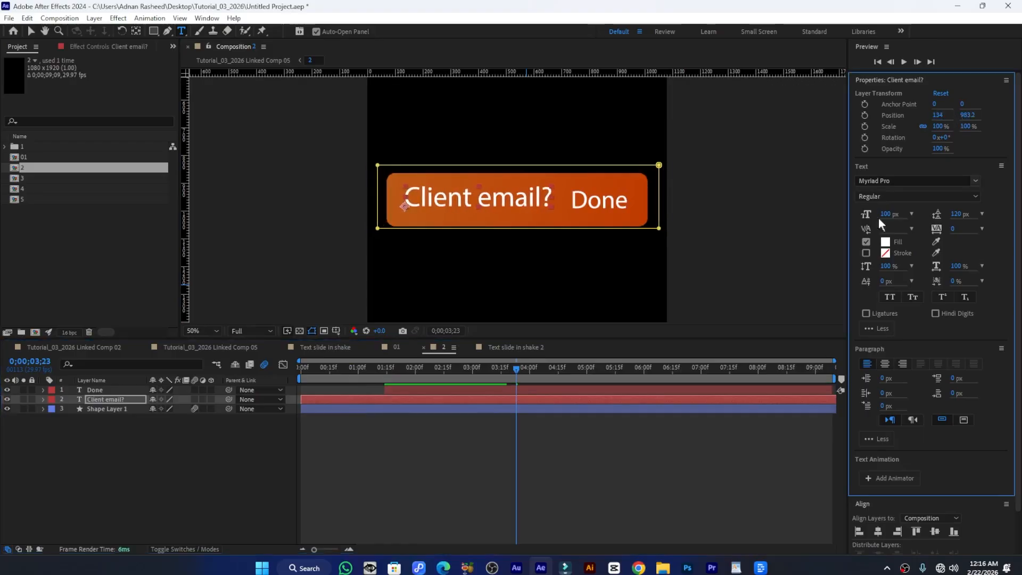
Move the Done layer in composition 2 to position 714, 973.3 and save the project
{"action": "left_click", "coordinate": [635, 389]}
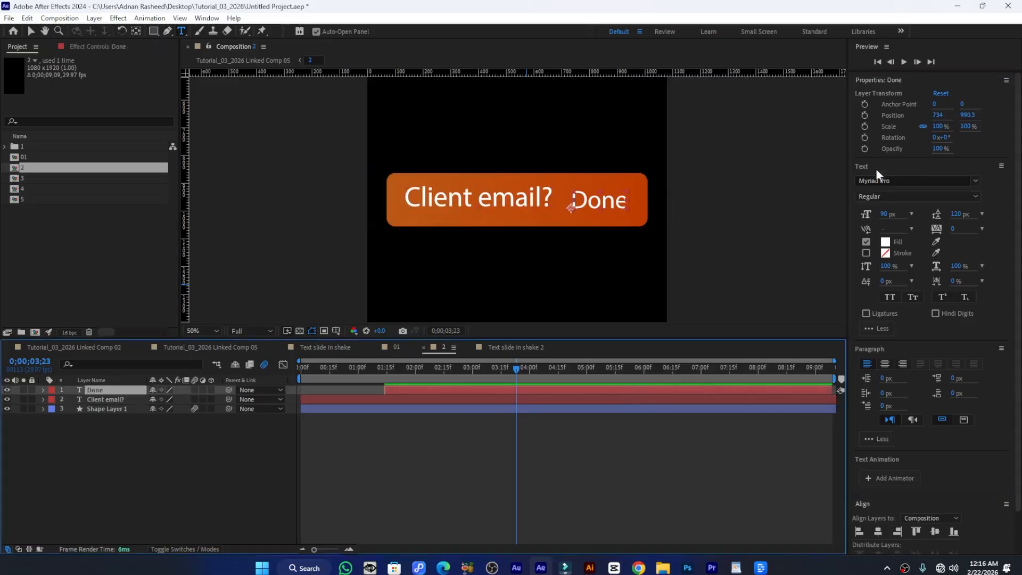
{"action": "left_click_drag", "start_coordinate": [969, 118], "coordinate": [921, 117]}
{"action": "left_click", "coordinate": [534, 341]}
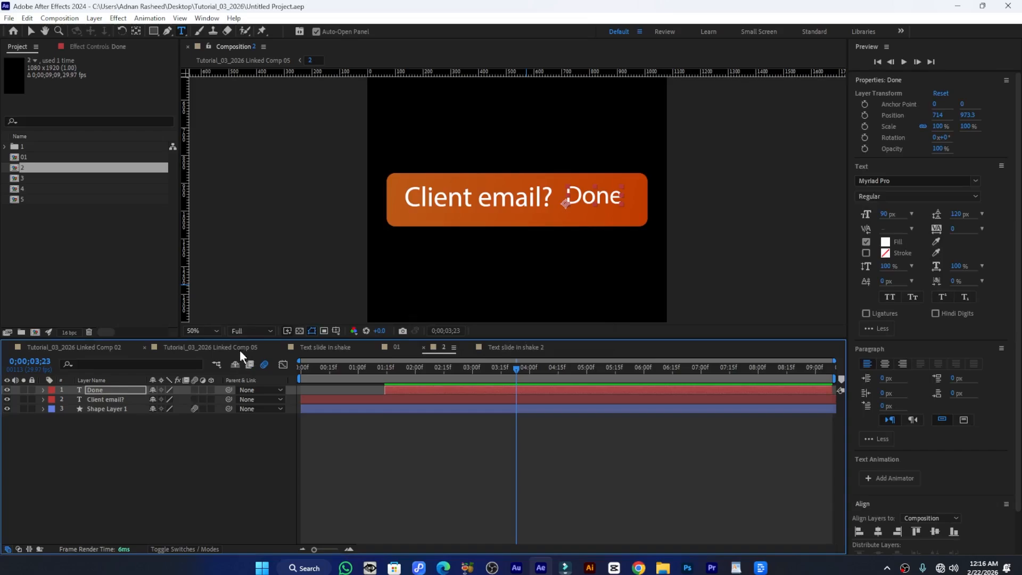
Return to Linked Comp 05, open composition 3 from it and move the playhead to 0;00;02;21
{"action": "left_click", "coordinate": [239, 349]}
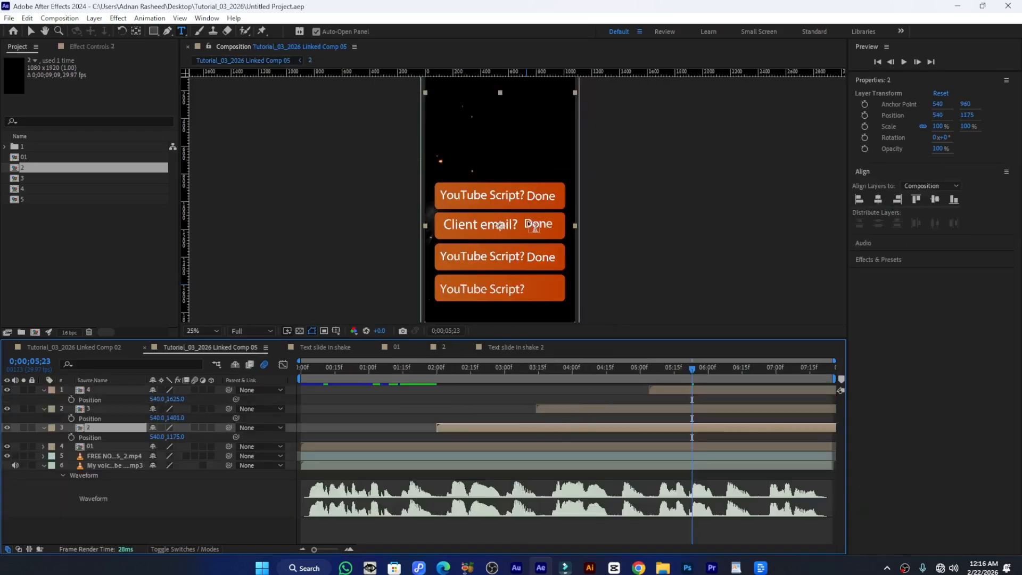
{"action": "left_click", "coordinate": [597, 372]}
{"action": "double_click", "coordinate": [582, 408]}
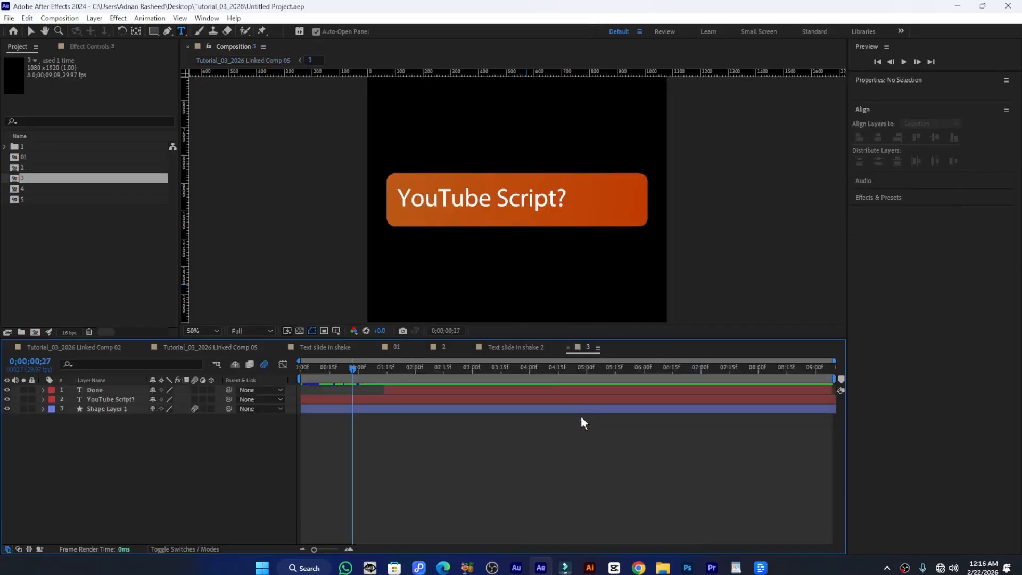
{"action": "left_click_drag", "start_coordinate": [353, 367], "coordinate": [455, 377]}
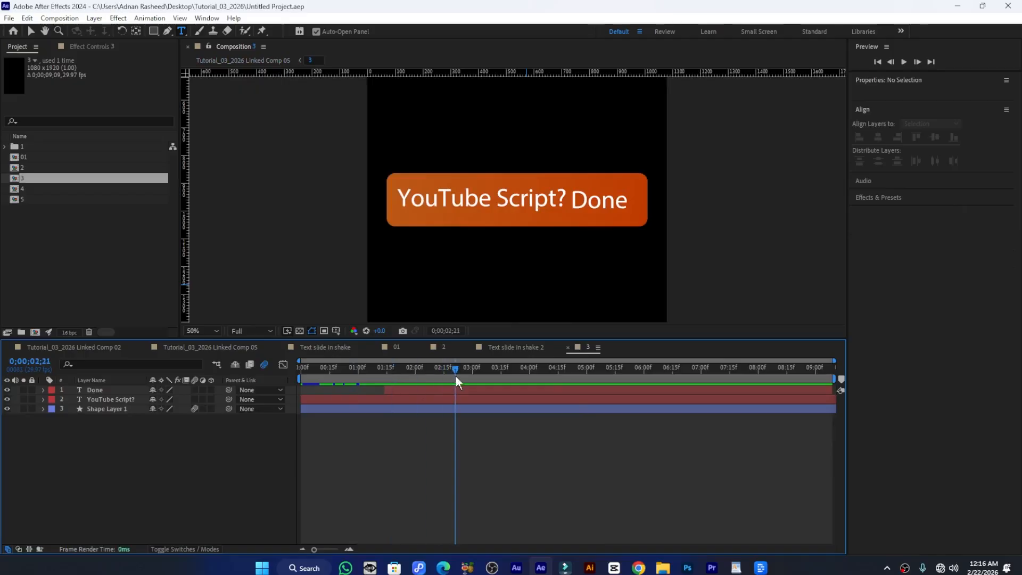
Open Text slide in shake 3 from Linked Comp 02 and copy its whole "Video idea?" text
{"action": "left_click", "coordinate": [106, 347]}
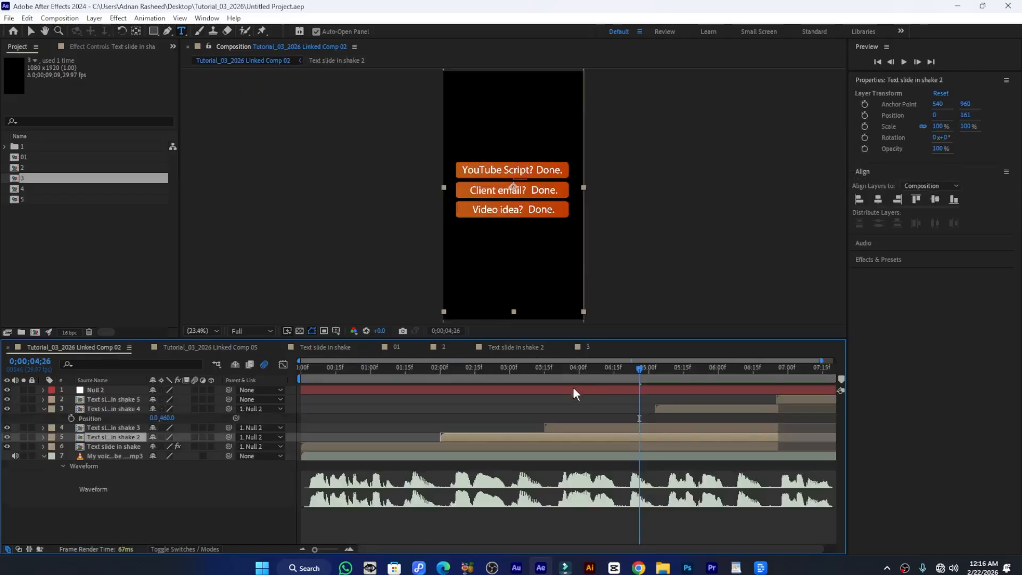
{"action": "double_click", "coordinate": [605, 425]}
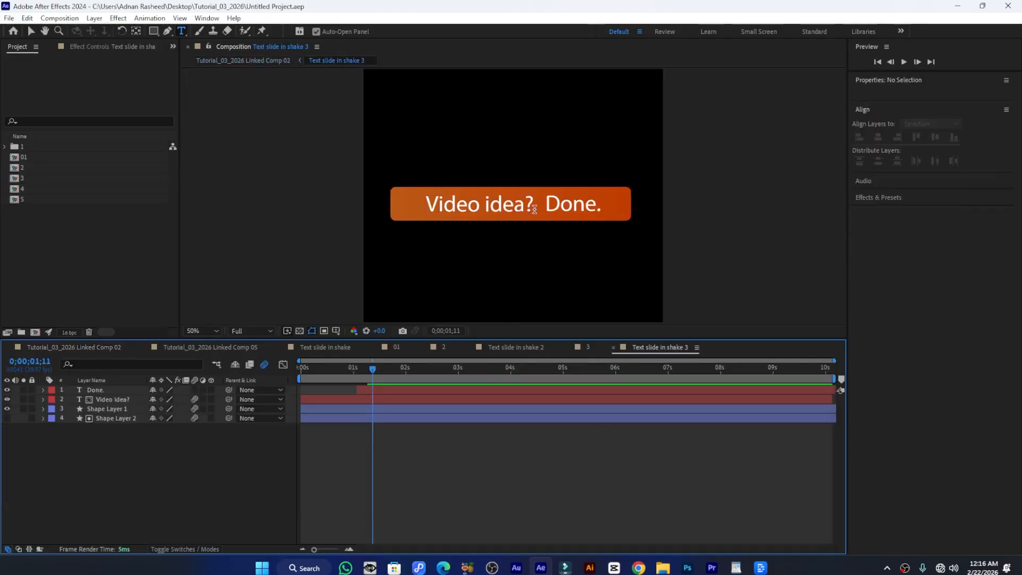
{"action": "left_click", "coordinate": [434, 205]}
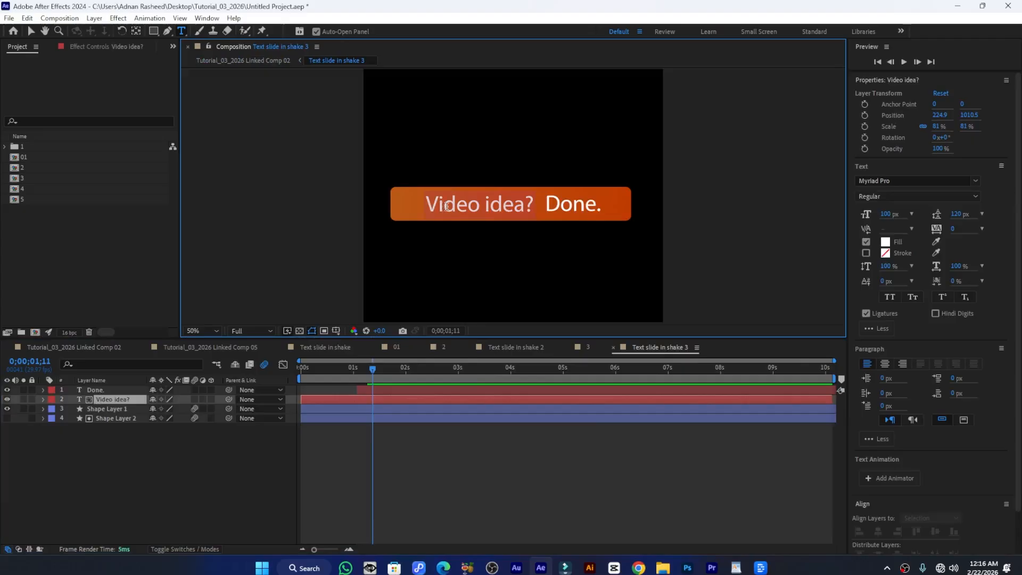
{"action": "right_click", "coordinate": [447, 206]}
{"action": "left_click", "coordinate": [464, 244]}
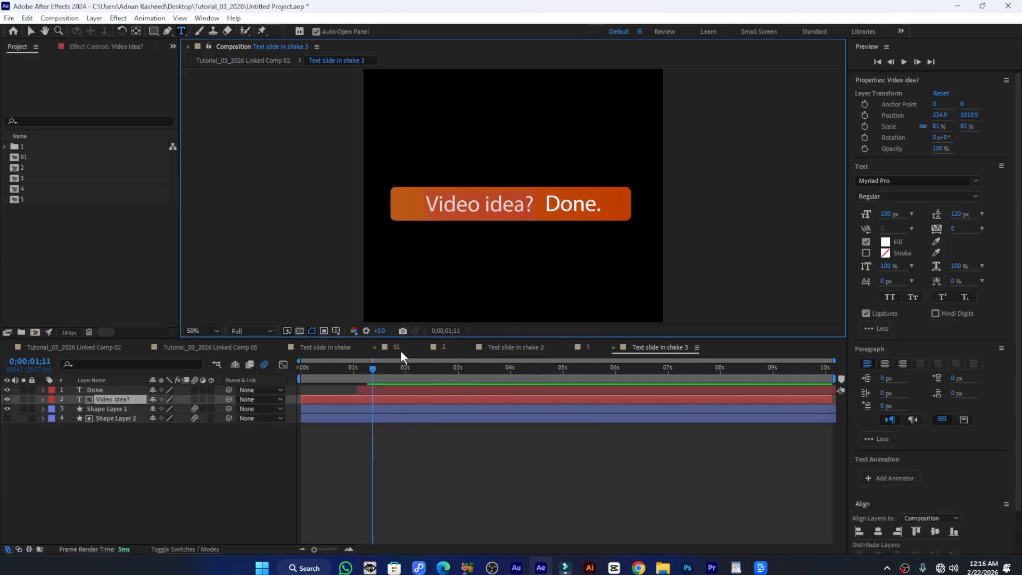
Replace the "YouTube Script?" text in composition 3 with the copied "Video idea?" text
{"action": "left_click", "coordinate": [586, 347]}
{"action": "left_click", "coordinate": [439, 398]}
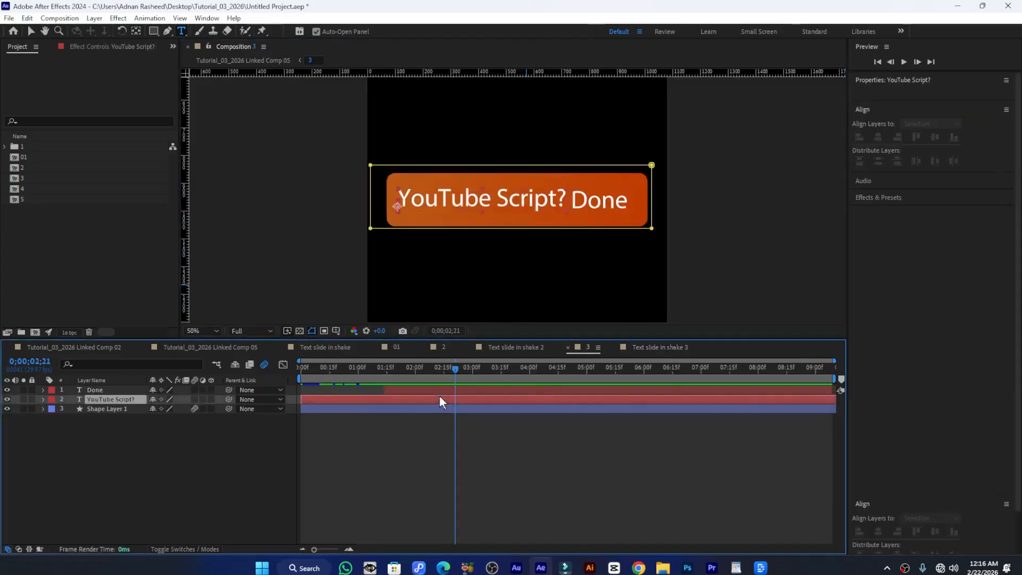
{"action": "key", "text": "ctrl+v"}
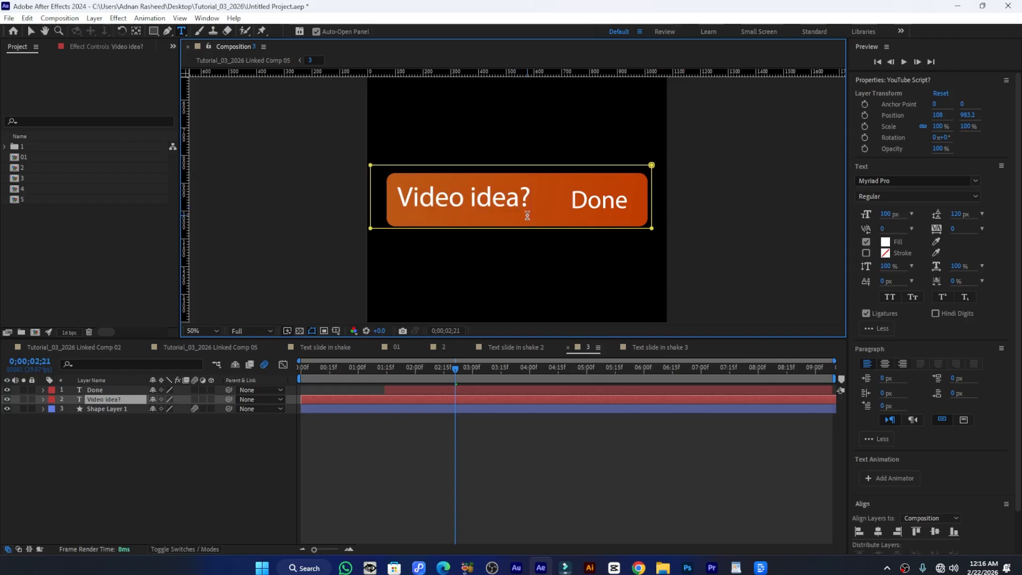
Shift the "Video idea?" layer in composition 3 horizontally to X position 176
{"action": "left_click_drag", "start_coordinate": [535, 197], "coordinate": [392, 197]}
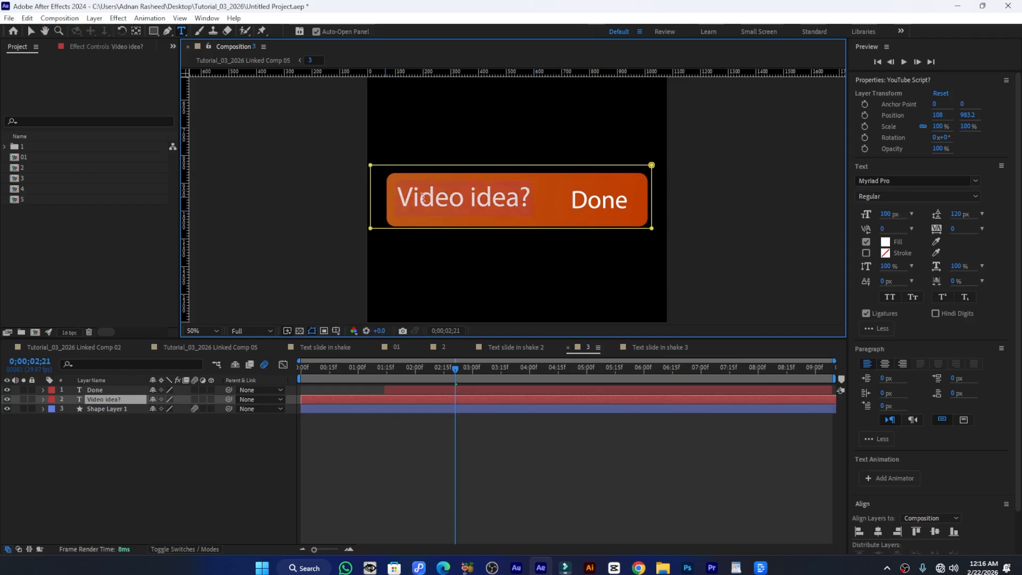
{"action": "left_click", "coordinate": [938, 116]}
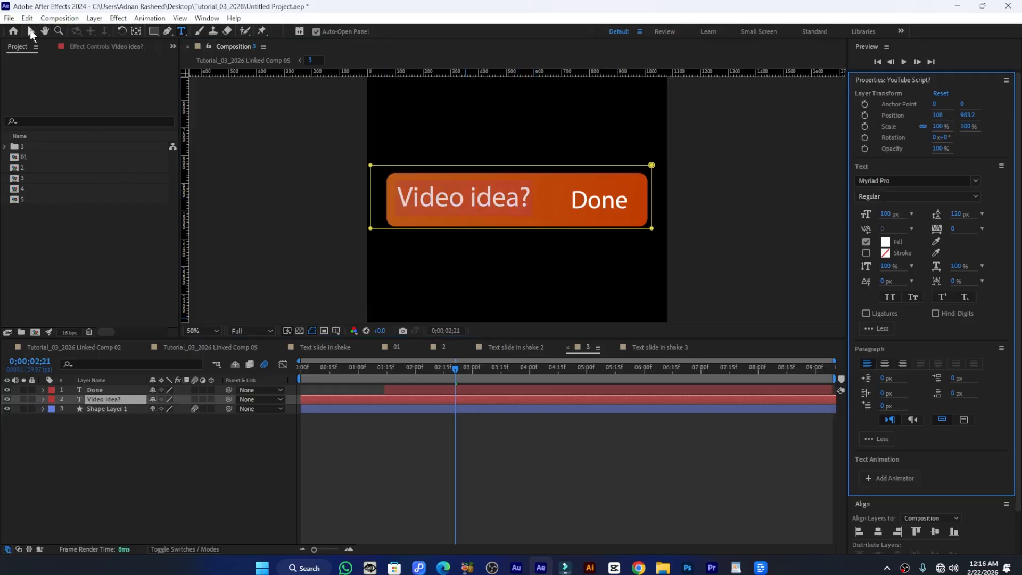
{"action": "left_click", "coordinate": [31, 33]}
{"action": "left_click_drag", "start_coordinate": [939, 115], "coordinate": [968, 115]}
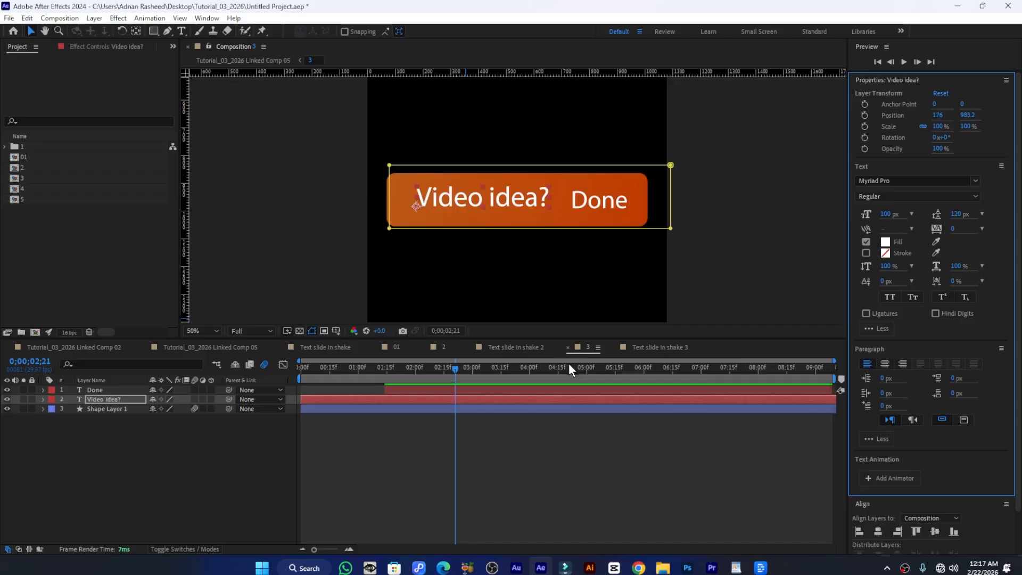
Move the Done layer in composition 3 beside "Video idea?" to position 681, 979.3 and save the project
{"action": "left_click", "coordinate": [573, 392]}
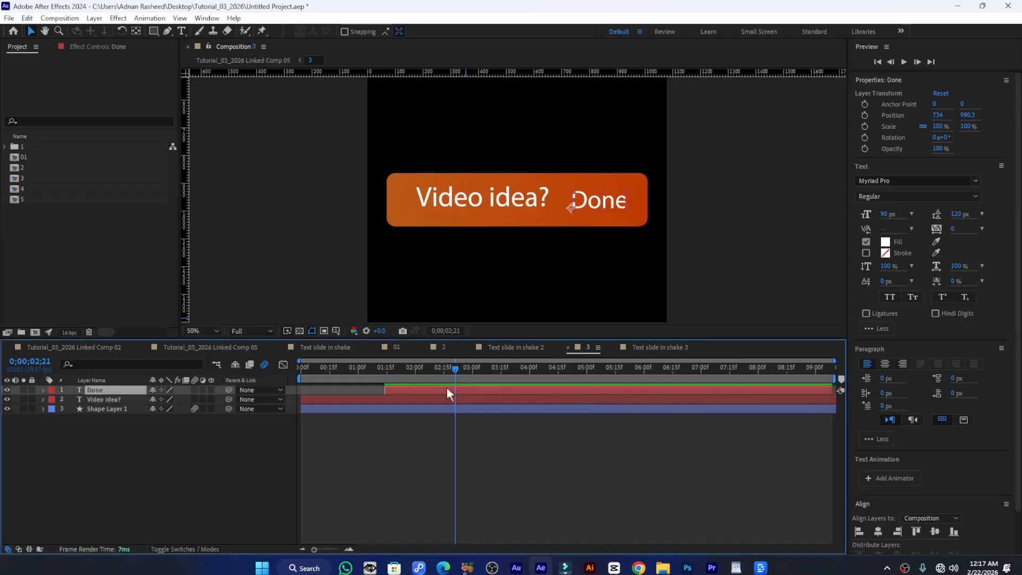
{"action": "left_click", "coordinate": [462, 369]}
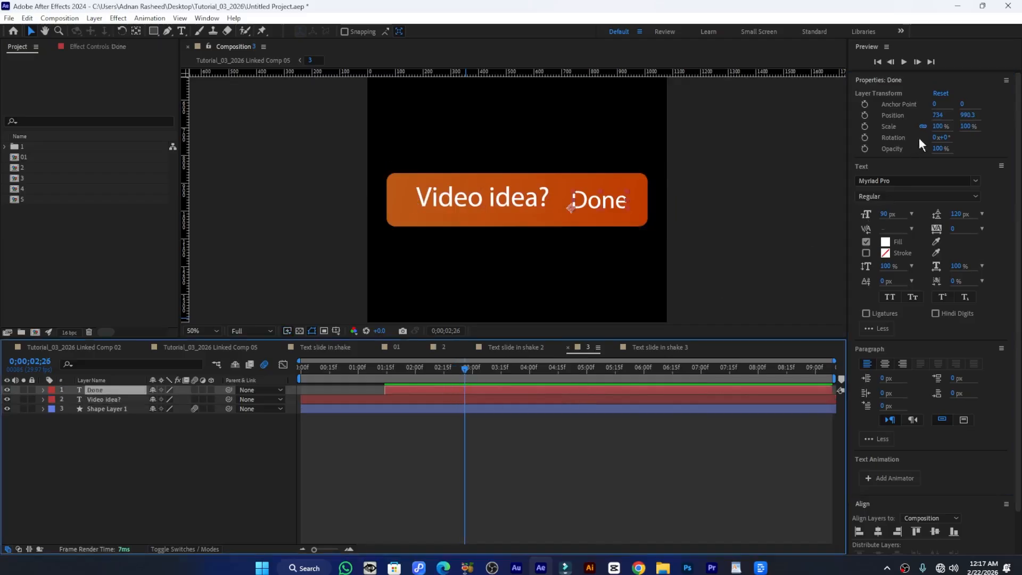
{"action": "mouse_move", "coordinate": [968, 115]}
{"action": "left_mouse_down"}
{"action": "mouse_move", "coordinate": [923, 116]}
{"action": "mouse_move", "coordinate": [976, 116]}
{"action": "left_mouse_up"}
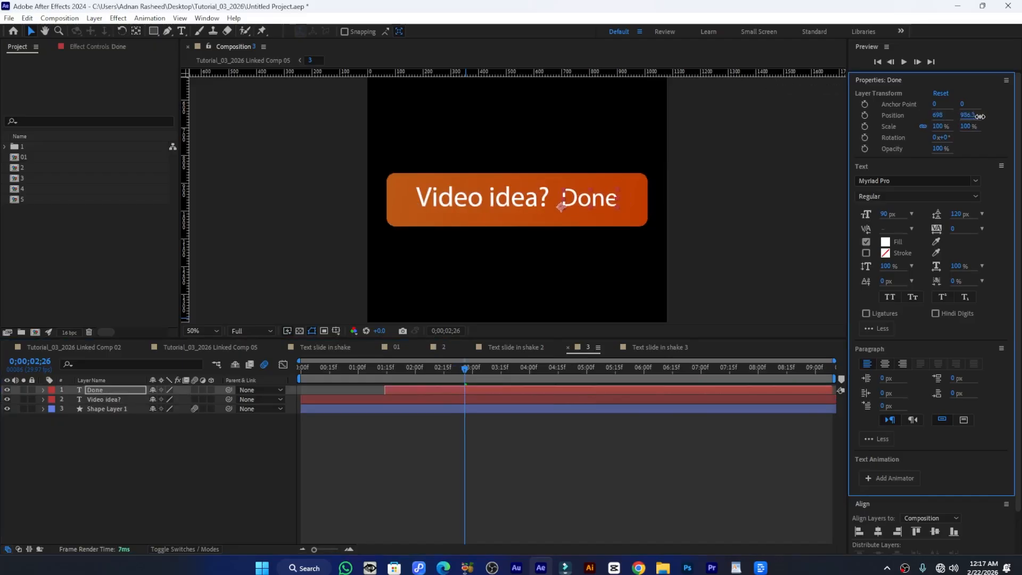
{"action": "left_click", "coordinate": [296, 440]}
{"action": "key", "text": "ctrl+s"}
{"action": "mouse_move", "coordinate": [458, 370]}
{"action": "left_mouse_down"}
{"action": "mouse_move", "coordinate": [449, 366]}
{"action": "mouse_move", "coordinate": [471, 367]}
{"action": "left_mouse_up"}
{"action": "left_click", "coordinate": [480, 389]}
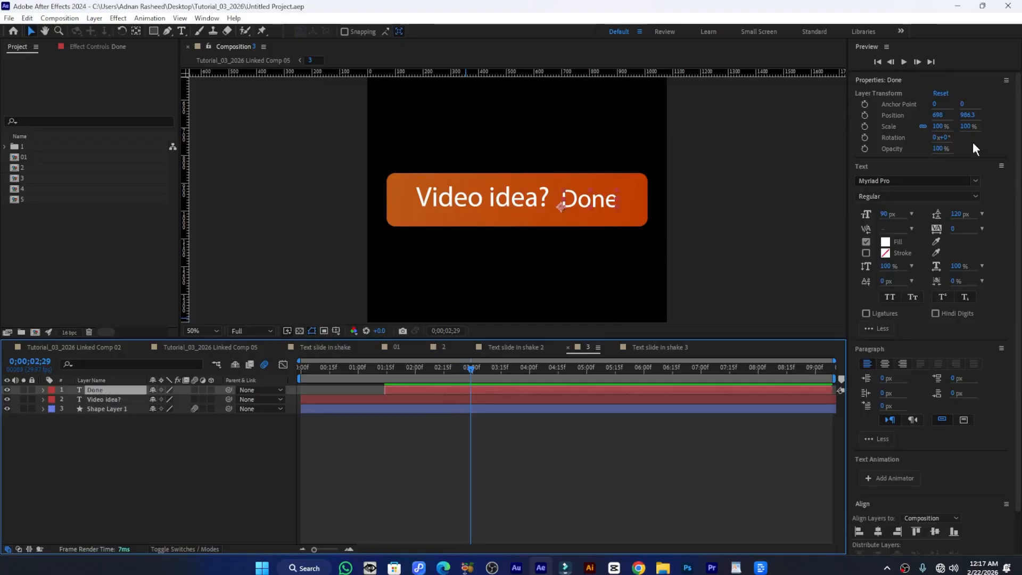
{"action": "left_click_drag", "start_coordinate": [967, 116], "coordinate": [931, 116]}
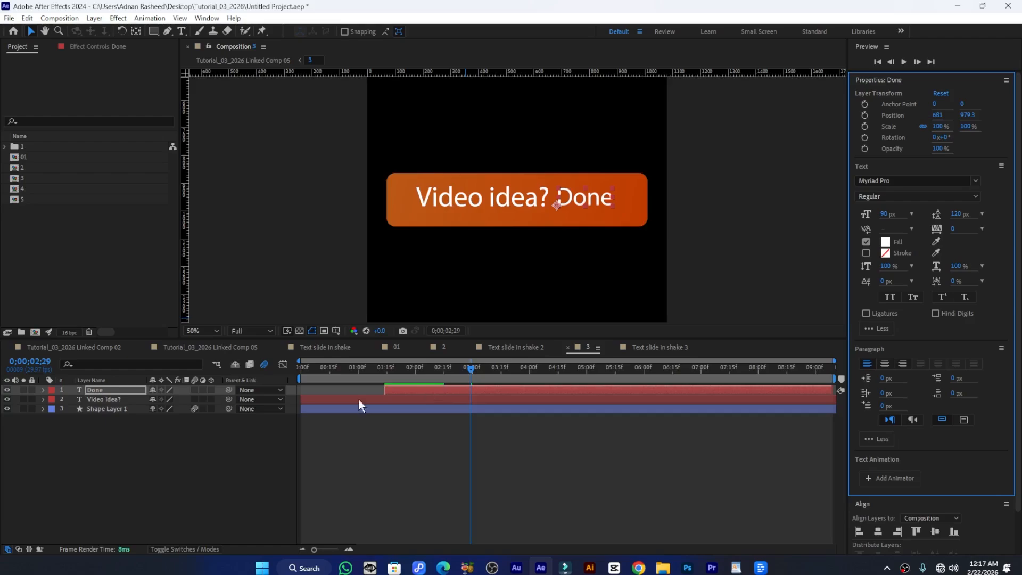
{"action": "left_click", "coordinate": [229, 432]}
{"action": "key", "text": "ctrl+s"}
Open composition 4 from Linked Comp 05 and move the playhead to 0;00;03;10
{"action": "left_click", "coordinate": [219, 347]}
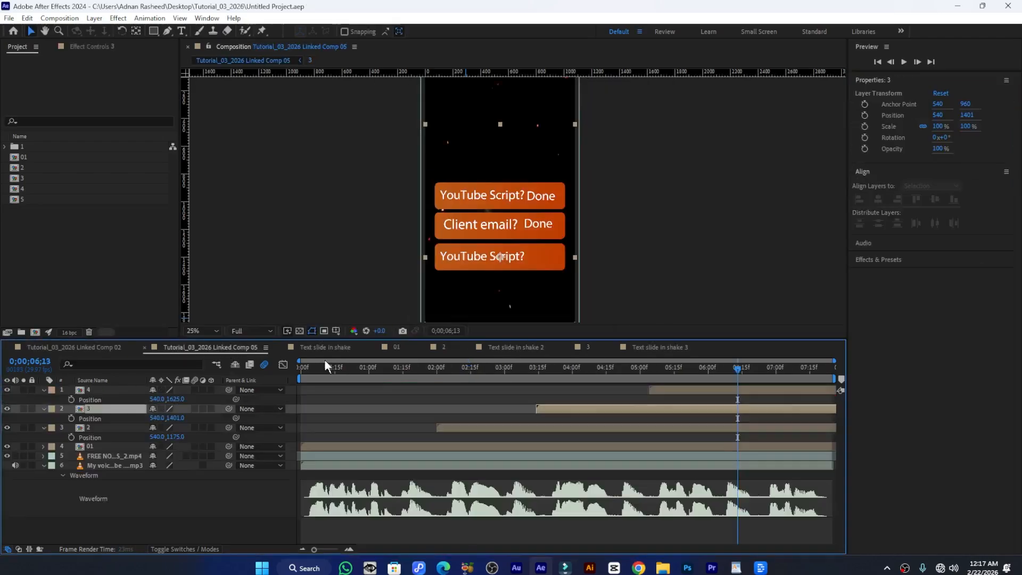
{"action": "double_click", "coordinate": [703, 390]}
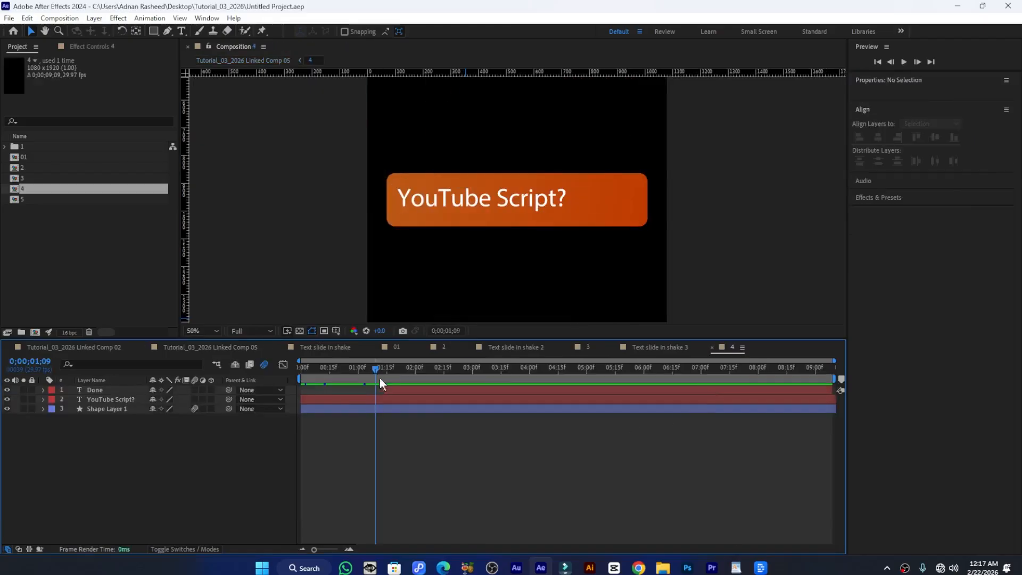
{"action": "left_click_drag", "start_coordinate": [376, 369], "coordinate": [494, 381]}
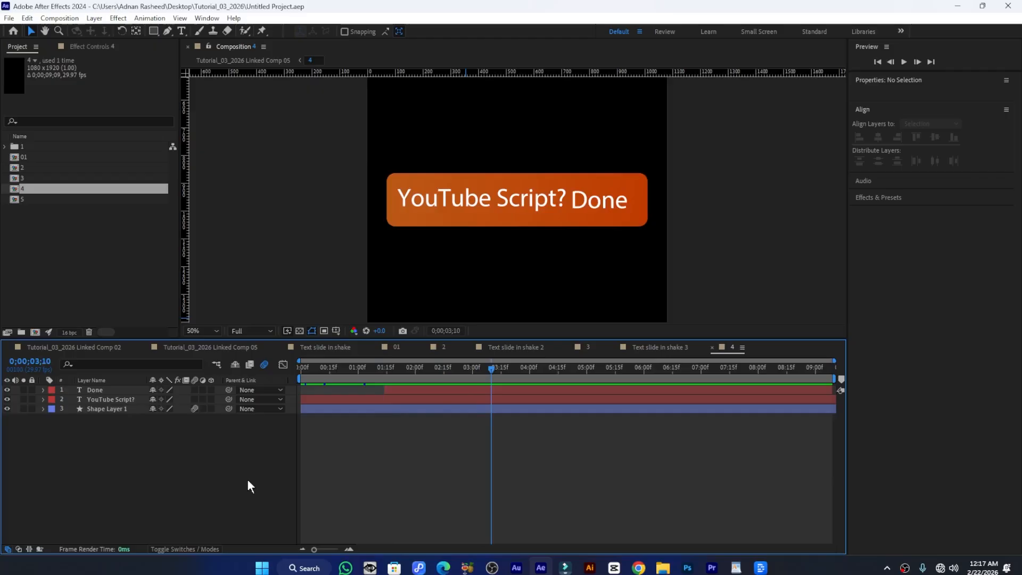
Open Text slide in shake 4 from Linked Comp 02 and copy its whole "Website code?" text
{"action": "left_click", "coordinate": [97, 349]}
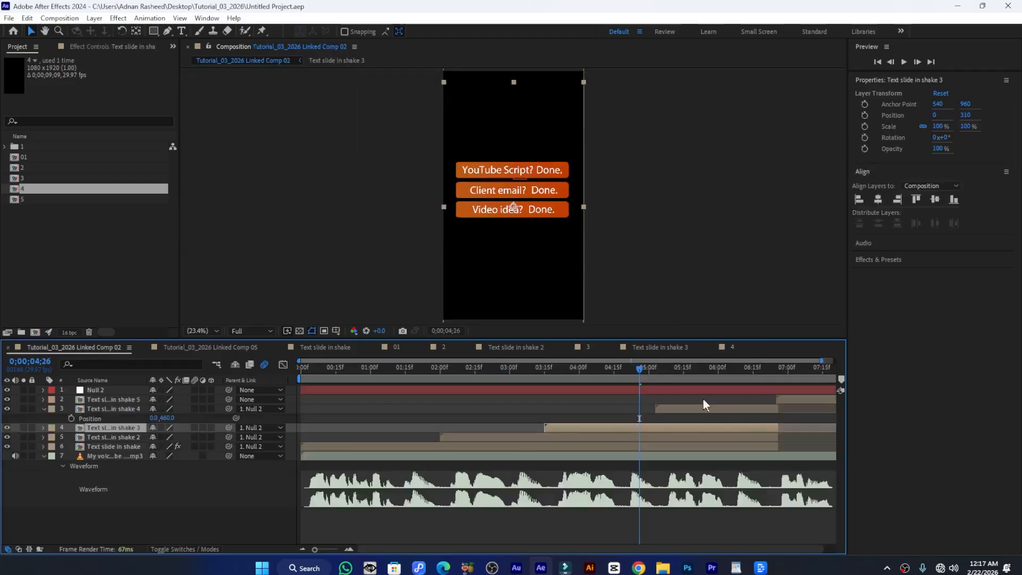
{"action": "left_click_drag", "start_coordinate": [664, 375], "coordinate": [708, 370]}
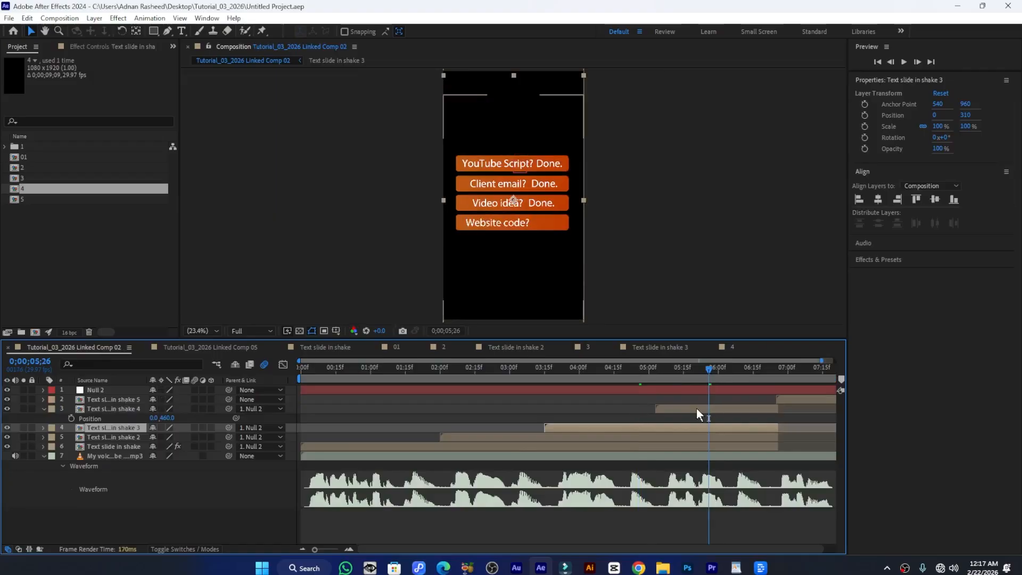
{"action": "double_click", "coordinate": [696, 407]}
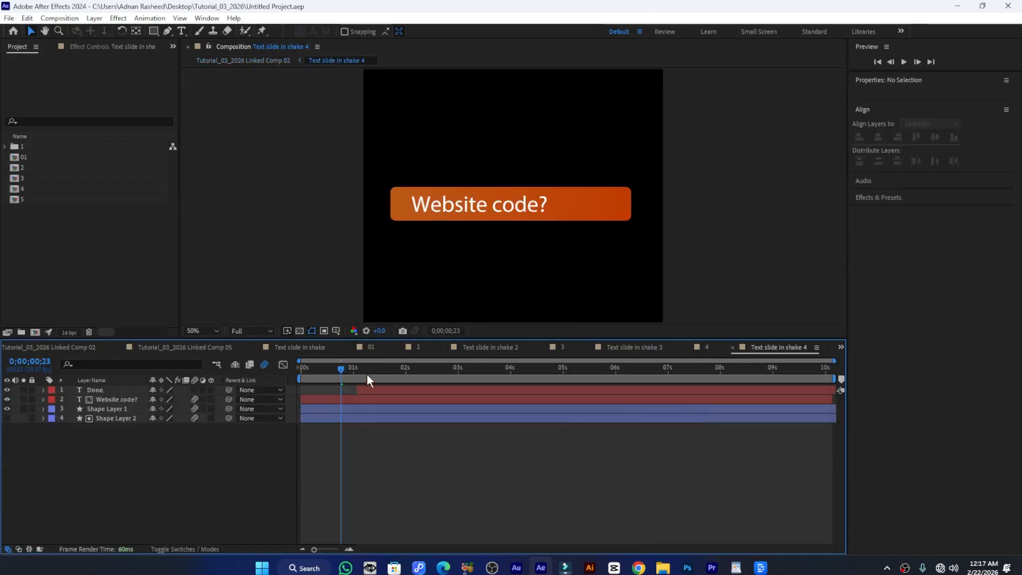
{"action": "left_click_drag", "start_coordinate": [366, 376], "coordinate": [431, 376]}
{"action": "left_click", "coordinate": [394, 398]}
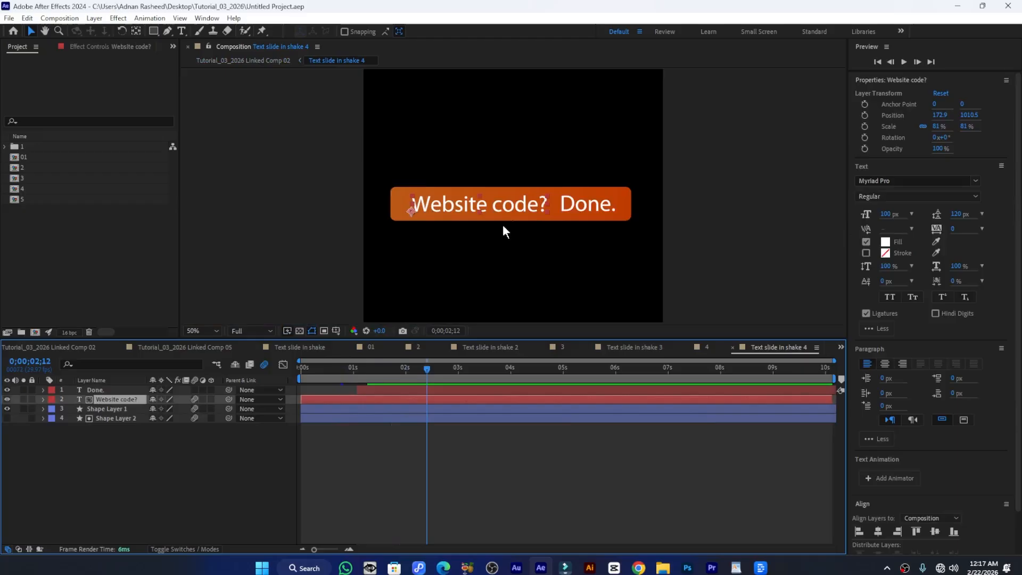
{"action": "double_click", "coordinate": [523, 203]}
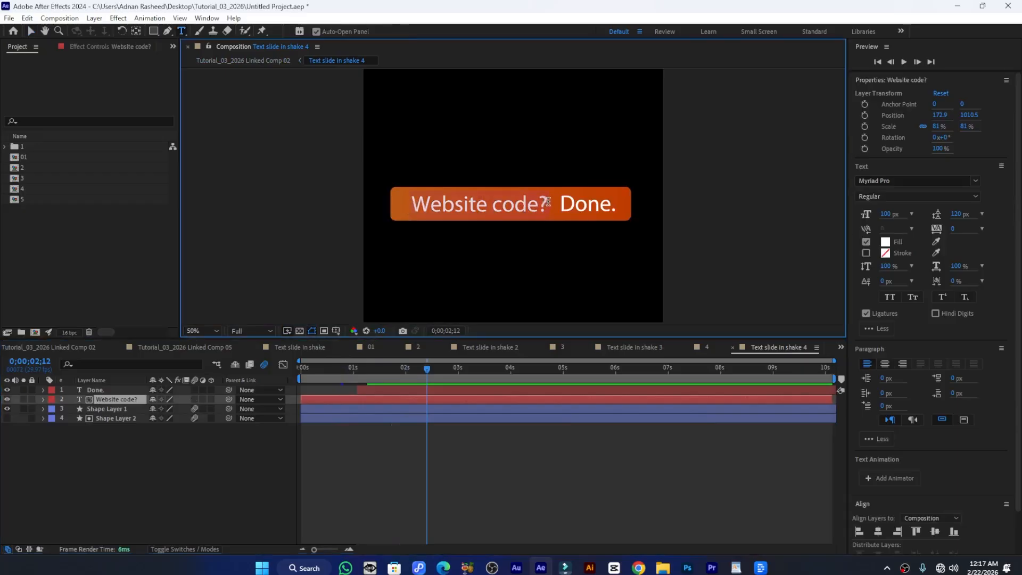
{"action": "right_click", "coordinate": [528, 204]}
{"action": "left_click", "coordinate": [560, 234]}
Replace the "YouTube Script?" text in composition 4 with the copied "Website code?" text
{"action": "left_click", "coordinate": [708, 347]}
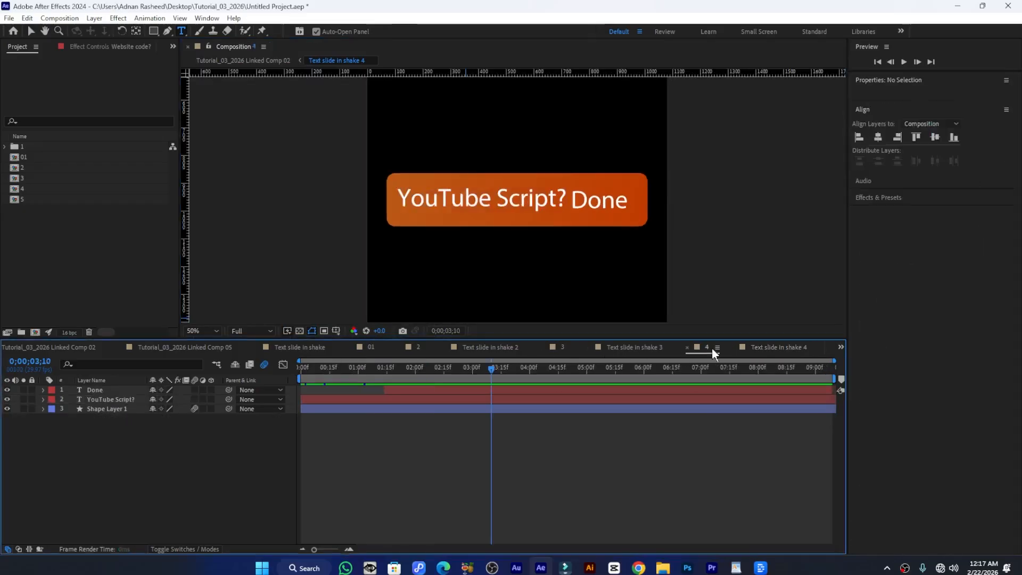
{"action": "left_click", "coordinate": [505, 204]}
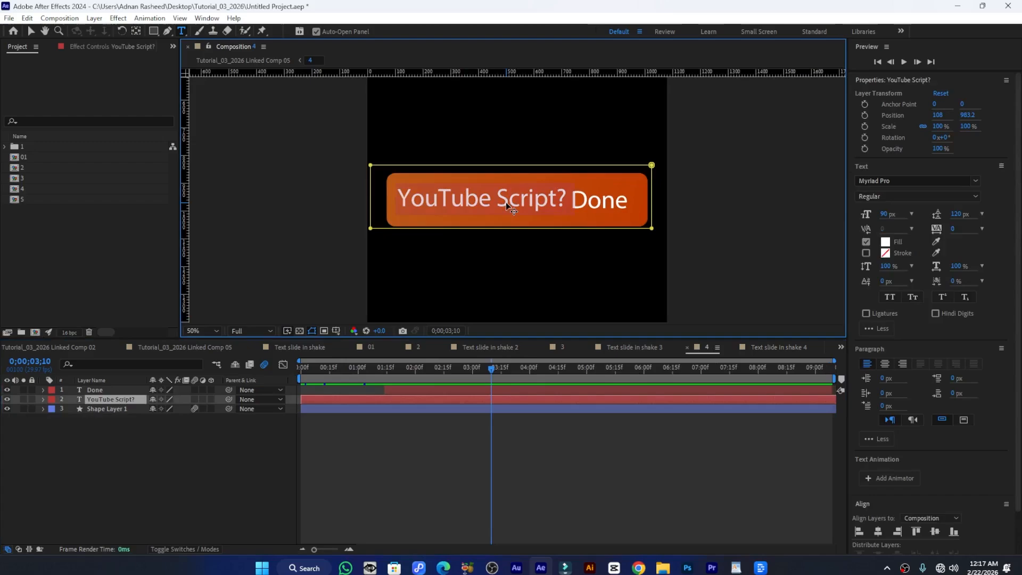
{"action": "key", "text": "ctrl+v"}
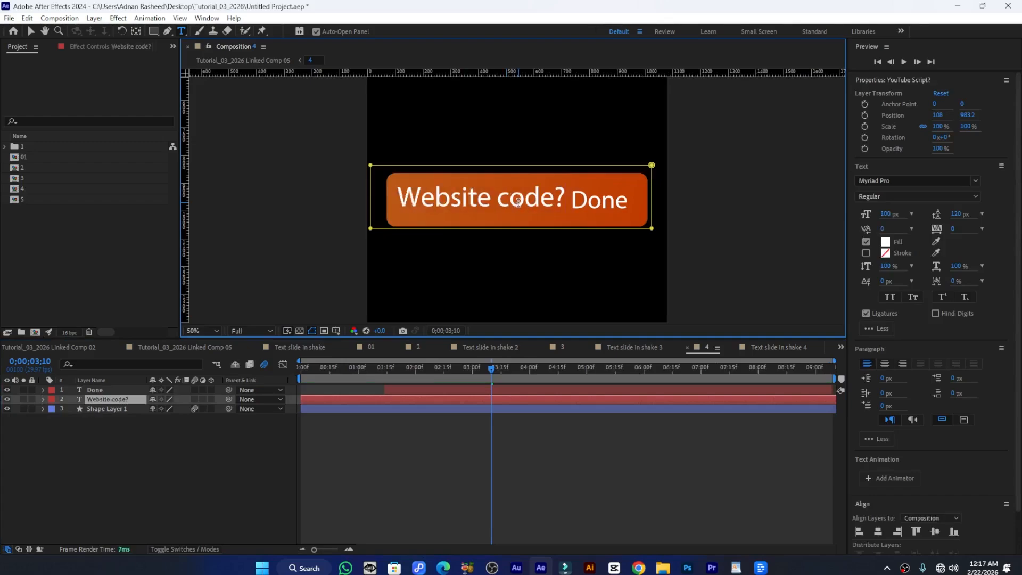
Move the Done layer in composition 4 up beside "Website code?" to position 734, 981.3 and save the project
{"action": "left_click", "coordinate": [548, 390]}
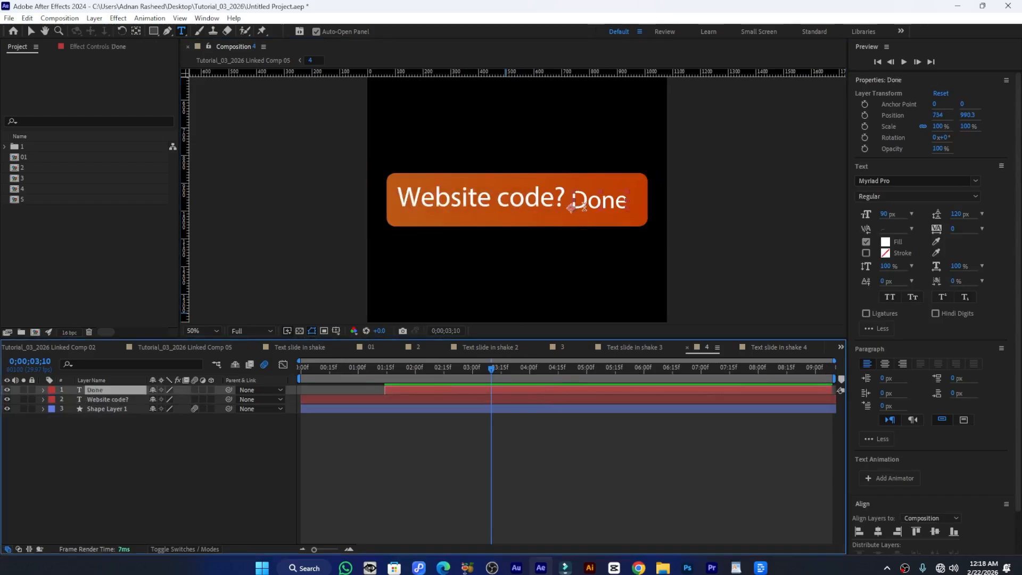
{"action": "left_click_drag", "start_coordinate": [966, 114], "coordinate": [960, 114]}
{"action": "key", "text": "ctrl+s"}
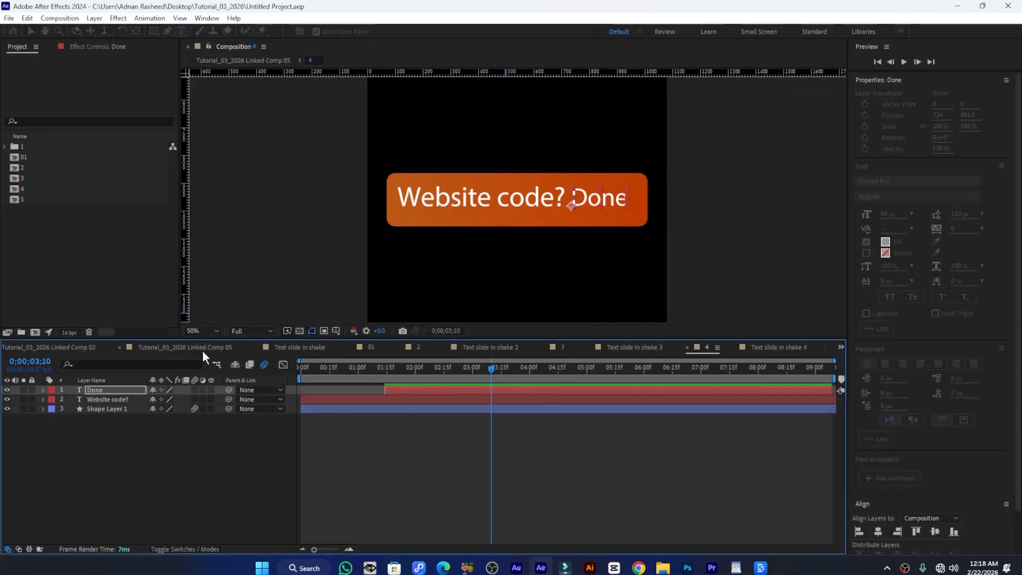
Return to Linked Comp 05, bring the playhead to 0;00;06;06, and collapse the expanded layer properties
{"action": "left_click", "coordinate": [198, 346]}
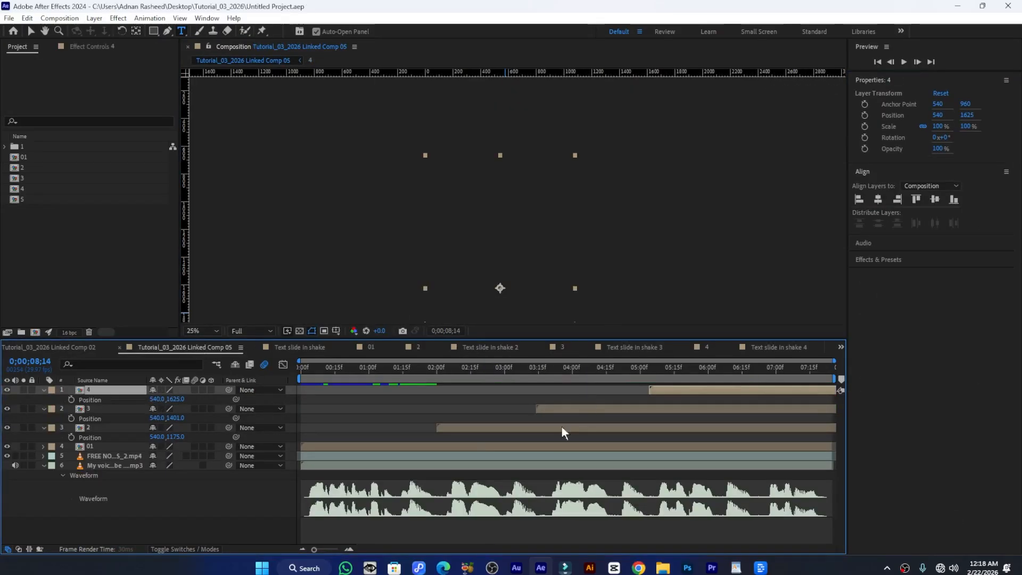
{"action": "left_click_drag", "start_coordinate": [374, 367], "coordinate": [721, 378]}
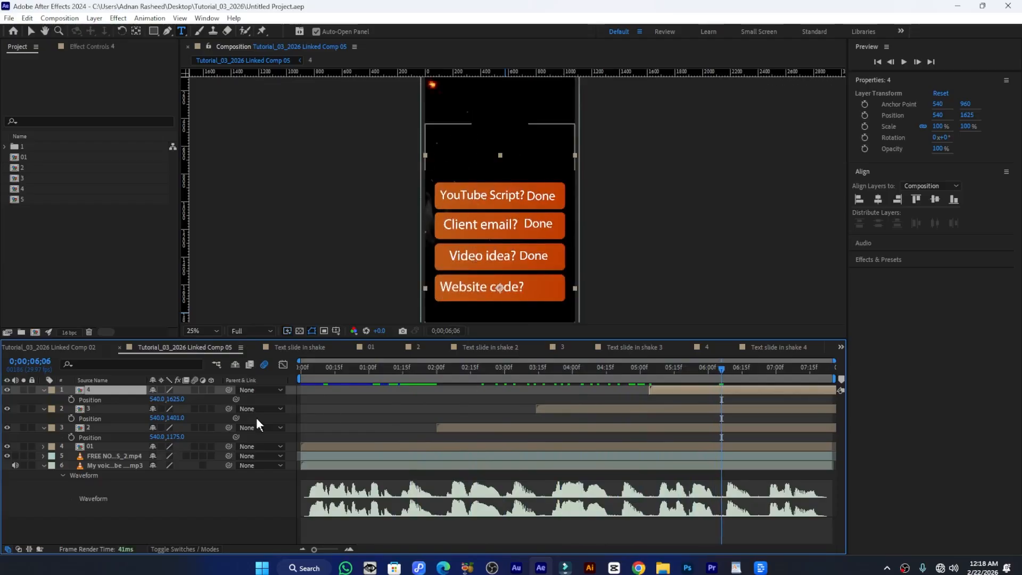
{"action": "left_click", "coordinate": [43, 465]}
{"action": "left_click", "coordinate": [42, 390]}
{"action": "left_click", "coordinate": [43, 400]}
{"action": "left_click", "coordinate": [44, 409]}
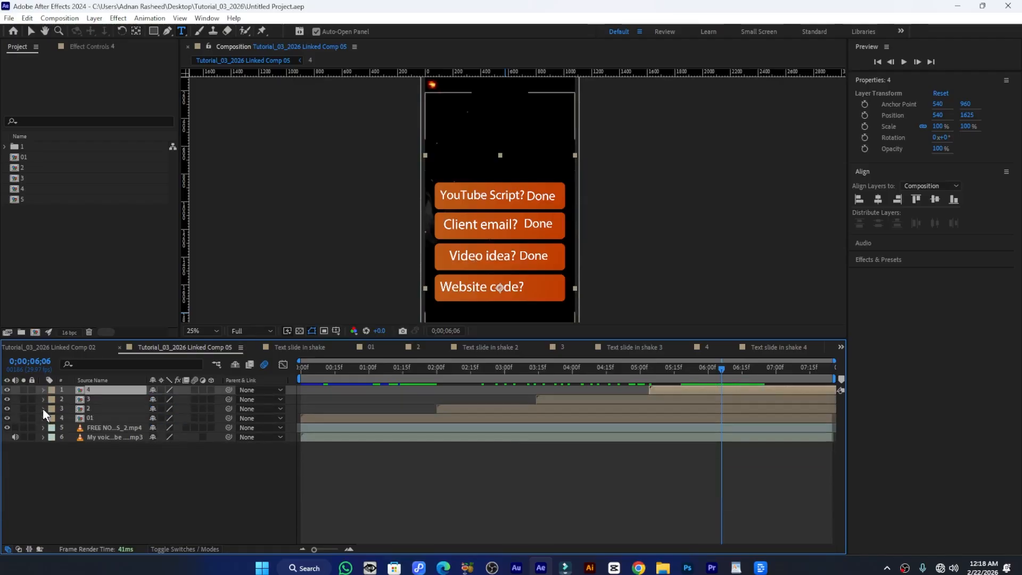
Reveal the audio waveform of the voice-over layer in Linked Comp 05
{"action": "left_click", "coordinate": [609, 436]}
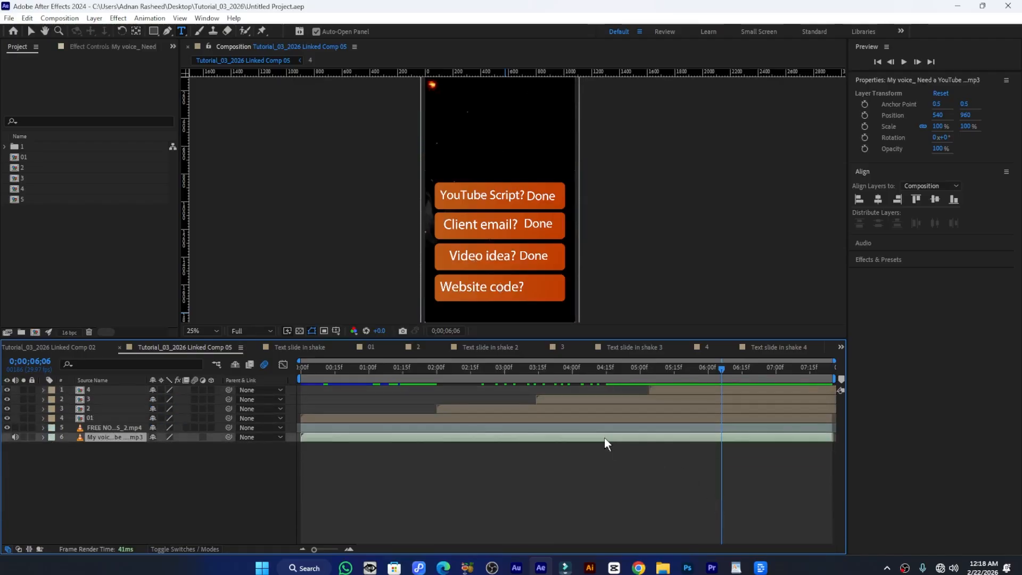
{"action": "key", "text": "l"}
{"action": "key", "text": "l"}
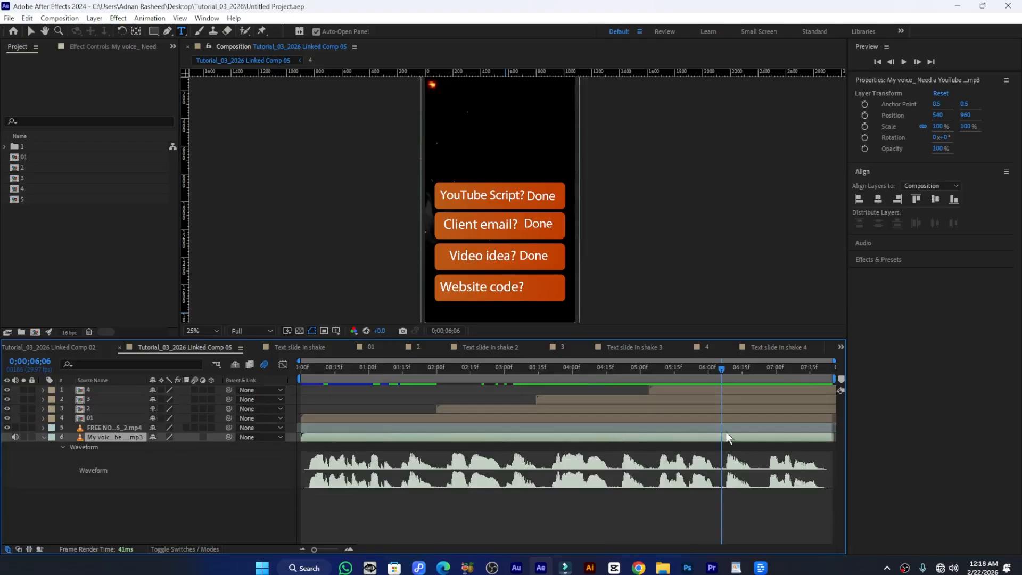
Trim the ends of all six layers in Linked Comp 05 at 0;00;06;23
{"action": "left_click_drag", "start_coordinate": [720, 368], "coordinate": [759, 376]}
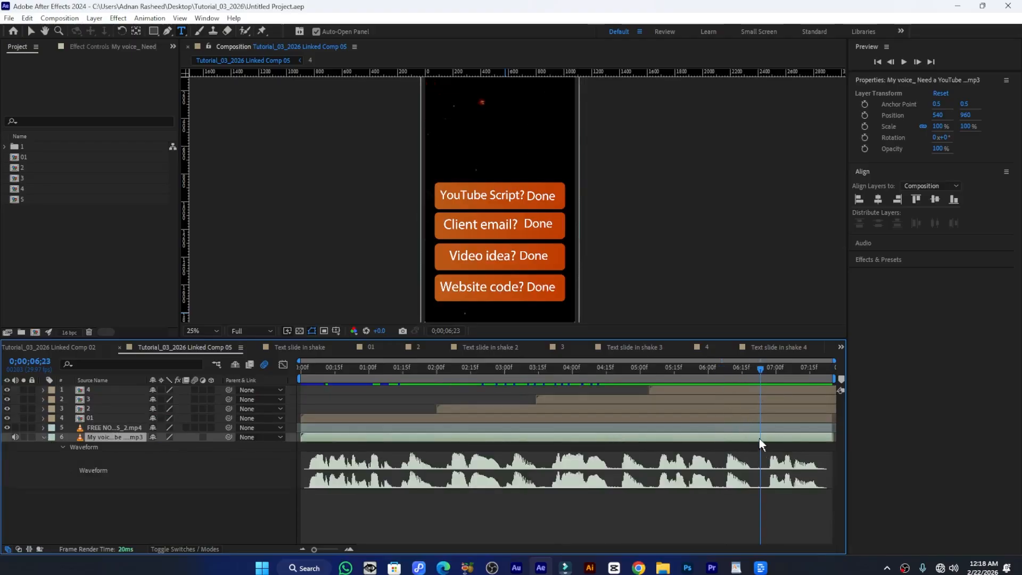
{"action": "left_click", "coordinate": [752, 388]}
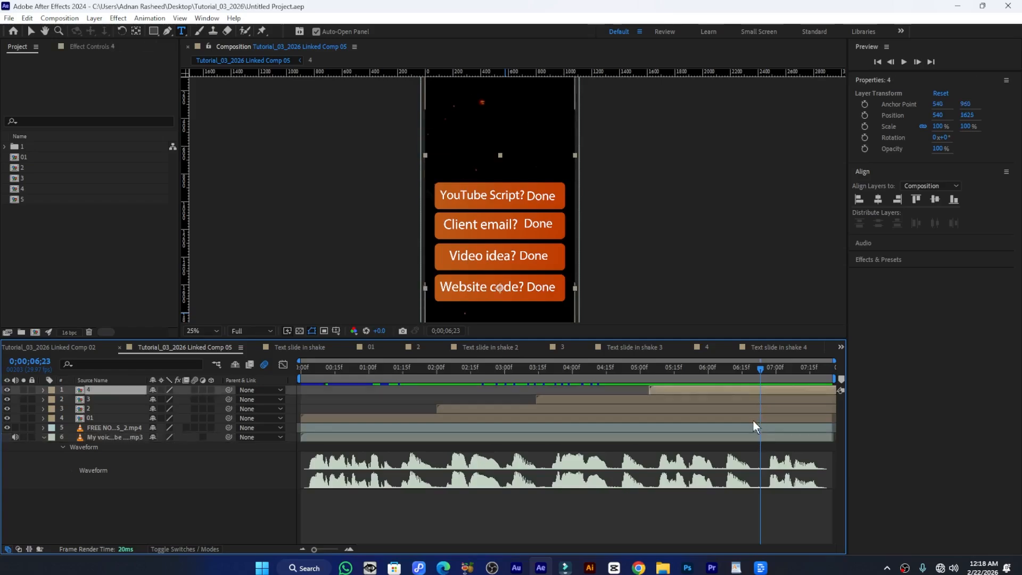
{"action": "left_click", "coordinate": [755, 438], "text": "shift"}
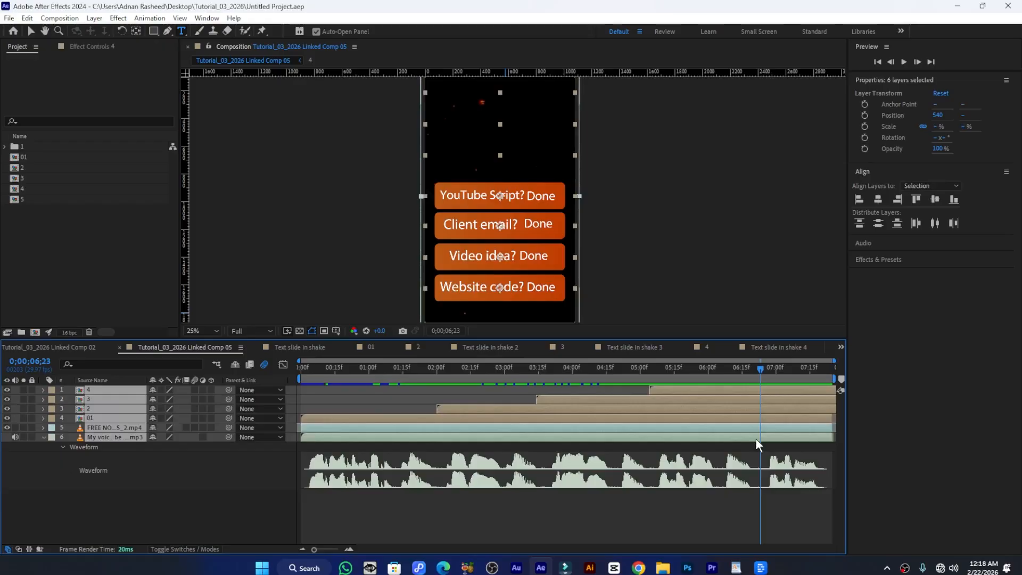
{"action": "key", "text": "alt+bracketright"}
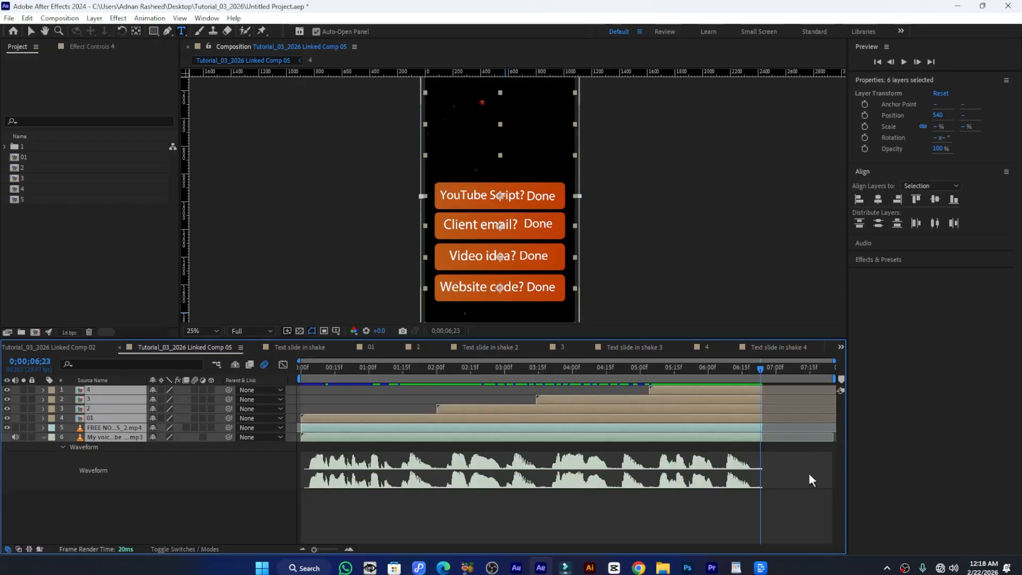
Extend the voice-over layer's end back to the end of the composition and save the project
{"action": "left_click", "coordinate": [792, 459]}
{"action": "left_click_drag", "start_coordinate": [761, 437], "coordinate": [833, 444]}
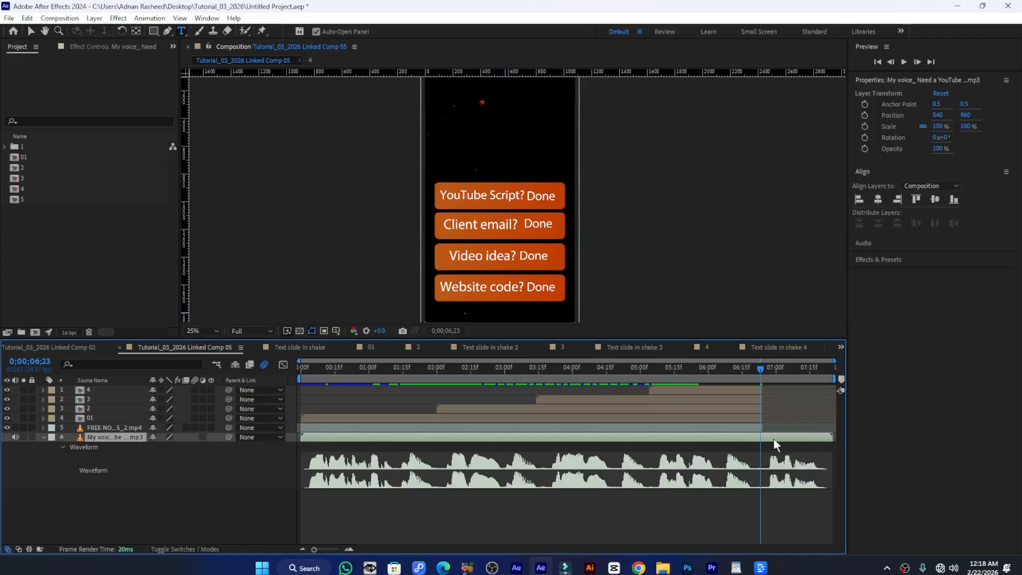
{"action": "key", "text": "ctrl+s"}
{"action": "left_click", "coordinate": [161, 509]}
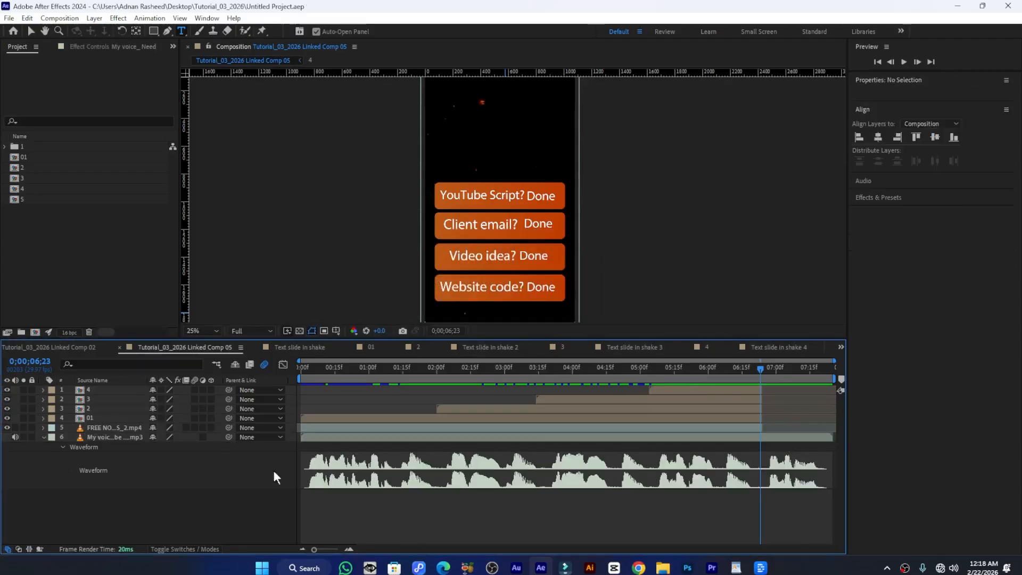
Place a horizontal guide through the middle of the "YouTube Script?" box with the Selection tool
{"action": "key", "text": "v"}
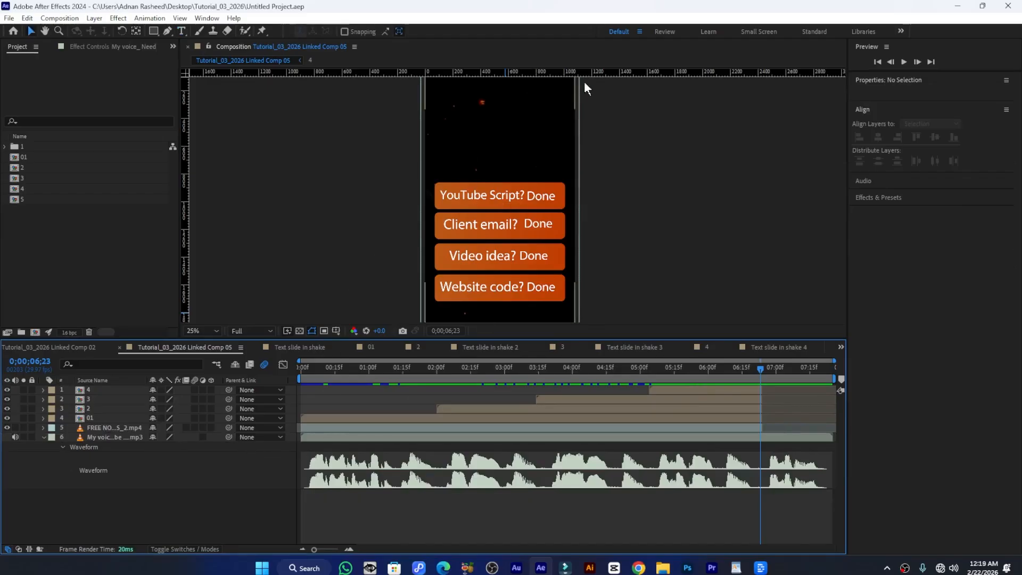
{"action": "left_click_drag", "start_coordinate": [626, 76], "coordinate": [600, 197]}
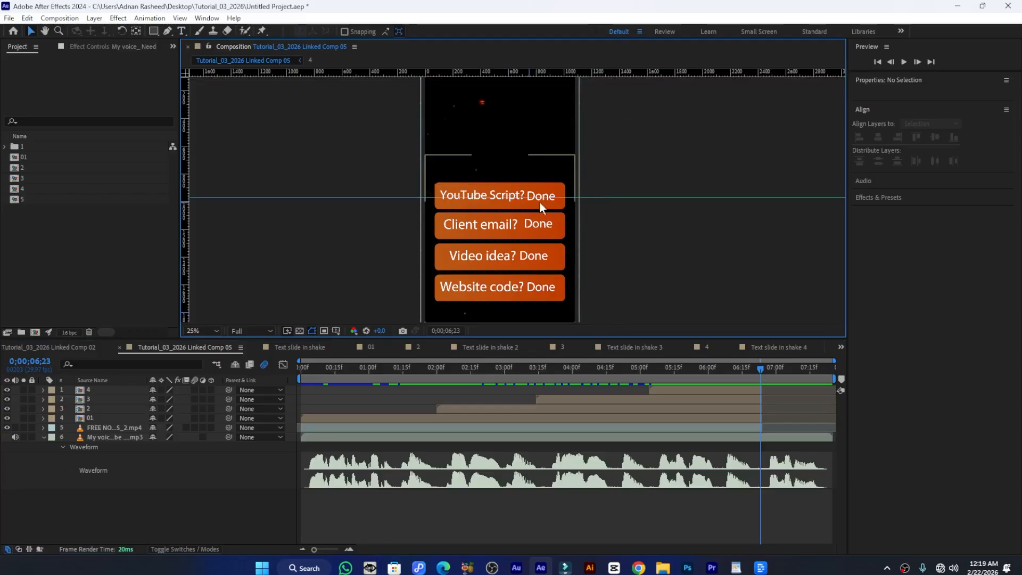
{"action": "left_click", "coordinate": [336, 331]}
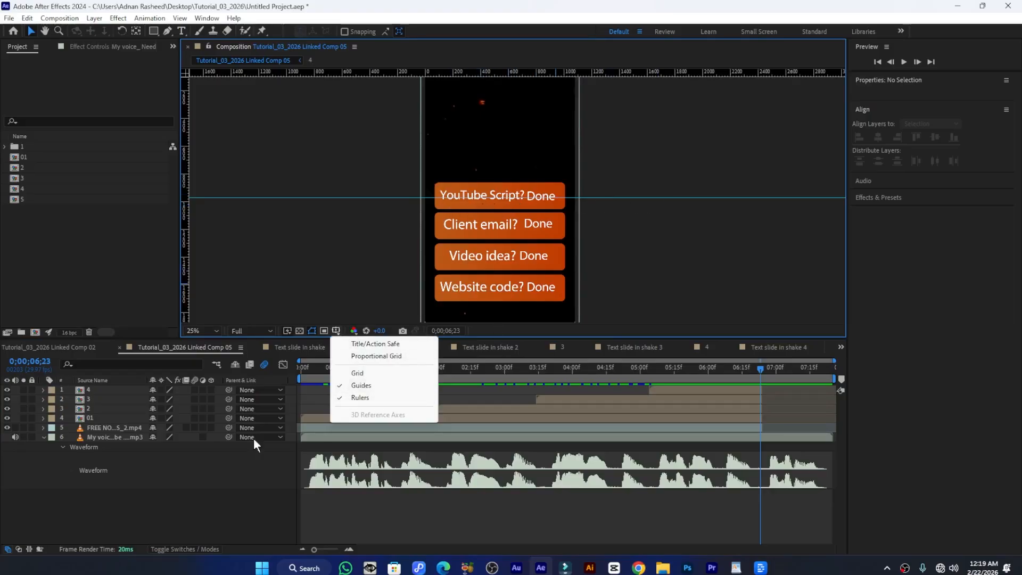
{"action": "left_click", "coordinate": [209, 496]}
Add a null object to Linked Comp 05
{"action": "right_click", "coordinate": [168, 510]}
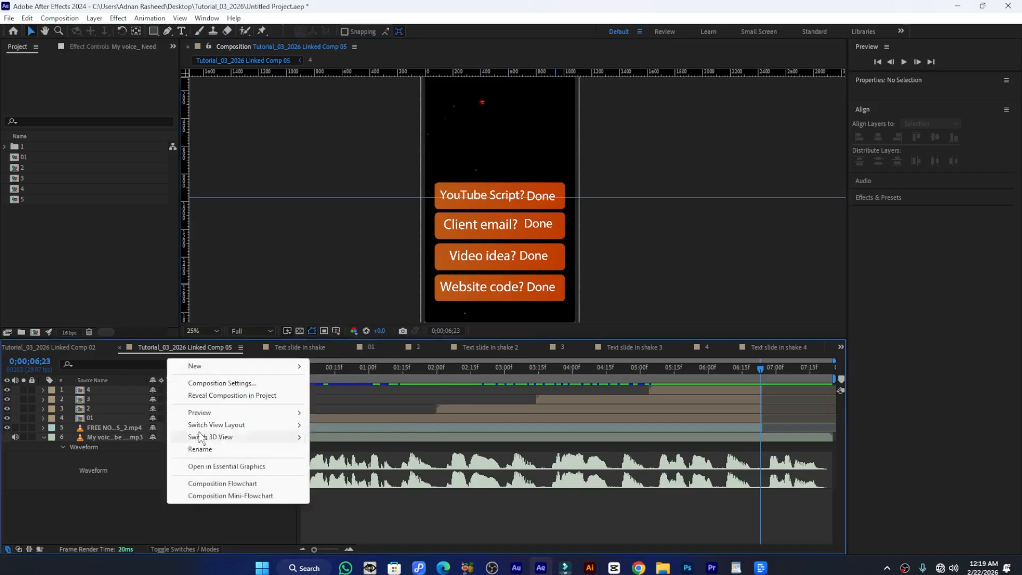
{"action": "mouse_move", "coordinate": [234, 366]}
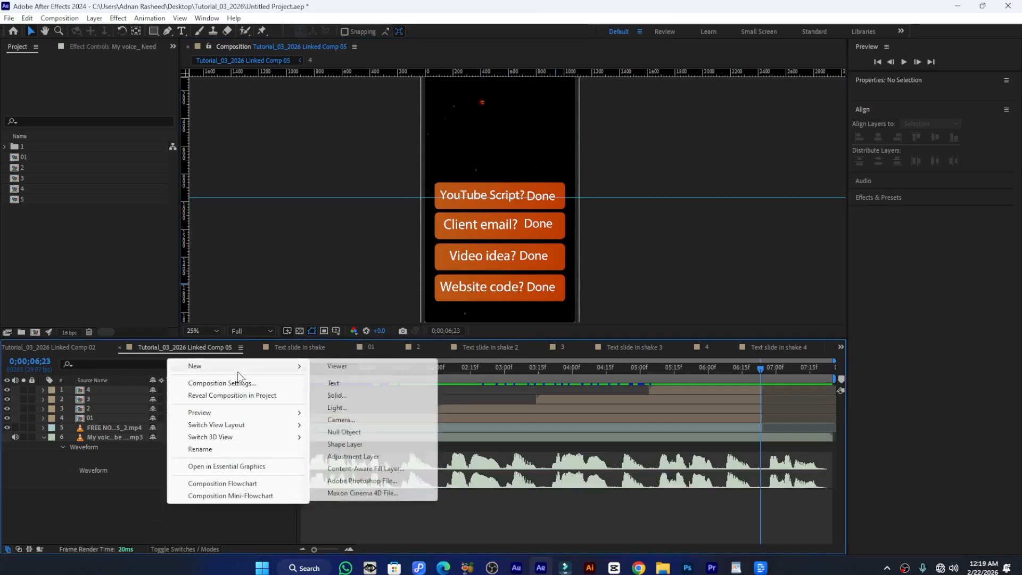
{"action": "left_click", "coordinate": [363, 432]}
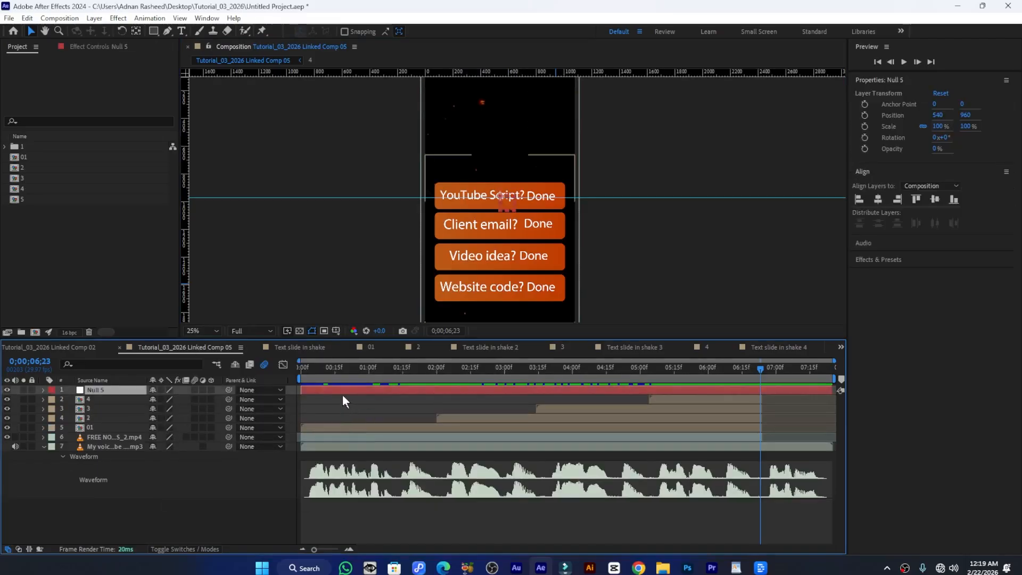
Preview Linked Comp 05 from its beginning and place the playhead at 0;00;01;28, just before composition 2 starts
{"action": "left_click_drag", "start_coordinate": [363, 373], "coordinate": [305, 370]}
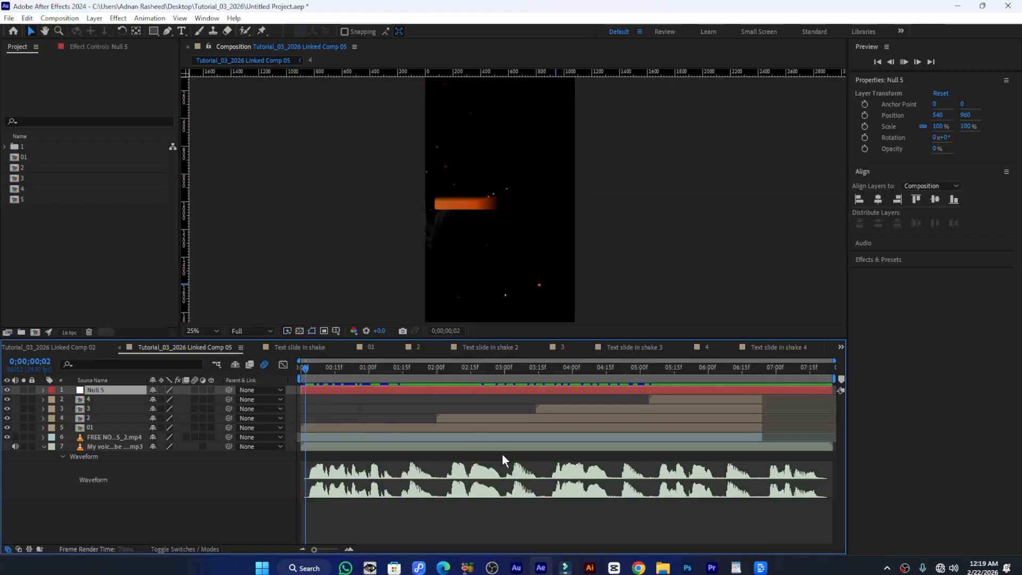
{"action": "key", "text": "space"}
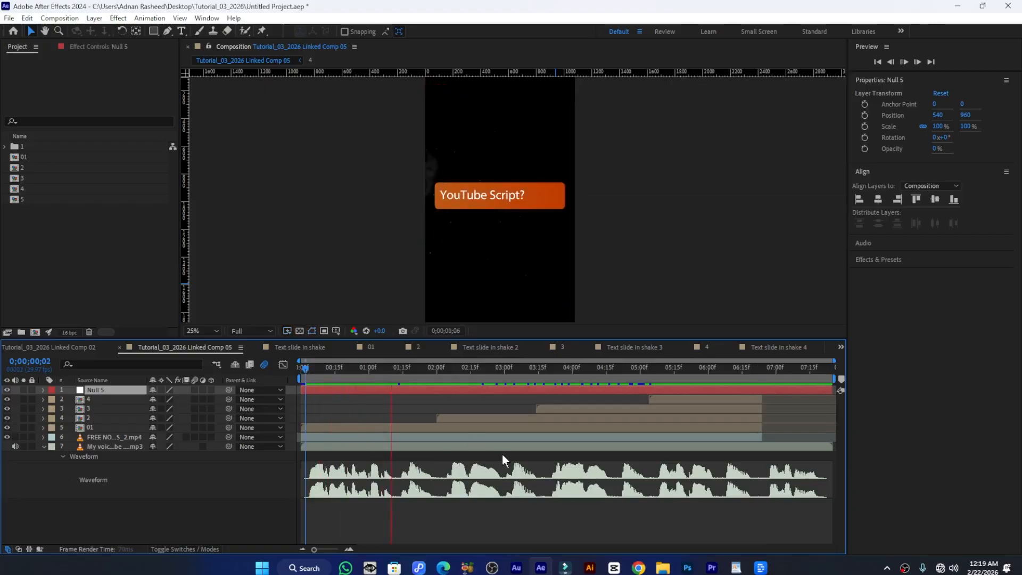
{"action": "left_click", "coordinate": [445, 369]}
{"action": "left_click_drag", "start_coordinate": [444, 370], "coordinate": [432, 368]}
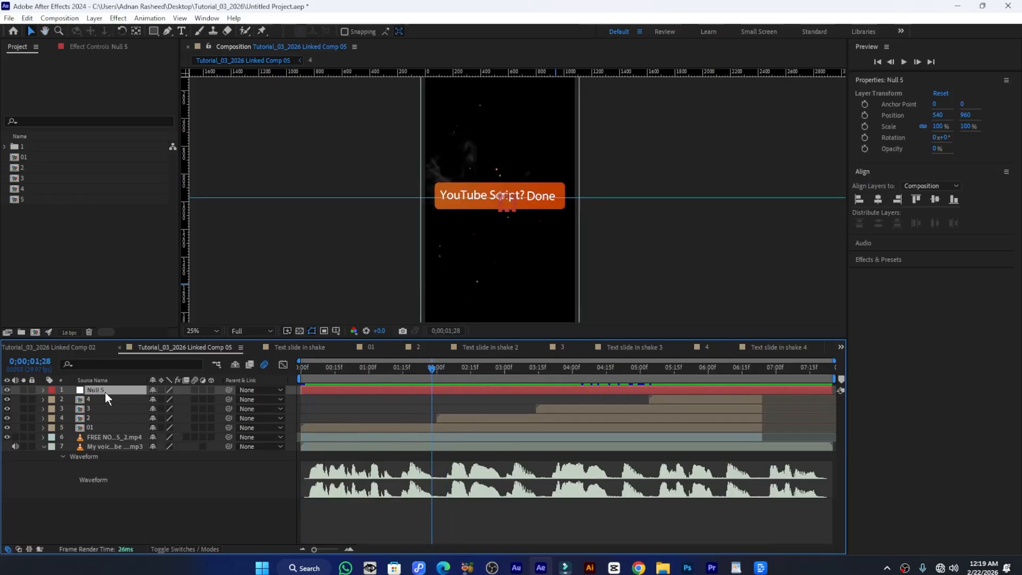
Enable Collapse Transformations on composition layers 4, 3, 2 and 01 and parent them to the null
{"action": "left_click", "coordinate": [94, 401]}
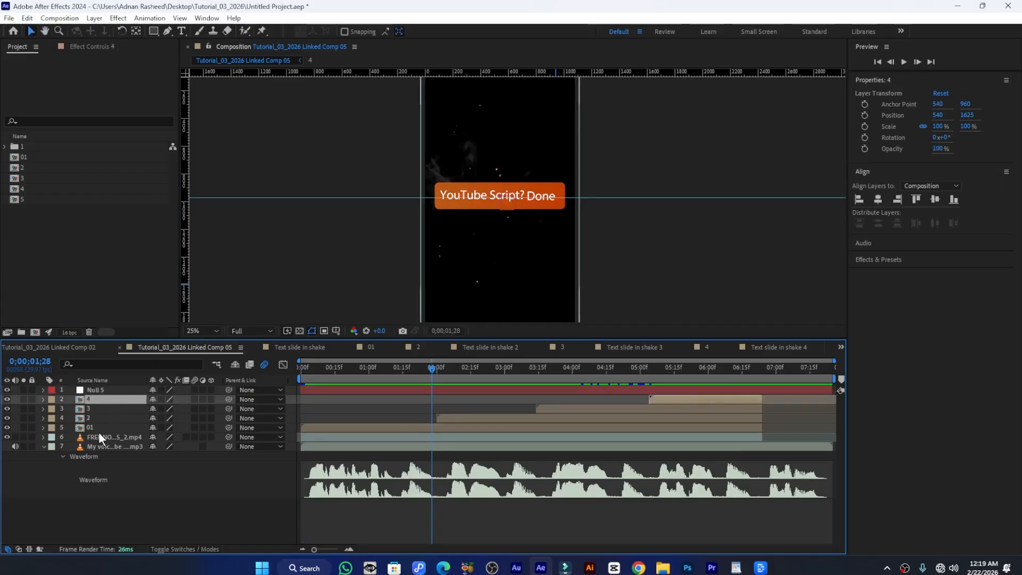
{"action": "left_click", "coordinate": [85, 428], "text": "shift"}
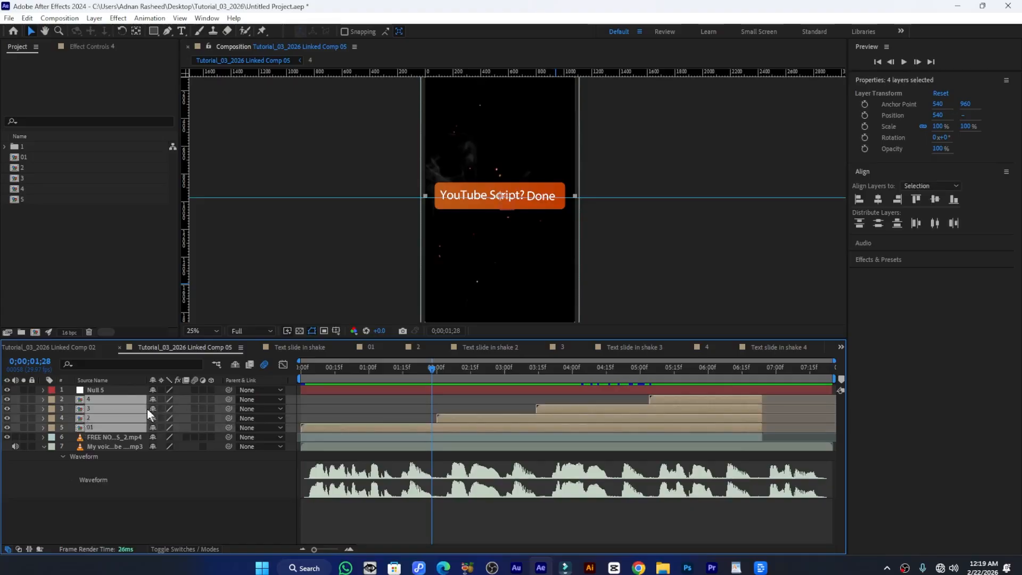
{"action": "left_click", "coordinate": [161, 398]}
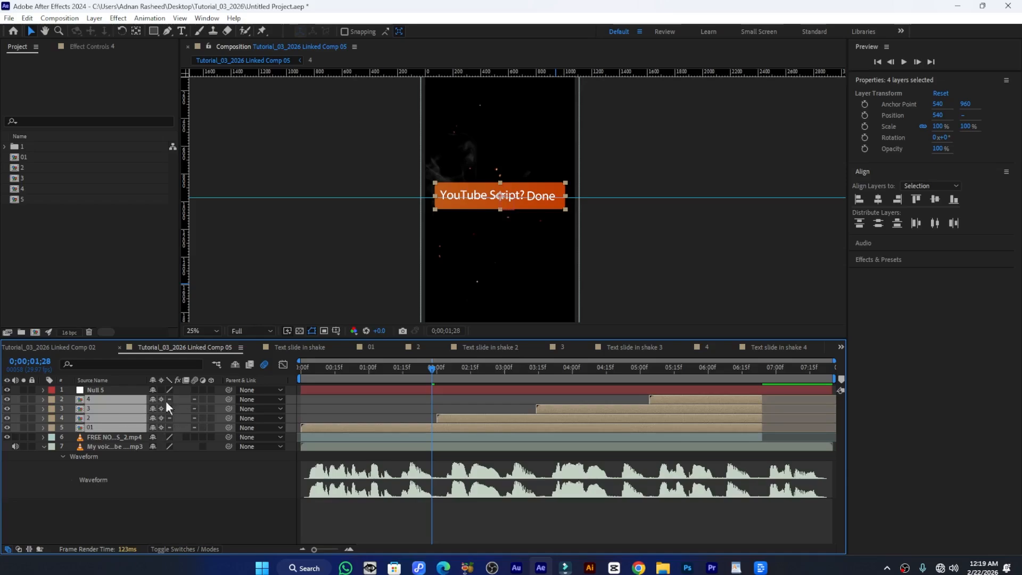
{"action": "left_click_drag", "start_coordinate": [228, 400], "coordinate": [96, 391]}
Set a Position keyframe of 540, 960 on the null at 0;00;01;28
{"action": "left_click", "coordinate": [98, 388]}
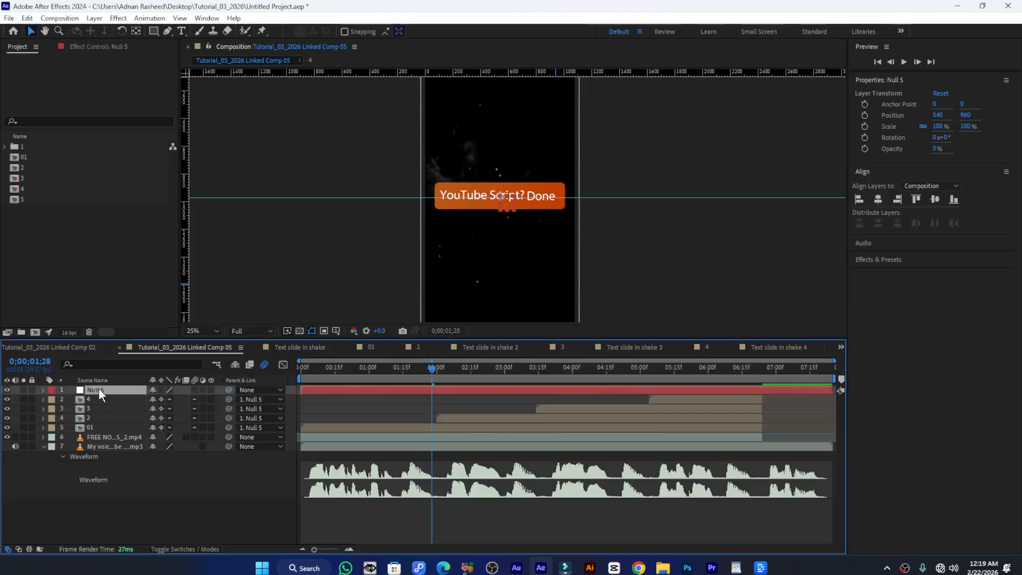
{"action": "key", "text": "p"}
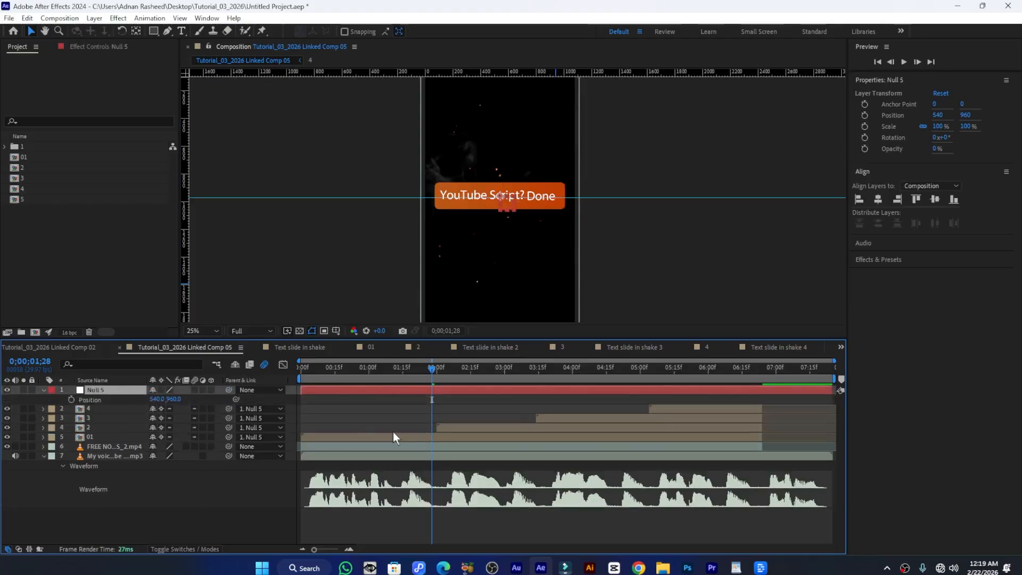
{"action": "left_click", "coordinate": [69, 400]}
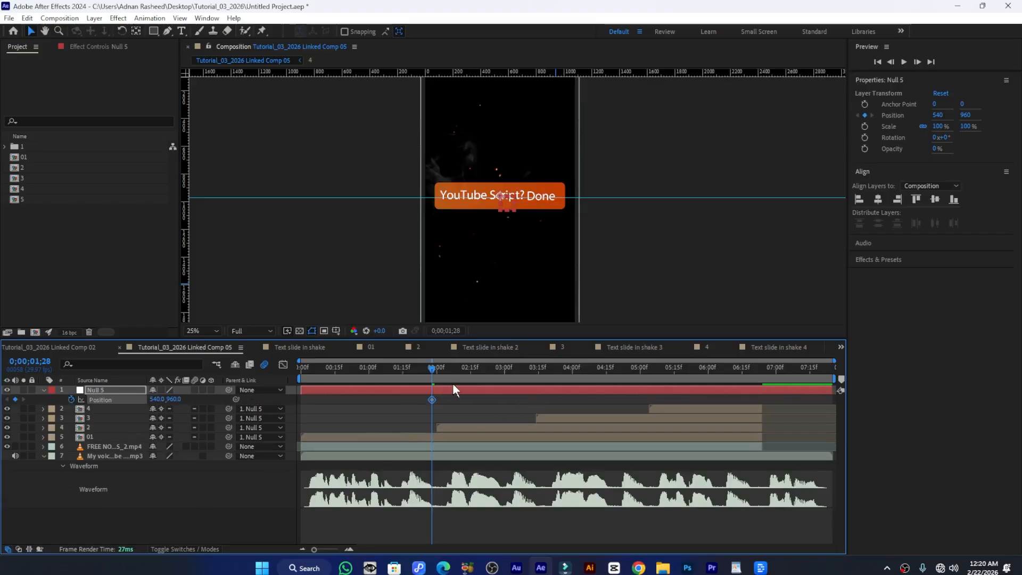
Raise the null to position 540, 871 at 0;00;03;06 to keyframe the stack's upward move
{"action": "left_click_drag", "start_coordinate": [429, 363], "coordinate": [519, 382]}
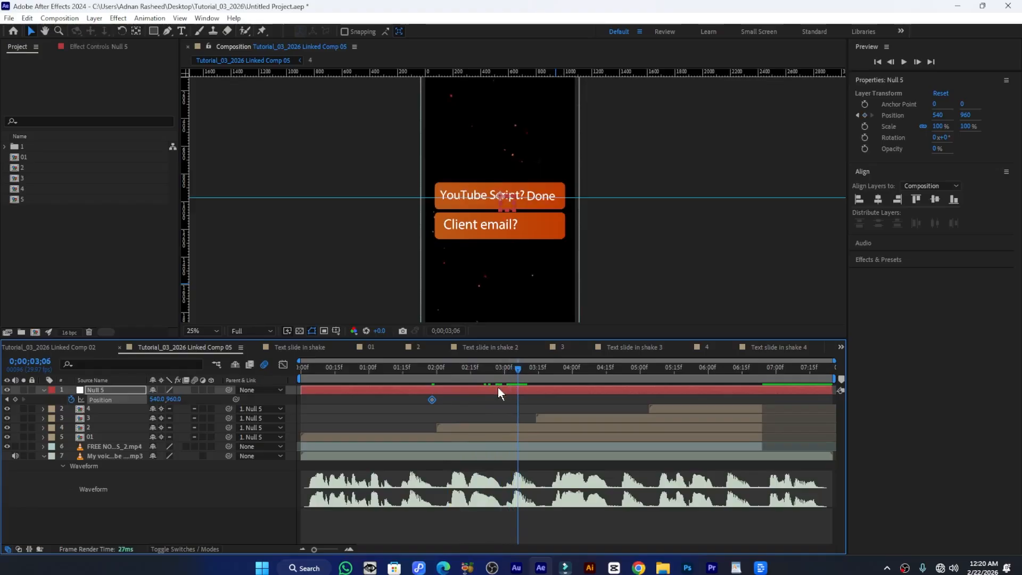
{"action": "left_click", "coordinate": [497, 388]}
{"action": "left_click_drag", "start_coordinate": [180, 402], "coordinate": [127, 401]}
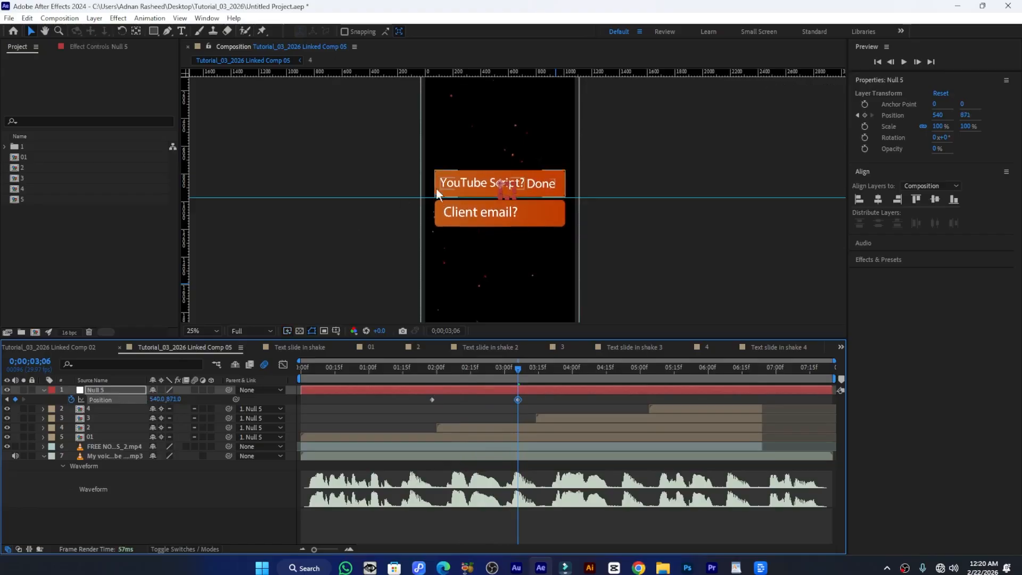
Keyframe the null's Position at 540, 768 at 0;00;04;23 and at 540, 660 at 0;00;06;08
{"action": "left_click_drag", "start_coordinate": [517, 368], "coordinate": [624, 389]}
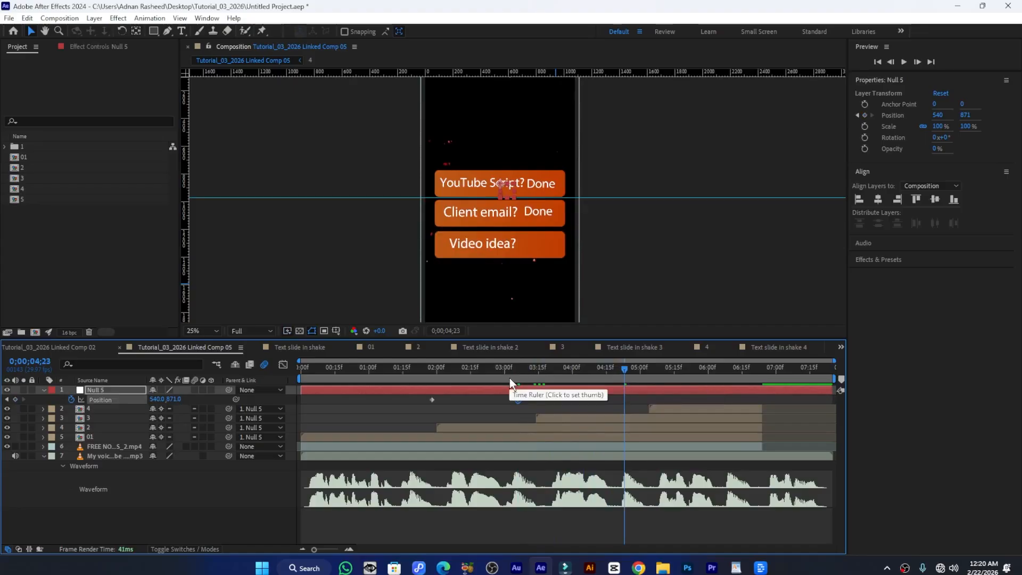
{"action": "left_click_drag", "start_coordinate": [175, 402], "coordinate": [122, 398]}
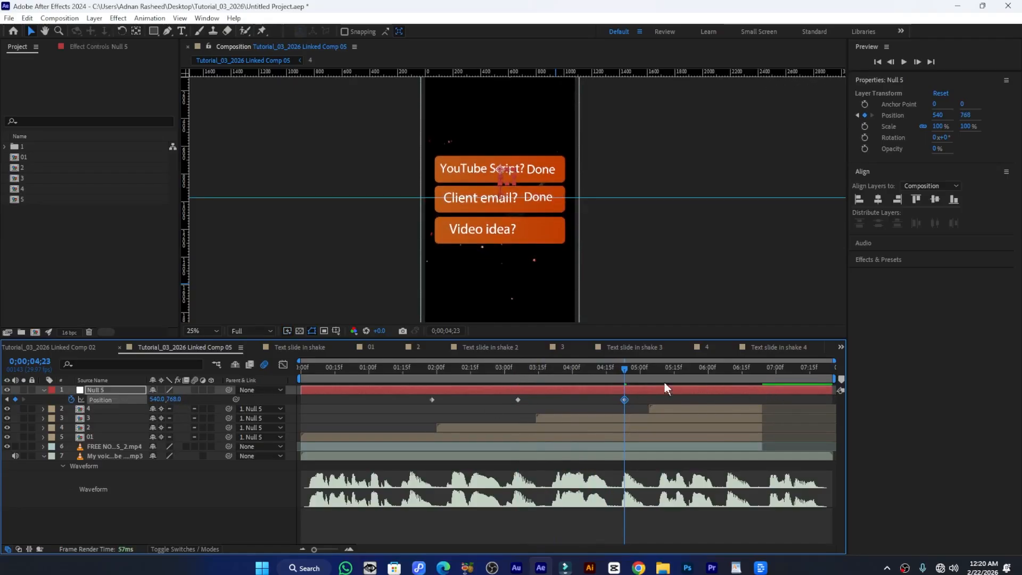
{"action": "left_click_drag", "start_coordinate": [625, 365], "coordinate": [726, 382]}
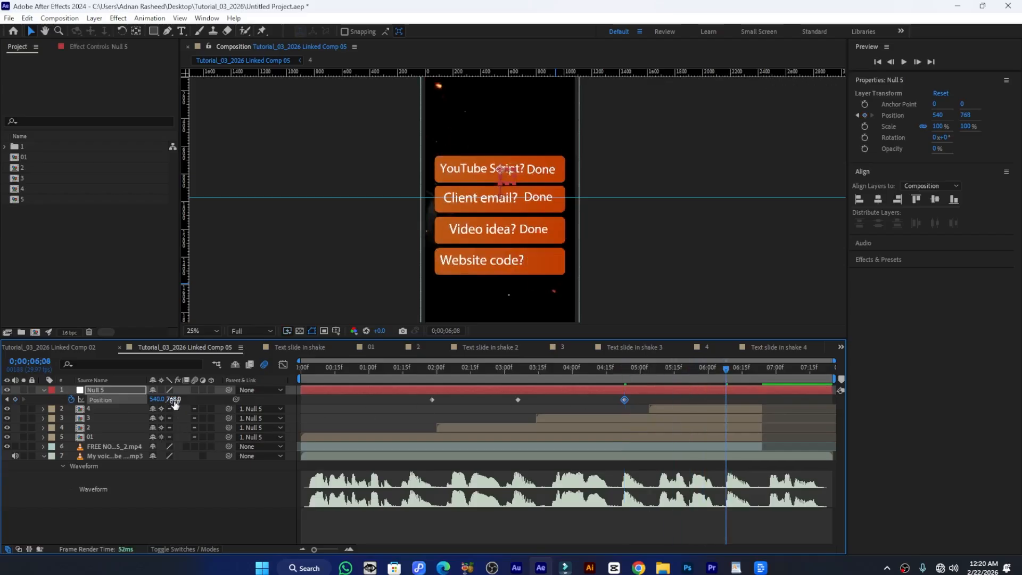
{"action": "left_click_drag", "start_coordinate": [170, 399], "coordinate": [112, 404]}
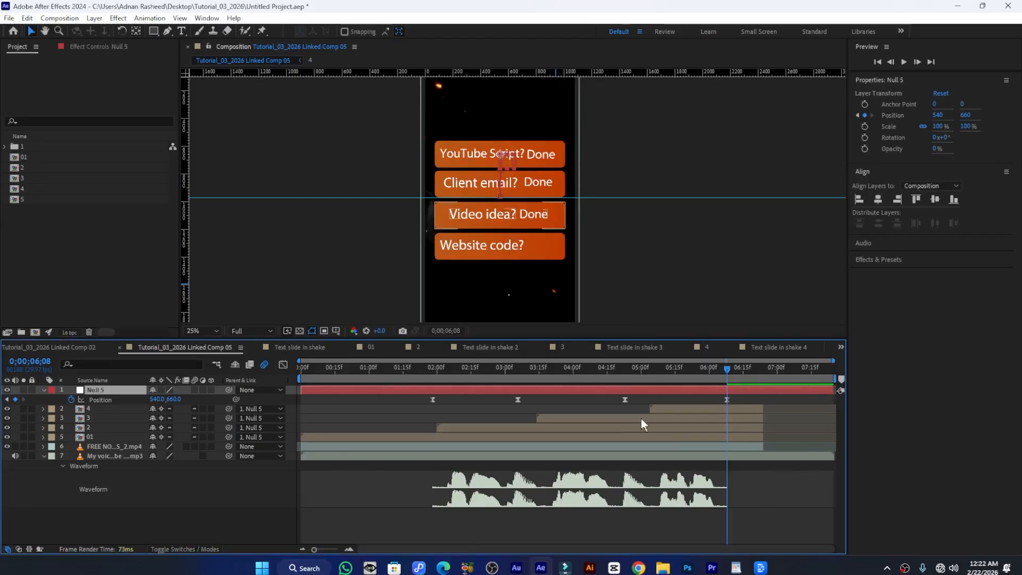
Show the speed graph of the null's Position and select all four of its keyframes
{"action": "left_click_drag", "start_coordinate": [733, 396], "coordinate": [378, 400]}
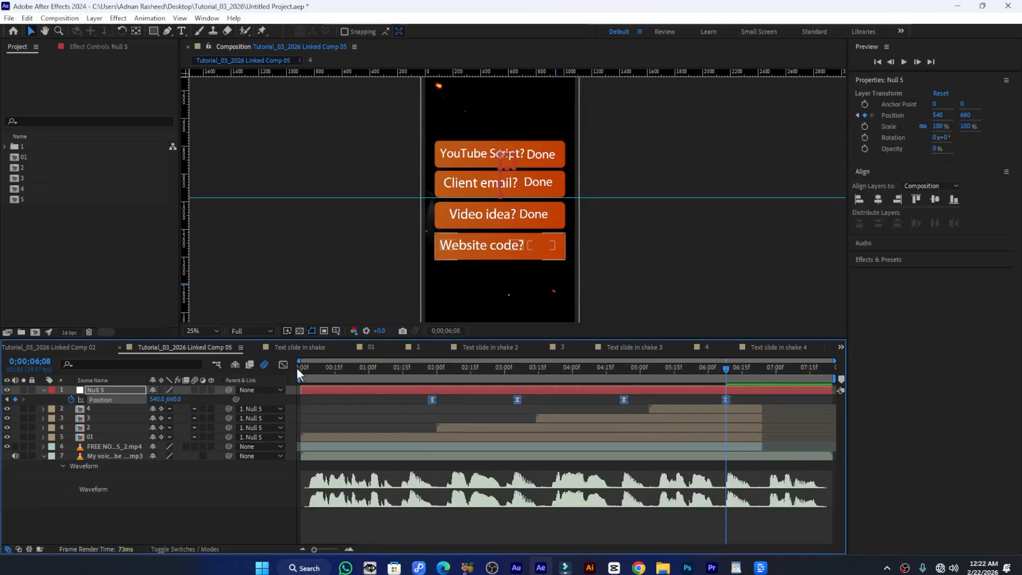
{"action": "left_click", "coordinate": [284, 364]}
{"action": "left_click_drag", "start_coordinate": [770, 491], "coordinate": [332, 530]}
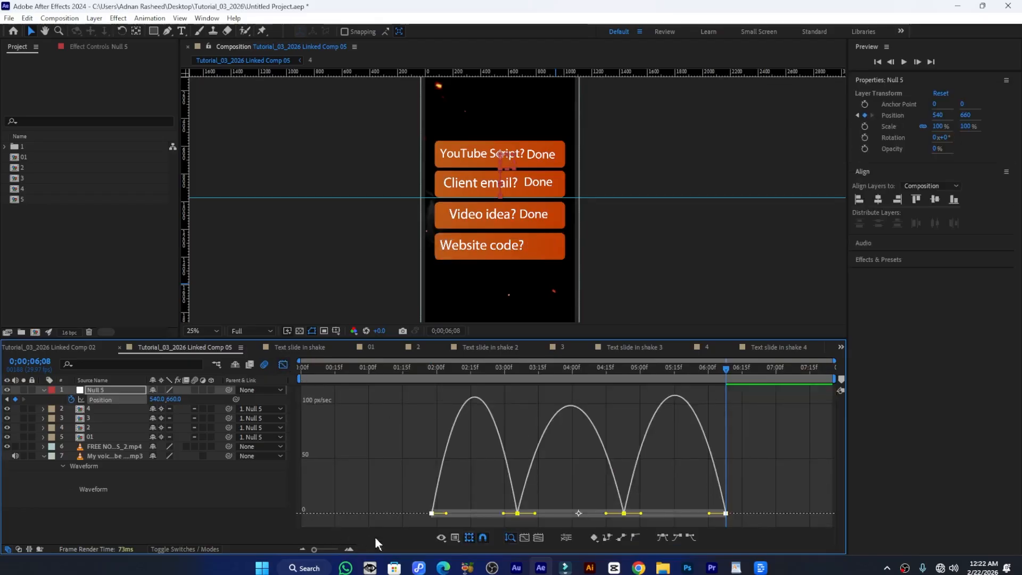
Try to apply Continuous keyframe velocity to all four of the null's Position keyframes at once
{"action": "double_click", "coordinate": [517, 513]}
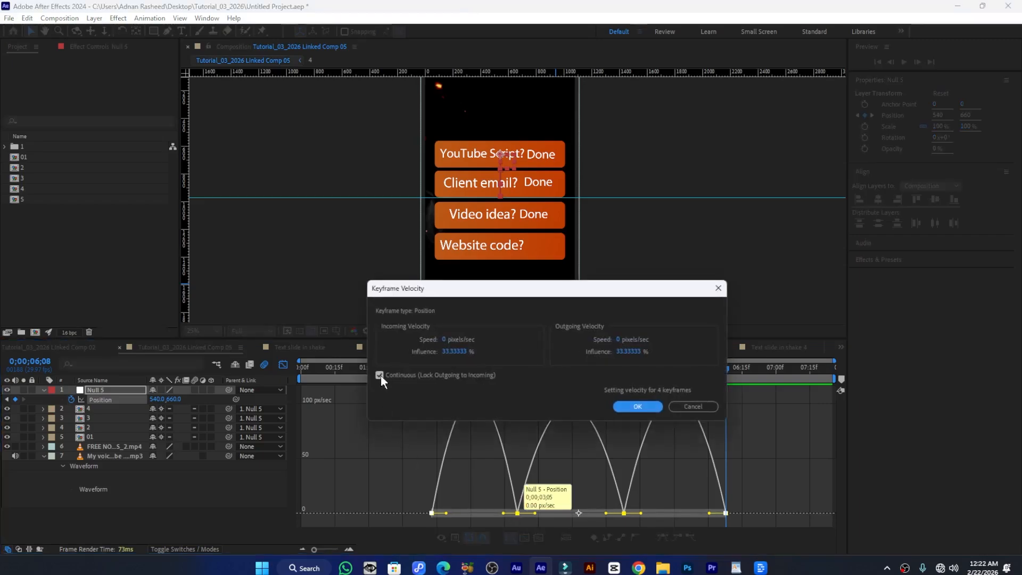
{"action": "key", "text": "Return"}
{"action": "left_click_drag", "start_coordinate": [663, 486], "coordinate": [513, 515]}
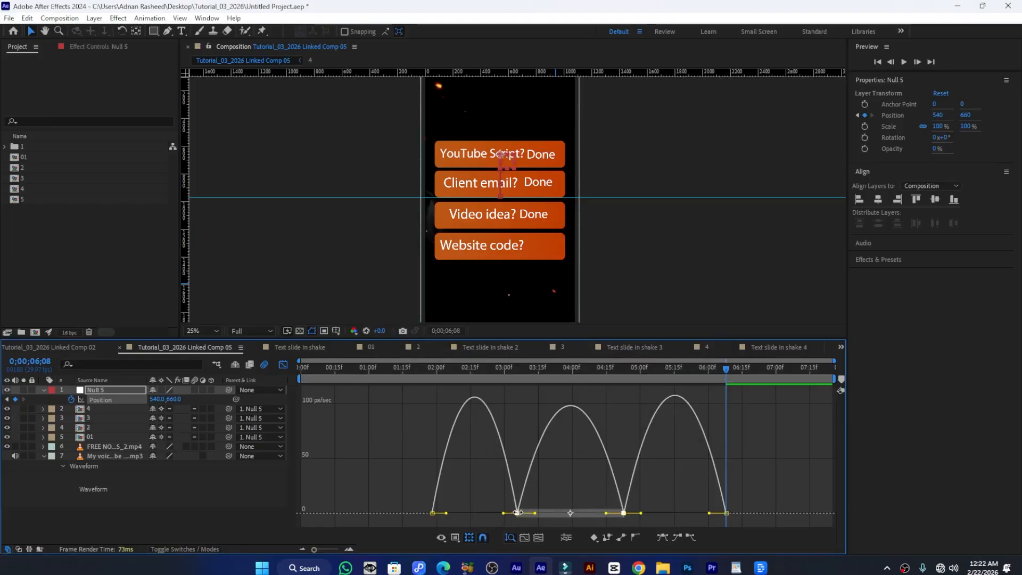
{"action": "left_click_drag", "start_coordinate": [568, 478], "coordinate": [509, 520]}
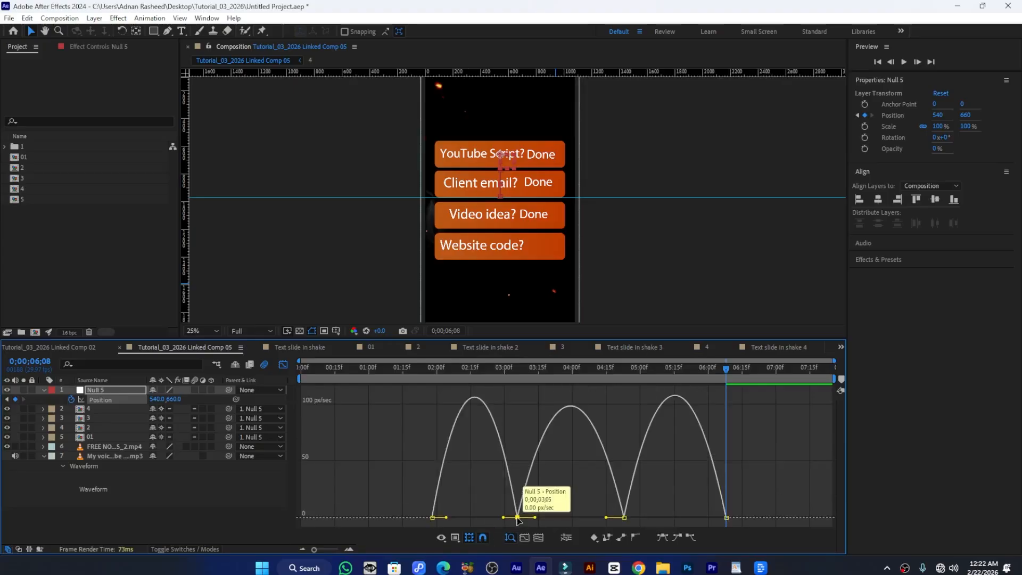
Lock outgoing to incoming velocity (Continuous) on the null's Position keyframes at 0;00;03;05 and 0;00;04;22
{"action": "double_click", "coordinate": [518, 518]}
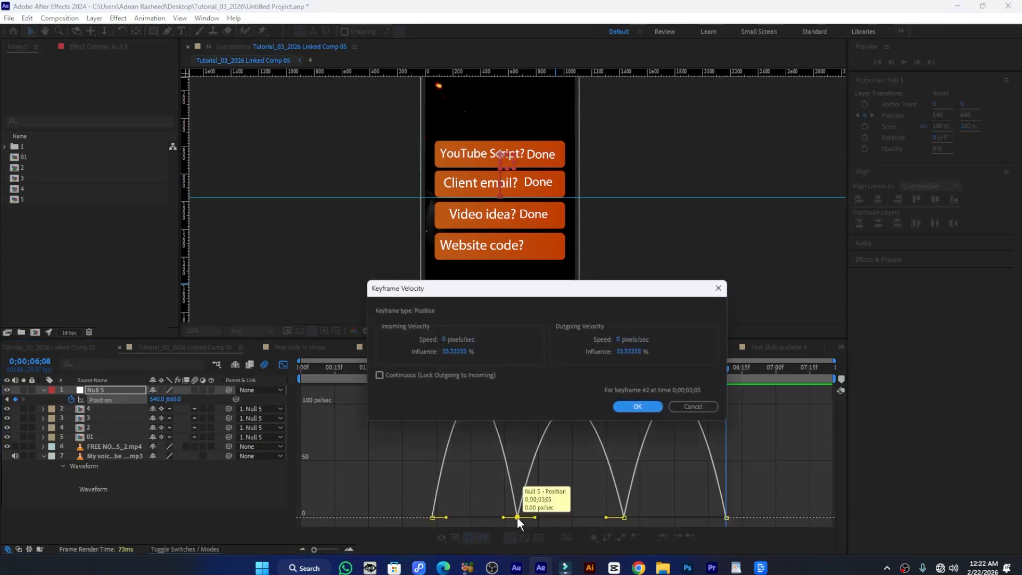
{"action": "left_click", "coordinate": [379, 376]}
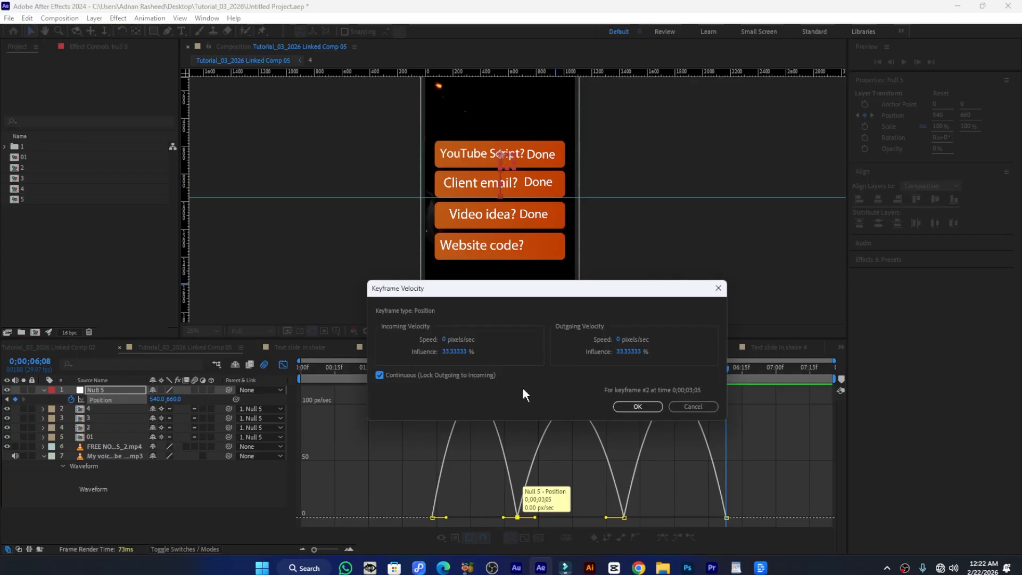
{"action": "left_click", "coordinate": [638, 407]}
{"action": "left_click_drag", "start_coordinate": [658, 506], "coordinate": [574, 526]}
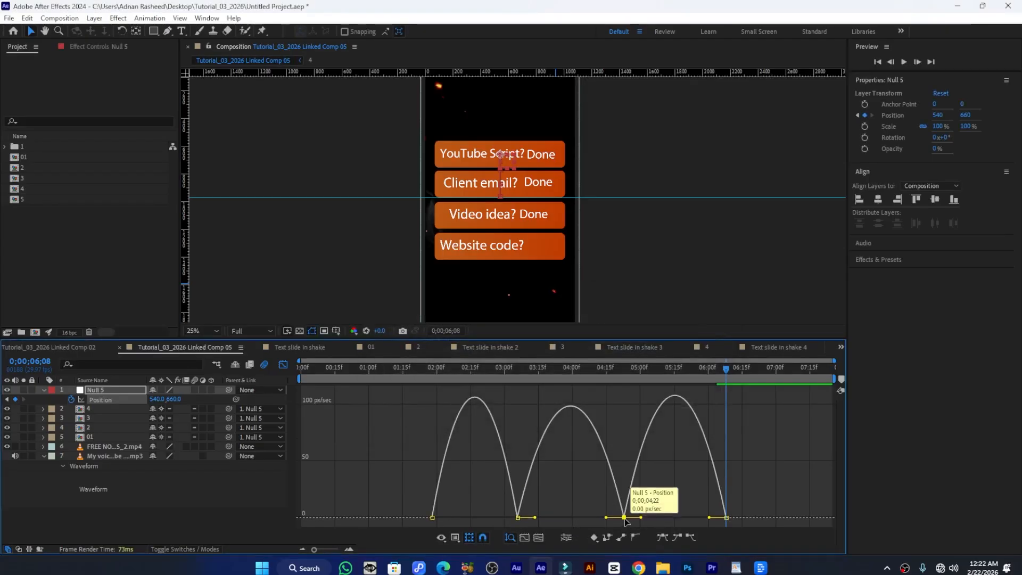
{"action": "key", "text": "ctrl+shift+k"}
{"action": "left_click", "coordinate": [379, 375]}
{"action": "left_click", "coordinate": [655, 410]}
Raise the speed of the null's two middle Position keyframes slightly above zero in the speed graph
{"action": "left_click_drag", "start_coordinate": [628, 368], "coordinate": [633, 418]}
{"action": "left_click", "coordinate": [545, 504]}
{"action": "left_click_drag", "start_coordinate": [490, 526], "coordinate": [490, 526]}
{"action": "mouse_move", "coordinate": [517, 517]}
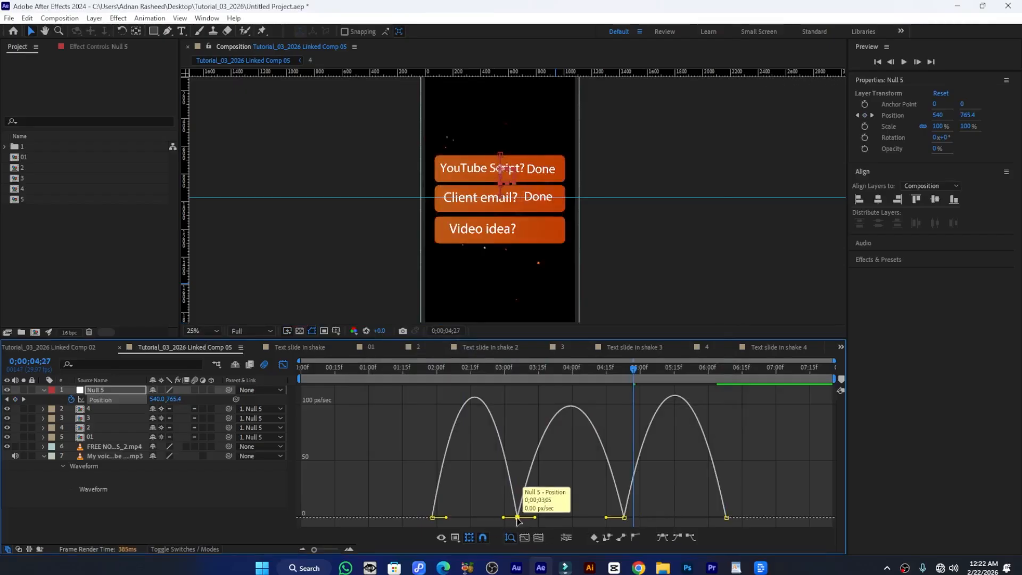
{"action": "left_click_drag", "start_coordinate": [517, 518], "coordinate": [517, 512]}
{"action": "mouse_move", "coordinate": [605, 503]}
{"action": "left_mouse_down"}
{"action": "mouse_move", "coordinate": [656, 528]}
{"action": "mouse_move", "coordinate": [622, 505]}
{"action": "left_mouse_up"}
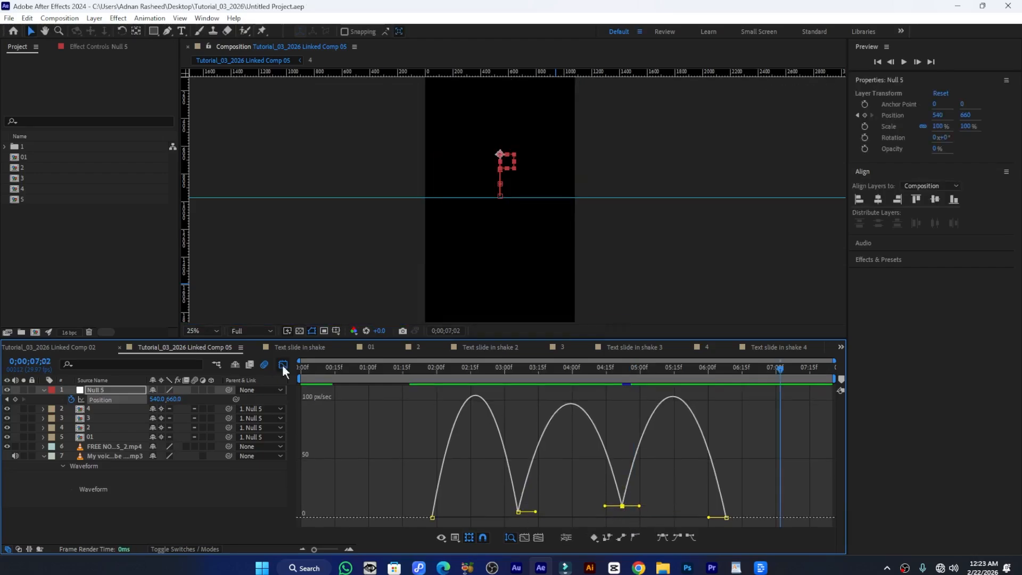
Return to the layer bars and preview the stack's upward motion with the voice-over from 0;00;01;24
{"action": "left_click", "coordinate": [284, 362]}
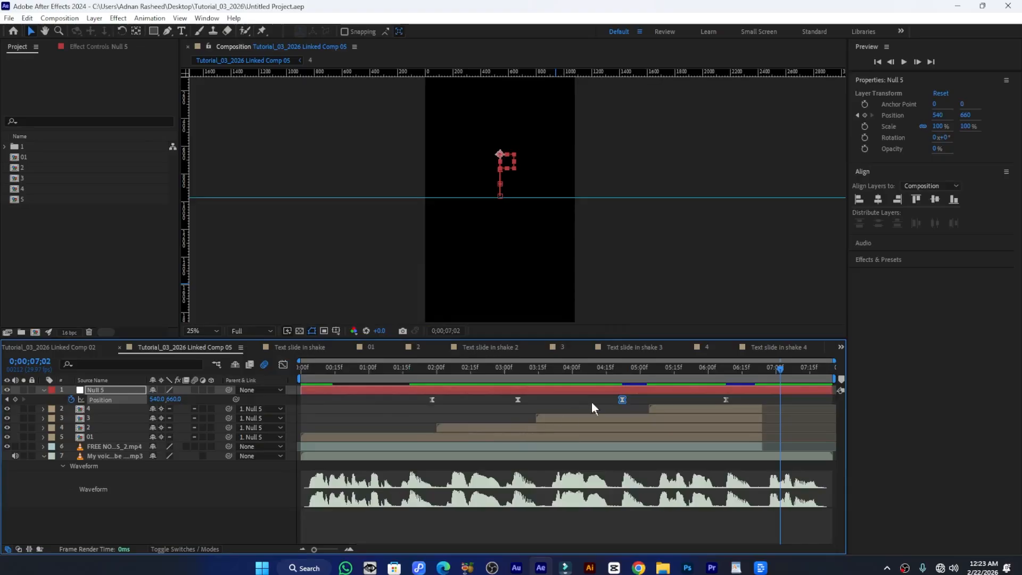
{"action": "left_click_drag", "start_coordinate": [449, 371], "coordinate": [423, 370]}
{"action": "key", "text": "space"}
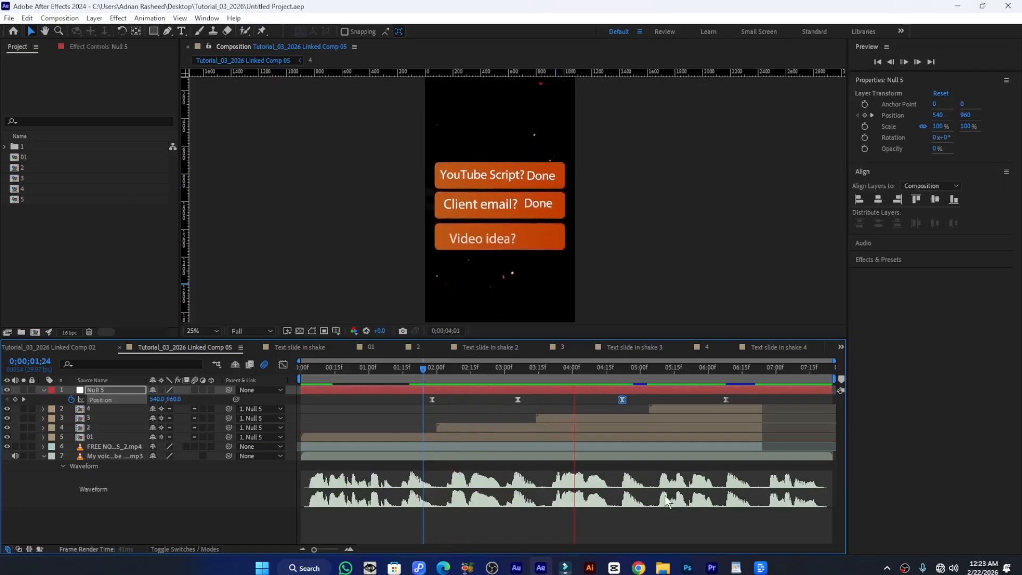
{"action": "key", "text": "space"}
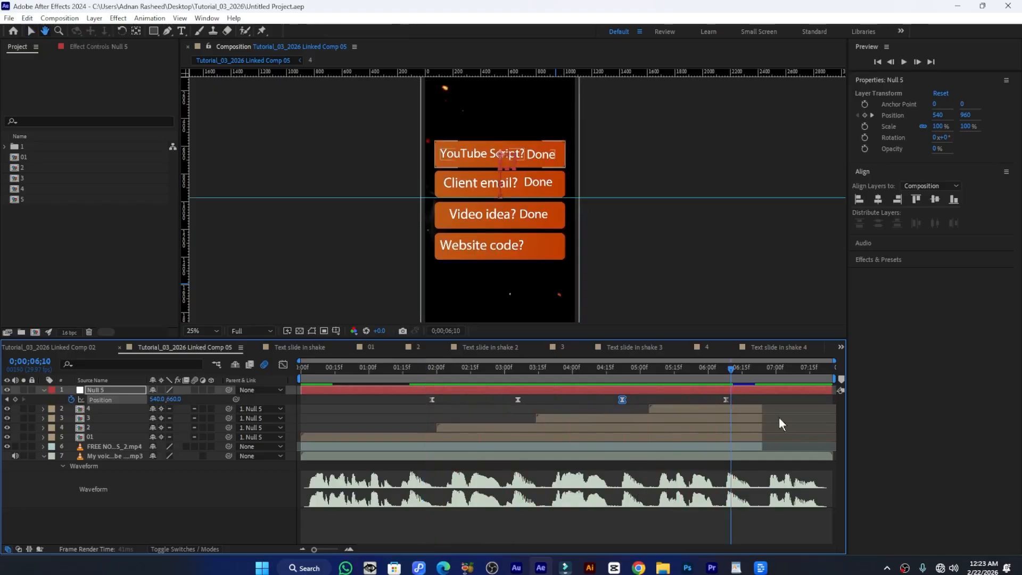
{"action": "left_click", "coordinate": [777, 383]}
{"action": "left_click", "coordinate": [764, 383]}
{"action": "key", "text": "space"}
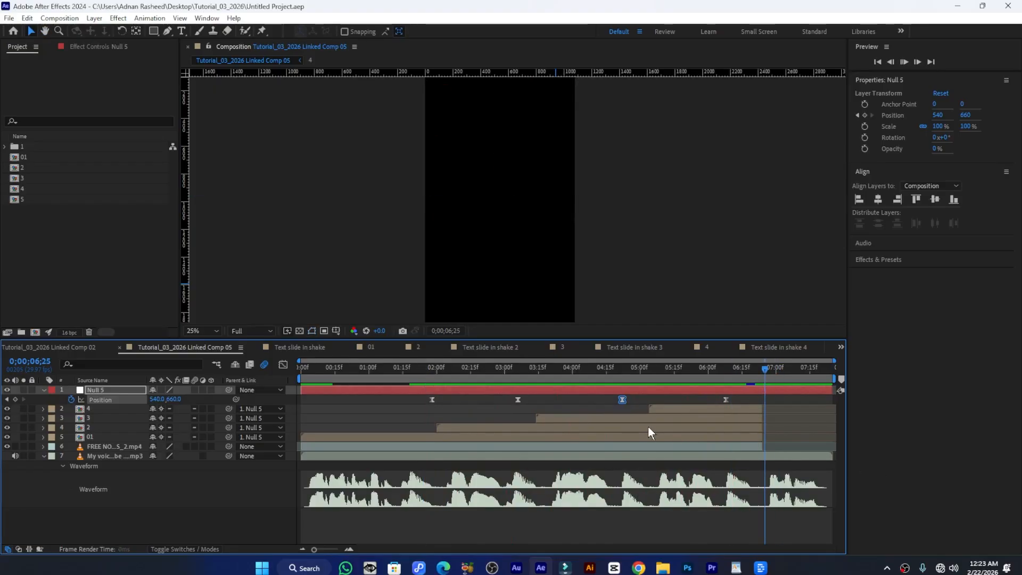
Add composition 5 to Linked Comp 05 as the topmost layer, starting at about 0;00;06;25
{"action": "left_click", "coordinate": [770, 369]}
{"action": "left_click_drag", "start_coordinate": [768, 372], "coordinate": [764, 373]}
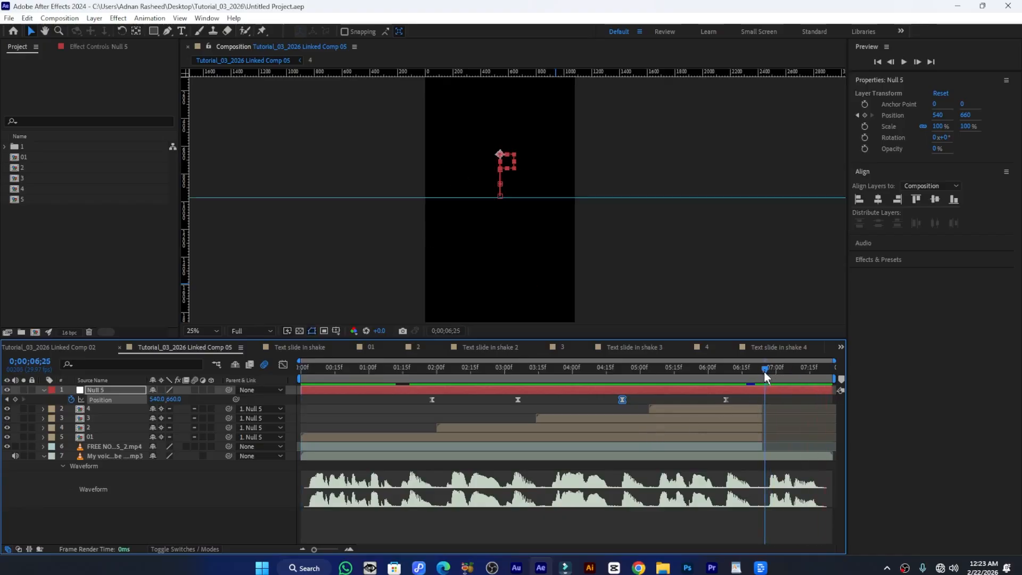
{"action": "left_click", "coordinate": [58, 228]}
{"action": "left_click_drag", "start_coordinate": [12, 201], "coordinate": [759, 411]}
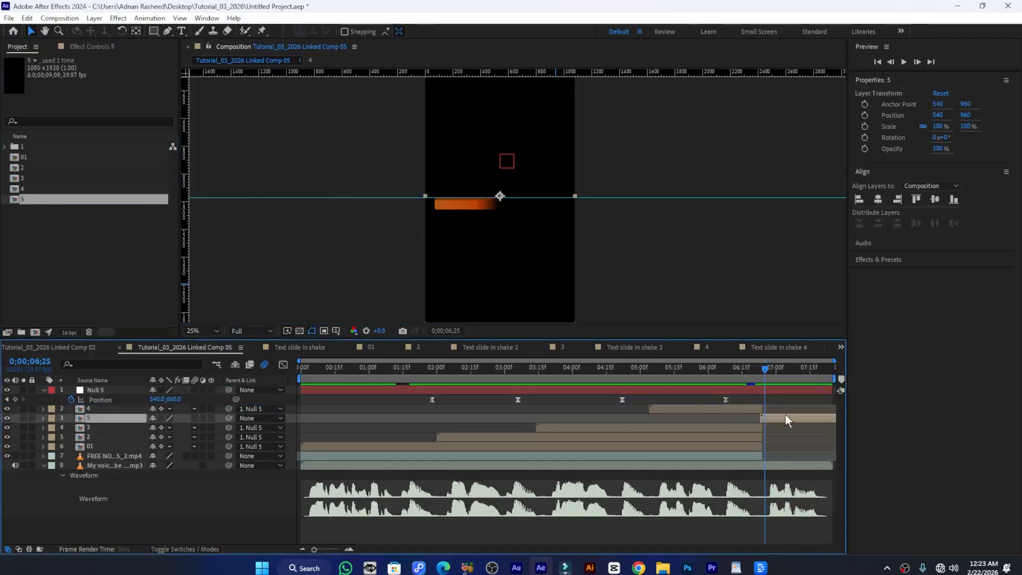
{"action": "scroll", "coordinate": [787, 412], "scroll_direction": "up", "scroll_amount": 3}
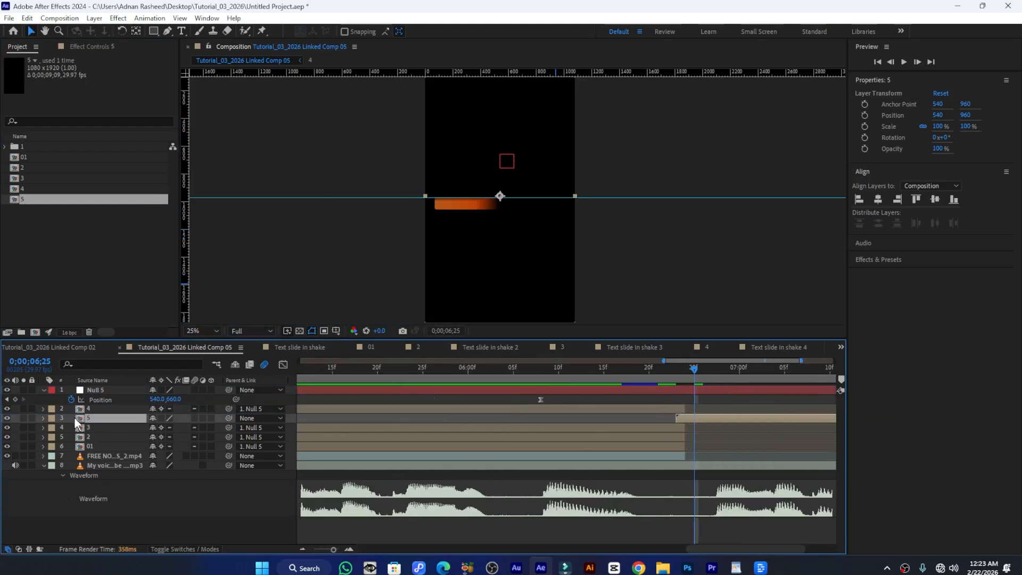
{"action": "left_click_drag", "start_coordinate": [82, 419], "coordinate": [79, 387]}
{"action": "scroll", "coordinate": [548, 392], "scroll_direction": "right", "scroll_amount": 3}
{"action": "left_click_drag", "start_coordinate": [535, 391], "coordinate": [541, 391]}
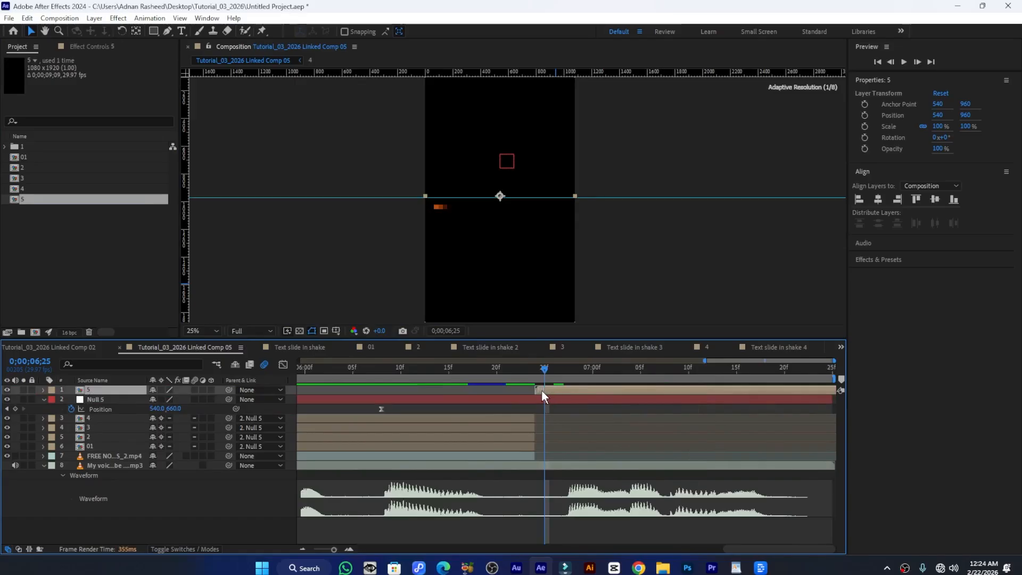
Open composition 5 and select its "Done" text layer at 0;00;01;24
{"action": "double_click", "coordinate": [585, 391]}
{"action": "left_click_drag", "start_coordinate": [346, 375], "coordinate": [403, 372]}
{"action": "left_click", "coordinate": [445, 389]}
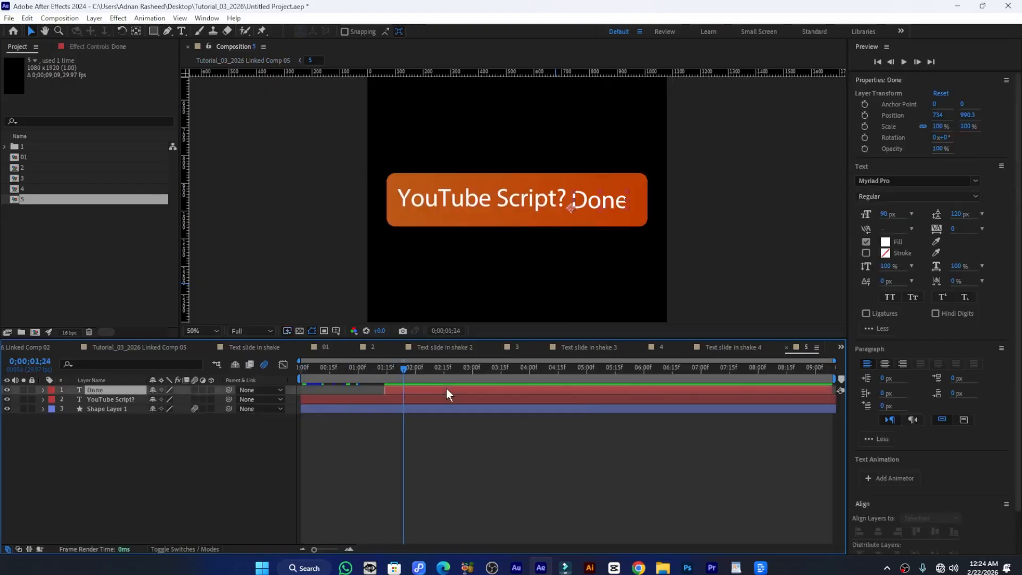
Delete the Done layer from composition 5 and center the remaining YouTube Script? text horizontally in the composition
{"action": "key", "text": "Delete"}
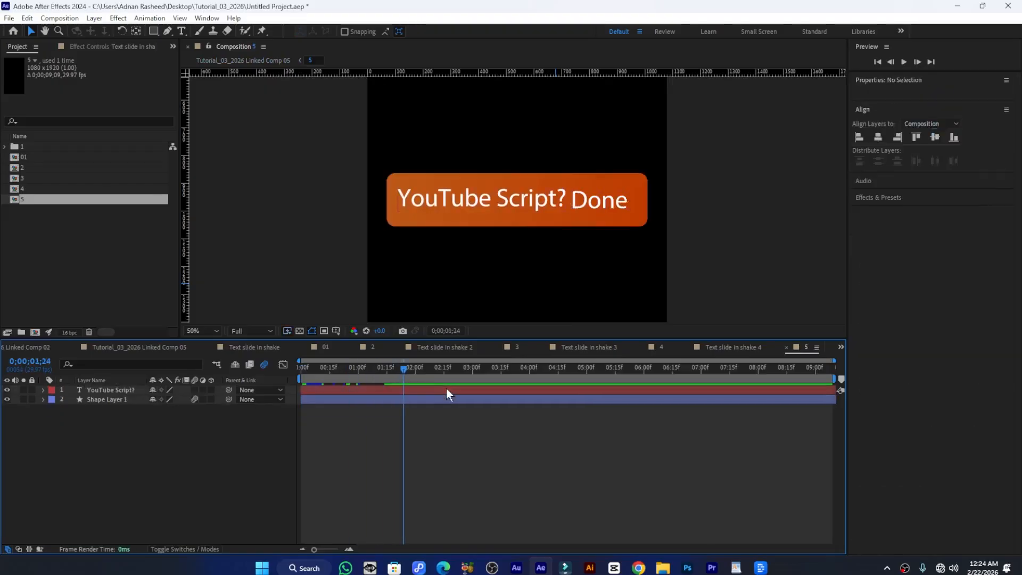
{"action": "left_click", "coordinate": [421, 390]}
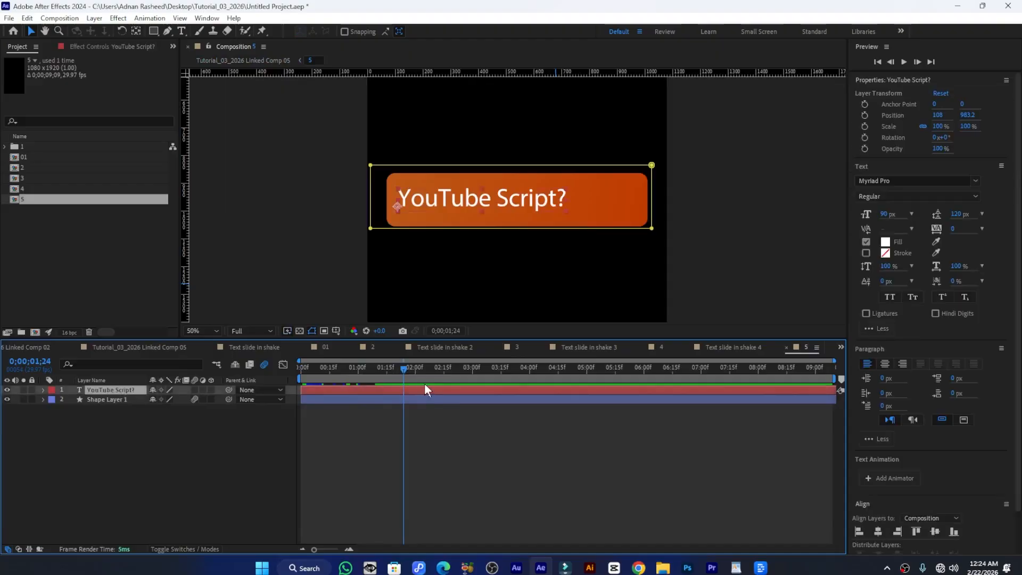
{"action": "left_click", "coordinate": [879, 534]}
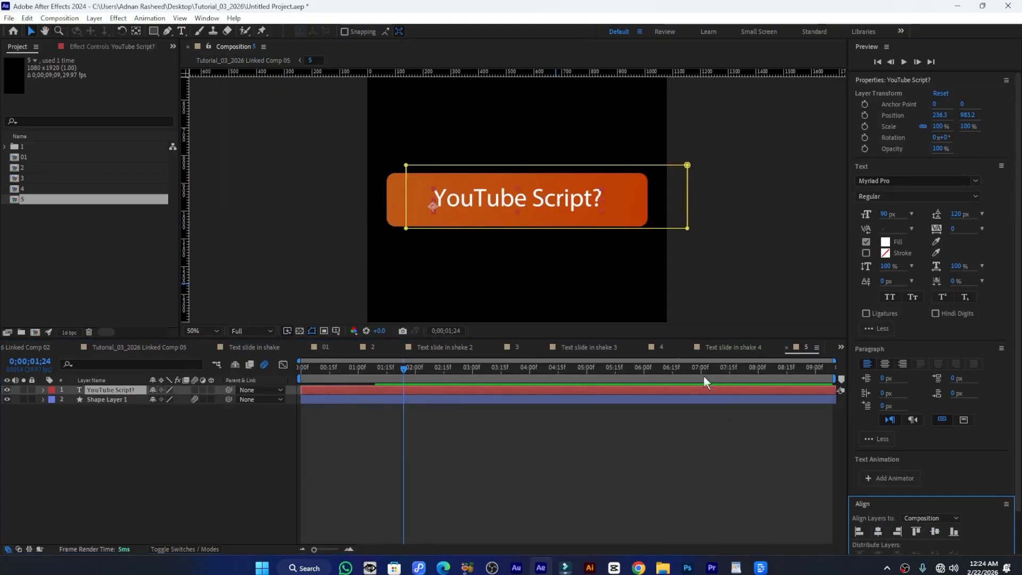
Replace the YouTube Script? text with "in seconds" and set it in all caps
{"action": "double_click", "coordinate": [499, 203]}
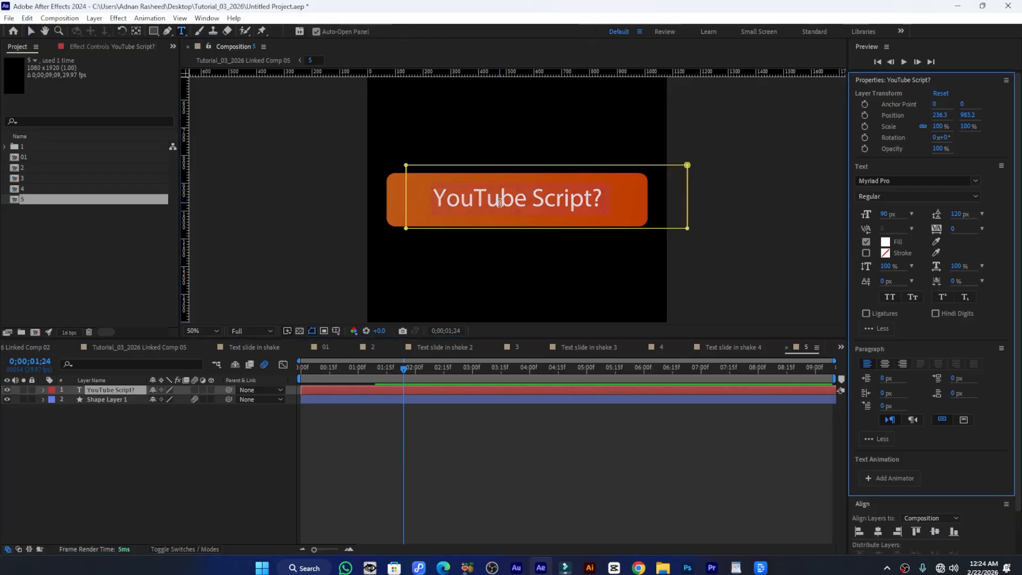
{"action": "type", "text": "in seconds"}
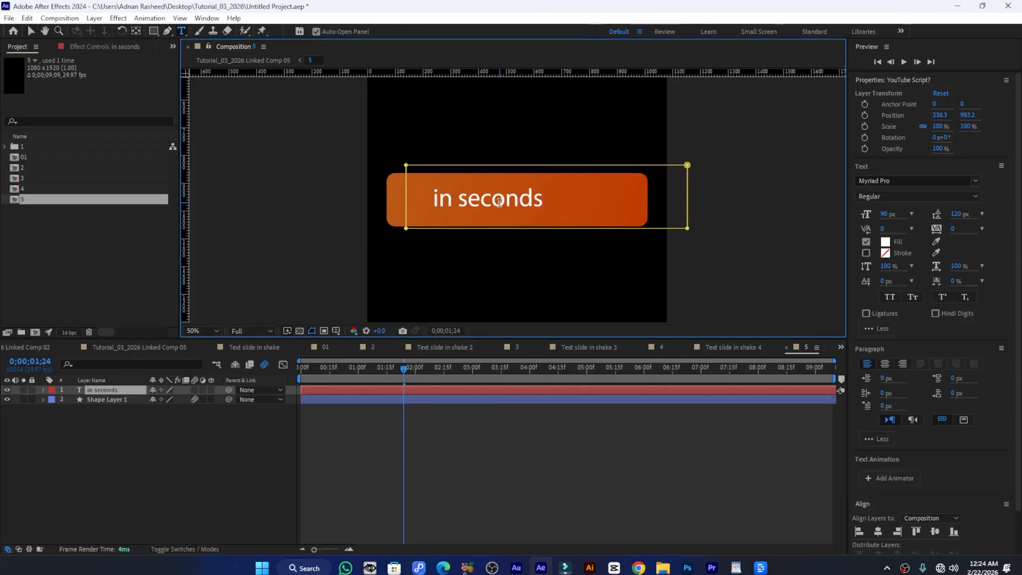
{"action": "key", "text": "ctrl+a"}
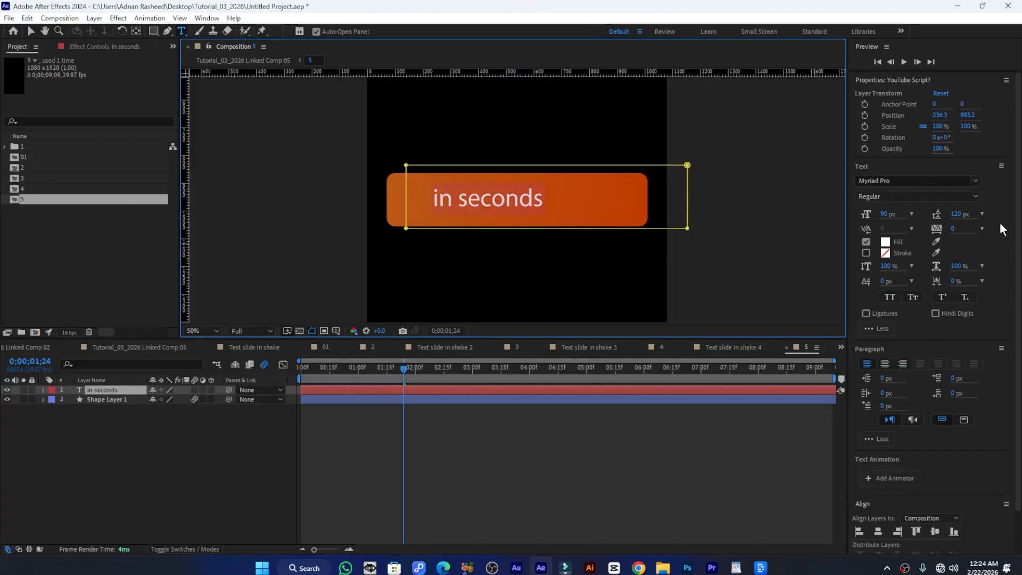
{"action": "left_click", "coordinate": [890, 296]}
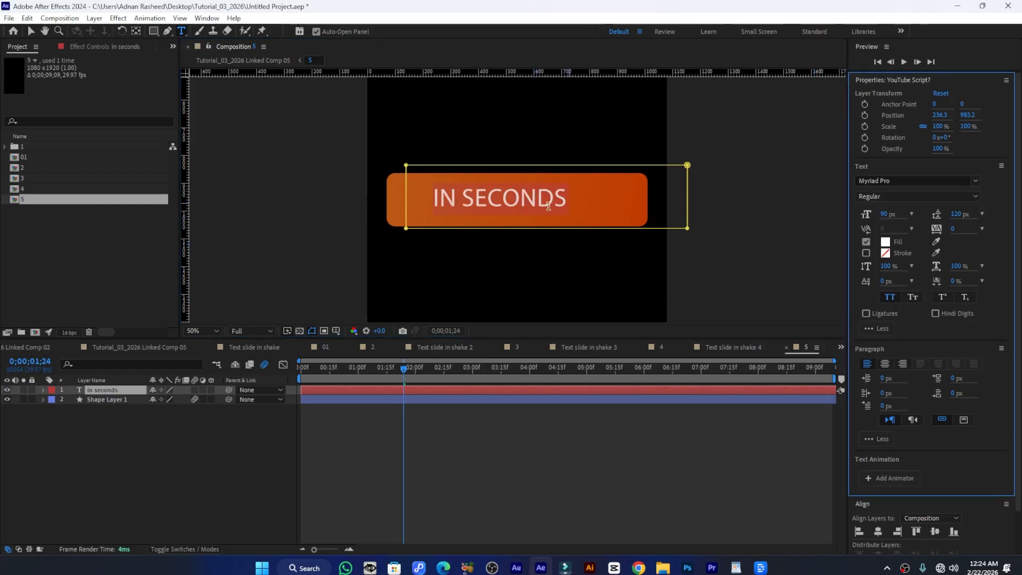
Set the "in seconds" text to the Eastman Roman Trial font in Black style with tracking of 96
{"action": "left_click", "coordinate": [904, 181]}
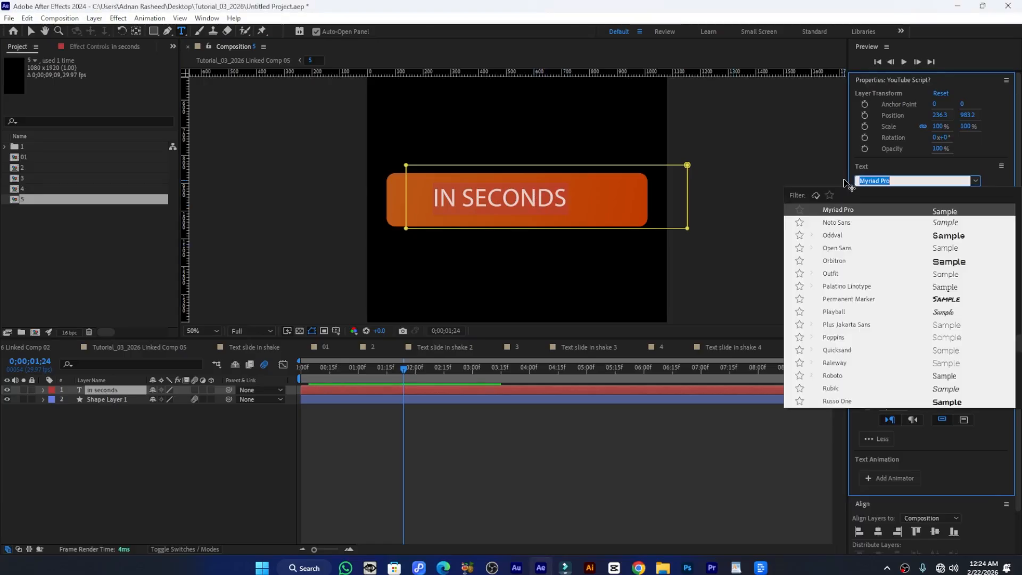
{"action": "type", "text": "e"}
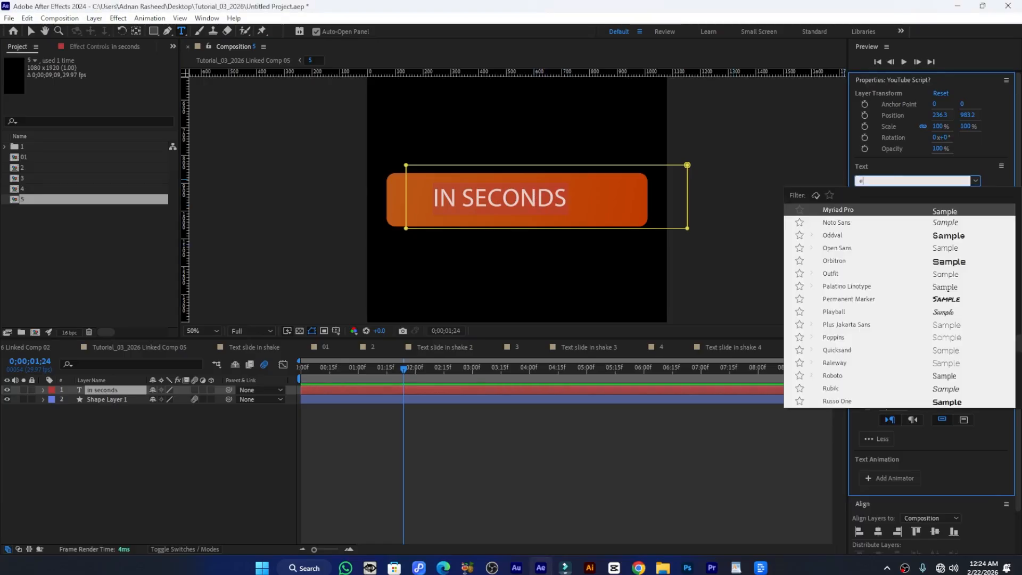
{"action": "type", "text": "astm"}
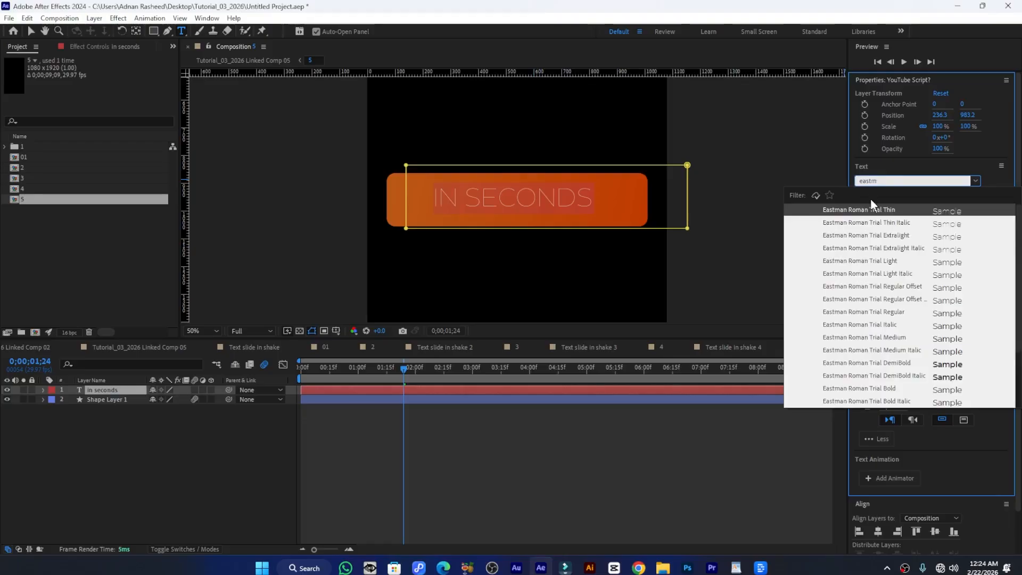
{"action": "left_click", "coordinate": [878, 222]}
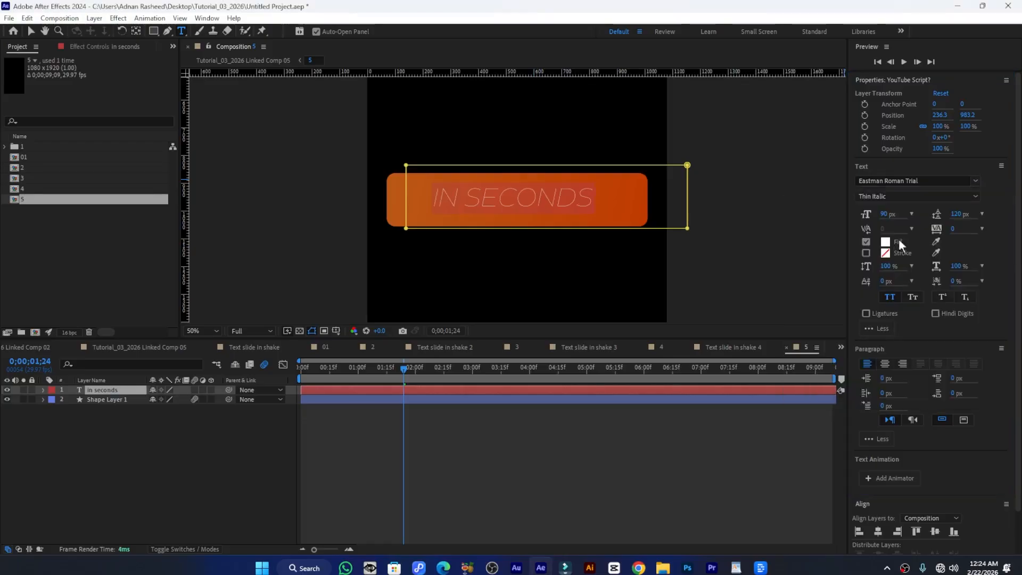
{"action": "left_click", "coordinate": [888, 197]}
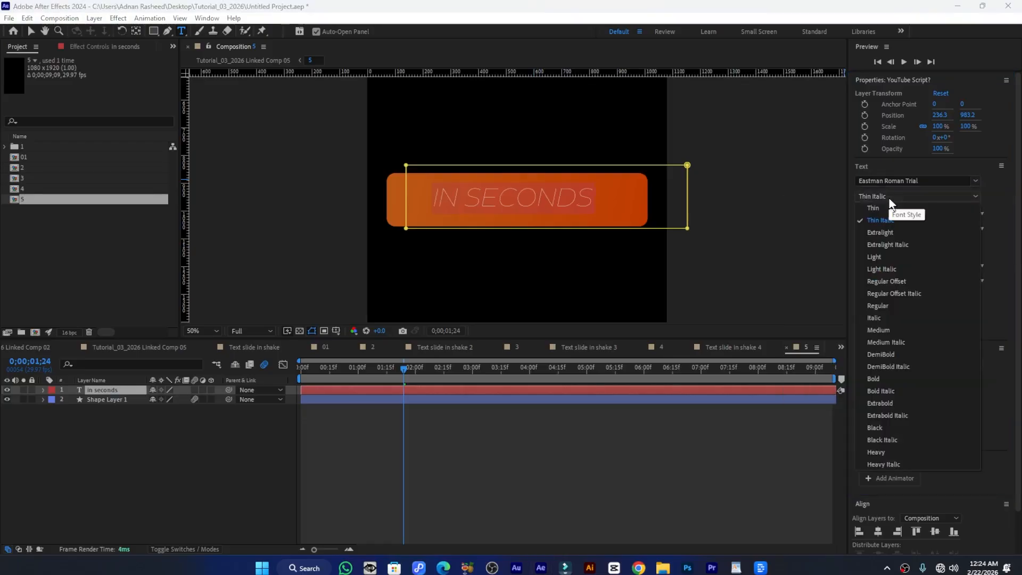
{"action": "left_click", "coordinate": [897, 427]}
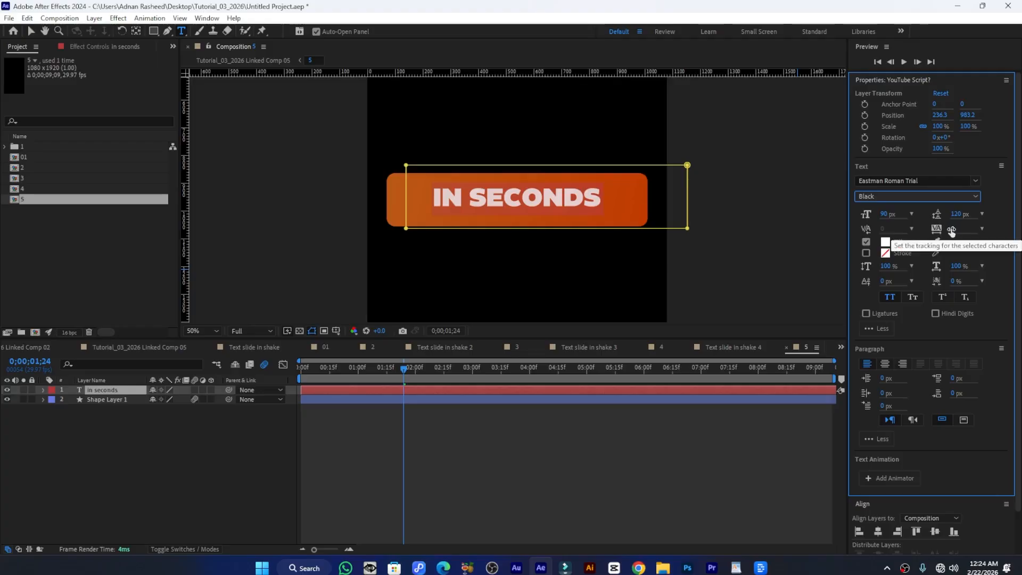
{"action": "left_click_drag", "start_coordinate": [951, 230], "coordinate": [1007, 231]}
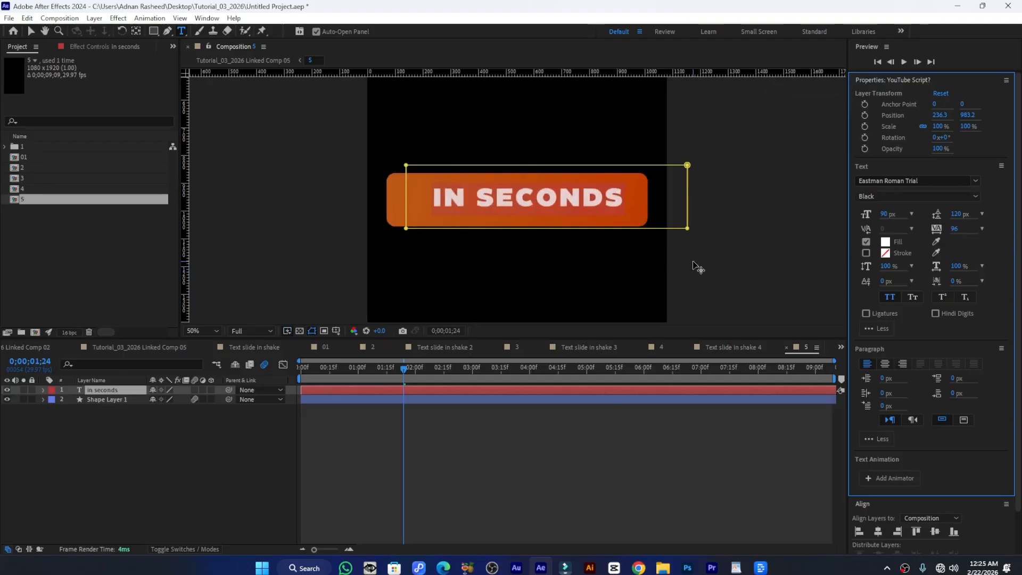
Center the "in seconds" text horizontally and vertically in the composition and save the project
{"action": "left_click", "coordinate": [877, 530]}
{"action": "left_click", "coordinate": [934, 530]}
{"action": "key", "text": "ctrl+s"}
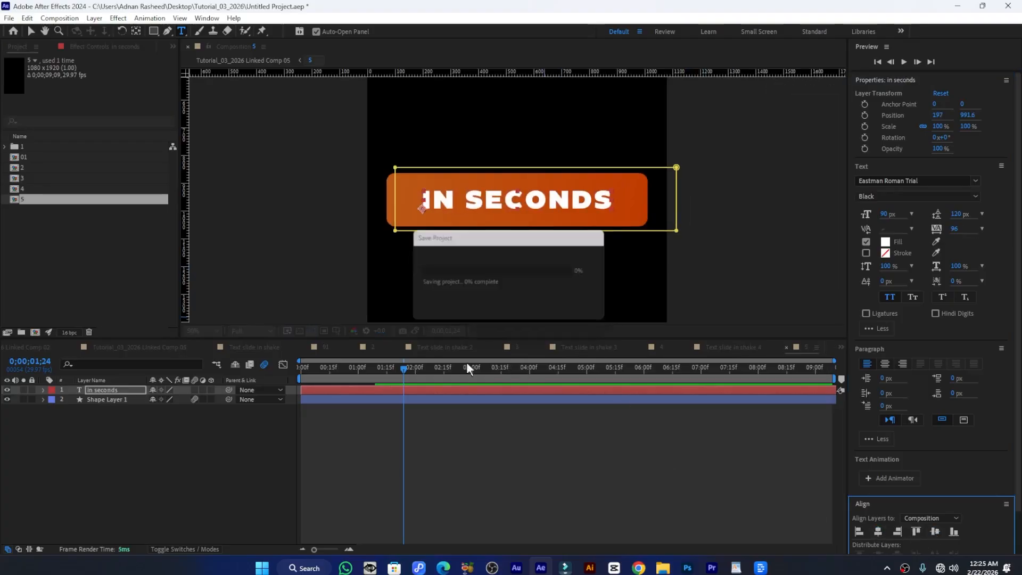
Return to Tutorial_03_2026 Linked Comp 05 and preview the stacked cards around 0;00;06;18
{"action": "left_click", "coordinate": [786, 347]}
{"action": "left_click", "coordinate": [195, 348]}
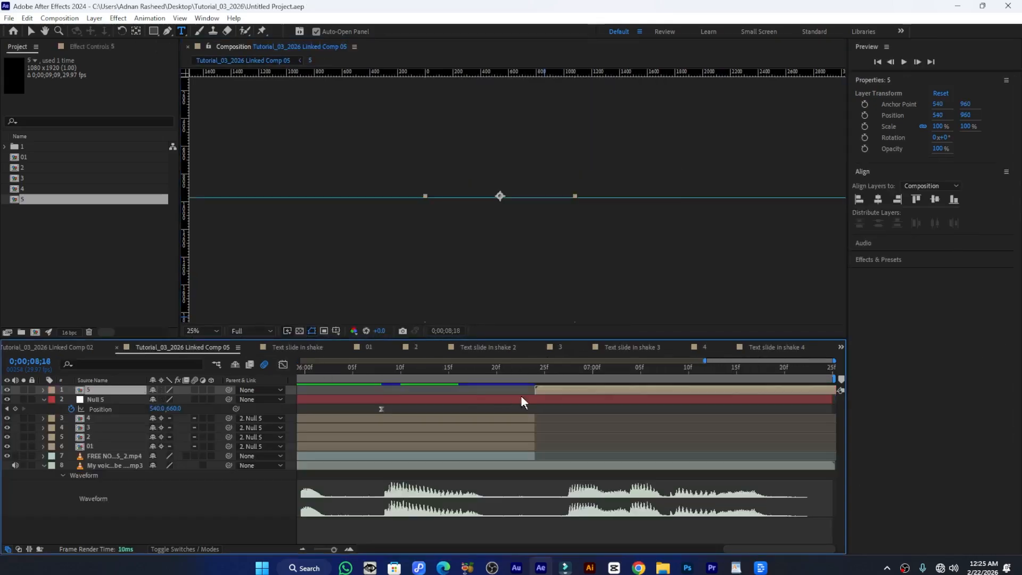
{"action": "scroll", "coordinate": [568, 419], "scroll_direction": "down", "scroll_amount": 2}
{"action": "scroll", "coordinate": [689, 417], "scroll_direction": "down", "scroll_amount": 2}
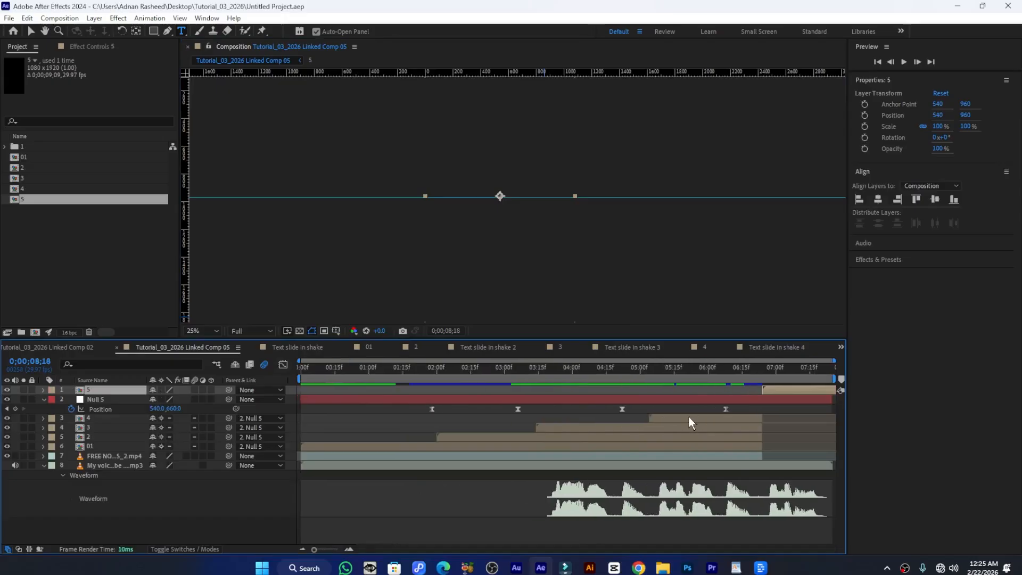
{"action": "left_click", "coordinate": [748, 368]}
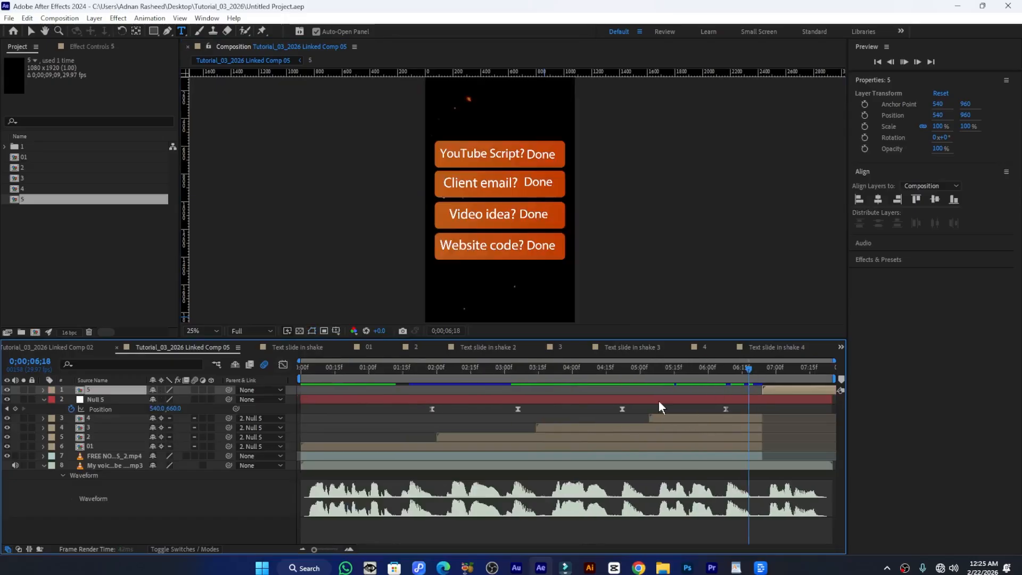
{"action": "key", "text": "space"}
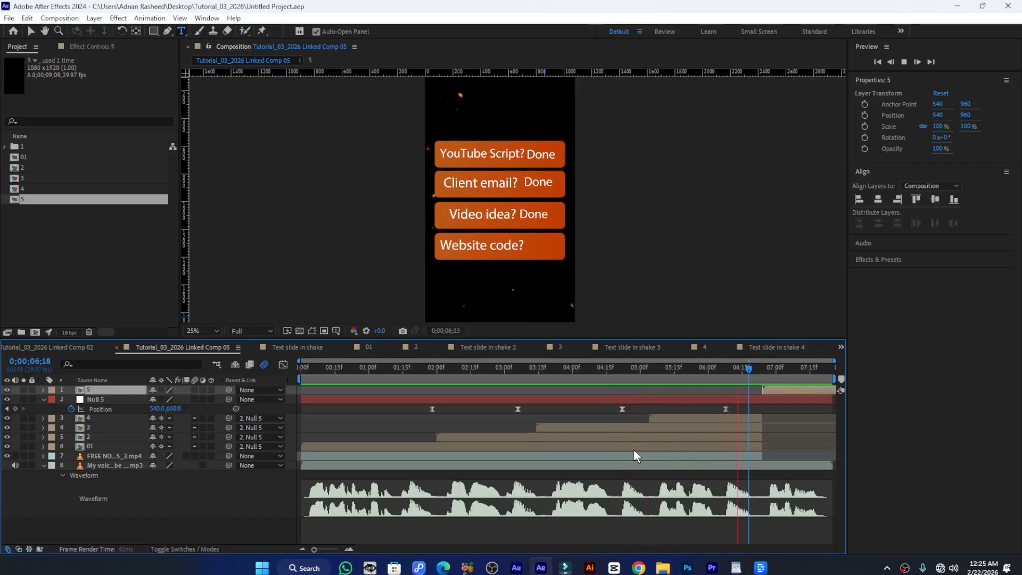
{"action": "key", "text": "space"}
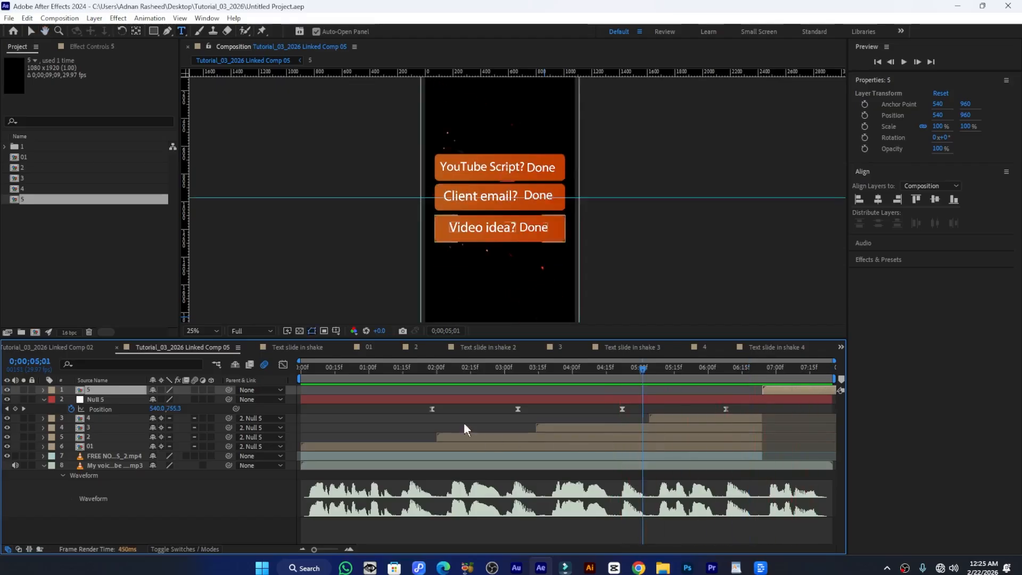
Play back the main composition from 0;00;01;13 to check when Done appears against the voice-over
{"action": "left_click", "coordinate": [408, 378]}
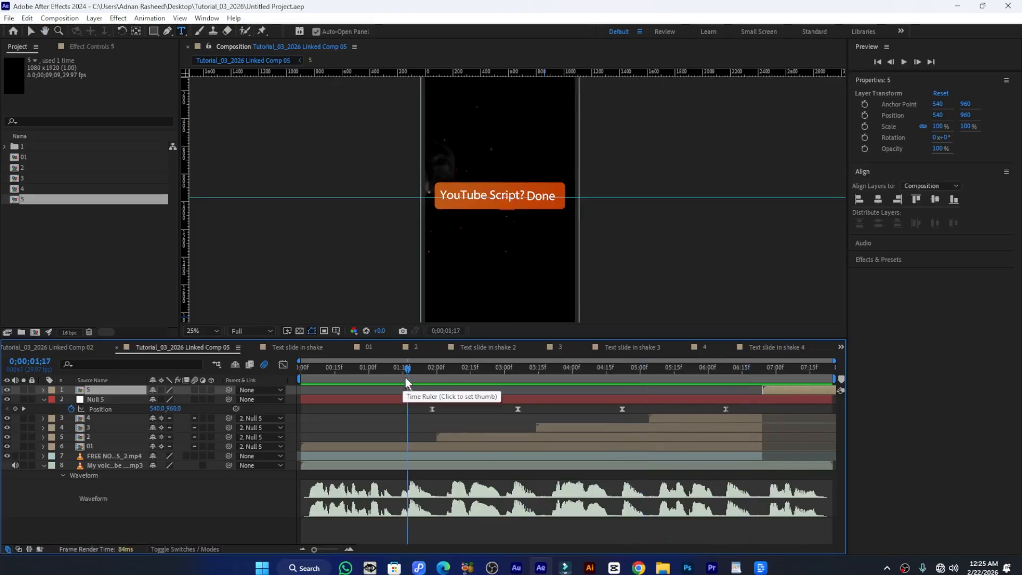
{"action": "left_click", "coordinate": [400, 368]}
{"action": "key", "text": "space"}
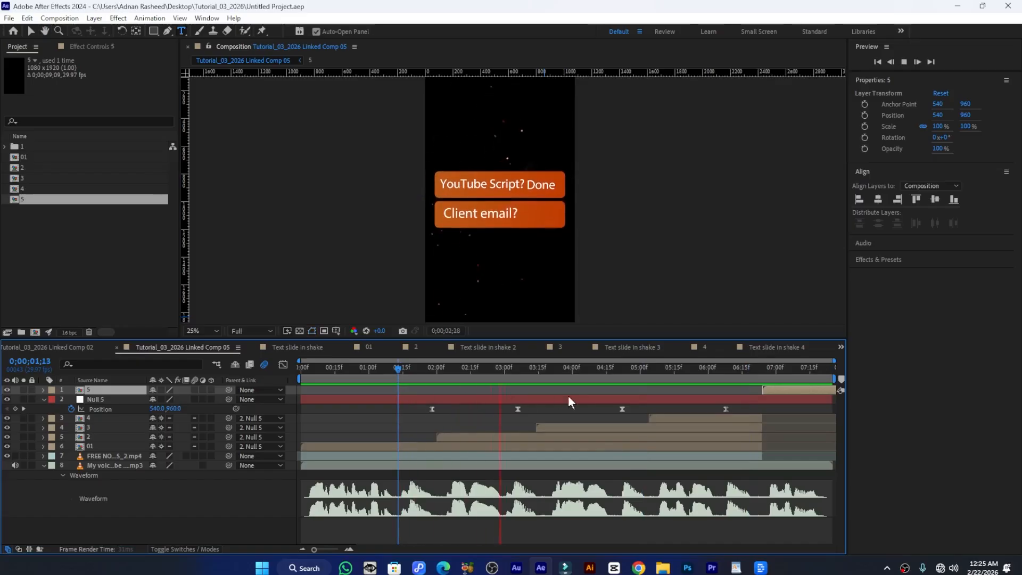
{"action": "key", "text": "space"}
{"action": "key", "text": "ctrl+t"}
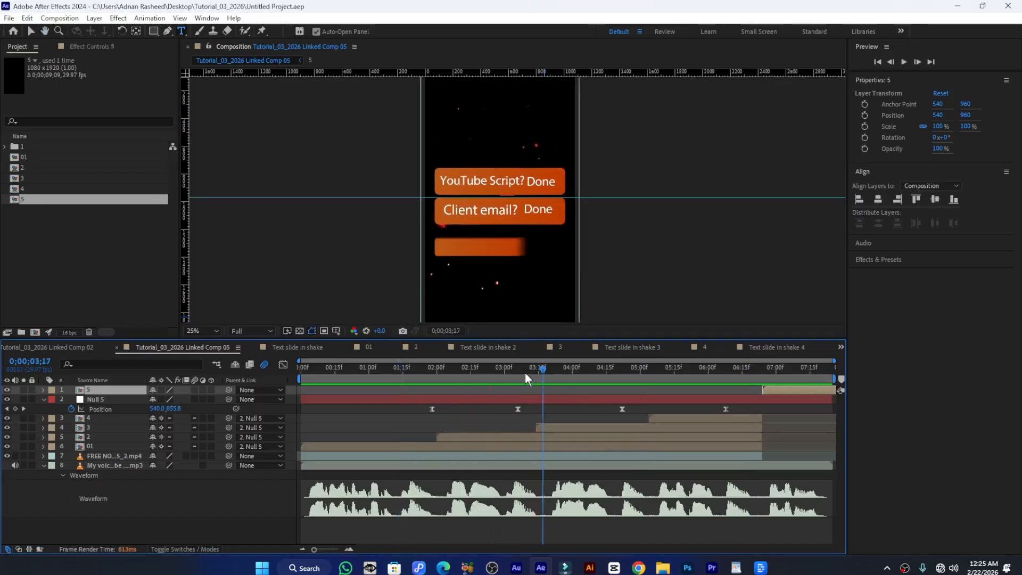
In composition 2, shift the Done layer to start at 0;00;01;02, matching 0;00;03;02 in the main composition, and return to the main composition
{"action": "left_click_drag", "start_coordinate": [527, 372], "coordinate": [509, 373]}
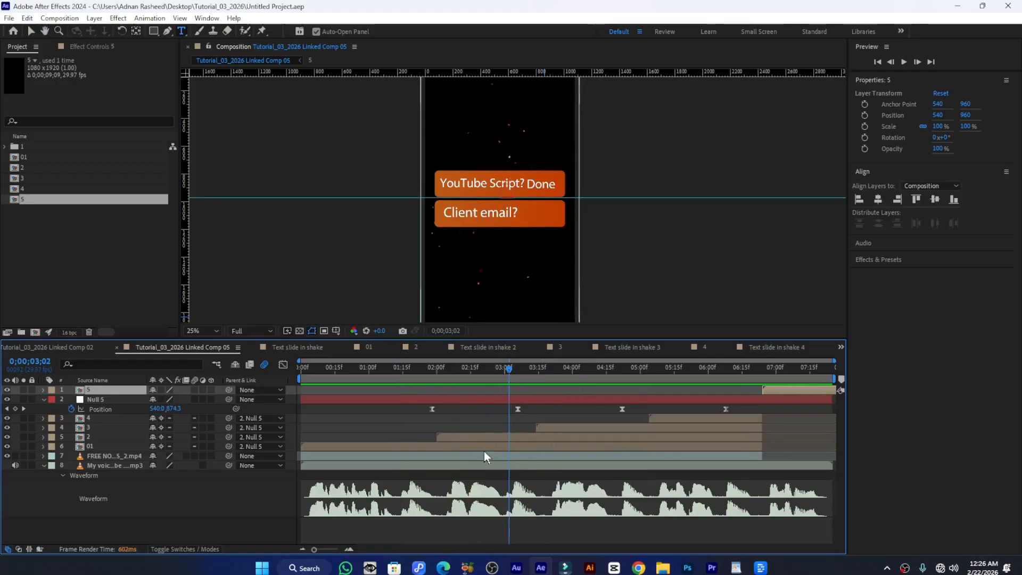
{"action": "left_click", "coordinate": [493, 438]}
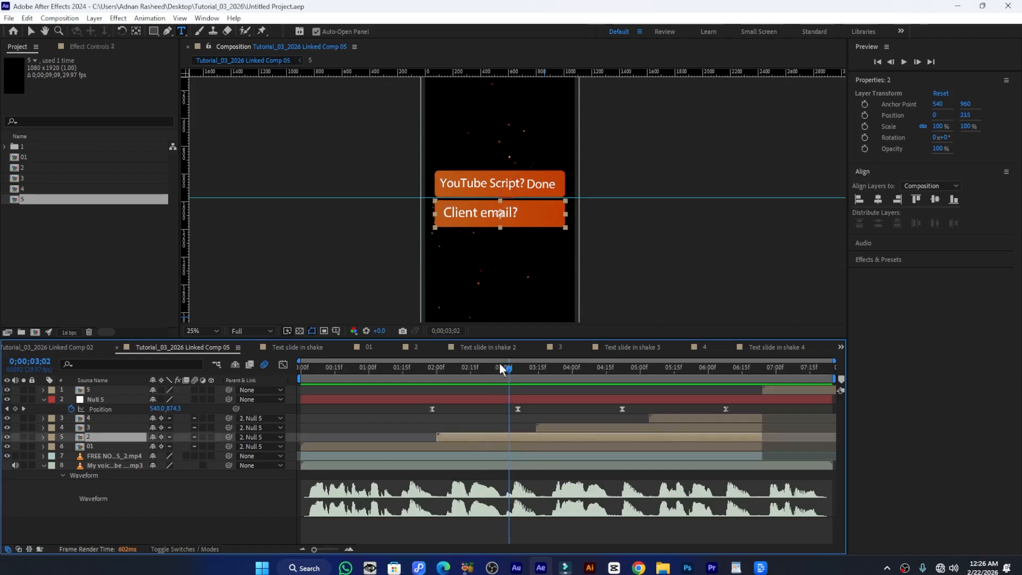
{"action": "double_click", "coordinate": [522, 437]}
{"action": "left_click_drag", "start_coordinate": [394, 391], "coordinate": [374, 388]}
{"action": "left_click", "coordinate": [195, 347]}
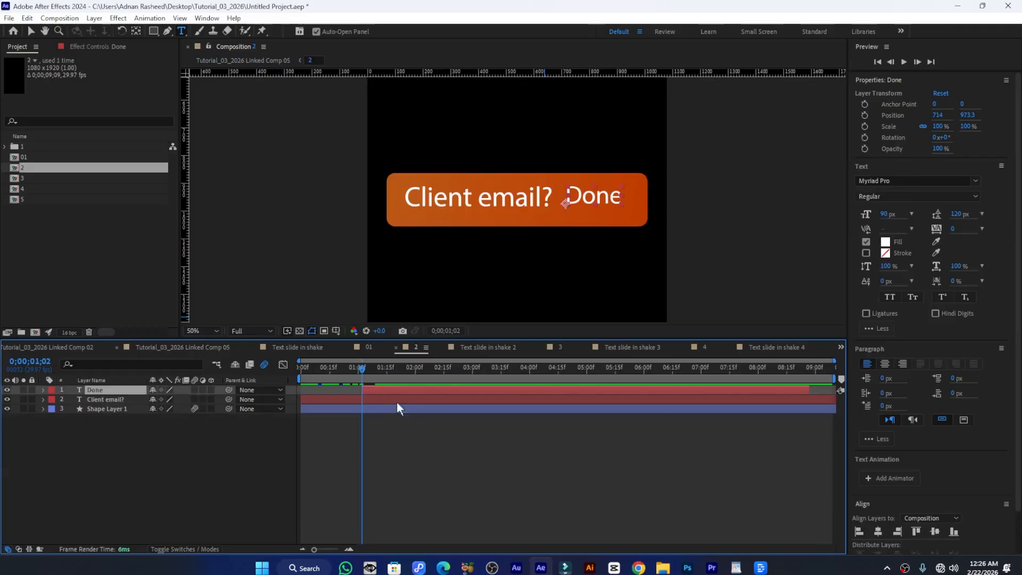
Play back the main composition from 0;00;02;23 to check the Client email? card's Done timing
{"action": "key", "text": "space"}
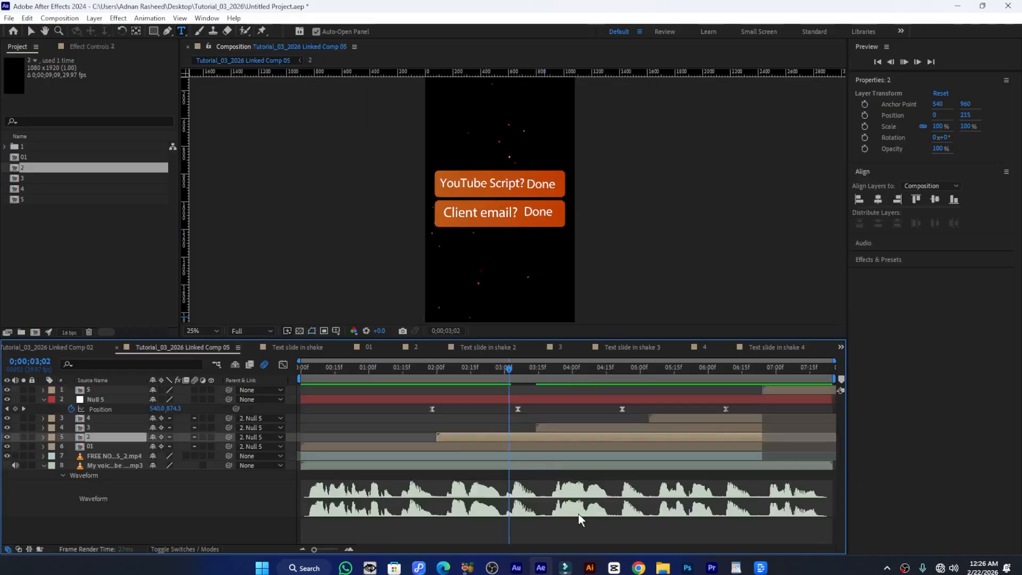
{"action": "left_click", "coordinate": [487, 372]}
{"action": "key", "text": "space"}
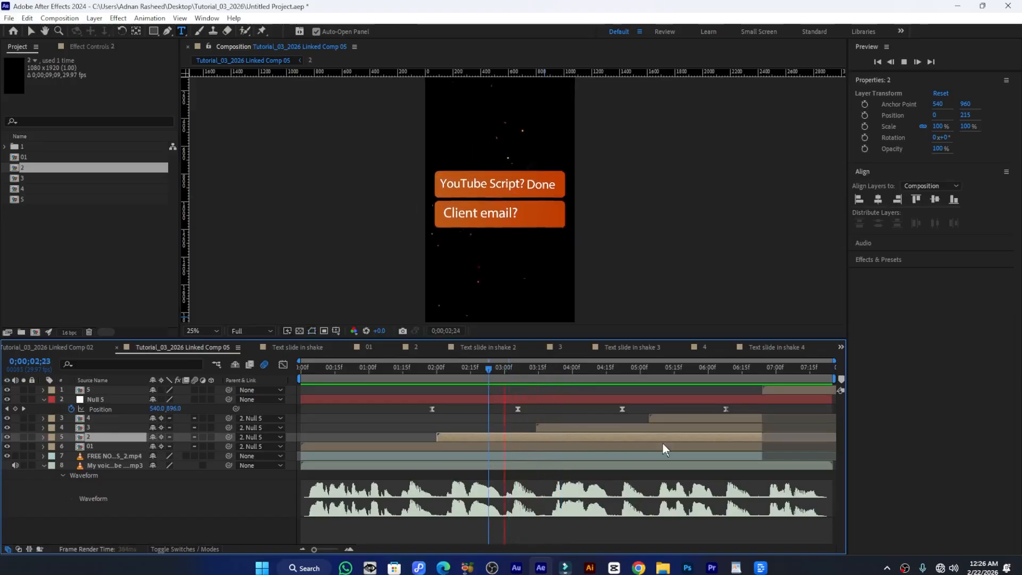
{"action": "key", "text": "space"}
In composition 3, shift the Done layer to start at 0;00;01;07, matching 0;00;04;21 in the main composition, and return to the main composition
{"action": "left_click_drag", "start_coordinate": [598, 374], "coordinate": [618, 375]}
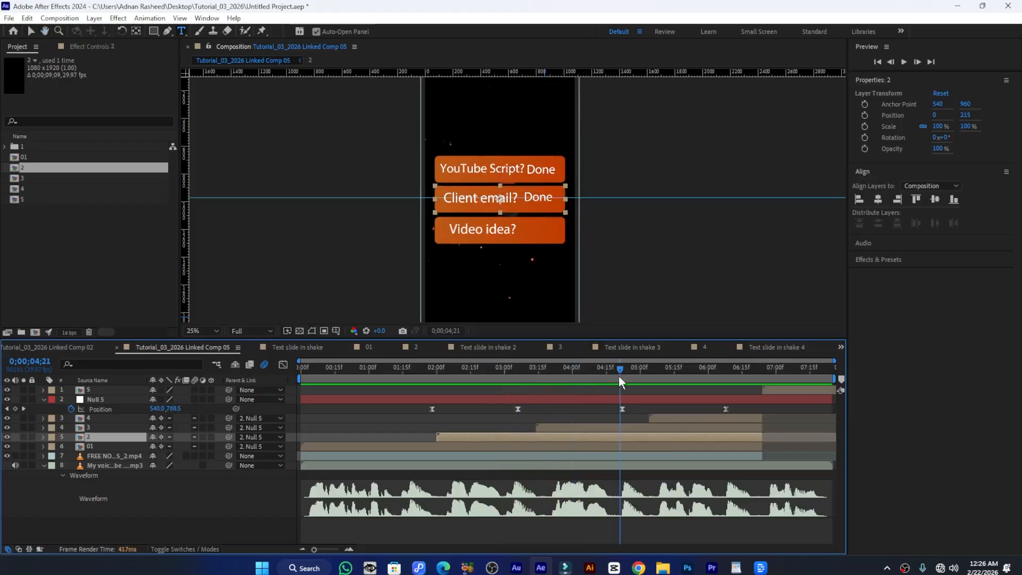
{"action": "double_click", "coordinate": [610, 427]}
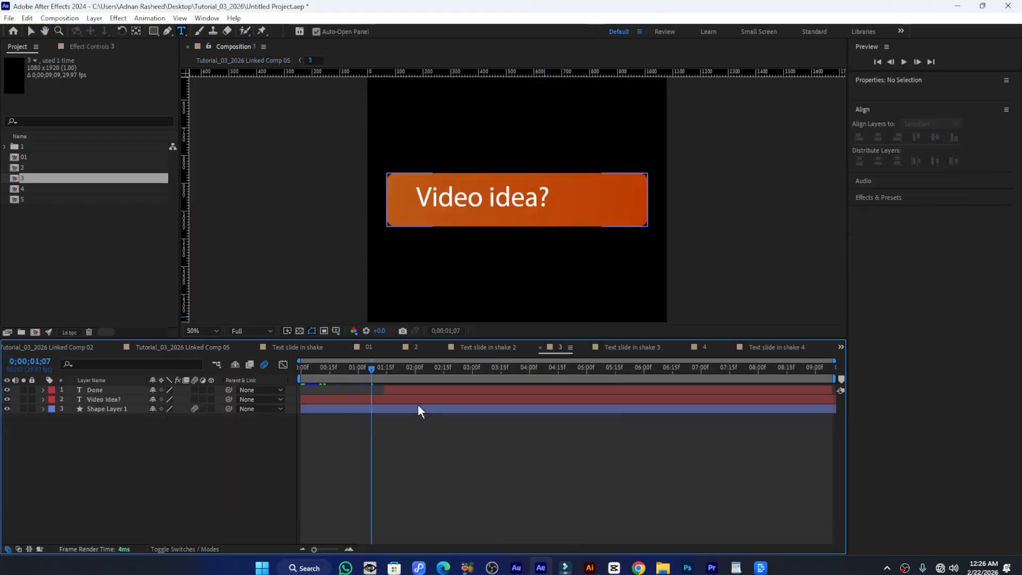
{"action": "left_click", "coordinate": [414, 389]}
{"action": "left_click_drag", "start_coordinate": [404, 391], "coordinate": [390, 390]}
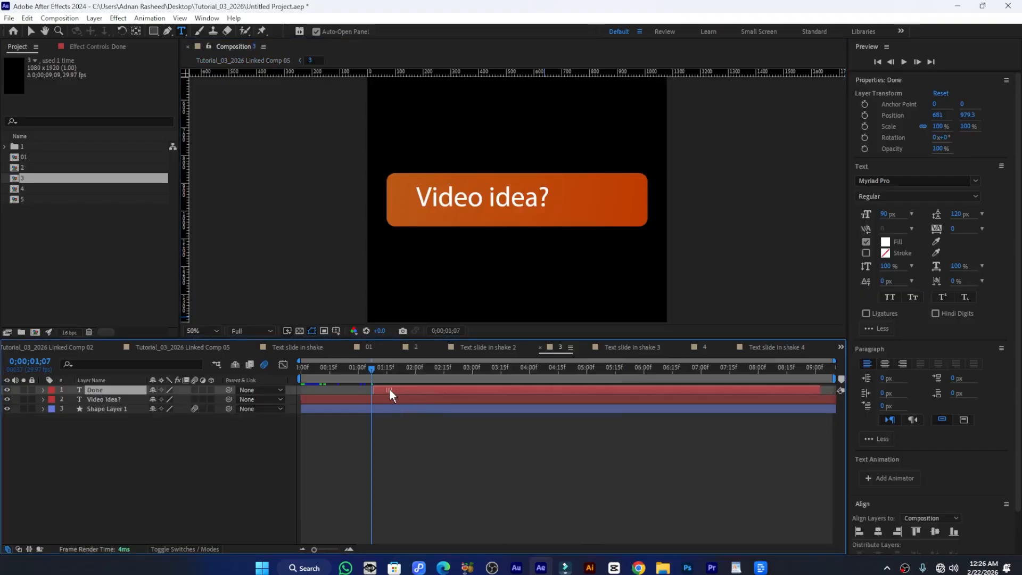
{"action": "left_click", "coordinate": [210, 347]}
In composition 4, shift the Done layer to start at about 0;00;01;02, matching 0;00;06;06 in the main composition, and return to the main composition
{"action": "left_click_drag", "start_coordinate": [653, 376], "coordinate": [721, 385]}
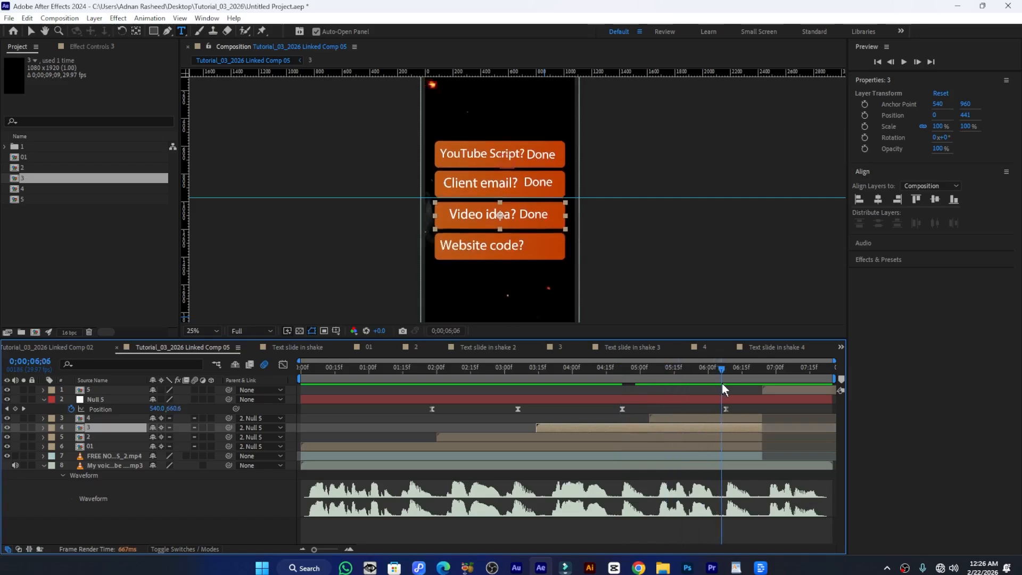
{"action": "double_click", "coordinate": [717, 415]}
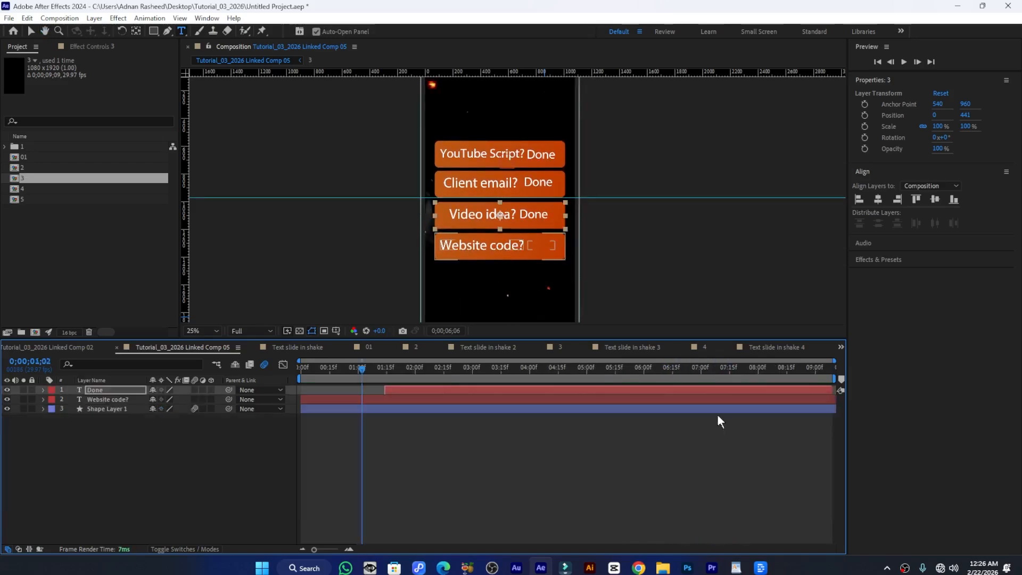
{"action": "left_click", "coordinate": [403, 394]}
{"action": "left_click", "coordinate": [410, 433]}
{"action": "left_click", "coordinate": [395, 390]}
{"action": "left_click_drag", "start_coordinate": [395, 390], "coordinate": [369, 387]}
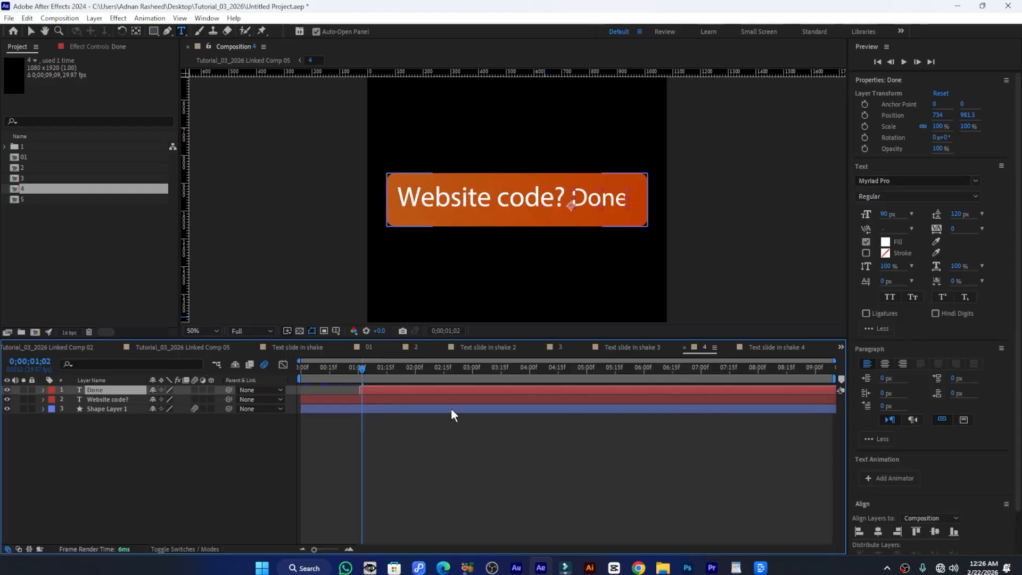
{"action": "left_click", "coordinate": [213, 347]}
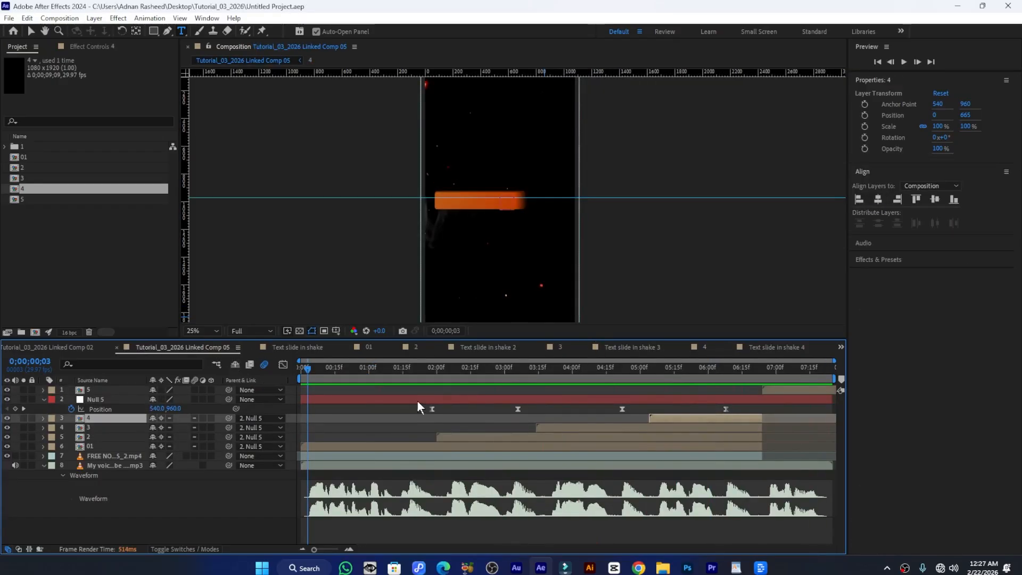
Collapse the voice-over layer's waveform and the Null 5 layer's properties in the main composition, and deselect all layers
{"action": "left_click", "coordinate": [58, 474]}
{"action": "left_click", "coordinate": [43, 465]}
{"action": "left_click", "coordinate": [42, 399]}
{"action": "left_click", "coordinate": [251, 475]}
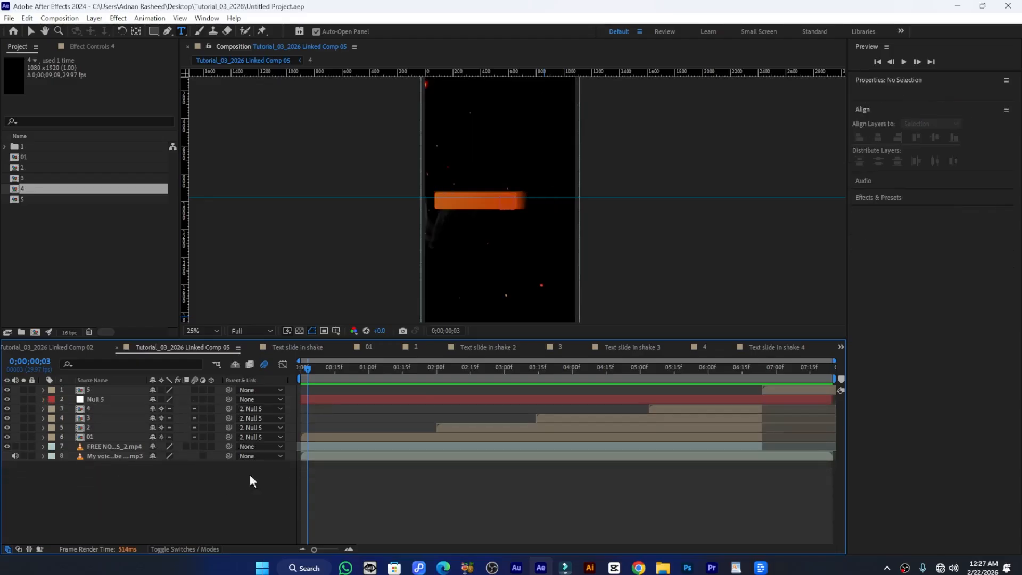
Queue the main composition and render it in H.264 to the Desktop as Tutorial_03_2026 Linked Comp 05.mp4
{"action": "key", "text": "ctrl+m"}
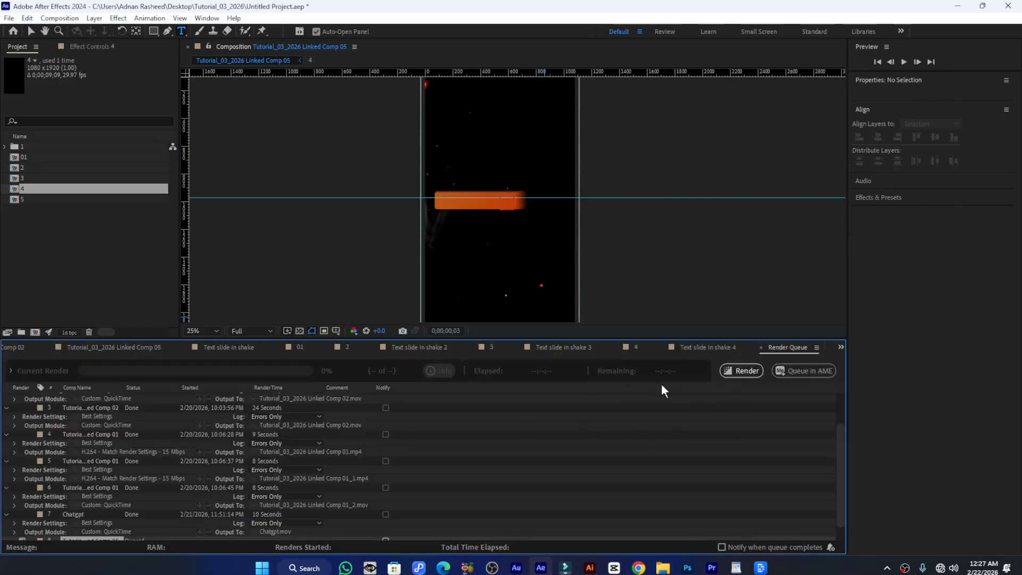
{"action": "scroll", "coordinate": [394, 439], "scroll_direction": "down", "scroll_amount": 2}
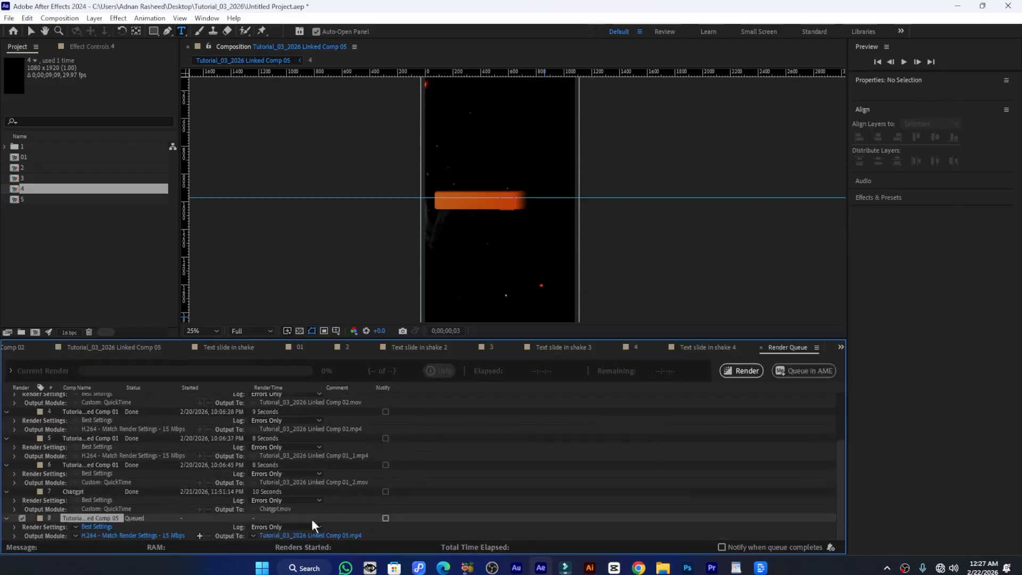
{"action": "left_click", "coordinate": [305, 534]}
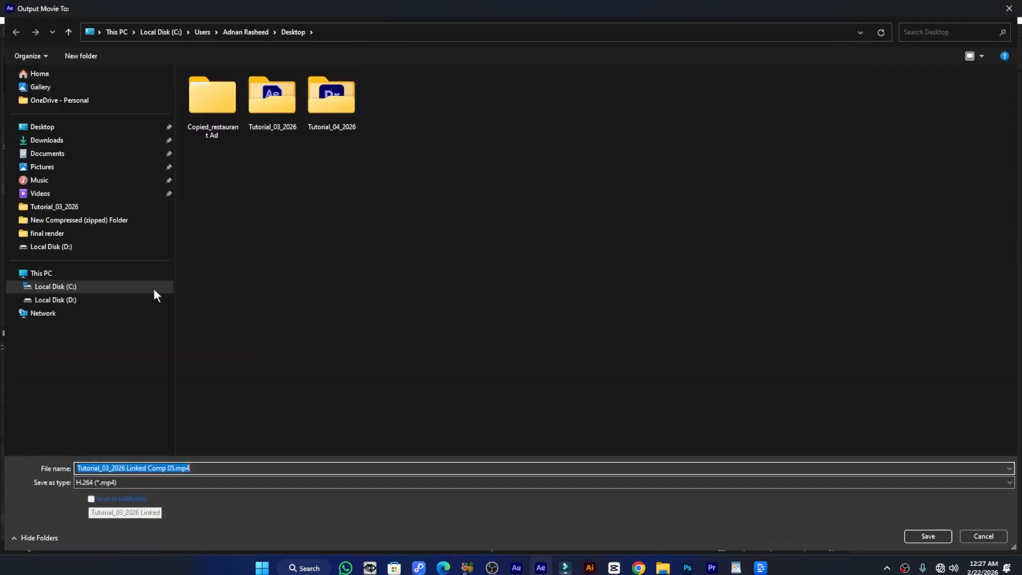
{"action": "left_click", "coordinate": [45, 129]}
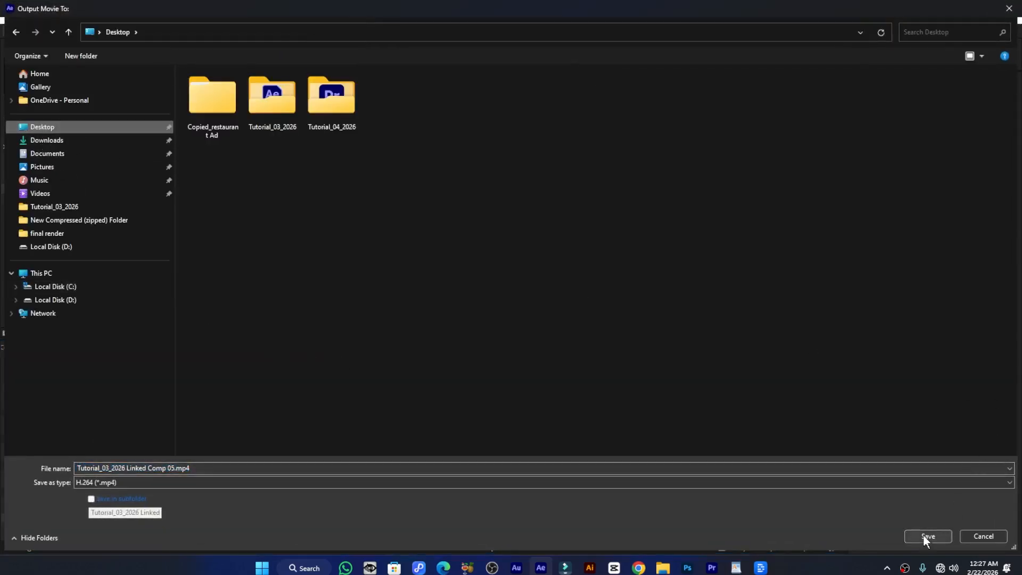
{"action": "left_click", "coordinate": [927, 536]}
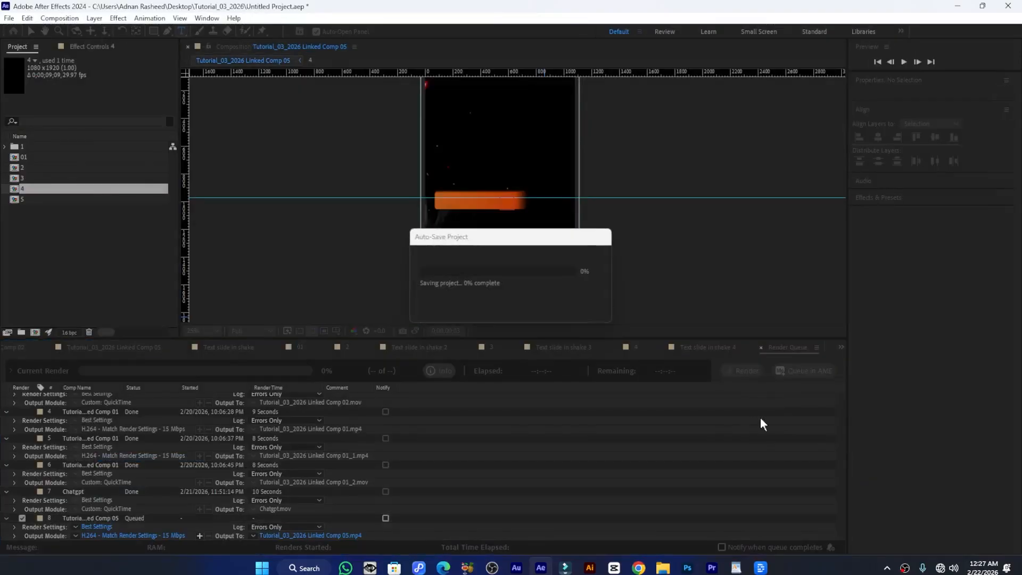
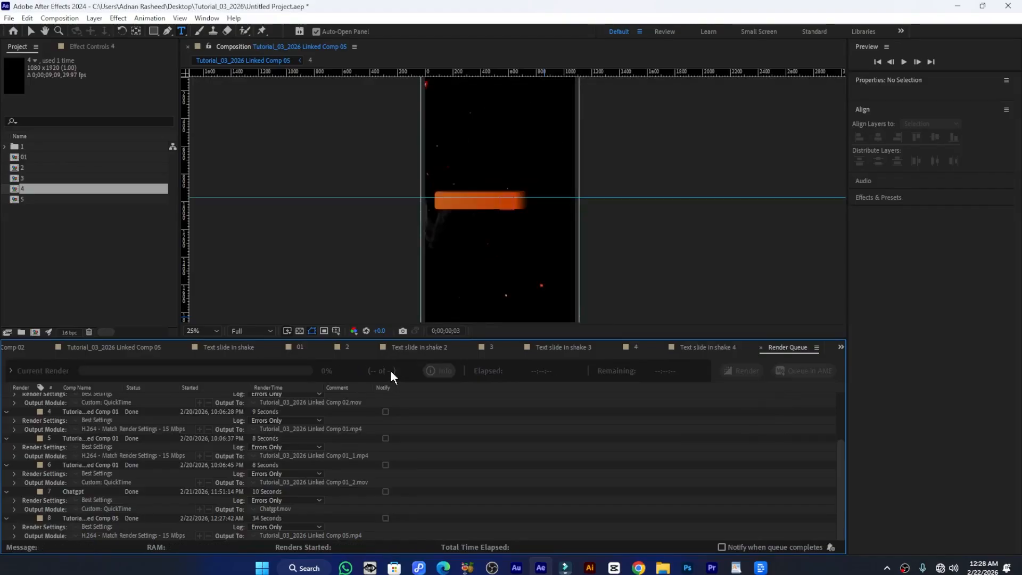
{"action": "key", "text": "space"}
{"action": "key", "text": "space"}
Switch to Premiere Pro and import Tutorial_03_2026 Linked Comp 05.mp4 from the Desktop
{"action": "left_click", "coordinate": [712, 568]}
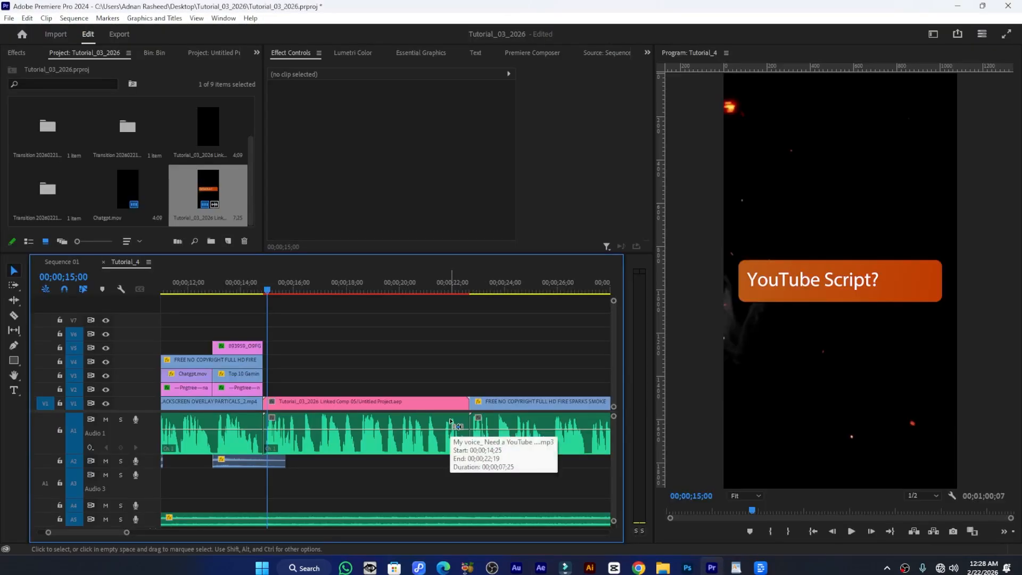
{"action": "key", "text": "ctrl+i"}
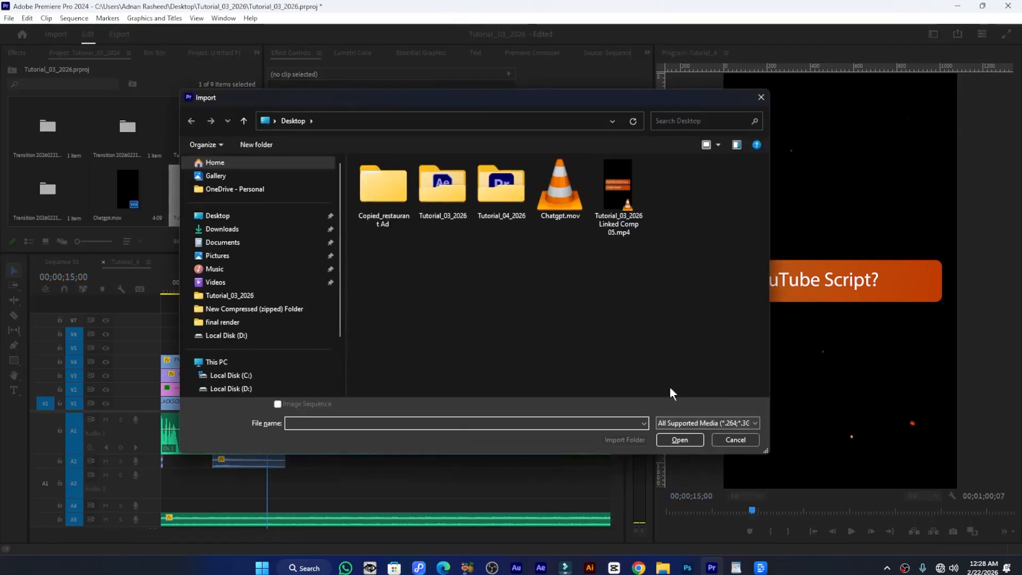
{"action": "left_click", "coordinate": [600, 215]}
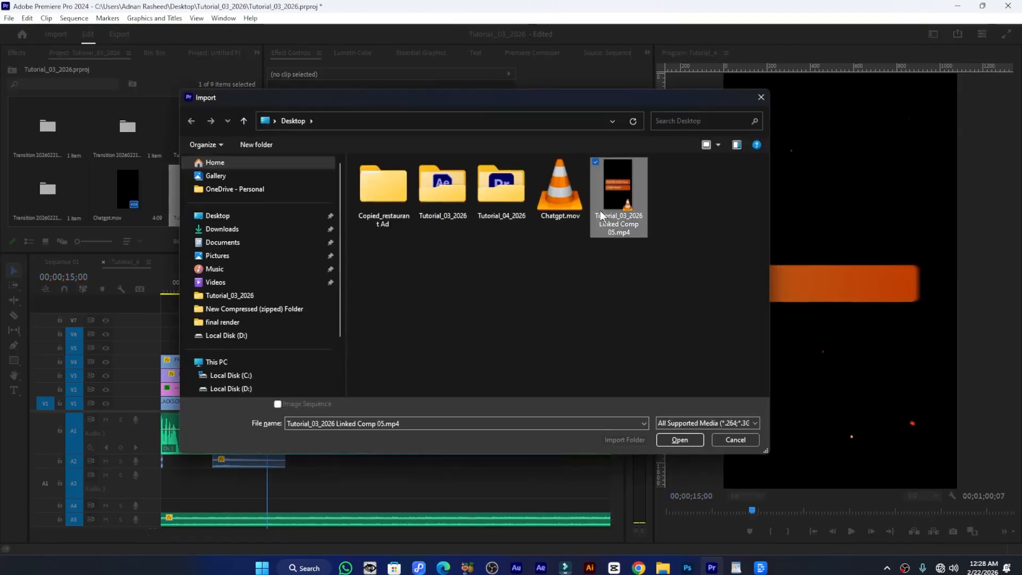
{"action": "double_click", "coordinate": [621, 202]}
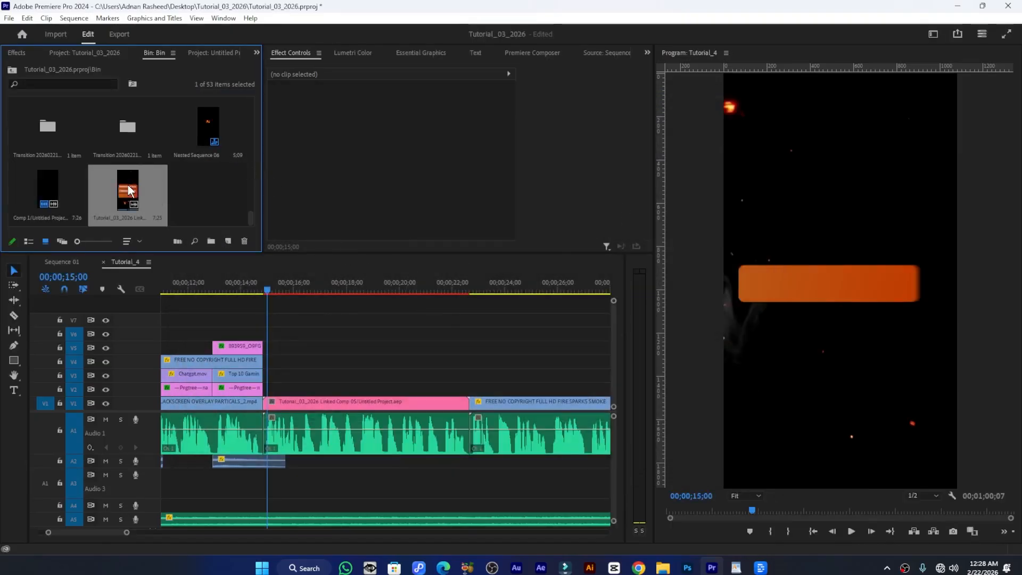
Replace the linked composition on V1 of Tutorial_4 with the imported Tutorial_03_2026 Linked Comp 05.mp4 clip and save the project
{"action": "left_click_drag", "start_coordinate": [157, 211], "coordinate": [311, 401]}
{"action": "key", "text": "ctrl+s"}
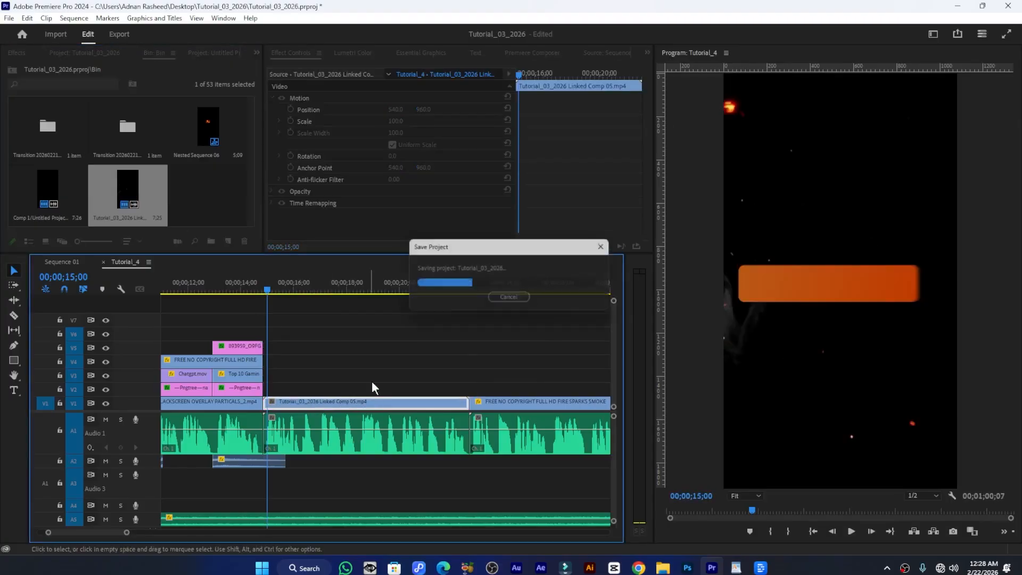
Play back the rendered text-card clip in Tutorial_4 through the IN SECONDS card
{"action": "key", "text": "minus"}
{"action": "key", "text": "space"}
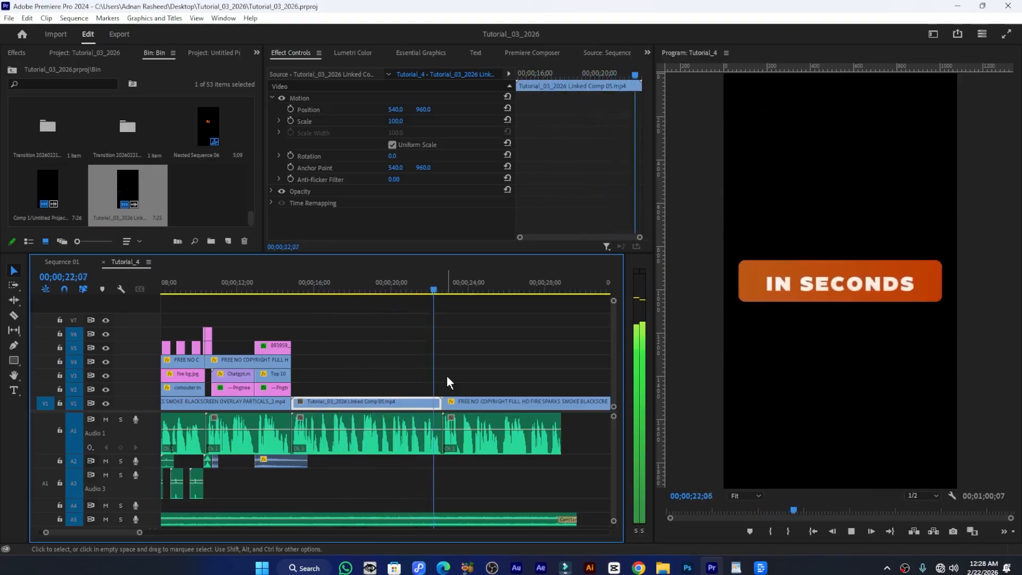
{"action": "key", "text": "space"}
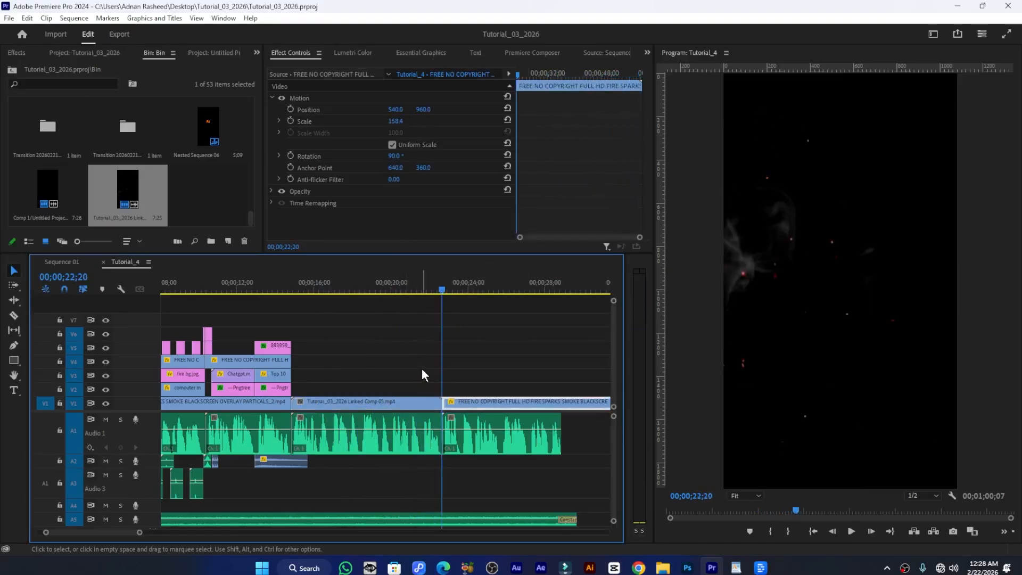
{"action": "left_click_drag", "start_coordinate": [383, 287], "coordinate": [335, 286]}
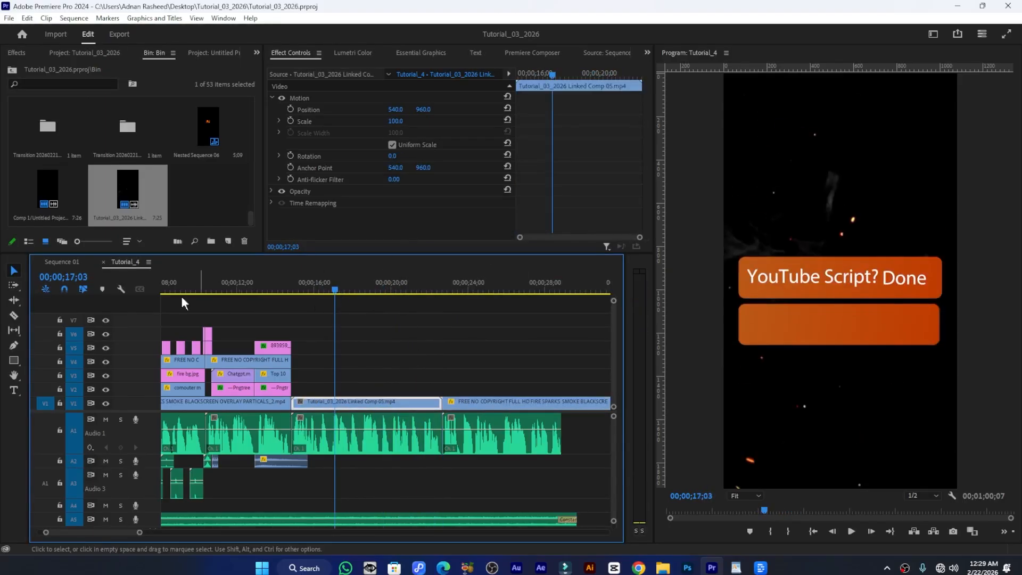
Open Sequence 01 and play its text-card section around 00;00;20;05 to 00;00;22;10 to examine the adjustment layers over the cards
{"action": "left_click", "coordinate": [68, 261]}
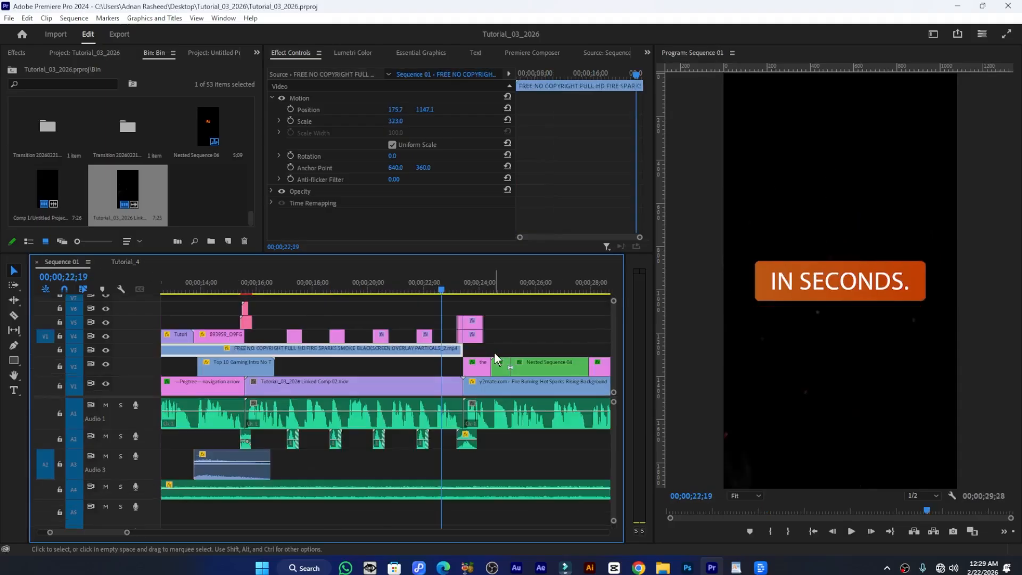
{"action": "left_click_drag", "start_coordinate": [440, 296], "coordinate": [414, 296]}
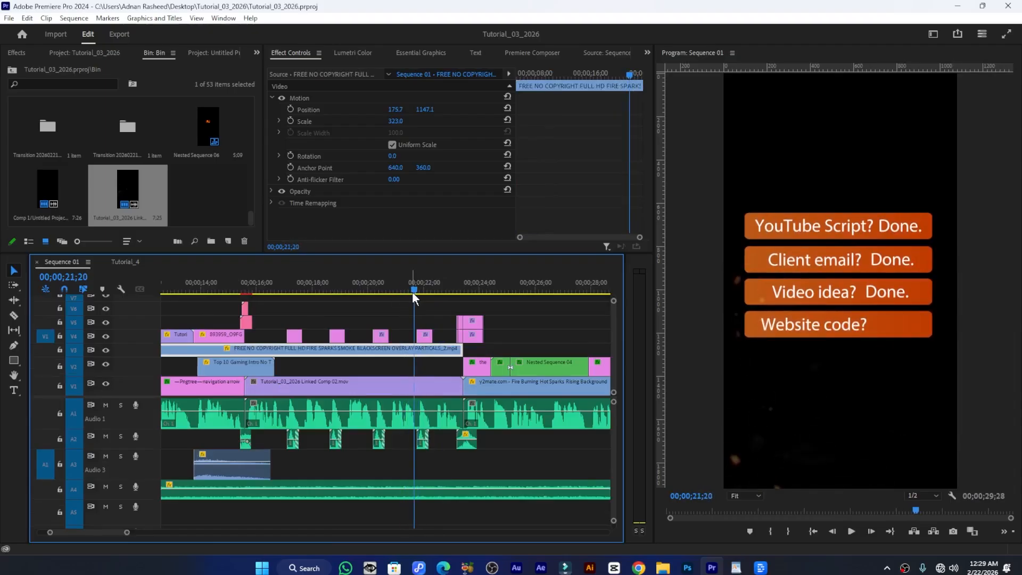
{"action": "key", "text": "space"}
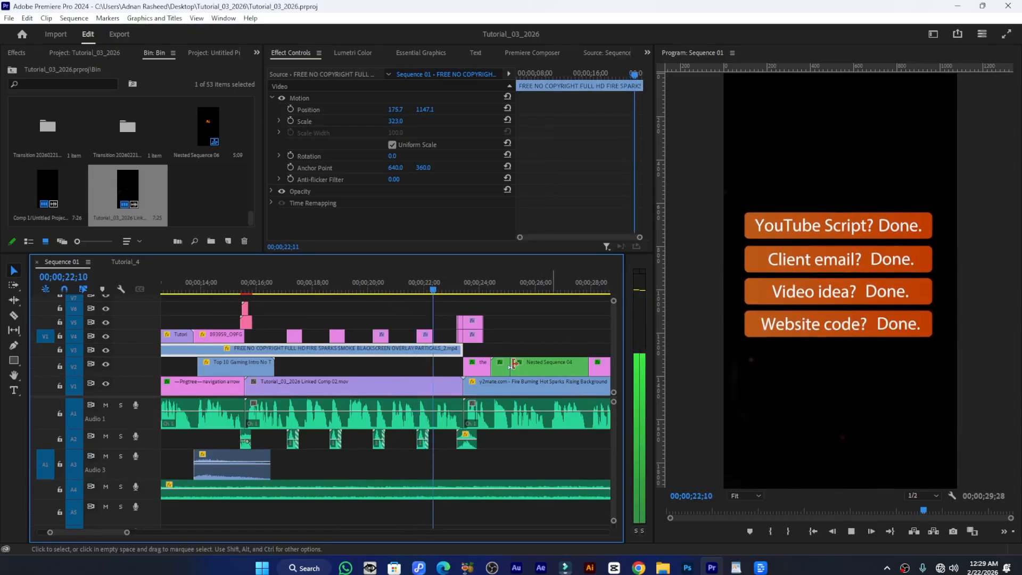
{"action": "key", "text": "space"}
{"action": "left_click", "coordinate": [372, 287]}
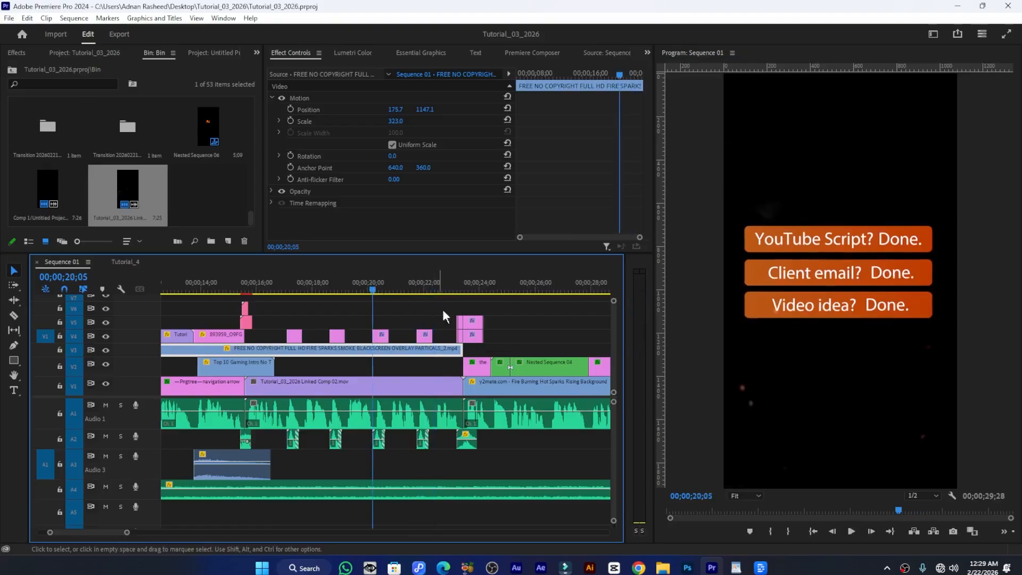
{"action": "key", "text": "space"}
{"action": "key", "text": "space"}
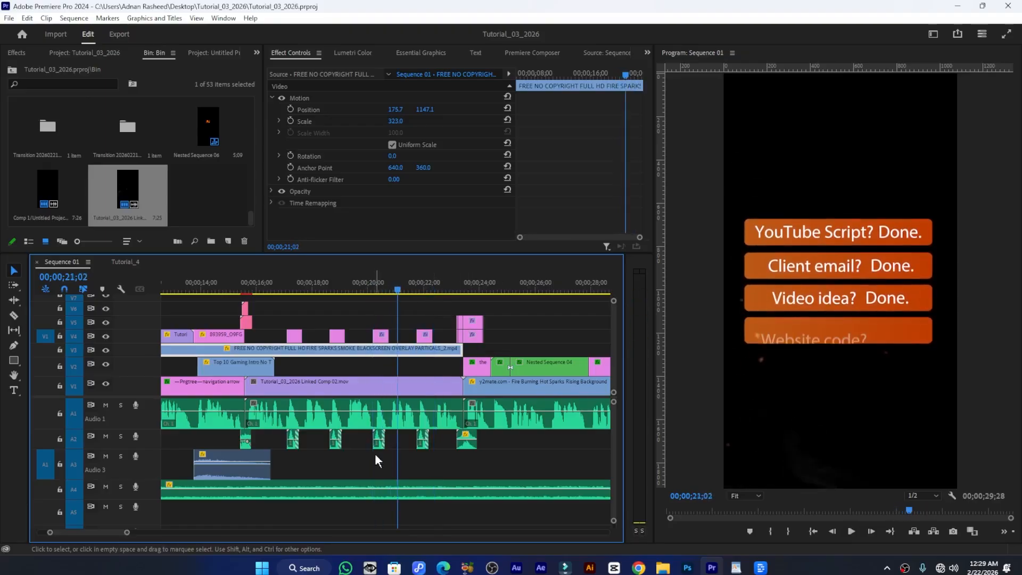
Copy the first card's adjustment layer at 00;00;17;05 in Sequence 01 onto V2 of Tutorial_4 at 00;00;17;03
{"action": "scroll", "coordinate": [380, 437], "scroll_direction": "up", "scroll_amount": 2}
{"action": "scroll", "coordinate": [417, 449], "scroll_direction": "up", "scroll_amount": 2}
{"action": "left_click", "coordinate": [274, 287]}
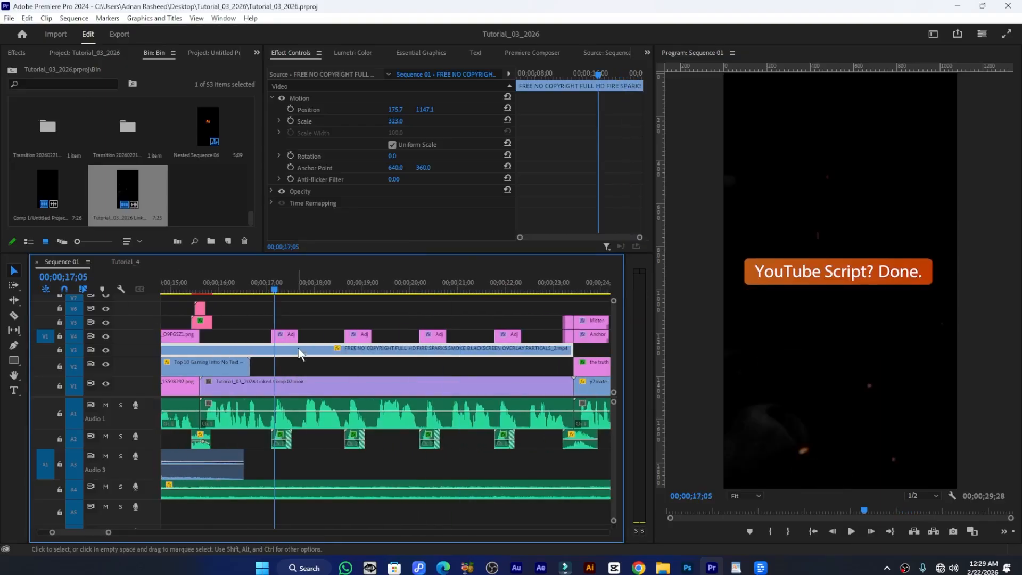
{"action": "left_click", "coordinate": [290, 336]}
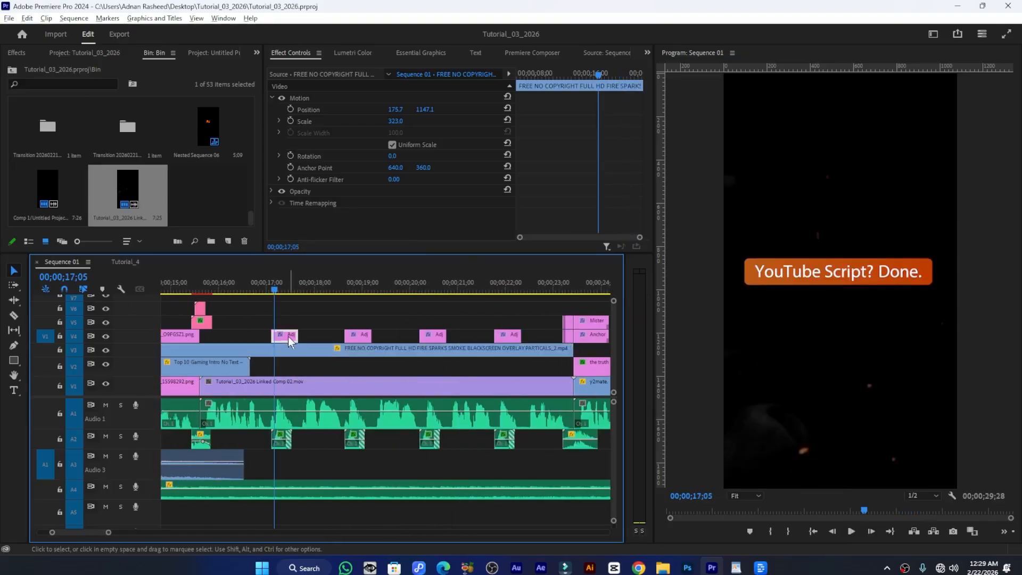
{"action": "left_click", "coordinate": [124, 262]}
{"action": "left_click_drag", "start_coordinate": [372, 376], "coordinate": [345, 395]}
{"action": "key", "text": "equal"}
{"action": "key", "text": "equal"}
{"action": "key", "text": "equal"}
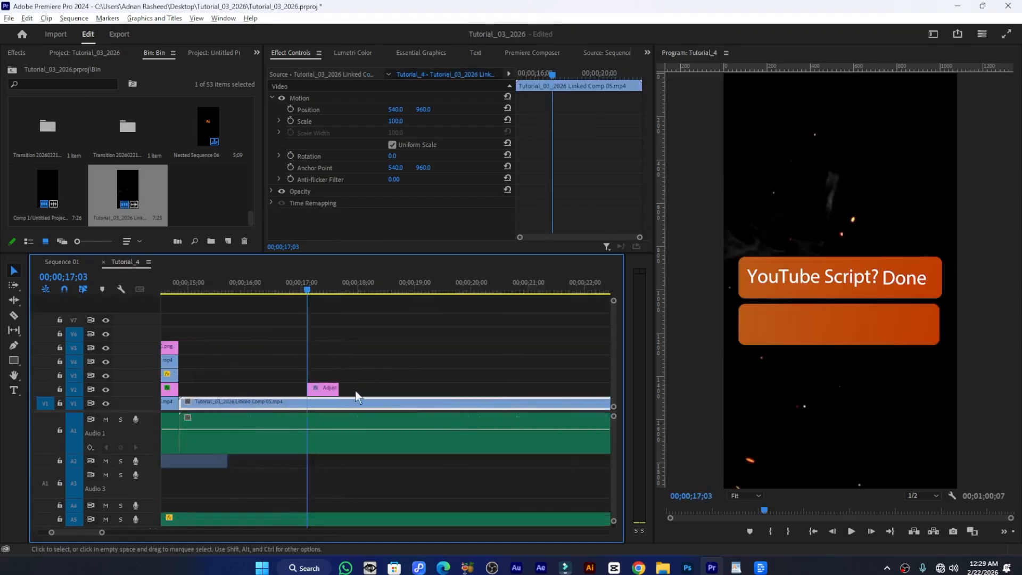
Move the adjustment layer on V2 to start at 00;00;16;09, on the spoken Done of the YouTube Script? card
{"action": "scroll", "coordinate": [321, 388], "scroll_direction": "up", "scroll_amount": 3}
{"action": "scroll", "coordinate": [341, 372], "scroll_direction": "up", "scroll_amount": 2}
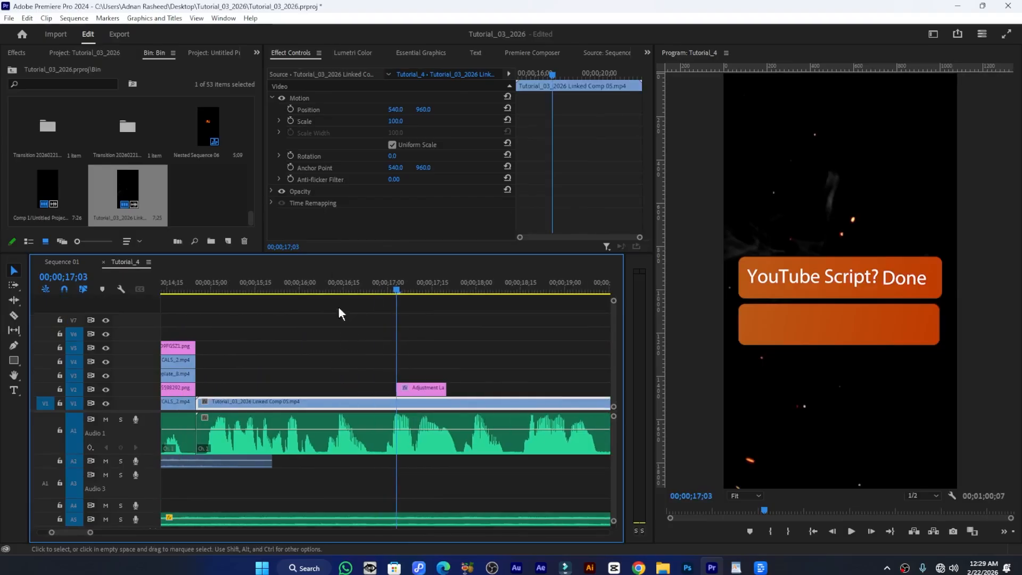
{"action": "left_click", "coordinate": [322, 283]}
{"action": "key", "text": "space"}
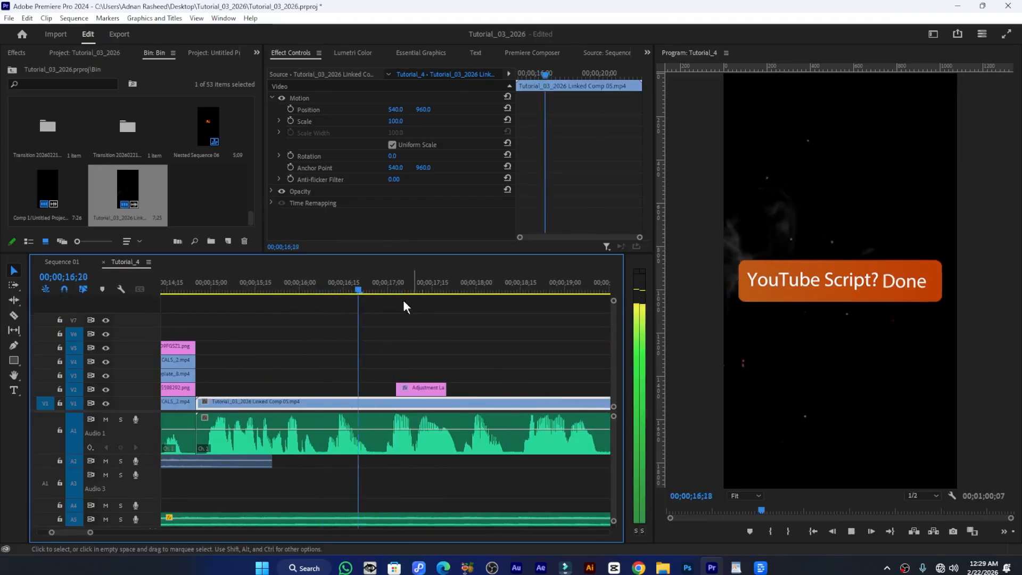
{"action": "left_click", "coordinate": [327, 283]}
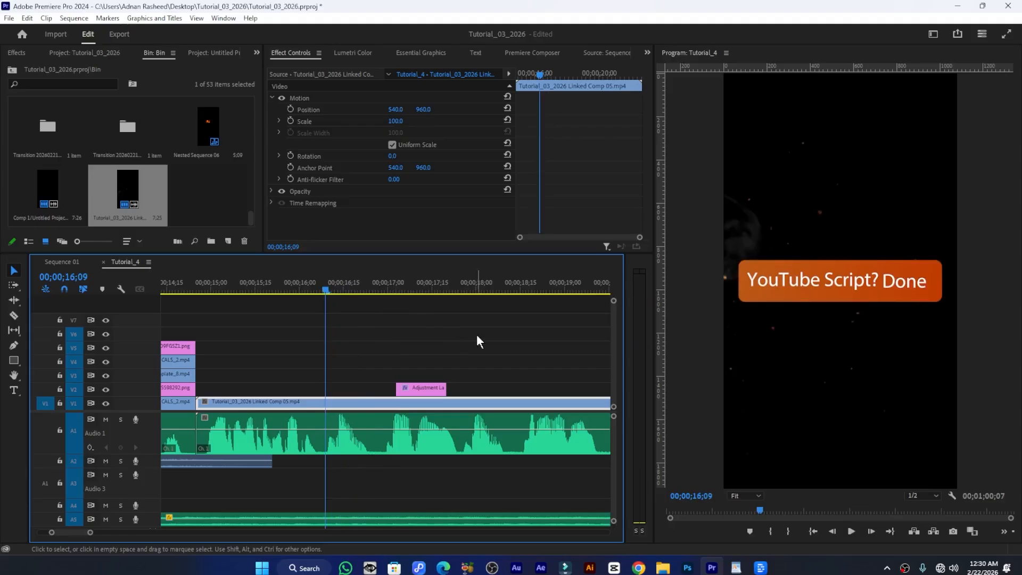
{"action": "left_click_drag", "start_coordinate": [426, 391], "coordinate": [351, 390]}
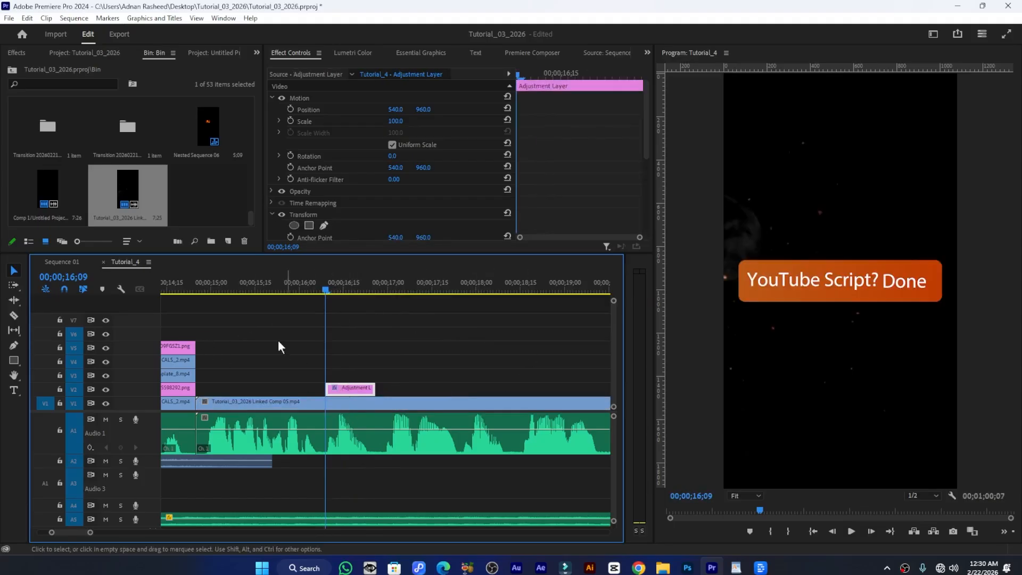
{"action": "left_click", "coordinate": [228, 242]}
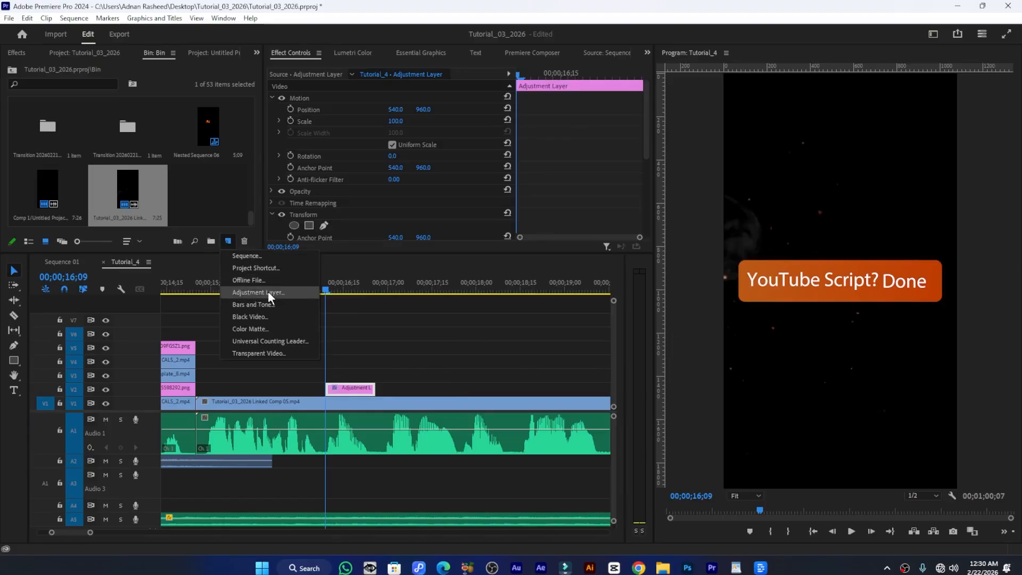
{"action": "left_click", "coordinate": [203, 190]}
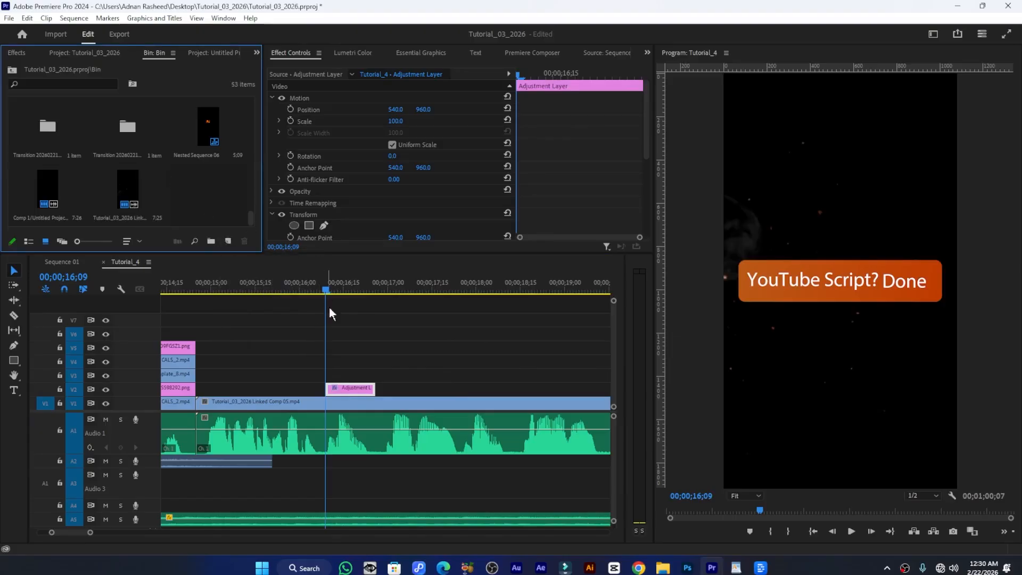
{"action": "mouse_move", "coordinate": [374, 392]}
{"action": "left_mouse_down"}
{"action": "mouse_move", "coordinate": [365, 395]}
{"action": "mouse_move", "coordinate": [407, 395]}
{"action": "mouse_move", "coordinate": [375, 395]}
{"action": "left_mouse_up"}
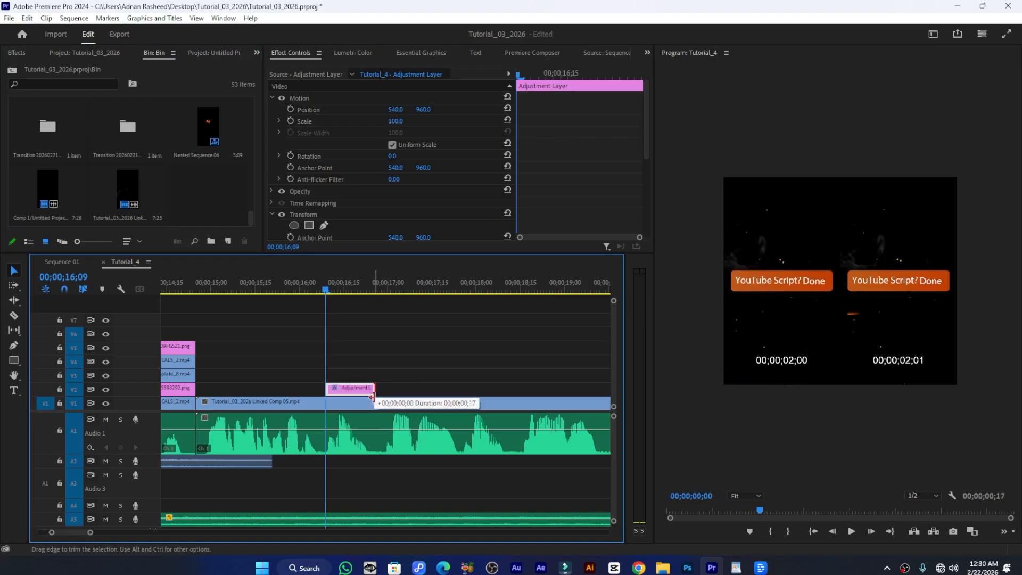
Examine the adjustment layer's Transform effect with its Position keyframes, and look up Transform among the Distort video effects
{"action": "left_click_drag", "start_coordinate": [331, 295], "coordinate": [350, 292]}
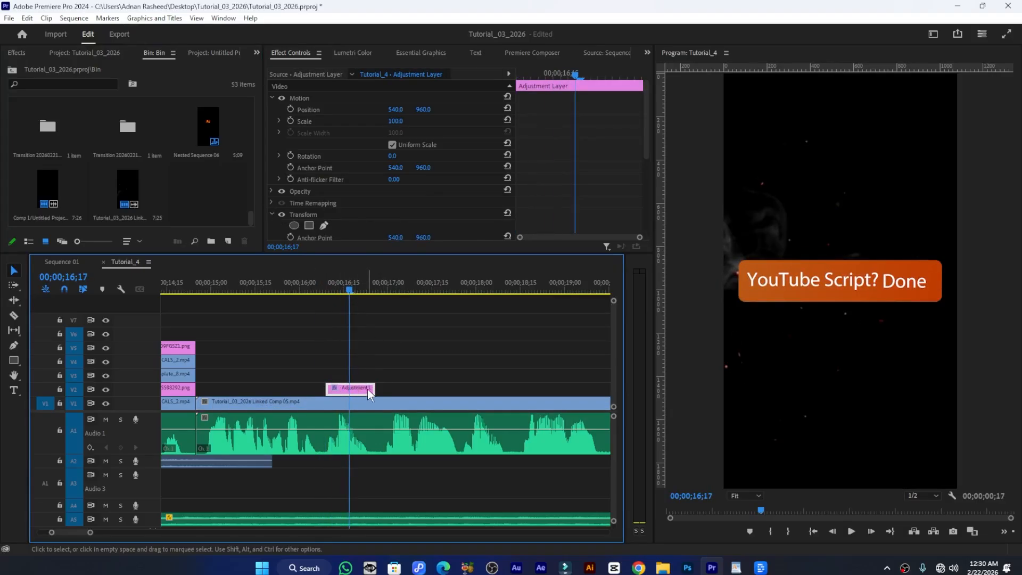
{"action": "scroll", "coordinate": [410, 218], "scroll_direction": "down", "scroll_amount": 1}
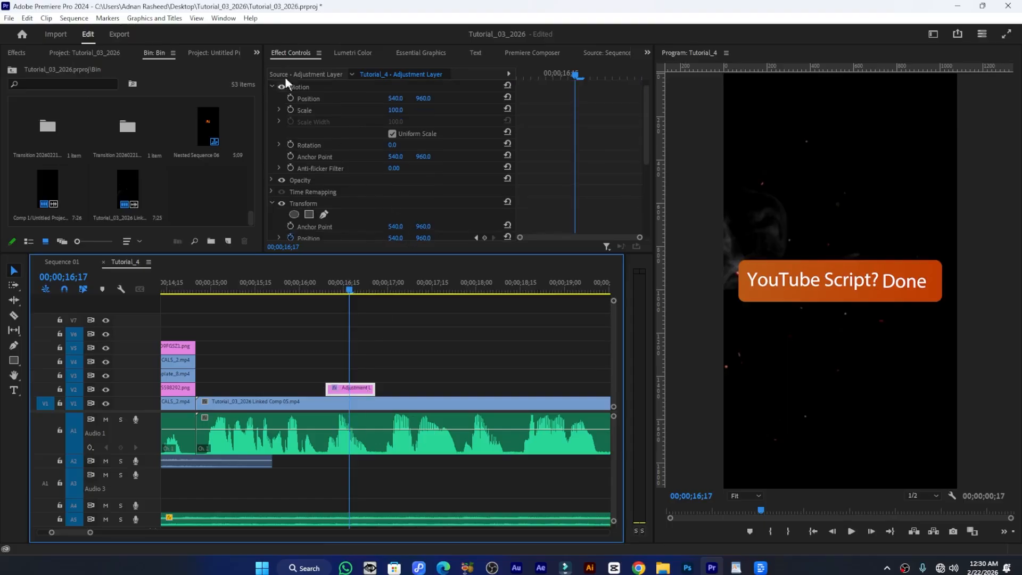
{"action": "scroll", "coordinate": [395, 187], "scroll_direction": "down", "scroll_amount": 5}
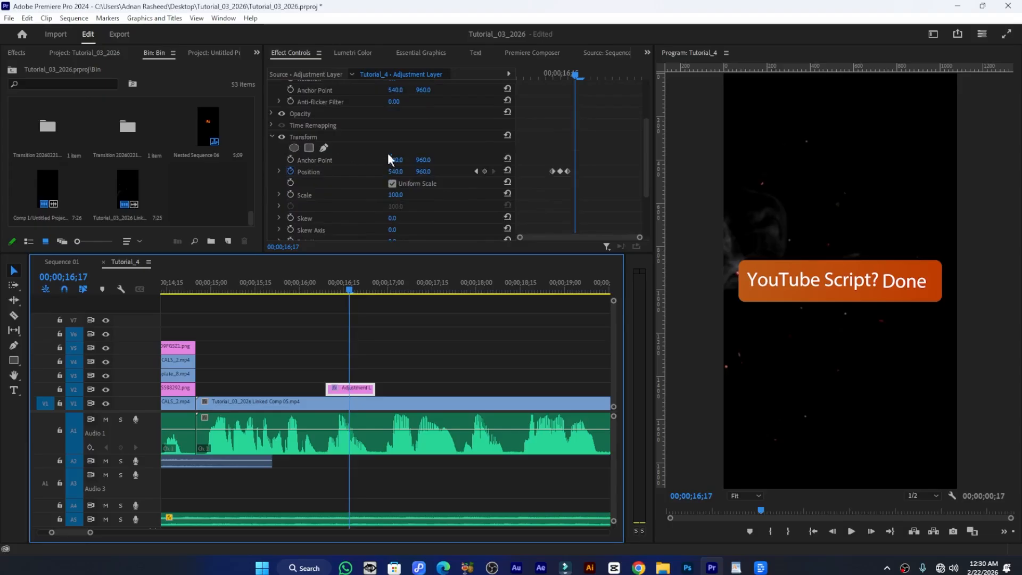
{"action": "left_click", "coordinate": [302, 135]}
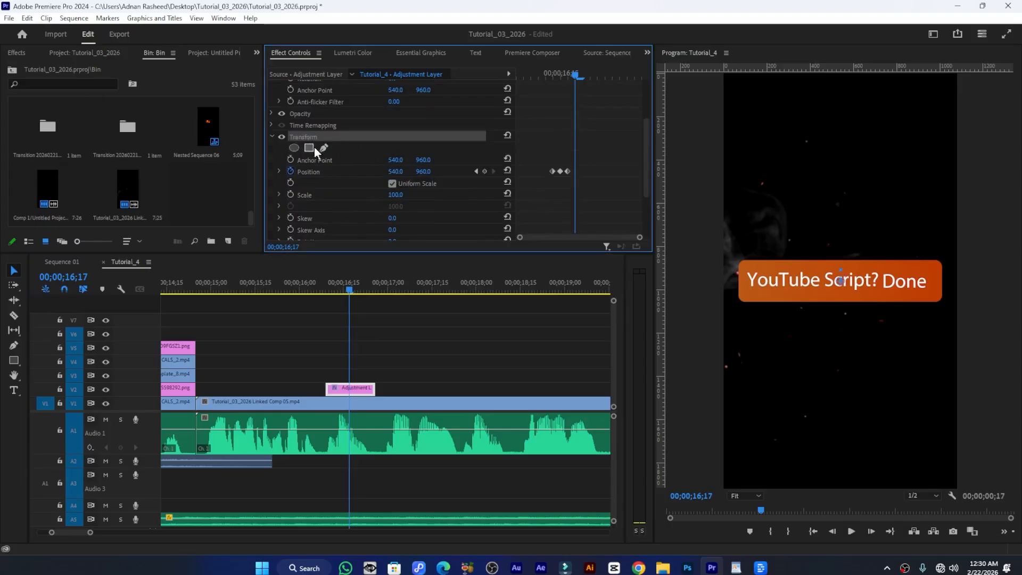
{"action": "left_click", "coordinate": [19, 52]}
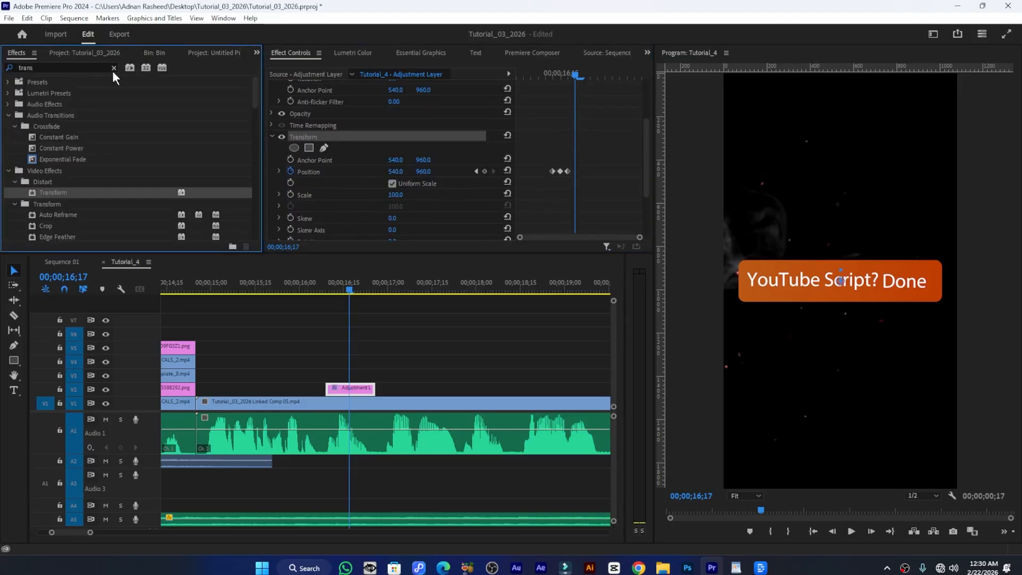
Go to the first Position keyframe of the V2 adjustment layer's Transform effect at 00;00;16;14 to examine the shake on Done
{"action": "left_click_drag", "start_coordinate": [47, 192], "coordinate": [338, 387]}
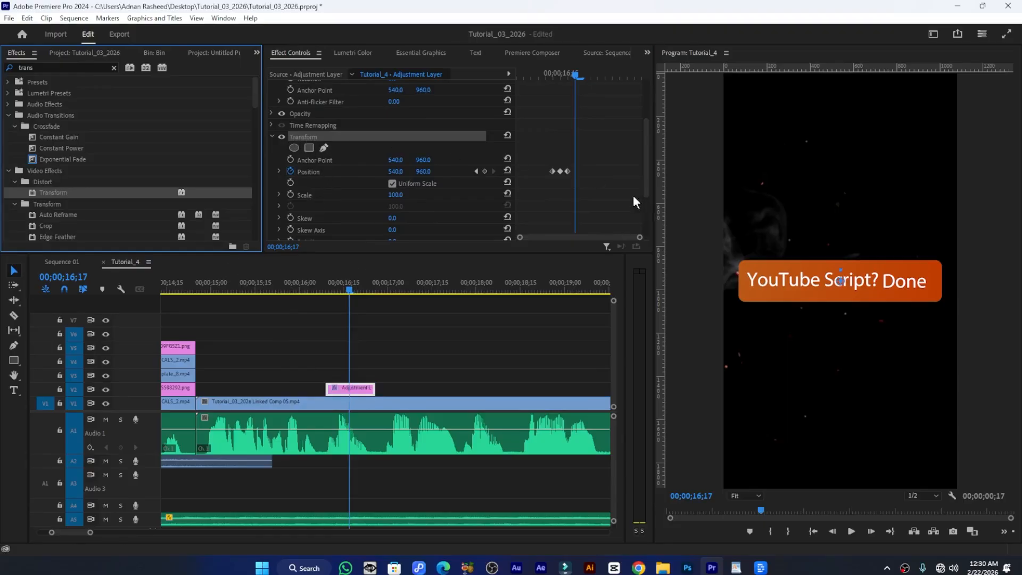
{"action": "left_click_drag", "start_coordinate": [575, 74], "coordinate": [553, 75]}
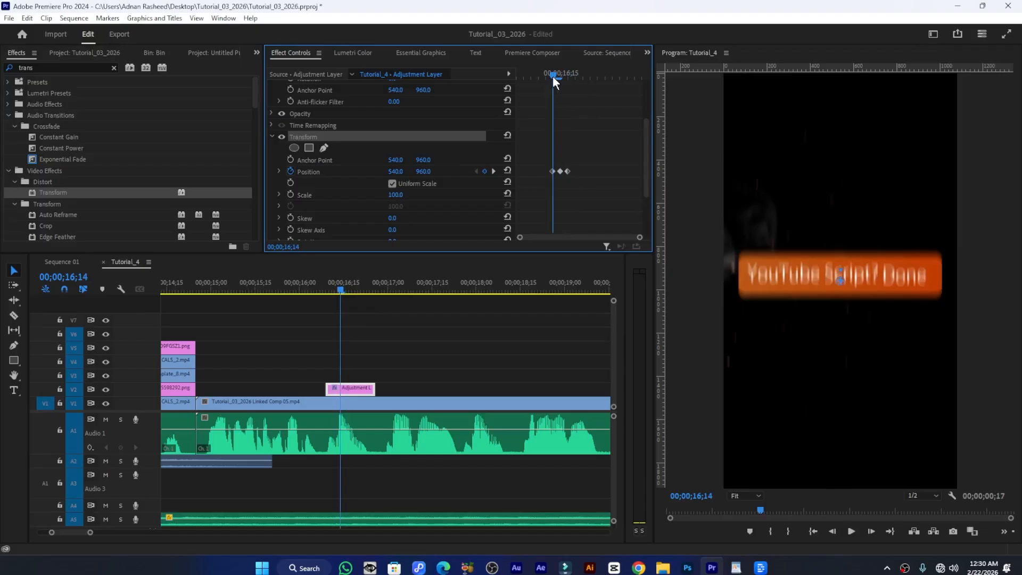
{"action": "left_click", "coordinate": [341, 391]}
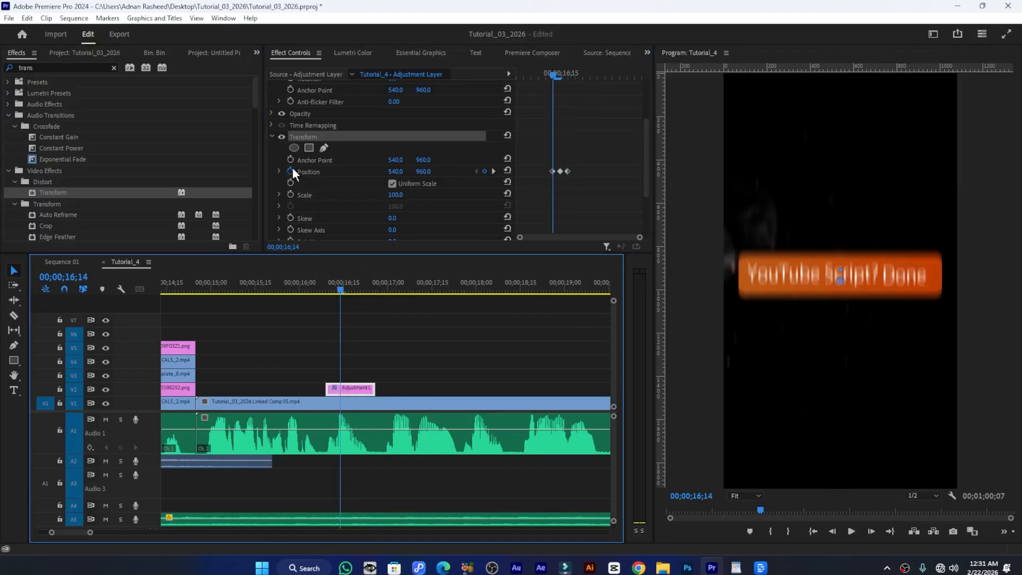
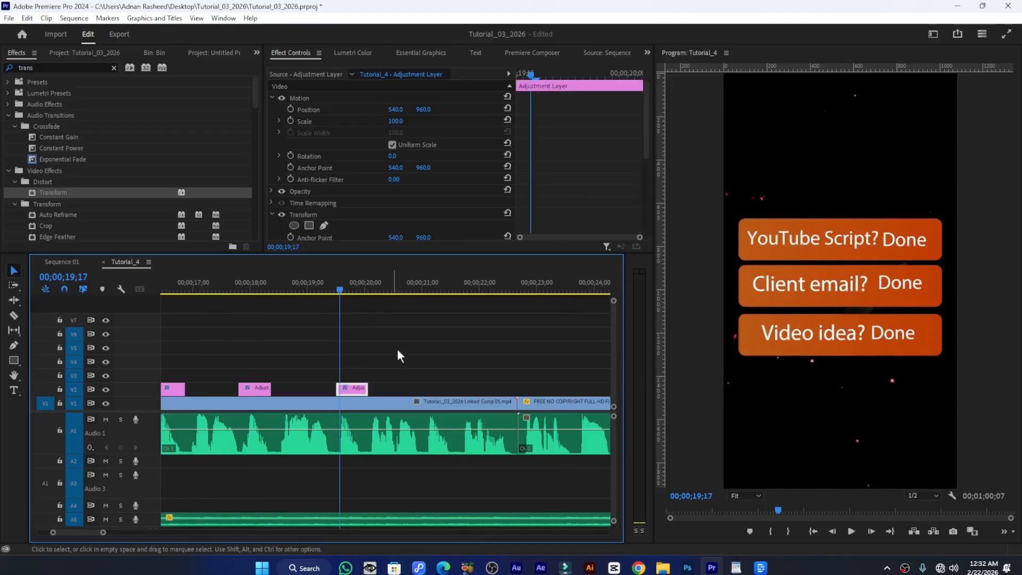
Copy the Video idea? card's adjustment layer along V2 to start at 00;00;21;02, on the Website code? card's Done, and save the project
{"action": "left_click", "coordinate": [393, 282]}
{"action": "key", "text": "space"}
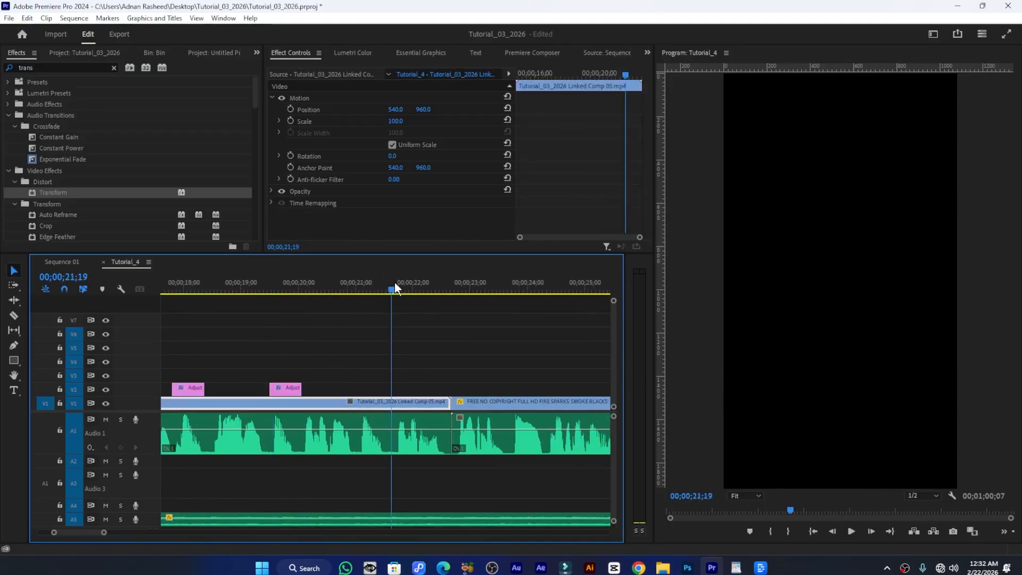
{"action": "left_click", "coordinate": [368, 288]}
{"action": "left_click_drag", "start_coordinate": [368, 288], "coordinate": [359, 287]}
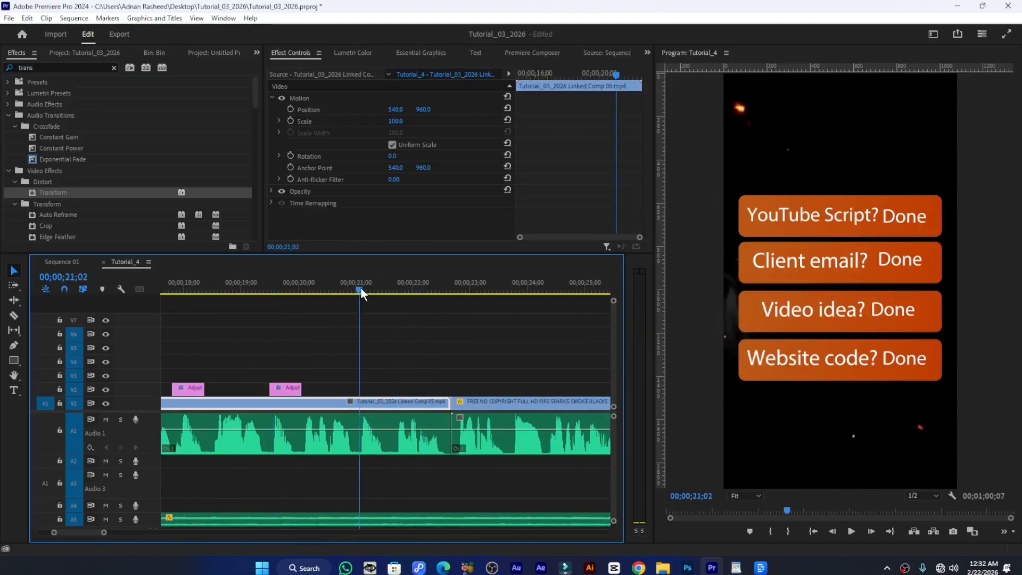
{"action": "left_click_drag", "start_coordinate": [281, 389], "coordinate": [372, 386]}
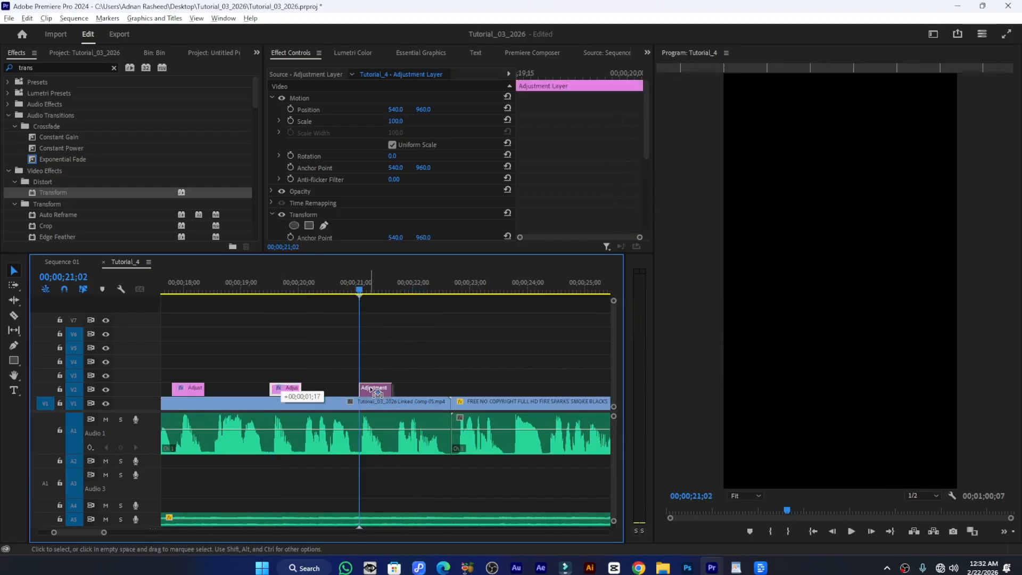
{"action": "key", "text": "equal"}
{"action": "key", "text": "minus"}
{"action": "key", "text": "minus"}
{"action": "key", "text": "minus"}
{"action": "key", "text": "minus"}
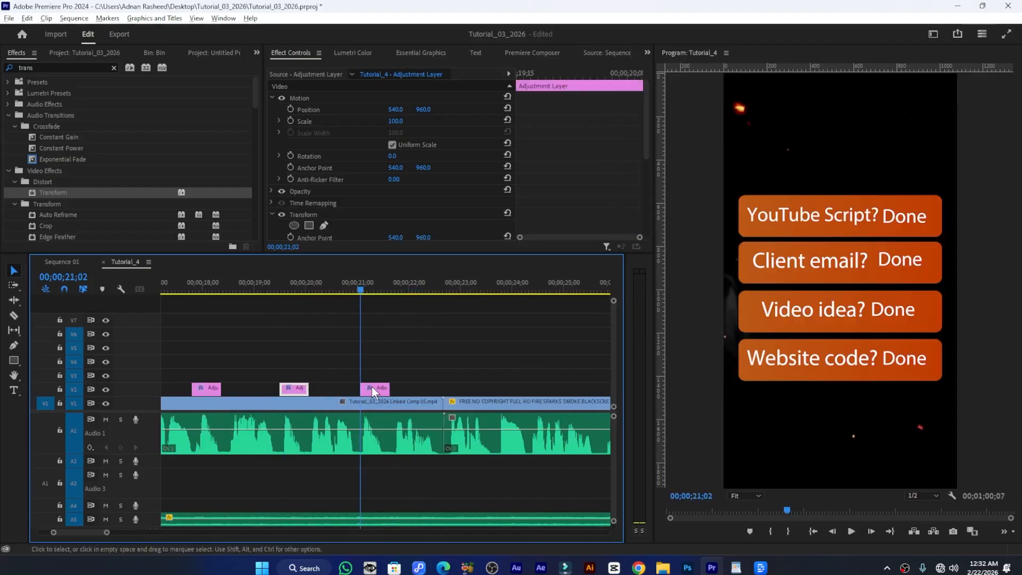
{"action": "scroll", "coordinate": [282, 435], "scroll_direction": "up", "scroll_amount": 1}
{"action": "key", "text": "ctrl+s"}
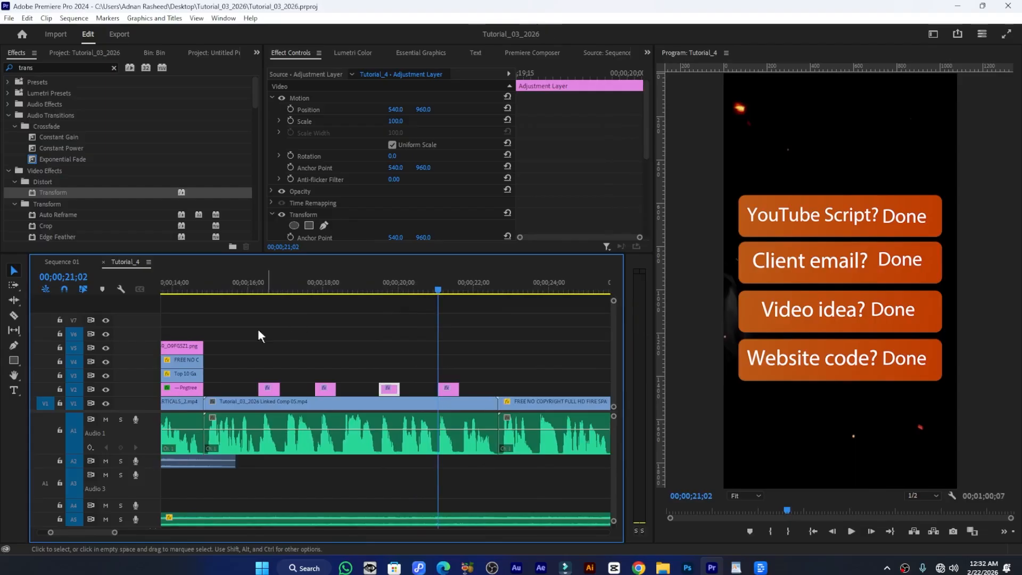
In Sequence 01, ungroup the four swoosh sound clips on A2 from the adjustment layers over the text cards
{"action": "left_click", "coordinate": [61, 261]}
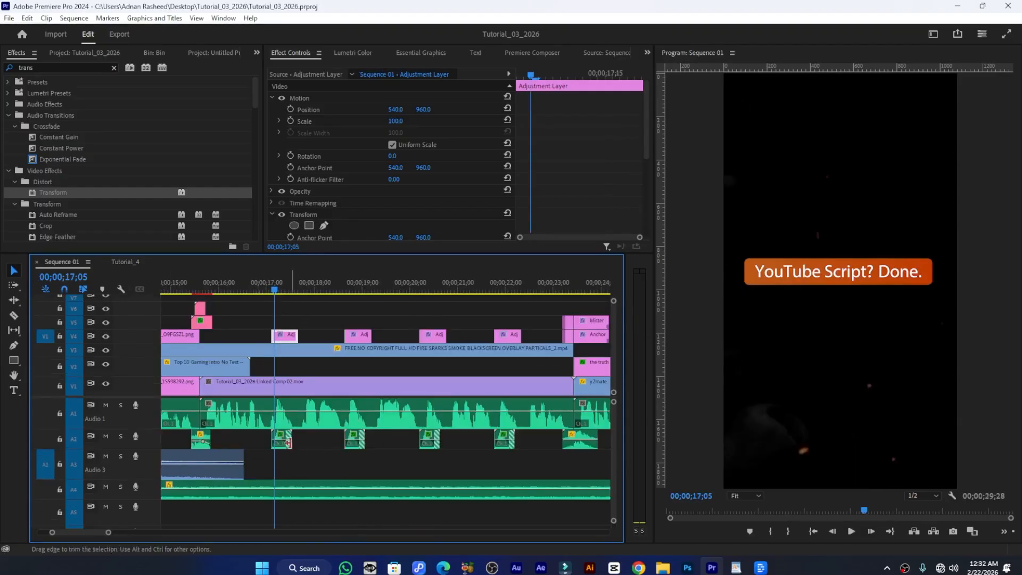
{"action": "key", "text": "minus"}
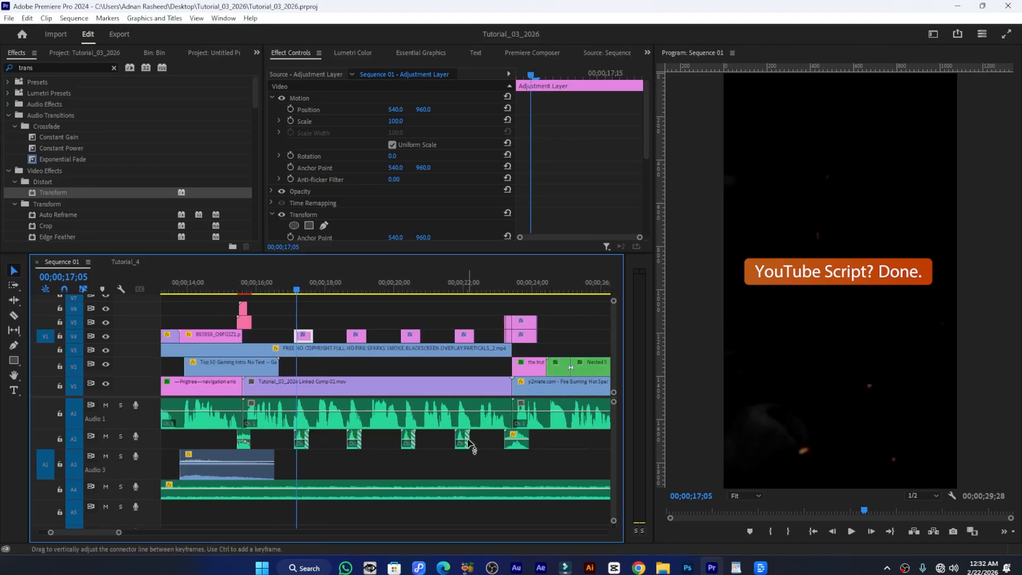
{"action": "left_click_drag", "start_coordinate": [480, 445], "coordinate": [286, 437]}
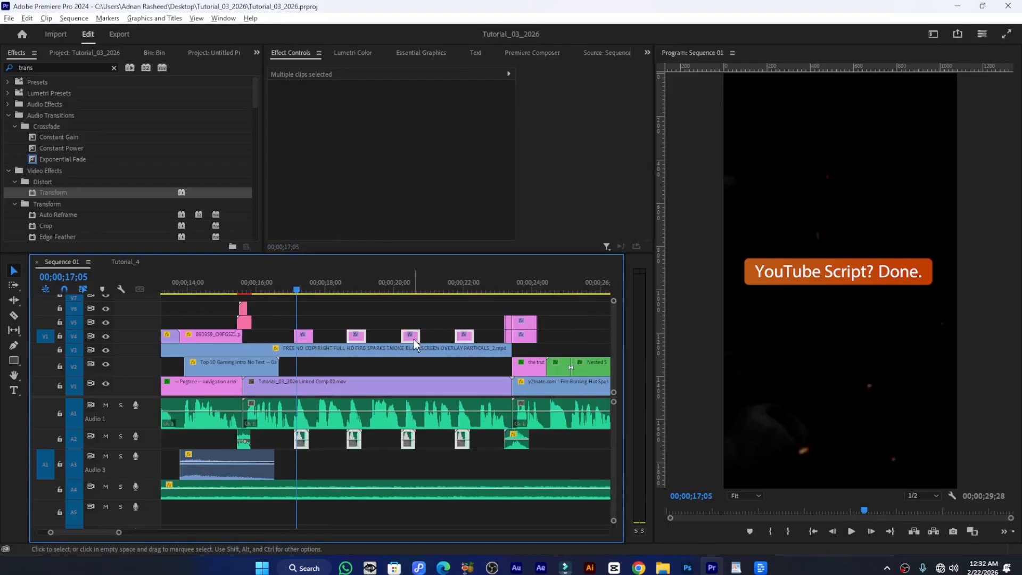
{"action": "scroll", "coordinate": [410, 346], "scroll_direction": "up", "scroll_amount": 2}
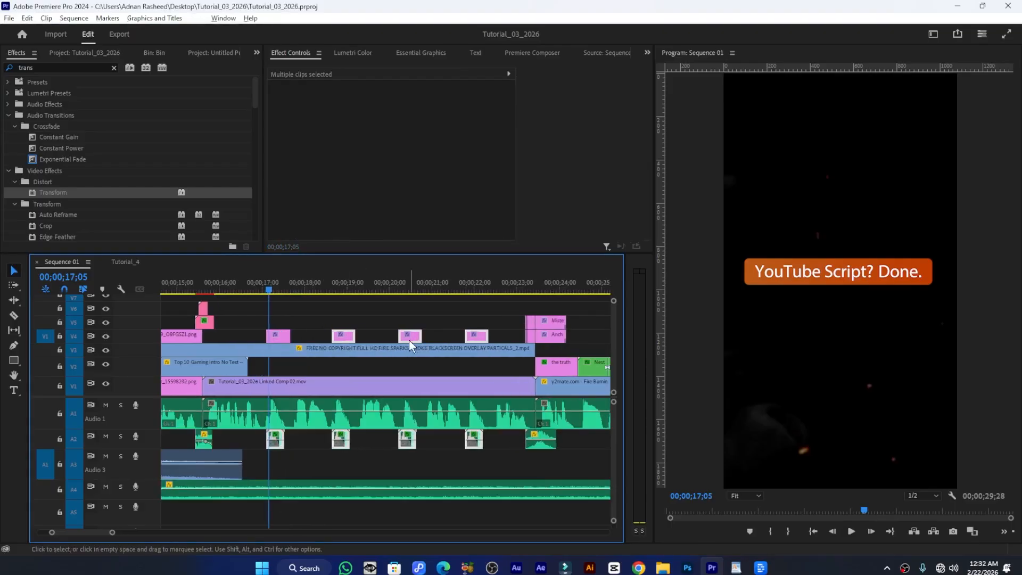
{"action": "right_click", "coordinate": [341, 336]}
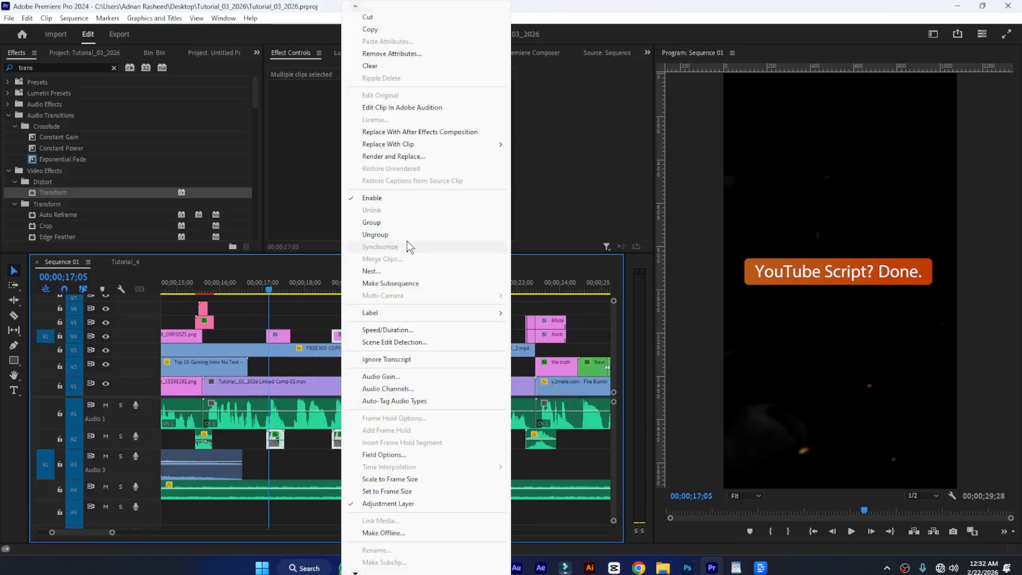
{"action": "left_click", "coordinate": [380, 235]}
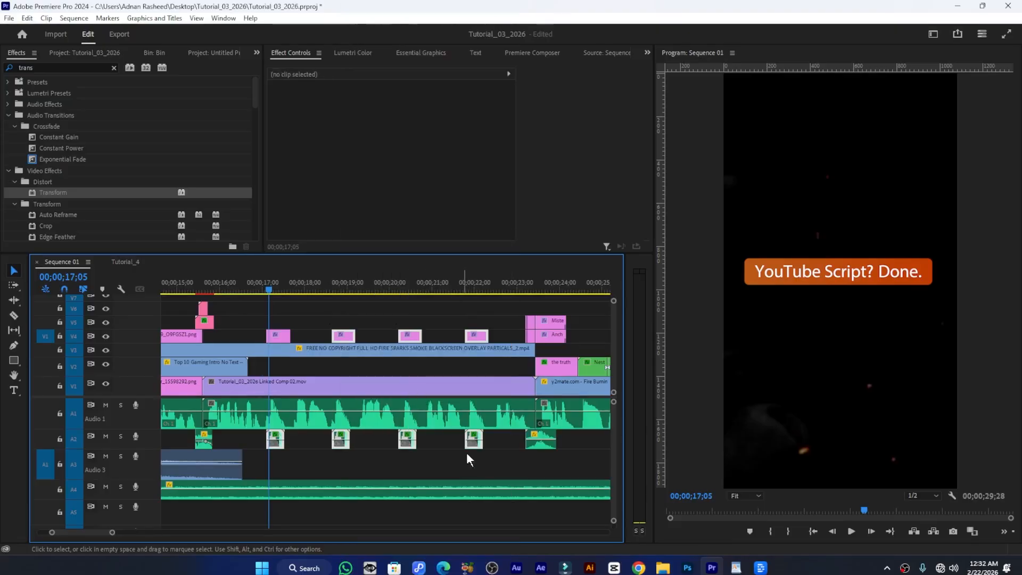
Copy the four swoosh clips from A2 of Sequence 01 onto A2 of Tutorial_4, starting under the first adjustment layer
{"action": "left_click_drag", "start_coordinate": [495, 438], "coordinate": [248, 453]}
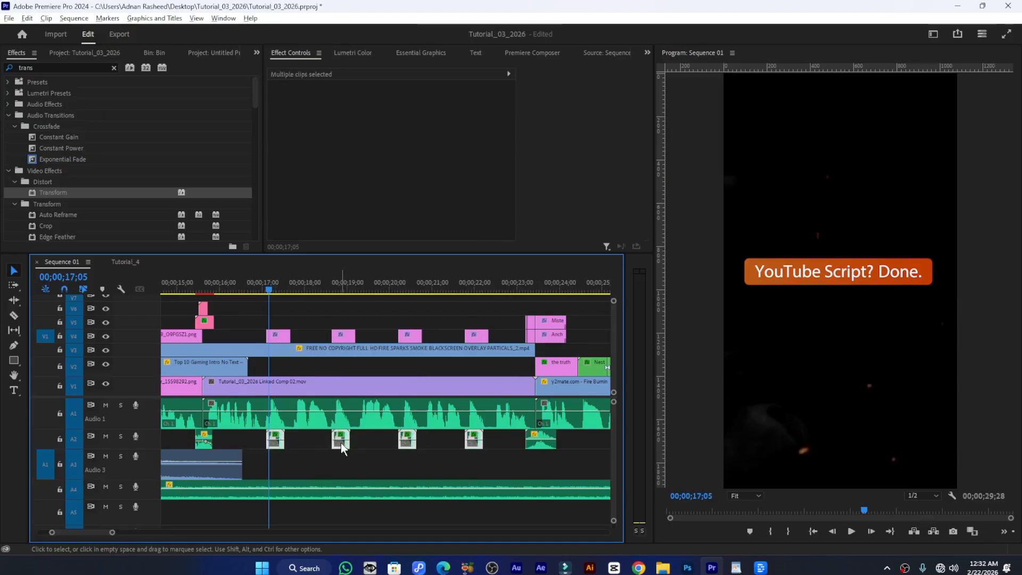
{"action": "left_click_drag", "start_coordinate": [341, 441], "coordinate": [326, 468]}
{"action": "scroll", "coordinate": [301, 472], "scroll_direction": "up", "scroll_amount": 5}
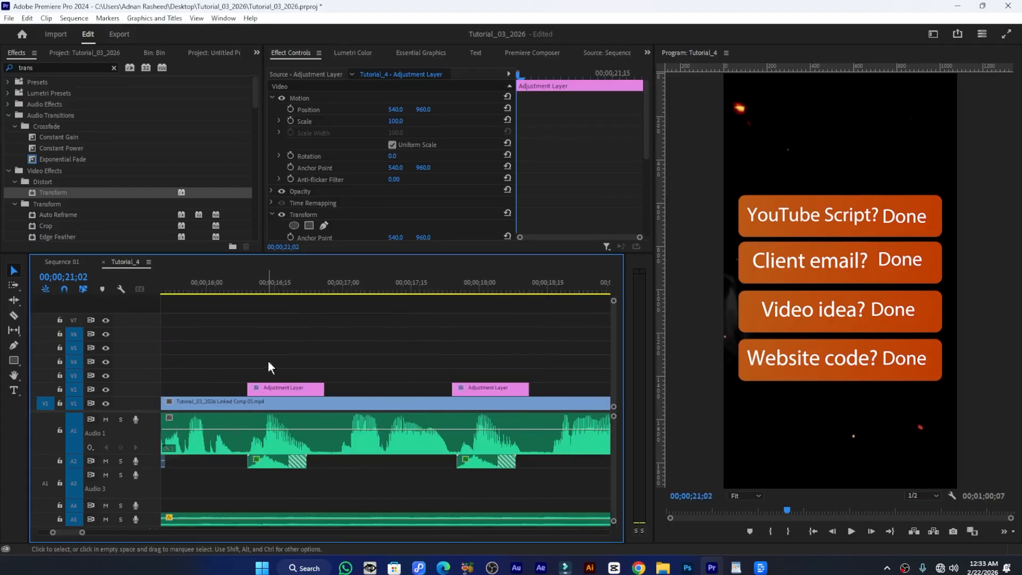
Line up the Swoosh 04 - 02.wav clips on A2 of Tutorial_4 with the starts of the adjustment layers on V2
{"action": "left_click", "coordinate": [271, 458]}
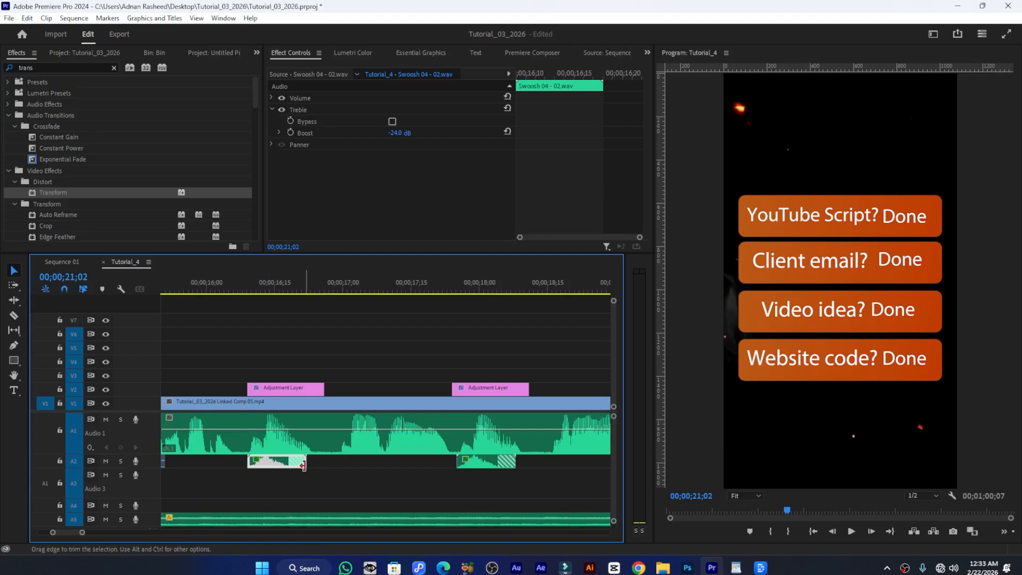
{"action": "scroll", "coordinate": [307, 466], "scroll_direction": "down", "scroll_amount": 2, "text": "alt"}
{"action": "scroll", "coordinate": [366, 467], "scroll_direction": "down", "scroll_amount": 3}
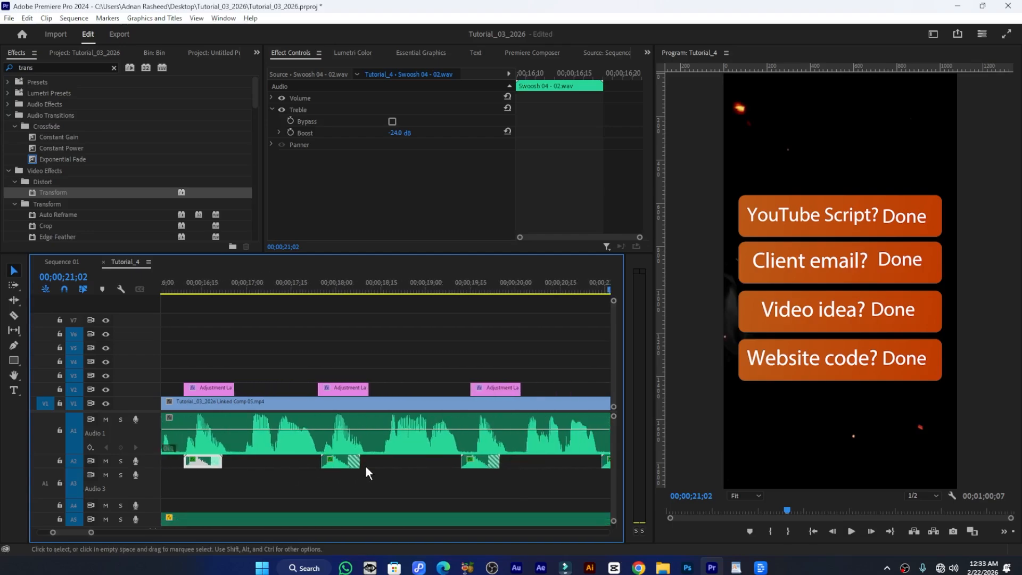
{"action": "left_click", "coordinate": [320, 466]}
{"action": "scroll", "coordinate": [346, 466], "scroll_direction": "down", "scroll_amount": 1}
{"action": "left_click_drag", "start_coordinate": [416, 462], "coordinate": [428, 464]}
{"action": "scroll", "coordinate": [155, 462], "scroll_direction": "up", "scroll_amount": 3, "text": "alt"}
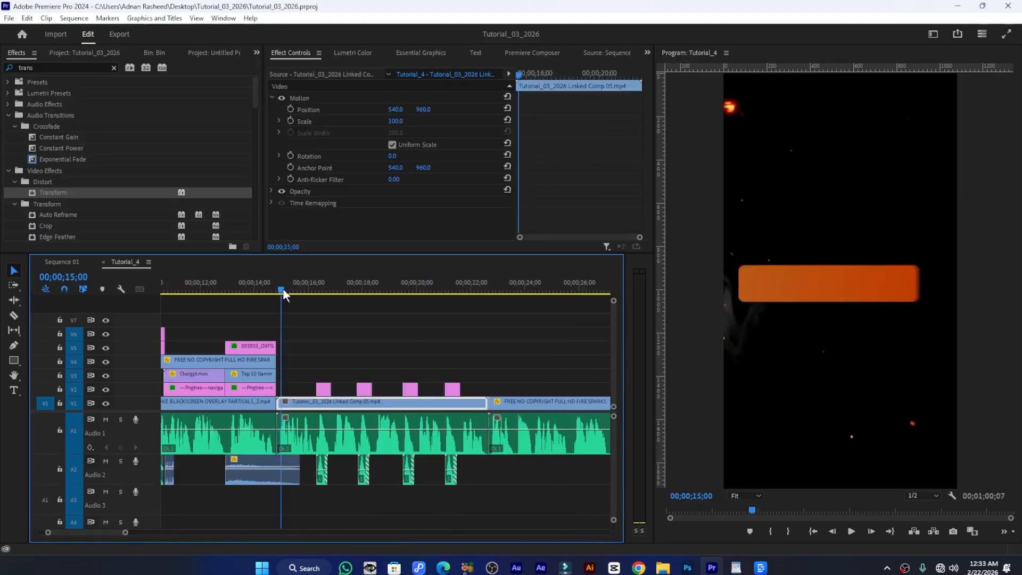
Examine the cut into the text cards around 00;00;14;25 in Tutorial_4 and the transition at 00;00;15;13 to 00;00;15;20 in Sequence 01
{"action": "left_click_drag", "start_coordinate": [283, 289], "coordinate": [279, 287]}
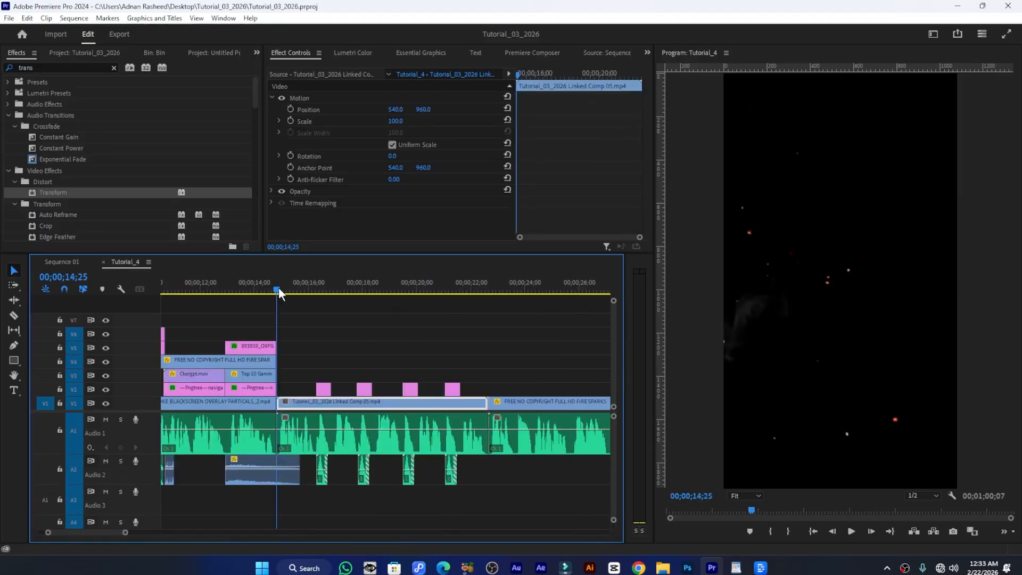
{"action": "scroll", "coordinate": [273, 334], "scroll_direction": "up", "scroll_amount": 1}
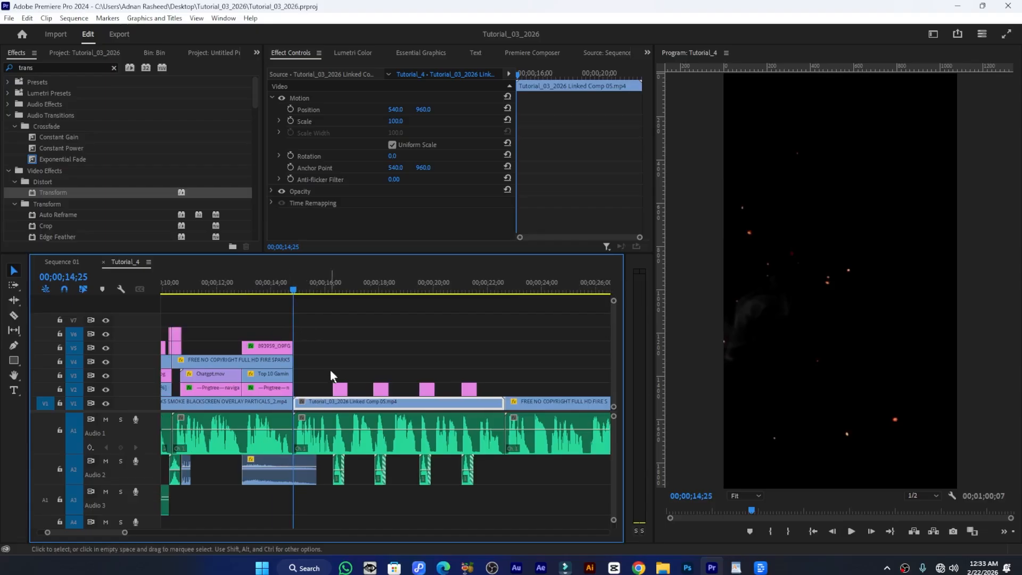
{"action": "scroll", "coordinate": [297, 362], "scroll_direction": "down", "scroll_amount": 1, "text": "alt"}
{"action": "left_click", "coordinate": [283, 348]}
{"action": "mouse_move", "coordinate": [290, 289]}
{"action": "left_mouse_down"}
{"action": "mouse_move", "coordinate": [276, 288]}
{"action": "mouse_move", "coordinate": [290, 296]}
{"action": "left_mouse_up"}
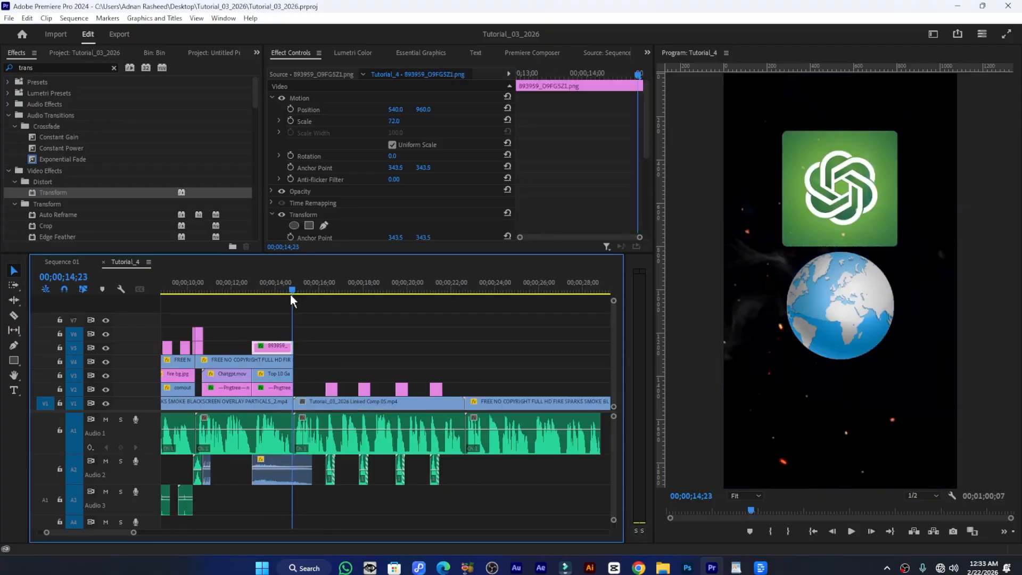
{"action": "left_click", "coordinate": [71, 266]}
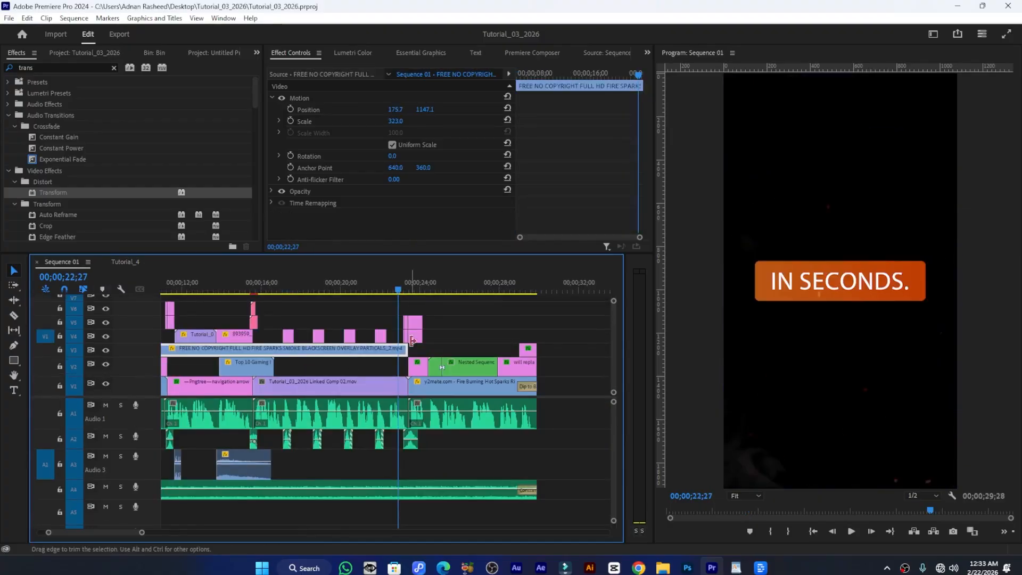
{"action": "scroll", "coordinate": [413, 334], "scroll_direction": "down", "scroll_amount": 1, "text": "alt"}
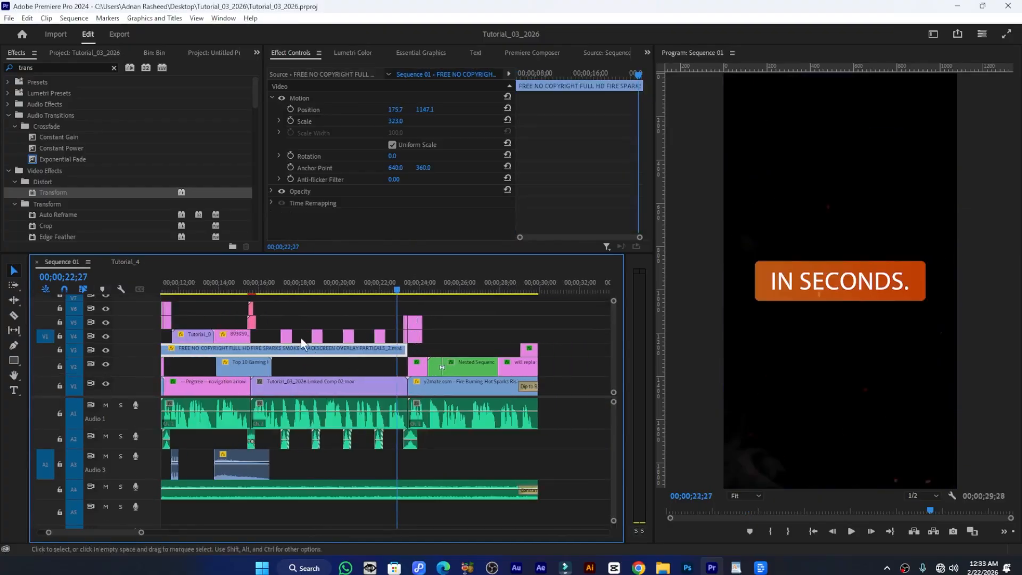
{"action": "left_click", "coordinate": [243, 288]}
{"action": "left_click_drag", "start_coordinate": [244, 286], "coordinate": [248, 289]}
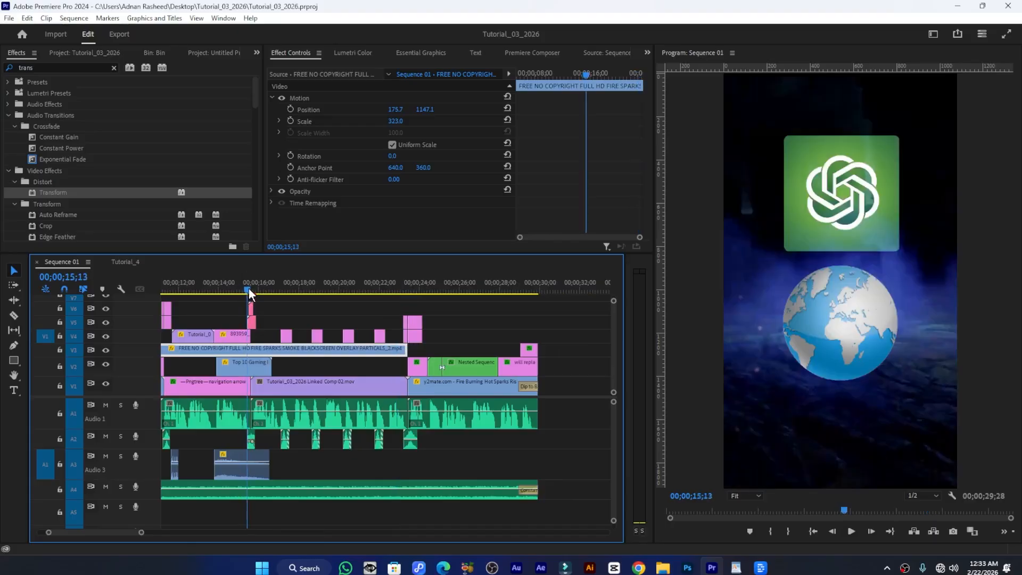
{"action": "key", "text": "space"}
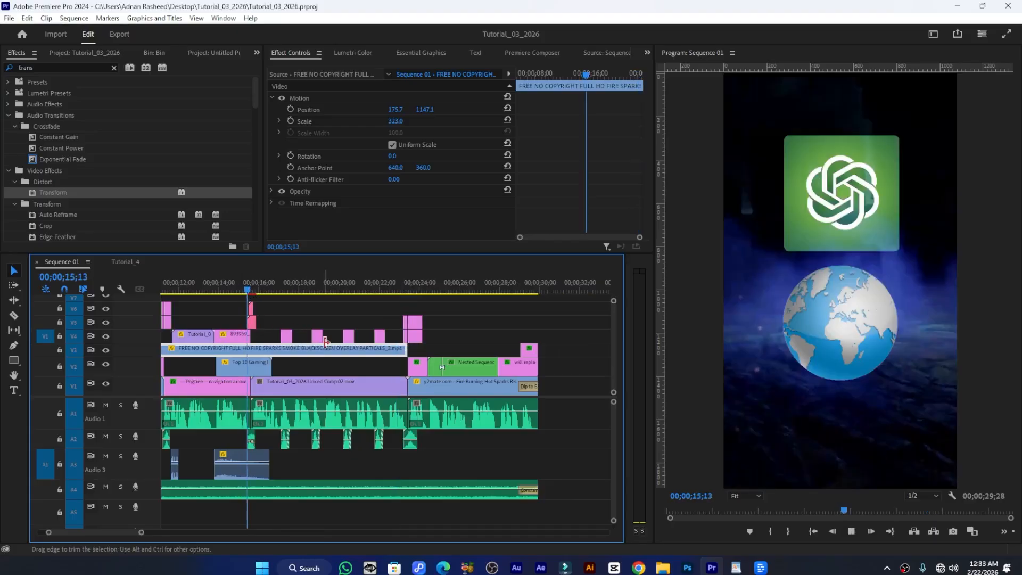
{"action": "left_click_drag", "start_coordinate": [263, 285], "coordinate": [253, 283]}
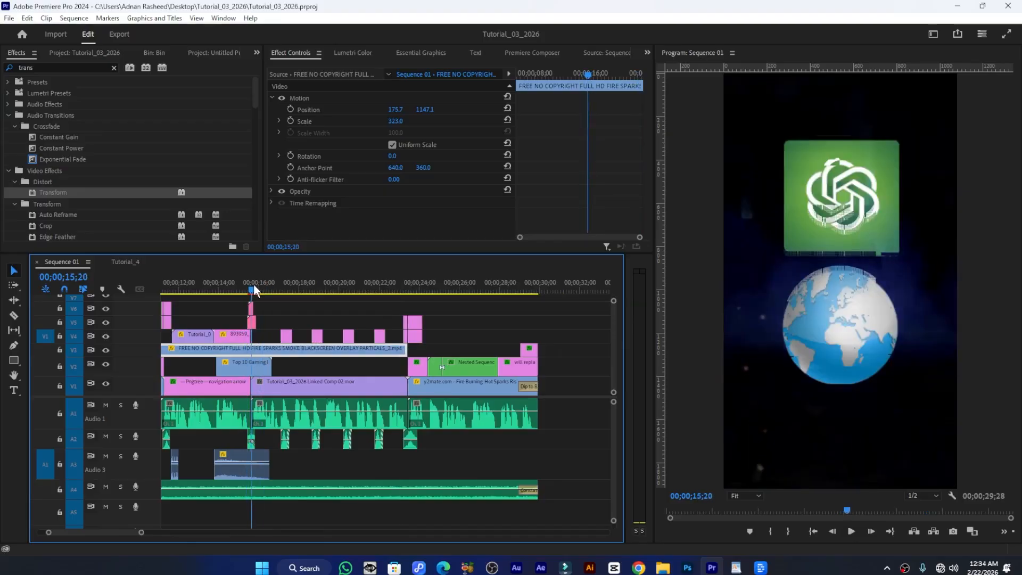
Add the Starter Pack's Digital Glitch transition with sound to Tutorial_4 at the 00;00;14;25 cut into the text-card clip
{"action": "left_click", "coordinate": [122, 262]}
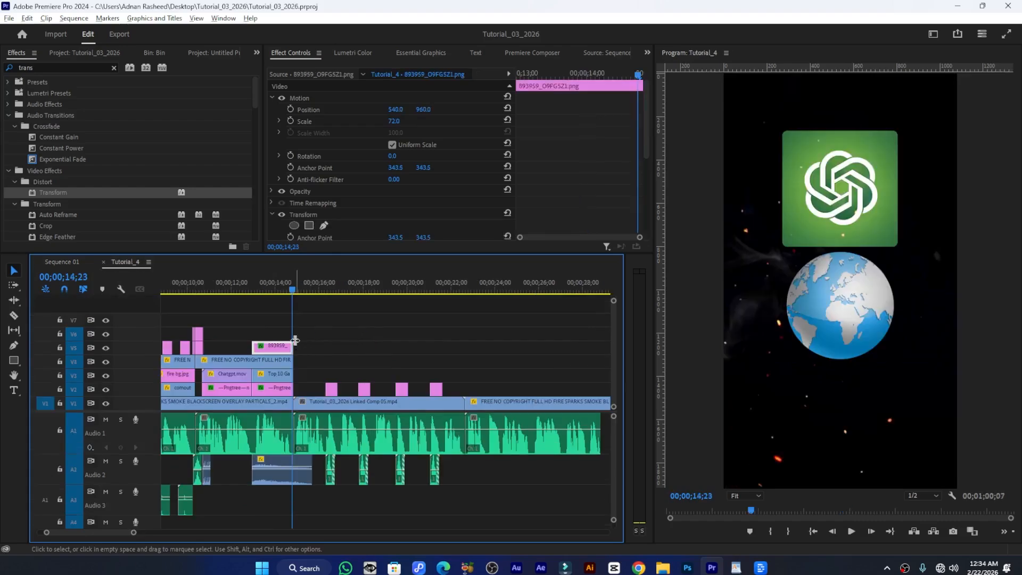
{"action": "key", "text": "="}
{"action": "left_click", "coordinate": [302, 291]}
{"action": "left_click_drag", "start_coordinate": [302, 291], "coordinate": [293, 290]}
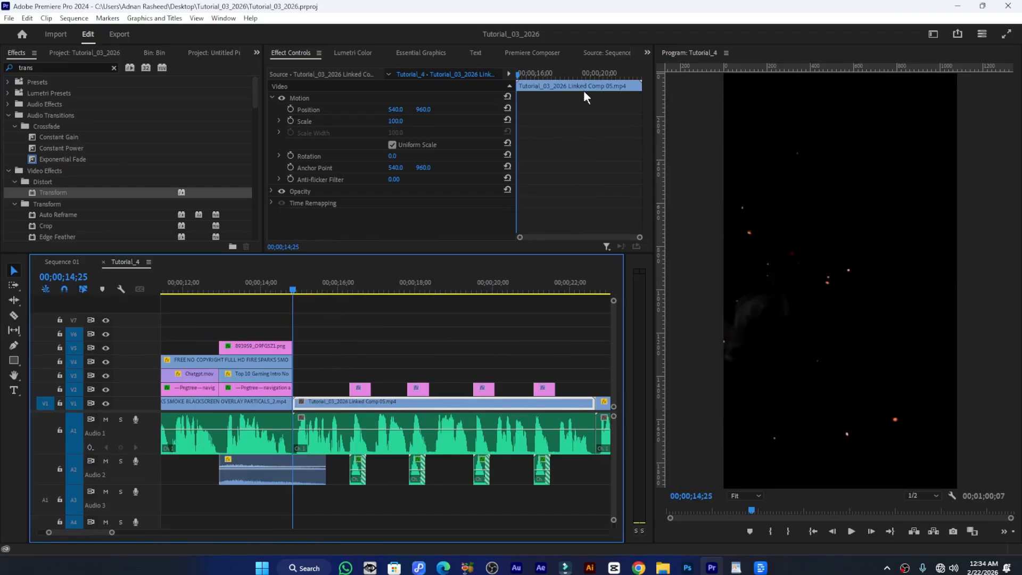
{"action": "left_click", "coordinate": [526, 55]}
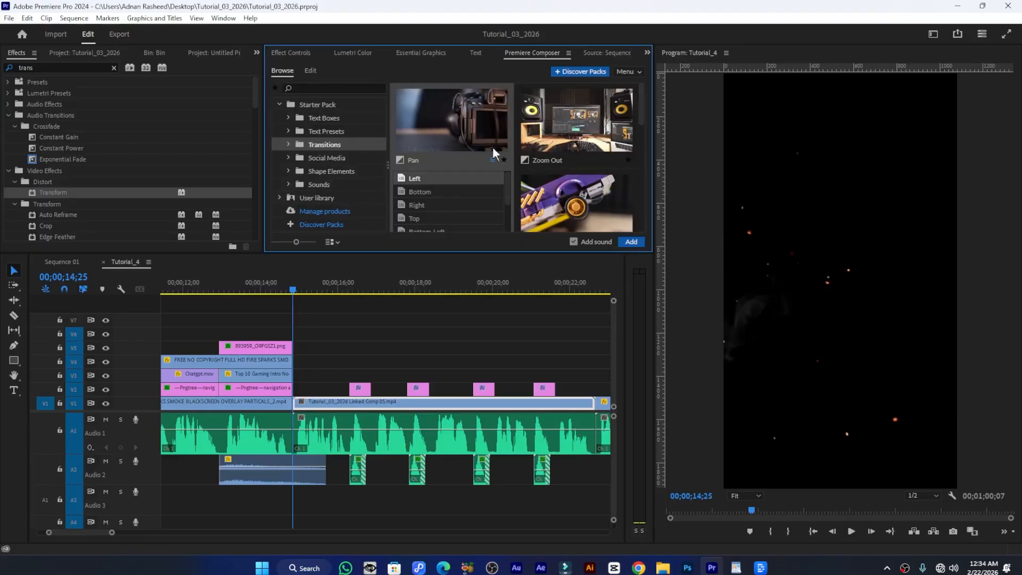
{"action": "scroll", "coordinate": [578, 148], "scroll_direction": "down", "scroll_amount": 3}
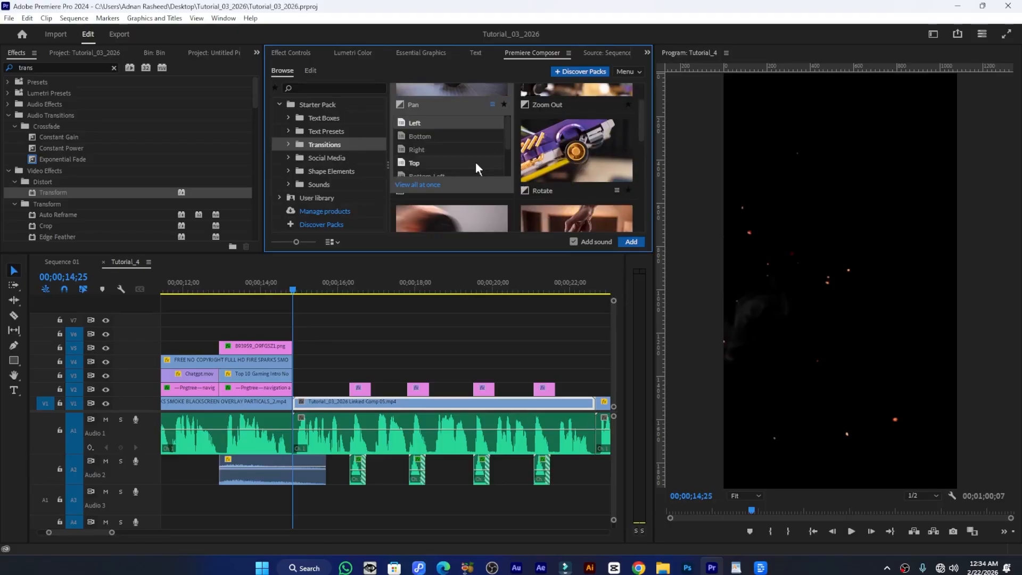
{"action": "scroll", "coordinate": [554, 163], "scroll_direction": "down", "scroll_amount": 2}
{"action": "scroll", "coordinate": [569, 150], "scroll_direction": "down", "scroll_amount": 2}
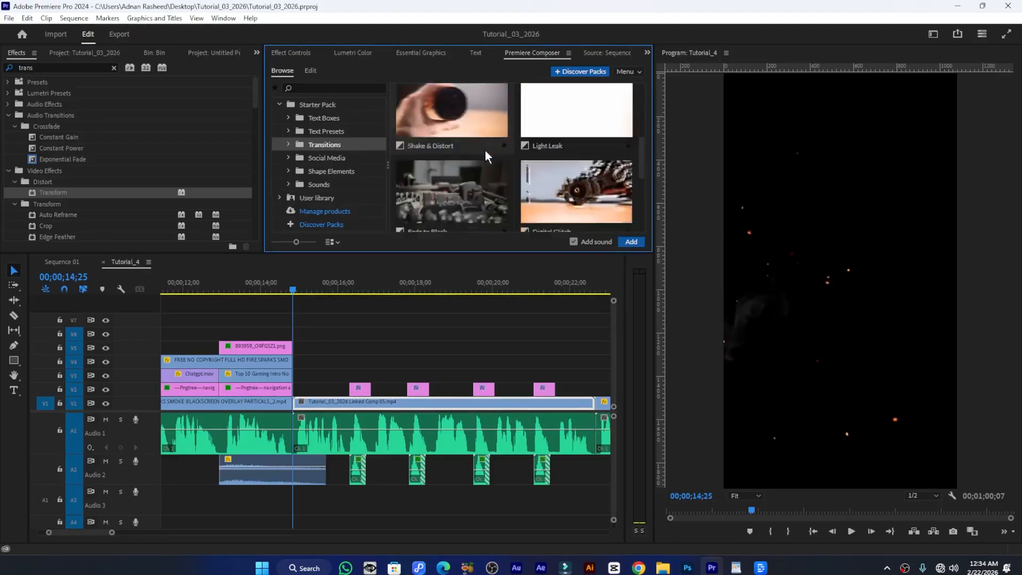
{"action": "scroll", "coordinate": [575, 128], "scroll_direction": "up", "scroll_amount": 2}
{"action": "scroll", "coordinate": [574, 145], "scroll_direction": "down", "scroll_amount": 1}
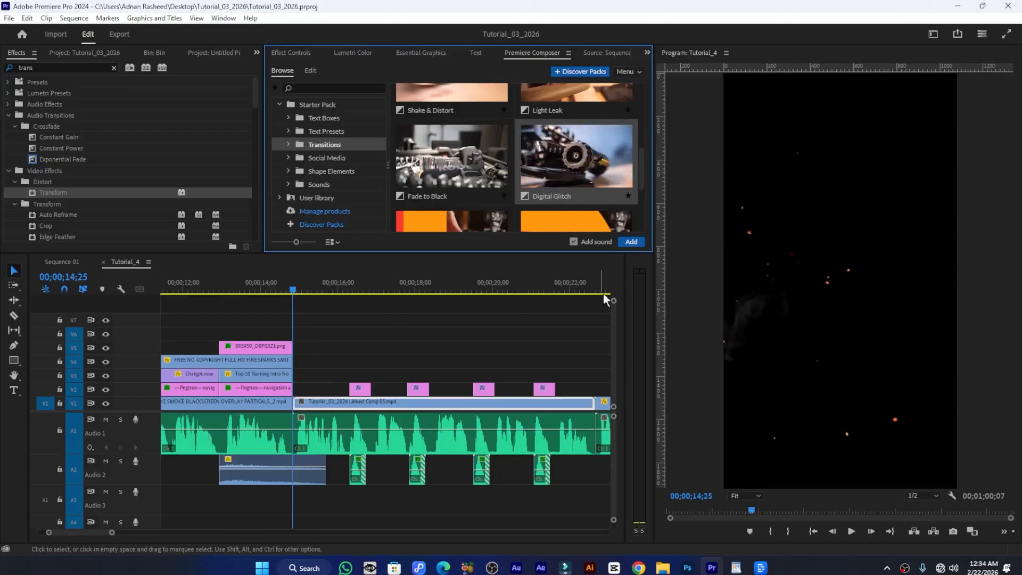
{"action": "left_click", "coordinate": [631, 242]}
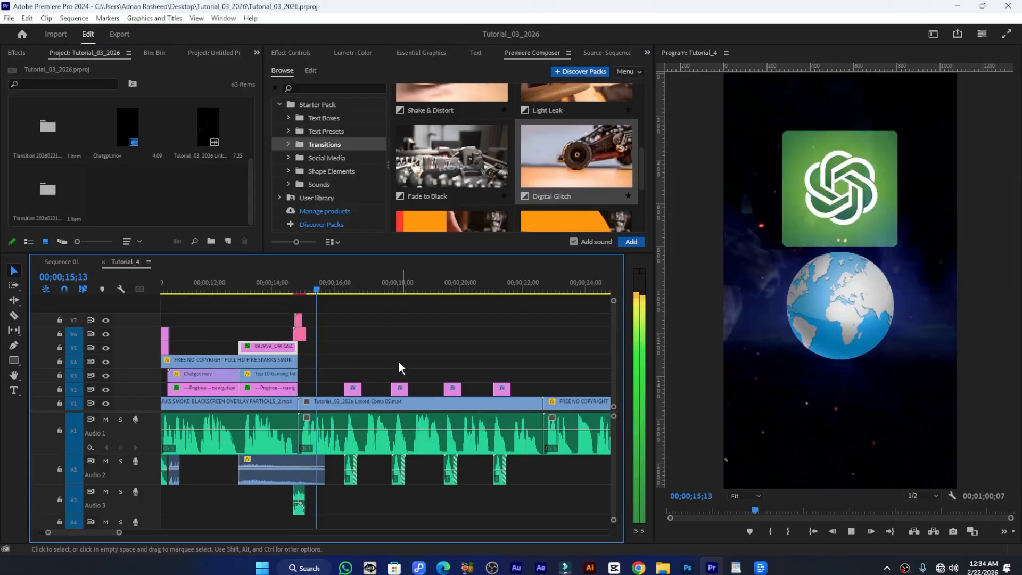
Examine how the text-card section changes to THE TRUTH title in Sequence 01, from 00;00;23;01 to 00;00;24;14
{"action": "key", "text": "space"}
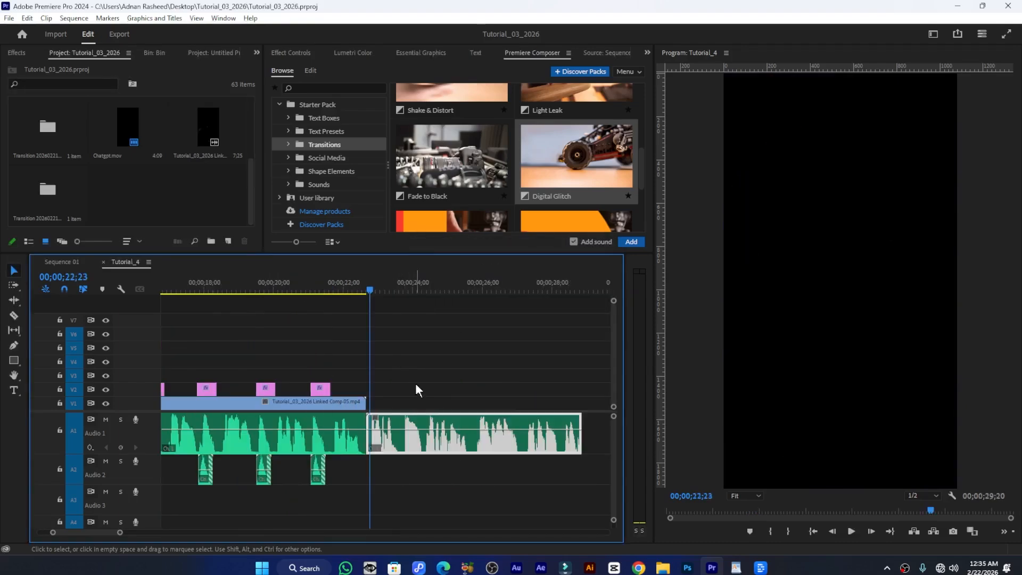
{"action": "left_click", "coordinate": [77, 262]}
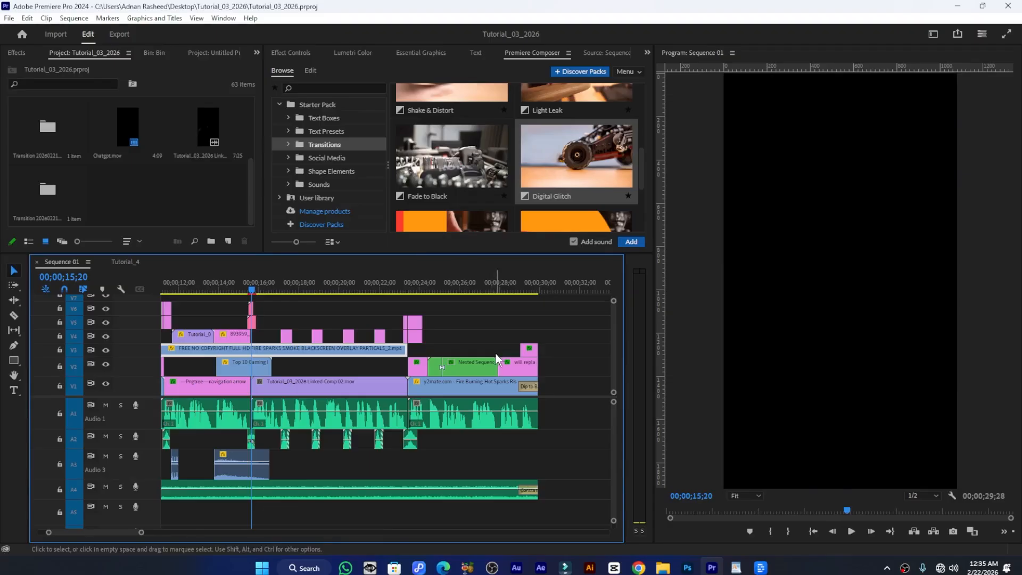
{"action": "left_click", "coordinate": [366, 287]}
{"action": "left_click_drag", "start_coordinate": [366, 284], "coordinate": [350, 283]}
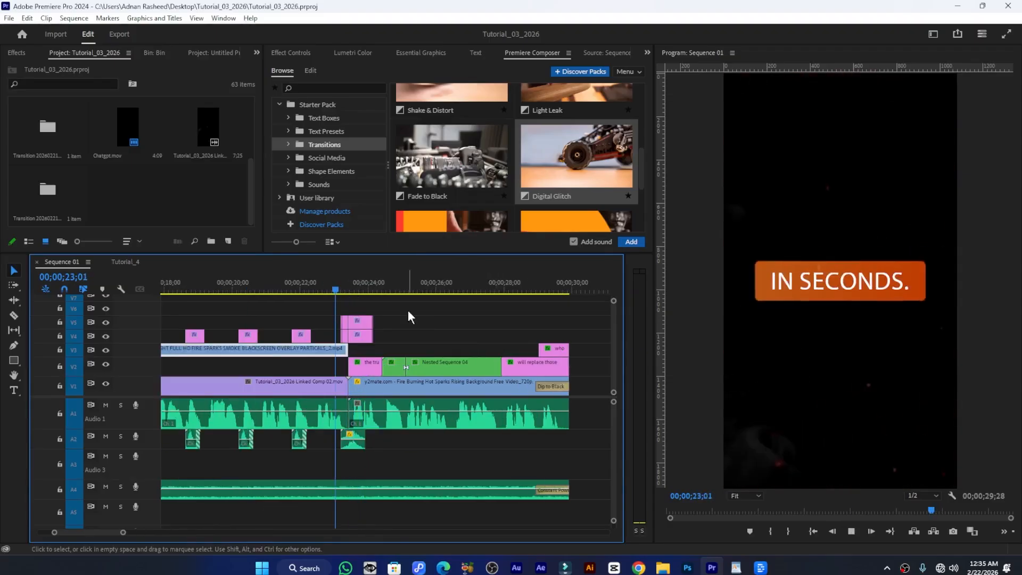
{"action": "key", "text": "space"}
{"action": "left_click", "coordinate": [393, 366]}
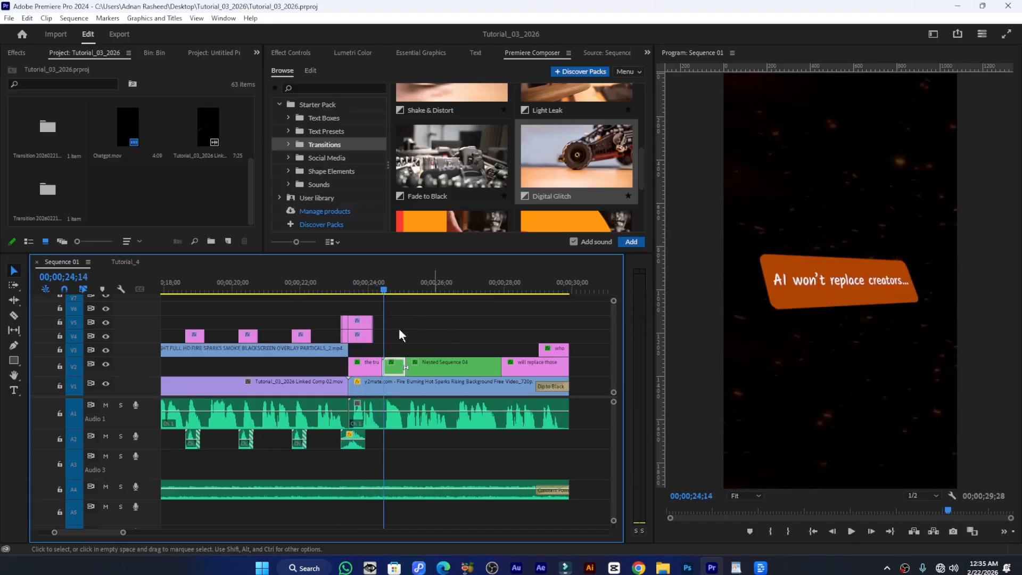
{"action": "left_click_drag", "start_coordinate": [372, 285], "coordinate": [362, 284]}
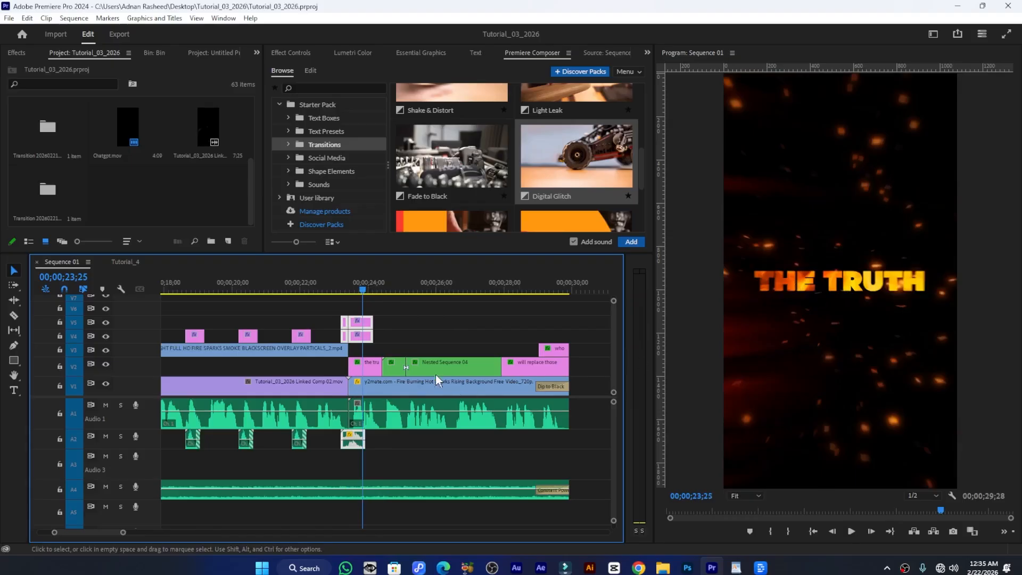
{"action": "left_click", "coordinate": [372, 369]}
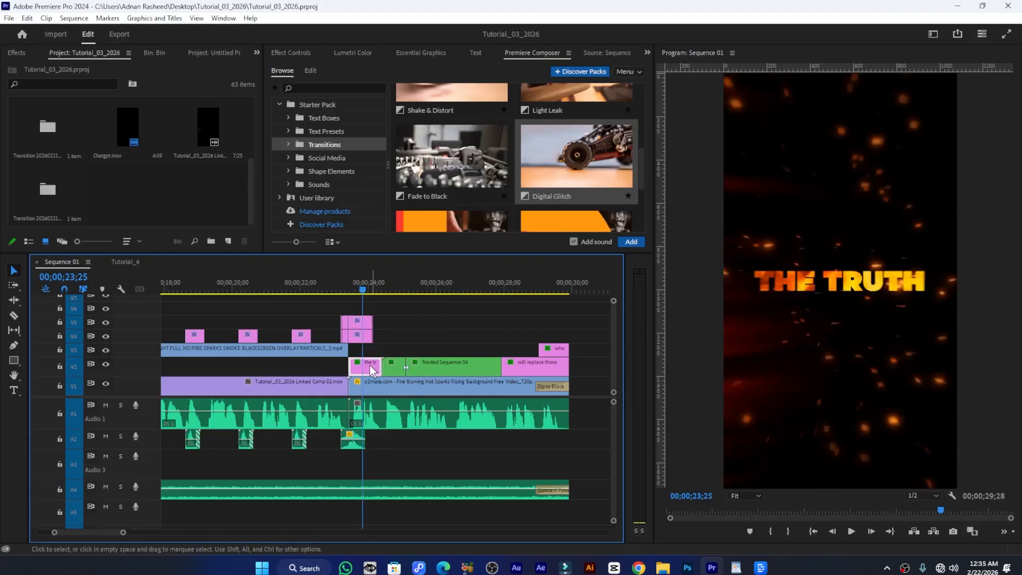
Copy the AI text graphic from V5 at 00;00;09;24 in Tutorial_4 to V1 at 00;00;22;20, directly after the text-card clip
{"action": "left_click", "coordinate": [123, 261]}
{"action": "left_click_drag", "start_coordinate": [369, 290], "coordinate": [365, 289]}
{"action": "scroll", "coordinate": [368, 367], "scroll_direction": "up", "scroll_amount": 1}
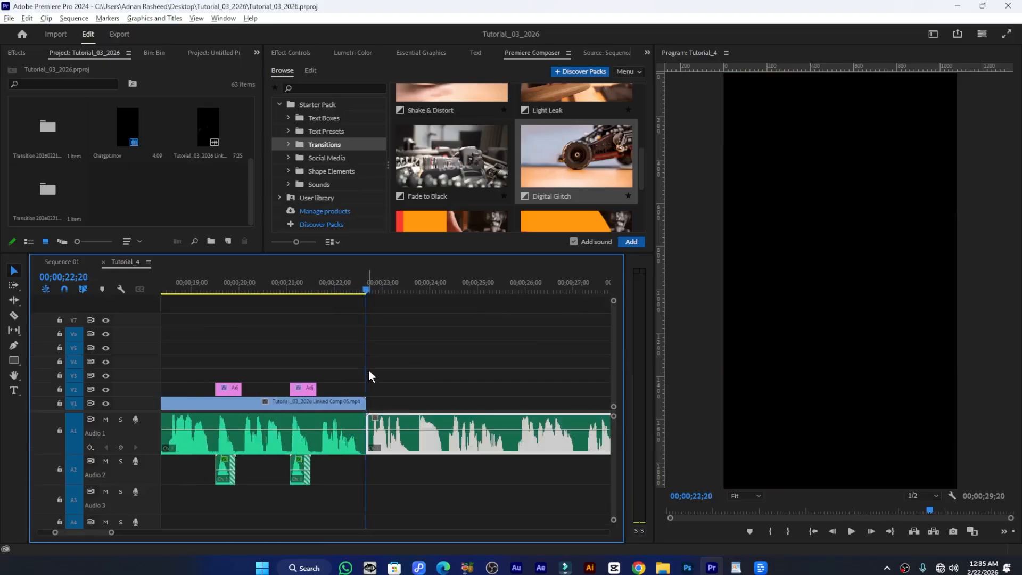
{"action": "scroll", "coordinate": [353, 376], "scroll_direction": "up", "scroll_amount": 4}
{"action": "scroll", "coordinate": [258, 354], "scroll_direction": "down", "scroll_amount": 2}
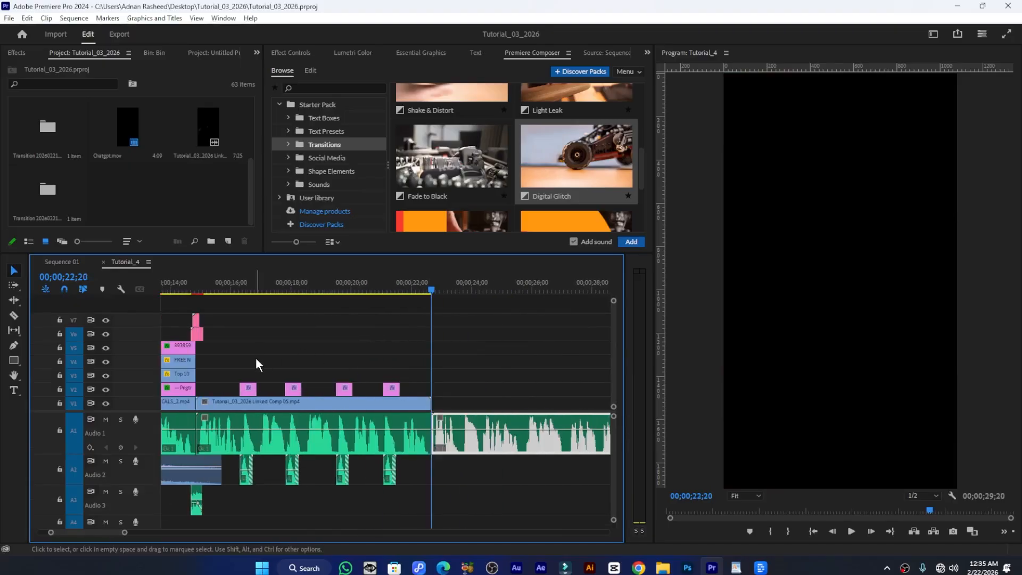
{"action": "scroll", "coordinate": [283, 357], "scroll_direction": "up", "scroll_amount": 3}
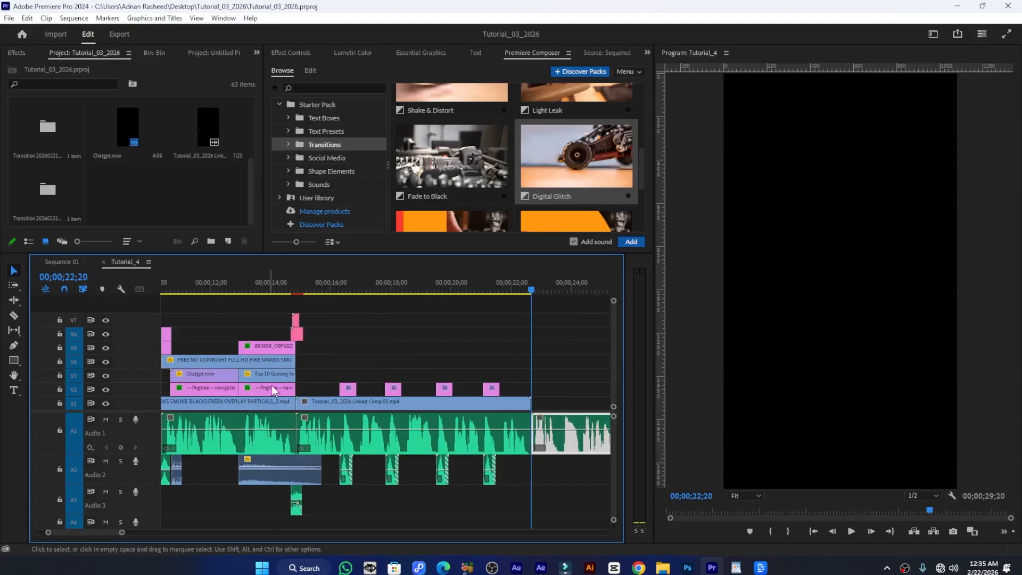
{"action": "scroll", "coordinate": [272, 343], "scroll_direction": "up", "scroll_amount": 2}
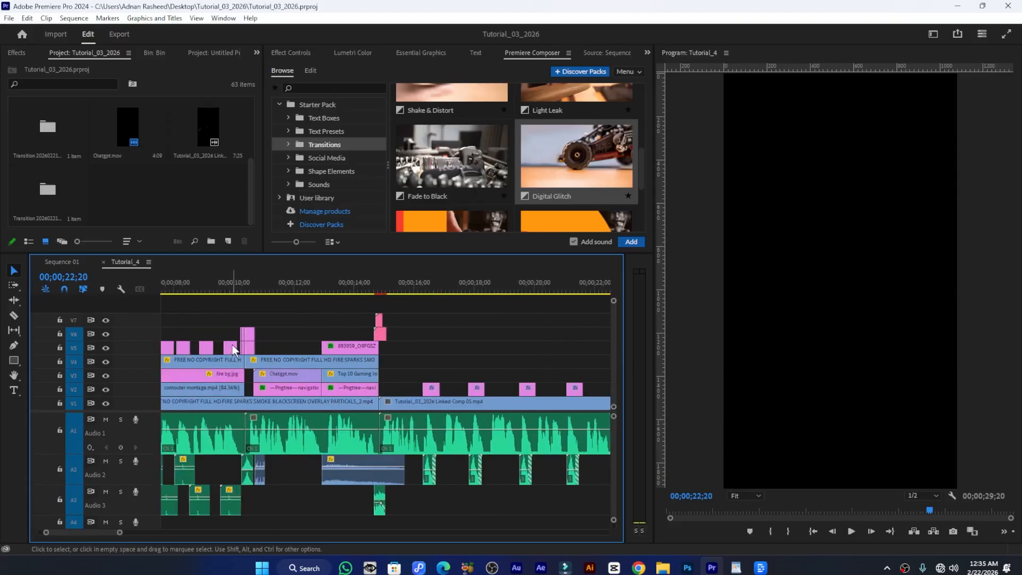
{"action": "scroll", "coordinate": [232, 343], "scroll_direction": "down", "scroll_amount": 1}
{"action": "left_click", "coordinate": [229, 288]}
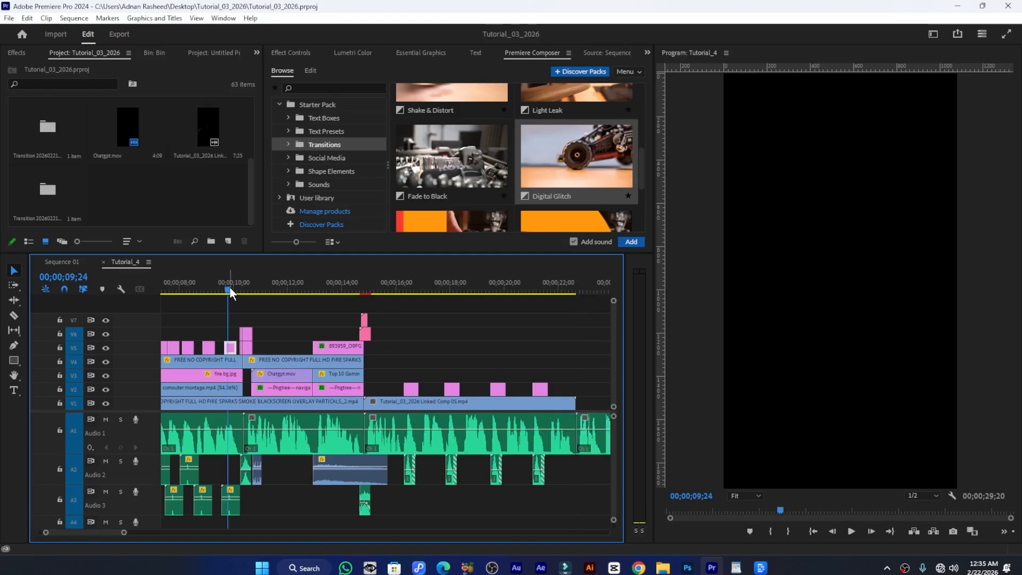
{"action": "scroll", "coordinate": [212, 363], "scroll_direction": "down", "scroll_amount": 2}
{"action": "left_click", "coordinate": [226, 348]}
{"action": "scroll", "coordinate": [225, 348], "scroll_direction": "up", "scroll_amount": 3}
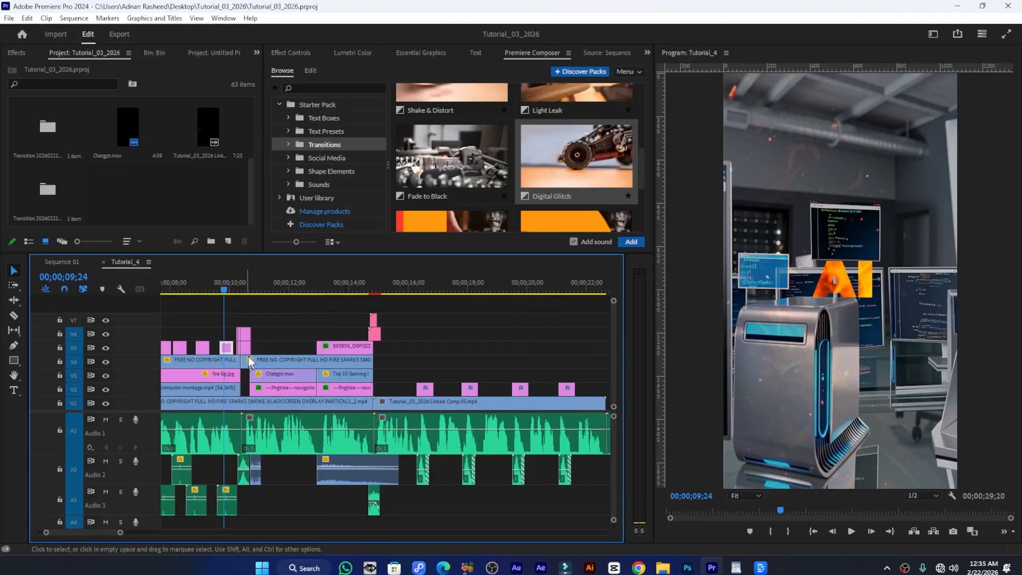
{"action": "scroll", "coordinate": [500, 377], "scroll_direction": "down", "scroll_amount": 3}
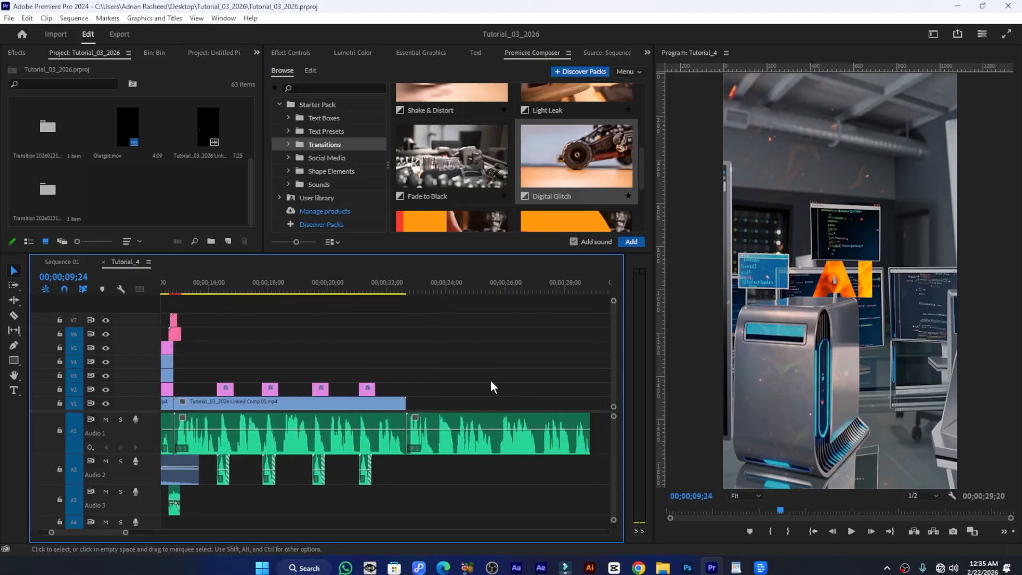
{"action": "scroll", "coordinate": [433, 363], "scroll_direction": "up", "scroll_amount": 2}
{"action": "left_click_drag", "start_coordinate": [395, 287], "coordinate": [381, 290]}
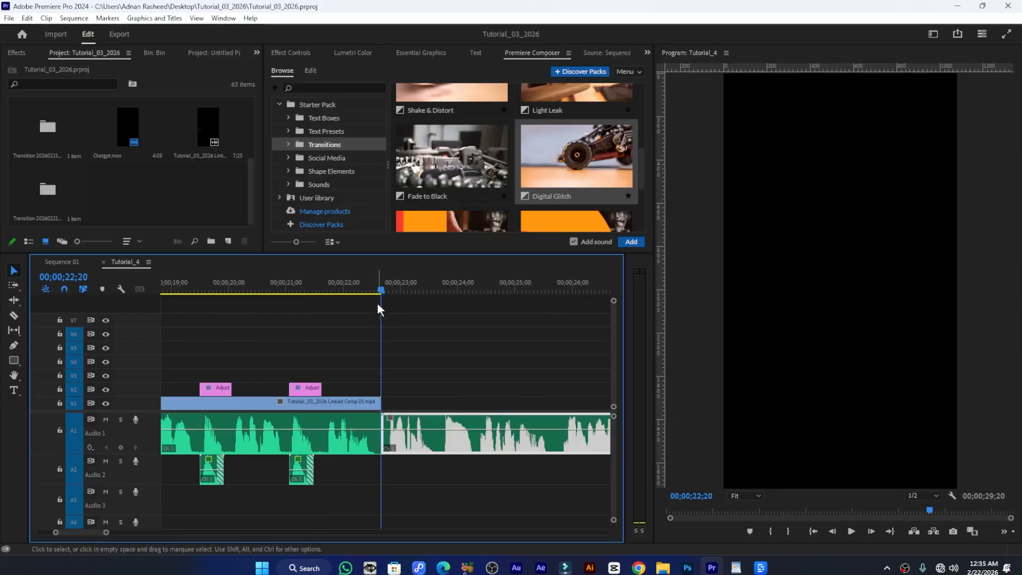
{"action": "key", "text": "ctrl+v"}
{"action": "left_click_drag", "start_coordinate": [395, 349], "coordinate": [405, 401]}
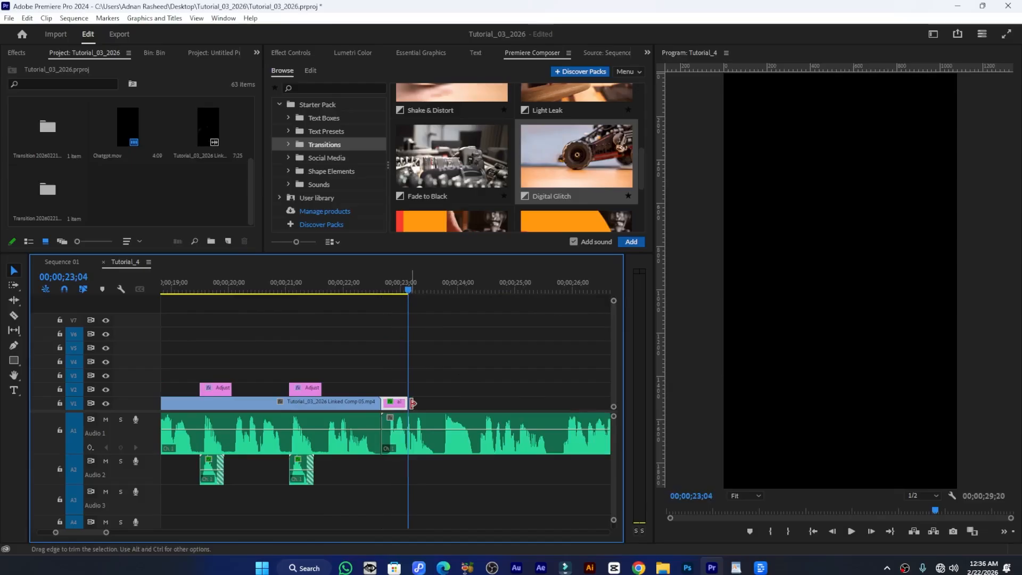
Play the voice-over after the copied AI graphic and extend the graphic's end on V1 to 00;00;23;21
{"action": "key", "text": "space"}
{"action": "key", "text": "="}
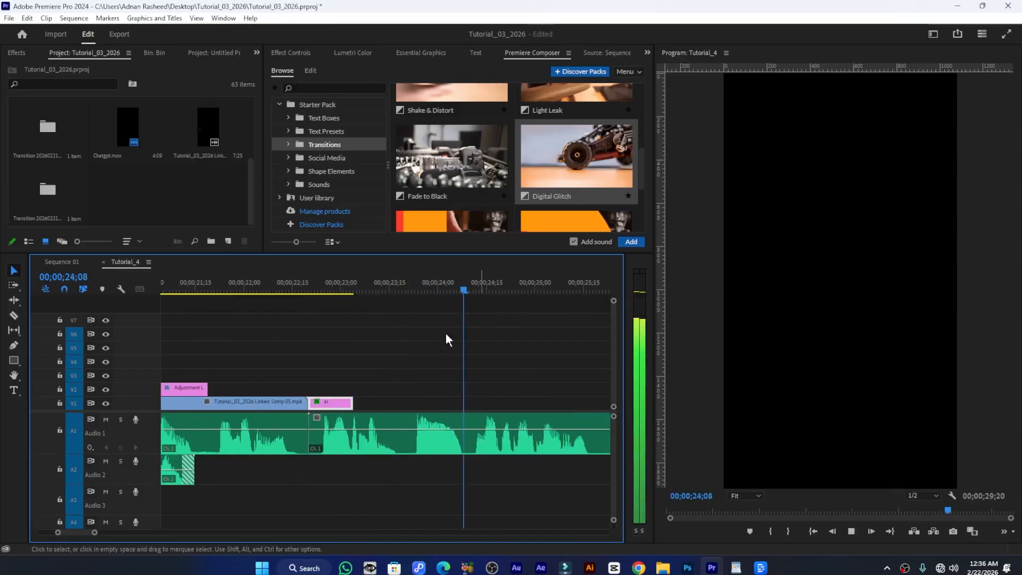
{"action": "key", "text": "space"}
{"action": "left_click", "coordinate": [446, 434]}
{"action": "left_click", "coordinate": [418, 289]}
{"action": "left_click_drag", "start_coordinate": [417, 289], "coordinate": [411, 288]}
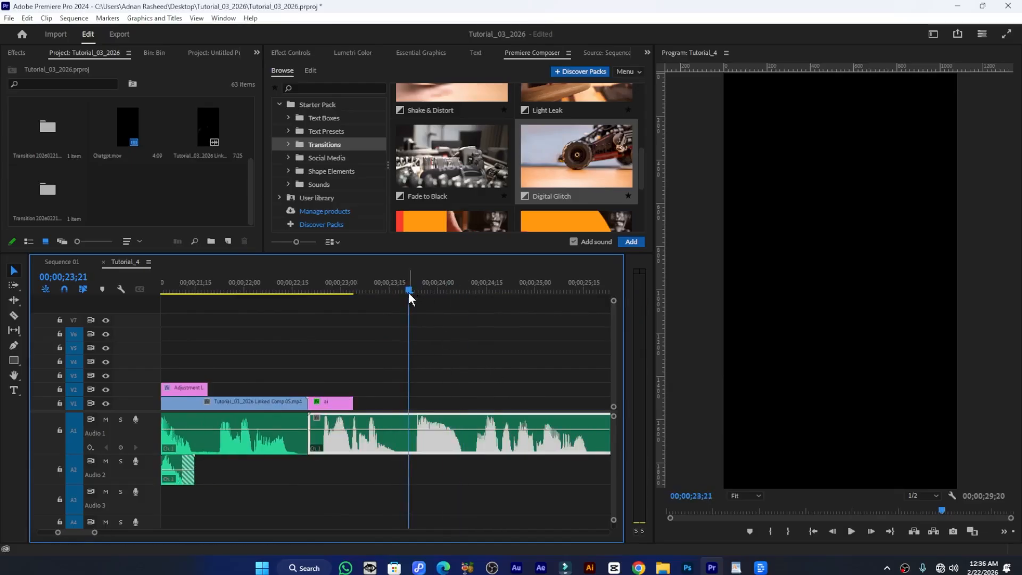
{"action": "left_click_drag", "start_coordinate": [352, 402], "coordinate": [407, 405]}
Replace the text of the copied AI graphic with "the truth", checking the wording against the matching title in Sequence 01
{"action": "left_click", "coordinate": [363, 289]}
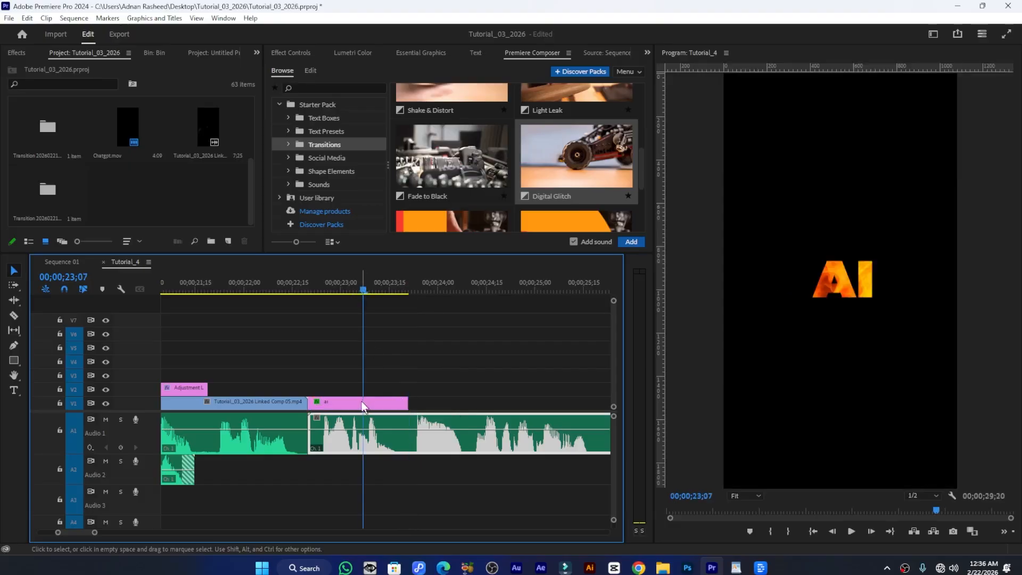
{"action": "left_click", "coordinate": [359, 408]}
{"action": "left_click", "coordinate": [836, 272]}
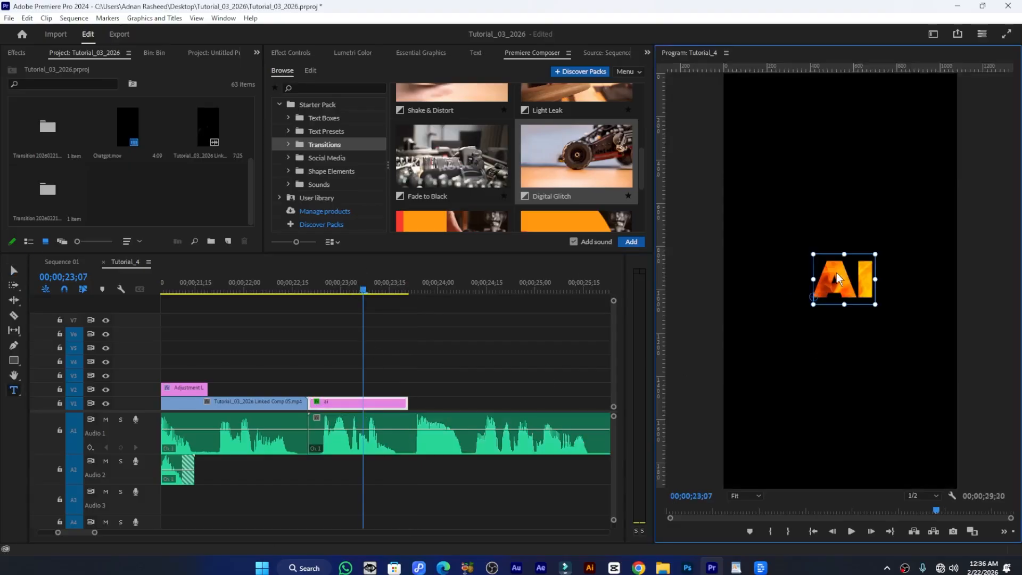
{"action": "key", "text": "t"}
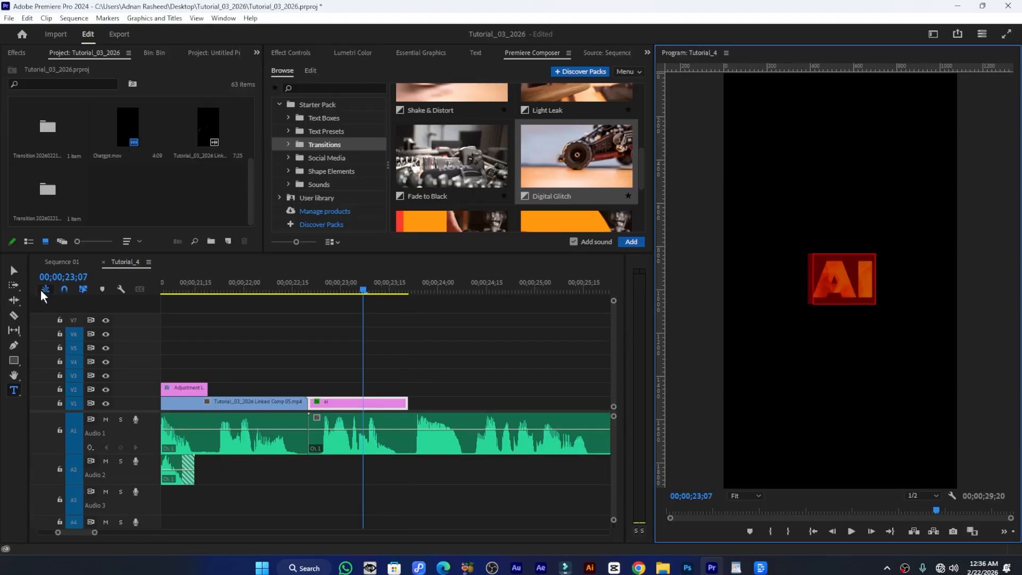
{"action": "left_click", "coordinate": [62, 262]}
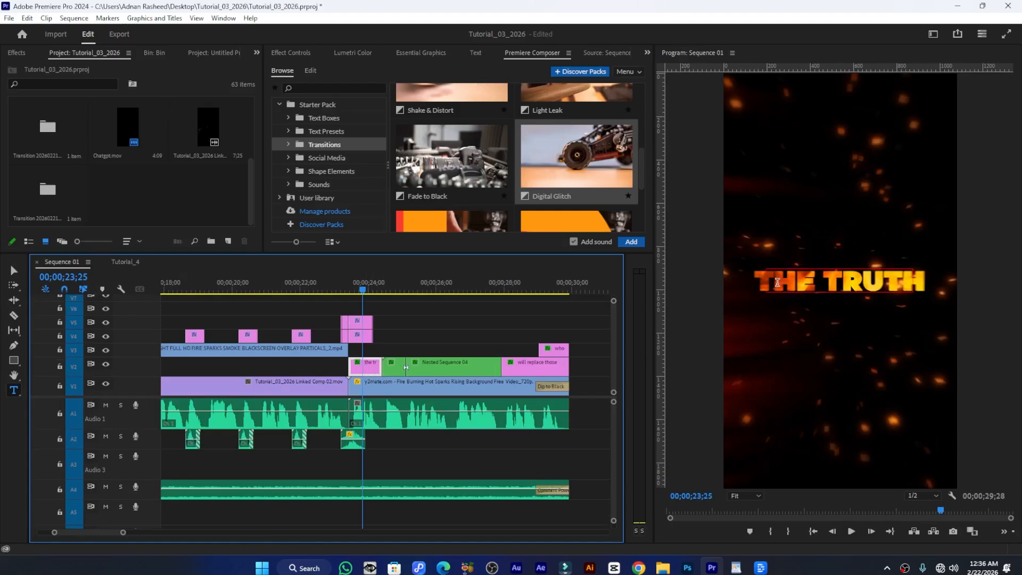
{"action": "left_click", "coordinate": [795, 283]}
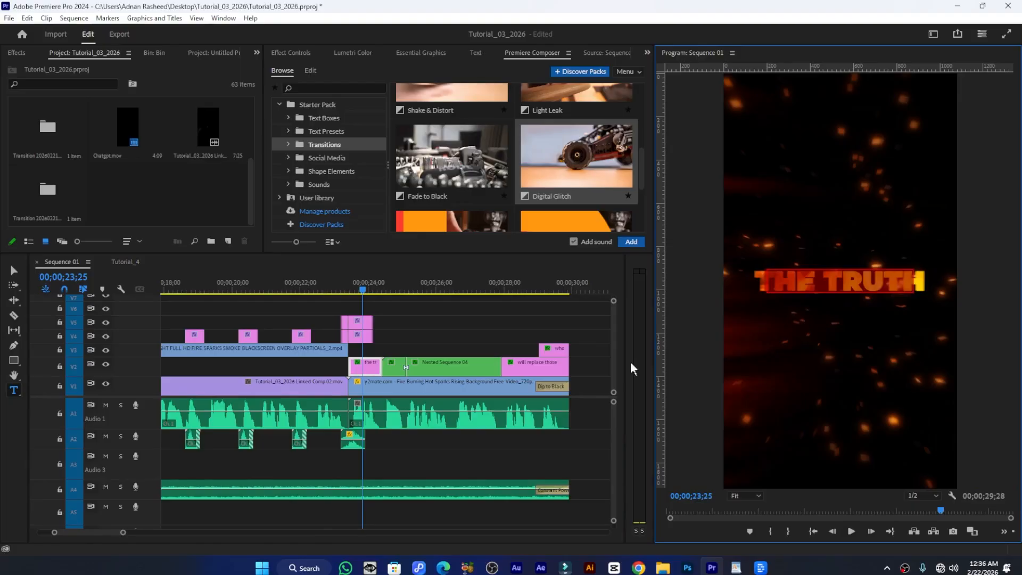
{"action": "left_click", "coordinate": [124, 263]}
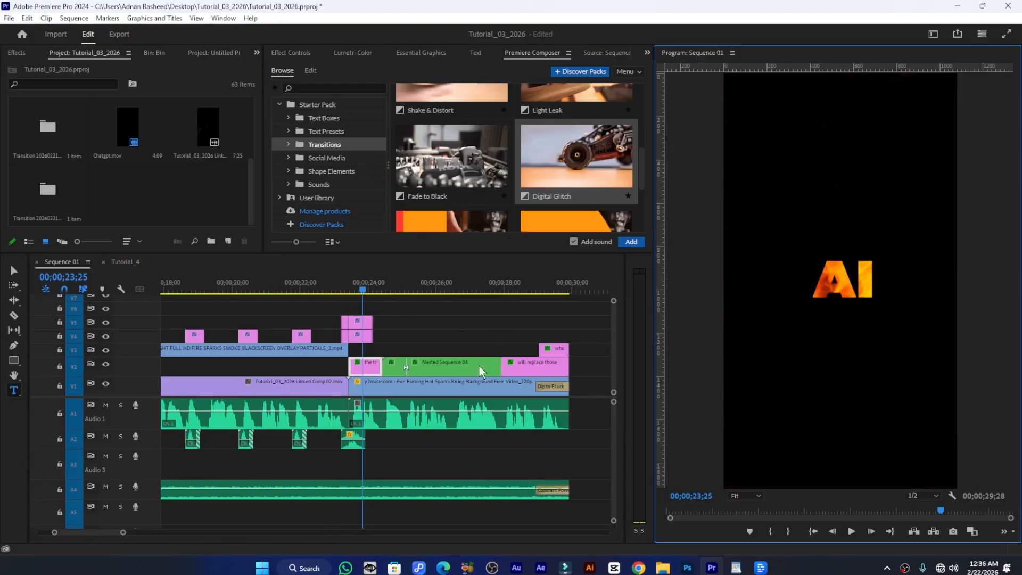
{"action": "left_click", "coordinate": [845, 286]}
{"action": "key", "text": "ctrl+a"}
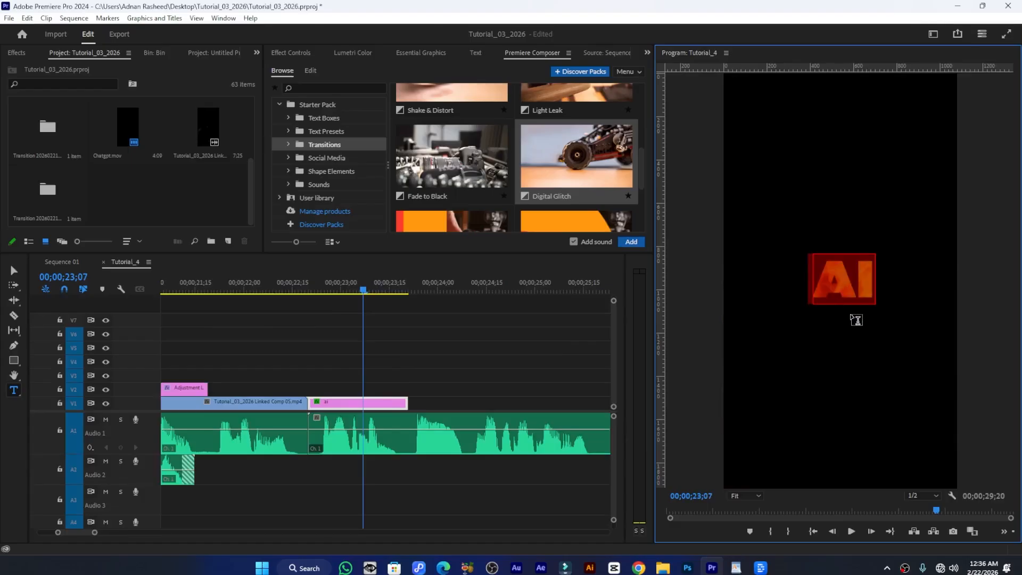
{"action": "type", "text": "The truth"}
Reduce the font size of "the truth" to 107, centre it horizontally and vertically in the frame, and save the project
{"action": "key", "text": "ctrl+a"}
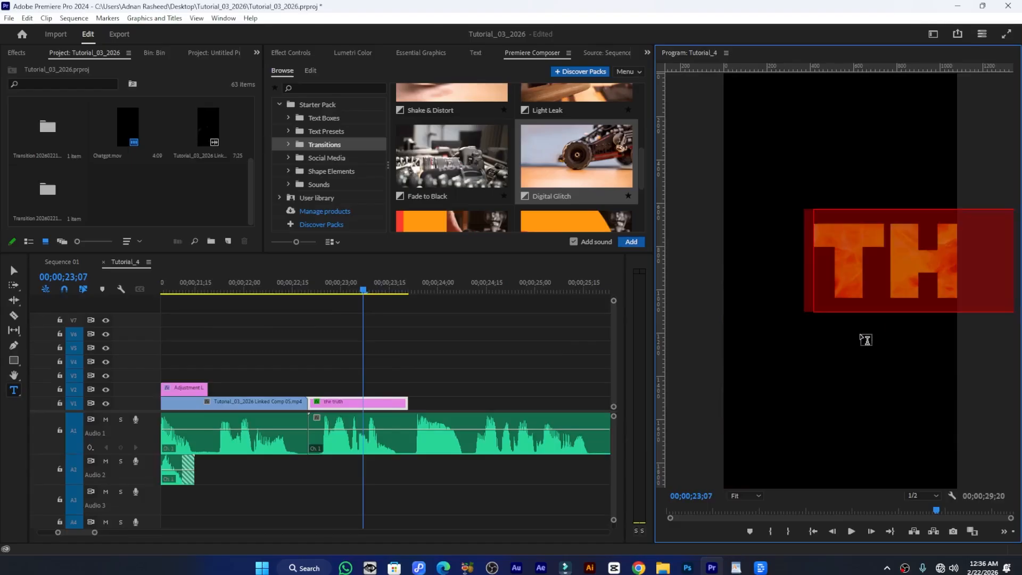
{"action": "left_click", "coordinate": [291, 52]}
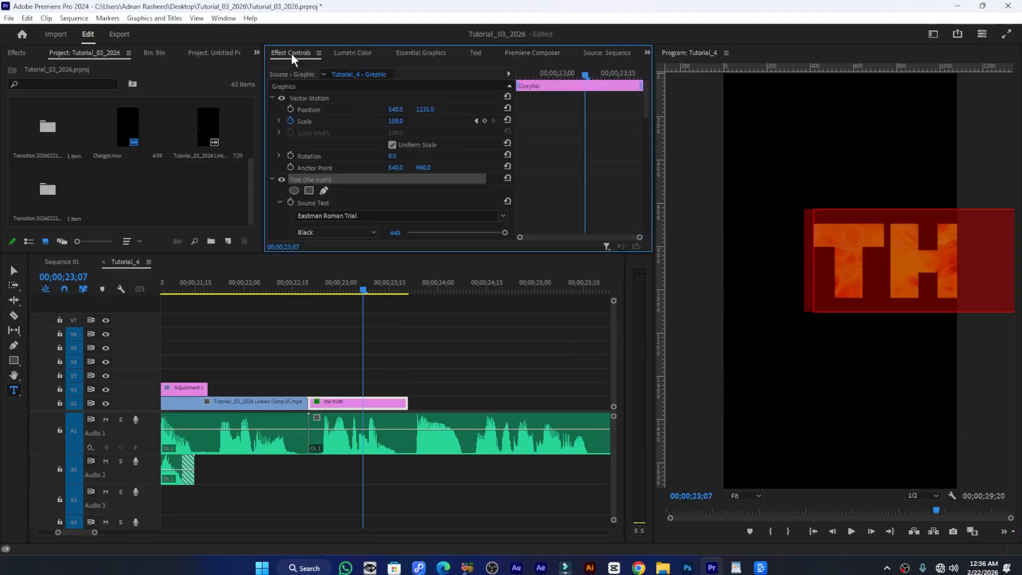
{"action": "scroll", "coordinate": [392, 193], "scroll_direction": "down", "scroll_amount": 3}
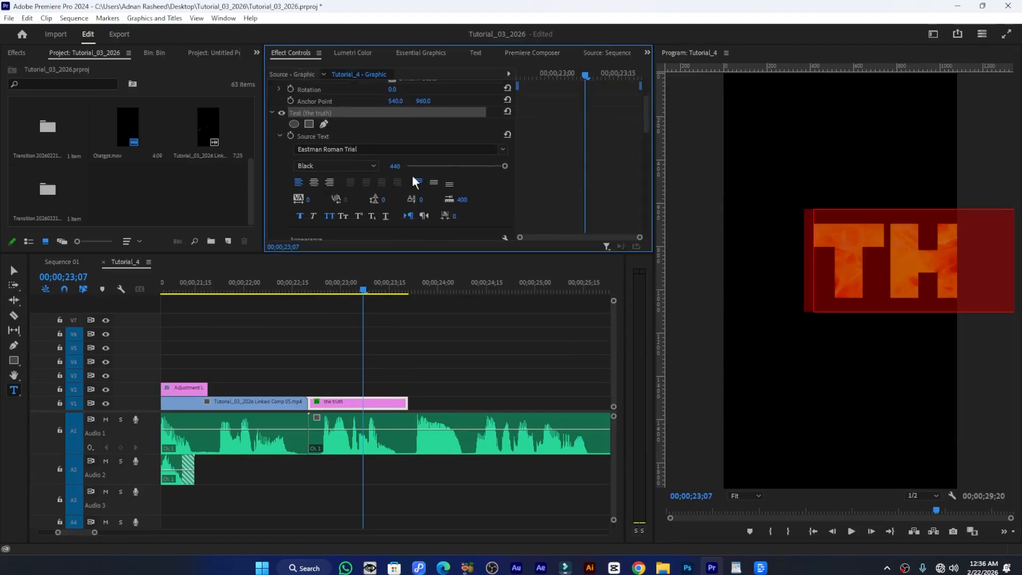
{"action": "left_click_drag", "start_coordinate": [504, 165], "coordinate": [439, 164]}
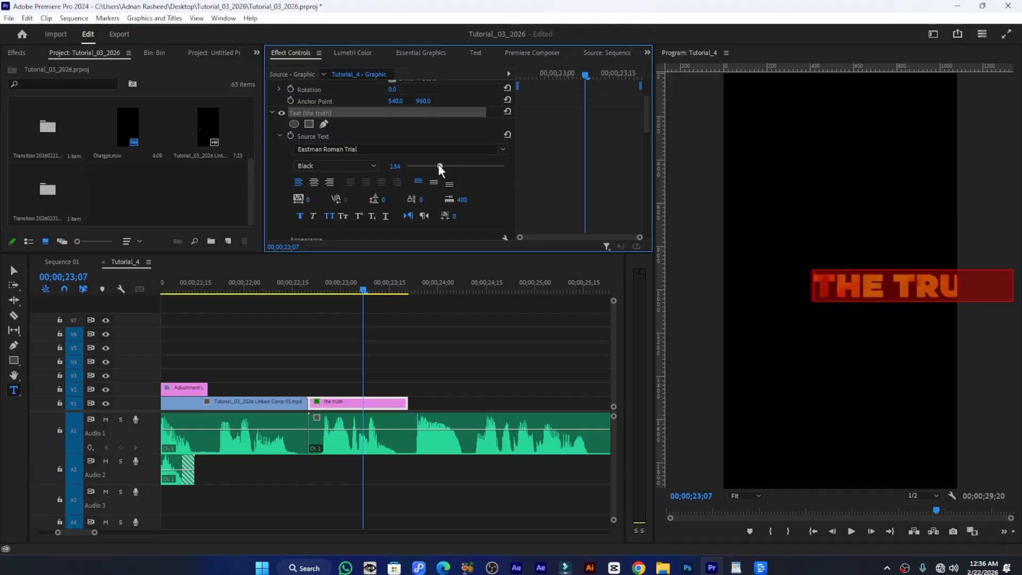
{"action": "left_click", "coordinate": [418, 53]}
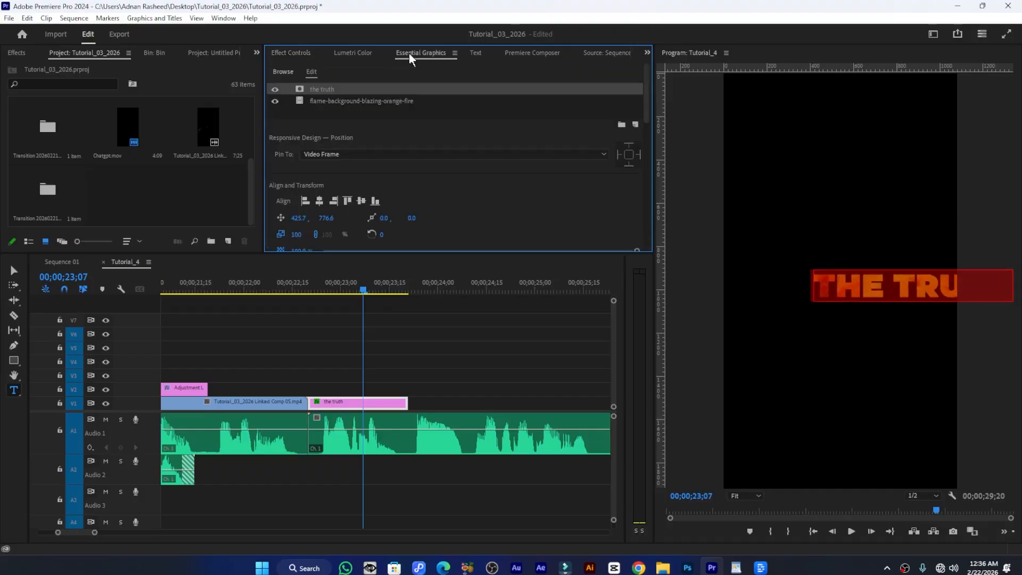
{"action": "left_click", "coordinate": [318, 202]}
{"action": "left_click", "coordinate": [361, 201]}
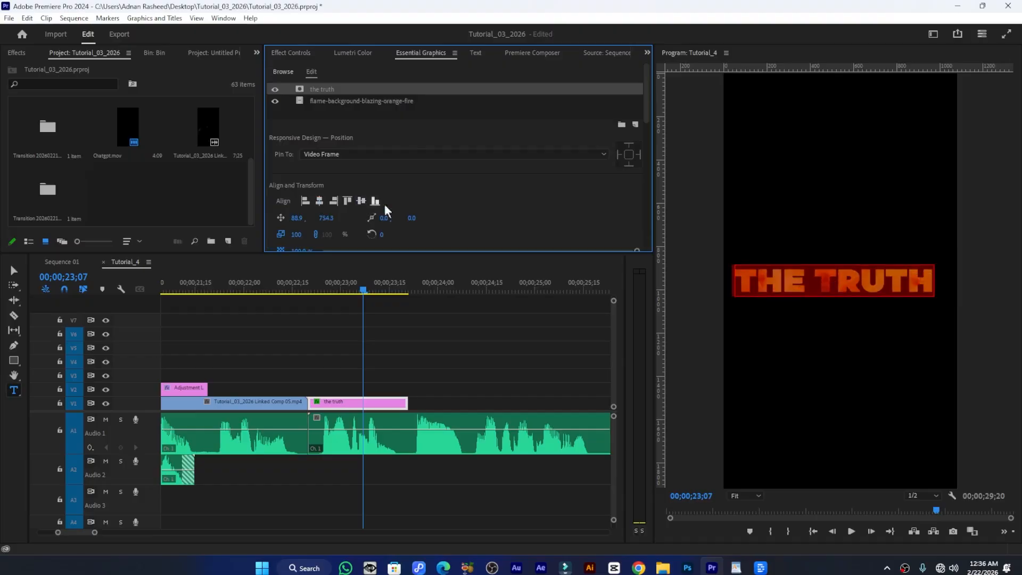
{"action": "left_click", "coordinate": [278, 54]}
{"action": "left_click_drag", "start_coordinate": [440, 165], "coordinate": [432, 166]}
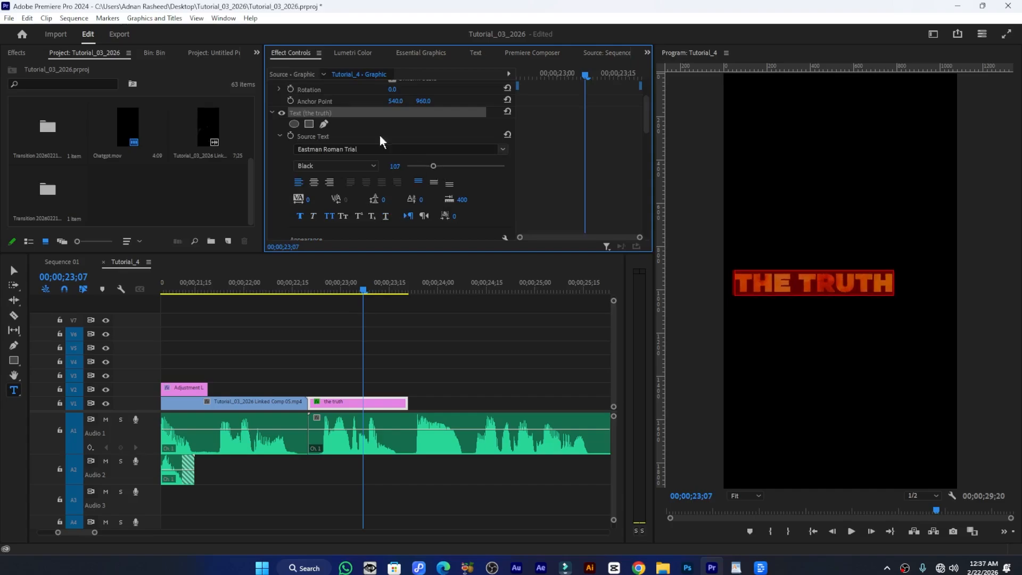
{"action": "left_click", "coordinate": [414, 56]}
{"action": "scroll", "coordinate": [389, 187], "scroll_direction": "down", "scroll_amount": 1}
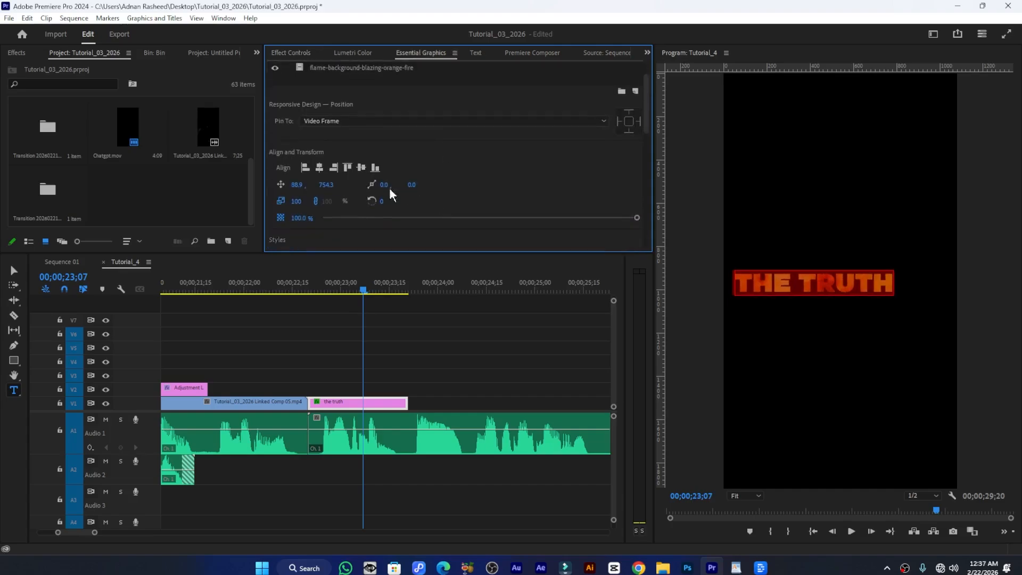
{"action": "left_click", "coordinate": [319, 168]}
{"action": "left_click", "coordinate": [361, 166]}
{"action": "left_click", "coordinate": [659, 362]}
{"action": "key", "text": "ctrl+s"}
Add the Zoom Out transition with sound from the Starter Pack at 00;00;22;20, where the truth graphic starts, and play it back
{"action": "left_click_drag", "start_coordinate": [337, 290], "coordinate": [309, 294]}
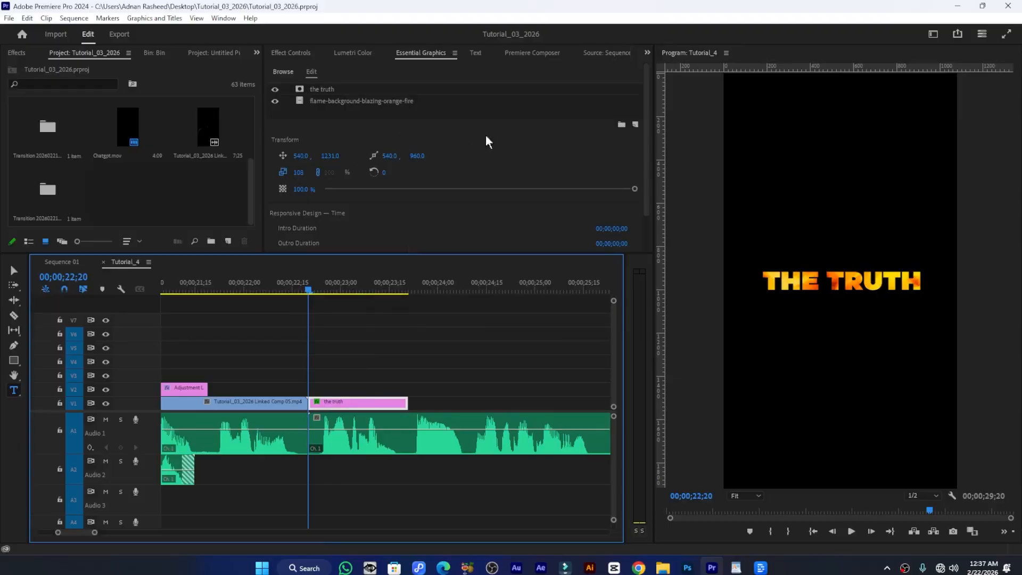
{"action": "scroll", "coordinate": [375, 324], "scroll_direction": "down", "scroll_amount": 2, "text": "alt"}
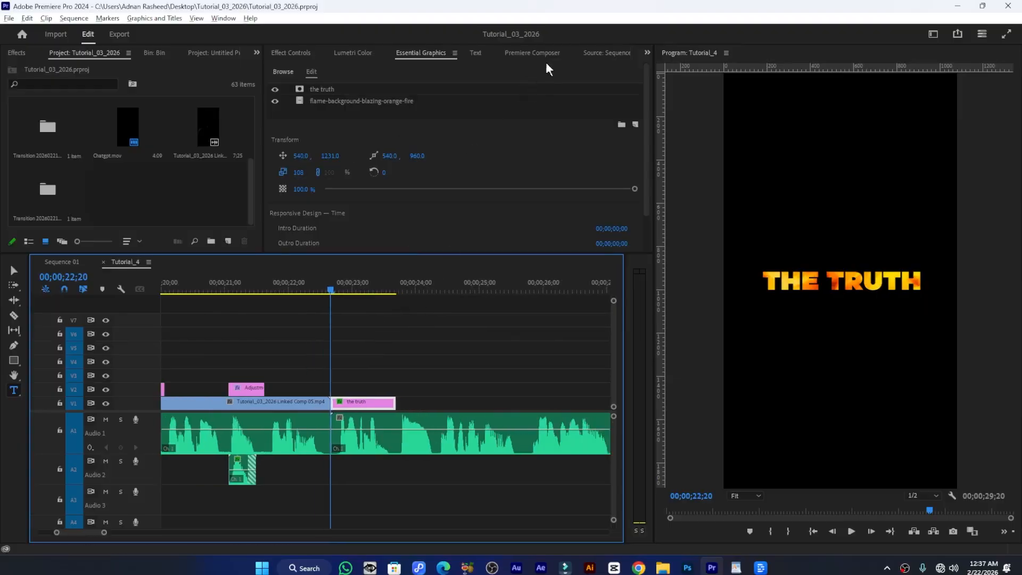
{"action": "left_click", "coordinate": [529, 54]}
{"action": "scroll", "coordinate": [557, 120], "scroll_direction": "up", "scroll_amount": 2}
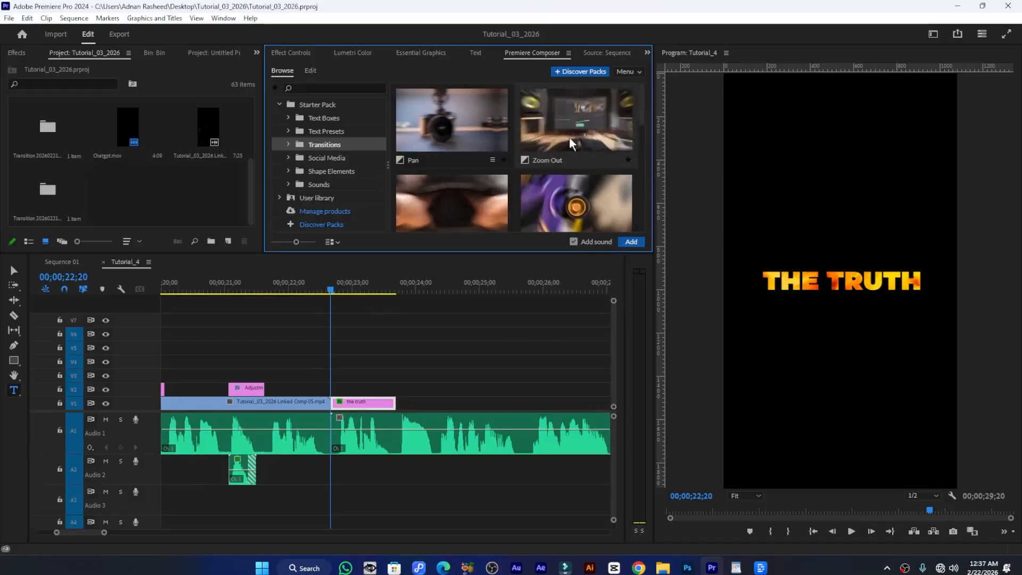
{"action": "left_click", "coordinate": [598, 135]}
{"action": "left_click", "coordinate": [631, 241]}
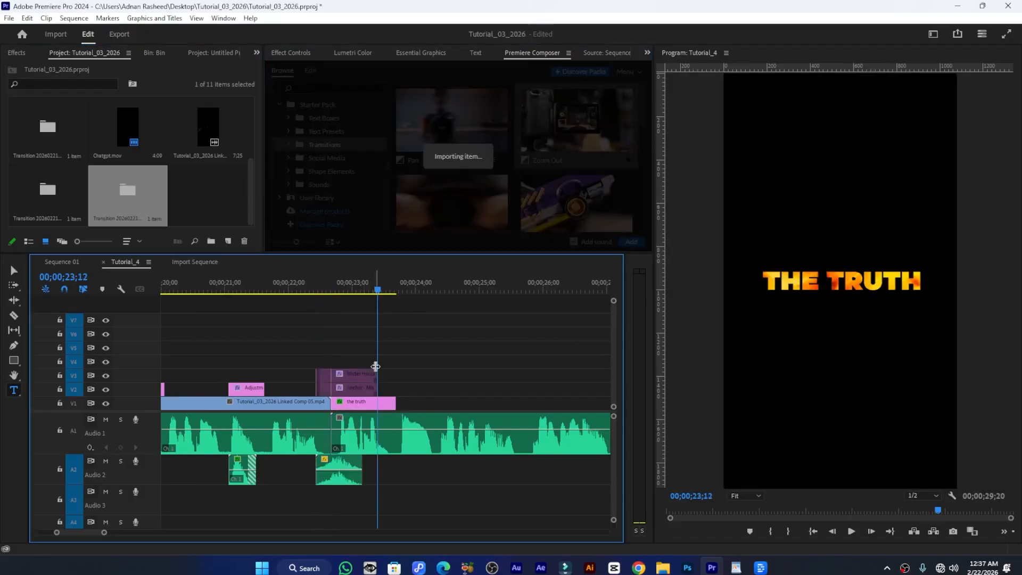
{"action": "left_click", "coordinate": [311, 288]}
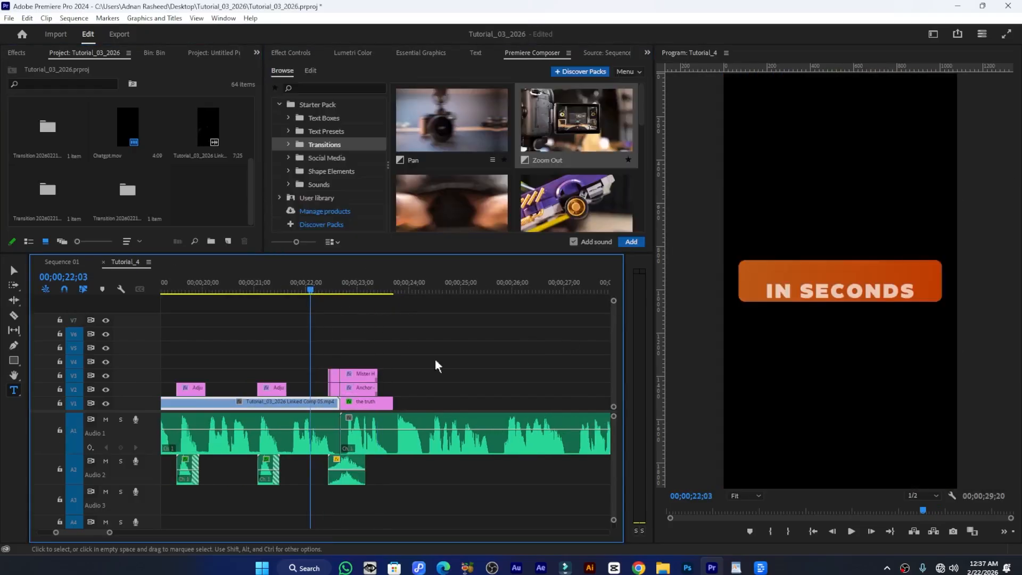
{"action": "key", "text": "space"}
{"action": "key", "text": "space"}
{"action": "left_click", "coordinate": [331, 279]}
{"action": "key", "text": "space"}
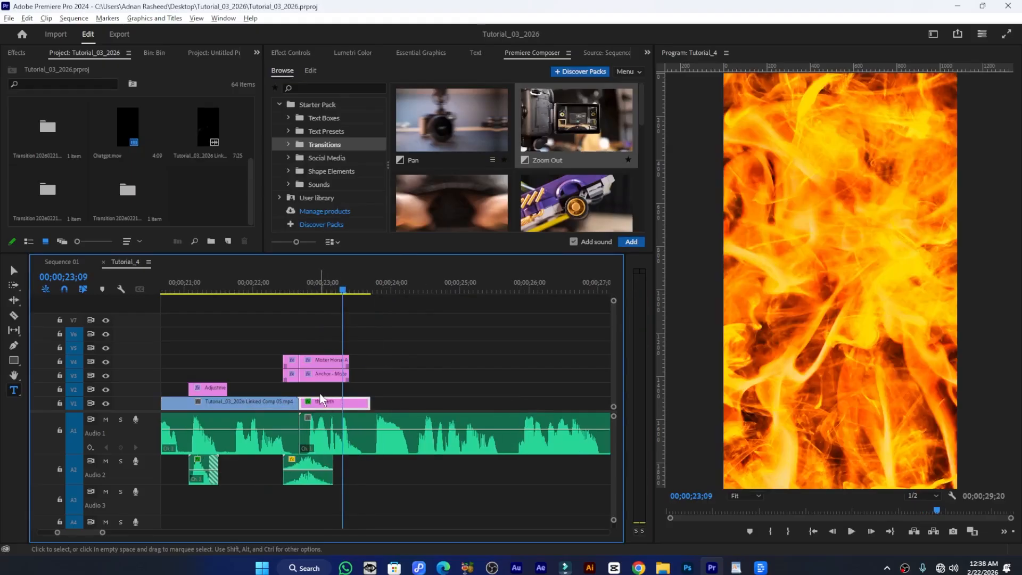
Raise the truth graphic to V2 and copy the Fire Burning Hot Sparks background clip from Sequence 01 beneath it on V1 at 00;00;22;20
{"action": "scroll", "coordinate": [320, 394], "scroll_direction": "down", "scroll_amount": 1}
{"action": "scroll", "coordinate": [321, 383], "scroll_direction": "up", "scroll_amount": 3}
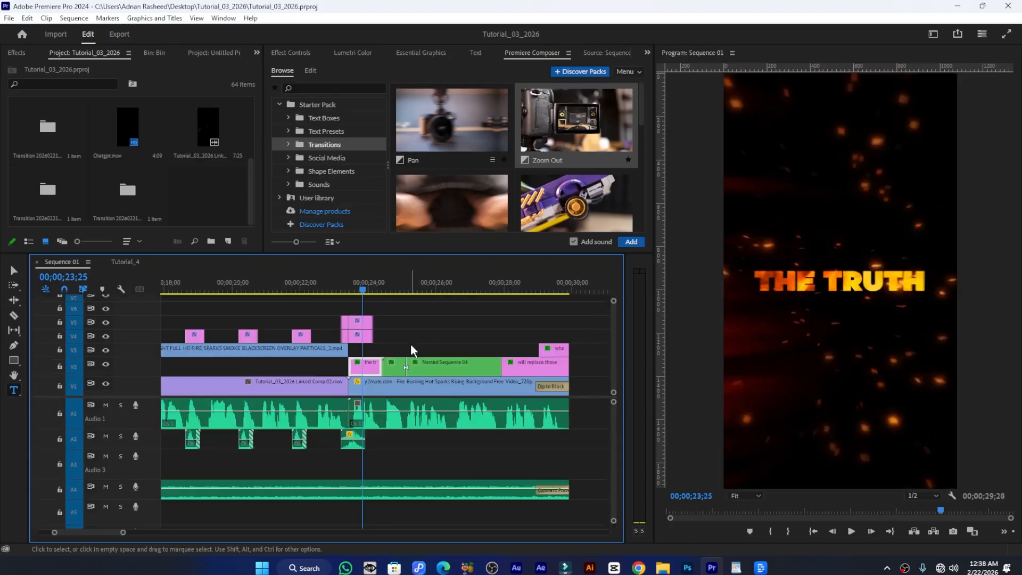
{"action": "scroll", "coordinate": [471, 393], "scroll_direction": "up", "scroll_amount": 1}
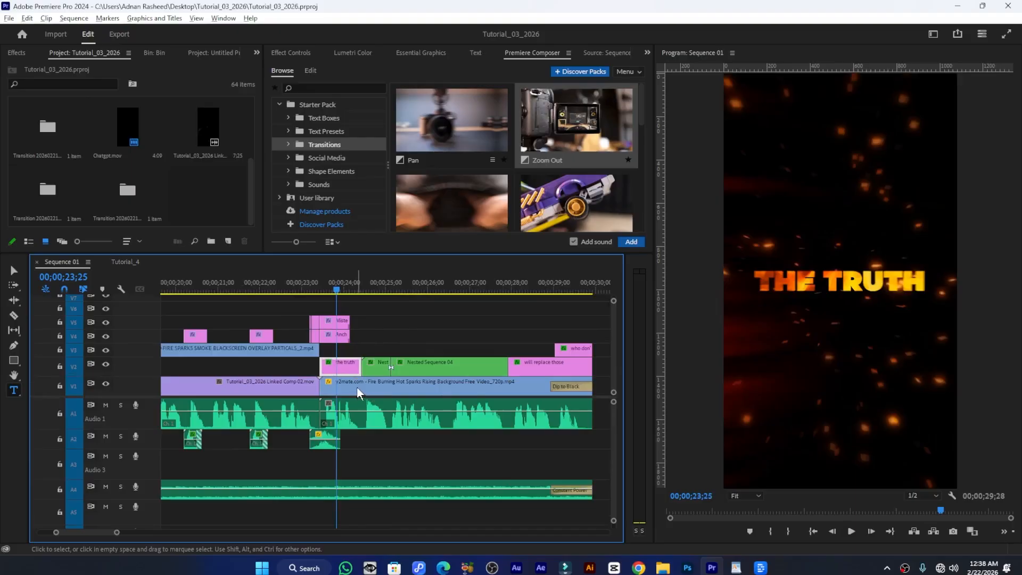
{"action": "left_click_drag", "start_coordinate": [364, 394], "coordinate": [483, 406]}
{"action": "mouse_move", "coordinate": [381, 403]}
{"action": "left_mouse_down"}
{"action": "mouse_move", "coordinate": [381, 389]}
{"action": "mouse_move", "coordinate": [428, 409]}
{"action": "mouse_move", "coordinate": [377, 405]}
{"action": "left_mouse_up"}
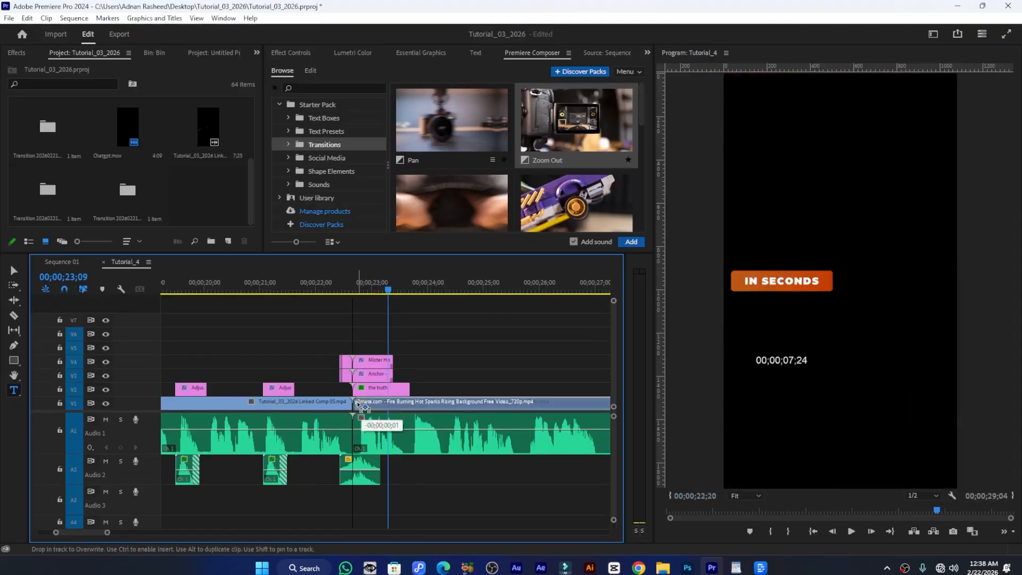
{"action": "scroll", "coordinate": [478, 409], "scroll_direction": "down", "scroll_amount": 1}
{"action": "scroll", "coordinate": [554, 416], "scroll_direction": "down", "scroll_amount": 2}
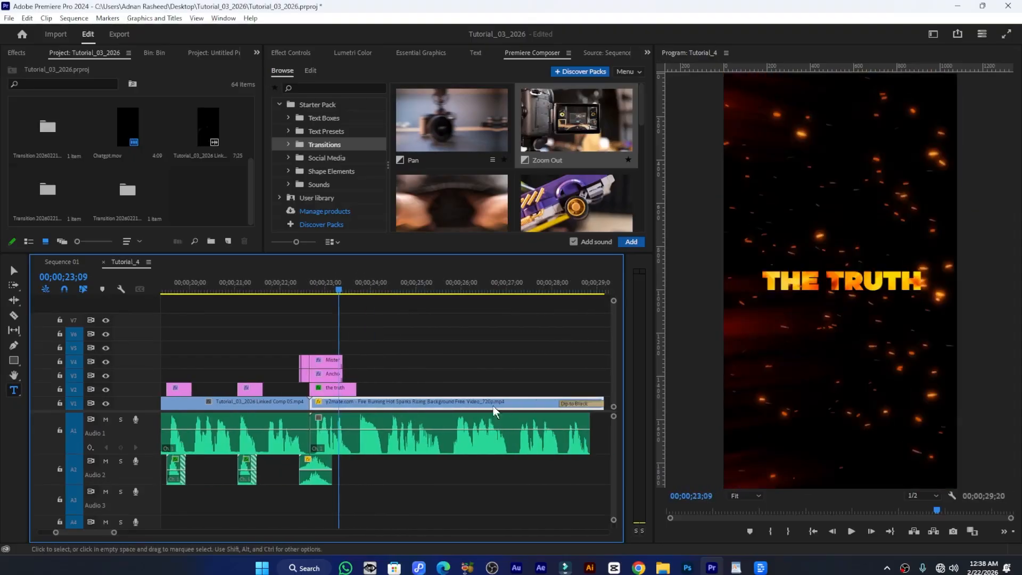
{"action": "scroll", "coordinate": [484, 406], "scroll_direction": "down", "scroll_amount": 3}
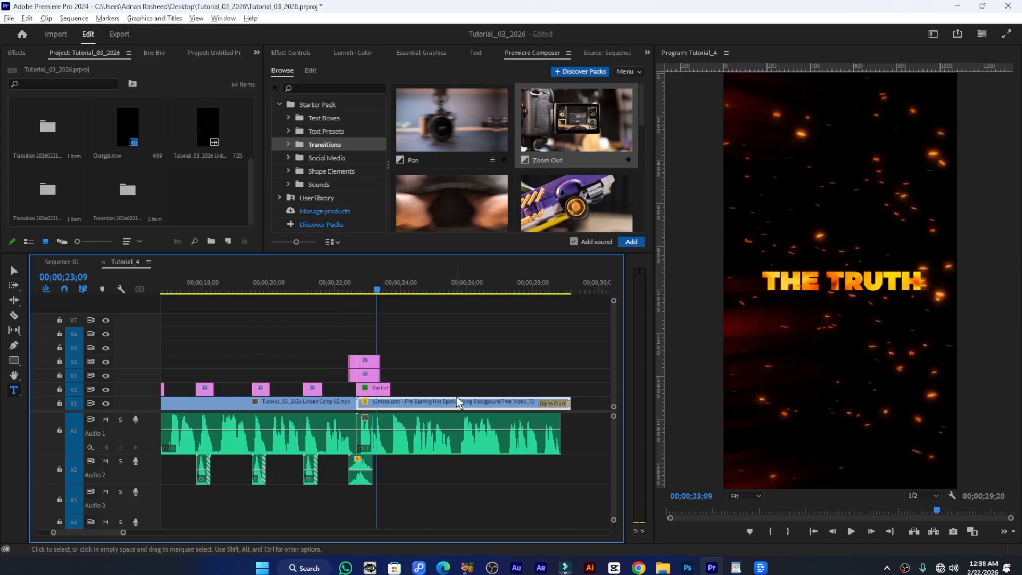
{"action": "scroll", "coordinate": [458, 403], "scroll_direction": "up", "scroll_amount": 2}
{"action": "scroll", "coordinate": [460, 375], "scroll_direction": "up", "scroll_amount": 1}
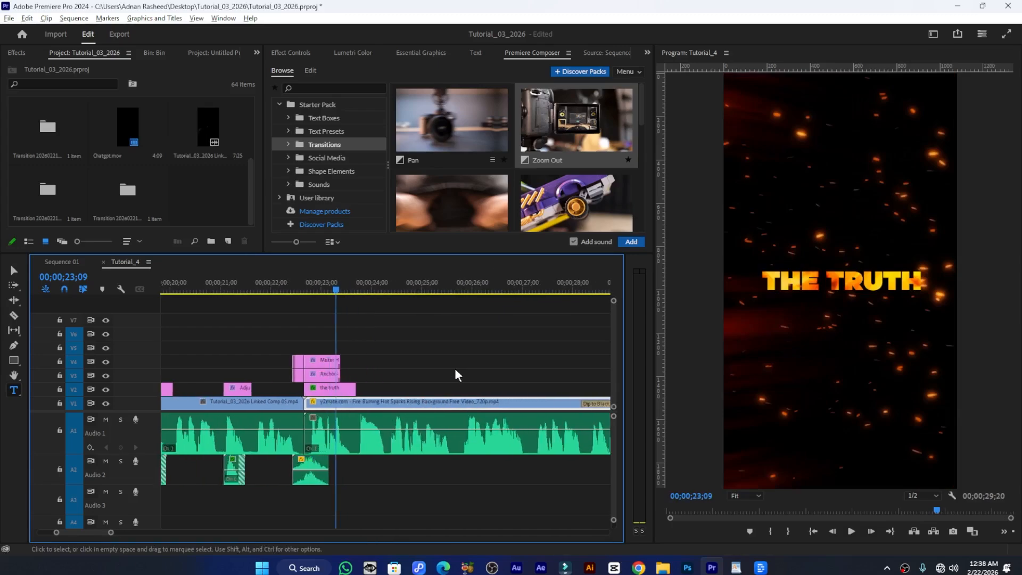
{"action": "left_click", "coordinate": [323, 287]}
{"action": "mouse_move", "coordinate": [317, 288]}
{"action": "left_mouse_down"}
{"action": "mouse_move", "coordinate": [299, 296]}
{"action": "mouse_move", "coordinate": [335, 291]}
{"action": "left_mouse_up"}
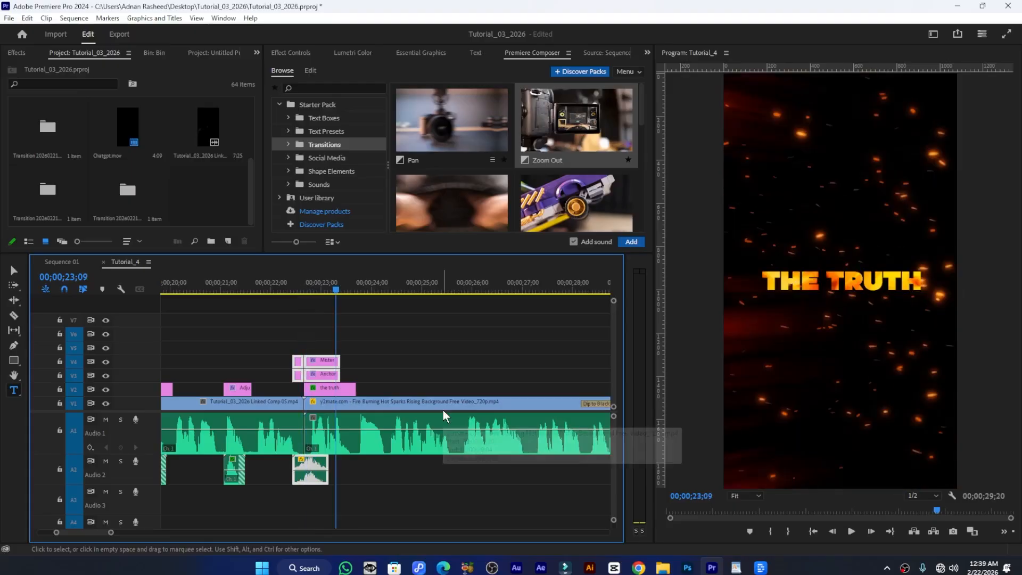
Try a higher opacity on the fire sparks background clip, set its opacity to 30%, and save the project
{"action": "left_click", "coordinate": [402, 402]}
{"action": "left_click", "coordinate": [291, 53]}
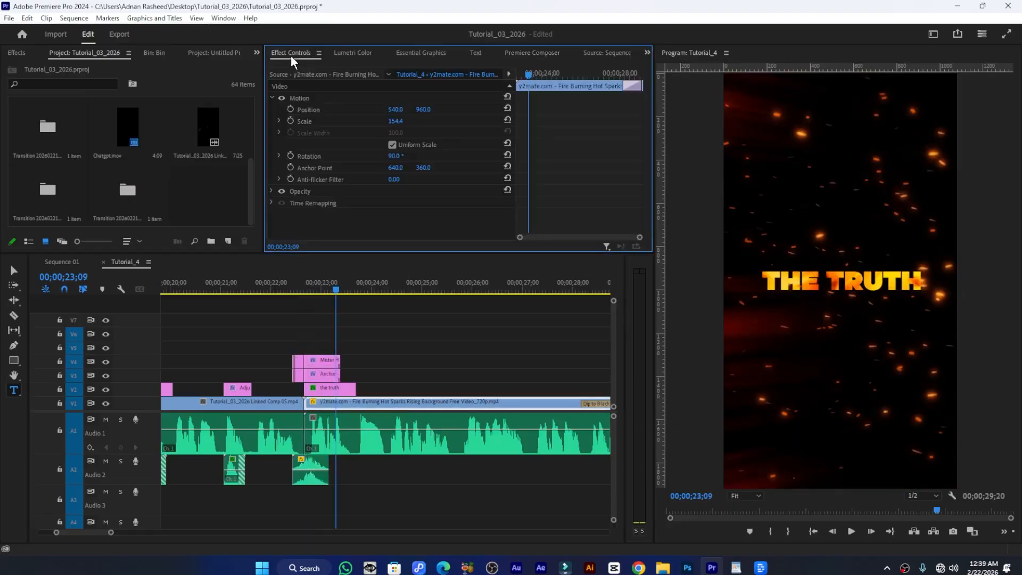
{"action": "left_click", "coordinate": [272, 191]}
{"action": "scroll", "coordinate": [389, 212], "scroll_direction": "down", "scroll_amount": 1}
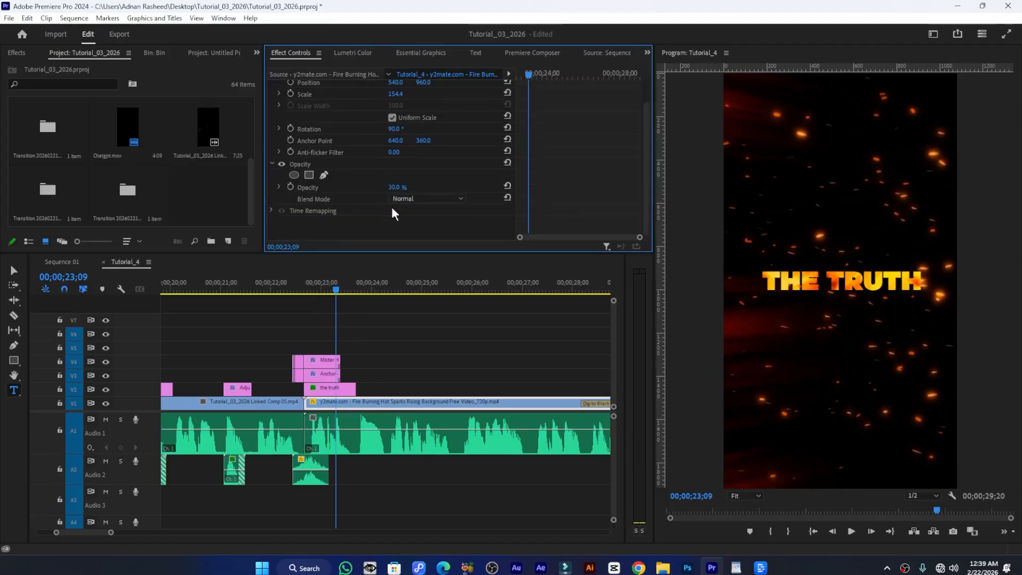
{"action": "left_click_drag", "start_coordinate": [395, 187], "coordinate": [423, 188]}
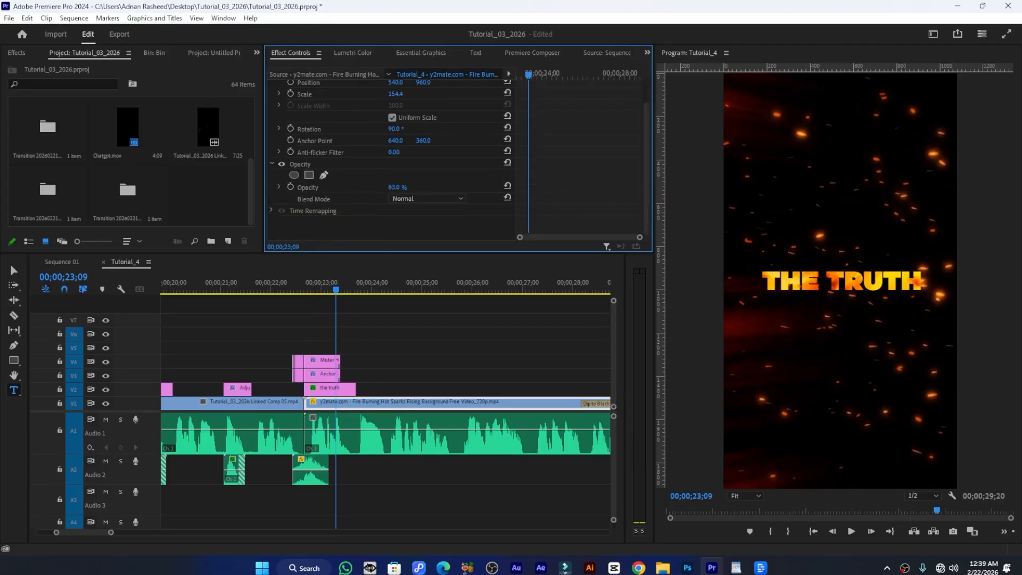
{"action": "left_click", "coordinate": [404, 186]}
{"action": "type", "text": "30"}
{"action": "key", "text": "Return"}
{"action": "key", "text": "ctrl+s"}
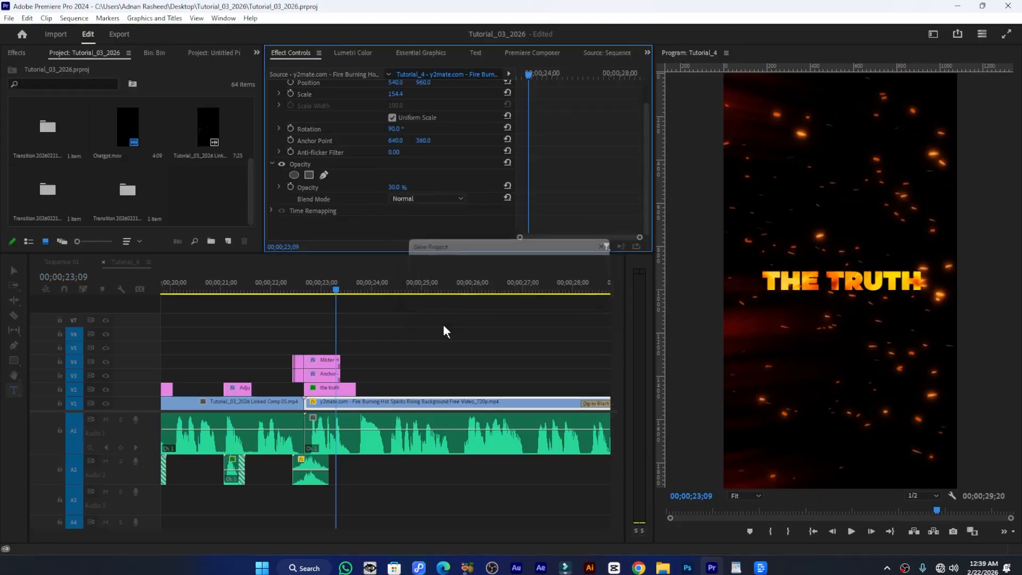
Find Nested Sequence 04 in Sequence 01, open it, and copy the text "AI won't replace creators..." from its V3 graphic
{"action": "scroll", "coordinate": [422, 337], "scroll_direction": "down", "scroll_amount": 4}
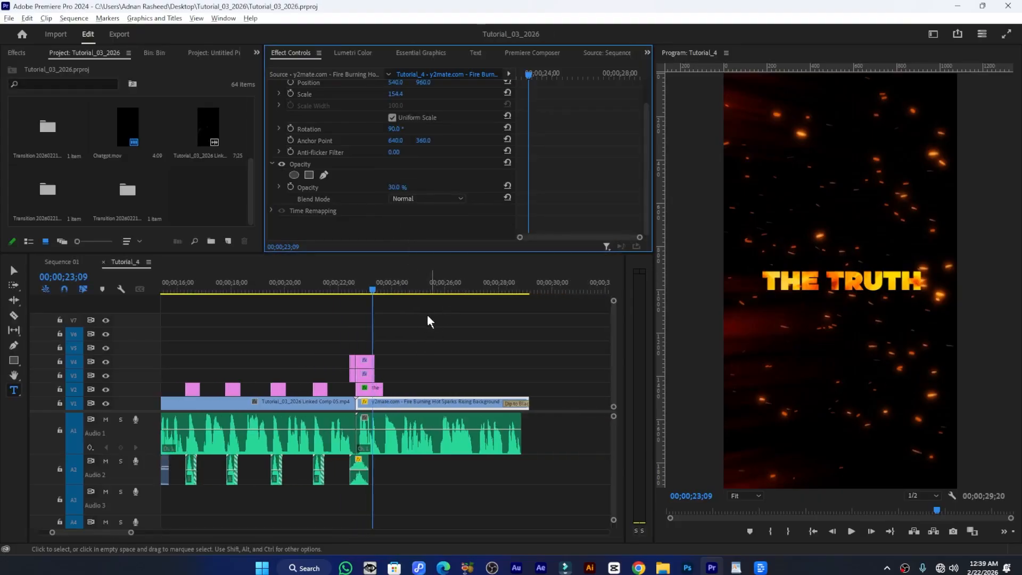
{"action": "scroll", "coordinate": [365, 303], "scroll_direction": "up", "scroll_amount": 2}
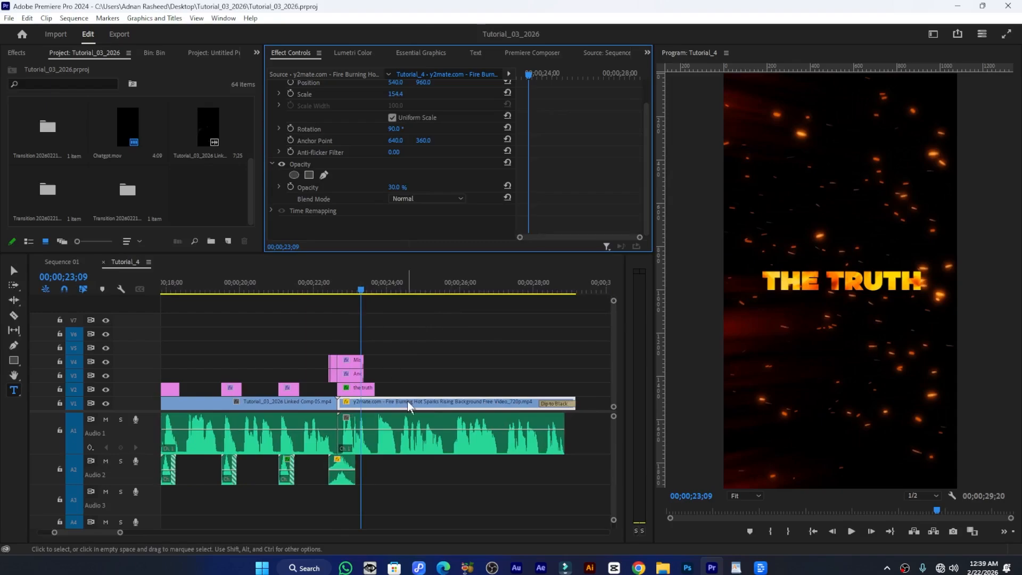
{"action": "left_click", "coordinate": [78, 263]}
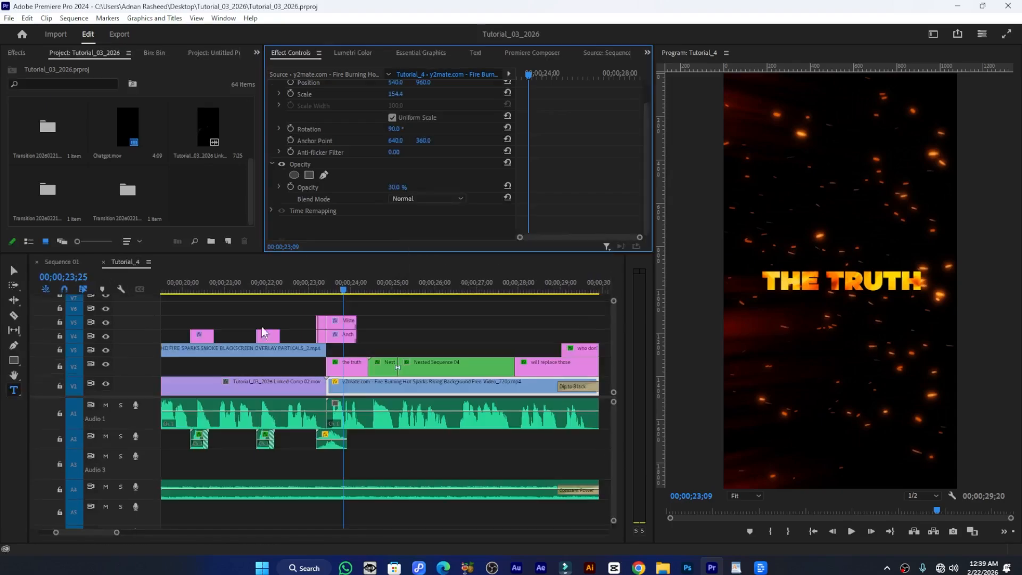
{"action": "left_click_drag", "start_coordinate": [368, 287], "coordinate": [484, 299]}
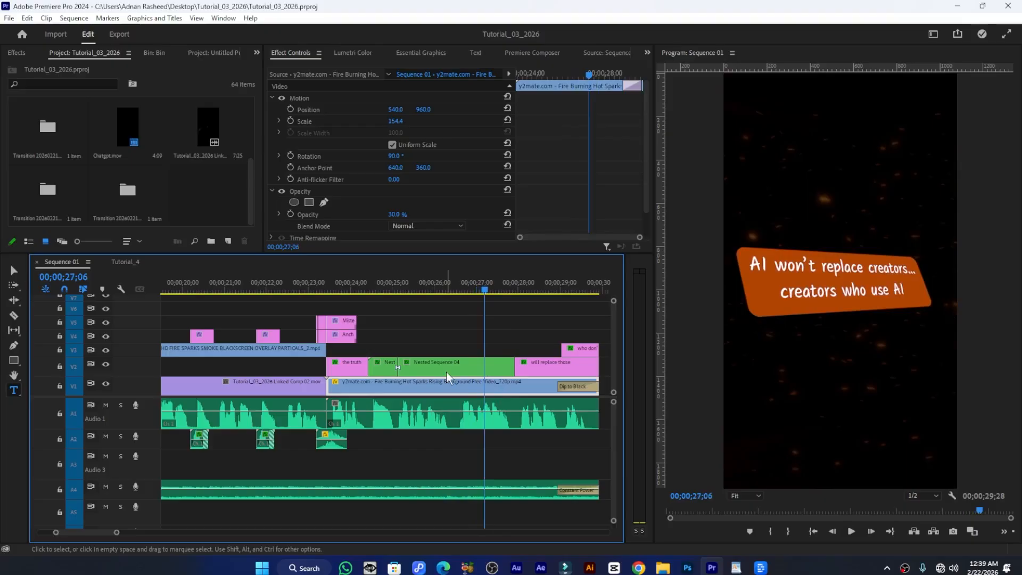
{"action": "left_click", "coordinate": [448, 368]}
{"action": "double_click", "coordinate": [449, 367]}
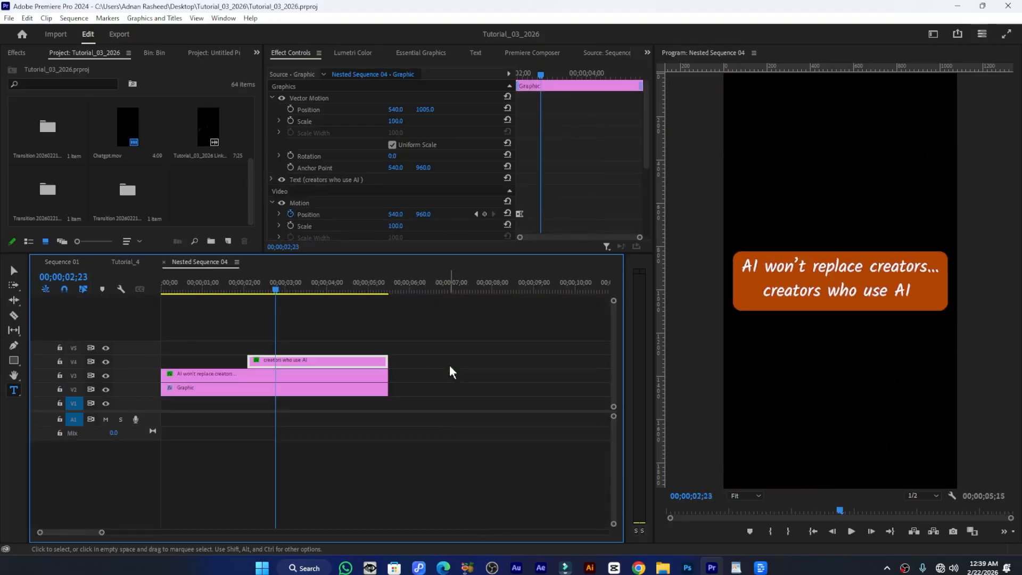
{"action": "left_click", "coordinate": [215, 384]}
{"action": "left_click", "coordinate": [207, 375]}
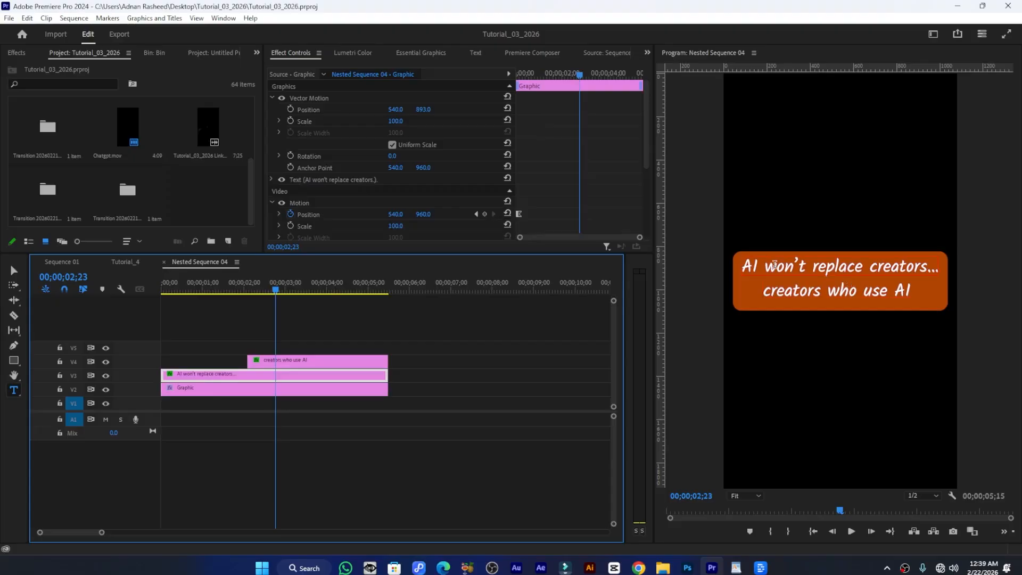
{"action": "left_click_drag", "start_coordinate": [742, 265], "coordinate": [961, 276]}
{"action": "right_click", "coordinate": [904, 266]}
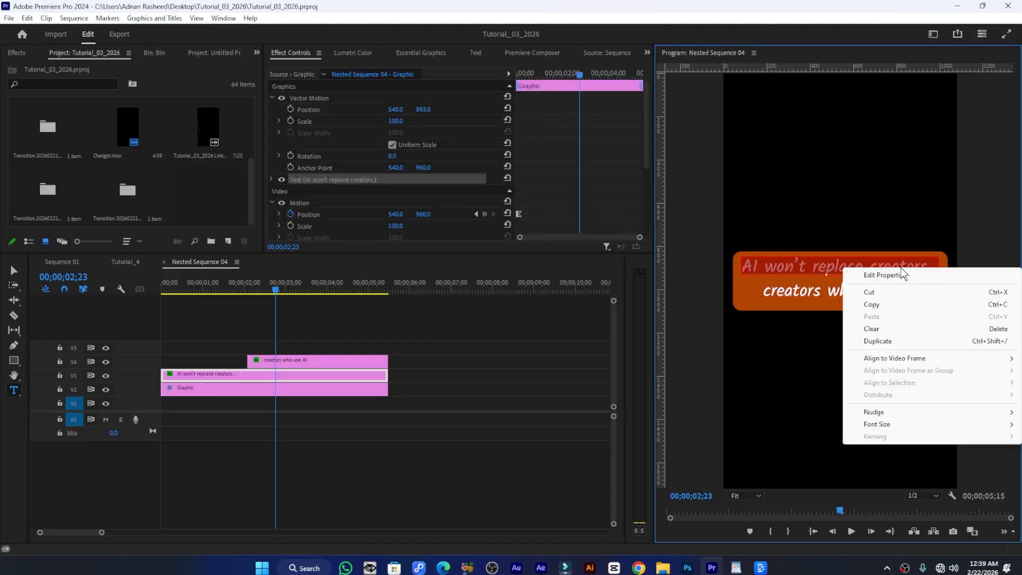
{"action": "left_click", "coordinate": [880, 299]}
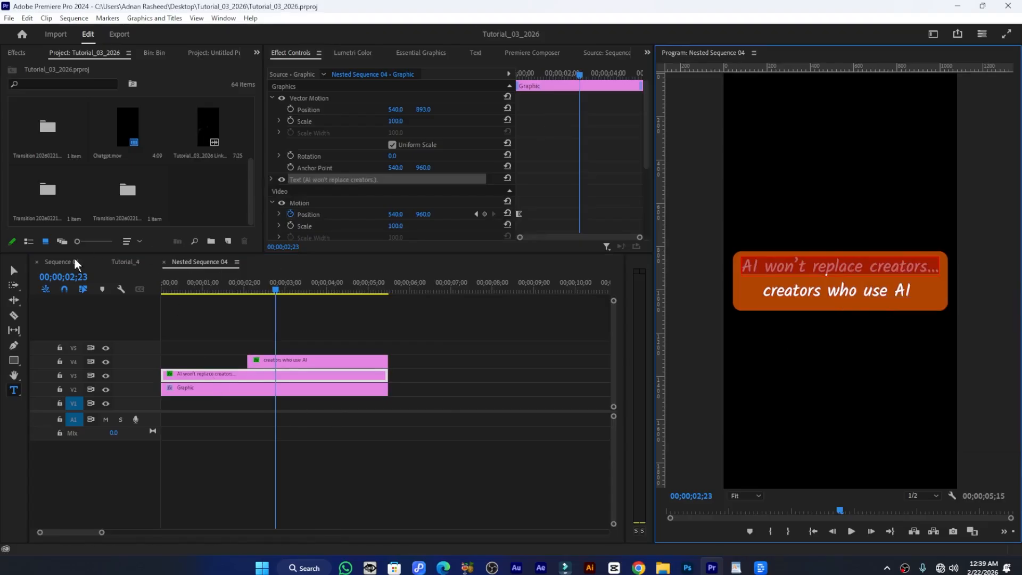
Create a text graphic in Tutorial_4 at 00;00;23;21, right after the truth graphic, and paste "AI won't replace creators..." into it
{"action": "left_click", "coordinate": [127, 262]}
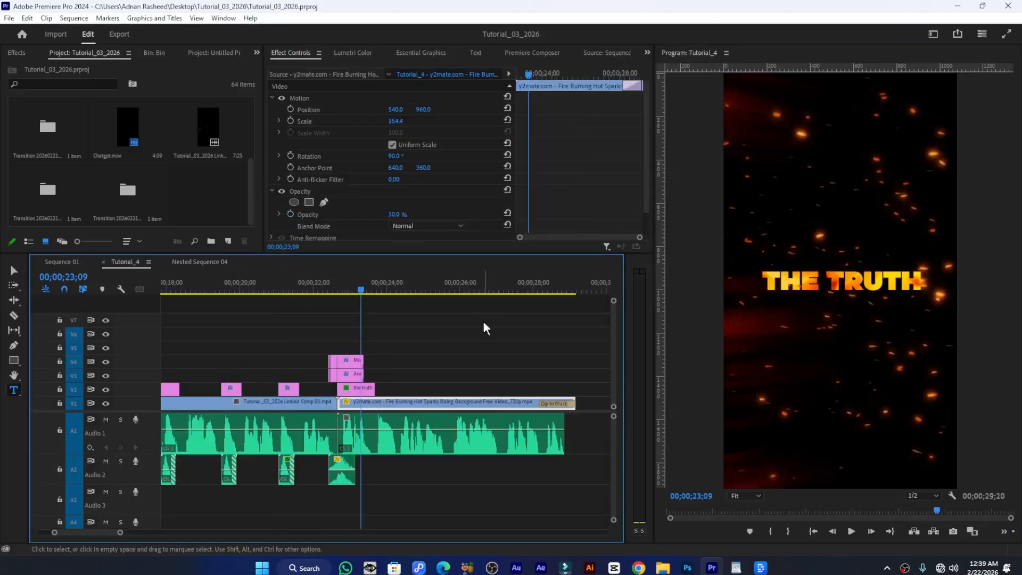
{"action": "scroll", "coordinate": [388, 359], "scroll_direction": "up", "scroll_amount": 2}
{"action": "left_click_drag", "start_coordinate": [348, 290], "coordinate": [373, 293]}
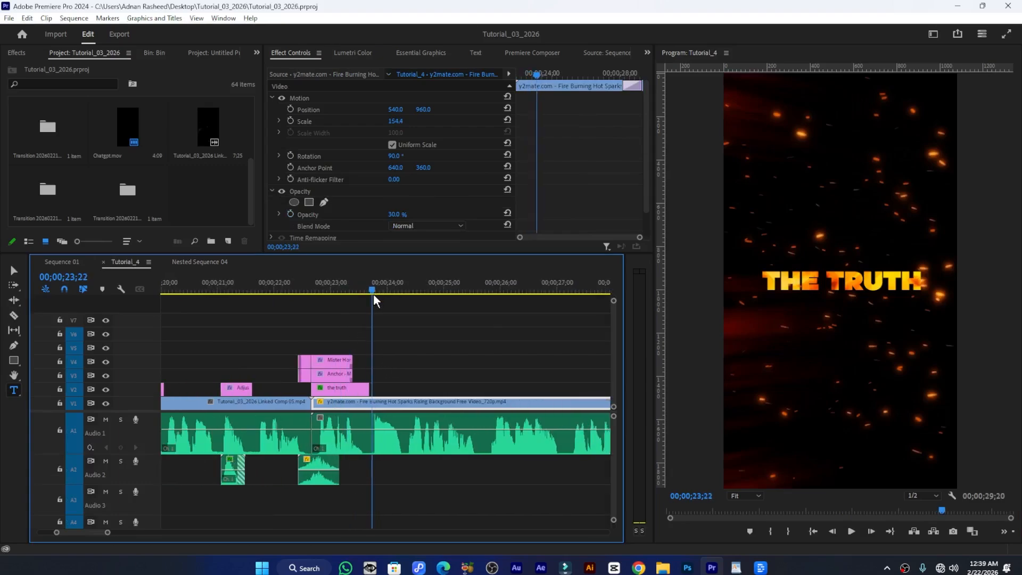
{"action": "left_click", "coordinate": [430, 374]}
{"action": "left_click", "coordinate": [794, 269]}
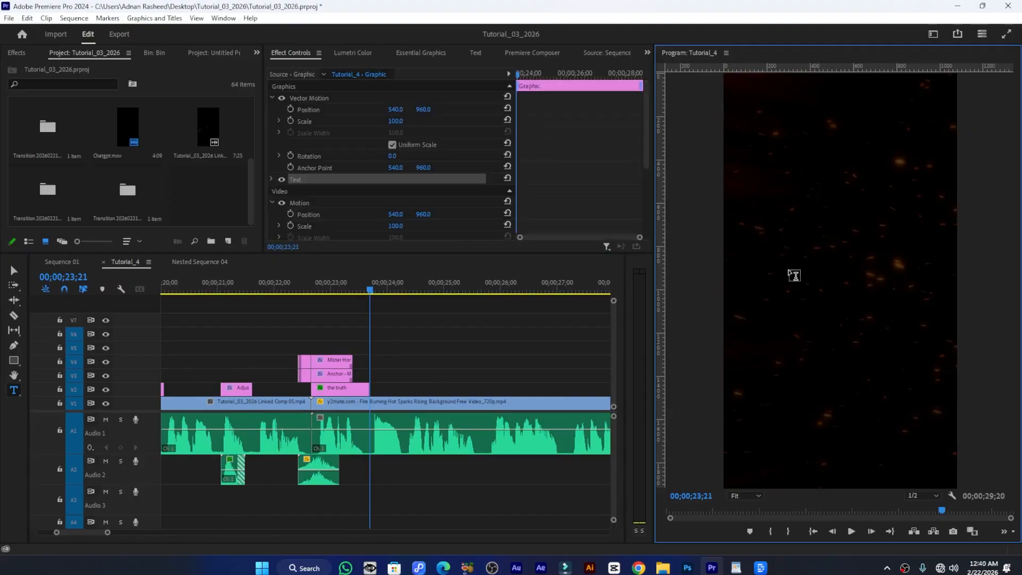
{"action": "key", "text": "ctrl+v"}
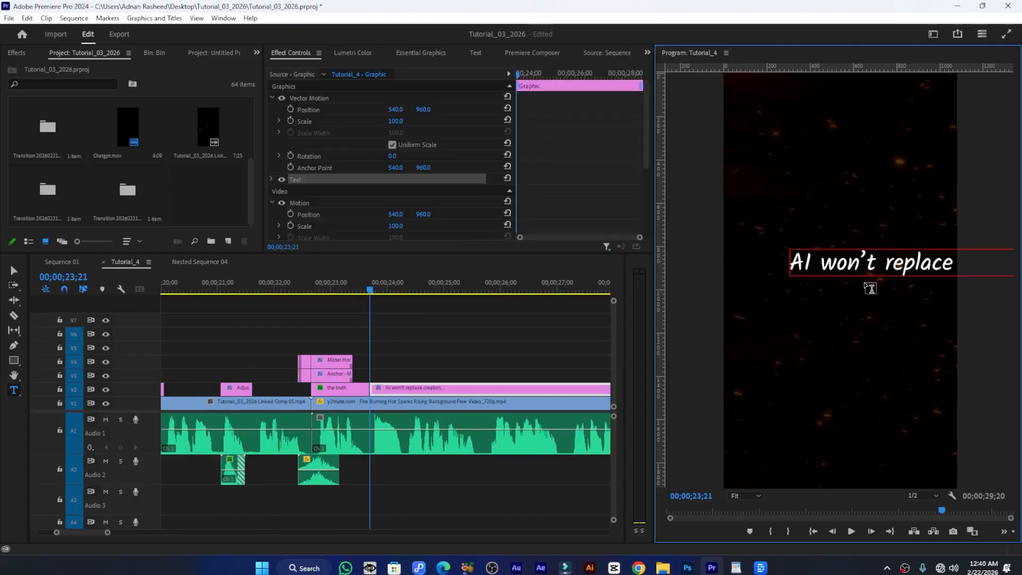
Reduce the font size of the "AI won't replace creators..." text to 91 and centre it horizontally and vertically in the frame
{"action": "left_click", "coordinate": [271, 179]}
{"action": "scroll", "coordinate": [381, 184], "scroll_direction": "down", "scroll_amount": 2}
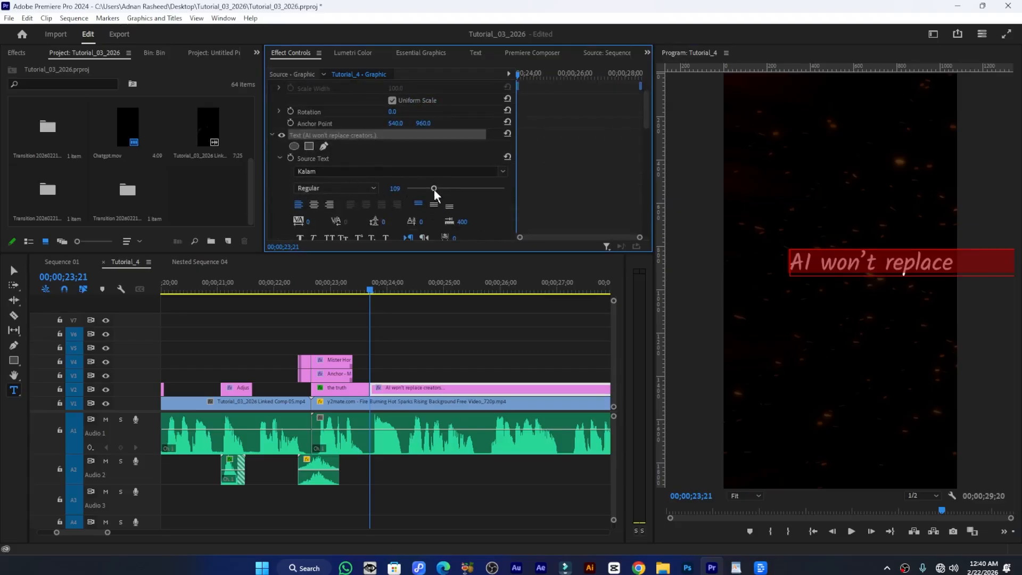
{"action": "left_click_drag", "start_coordinate": [433, 189], "coordinate": [428, 189]}
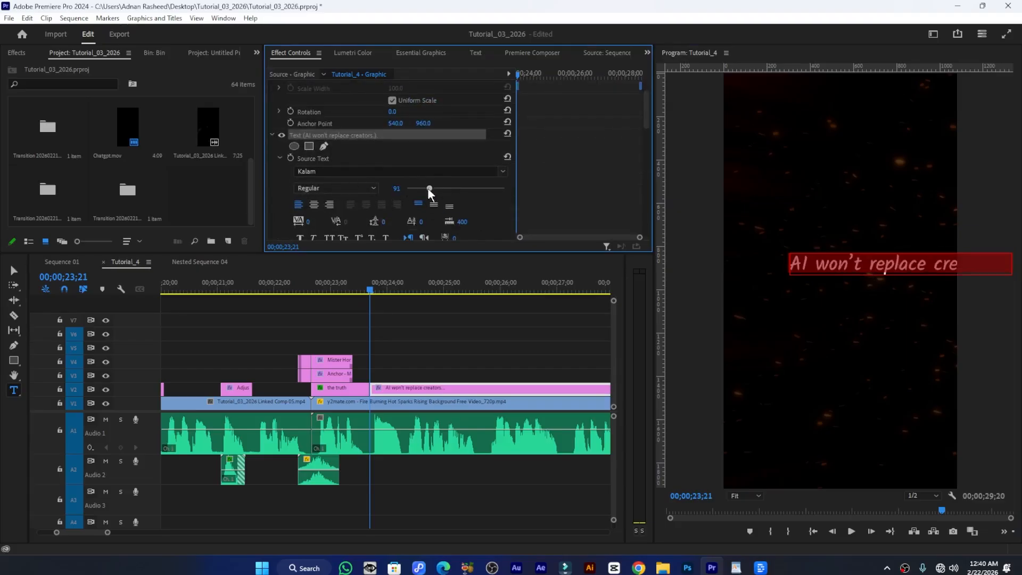
{"action": "left_click", "coordinate": [426, 53]}
{"action": "scroll", "coordinate": [476, 184], "scroll_direction": "down", "scroll_amount": 4}
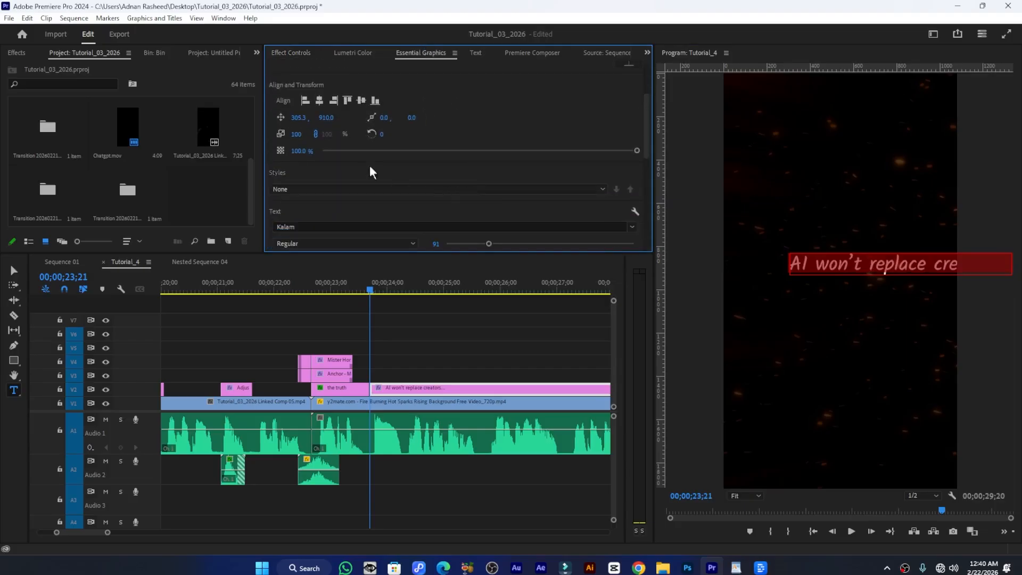
{"action": "left_click", "coordinate": [318, 101]}
{"action": "left_click", "coordinate": [361, 102]}
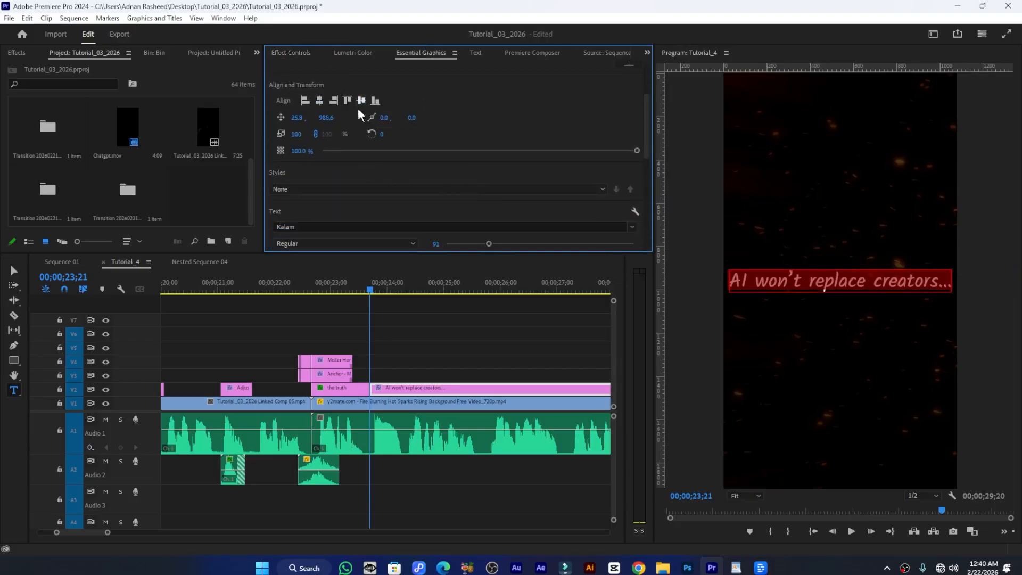
Reduce the "AI won't replace creators..." font size to 75, recentre the text horizontally and vertically, and save the project
{"action": "left_click", "coordinate": [283, 54]}
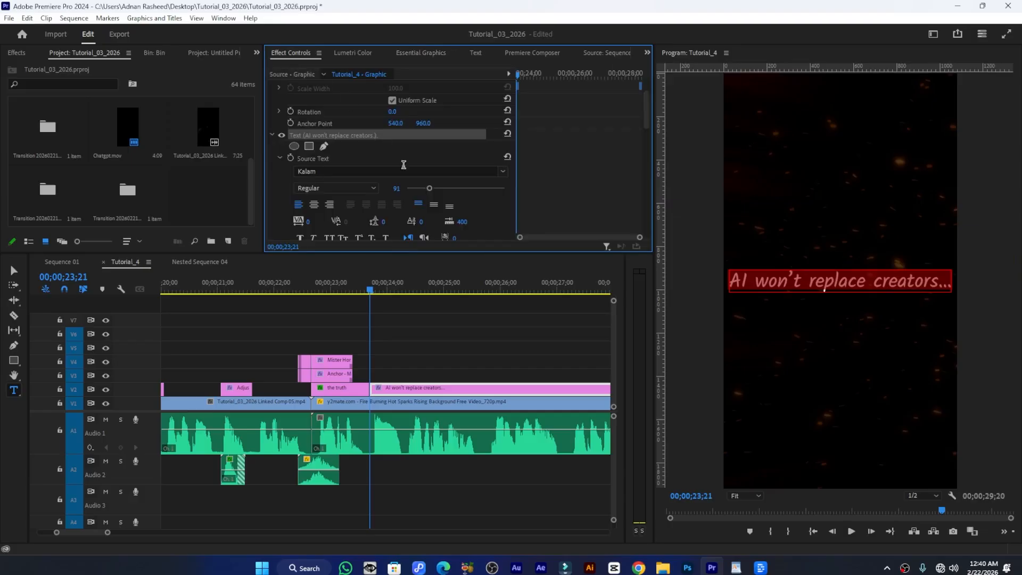
{"action": "left_click_drag", "start_coordinate": [427, 191], "coordinate": [424, 191]}
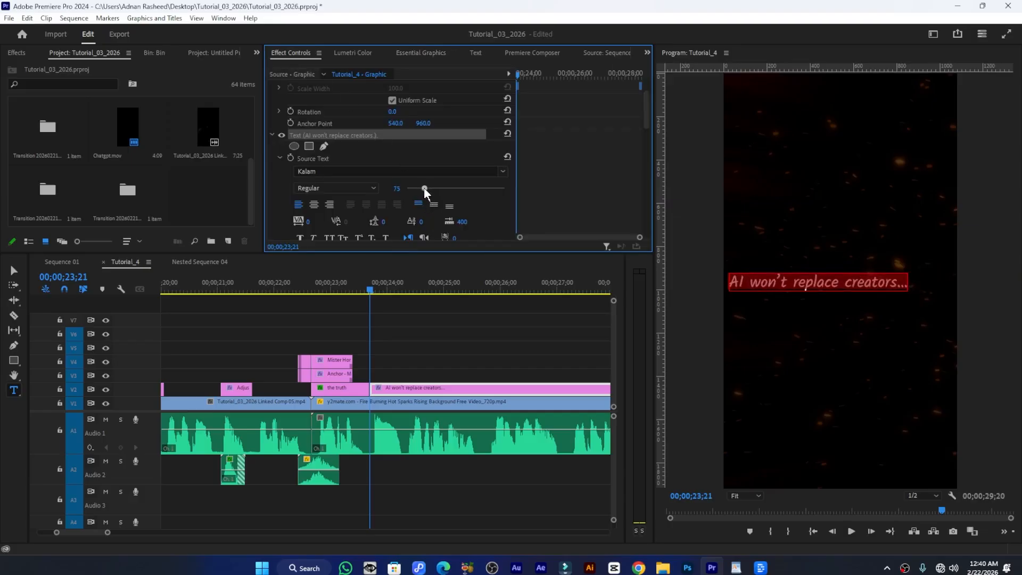
{"action": "left_click", "coordinate": [410, 53]}
{"action": "left_click", "coordinate": [319, 103]}
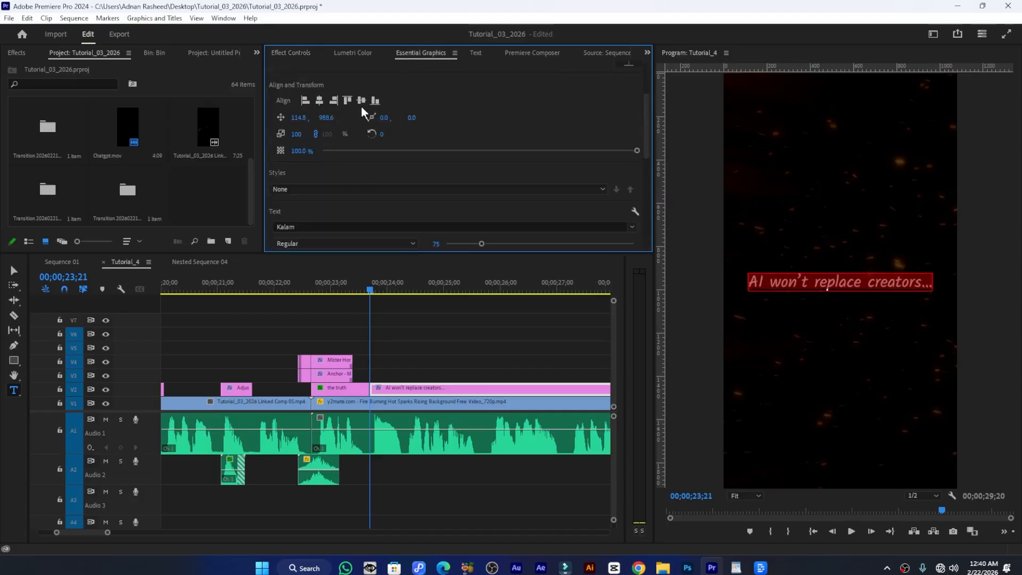
{"action": "left_click", "coordinate": [361, 103]}
{"action": "key", "text": "ctrl+s"}
Duplicate the "AI won't replace creators..." graphic from V2 onto V3 and extend both copies to the end of the background clip
{"action": "scroll", "coordinate": [452, 367], "scroll_direction": "right", "scroll_amount": 2}
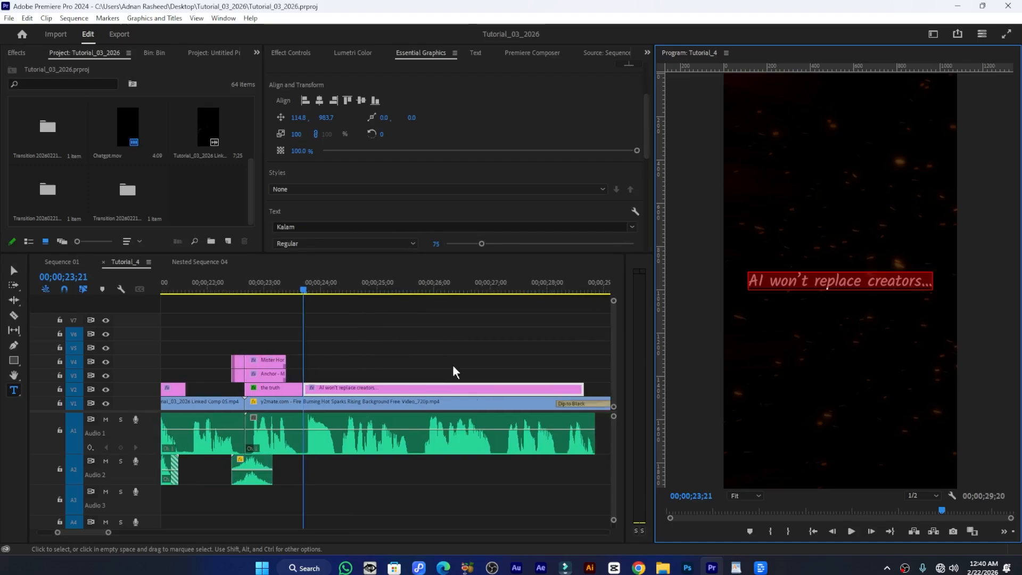
{"action": "left_click_drag", "start_coordinate": [366, 388], "coordinate": [366, 374]}
{"action": "scroll", "coordinate": [560, 393], "scroll_direction": "right", "scroll_amount": 2}
{"action": "mouse_move", "coordinate": [517, 389]}
{"action": "left_mouse_down"}
{"action": "mouse_move", "coordinate": [528, 389]}
{"action": "mouse_move", "coordinate": [528, 375]}
{"action": "mouse_move", "coordinate": [537, 403]}
{"action": "mouse_move", "coordinate": [528, 403]}
{"action": "left_mouse_up"}
Move the V3 copy of the text below the original by setting its vertical position to 1053
{"action": "left_click", "coordinate": [400, 375]}
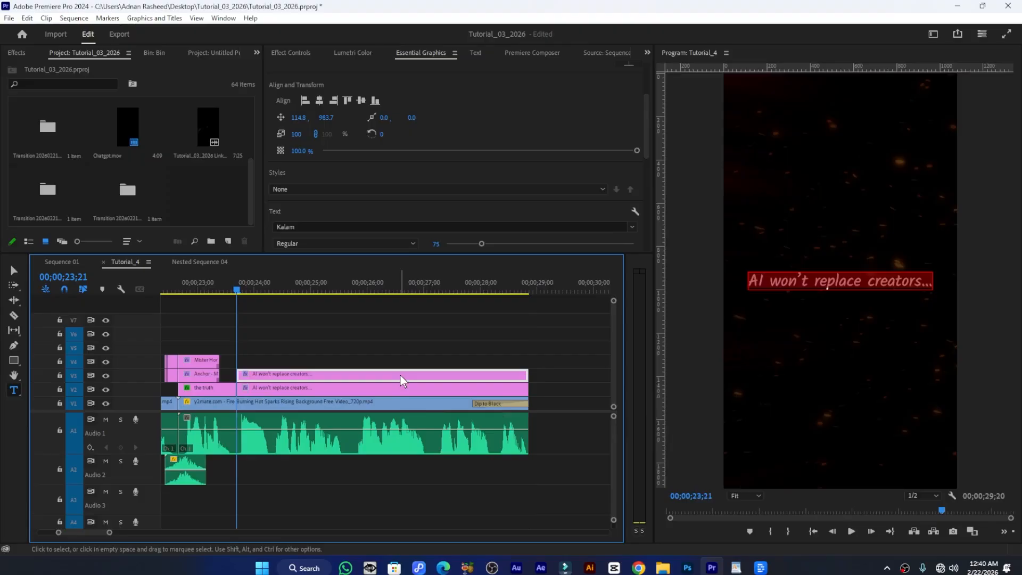
{"action": "left_click", "coordinate": [283, 52]}
{"action": "left_click_drag", "start_coordinate": [424, 110], "coordinate": [473, 109]}
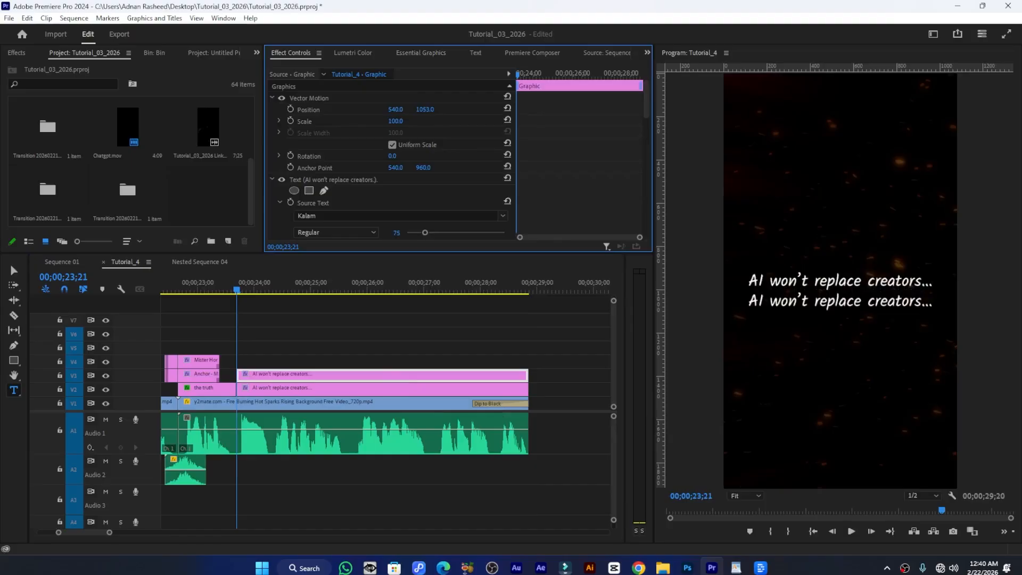
Open Nested Sequence 04 from Sequence 01 and copy the text "creators who use AI" from its V4 graphic
{"action": "left_click", "coordinate": [65, 261]}
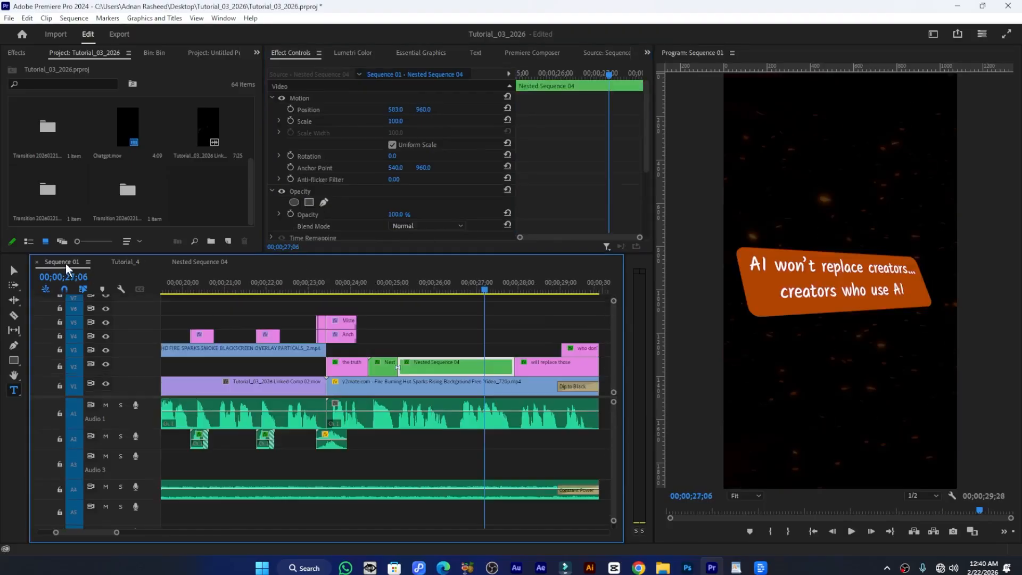
{"action": "double_click", "coordinate": [444, 366]}
{"action": "left_click", "coordinate": [298, 361]}
{"action": "left_click_drag", "start_coordinate": [766, 290], "coordinate": [922, 298]}
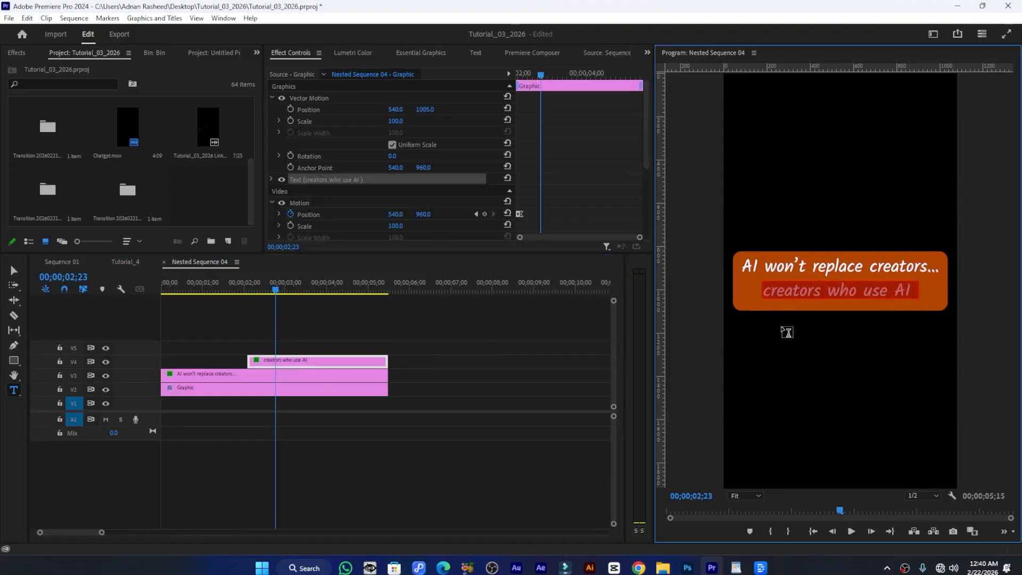
Replace the lower text line in Tutorial_4's V3 graphic with "creators who use AI"
{"action": "left_click", "coordinate": [127, 260]}
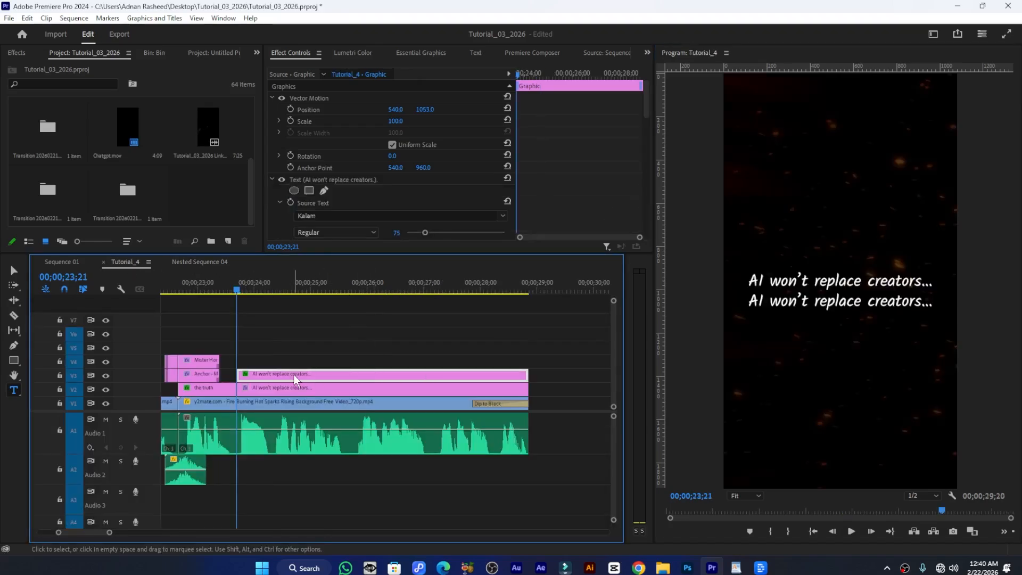
{"action": "left_click_drag", "start_coordinate": [297, 290], "coordinate": [334, 290]}
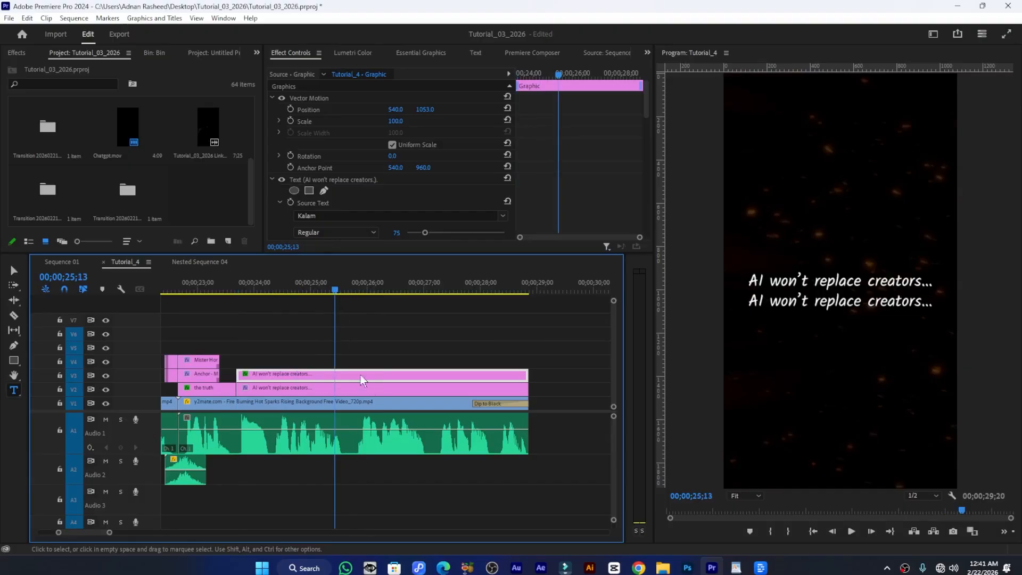
{"action": "left_click", "coordinate": [843, 302]}
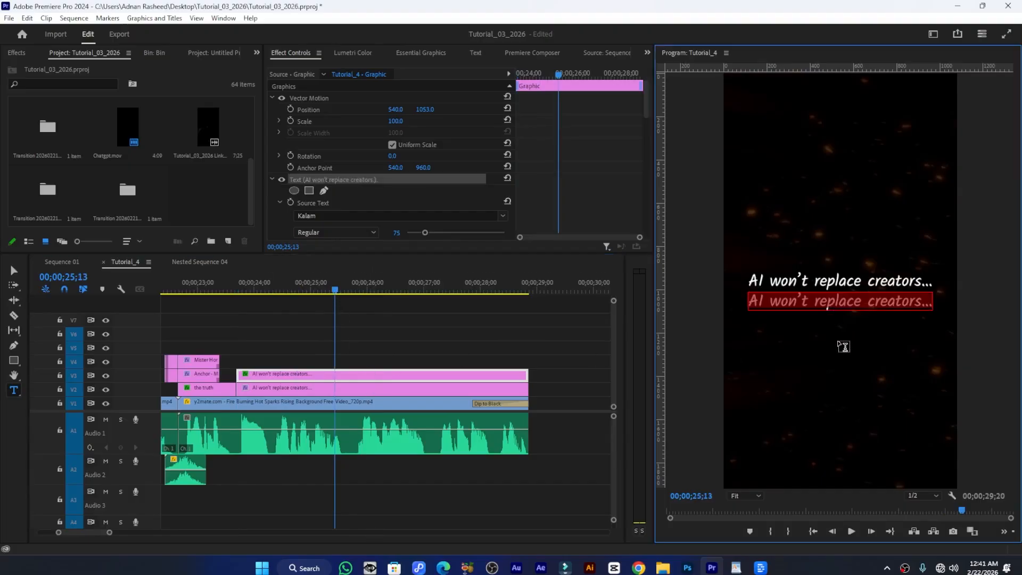
{"action": "type", "text": "creators who use AI"}
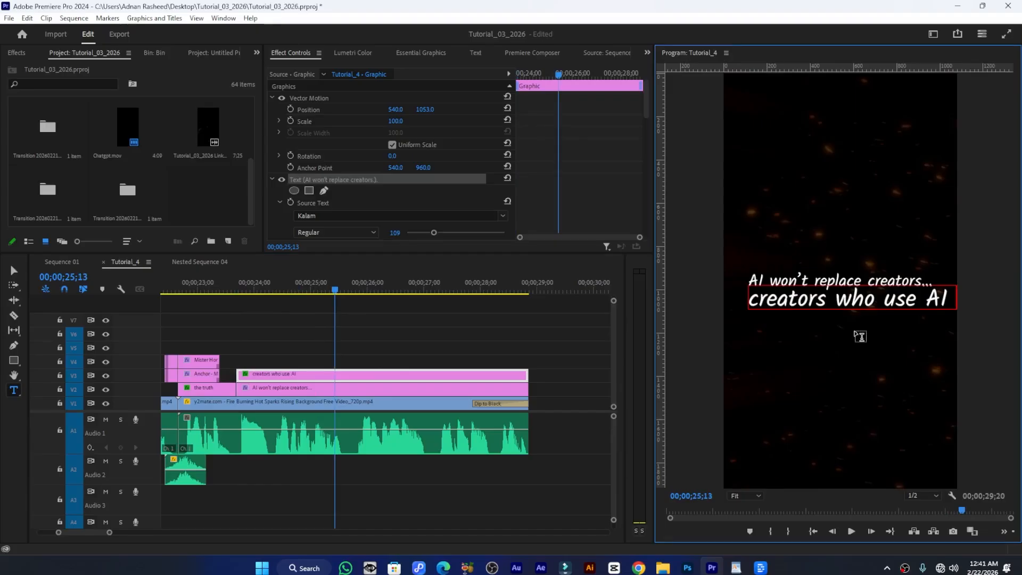
Reduce the font size of "creators who use AI" to 93 and save the project
{"action": "key", "text": "ctrl+a"}
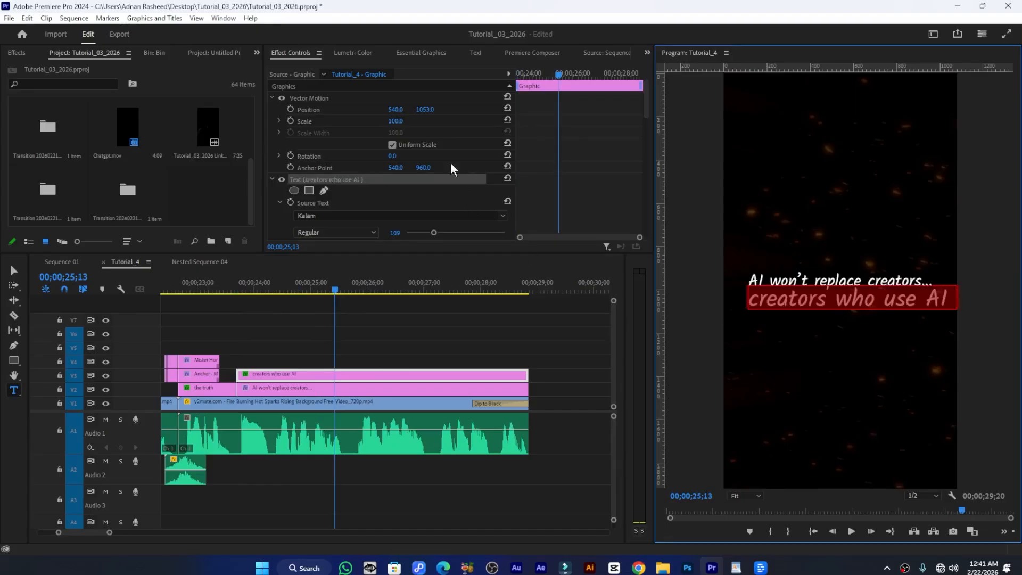
{"action": "scroll", "coordinate": [351, 173], "scroll_direction": "down", "scroll_amount": 1}
{"action": "left_click_drag", "start_coordinate": [432, 209], "coordinate": [430, 213]}
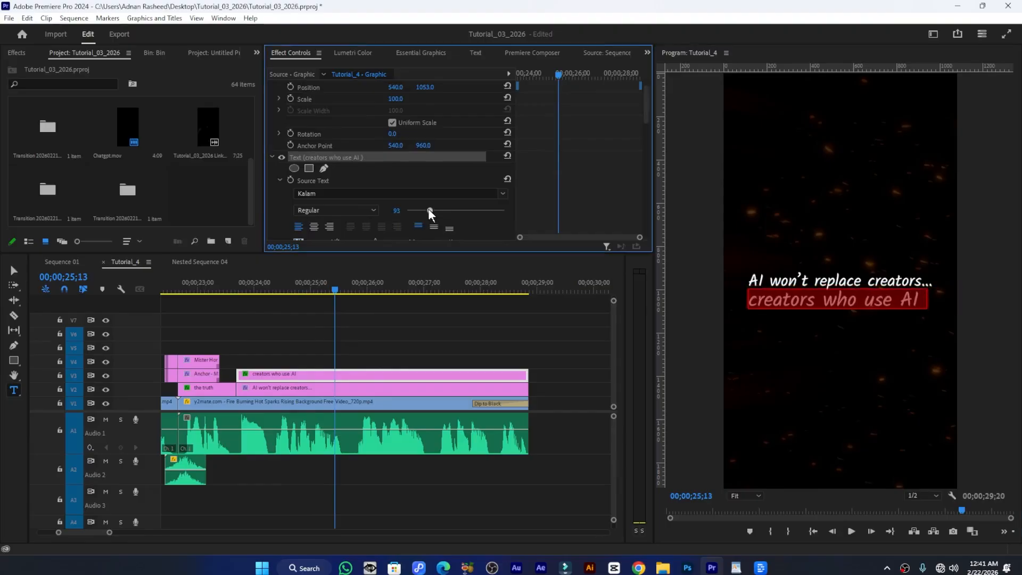
{"action": "key", "text": "ctrl+s"}
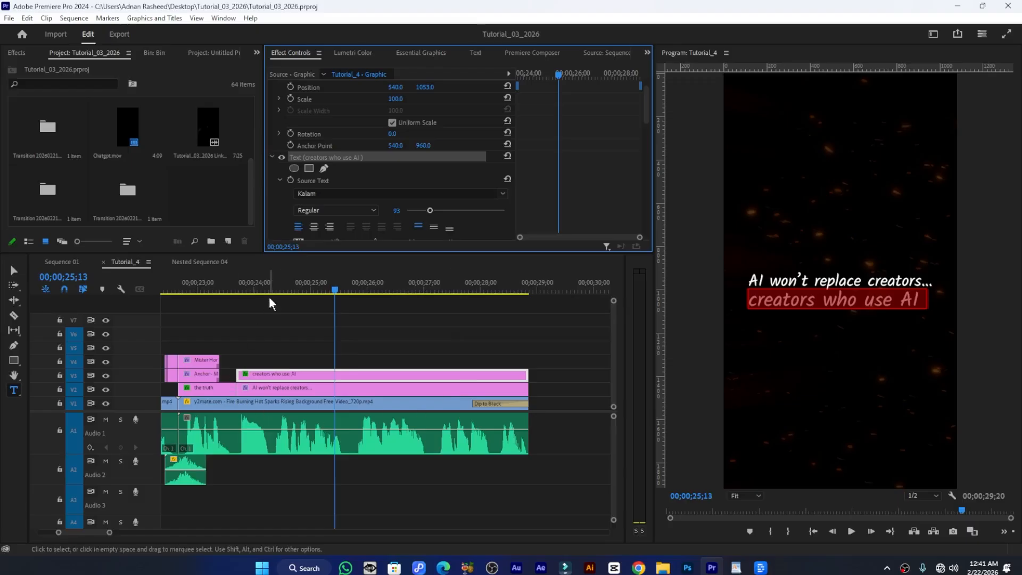
Move both text graphics up one track to V3 and V4, leaving V2 free beneath them, and save the project
{"action": "left_click_drag", "start_coordinate": [414, 342], "coordinate": [400, 375]}
{"action": "key", "text": "ctrl+s"}
{"action": "left_click", "coordinate": [406, 387]}
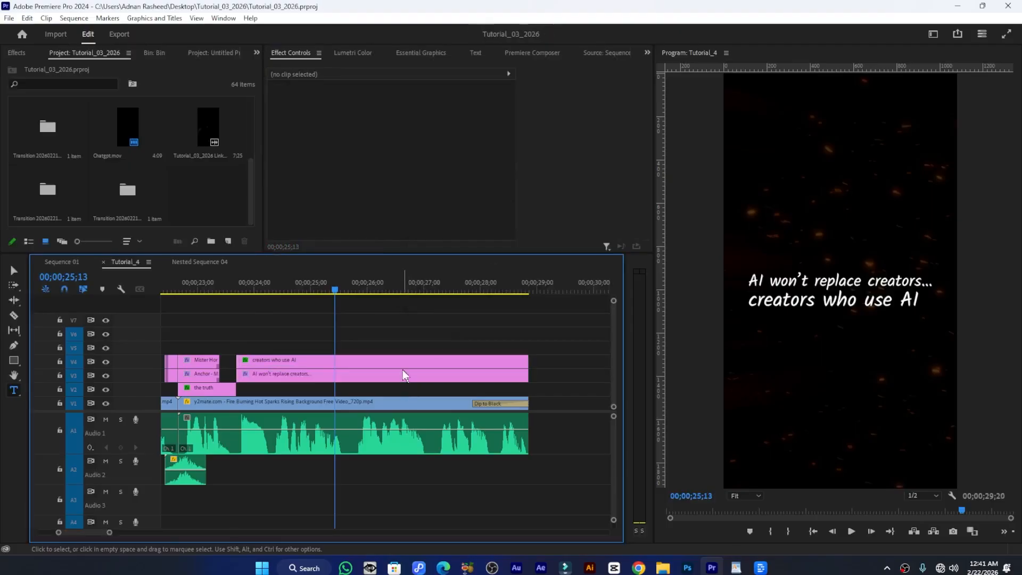
Draw a rectangle about 1036 by 297 px over both text lines in Tutorial_4 and fit its clip on V2 beneath them, matching their duration
{"action": "left_click", "coordinate": [69, 261]}
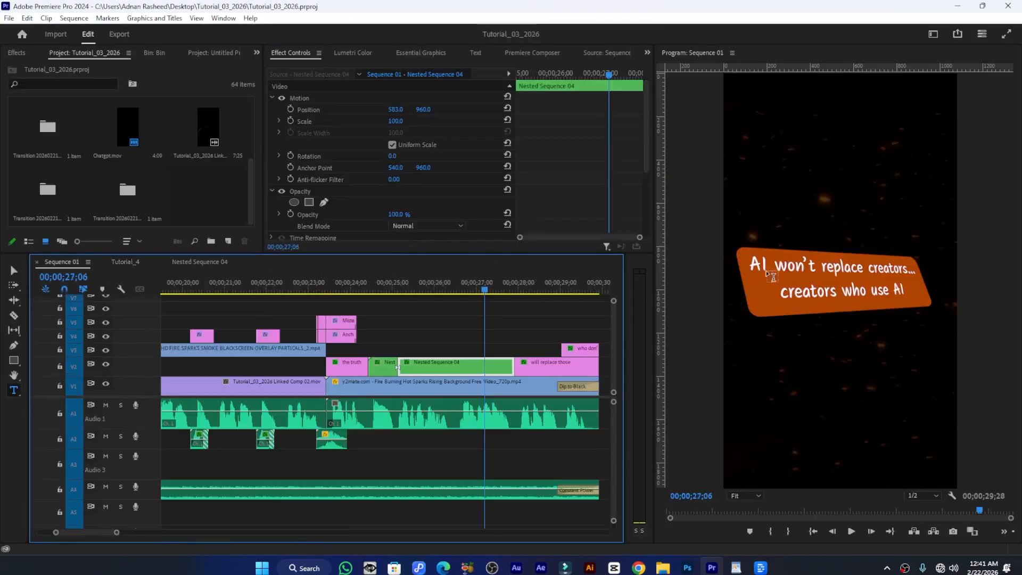
{"action": "left_click", "coordinate": [197, 260]}
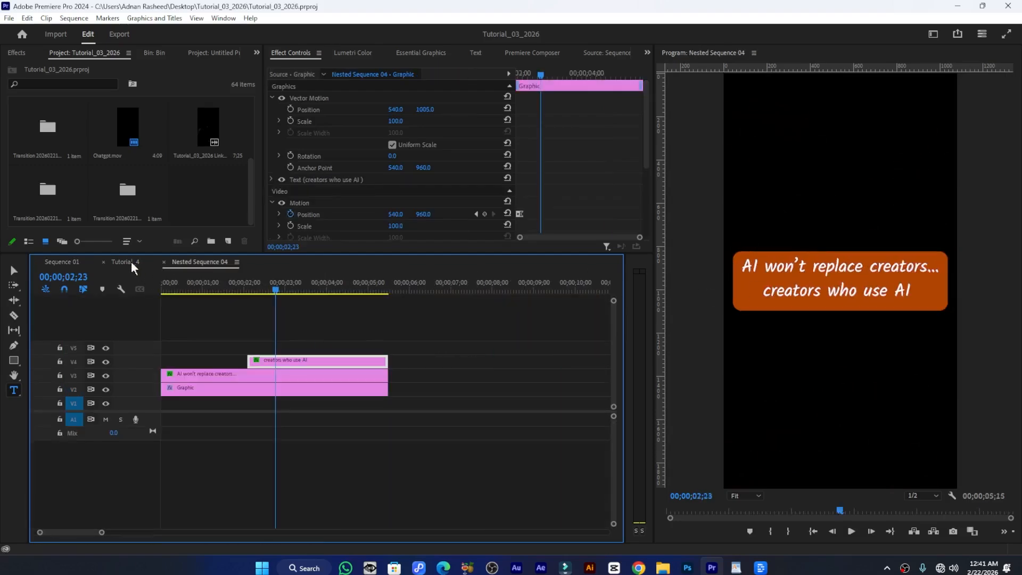
{"action": "left_click", "coordinate": [127, 261]}
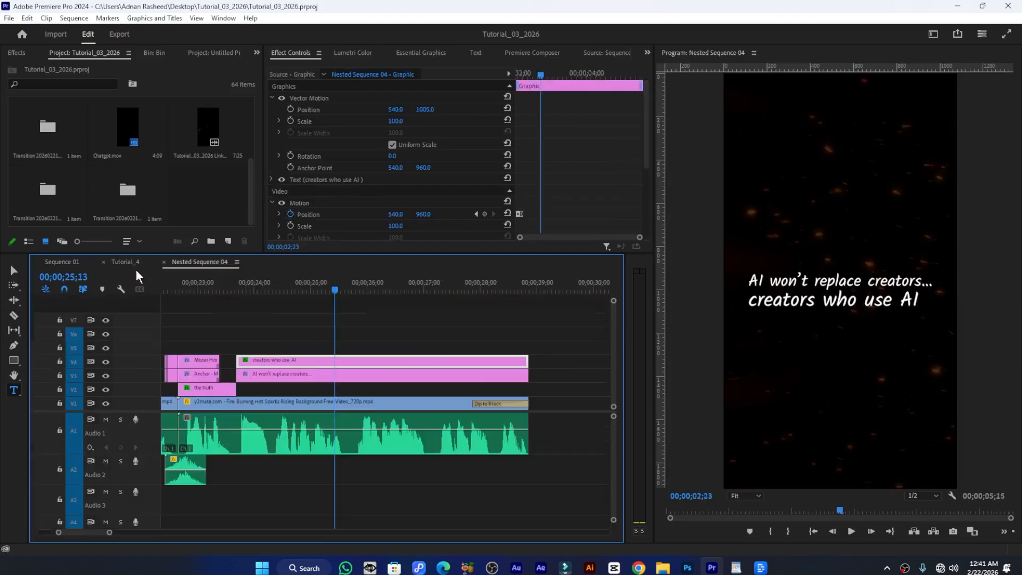
{"action": "left_click", "coordinate": [13, 362]}
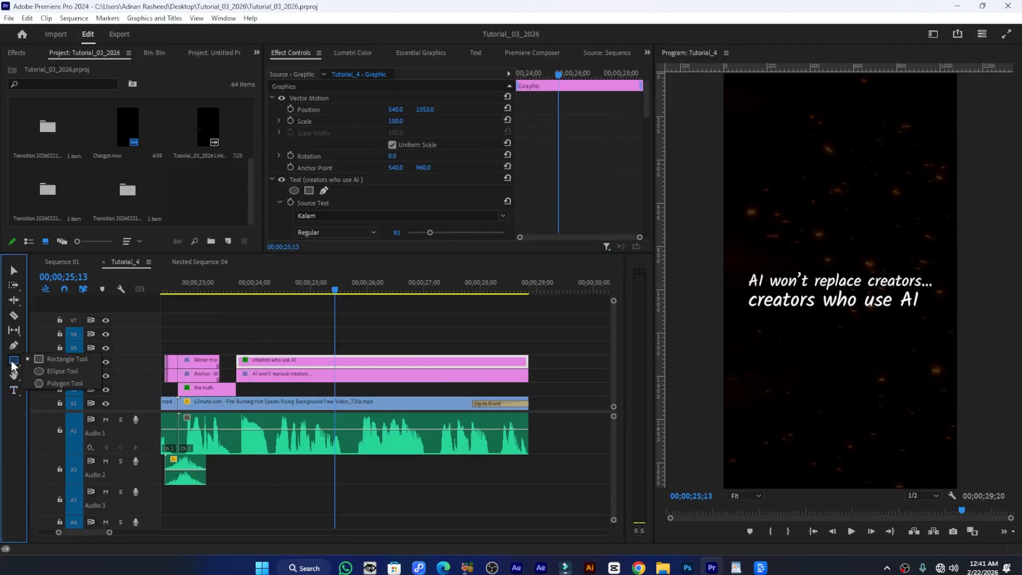
{"action": "left_click", "coordinate": [61, 361]}
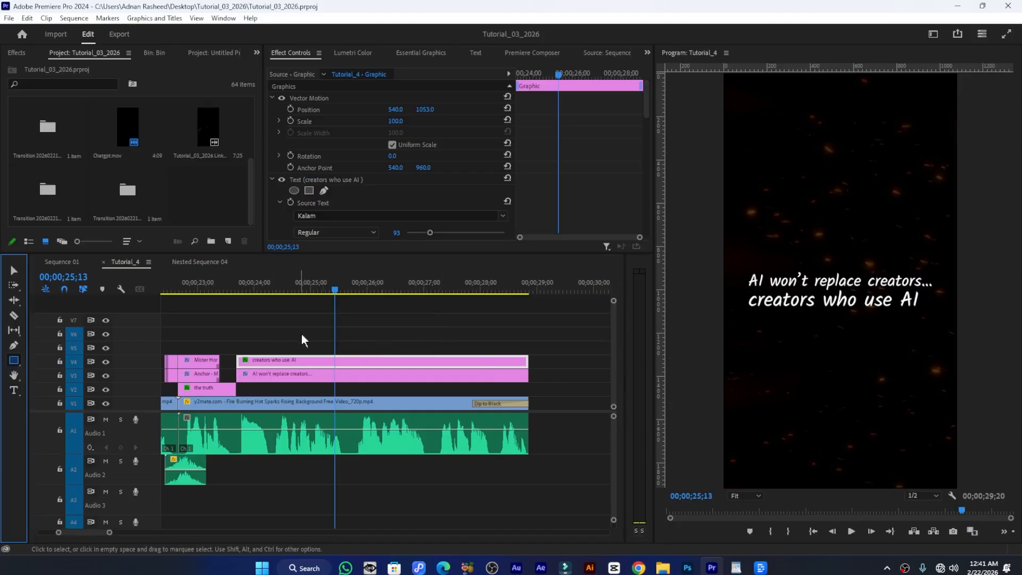
{"action": "left_click", "coordinate": [565, 367]}
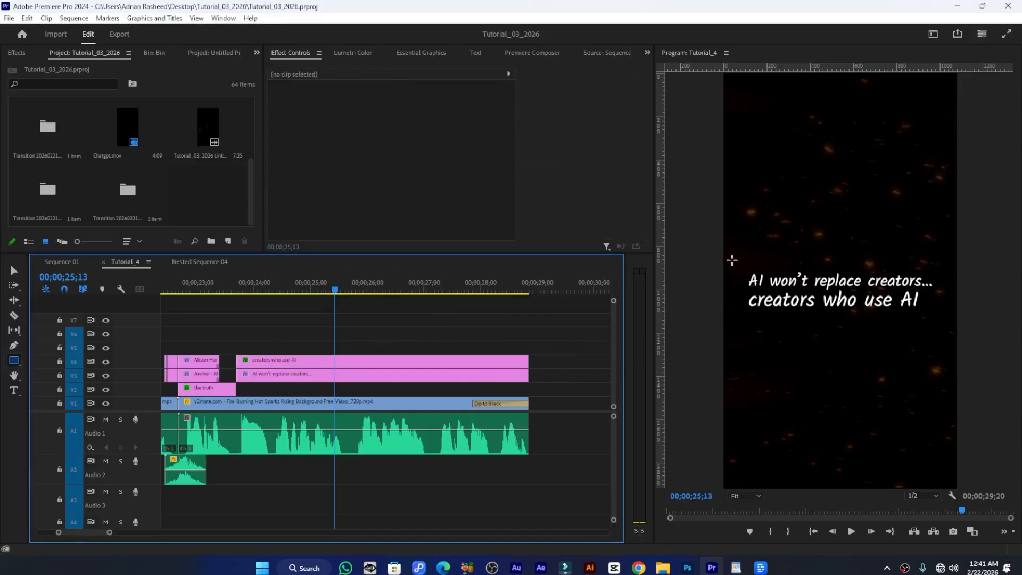
{"action": "mouse_move", "coordinate": [731, 259]}
{"action": "left_mouse_down"}
{"action": "mouse_move", "coordinate": [800, 311]}
{"action": "mouse_move", "coordinate": [956, 325]}
{"action": "left_mouse_up"}
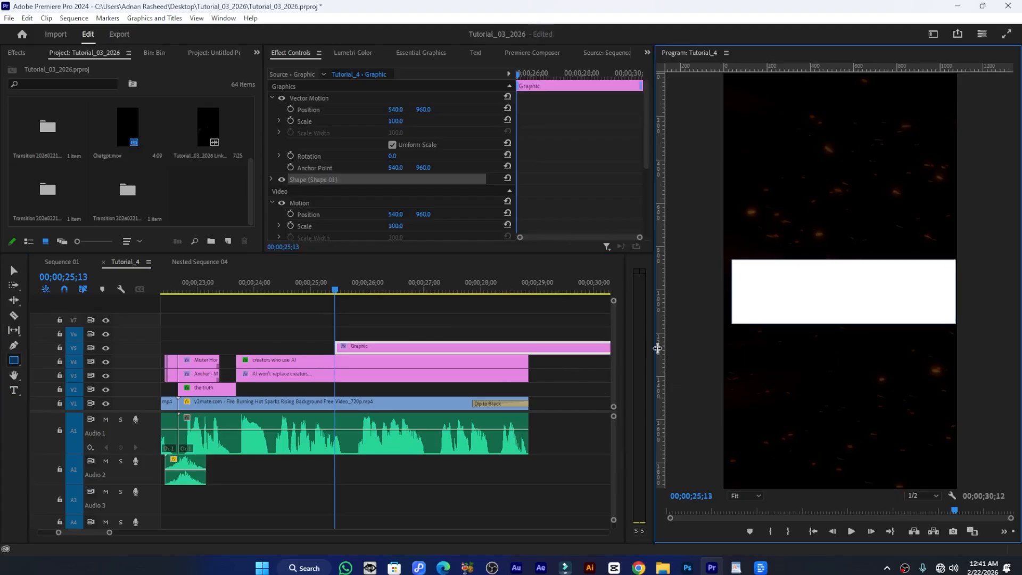
{"action": "left_click_drag", "start_coordinate": [381, 345], "coordinate": [290, 393]}
{"action": "left_click_drag", "start_coordinate": [513, 391], "coordinate": [528, 391]}
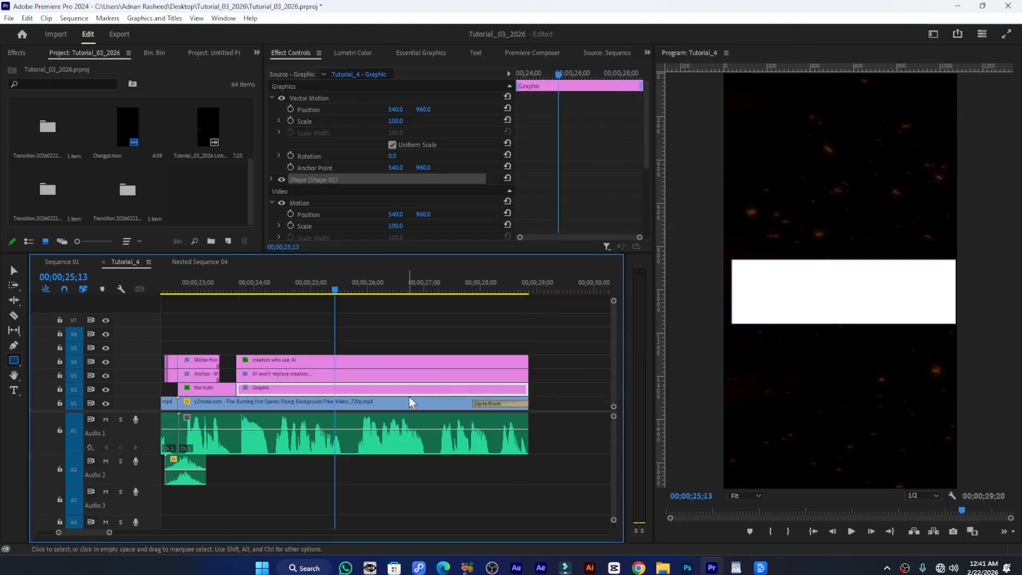
Centre the rectangle horizontally in the frame and set its corner radius to 33.8
{"action": "left_click", "coordinate": [421, 53]}
{"action": "scroll", "coordinate": [298, 191], "scroll_direction": "down", "scroll_amount": 1}
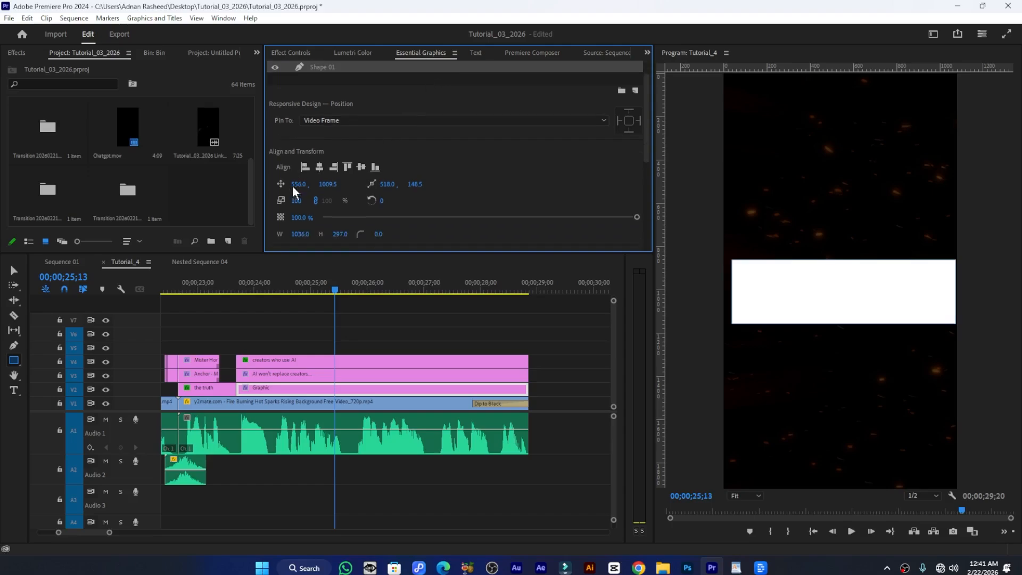
{"action": "left_click", "coordinate": [320, 167]}
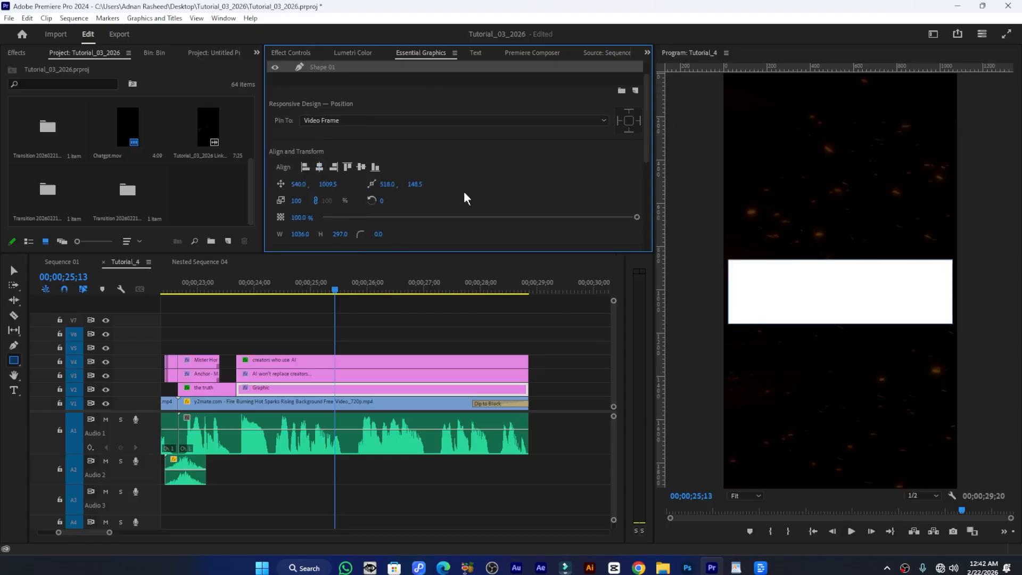
{"action": "scroll", "coordinate": [366, 202], "scroll_direction": "down", "scroll_amount": 2}
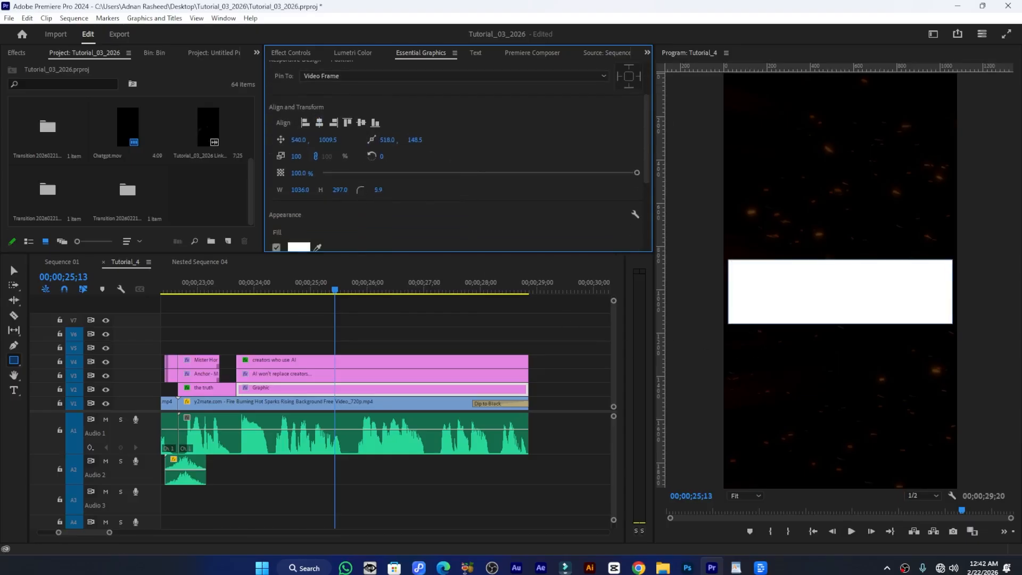
{"action": "left_click_drag", "start_coordinate": [379, 189], "coordinate": [383, 201]}
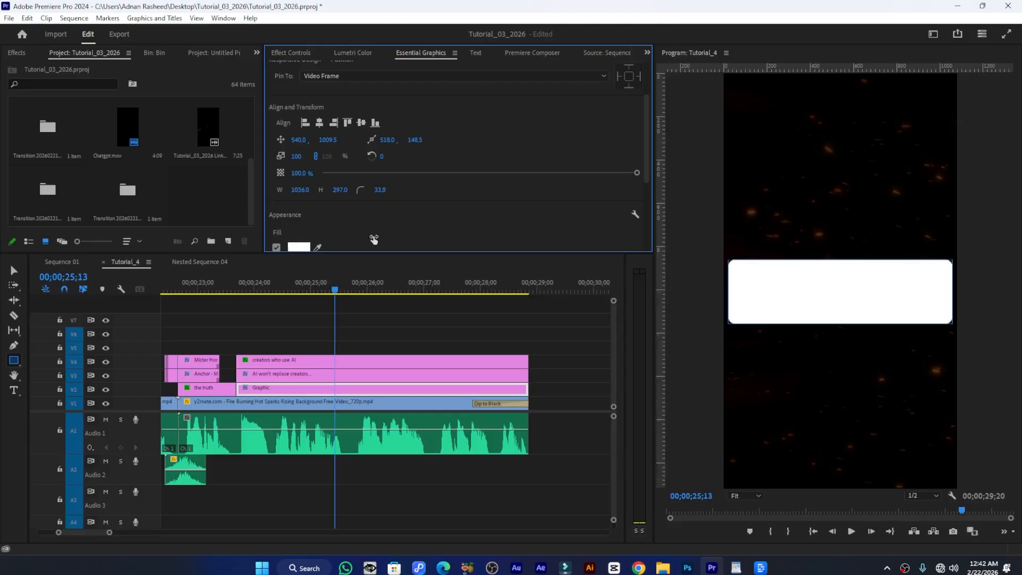
Change the rectangle's fill from white to orange DE4B0A and save the project
{"action": "left_click", "coordinate": [352, 389]}
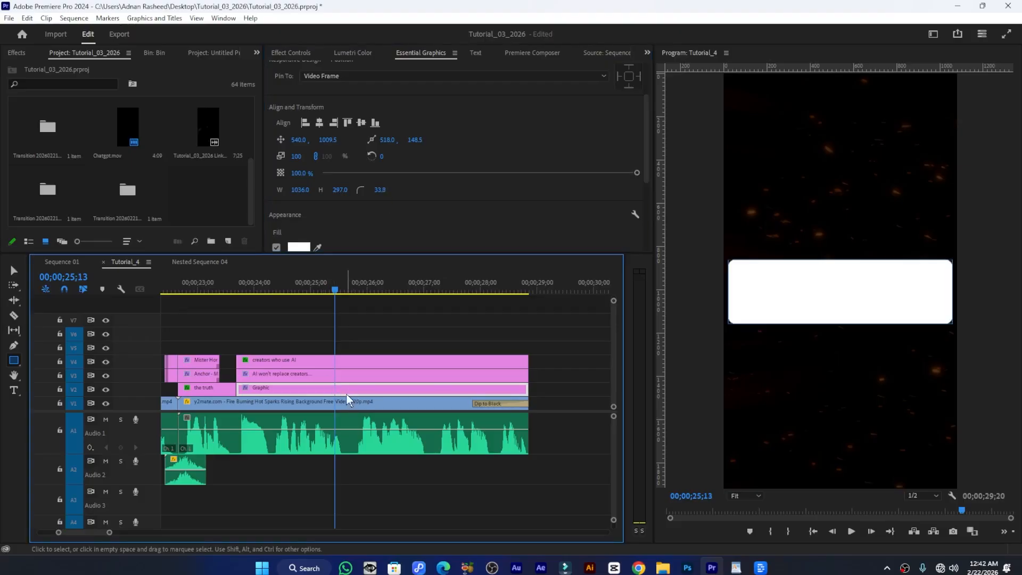
{"action": "left_click", "coordinate": [298, 247]}
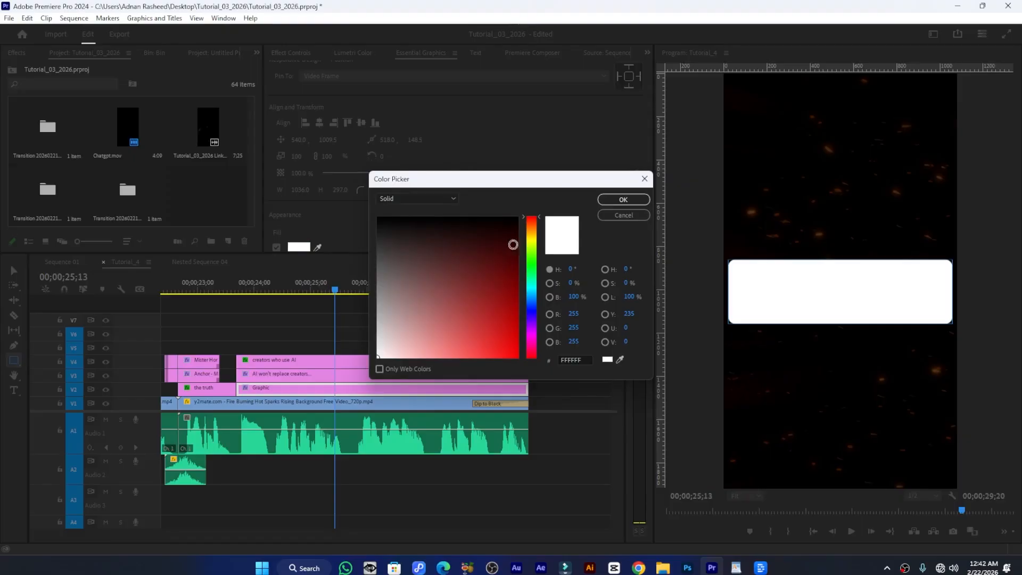
{"action": "left_click", "coordinate": [532, 224]}
{"action": "left_click", "coordinate": [532, 220]}
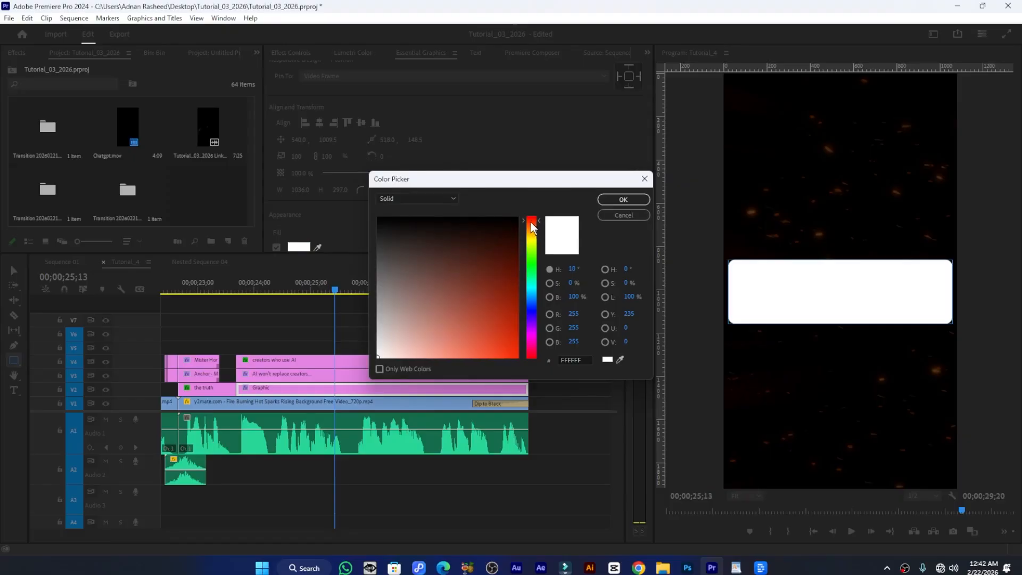
{"action": "left_click", "coordinate": [533, 224]}
{"action": "left_click_drag", "start_coordinate": [503, 310], "coordinate": [511, 339]}
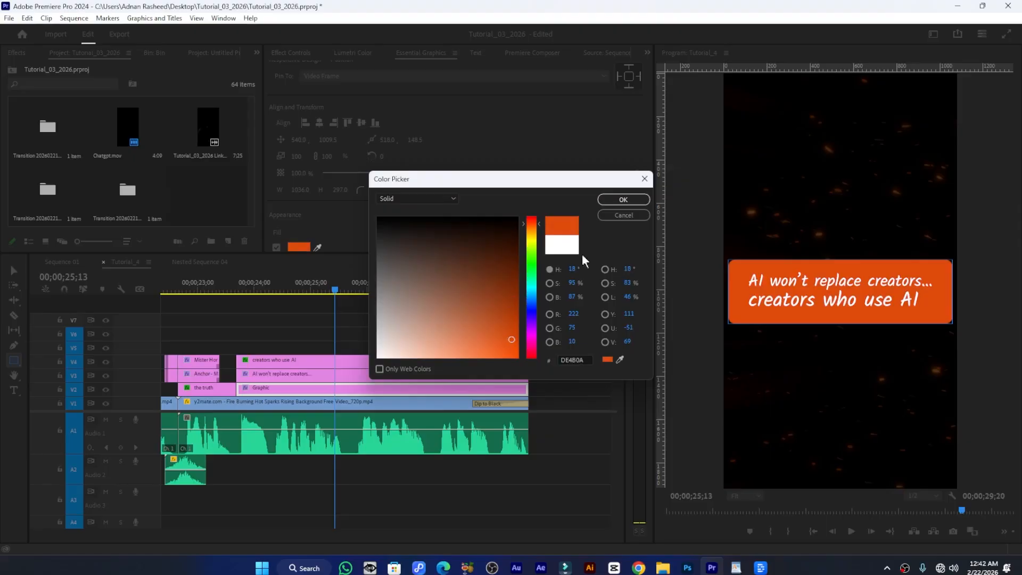
{"action": "left_click", "coordinate": [614, 203]}
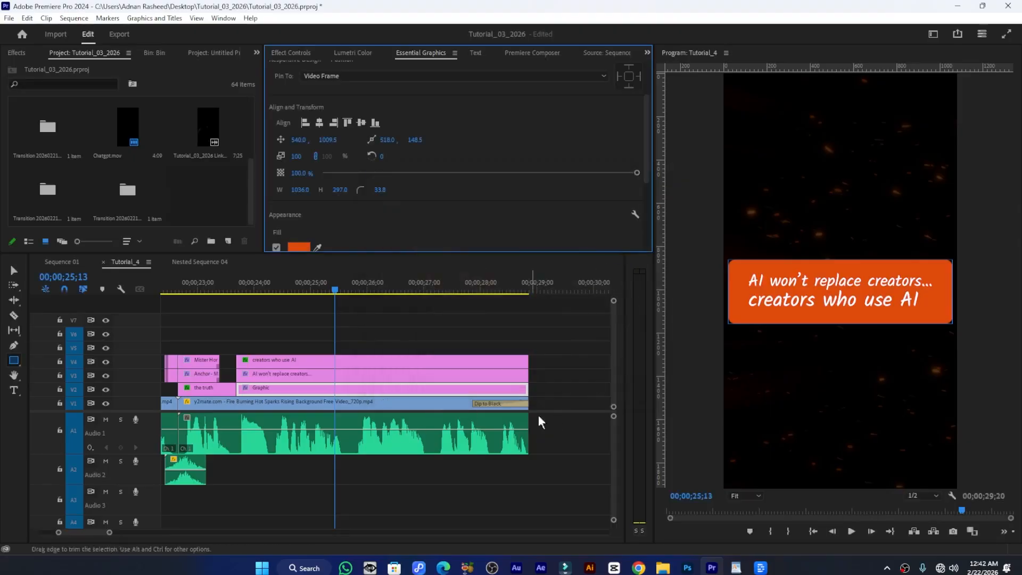
{"action": "left_click", "coordinate": [566, 386]}
{"action": "key", "text": "ctrl+s"}
Raise the "AI won't replace creators..." graphic to a vertical position of 944 and select the "creators who use AI" clip
{"action": "left_click", "coordinate": [309, 372]}
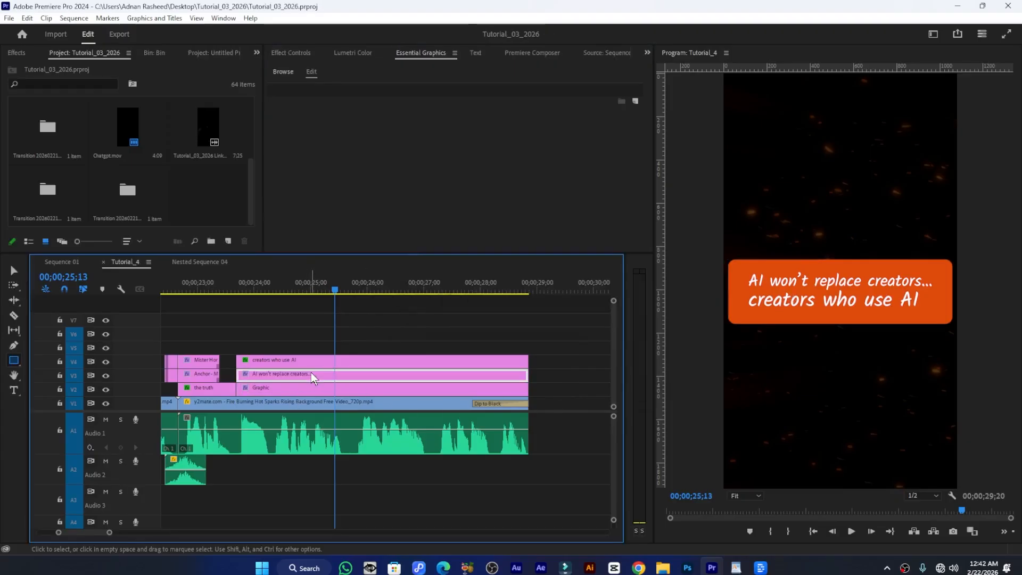
{"action": "mouse_move", "coordinate": [322, 148]}
{"action": "left_mouse_down"}
{"action": "mouse_move", "coordinate": [310, 149]}
{"action": "mouse_move", "coordinate": [330, 142]}
{"action": "left_mouse_up"}
{"action": "left_click", "coordinate": [365, 360]}
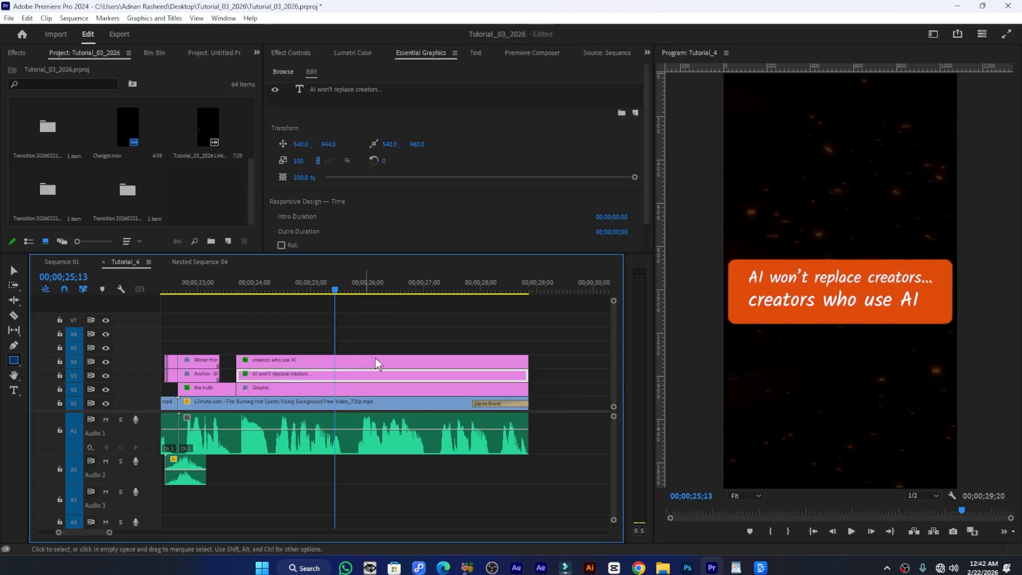
Set the "creators who use AI" graphic's vertical position to 1057 and save the project
{"action": "left_click_drag", "start_coordinate": [331, 149], "coordinate": [373, 170]}
{"action": "key", "text": "ctrl+s"}
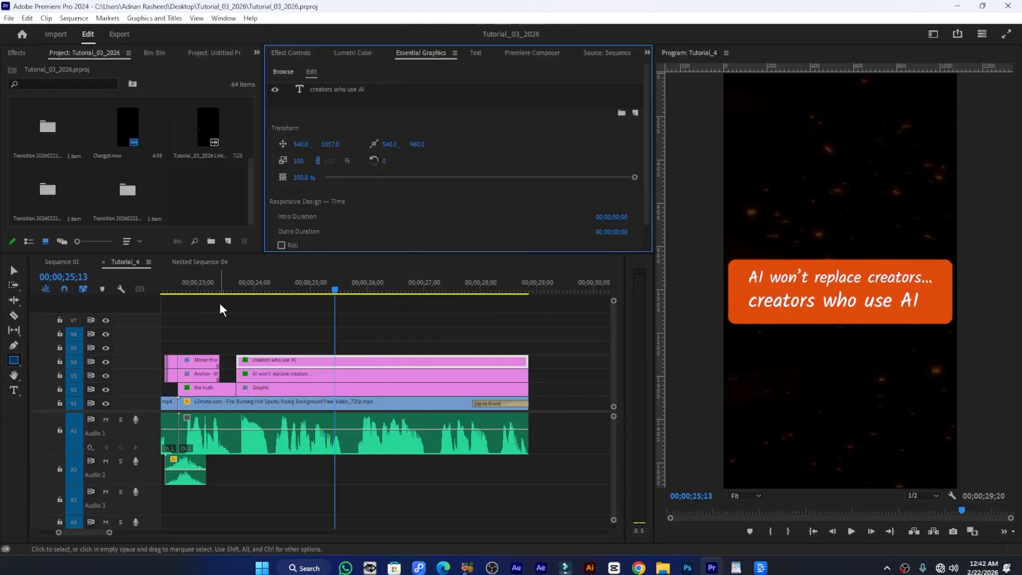
Review the playback of the orange text-box section in Sequence 01 as a reference and return to Tutorial_4
{"action": "left_click", "coordinate": [69, 262]}
{"action": "left_click_drag", "start_coordinate": [388, 293], "coordinate": [372, 287]}
{"action": "key", "text": "space"}
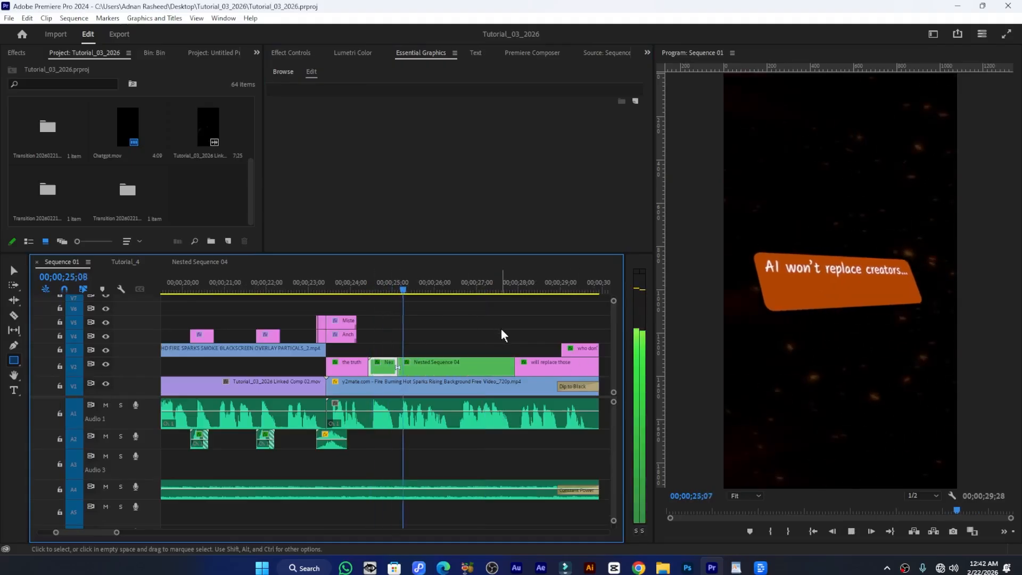
{"action": "key", "text": "space"}
{"action": "left_click", "coordinate": [368, 288]}
{"action": "key", "text": "space"}
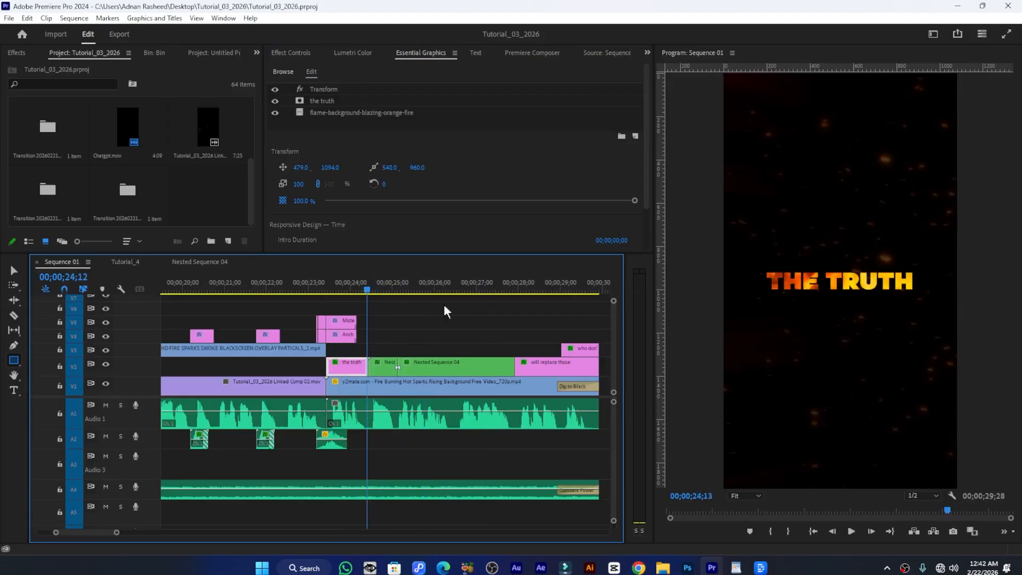
{"action": "left_click_drag", "start_coordinate": [391, 290], "coordinate": [370, 285]}
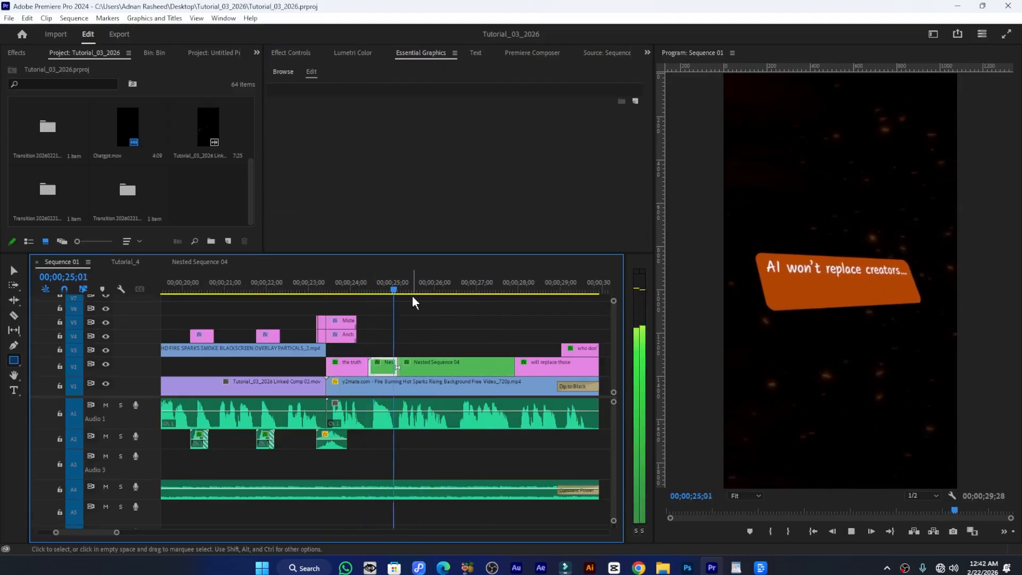
{"action": "left_click", "coordinate": [758, 308]}
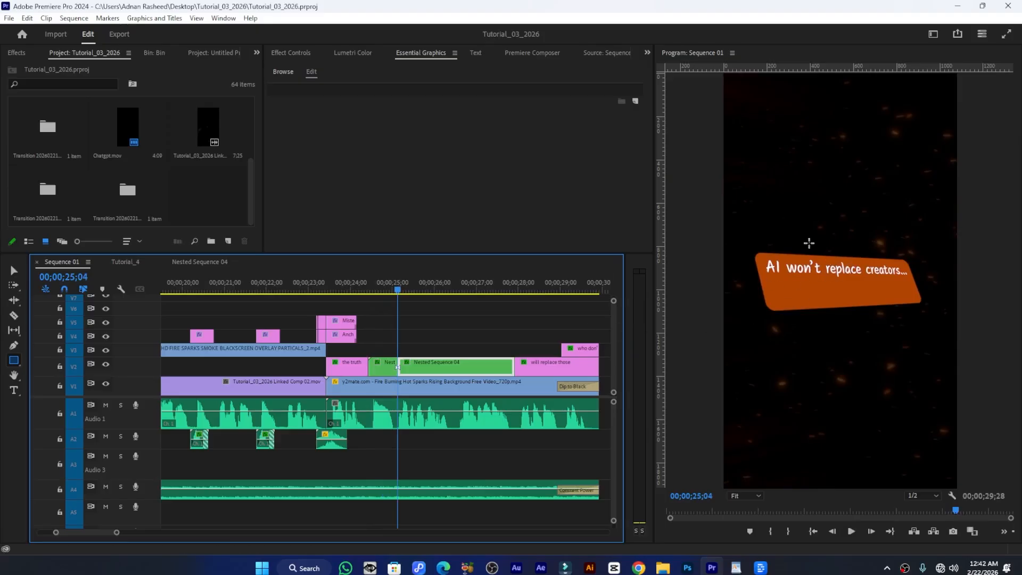
{"action": "left_click_drag", "start_coordinate": [394, 286], "coordinate": [374, 288]}
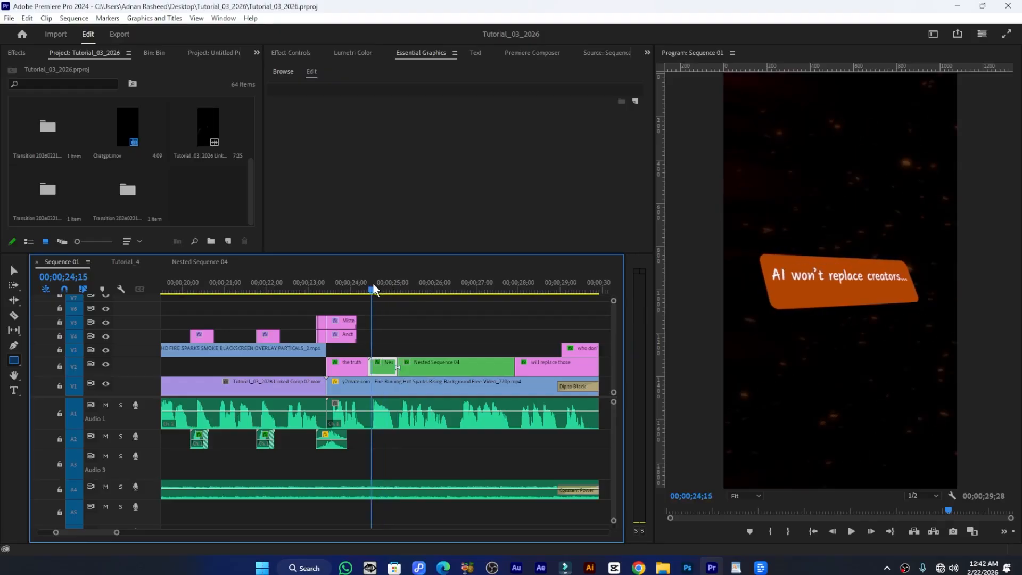
{"action": "left_click", "coordinate": [119, 266]}
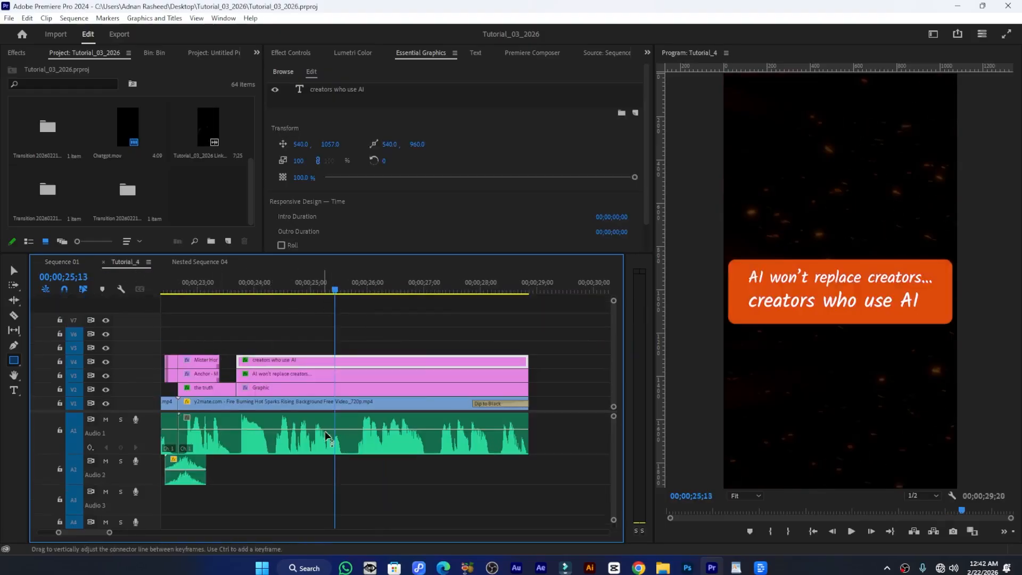
Move both text clips and the rectangle clip together in Tutorial_4 so that they start at 00;00;24;07
{"action": "left_click", "coordinate": [235, 288]}
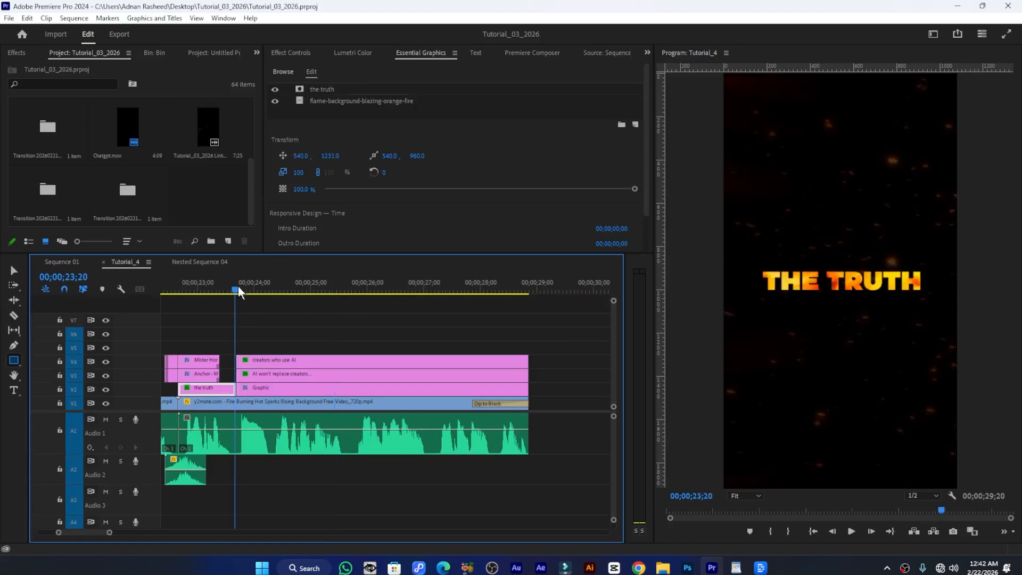
{"action": "left_click_drag", "start_coordinate": [238, 286], "coordinate": [266, 292]}
{"action": "key", "text": "v"}
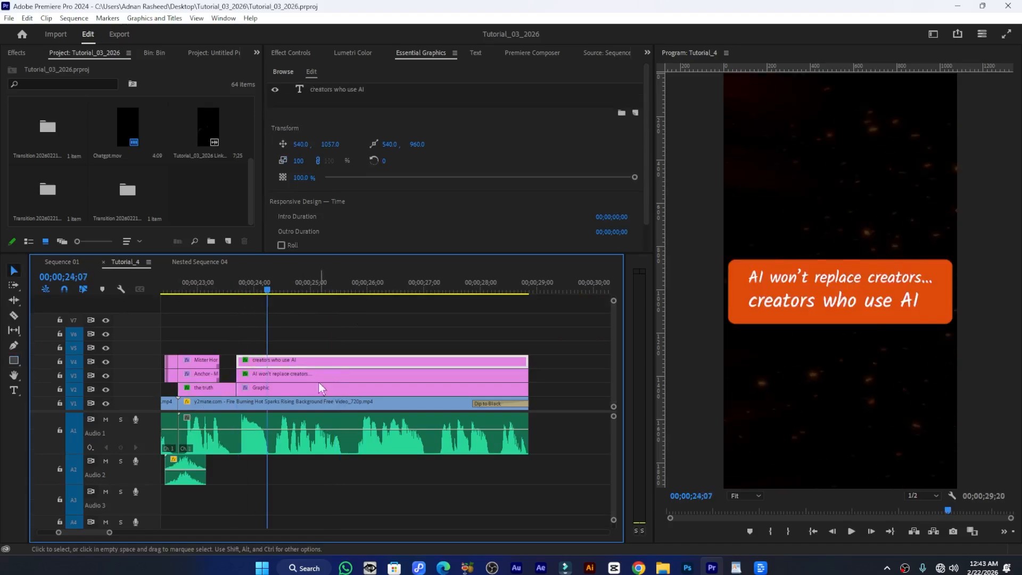
{"action": "left_click_drag", "start_coordinate": [312, 344], "coordinate": [318, 389]}
{"action": "scroll", "coordinate": [243, 414], "scroll_direction": "up", "scroll_amount": 4}
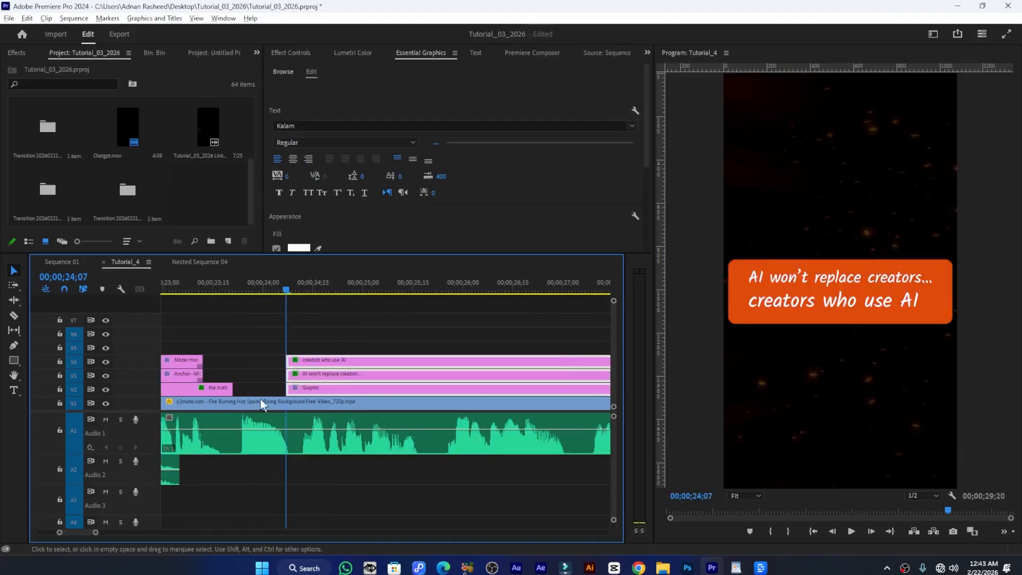
{"action": "scroll", "coordinate": [282, 398], "scroll_direction": "up", "scroll_amount": 3}
{"action": "left_click_drag", "start_coordinate": [350, 289], "coordinate": [332, 289]}
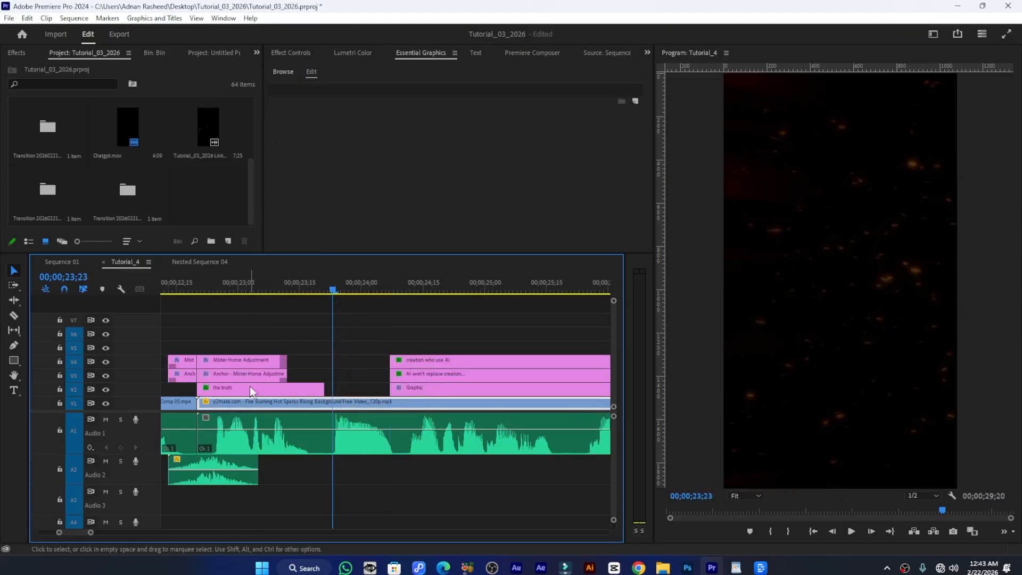
{"action": "left_click_drag", "start_coordinate": [229, 391], "coordinate": [353, 350]}
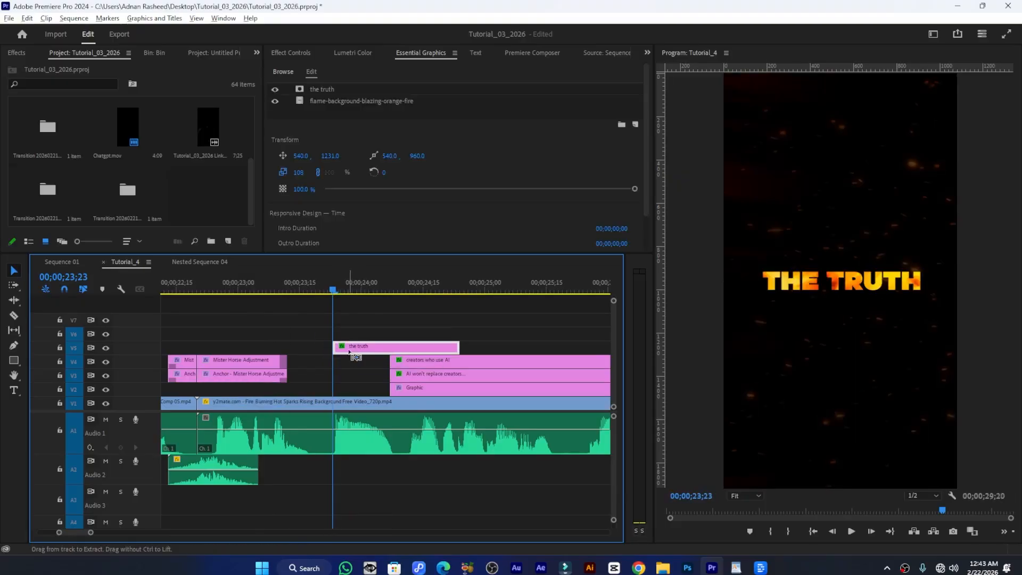
{"action": "key", "text": "ctrl+z"}
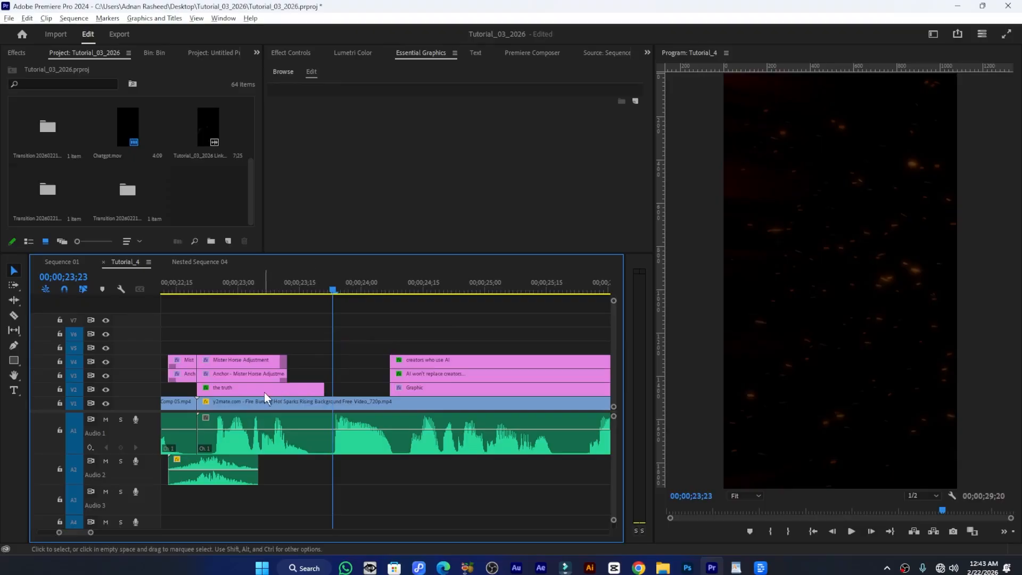
Duplicate "the truth" clip to 00;00;23;21 on V2 and trim it to fill the gap before the rectangle clip
{"action": "left_click_drag", "start_coordinate": [336, 290], "coordinate": [324, 290]}
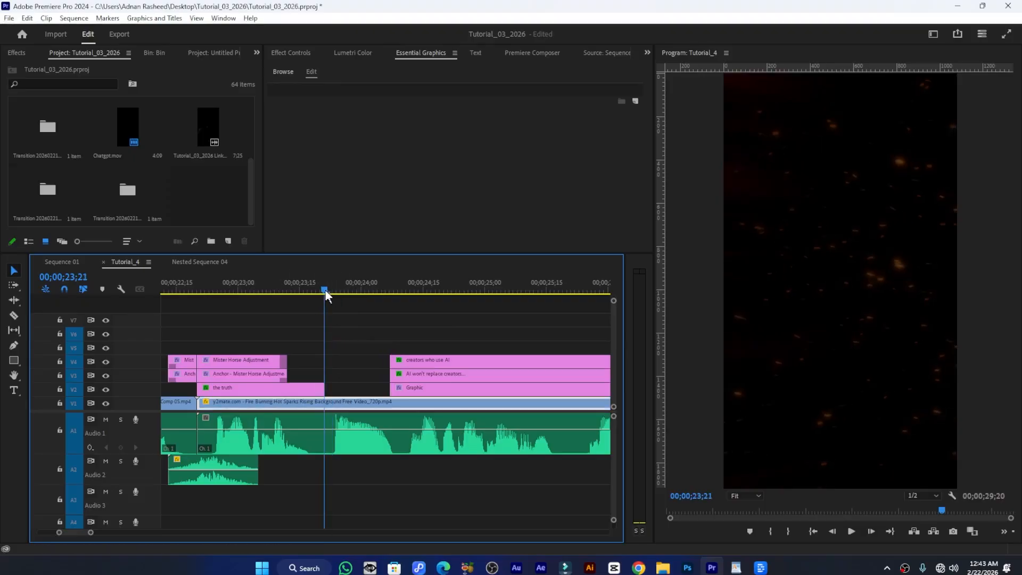
{"action": "left_click_drag", "start_coordinate": [231, 389], "coordinate": [364, 349]}
{"action": "left_click_drag", "start_coordinate": [451, 347], "coordinate": [364, 391]}
Replace the duplicated clip's text with "AI" and set its font size to 244
{"action": "left_click", "coordinate": [356, 286]}
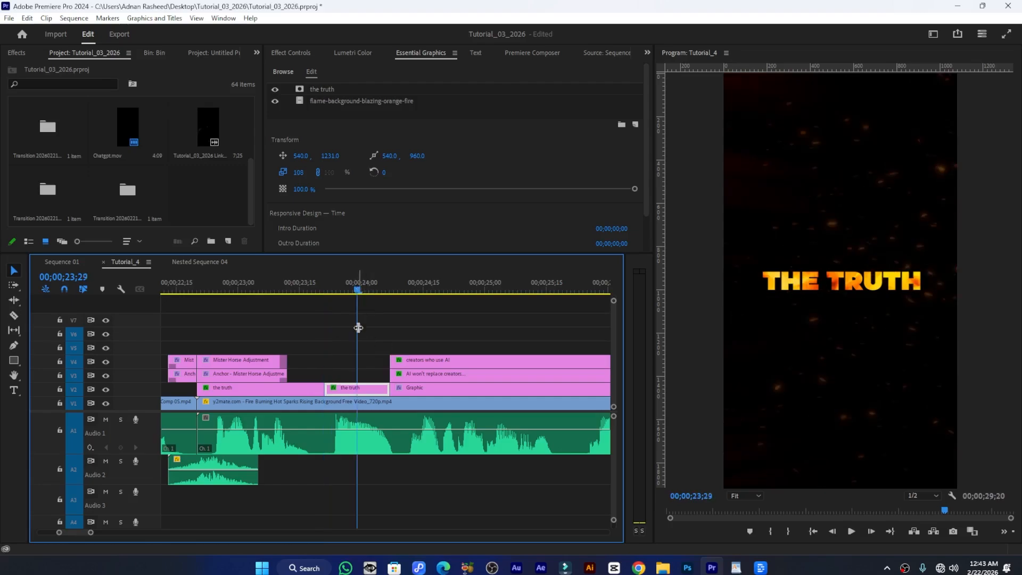
{"action": "double_click", "coordinate": [807, 281]}
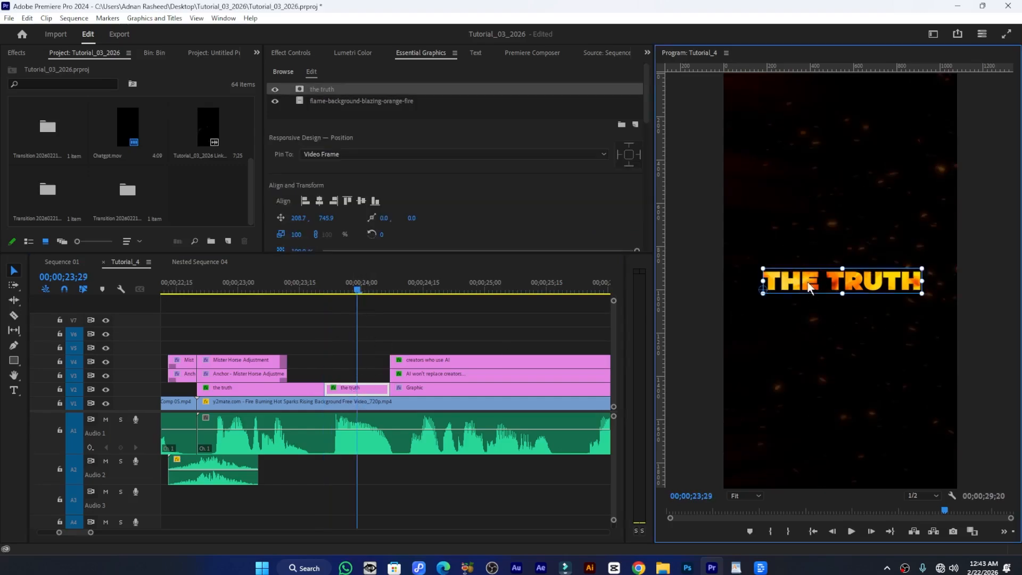
{"action": "type", "text": "A"}
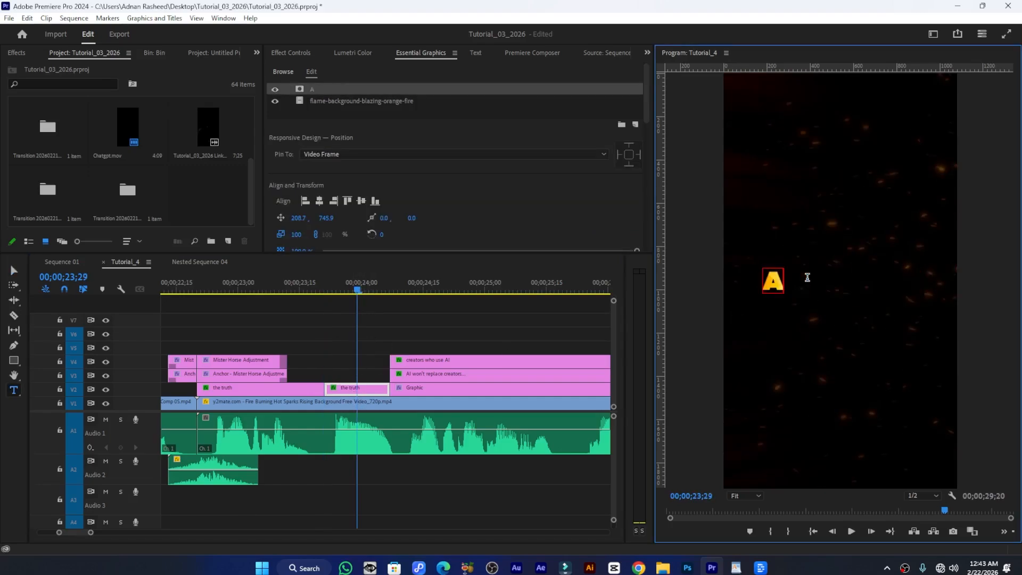
{"action": "type", "text": "I"}
{"action": "key", "text": "Escape"}
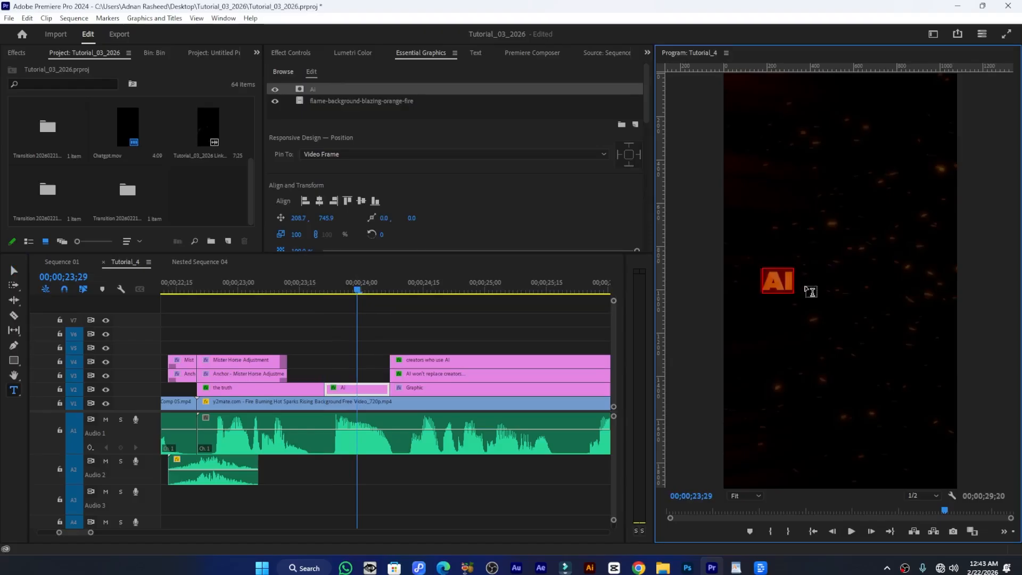
{"action": "left_click", "coordinate": [290, 55]}
{"action": "left_click_drag", "start_coordinate": [433, 189], "coordinate": [464, 189]}
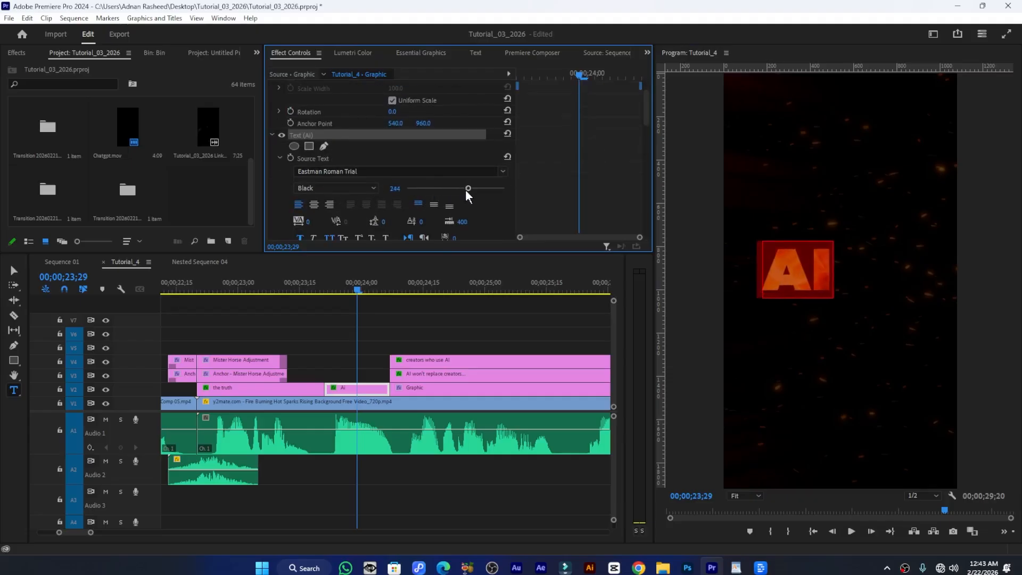
Centre the "AI" text horizontally and vertically in the frame and save the project
{"action": "left_click", "coordinate": [420, 52]}
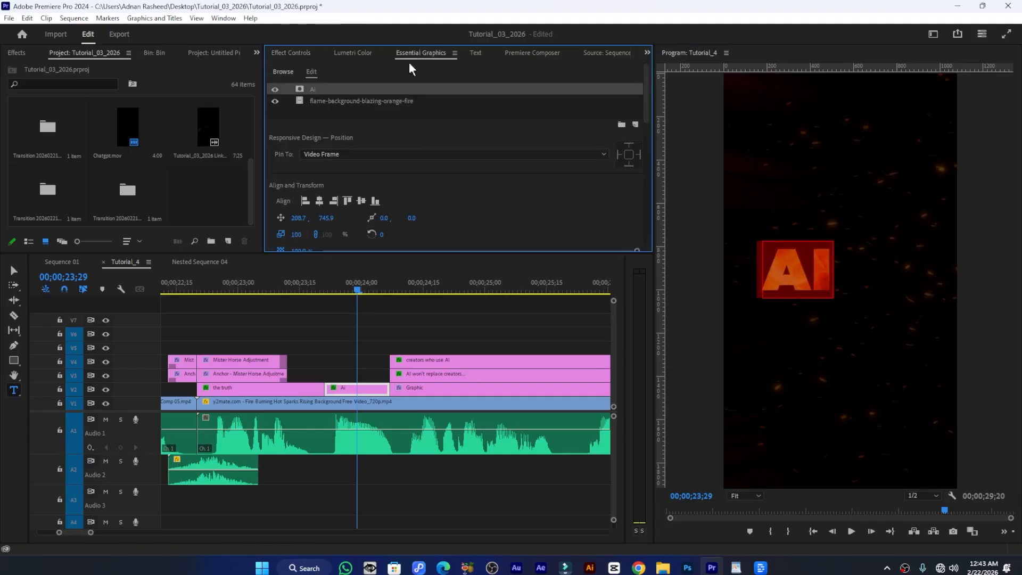
{"action": "left_click", "coordinate": [319, 200]}
{"action": "left_click", "coordinate": [361, 200]}
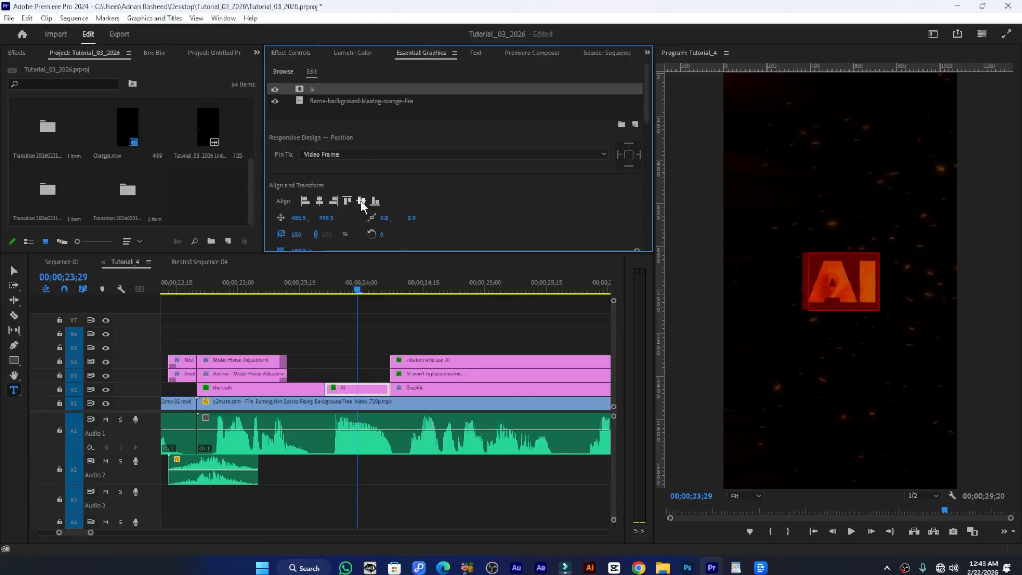
{"action": "key", "text": "ctrl+s"}
Play back the section from "the truth" through the AI word into the orange box and save the project
{"action": "scroll", "coordinate": [370, 374], "scroll_direction": "down", "scroll_amount": 2}
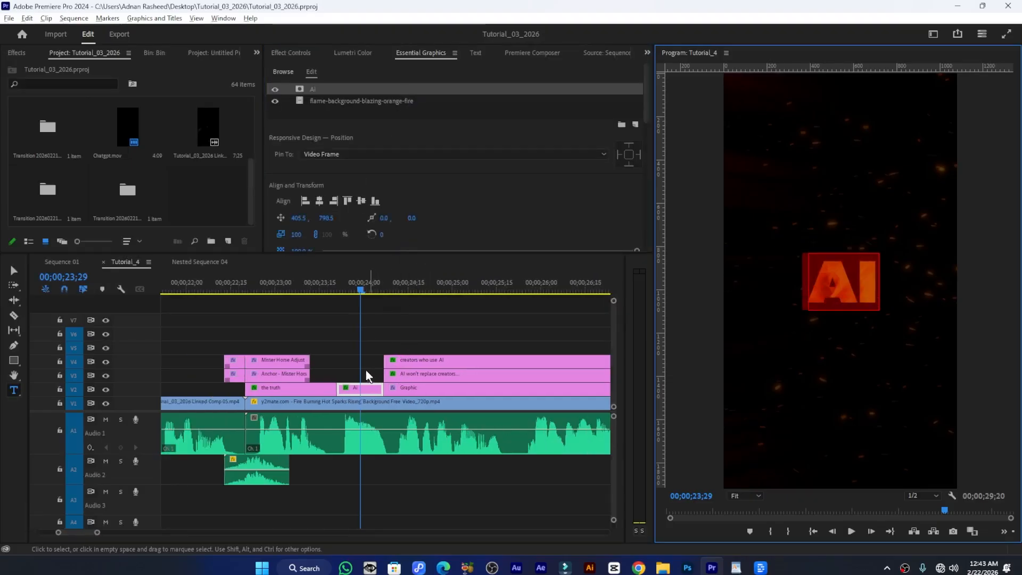
{"action": "left_click_drag", "start_coordinate": [343, 286], "coordinate": [257, 286]}
{"action": "key", "text": "space"}
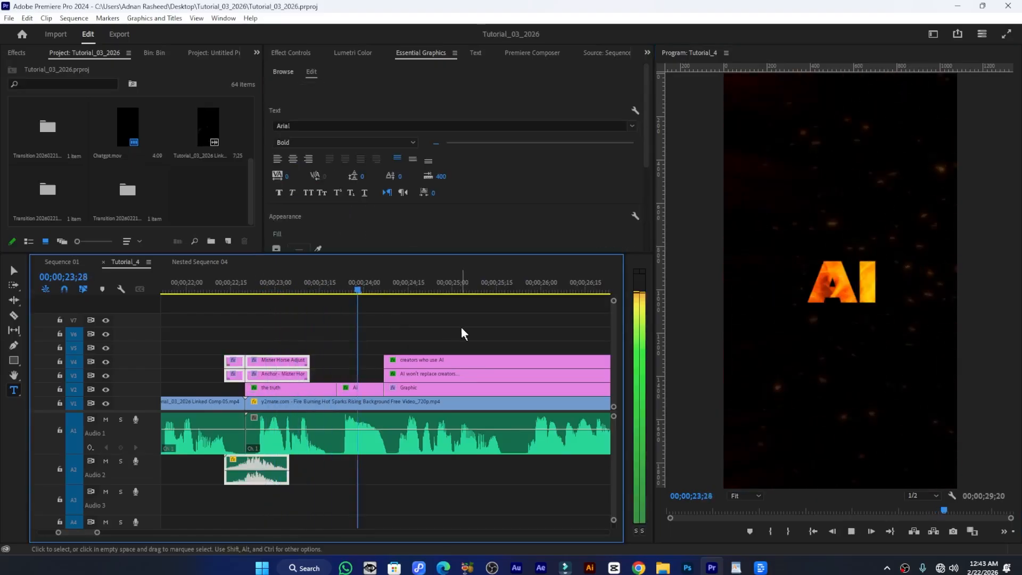
{"action": "key", "text": "space"}
{"action": "left_click", "coordinate": [428, 362]}
{"action": "key", "text": "ctrl+s"}
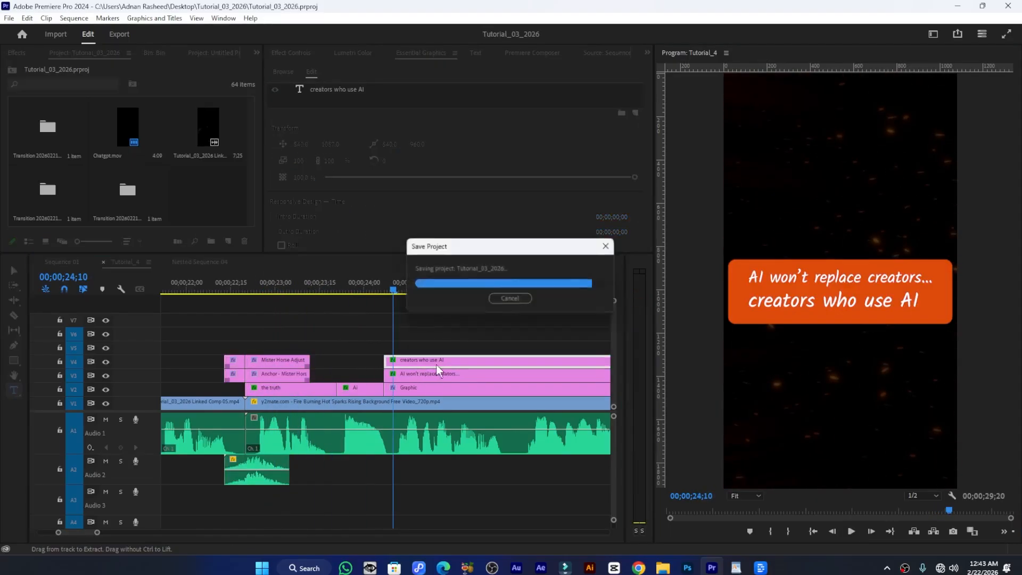
Move the "creators who use AI" clip to start at 00;00;25;19 and trim its end to match the clips below
{"action": "scroll", "coordinate": [435, 368], "scroll_direction": "down", "scroll_amount": 3}
{"action": "scroll", "coordinate": [370, 372], "scroll_direction": "down", "scroll_amount": 2}
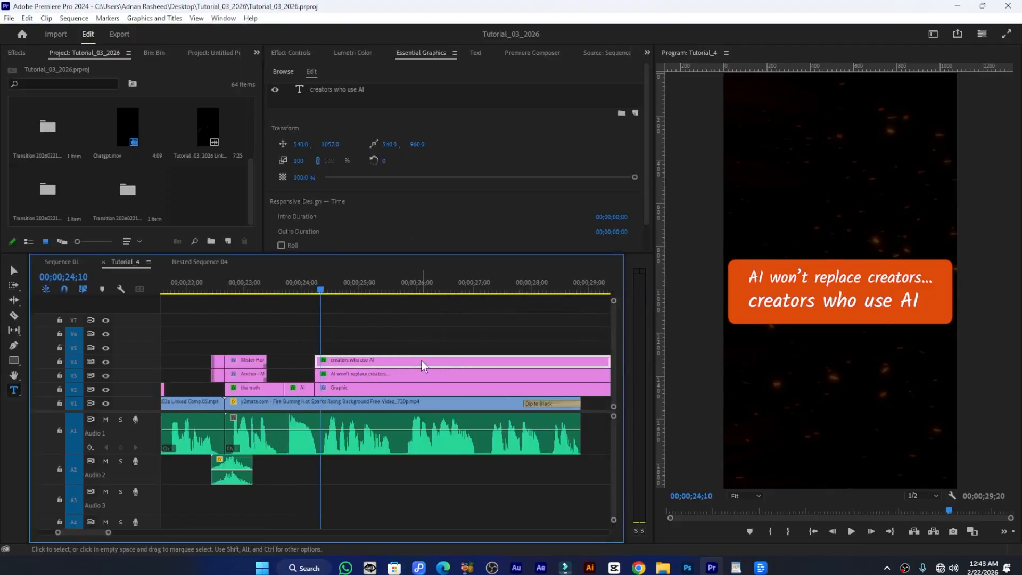
{"action": "scroll", "coordinate": [421, 360], "scroll_direction": "down", "scroll_amount": 2}
{"action": "left_click_drag", "start_coordinate": [267, 291], "coordinate": [410, 327]}
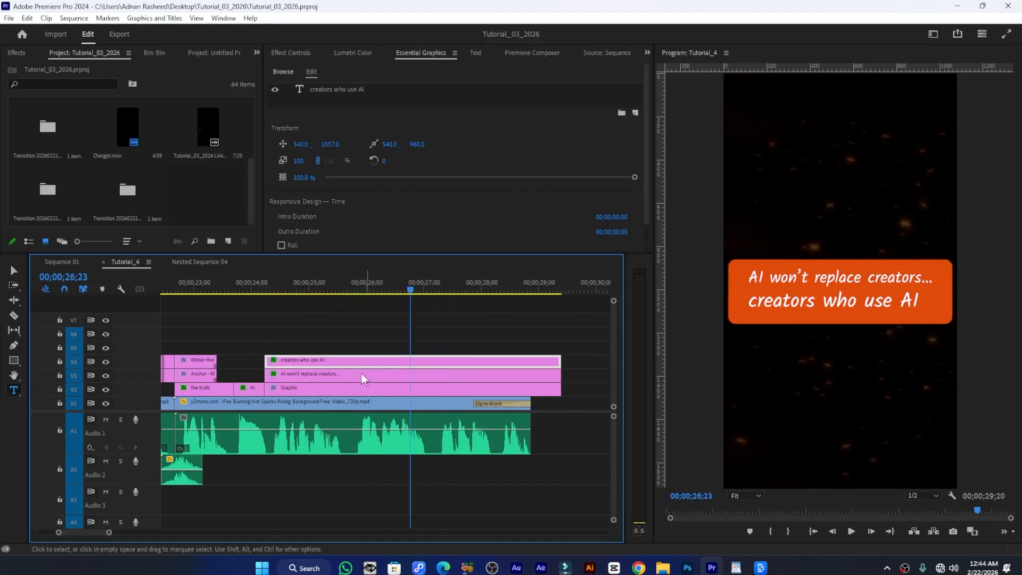
{"action": "left_click_drag", "start_coordinate": [267, 287], "coordinate": [274, 290]}
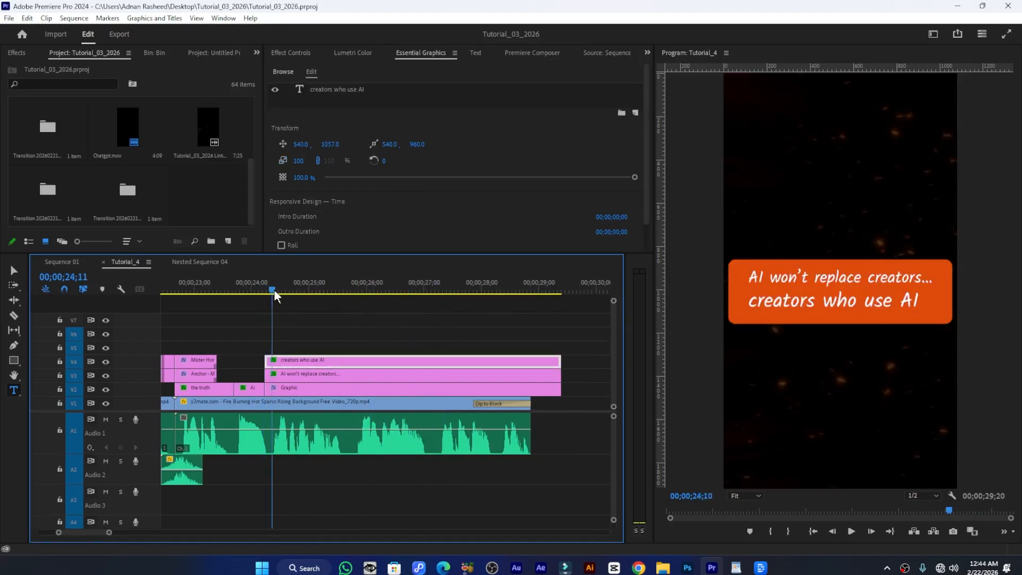
{"action": "key", "text": "space"}
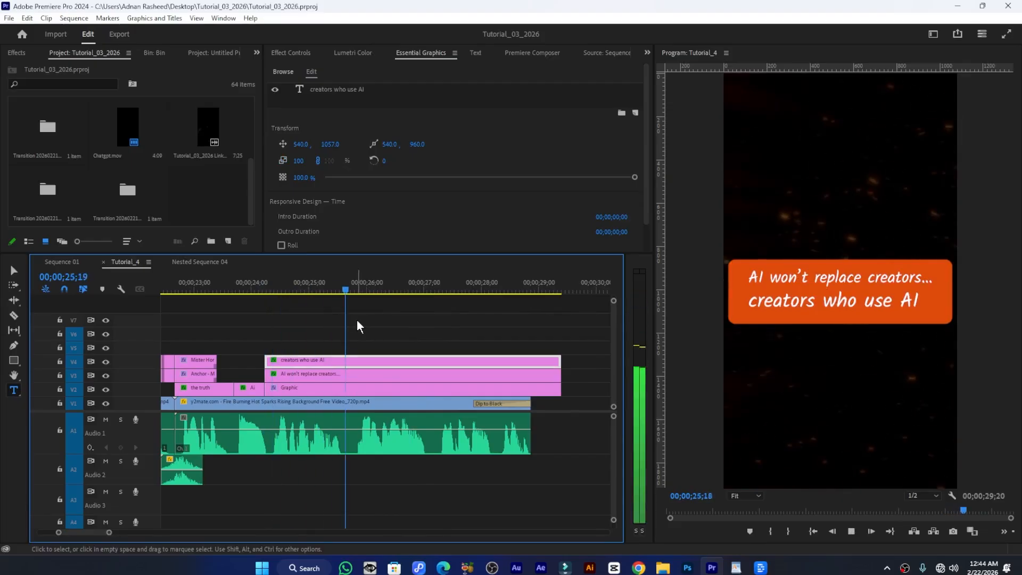
{"action": "key", "text": "space"}
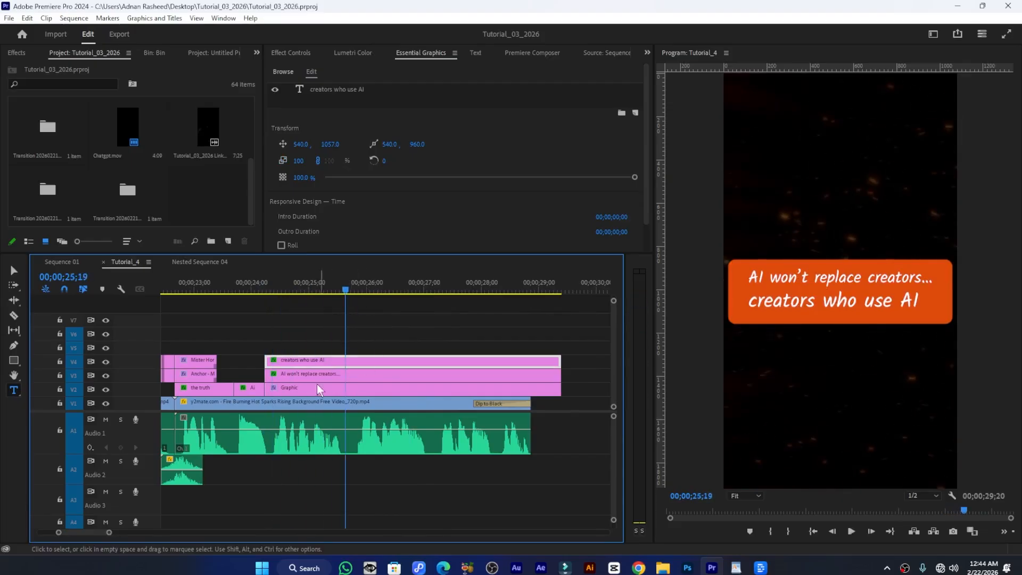
{"action": "left_click_drag", "start_coordinate": [286, 360], "coordinate": [369, 366]}
{"action": "scroll", "coordinate": [480, 380], "scroll_direction": "down", "scroll_amount": 2}
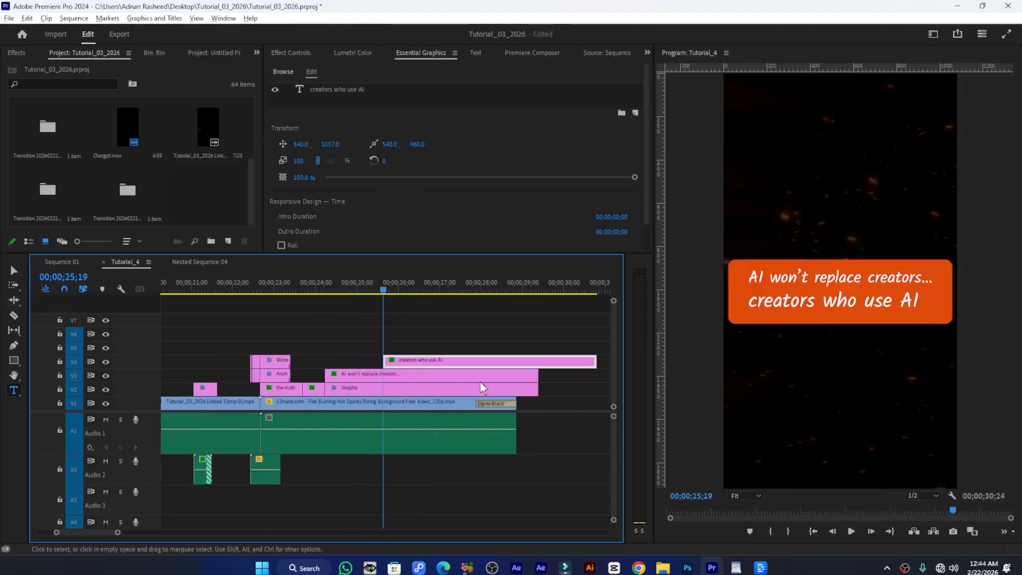
{"action": "left_click_drag", "start_coordinate": [592, 364], "coordinate": [537, 363]}
Play back the orange-box section to check the second line's timing against the voice-over
{"action": "key", "text": "space"}
{"action": "key", "text": "space"}
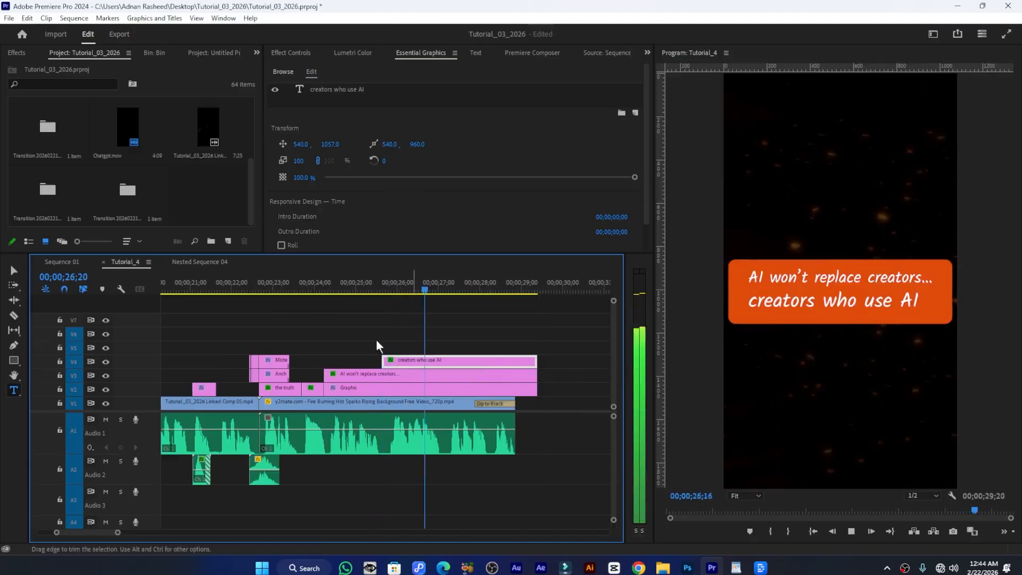
{"action": "left_click", "coordinate": [351, 290]}
{"action": "key", "text": "space"}
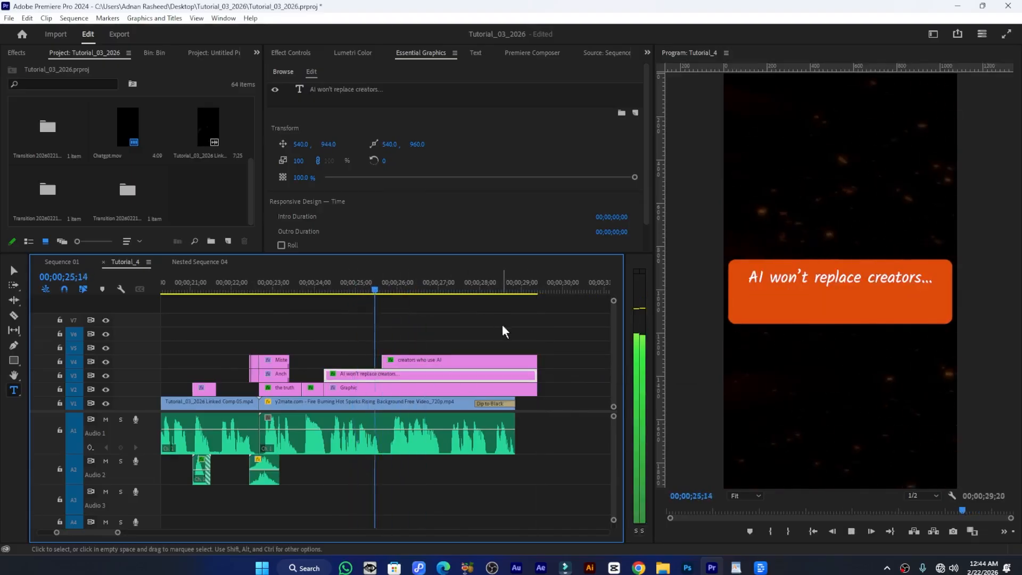
{"action": "left_click", "coordinate": [468, 364]}
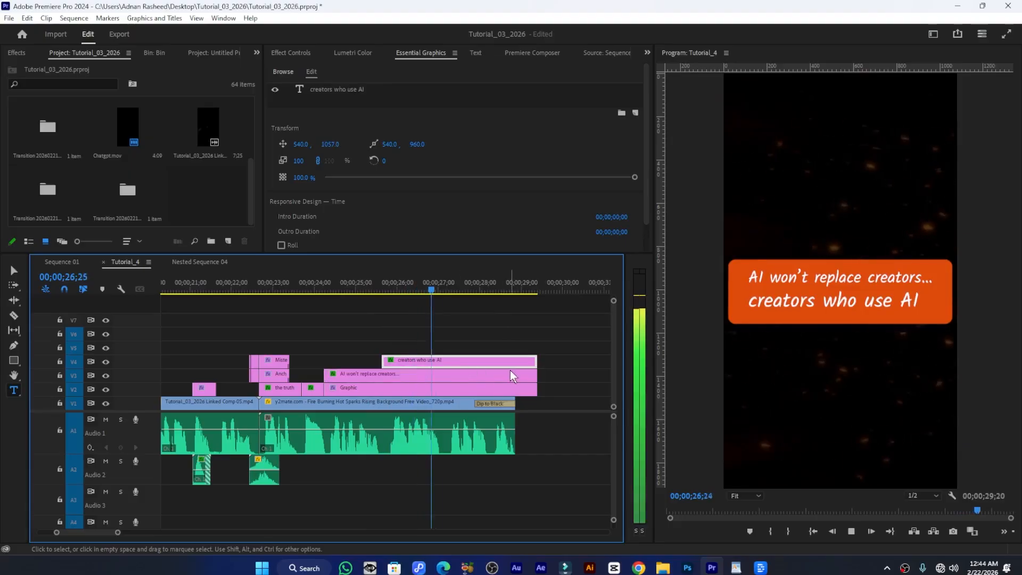
{"action": "key", "text": "space"}
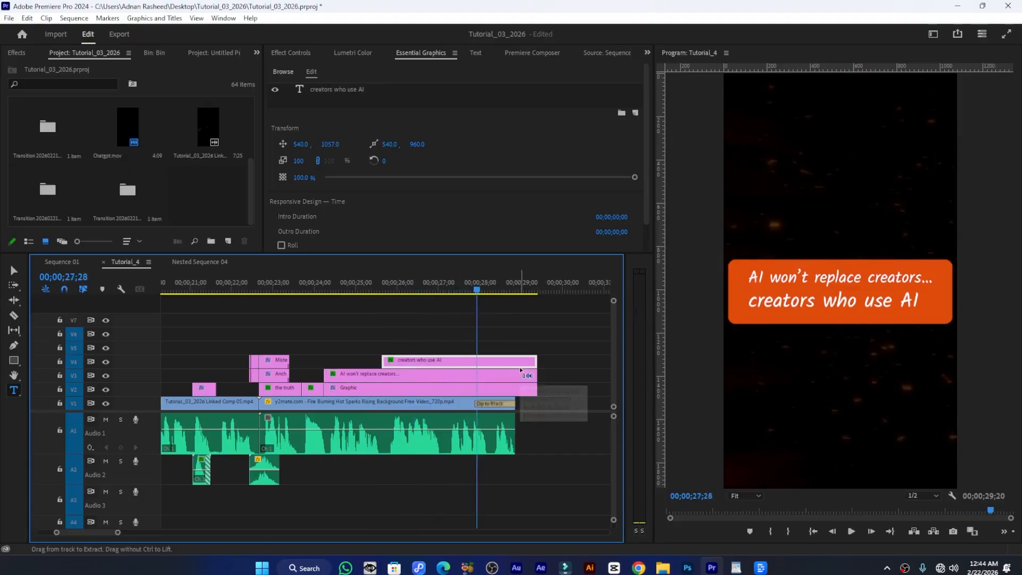
{"action": "left_click_drag", "start_coordinate": [476, 289], "coordinate": [445, 288]}
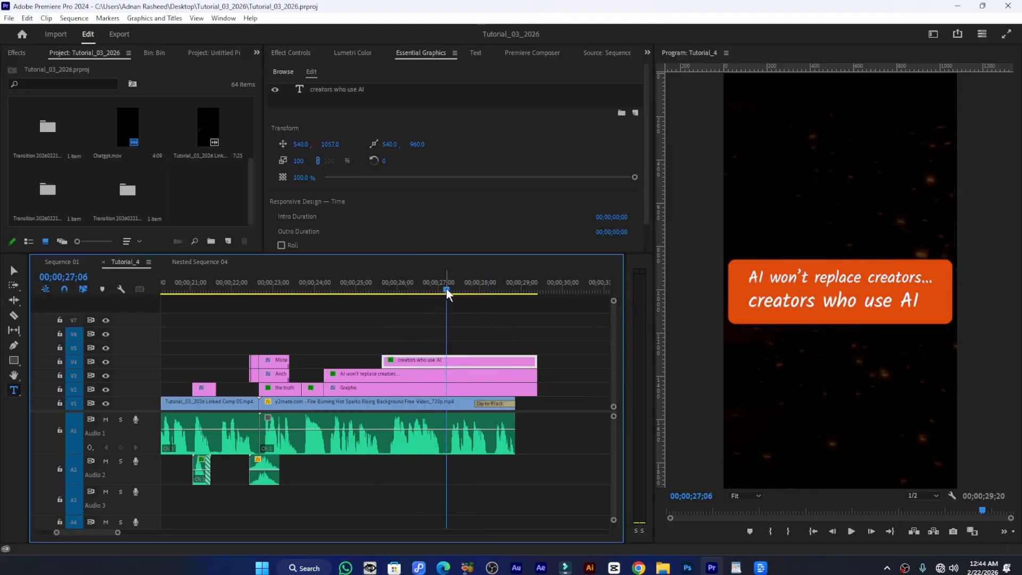
Trim the orange box, both text lines and the fire background to end at 00;00;27;06 and save the project
{"action": "left_click_drag", "start_coordinate": [562, 351], "coordinate": [464, 389]}
{"action": "left_click_drag", "start_coordinate": [514, 346], "coordinate": [447, 379]}
{"action": "key", "text": "ctrl+s"}
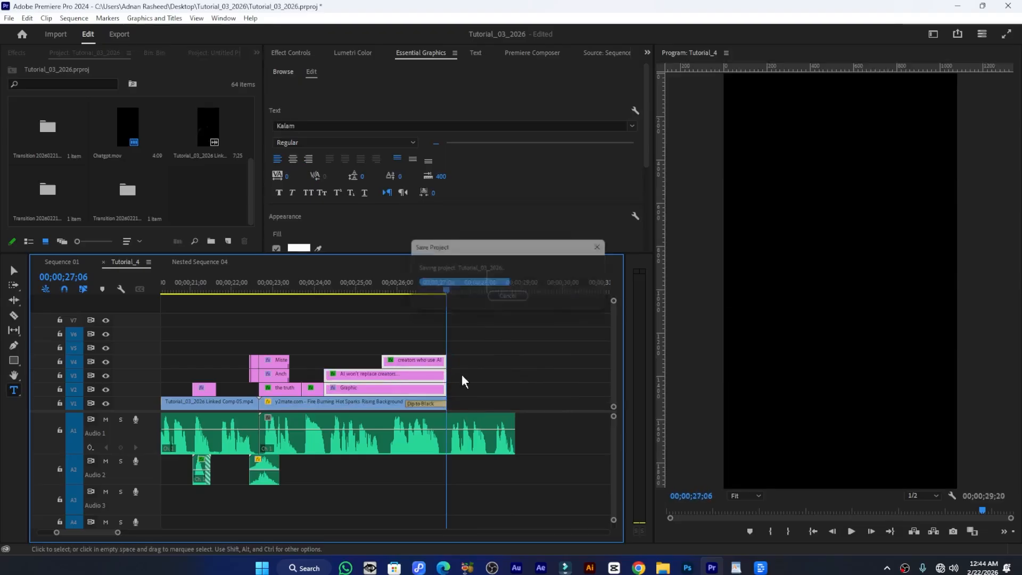
Play back the end of the trimmed orange-box section against the voice-over and save the project
{"action": "left_click", "coordinate": [401, 282]}
{"action": "key", "text": "space"}
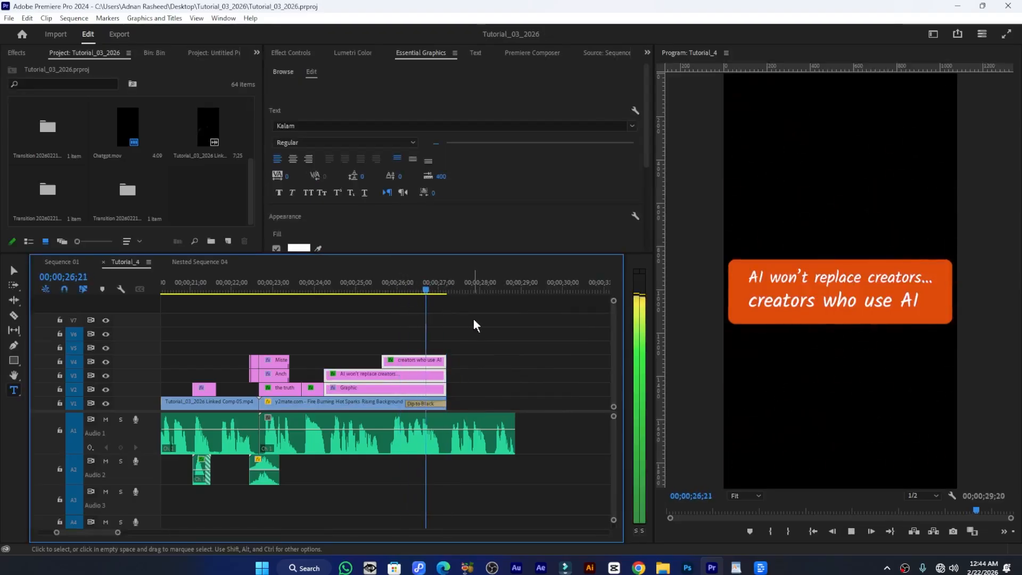
{"action": "key", "text": "space"}
{"action": "key", "text": "ctrl+s"}
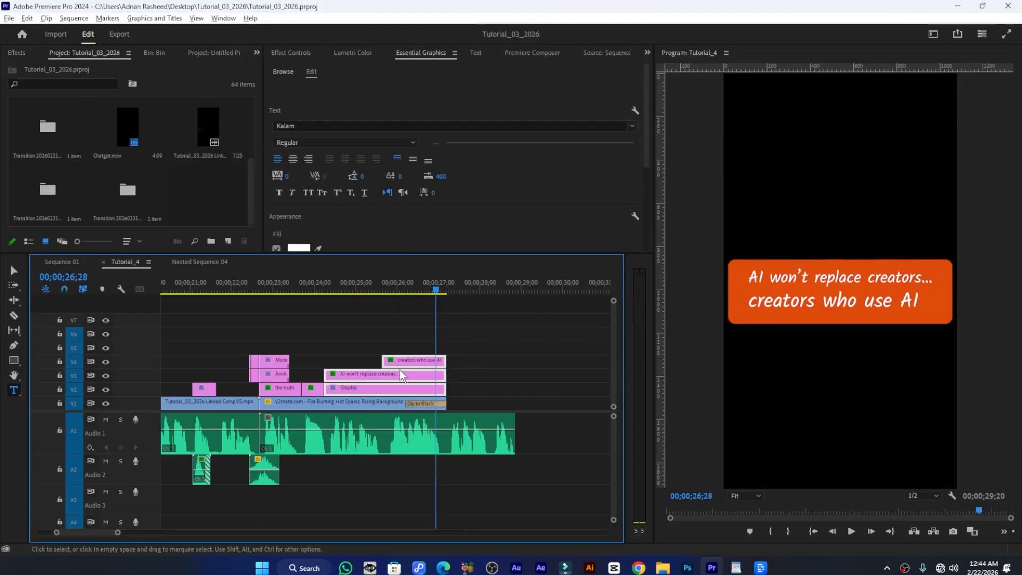
Split the fire background clip at the point where the orange-box graphic starts
{"action": "scroll", "coordinate": [400, 370], "scroll_direction": "up", "scroll_amount": 2}
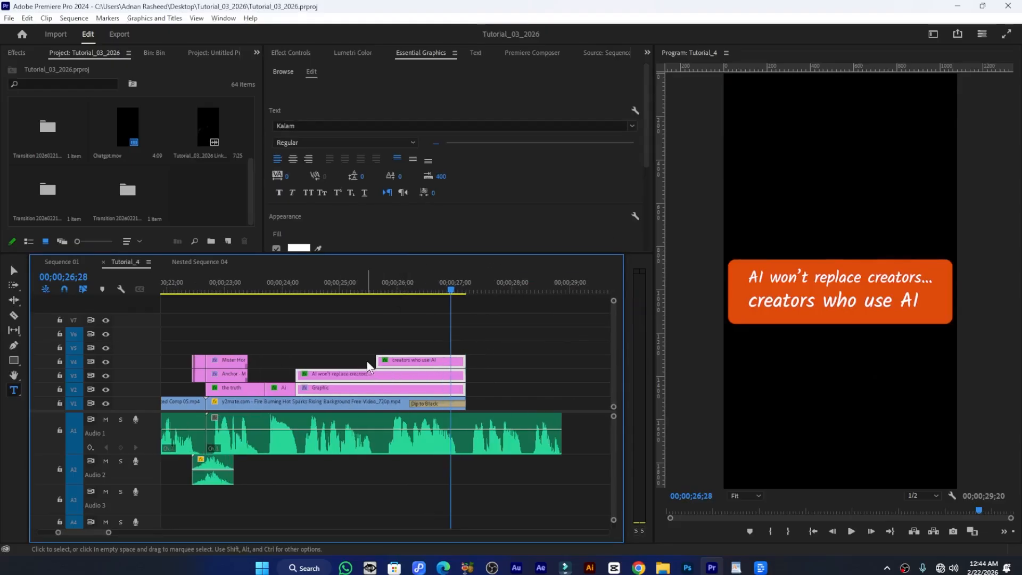
{"action": "scroll", "coordinate": [366, 362], "scroll_direction": "up", "scroll_amount": 3}
{"action": "key", "text": "c"}
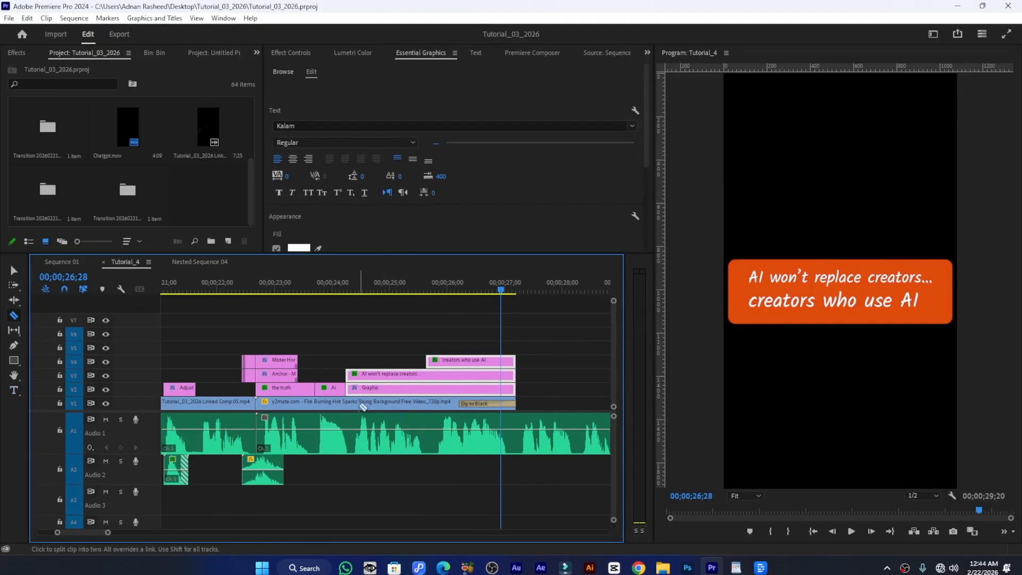
{"action": "left_click", "coordinate": [346, 403]}
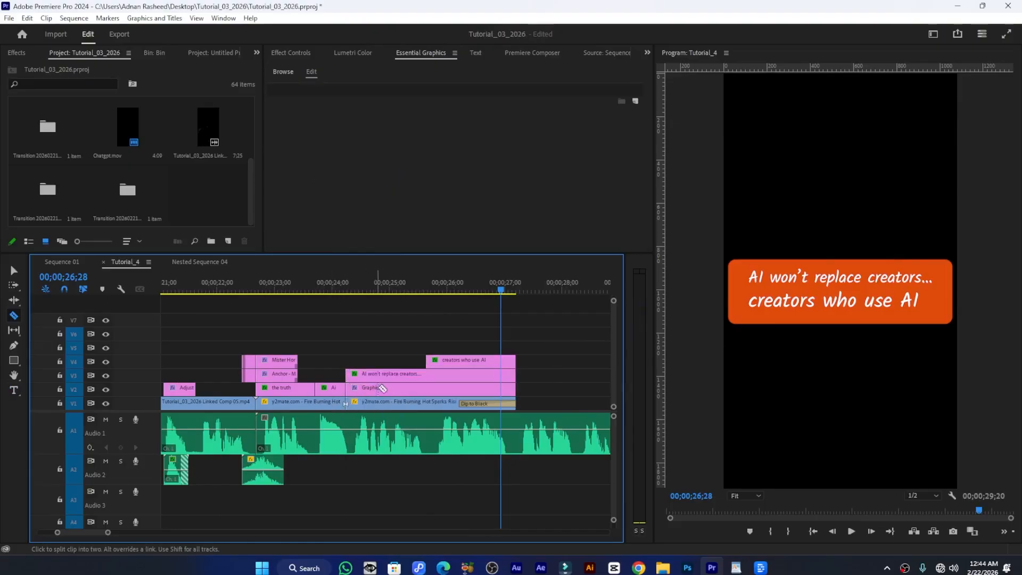
{"action": "key", "text": "v"}
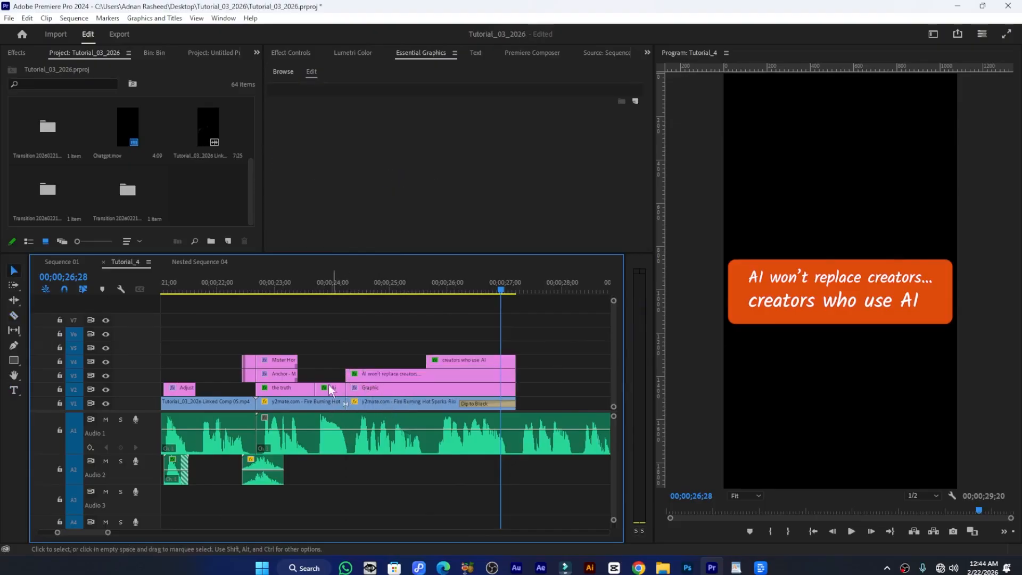
Nest the orange box graphic and both of its text lines into a sequence named "3D"
{"action": "left_click_drag", "start_coordinate": [540, 346], "coordinate": [426, 385]}
{"action": "right_click", "coordinate": [426, 387]}
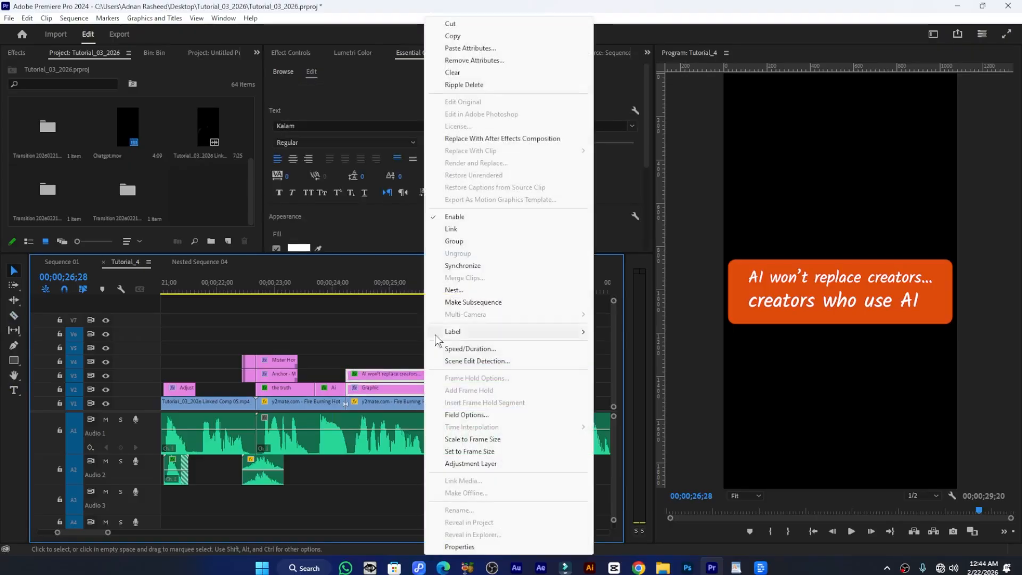
{"action": "left_click", "coordinate": [454, 290]}
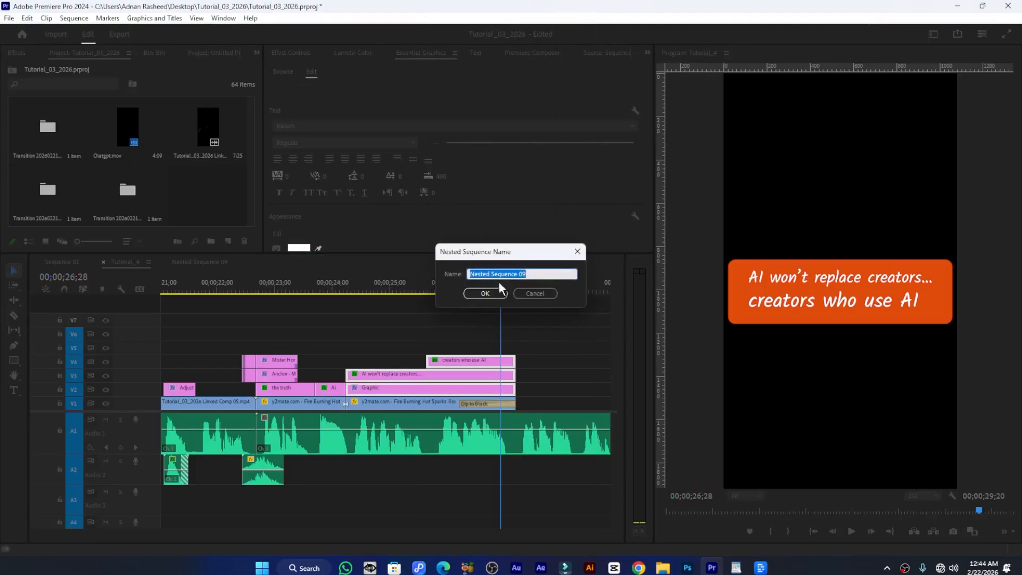
{"action": "type", "text": "3D"}
{"action": "key", "text": "Return"}
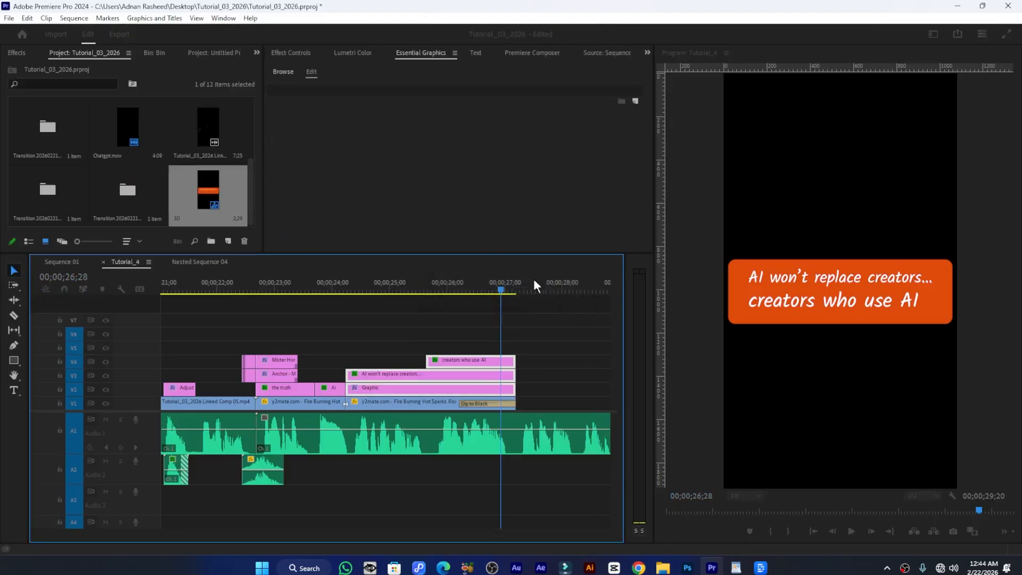
Find the Basic 3D effect by searching "3d" and apply it to the 3D nest
{"action": "left_click", "coordinate": [355, 284]}
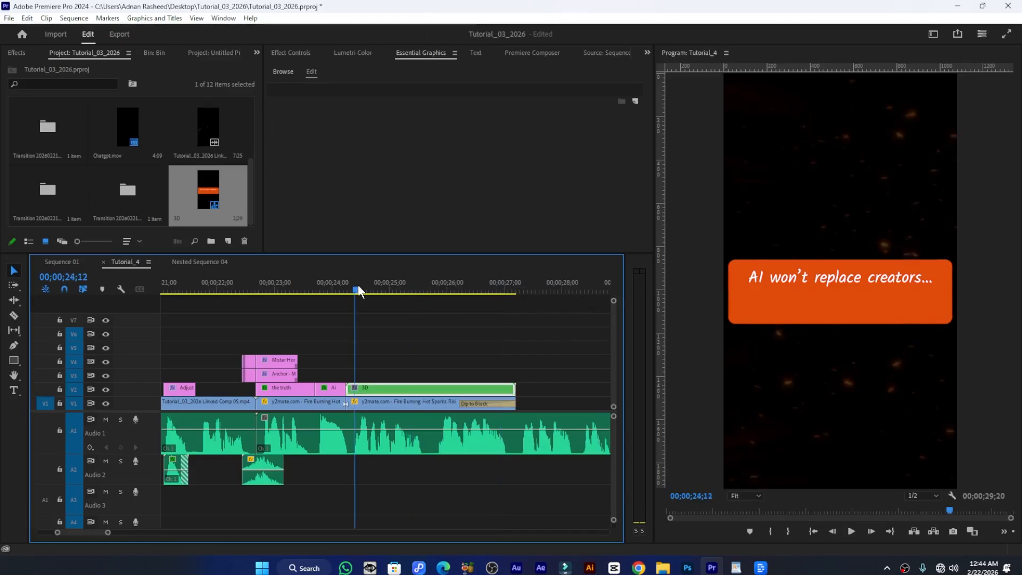
{"action": "left_click", "coordinate": [16, 52]}
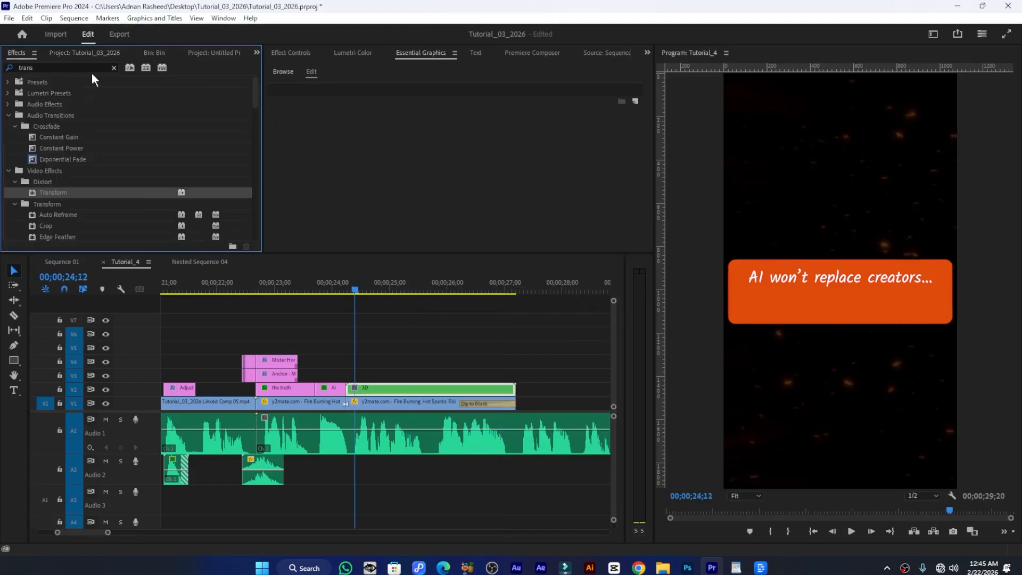
{"action": "left_click", "coordinate": [113, 68]}
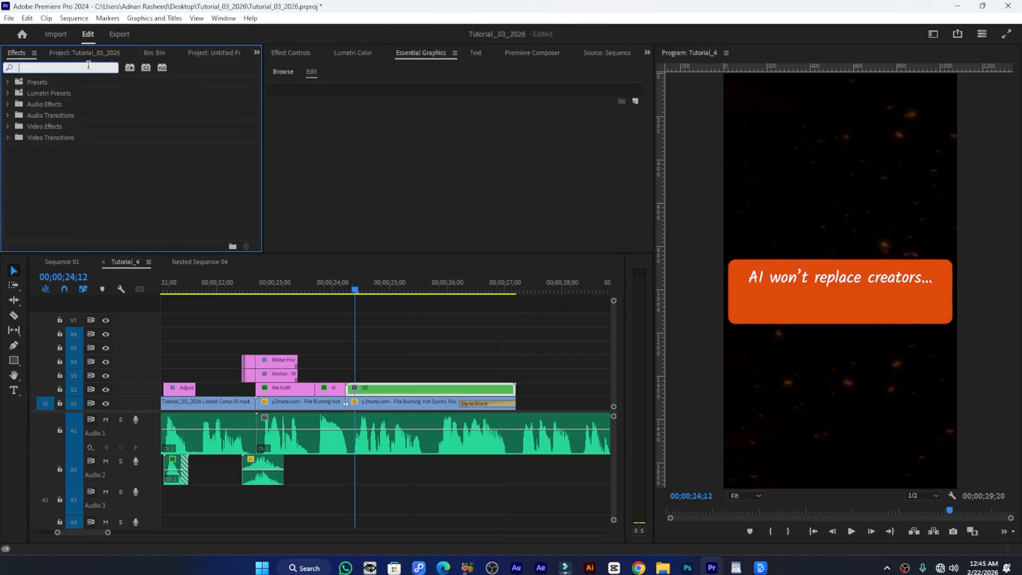
{"action": "type", "text": "3d"}
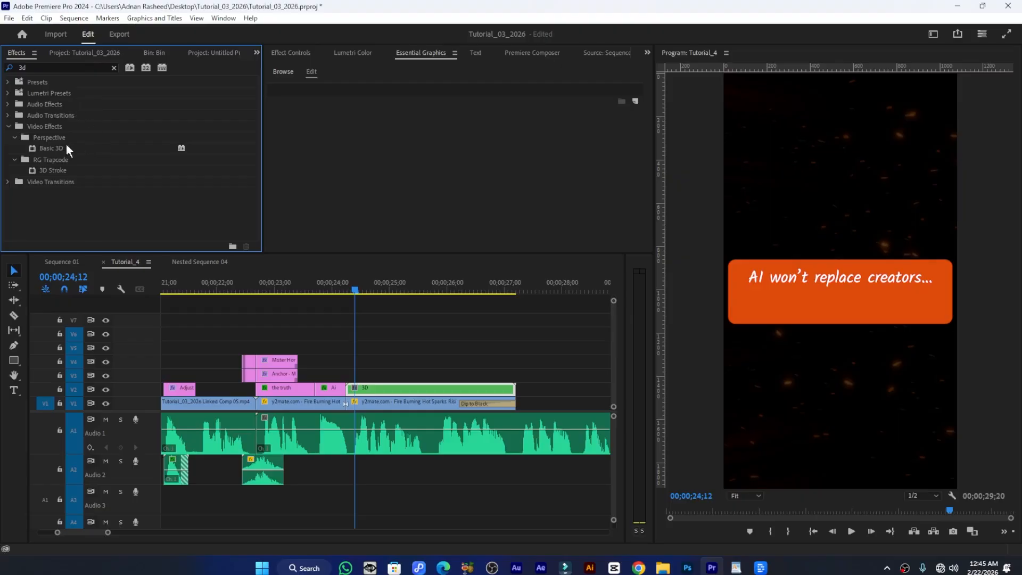
{"action": "left_click_drag", "start_coordinate": [46, 148], "coordinate": [369, 391]}
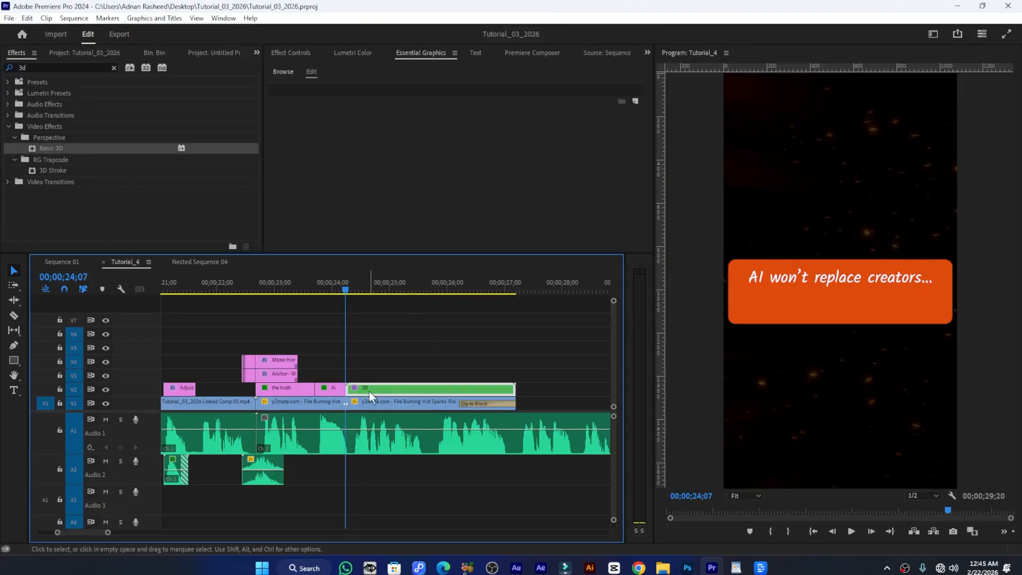
Set the Basic 3D swivel to -35° and tilt to -24° on the 3D nest
{"action": "left_click", "coordinate": [290, 56]}
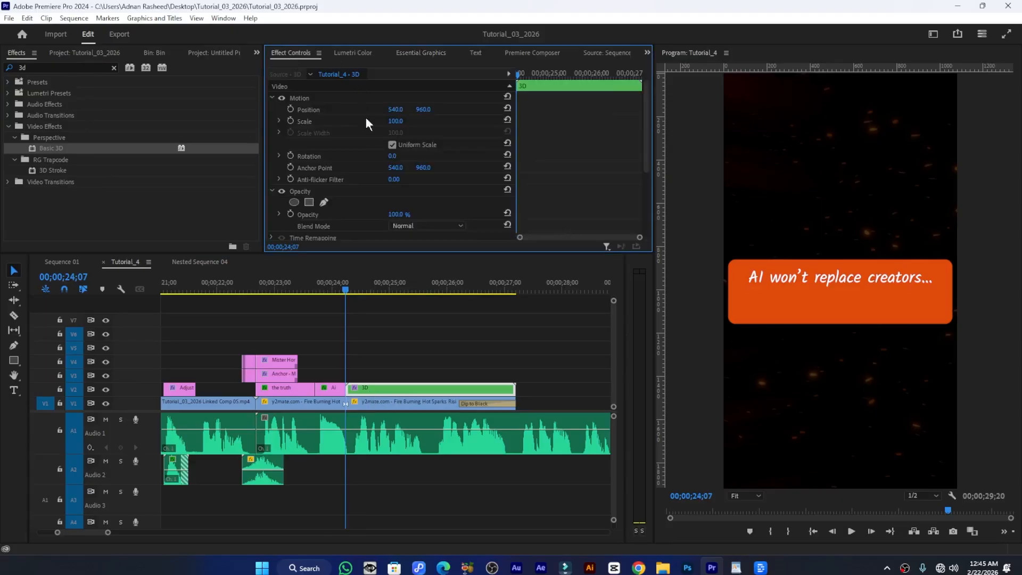
{"action": "scroll", "coordinate": [346, 139], "scroll_direction": "down", "scroll_amount": 5}
{"action": "scroll", "coordinate": [351, 157], "scroll_direction": "down", "scroll_amount": 2}
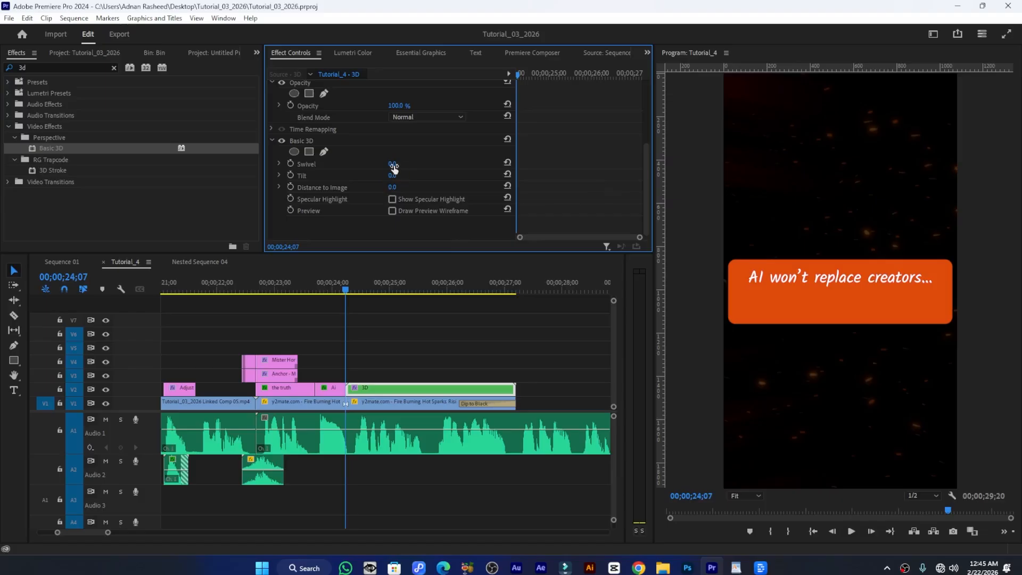
{"action": "mouse_move", "coordinate": [392, 164]}
{"action": "left_mouse_down"}
{"action": "mouse_move", "coordinate": [409, 164]}
{"action": "mouse_move", "coordinate": [374, 164]}
{"action": "left_mouse_up"}
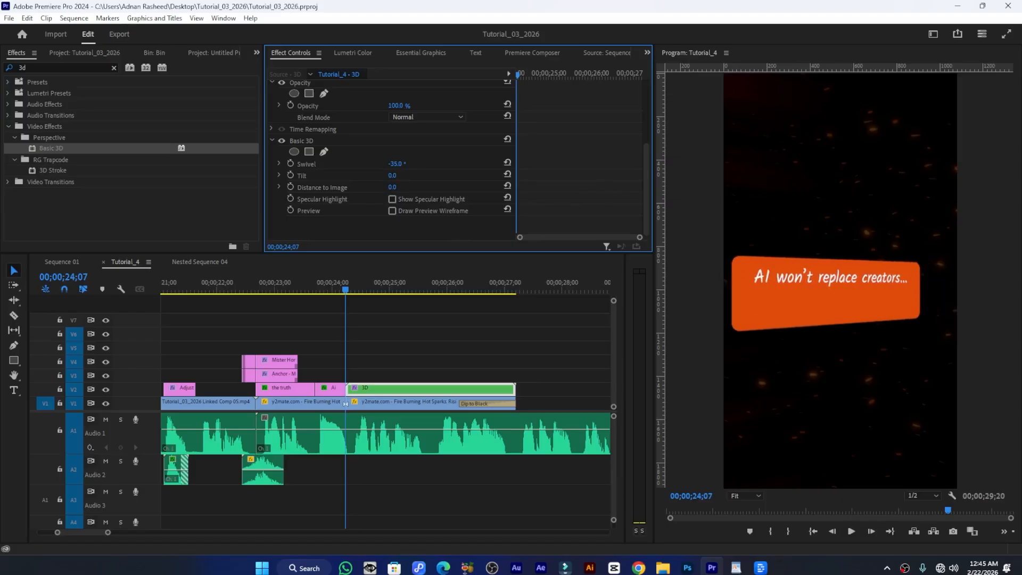
{"action": "mouse_move", "coordinate": [393, 176]}
{"action": "left_mouse_down"}
{"action": "mouse_move", "coordinate": [375, 175]}
{"action": "mouse_move", "coordinate": [397, 175]}
{"action": "left_mouse_up"}
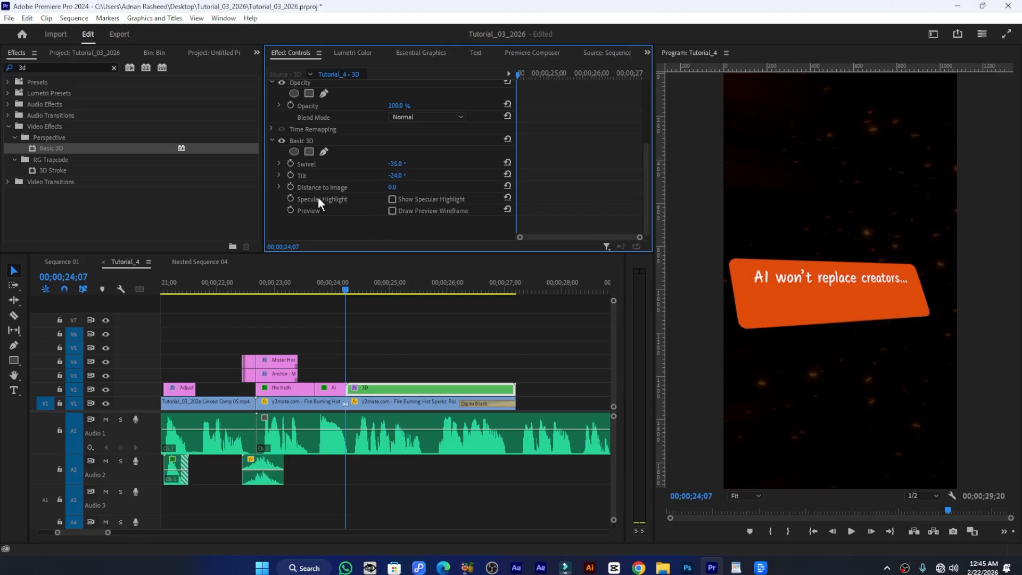
Keyframe Distance to Image from 0 at 00;00;24;07 to a closer distance at 00;00;27;05, so the tilted box grows
{"action": "left_click", "coordinate": [291, 187]}
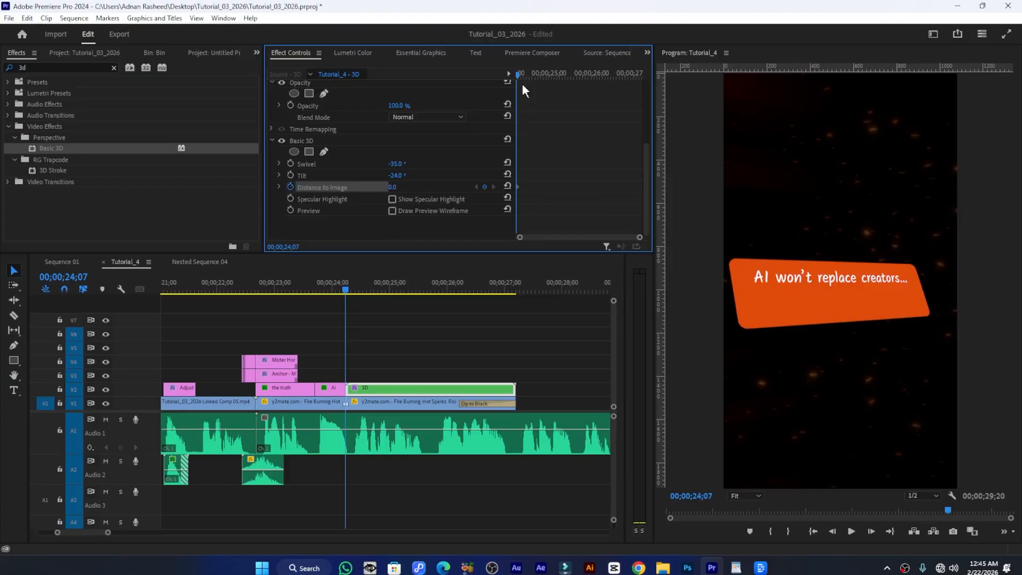
{"action": "left_click_drag", "start_coordinate": [517, 74], "coordinate": [586, 94]}
{"action": "left_click", "coordinate": [514, 290]}
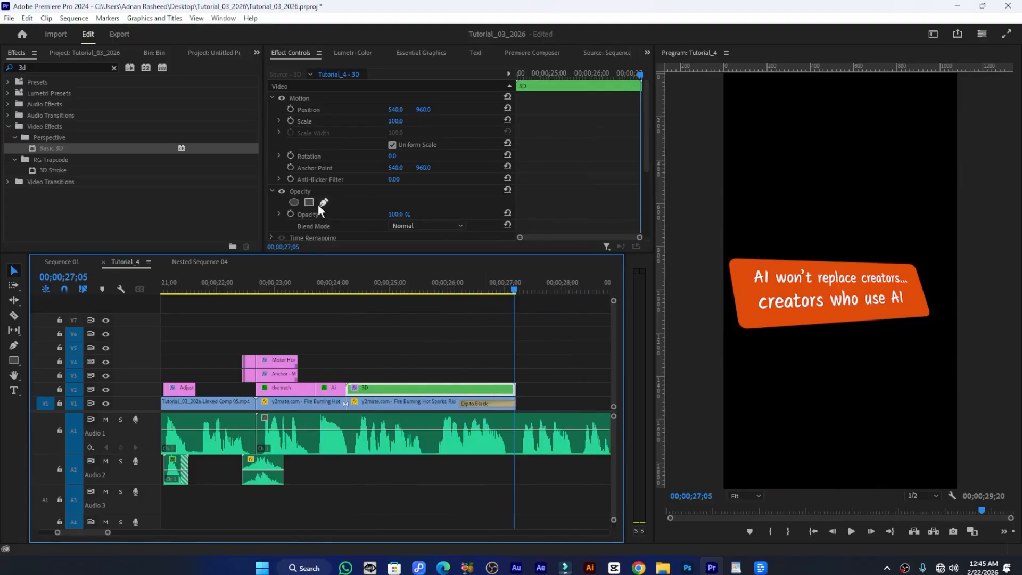
{"action": "scroll", "coordinate": [317, 203], "scroll_direction": "down", "scroll_amount": 5}
{"action": "left_click_drag", "start_coordinate": [391, 187], "coordinate": [381, 187]}
Set the 3D nest's position to 589, 922 and save the project
{"action": "scroll", "coordinate": [429, 170], "scroll_direction": "up", "scroll_amount": 5}
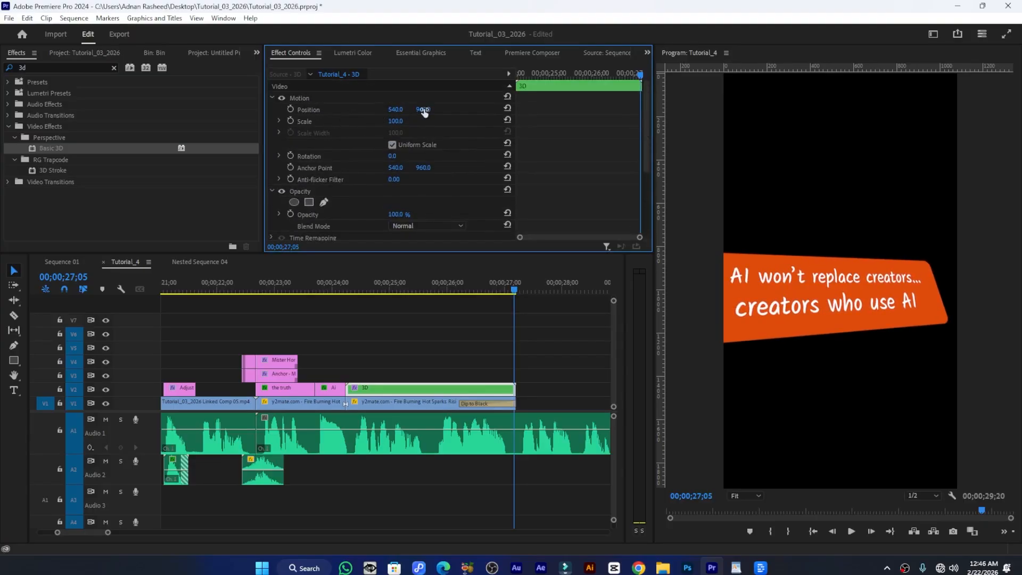
{"action": "mouse_move", "coordinate": [423, 109]}
{"action": "left_mouse_down"}
{"action": "mouse_move", "coordinate": [406, 109]}
{"action": "mouse_move", "coordinate": [422, 109]}
{"action": "left_mouse_up"}
{"action": "key", "text": "ctrl+s"}
Play back the tilted orange box from its start to check its 3D move towards the camera
{"action": "left_click_drag", "start_coordinate": [391, 280], "coordinate": [354, 281]}
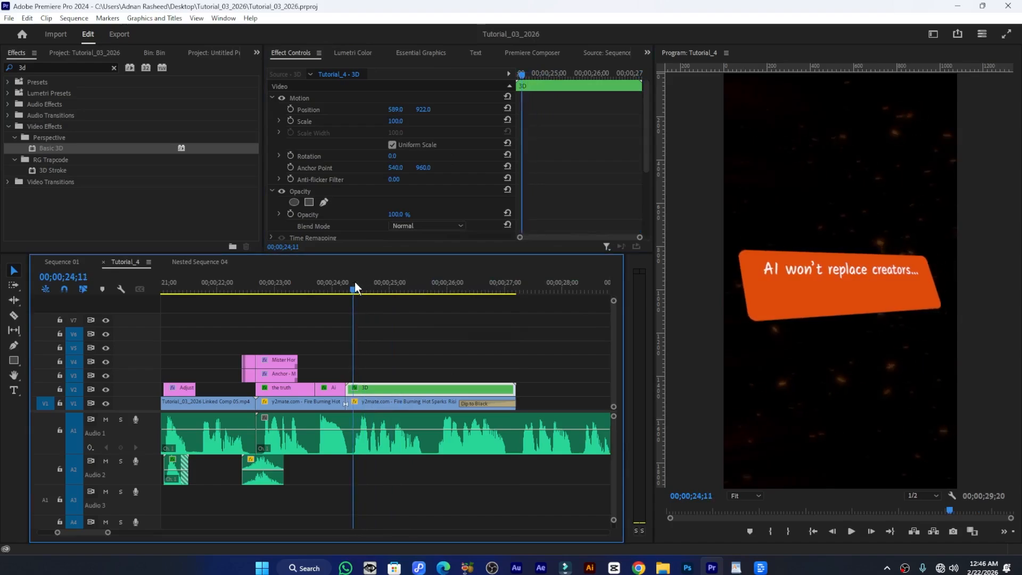
{"action": "key", "text": "space"}
{"action": "left_click", "coordinate": [350, 286]}
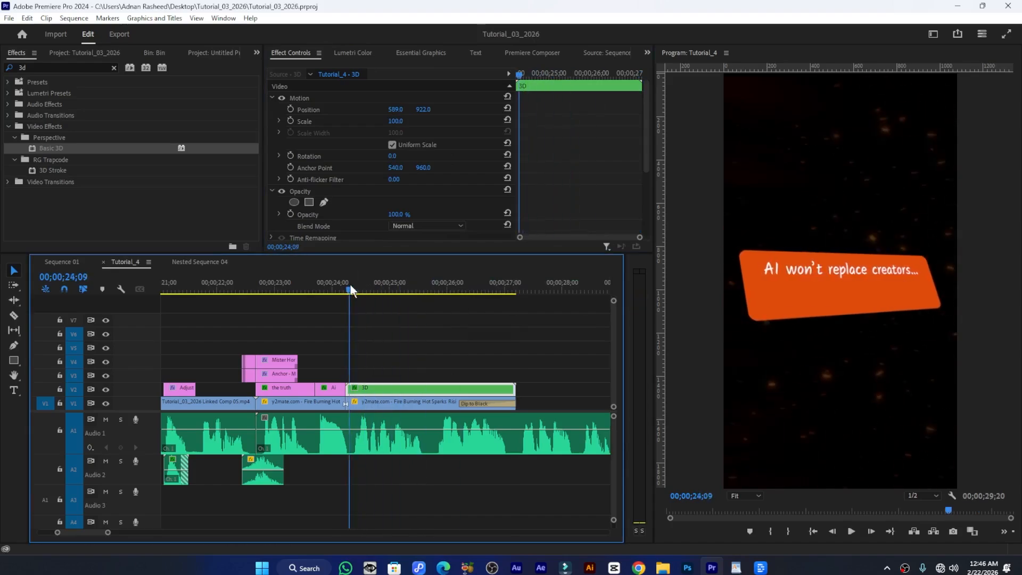
{"action": "key", "text": "space"}
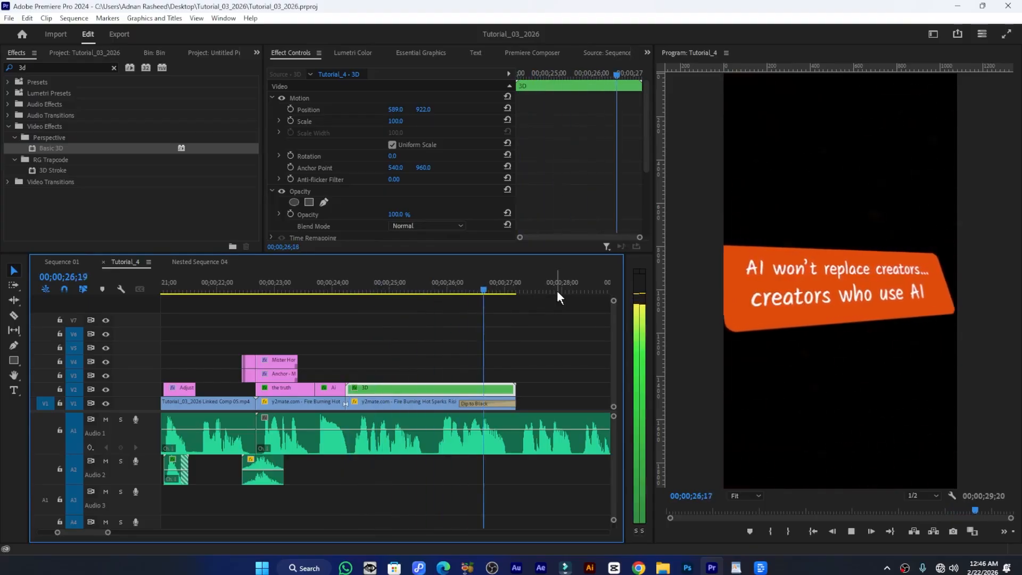
{"action": "key", "text": "space"}
{"action": "scroll", "coordinate": [526, 322], "scroll_direction": "down", "scroll_amount": 3}
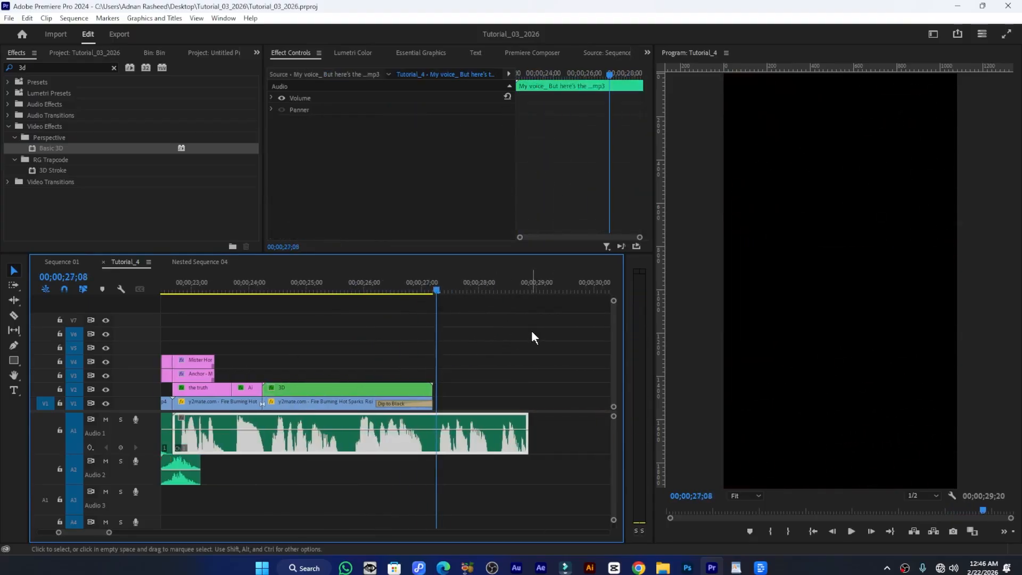
Open Sequence 01 and play back its section leading into "the truth" for reference
{"action": "left_click", "coordinate": [62, 262]}
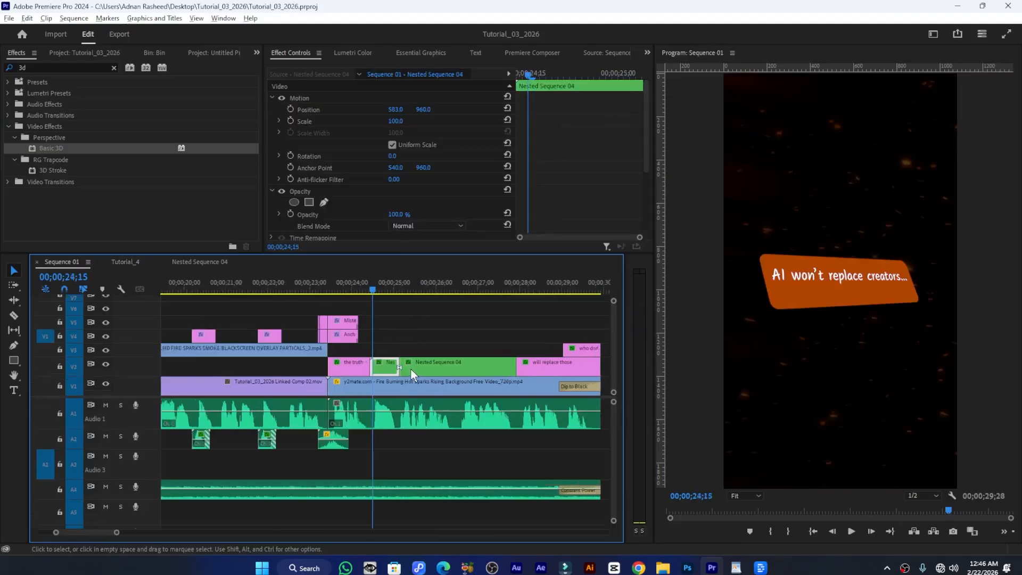
{"action": "scroll", "coordinate": [411, 368], "scroll_direction": "up", "scroll_amount": 1}
{"action": "left_click", "coordinate": [304, 282]}
{"action": "key", "text": "space"}
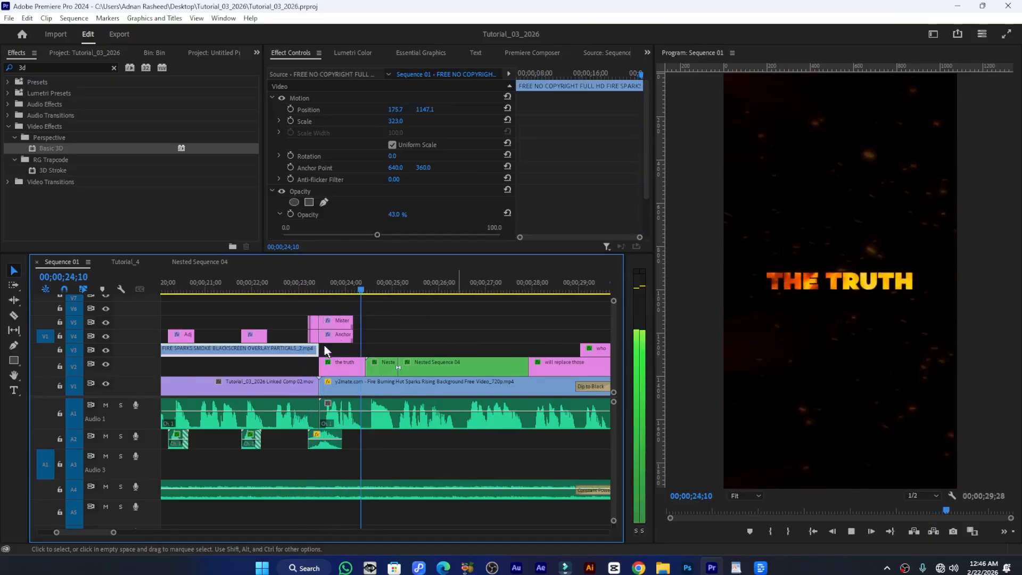
{"action": "key", "text": "space"}
{"action": "left_click", "coordinate": [327, 365]}
Return to the Tutorial_4 sequence and play back from before "the truth" through the AI word and the orange box
{"action": "left_click", "coordinate": [128, 262]}
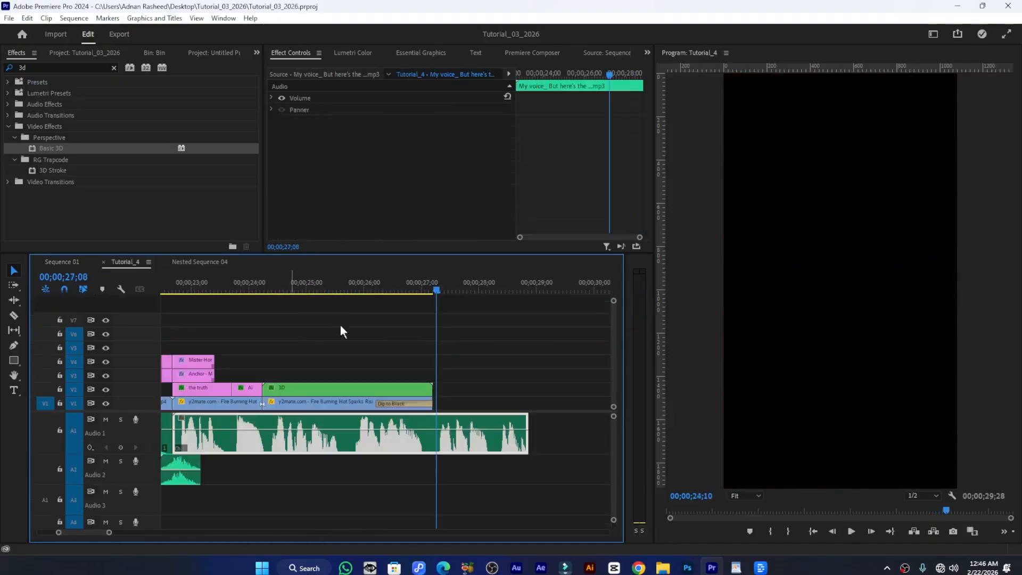
{"action": "scroll", "coordinate": [263, 330], "scroll_direction": "up", "scroll_amount": 1}
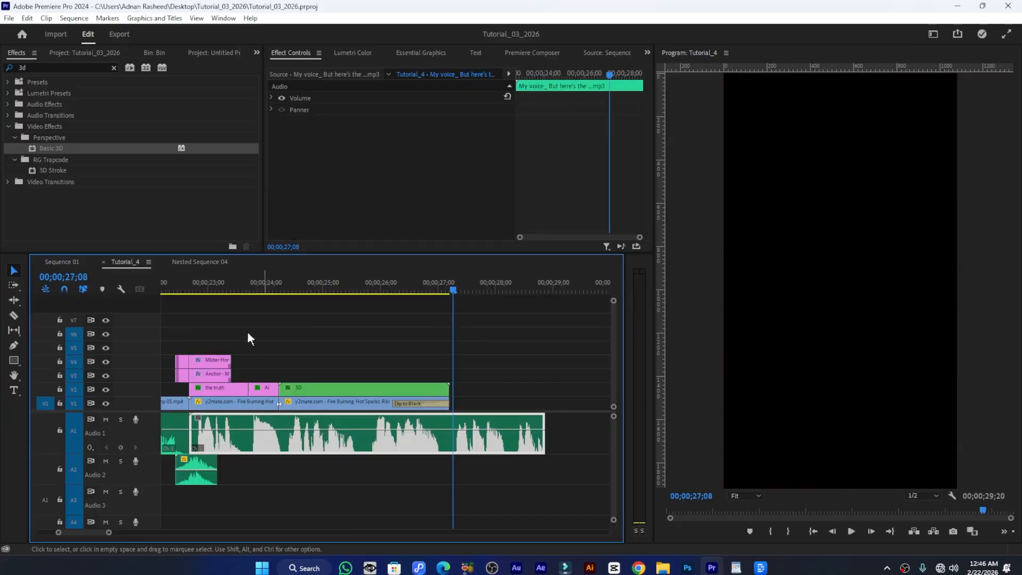
{"action": "left_click", "coordinate": [173, 288]}
{"action": "key", "text": "space"}
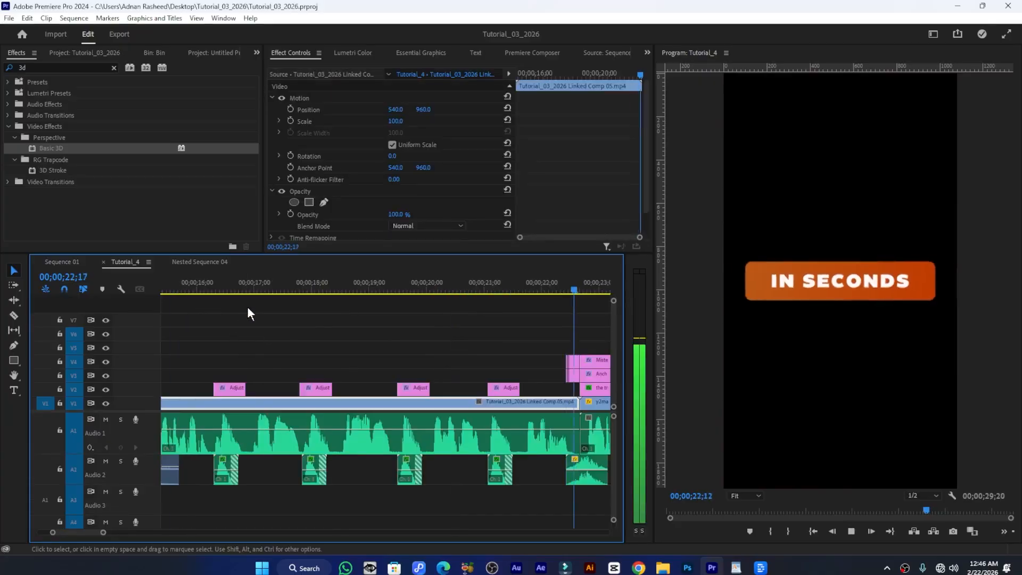
{"action": "key", "text": "space"}
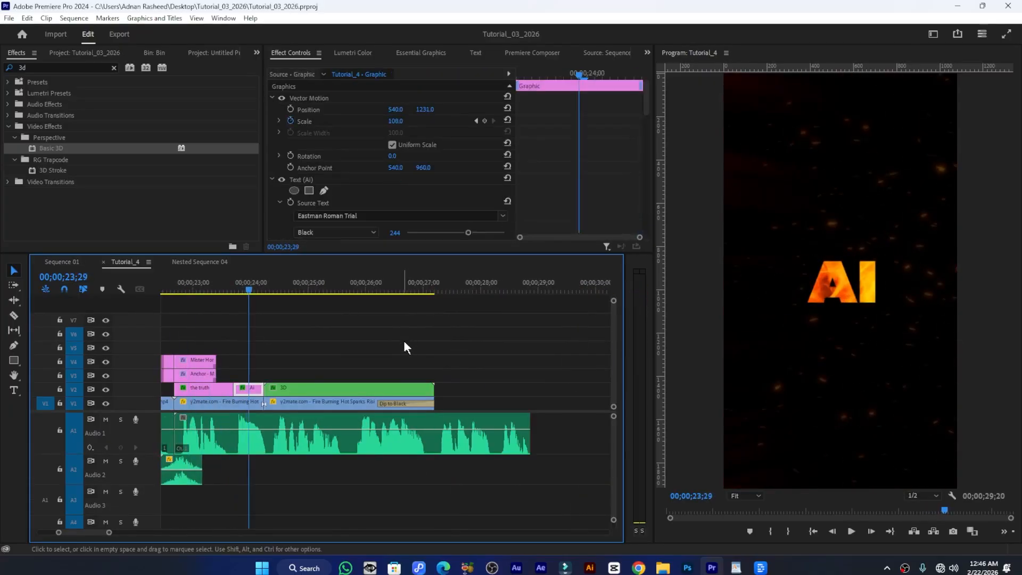
{"action": "key", "text": "space"}
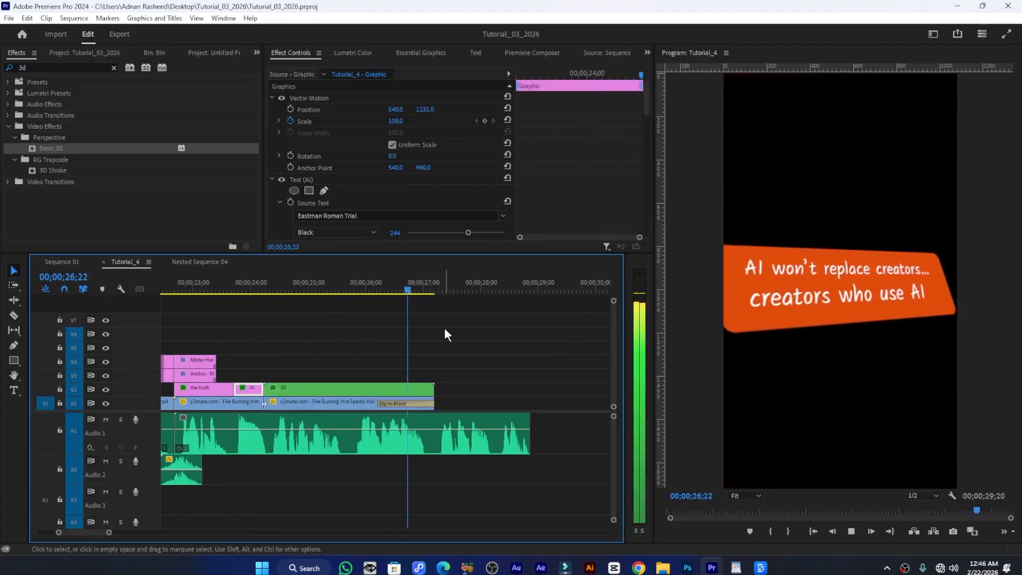
{"action": "key", "text": "space"}
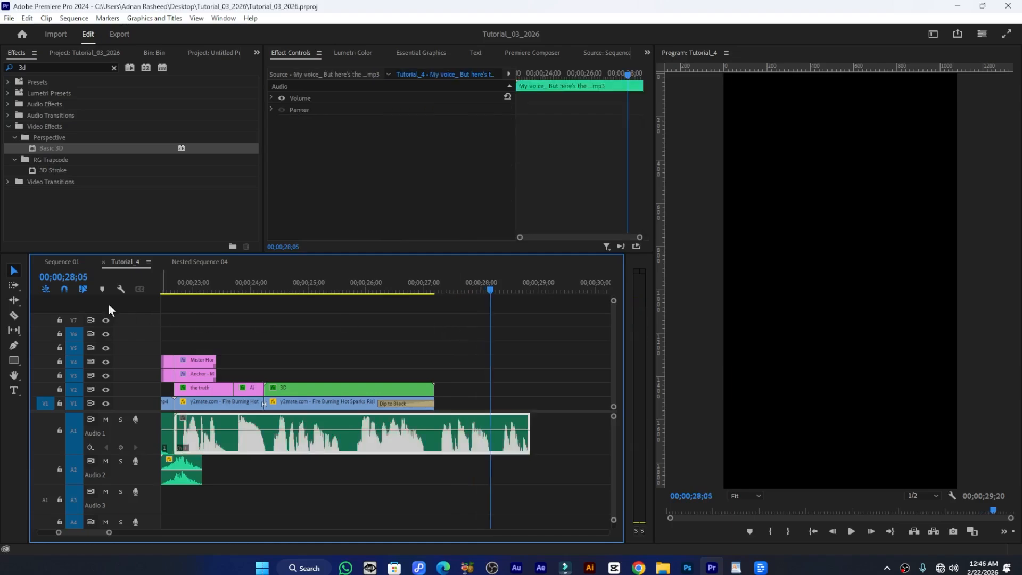
Copy the "will replace those" and "who don't" text clips from Sequence 01 to the end of Tutorial_4, stacked on V1 and V2
{"action": "left_click", "coordinate": [58, 263]}
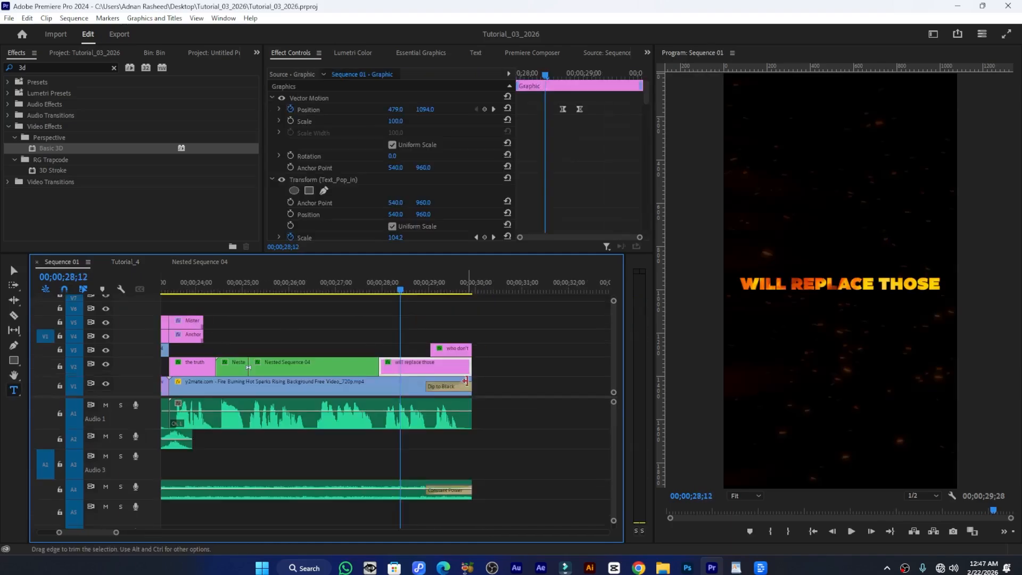
{"action": "left_click_drag", "start_coordinate": [414, 366], "coordinate": [529, 403]}
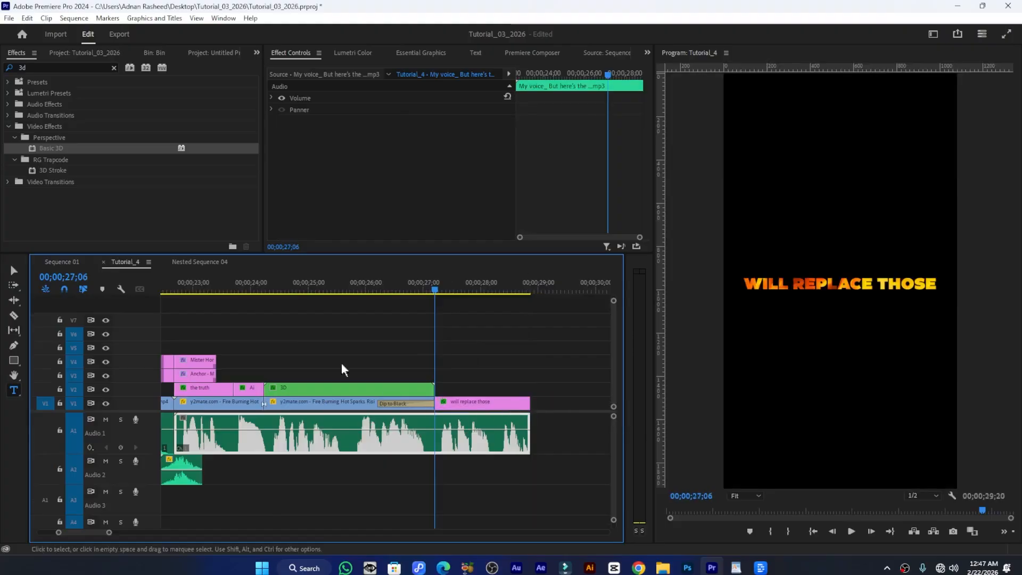
{"action": "left_click", "coordinate": [198, 262]}
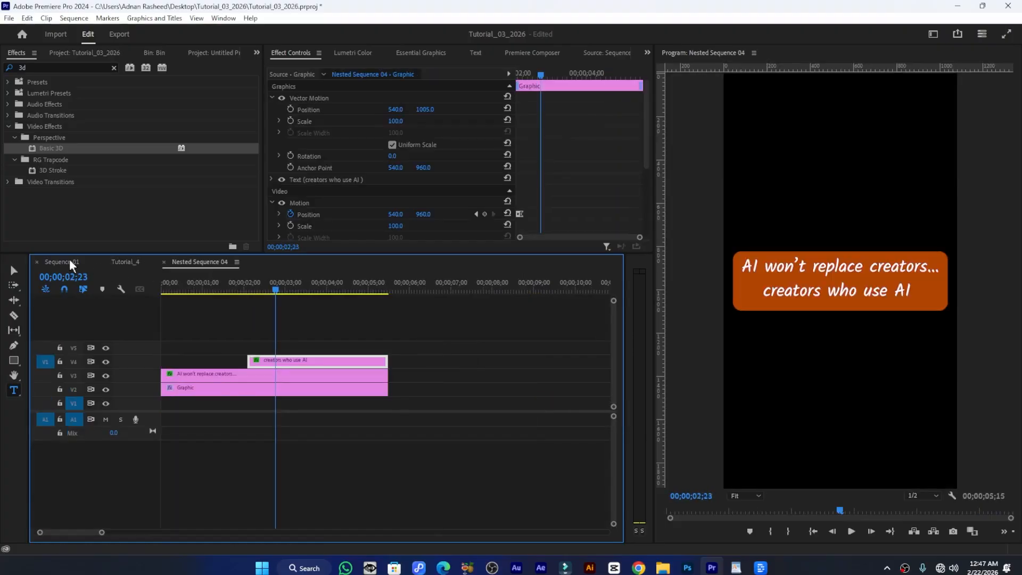
{"action": "left_click", "coordinate": [61, 262]}
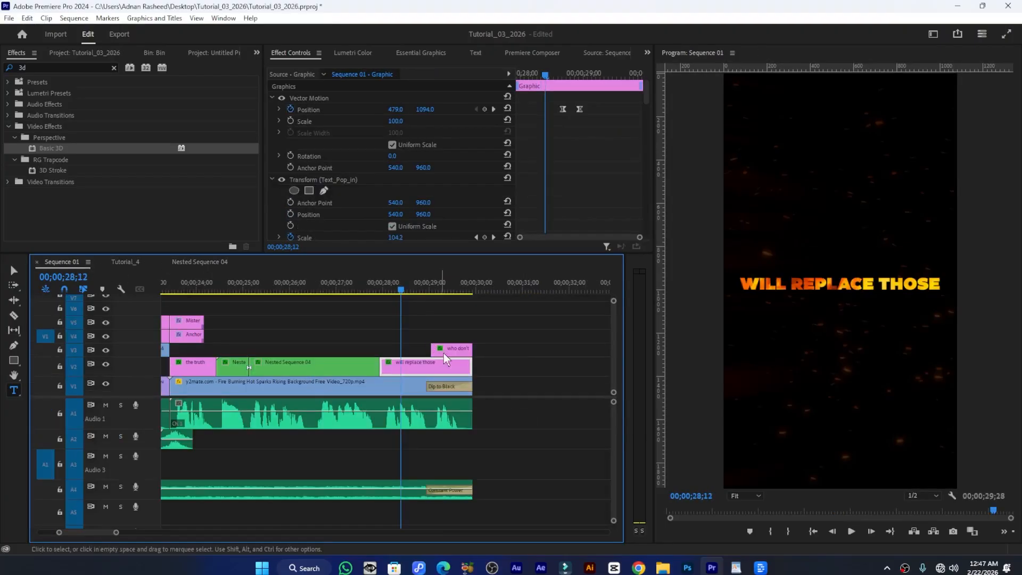
{"action": "left_click_drag", "start_coordinate": [454, 327], "coordinate": [151, 271]}
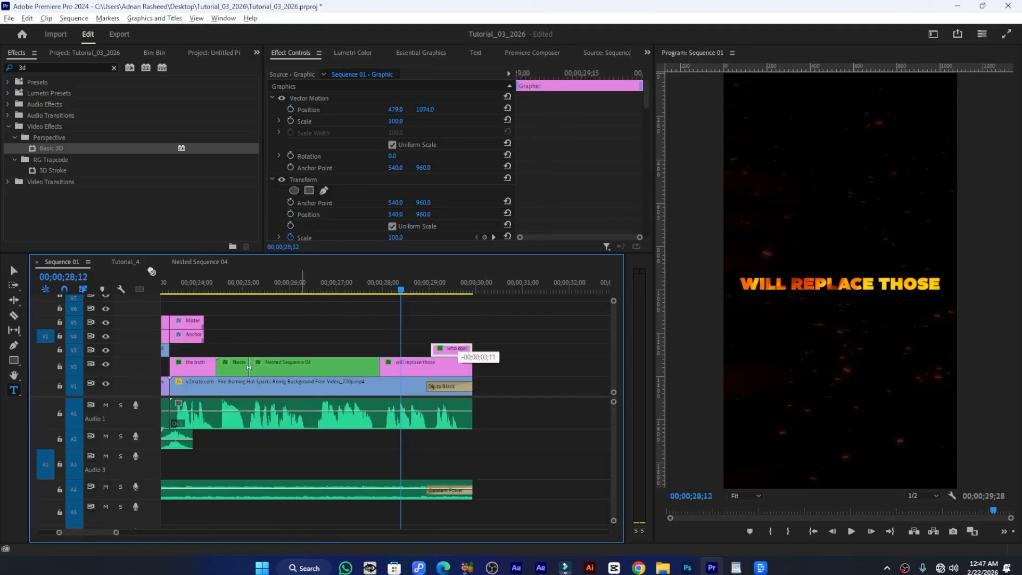
{"action": "left_click", "coordinate": [128, 266]}
{"action": "left_click_drag", "start_coordinate": [231, 287], "coordinate": [519, 394]}
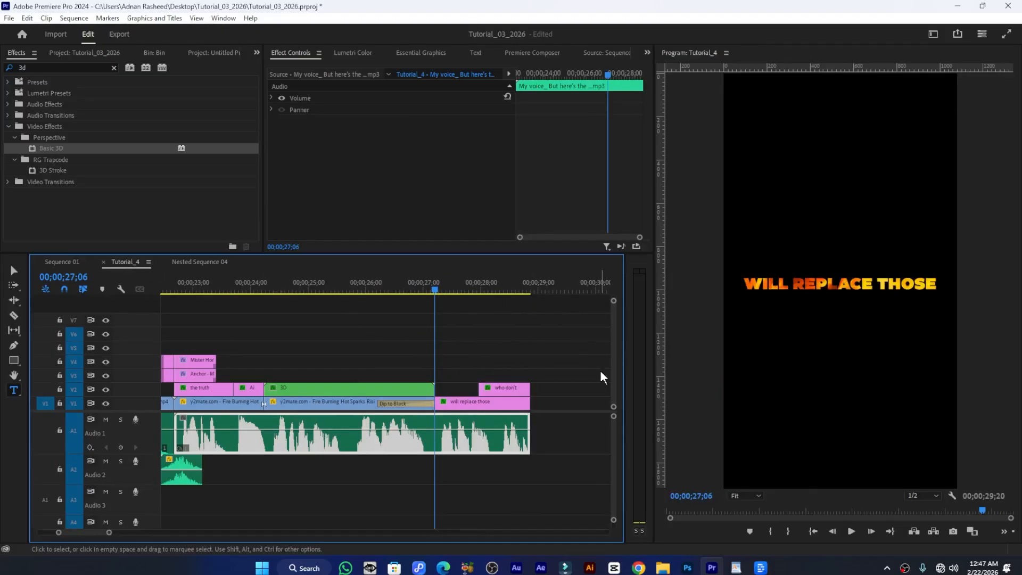
Play back the closing texts to the end of Tutorial_4 and save the project
{"action": "key", "text": "space"}
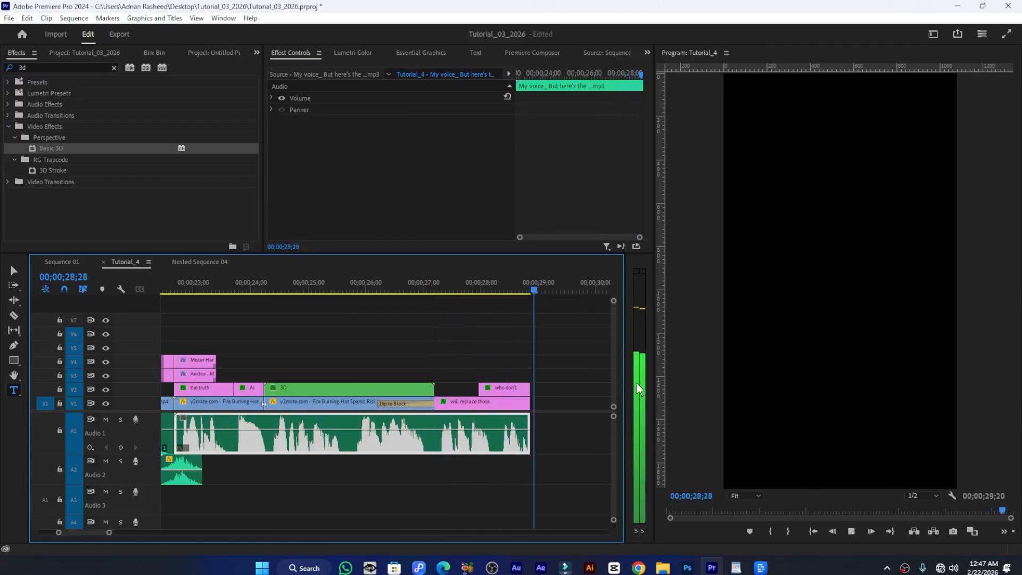
{"action": "key", "text": "space"}
{"action": "key", "text": "ctrl+s"}
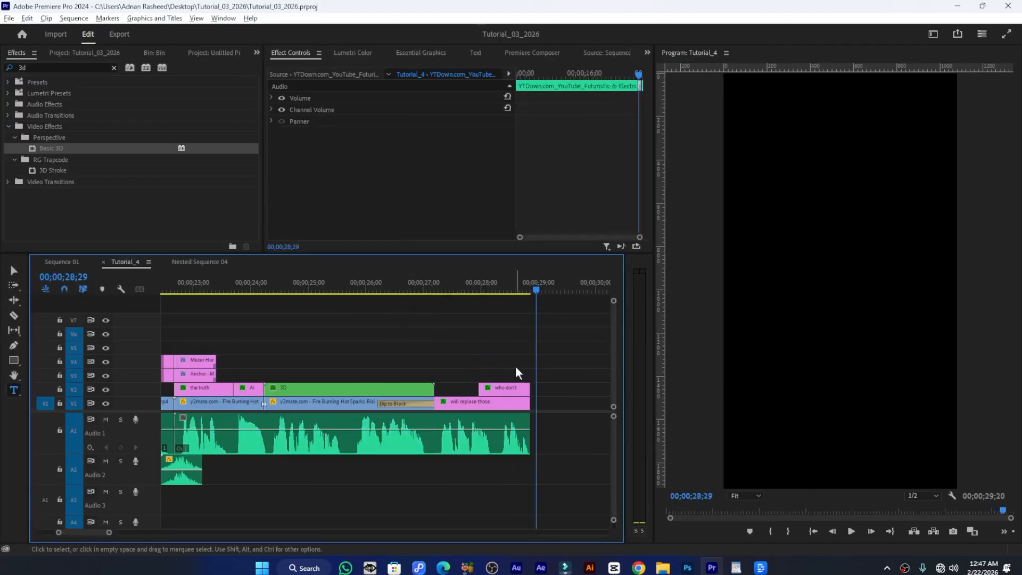
Shift the "who don't" clip 6 frames later to match the voice and trim its end flush with the "will replace those" clip
{"action": "key", "text": "="}
{"action": "left_click", "coordinate": [379, 282]}
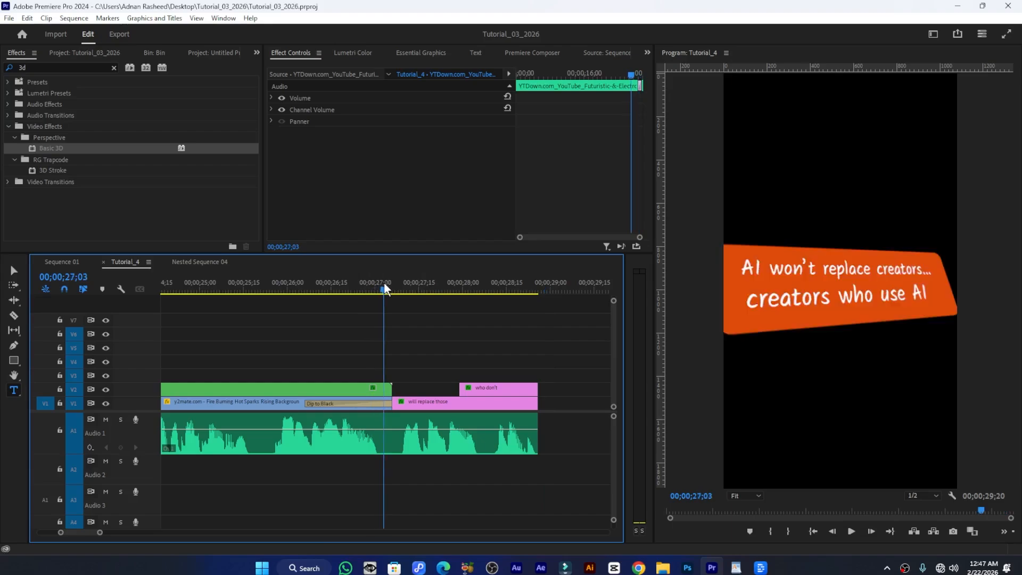
{"action": "key", "text": "space"}
{"action": "key", "text": "space"}
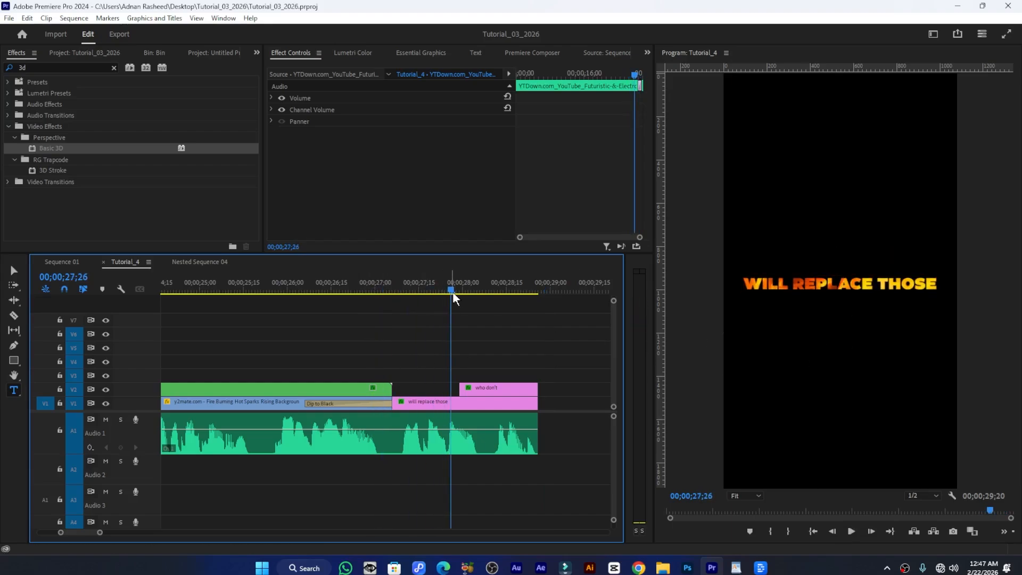
{"action": "left_click_drag", "start_coordinate": [454, 292], "coordinate": [461, 291]}
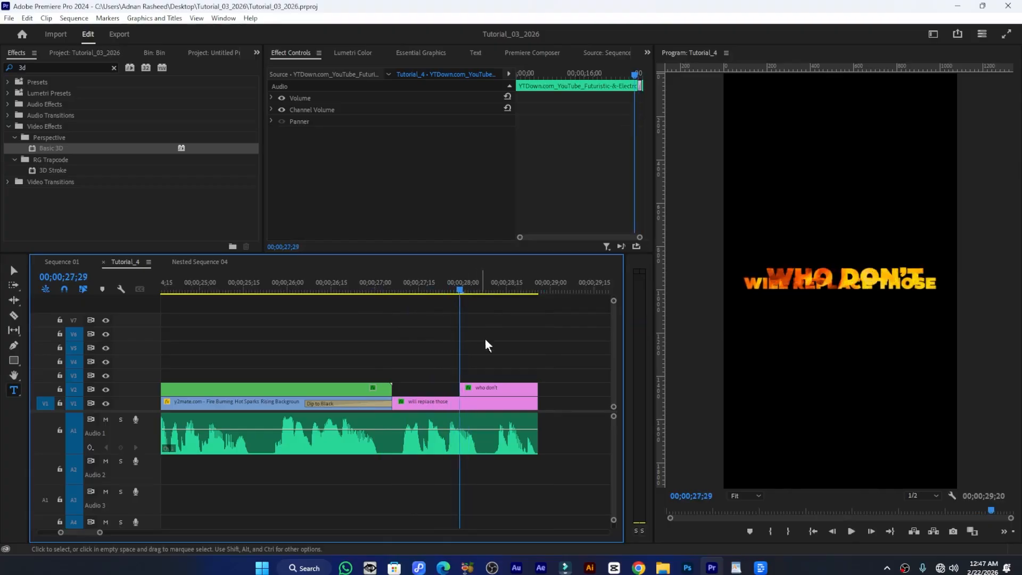
{"action": "left_click_drag", "start_coordinate": [491, 388], "coordinate": [500, 390]}
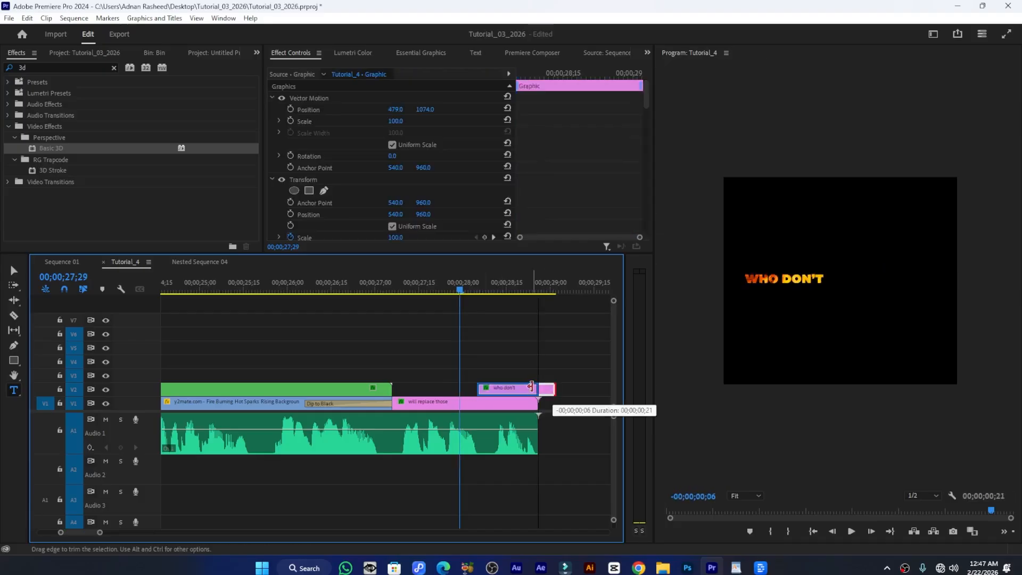
Step through the "will replace those" position keyframes and try a Y position of 955 on the second one
{"action": "mouse_move", "coordinate": [460, 288]}
{"action": "left_mouse_down"}
{"action": "mouse_move", "coordinate": [478, 288]}
{"action": "mouse_move", "coordinate": [455, 289]}
{"action": "left_mouse_up"}
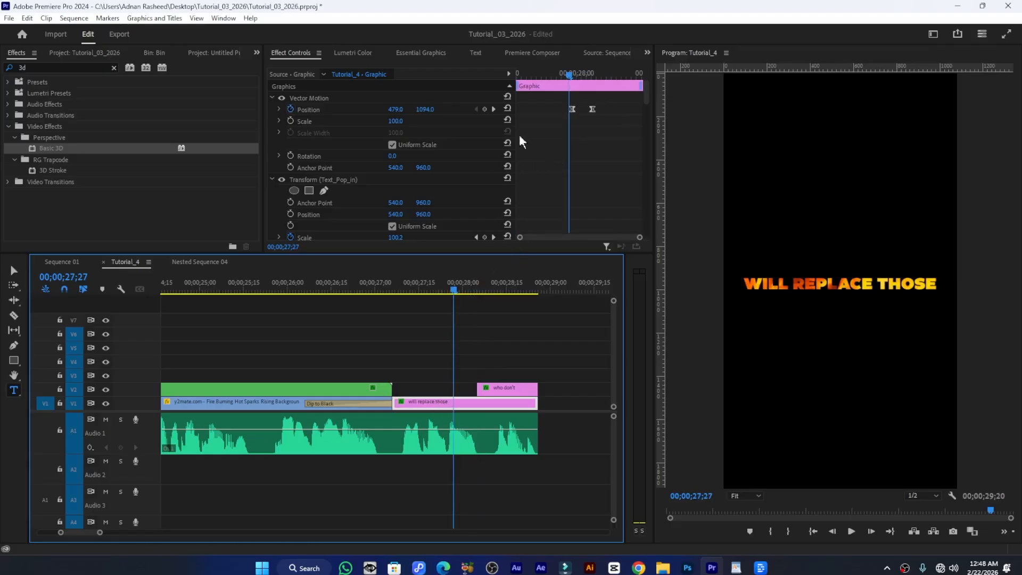
{"action": "left_click", "coordinate": [309, 110]}
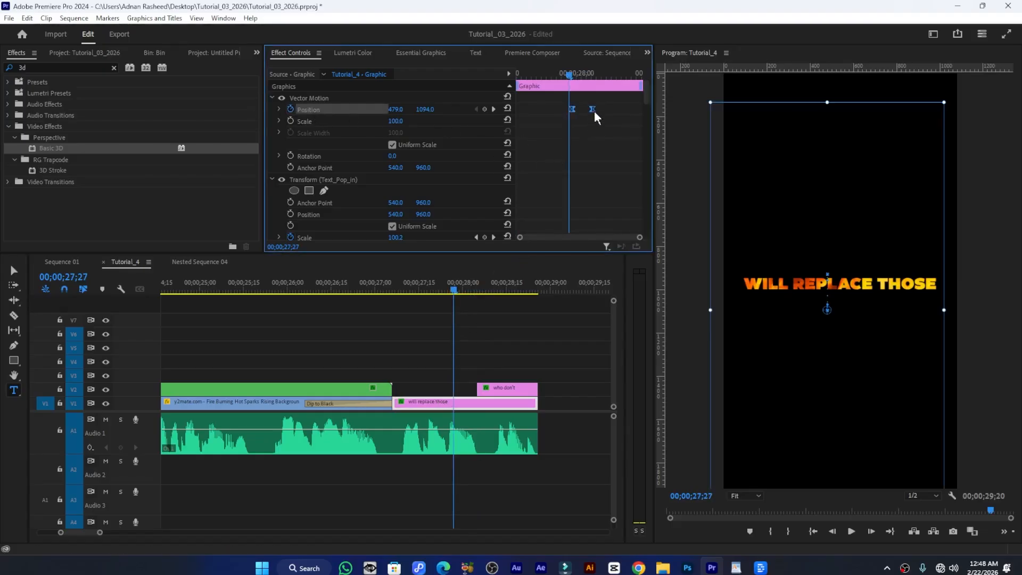
{"action": "left_click", "coordinate": [573, 75]}
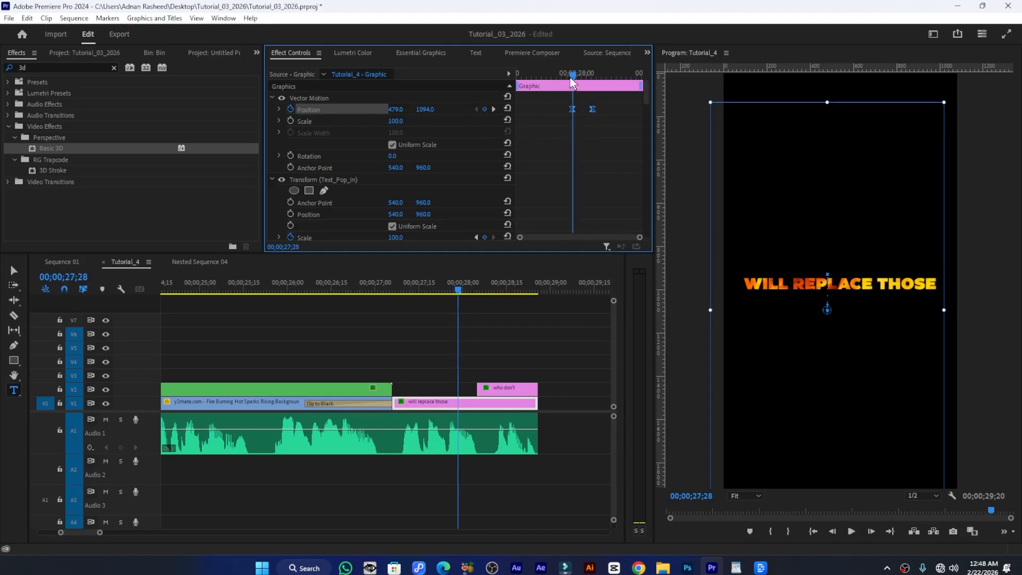
{"action": "key", "text": "shift+Right"}
{"action": "key", "text": "shift+Right"}
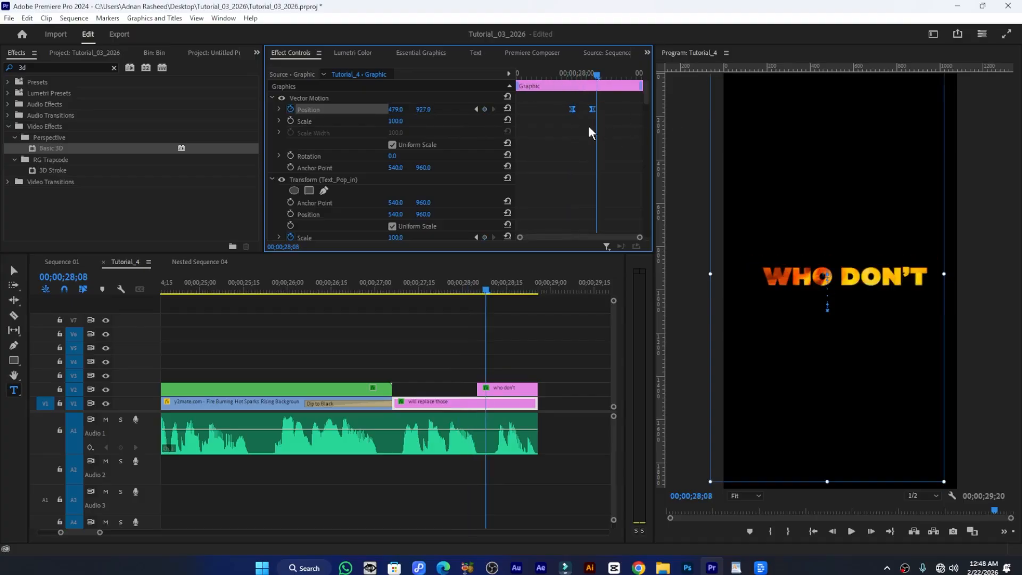
{"action": "left_click", "coordinate": [592, 75]}
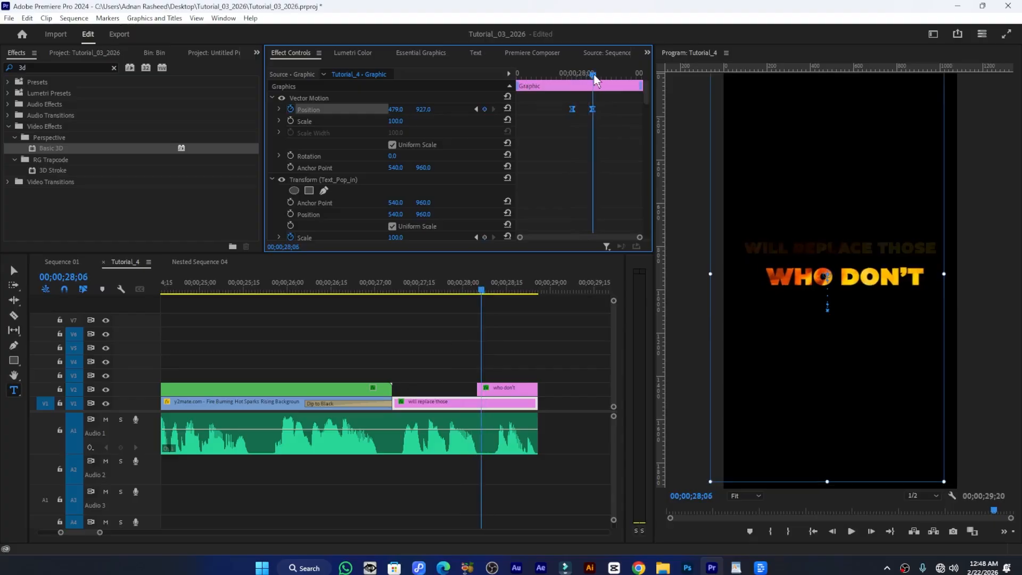
{"action": "left_click_drag", "start_coordinate": [825, 275], "coordinate": [824, 280]}
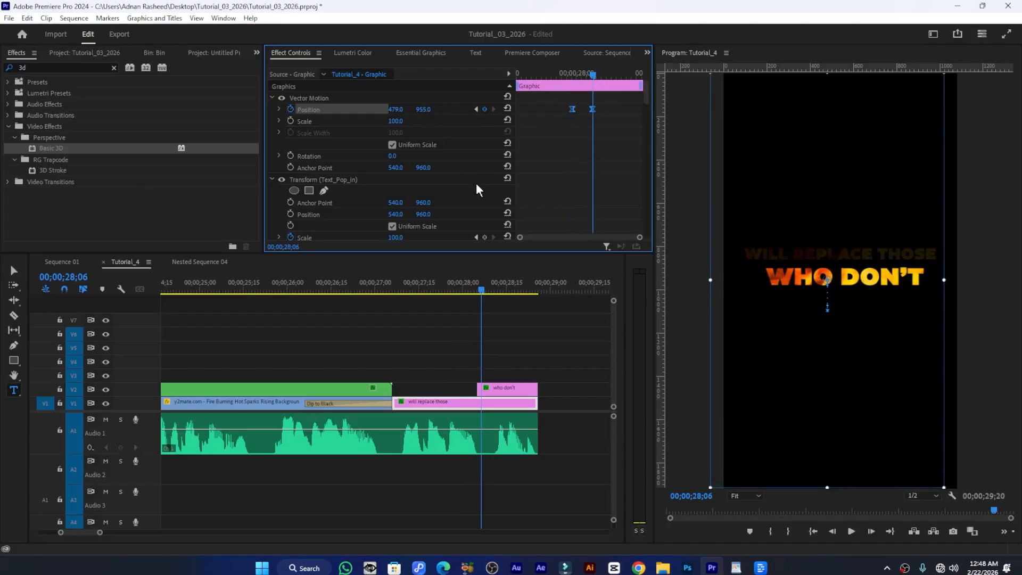
Apply easing to both opacity keyframes in the Transform effect of the "will replace those" text
{"action": "left_click_drag", "start_coordinate": [589, 78], "coordinate": [581, 80]}
{"action": "scroll", "coordinate": [616, 173], "scroll_direction": "down", "scroll_amount": 2}
{"action": "scroll", "coordinate": [615, 175], "scroll_direction": "down", "scroll_amount": 3}
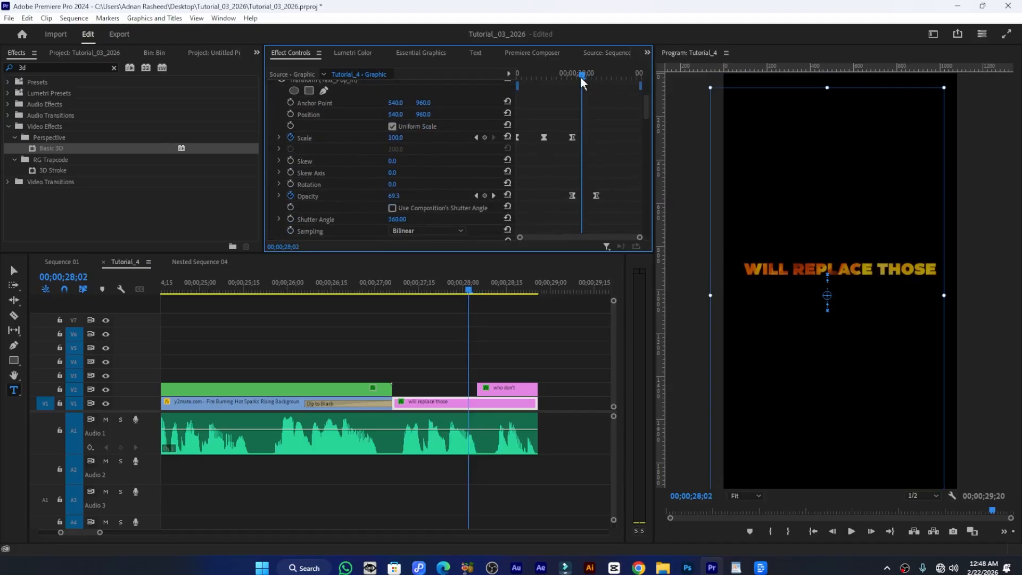
{"action": "left_click_drag", "start_coordinate": [582, 81], "coordinate": [575, 80]}
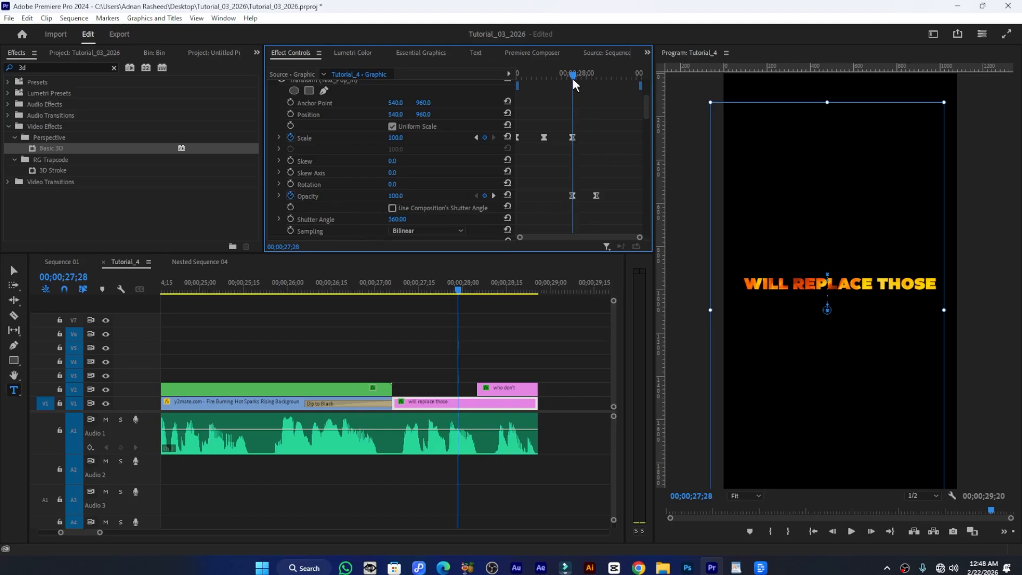
{"action": "left_click_drag", "start_coordinate": [570, 77], "coordinate": [597, 79]}
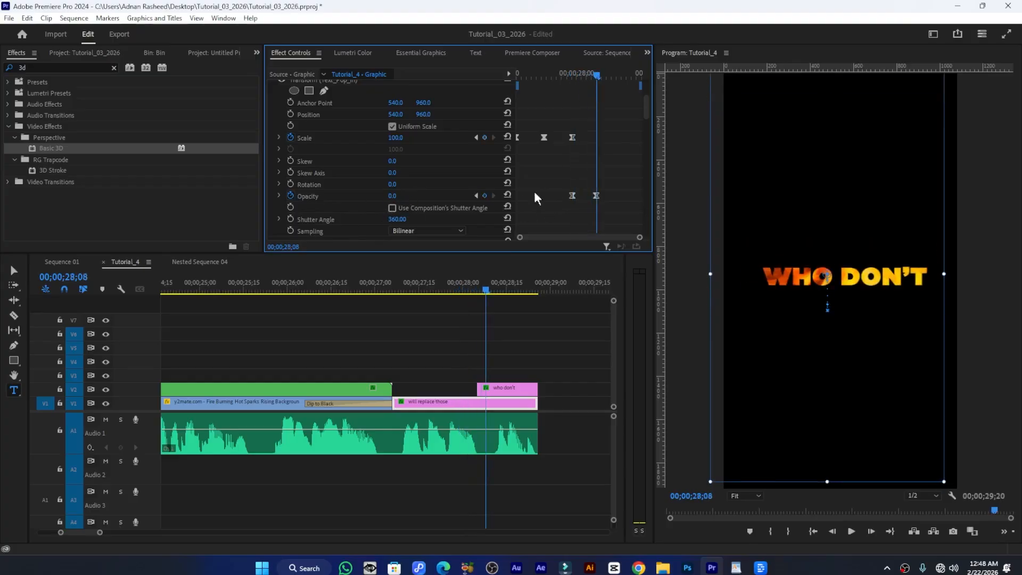
{"action": "left_click_drag", "start_coordinate": [608, 184], "coordinate": [558, 209]}
{"action": "right_click", "coordinate": [573, 196]}
{"action": "left_click", "coordinate": [613, 358]}
{"action": "right_click", "coordinate": [573, 198]}
{"action": "left_click", "coordinate": [629, 372]}
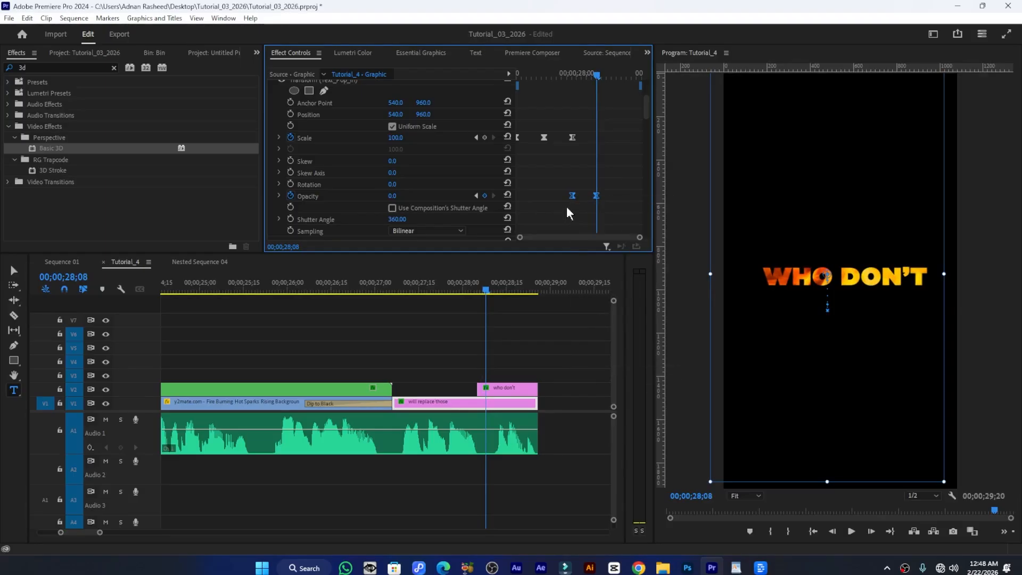
Reshape the opacity graph of "will replace those" so the fade drops quickly at first and slows gradually towards its end
{"action": "left_click", "coordinate": [278, 196]}
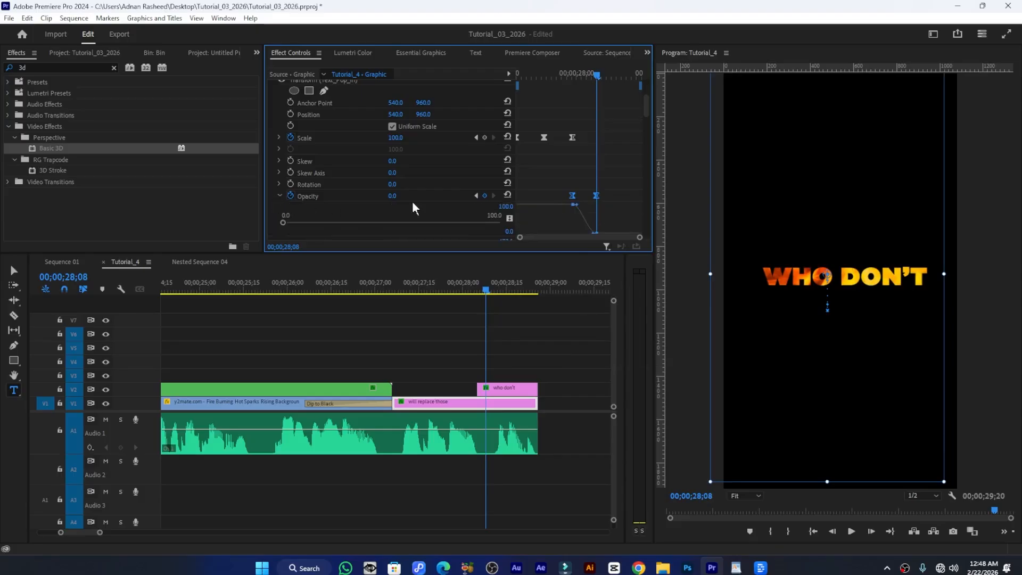
{"action": "scroll", "coordinate": [594, 201], "scroll_direction": "down", "scroll_amount": 1}
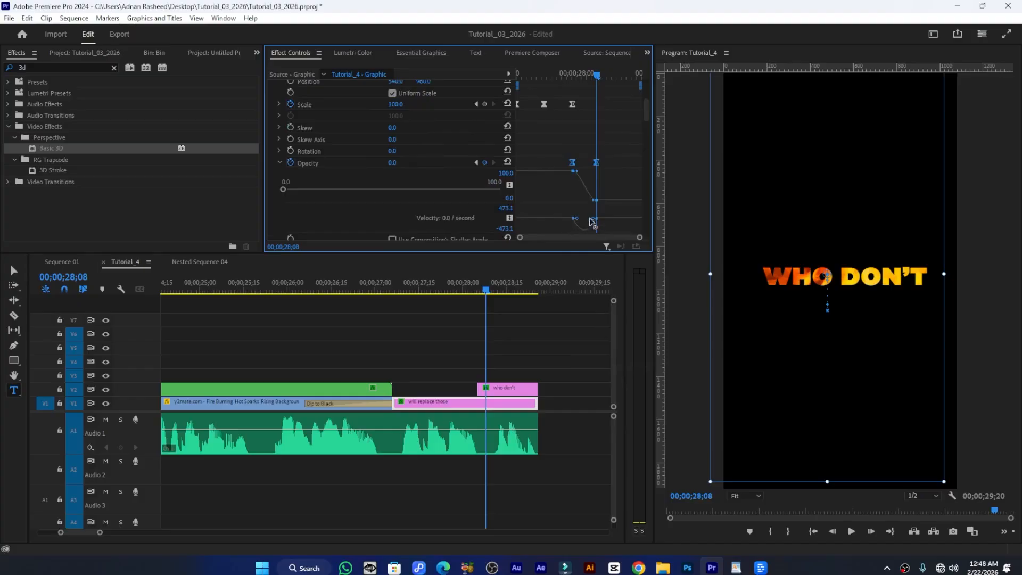
{"action": "left_click_drag", "start_coordinate": [639, 237], "coordinate": [550, 223]}
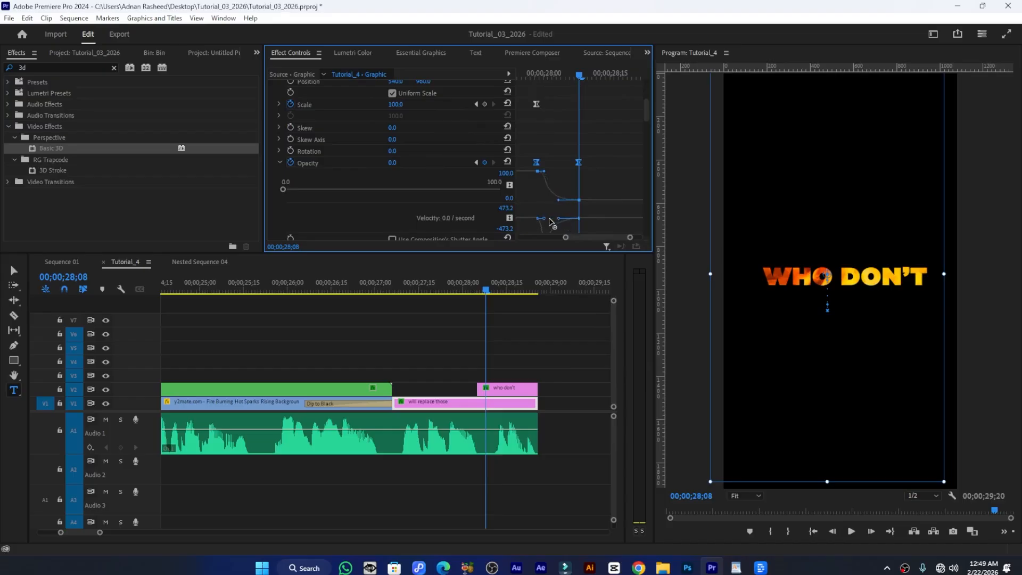
Stretch the second position keyframe's velocity handle towards the first so the "will replace those" text starts fast and slows smoothly
{"action": "scroll", "coordinate": [607, 164], "scroll_direction": "up", "scroll_amount": 5}
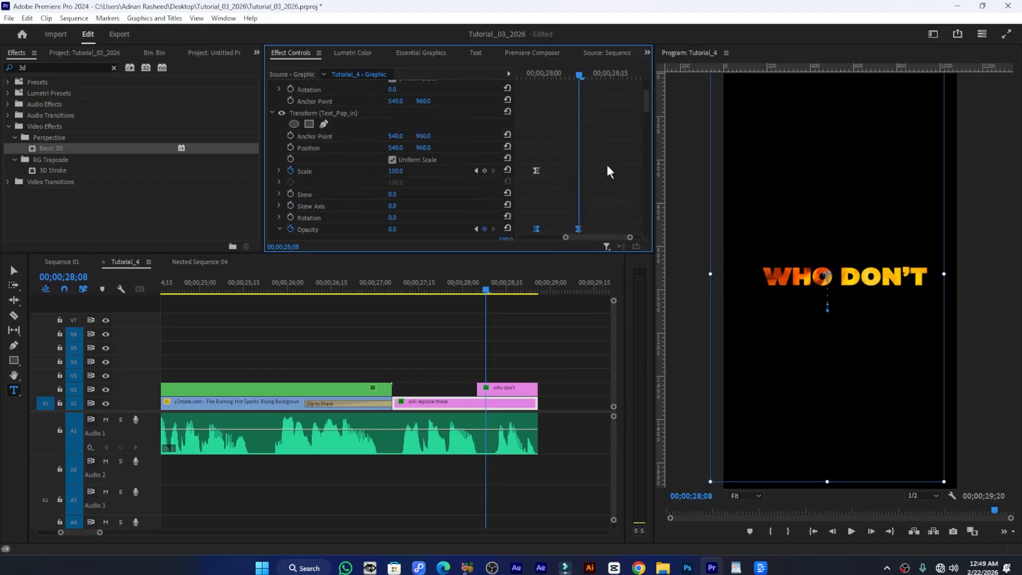
{"action": "left_click_drag", "start_coordinate": [584, 108], "coordinate": [508, 124]}
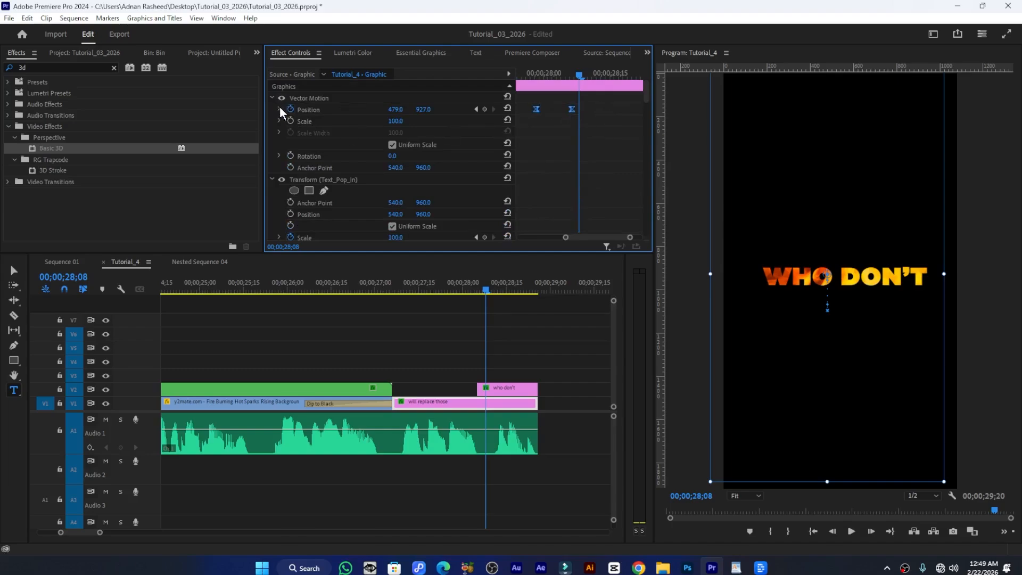
{"action": "left_click", "coordinate": [279, 109]}
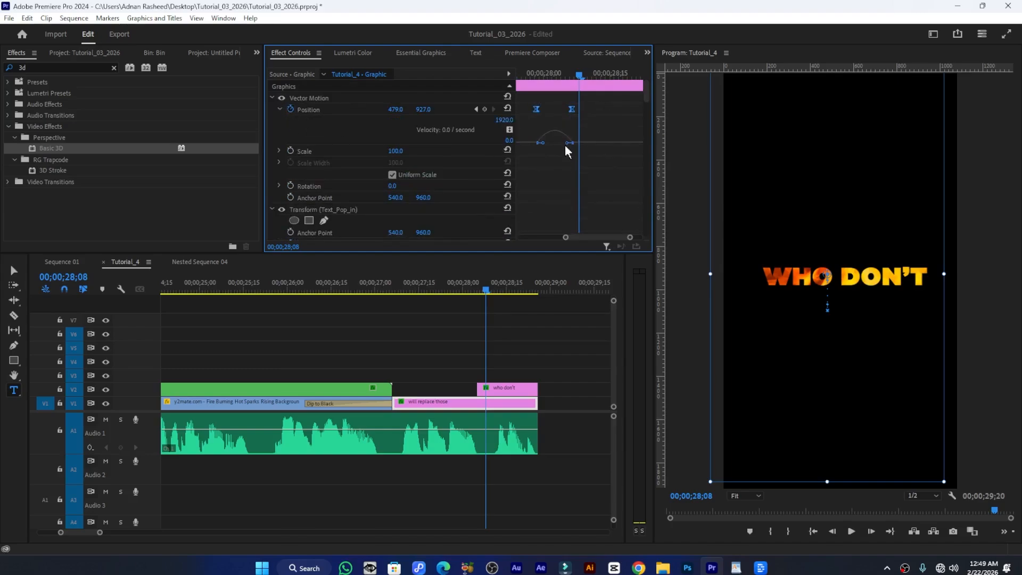
{"action": "left_click_drag", "start_coordinate": [564, 143], "coordinate": [548, 143]}
{"action": "left_click", "coordinate": [526, 73]}
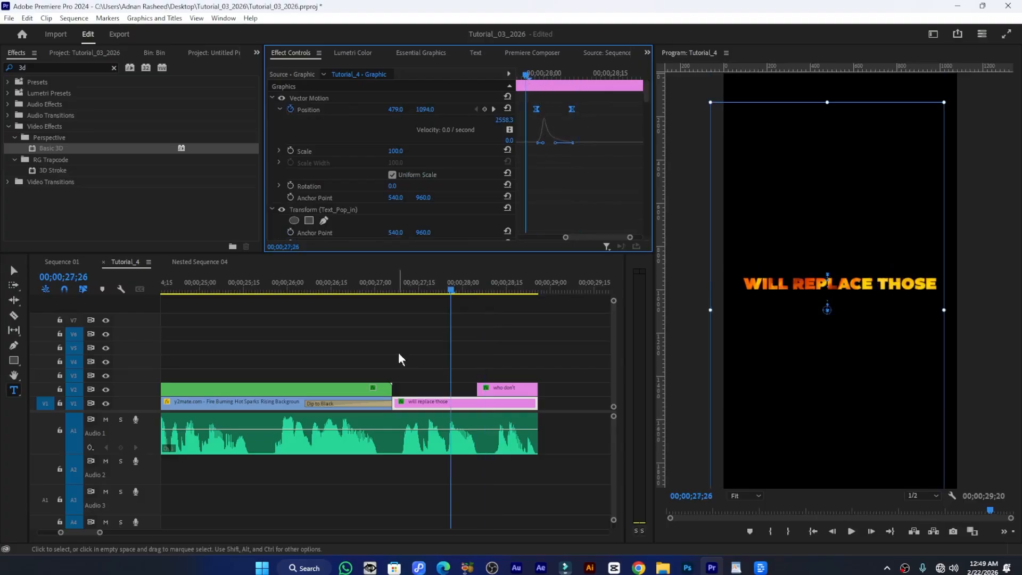
Switch from Tutorial_4 to Sequence 01 at its closing section and save the project
{"action": "scroll", "coordinate": [424, 340], "scroll_direction": "down", "scroll_amount": 3}
{"action": "left_click", "coordinate": [403, 283]}
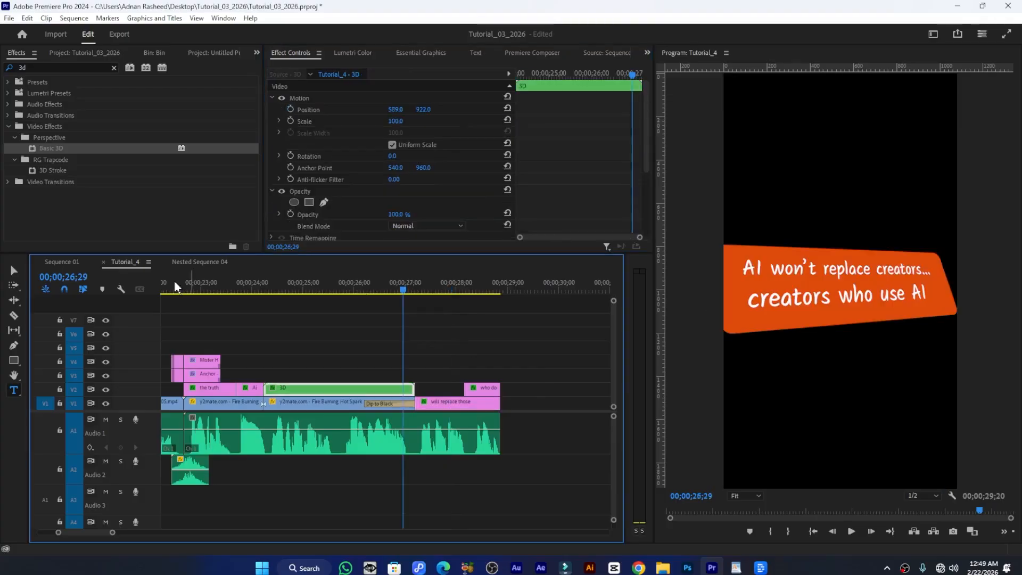
{"action": "left_click", "coordinate": [59, 261]}
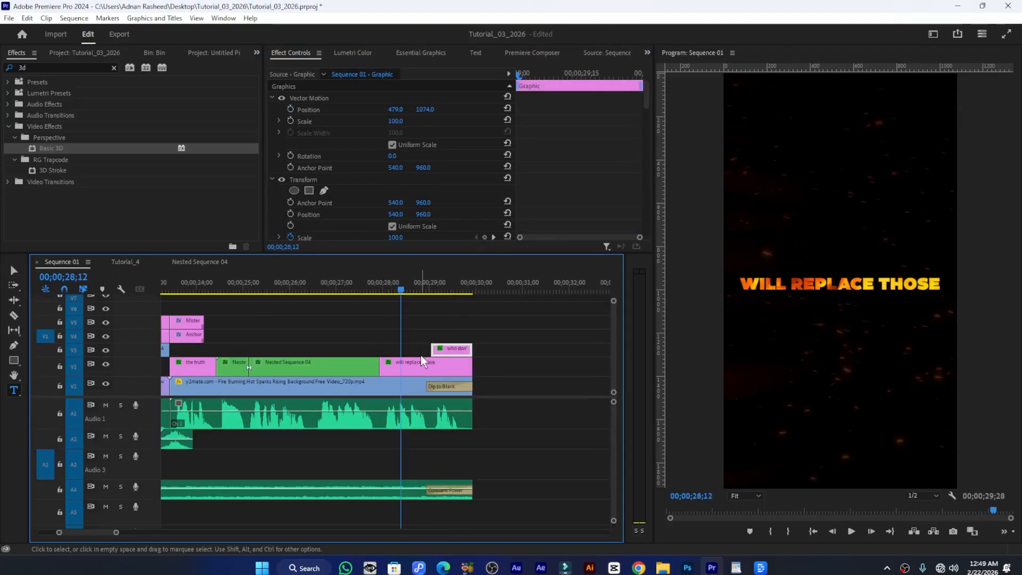
{"action": "scroll", "coordinate": [420, 358], "scroll_direction": "down", "scroll_amount": 3}
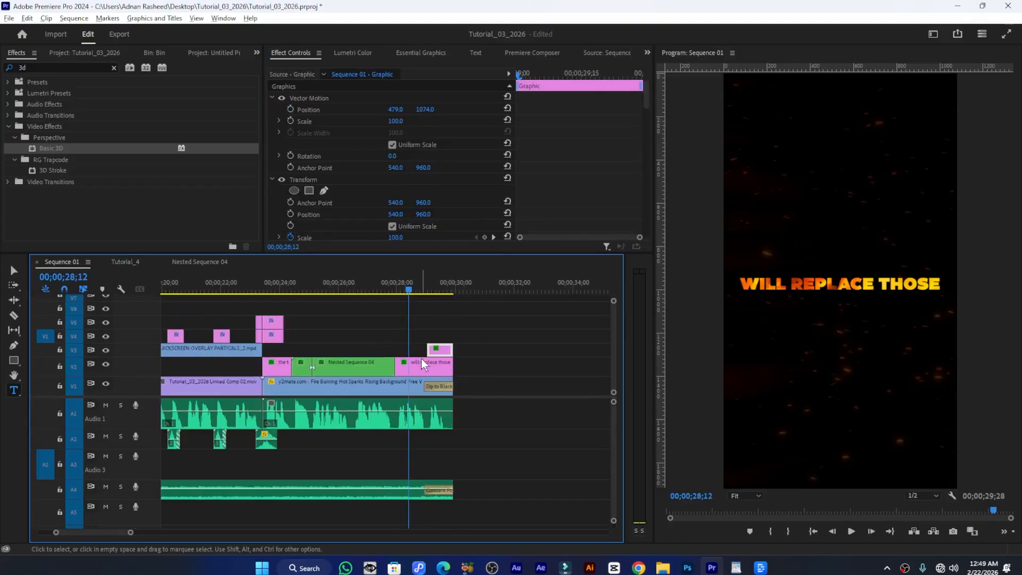
{"action": "scroll", "coordinate": [448, 364], "scroll_direction": "up", "scroll_amount": 4}
{"action": "key", "text": "ctrl+s"}
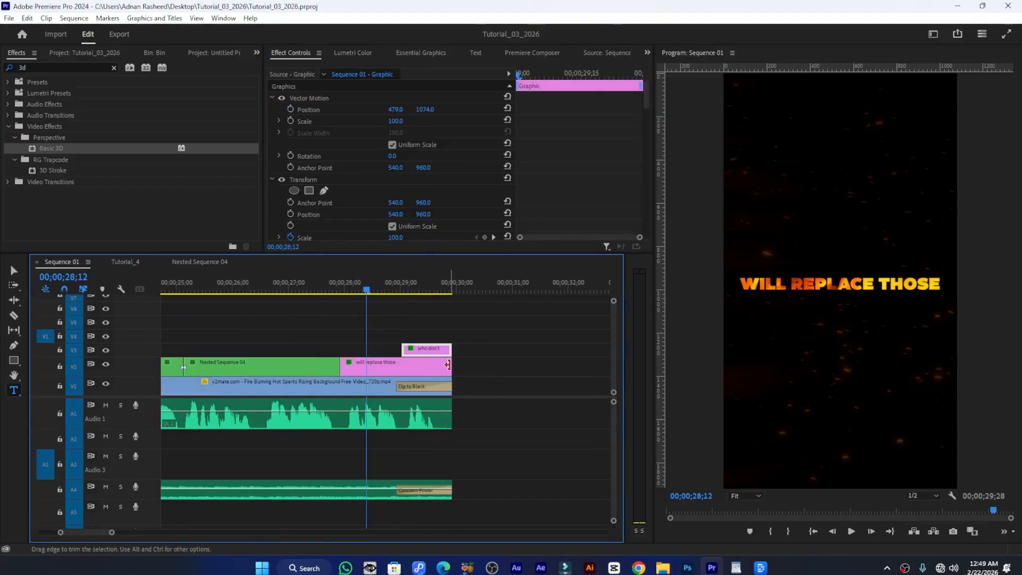
Apply the default Dip to Black transition to the end of the "will replace those" text and scrub through the fade
{"action": "left_click", "coordinate": [417, 387]}
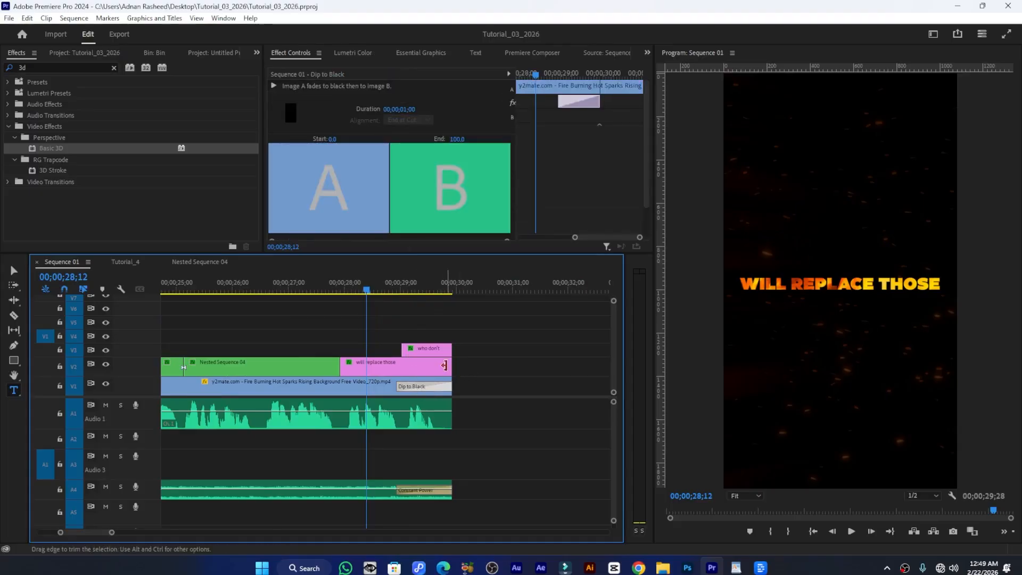
{"action": "right_click", "coordinate": [452, 371]}
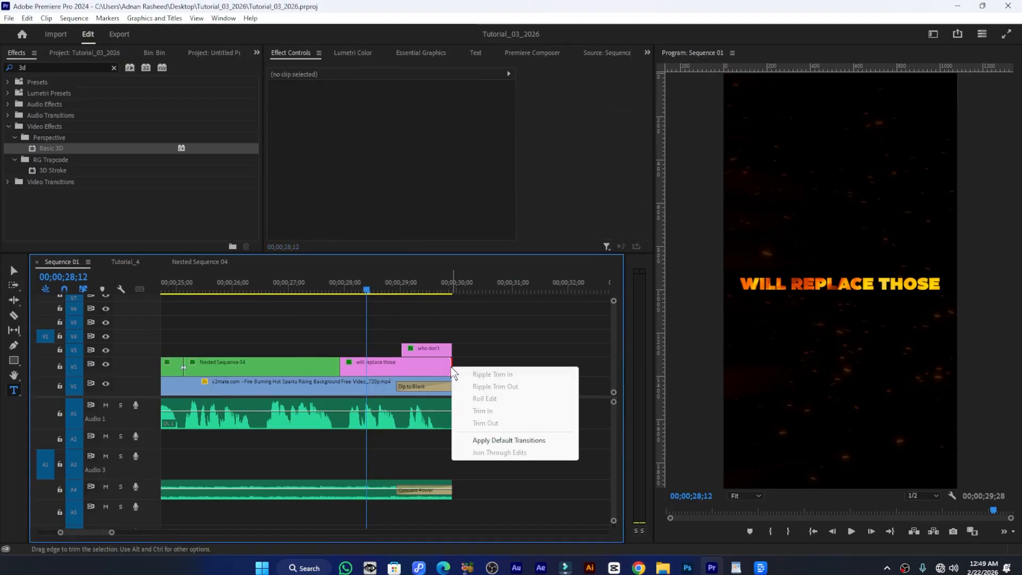
{"action": "left_click", "coordinate": [536, 441]}
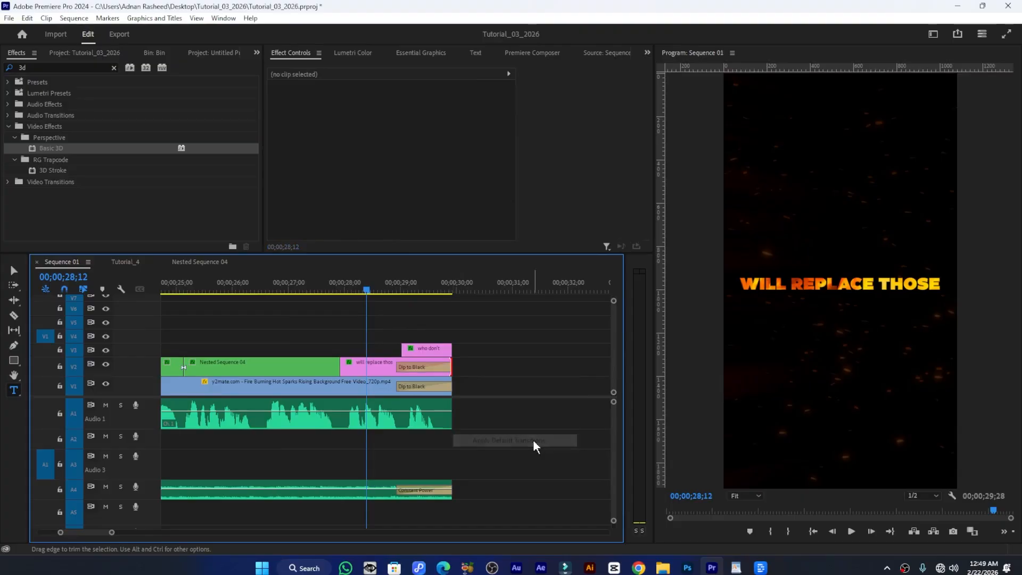
{"action": "left_click", "coordinate": [413, 369]}
{"action": "left_click_drag", "start_coordinate": [383, 288], "coordinate": [425, 298]}
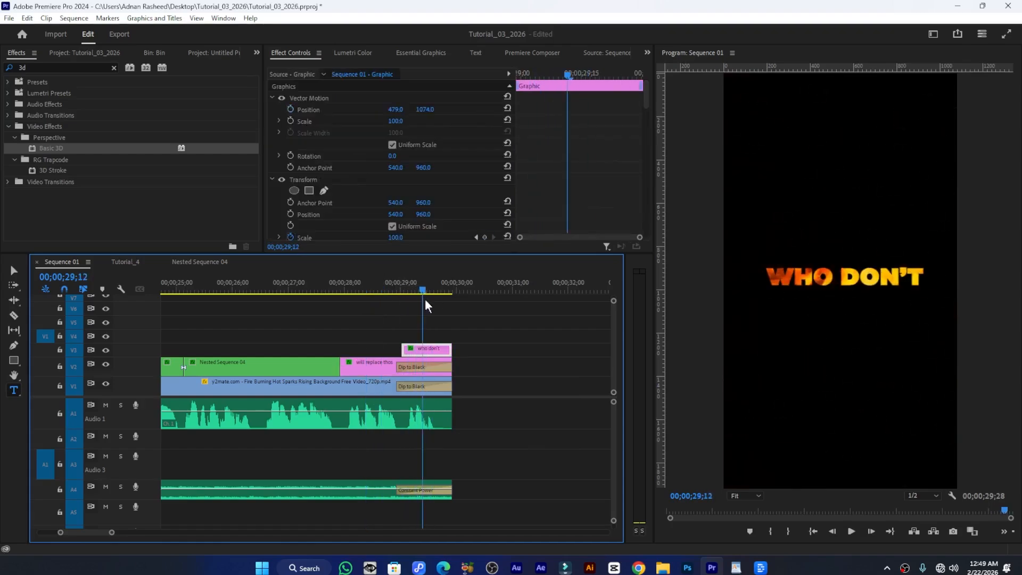
Apply the default Dip to Black transition to the end of the "who don't" text, check the fade and save the project
{"action": "right_click", "coordinate": [448, 349]}
{"action": "left_click", "coordinate": [527, 422]}
{"action": "left_click_drag", "start_coordinate": [403, 288], "coordinate": [430, 295]}
{"action": "key", "text": "ctrl+s"}
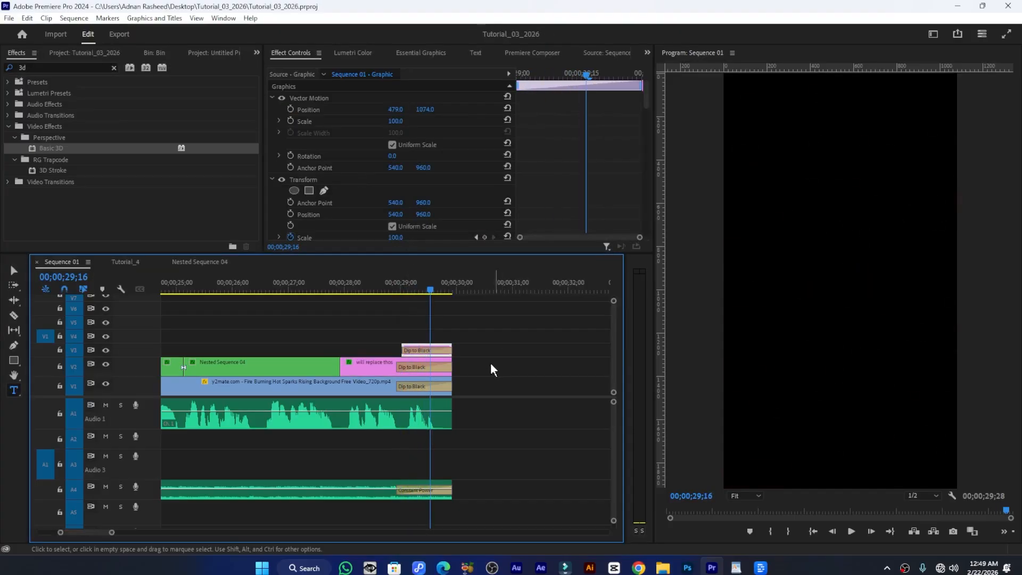
Try a 12-frame Dip to Black on the "who don't" text and extend it back over the whole clip
{"action": "double_click", "coordinate": [407, 351]}
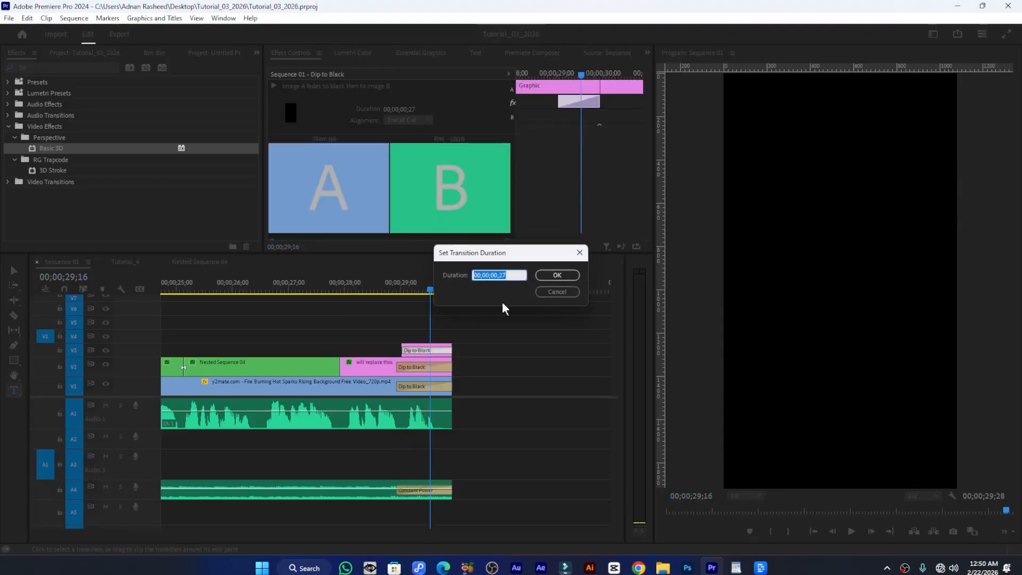
{"action": "left_click", "coordinate": [554, 277]}
{"action": "scroll", "coordinate": [411, 364], "scroll_direction": "up", "scroll_amount": 2}
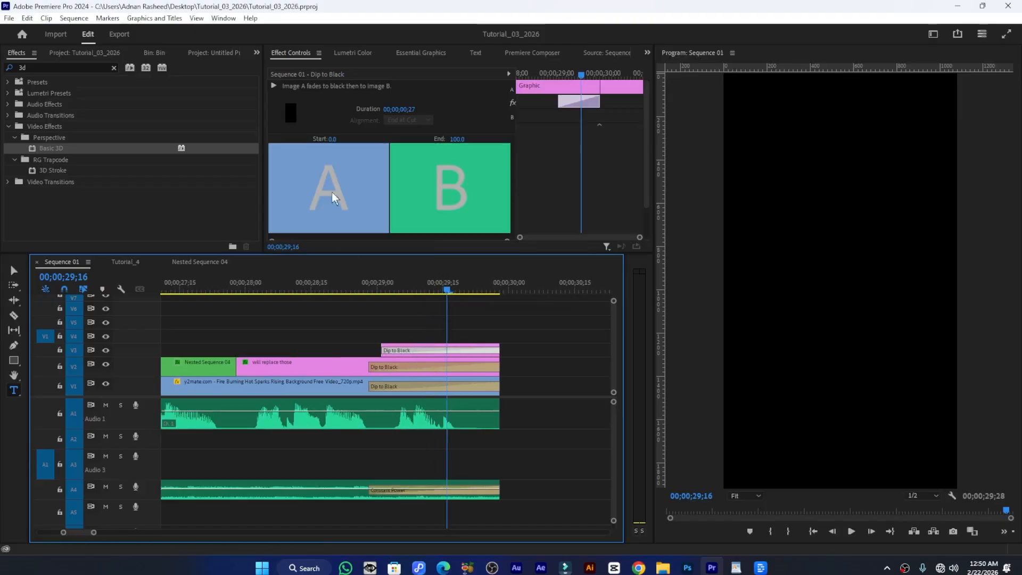
{"action": "scroll", "coordinate": [407, 126], "scroll_direction": "down", "scroll_amount": 1}
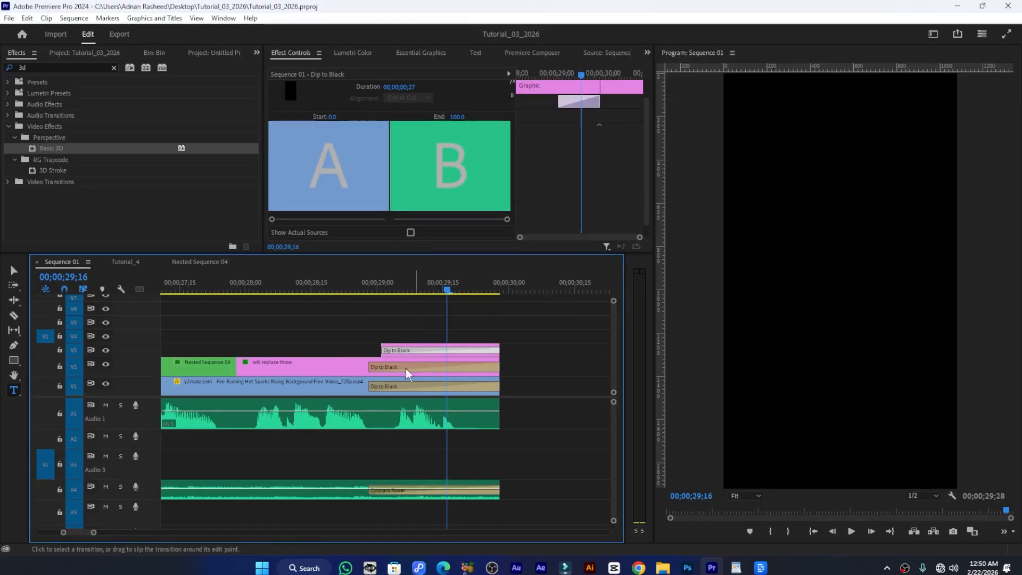
{"action": "left_click_drag", "start_coordinate": [385, 354], "coordinate": [445, 359]}
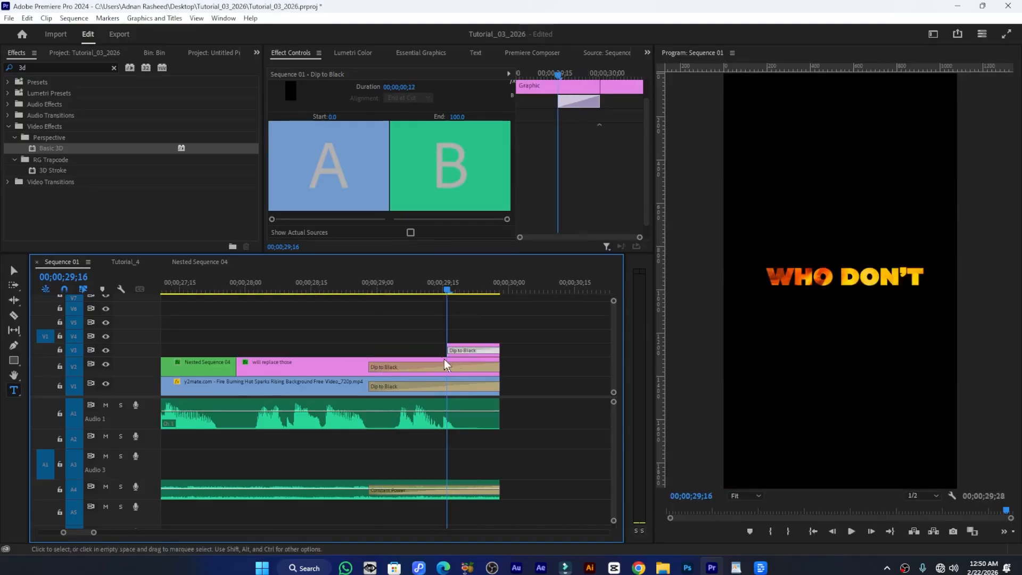
{"action": "left_click_drag", "start_coordinate": [448, 350], "coordinate": [382, 347]}
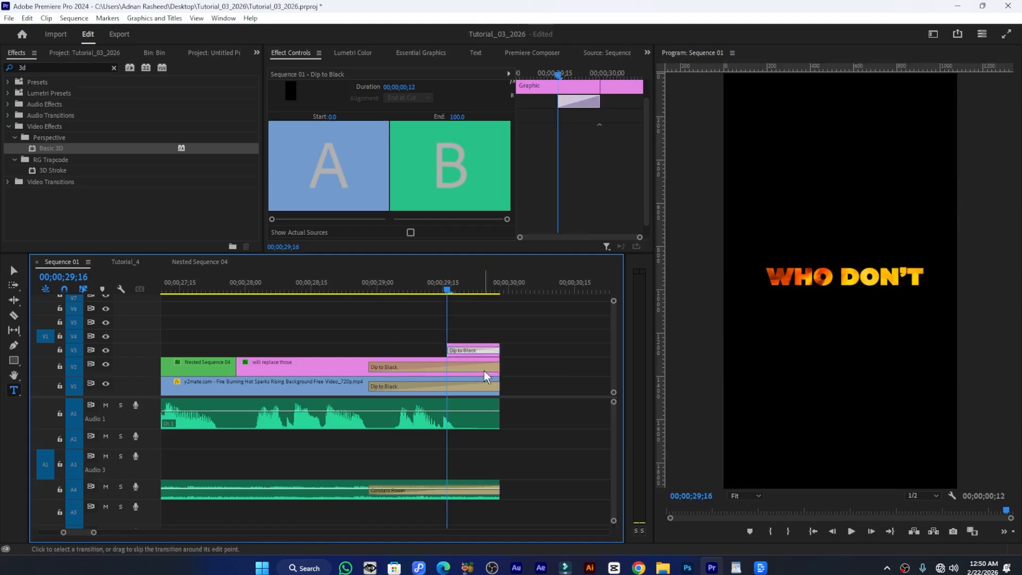
{"action": "key", "text": "ctrl+s"}
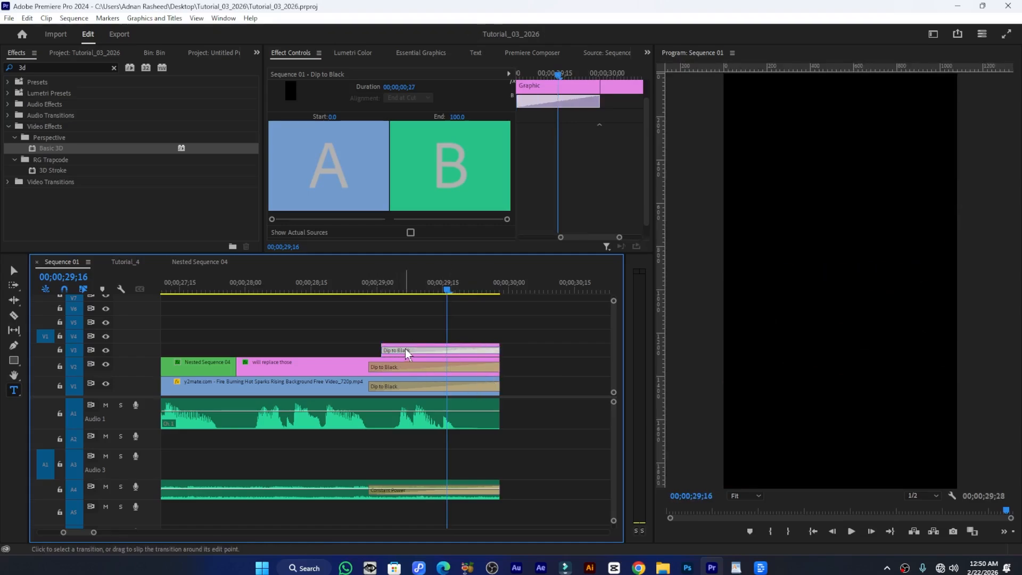
Shorten the Dip to Black at the end of the "who don't" text to 10 frames
{"action": "left_click_drag", "start_coordinate": [382, 350], "coordinate": [461, 350]}
{"action": "key", "text": "minus"}
{"action": "key", "text": "minus"}
{"action": "key", "text": "minus"}
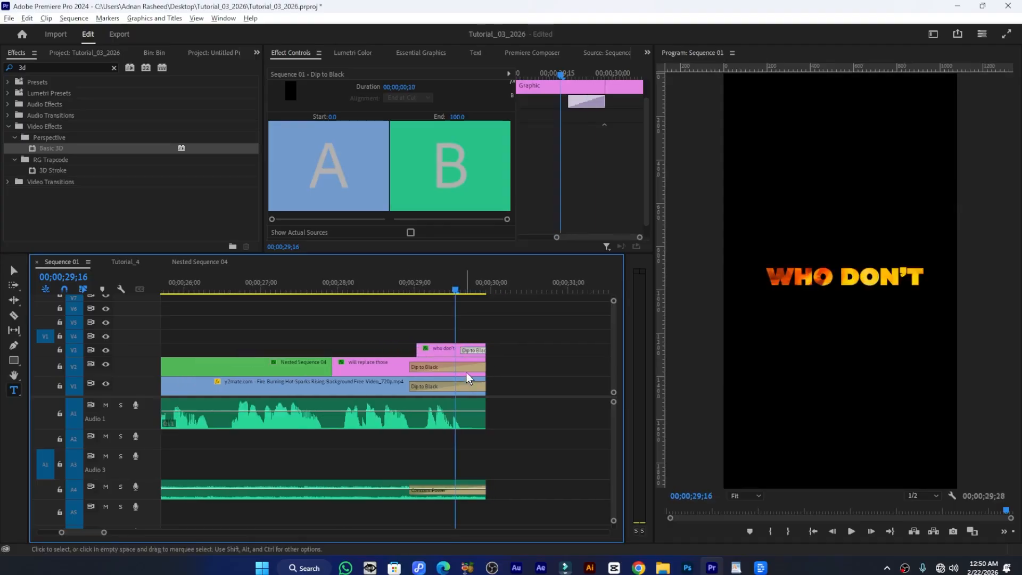
Play back the closing texts and their fade-out from 00;00;28;17, and save the project
{"action": "left_click_drag", "start_coordinate": [457, 288], "coordinate": [398, 290]}
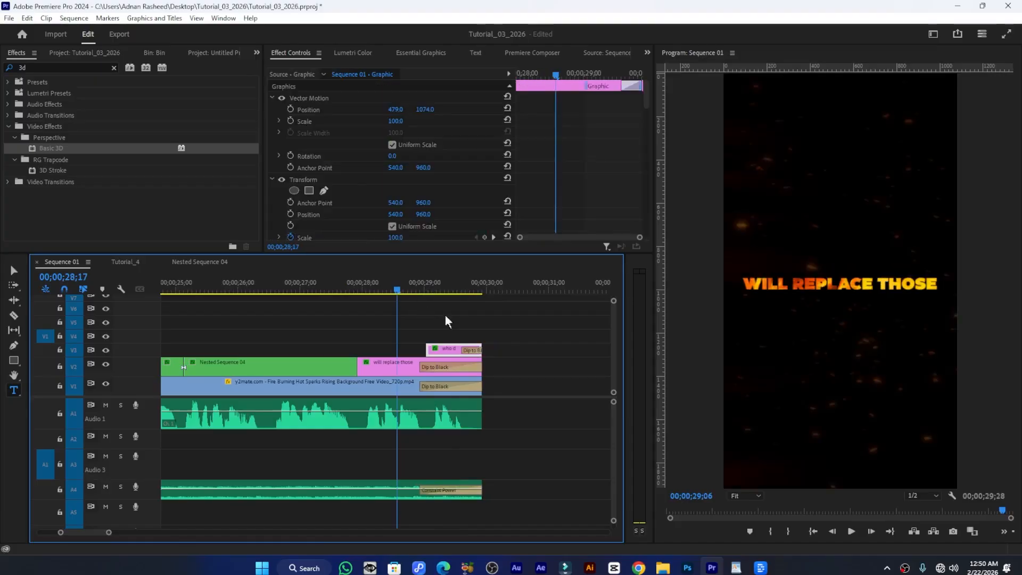
{"action": "key", "text": "space"}
{"action": "key", "text": "ctrl+s"}
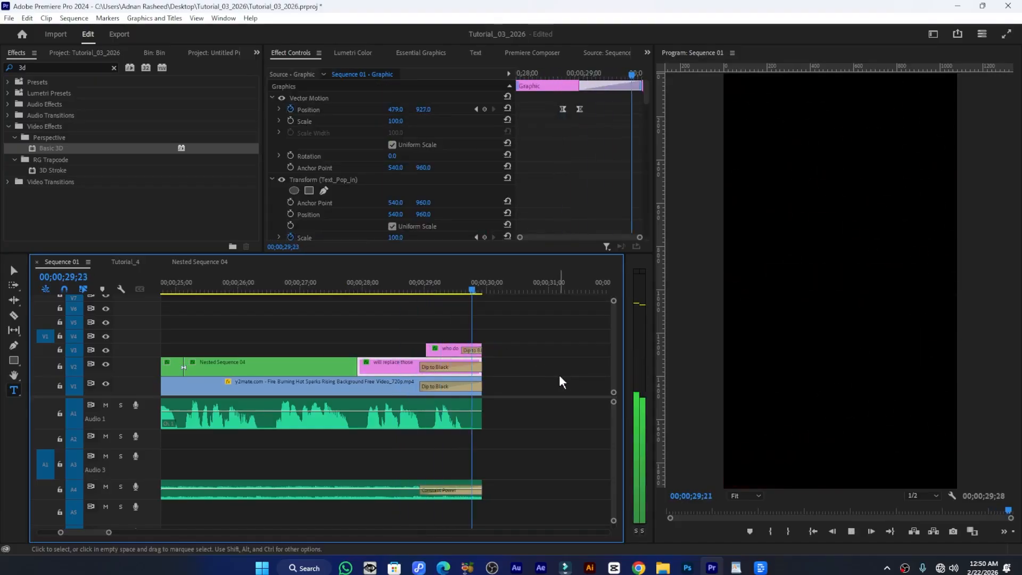
{"action": "scroll", "coordinate": [546, 385], "scroll_direction": "down", "scroll_amount": 1}
{"action": "scroll", "coordinate": [432, 495], "scroll_direction": "up", "scroll_amount": 1}
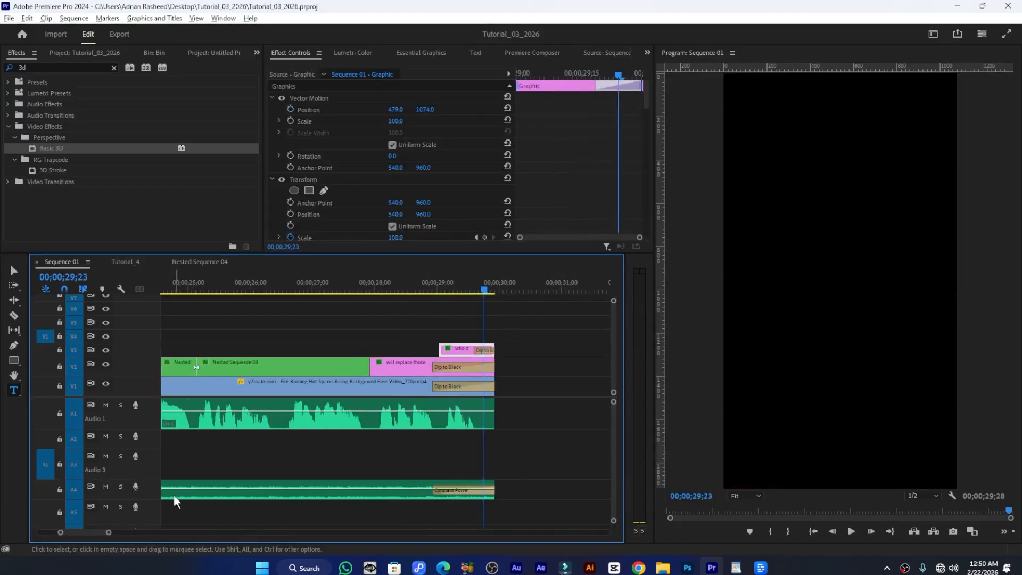
Expand the Audio 4 track and examine the Constant Power fade and transition options at the music clip's end
{"action": "double_click", "coordinate": [153, 488]}
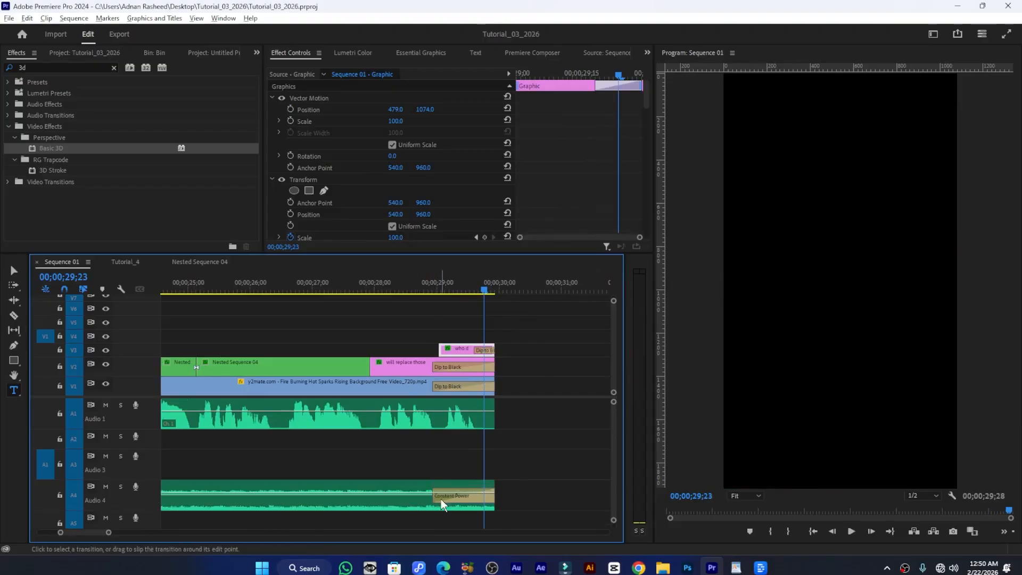
{"action": "left_click", "coordinate": [492, 499]}
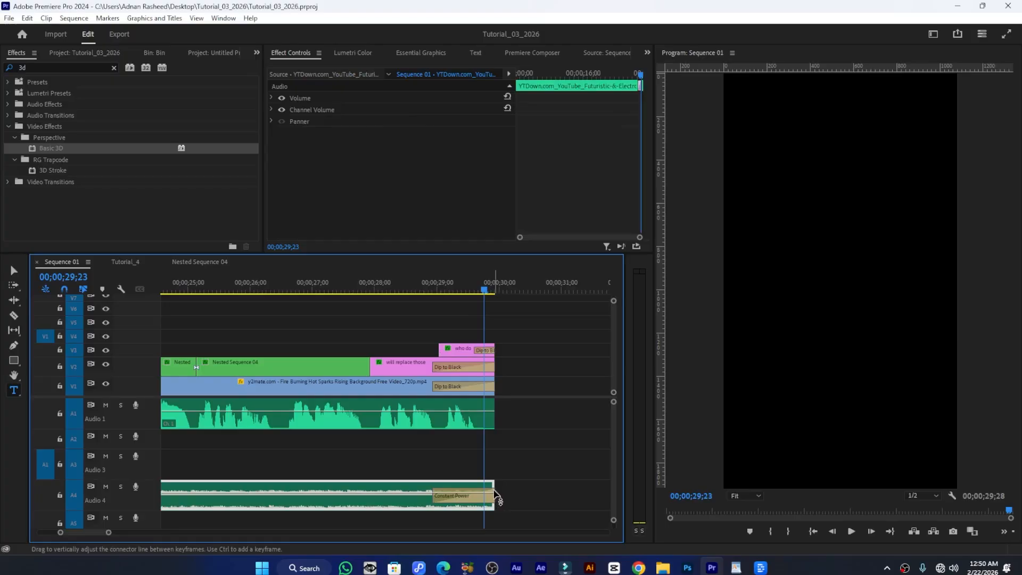
{"action": "right_click", "coordinate": [496, 489]}
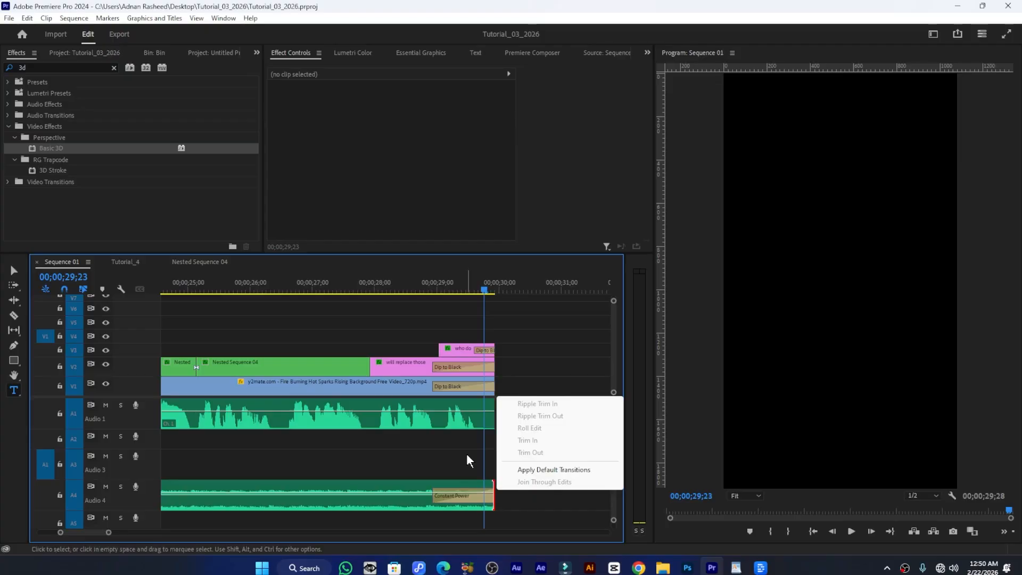
{"action": "left_click", "coordinate": [390, 463]}
{"action": "scroll", "coordinate": [427, 450], "scroll_direction": "down", "scroll_amount": 3}
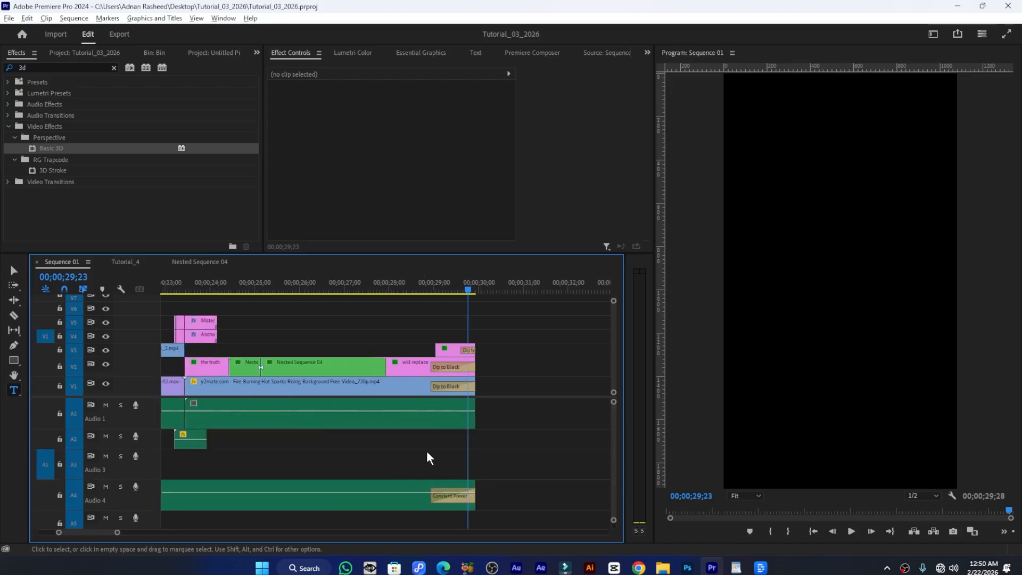